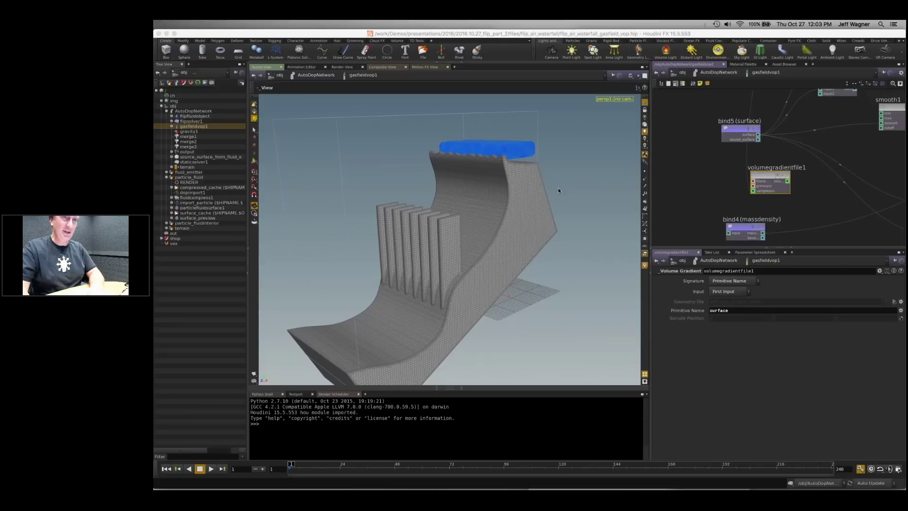
Step: Switch to the river whitewater scene, move the Render Manager aside, and return to the waterfall scene
{"action": "key", "text": "ctrl+Up"}
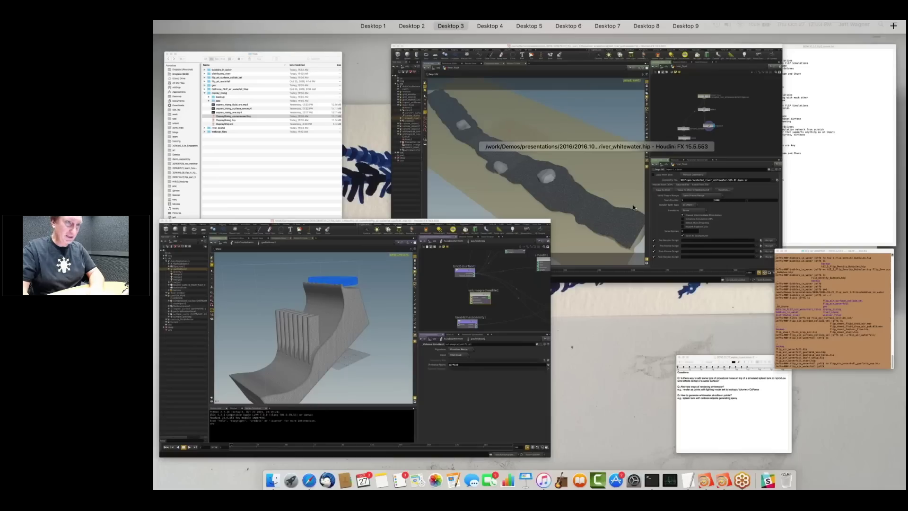
{"action": "left_click", "coordinate": [632, 204]}
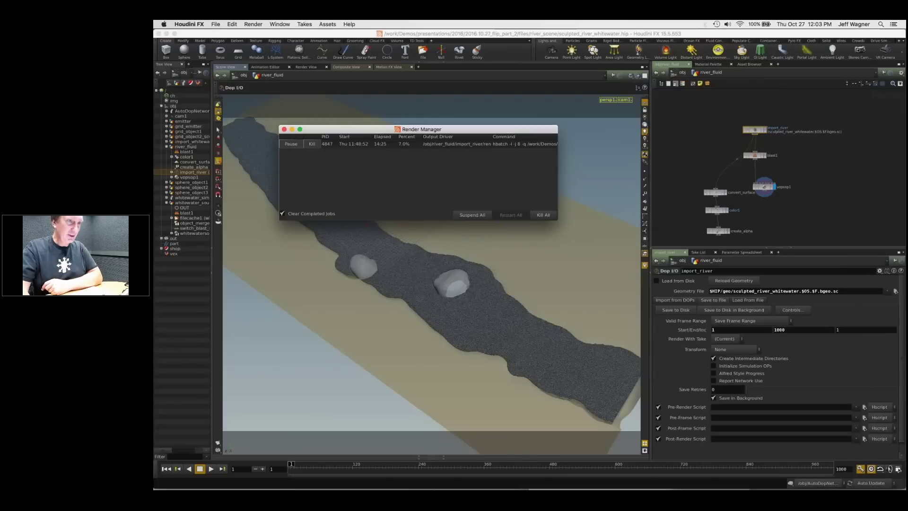
{"action": "left_click_drag", "start_coordinate": [340, 129], "coordinate": [526, 145]}
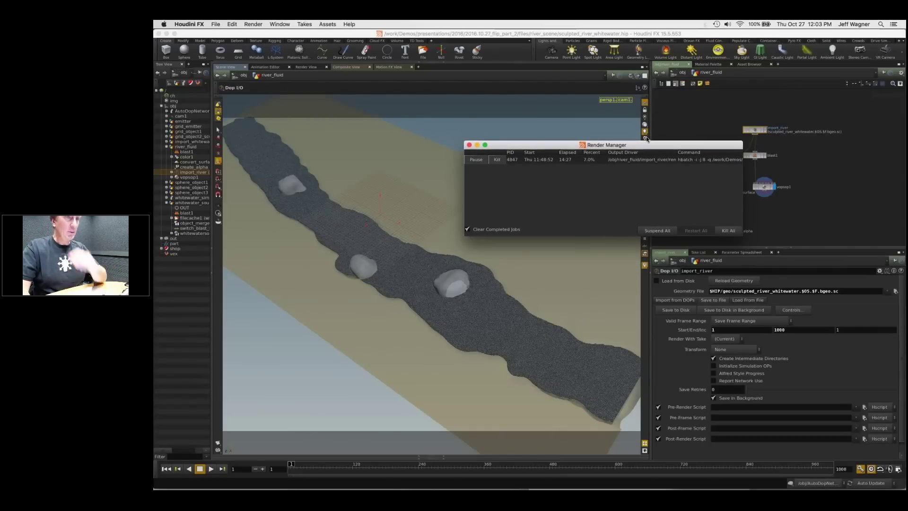
{"action": "key", "text": "ctrl+Up"}
{"action": "left_click", "coordinate": [701, 36]}
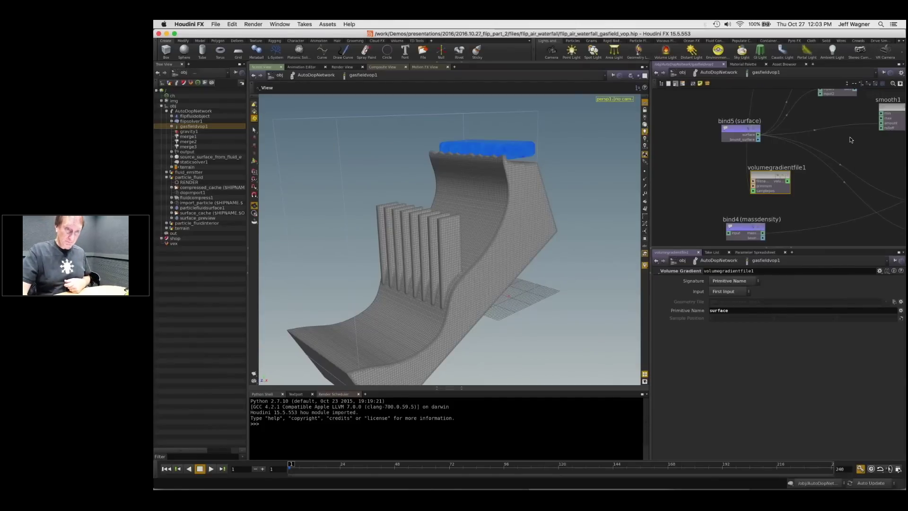
Step: Go up from gasfieldvop1 to the AutoDopNetwork level, play the simulation for a few frames, and stop it
{"action": "middle_click_drag", "start_coordinate": [865, 147], "coordinate": [803, 165]}
{"action": "scroll", "coordinate": [802, 165], "scroll_direction": "down", "scroll_amount": 1}
{"action": "scroll", "coordinate": [802, 165], "scroll_direction": "down", "scroll_amount": 3}
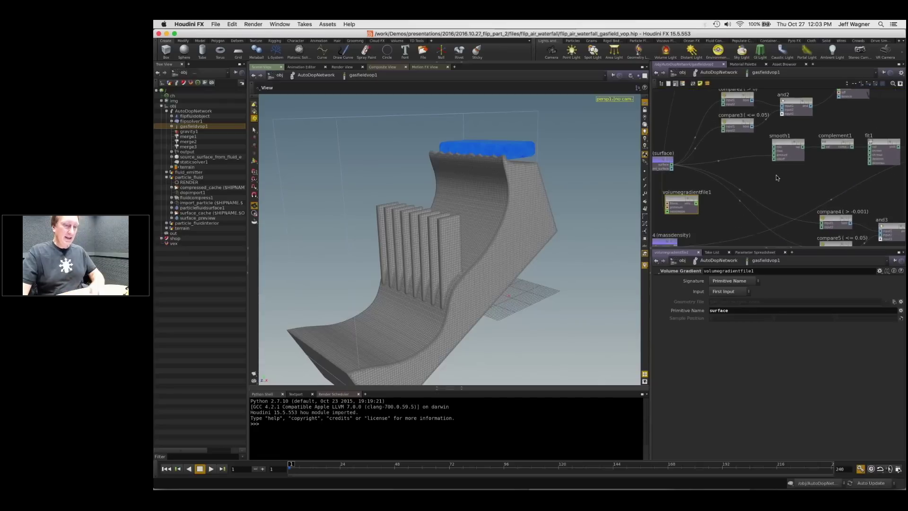
{"action": "left_click", "coordinate": [785, 194]}
{"action": "key", "text": "u"}
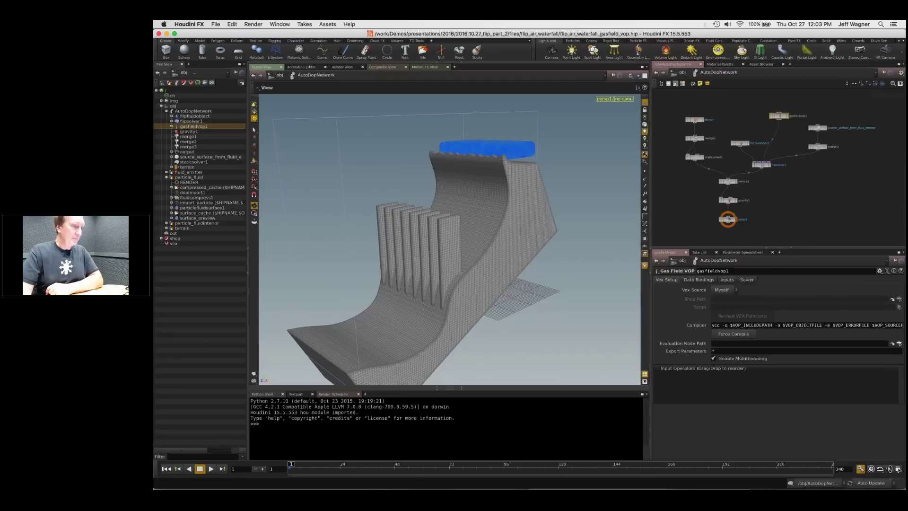
{"action": "left_click", "coordinate": [211, 469]}
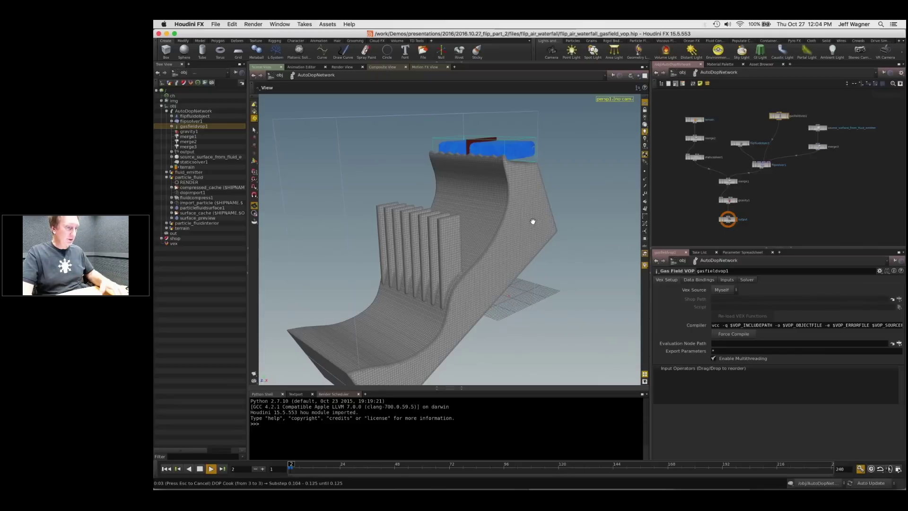
{"action": "key", "text": "Escape"}
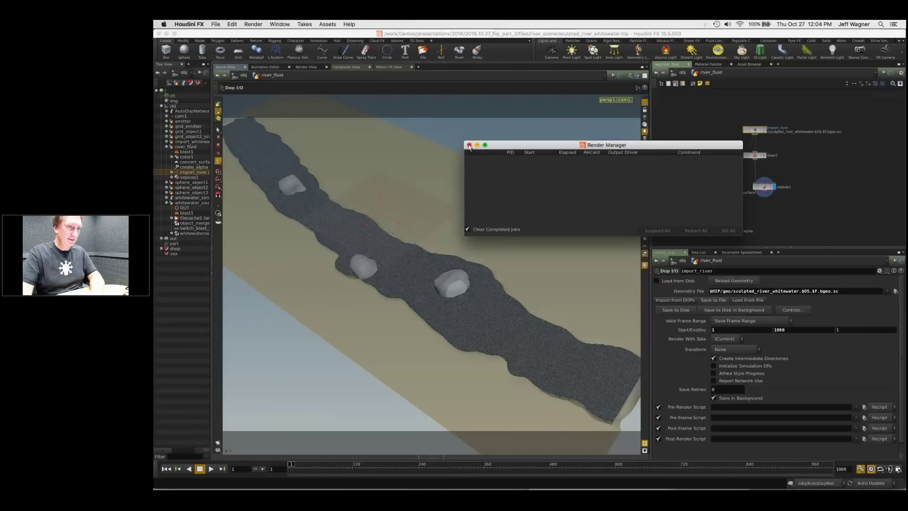
Step: Close the Render Manager in the river whitewater scene and save that scene
{"action": "left_click", "coordinate": [469, 145]}
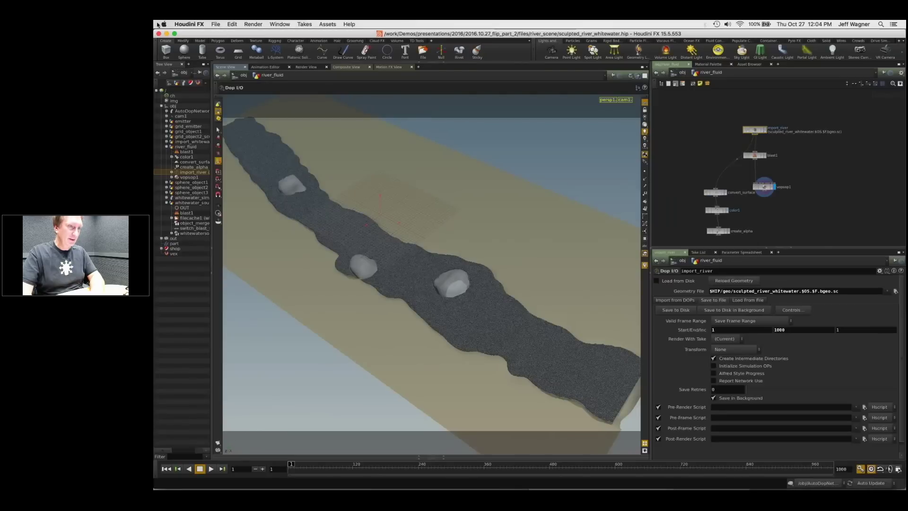
{"action": "left_click", "coordinate": [216, 25]}
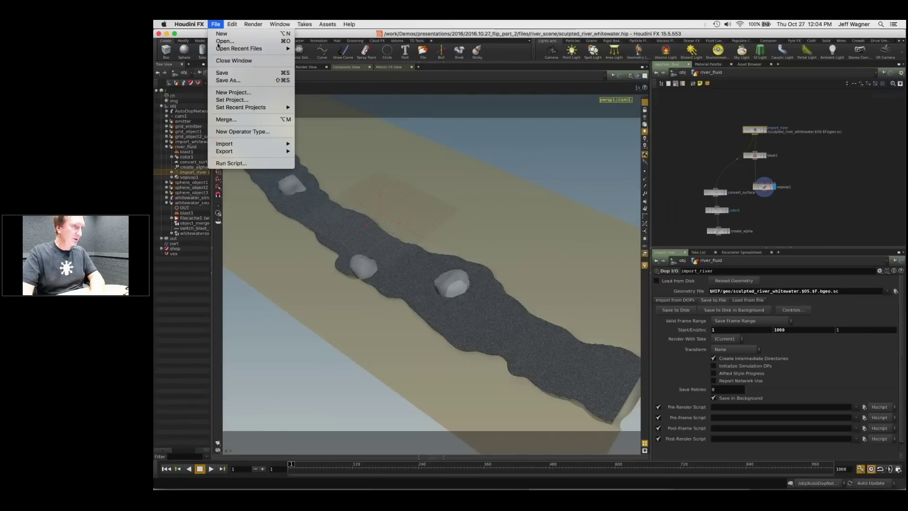
{"action": "left_click", "coordinate": [222, 73]}
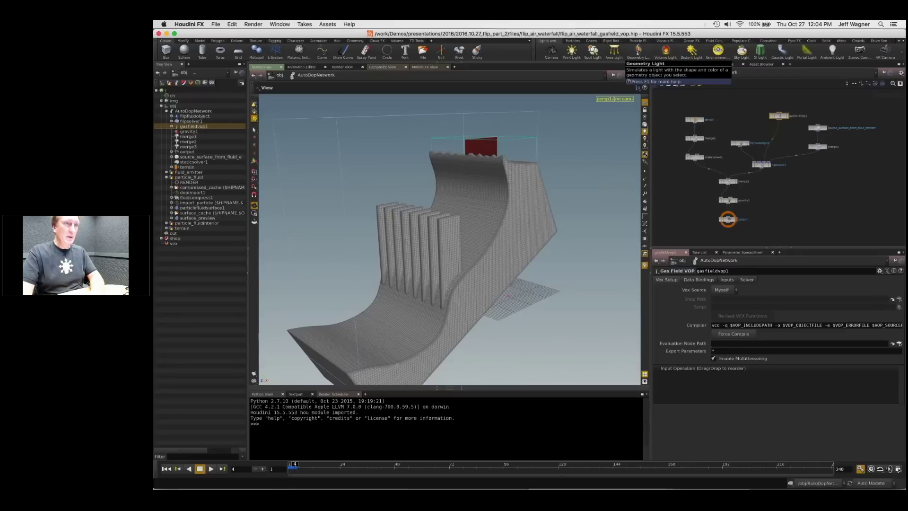
Step: Play the waterfall FLIP simulation and stop it at frame 14
{"action": "left_click_drag", "start_coordinate": [492, 170], "coordinate": [468, 295]}
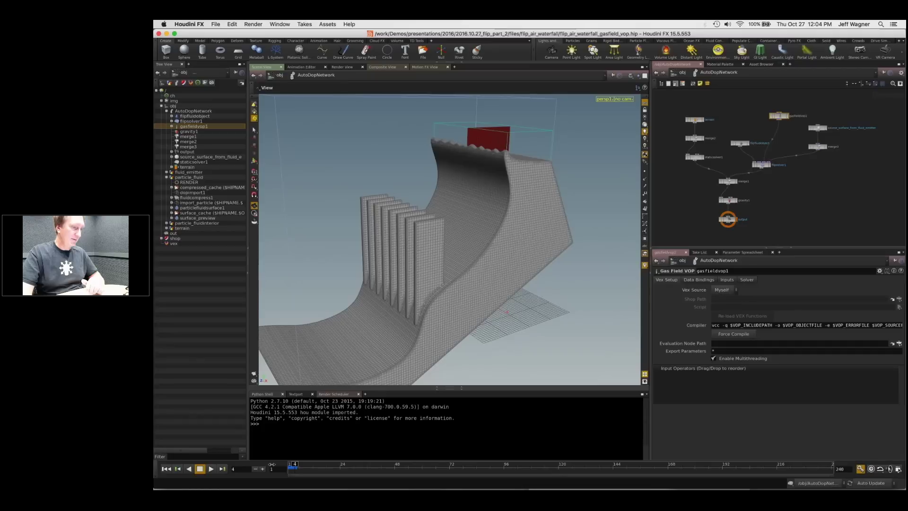
{"action": "left_click_drag", "start_coordinate": [272, 465], "coordinate": [267, 465]}
{"action": "left_click", "coordinate": [211, 470]}
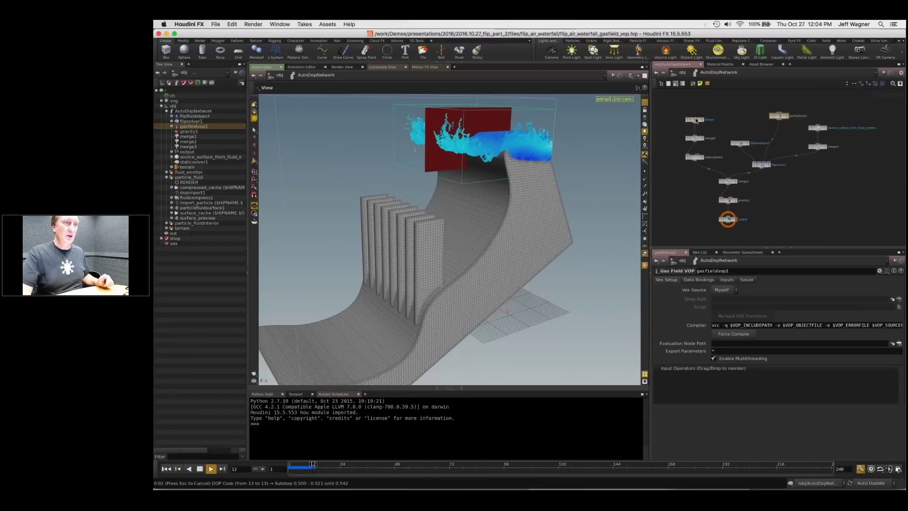
{"action": "left_click", "coordinate": [200, 469]}
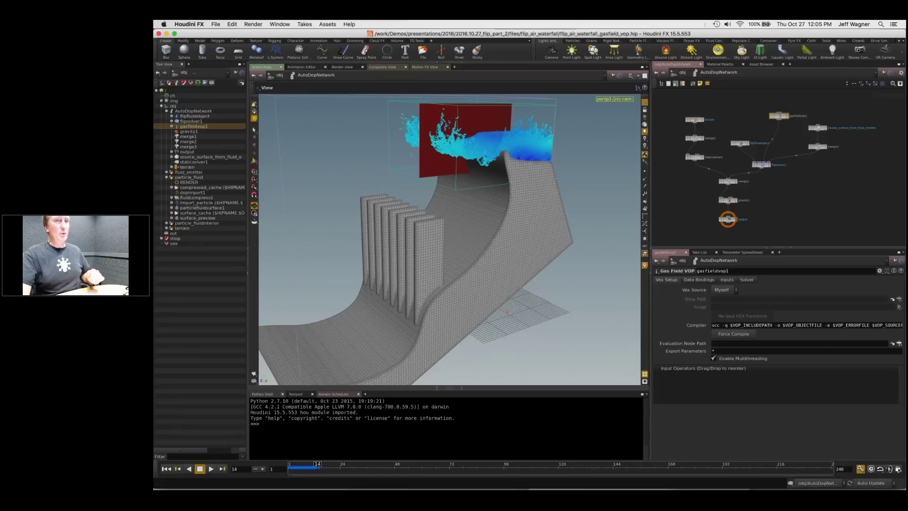
Step: Examine the splashing fluid and the red field slice from up close at frame 14
{"action": "scroll", "coordinate": [449, 239], "scroll_direction": "up", "scroll_amount": 4}
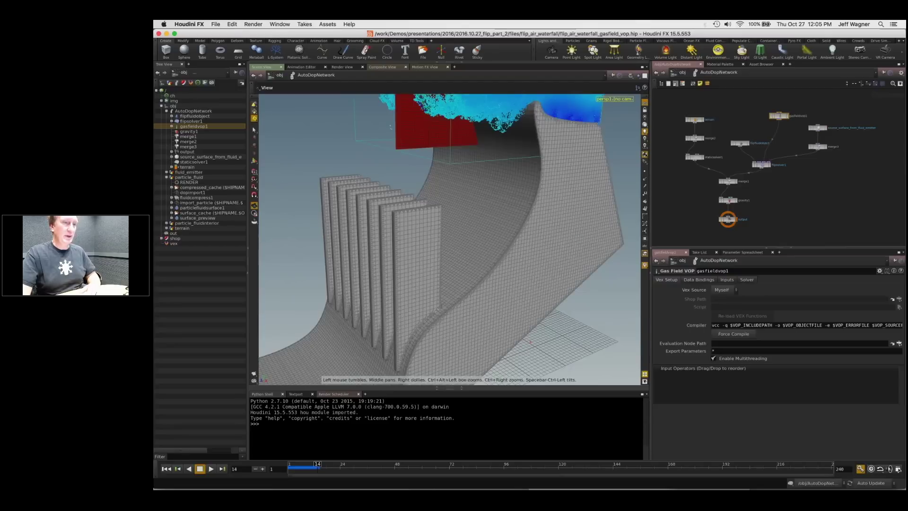
{"action": "middle_click_drag", "start_coordinate": [518, 286], "coordinate": [521, 296]}
{"action": "left_click_drag", "start_coordinate": [520, 296], "coordinate": [445, 216]}
{"action": "scroll", "coordinate": [486, 268], "scroll_direction": "up", "scroll_amount": 4}
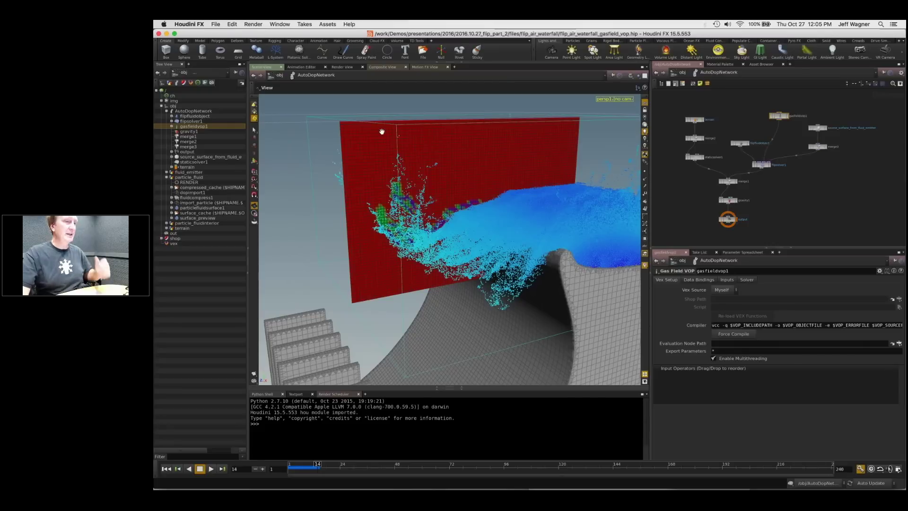
{"action": "left_click_drag", "start_coordinate": [430, 225], "coordinate": [391, 251]}
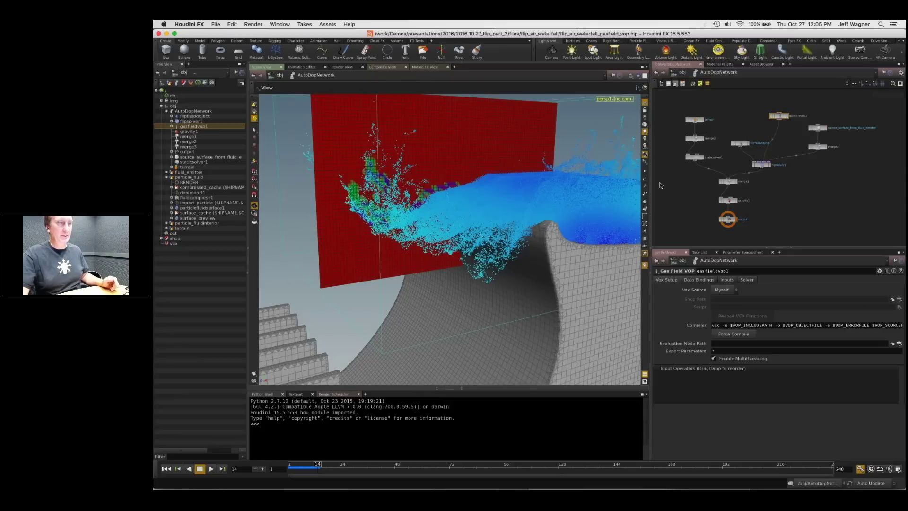
{"action": "left_click_drag", "start_coordinate": [437, 236], "coordinate": [501, 170]}
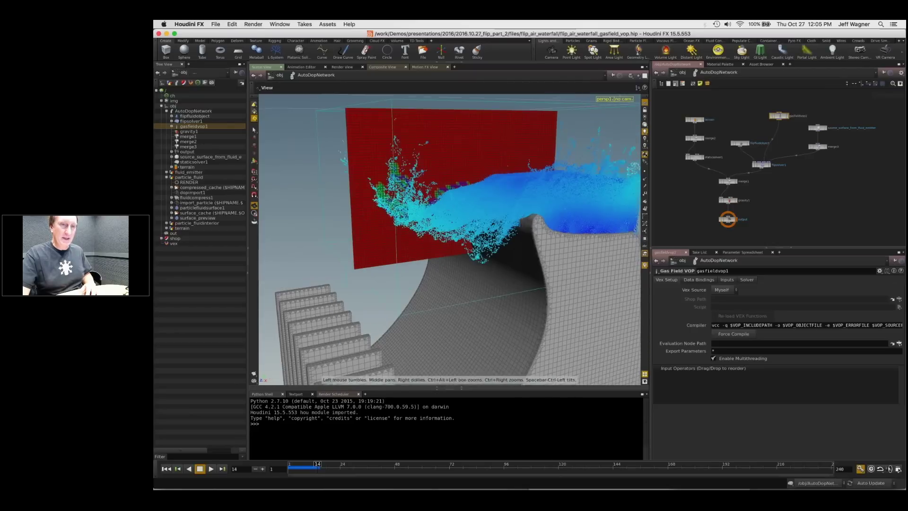
Step: Check the flipfluidobject settings, open the gasfieldvop1 network, and examine its bind, compare and curl noise nodes
{"action": "left_click", "coordinate": [741, 143]}
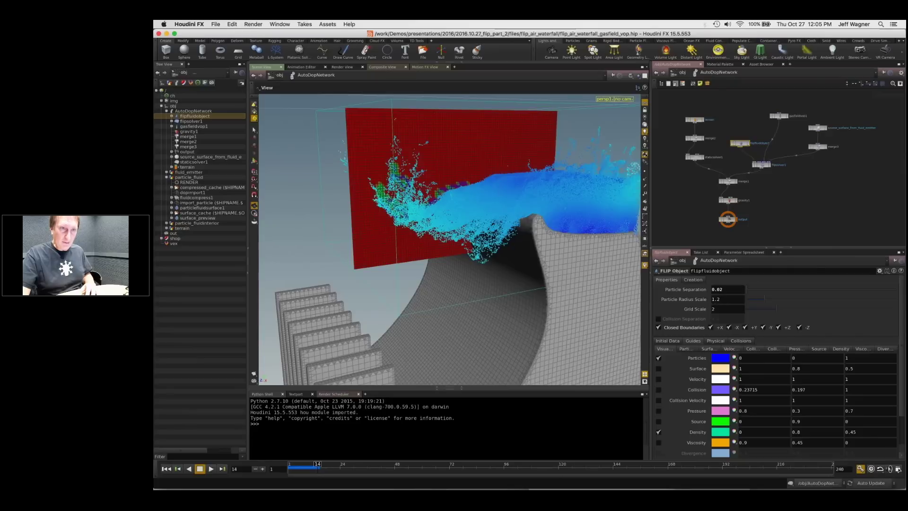
{"action": "left_click", "coordinate": [778, 116]}
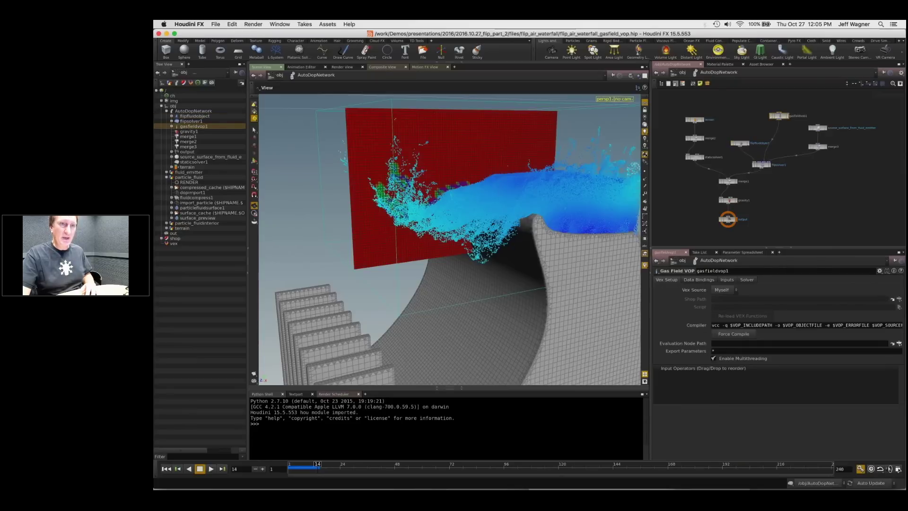
{"action": "middle_click_drag", "start_coordinate": [791, 139], "coordinate": [767, 153]}
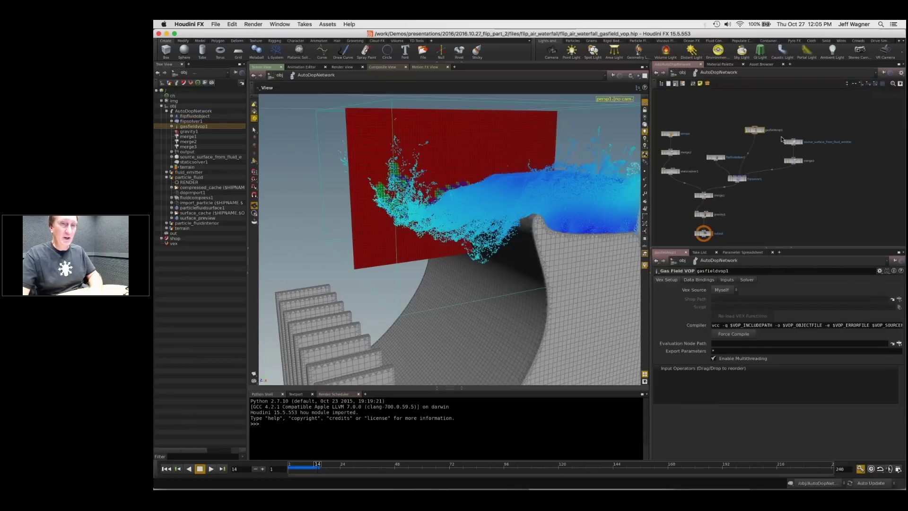
{"action": "double_click", "coordinate": [754, 130]}
{"action": "scroll", "coordinate": [753, 151], "scroll_direction": "down", "scroll_amount": 5}
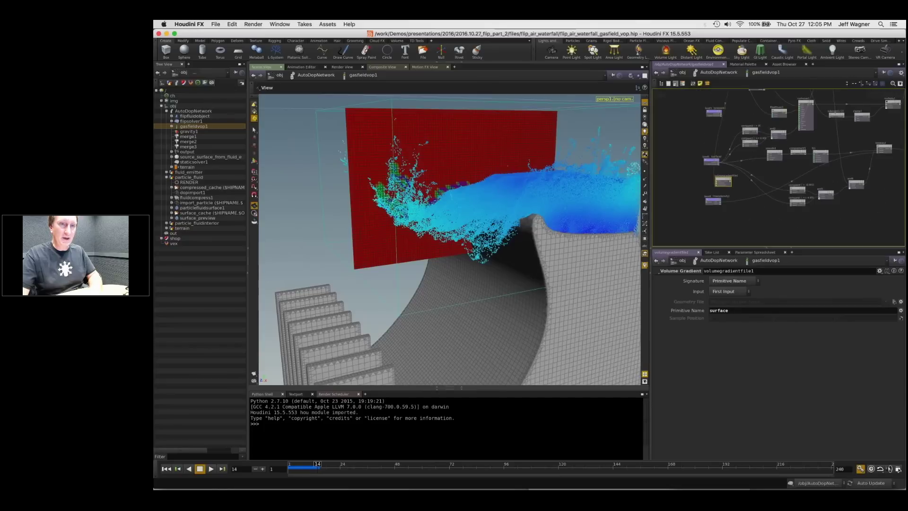
{"action": "middle_click_drag", "start_coordinate": [715, 120], "coordinate": [714, 149]}
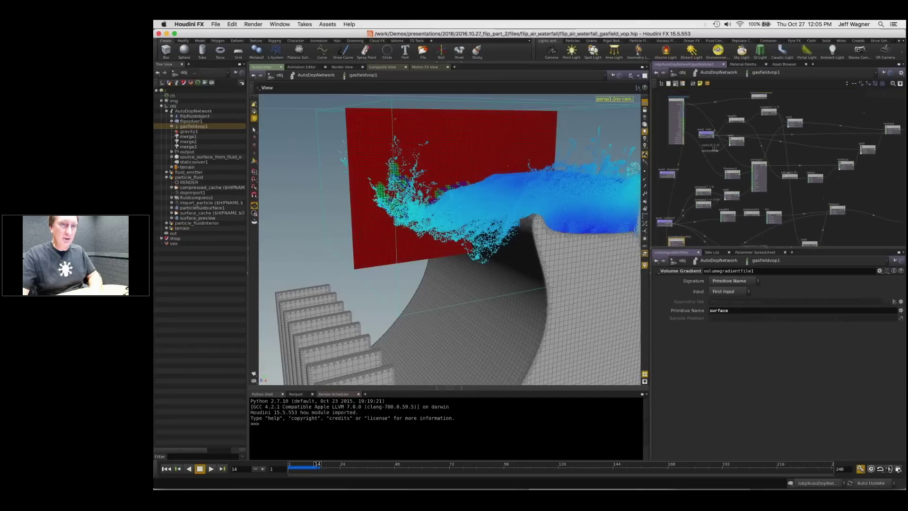
{"action": "scroll", "coordinate": [750, 153], "scroll_direction": "up", "scroll_amount": 4}
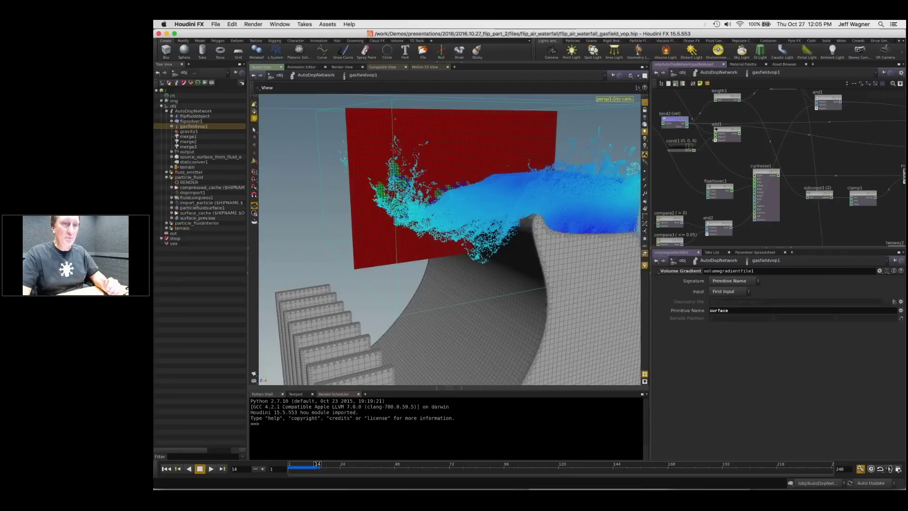
{"action": "scroll", "coordinate": [740, 146], "scroll_direction": "down", "scroll_amount": 2}
{"action": "scroll", "coordinate": [752, 152], "scroll_direction": "down", "scroll_amount": 3}
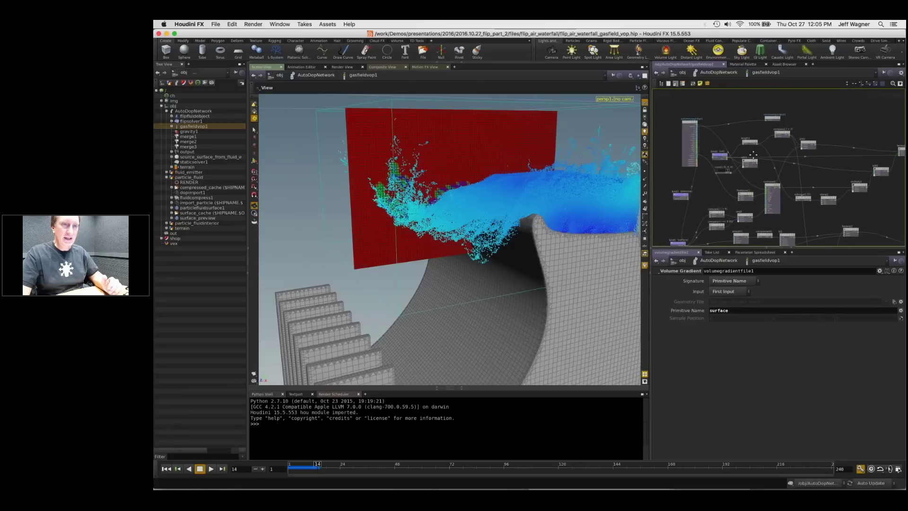
{"action": "middle_click_drag", "start_coordinate": [753, 152], "coordinate": [742, 118]}
{"action": "scroll", "coordinate": [700, 152], "scroll_direction": "up", "scroll_amount": 5}
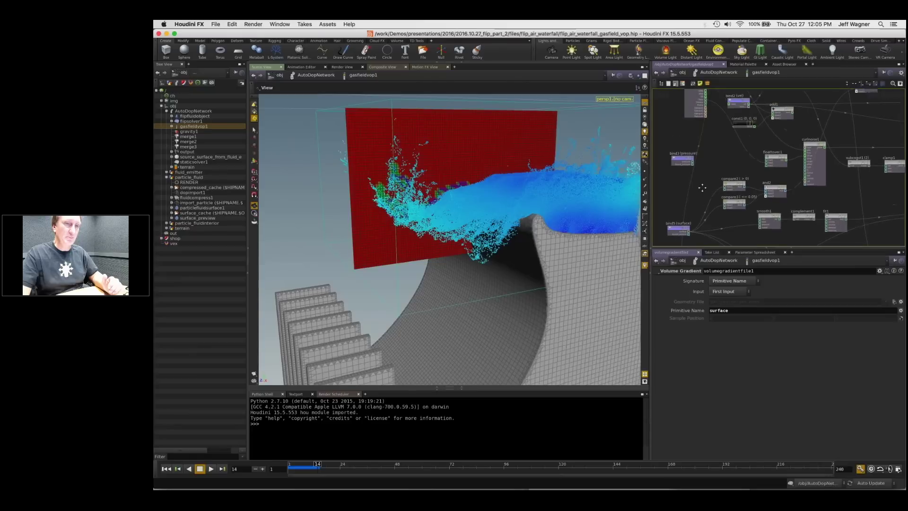
Step: Move the pressure and surface bind nodes outward from the rest of the gasfieldvop1 network
{"action": "left_click_drag", "start_coordinate": [681, 156], "coordinate": [664, 144]}
{"action": "scroll", "coordinate": [703, 180], "scroll_direction": "down", "scroll_amount": 2}
{"action": "middle_click_drag", "start_coordinate": [685, 217], "coordinate": [702, 179]}
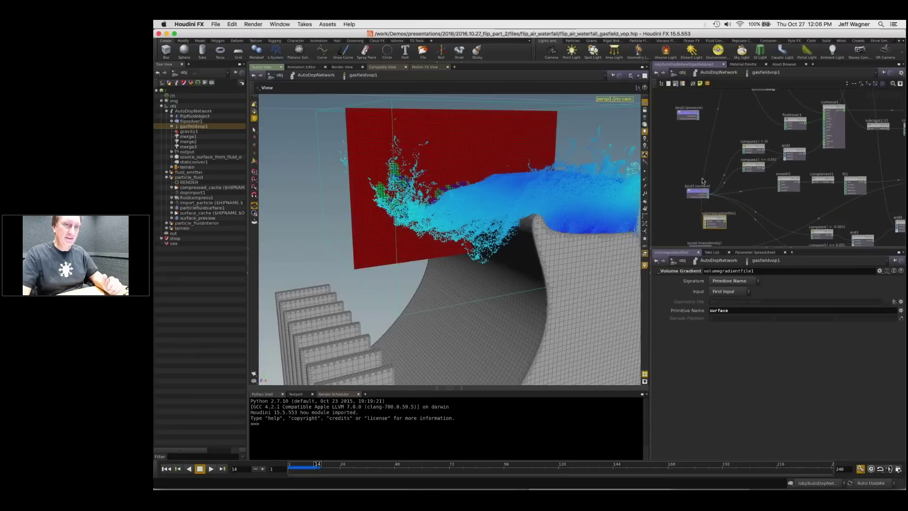
{"action": "left_click_drag", "start_coordinate": [686, 189], "coordinate": [666, 179]}
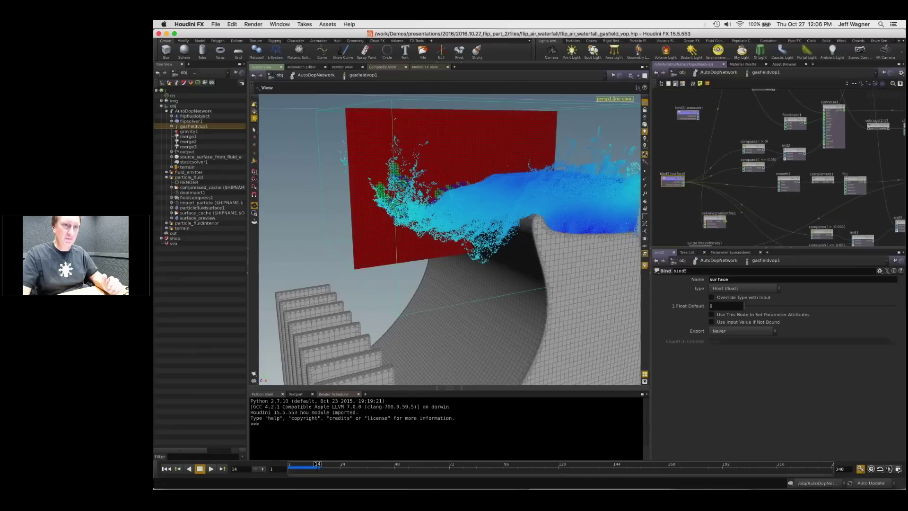
Step: Select the massdensity bind node to show its parameters, and bring the VOP network back into view
{"action": "scroll", "coordinate": [699, 198], "scroll_direction": "down", "scroll_amount": 2}
{"action": "middle_click_drag", "start_coordinate": [703, 235], "coordinate": [707, 163]}
{"action": "scroll", "coordinate": [707, 165], "scroll_direction": "up", "scroll_amount": 4}
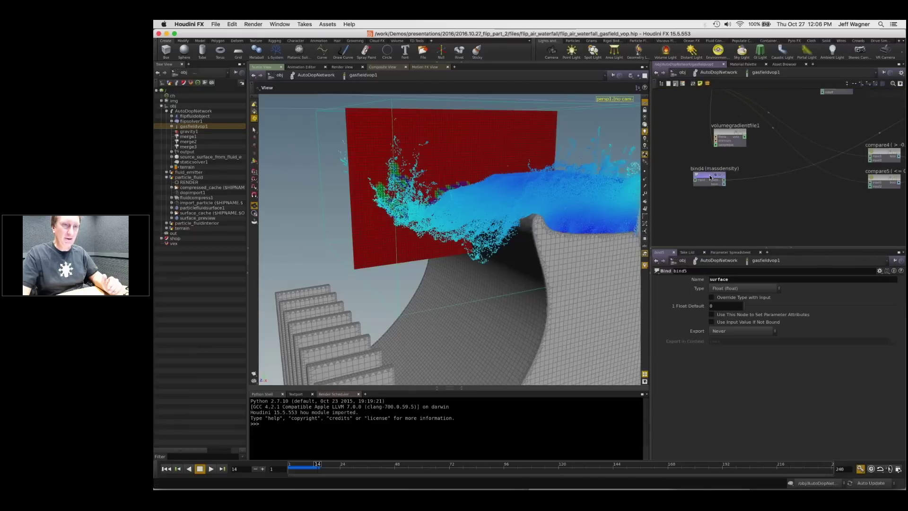
{"action": "left_click", "coordinate": [708, 178]}
{"action": "scroll", "coordinate": [754, 189], "scroll_direction": "down", "scroll_amount": 4}
{"action": "key", "text": "l"}
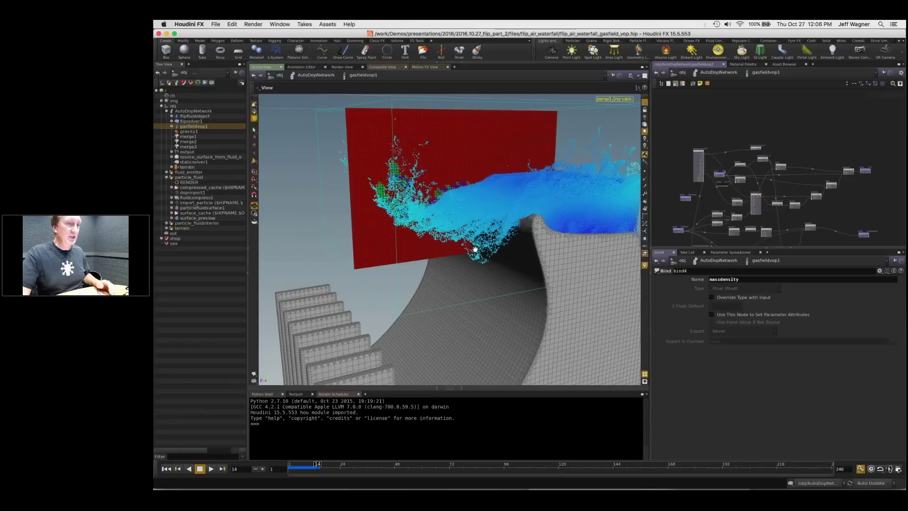
Step: Return to the AutoDopNetwork level, set the simulation to frame 9, and bring the whole waterfall back into view
{"action": "left_click_drag", "start_coordinate": [436, 206], "coordinate": [441, 209]}
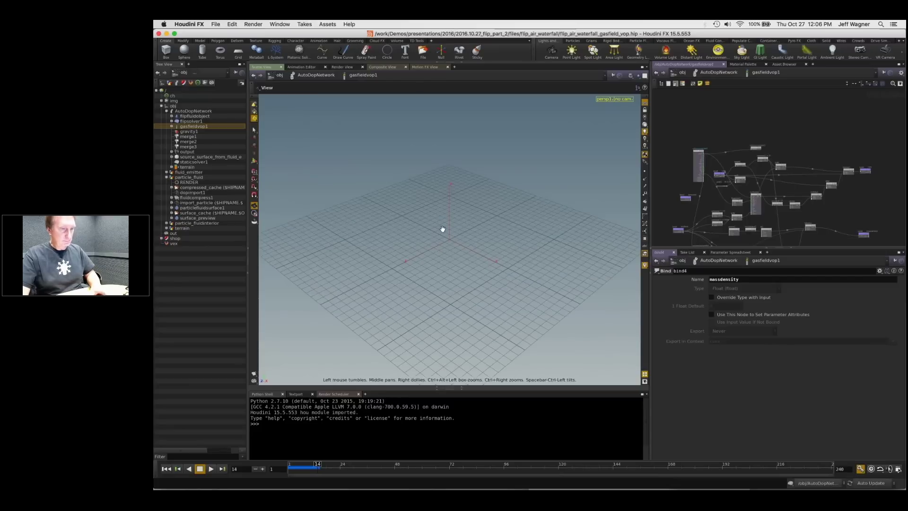
{"action": "key", "text": "u"}
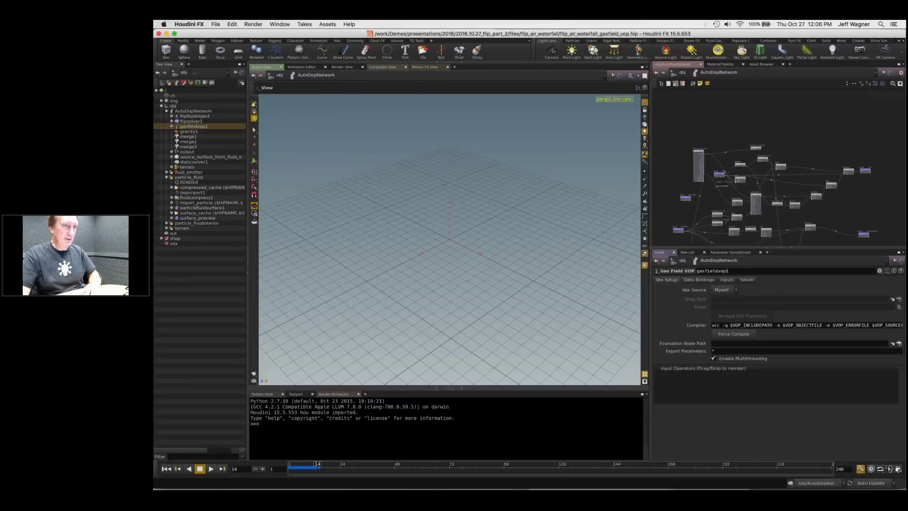
{"action": "key", "text": "Down"}
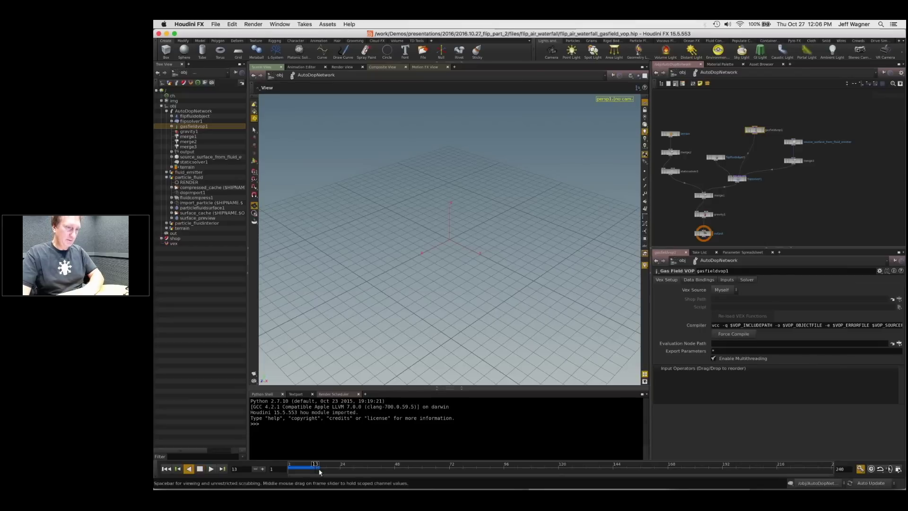
{"action": "key", "text": "Down"}
{"action": "key", "text": "Right"}
{"action": "key", "text": "Right"}
{"action": "key", "text": "Right"}
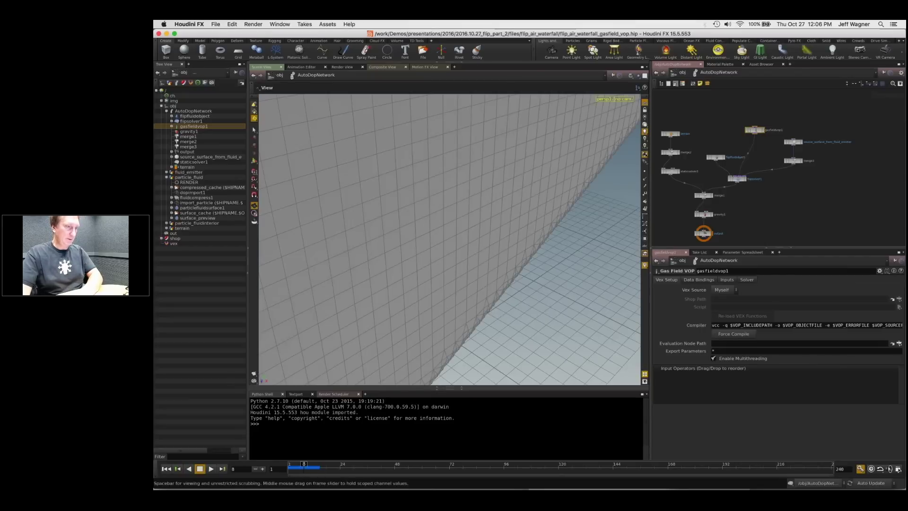
{"action": "left_click_drag", "start_coordinate": [402, 313], "coordinate": [414, 296]}
{"action": "key", "text": "space+h"}
{"action": "left_click_drag", "start_coordinate": [519, 178], "coordinate": [528, 170]}
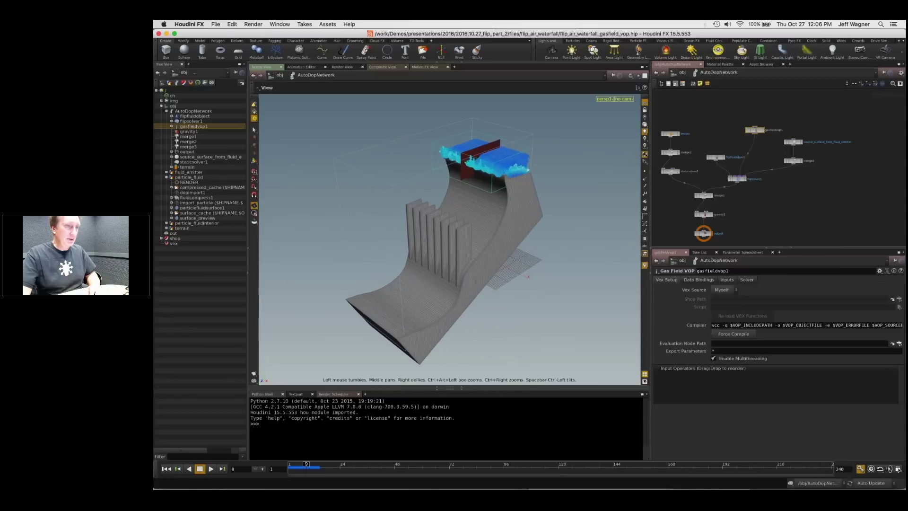
Step: Examine the water particles and splashes at the lip of the waterfall at frame 9 from close up and several angles
{"action": "right_click_drag", "start_coordinate": [528, 170], "coordinate": [496, 166]}
{"action": "middle_click_drag", "start_coordinate": [496, 166], "coordinate": [456, 206]}
{"action": "right_click_drag", "start_coordinate": [456, 206], "coordinate": [448, 194]}
{"action": "left_click_drag", "start_coordinate": [447, 194], "coordinate": [424, 182]}
{"action": "right_click_drag", "start_coordinate": [425, 181], "coordinate": [435, 191]}
{"action": "middle_click_drag", "start_coordinate": [435, 191], "coordinate": [420, 227]}
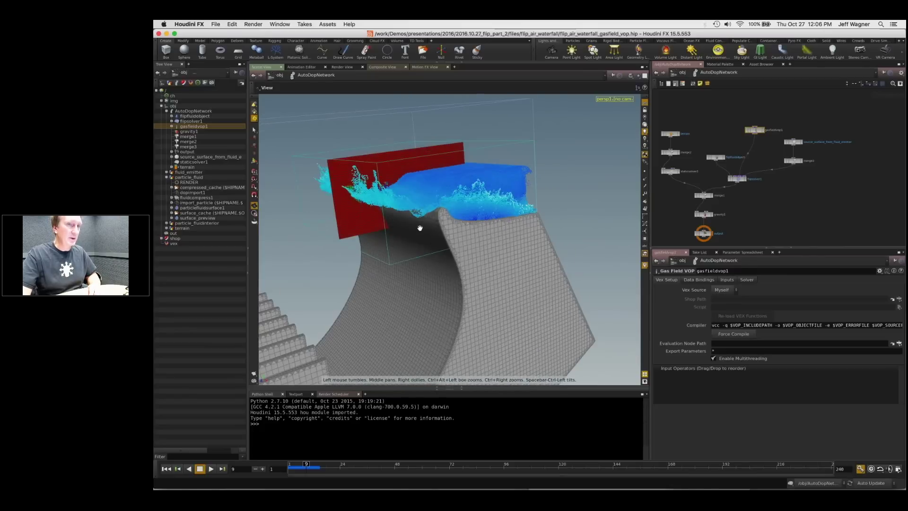
{"action": "left_click_drag", "start_coordinate": [420, 228], "coordinate": [440, 225]}
{"action": "mouse_move", "coordinate": [440, 225]}
{"action": "right_mouse_down"}
{"action": "mouse_move", "coordinate": [454, 232]}
{"action": "mouse_move", "coordinate": [437, 217]}
{"action": "right_mouse_up"}
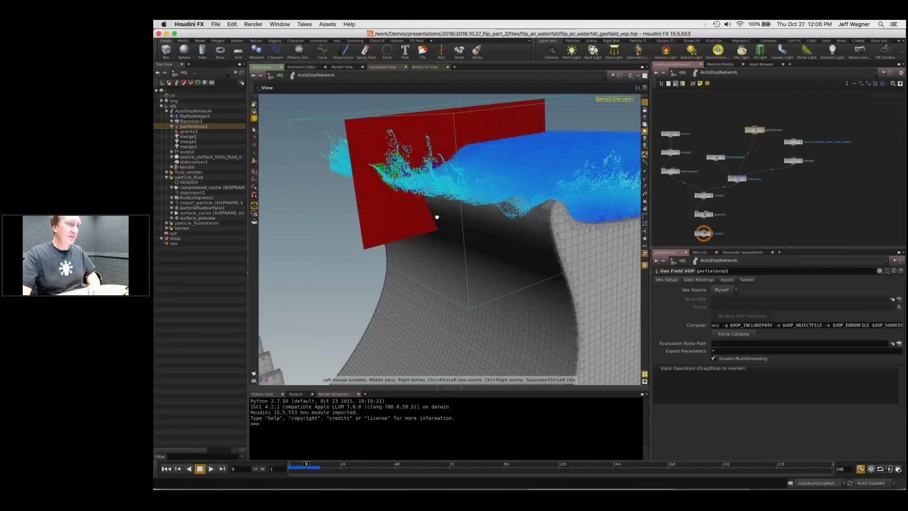
{"action": "left_click_drag", "start_coordinate": [437, 216], "coordinate": [388, 224]}
Step: Open the gasfieldvop1 network and move its tall input node outward from the other nodes to spread out the layout
{"action": "double_click", "coordinate": [755, 131]}
{"action": "scroll", "coordinate": [755, 138], "scroll_direction": "down", "scroll_amount": 2}
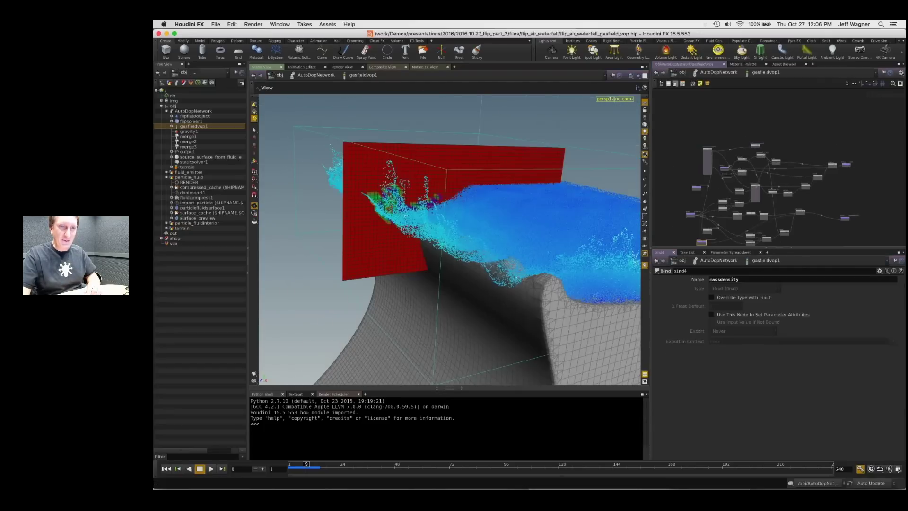
{"action": "scroll", "coordinate": [690, 160], "scroll_direction": "up", "scroll_amount": 5}
{"action": "scroll", "coordinate": [721, 121], "scroll_direction": "down", "scroll_amount": 2}
{"action": "middle_click_drag", "start_coordinate": [723, 121], "coordinate": [777, 137]}
{"action": "left_click_drag", "start_coordinate": [751, 129], "coordinate": [690, 129]}
{"action": "scroll", "coordinate": [733, 136], "scroll_direction": "down", "scroll_amount": 4}
{"action": "middle_click_drag", "start_coordinate": [733, 136], "coordinate": [700, 111]}
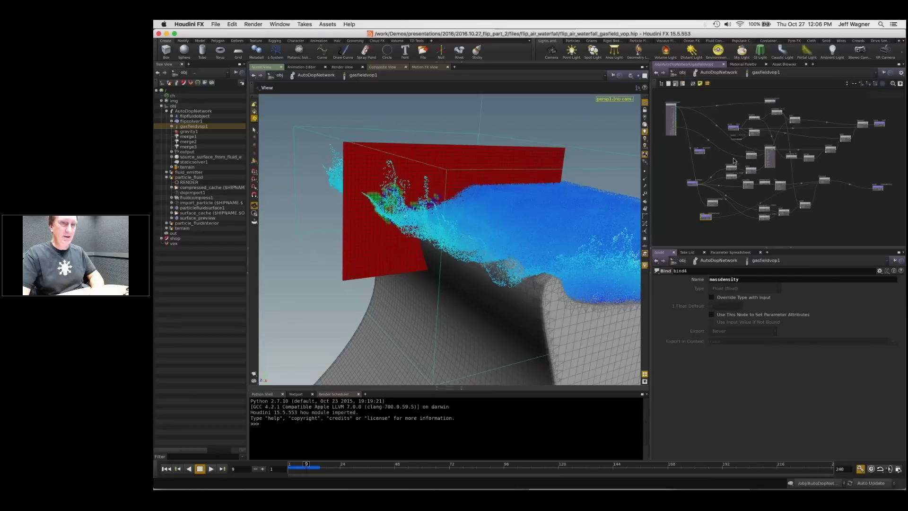
Step: Return to the AutoDopNetwork level and show the flipfluidobject parameters beside its connections to flipsolver1
{"action": "key", "text": "u"}
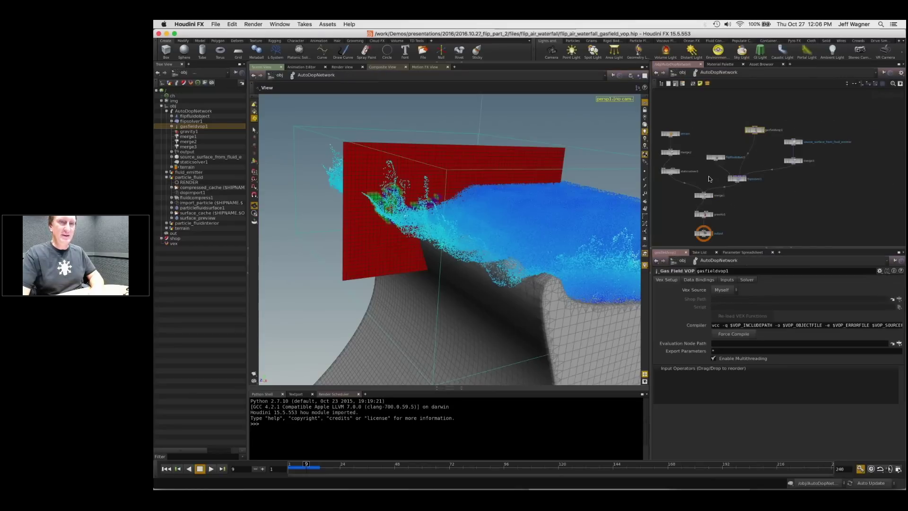
{"action": "middle_click_drag", "start_coordinate": [708, 178], "coordinate": [728, 171]}
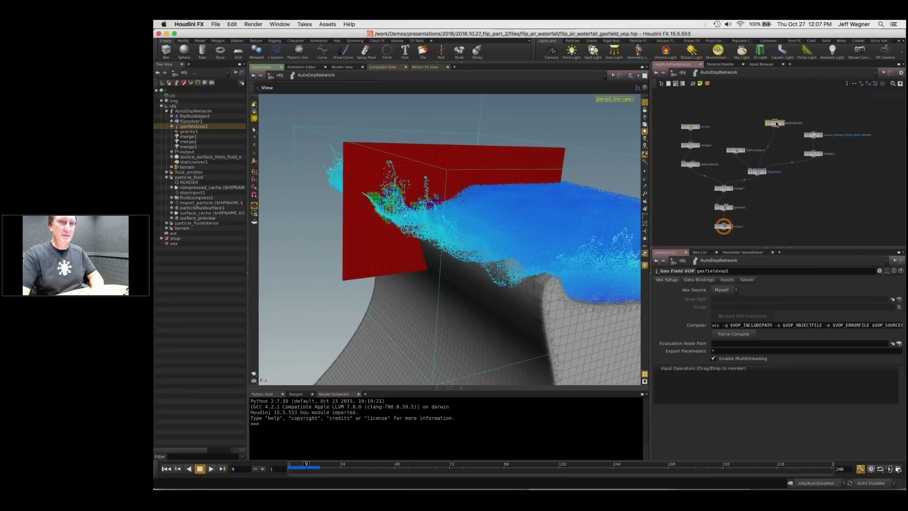
{"action": "left_click", "coordinate": [736, 151]}
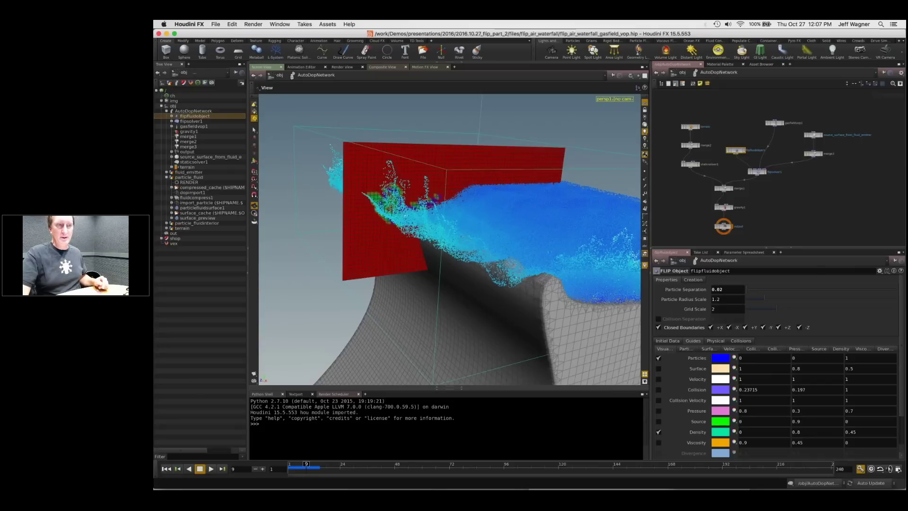
{"action": "scroll", "coordinate": [779, 177], "scroll_direction": "up", "scroll_amount": 3}
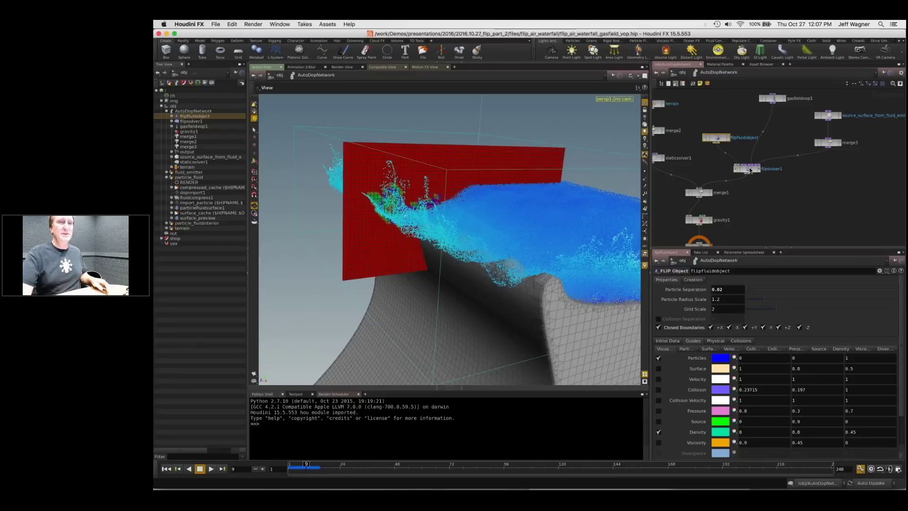
{"action": "middle_click_drag", "start_coordinate": [809, 134], "coordinate": [812, 140]}
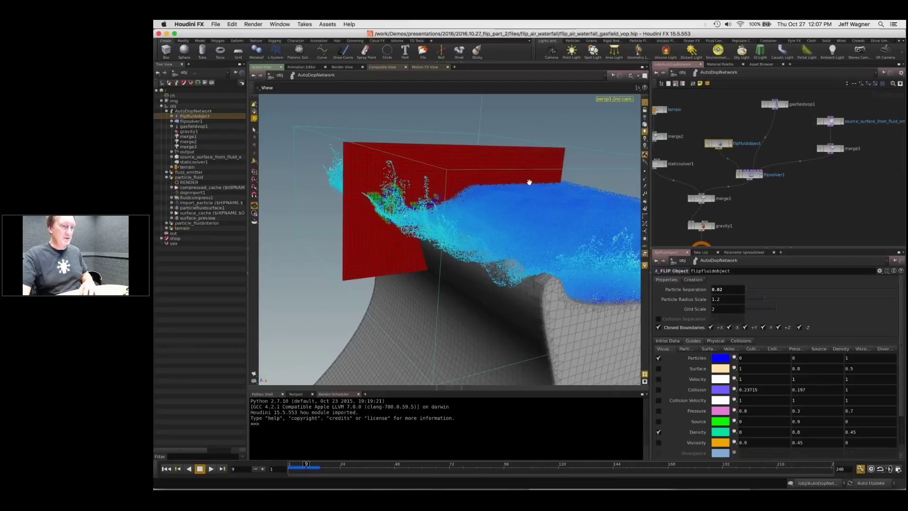
{"action": "key", "text": "space+h"}
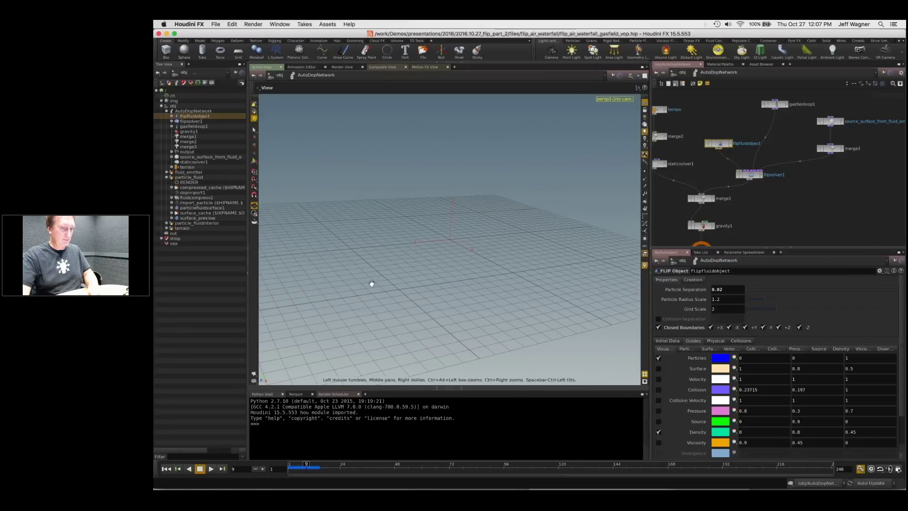
{"action": "scroll", "coordinate": [443, 252], "scroll_direction": "down", "scroll_amount": 5}
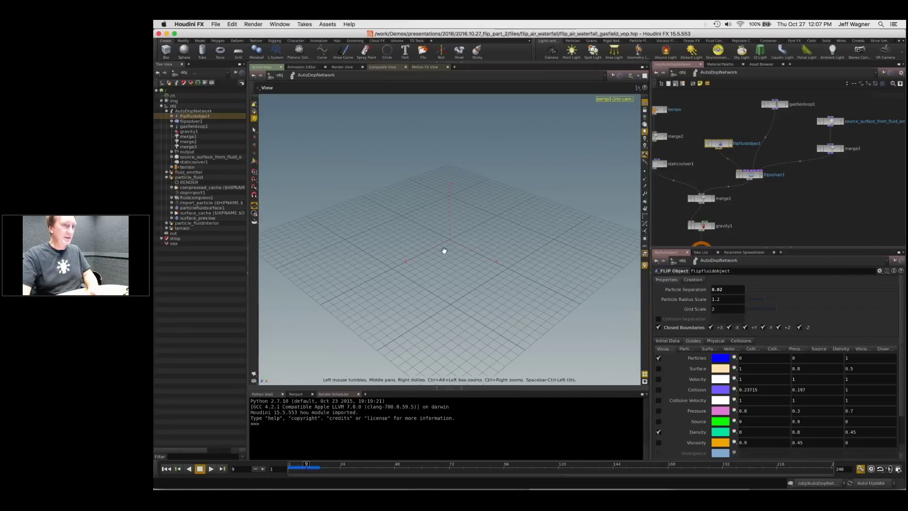
{"action": "left_click", "coordinate": [215, 25]}
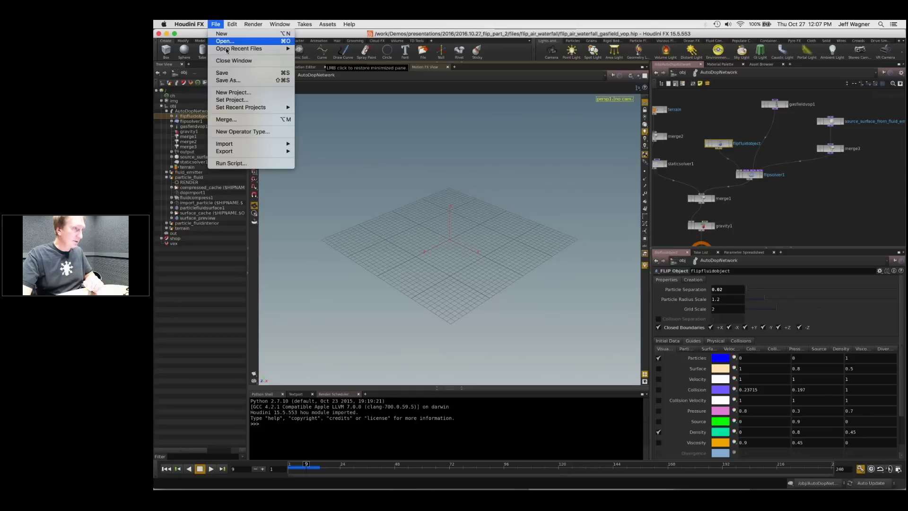
{"action": "left_click", "coordinate": [226, 34]}
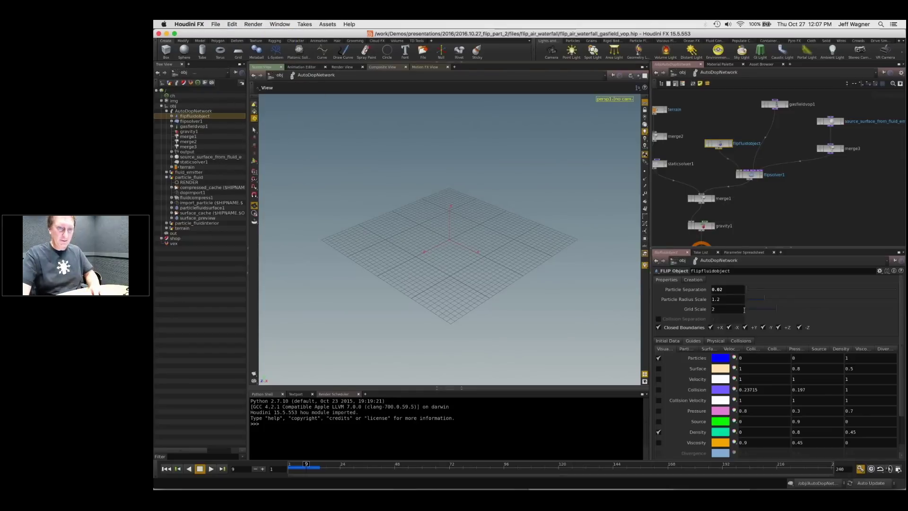
Step: Switch to the Terminal and list the files in the flip_air_waterfall folder
{"action": "key", "text": "super+Tab"}
{"action": "key", "text": "Return"}
{"action": "key", "text": "Return"}
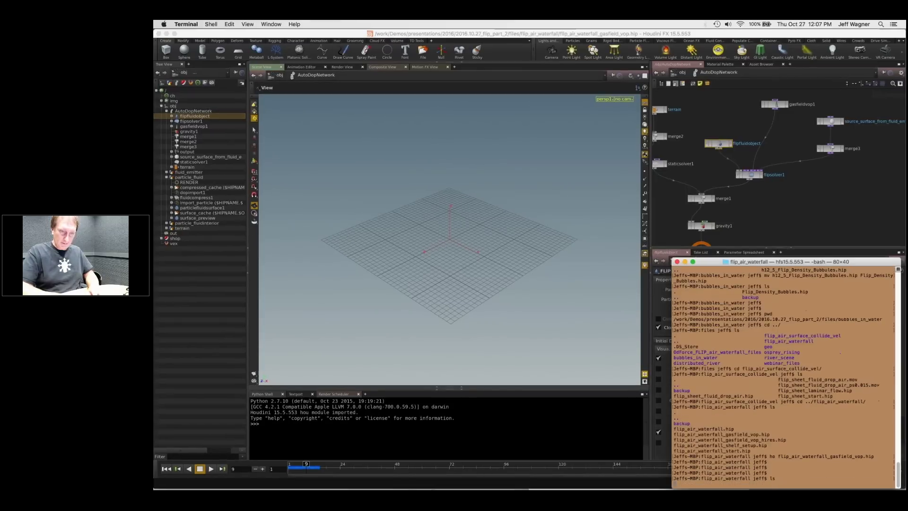
{"action": "type", "text": "ls"}
{"action": "key", "text": "Return"}
Step: Launch Houdini on flip_air_waterfall_start.hip with the ho command, and dismiss the Start Here window once the scene loads
{"action": "type", "text": "ho"}
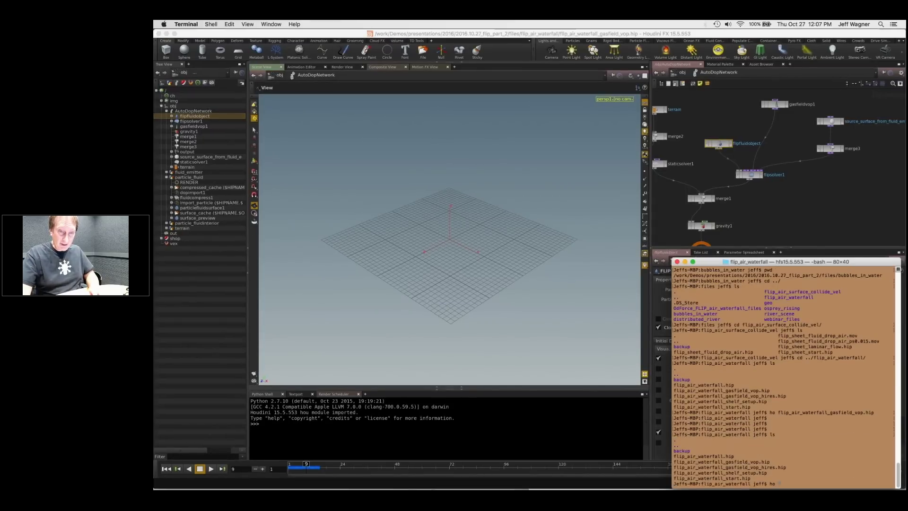
{"action": "left_click_drag", "start_coordinate": [842, 262], "coordinate": [812, 200]}
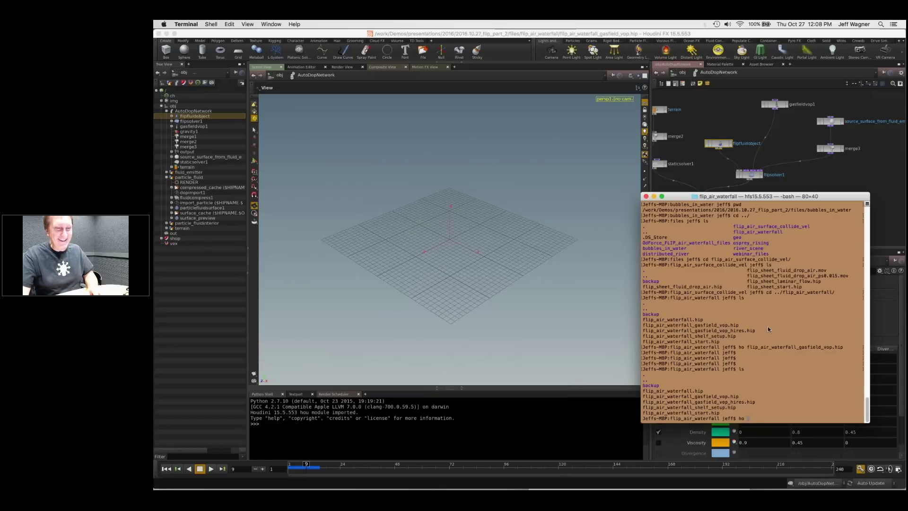
{"action": "double_click", "coordinate": [657, 413]}
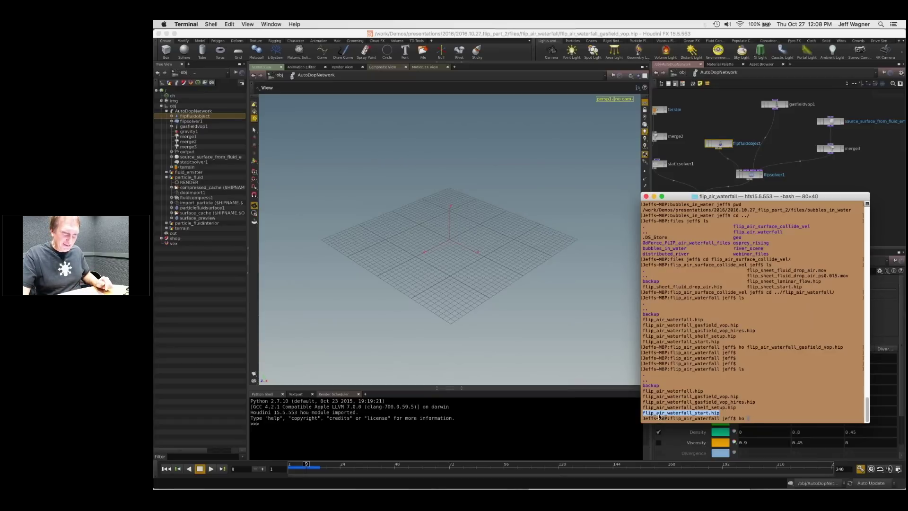
{"action": "middle_click", "coordinate": [759, 395]}
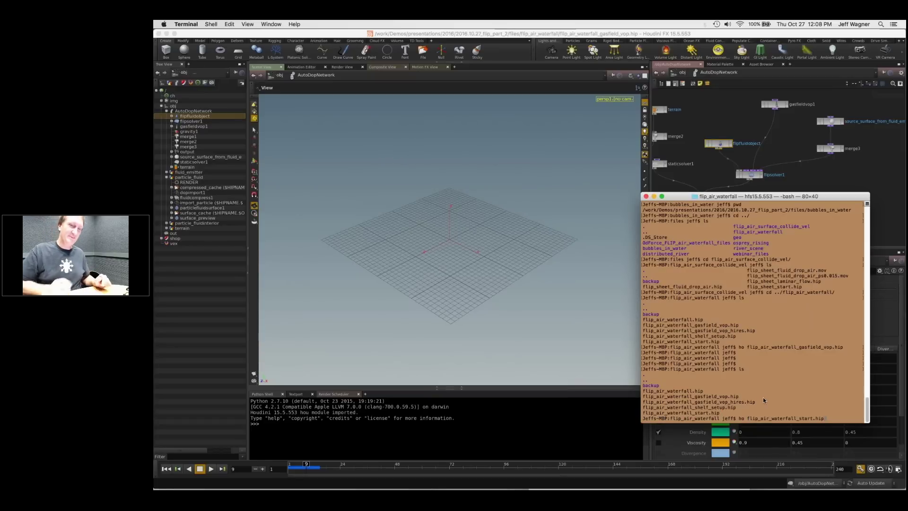
{"action": "key", "text": "Return"}
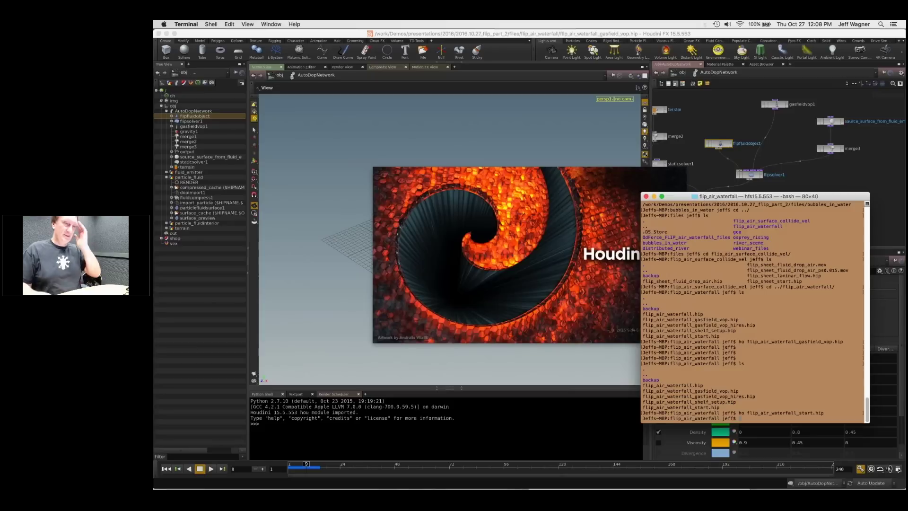
{"action": "key", "text": "Return"}
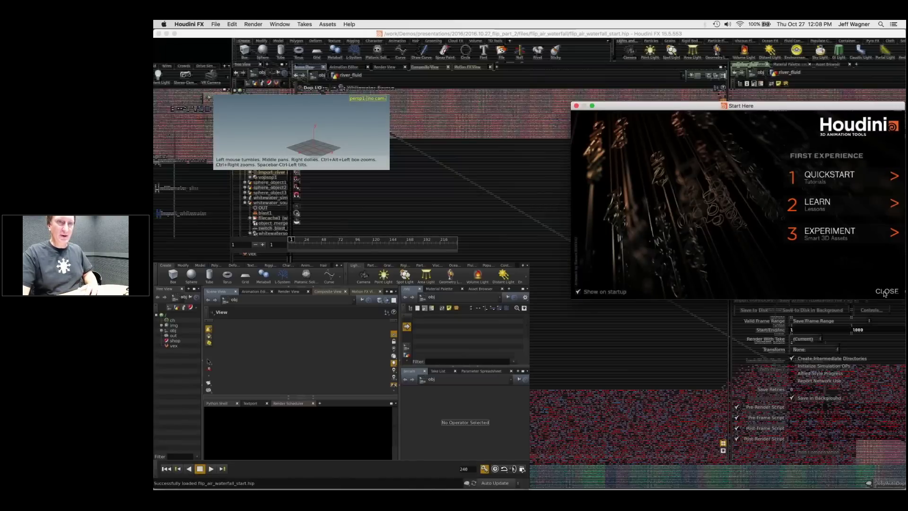
{"action": "left_click", "coordinate": [884, 293]}
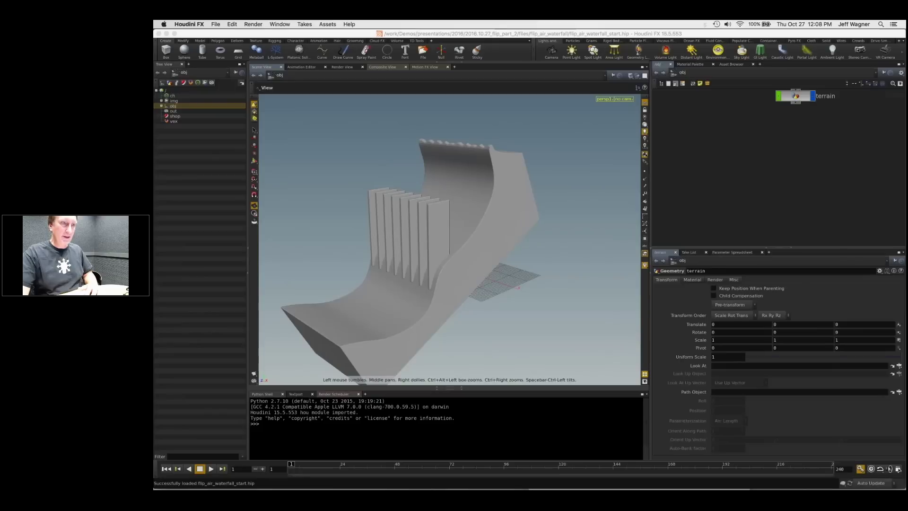
Step: Open the terrain object's network and move the box1 and transform2 nodes together, slightly away from transform3
{"action": "left_click", "coordinate": [774, 162]}
{"action": "double_click", "coordinate": [774, 162]}
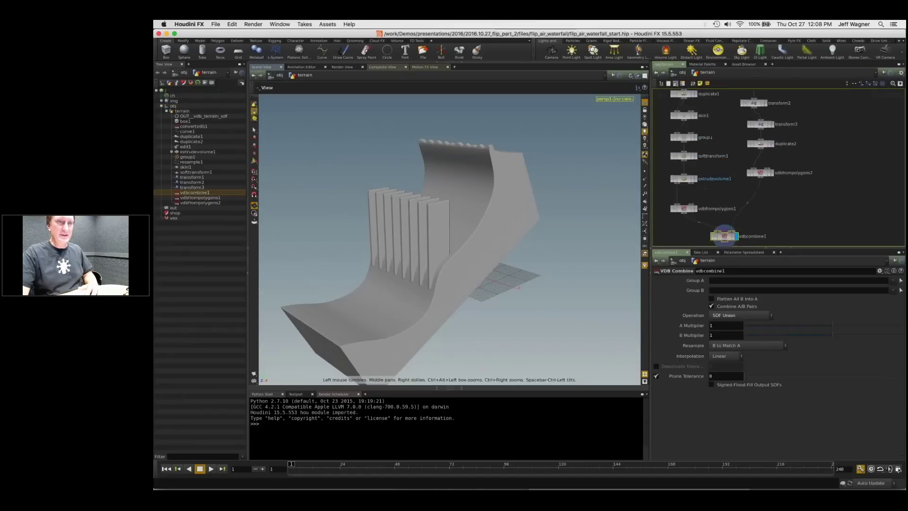
{"action": "left_click_drag", "start_coordinate": [740, 153], "coordinate": [788, 129]}
{"action": "left_click_drag", "start_coordinate": [773, 205], "coordinate": [773, 198]}
{"action": "scroll", "coordinate": [843, 111], "scroll_direction": "up", "scroll_amount": 2}
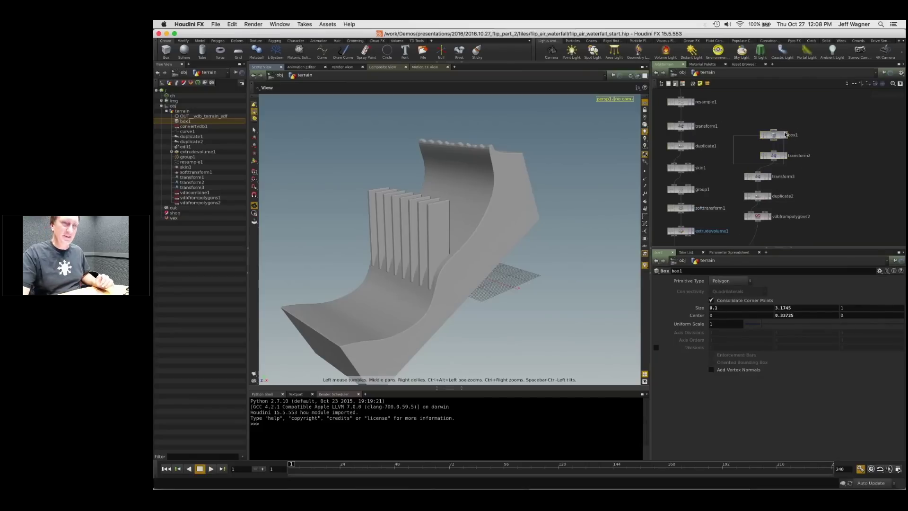
Step: Inspect the terrain's wavy upper lip and display the result of the softtransform1 node
{"action": "middle_click_drag", "start_coordinate": [470, 227], "coordinate": [518, 202]}
{"action": "left_click_drag", "start_coordinate": [518, 202], "coordinate": [494, 150]}
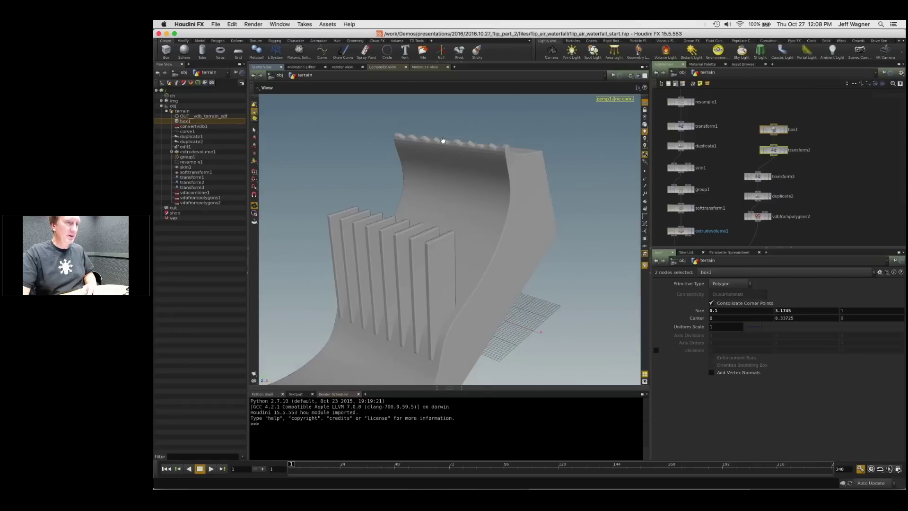
{"action": "left_click_drag", "start_coordinate": [480, 166], "coordinate": [418, 141]}
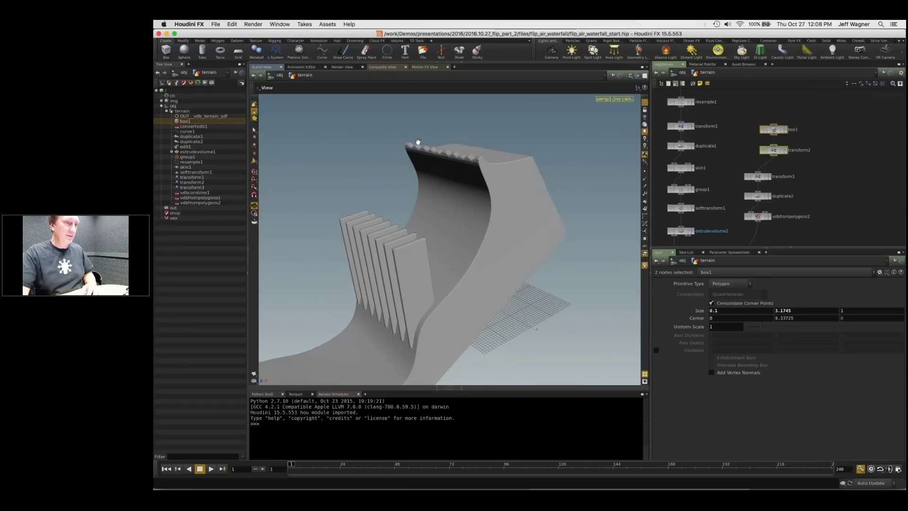
{"action": "scroll", "coordinate": [472, 261], "scroll_direction": "down", "scroll_amount": 1}
{"action": "scroll", "coordinate": [719, 167], "scroll_direction": "down", "scroll_amount": 2}
{"action": "middle_click_drag", "start_coordinate": [729, 222], "coordinate": [754, 160]}
{"action": "left_click", "coordinate": [750, 147]}
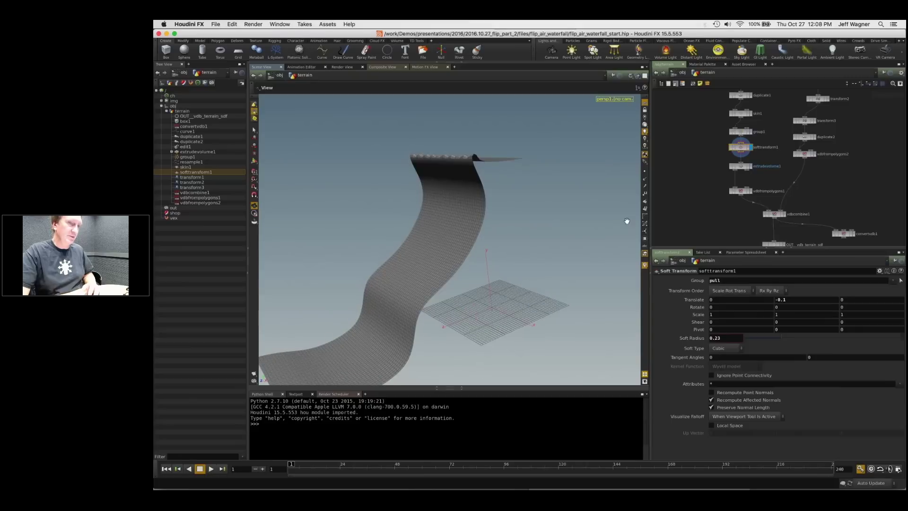
Step: Display the result of extrudevolume1 and examine the thickened terrain from the side
{"action": "left_click", "coordinate": [751, 166]}
{"action": "left_click_drag", "start_coordinate": [492, 213], "coordinate": [502, 203]}
{"action": "middle_click_drag", "start_coordinate": [503, 203], "coordinate": [525, 160]}
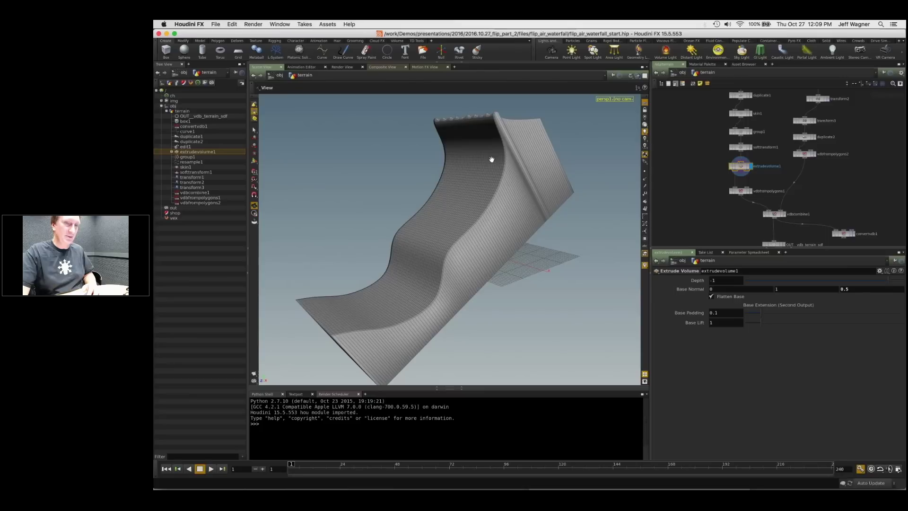
Step: Display the vdbfrompolygons1 result with its parameters, and check the node's information
{"action": "middle_click_drag", "start_coordinate": [756, 198], "coordinate": [748, 175]}
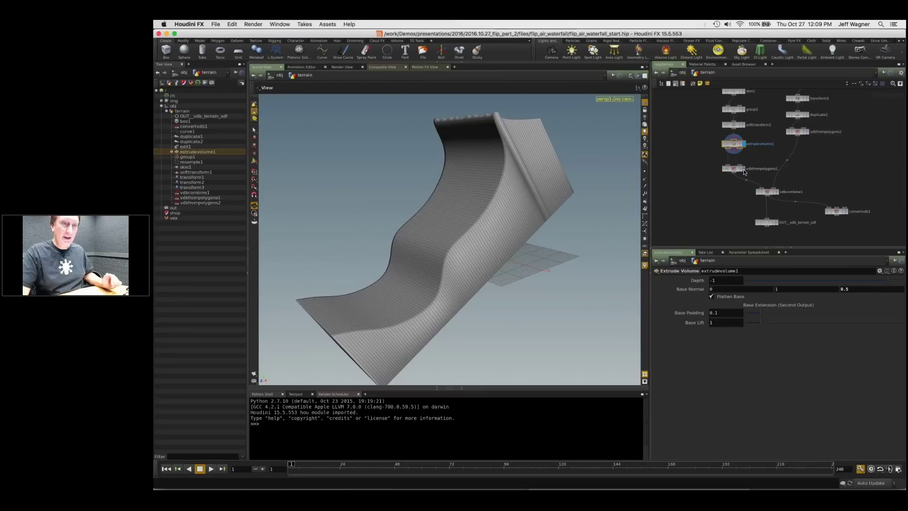
{"action": "left_click", "coordinate": [739, 168]}
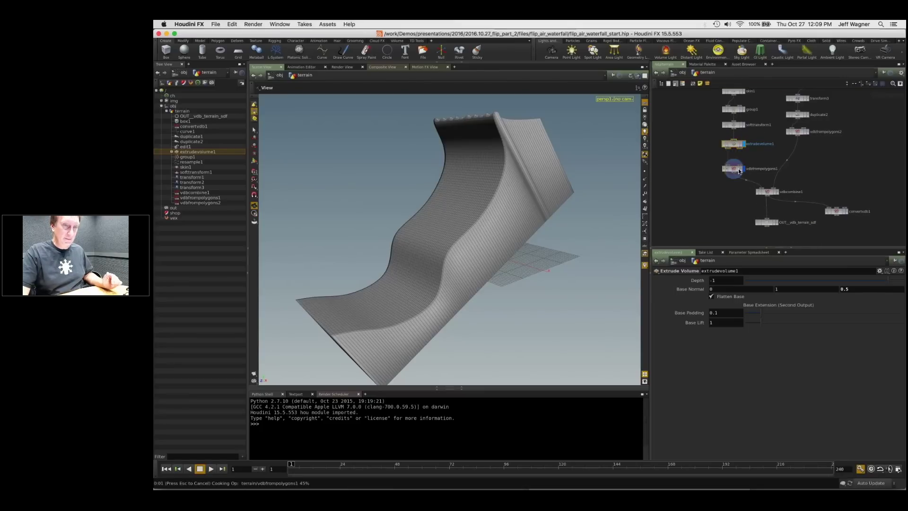
{"action": "left_click", "coordinate": [732, 168]}
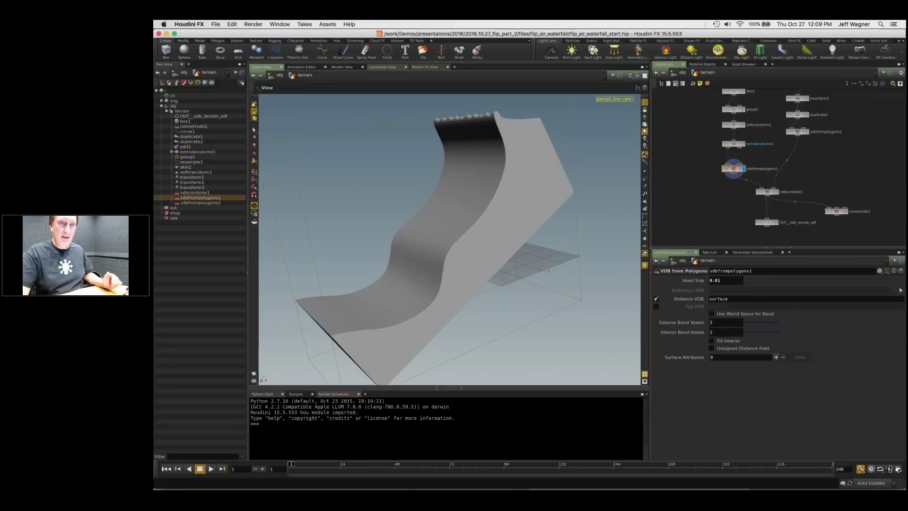
{"action": "middle_click_drag", "start_coordinate": [738, 169], "coordinate": [711, 187]}
{"action": "middle_click", "coordinate": [700, 187]}
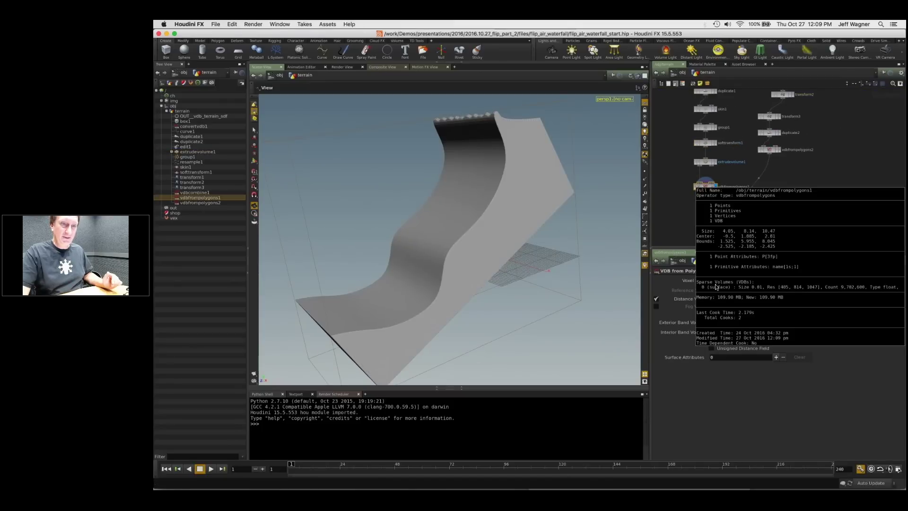
Step: Follow the box1 branch of the terrain network and display the vdbfrompolygons2 result with its parameters
{"action": "middle_click_drag", "start_coordinate": [704, 186], "coordinate": [698, 238]}
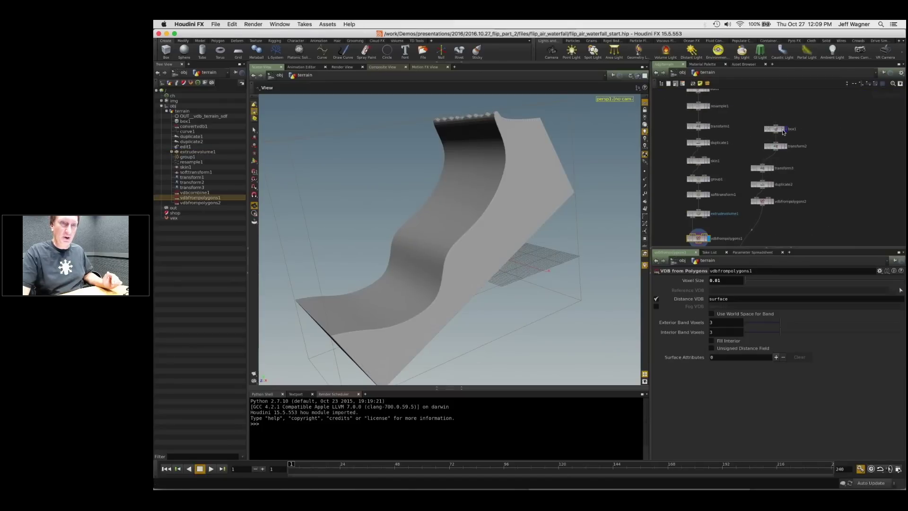
{"action": "left_click", "coordinate": [781, 128]}
{"action": "left_click", "coordinate": [772, 201]}
{"action": "left_click", "coordinate": [762, 201]}
{"action": "middle_click_drag", "start_coordinate": [749, 216], "coordinate": [776, 145]}
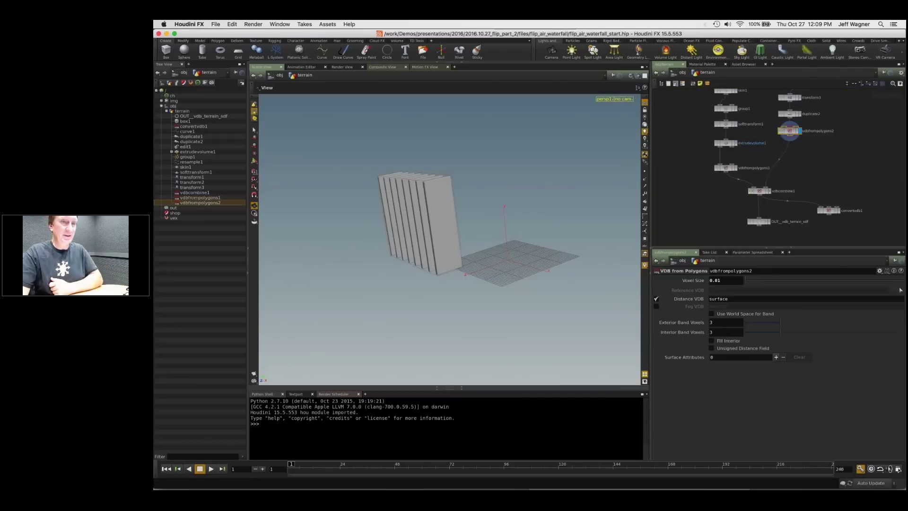
Step: Display the vdbcombine1 result and its parameters to review how the slope and divider VDBs are merged
{"action": "left_click", "coordinate": [766, 192]}
{"action": "scroll", "coordinate": [766, 193], "scroll_direction": "up", "scroll_amount": 5}
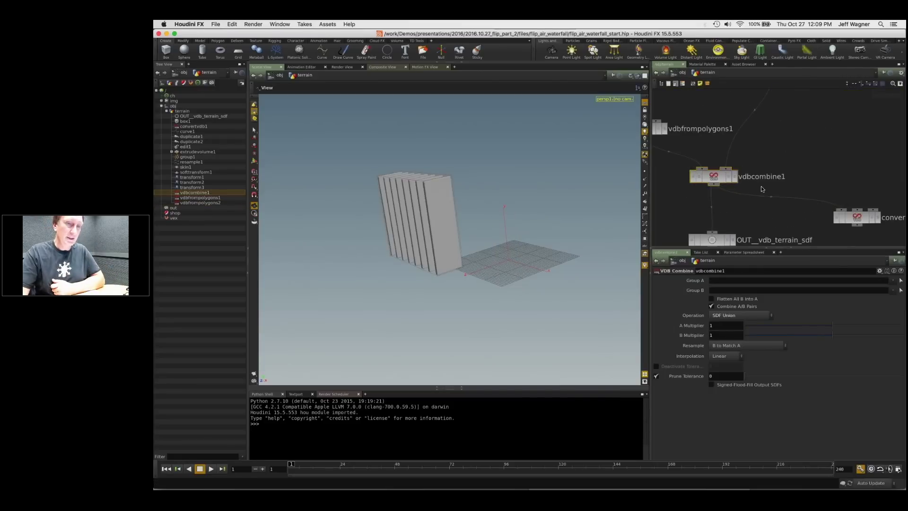
{"action": "left_click", "coordinate": [734, 177]}
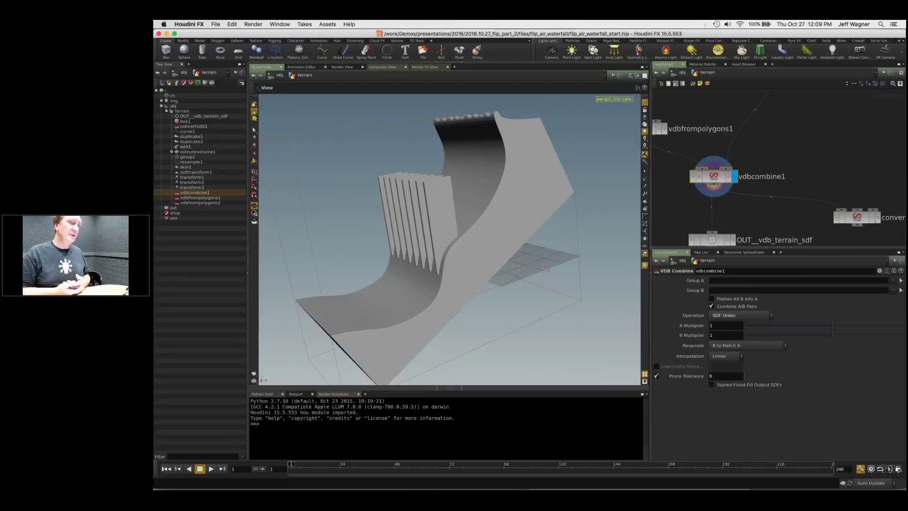
Step: View the combined terrain from another angle and arrange convertvdb1 and OUT__vdb_terrain_sdf closer together beneath vdbcombine1
{"action": "key", "text": "super+Tab"}
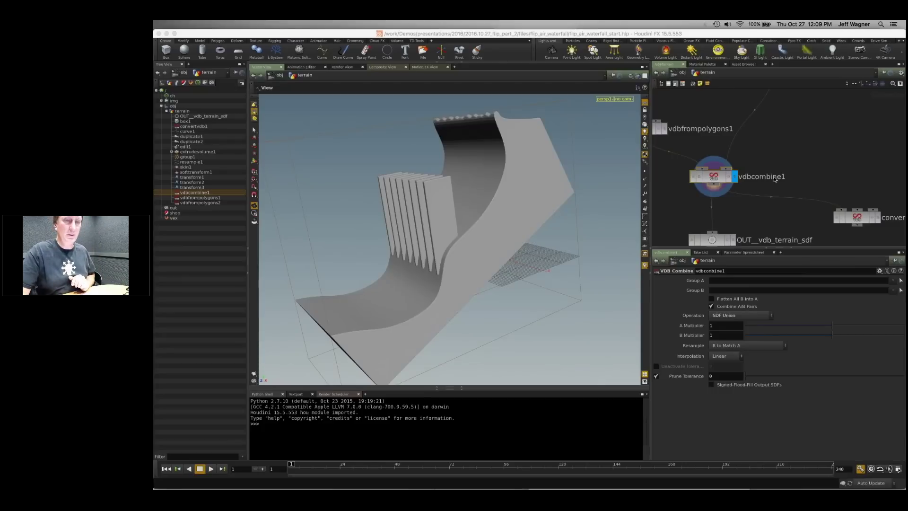
{"action": "left_click", "coordinate": [382, 220]}
{"action": "left_click_drag", "start_coordinate": [396, 221], "coordinate": [447, 232]}
{"action": "right_click_drag", "start_coordinate": [732, 171], "coordinate": [760, 200]}
{"action": "middle_click_drag", "start_coordinate": [760, 201], "coordinate": [766, 167]}
{"action": "right_click_drag", "start_coordinate": [766, 168], "coordinate": [761, 150]}
{"action": "middle_click_drag", "start_coordinate": [835, 174], "coordinate": [823, 137]}
{"action": "left_click_drag", "start_coordinate": [830, 147], "coordinate": [751, 147]}
{"action": "left_click_drag", "start_coordinate": [703, 165], "coordinate": [705, 193]}
Step: Display the convertvdb1 result and lay out convertvdb1 and OUT__vdb_terrain_sdf as two separate branches under vdbcombine1
{"action": "left_click_drag", "start_coordinate": [471, 189], "coordinate": [495, 188]}
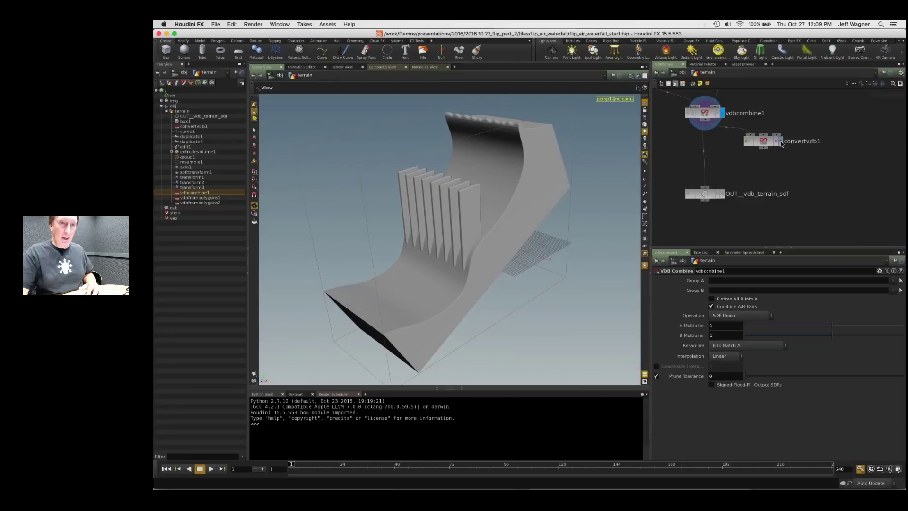
{"action": "left_click", "coordinate": [766, 142]}
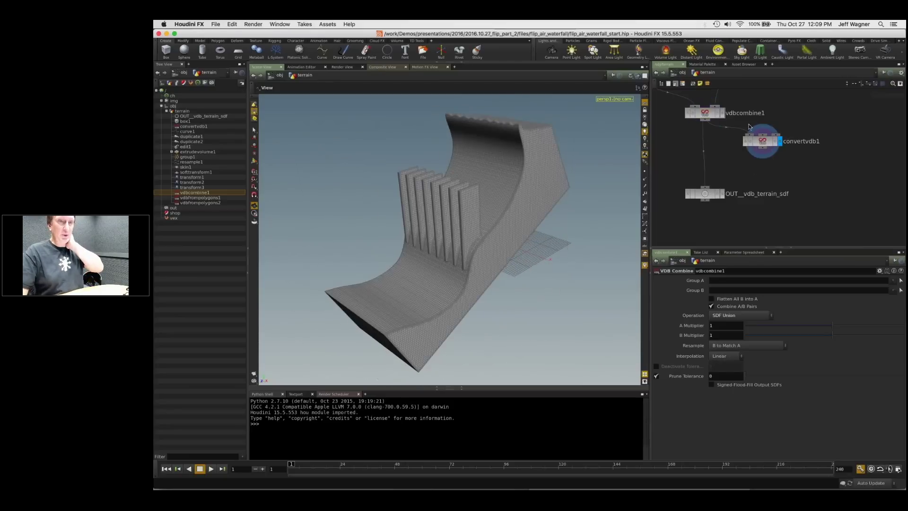
{"action": "left_click_drag", "start_coordinate": [767, 145], "coordinate": [790, 164]}
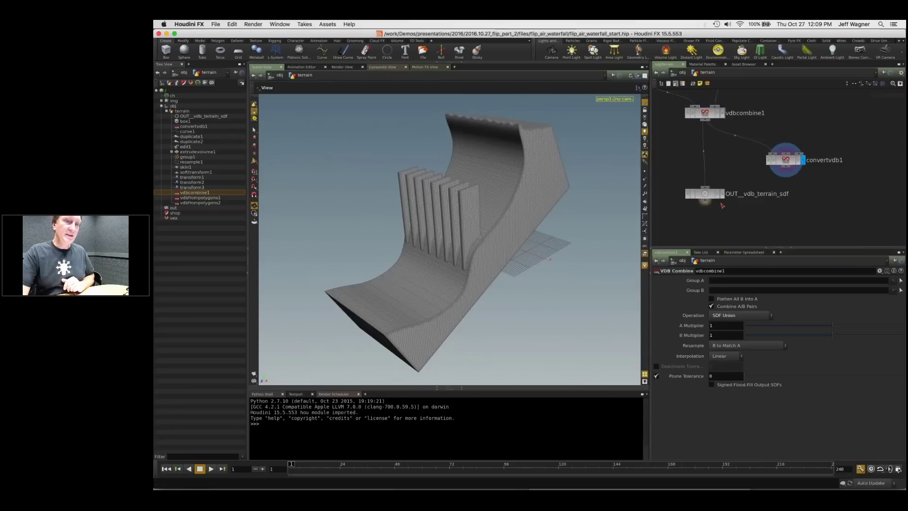
{"action": "left_click_drag", "start_coordinate": [704, 194], "coordinate": [656, 183]}
{"action": "scroll", "coordinate": [714, 165], "scroll_direction": "down", "scroll_amount": 2}
{"action": "middle_click_drag", "start_coordinate": [714, 164], "coordinate": [764, 160]}
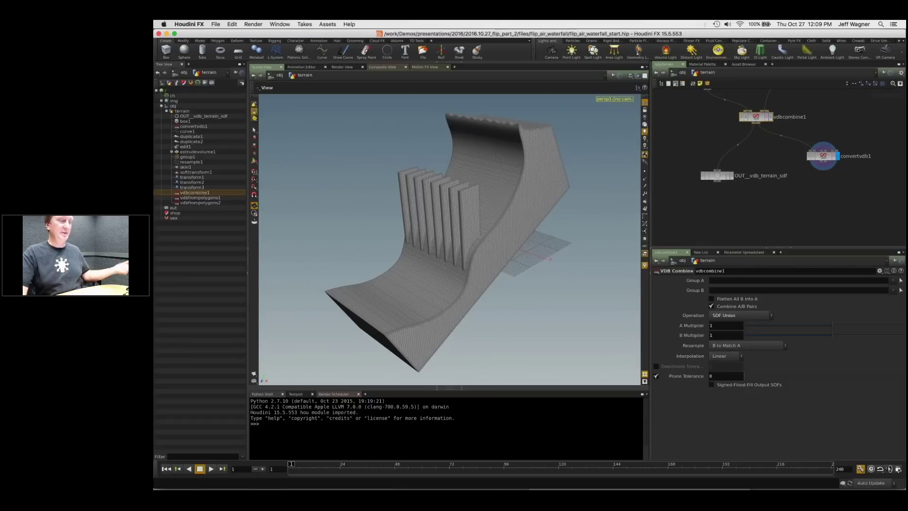
{"action": "left_click_drag", "start_coordinate": [719, 180], "coordinate": [703, 180]}
{"action": "left_click_drag", "start_coordinate": [823, 156], "coordinate": [811, 164]}
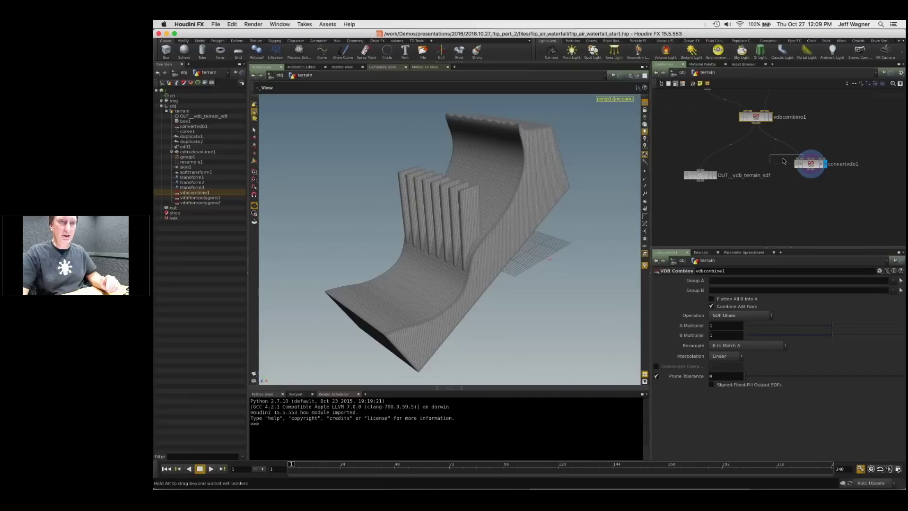
{"action": "left_click_drag", "start_coordinate": [810, 163], "coordinate": [784, 160]}
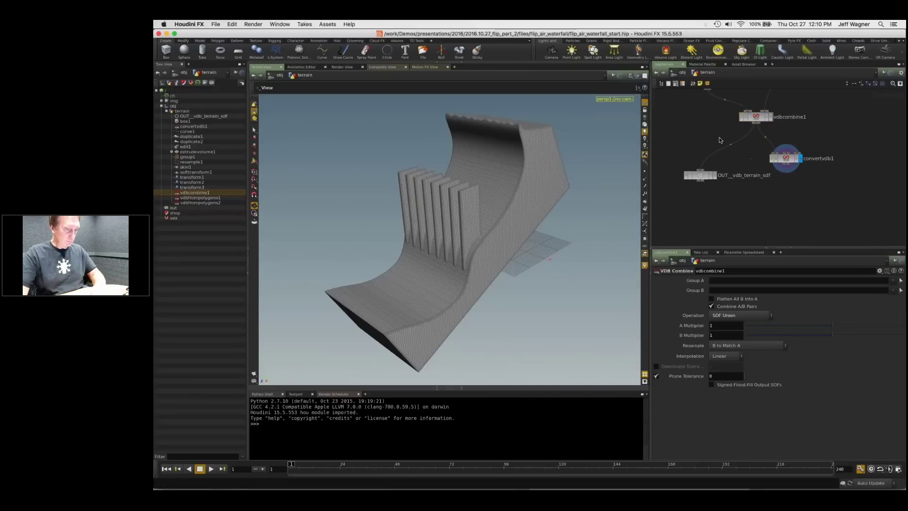
Step: Return to the object level and make the terrain a collision object with the Deforming Object tool
{"action": "key", "text": "u"}
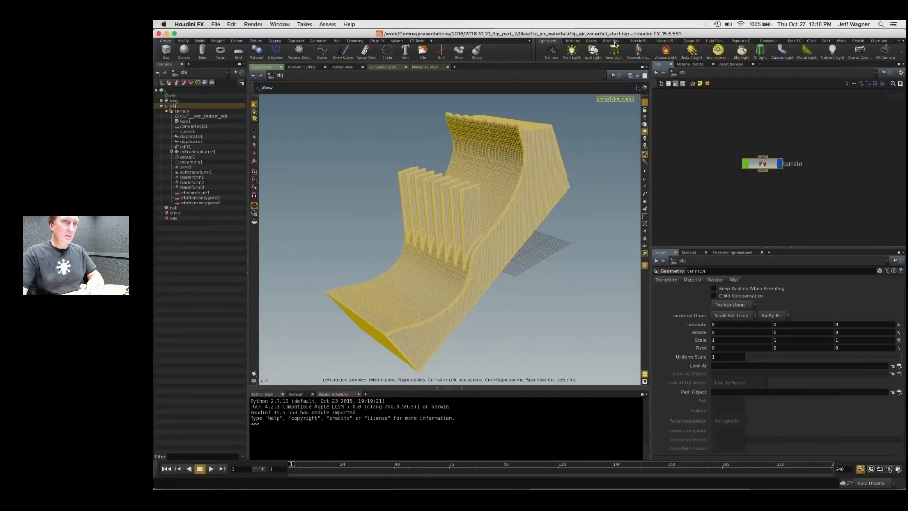
{"action": "left_click", "coordinate": [616, 42]}
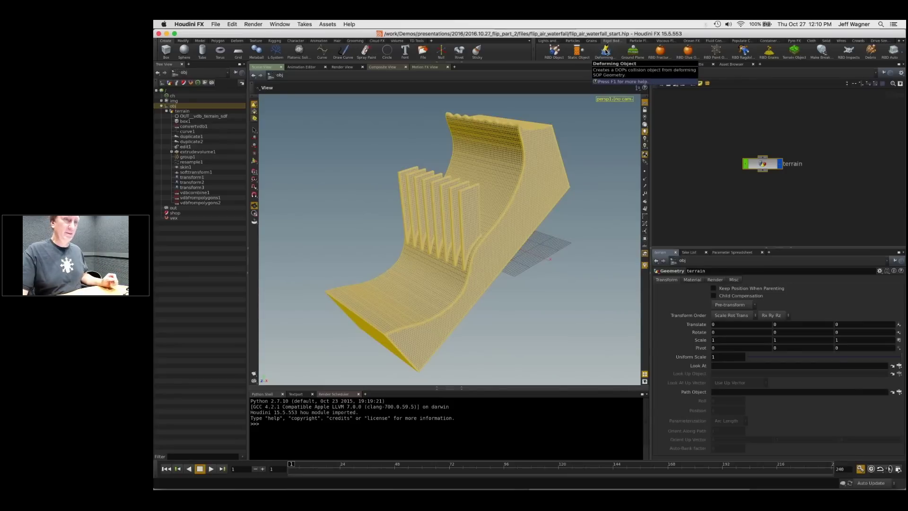
{"action": "left_click", "coordinate": [606, 51]}
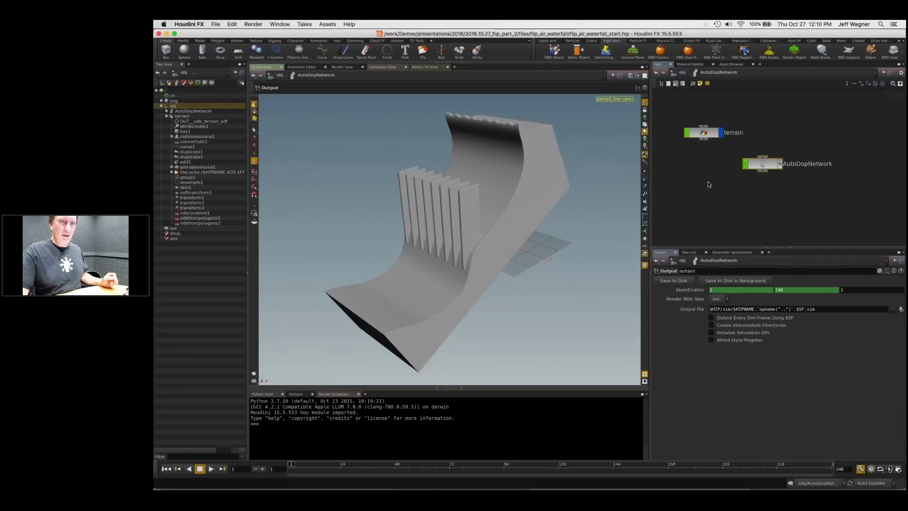
Step: Turn off Use Deforming Geometry on the terrain static object in AutoDopNetwork
{"action": "middle_click_drag", "start_coordinate": [805, 166], "coordinate": [847, 164]}
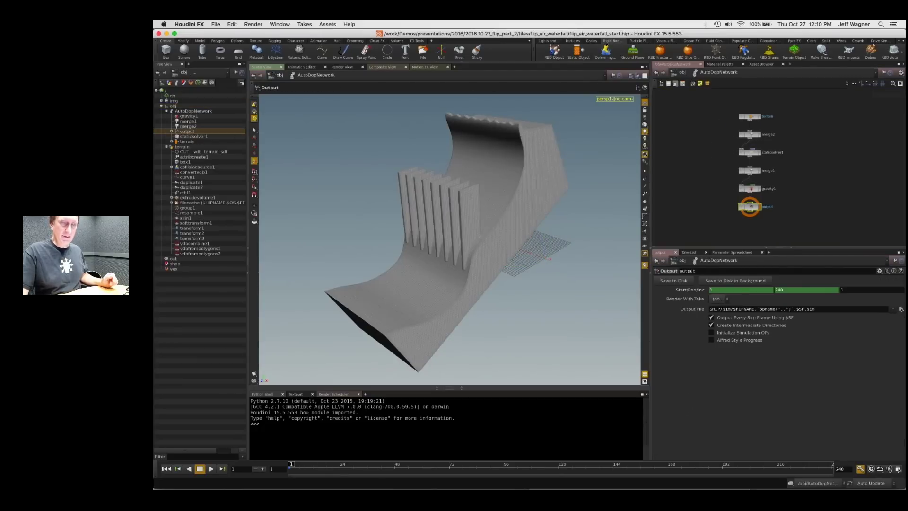
{"action": "left_click", "coordinate": [750, 118]}
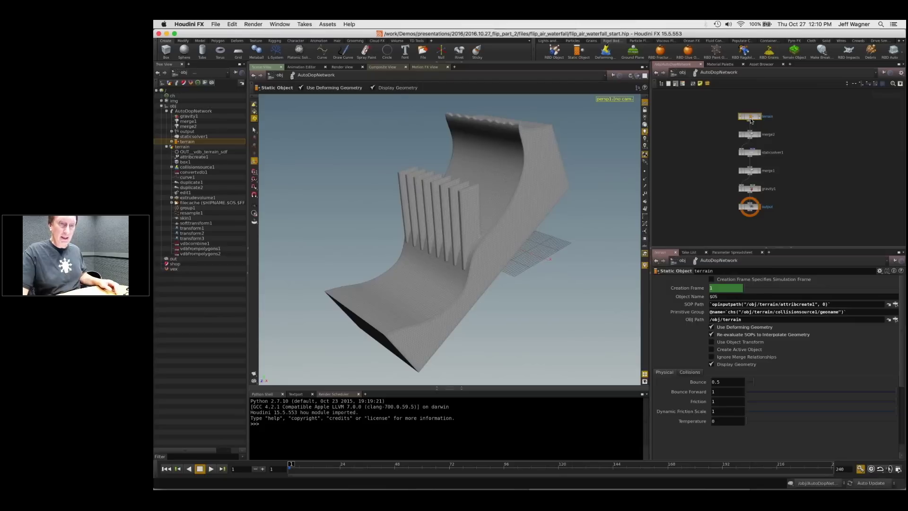
{"action": "left_click", "coordinate": [711, 327]}
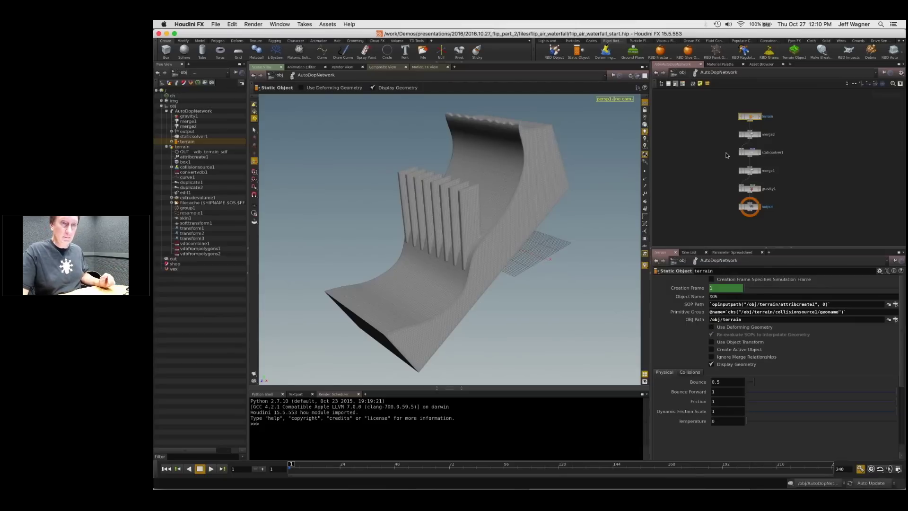
{"action": "middle_click_drag", "start_coordinate": [724, 186], "coordinate": [727, 177]}
Step: Go back to the object level and create a box object at the scene origin
{"action": "key", "text": "u"}
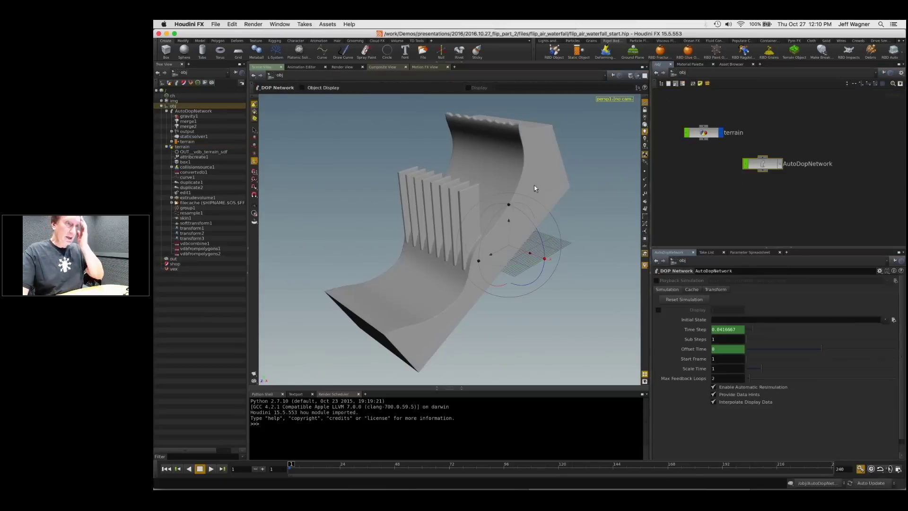
{"action": "left_click_drag", "start_coordinate": [535, 188], "coordinate": [539, 279], "text": "alt"}
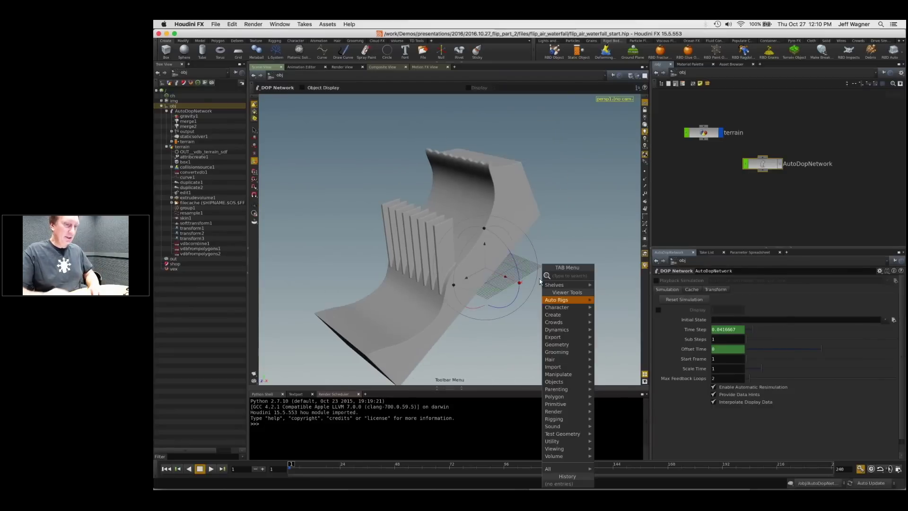
{"action": "key", "text": "Tab"}
{"action": "type", "text": "box"}
{"action": "key", "text": "Return"}
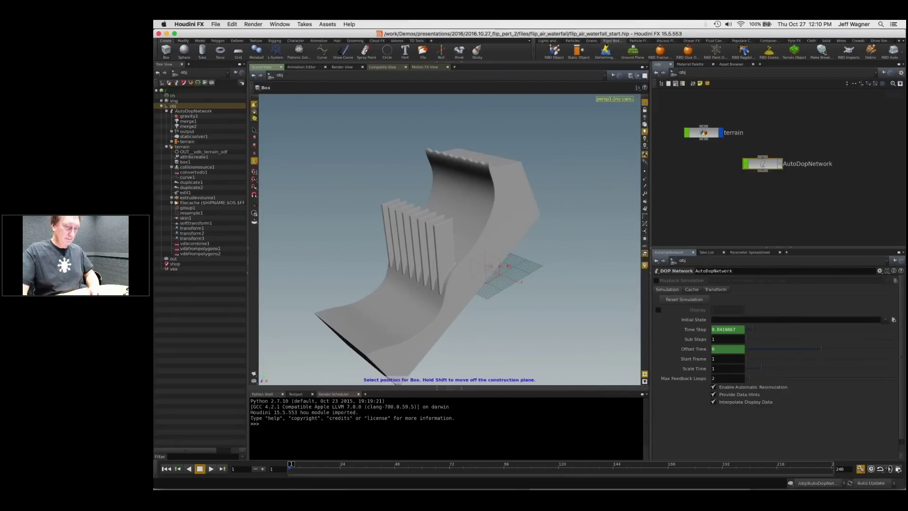
{"action": "left_click", "coordinate": [492, 282]}
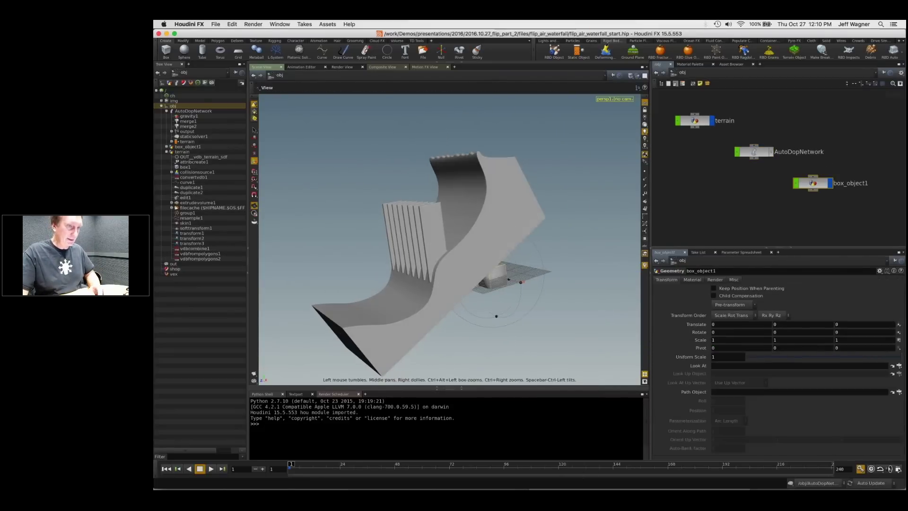
Step: Move the box straight up to sit on the crest of the slope, at about 6.16 in Y
{"action": "key", "text": "t"}
{"action": "left_click_drag", "start_coordinate": [490, 258], "coordinate": [482, 123]}
{"action": "key", "text": "space"}
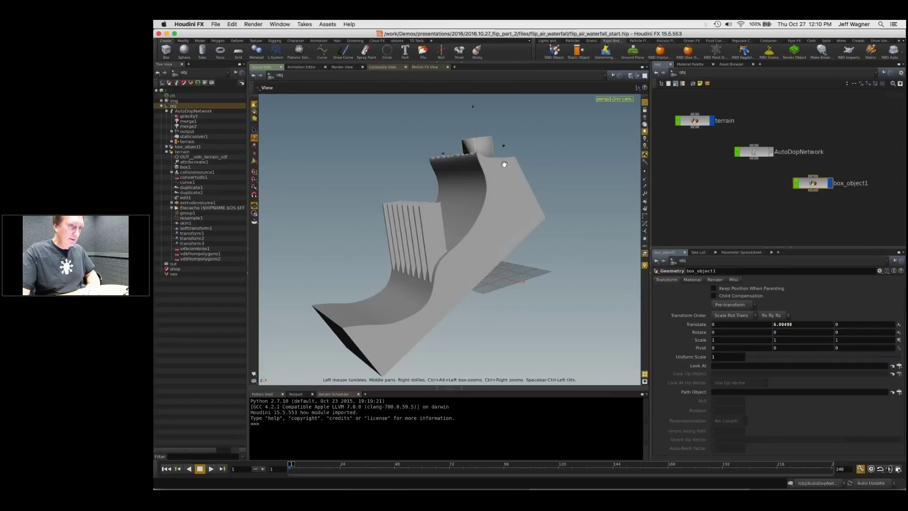
{"action": "right_click_drag", "start_coordinate": [504, 164], "coordinate": [510, 134]}
{"action": "middle_click_drag", "start_coordinate": [510, 135], "coordinate": [514, 172]}
{"action": "left_click_drag", "start_coordinate": [514, 172], "coordinate": [500, 239]}
{"action": "right_click_drag", "start_coordinate": [501, 239], "coordinate": [504, 161]}
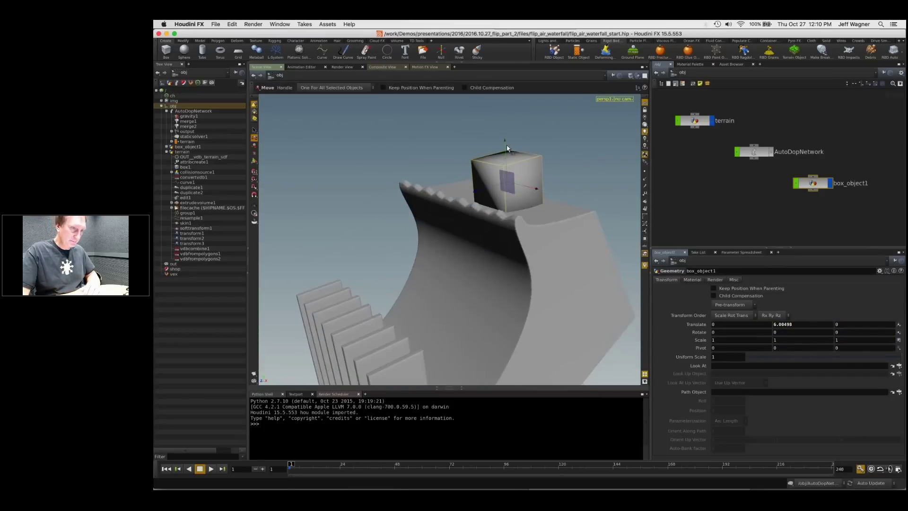
{"action": "left_click_drag", "start_coordinate": [507, 148], "coordinate": [506, 141]}
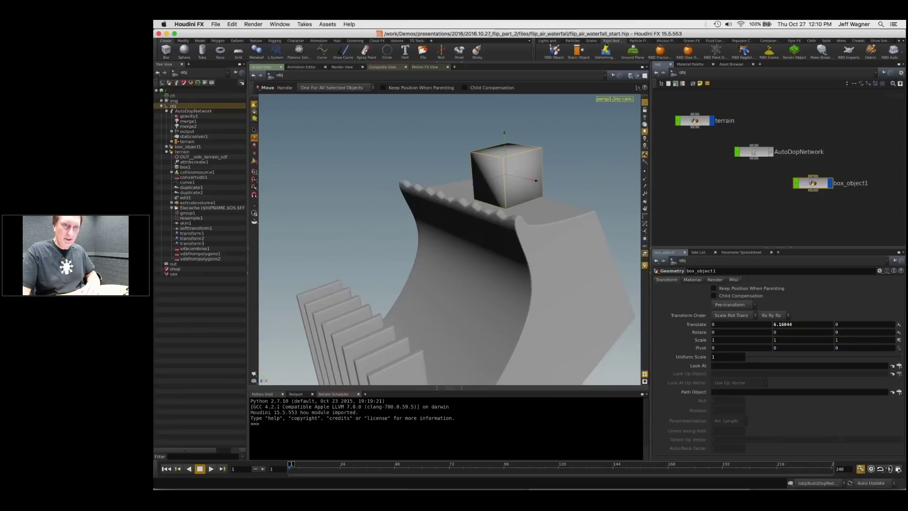
Step: Rename the box object as fluid_emitter and go inside its network
{"action": "double_click", "coordinate": [810, 191]}
{"action": "type", "text": "fluid_emitter"}
{"action": "key", "text": "Return"}
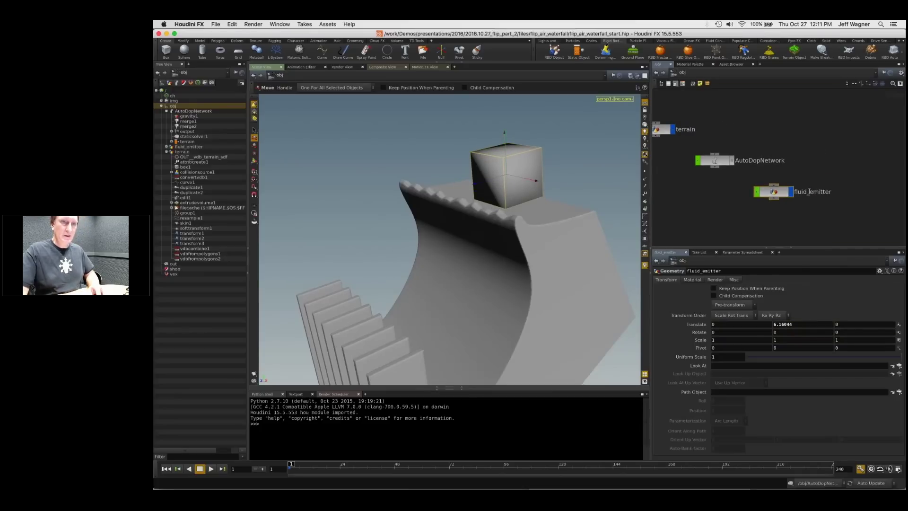
{"action": "key", "text": "Return"}
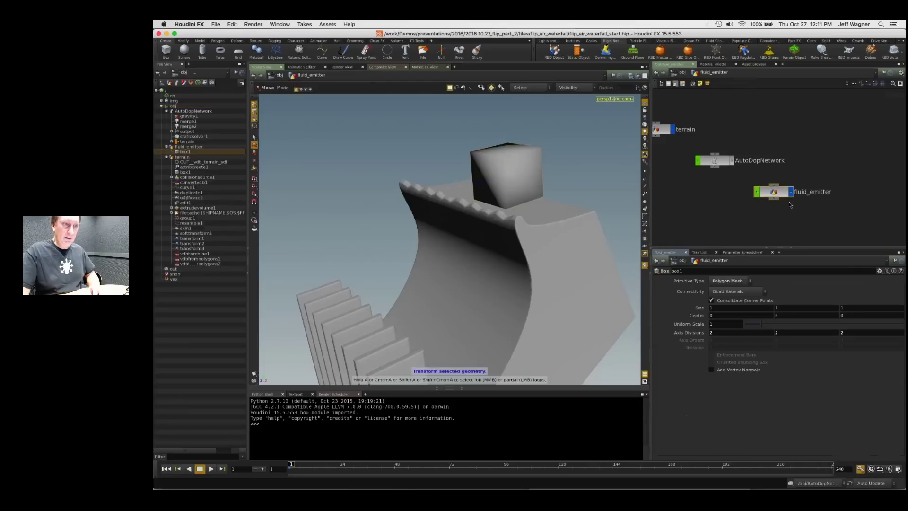
{"action": "key", "text": "Return"}
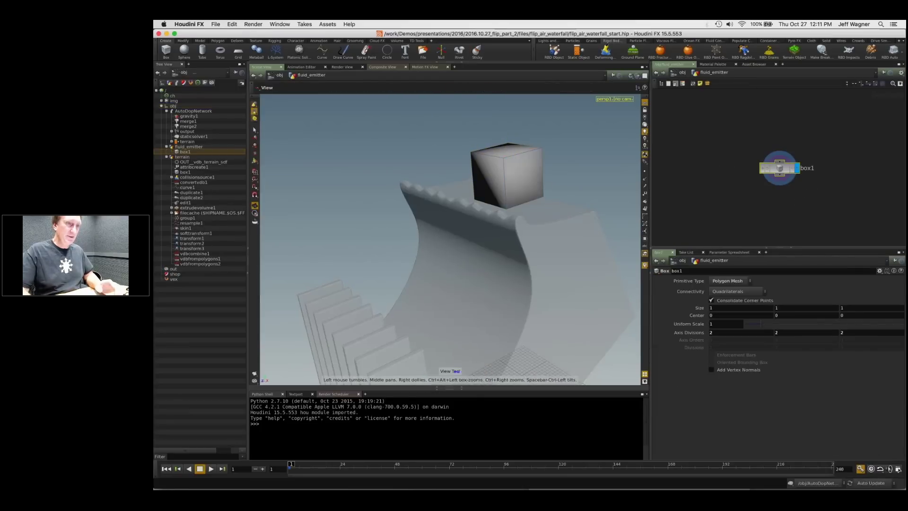
Step: Stretch box1 to about 2.68 in X across the slope and flatten it from above to about 0.48 in Y
{"action": "left_click_drag", "start_coordinate": [497, 199], "coordinate": [468, 212], "text": "alt"}
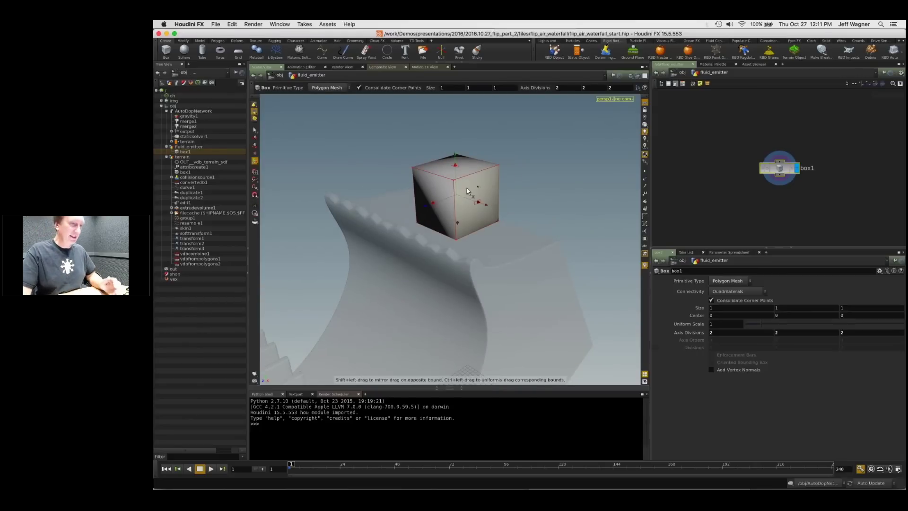
{"action": "left_click_drag", "start_coordinate": [470, 194], "coordinate": [518, 215]}
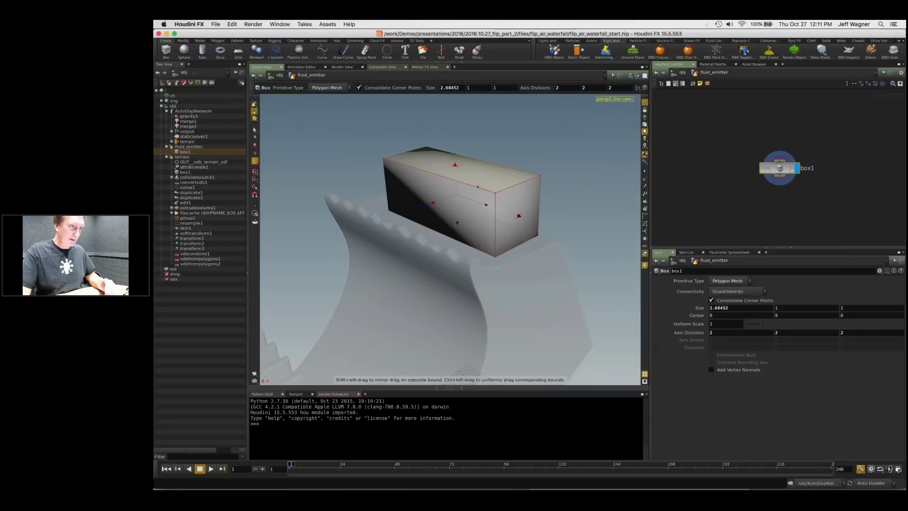
{"action": "left_click_drag", "start_coordinate": [457, 172], "coordinate": [458, 220]}
{"action": "right_click_drag", "start_coordinate": [458, 221], "coordinate": [450, 232], "text": "alt"}
{"action": "left_click_drag", "start_coordinate": [453, 224], "coordinate": [456, 187], "text": "alt"}
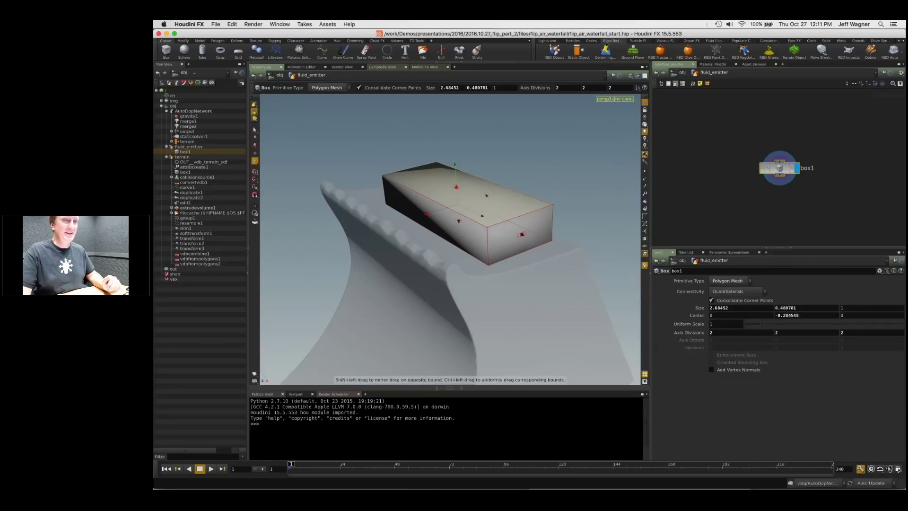
Step: Add a Fluid Source node, connect it beneath box1 and display its result
{"action": "left_click_drag", "start_coordinate": [775, 167], "coordinate": [773, 141]}
{"action": "right_click_drag", "start_coordinate": [468, 246], "coordinate": [473, 267], "text": "alt"}
{"action": "middle_click_drag", "start_coordinate": [789, 219], "coordinate": [781, 207]}
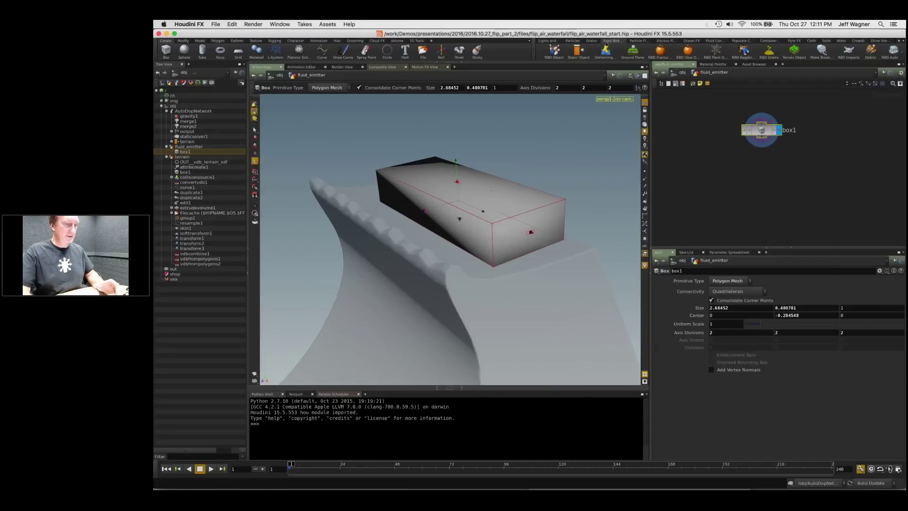
{"action": "key", "text": "Tab"}
{"action": "type", "text": "fluid"}
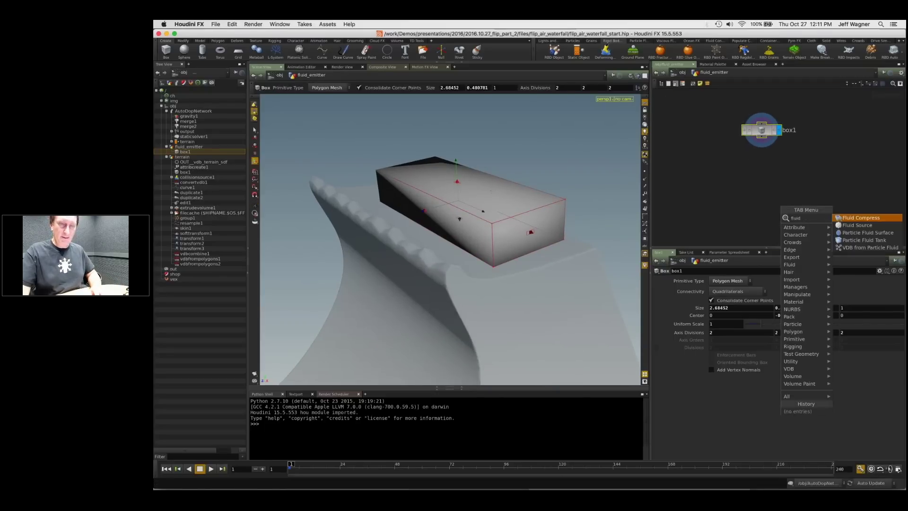
{"action": "key", "text": "Down"}
{"action": "key", "text": "Return"}
{"action": "left_click", "coordinate": [756, 179]}
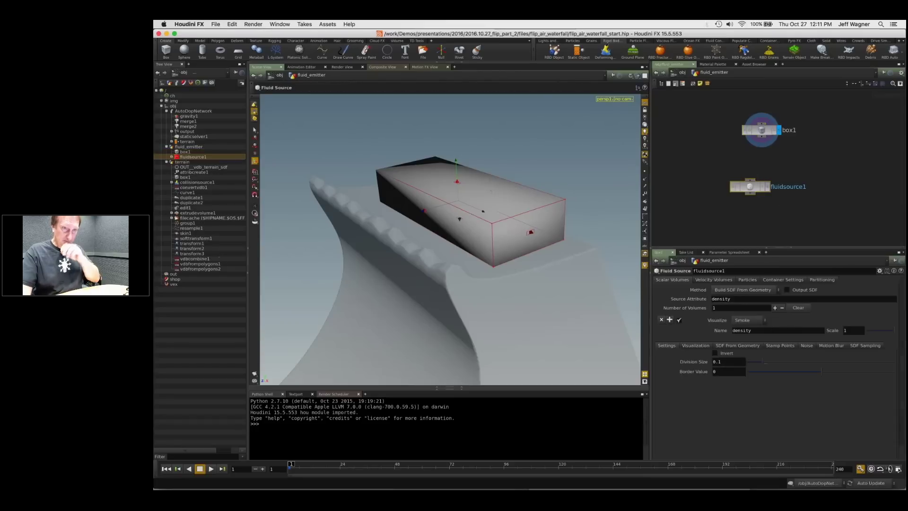
{"action": "left_click_drag", "start_coordinate": [754, 187], "coordinate": [765, 171]}
{"action": "left_click", "coordinate": [779, 171]}
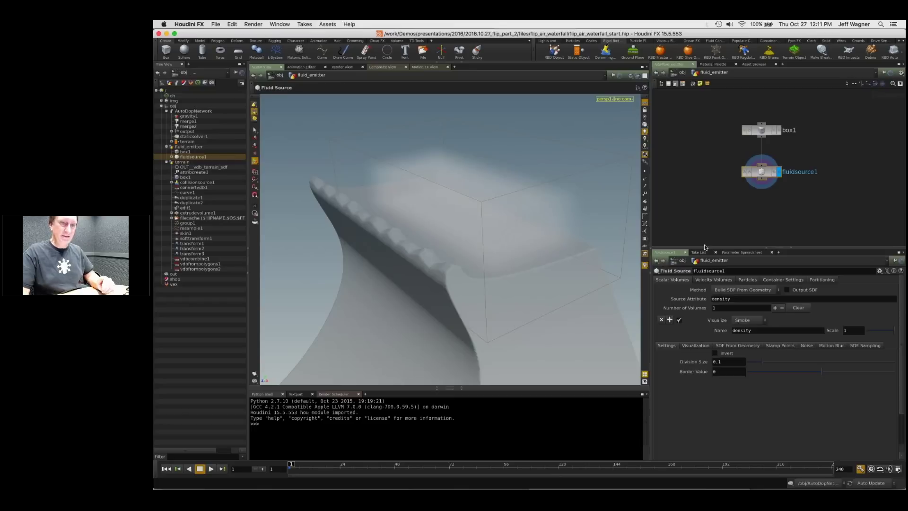
Step: Initialize fluidsource1's container settings as Source FLIP, check the node's information and keep it placed below box1
{"action": "left_click", "coordinate": [780, 280]}
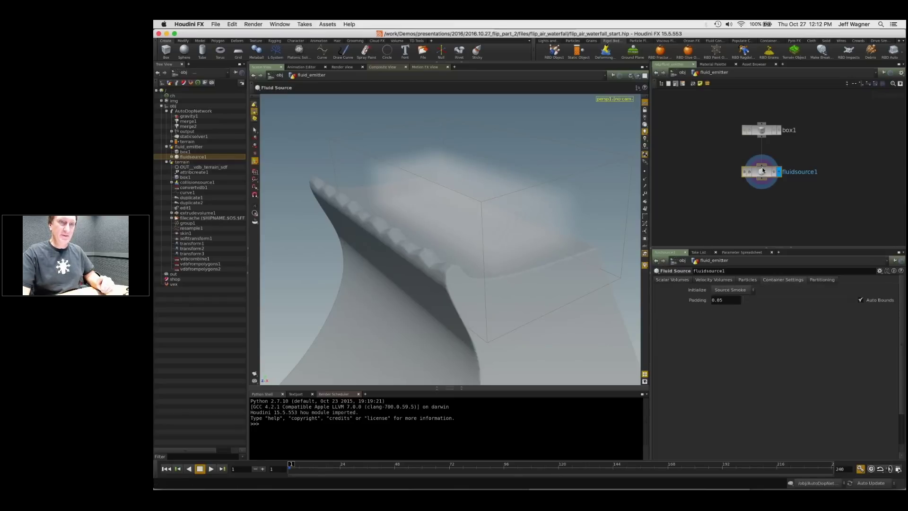
{"action": "left_click_drag", "start_coordinate": [763, 170], "coordinate": [763, 165]}
{"action": "left_click", "coordinate": [733, 289]}
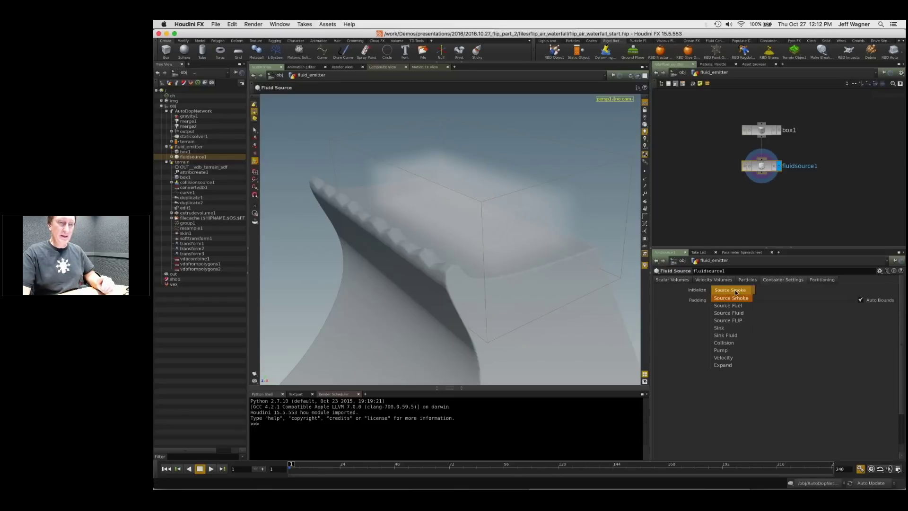
{"action": "left_click", "coordinate": [737, 322]}
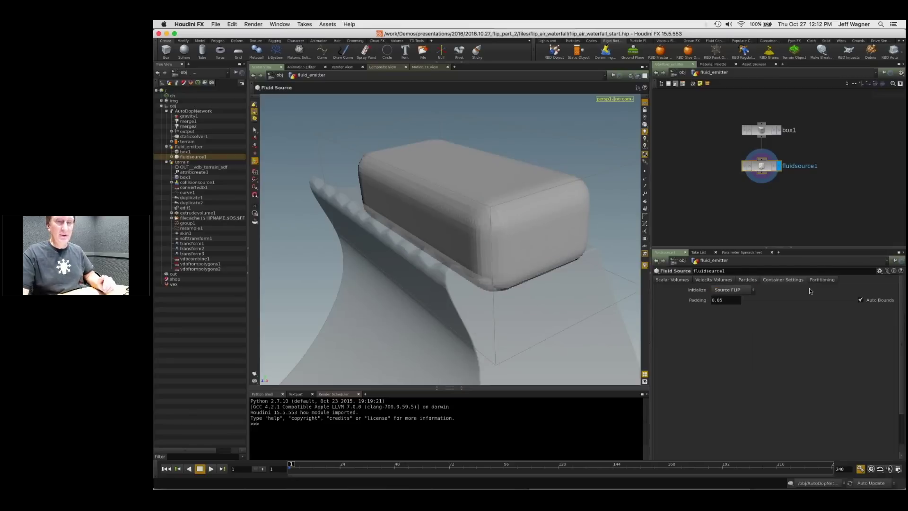
{"action": "middle_click_drag", "start_coordinate": [761, 165], "coordinate": [635, 311]}
{"action": "left_click_drag", "start_coordinate": [768, 167], "coordinate": [739, 165]}
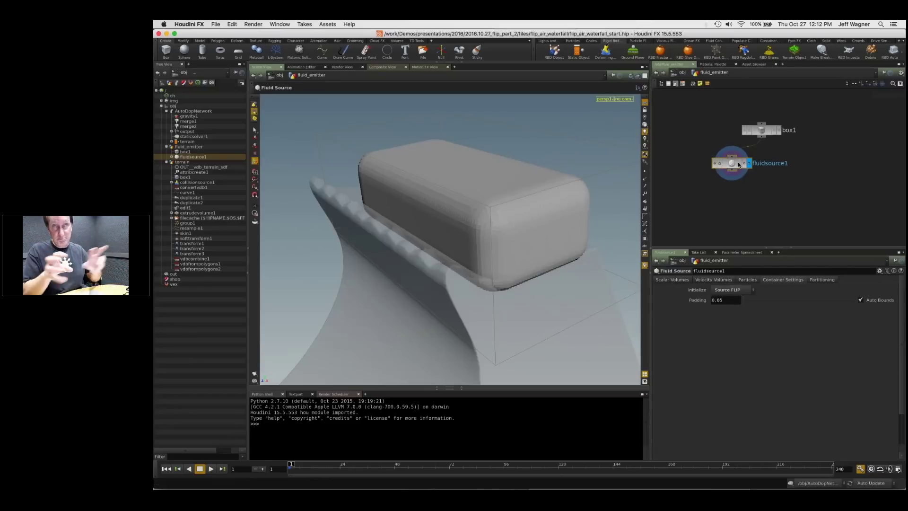
{"action": "left_click_drag", "start_coordinate": [739, 164], "coordinate": [766, 171]}
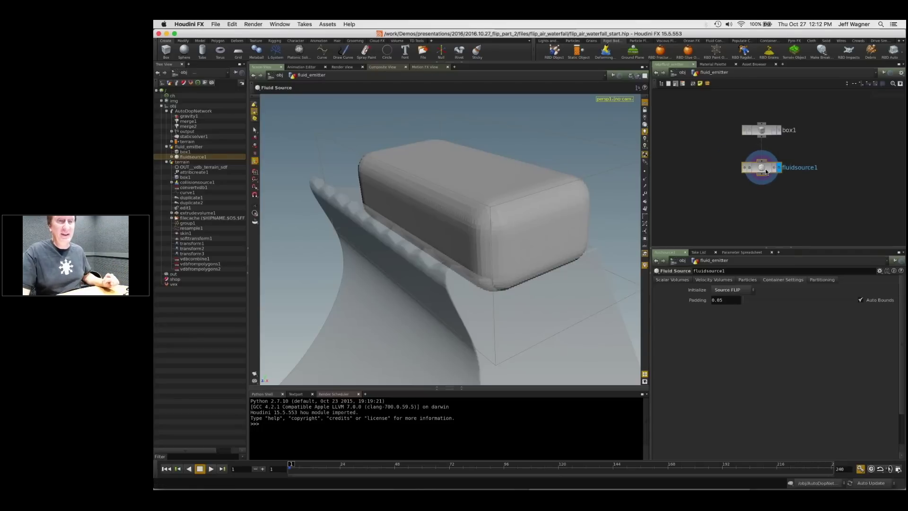
Step: Set fluidsource1's added velocity to 0, 0, 1 in its velocity volume settings
{"action": "left_click_drag", "start_coordinate": [767, 172], "coordinate": [767, 169]}
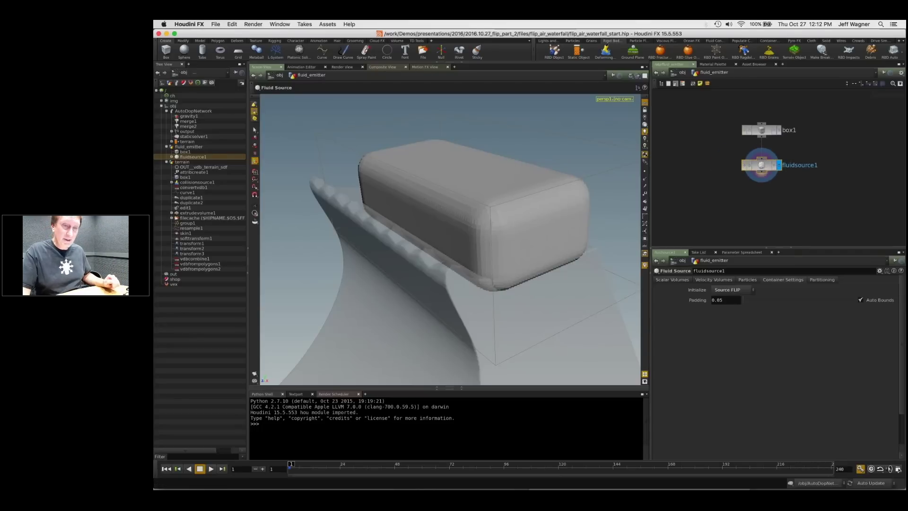
{"action": "left_click", "coordinate": [713, 280]}
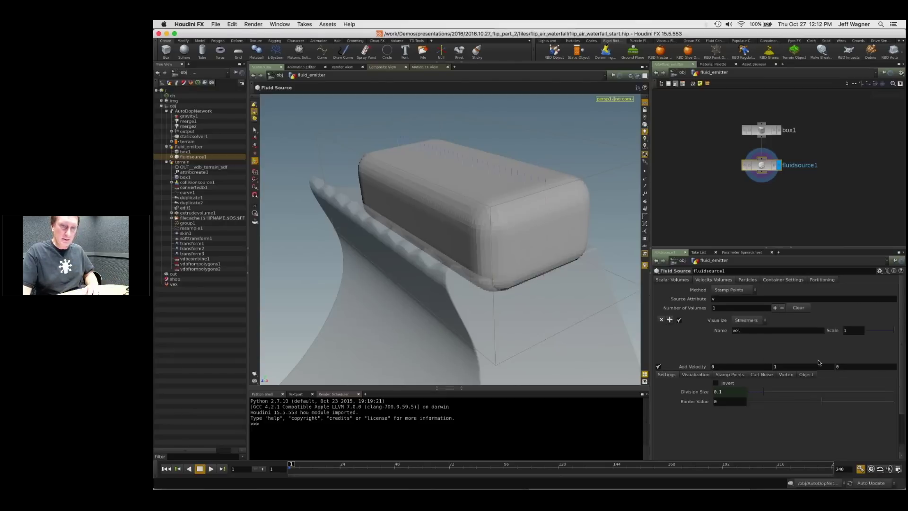
{"action": "double_click", "coordinate": [818, 364]}
{"action": "type", "text": "0"}
{"action": "key", "text": "Tab"}
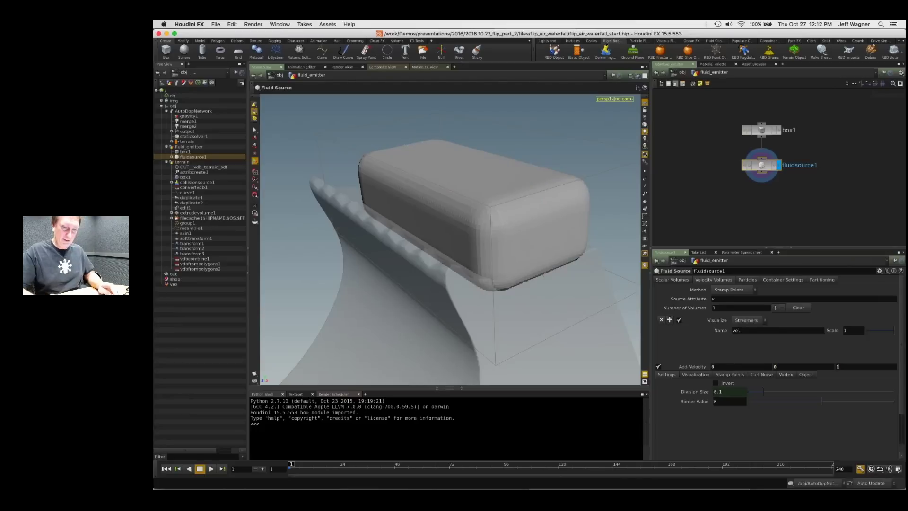
{"action": "key", "text": "space"}
{"action": "mouse_move", "coordinate": [415, 273]}
{"action": "left_mouse_down"}
{"action": "mouse_move", "coordinate": [420, 281]}
{"action": "mouse_move", "coordinate": [404, 260]}
{"action": "left_mouse_up"}
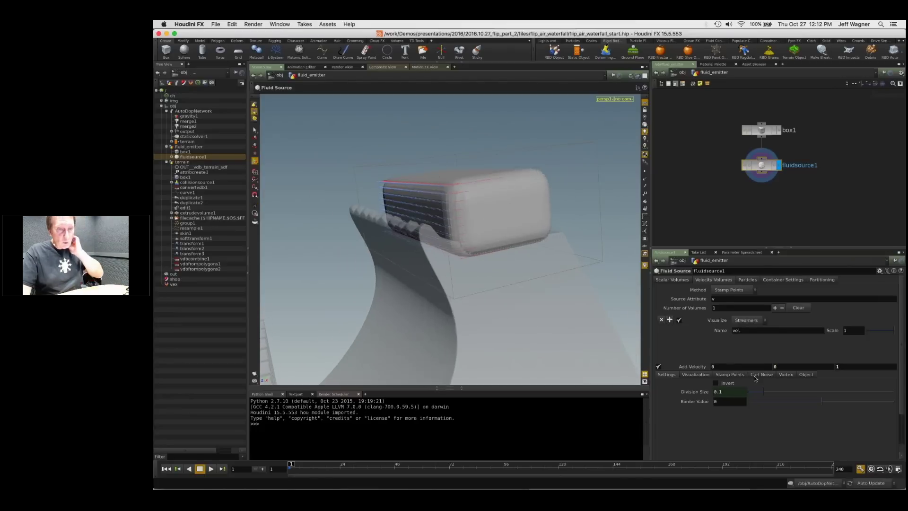
Step: Enable Add Curl Noise on fluidsource1's velocity volume and inspect the velocity streamers around the box
{"action": "left_click", "coordinate": [757, 374]}
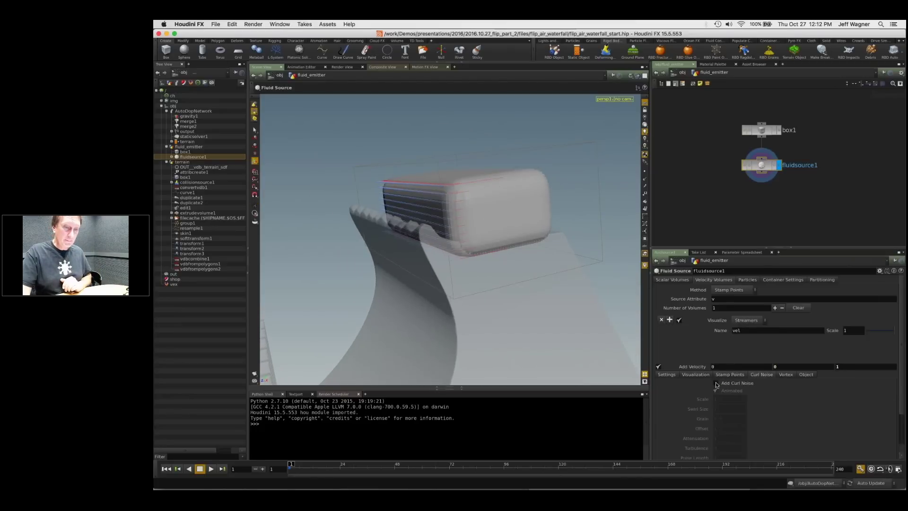
{"action": "left_click", "coordinate": [716, 383]}
{"action": "key", "text": "space"}
{"action": "left_click_drag", "start_coordinate": [473, 201], "coordinate": [498, 219]}
{"action": "middle_click_drag", "start_coordinate": [499, 218], "coordinate": [461, 200]}
{"action": "left_click_drag", "start_coordinate": [768, 166], "coordinate": [717, 171]}
{"action": "scroll", "coordinate": [842, 95], "scroll_direction": "up", "scroll_amount": 2}
{"action": "left_click_drag", "start_coordinate": [746, 139], "coordinate": [745, 128]}
{"action": "left_click_drag", "start_coordinate": [682, 185], "coordinate": [744, 174]}
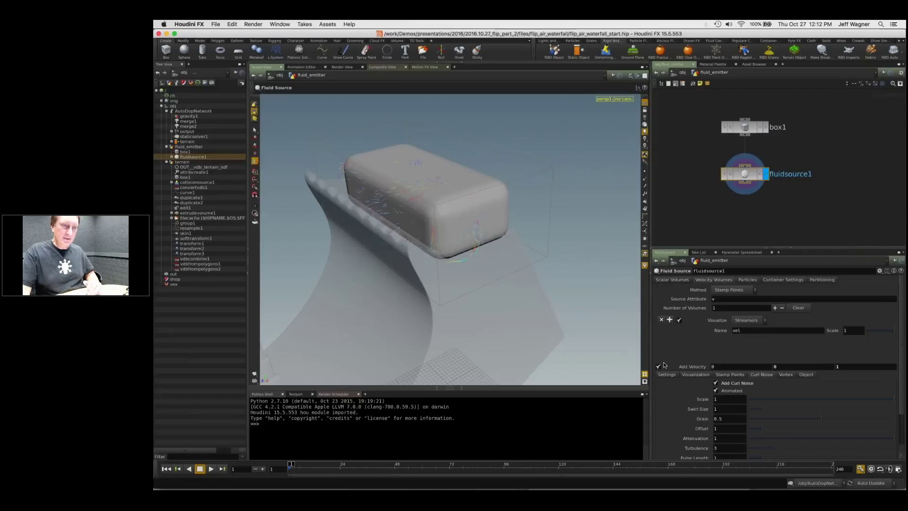
{"action": "middle_click_drag", "start_coordinate": [761, 200], "coordinate": [751, 178]}
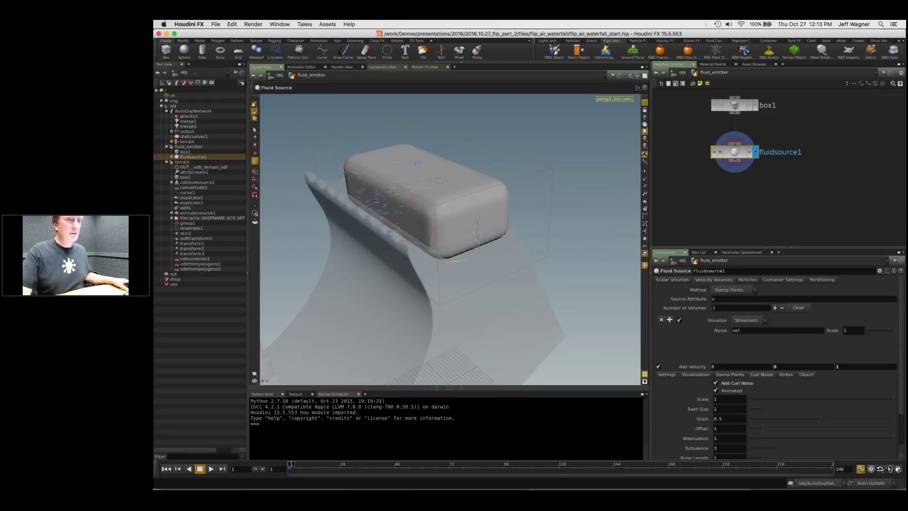
Step: Display the viewport geometry as wireframe and turn off Add Curl Noise on fluidsource1
{"action": "key", "text": "Escape"}
{"action": "key", "text": "w"}
{"action": "left_click_drag", "start_coordinate": [426, 194], "coordinate": [447, 196]}
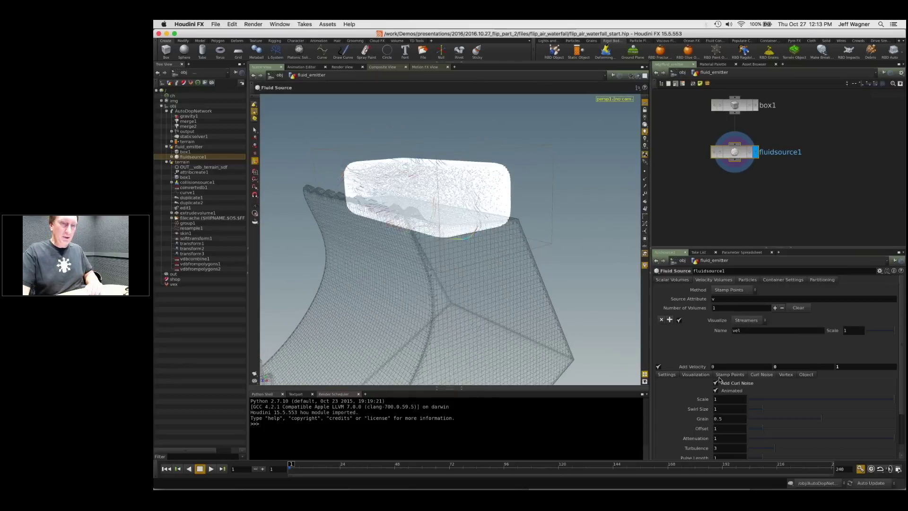
{"action": "left_click", "coordinate": [715, 382]}
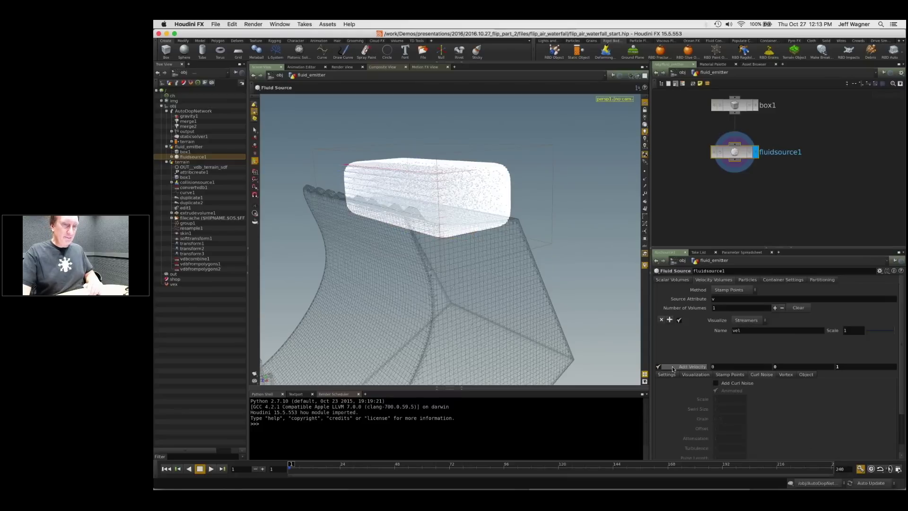
{"action": "middle_click_drag", "start_coordinate": [735, 154], "coordinate": [618, 344]}
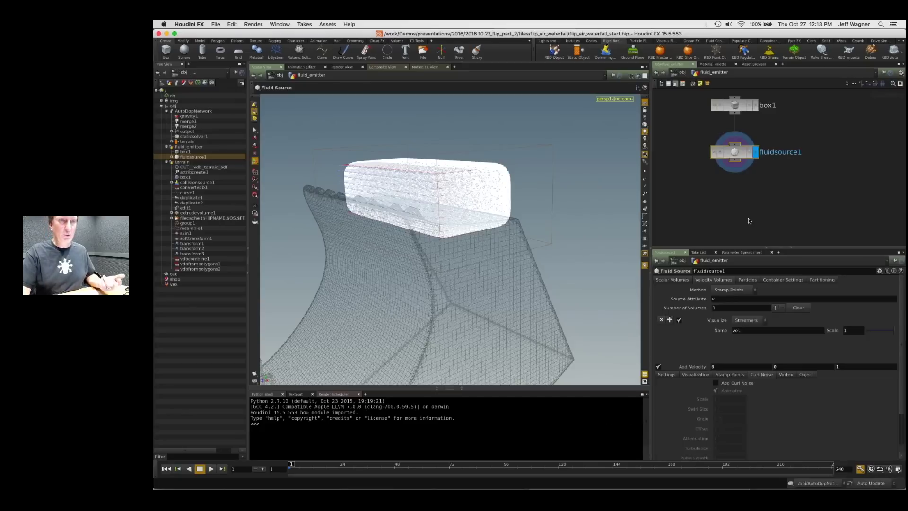
Step: Add a Volume VOP node, connect it beneath fluidsource1 and line it up below that node
{"action": "middle_click_drag", "start_coordinate": [753, 221], "coordinate": [741, 207]}
{"action": "key", "text": "Tab"}
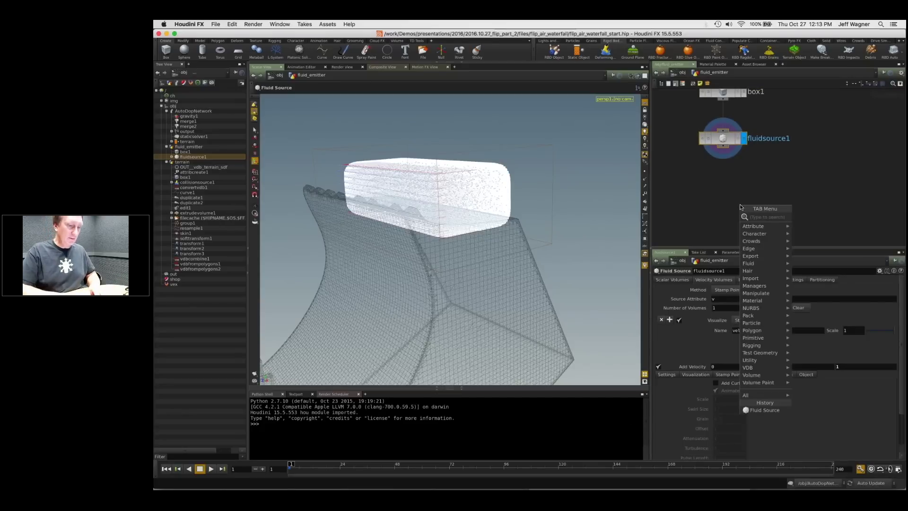
{"action": "type", "text": "volu"}
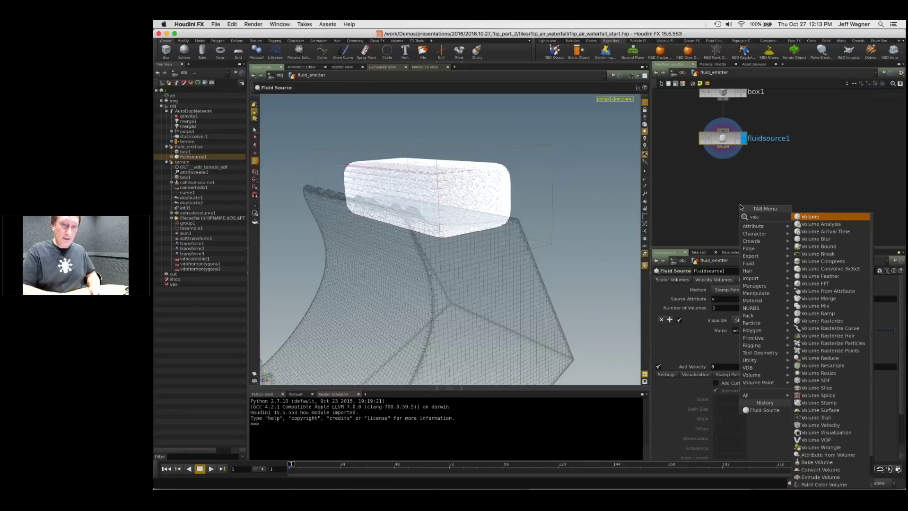
{"action": "left_click", "coordinate": [821, 441]}
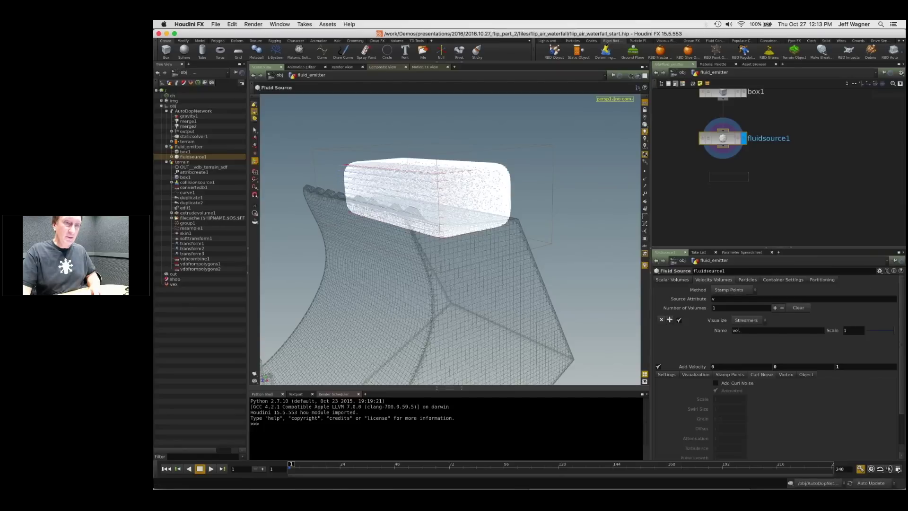
{"action": "left_click", "coordinate": [728, 177]}
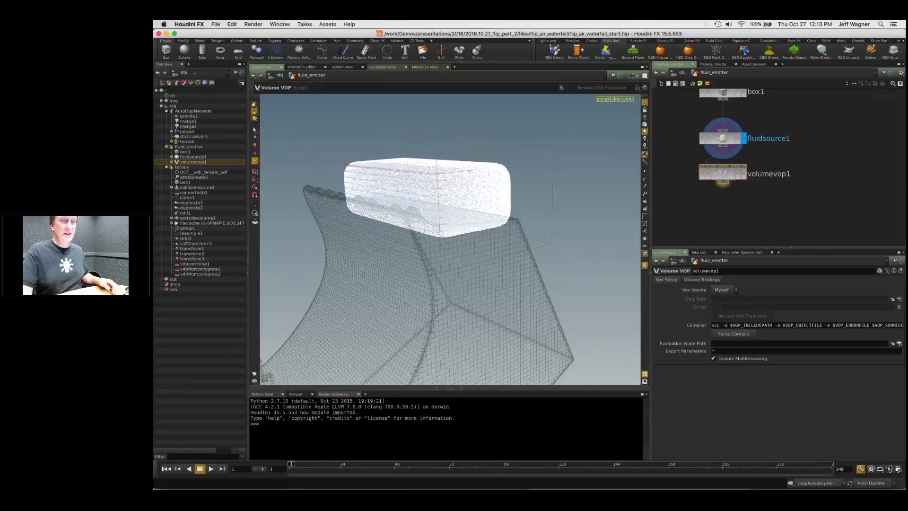
{"action": "left_click_drag", "start_coordinate": [726, 171], "coordinate": [727, 177]}
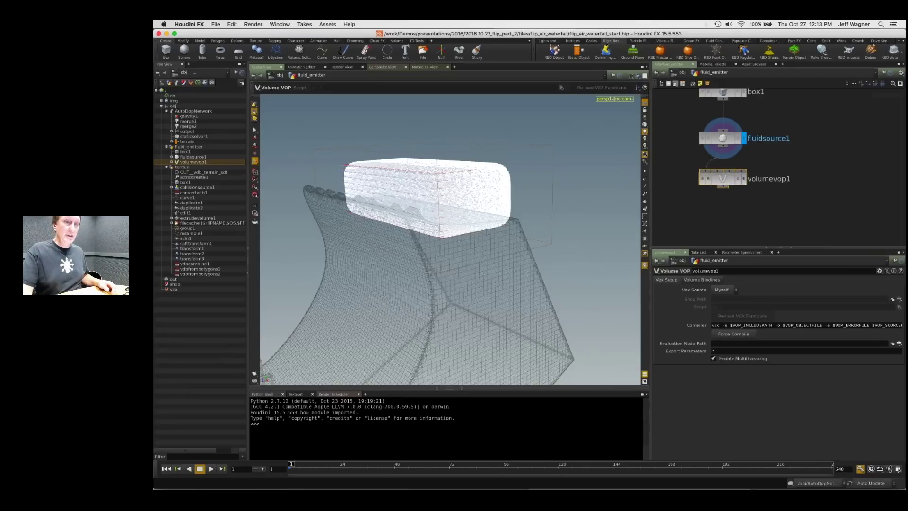
Step: Inspect the emitter in the viewport and examine the volume names and resolutions in fluidsource1's node information
{"action": "key", "text": "Escape"}
{"action": "left_click_drag", "start_coordinate": [473, 182], "coordinate": [454, 201]}
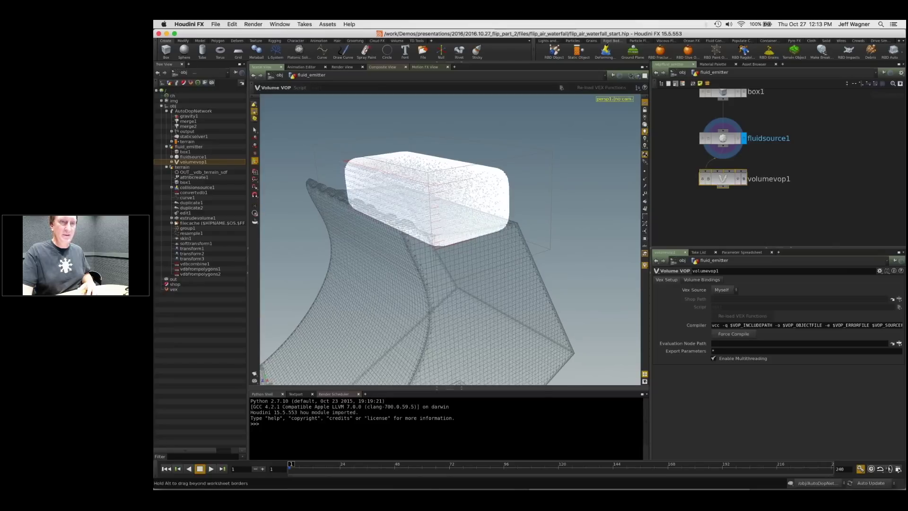
{"action": "left_click_drag", "start_coordinate": [723, 179], "coordinate": [772, 179]}
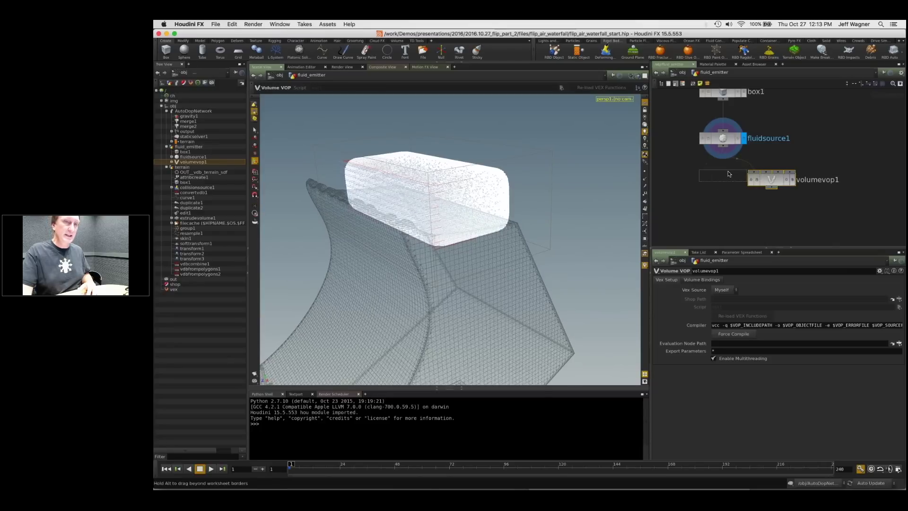
{"action": "key", "text": "super+z"}
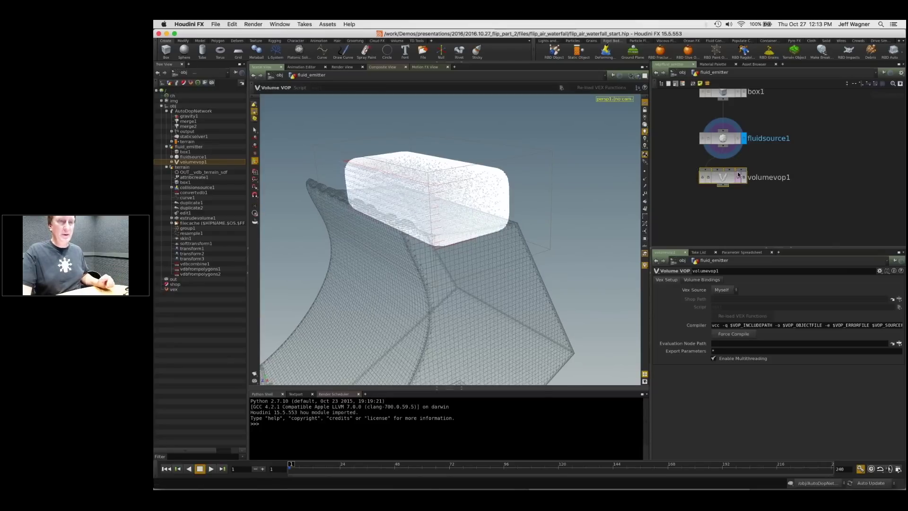
{"action": "middle_click", "coordinate": [723, 140]}
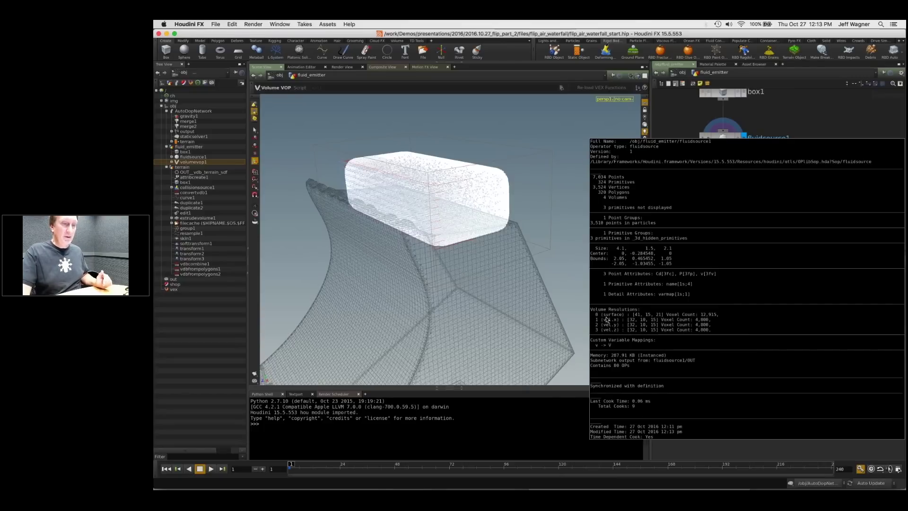
{"action": "middle_click_drag", "start_coordinate": [610, 323], "coordinate": [611, 335]}
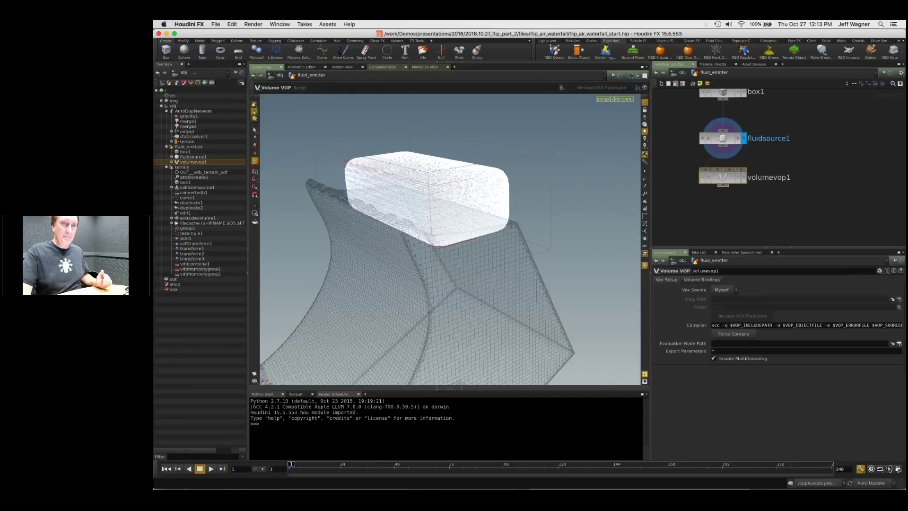
Step: Display volumevop1's result and add a Bind node inside its network
{"action": "left_click", "coordinate": [743, 178]}
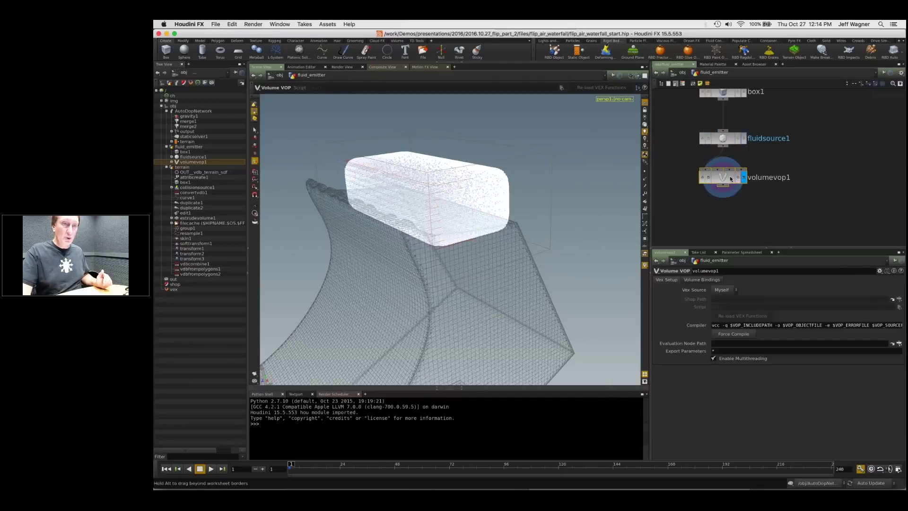
{"action": "double_click", "coordinate": [730, 178]}
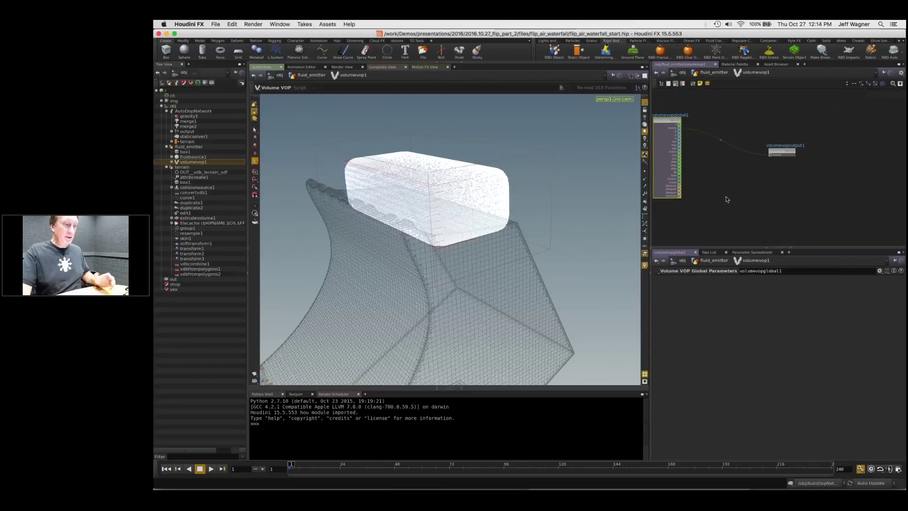
{"action": "key", "text": "Tab"}
{"action": "type", "text": "bind"}
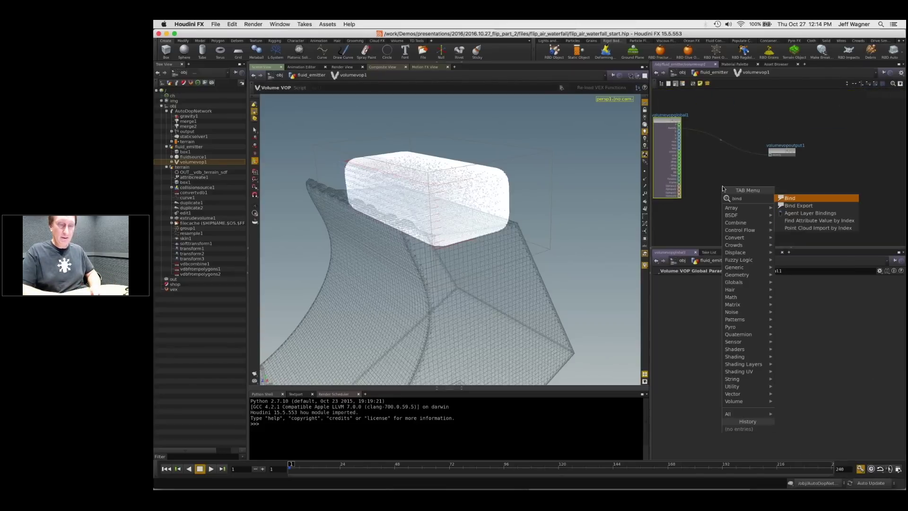
{"action": "key", "text": "Return"}
{"action": "left_click", "coordinate": [723, 185]}
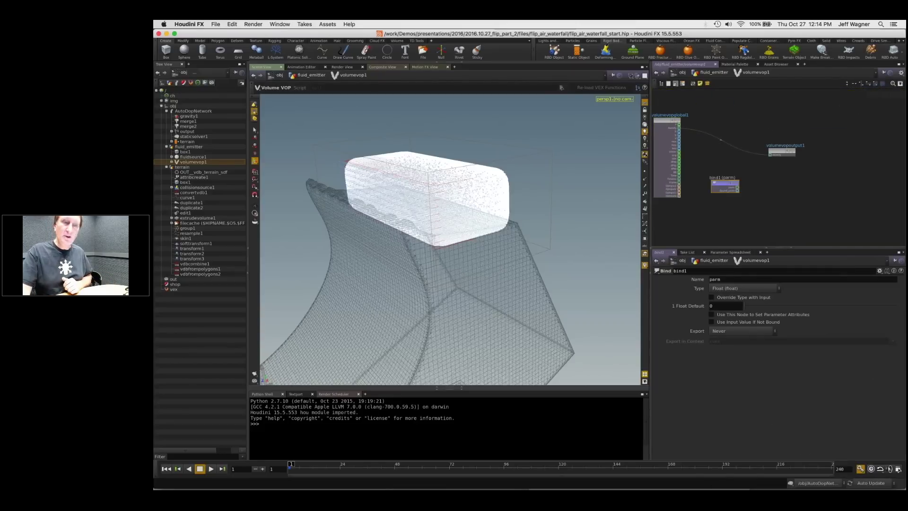
Step: Name bind1's parameter vel with the type Direction (vector) and place the node lower in the network
{"action": "double_click", "coordinate": [714, 279]}
{"action": "type", "text": "density"}
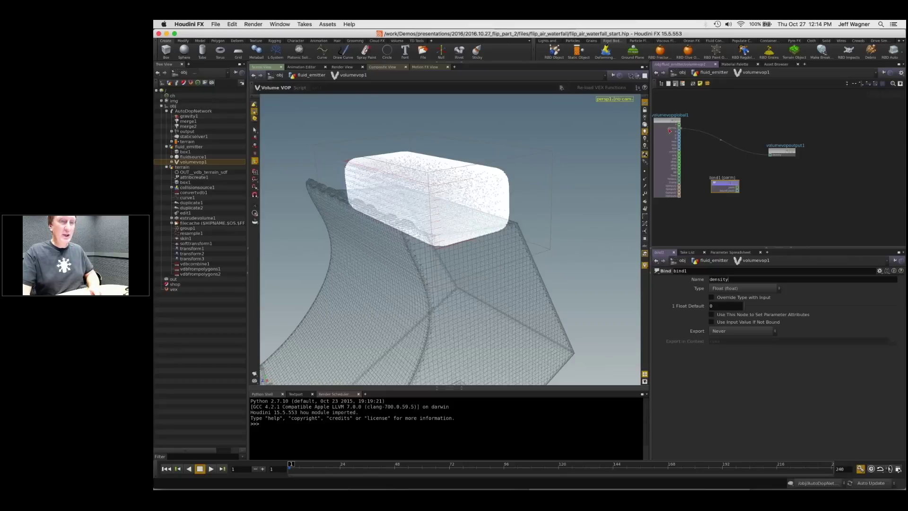
{"action": "key", "text": "BackSpace"}
{"action": "key", "text": "BackSpace"}
{"action": "key", "text": "BackSpace"}
{"action": "key", "text": "BackSpace"}
{"action": "key", "text": "Return"}
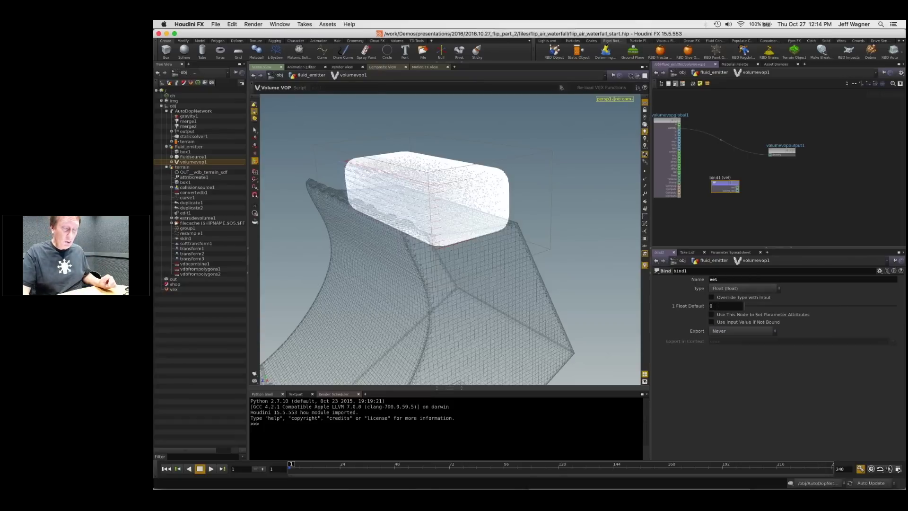
{"action": "left_click", "coordinate": [731, 289]}
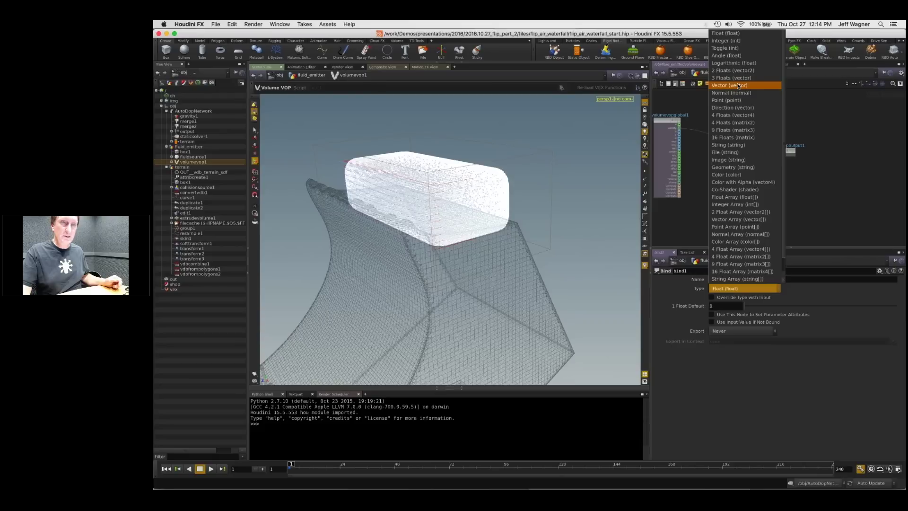
{"action": "left_click", "coordinate": [737, 107]}
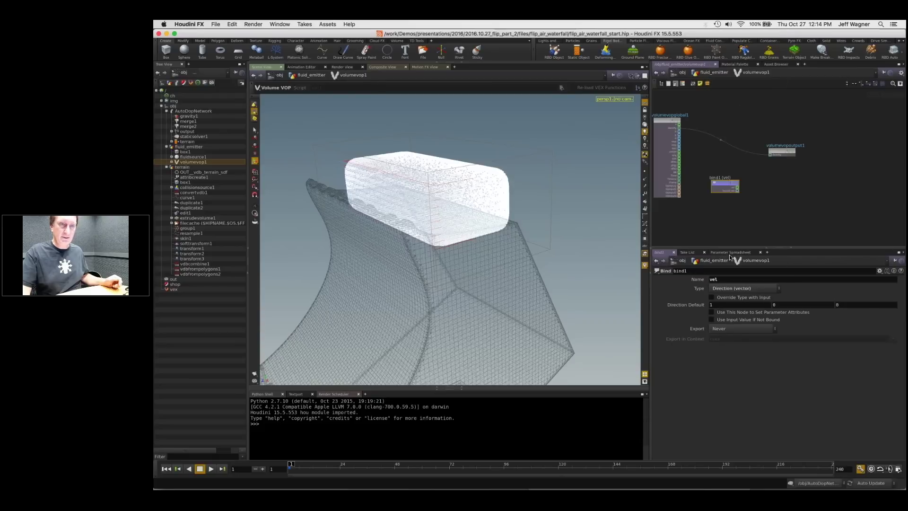
{"action": "left_click_drag", "start_coordinate": [722, 187], "coordinate": [722, 196]}
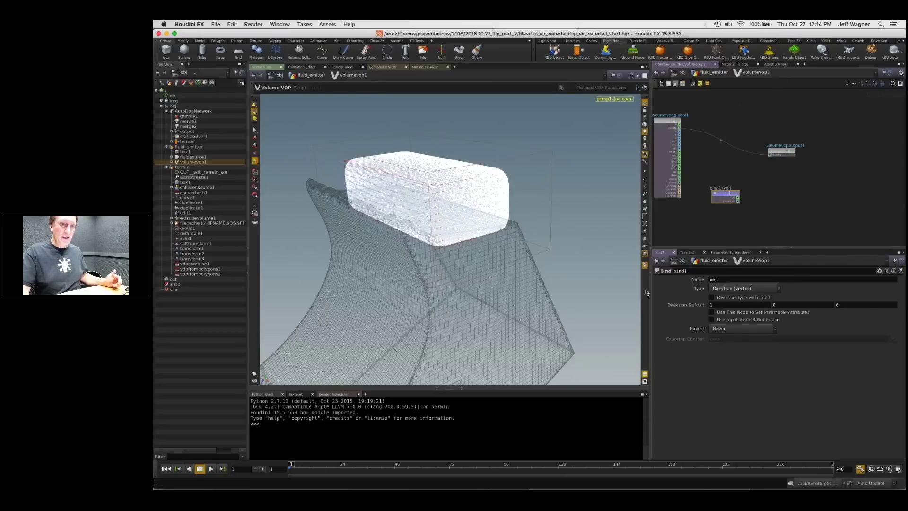
{"action": "left_click_drag", "start_coordinate": [723, 195], "coordinate": [721, 203]}
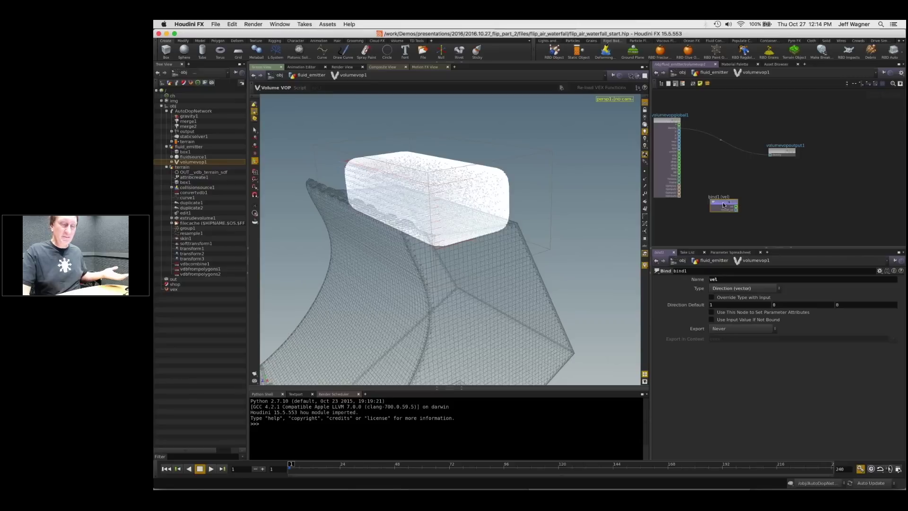
{"action": "left_click_drag", "start_coordinate": [727, 211], "coordinate": [728, 213]}
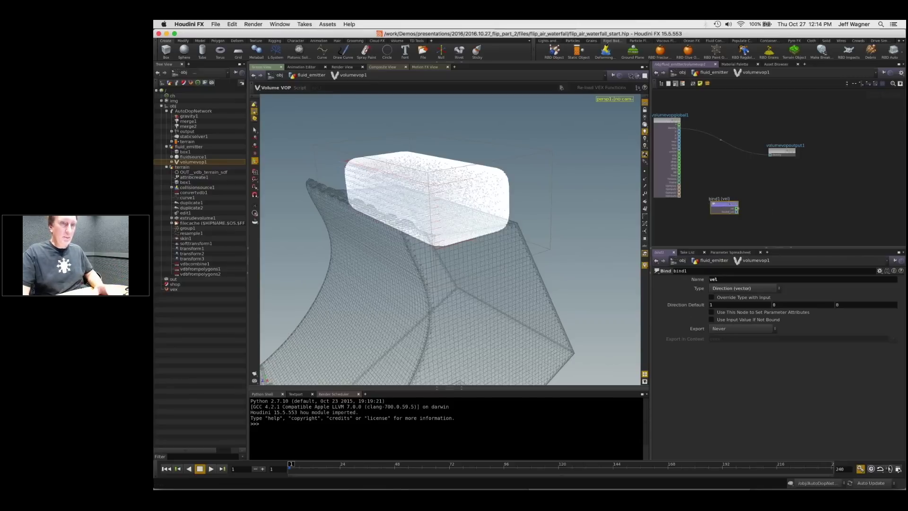
{"action": "left_click_drag", "start_coordinate": [720, 207], "coordinate": [718, 203]}
Step: Add a Bind Export node beside bind1 and name its parameter vel
{"action": "key", "text": "Tab"}
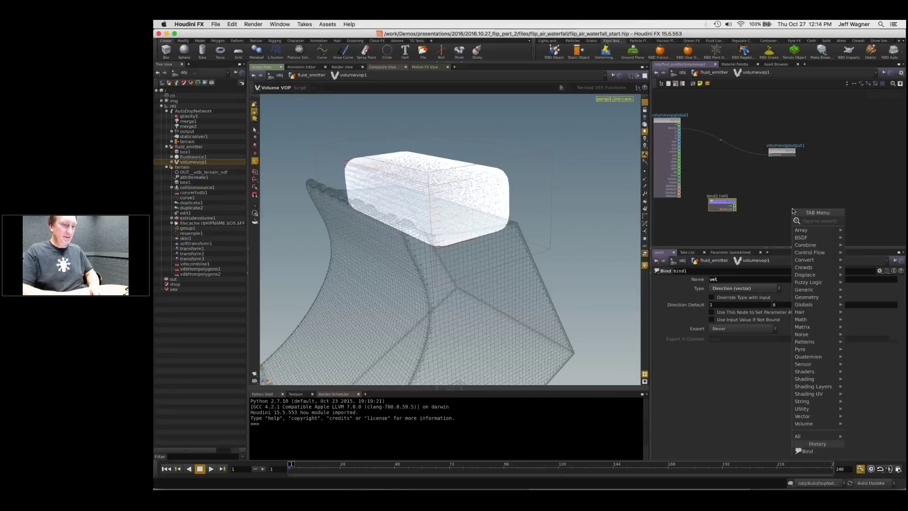
{"action": "type", "text": "bind"}
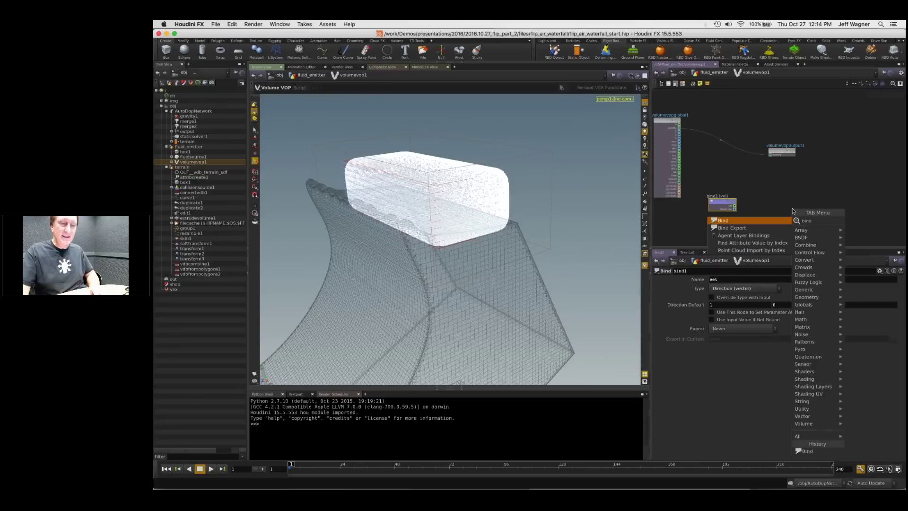
{"action": "left_click", "coordinate": [747, 223]}
{"action": "left_click", "coordinate": [805, 203]}
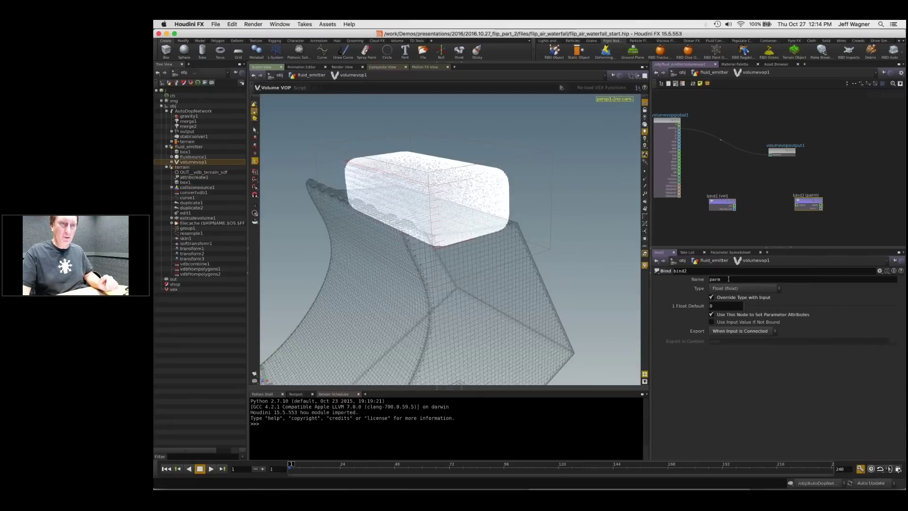
{"action": "left_click_drag", "start_coordinate": [729, 279], "coordinate": [679, 279]}
{"action": "type", "text": "vel"}
{"action": "key", "text": "Return"}
{"action": "left_click", "coordinate": [719, 205]}
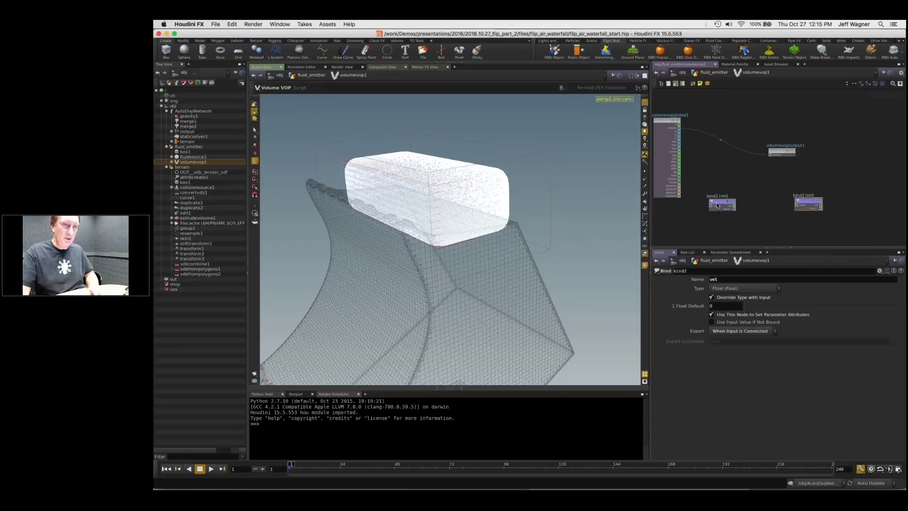
Step: Duplicate the bind1 node, delete bind2 and place the copy where bind2 was
{"action": "key", "text": "ctrl+c"}
{"action": "key", "text": "ctrl+v"}
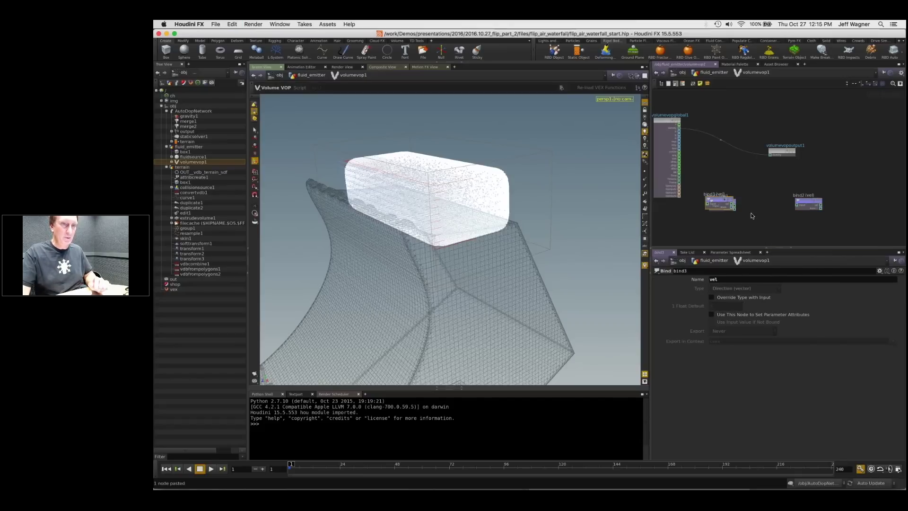
{"action": "left_click", "coordinate": [807, 225]}
{"action": "left_click", "coordinate": [808, 203]}
{"action": "key", "text": "Delete"}
{"action": "left_click_drag", "start_coordinate": [804, 223], "coordinate": [799, 199]}
{"action": "left_click", "coordinate": [724, 204]}
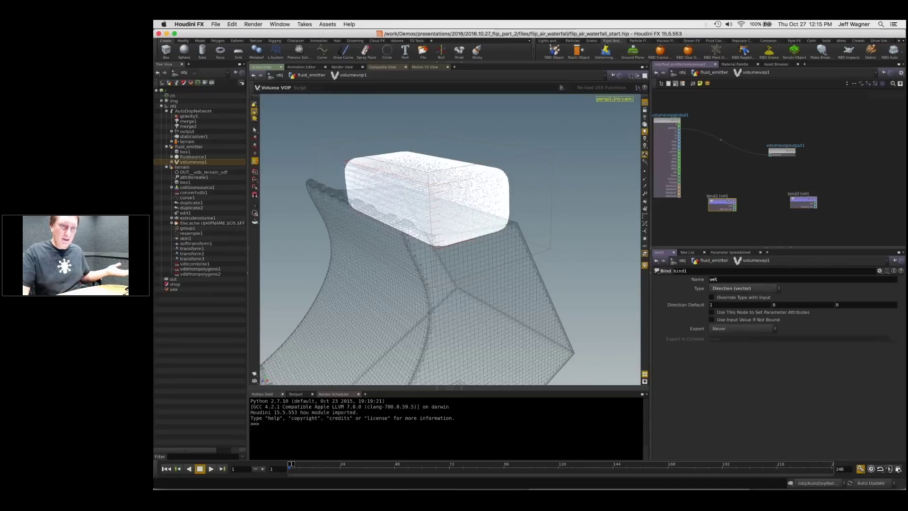
{"action": "left_click", "coordinate": [727, 329]}
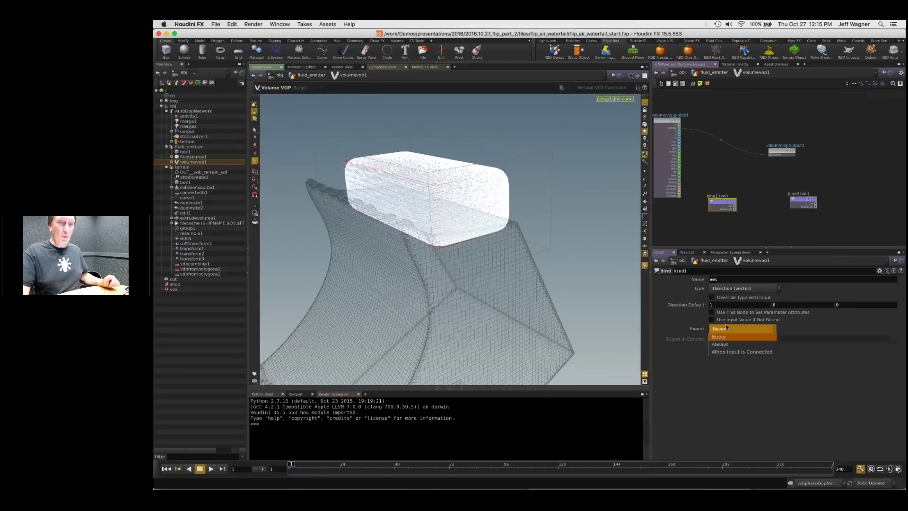
{"action": "left_click", "coordinate": [728, 352]}
{"action": "scroll", "coordinate": [752, 201], "scroll_direction": "up", "scroll_amount": 1}
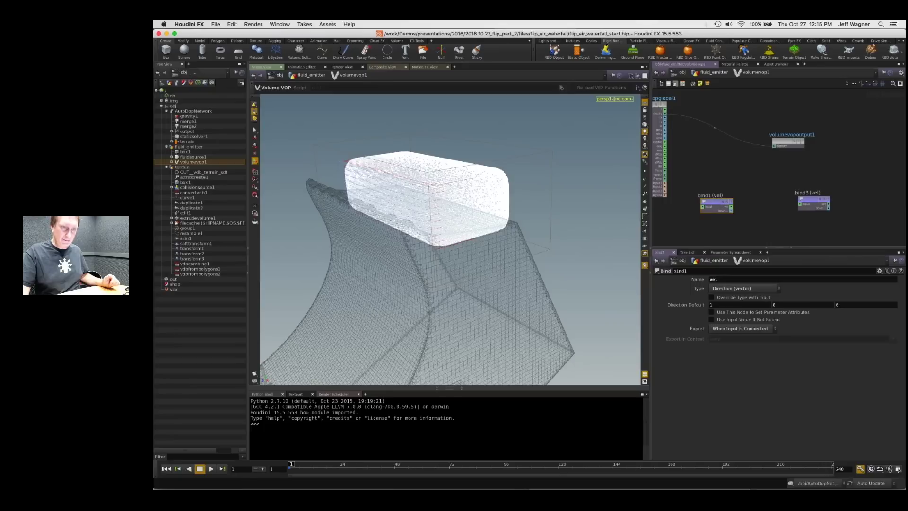
{"action": "left_click", "coordinate": [743, 328]}
{"action": "left_click", "coordinate": [724, 329]}
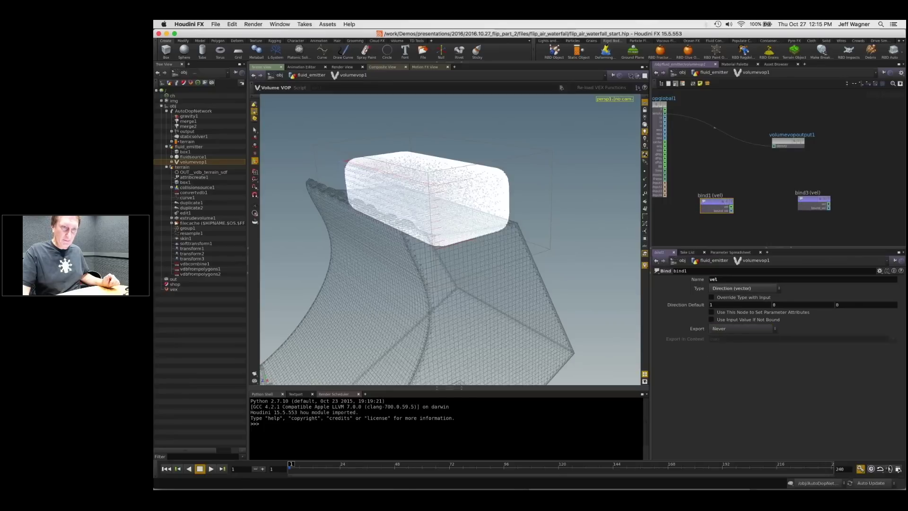
Step: Enable Use This Node to Set Parameter Attributes on bind3 and set its export to When Input is Connected
{"action": "left_click", "coordinate": [812, 204]}
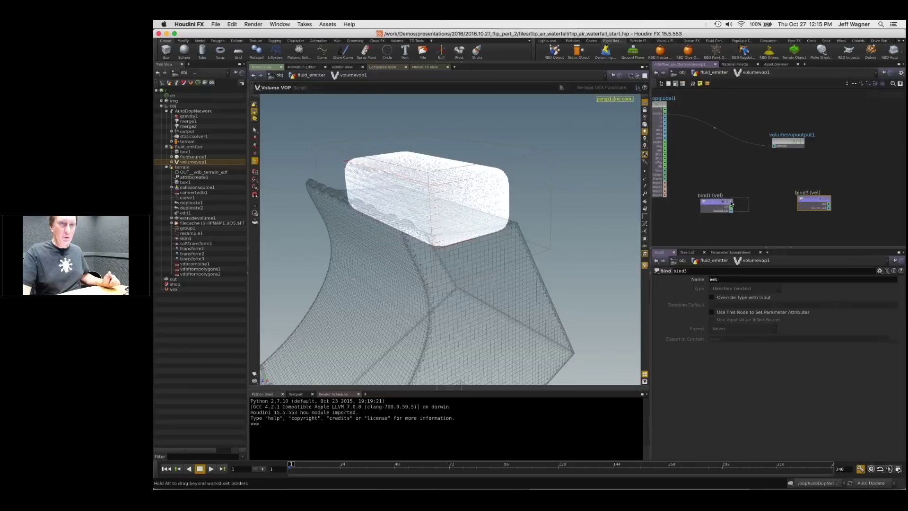
{"action": "left_click_drag", "start_coordinate": [716, 204], "coordinate": [732, 203]}
{"action": "middle_click_drag", "start_coordinate": [812, 197], "coordinate": [797, 187]}
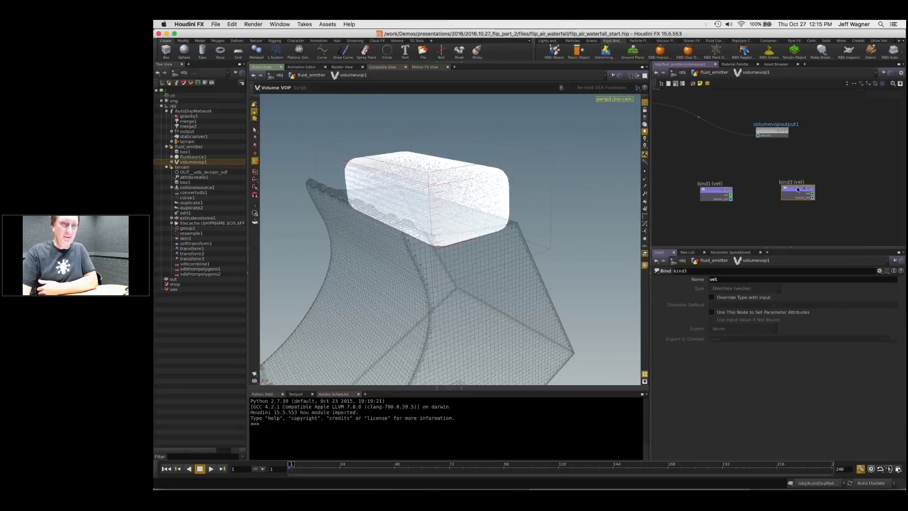
{"action": "left_click_drag", "start_coordinate": [797, 187], "coordinate": [800, 189]}
{"action": "middle_click_drag", "start_coordinate": [704, 193], "coordinate": [671, 193]}
{"action": "left_click", "coordinate": [672, 193]}
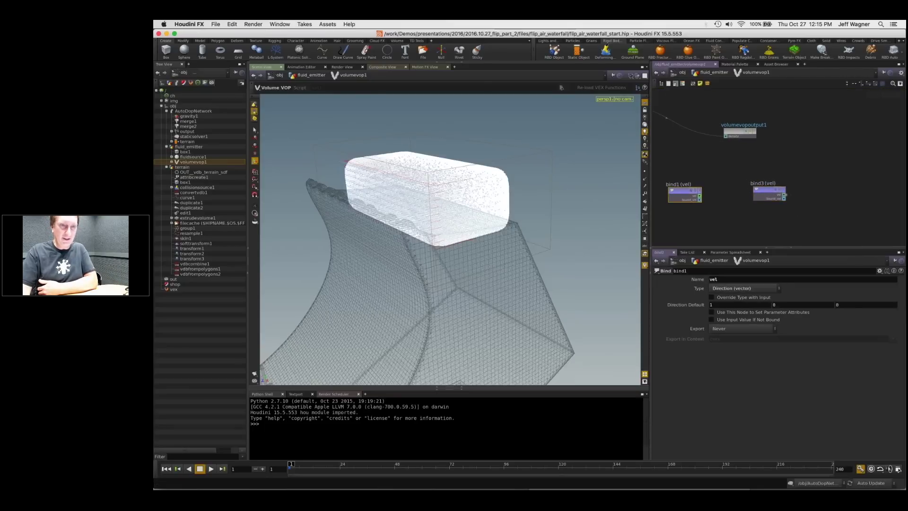
{"action": "left_click", "coordinate": [760, 191]}
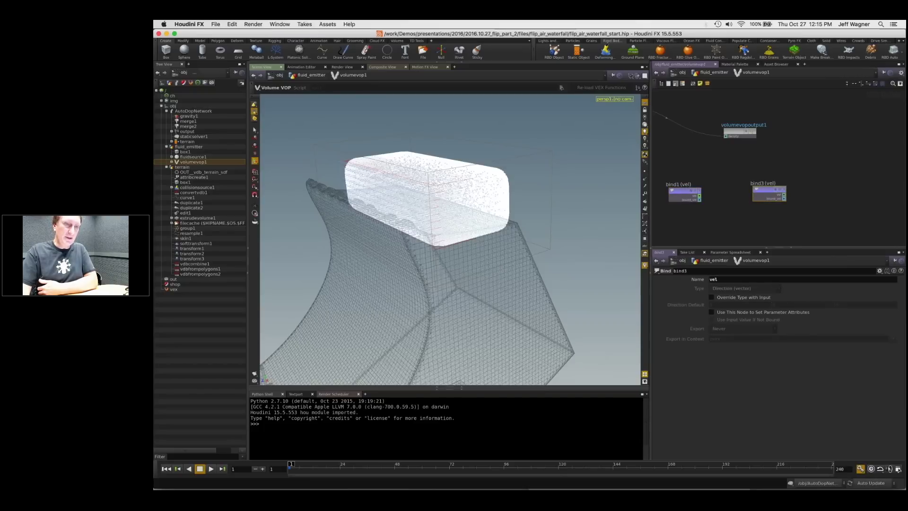
{"action": "left_click_drag", "start_coordinate": [680, 193], "coordinate": [677, 192]}
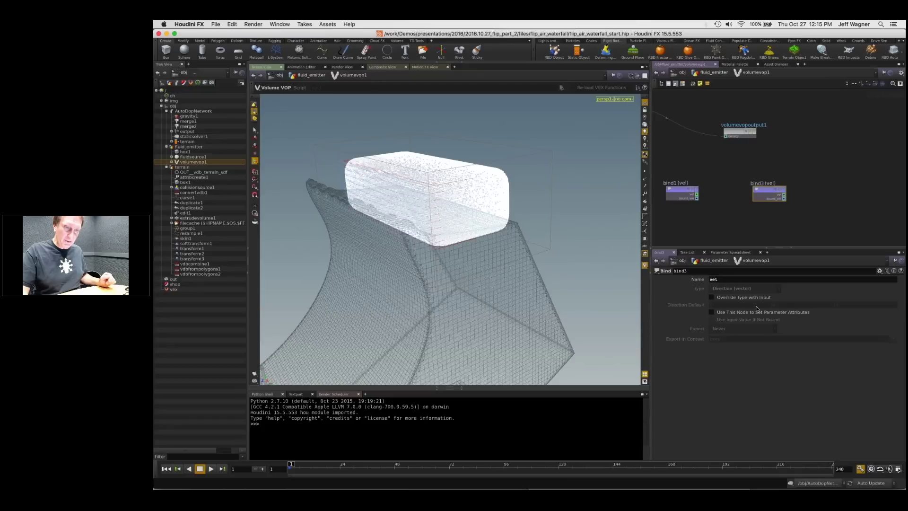
{"action": "left_click", "coordinate": [712, 313]}
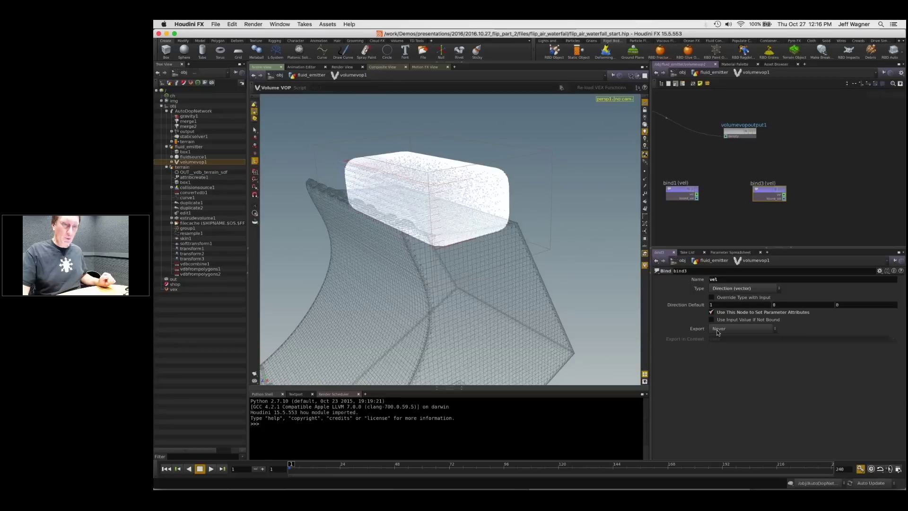
{"action": "left_click", "coordinate": [719, 330]}
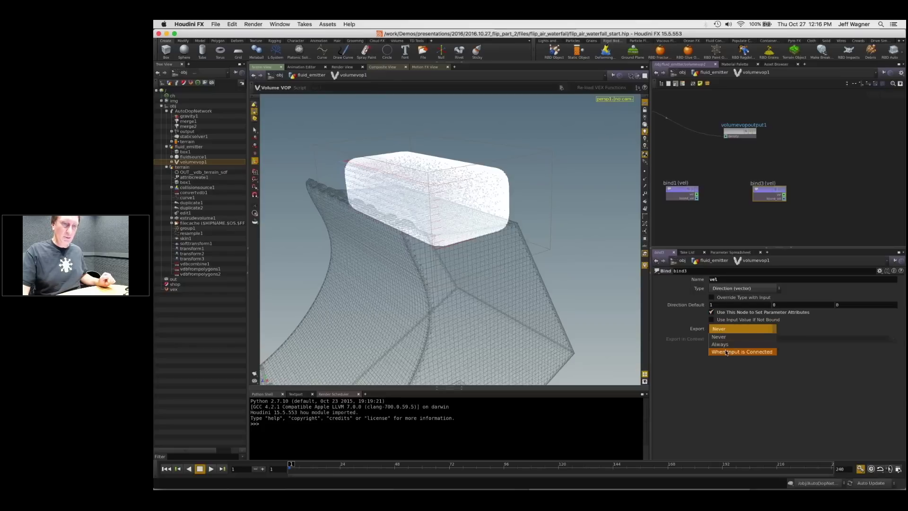
{"action": "left_click", "coordinate": [726, 351]}
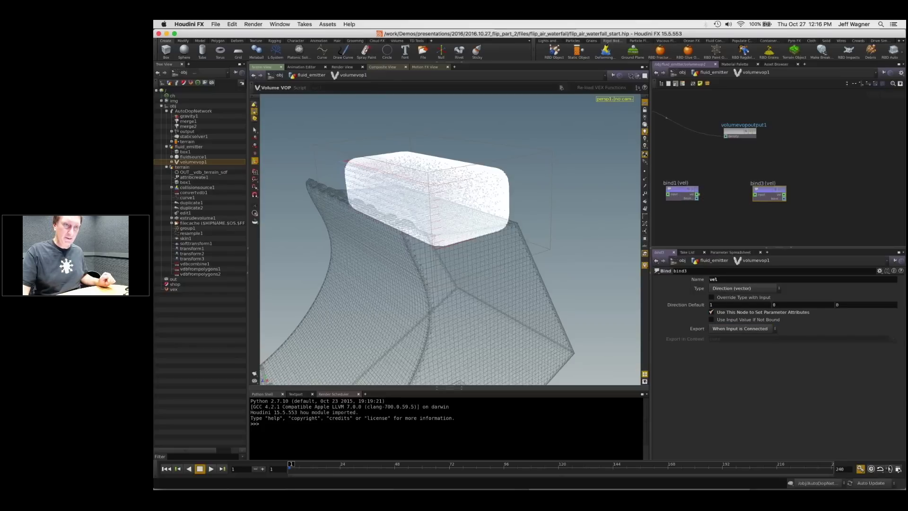
Step: Connect bind1's vel output to bind3's input
{"action": "left_click_drag", "start_coordinate": [697, 194], "coordinate": [754, 195]}
{"action": "left_click", "coordinate": [681, 194]}
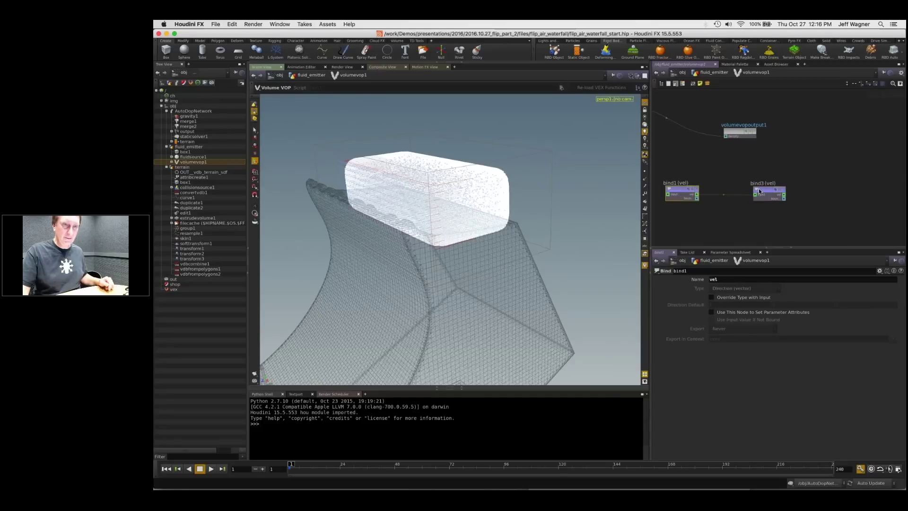
{"action": "left_click", "coordinate": [763, 192]}
{"action": "key", "text": "h"}
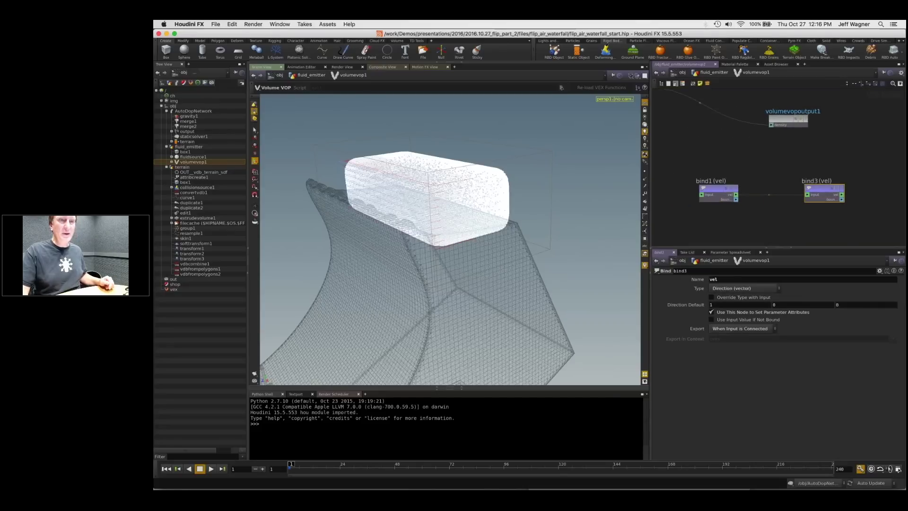
Step: Spread bind1 and bind3 far apart and move the volume global and output nodes up out of their way
{"action": "left_click_drag", "start_coordinate": [718, 192], "coordinate": [672, 193]}
{"action": "scroll", "coordinate": [769, 216], "scroll_direction": "up", "scroll_amount": 2}
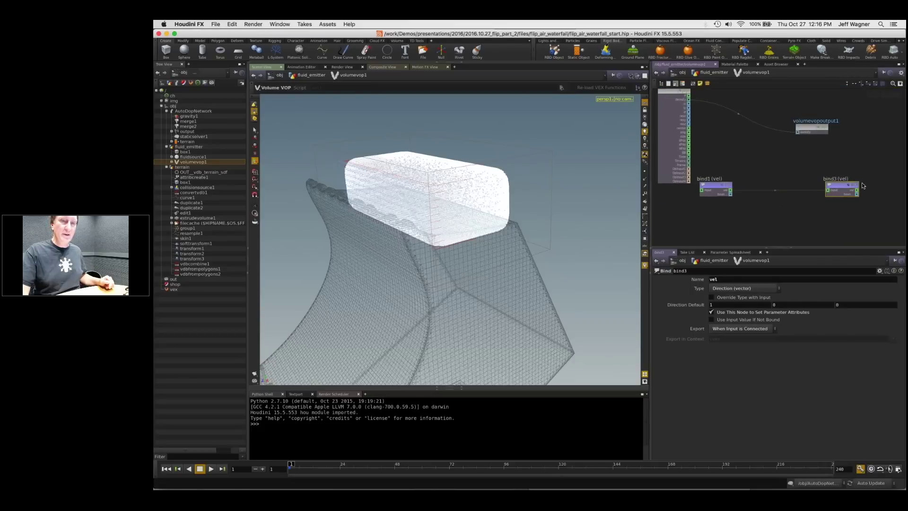
{"action": "left_click_drag", "start_coordinate": [853, 187], "coordinate": [880, 187]}
{"action": "scroll", "coordinate": [780, 219], "scroll_direction": "down", "scroll_amount": 3}
{"action": "middle_click_drag", "start_coordinate": [779, 220], "coordinate": [774, 218]}
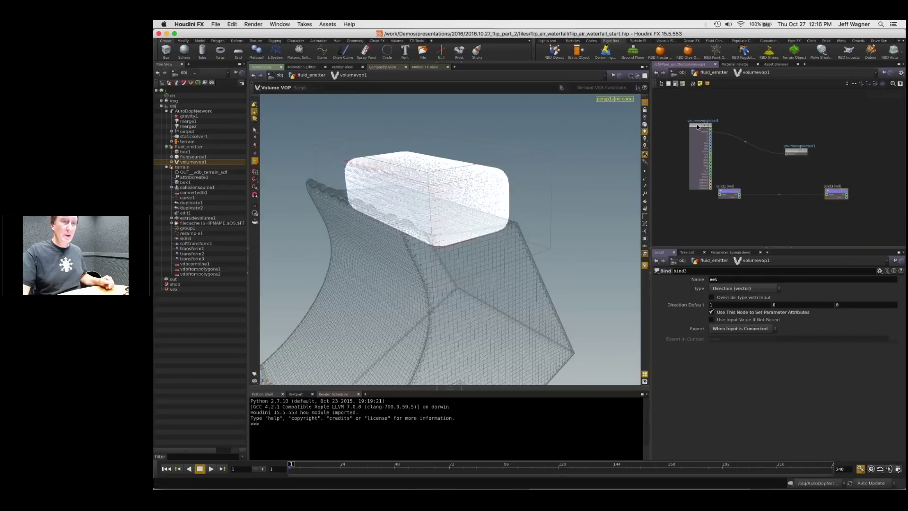
{"action": "left_click_drag", "start_coordinate": [697, 123], "coordinate": [664, 94]}
{"action": "left_click_drag", "start_coordinate": [712, 186], "coordinate": [691, 191]}
{"action": "left_click_drag", "start_coordinate": [794, 152], "coordinate": [768, 114]}
{"action": "scroll", "coordinate": [767, 211], "scroll_direction": "up", "scroll_amount": 2}
{"action": "middle_click_drag", "start_coordinate": [767, 210], "coordinate": [764, 186]}
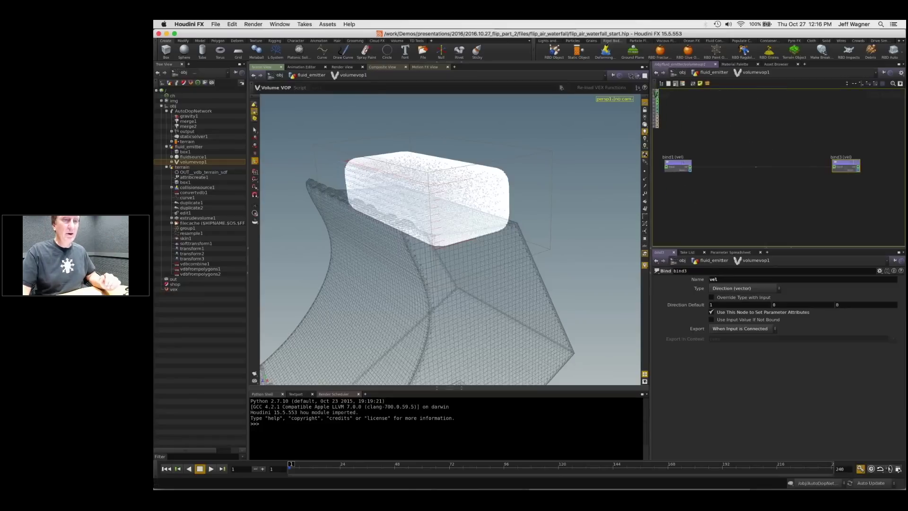
Step: Inspect the box emitter above the terrain from a lower angle
{"action": "left_click", "coordinate": [681, 168]}
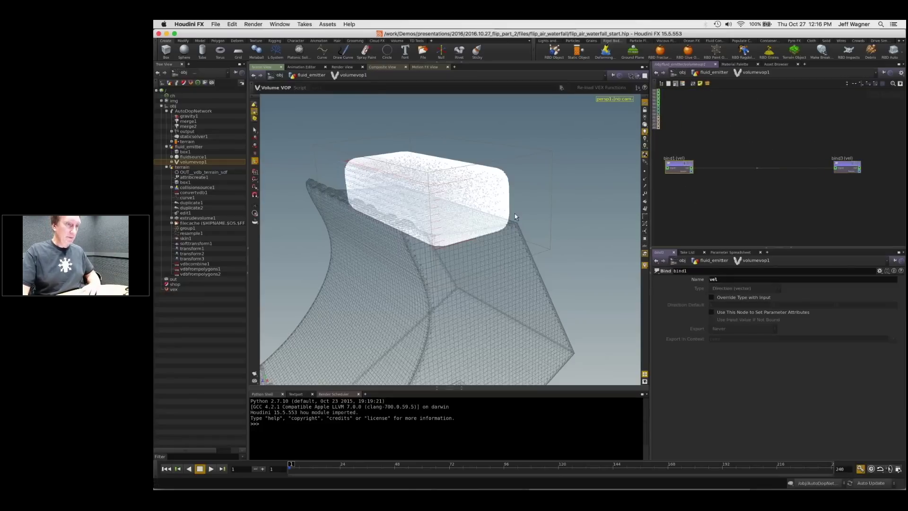
{"action": "left_click_drag", "start_coordinate": [465, 214], "coordinate": [441, 198]}
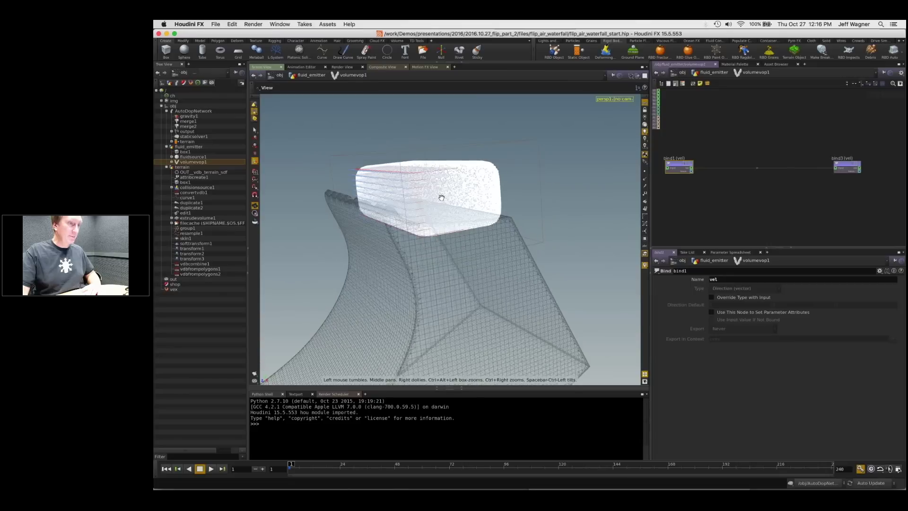
{"action": "scroll", "coordinate": [441, 197], "scroll_direction": "up", "scroll_amount": 3}
{"action": "mouse_move", "coordinate": [413, 248]}
{"action": "left_mouse_down"}
{"action": "mouse_move", "coordinate": [404, 229]}
{"action": "mouse_move", "coordinate": [406, 258]}
{"action": "mouse_move", "coordinate": [405, 240]}
{"action": "left_mouse_up"}
{"action": "scroll", "coordinate": [406, 258], "scroll_direction": "down", "scroll_amount": 3}
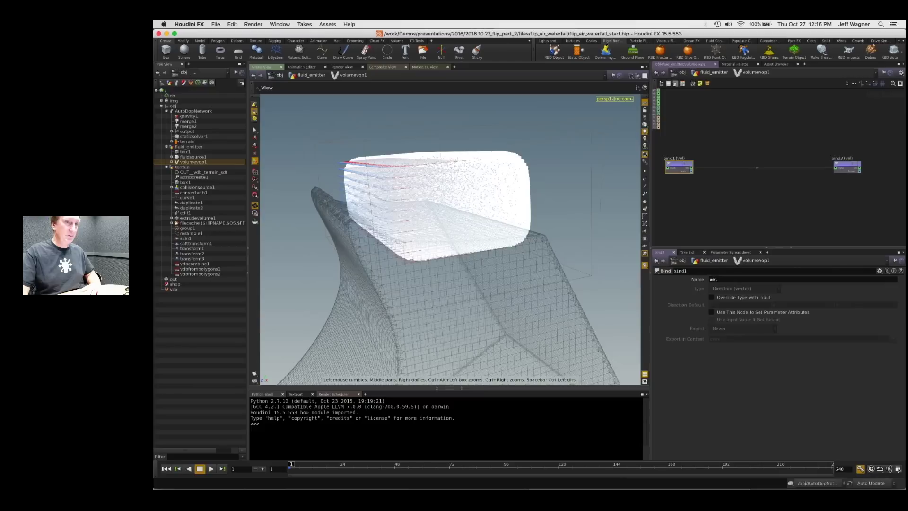
Step: Add a Curl Noise node and place it below the wire between bind1 and bind3
{"action": "key", "text": "Tab"}
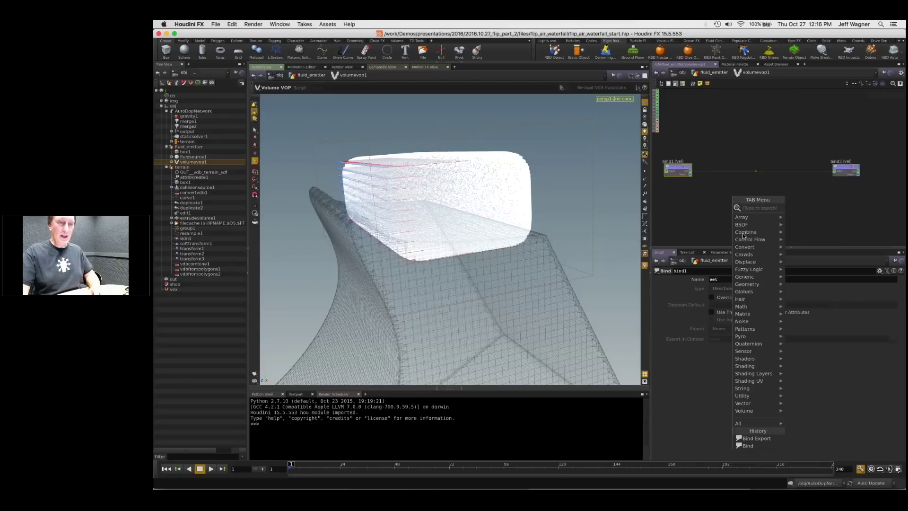
{"action": "mouse_move", "coordinate": [750, 323]}
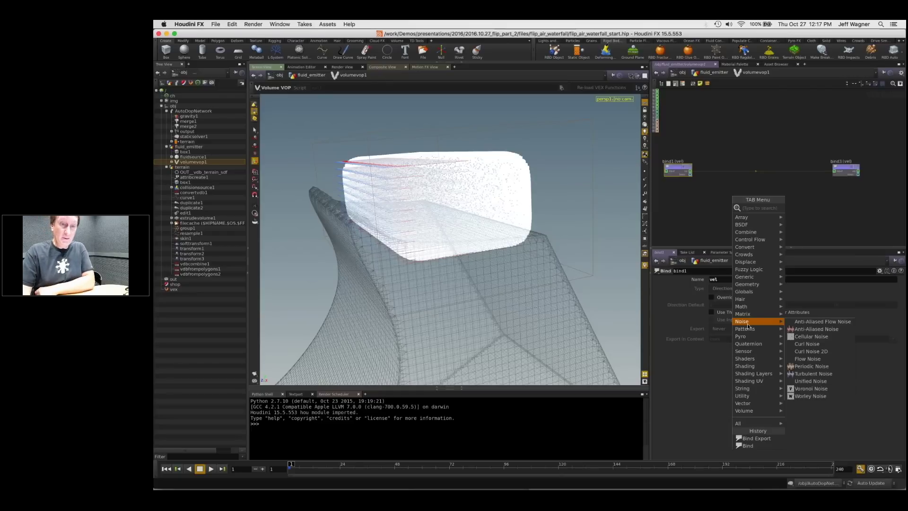
{"action": "left_click", "coordinate": [823, 344]}
{"action": "left_click", "coordinate": [756, 187]}
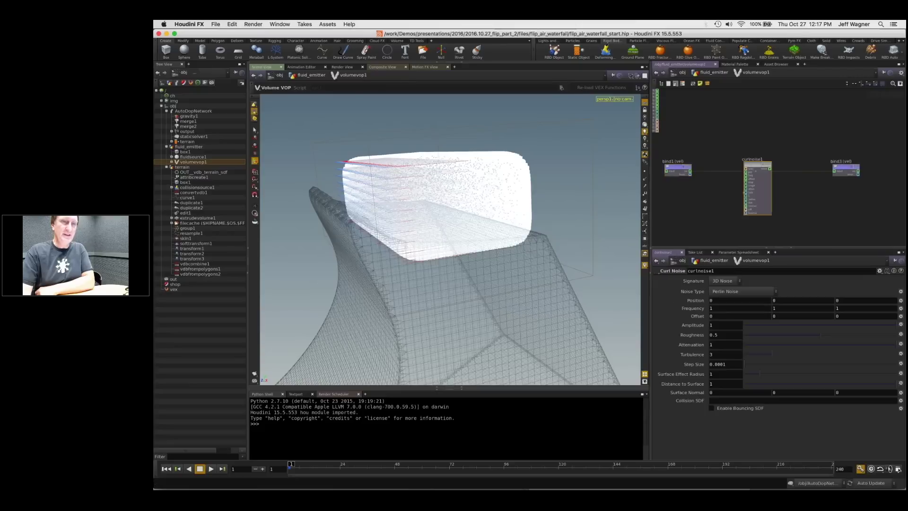
{"action": "scroll", "coordinate": [756, 188], "scroll_direction": "up", "scroll_amount": 4}
{"action": "left_click_drag", "start_coordinate": [756, 188], "coordinate": [755, 228]}
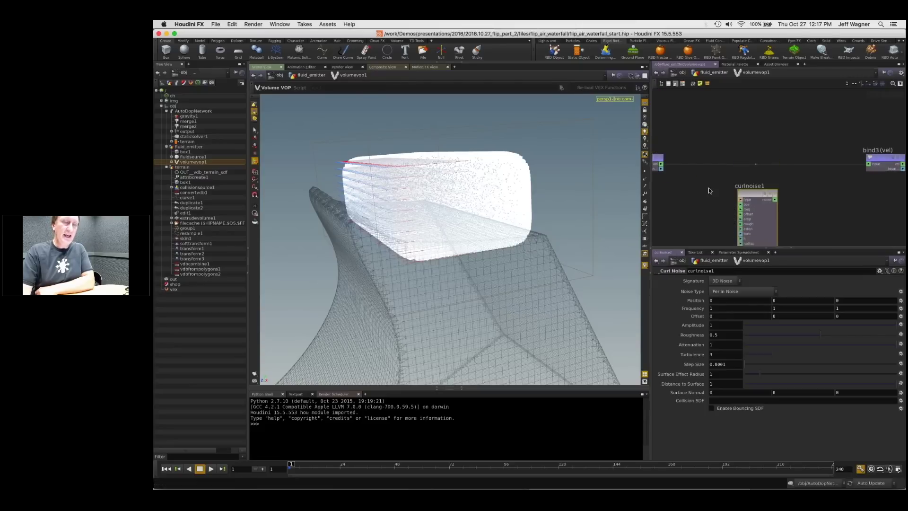
{"action": "scroll", "coordinate": [708, 190], "scroll_direction": "down", "scroll_amount": 3}
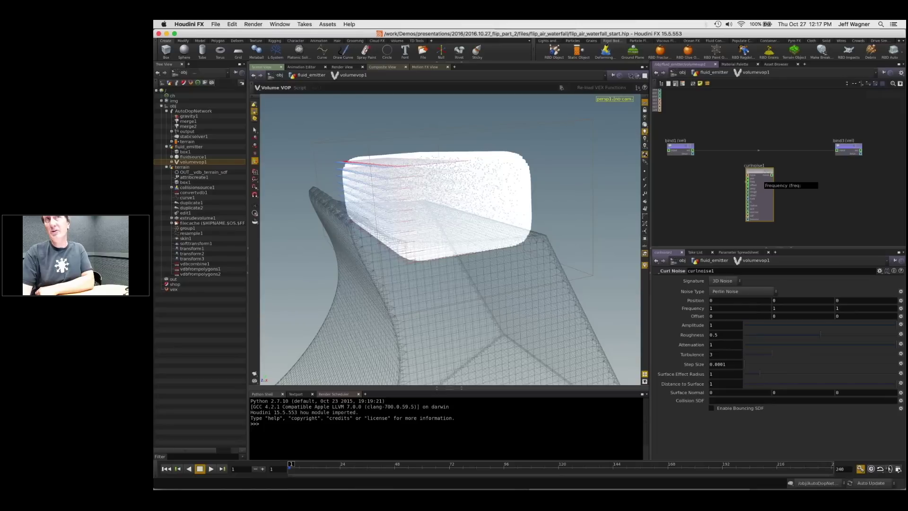
{"action": "scroll", "coordinate": [728, 175], "scroll_direction": "up", "scroll_amount": 1}
{"action": "left_click_drag", "start_coordinate": [761, 173], "coordinate": [761, 171]}
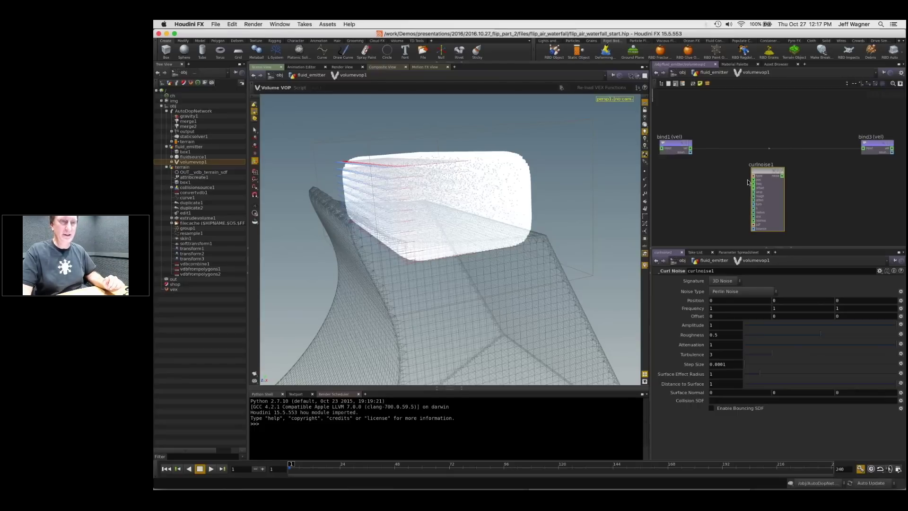
{"action": "left_click_drag", "start_coordinate": [756, 171], "coordinate": [753, 167]}
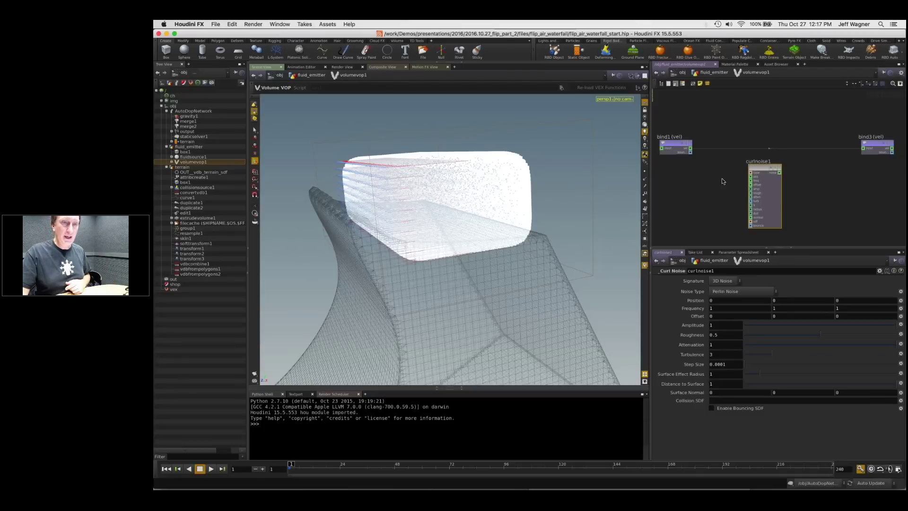
Step: Connect the position output of the volume global node to curlnoise1's pos input
{"action": "middle_click_drag", "start_coordinate": [723, 180], "coordinate": [729, 186]}
{"action": "scroll", "coordinate": [747, 146], "scroll_direction": "down", "scroll_amount": 3}
{"action": "middle_click_drag", "start_coordinate": [746, 146], "coordinate": [748, 109]}
{"action": "scroll", "coordinate": [739, 131], "scroll_direction": "up", "scroll_amount": 4}
{"action": "left_click", "coordinate": [723, 115]}
{"action": "scroll", "coordinate": [784, 147], "scroll_direction": "down", "scroll_amount": 2}
{"action": "scroll", "coordinate": [790, 186], "scroll_direction": "up", "scroll_amount": 4}
{"action": "middle_click_drag", "start_coordinate": [790, 182], "coordinate": [701, 165]}
{"action": "scroll", "coordinate": [691, 204], "scroll_direction": "down", "scroll_amount": 1}
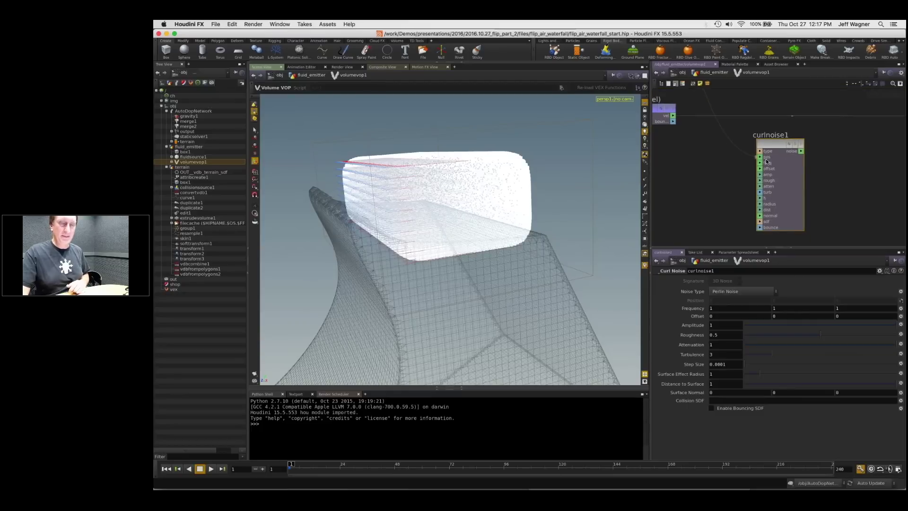
Step: Examine curlnoise1's inputs and trace its pos connection back to the volume global node
{"action": "scroll", "coordinate": [765, 161], "scroll_direction": "up", "scroll_amount": 3}
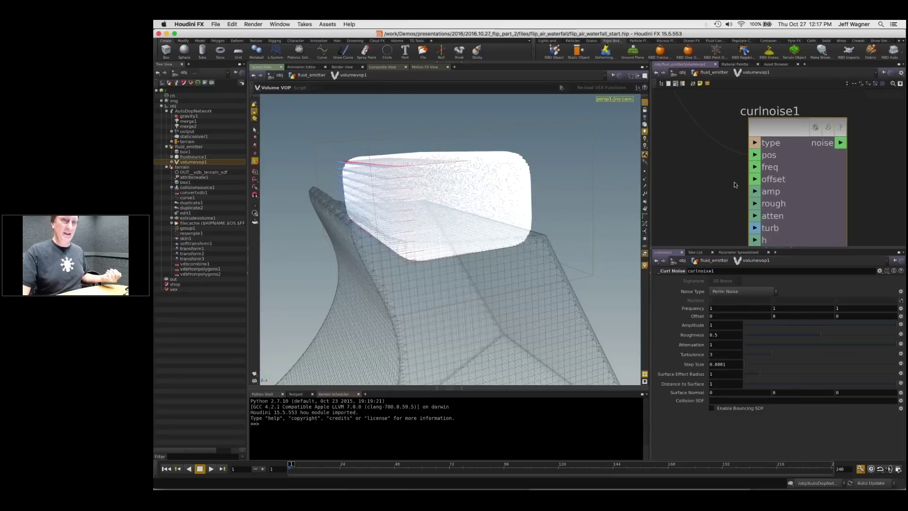
{"action": "scroll", "coordinate": [747, 139], "scroll_direction": "down", "scroll_amount": 2}
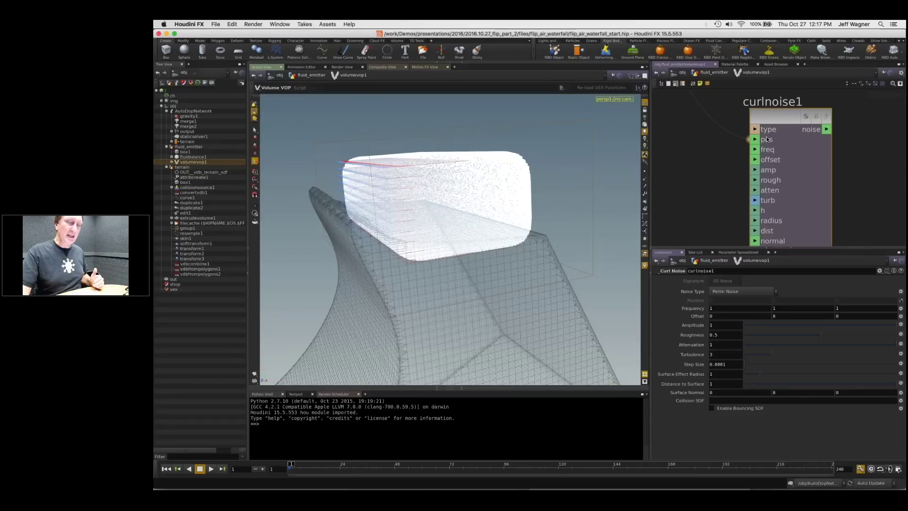
{"action": "scroll", "coordinate": [707, 146], "scroll_direction": "down", "scroll_amount": 2}
{"action": "middle_click_drag", "start_coordinate": [706, 147], "coordinate": [718, 289]}
{"action": "scroll", "coordinate": [710, 161], "scroll_direction": "down", "scroll_amount": 4}
{"action": "middle_click_drag", "start_coordinate": [684, 126], "coordinate": [703, 209]}
{"action": "scroll", "coordinate": [695, 204], "scroll_direction": "up", "scroll_amount": 4}
{"action": "scroll", "coordinate": [824, 208], "scroll_direction": "down", "scroll_amount": 3}
{"action": "middle_click_drag", "start_coordinate": [824, 209], "coordinate": [755, 34]}
{"action": "middle_click_drag", "start_coordinate": [766, 228], "coordinate": [749, 148]}
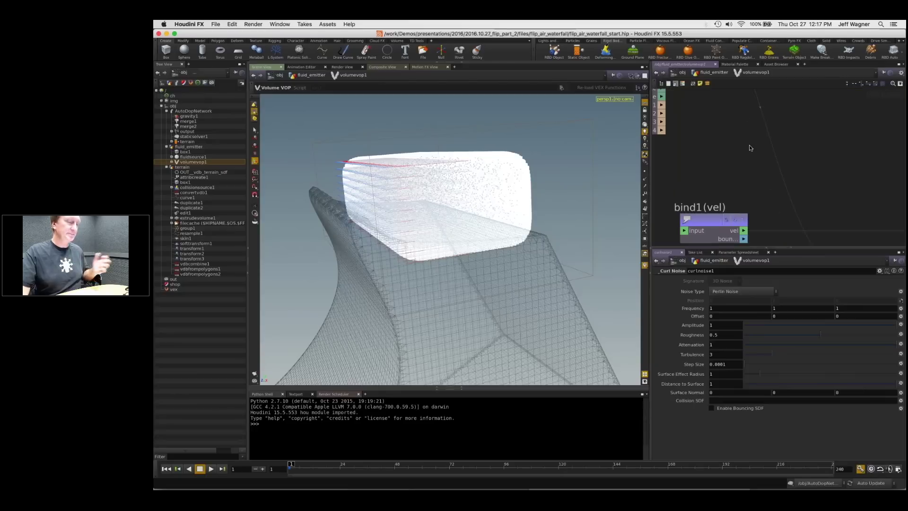
{"action": "middle_click_drag", "start_coordinate": [799, 227], "coordinate": [732, 114]}
{"action": "middle_click_drag", "start_coordinate": [760, 178], "coordinate": [712, 148]}
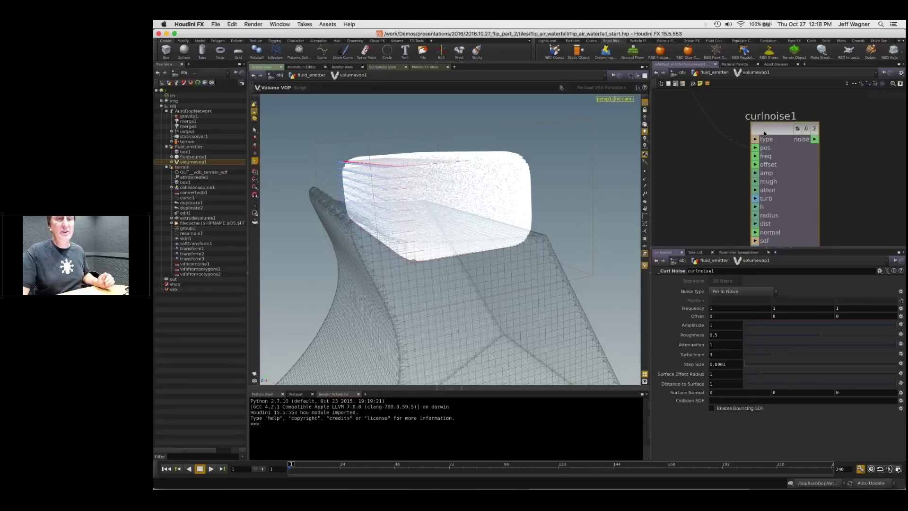
{"action": "scroll", "coordinate": [711, 184], "scroll_direction": "down", "scroll_amount": 1}
{"action": "middle_click_drag", "start_coordinate": [734, 160], "coordinate": [759, 161]}
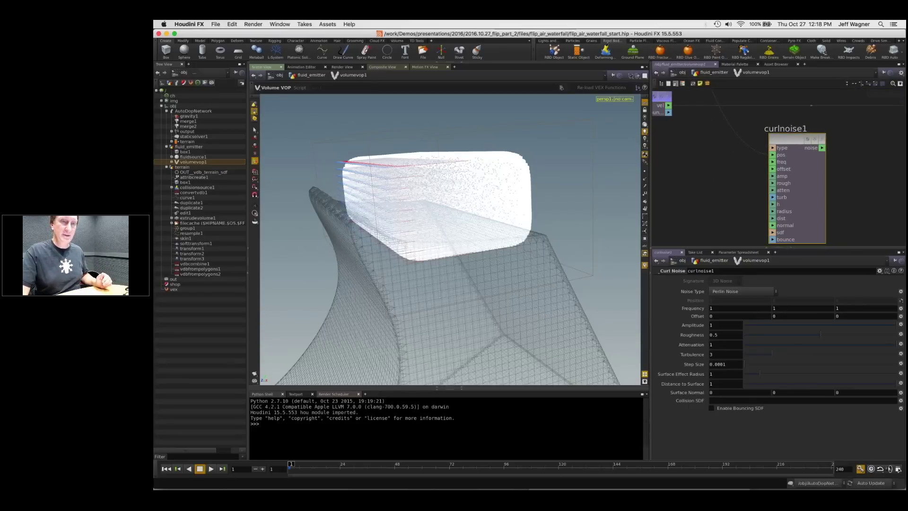
Step: Move curlnoise1 closer to bind1 below the wire, leaving room before bind3
{"action": "scroll", "coordinate": [821, 152], "scroll_direction": "down", "scroll_amount": 3}
{"action": "middle_click_drag", "start_coordinate": [866, 154], "coordinate": [795, 150]}
{"action": "scroll", "coordinate": [795, 151], "scroll_direction": "up", "scroll_amount": 1}
{"action": "left_click_drag", "start_coordinate": [747, 143], "coordinate": [722, 164]}
{"action": "middle_click_drag", "start_coordinate": [759, 155], "coordinate": [759, 159]}
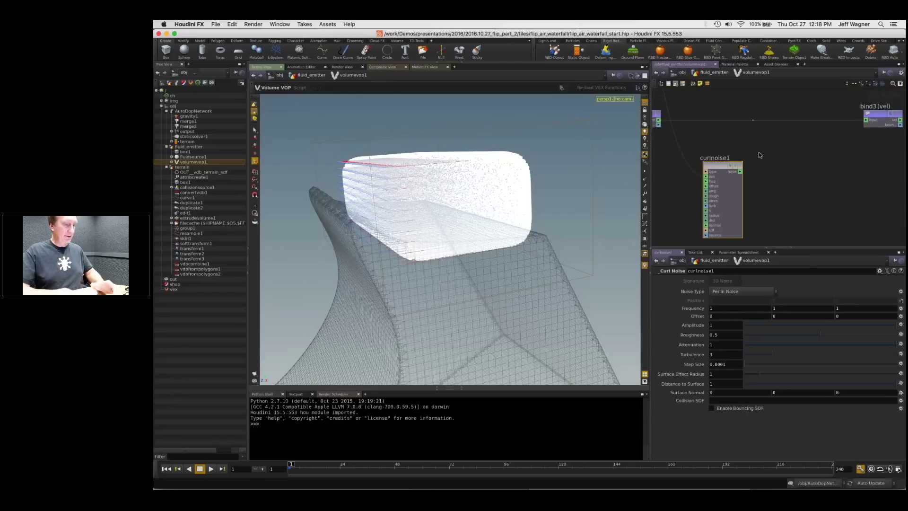
Step: Insert an Add node into the wire between bind1 and bind3 and connect curlnoise1's noise output to its second input
{"action": "key", "text": "Tab"}
{"action": "type", "text": "a"}
{"action": "key", "text": "Return"}
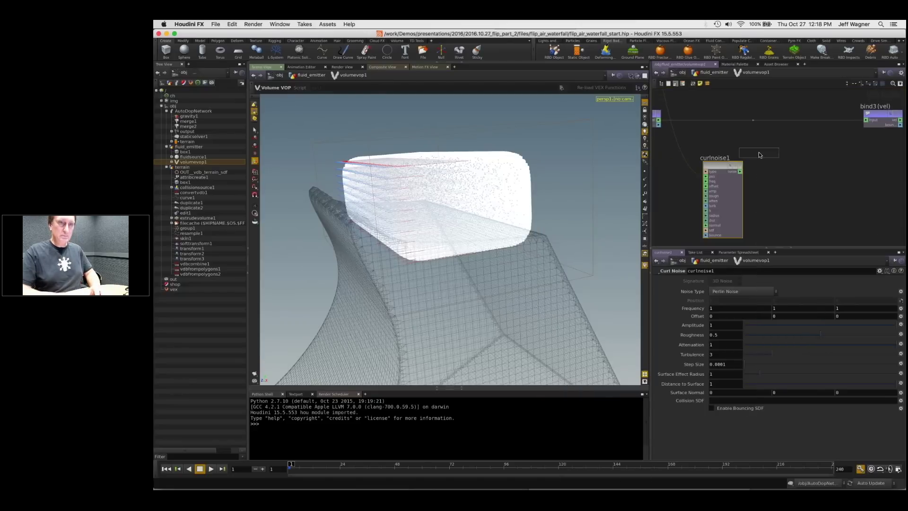
{"action": "left_click", "coordinate": [788, 140]}
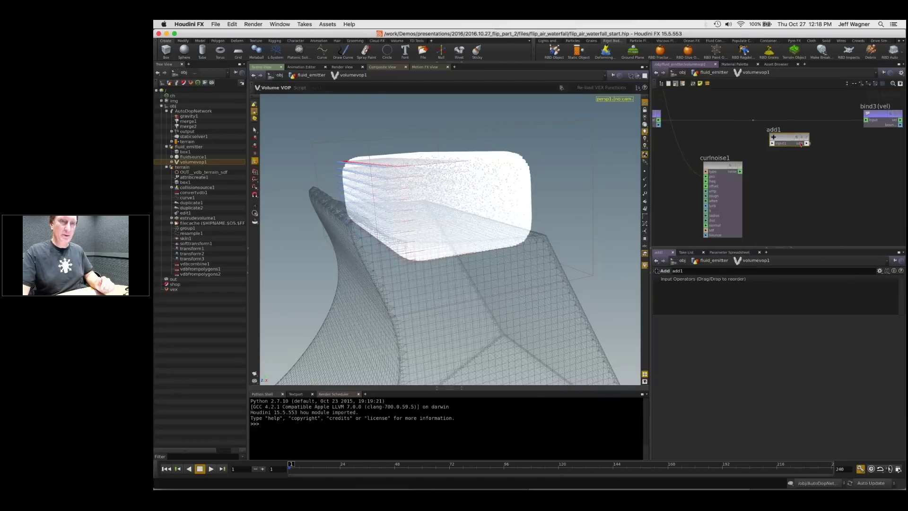
{"action": "left_click_drag", "start_coordinate": [794, 137], "coordinate": [791, 118]}
{"action": "left_click_drag", "start_coordinate": [743, 174], "coordinate": [790, 150]}
Step: Set curlnoise1's amplitude to 1.6
{"action": "scroll", "coordinate": [692, 148], "scroll_direction": "down", "scroll_amount": 2}
{"action": "middle_click_drag", "start_coordinate": [692, 148], "coordinate": [768, 162]}
{"action": "key", "text": "u"}
{"action": "left_click", "coordinate": [721, 177]}
{"action": "key", "text": "i"}
{"action": "middle_click_drag", "start_coordinate": [781, 168], "coordinate": [691, 171]}
{"action": "left_click", "coordinate": [695, 184]}
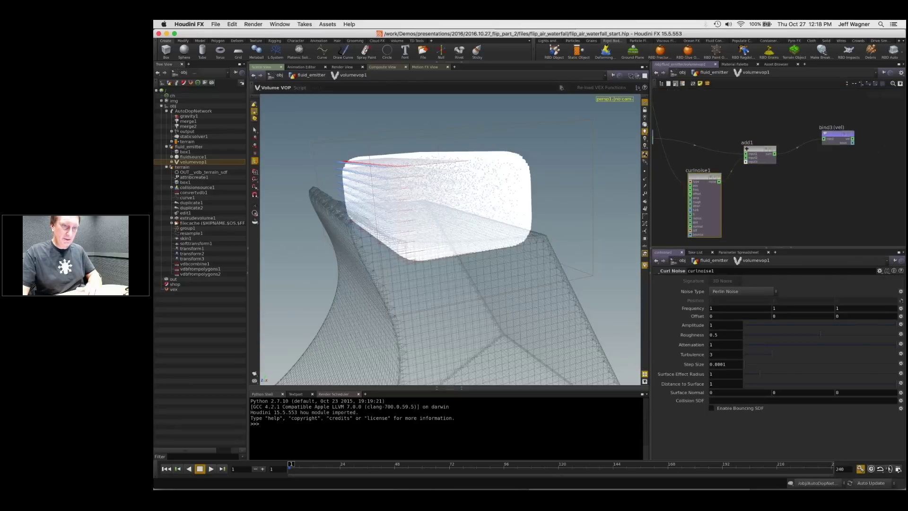
{"action": "middle_click_drag", "start_coordinate": [692, 308], "coordinate": [703, 308]}
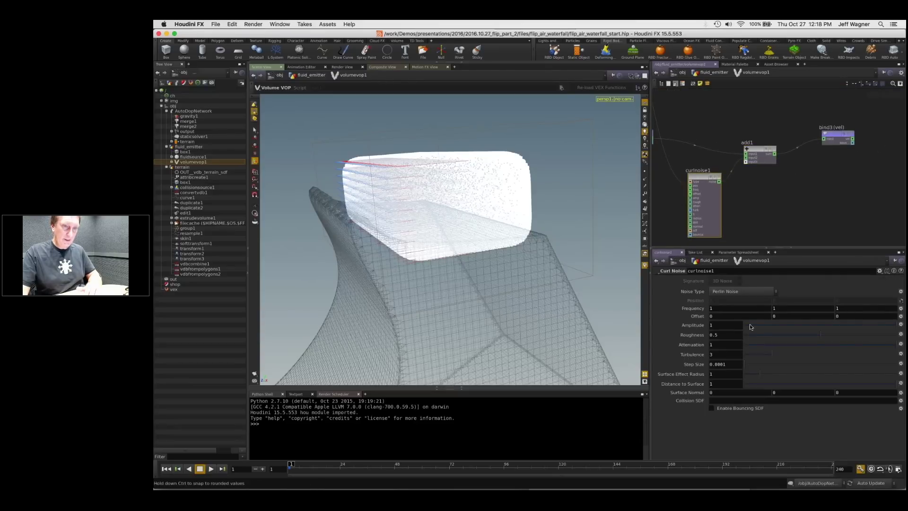
{"action": "middle_click_drag", "start_coordinate": [718, 322], "coordinate": [737, 337]}
Step: Check bind1's settings and set the second component of bind3's direction default to -0.1
{"action": "middle_click_drag", "start_coordinate": [675, 133], "coordinate": [720, 143]}
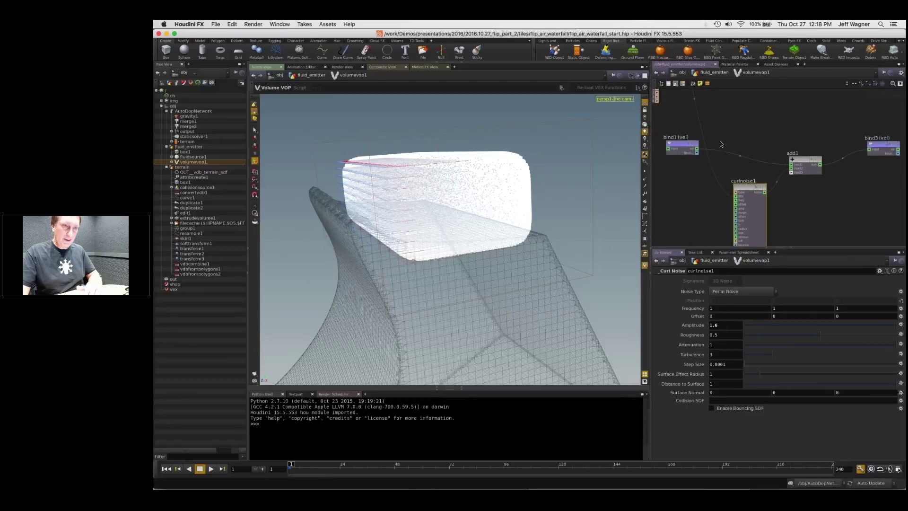
{"action": "left_click", "coordinate": [681, 144]}
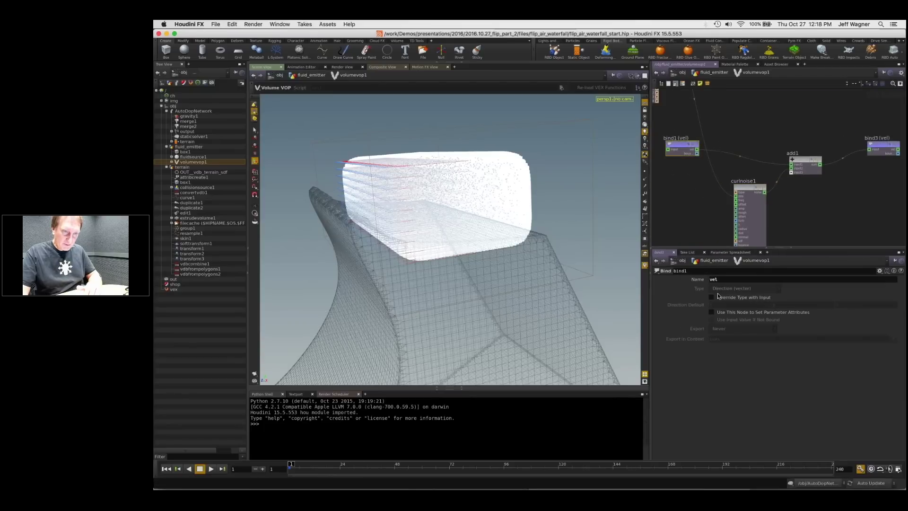
{"action": "middle_click_drag", "start_coordinate": [877, 146], "coordinate": [802, 150]}
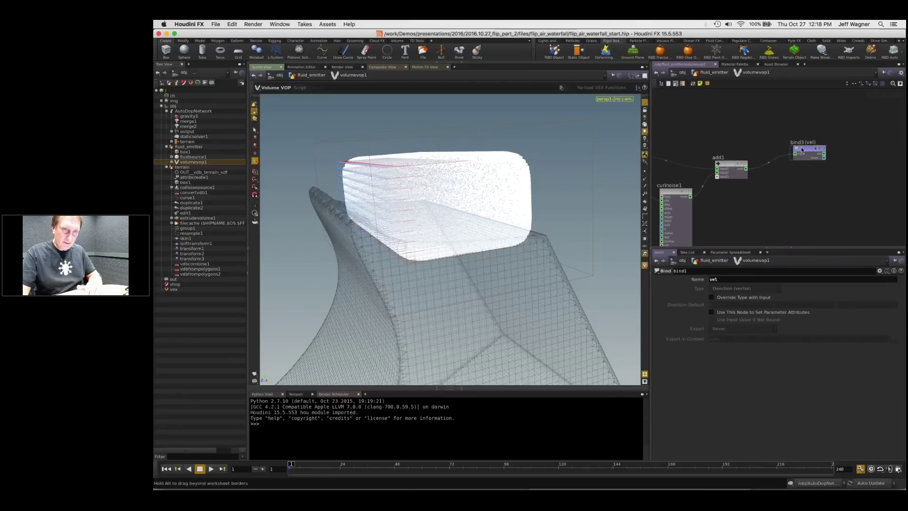
{"action": "left_click", "coordinate": [802, 149]}
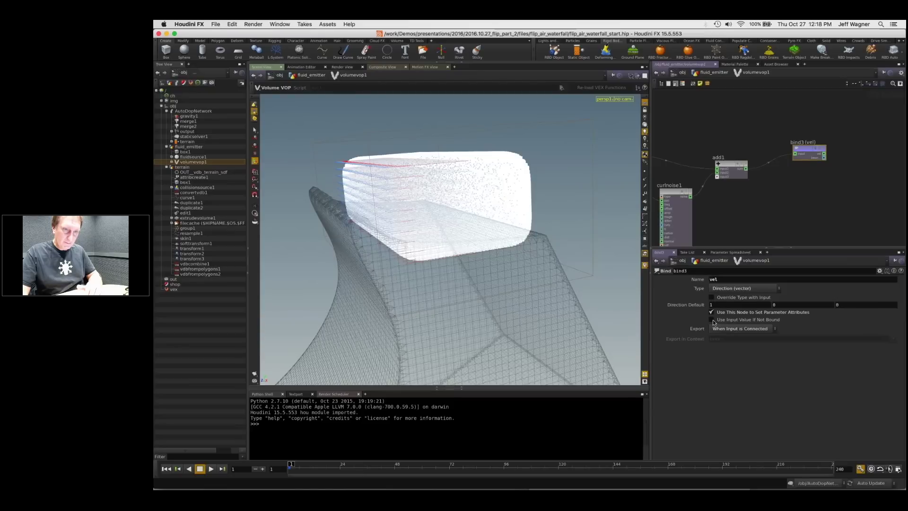
{"action": "middle_click_drag", "start_coordinate": [785, 305], "coordinate": [771, 317]}
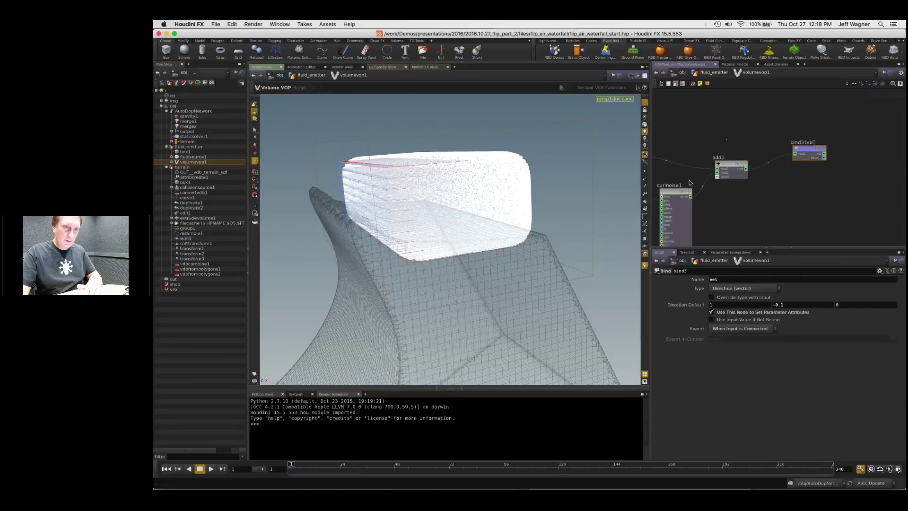
Step: Set curlnoise1's frequency to 4 on all three components
{"action": "middle_click_drag", "start_coordinate": [700, 209], "coordinate": [757, 199]}
{"action": "left_click", "coordinate": [729, 186]}
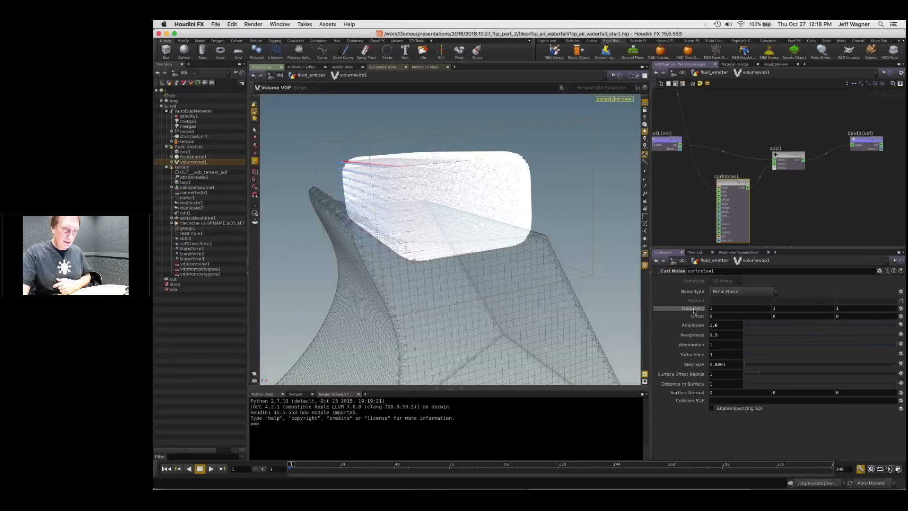
{"action": "middle_click_drag", "start_coordinate": [694, 311], "coordinate": [714, 293]}
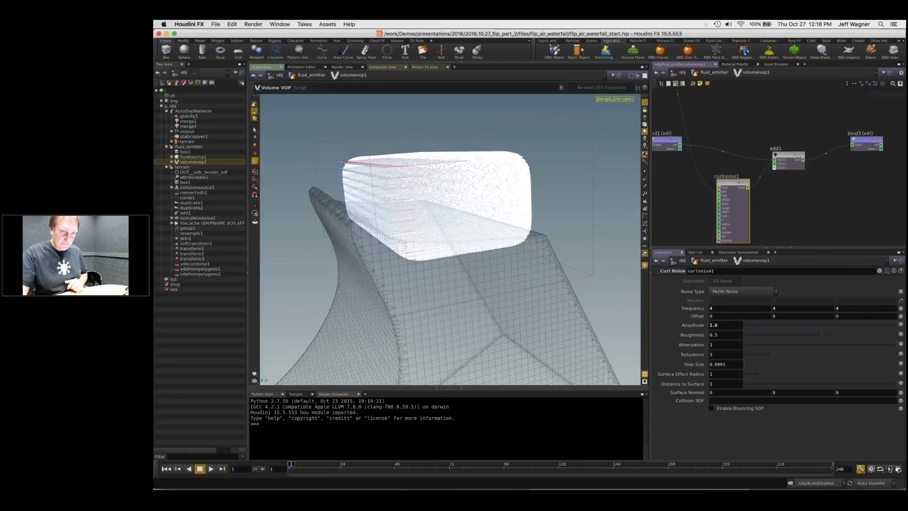
Step: Check the fluidsource1 node information at the fluid_emitter level and return inside volumevop1
{"action": "scroll", "coordinate": [772, 210], "scroll_direction": "down", "scroll_amount": 3}
{"action": "middle_click_drag", "start_coordinate": [770, 103], "coordinate": [767, 147]}
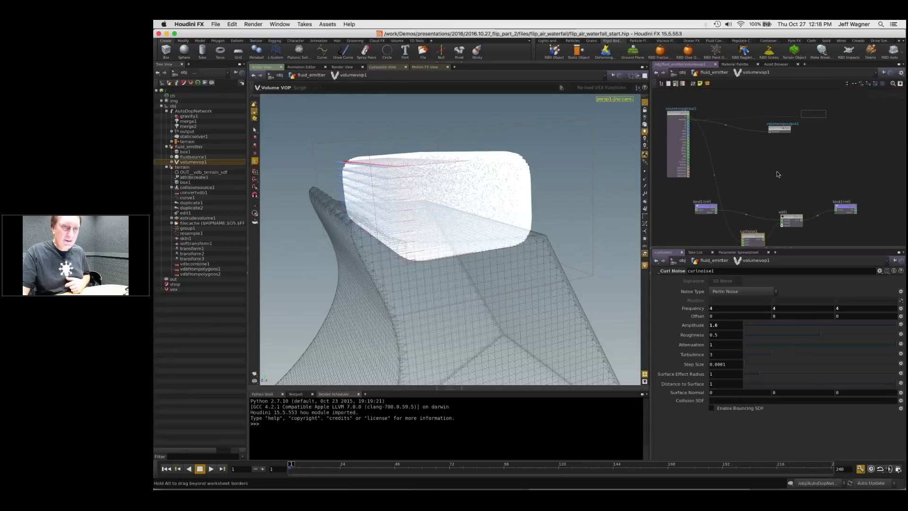
{"action": "key", "text": "u"}
{"action": "middle_click", "coordinate": [724, 138]}
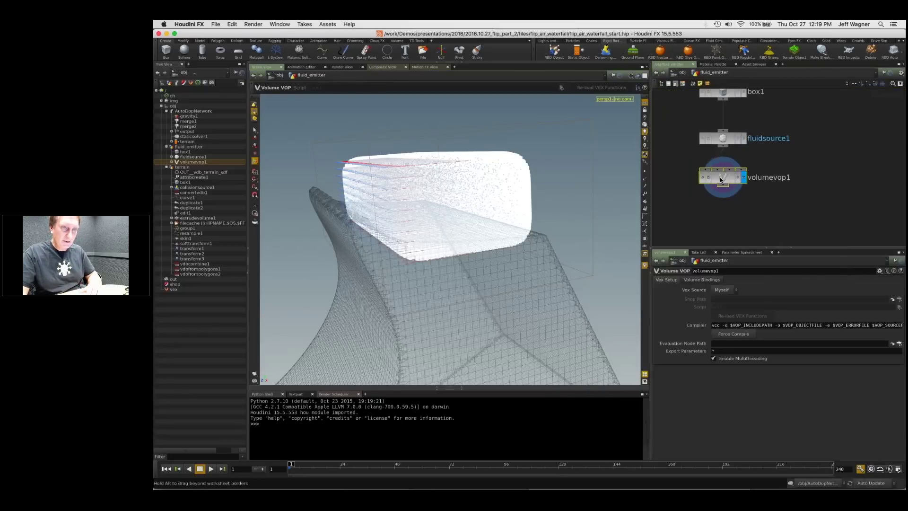
{"action": "double_click", "coordinate": [719, 177]}
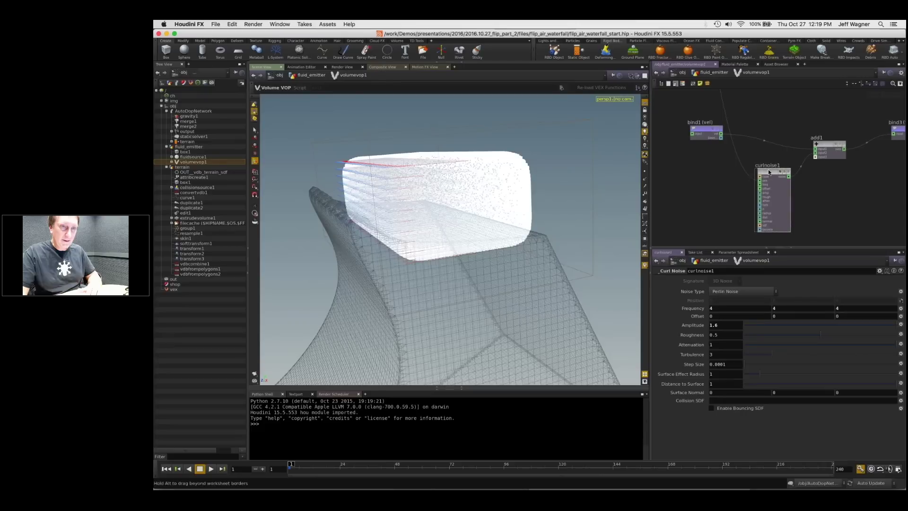
Step: Trace the wire from the volume global node to curlnoise1 and examine curlnoise1's inputs and its link to add1
{"action": "middle_click_drag", "start_coordinate": [708, 218], "coordinate": [739, 293]}
{"action": "middle_click_drag", "start_coordinate": [711, 98], "coordinate": [715, 115]}
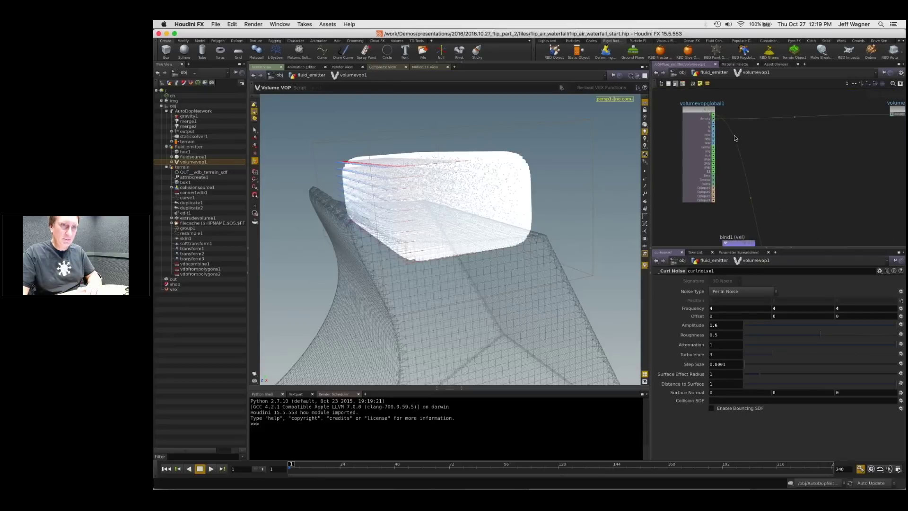
{"action": "middle_click_drag", "start_coordinate": [755, 242], "coordinate": [728, 104]}
{"action": "scroll", "coordinate": [729, 113], "scroll_direction": "up", "scroll_amount": 4}
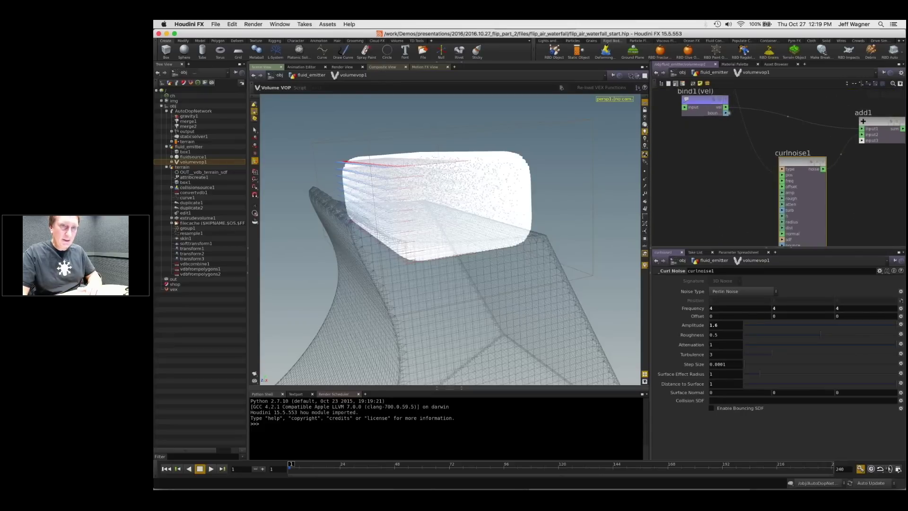
{"action": "middle_click_drag", "start_coordinate": [824, 143], "coordinate": [796, 118]}
{"action": "scroll", "coordinate": [796, 119], "scroll_direction": "up", "scroll_amount": 2}
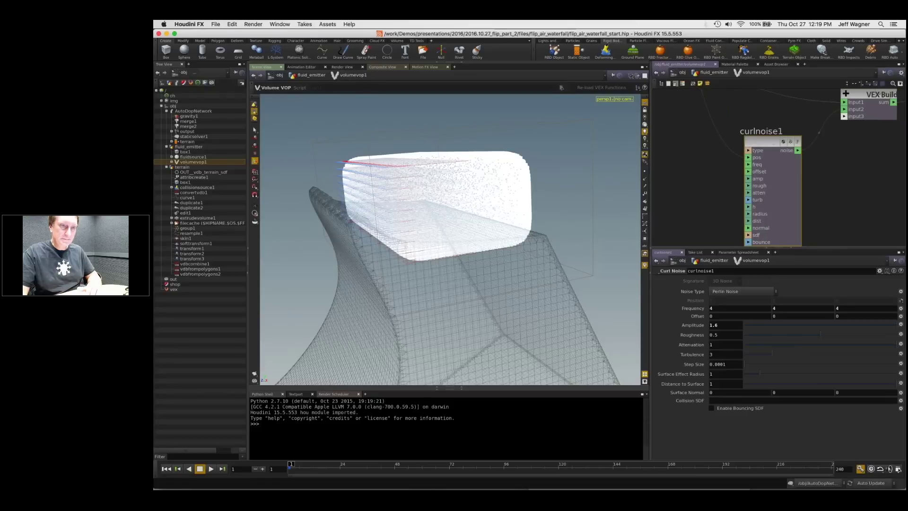
{"action": "scroll", "coordinate": [723, 184], "scroll_direction": "down", "scroll_amount": 4}
{"action": "scroll", "coordinate": [721, 210], "scroll_direction": "down", "scroll_amount": 4}
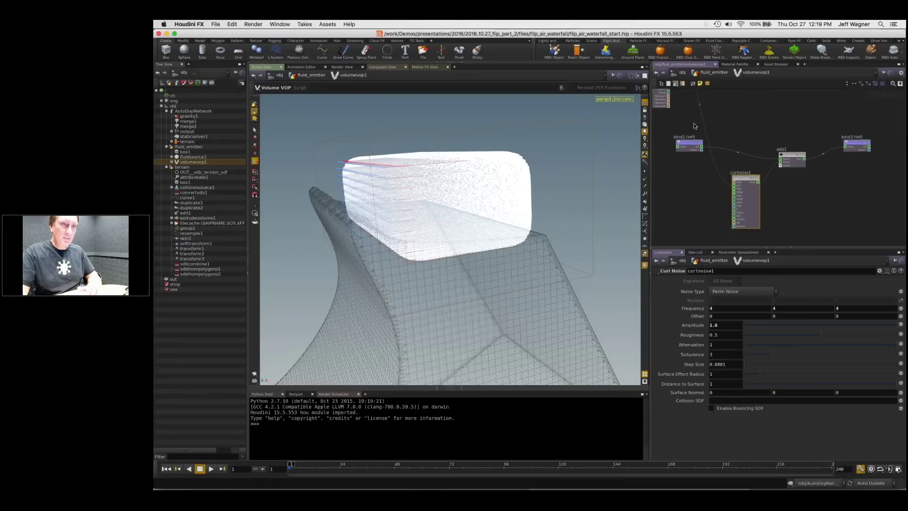
Step: Delete the existing velocity bind nodes bind1 and bind3 from the network
{"action": "left_click_drag", "start_coordinate": [673, 123], "coordinate": [689, 162]}
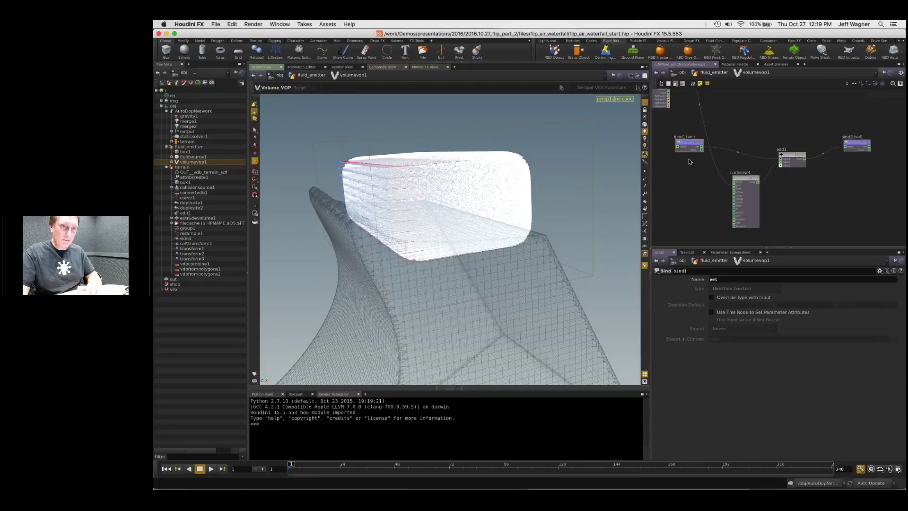
{"action": "left_click", "coordinate": [698, 190]}
{"action": "left_click_drag", "start_coordinate": [679, 124], "coordinate": [697, 166]}
{"action": "key", "text": "Delete"}
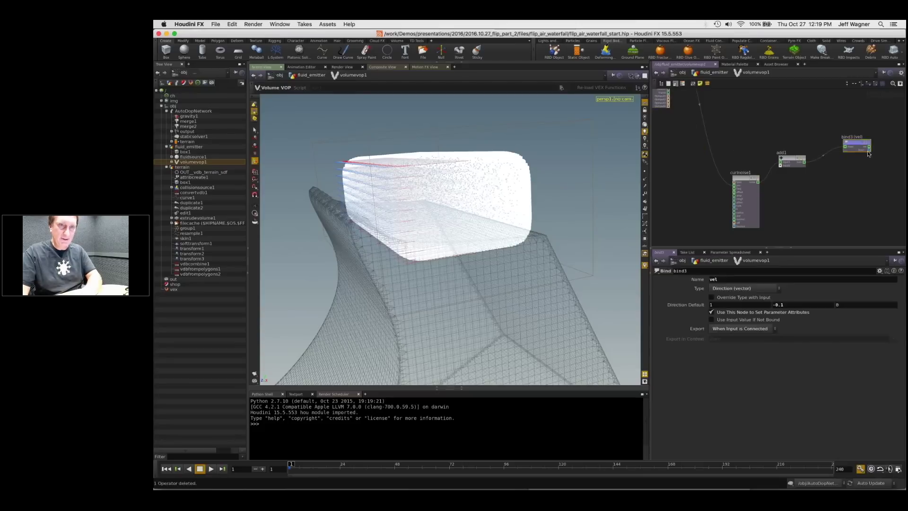
{"action": "key", "text": "Tab"}
{"action": "key", "text": "Escape"}
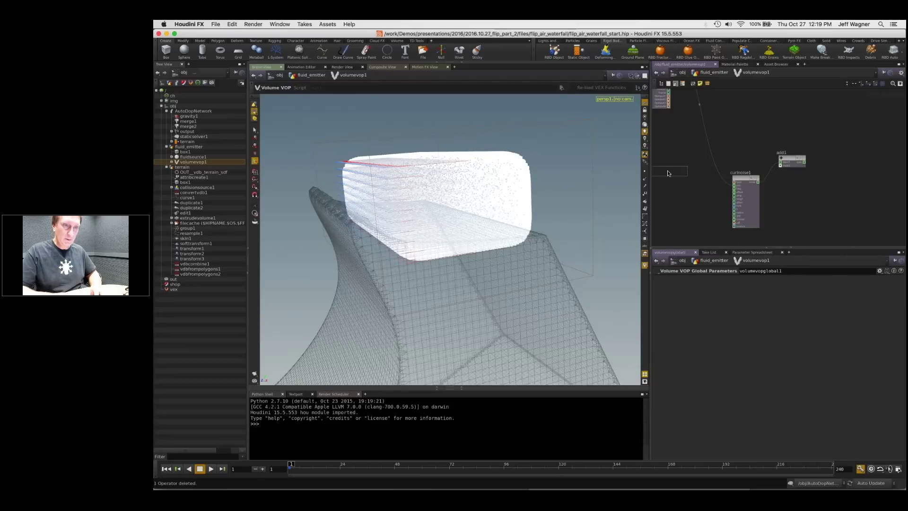
{"action": "key", "text": "d"}
{"action": "left_click", "coordinate": [761, 239]}
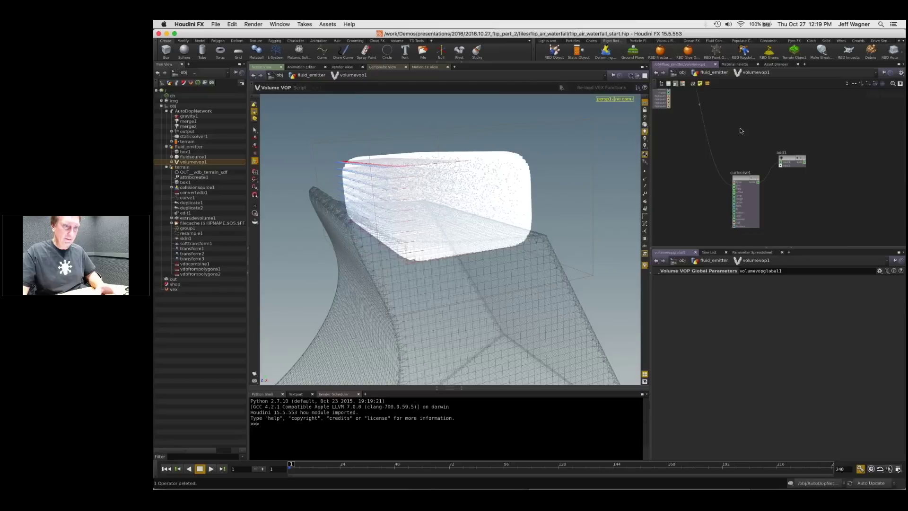
Step: Add a Bind node above curlnoise1, name it vel and set its type to Direction (vector)
{"action": "key", "text": "Tab"}
{"action": "type", "text": "bind"}
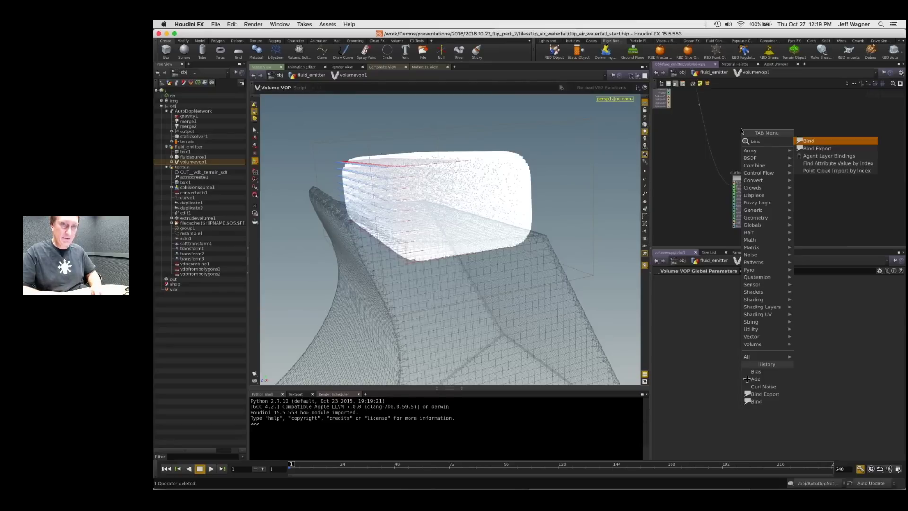
{"action": "key", "text": "Return"}
{"action": "left_click", "coordinate": [741, 129]}
{"action": "left_click_drag", "start_coordinate": [721, 279], "coordinate": [662, 274]}
{"action": "type", "text": "vel"}
{"action": "key", "text": "Return"}
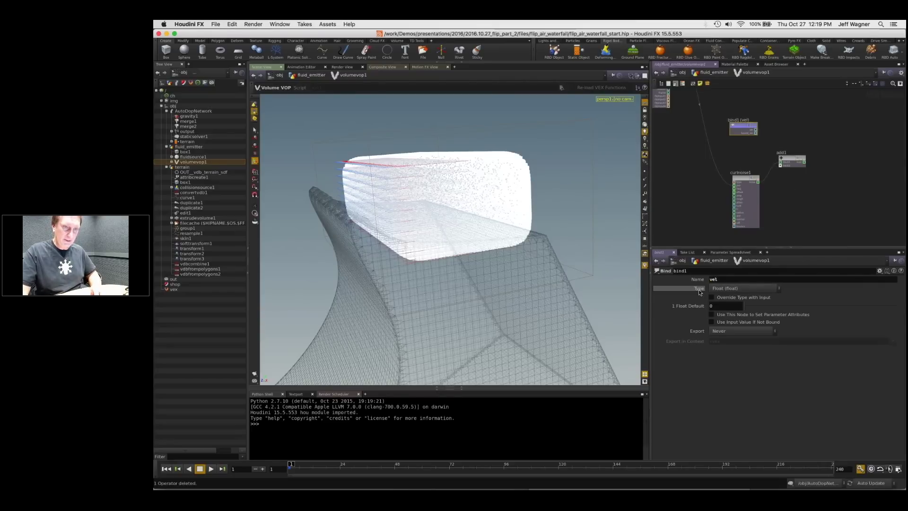
{"action": "left_click", "coordinate": [716, 289]}
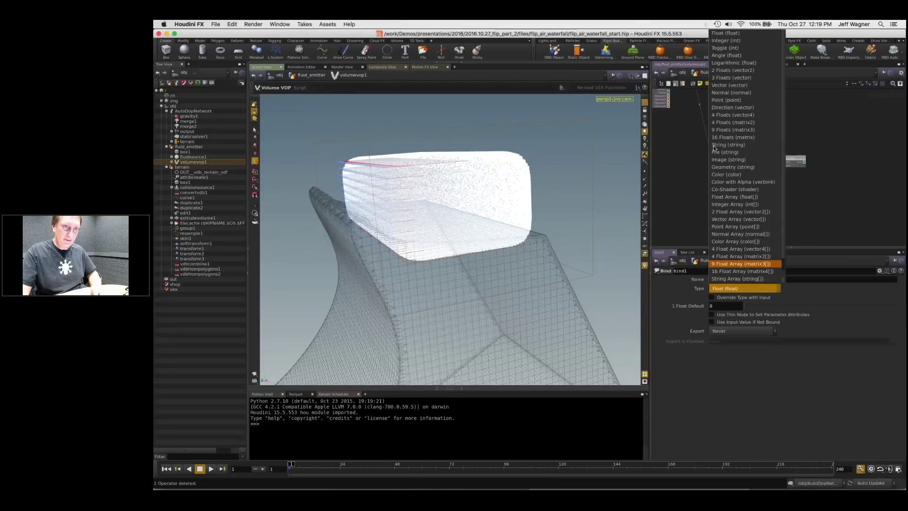
{"action": "left_click", "coordinate": [735, 108]}
Step: Add a Bind Export node beyond add1 and set its name to vel
{"action": "middle_click_drag", "start_coordinate": [796, 131], "coordinate": [725, 138]}
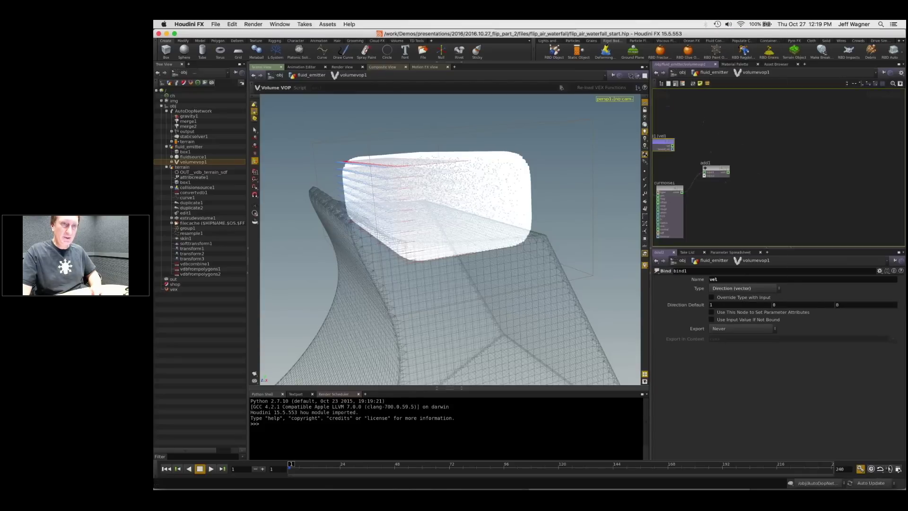
{"action": "key", "text": "Tab"}
{"action": "type", "text": "bind"}
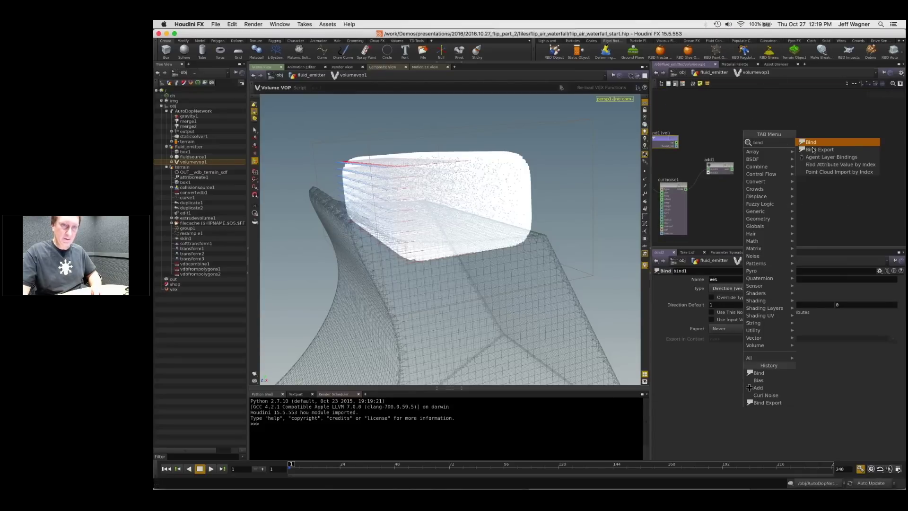
{"action": "key", "text": "Return"}
{"action": "left_click", "coordinate": [792, 140]}
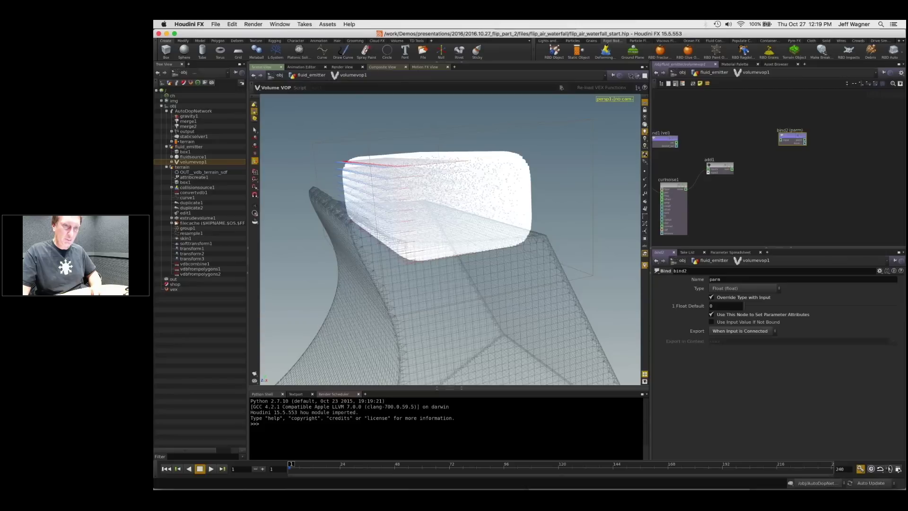
{"action": "double_click", "coordinate": [714, 279]}
{"action": "type", "text": "vel"}
{"action": "key", "text": "Return"}
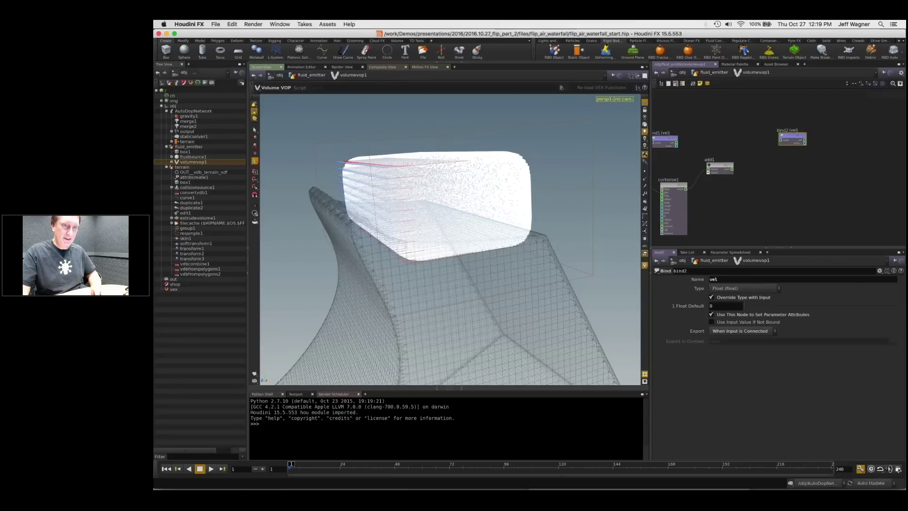
Step: Shift the two bind nodes closer to add1 and delete the unconnected bind1 input node
{"action": "middle_click_drag", "start_coordinate": [661, 135], "coordinate": [737, 147]}
{"action": "left_click_drag", "start_coordinate": [740, 150], "coordinate": [736, 145]}
{"action": "scroll", "coordinate": [753, 158], "scroll_direction": "up", "scroll_amount": 3}
{"action": "scroll", "coordinate": [754, 158], "scroll_direction": "down", "scroll_amount": 2}
{"action": "middle_click_drag", "start_coordinate": [754, 158], "coordinate": [729, 157]}
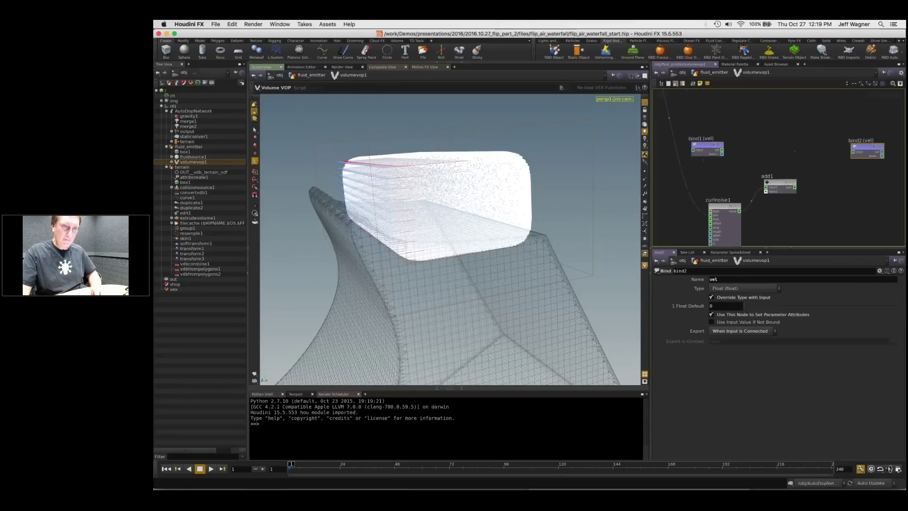
{"action": "left_click_drag", "start_coordinate": [711, 147], "coordinate": [725, 148]}
{"action": "left_click_drag", "start_coordinate": [865, 148], "coordinate": [861, 167]}
{"action": "left_click", "coordinate": [720, 147]}
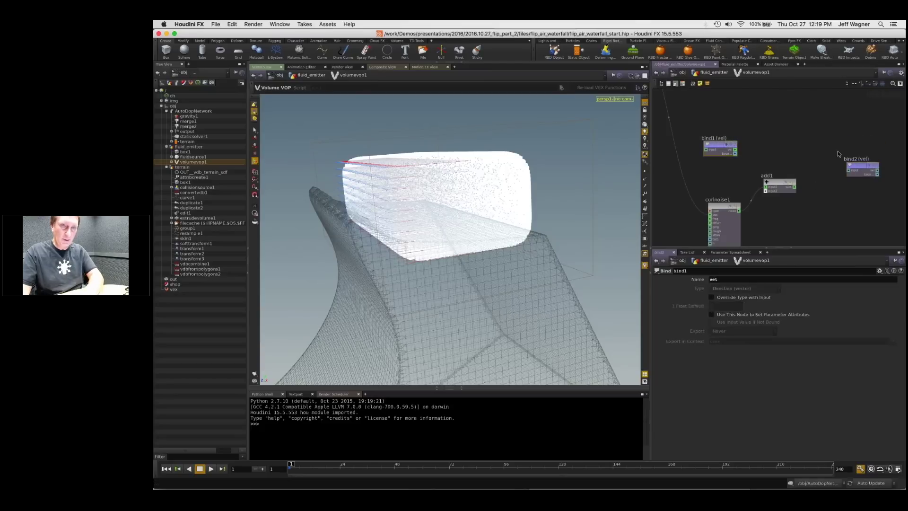
{"action": "key", "text": "Delete"}
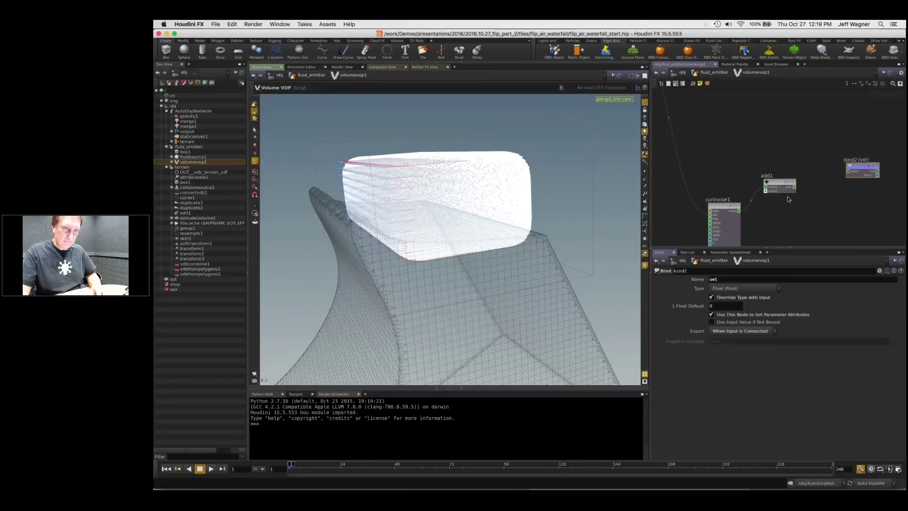
Step: Connect add1's sum output to bind2's input and line bind2 up beside add1
{"action": "left_click", "coordinate": [849, 173]}
{"action": "left_click_drag", "start_coordinate": [863, 166], "coordinate": [840, 183]}
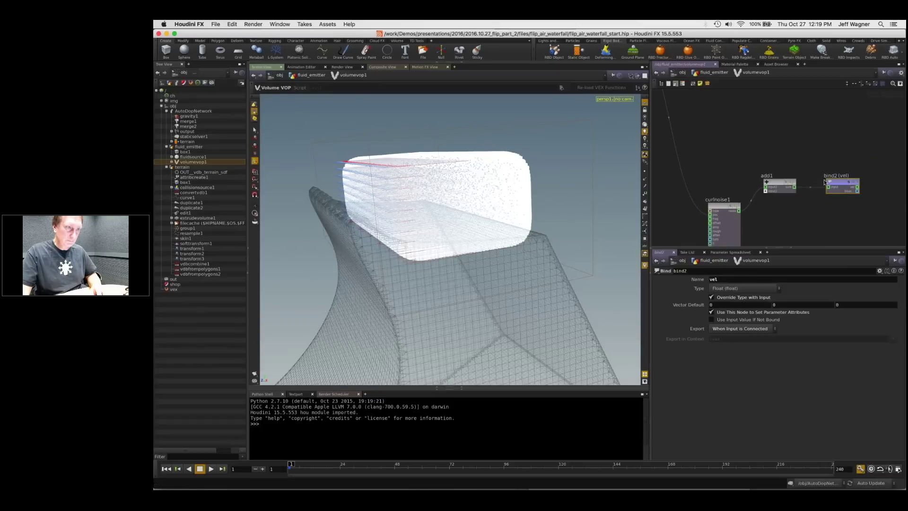
{"action": "key", "text": "h"}
Step: Return to the fluid_emitter level, move volumevop1 off to the side and set the display flag on fluidsource1
{"action": "key", "text": "u"}
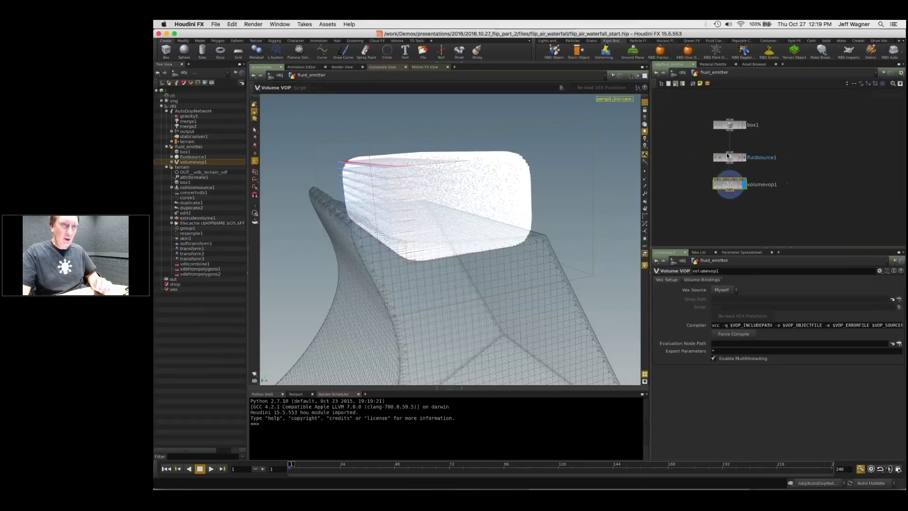
{"action": "left_click_drag", "start_coordinate": [730, 184], "coordinate": [804, 183]}
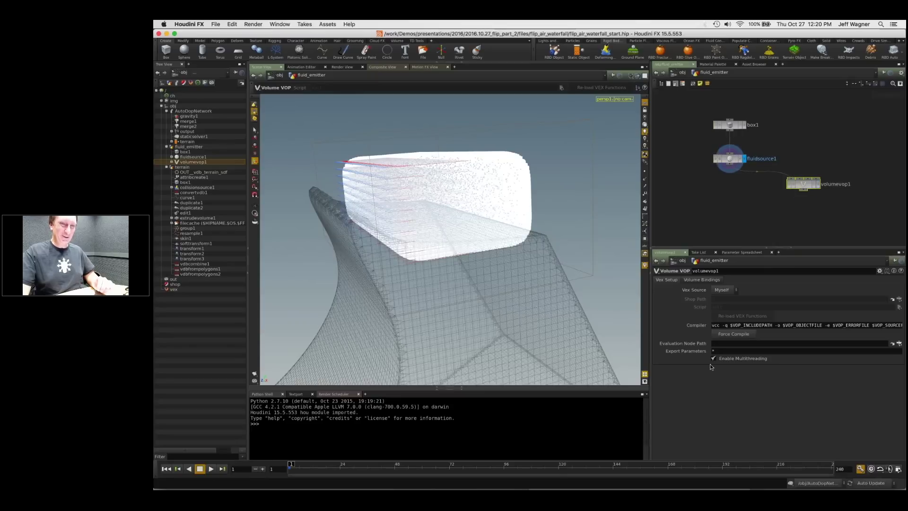
Step: Turn on Add Curl Noise in fluidsource1's velocity settings and nudge the node slightly closer to box1
{"action": "left_click", "coordinate": [731, 160]}
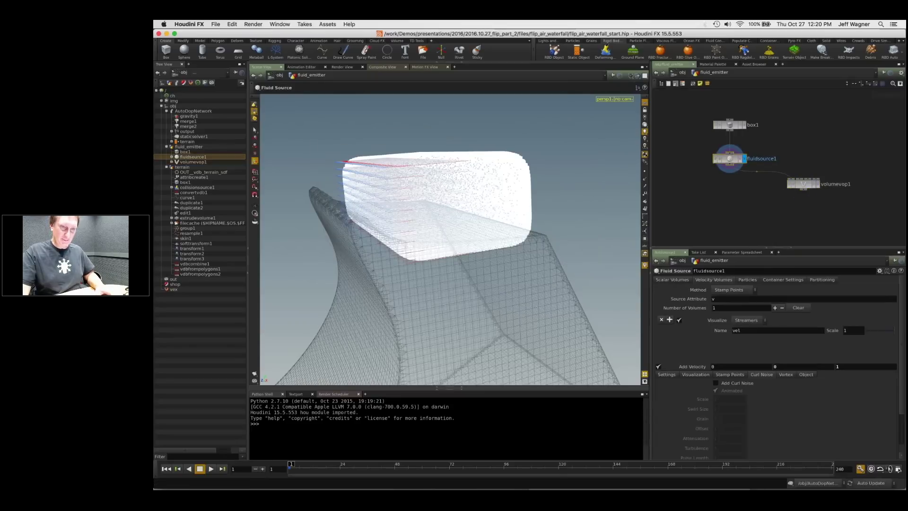
{"action": "left_click", "coordinate": [715, 383]}
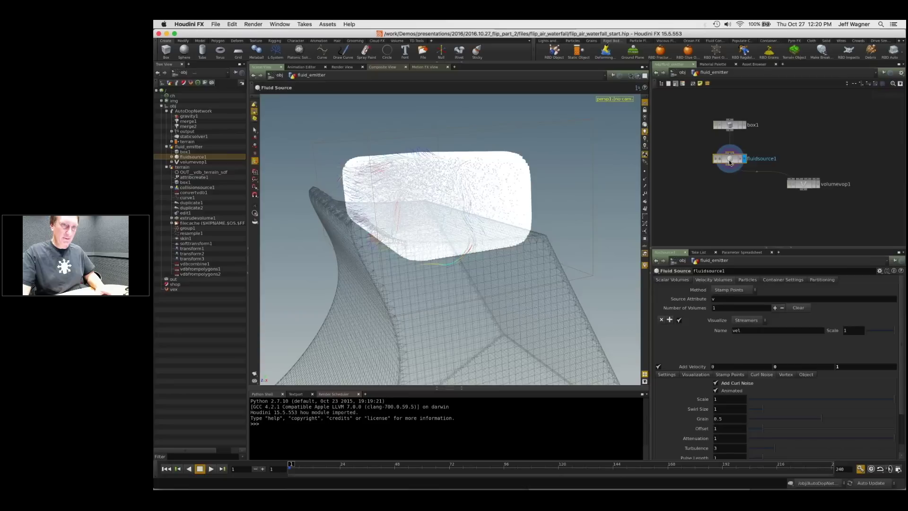
{"action": "left_click_drag", "start_coordinate": [730, 162], "coordinate": [730, 159]}
Step: Move volumevop1 closer beneath fluidsource1 and set the display flag on volumevop1
{"action": "left_click_drag", "start_coordinate": [808, 190], "coordinate": [791, 183]}
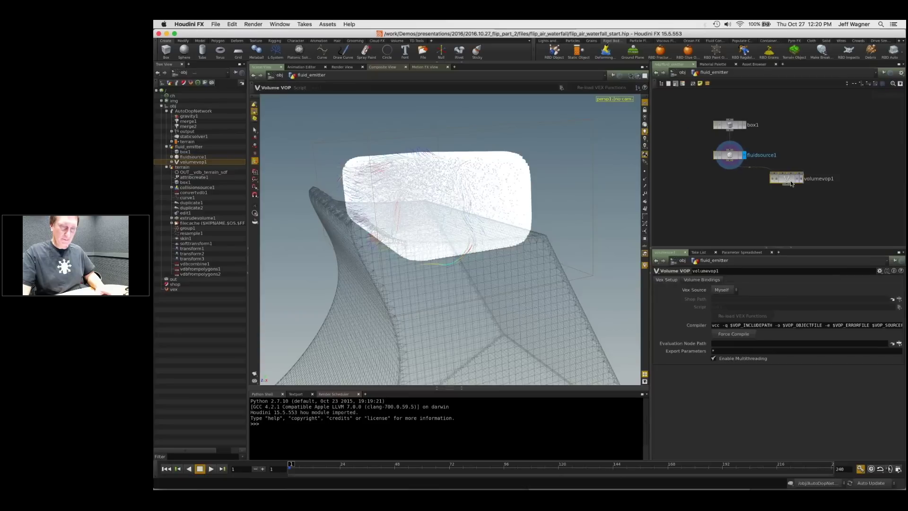
{"action": "scroll", "coordinate": [792, 184], "scroll_direction": "up", "scroll_amount": 3}
{"action": "middle_click_drag", "start_coordinate": [780, 188], "coordinate": [782, 187]}
{"action": "left_click_drag", "start_coordinate": [765, 178], "coordinate": [741, 184]}
{"action": "left_click", "coordinate": [778, 182]}
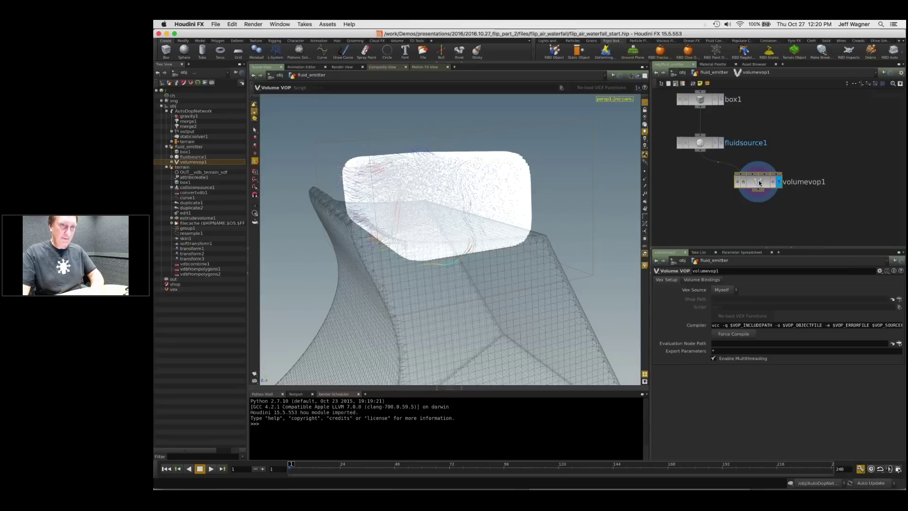
Step: Open the volumevop1 network and rearrange curlnoise1, add1 and bind2, with add1 between the noise and bind nodes
{"action": "double_click", "coordinate": [760, 183]}
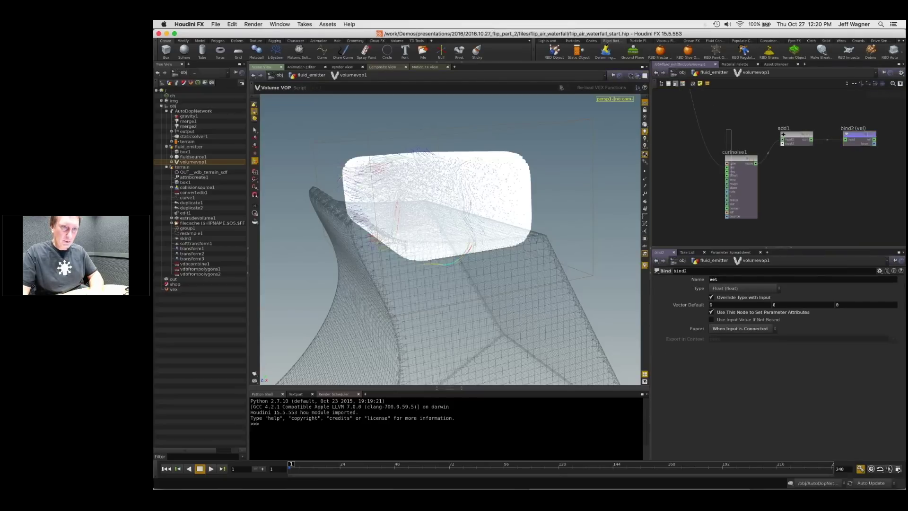
{"action": "left_click", "coordinate": [730, 175]}
{"action": "left_click_drag", "start_coordinate": [742, 157], "coordinate": [746, 93]}
{"action": "scroll", "coordinate": [788, 118], "scroll_direction": "down", "scroll_amount": 1}
{"action": "middle_click_drag", "start_coordinate": [837, 120], "coordinate": [816, 186]}
{"action": "scroll", "coordinate": [817, 186], "scroll_direction": "up", "scroll_amount": 1}
{"action": "left_click_drag", "start_coordinate": [831, 201], "coordinate": [819, 144]}
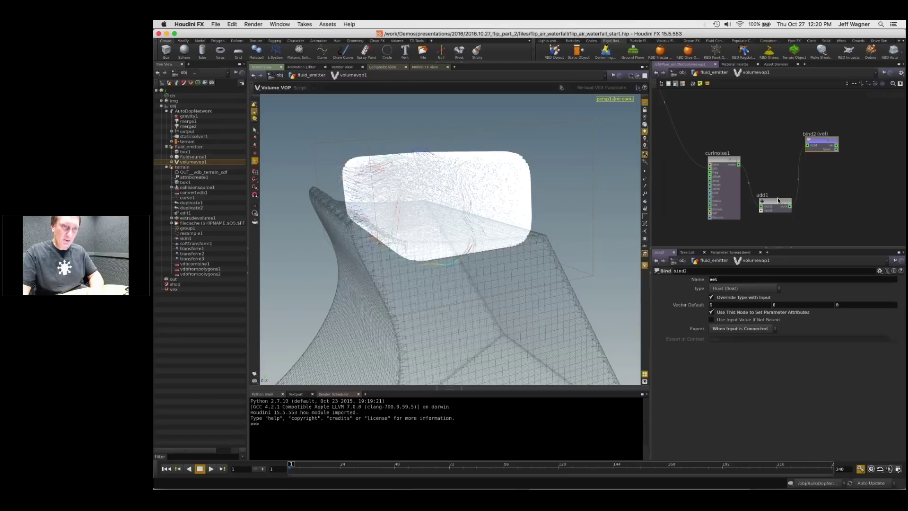
{"action": "left_click_drag", "start_coordinate": [778, 200], "coordinate": [779, 158]}
Step: Set bind2's Export option to Always and its Type to Direction (vector)
{"action": "left_click", "coordinate": [757, 328]}
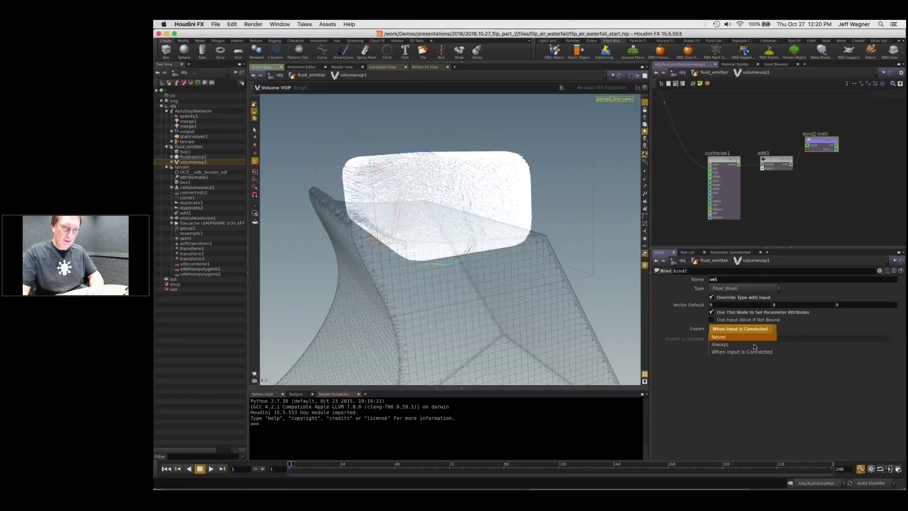
{"action": "left_click", "coordinate": [719, 337]}
{"action": "key", "text": "h"}
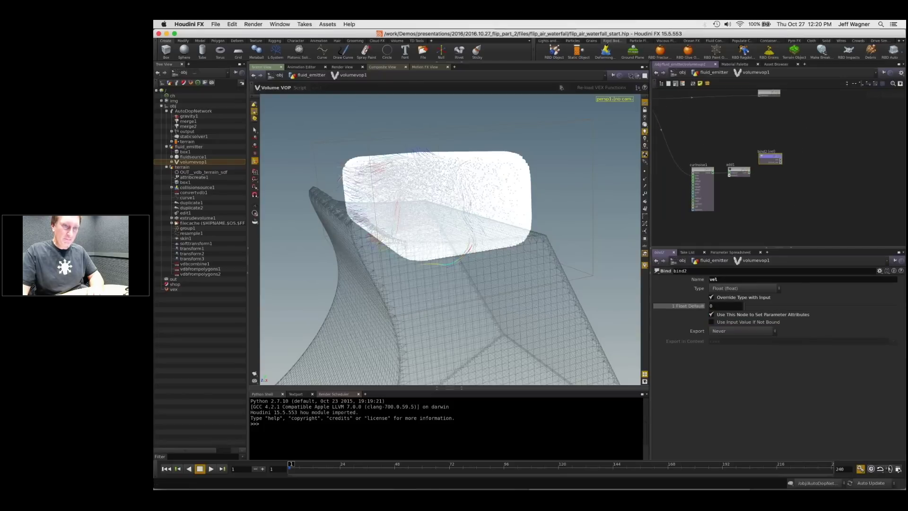
{"action": "left_click", "coordinate": [745, 329]}
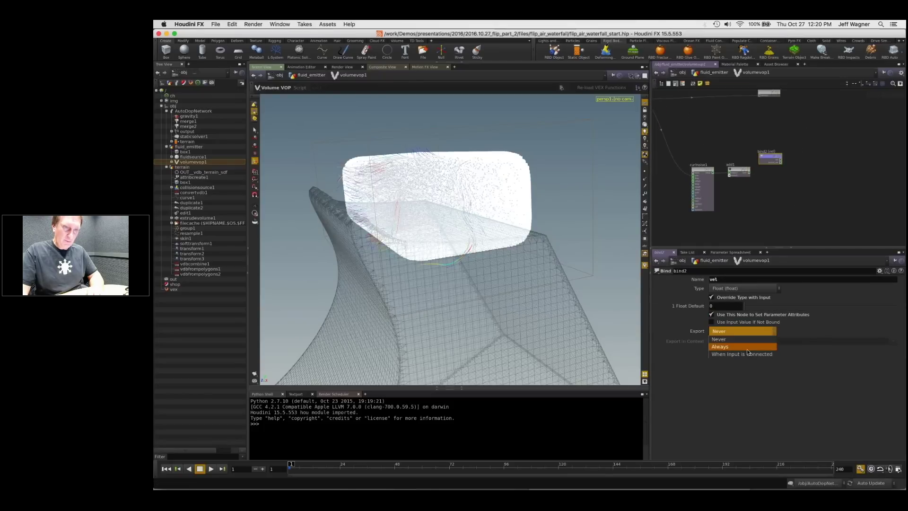
{"action": "left_click", "coordinate": [747, 347]}
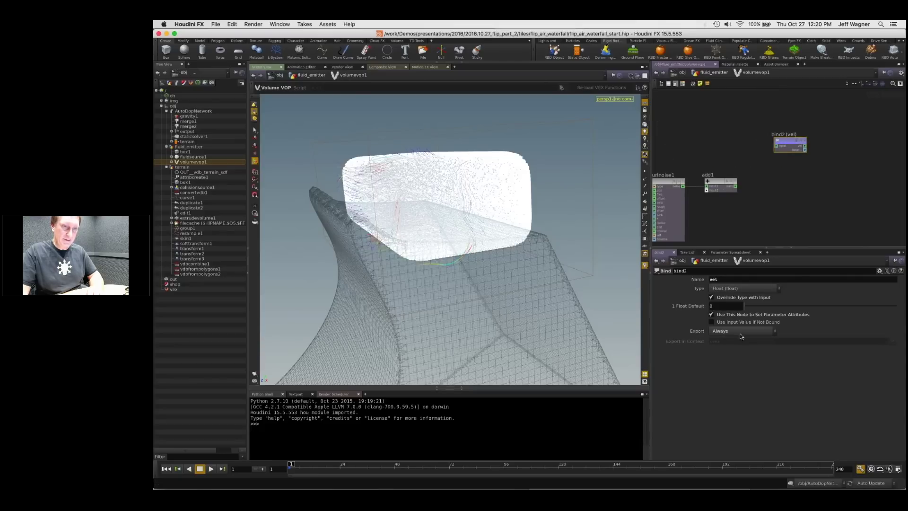
{"action": "left_click", "coordinate": [741, 290]}
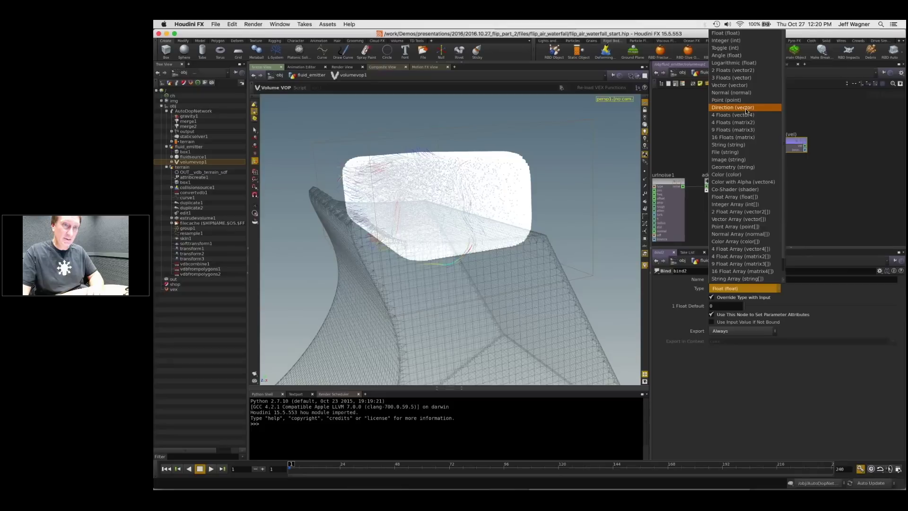
{"action": "left_click", "coordinate": [745, 108]}
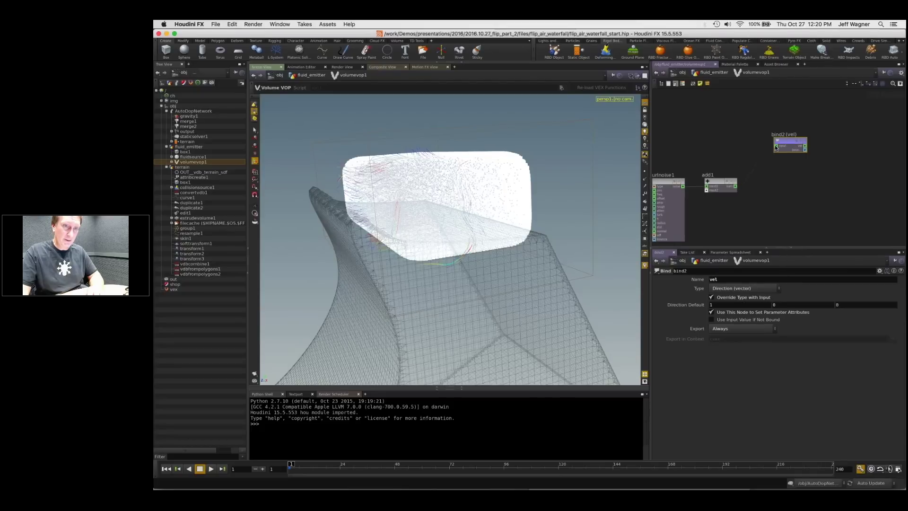
Step: Return to the fluid_emitter level and turn off Add Curl Noise on fluidsource1
{"action": "key", "text": "u"}
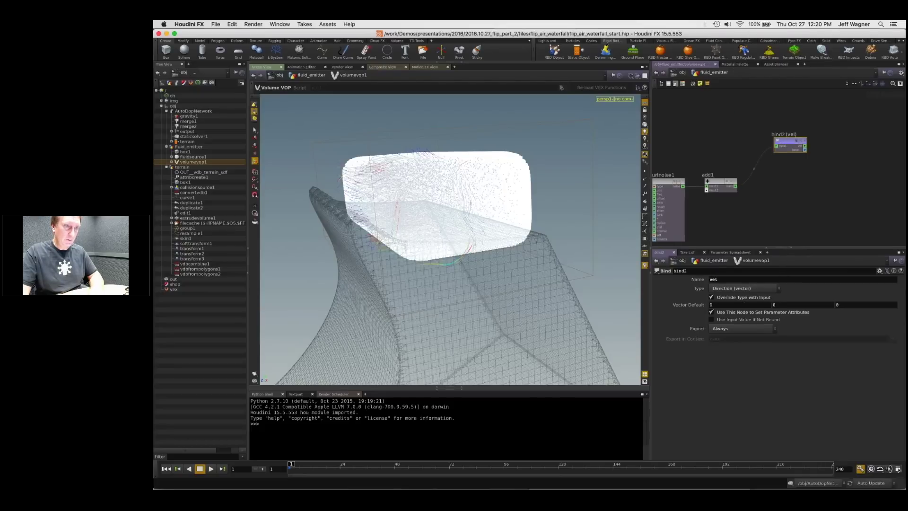
{"action": "left_click", "coordinate": [706, 141]}
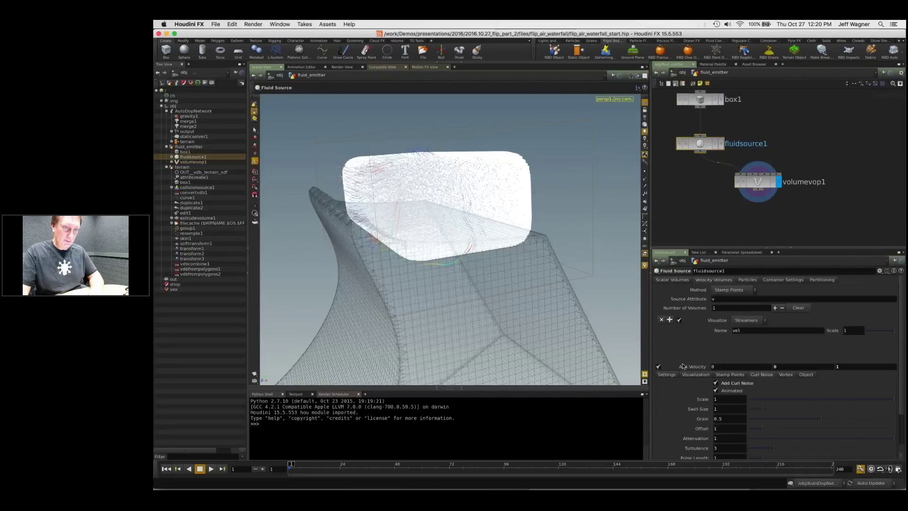
{"action": "left_click", "coordinate": [721, 383]}
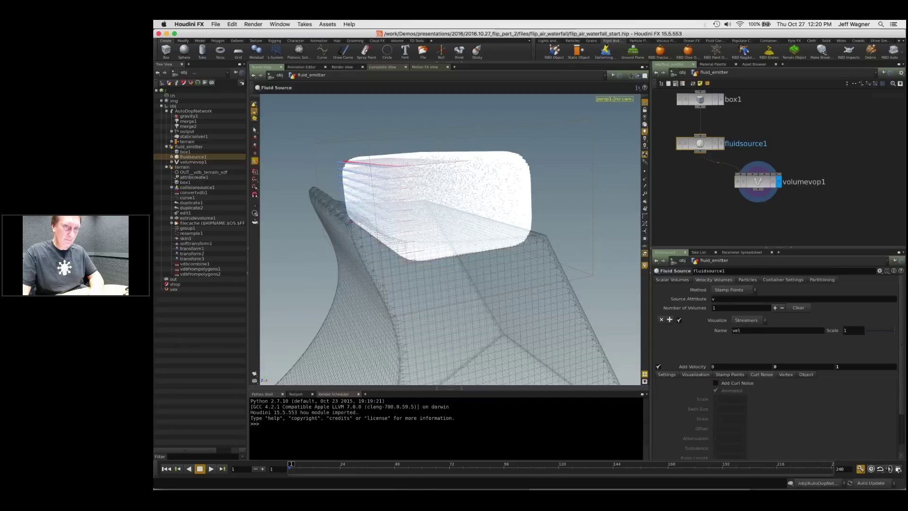
Step: Inside volumevop1, disconnect bind2's input and set its Direction Default to 0, 1, 0
{"action": "double_click", "coordinate": [756, 180]}
{"action": "middle_click_drag", "start_coordinate": [790, 142], "coordinate": [783, 152]}
{"action": "left_click_drag", "start_coordinate": [792, 158], "coordinate": [763, 155]}
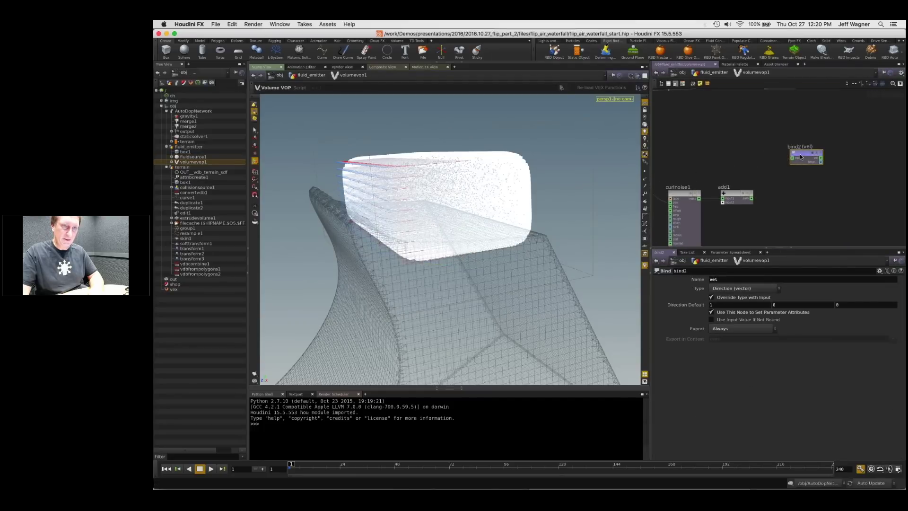
{"action": "left_click", "coordinate": [774, 305]}
{"action": "type", "text": "1"}
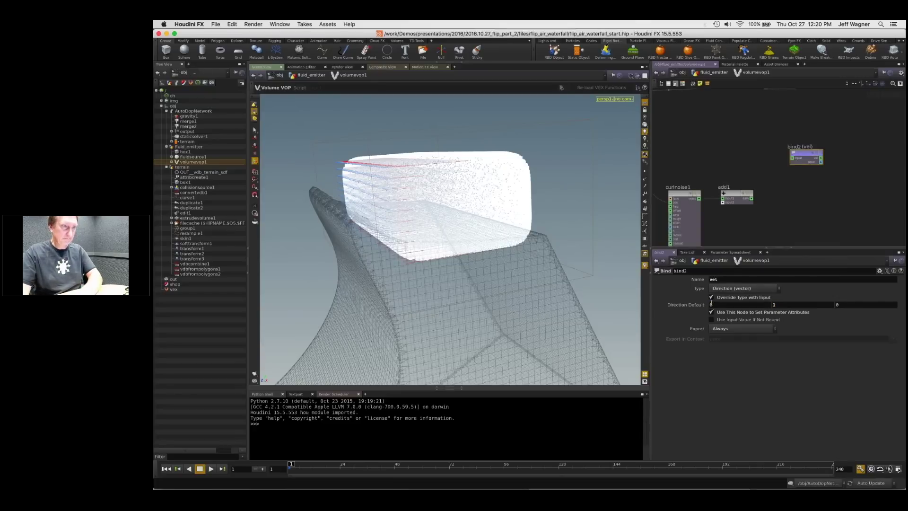
Step: Shift bind2 closer to add1 and go back up to the fluid_emitter level
{"action": "middle_click_drag", "start_coordinate": [757, 160], "coordinate": [779, 177]}
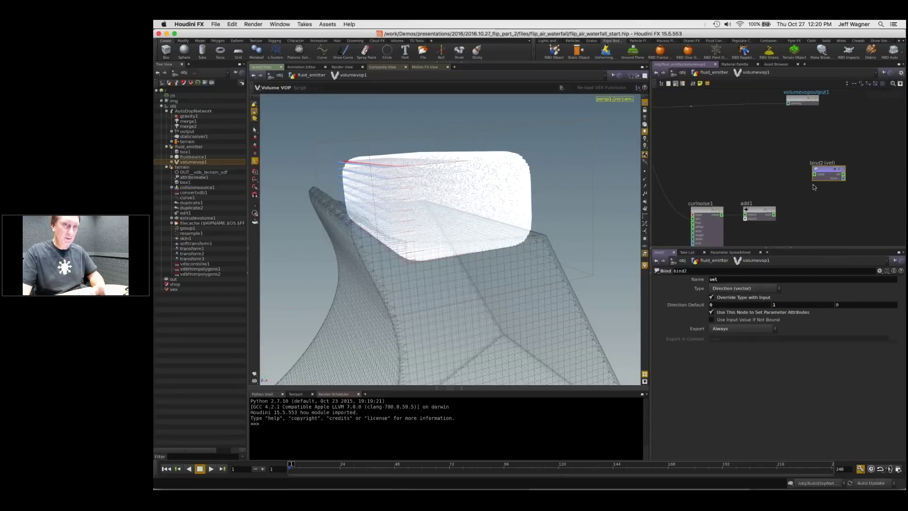
{"action": "left_click_drag", "start_coordinate": [826, 171], "coordinate": [813, 186]}
{"action": "scroll", "coordinate": [779, 178], "scroll_direction": "down", "scroll_amount": 2}
{"action": "middle_click_drag", "start_coordinate": [777, 178], "coordinate": [782, 169]}
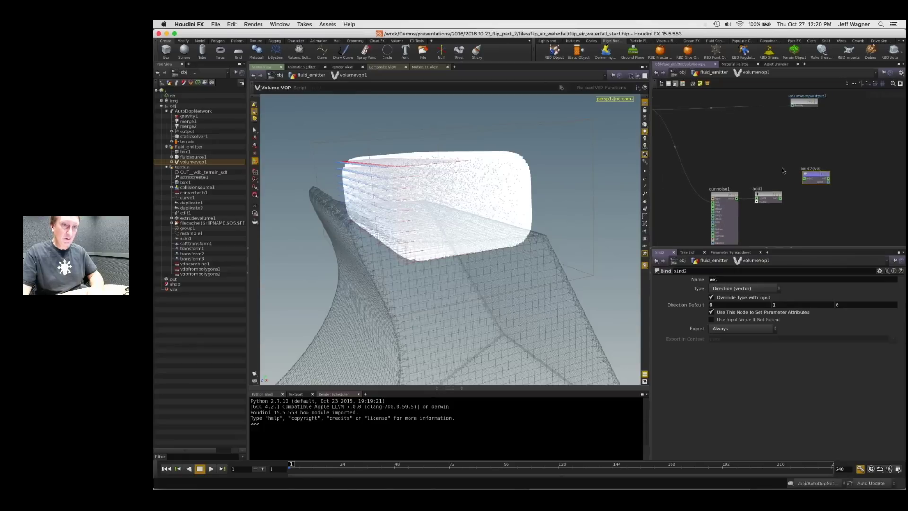
{"action": "key", "text": "u"}
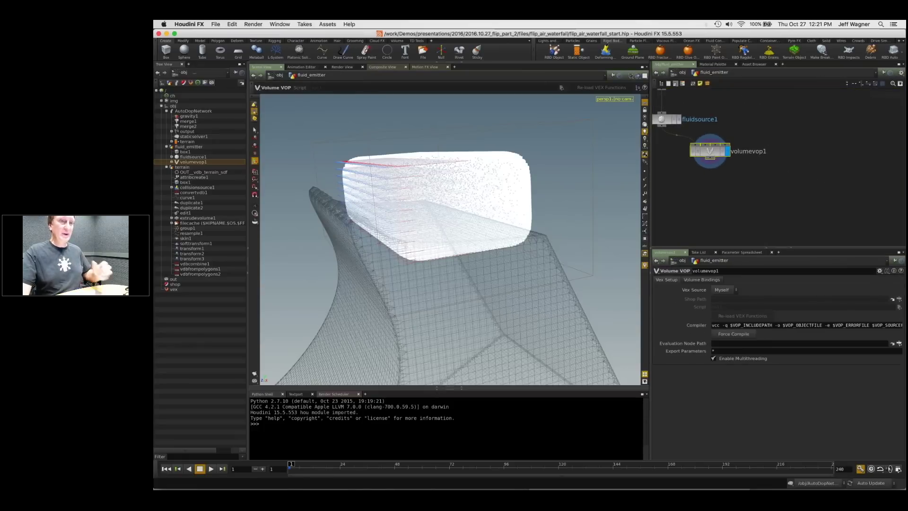
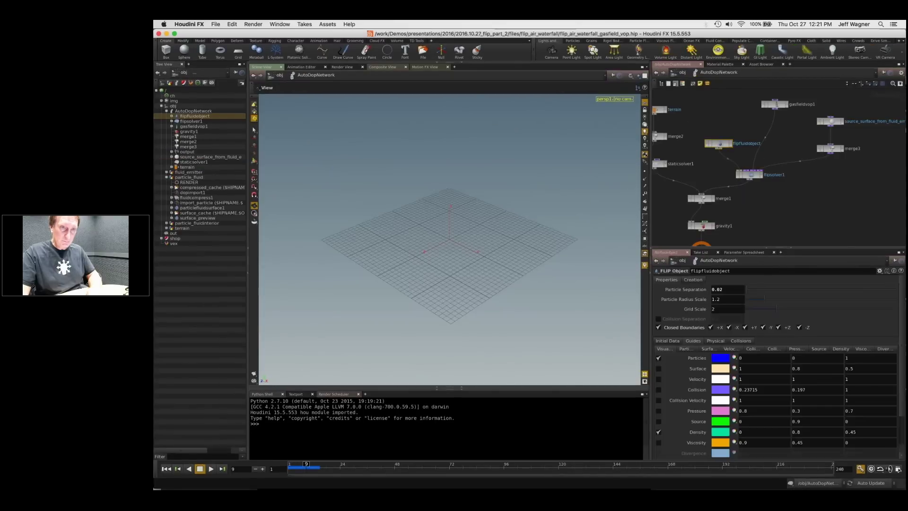
Step: In the flip_air_waterfall_gasfield_vop.hip scene, inspect the contents of fluid_emitter and select the terrain object at the obj level
{"action": "key", "text": "u"}
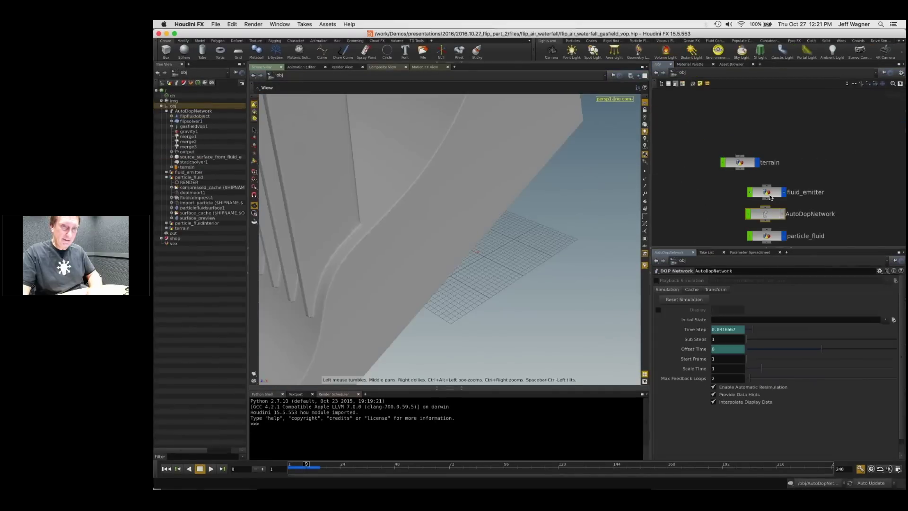
{"action": "left_click", "coordinate": [766, 236]}
{"action": "double_click", "coordinate": [766, 191]}
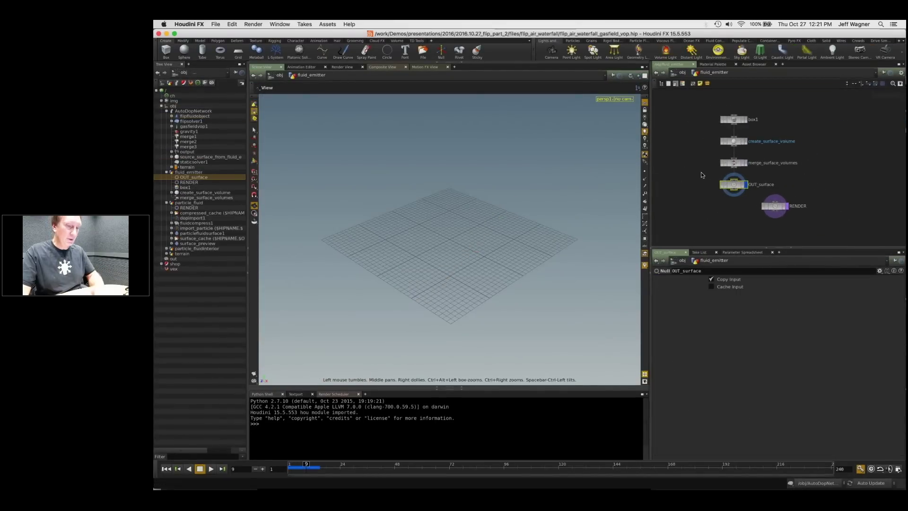
{"action": "key", "text": "u"}
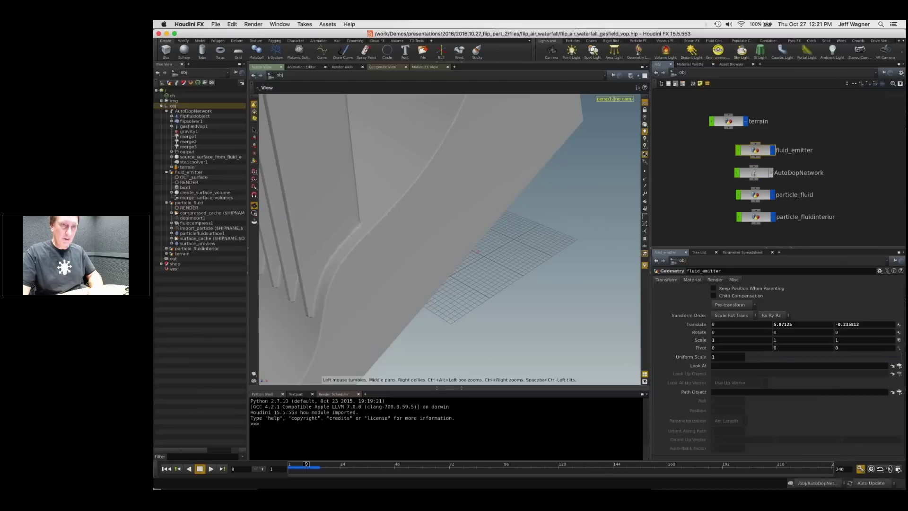
{"action": "left_click", "coordinate": [728, 122]}
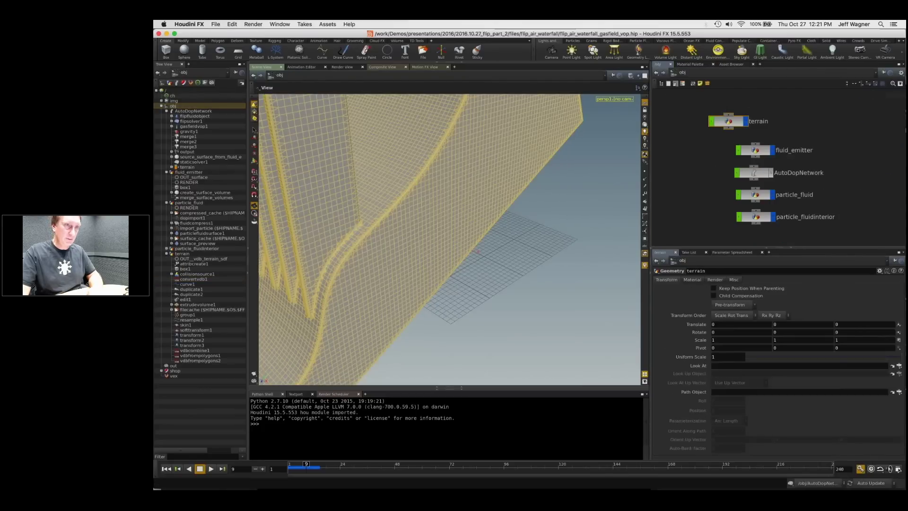
Step: Switch back to the Houdini window with flip_air_waterfall_start.hip and reposition it at the top of the desktop
{"action": "left_click_drag", "start_coordinate": [530, 34], "coordinate": [535, 57]}
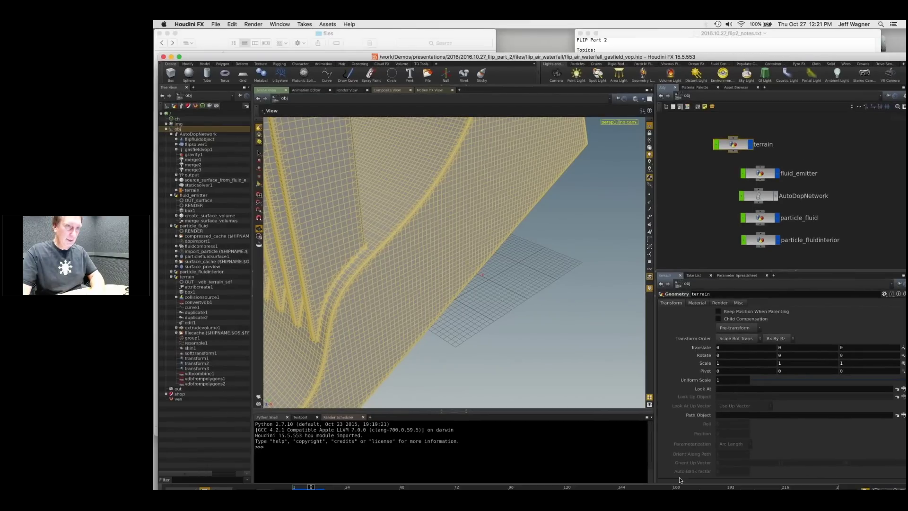
{"action": "key", "text": "ctrl+Up"}
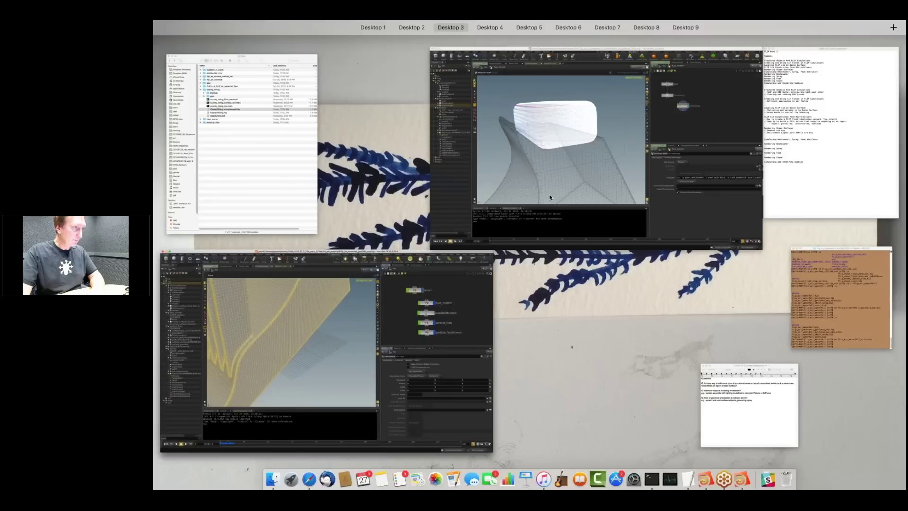
{"action": "left_click", "coordinate": [550, 197]}
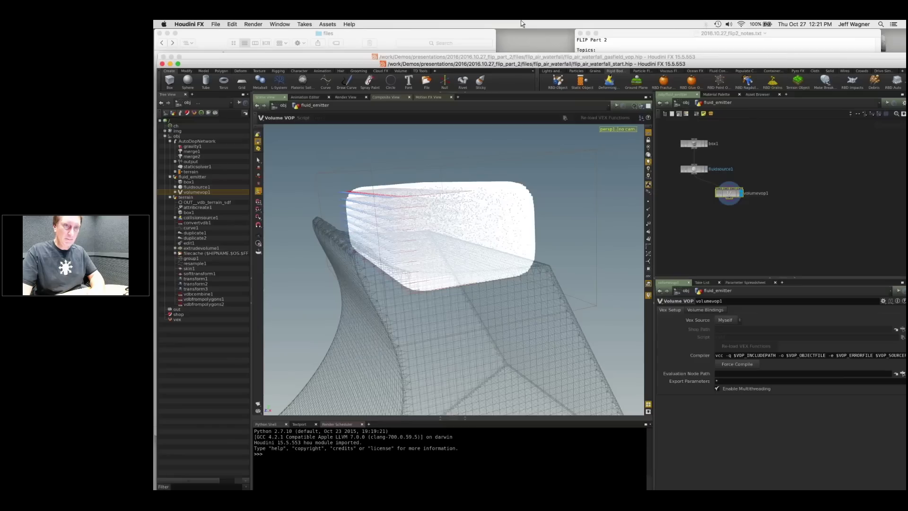
{"action": "left_click_drag", "start_coordinate": [524, 64], "coordinate": [520, 21]}
Step: Open volumevop1, connect add1's sum output to bind2's input, and select curlnoise1
{"action": "double_click", "coordinate": [772, 186]}
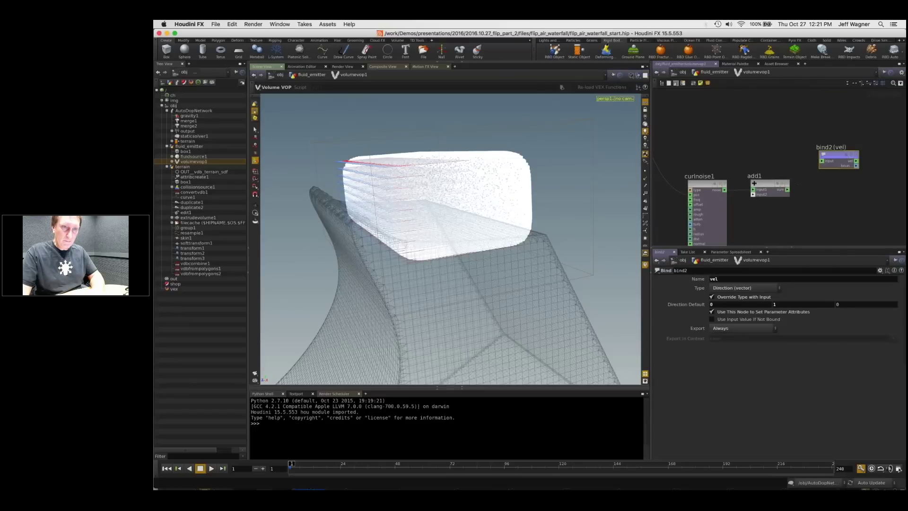
{"action": "left_click_drag", "start_coordinate": [788, 190], "coordinate": [821, 161]}
{"action": "left_click", "coordinate": [706, 194]}
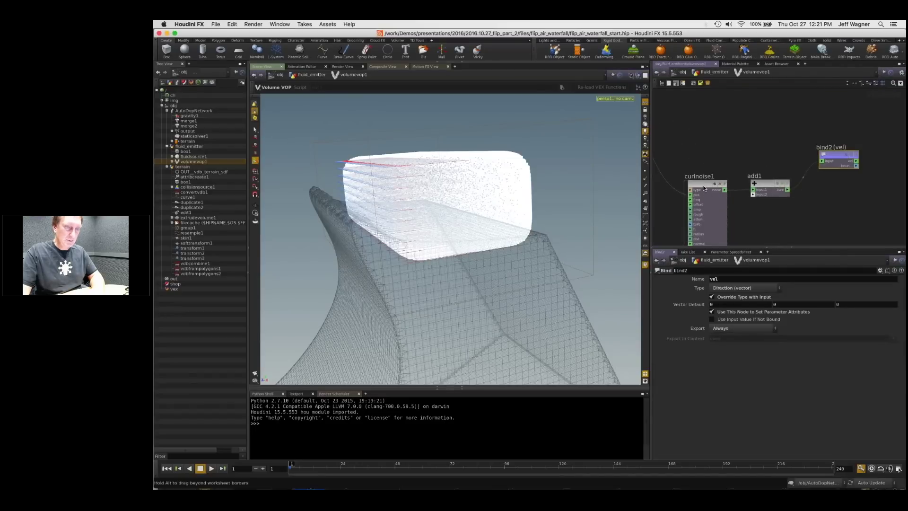
Step: Add an Anti-Aliased Noise node in the empty area ahead of curlnoise1
{"action": "key", "text": "Tab"}
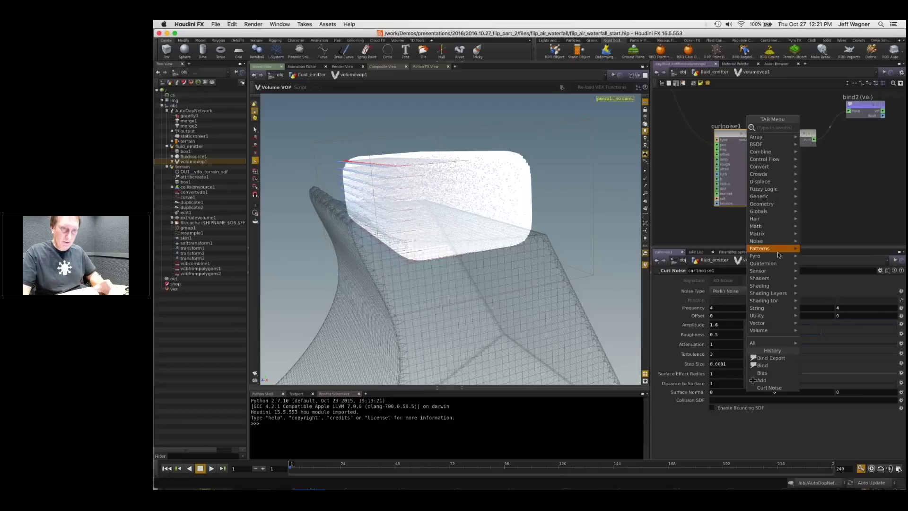
{"action": "mouse_move", "coordinate": [779, 243]}
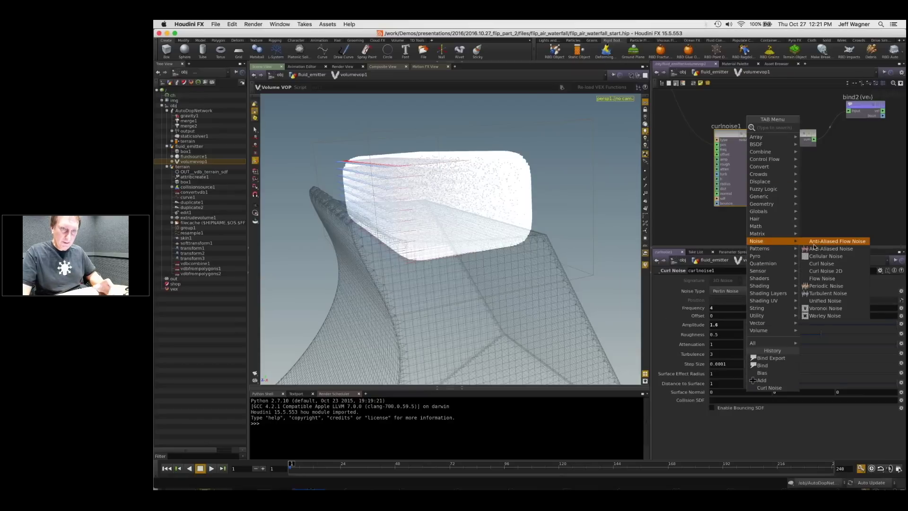
{"action": "left_click", "coordinate": [815, 249]}
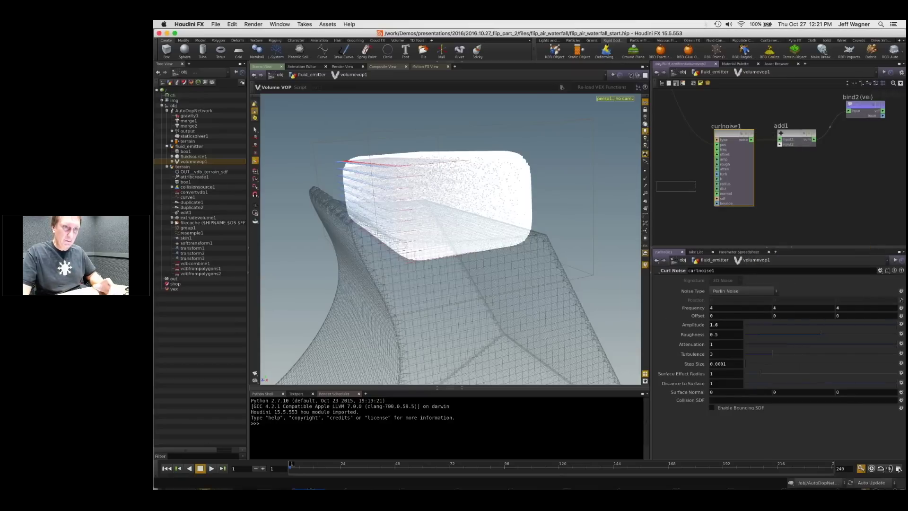
{"action": "left_click", "coordinate": [676, 186]}
Step: Connect the global position output to aanoise1's pos input and move aanoise1 between the globals node and curlnoise1
{"action": "scroll", "coordinate": [676, 186], "scroll_direction": "down", "scroll_amount": 2}
{"action": "middle_click_drag", "start_coordinate": [676, 186], "coordinate": [800, 198]}
{"action": "middle_click_drag", "start_coordinate": [785, 137], "coordinate": [765, 148]}
{"action": "left_click", "coordinate": [758, 130]}
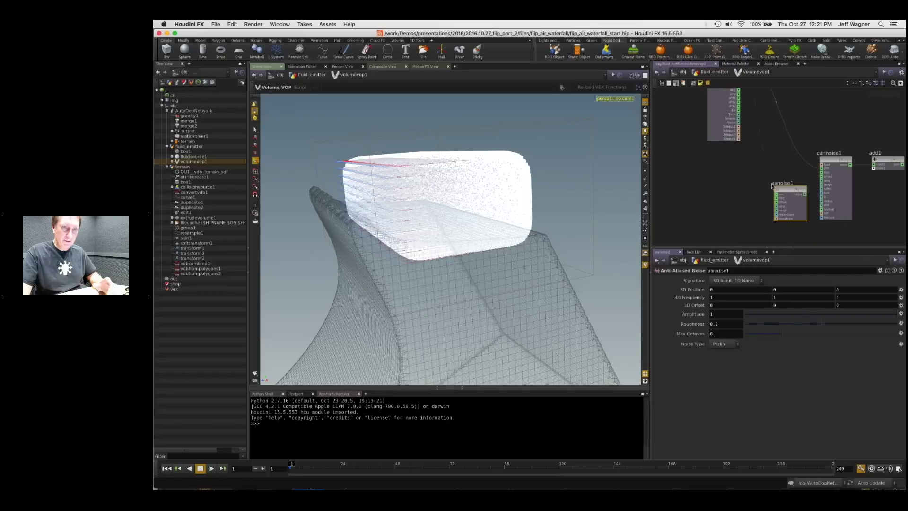
{"action": "scroll", "coordinate": [775, 185], "scroll_direction": "up", "scroll_amount": 2}
{"action": "left_click", "coordinate": [777, 196]}
{"action": "left_click_drag", "start_coordinate": [782, 195], "coordinate": [758, 160]}
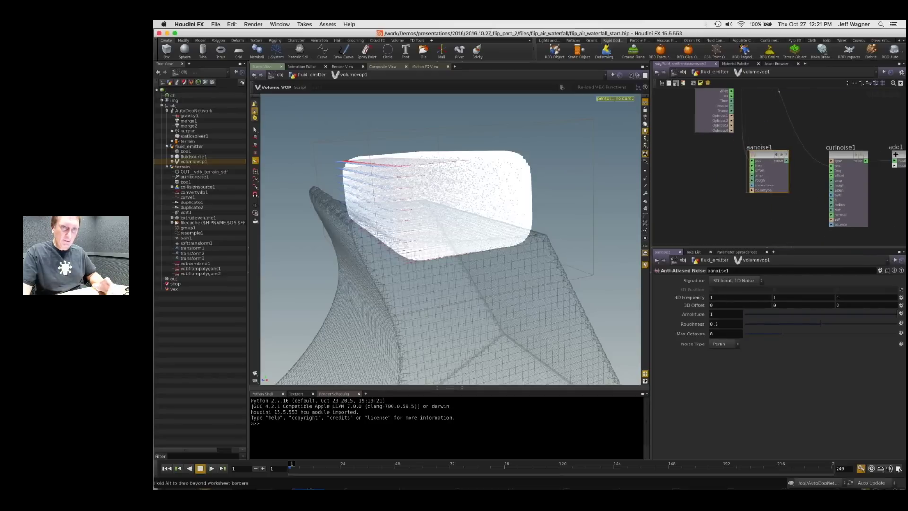
Step: Set aanoise1's signature to 3D Input, 3D Noise, connect its noise output to bind2's input, and return to the fluid_emitter network
{"action": "left_click", "coordinate": [734, 282]}
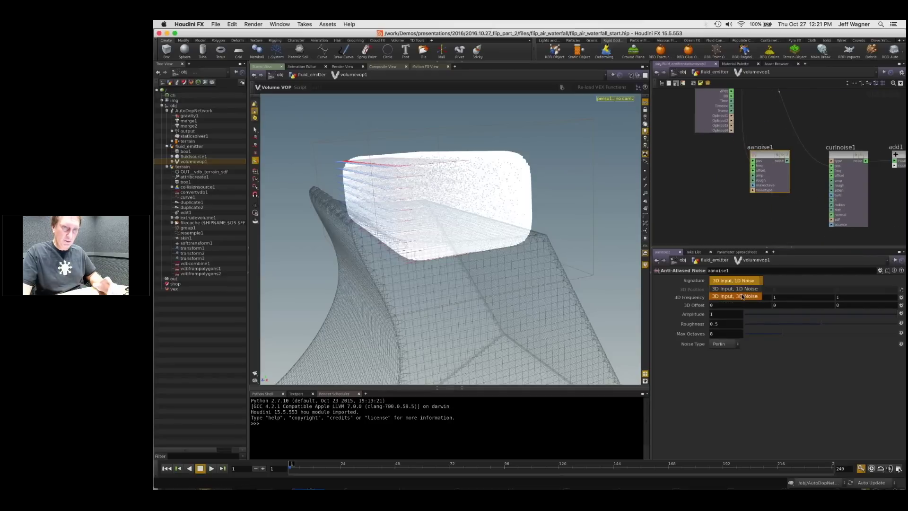
{"action": "left_click", "coordinate": [733, 296]}
{"action": "middle_click_drag", "start_coordinate": [808, 184], "coordinate": [688, 215]}
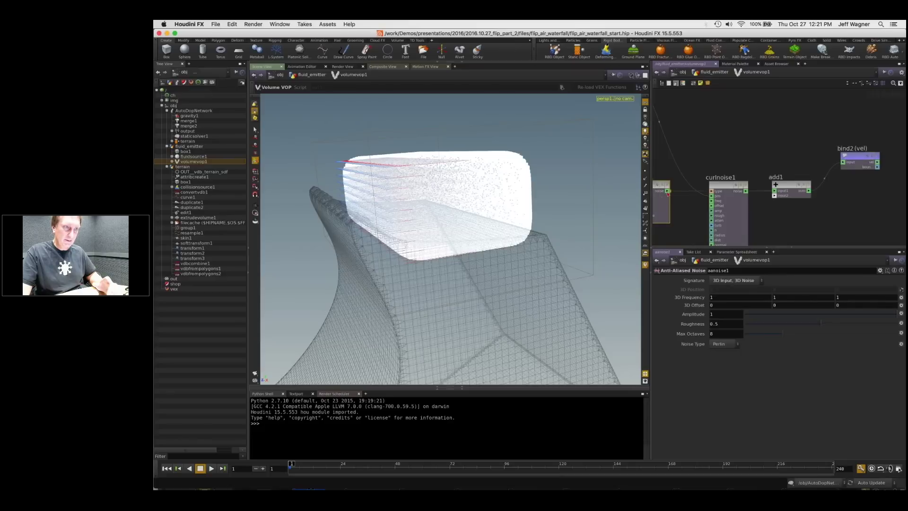
{"action": "left_click_drag", "start_coordinate": [667, 191], "coordinate": [843, 164]}
{"action": "key", "text": "u"}
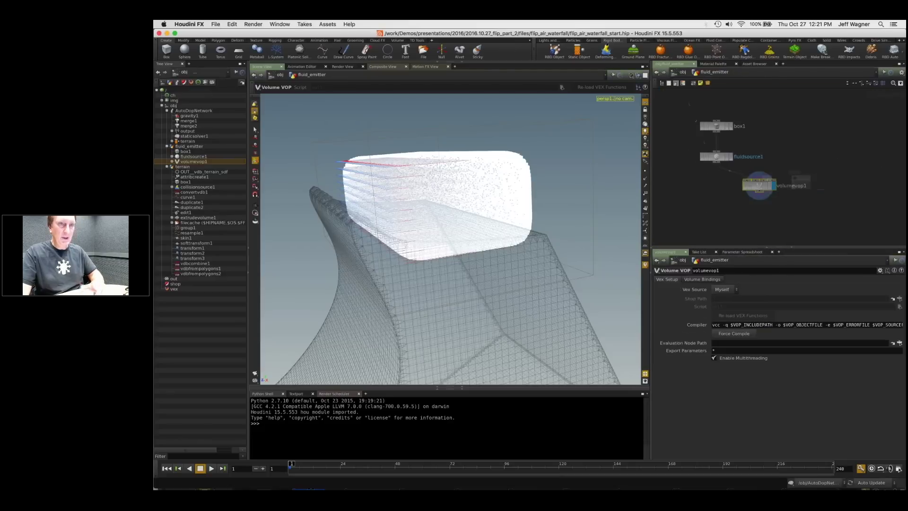
Step: Display fluidsource1 and enable Add Curl Noise for its velocity volume with a scale of 0.153
{"action": "left_click", "coordinate": [731, 157]}
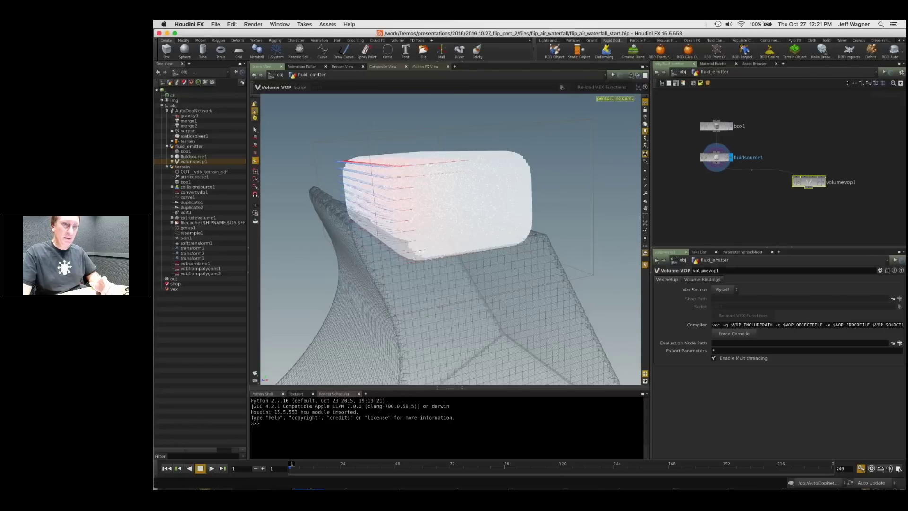
{"action": "left_click", "coordinate": [718, 159]}
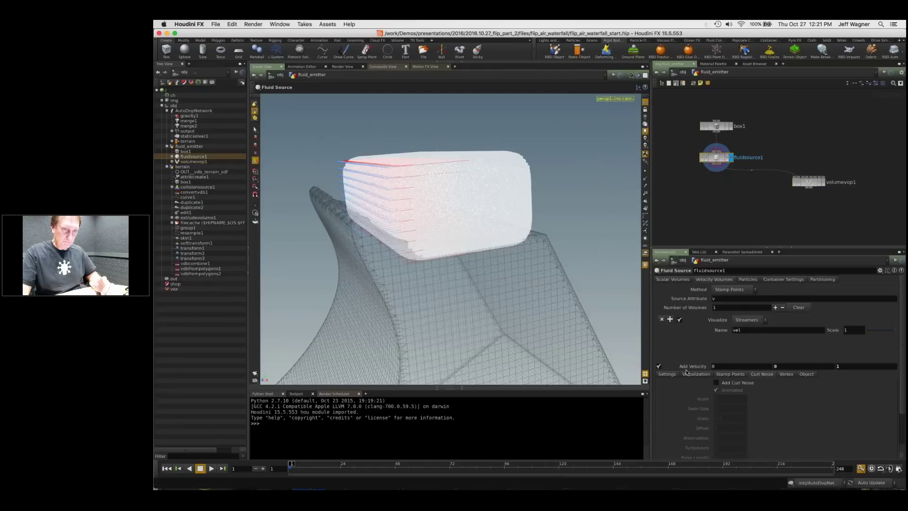
{"action": "left_click", "coordinate": [717, 382]}
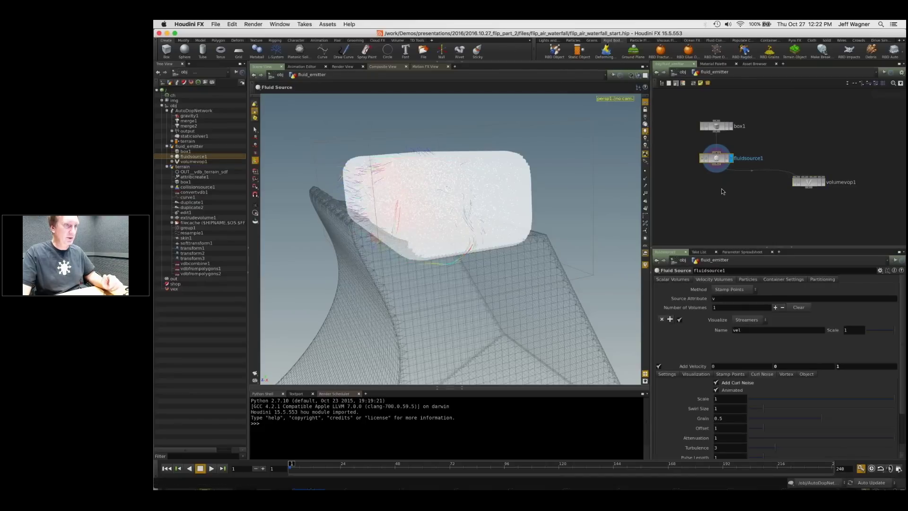
{"action": "left_click_drag", "start_coordinate": [816, 399], "coordinate": [771, 403]}
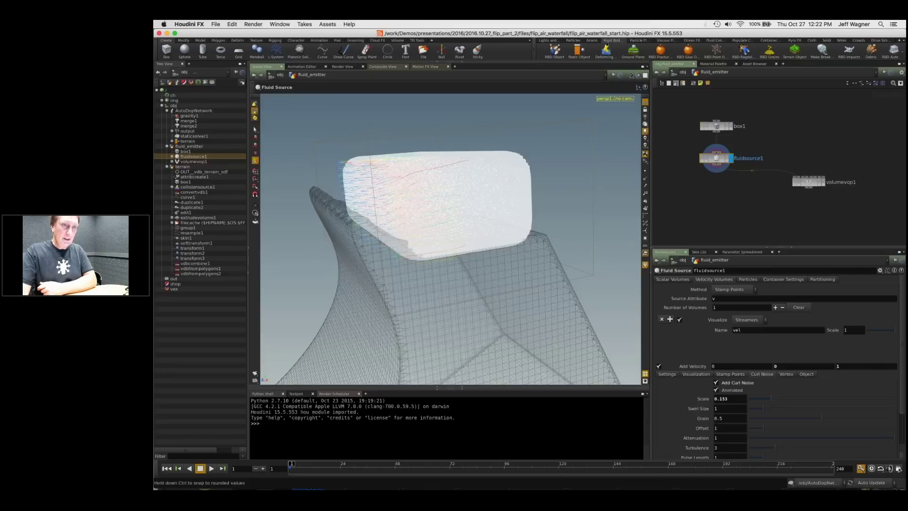
Step: Return to the object level and try Emit Particle Fluid on fluid_emitter without choosing an existing fluid object
{"action": "middle_click_drag", "start_coordinate": [727, 202], "coordinate": [770, 198]}
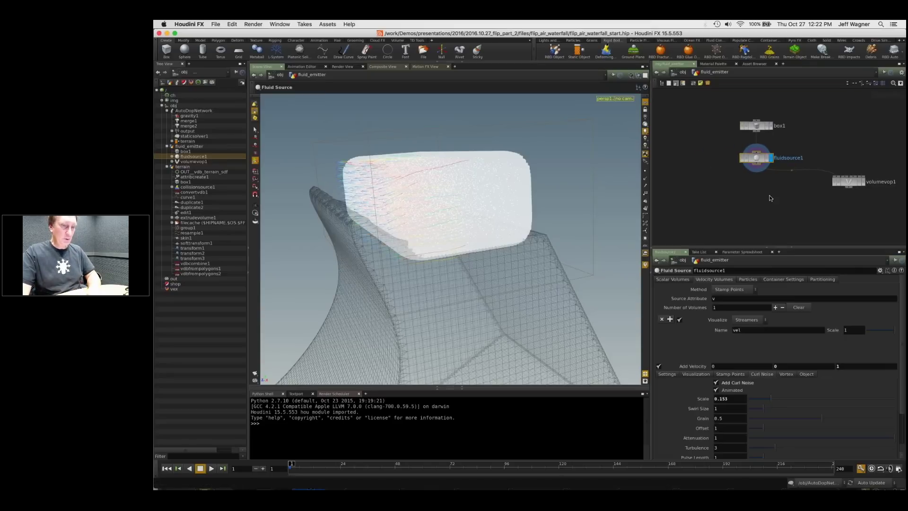
{"action": "key", "text": "u"}
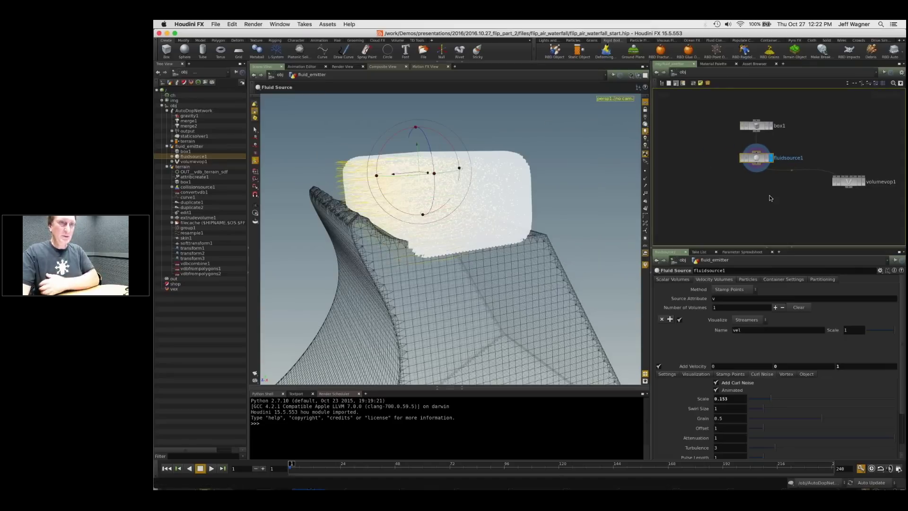
{"action": "left_click", "coordinate": [644, 41]}
{"action": "left_click_drag", "start_coordinate": [513, 45], "coordinate": [440, 45]}
{"action": "key", "text": "Escape"}
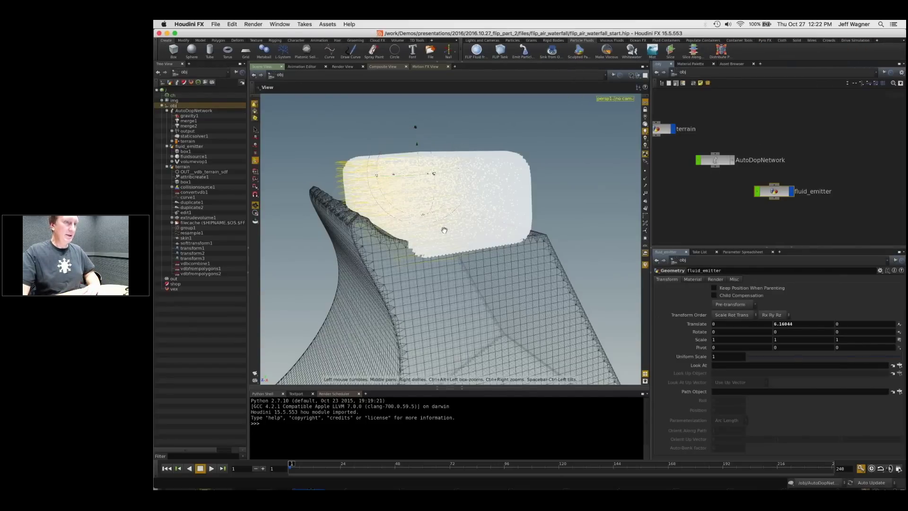
{"action": "left_click_drag", "start_coordinate": [444, 230], "coordinate": [455, 313]}
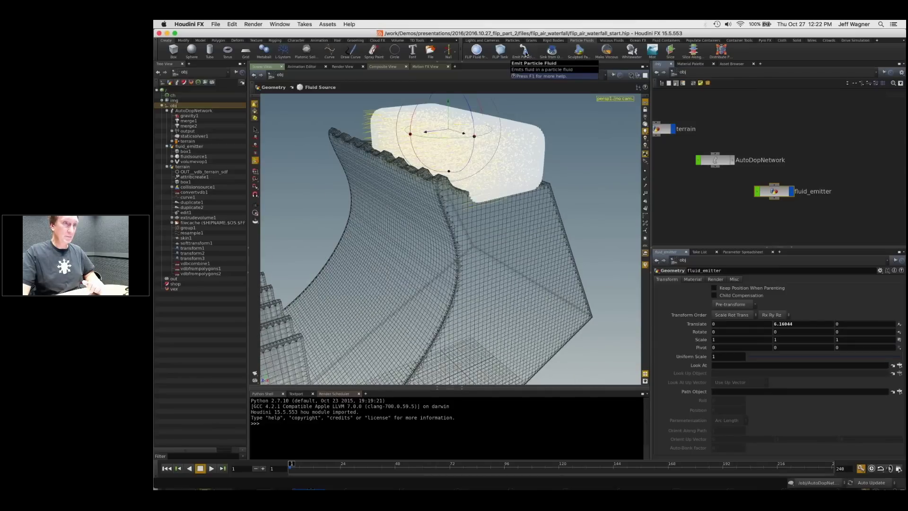
{"action": "left_click", "coordinate": [524, 52]}
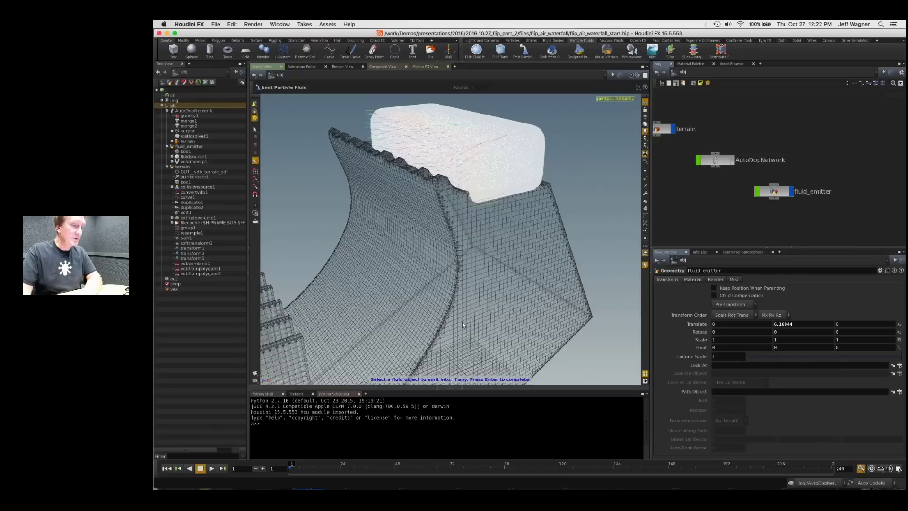
{"action": "key", "text": "Return"}
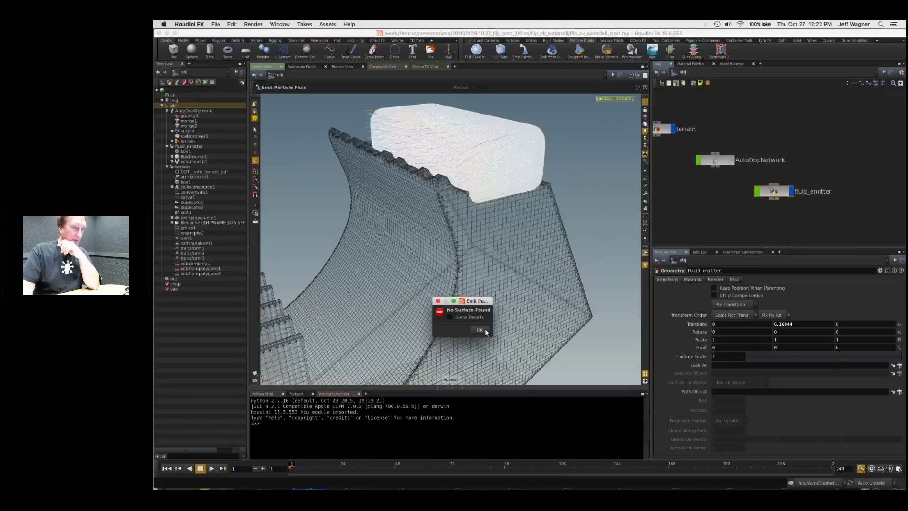
{"action": "left_click", "coordinate": [484, 328]}
Step: Examine the simulation nodes inside AutoDopNetwork and place fluid_emitter directly below it in the object network
{"action": "mouse_move", "coordinate": [707, 186]}
{"action": "middle_mouse_down"}
{"action": "mouse_move", "coordinate": [756, 192]}
{"action": "mouse_move", "coordinate": [703, 204]}
{"action": "middle_mouse_up"}
{"action": "scroll", "coordinate": [759, 194], "scroll_direction": "down", "scroll_amount": 2}
{"action": "scroll", "coordinate": [759, 194], "scroll_direction": "up", "scroll_amount": 2}
{"action": "left_click", "coordinate": [713, 175]}
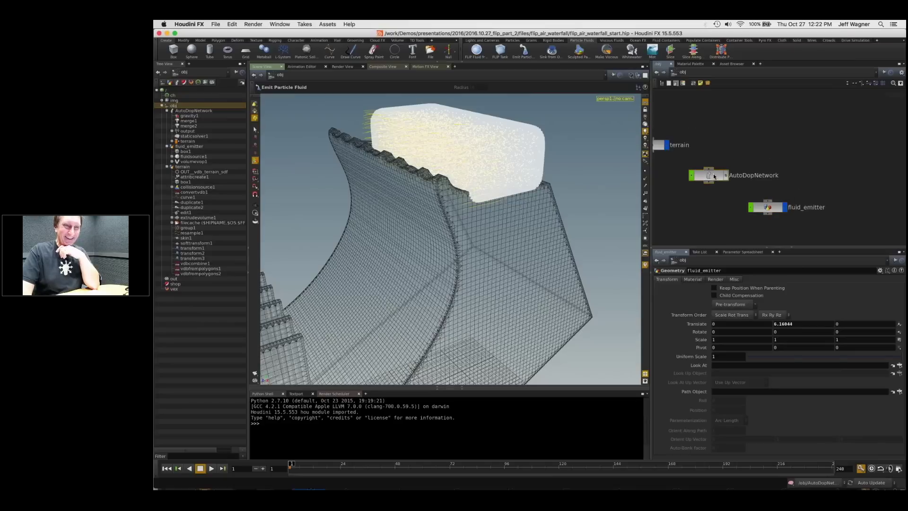
{"action": "double_click", "coordinate": [714, 177]}
{"action": "key", "text": "u"}
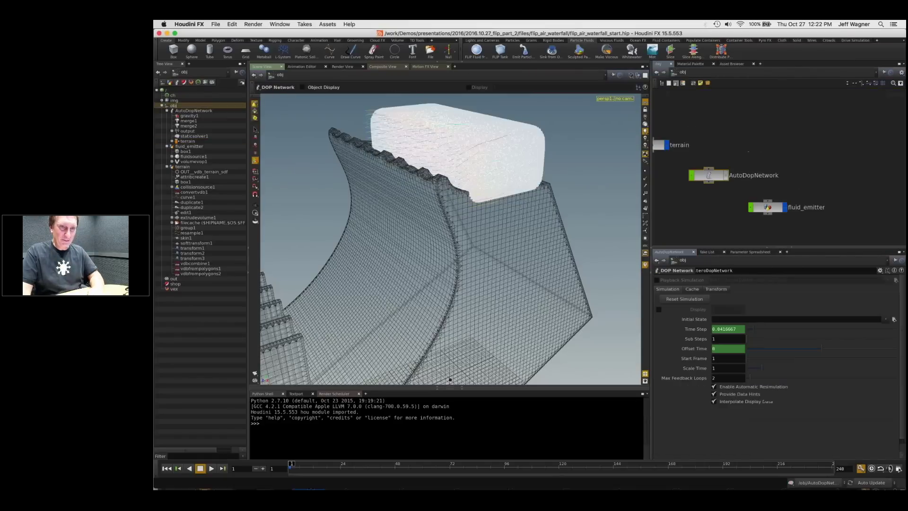
{"action": "left_click_drag", "start_coordinate": [767, 208], "coordinate": [704, 204]}
{"action": "middle_click_drag", "start_coordinate": [674, 211], "coordinate": [759, 209]}
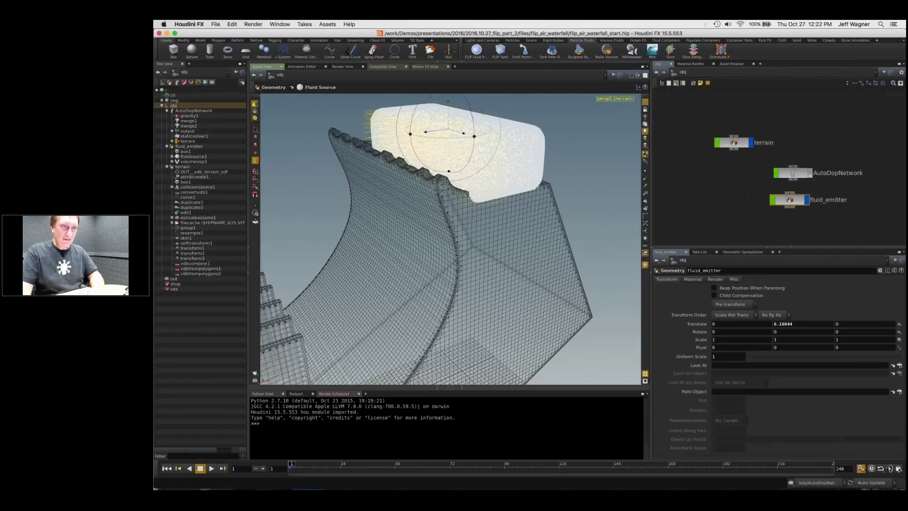
{"action": "double_click", "coordinate": [799, 175]}
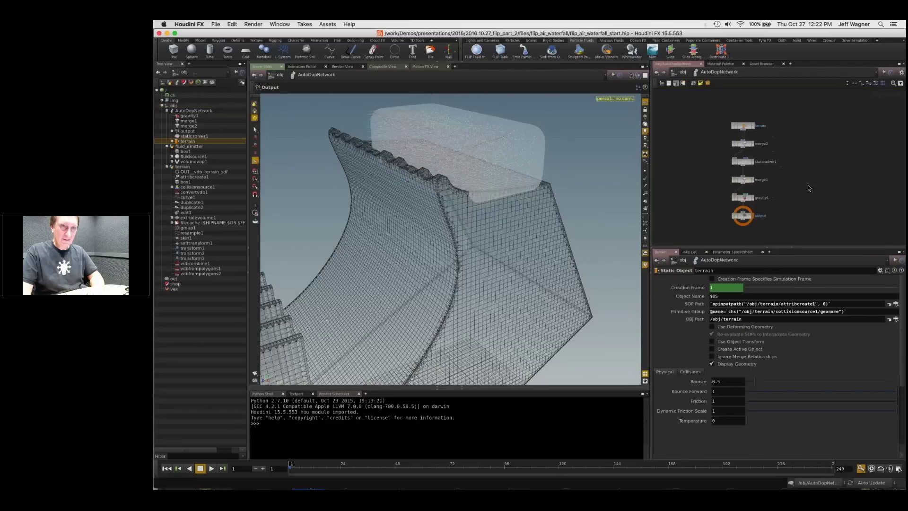
{"action": "key", "text": "u"}
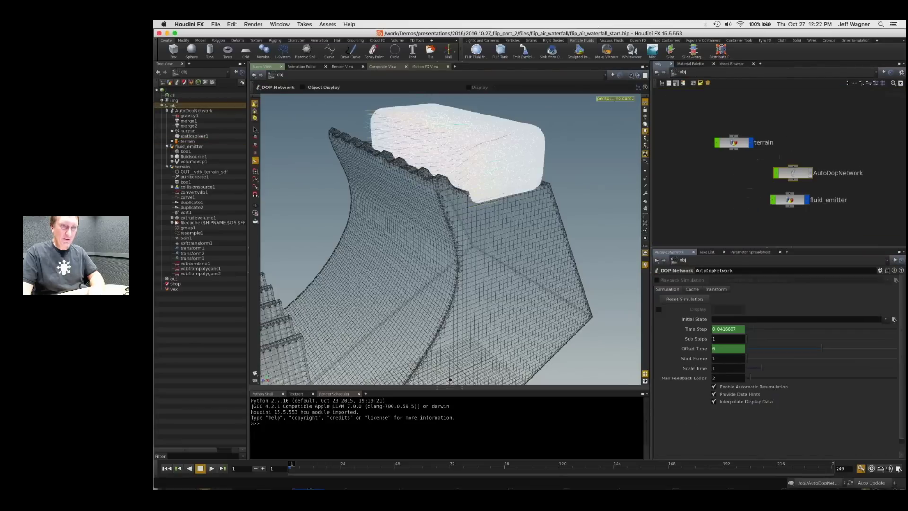
Step: Inspect the terrain network from vdbcombine1 down, checking convertvdb1, collisionsource1, filecache and attribcreate1 in turn
{"action": "double_click", "coordinate": [742, 142]}
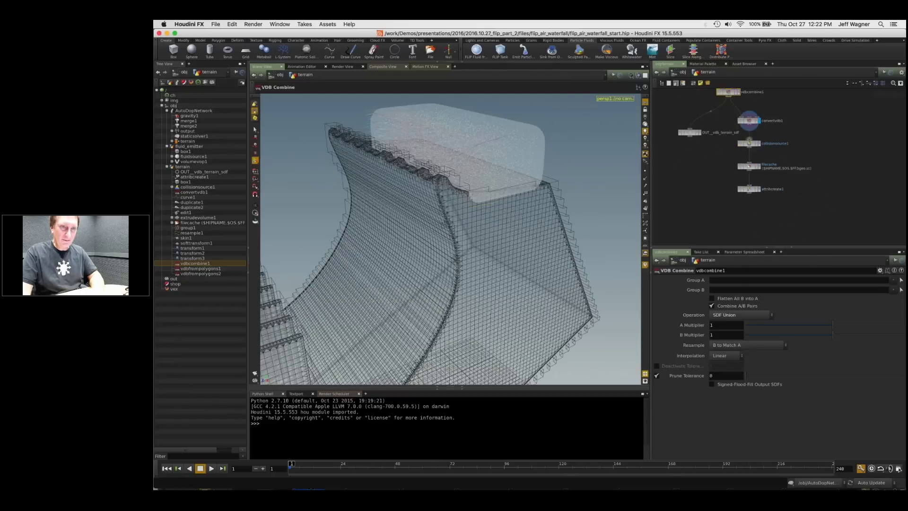
{"action": "middle_click_drag", "start_coordinate": [726, 132], "coordinate": [736, 166]}
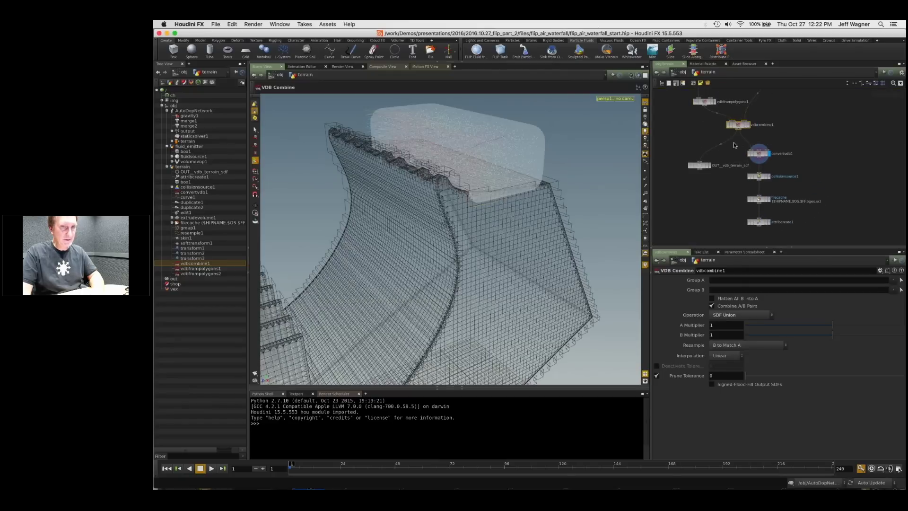
{"action": "scroll", "coordinate": [734, 144], "scroll_direction": "up", "scroll_amount": 2}
{"action": "middle_click_drag", "start_coordinate": [718, 124], "coordinate": [717, 177]}
{"action": "scroll", "coordinate": [717, 177], "scroll_direction": "down", "scroll_amount": 2}
{"action": "scroll", "coordinate": [714, 170], "scroll_direction": "up", "scroll_amount": 2}
{"action": "scroll", "coordinate": [712, 154], "scroll_direction": "up", "scroll_amount": 1}
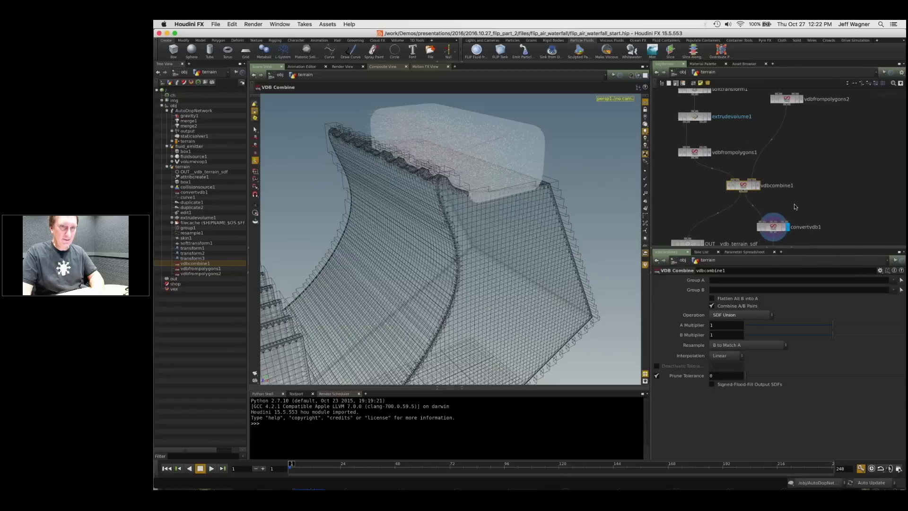
{"action": "middle_click_drag", "start_coordinate": [793, 204], "coordinate": [789, 141]}
{"action": "left_click", "coordinate": [770, 165]}
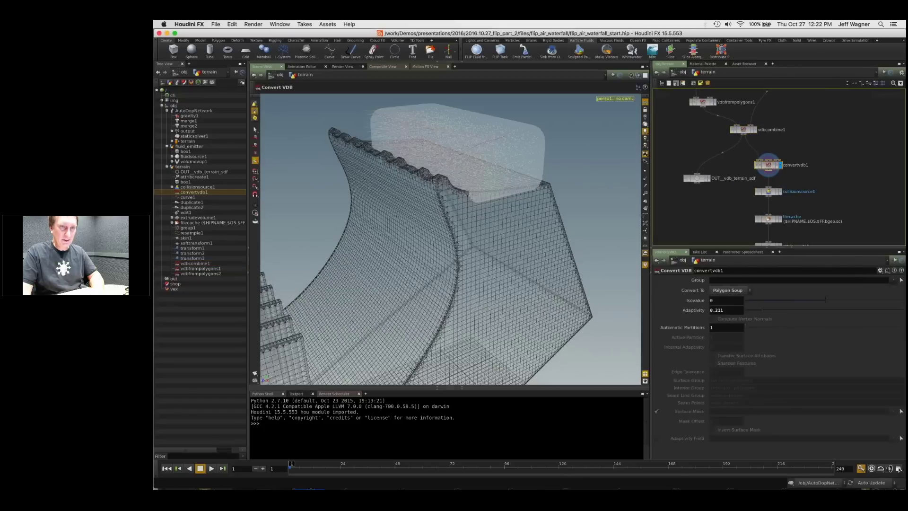
{"action": "middle_click_drag", "start_coordinate": [794, 182], "coordinate": [787, 144]}
{"action": "left_click", "coordinate": [772, 155]}
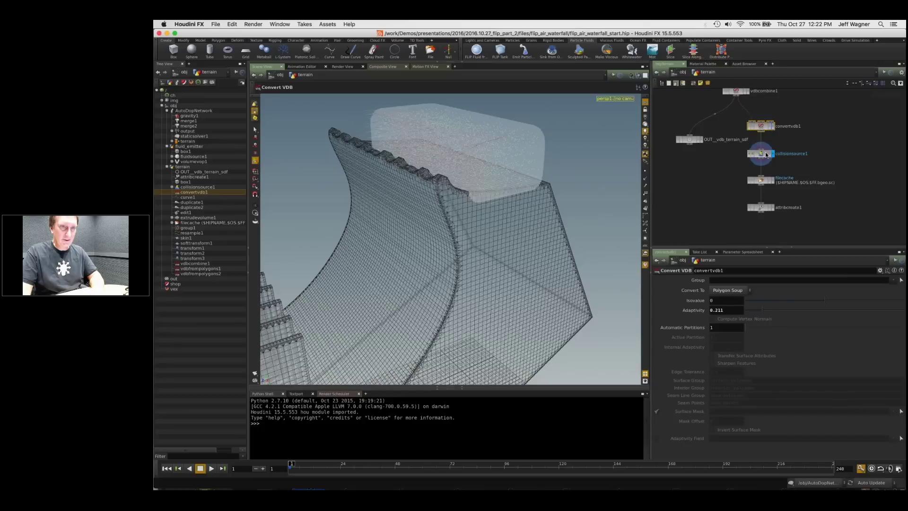
{"action": "left_click", "coordinate": [766, 155]}
{"action": "left_click", "coordinate": [772, 180]}
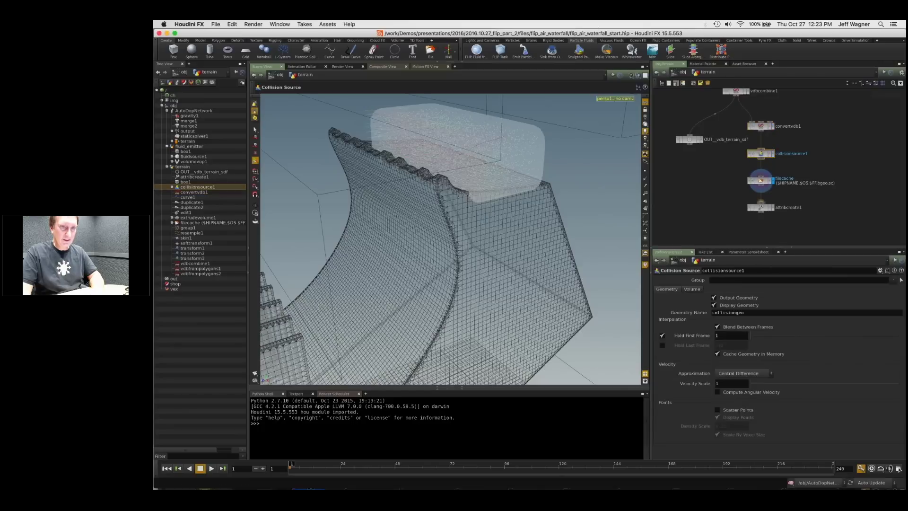
{"action": "left_click", "coordinate": [773, 208]}
Step: Delete the filecache and attribcreate1 nodes from the terrain network and return to the object level
{"action": "left_click", "coordinate": [771, 181]}
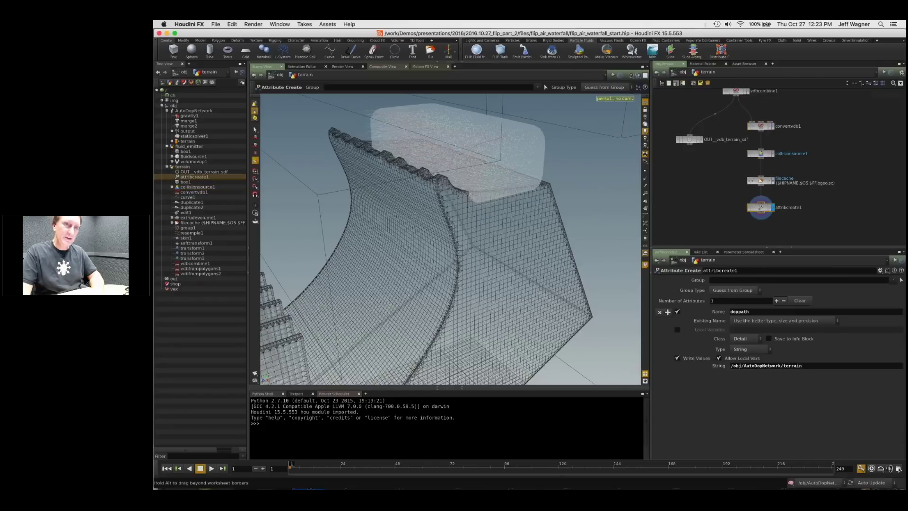
{"action": "left_click", "coordinate": [753, 207], "text": "shift"}
{"action": "key", "text": "Delete"}
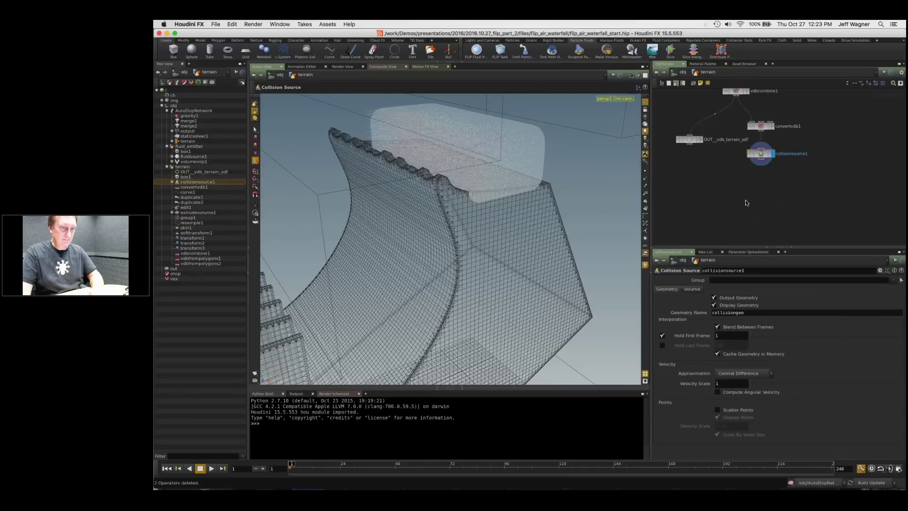
{"action": "key", "text": "u"}
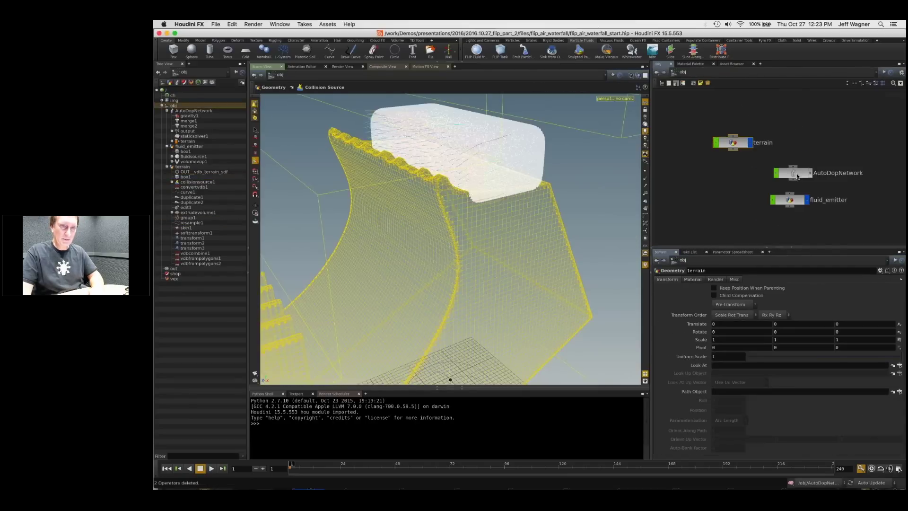
Step: Move fluid_emitter above AutoDopNetwork and try Emit Particle Fluid on it again without an existing fluid object
{"action": "left_click", "coordinate": [797, 134]}
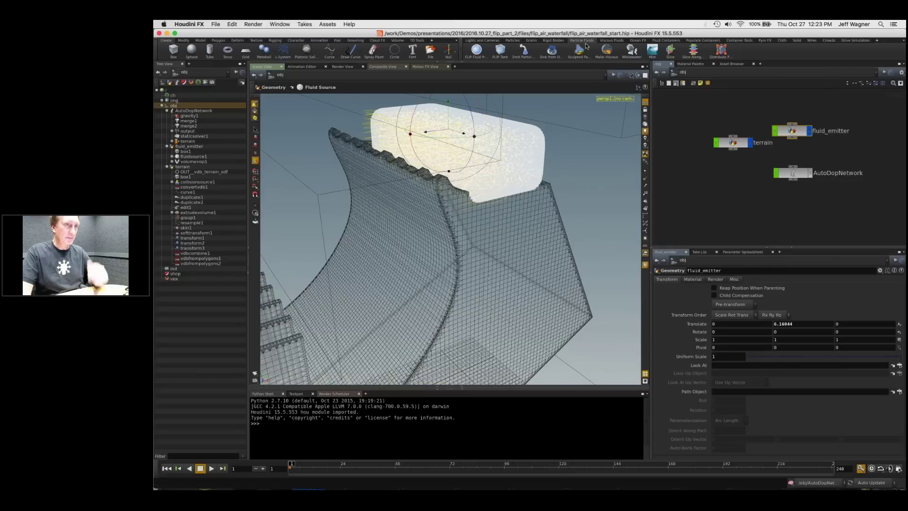
{"action": "left_click", "coordinate": [528, 50]}
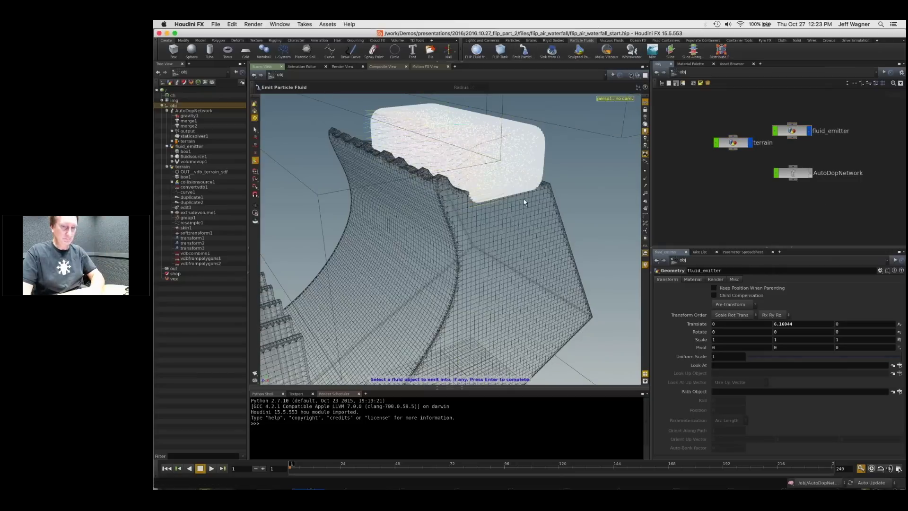
{"action": "key", "text": "Return"}
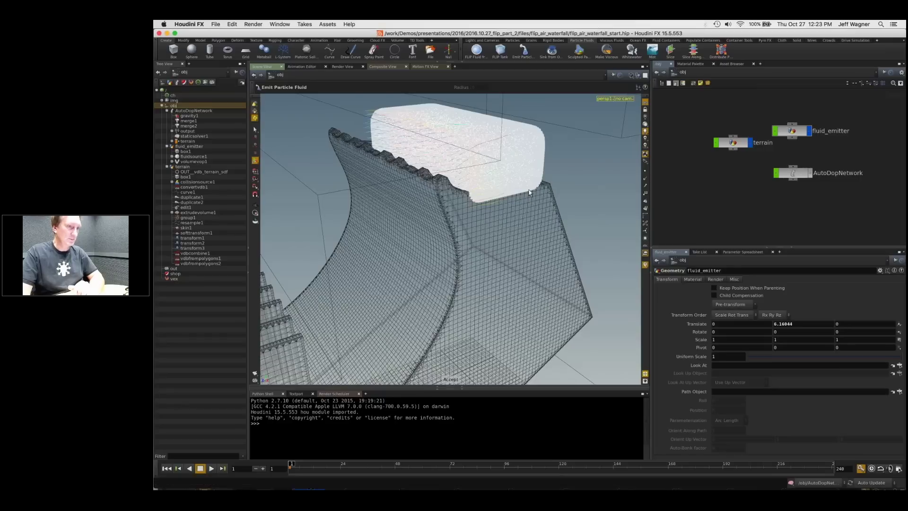
{"action": "left_click", "coordinate": [546, 202]}
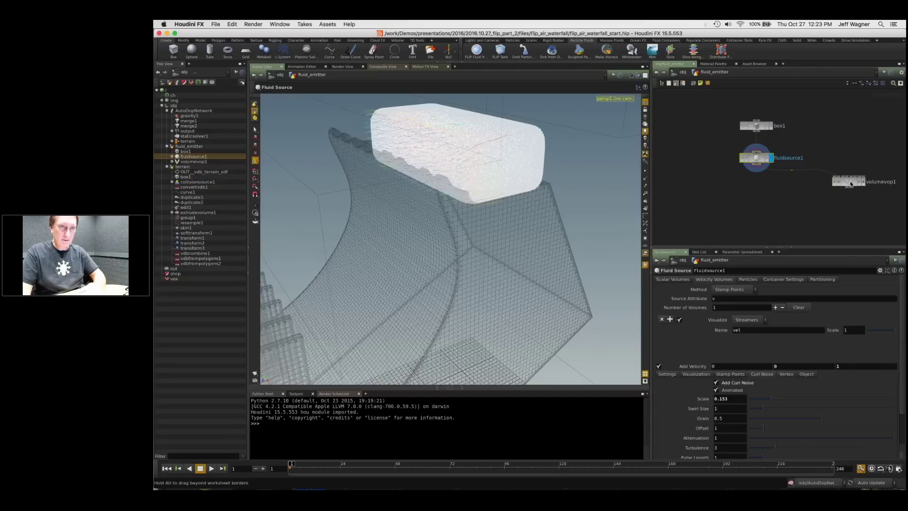
Step: Delete volumevop1 from the fluid_emitter network and return to the object level
{"action": "left_click", "coordinate": [849, 182]}
{"action": "key", "text": "Delete"}
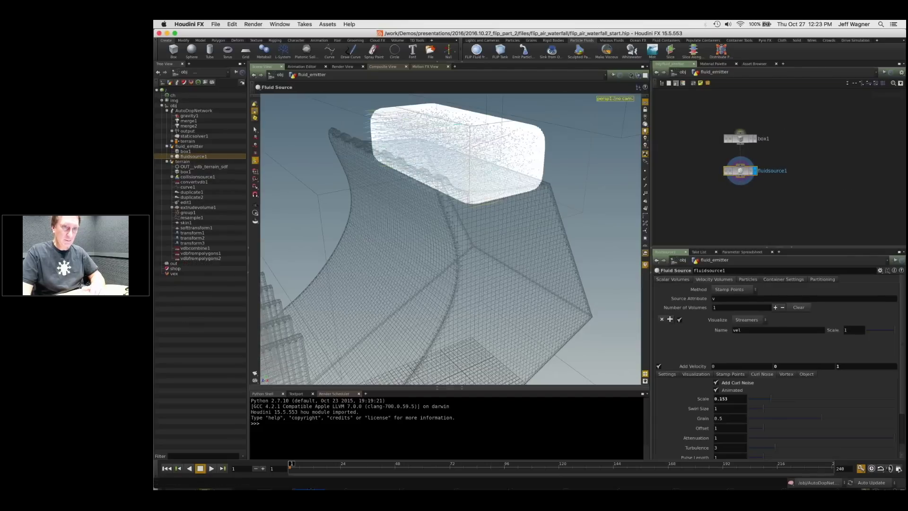
{"action": "key", "text": "u"}
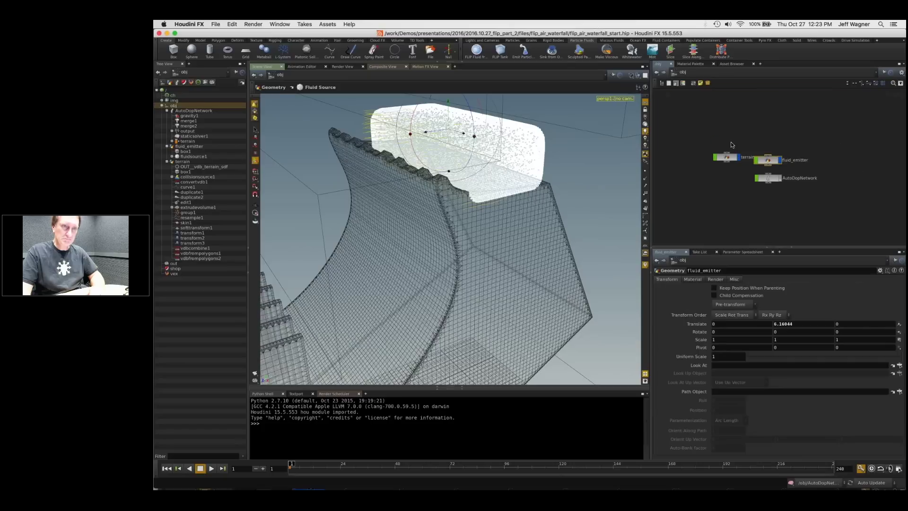
Step: Select the terrain object and move it slightly down beside fluid_emitter in the object network
{"action": "scroll", "coordinate": [737, 156], "scroll_direction": "up", "scroll_amount": 3}
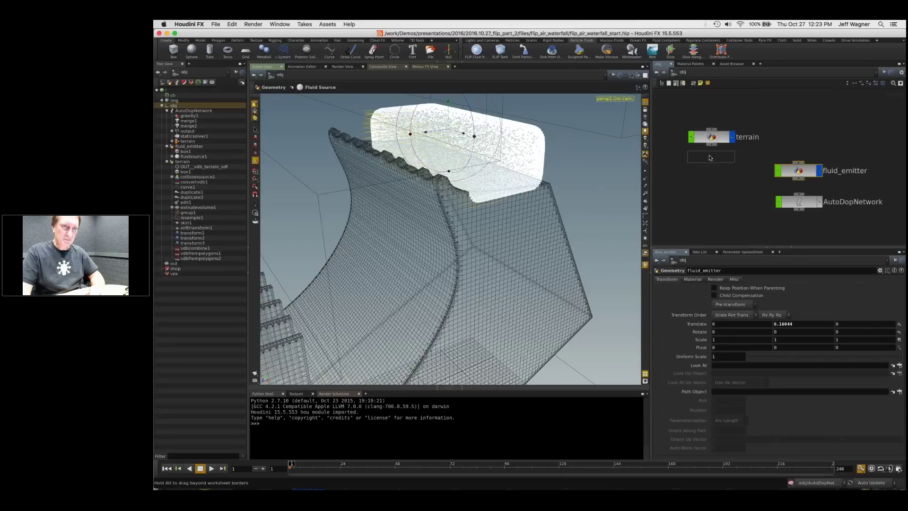
{"action": "left_click", "coordinate": [711, 158]}
{"action": "scroll", "coordinate": [711, 156], "scroll_direction": "down", "scroll_amount": 3}
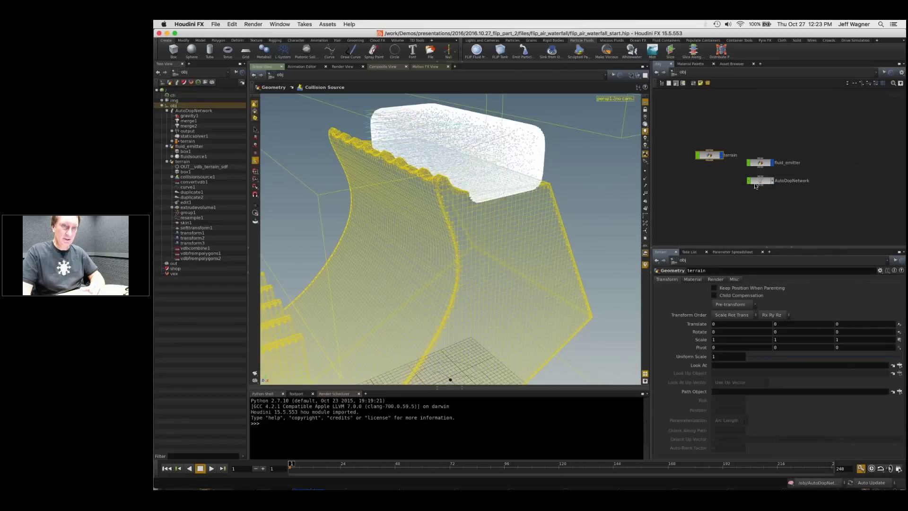
Step: Undo the recent network edits far enough to restore volumevop1 inside fluid_emitter and the terrain object's former placement
{"action": "left_click", "coordinate": [760, 163]}
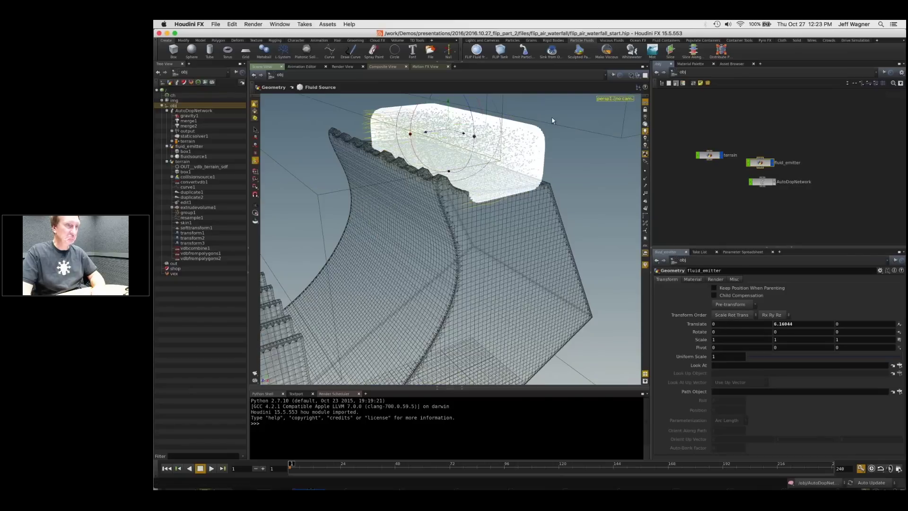
{"action": "key", "text": "space"}
{"action": "right_click_drag", "start_coordinate": [568, 137], "coordinate": [545, 136]}
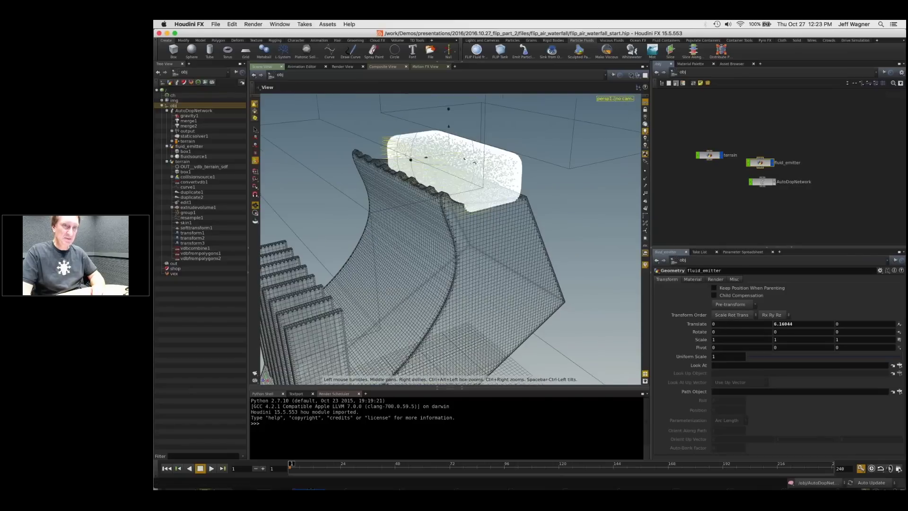
{"action": "left_click_drag", "start_coordinate": [545, 136], "coordinate": [546, 149]}
{"action": "key", "text": "super+z"}
{"action": "key", "text": "super+z"}
{"action": "key", "text": "super+z"}
{"action": "key", "text": "super+z"}
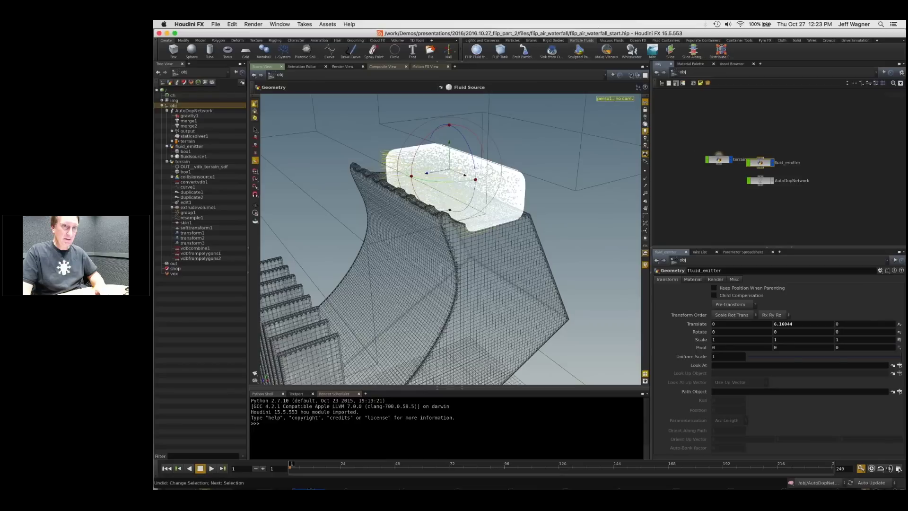
{"action": "key", "text": "super+z"}
{"action": "key", "text": "super+z"}
{"action": "key", "text": "super+z"}
{"action": "key", "text": "super+z"}
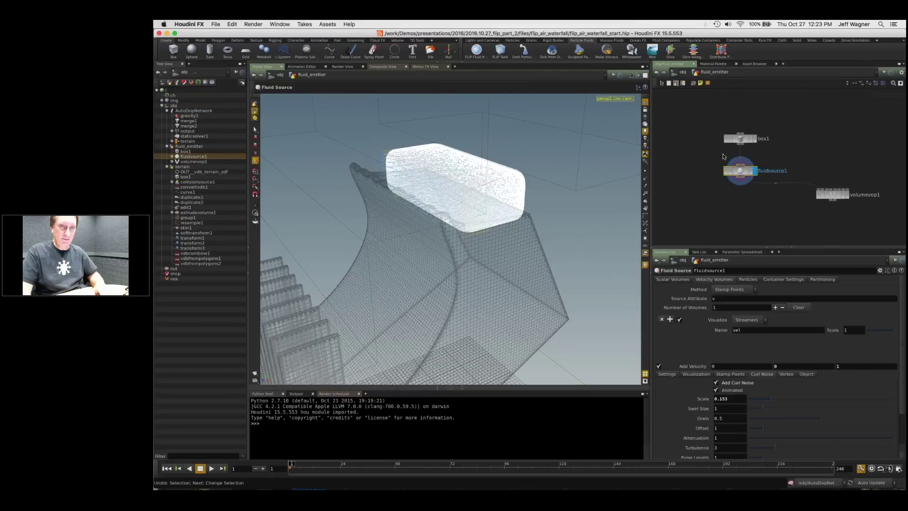
{"action": "key", "text": "super+z"}
{"action": "key", "text": "super+z"}
{"action": "key", "text": "super+z"}
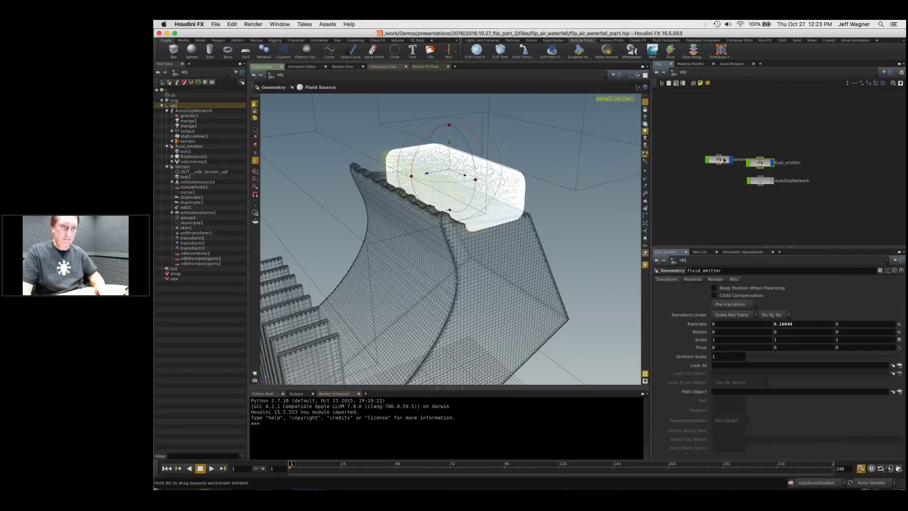
Step: Inspect the node networks inside terrain and AutoDopNetwork, then return to the object level
{"action": "middle_click_drag", "start_coordinate": [725, 161], "coordinate": [716, 200]}
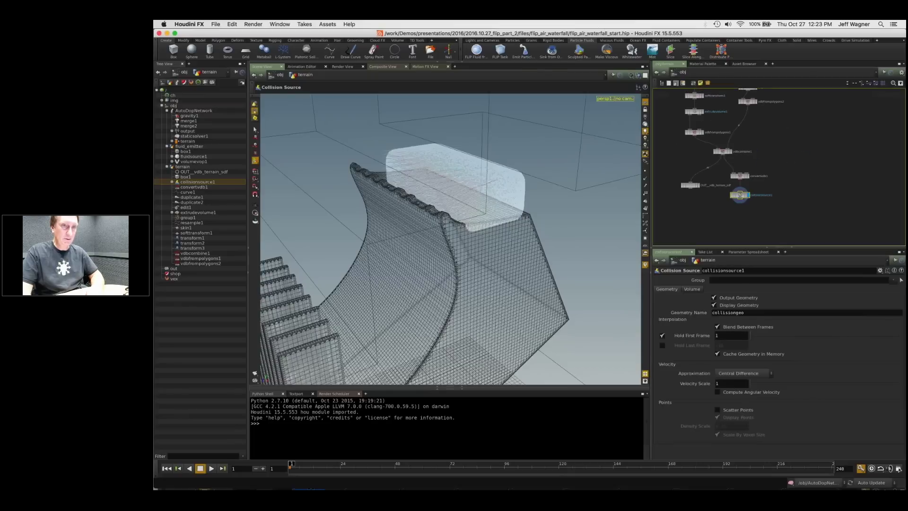
{"action": "key", "text": "u"}
{"action": "left_click", "coordinate": [757, 167]}
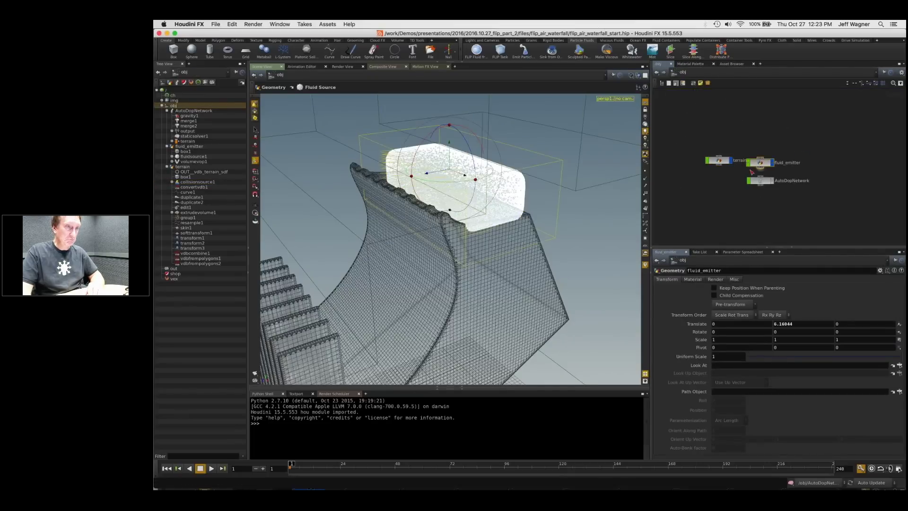
{"action": "left_click", "coordinate": [759, 180]}
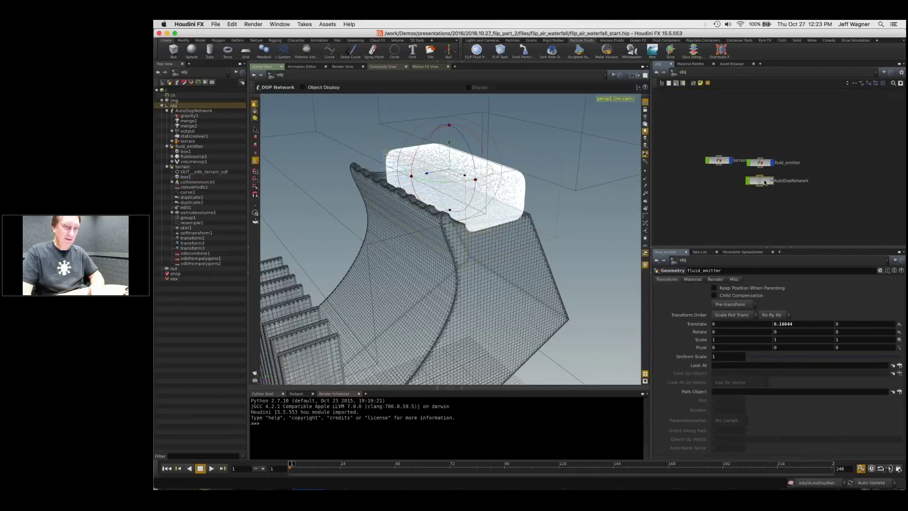
{"action": "double_click", "coordinate": [760, 180]}
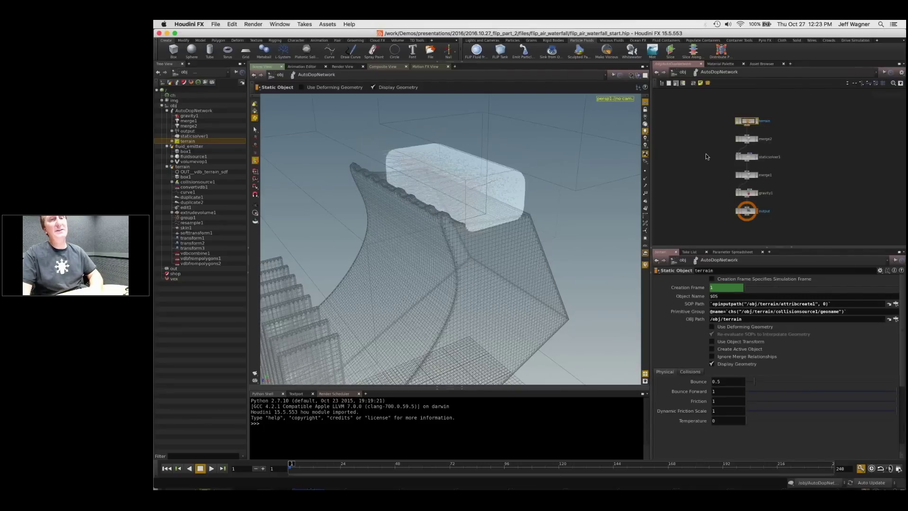
{"action": "middle_click_drag", "start_coordinate": [710, 151], "coordinate": [713, 165]}
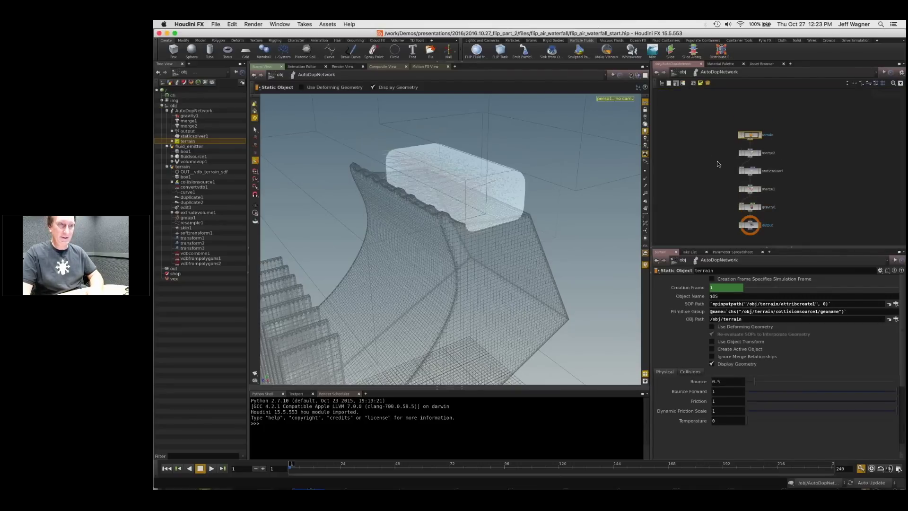
{"action": "key", "text": "u"}
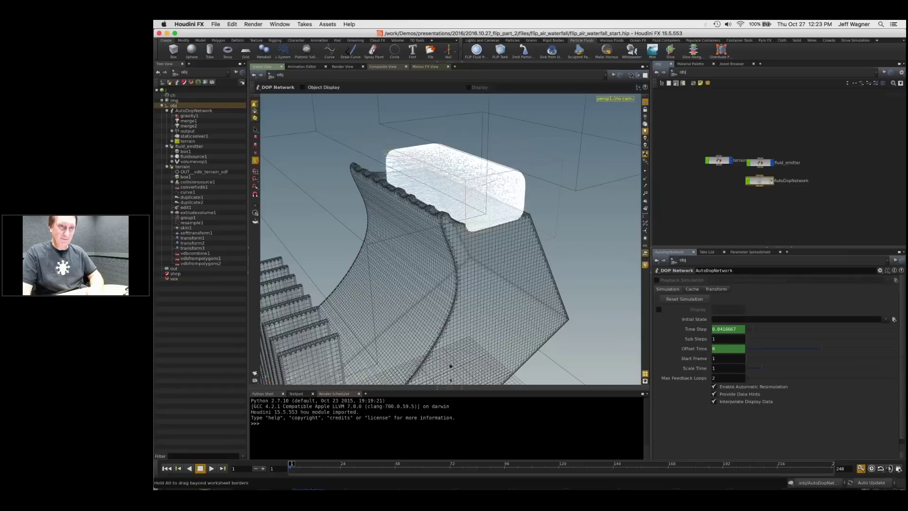
Step: In fluid_emitter's volumevop1, set the vel bind's type to 3 Floats (vector) and return to the fluid_emitter network
{"action": "double_click", "coordinate": [759, 162]}
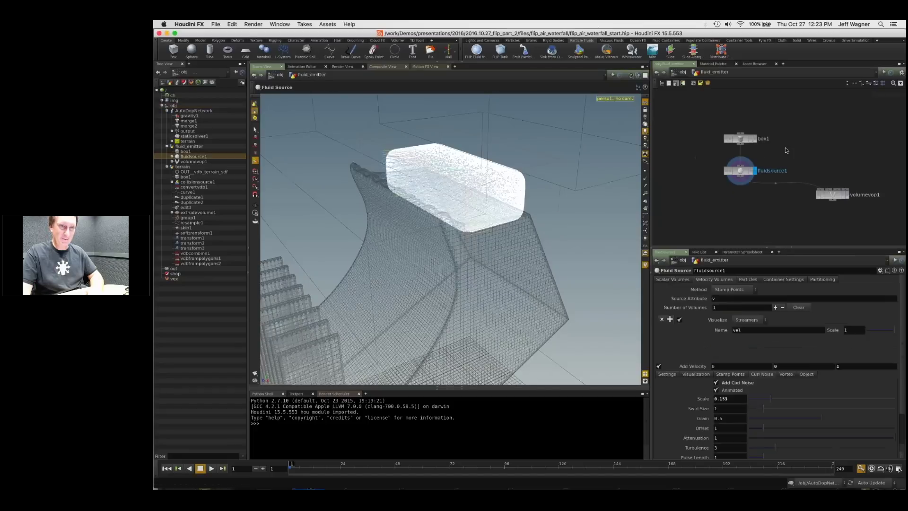
{"action": "middle_click_drag", "start_coordinate": [785, 150], "coordinate": [705, 110]}
{"action": "left_click", "coordinate": [766, 156]}
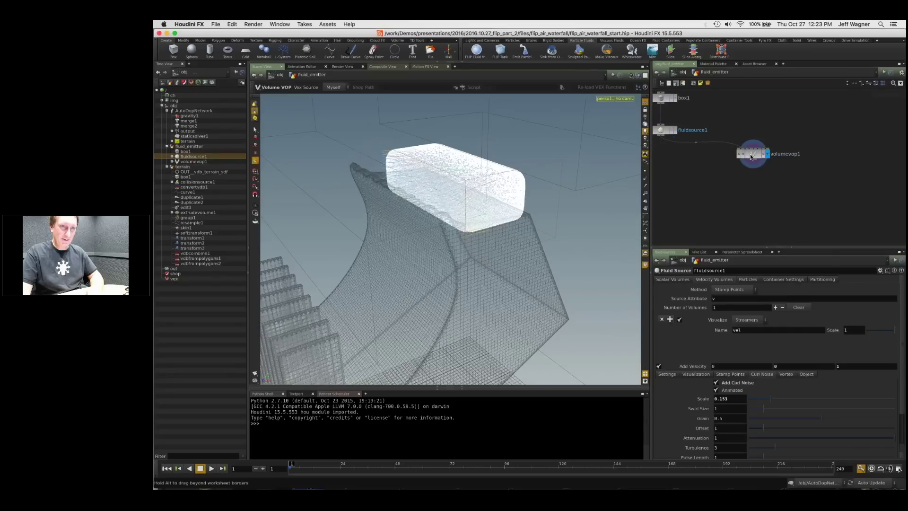
{"action": "double_click", "coordinate": [766, 156]}
{"action": "left_click", "coordinate": [806, 145]}
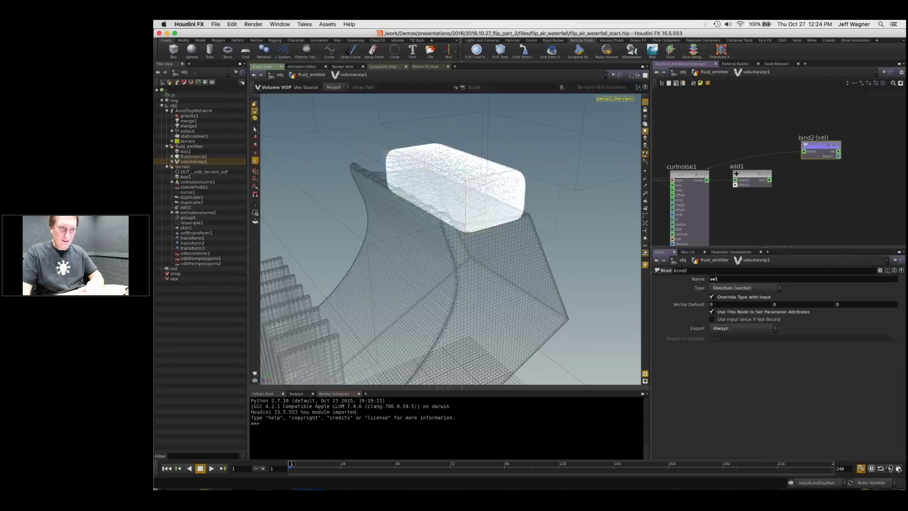
{"action": "left_click", "coordinate": [745, 287]}
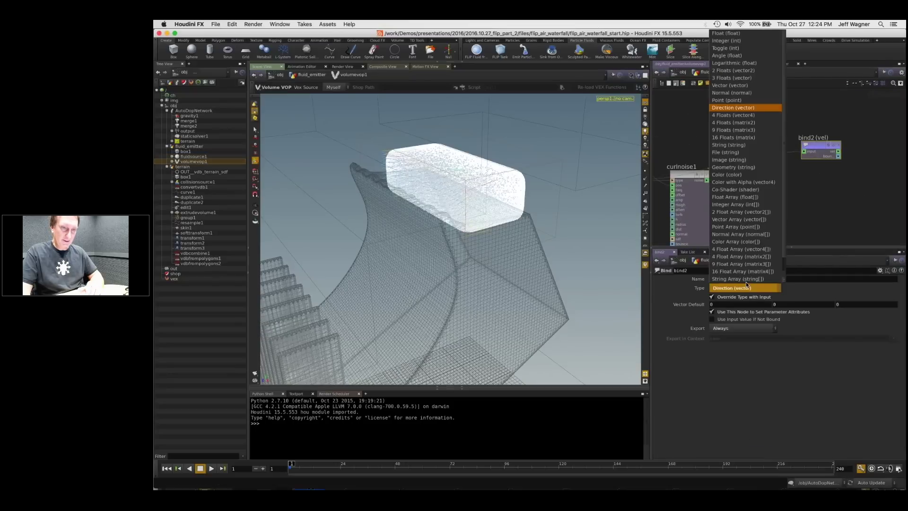
{"action": "left_click", "coordinate": [737, 76]}
{"action": "key", "text": "u"}
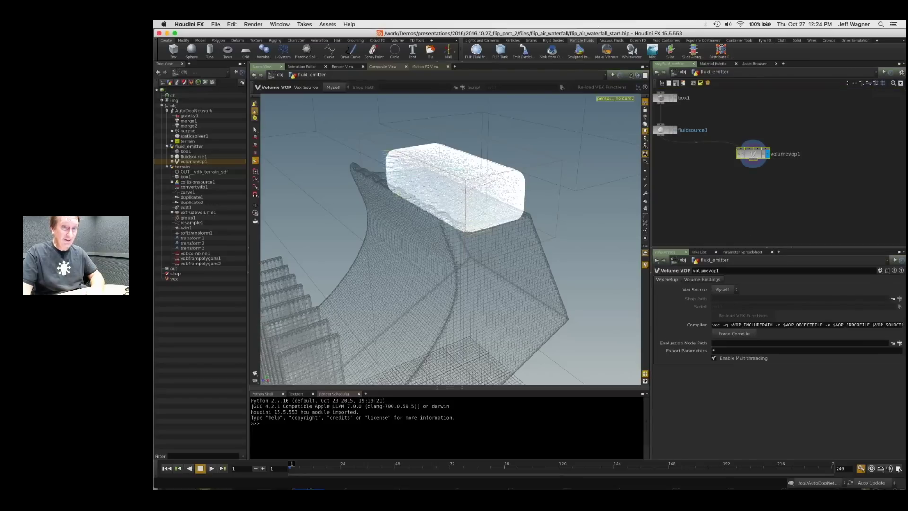
Step: Switch Add Curl Noise off and back on for fluidsource1 to compare the emitter's velocity streamers
{"action": "key", "text": "h"}
{"action": "left_click", "coordinate": [706, 157]}
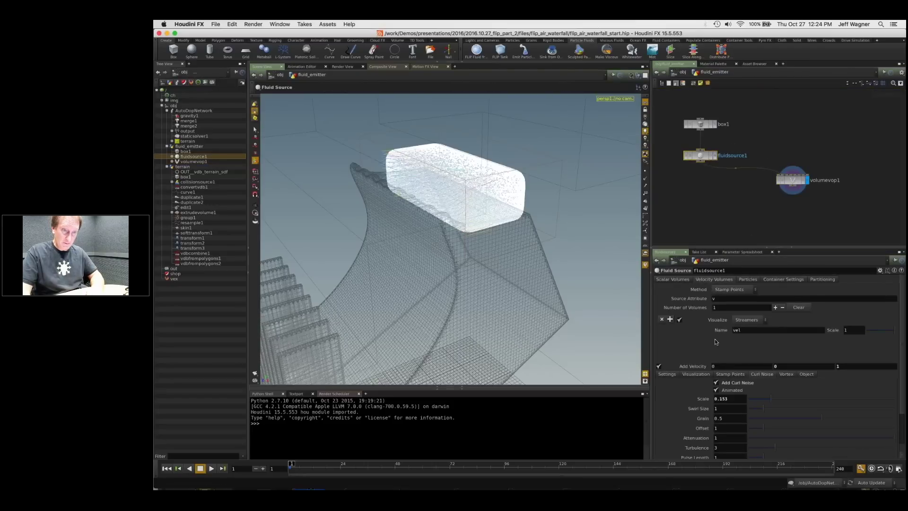
{"action": "left_click", "coordinate": [716, 383]}
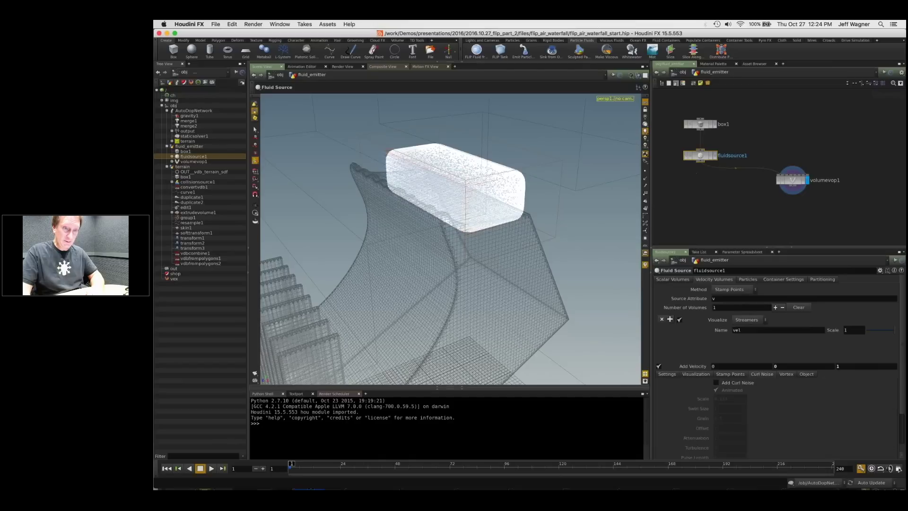
{"action": "left_click", "coordinate": [716, 383]}
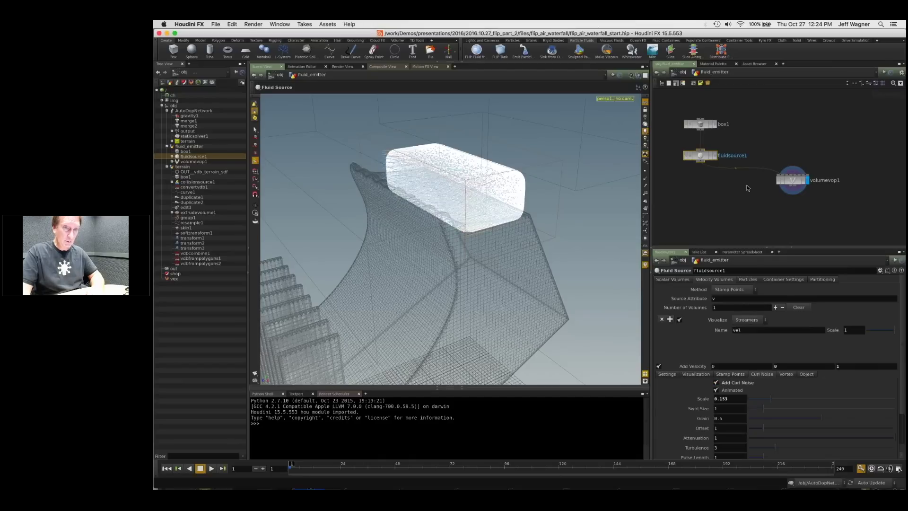
Step: Make fluidsource1 the displayed node and nudge AutoDopNetwork slightly down at the object level
{"action": "middle_click_drag", "start_coordinate": [713, 158], "coordinate": [750, 169]}
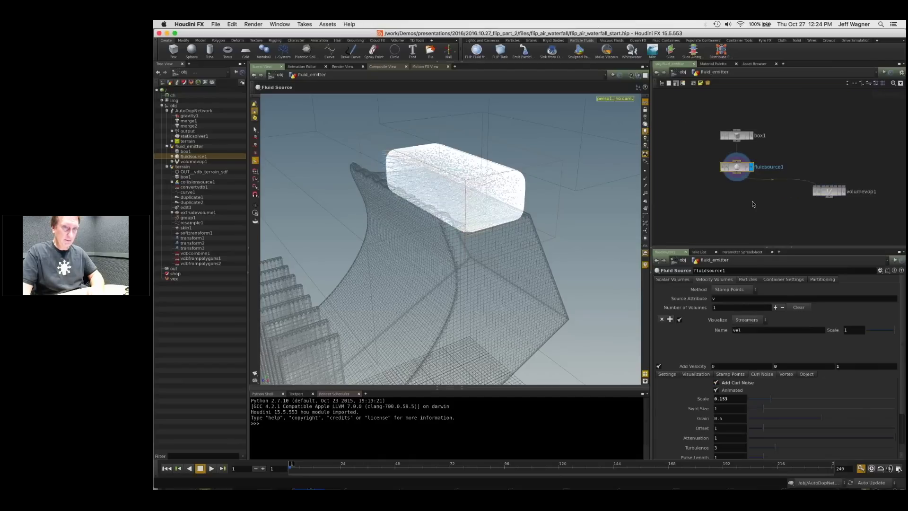
{"action": "key", "text": "u"}
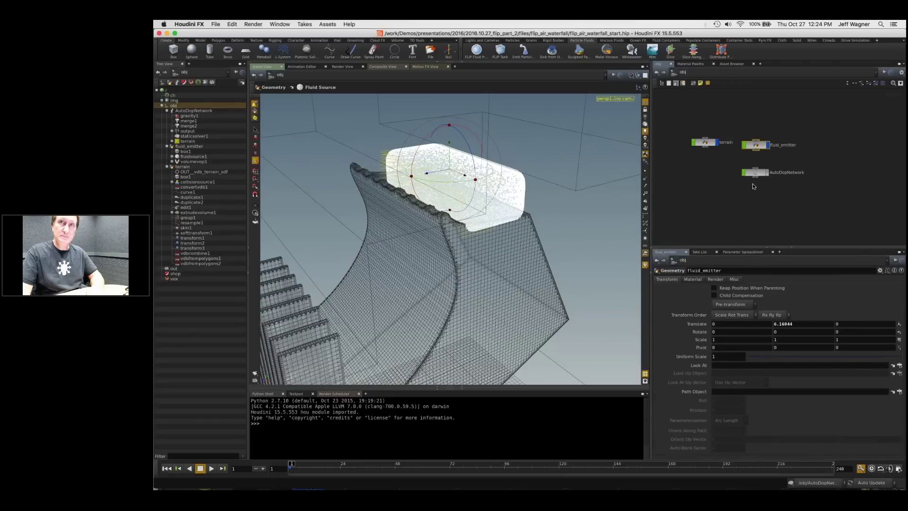
{"action": "left_click_drag", "start_coordinate": [758, 174], "coordinate": [761, 175]}
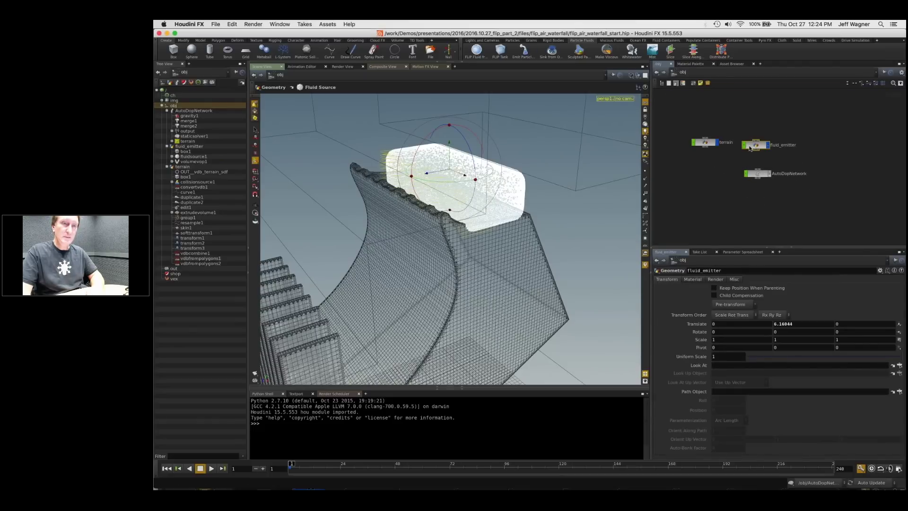
Step: Inside fluid_emitter, move volumevop1 closer to fluidsource1 and make it the displayed node
{"action": "double_click", "coordinate": [756, 146]}
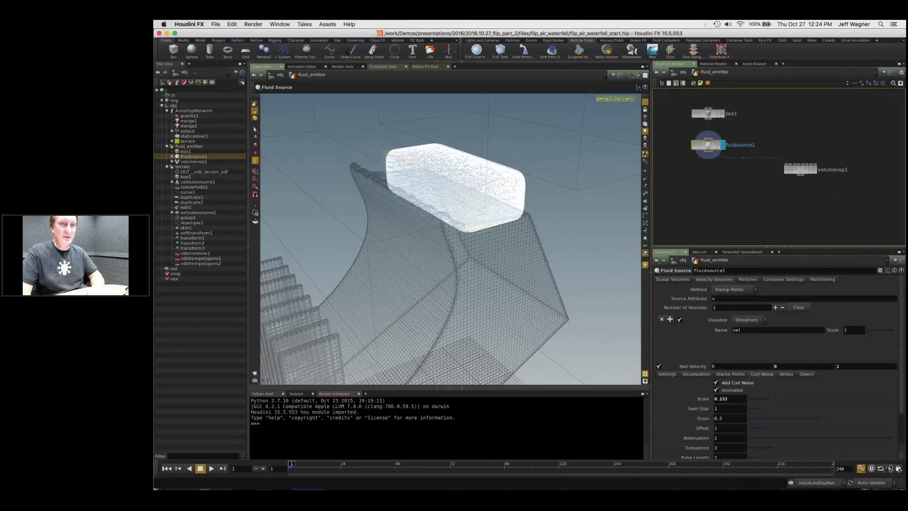
{"action": "scroll", "coordinate": [746, 199], "scroll_direction": "up", "scroll_amount": 2}
{"action": "key", "text": "Tab"}
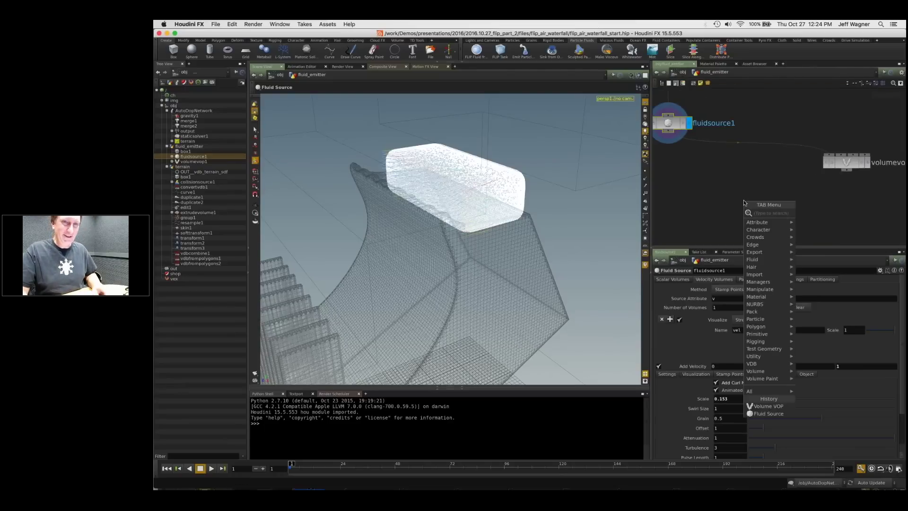
{"action": "key", "text": "Escape"}
{"action": "left_click_drag", "start_coordinate": [849, 164], "coordinate": [727, 155]}
{"action": "scroll", "coordinate": [749, 170], "scroll_direction": "down", "scroll_amount": 2}
{"action": "middle_click_drag", "start_coordinate": [748, 170], "coordinate": [719, 148]}
Step: Add a Volume Slice node below volumevop1 and wire volumevop1's output into it
{"action": "key", "text": "Tab"}
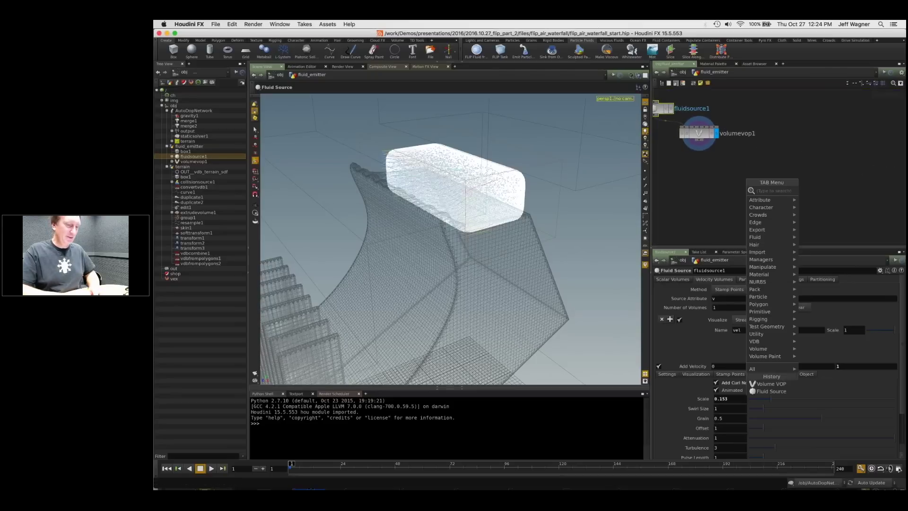
{"action": "type", "text": "volumetr"}
{"action": "key", "text": "Return"}
{"action": "left_click", "coordinate": [761, 180]}
{"action": "left_click", "coordinate": [703, 135]}
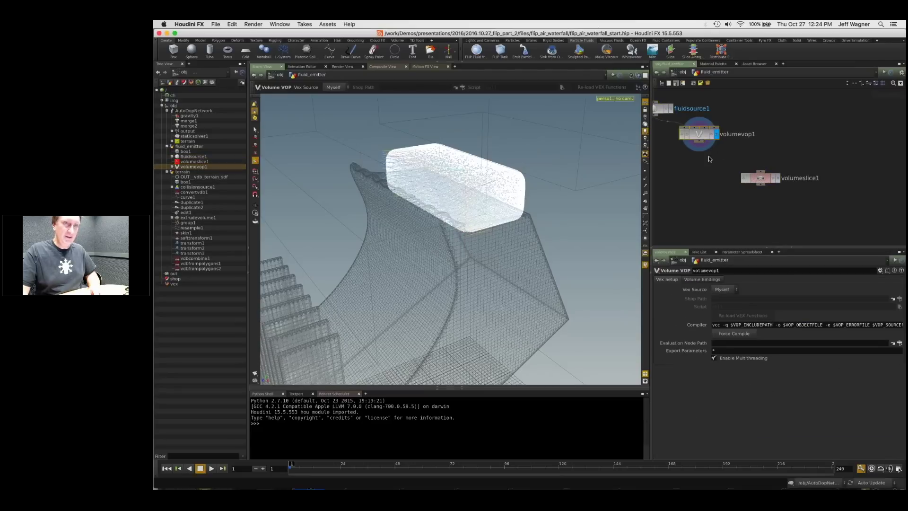
{"action": "left_click_drag", "start_coordinate": [699, 140], "coordinate": [760, 171]}
{"action": "middle_click_drag", "start_coordinate": [788, 224], "coordinate": [764, 194]}
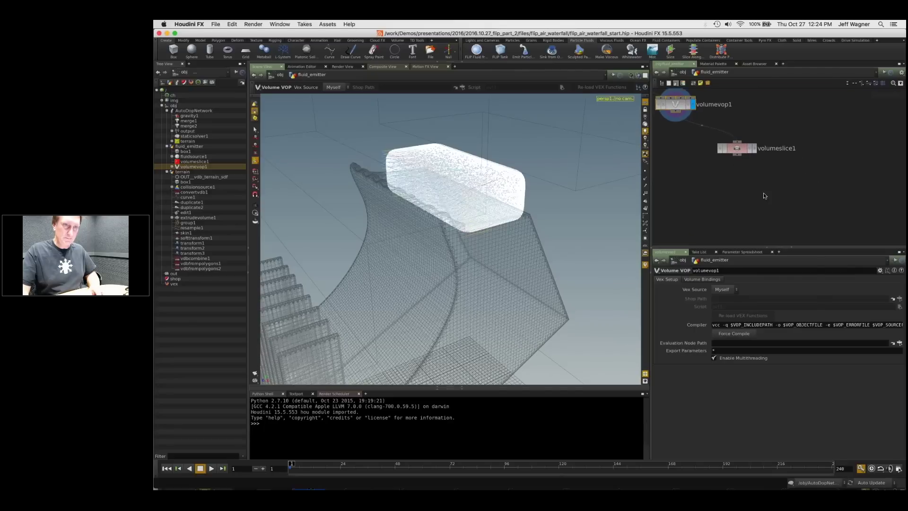
Step: Add a Volume Trail node below volumeslice1 and wire volumeslice1 into its first input
{"action": "key", "text": "Tab"}
{"action": "type", "text": "vo"}
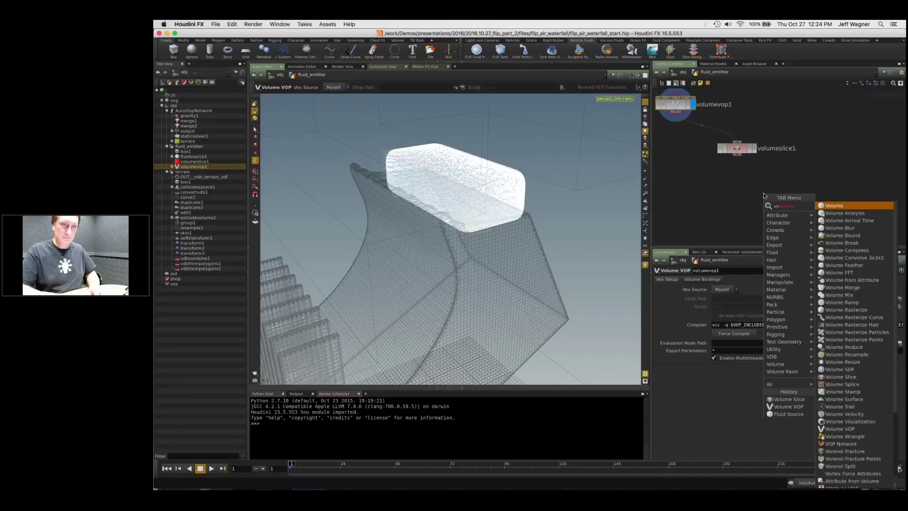
{"action": "key", "text": "Escape"}
{"action": "key", "text": "Tab"}
{"action": "type", "text": "v"}
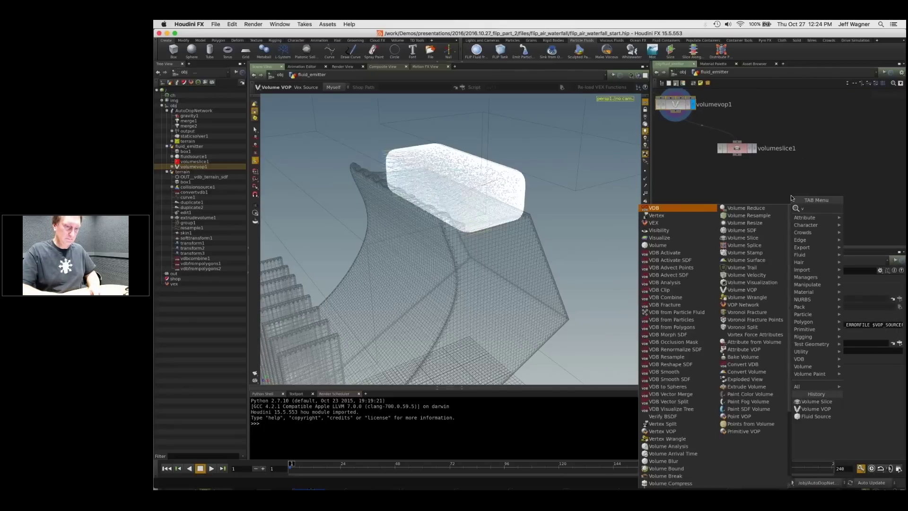
{"action": "type", "text": "olu tr"}
{"action": "key", "text": "Return"}
{"action": "left_click", "coordinate": [791, 198]}
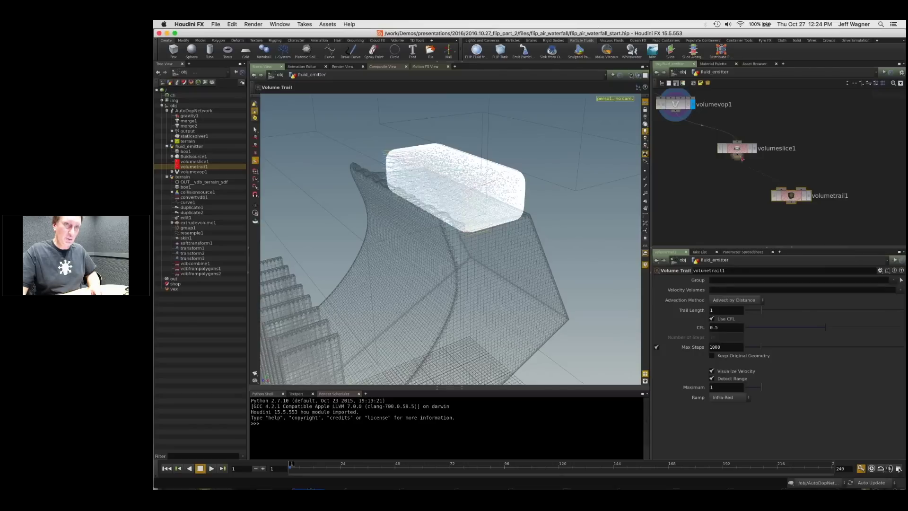
{"action": "left_click", "coordinate": [802, 189]}
Step: Wire volumevop1 into volumetrail1's second input and move volumeslice1 clear of the new connection
{"action": "middle_click_drag", "start_coordinate": [758, 108], "coordinate": [812, 140]}
{"action": "scroll", "coordinate": [812, 141], "scroll_direction": "up", "scroll_amount": 2}
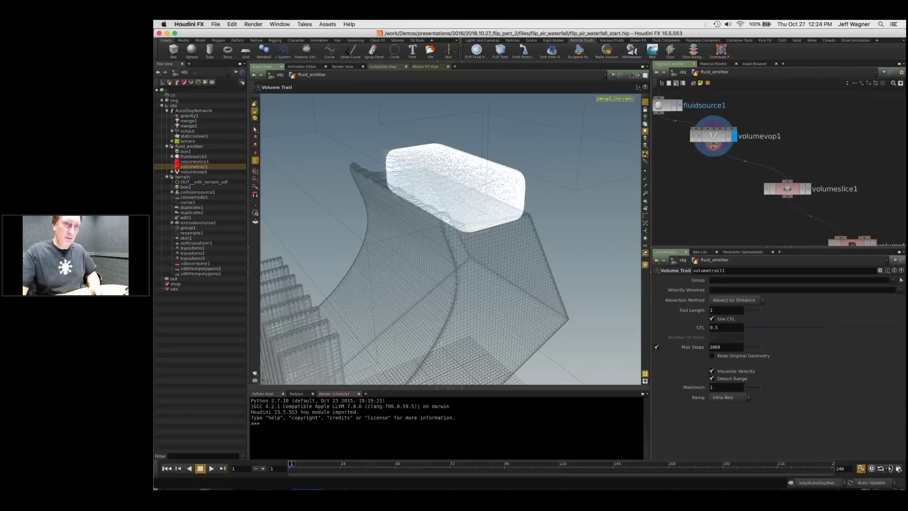
{"action": "left_click", "coordinate": [713, 144]}
{"action": "left_click_drag", "start_coordinate": [789, 190], "coordinate": [747, 214]}
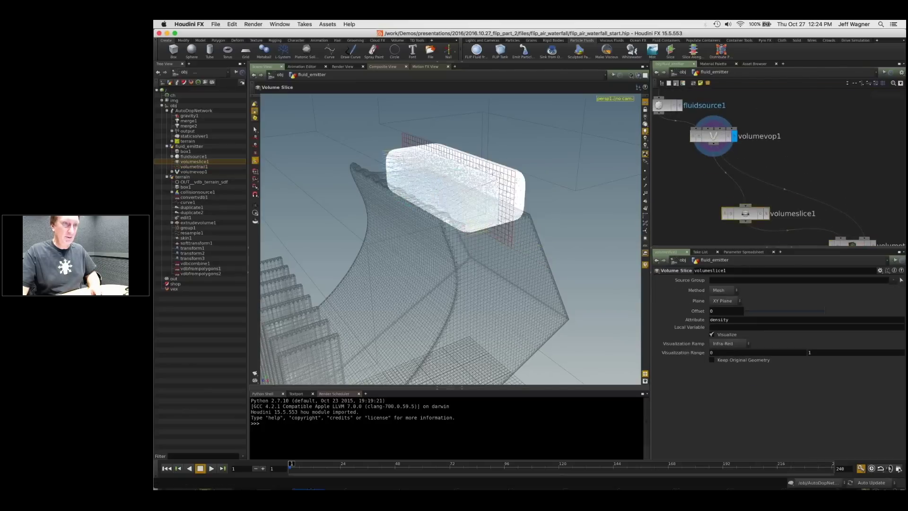
Step: Make volumetrail1 the displayed node to visualize the emitter's velocity trails
{"action": "middle_click_drag", "start_coordinate": [843, 209], "coordinate": [805, 124]}
{"action": "left_click", "coordinate": [822, 163]}
{"action": "left_click", "coordinate": [834, 162]}
{"action": "left_click", "coordinate": [830, 163]}
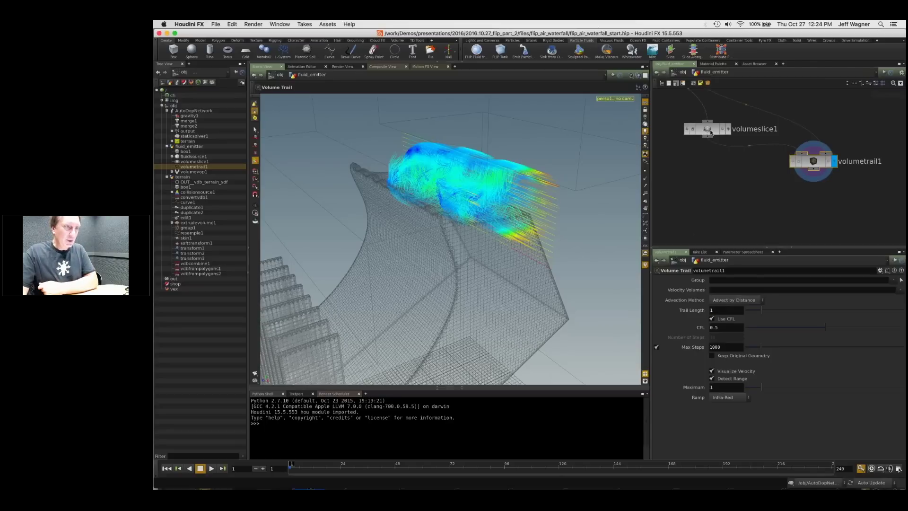
Step: Examine volumeslice1's settings and volumevop1's node info to check which volumes feed the trails
{"action": "middle_click_drag", "start_coordinate": [752, 179], "coordinate": [766, 217]}
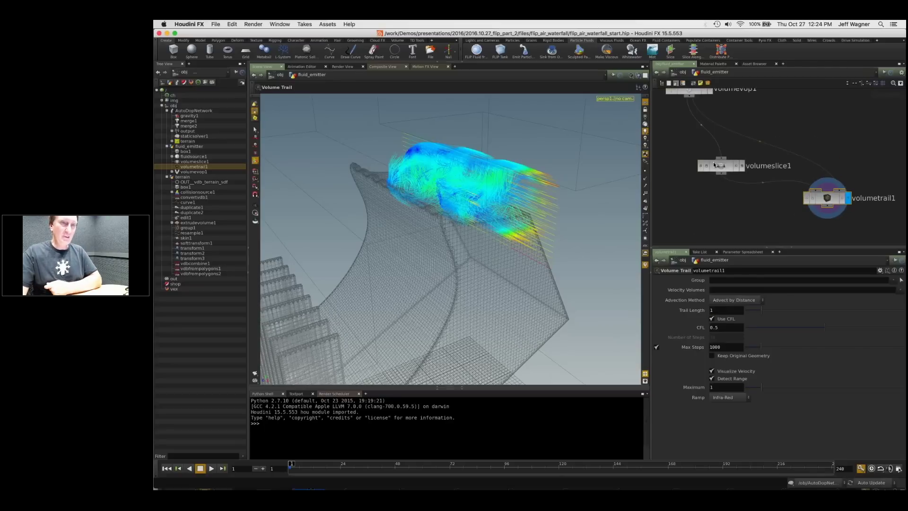
{"action": "left_click", "coordinate": [718, 166]}
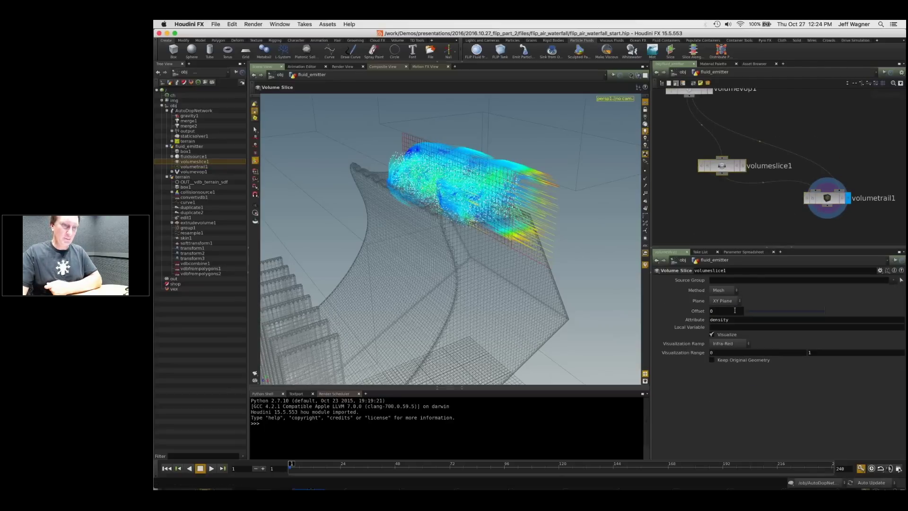
{"action": "middle_click_drag", "start_coordinate": [765, 224], "coordinate": [757, 187]}
{"action": "scroll", "coordinate": [785, 193], "scroll_direction": "up", "scroll_amount": 2}
{"action": "scroll", "coordinate": [756, 186], "scroll_direction": "up", "scroll_amount": 2}
{"action": "left_click_drag", "start_coordinate": [840, 146], "coordinate": [824, 170]}
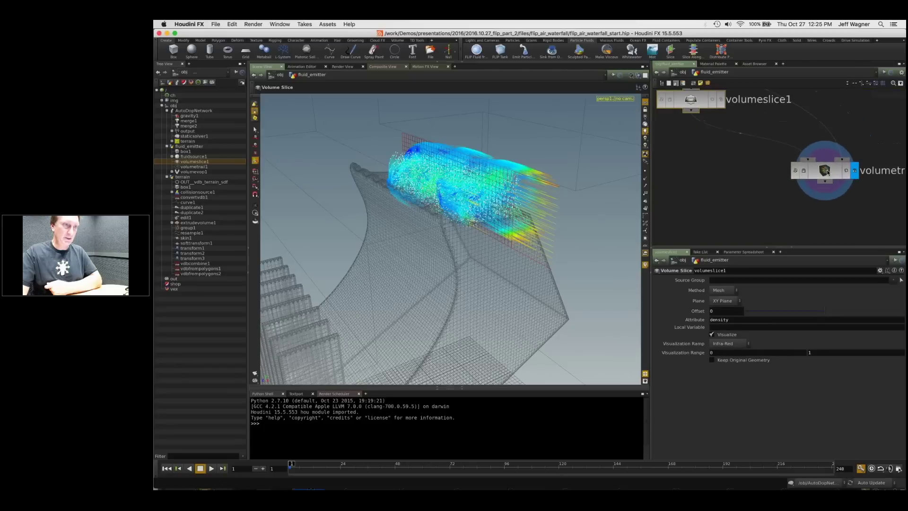
{"action": "scroll", "coordinate": [716, 170], "scroll_direction": "down", "scroll_amount": 2}
{"action": "middle_click_drag", "start_coordinate": [716, 170], "coordinate": [744, 227]}
{"action": "left_click_drag", "start_coordinate": [735, 170], "coordinate": [737, 173]}
{"action": "middle_click_drag", "start_coordinate": [733, 166], "coordinate": [760, 227]}
{"action": "middle_click", "coordinate": [713, 144]}
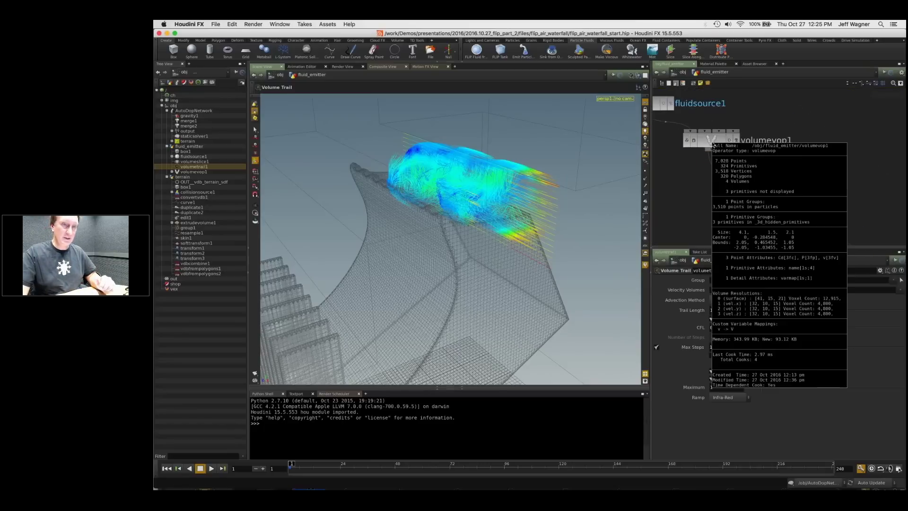
{"action": "middle_click_drag", "start_coordinate": [775, 213], "coordinate": [752, 108]}
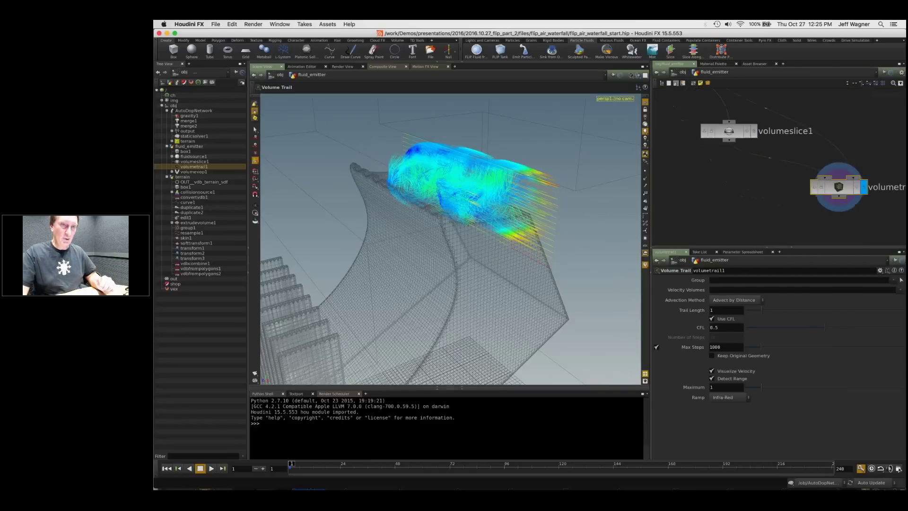
{"action": "left_click", "coordinate": [738, 132]}
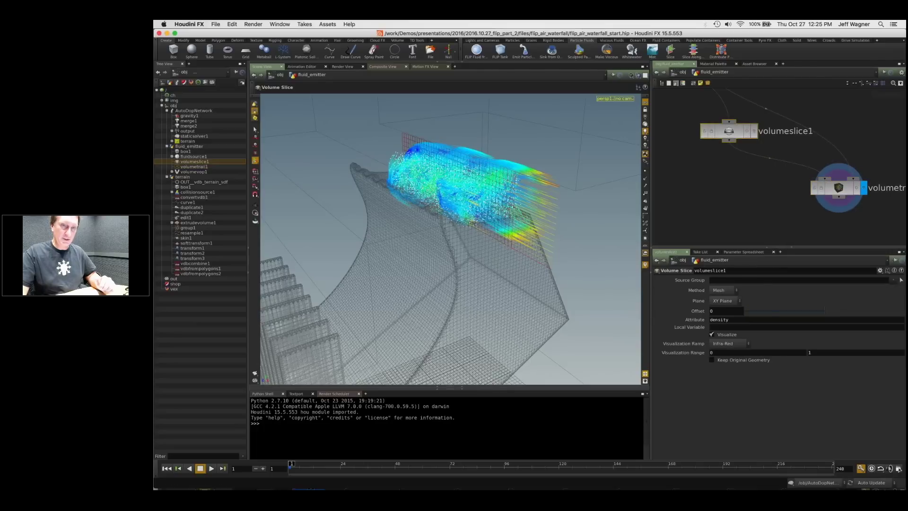
{"action": "left_click", "coordinate": [891, 280]}
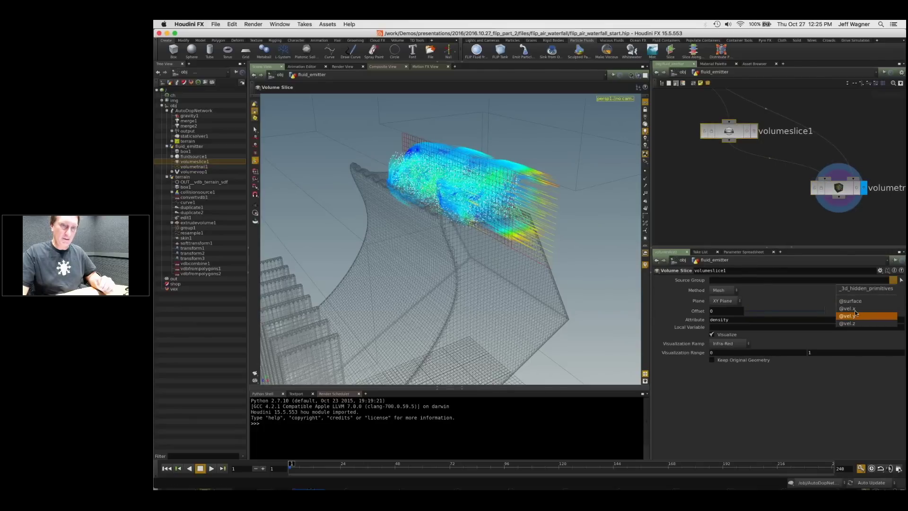
{"action": "left_click", "coordinate": [848, 308]}
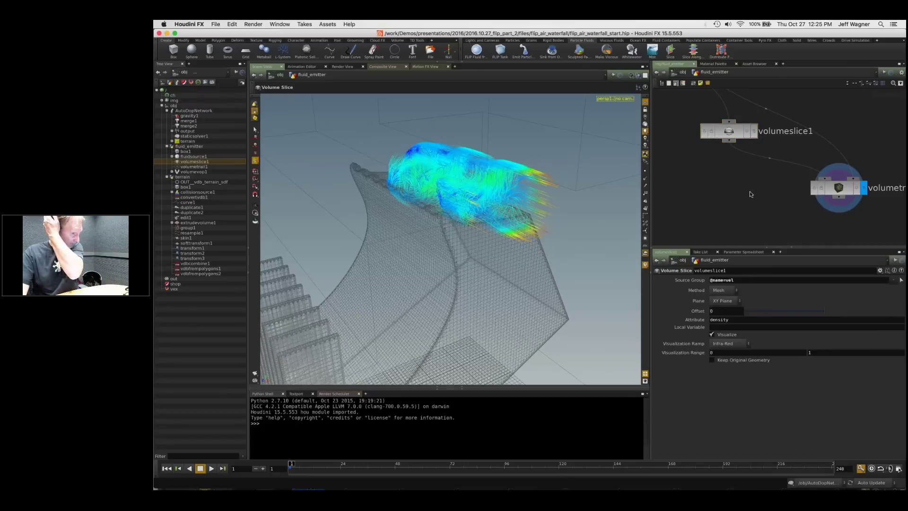
{"action": "left_click", "coordinate": [747, 282]}
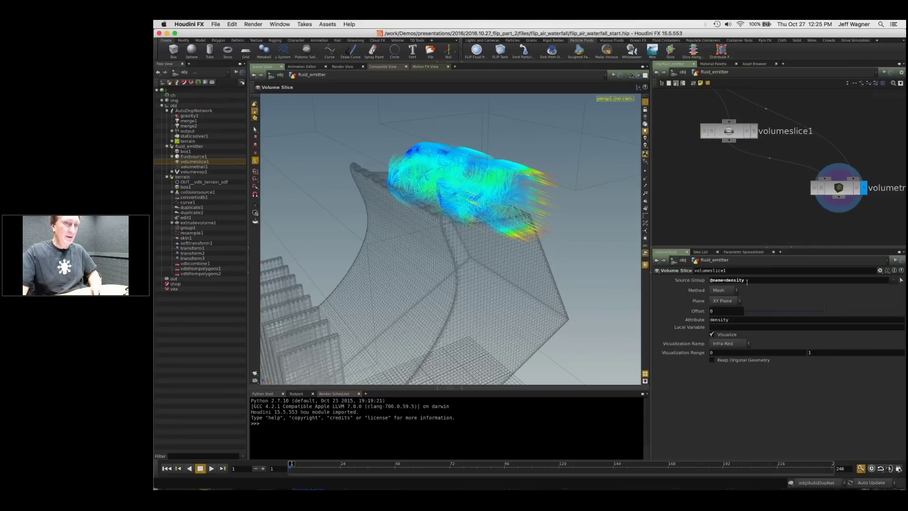
Step: Inside volumevop1, move curlnoise1 up and wire its noise output directly into bind2 (vel), bypassing add1
{"action": "left_click", "coordinate": [842, 187]}
{"action": "scroll", "coordinate": [799, 201], "scroll_direction": "down", "scroll_amount": 4}
{"action": "middle_click_drag", "start_coordinate": [793, 182], "coordinate": [821, 207]}
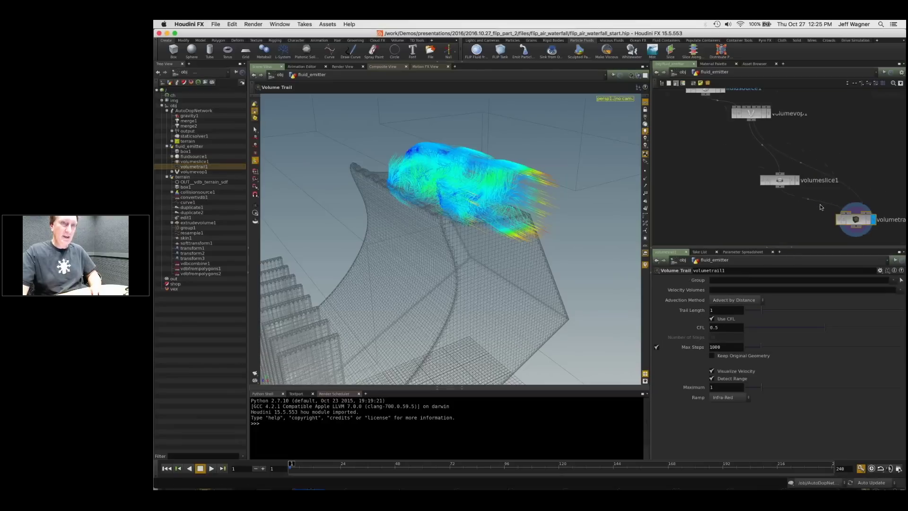
{"action": "double_click", "coordinate": [756, 114]}
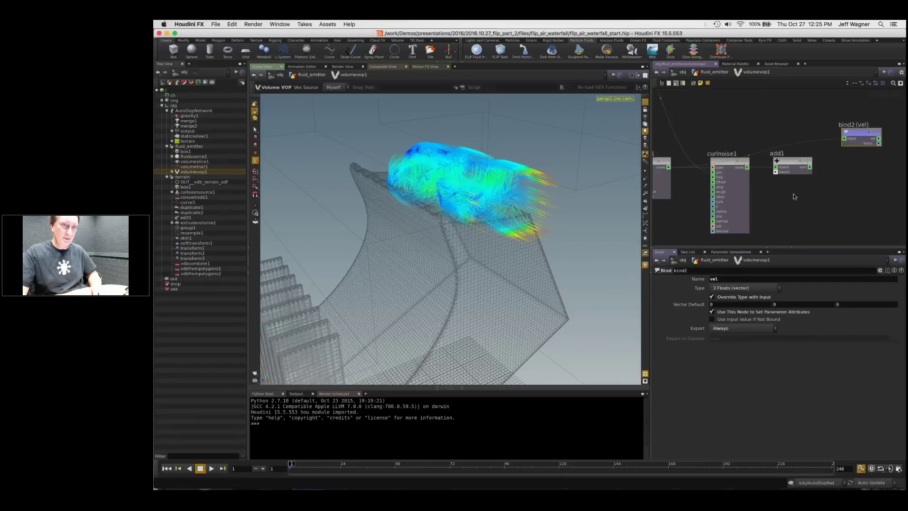
{"action": "scroll", "coordinate": [767, 178], "scroll_direction": "down", "scroll_amount": 2}
{"action": "middle_click_drag", "start_coordinate": [722, 157], "coordinate": [785, 153]}
{"action": "scroll", "coordinate": [785, 154], "scroll_direction": "up", "scroll_amount": 2}
{"action": "left_click_drag", "start_coordinate": [759, 160], "coordinate": [767, 123]}
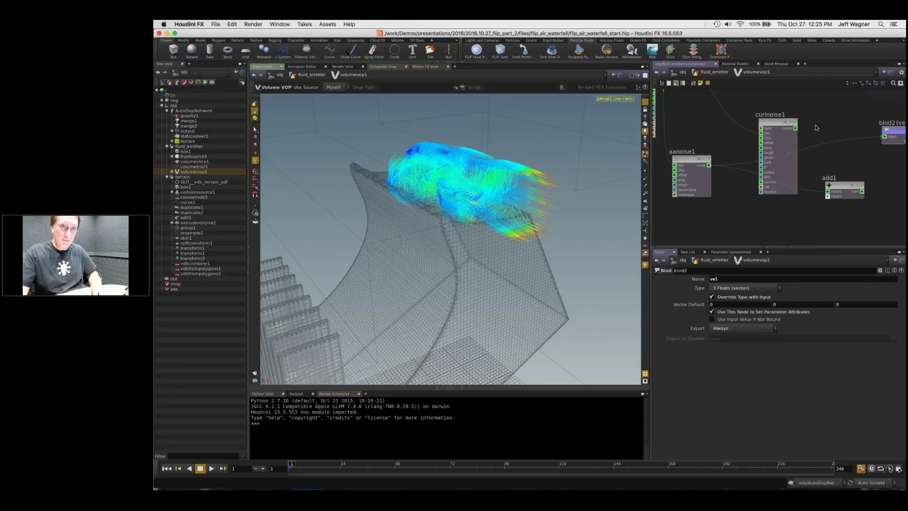
{"action": "left_click_drag", "start_coordinate": [844, 185], "coordinate": [801, 205]}
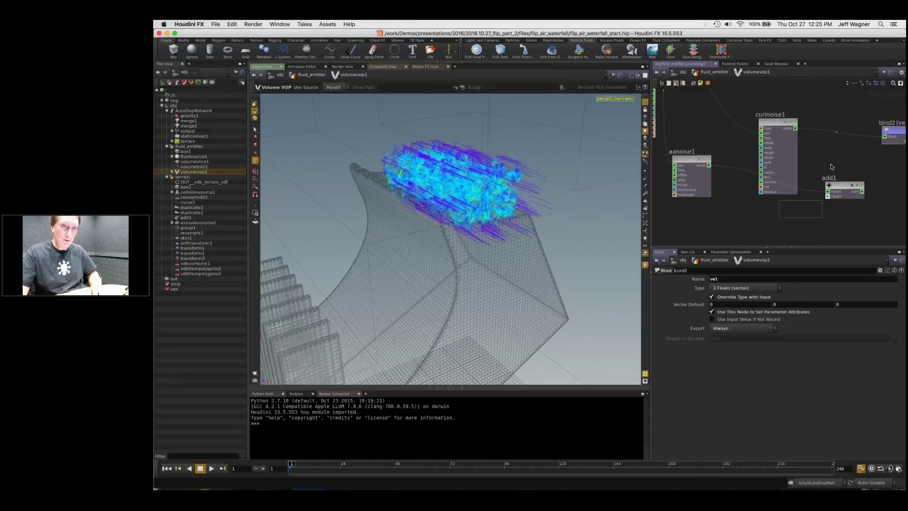
Step: Move bind2 (vel) farther from curlnoise1 to make room for more nodes between them
{"action": "scroll", "coordinate": [830, 167], "scroll_direction": "down", "scroll_amount": 2}
{"action": "middle_click_drag", "start_coordinate": [753, 126], "coordinate": [722, 161]}
{"action": "scroll", "coordinate": [722, 161], "scroll_direction": "up", "scroll_amount": 1}
{"action": "left_click_drag", "start_coordinate": [765, 185], "coordinate": [752, 177]}
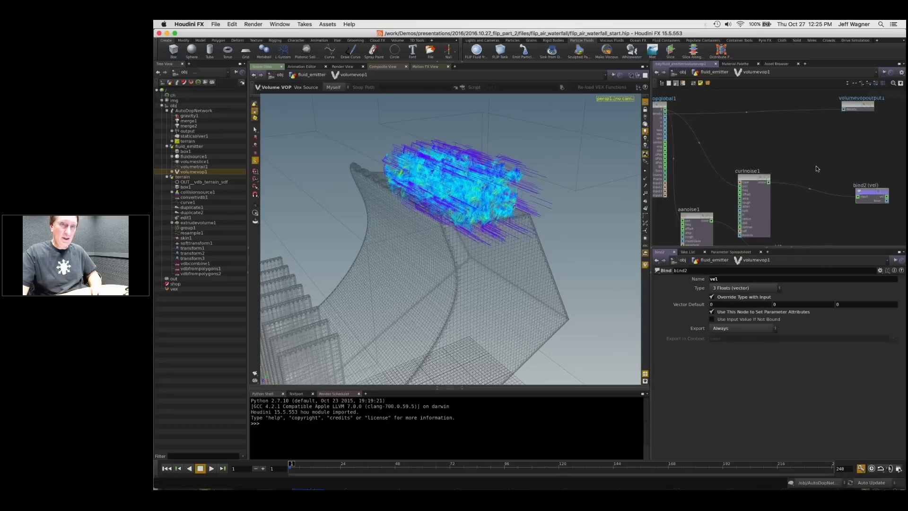
{"action": "scroll", "coordinate": [816, 168], "scroll_direction": "down", "scroll_amount": 2}
{"action": "middle_click_drag", "start_coordinate": [817, 168], "coordinate": [775, 161]}
{"action": "left_click_drag", "start_coordinate": [814, 182], "coordinate": [851, 155]}
{"action": "middle_click_drag", "start_coordinate": [809, 148], "coordinate": [818, 160]}
Step: Add a Bind node above curlnoise1 and set its name to vel
{"action": "key", "text": "Tab"}
{"action": "type", "text": "bind"}
{"action": "key", "text": "Return"}
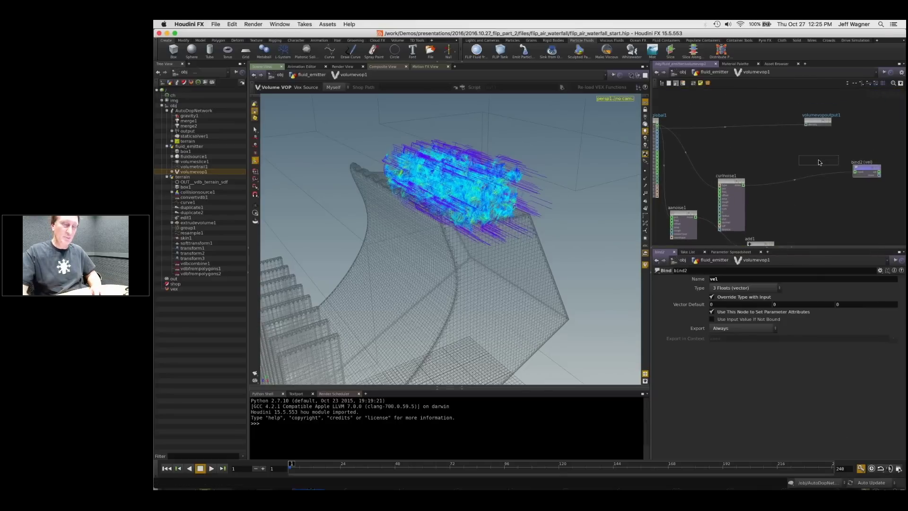
{"action": "left_click", "coordinate": [729, 160]}
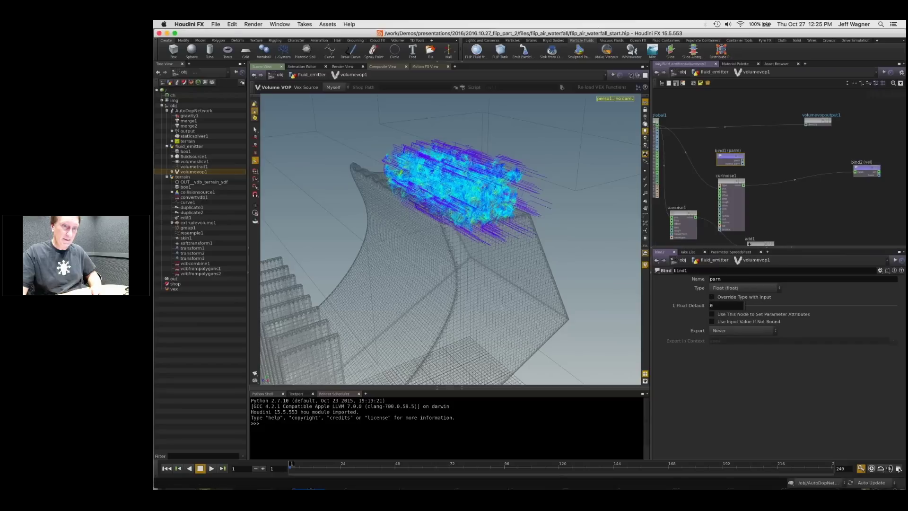
{"action": "left_click_drag", "start_coordinate": [722, 279], "coordinate": [672, 281]}
{"action": "type", "text": "vel"}
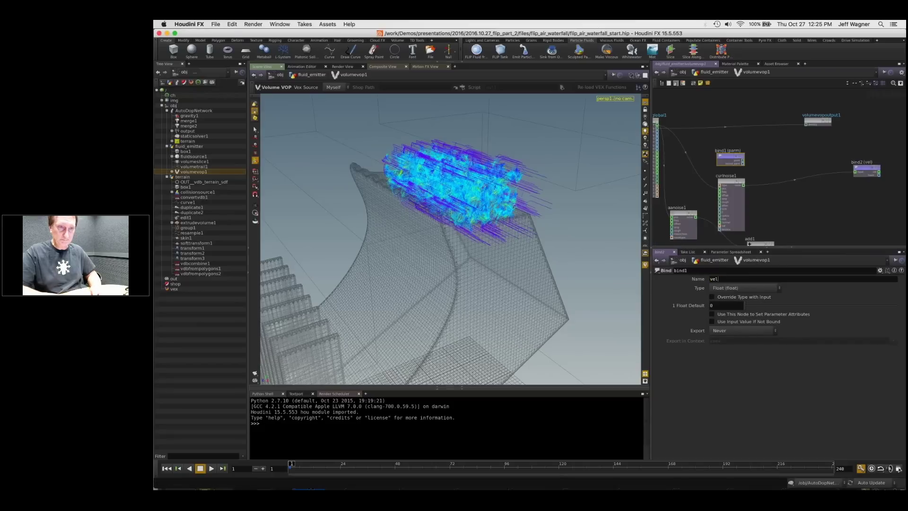
{"action": "key", "text": "Return"}
Step: Place a second Add node and wire bind1's vel and curlnoise1's noise outputs into it
{"action": "key", "text": "Tab"}
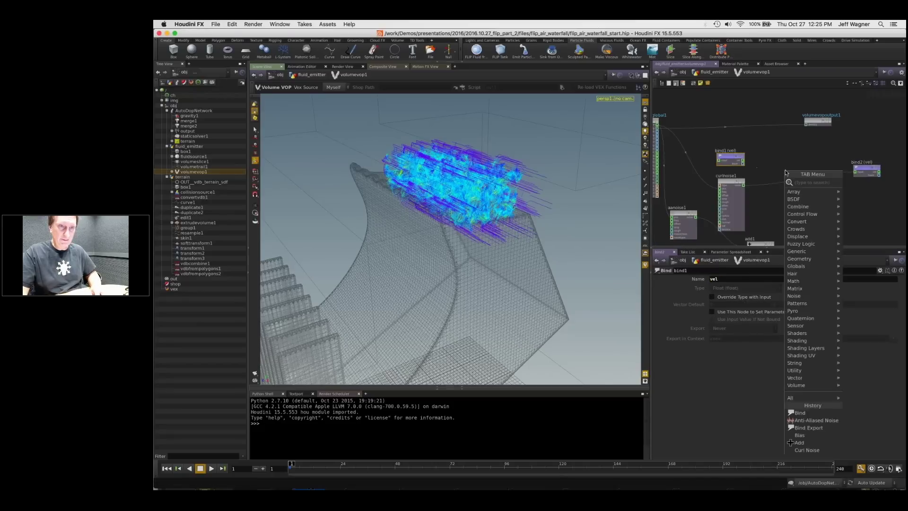
{"action": "type", "text": "add"}
{"action": "key", "text": "Return"}
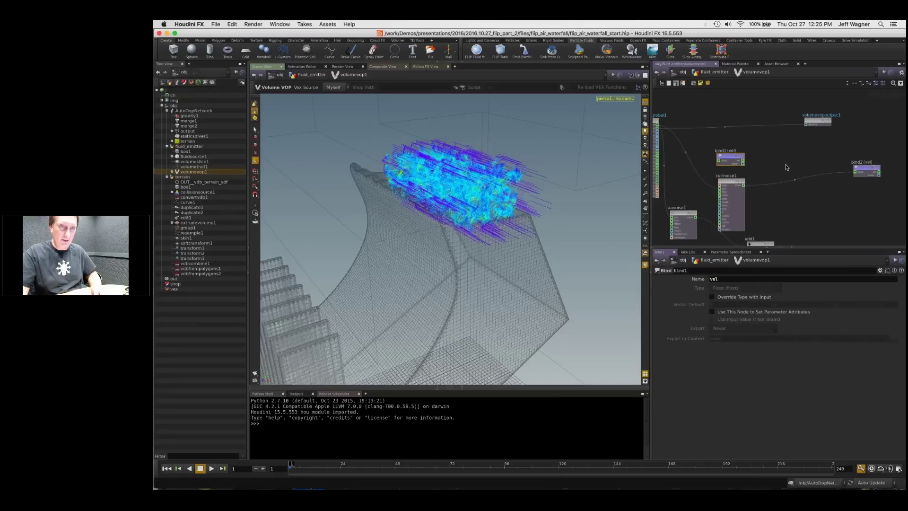
{"action": "scroll", "coordinate": [754, 168], "scroll_direction": "up", "scroll_amount": 3}
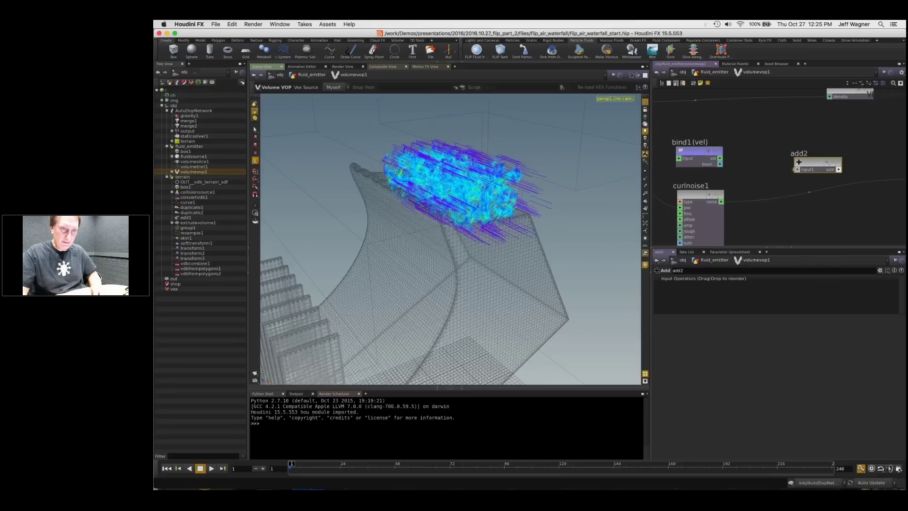
{"action": "left_click_drag", "start_coordinate": [722, 158], "coordinate": [721, 202]}
{"action": "left_click_drag", "start_coordinate": [813, 148], "coordinate": [799, 154]}
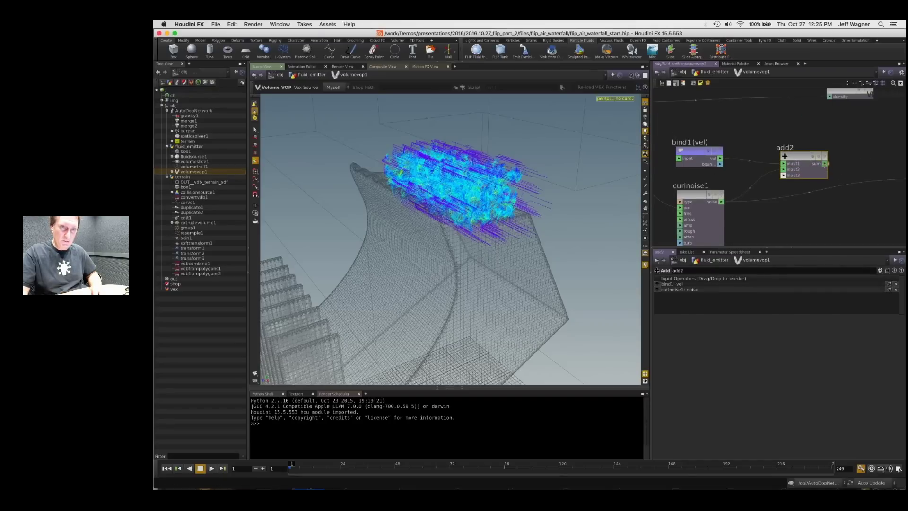
Step: Wire add2's sum into bind2 (vel) and move add2 closer to bind2
{"action": "middle_click_drag", "start_coordinate": [837, 174], "coordinate": [737, 150]}
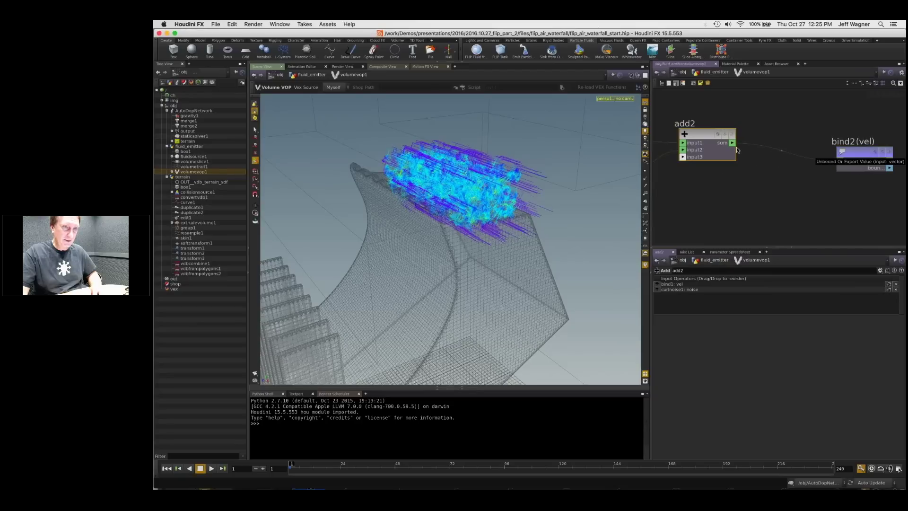
{"action": "left_click_drag", "start_coordinate": [706, 135], "coordinate": [755, 169]}
{"action": "scroll", "coordinate": [752, 148], "scroll_direction": "down", "scroll_amount": 2}
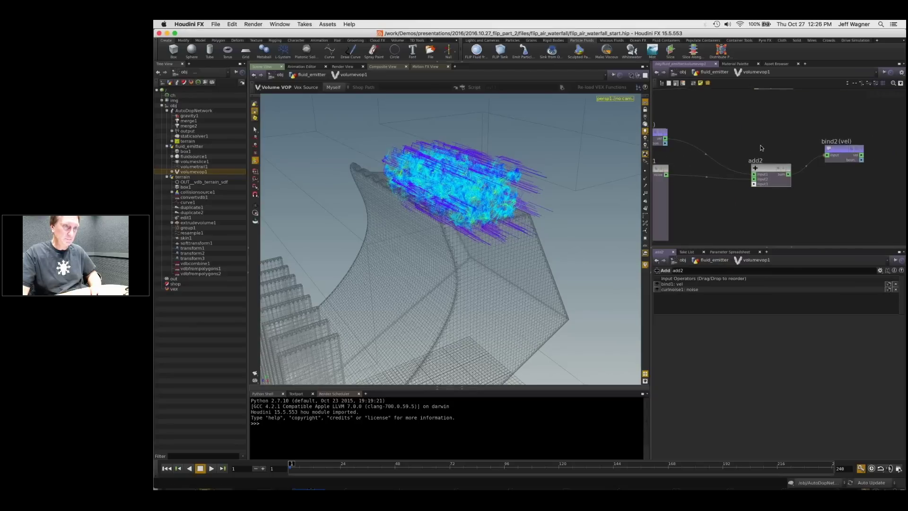
Step: Return to the fluid_emitter network and review fluidsource1's velocity volume and curl noise settings
{"action": "key", "text": "u"}
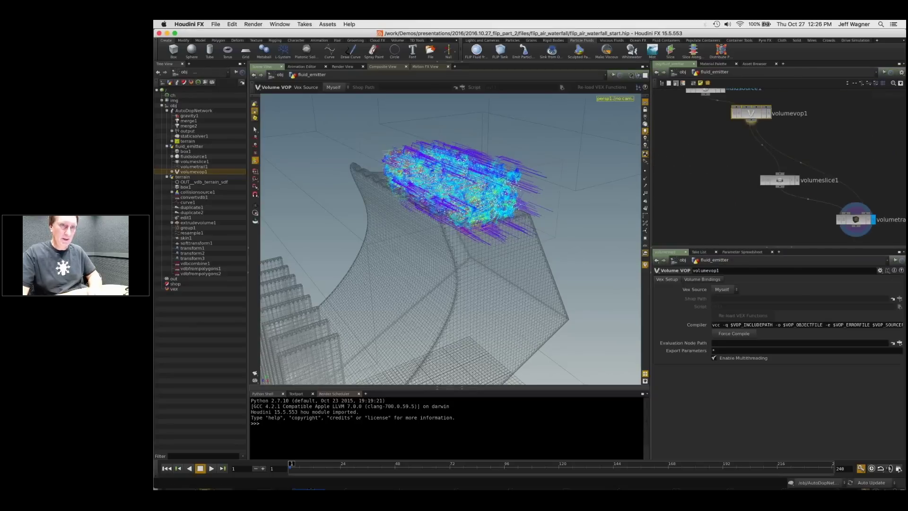
{"action": "middle_click_drag", "start_coordinate": [752, 117], "coordinate": [764, 165]}
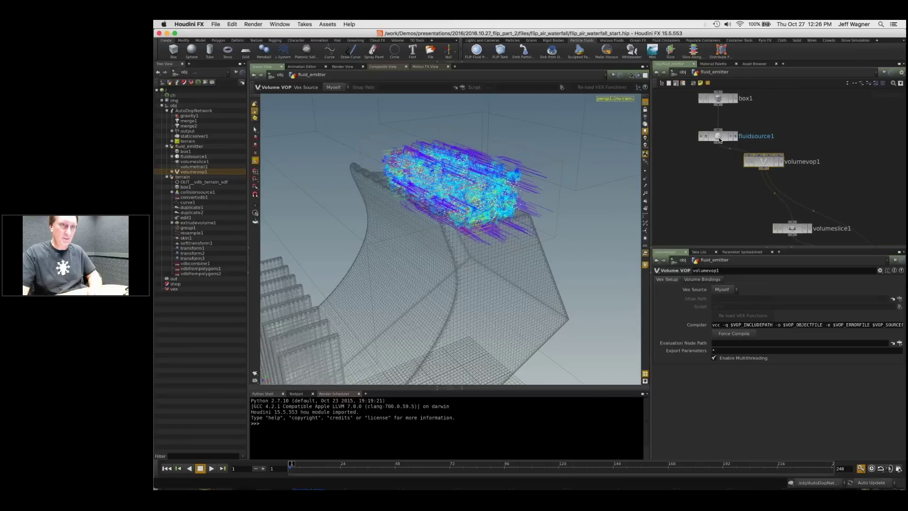
{"action": "left_click", "coordinate": [718, 137]}
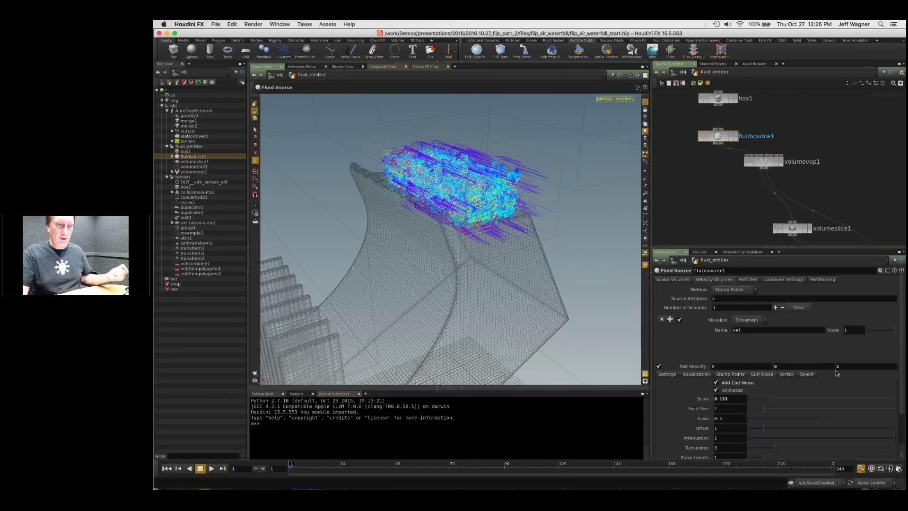
{"action": "middle_click_drag", "start_coordinate": [756, 218], "coordinate": [748, 182]}
{"action": "scroll", "coordinate": [747, 183], "scroll_direction": "down", "scroll_amount": 2}
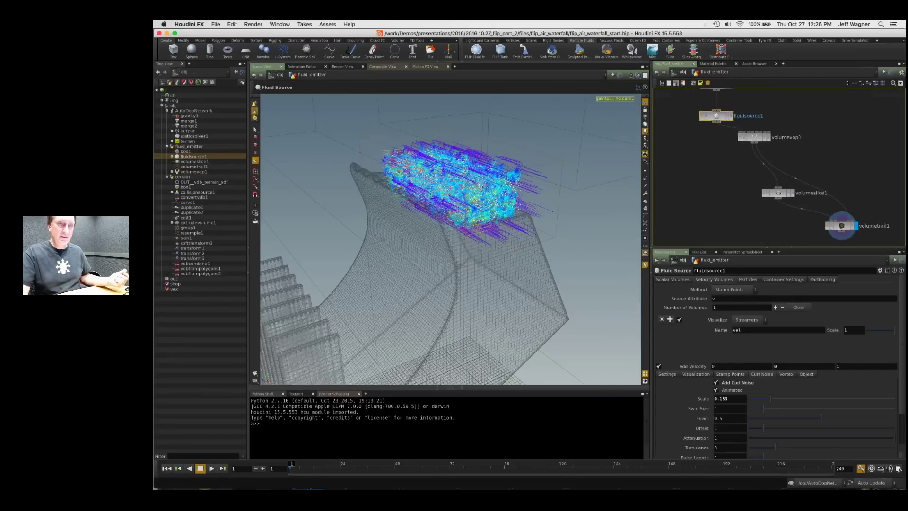
Step: Move volumetrail1, volumeslice1 and volumevop1 aside to clear the space below fluidsource1
{"action": "middle_click_drag", "start_coordinate": [769, 222], "coordinate": [734, 182]}
{"action": "left_click_drag", "start_coordinate": [734, 202], "coordinate": [826, 140]}
{"action": "left_click_drag", "start_coordinate": [743, 152], "coordinate": [789, 127]}
{"action": "left_click", "coordinate": [728, 126]}
{"action": "middle_click_drag", "start_coordinate": [719, 111], "coordinate": [765, 172]}
{"action": "left_click_drag", "start_coordinate": [763, 155], "coordinate": [725, 162]}
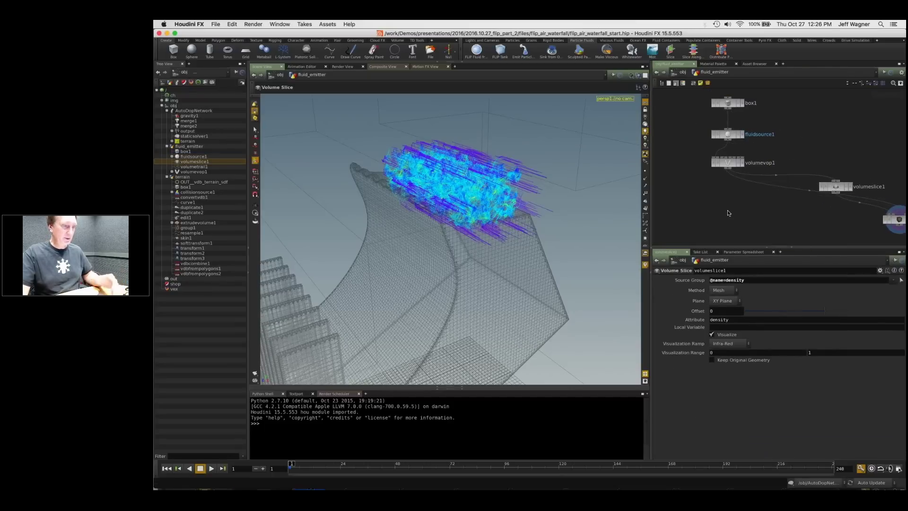
{"action": "key", "text": "Tab"}
{"action": "left_click_drag", "start_coordinate": [729, 164], "coordinate": [776, 163]}
{"action": "left_click", "coordinate": [728, 136]}
Step: Add a Null node below fluidsource1
{"action": "key", "text": "Tab"}
{"action": "type", "text": "nu"}
{"action": "key", "text": "Return"}
{"action": "left_click", "coordinate": [717, 192]}
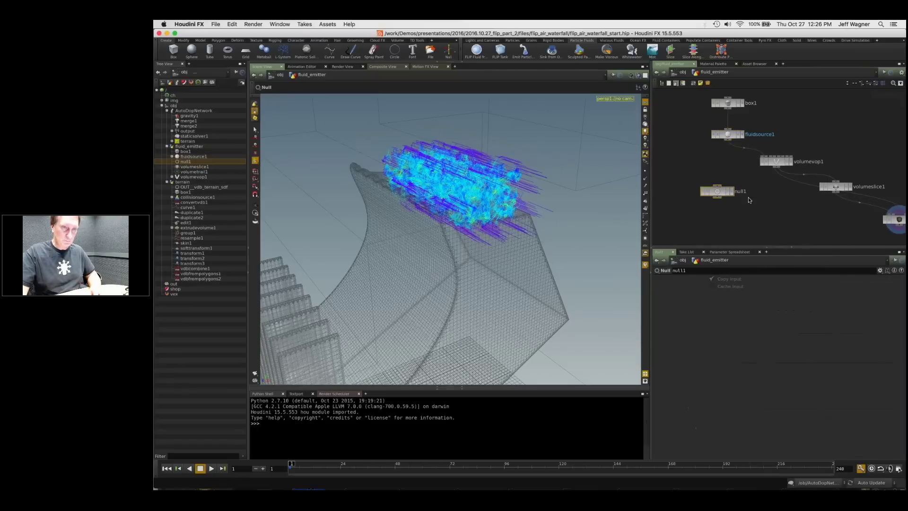
Step: Make null1 the displayed node and wire fluidsource1's output into it
{"action": "left_click", "coordinate": [732, 191]}
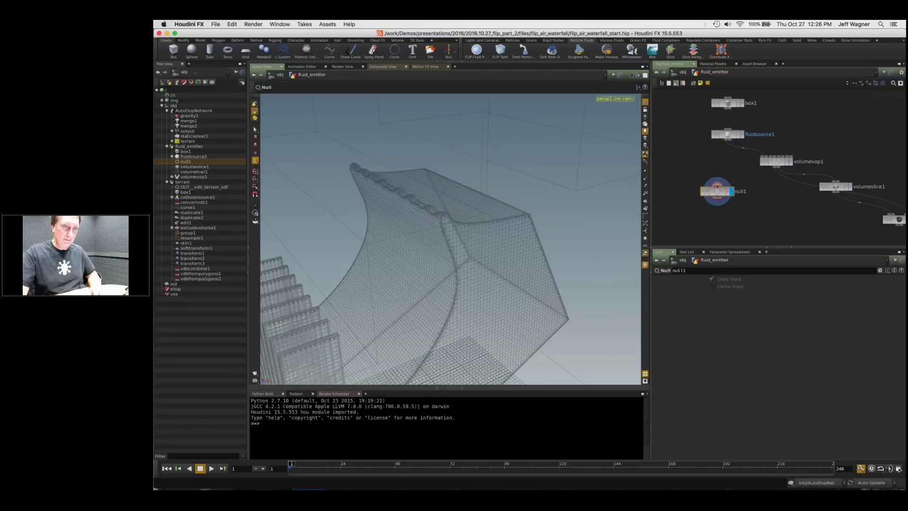
{"action": "left_click_drag", "start_coordinate": [729, 145], "coordinate": [718, 194]}
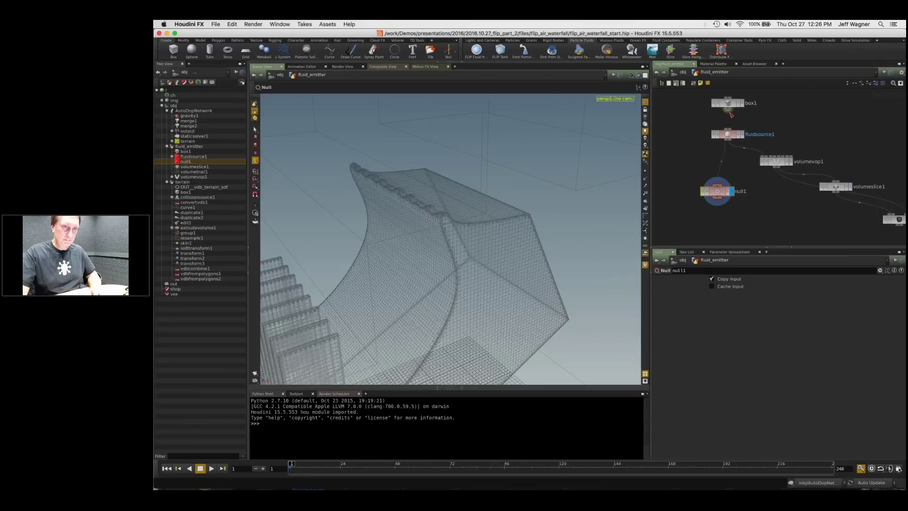
{"action": "left_click_drag", "start_coordinate": [716, 189], "coordinate": [727, 179]}
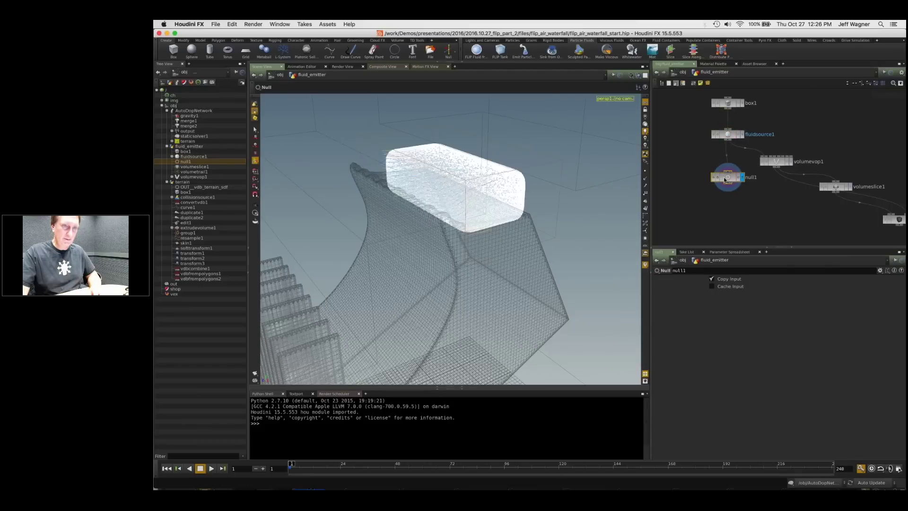
Step: Rename the null to OUT__to_flip and move it farther below fluidsource1
{"action": "left_click", "coordinate": [748, 178]}
{"action": "type", "text": "OUT_"}
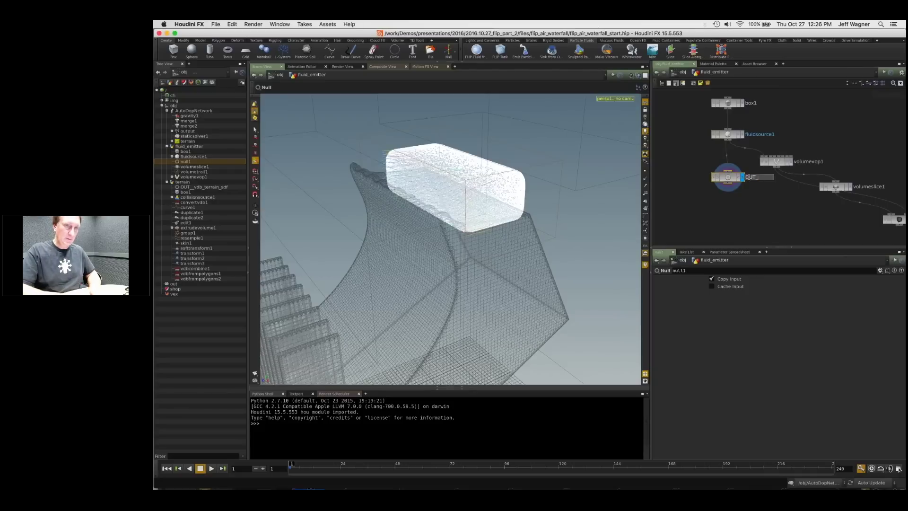
{"action": "type", "text": "_to_flip"}
{"action": "key", "text": "Return"}
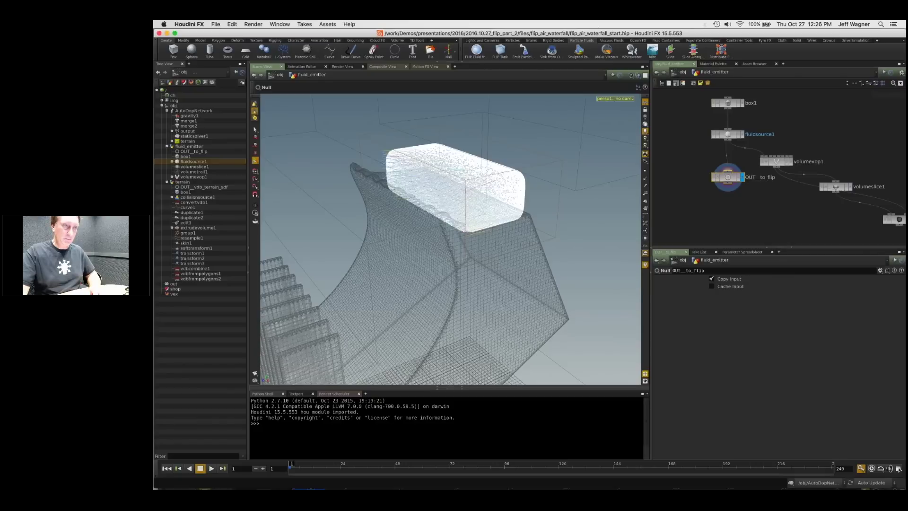
{"action": "left_click_drag", "start_coordinate": [728, 177], "coordinate": [727, 201]}
{"action": "middle_click", "coordinate": [727, 201]}
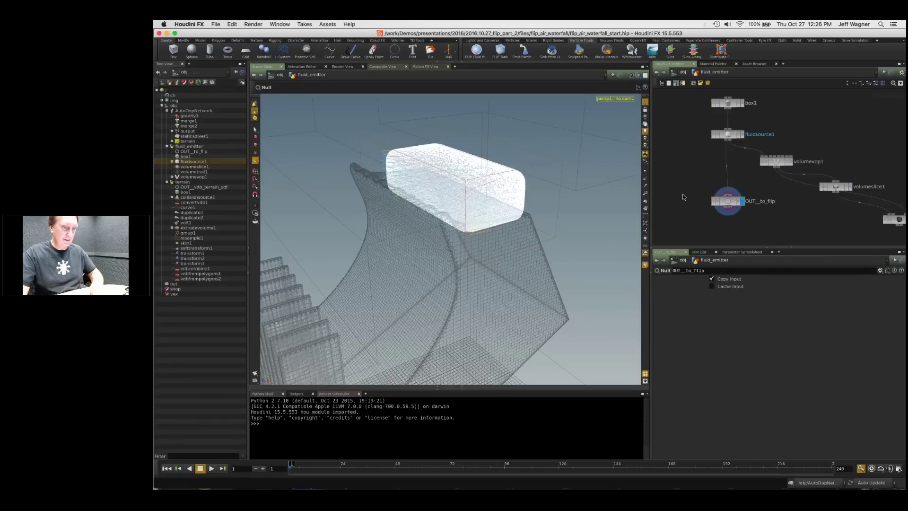
Step: Inspect the nodes inside AutoDopNetwork, including the terrain static object, and return to the object level
{"action": "key", "text": "u"}
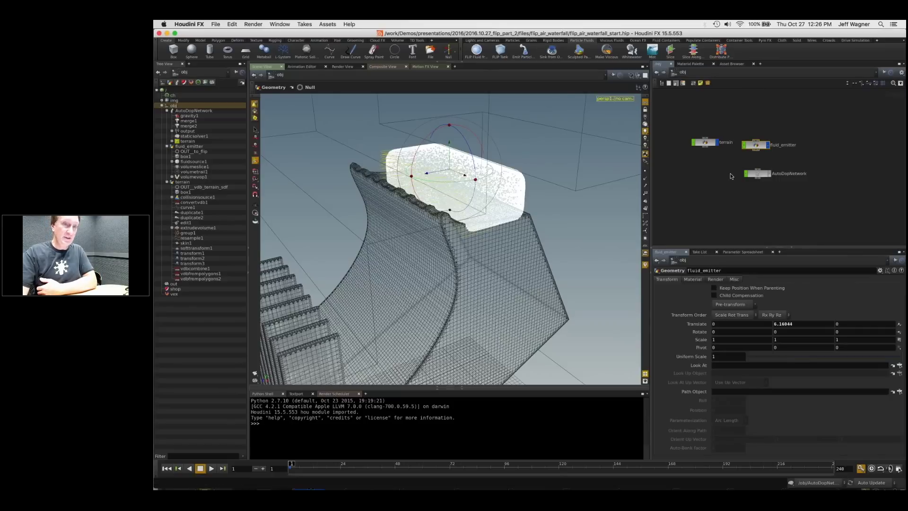
{"action": "left_click", "coordinate": [755, 179]}
{"action": "key", "text": "i"}
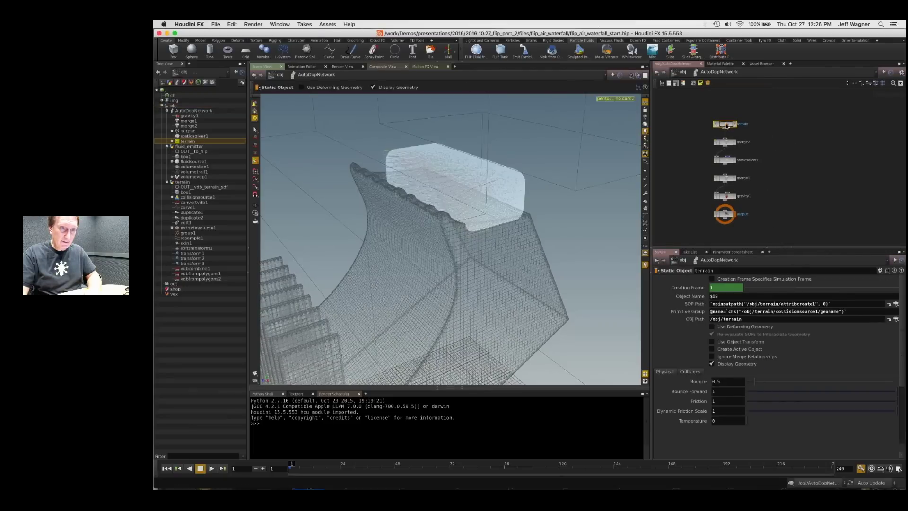
{"action": "middle_click", "coordinate": [727, 125]}
{"action": "key", "text": "u"}
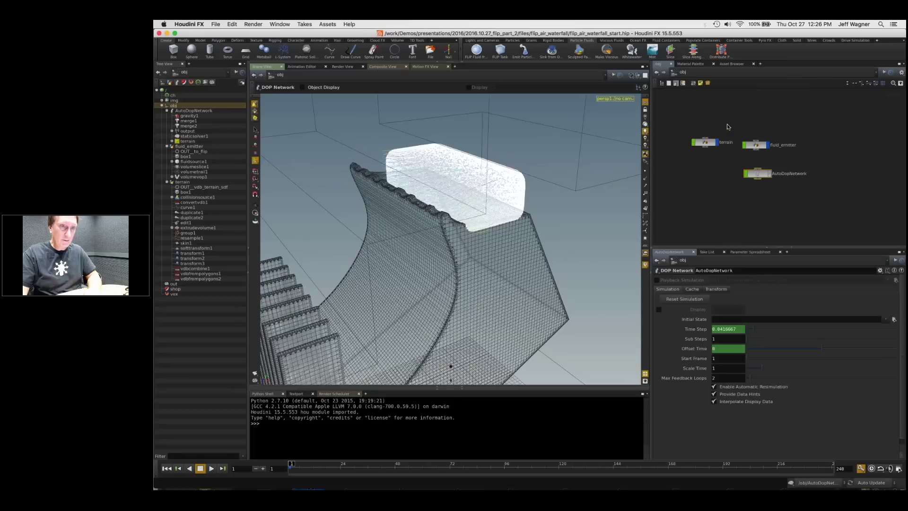
Step: Try to turn fluid_emitter into a particle fluid source with the Emit Particle Fluid tool
{"action": "left_click", "coordinate": [757, 145]}
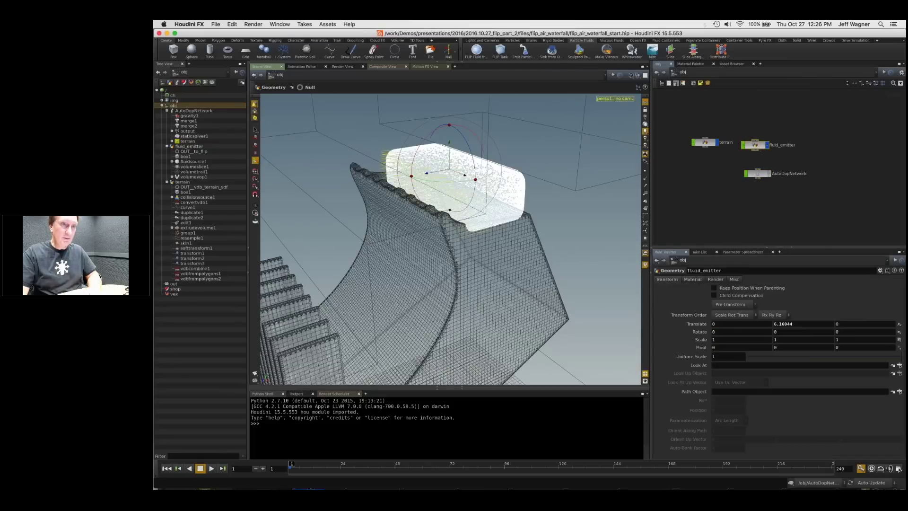
{"action": "left_click", "coordinate": [524, 50]}
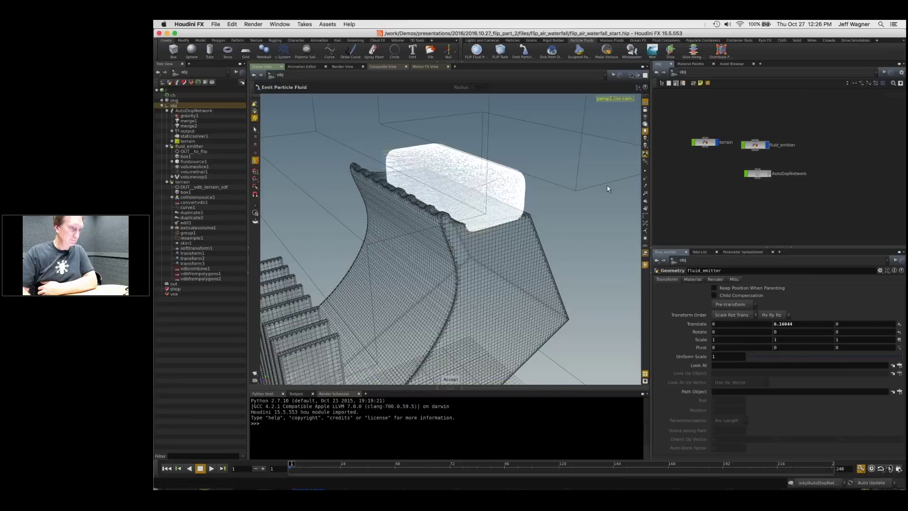
{"action": "key", "text": "Return"}
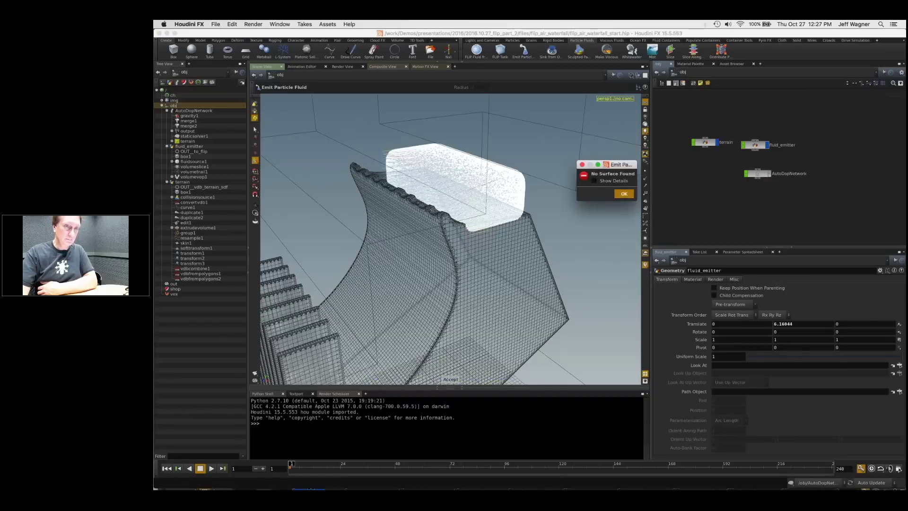
{"action": "left_click", "coordinate": [624, 193]}
{"action": "key", "text": "Escape"}
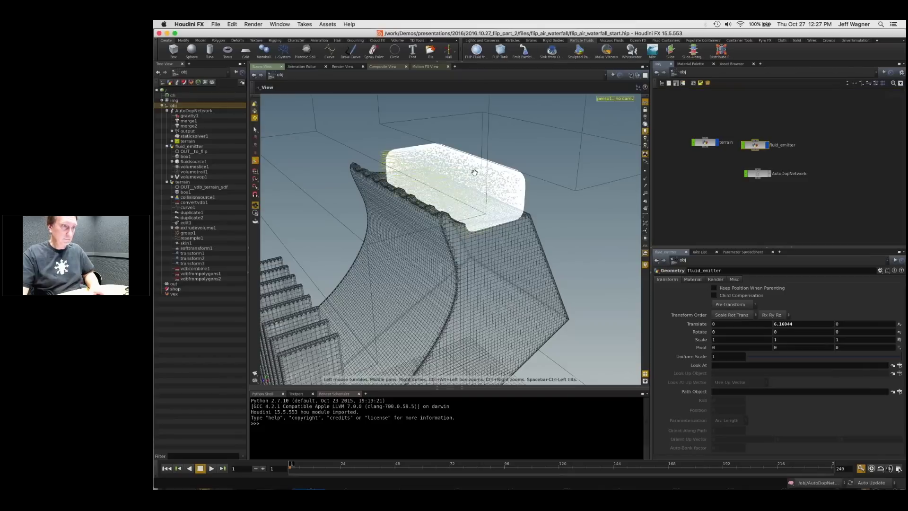
Step: Add a FLIP Object node inside AutoDopNetwork, beside the terrain and merge2 nodes
{"action": "left_click_drag", "start_coordinate": [474, 173], "coordinate": [520, 236]}
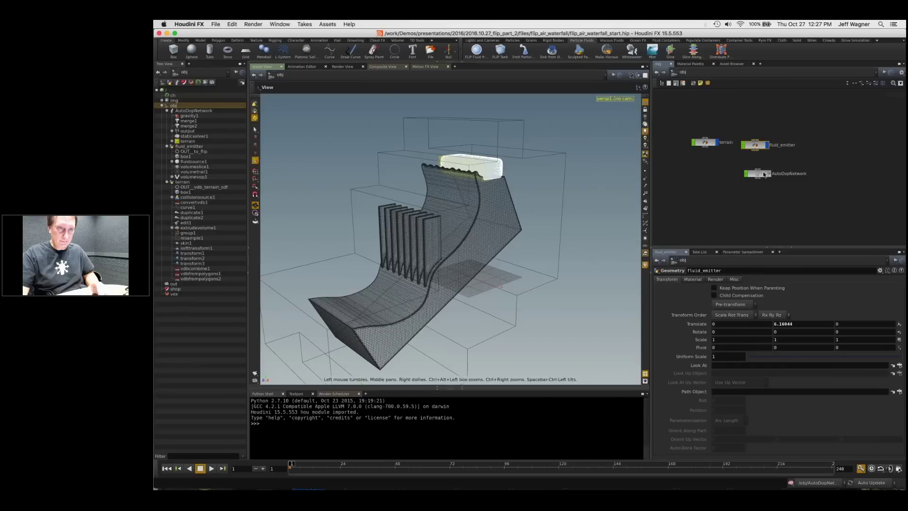
{"action": "double_click", "coordinate": [763, 173]}
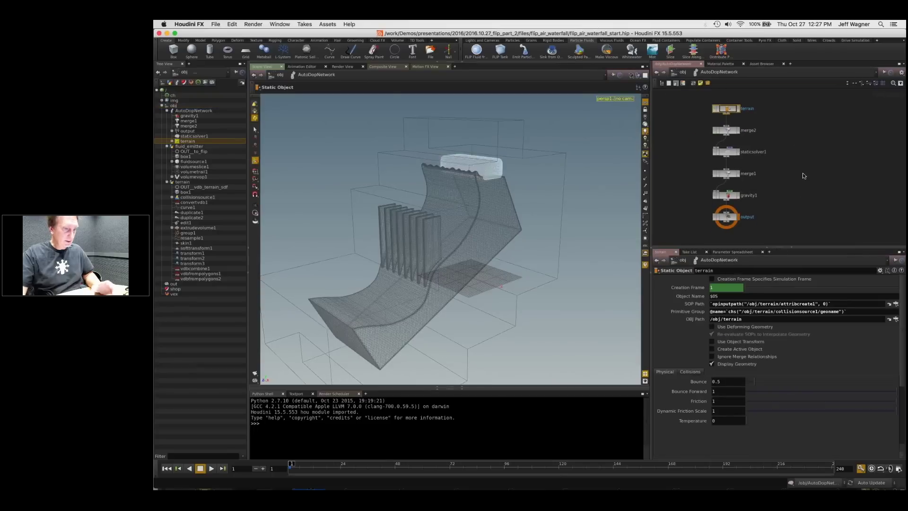
{"action": "key", "text": "Tab"}
{"action": "type", "text": "flip"}
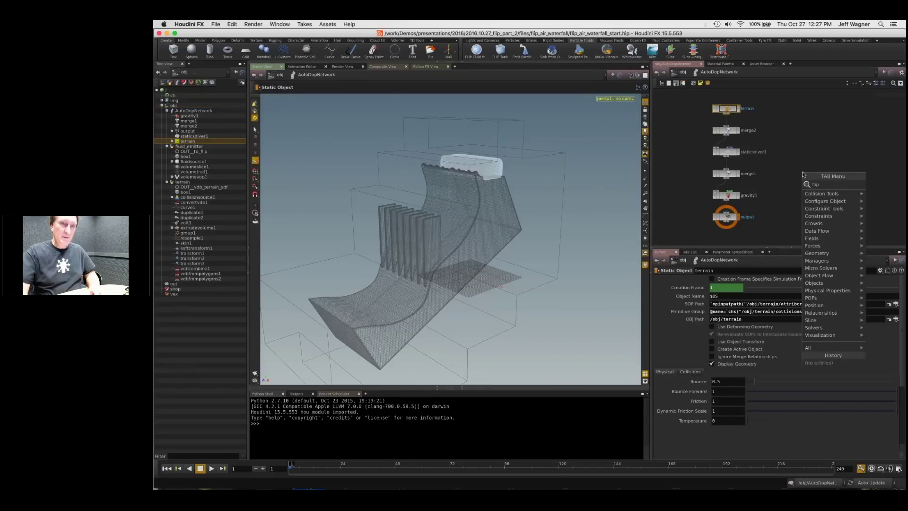
{"action": "left_click", "coordinate": [755, 192]}
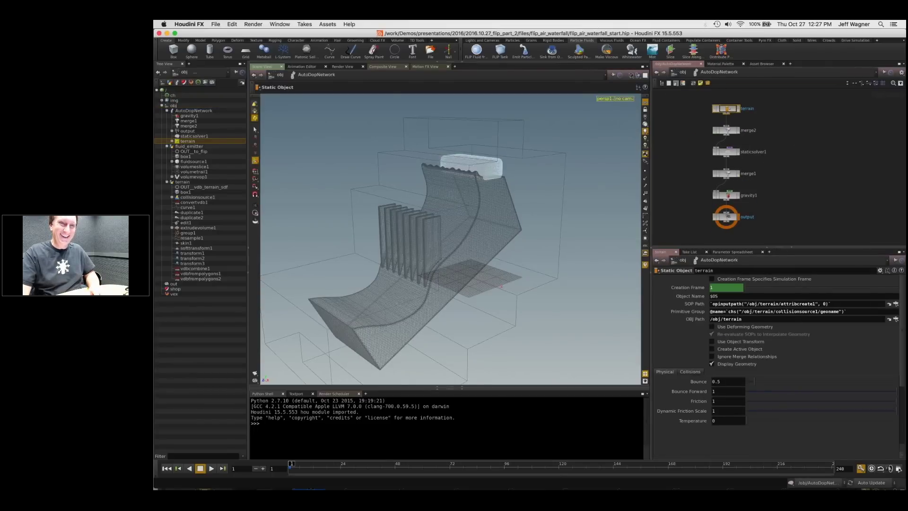
{"action": "left_click", "coordinate": [759, 133]}
Step: Add a FLIP Solver node just below flipobject1
{"action": "key", "text": "Tab"}
{"action": "type", "text": "fli"}
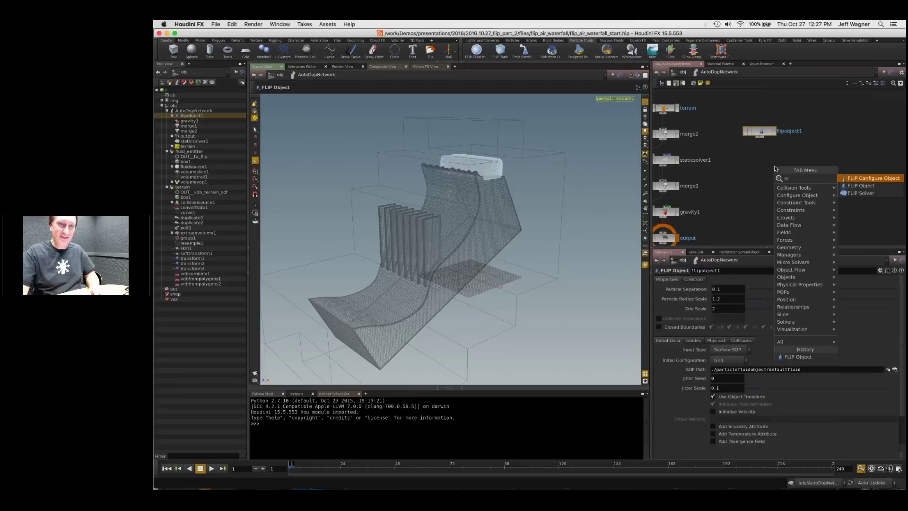
{"action": "left_click", "coordinate": [861, 194]}
{"action": "left_click", "coordinate": [793, 161]}
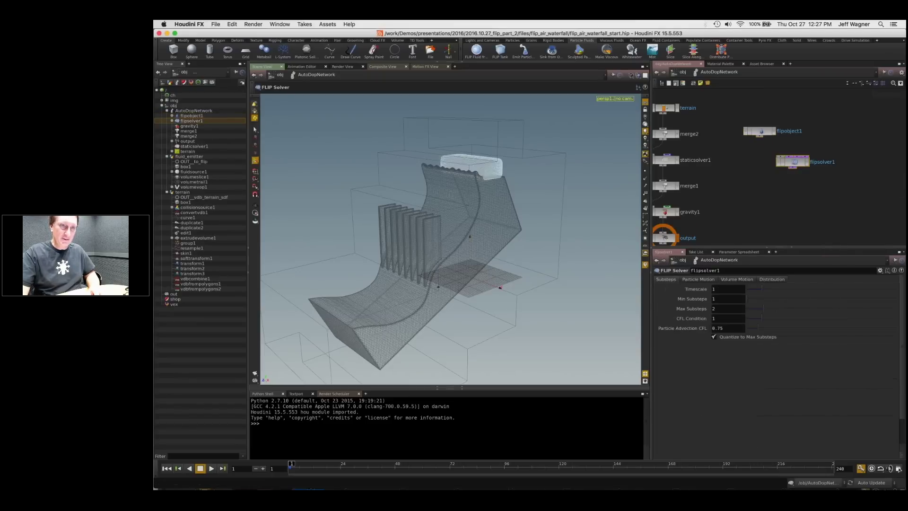
{"action": "middle_click_drag", "start_coordinate": [827, 153], "coordinate": [766, 148]}
{"action": "key", "text": "Tab"}
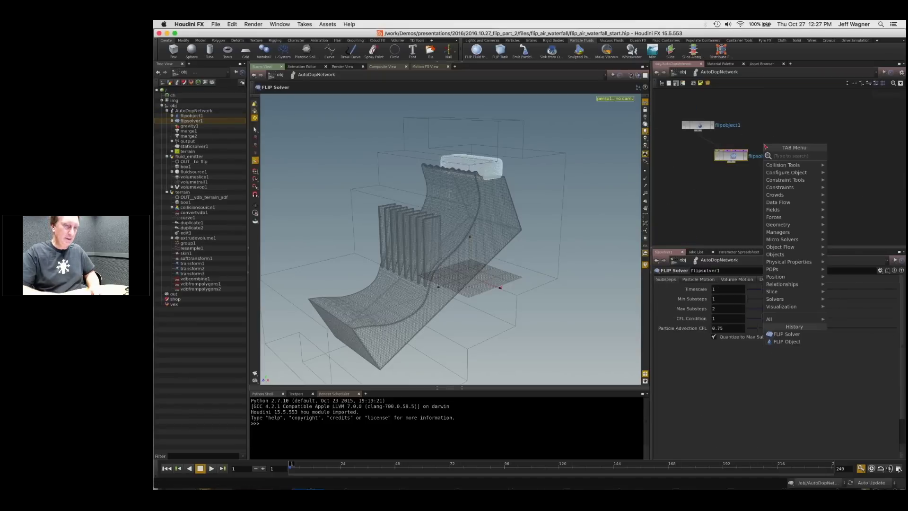
{"action": "type", "text": "flui"}
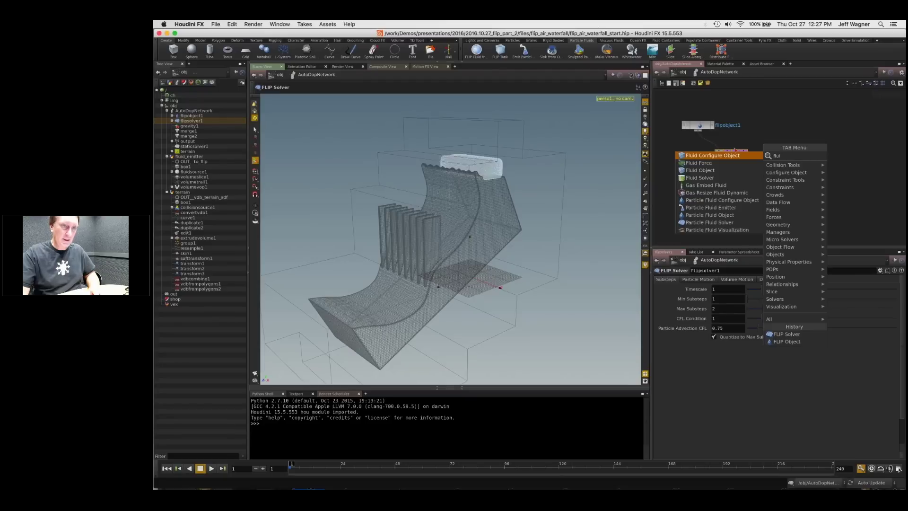
{"action": "key", "text": "Escape"}
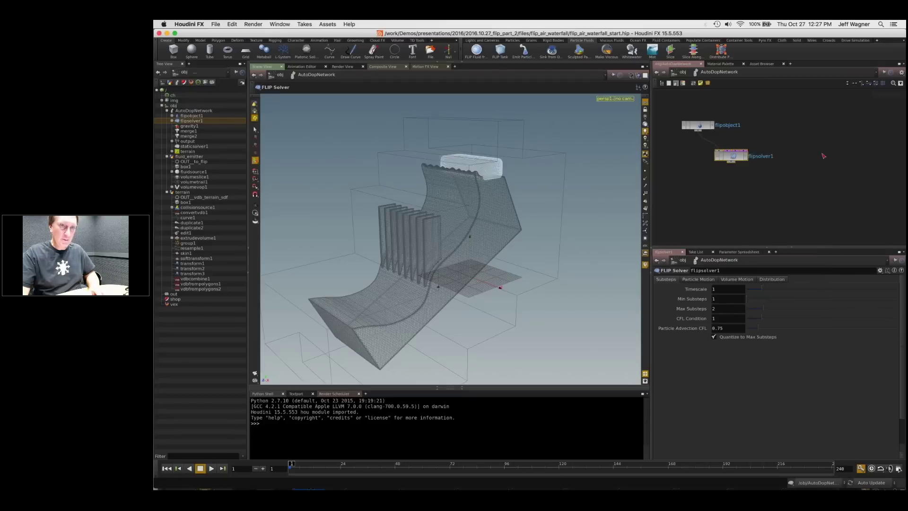
Step: Add a Source Volume node and wire its output into the last input of flipsolver1
{"action": "key", "text": "Tab"}
{"action": "type", "text": "sour"}
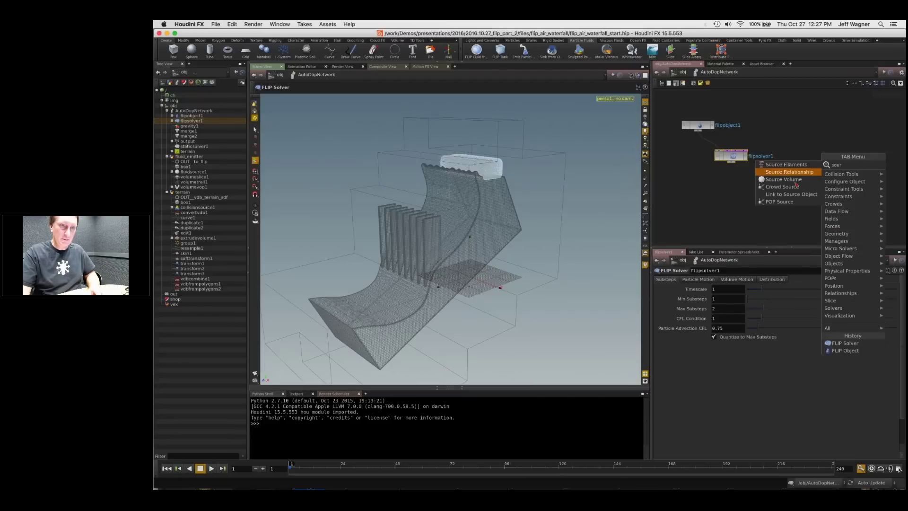
{"action": "left_click", "coordinate": [787, 179]}
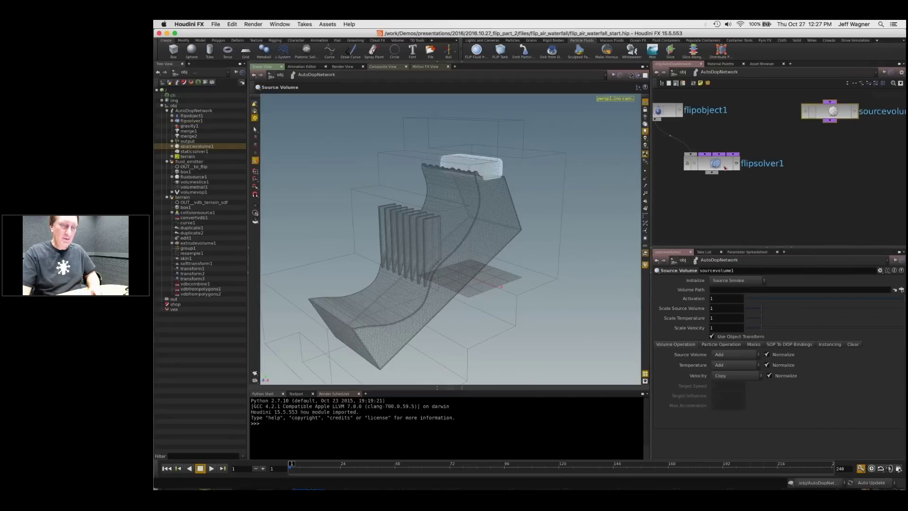
{"action": "left_click_drag", "start_coordinate": [725, 168], "coordinate": [732, 216]}
{"action": "scroll", "coordinate": [741, 205], "scroll_direction": "up", "scroll_amount": 1}
{"action": "left_click", "coordinate": [740, 204]}
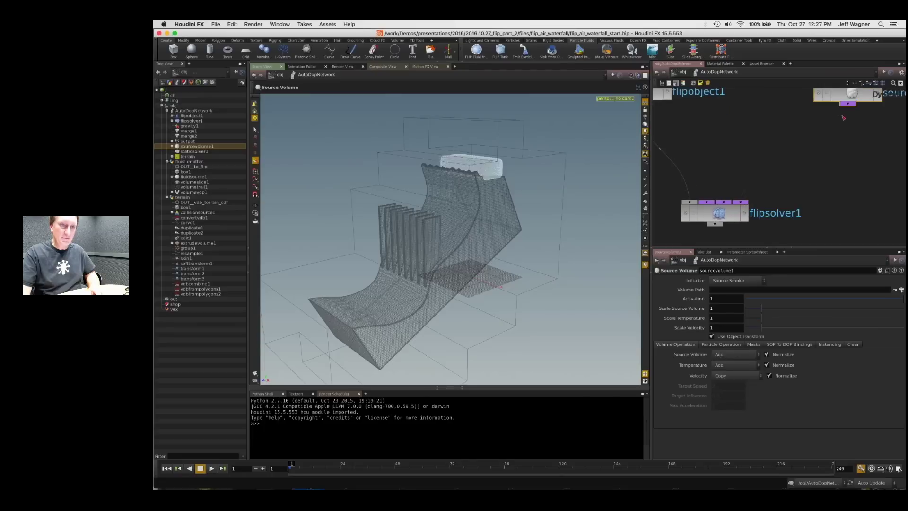
{"action": "left_click", "coordinate": [844, 110]}
Step: Connect the output of flipsolver1 to the merge1 node
{"action": "scroll", "coordinate": [839, 154], "scroll_direction": "down", "scroll_amount": 3}
{"action": "middle_click_drag", "start_coordinate": [837, 174], "coordinate": [895, 140]}
{"action": "scroll", "coordinate": [818, 188], "scroll_direction": "down", "scroll_amount": 3}
{"action": "scroll", "coordinate": [889, 145], "scroll_direction": "up", "scroll_amount": 2}
{"action": "left_click", "coordinate": [836, 159]}
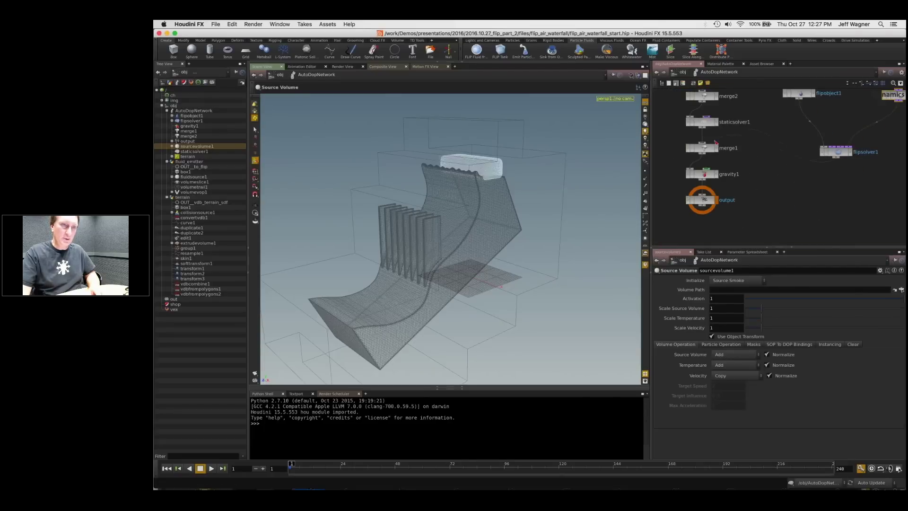
{"action": "middle_click_drag", "start_coordinate": [865, 177], "coordinate": [862, 195]}
{"action": "left_click", "coordinate": [698, 161]}
Step: Set the Source Volume node's Initialize preset to Source FLIP and tidy the placement of sourcevolume1 and flipsolver1
{"action": "middle_click_drag", "start_coordinate": [880, 135], "coordinate": [795, 163]}
{"action": "left_click_drag", "start_coordinate": [811, 149], "coordinate": [800, 169]}
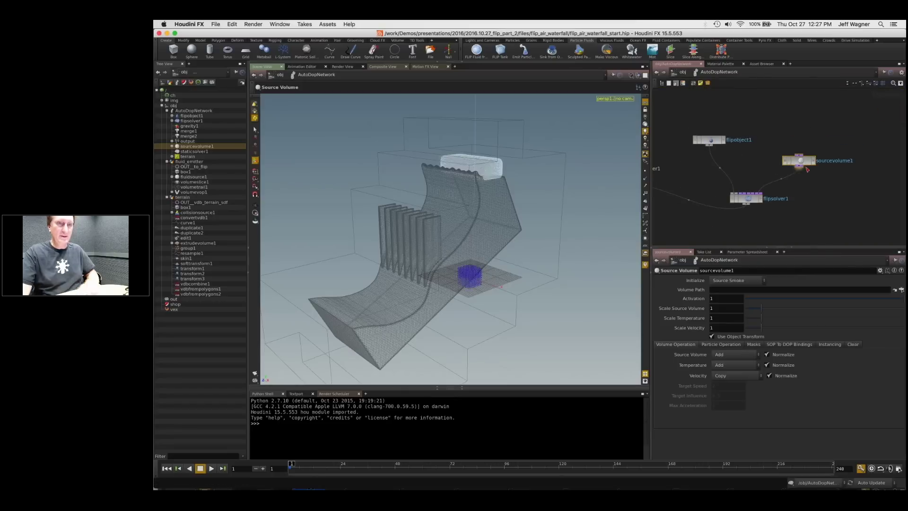
{"action": "left_click", "coordinate": [744, 281]}
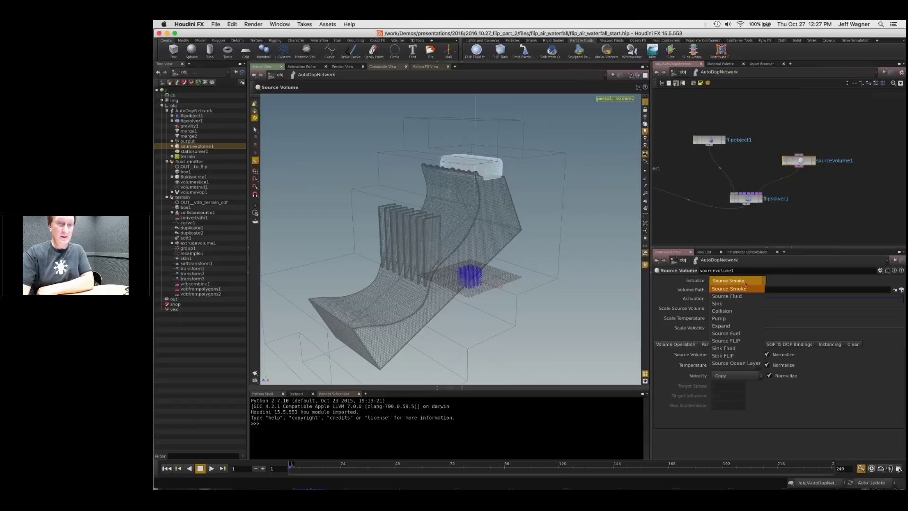
{"action": "left_click", "coordinate": [742, 340]}
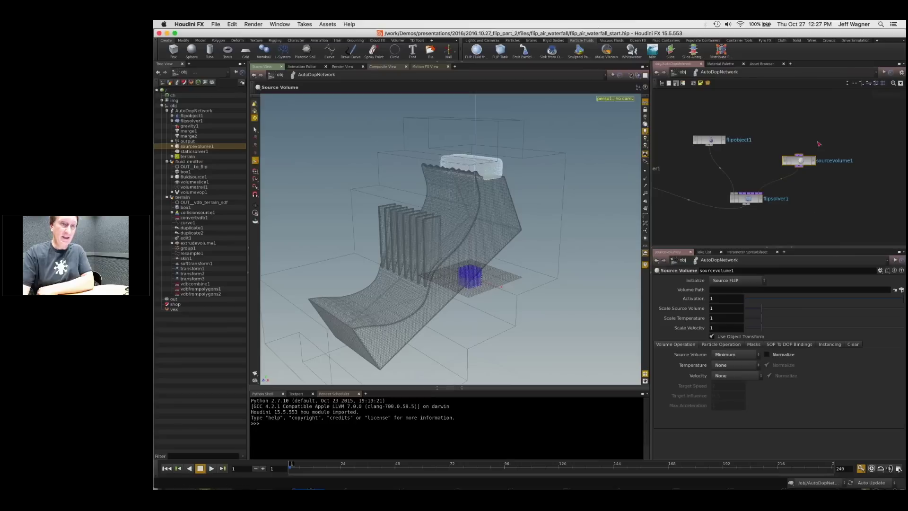
{"action": "left_click_drag", "start_coordinate": [802, 162], "coordinate": [794, 164]}
{"action": "middle_click_drag", "start_coordinate": [750, 192], "coordinate": [764, 181]}
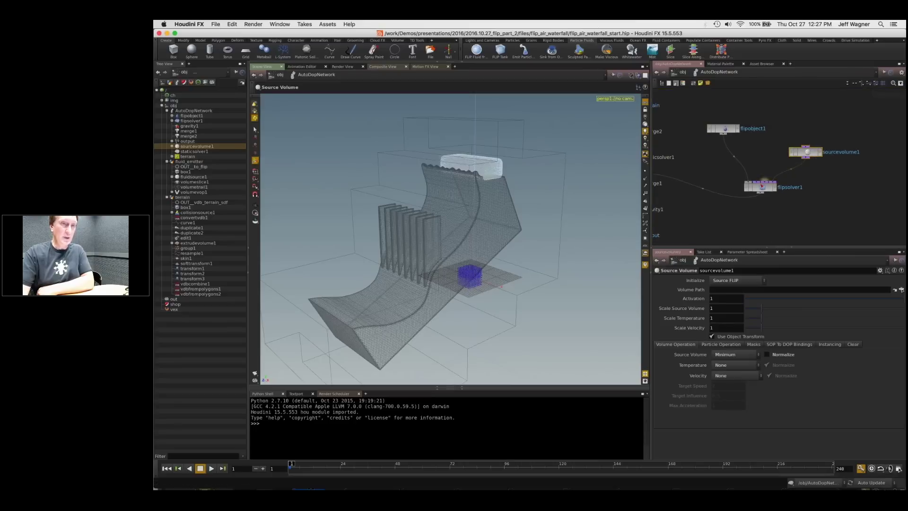
{"action": "left_click_drag", "start_coordinate": [759, 189], "coordinate": [756, 195]}
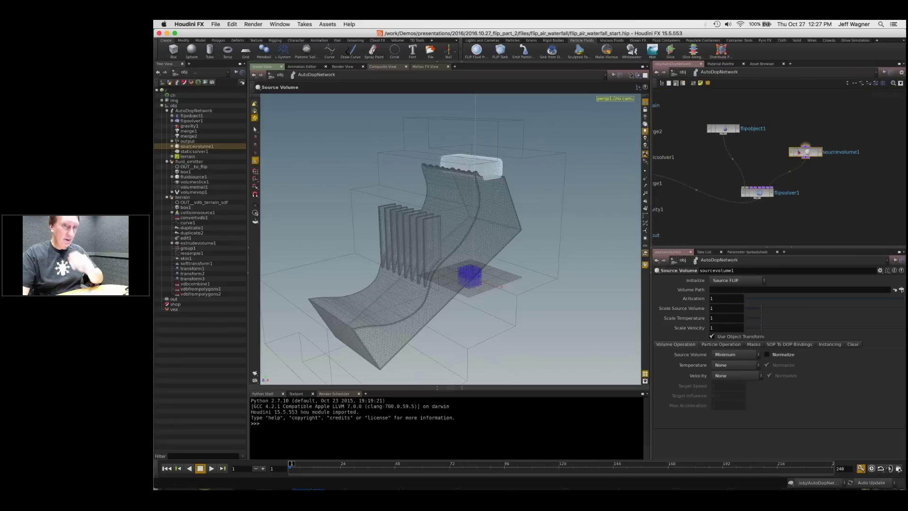
{"action": "left_click_drag", "start_coordinate": [806, 150], "coordinate": [801, 148]}
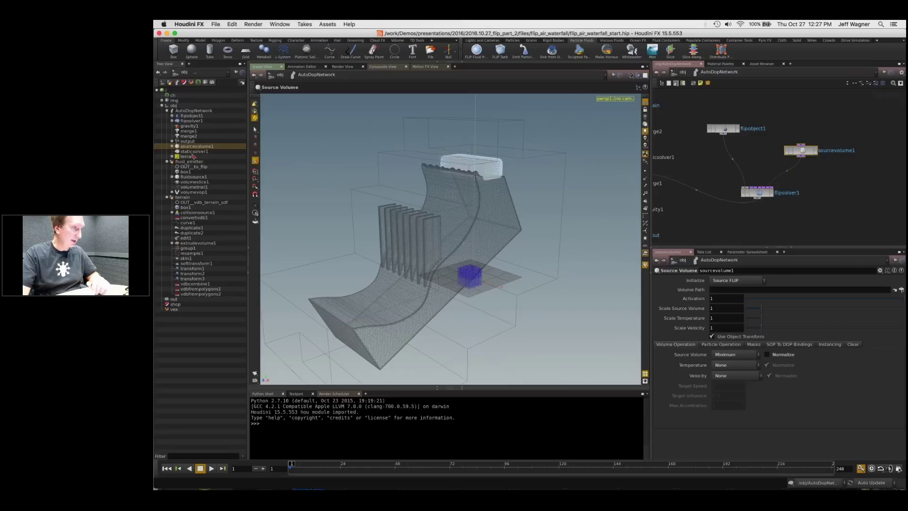
Step: Set sourcevolume1's Volume Path to /obj/fluid_emitter/OUT__to_flip
{"action": "left_click", "coordinate": [202, 203]}
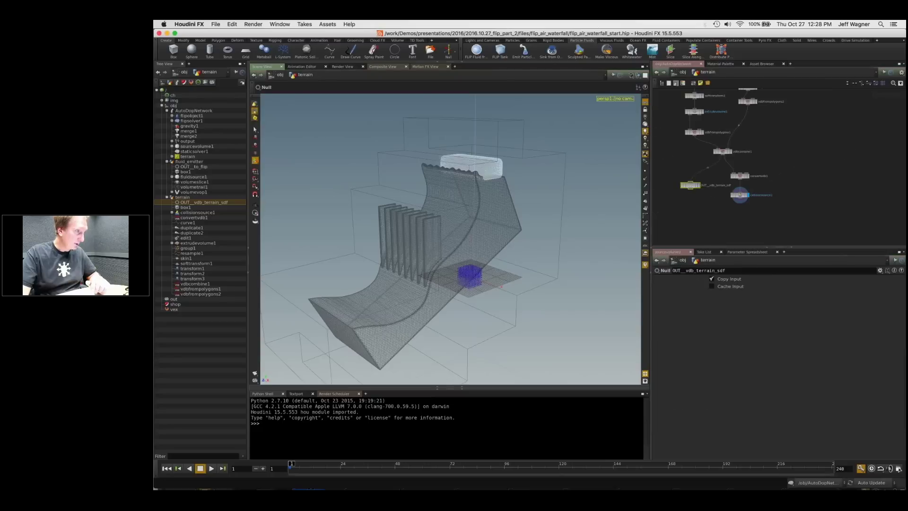
{"action": "left_click", "coordinate": [656, 73]}
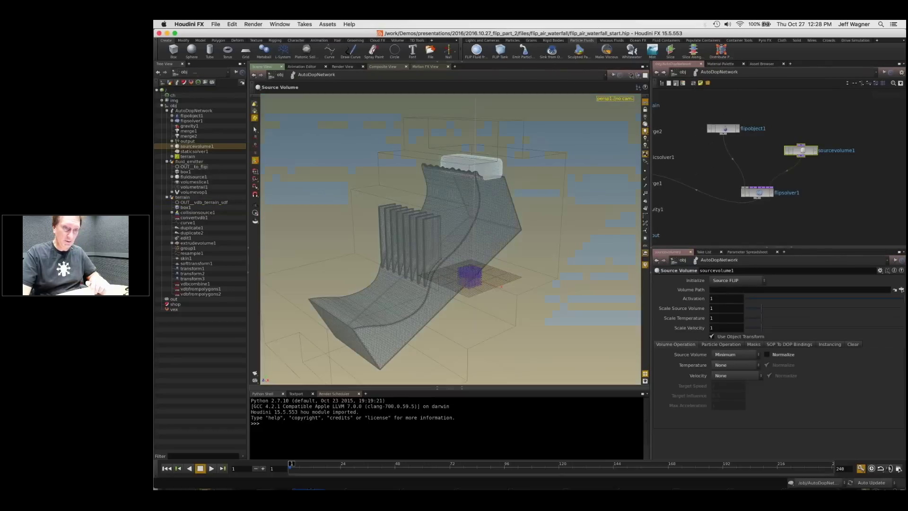
{"action": "left_click_drag", "start_coordinate": [740, 293], "coordinate": [736, 292]}
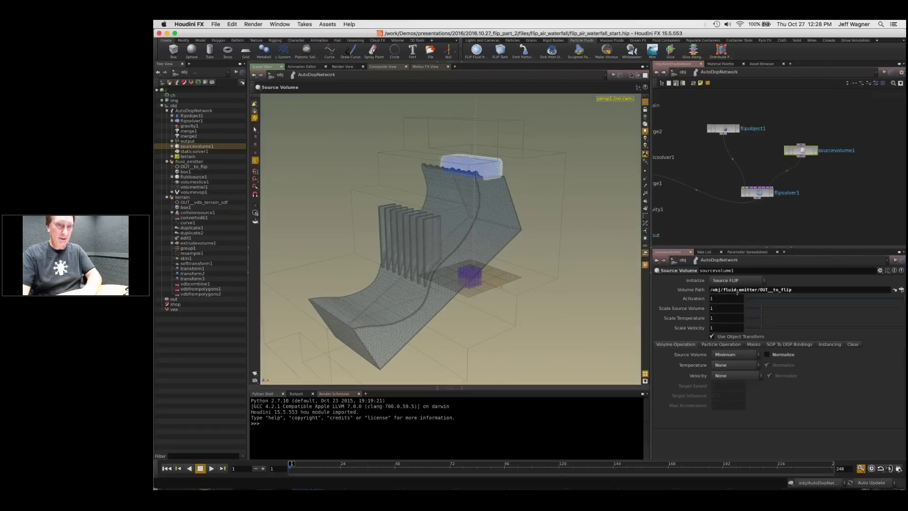
Step: Hide the other objects in the viewport so that only the DOP network's contents are displayed
{"action": "double_click", "coordinate": [801, 150]}
{"action": "key", "text": "u"}
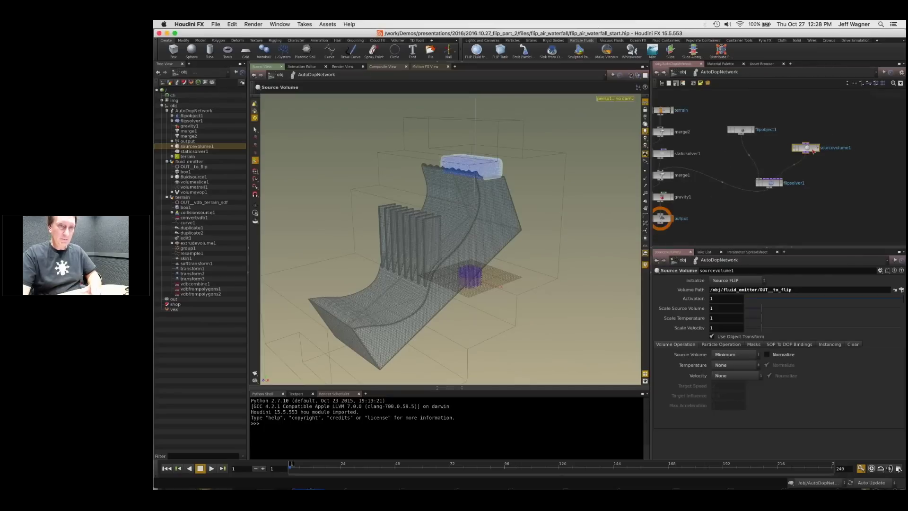
{"action": "key", "text": "Escape"}
{"action": "right_click_drag", "start_coordinate": [468, 158], "coordinate": [474, 162]}
{"action": "left_click_drag", "start_coordinate": [473, 162], "coordinate": [483, 162]}
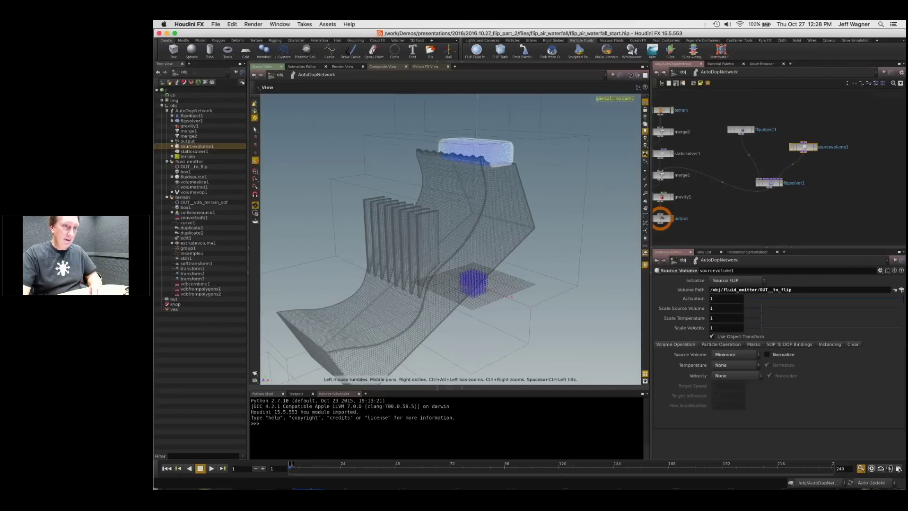
{"action": "right_click_drag", "start_coordinate": [483, 162], "coordinate": [488, 164]}
{"action": "left_click", "coordinate": [638, 75]}
{"action": "left_click", "coordinate": [648, 98]}
{"action": "left_click_drag", "start_coordinate": [539, 145], "coordinate": [459, 201], "text": "alt"}
Step: Examine the terrain static object's volume collision settings, toggling its Collision Guide on and back off
{"action": "middle_click_drag", "start_coordinate": [668, 117], "coordinate": [796, 114]}
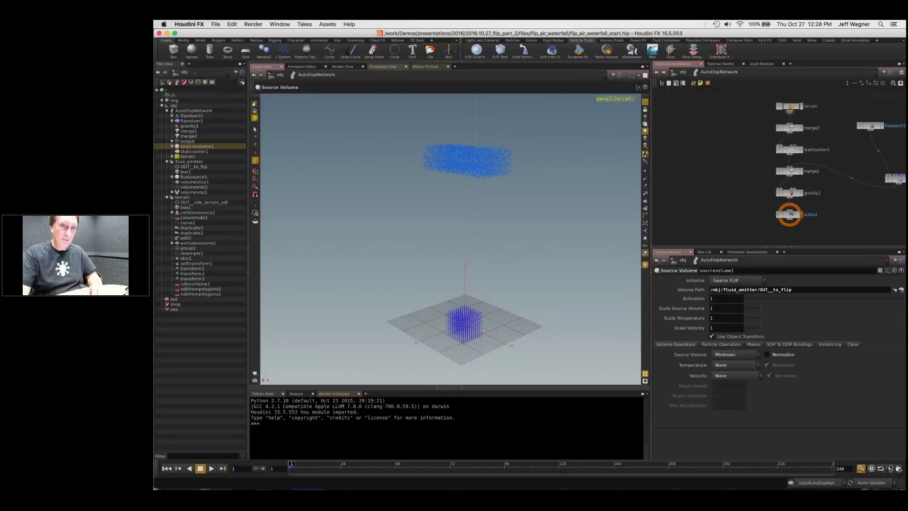
{"action": "left_click", "coordinate": [794, 110]}
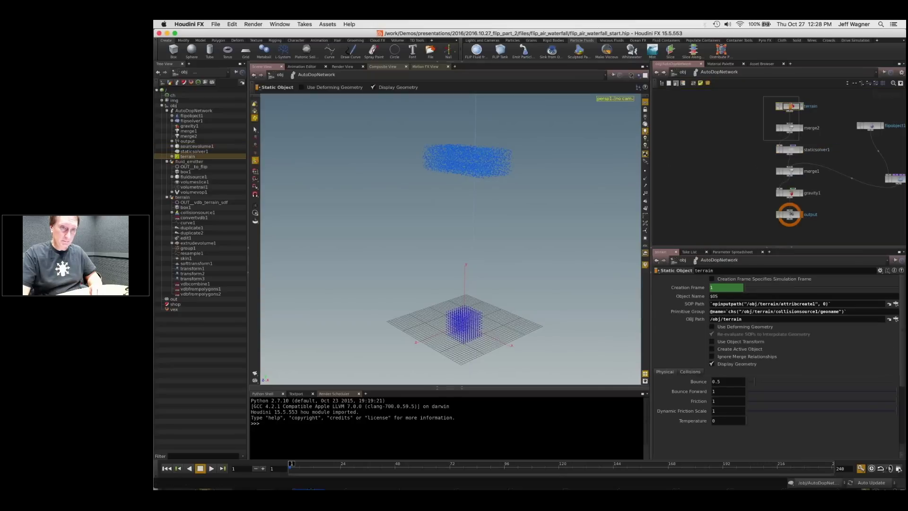
{"action": "key", "text": "h"}
{"action": "scroll", "coordinate": [736, 159], "scroll_direction": "up", "scroll_amount": 3}
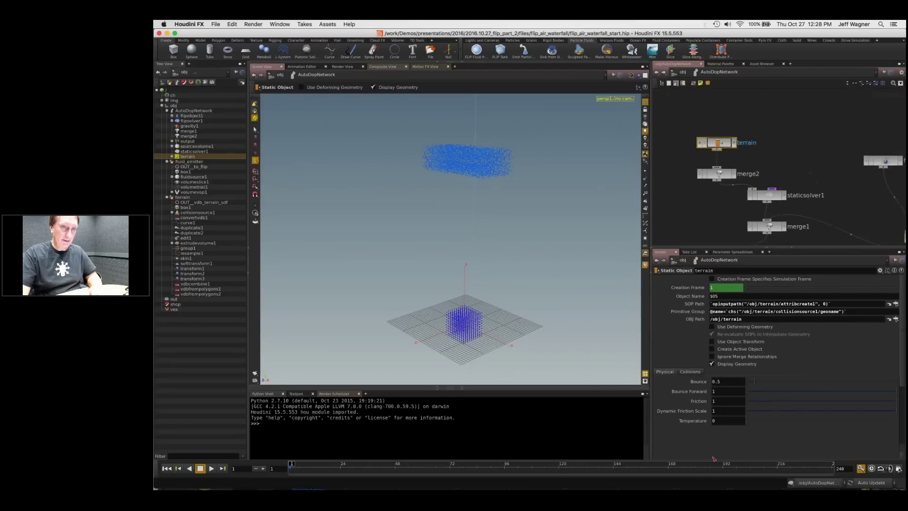
{"action": "left_click", "coordinate": [690, 372]}
{"action": "left_click", "coordinate": [661, 405]}
{"action": "left_click", "coordinate": [661, 406]}
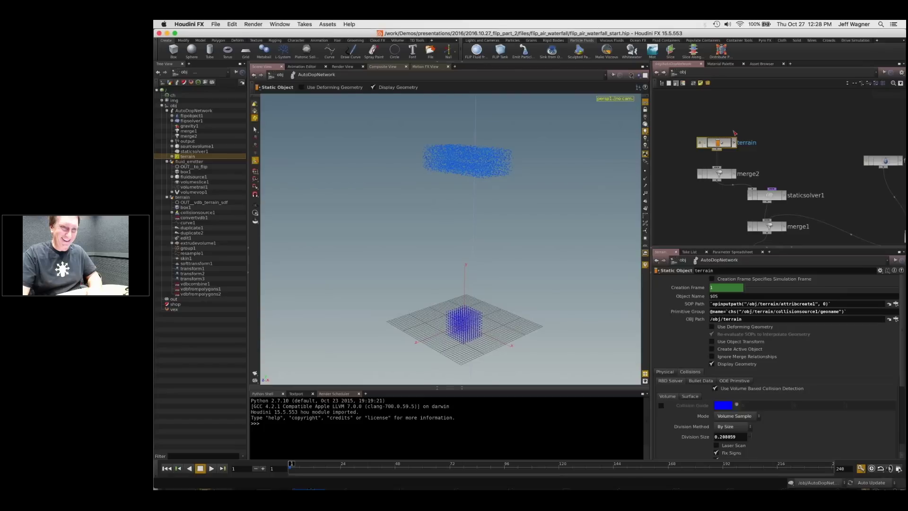
Step: Inspect the collisionsource1 node inside the terrain geometry network, and return to AutoDopNetwork
{"action": "key", "text": "u"}
{"action": "left_click", "coordinate": [712, 143]}
{"action": "double_click", "coordinate": [712, 143]}
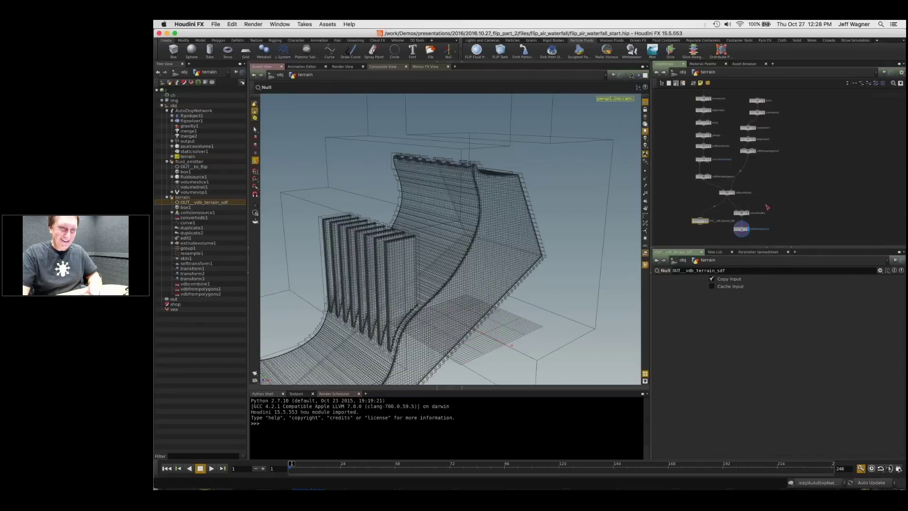
{"action": "left_click", "coordinate": [759, 189]}
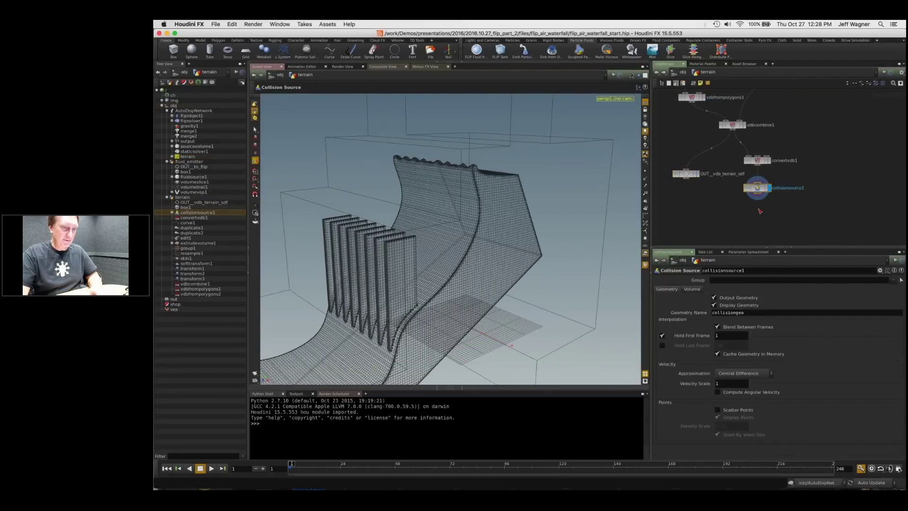
{"action": "key", "text": "u"}
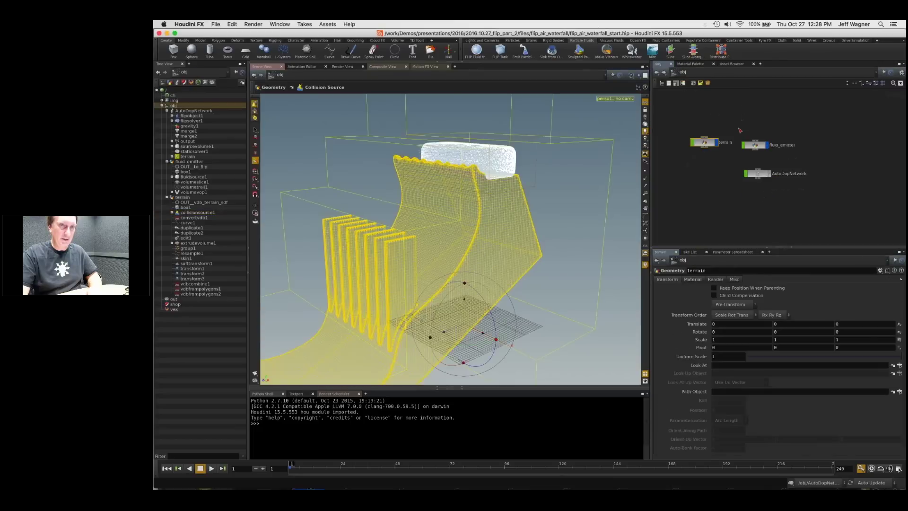
{"action": "double_click", "coordinate": [758, 173]}
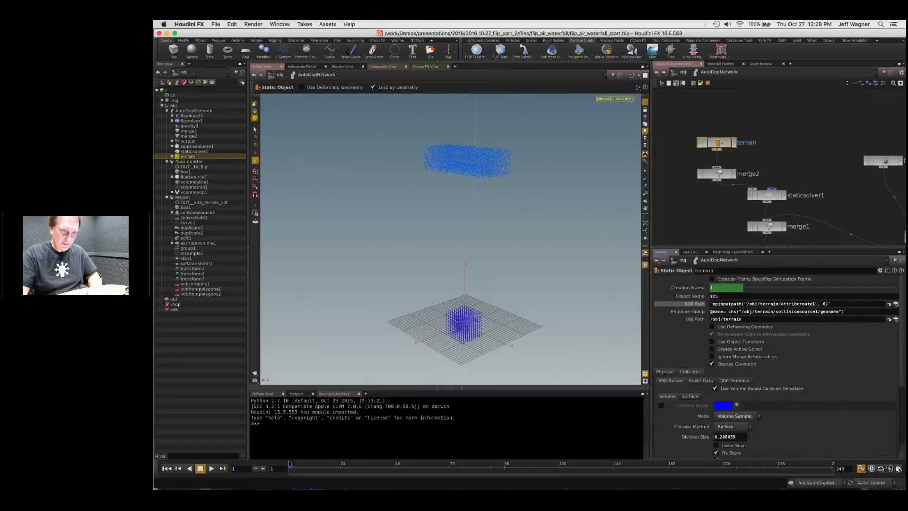
Step: Set the terrain static object's SOP Path to /obj/terrain/collisionsource1
{"action": "left_click", "coordinate": [690, 305]}
{"action": "left_click", "coordinate": [691, 305]}
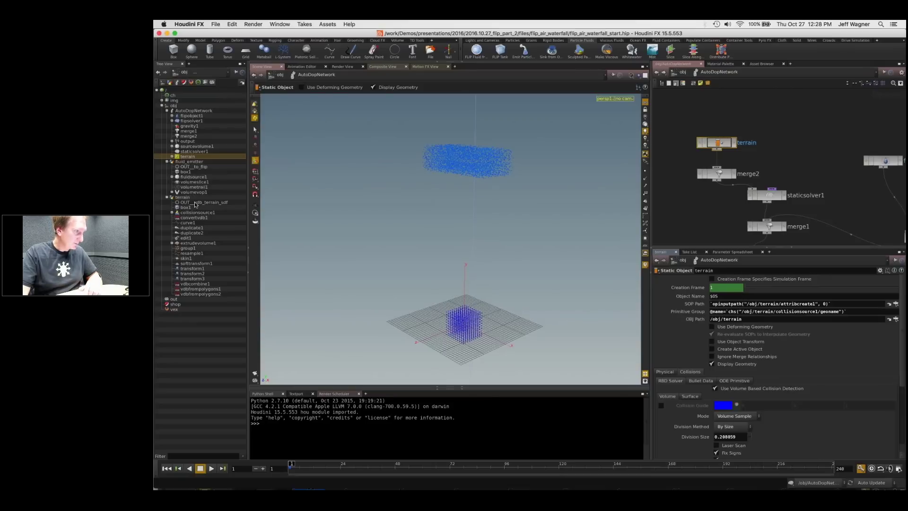
{"action": "left_click_drag", "start_coordinate": [194, 213], "coordinate": [742, 305]}
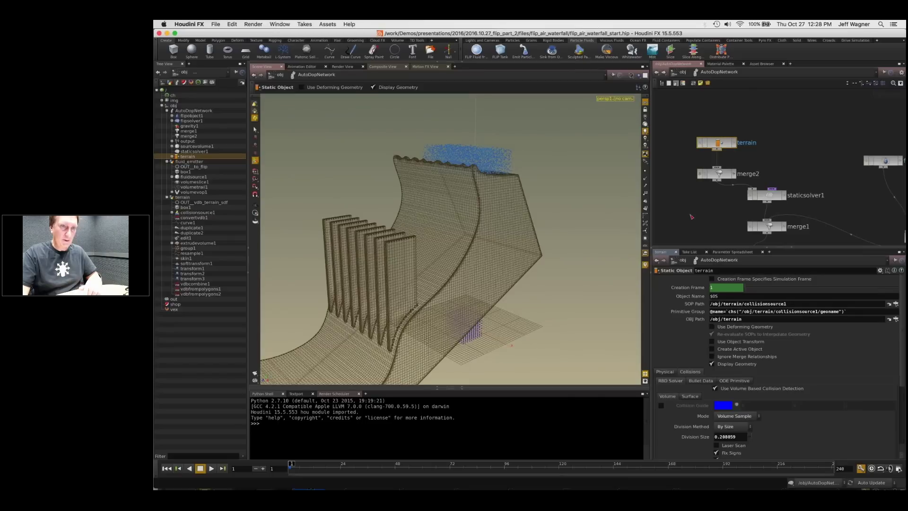
{"action": "key", "text": "Escape"}
{"action": "left_click_drag", "start_coordinate": [465, 199], "coordinate": [498, 203]}
Step: Move the flipobject1 and sourcevolume1 nodes closer to flipsolver1 in the network
{"action": "middle_click_drag", "start_coordinate": [887, 173], "coordinate": [755, 168]}
{"action": "scroll", "coordinate": [755, 168], "scroll_direction": "down", "scroll_amount": 3}
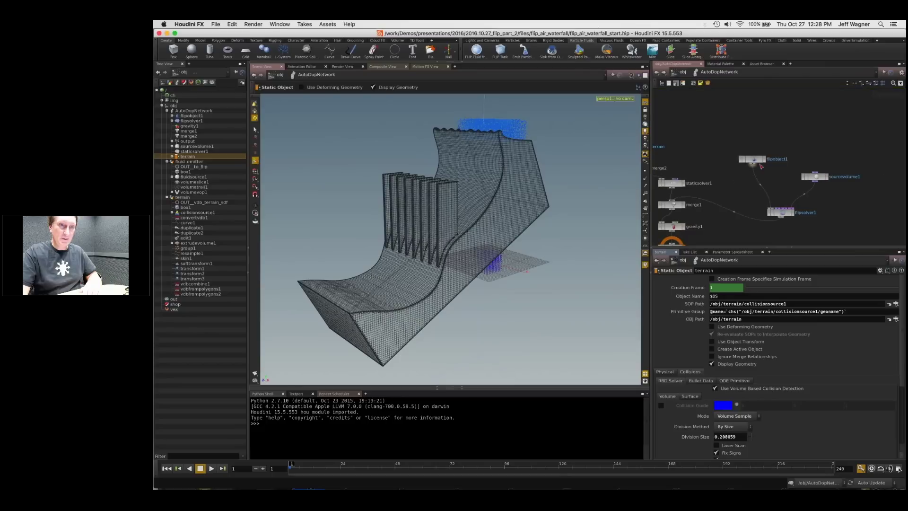
{"action": "left_click_drag", "start_coordinate": [753, 161], "coordinate": [762, 173]}
{"action": "left_click_drag", "start_coordinate": [822, 178], "coordinate": [820, 184]}
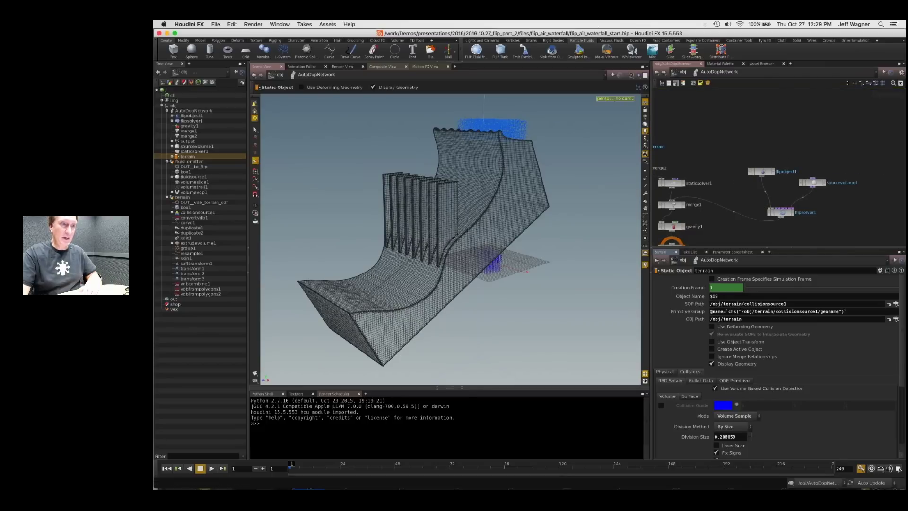
Step: Play the FLIP simulation for the first frames to check it, and rewind to frame 1
{"action": "middle_click_drag", "start_coordinate": [819, 184], "coordinate": [832, 162]}
{"action": "scroll", "coordinate": [832, 161], "scroll_direction": "up", "scroll_amount": 2}
{"action": "key", "text": "Up"}
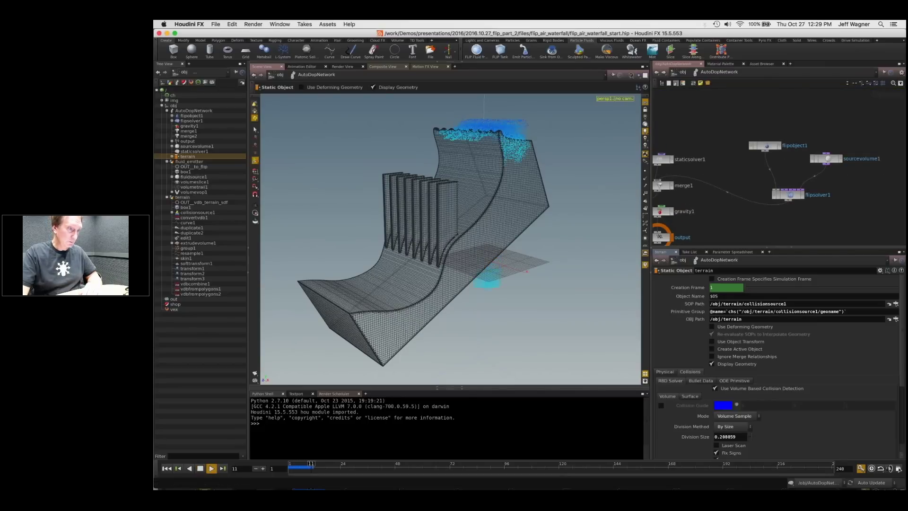
{"action": "key", "text": "ctrl+Up"}
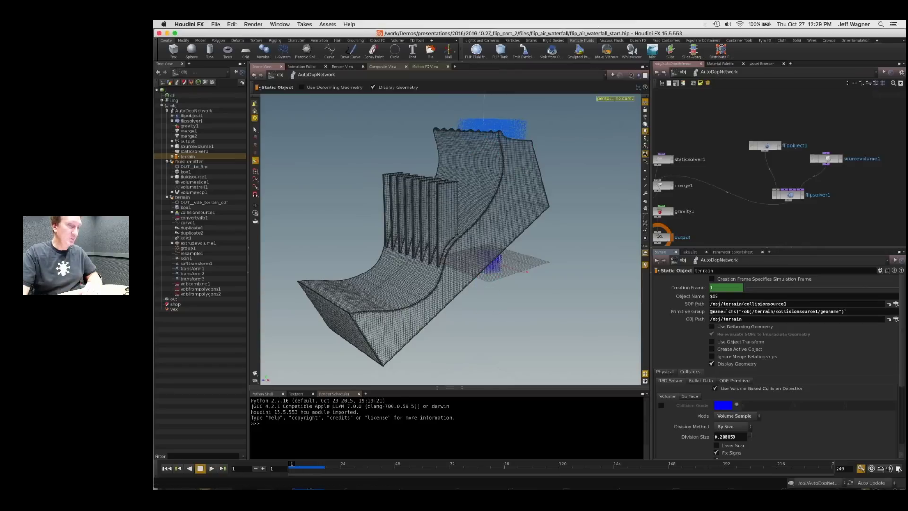
Step: Switch the viewport to the four-view layout and frame the whole simulation in every view
{"action": "scroll", "coordinate": [462, 249], "scroll_direction": "down", "scroll_amount": 10}
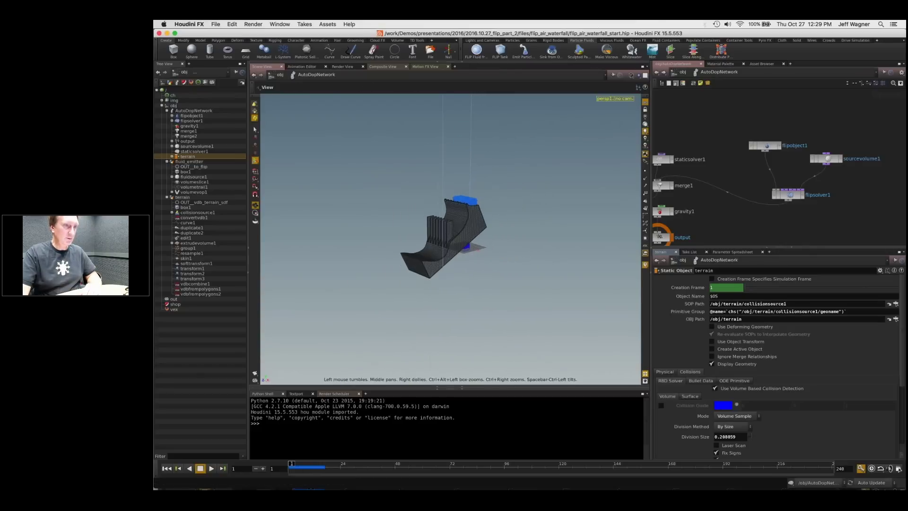
{"action": "key", "text": "Escape"}
{"action": "key", "text": "space+b"}
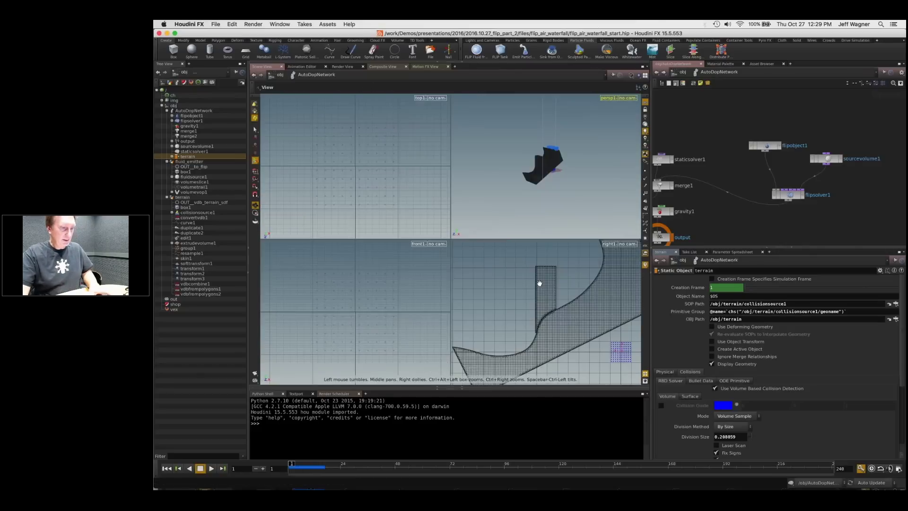
{"action": "key", "text": "space+a"}
{"action": "key", "text": "space+a"}
{"action": "key", "text": "space+a"}
{"action": "key", "text": "space+a"}
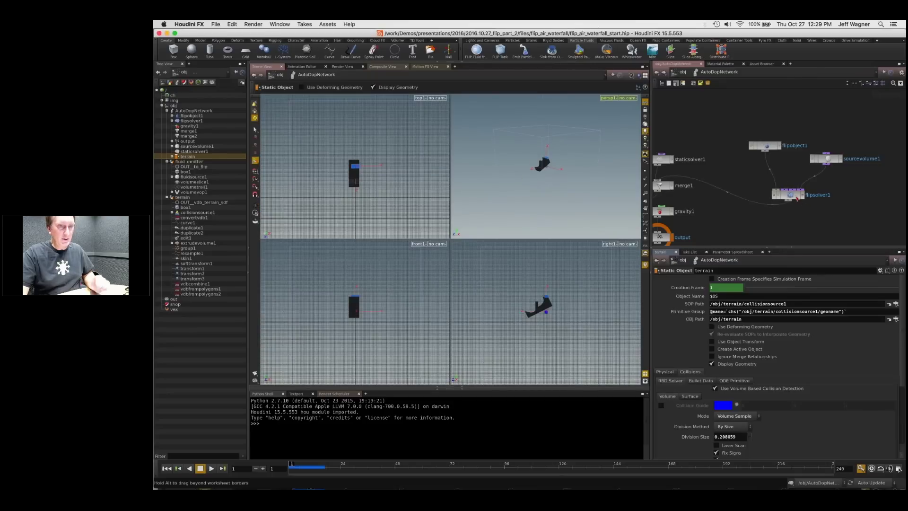
Step: Select flipsolver1 and narrow its volume limits box to about 4 units wide, matching the terrain's width
{"action": "left_click", "coordinate": [796, 196]}
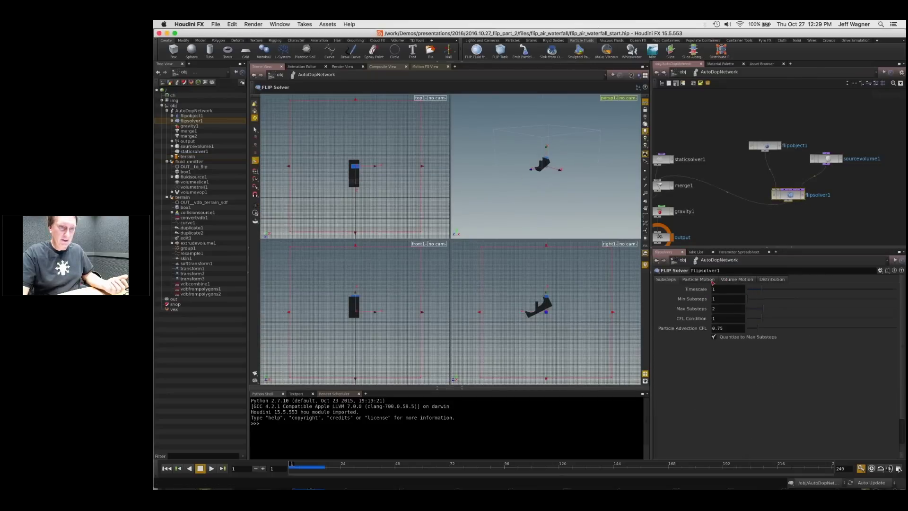
{"action": "left_click", "coordinate": [698, 279]}
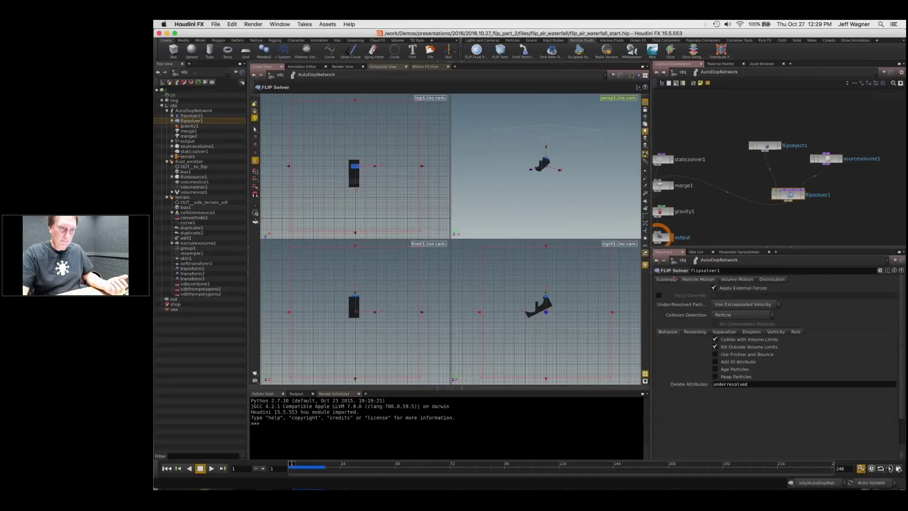
{"action": "left_click", "coordinate": [674, 278]}
{"action": "left_click", "coordinate": [767, 146]}
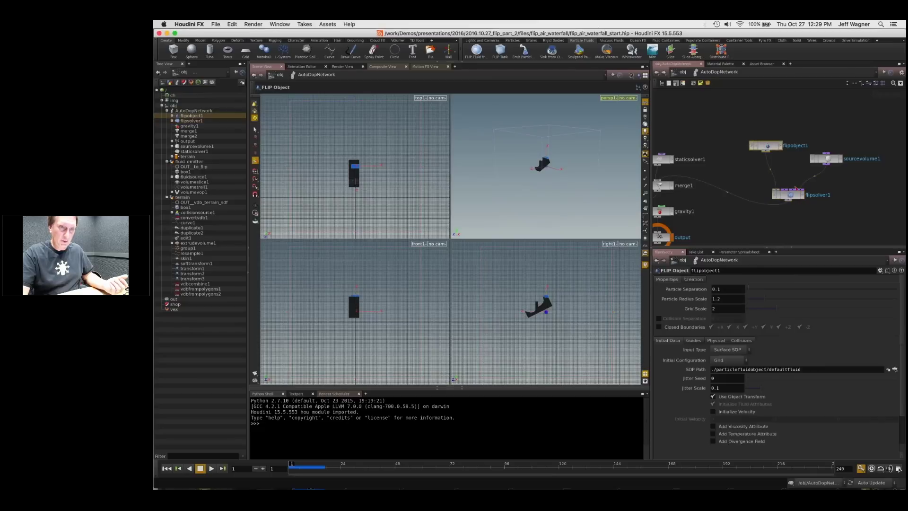
{"action": "left_click", "coordinate": [789, 195]}
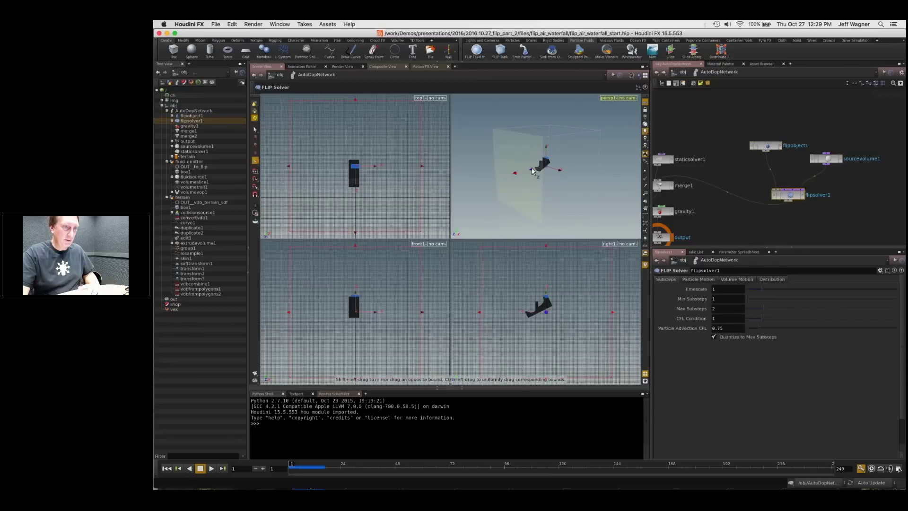
{"action": "left_click_drag", "start_coordinate": [533, 171], "coordinate": [553, 167], "text": "alt"}
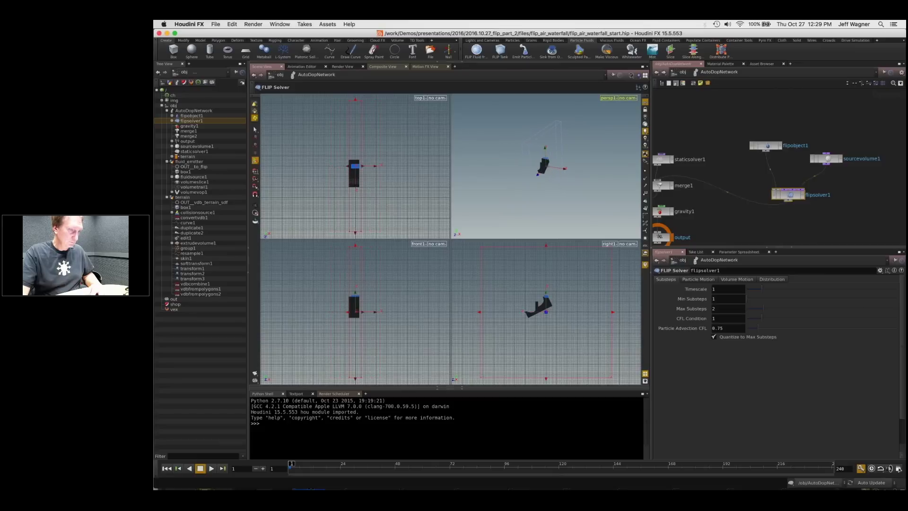
{"action": "right_click_drag", "start_coordinate": [353, 300], "coordinate": [414, 274], "text": "alt"}
{"action": "middle_click_drag", "start_coordinate": [414, 274], "coordinate": [392, 323], "text": "alt"}
{"action": "left_click_drag", "start_coordinate": [392, 324], "coordinate": [385, 323]}
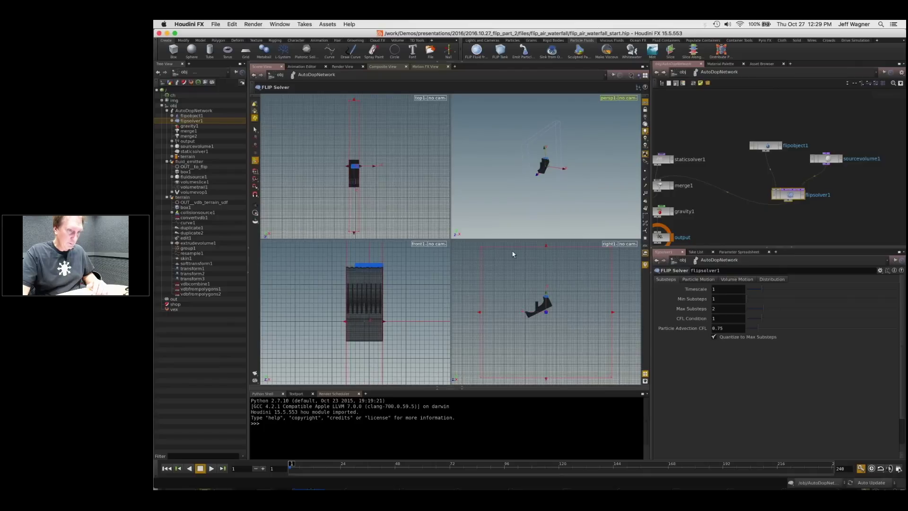
Step: Shrink flipsolver1's volume limits box around the terrain and emitter to about 9.3 units high and 8.1 units deep
{"action": "left_click_drag", "start_coordinate": [545, 246], "coordinate": [546, 290]}
{"action": "left_click_drag", "start_coordinate": [610, 334], "coordinate": [550, 329]}
{"action": "middle_click_drag", "start_coordinate": [536, 340], "coordinate": [539, 330]}
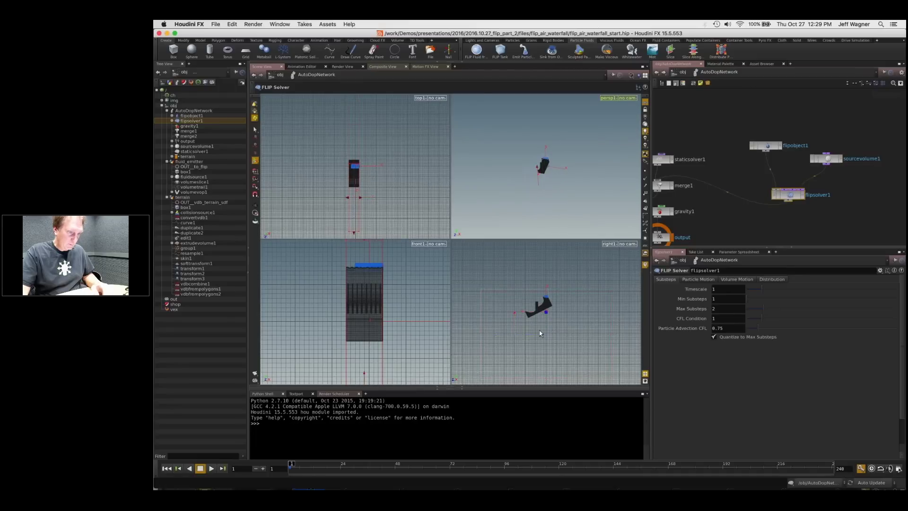
{"action": "key", "text": "ctrl+z"}
{"action": "key", "text": "space"}
{"action": "middle_click_drag", "start_coordinate": [583, 342], "coordinate": [602, 293]}
{"action": "right_click_drag", "start_coordinate": [590, 331], "coordinate": [566, 306]}
{"action": "key", "text": "space"}
{"action": "middle_click_drag", "start_coordinate": [537, 330], "coordinate": [532, 358]}
{"action": "key", "text": "space"}
{"action": "right_click_drag", "start_coordinate": [535, 182], "coordinate": [537, 204]}
{"action": "left_click_drag", "start_coordinate": [537, 222], "coordinate": [533, 176]}
{"action": "left_click_drag", "start_coordinate": [484, 269], "coordinate": [541, 269]}
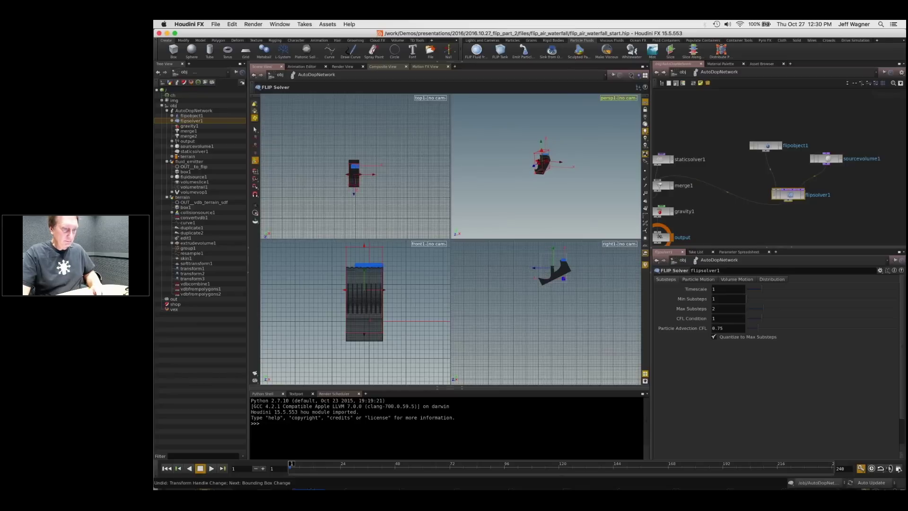
Step: Expand the perspective view from the four-view layout to a single view framed on the terrain and emitter
{"action": "key", "text": "Escape"}
{"action": "key", "text": "h"}
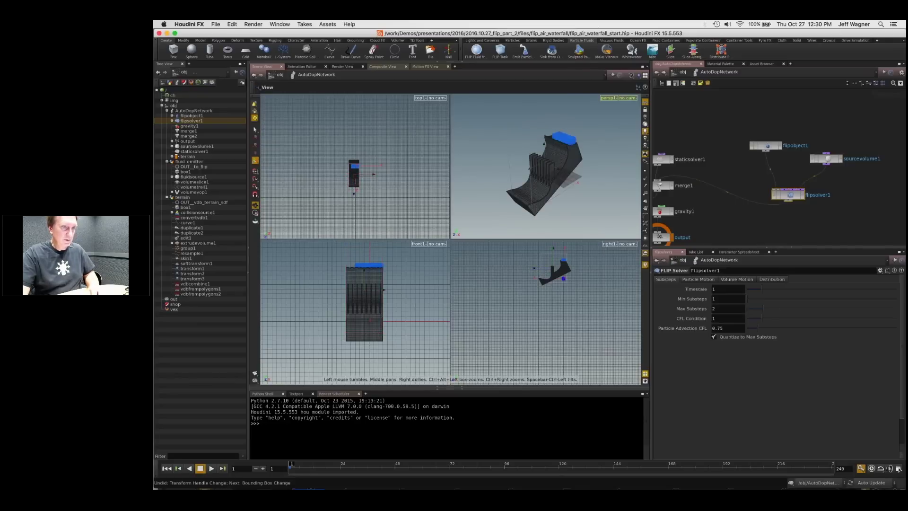
{"action": "key", "text": "space+b"}
{"action": "key", "text": "Return"}
{"action": "key", "text": "Escape"}
{"action": "mouse_move", "coordinate": [467, 231]}
{"action": "left_mouse_down"}
{"action": "mouse_move", "coordinate": [482, 220]}
{"action": "mouse_move", "coordinate": [471, 225]}
{"action": "mouse_move", "coordinate": [478, 230]}
{"action": "left_mouse_up"}
{"action": "left_click_drag", "start_coordinate": [584, 159], "coordinate": [590, 158]}
{"action": "right_click_drag", "start_coordinate": [590, 158], "coordinate": [622, 184]}
{"action": "middle_click_drag", "start_coordinate": [622, 184], "coordinate": [547, 235]}
{"action": "right_click_drag", "start_coordinate": [547, 235], "coordinate": [576, 253]}
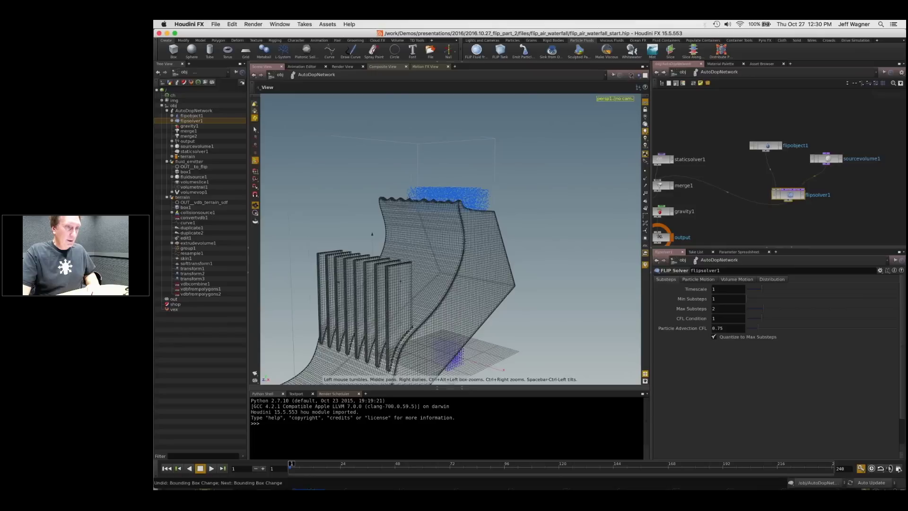
Step: Play the FLIP simulation, collapse the Python Shell pane below the viewport, and rewind to frame 1
{"action": "left_click_drag", "start_coordinate": [372, 234], "coordinate": [382, 160]}
{"action": "key", "text": "Up"}
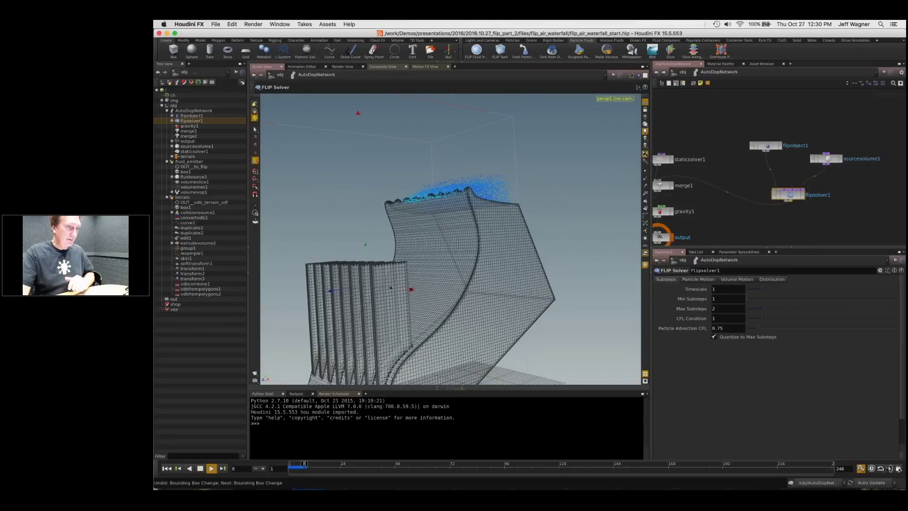
{"action": "left_click", "coordinate": [462, 388]}
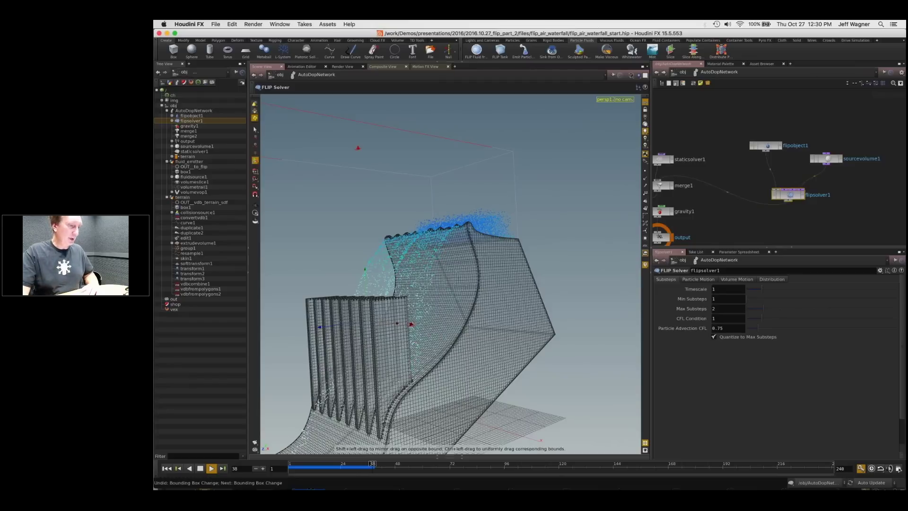
{"action": "key", "text": "ctrl+Up"}
{"action": "middle_click_drag", "start_coordinate": [497, 288], "coordinate": [539, 193], "text": "alt"}
{"action": "left_click_drag", "start_coordinate": [409, 174], "coordinate": [433, 270]}
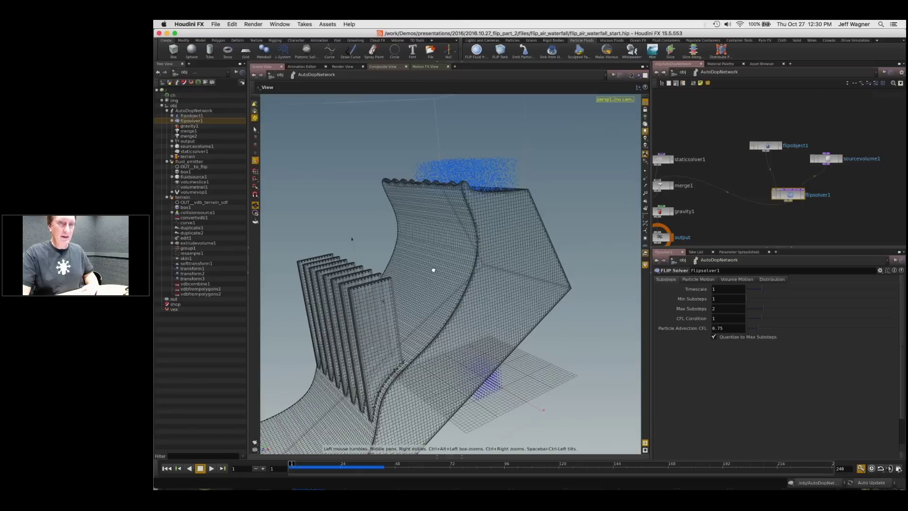
{"action": "key", "text": "Return"}
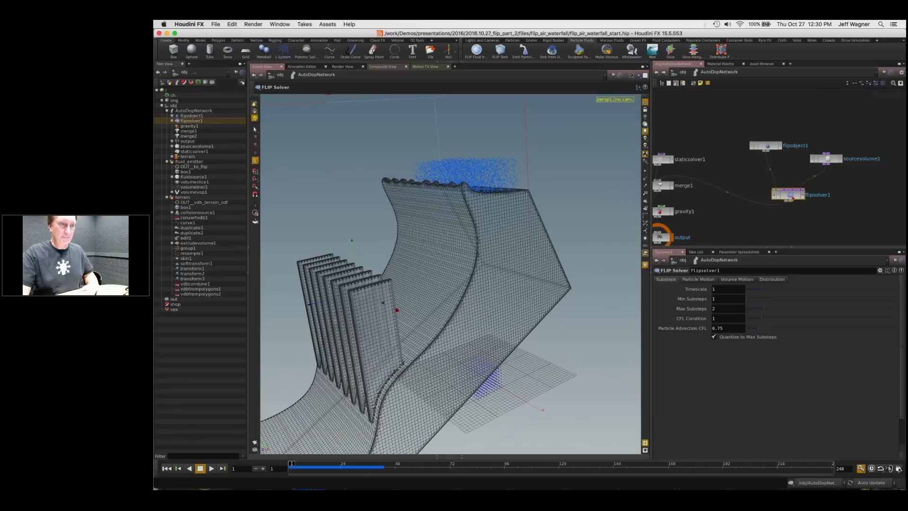
Step: Review flipobject1's properties and flipsolver1's Particle Motion and Volume Motion settings, including Collisions and Volume Limits
{"action": "left_click", "coordinate": [709, 280]}
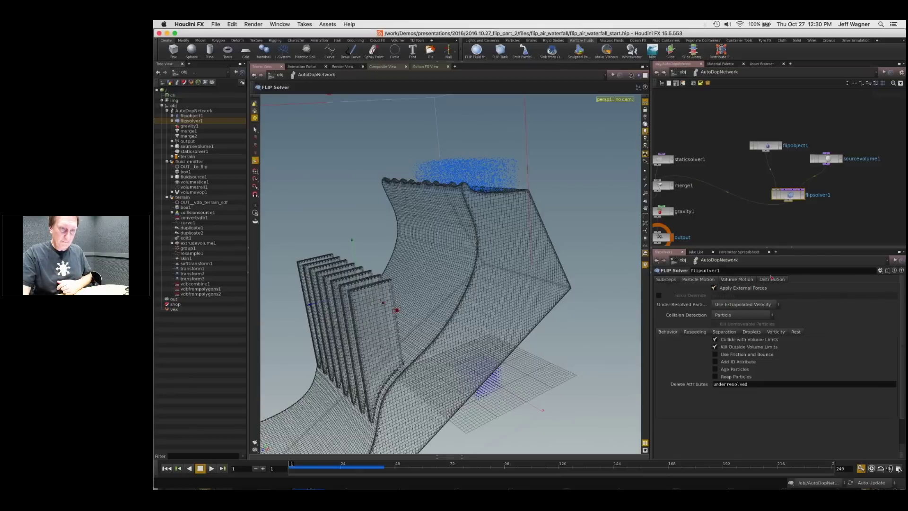
{"action": "left_click", "coordinate": [767, 146]}
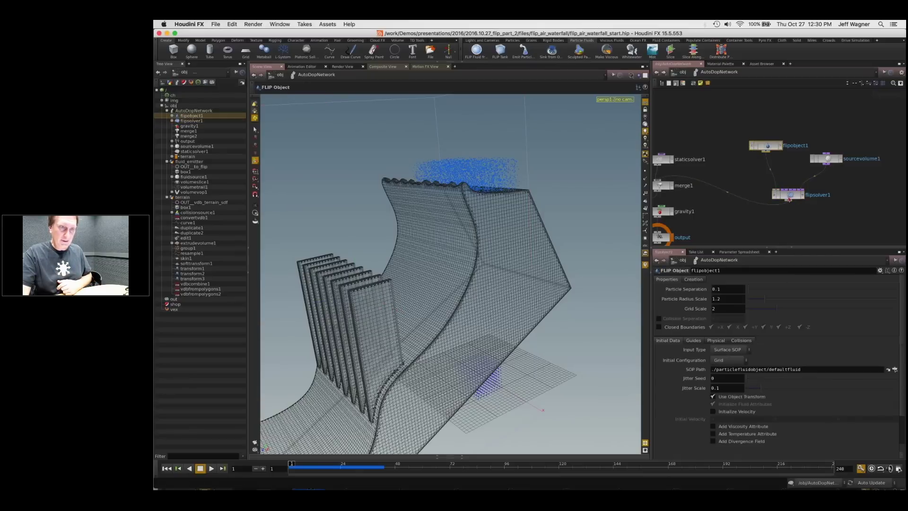
{"action": "left_click", "coordinate": [788, 195]}
{"action": "key", "text": "space"}
{"action": "left_click_drag", "start_coordinate": [396, 306], "coordinate": [447, 252]}
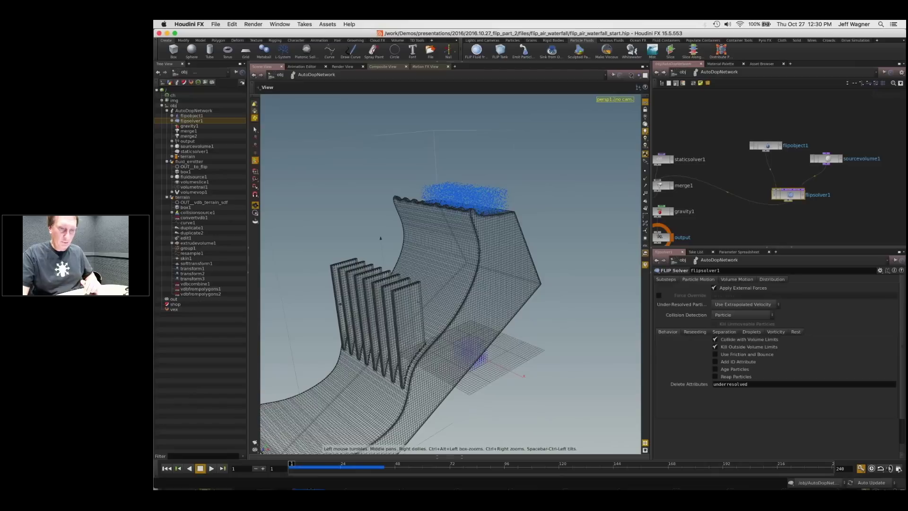
{"action": "left_click", "coordinate": [736, 280]}
{"action": "left_click", "coordinate": [704, 347]}
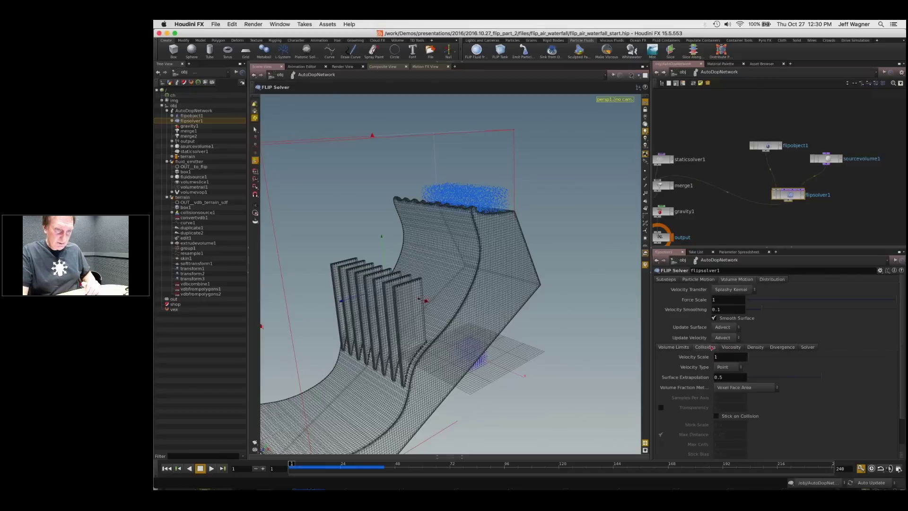
{"action": "left_click", "coordinate": [674, 347]}
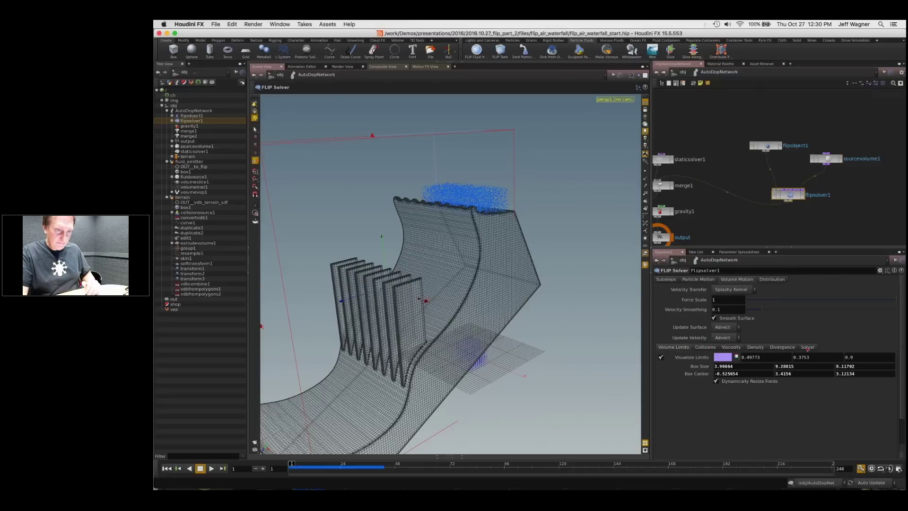
{"action": "left_click", "coordinate": [697, 279]}
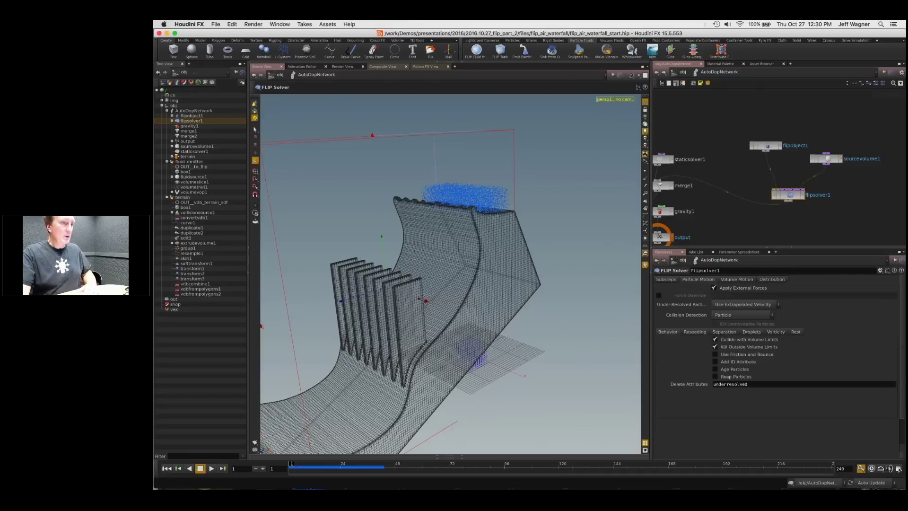
Step: Move the sourcevolume1 node farther away from flipobject1 in the network
{"action": "right_click_drag", "start_coordinate": [420, 299], "coordinate": [401, 302], "text": "alt"}
{"action": "middle_click_drag", "start_coordinate": [401, 302], "coordinate": [440, 252], "text": "alt"}
{"action": "middle_click_drag", "start_coordinate": [858, 158], "coordinate": [799, 167]}
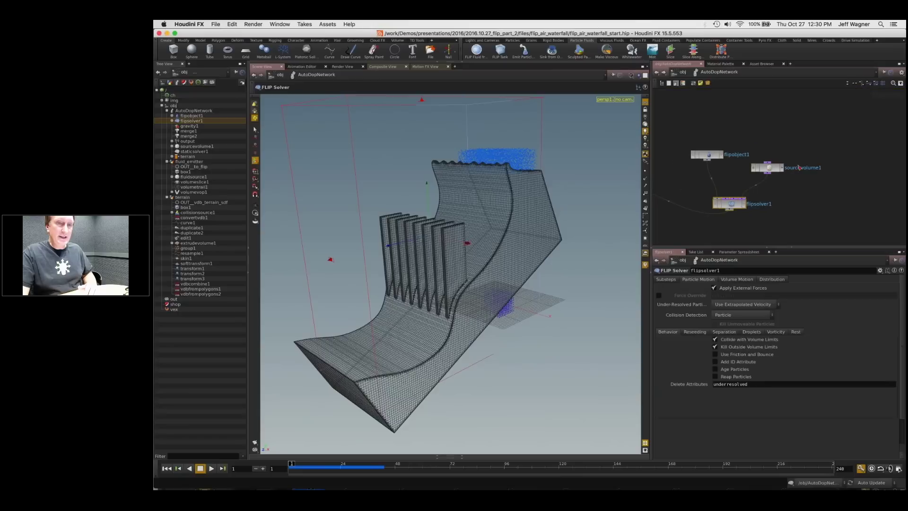
{"action": "left_click_drag", "start_coordinate": [768, 168], "coordinate": [803, 163]}
{"action": "right_click_drag", "start_coordinate": [503, 164], "coordinate": [490, 200], "text": "alt"}
{"action": "left_click_drag", "start_coordinate": [489, 200], "coordinate": [468, 203], "text": "alt"}
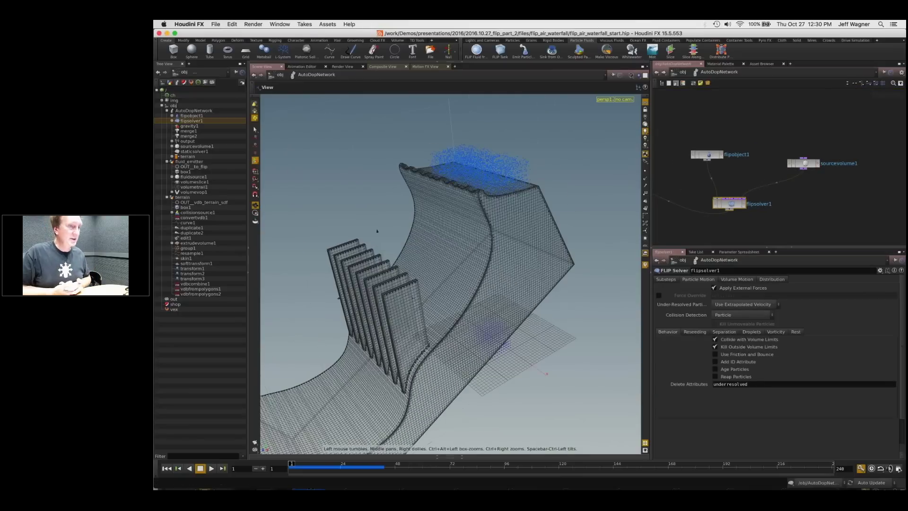
{"action": "key", "text": "Return"}
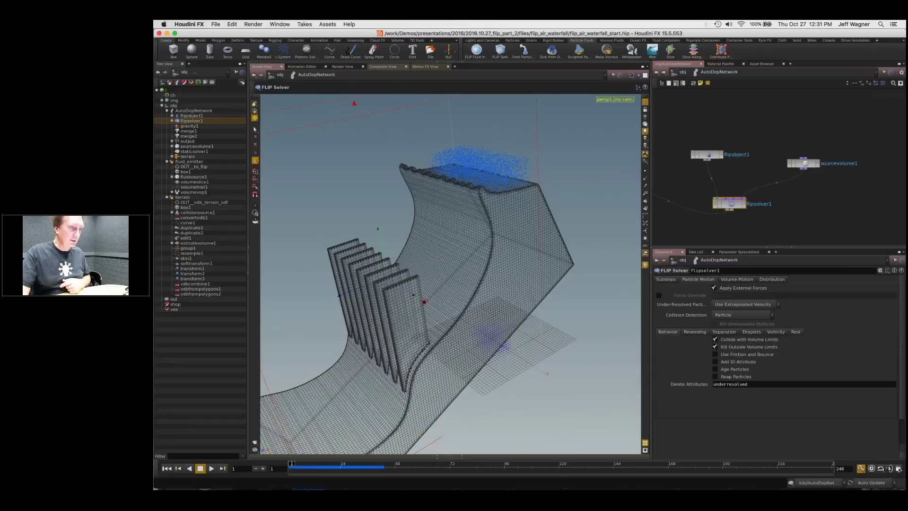
Step: Reopen the pane below the viewport with the Geometry Spreadsheet and inspect the terrain and emitter from several angles
{"action": "left_click", "coordinate": [450, 457]}
{"action": "left_click_drag", "start_coordinate": [502, 271], "coordinate": [501, 364]}
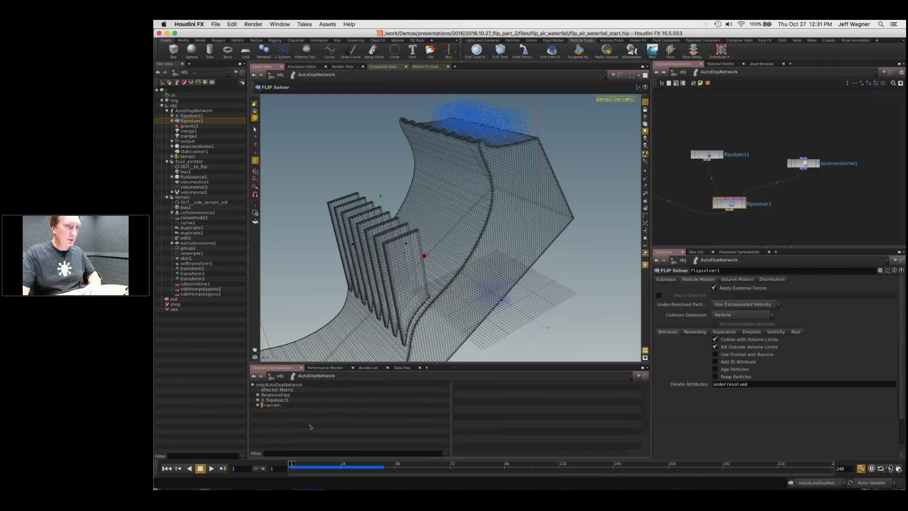
{"action": "left_click_drag", "start_coordinate": [426, 283], "coordinate": [474, 232], "text": "alt"}
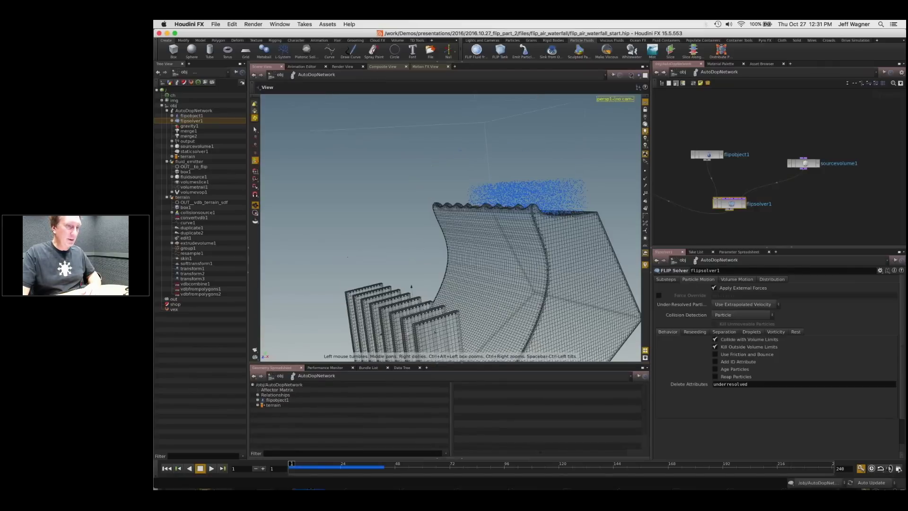
{"action": "middle_click_drag", "start_coordinate": [412, 287], "coordinate": [359, 263], "text": "alt"}
{"action": "right_click_drag", "start_coordinate": [359, 263], "coordinate": [367, 288], "text": "alt"}
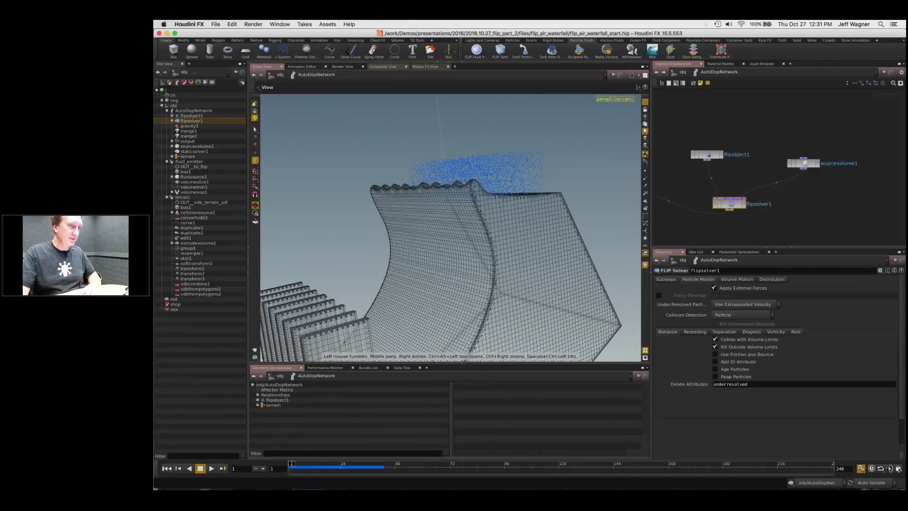
{"action": "left_click_drag", "start_coordinate": [343, 342], "coordinate": [302, 356], "text": "alt"}
{"action": "middle_click_drag", "start_coordinate": [400, 285], "coordinate": [445, 236], "text": "alt"}
{"action": "left_click_drag", "start_coordinate": [446, 279], "coordinate": [450, 256], "text": "alt"}
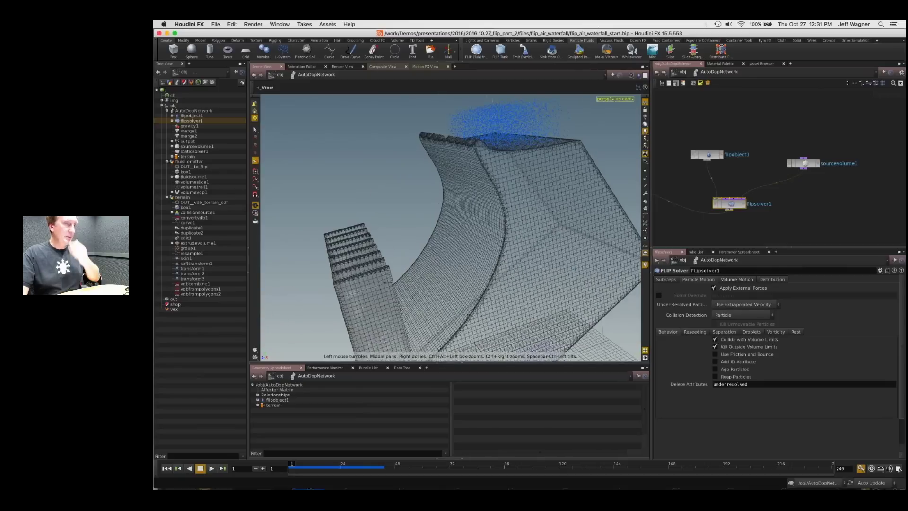
{"action": "key", "text": "Return"}
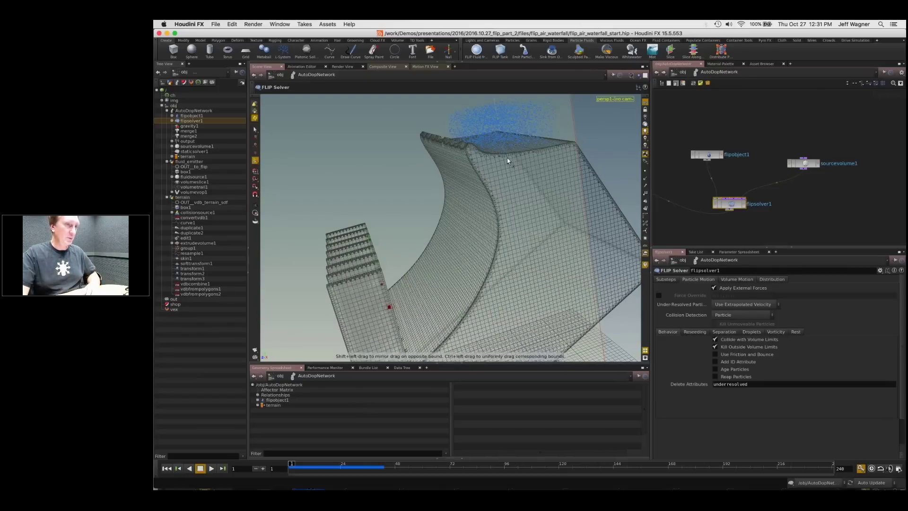
{"action": "key", "text": "Escape"}
{"action": "mouse_move", "coordinate": [468, 253]}
{"action": "left_mouse_down"}
{"action": "mouse_move", "coordinate": [409, 203]}
{"action": "mouse_move", "coordinate": [454, 262]}
{"action": "mouse_move", "coordinate": [471, 259]}
{"action": "left_mouse_up"}
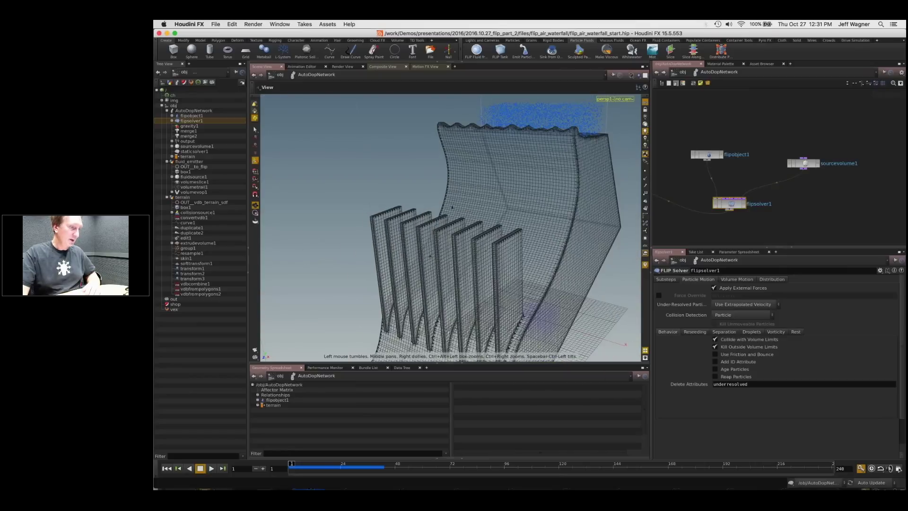
Step: Play the simulation past frame 60 to watch the water fall over the terrain, and rewind to frame 1
{"action": "key", "text": "Up"}
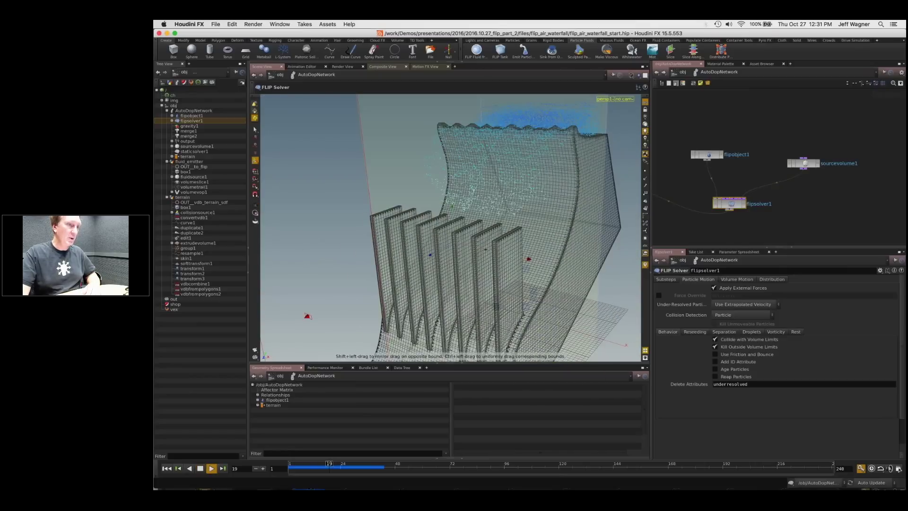
{"action": "middle_click_drag", "start_coordinate": [482, 258], "coordinate": [451, 195]}
{"action": "left_click_drag", "start_coordinate": [452, 194], "coordinate": [485, 213]}
{"action": "right_click_drag", "start_coordinate": [485, 214], "coordinate": [461, 188]}
{"action": "middle_click_drag", "start_coordinate": [461, 188], "coordinate": [462, 232]}
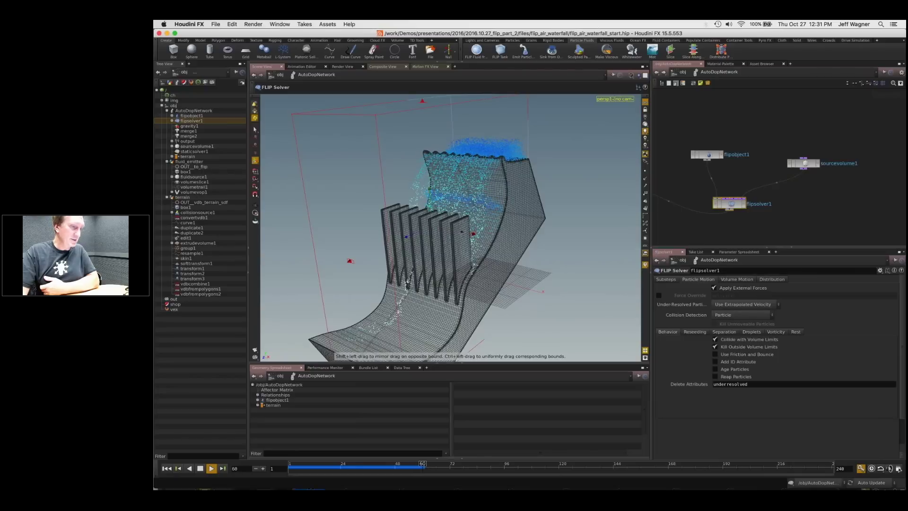
{"action": "left_click_drag", "start_coordinate": [299, 467], "coordinate": [281, 466]}
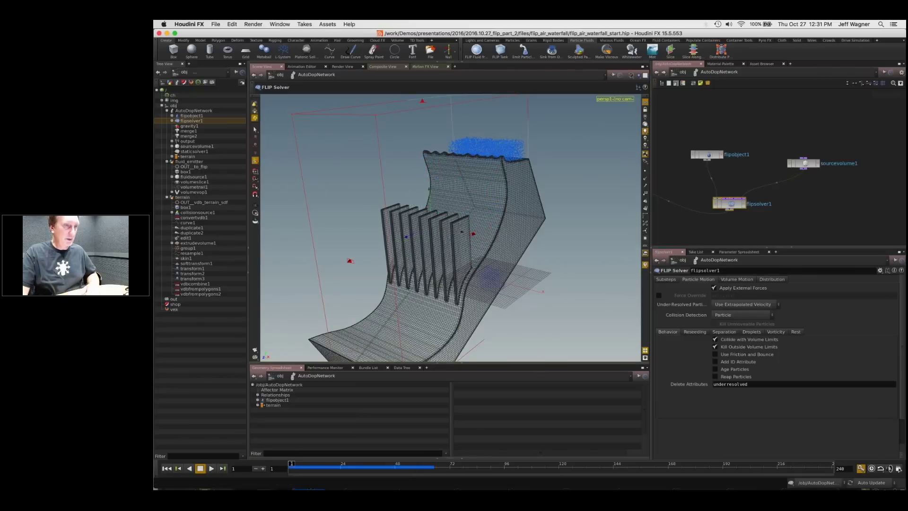
Step: Spread the flipobject1 and sourcevolume1 nodes apart above flipsolver1 to expose the solver's input connections
{"action": "key", "text": "space"}
{"action": "right_click_drag", "start_coordinate": [493, 229], "coordinate": [509, 240]}
{"action": "left_click_drag", "start_coordinate": [397, 236], "coordinate": [397, 191]}
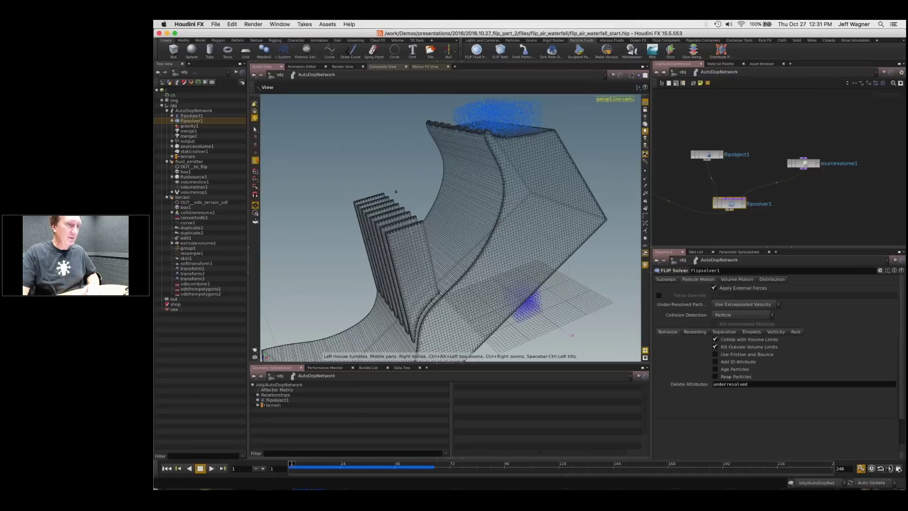
{"action": "mouse_move", "coordinate": [464, 227]}
{"action": "left_mouse_down"}
{"action": "mouse_move", "coordinate": [482, 227]}
{"action": "mouse_move", "coordinate": [443, 225]}
{"action": "mouse_move", "coordinate": [458, 219]}
{"action": "mouse_move", "coordinate": [461, 227]}
{"action": "left_mouse_up"}
{"action": "left_click_drag", "start_coordinate": [806, 166], "coordinate": [809, 175]}
{"action": "left_click_drag", "start_coordinate": [710, 155], "coordinate": [698, 147]}
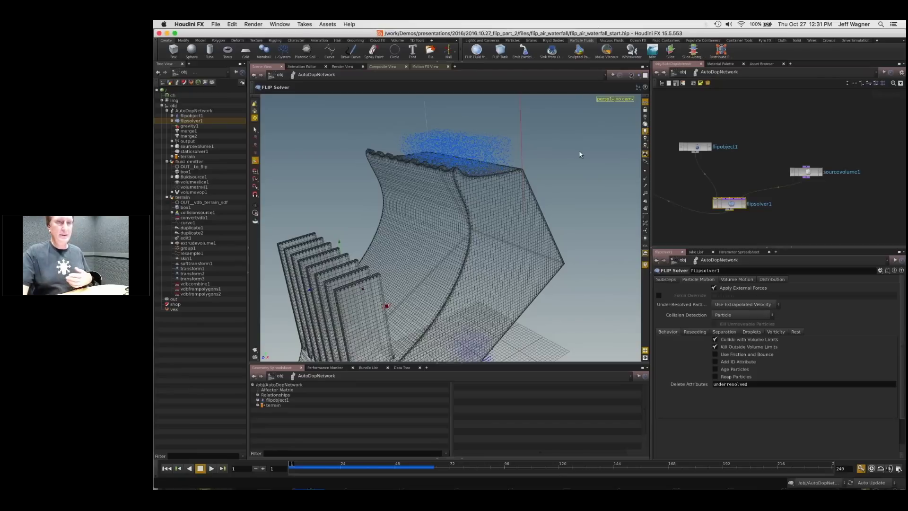
{"action": "scroll", "coordinate": [724, 198], "scroll_direction": "up", "scroll_amount": 3}
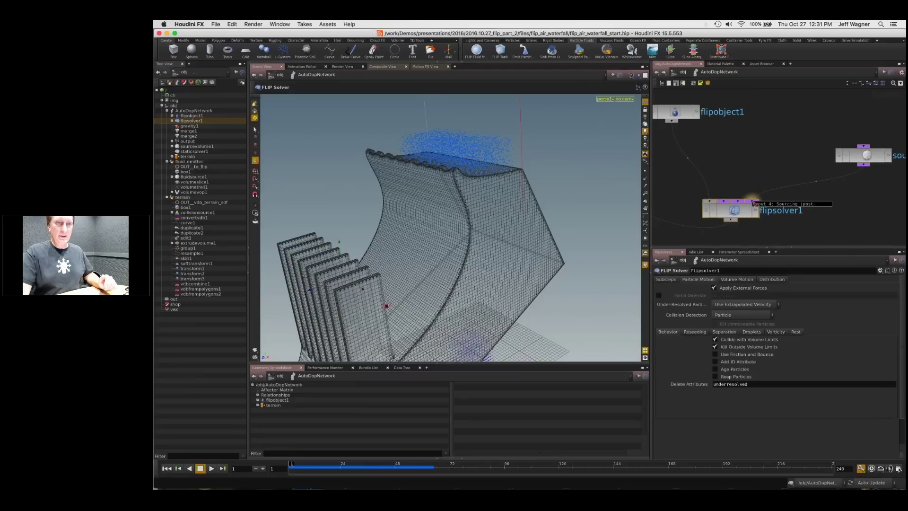
{"action": "right_click_drag", "start_coordinate": [754, 183], "coordinate": [785, 136]}
{"action": "middle_click_drag", "start_coordinate": [785, 136], "coordinate": [770, 145]}
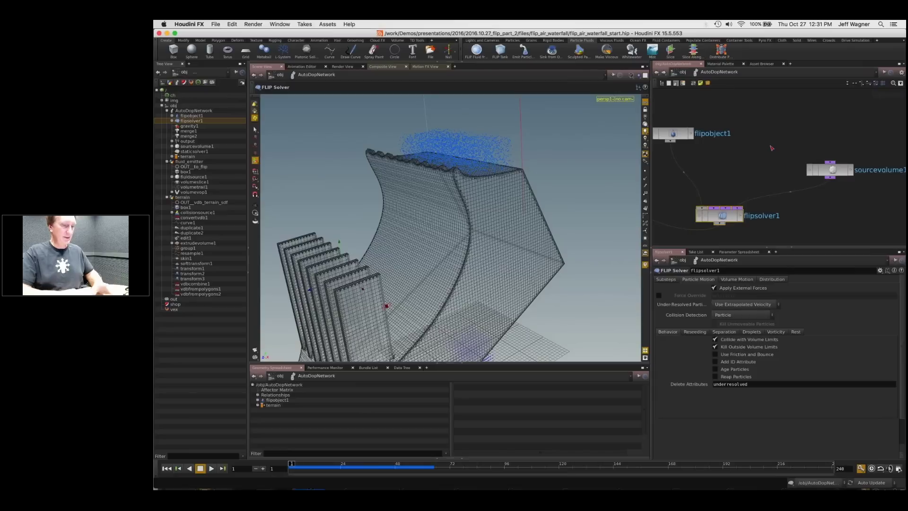
{"action": "key", "text": "Tab"}
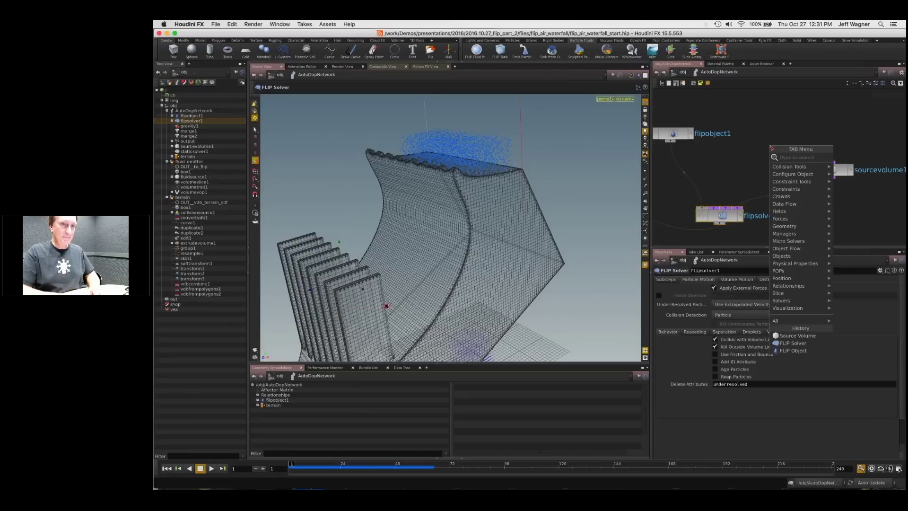
{"action": "key", "text": "Escape"}
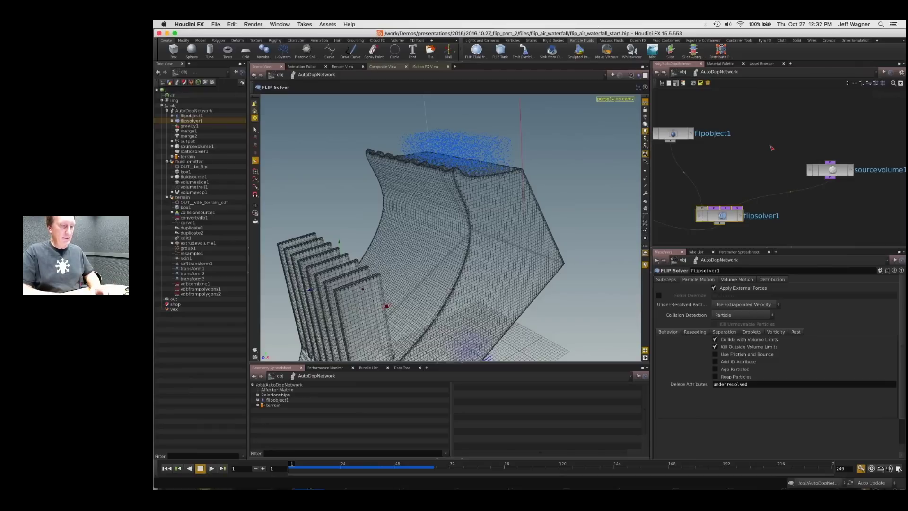
{"action": "key", "text": "Tab"}
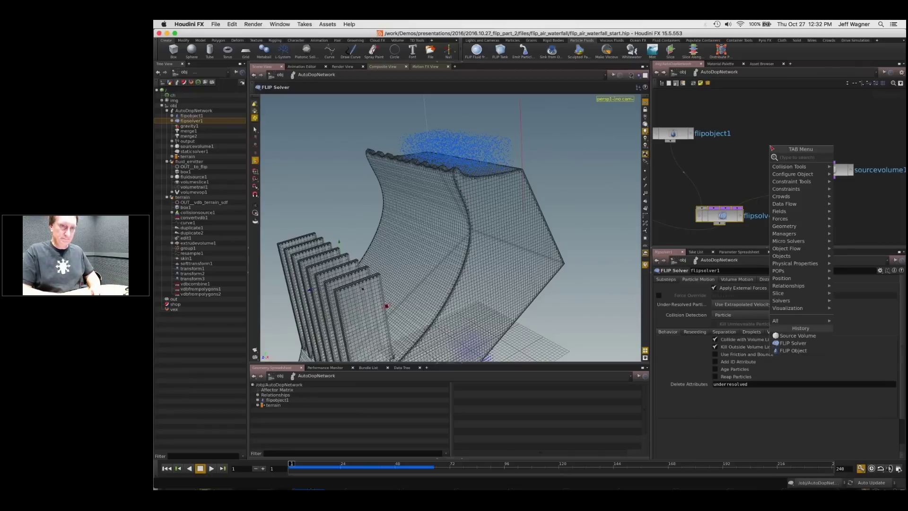
{"action": "type", "text": "f"}
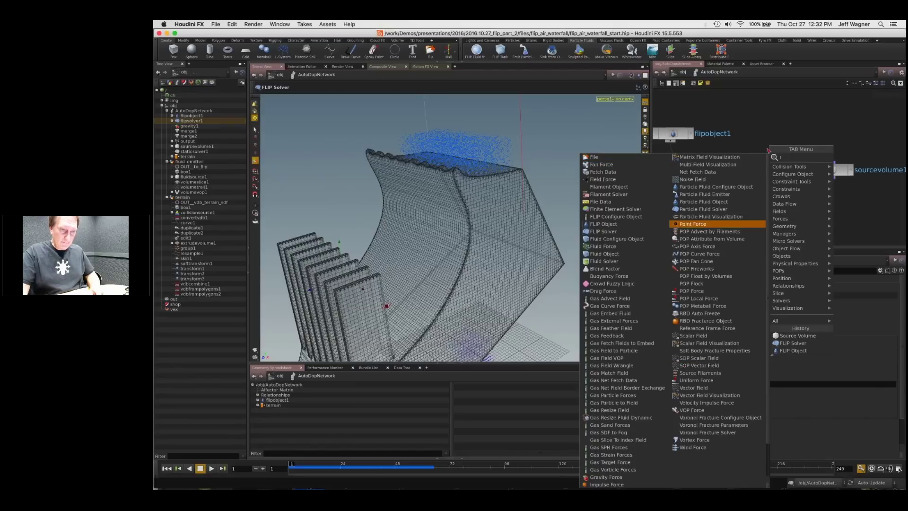
{"action": "key", "text": "Escape"}
{"action": "key", "text": "Tab"}
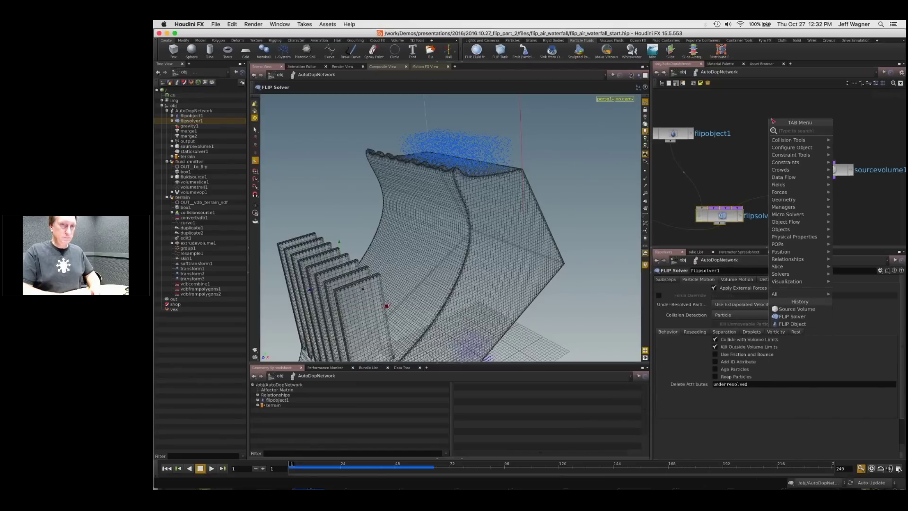
{"action": "type", "text": "flu"}
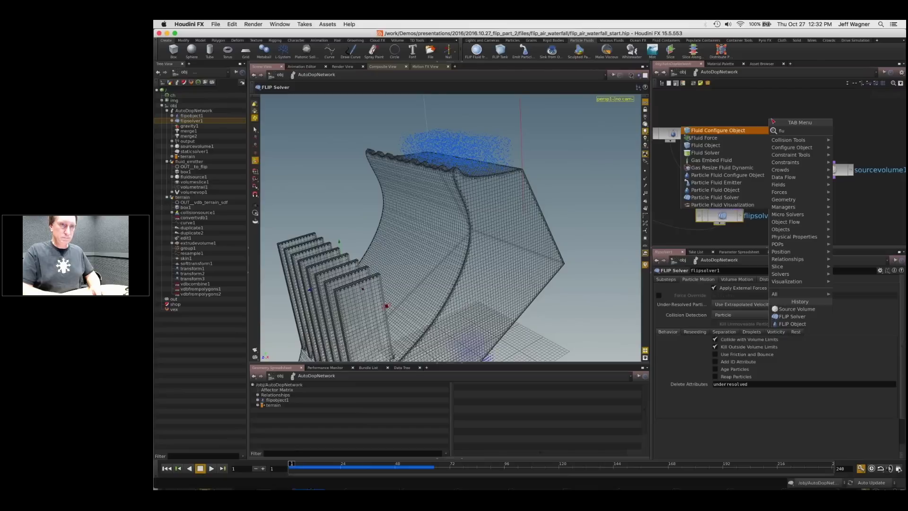
{"action": "key", "text": "Escape"}
Step: Add a Gas Field VOP node in the network above flipsolver1
{"action": "key", "text": "Tab"}
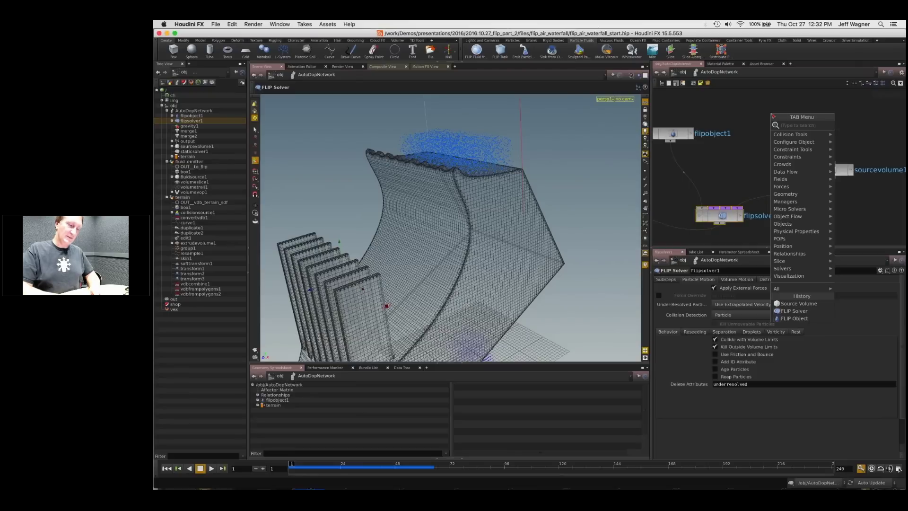
{"action": "type", "text": "vop"}
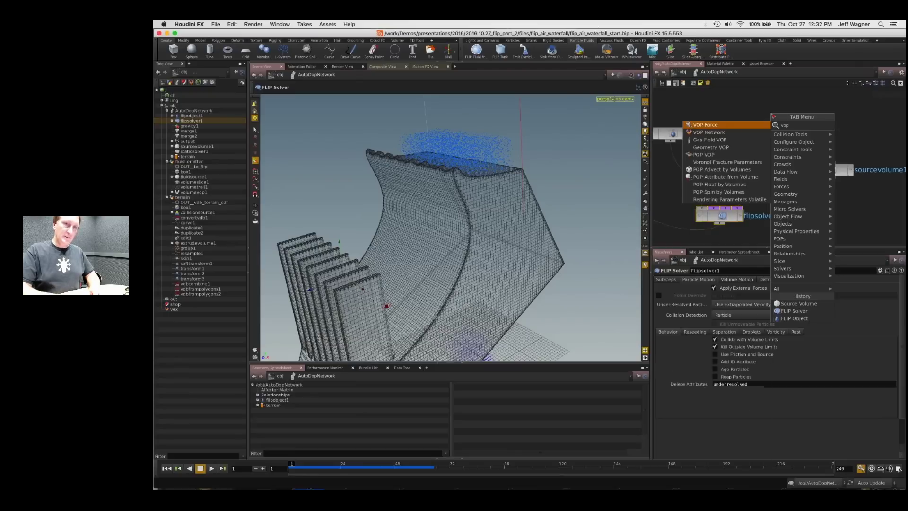
{"action": "left_click", "coordinate": [722, 140]}
{"action": "left_click", "coordinate": [800, 146]}
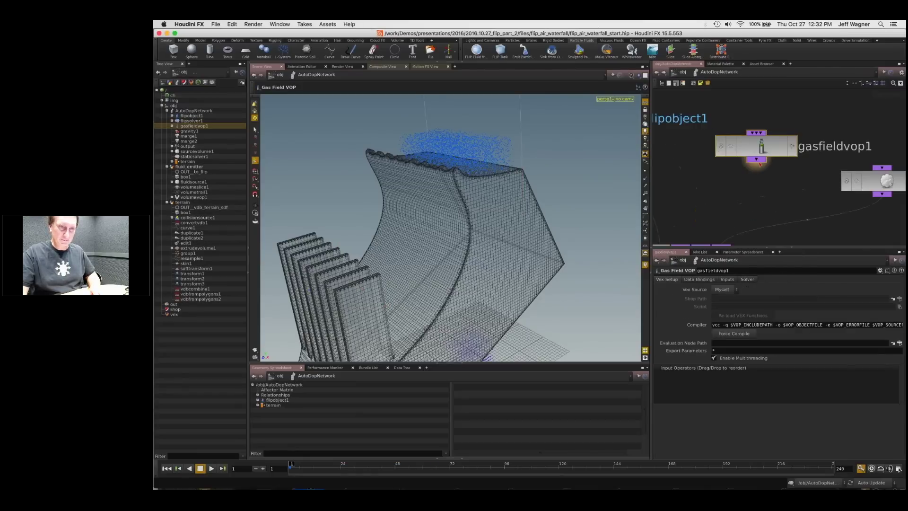
Step: Connect gasfieldvop1's output to the third input of flipsolver1 and position the node above the solver, clear of flipobject1
{"action": "scroll", "coordinate": [754, 158], "scroll_direction": "up", "scroll_amount": 2}
{"action": "left_click", "coordinate": [754, 134]}
{"action": "left_click", "coordinate": [708, 206]}
{"action": "left_click_drag", "start_coordinate": [781, 129], "coordinate": [788, 118]}
{"action": "middle_click_drag", "start_coordinate": [786, 116], "coordinate": [779, 180]}
{"action": "left_click_drag", "start_coordinate": [759, 173], "coordinate": [761, 135]}
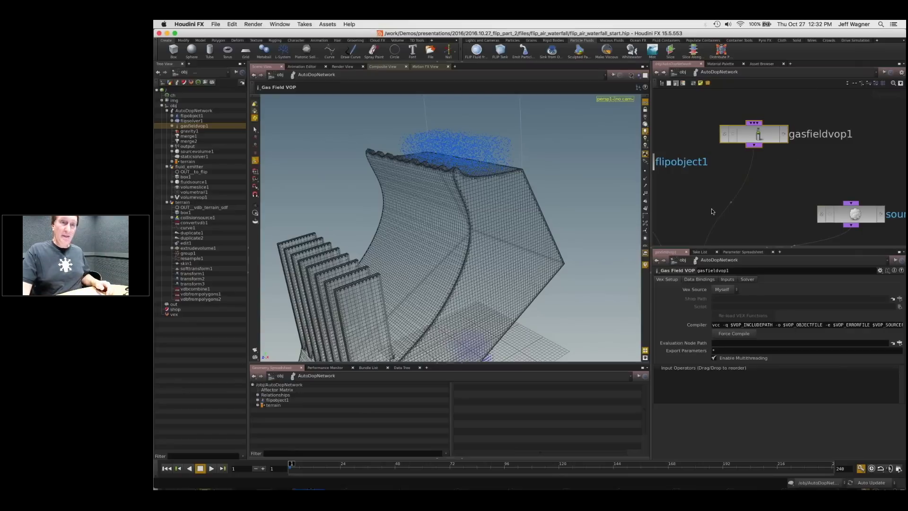
{"action": "scroll", "coordinate": [769, 196], "scroll_direction": "down", "scroll_amount": 2}
{"action": "middle_click_drag", "start_coordinate": [692, 191], "coordinate": [730, 148]}
{"action": "scroll", "coordinate": [716, 134], "scroll_direction": "down", "scroll_amount": 2}
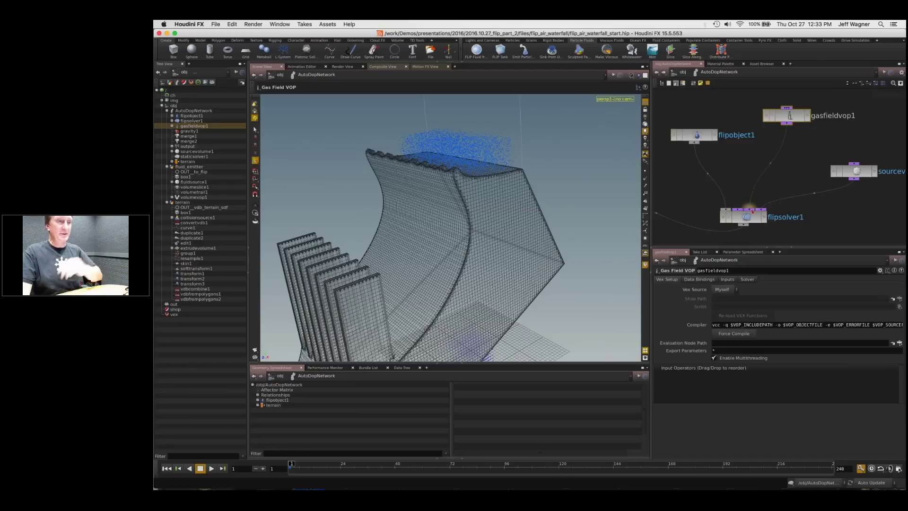
{"action": "left_click", "coordinate": [787, 119]}
{"action": "left_click_drag", "start_coordinate": [786, 119], "coordinate": [786, 120]}
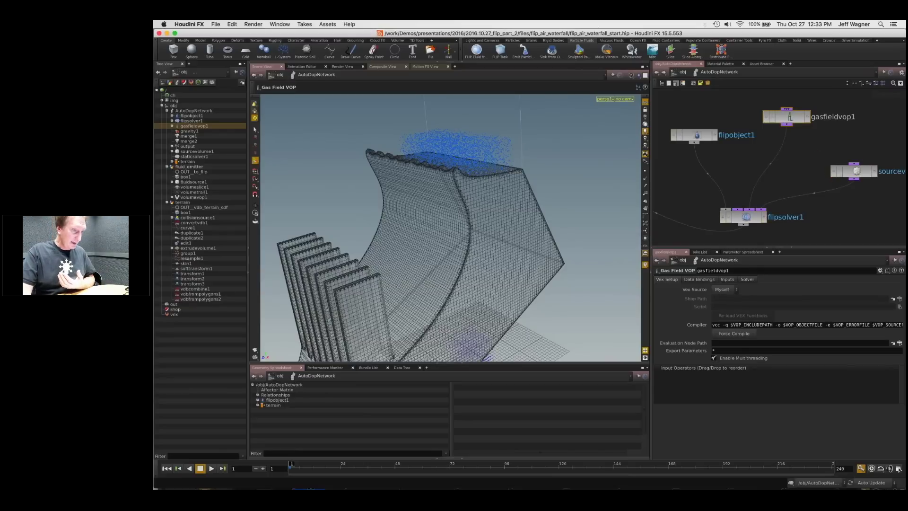
Step: Enlarge the Geometry Spreadsheet, expand flipobject1's data, and widen the property area to examine the collision field
{"action": "left_click_drag", "start_coordinate": [505, 362], "coordinate": [500, 244]}
{"action": "left_click", "coordinate": [257, 280]}
{"action": "left_click", "coordinate": [274, 280]}
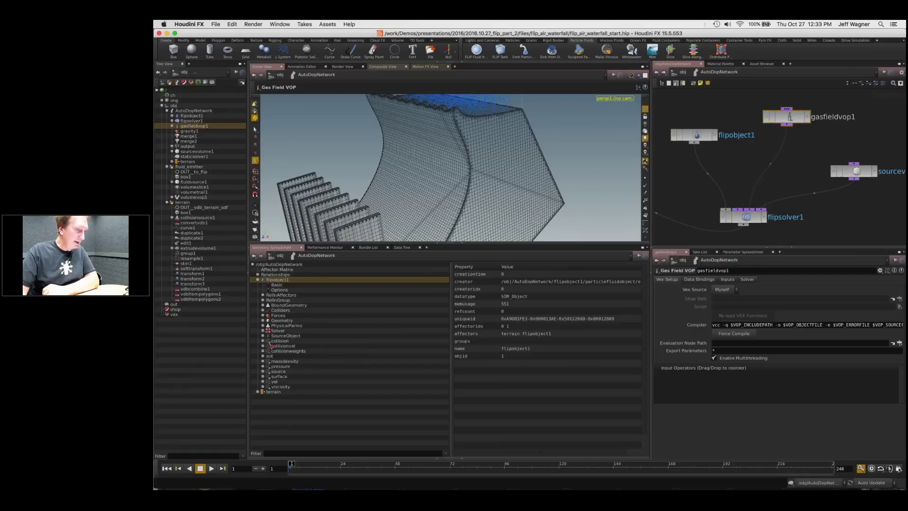
{"action": "left_click", "coordinate": [280, 341]}
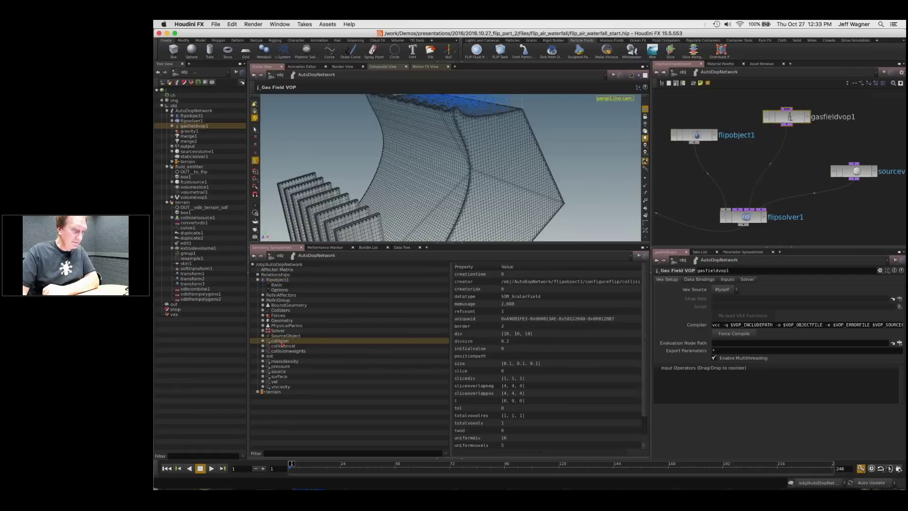
{"action": "left_click_drag", "start_coordinate": [451, 350], "coordinate": [267, 362]}
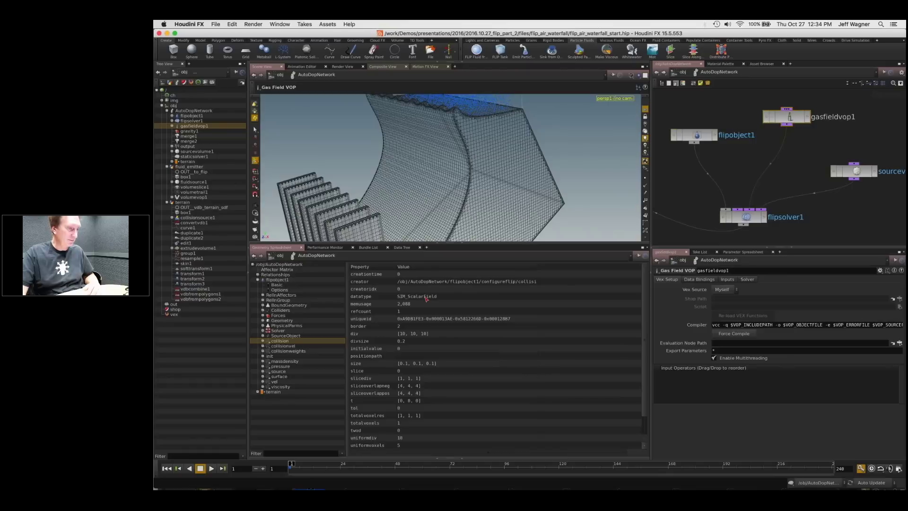
Step: Examine the properties of flipobject1's collisionvel, pressure, source, surface, vel and viscosity fields
{"action": "left_click", "coordinate": [281, 346]}
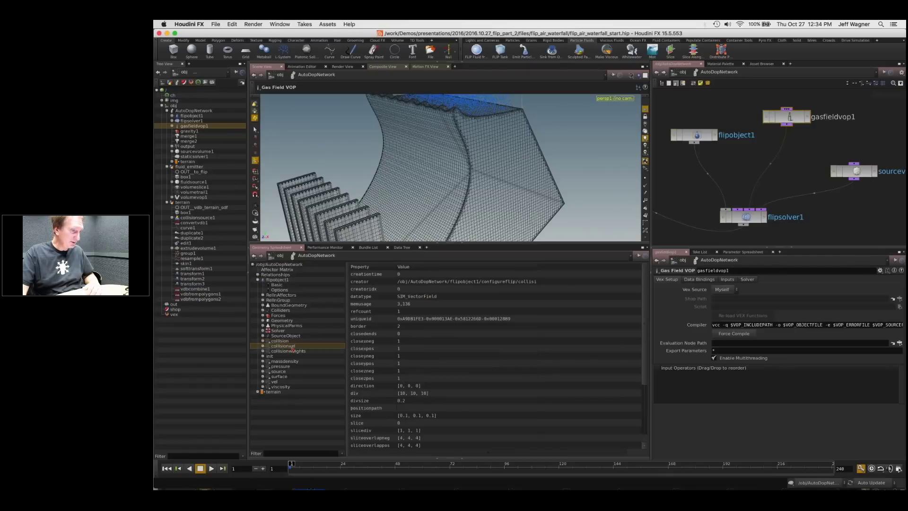
{"action": "left_click", "coordinate": [279, 419]}
{"action": "left_click", "coordinate": [281, 424]}
{"action": "left_click", "coordinate": [282, 429]}
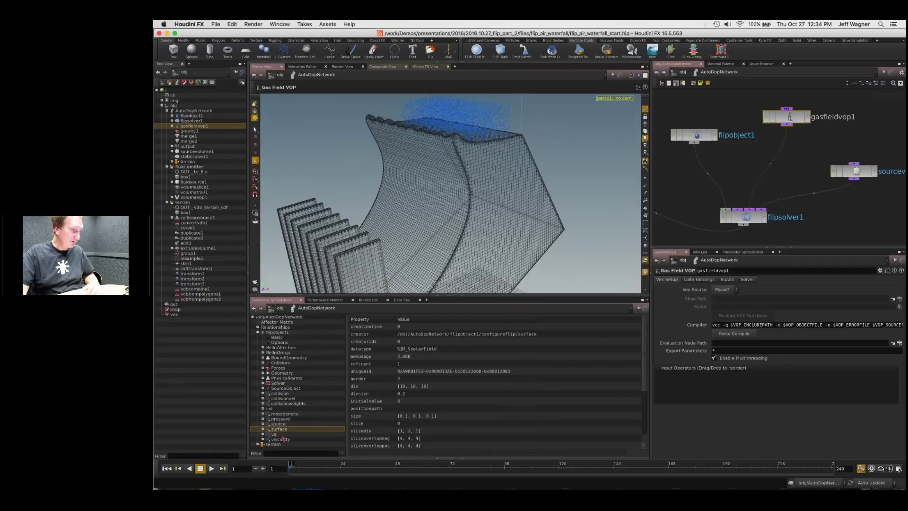
{"action": "left_click", "coordinate": [275, 434]}
{"action": "left_click", "coordinate": [285, 439]}
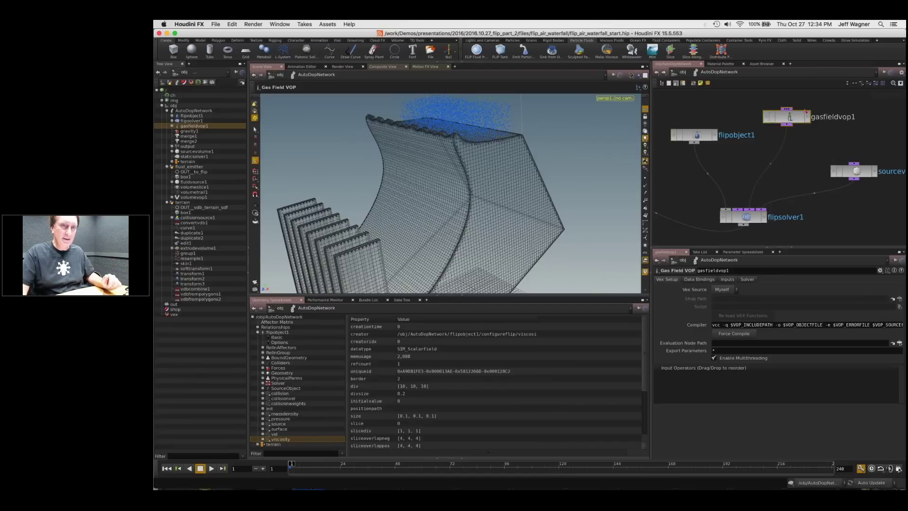
Step: Go inside gasfieldvop1 and add a Bind node below the global parameters' wire to the output
{"action": "double_click", "coordinate": [789, 118]}
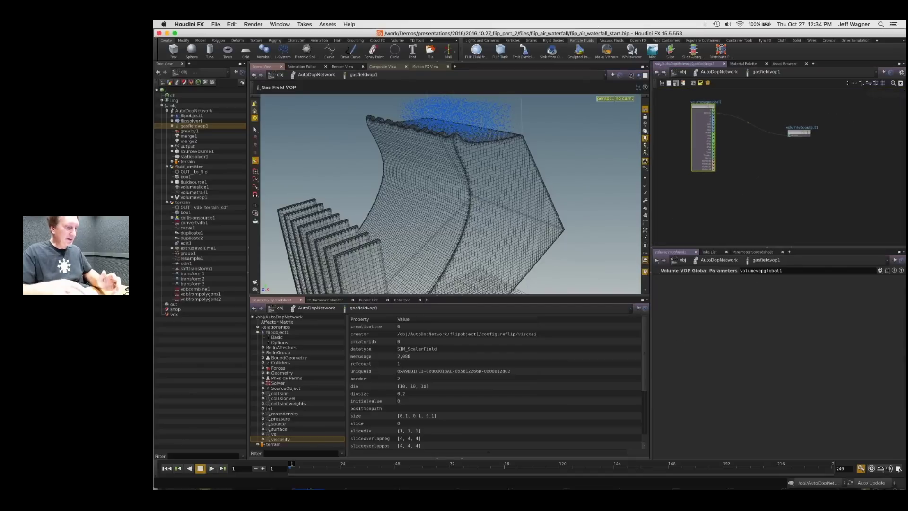
{"action": "key", "text": "Tab"}
{"action": "type", "text": "bind"}
{"action": "key", "text": "Return"}
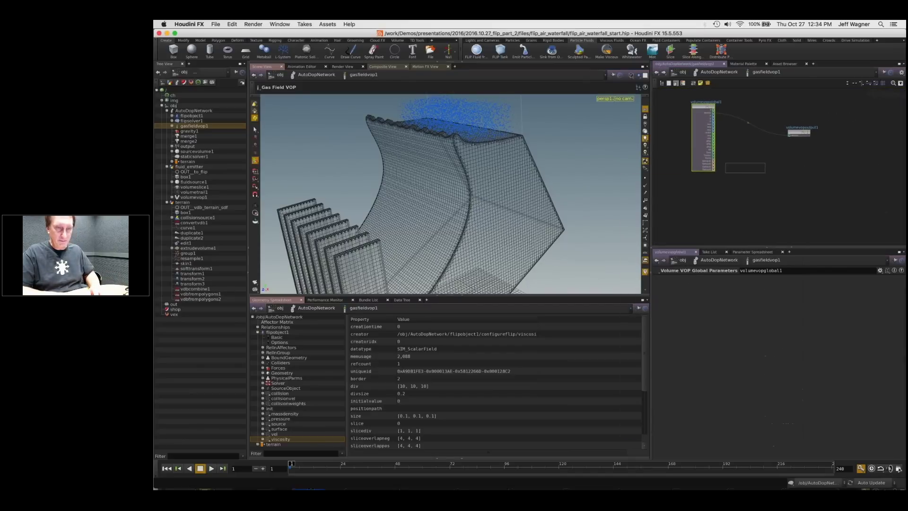
{"action": "left_click", "coordinate": [742, 172]}
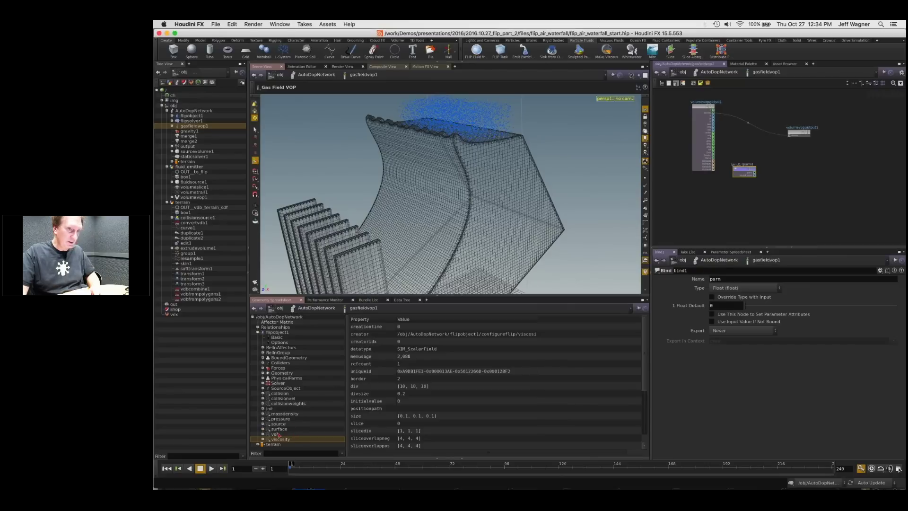
Step: Name the Bind parameter vel and set its type to 3 Floats (vector)
{"action": "left_click_drag", "start_coordinate": [729, 279], "coordinate": [696, 280]}
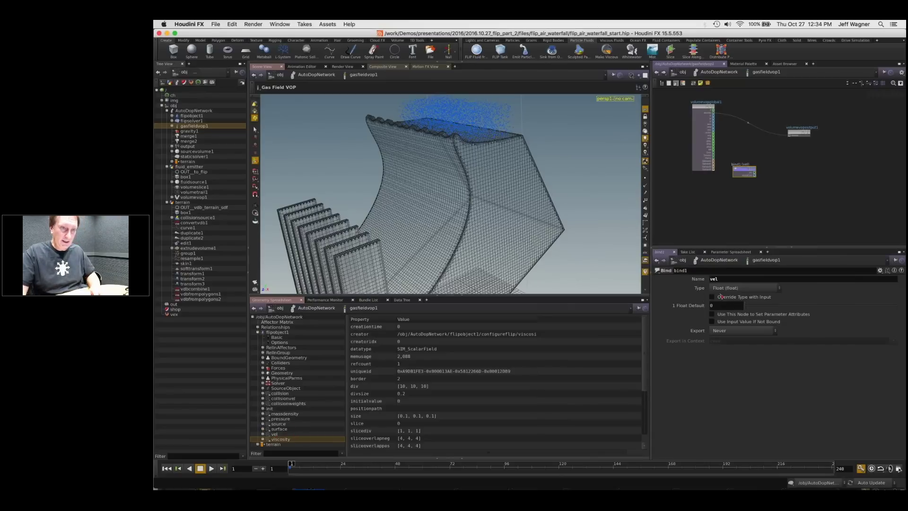
{"action": "left_click", "coordinate": [731, 287]}
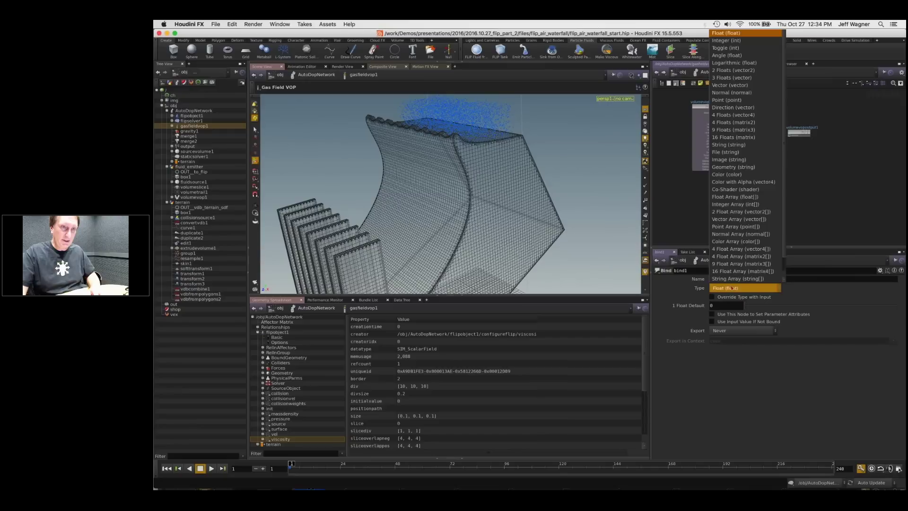
{"action": "left_click", "coordinate": [743, 79]}
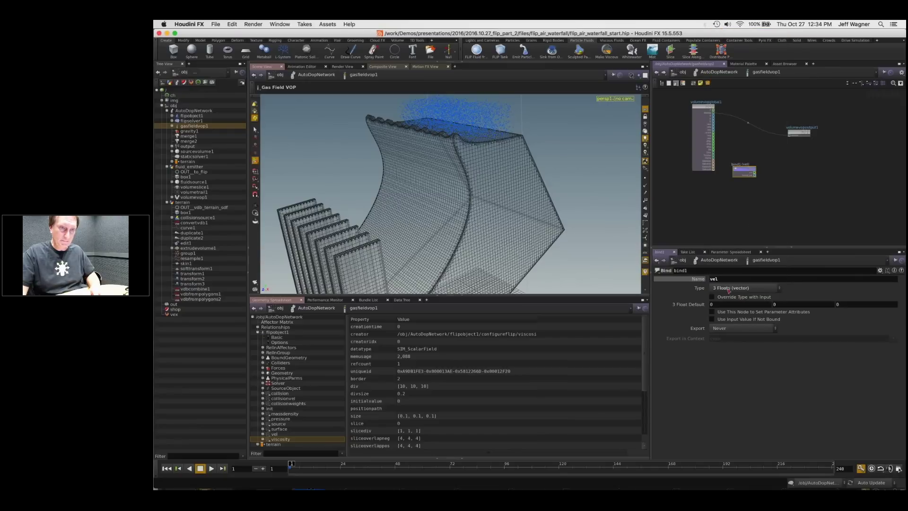
{"action": "scroll", "coordinate": [762, 177], "scroll_direction": "up", "scroll_amount": 3}
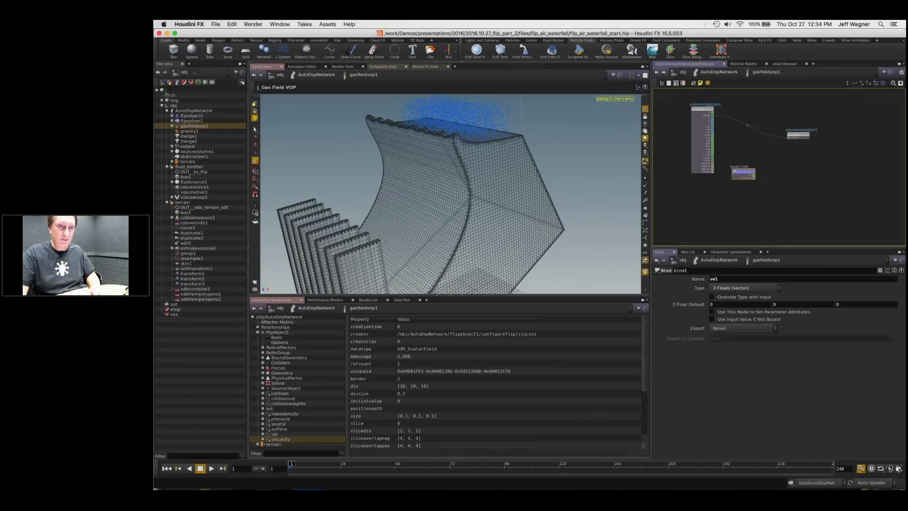
{"action": "left_click", "coordinate": [740, 288]}
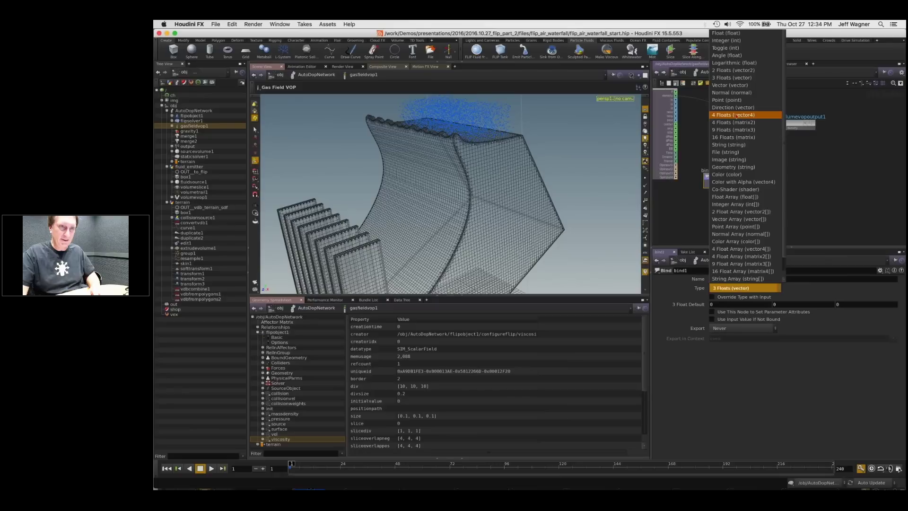
{"action": "left_click", "coordinate": [734, 78]}
{"action": "scroll", "coordinate": [762, 182], "scroll_direction": "up", "scroll_amount": 1}
{"action": "scroll", "coordinate": [762, 182], "scroll_direction": "down", "scroll_amount": 2}
{"action": "middle_click_drag", "start_coordinate": [761, 182], "coordinate": [768, 143]}
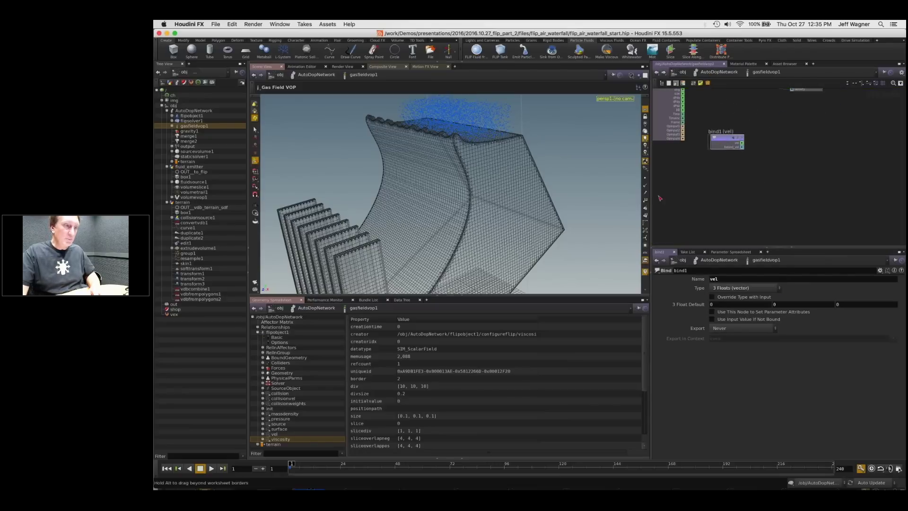
Step: Add a second Bind node below the vel one, name its parameter collision, and line it up under the first
{"action": "key", "text": "Tab"}
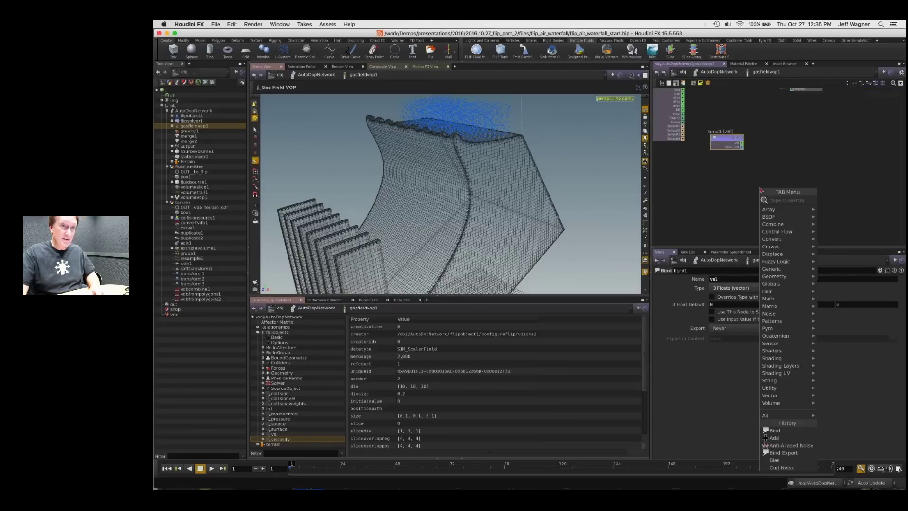
{"action": "type", "text": "bind"}
{"action": "key", "text": "Return"}
{"action": "left_click", "coordinate": [731, 190]}
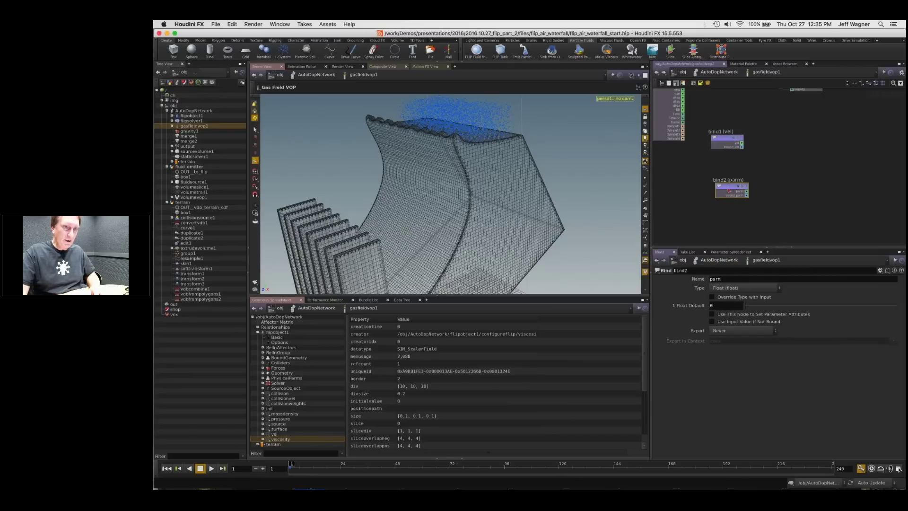
{"action": "left_click_drag", "start_coordinate": [729, 191], "coordinate": [725, 190]}
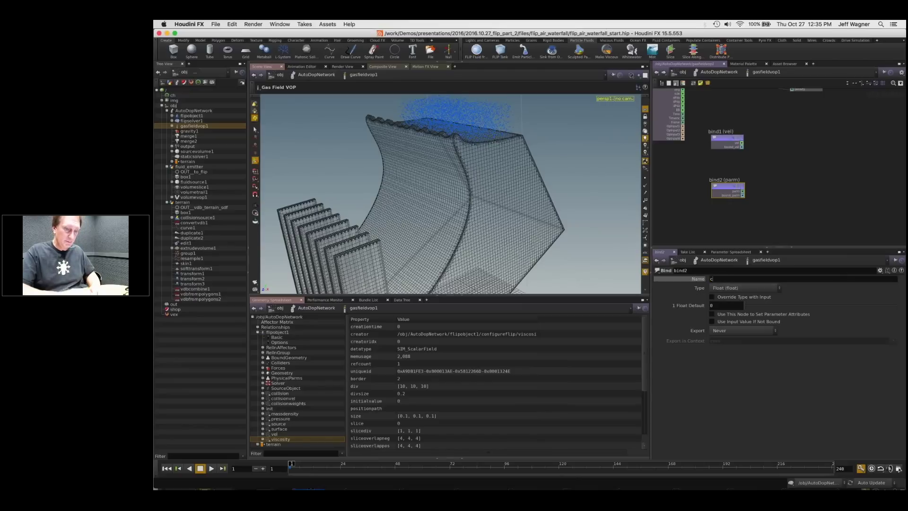
{"action": "key", "text": "Return"}
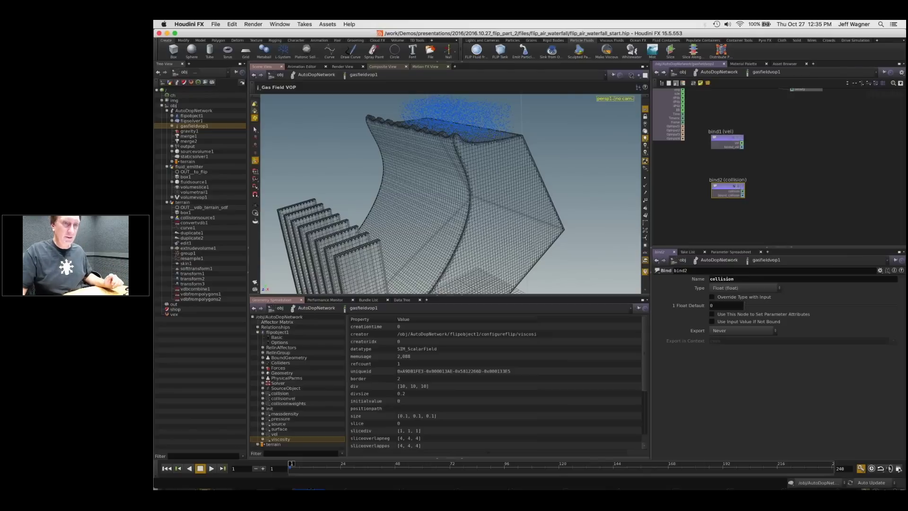
{"action": "left_click_drag", "start_coordinate": [725, 188], "coordinate": [726, 182]}
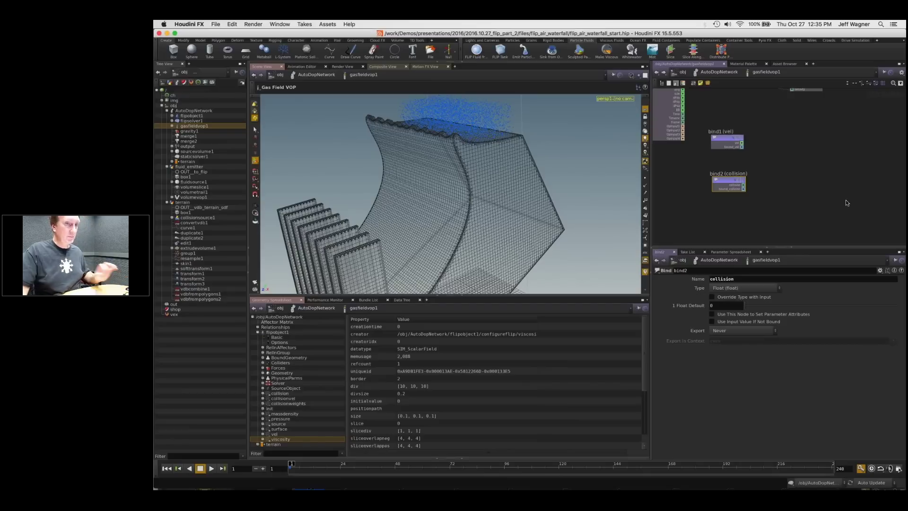
{"action": "left_click", "coordinate": [722, 185]}
{"action": "left_click_drag", "start_coordinate": [723, 186], "coordinate": [721, 188]}
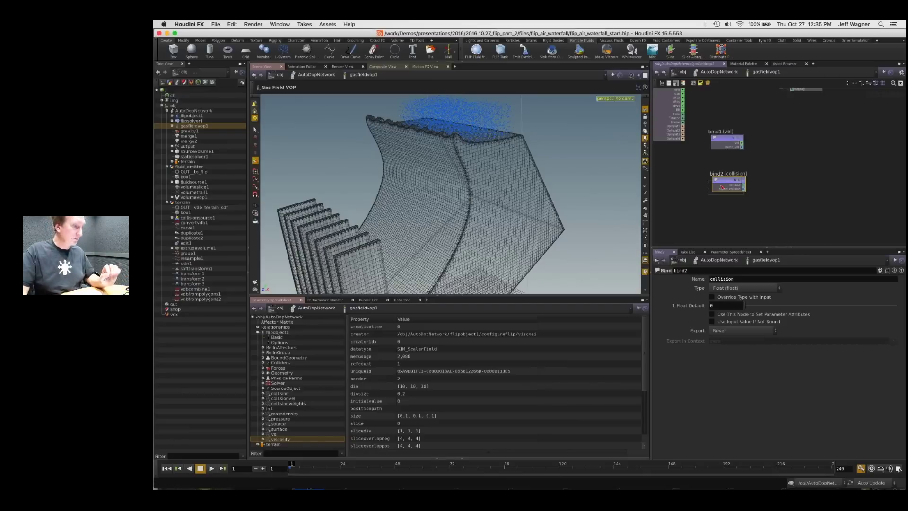
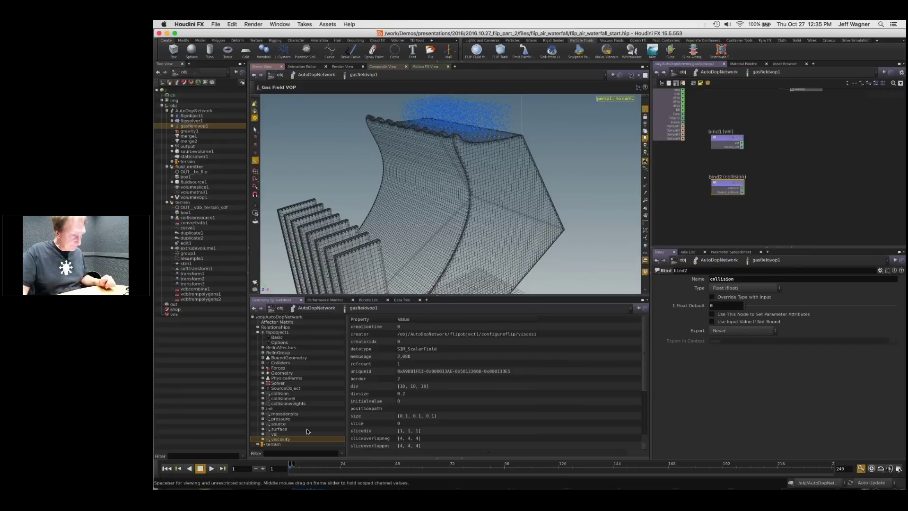
Step: Check the collisionweights and massdensity fields, and add a third Bind node below the collision one with its parameter named massdensity
{"action": "left_click", "coordinate": [293, 403]}
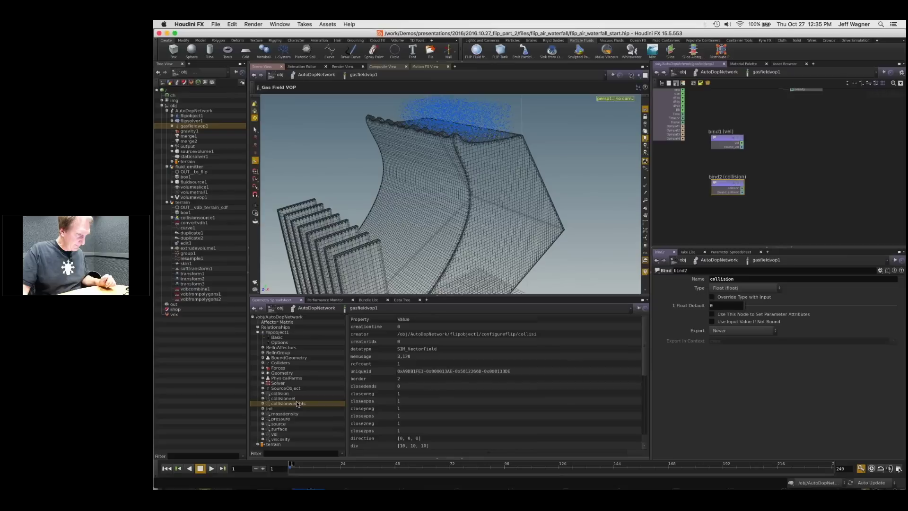
{"action": "left_click", "coordinate": [288, 414]}
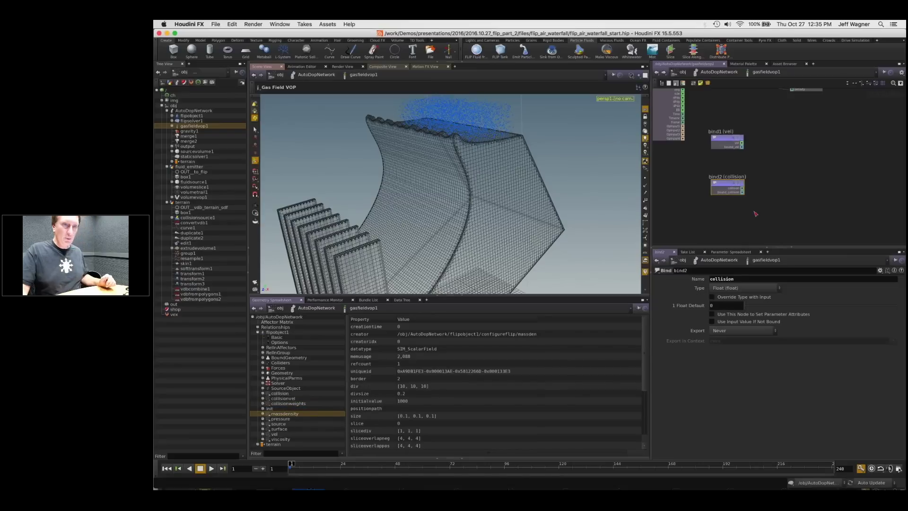
{"action": "middle_click_drag", "start_coordinate": [755, 214], "coordinate": [751, 187]}
{"action": "key", "text": "Tab"}
{"action": "type", "text": "bind"}
{"action": "key", "text": "Return"}
{"action": "left_click", "coordinate": [726, 200]}
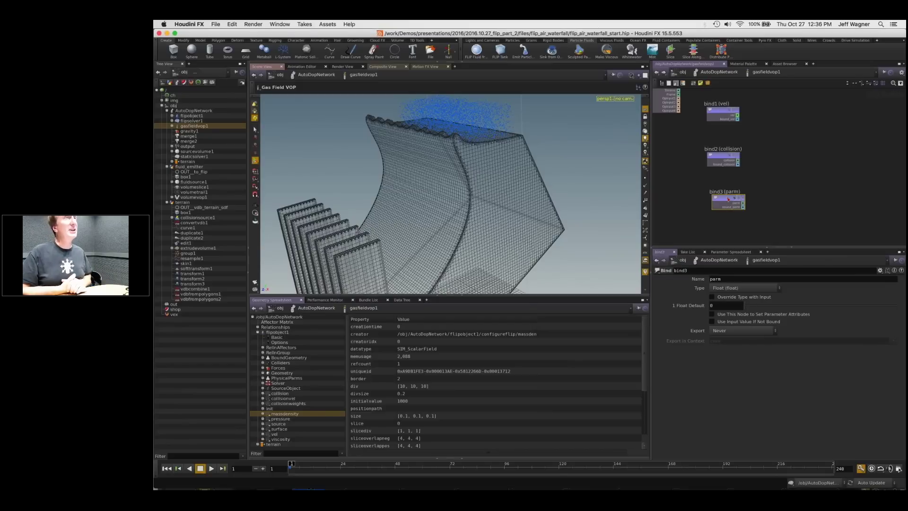
{"action": "double_click", "coordinate": [713, 278]}
{"action": "type", "text": "massdensity"}
{"action": "key", "text": "Return"}
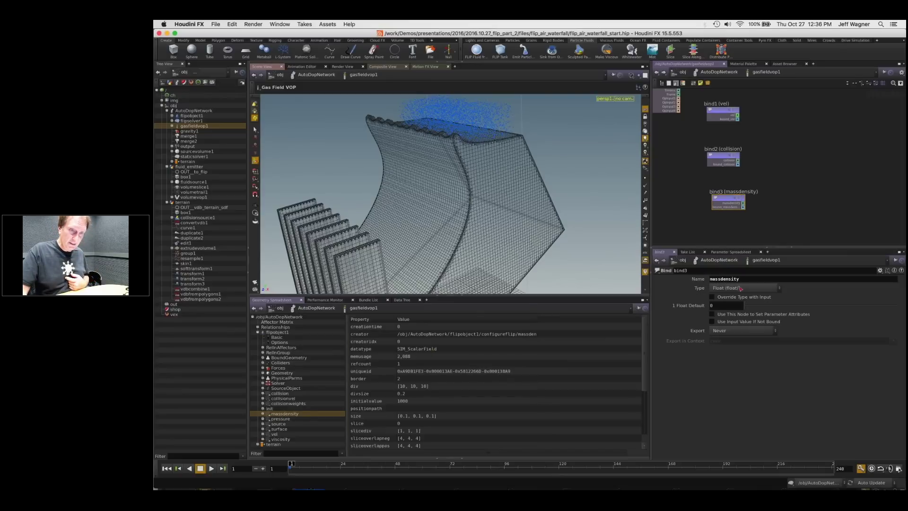
Step: Compare the collision and vel Bind types with their fields' data types, and align the massdensity Bind under the others
{"action": "left_click", "coordinate": [722, 164]}
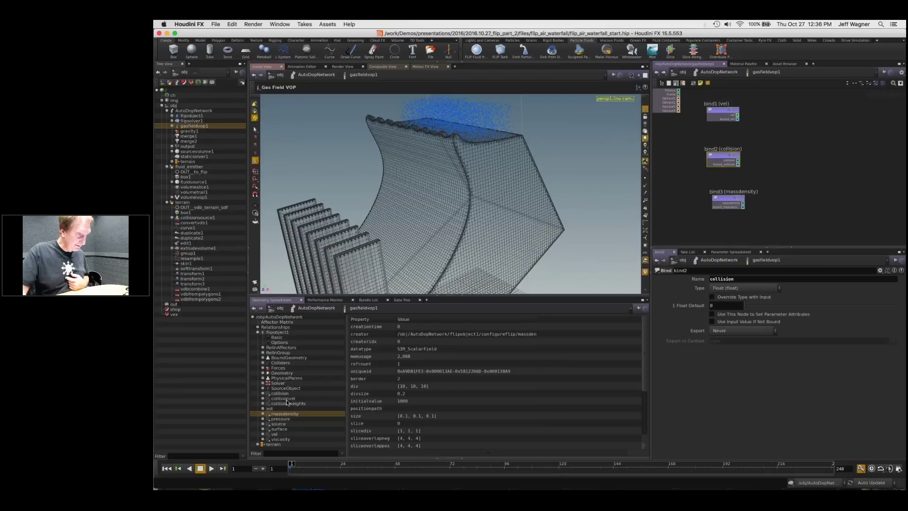
{"action": "left_click", "coordinate": [722, 113]}
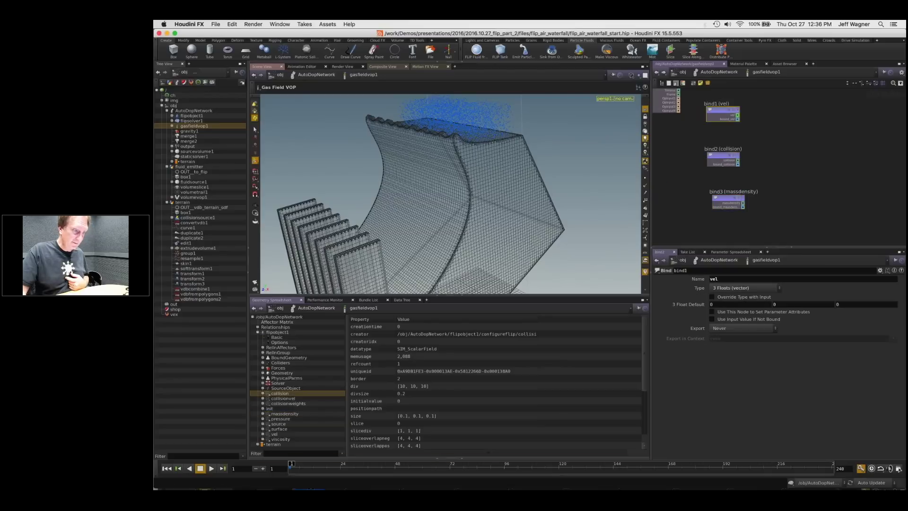
{"action": "left_click", "coordinate": [275, 434]}
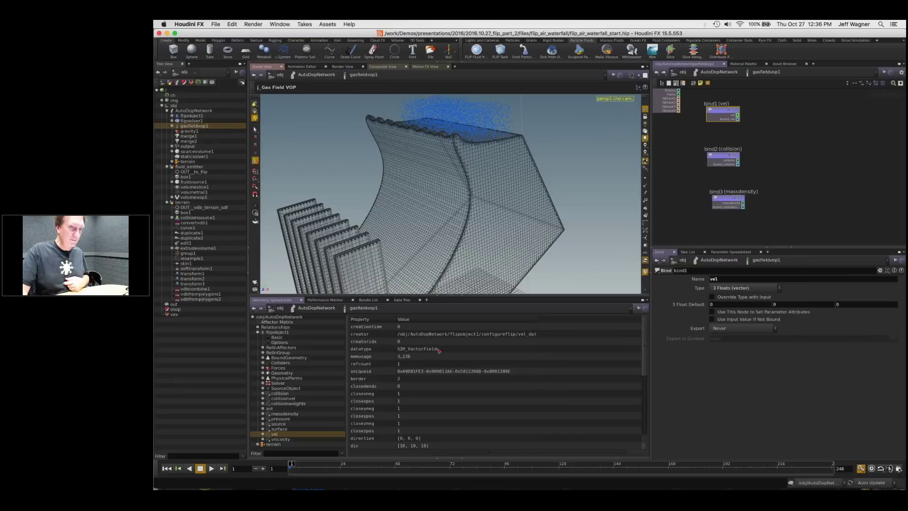
{"action": "middle_click_drag", "start_coordinate": [782, 166], "coordinate": [781, 170]}
{"action": "left_click_drag", "start_coordinate": [724, 204], "coordinate": [722, 203]}
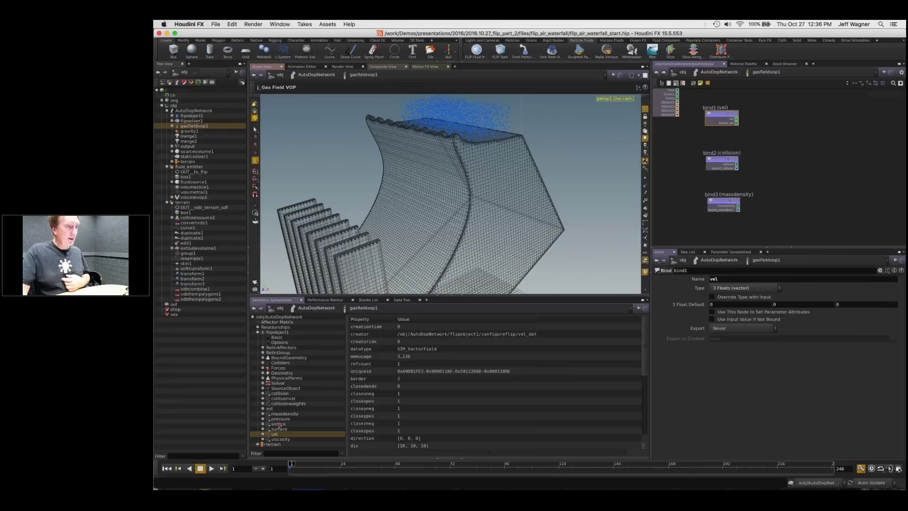
{"action": "middle_click_drag", "start_coordinate": [672, 217], "coordinate": [667, 200]}
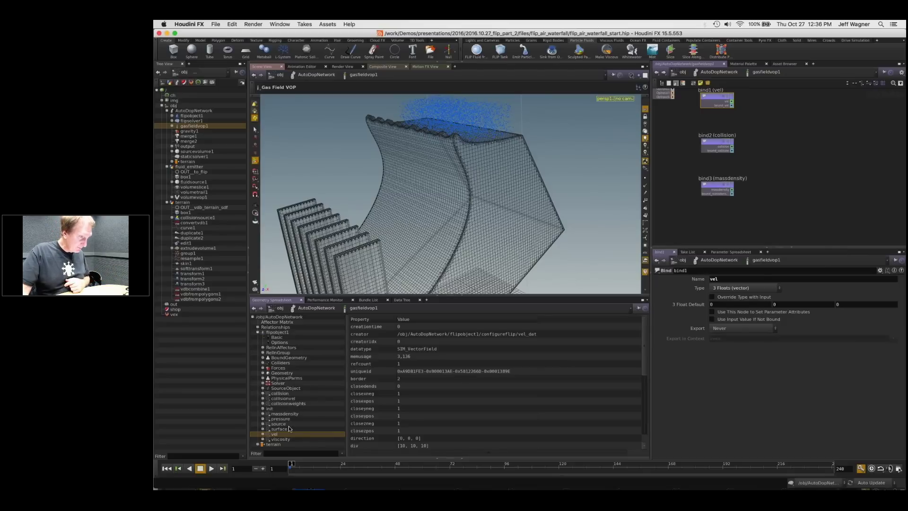
Step: Move the collision Bind closer to the vel Bind and add a fourth Bind node between collision and massdensity
{"action": "scroll", "coordinate": [770, 102], "scroll_direction": "down", "scroll_amount": 2}
{"action": "middle_click_drag", "start_coordinate": [757, 141], "coordinate": [754, 162]}
{"action": "scroll", "coordinate": [752, 156], "scroll_direction": "up", "scroll_amount": 2}
{"action": "left_click_drag", "start_coordinate": [718, 173], "coordinate": [718, 161]}
{"action": "key", "text": "Tab"}
{"action": "type", "text": "bind"}
{"action": "key", "text": "Return"}
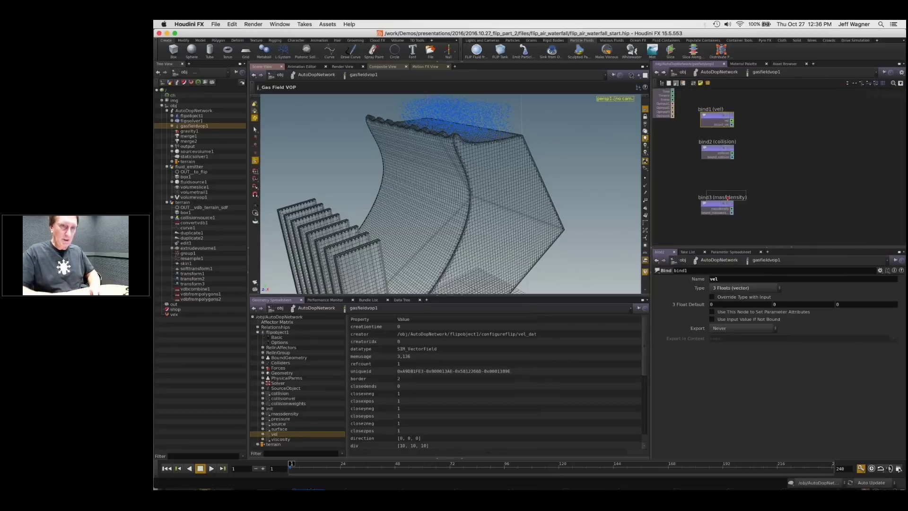
{"action": "left_click", "coordinate": [719, 175]}
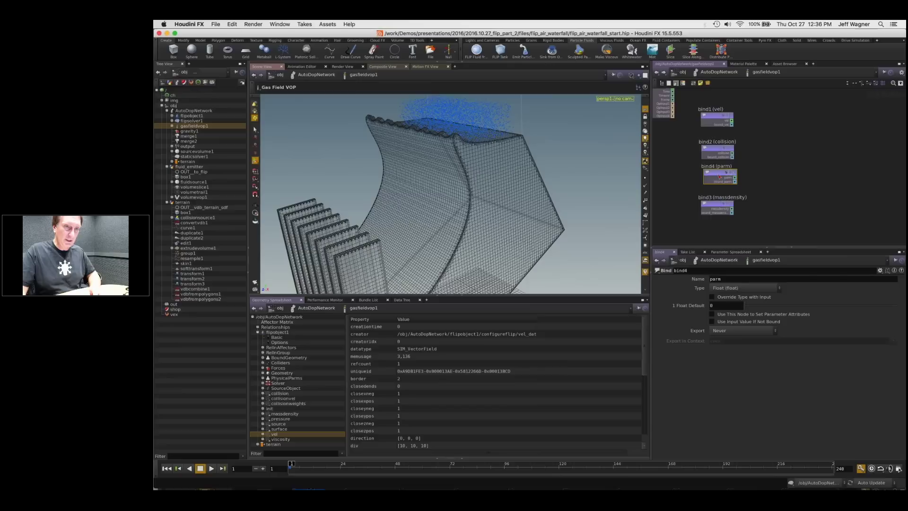
Step: Name the fourth Bind's parameter surface and check the data type of flipobject1's surface field
{"action": "double_click", "coordinate": [715, 279]}
{"action": "type", "text": "surface"}
{"action": "key", "text": "Return"}
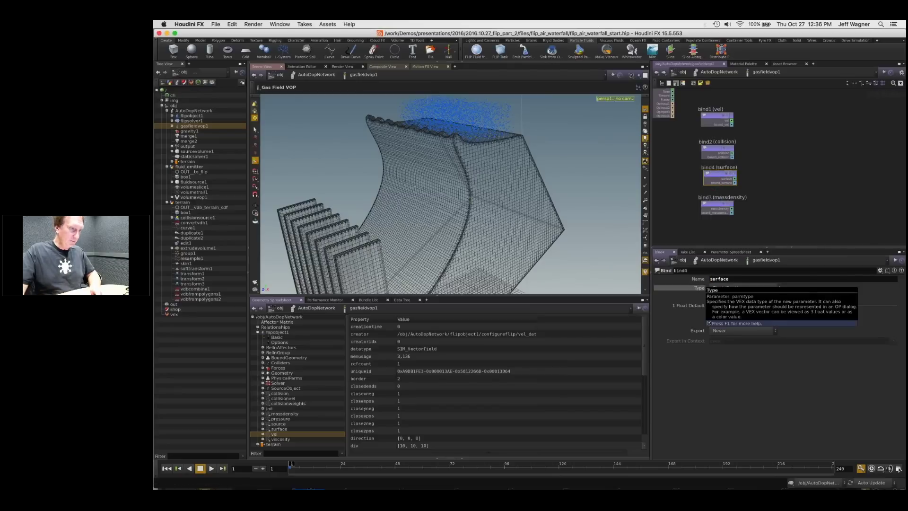
{"action": "left_click", "coordinate": [279, 429]}
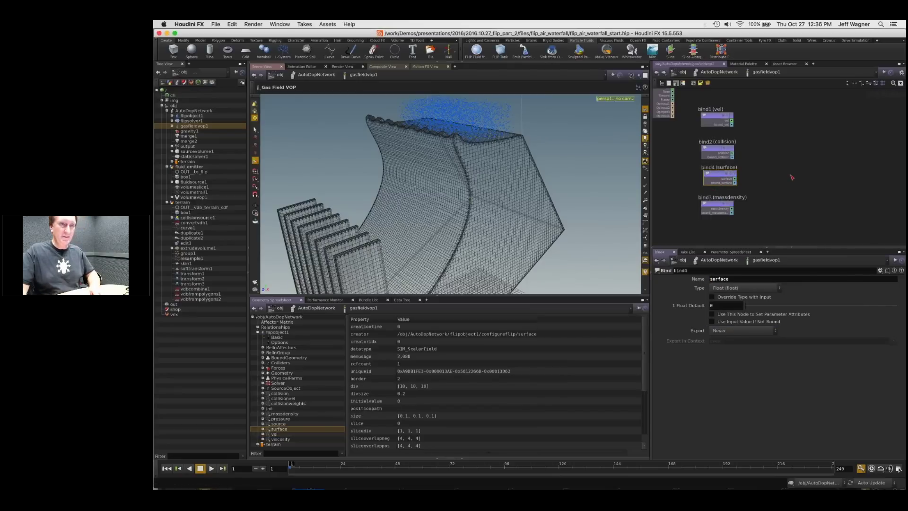
Step: Add a Bind Export node well to the right of the vel Bind and name its parameter vel
{"action": "key", "text": "h"}
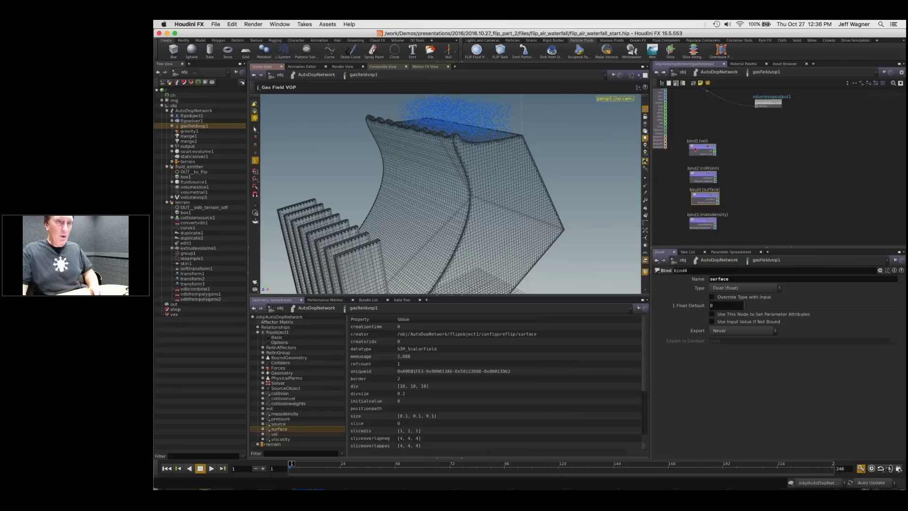
{"action": "right_click_drag", "start_coordinate": [762, 140], "coordinate": [742, 141]}
{"action": "left_click", "coordinate": [693, 152]}
{"action": "middle_click_drag", "start_coordinate": [693, 151], "coordinate": [676, 155]}
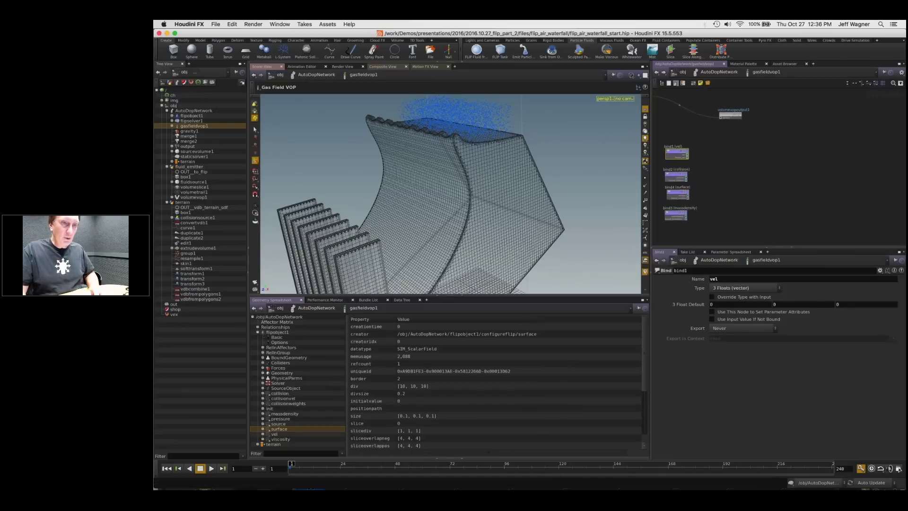
{"action": "key", "text": "Tab"}
{"action": "type", "text": "bind"}
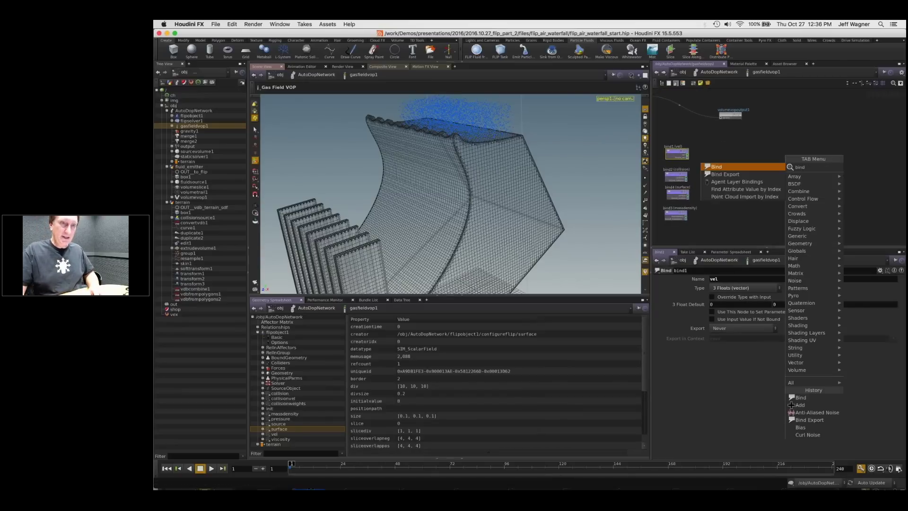
{"action": "key", "text": "Return"}
{"action": "left_click", "coordinate": [826, 161]}
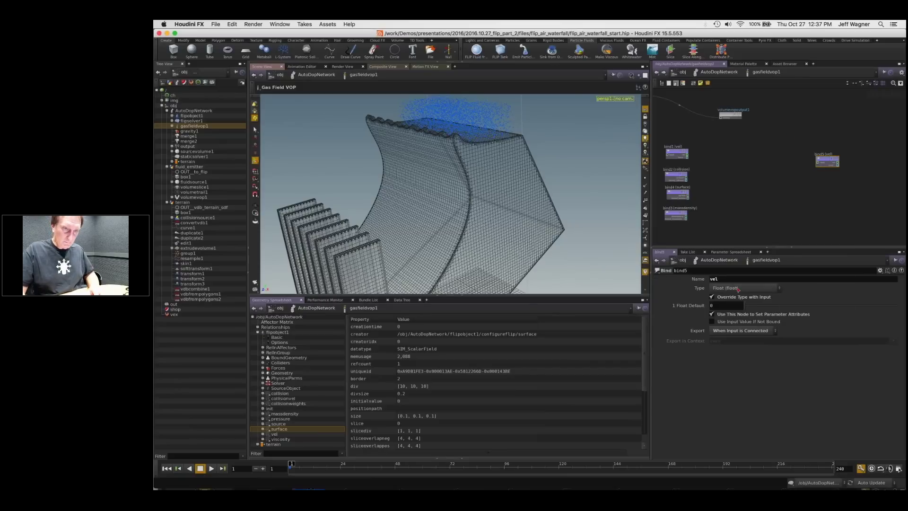
Step: Set the export Bind's type to 3 Floats (vector) and wire the vel Bind's output into its input
{"action": "left_click", "coordinate": [738, 289]}
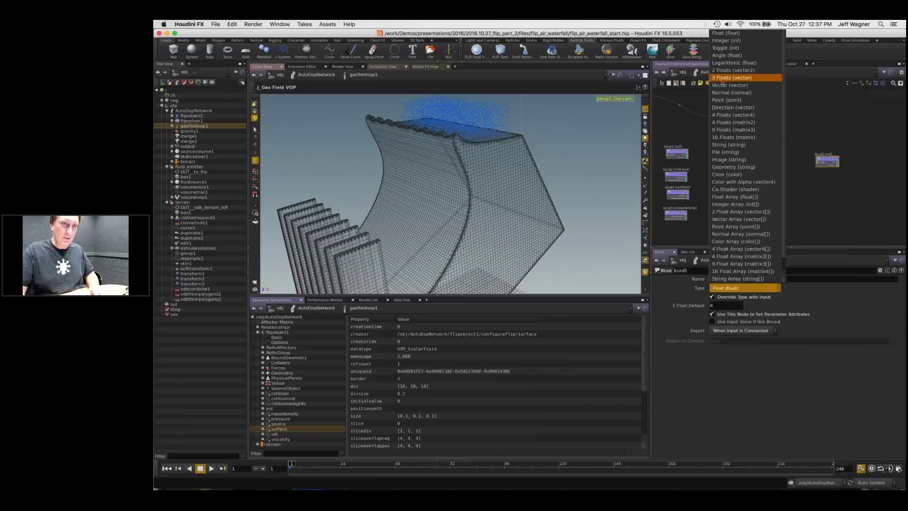
{"action": "left_click", "coordinate": [742, 78]}
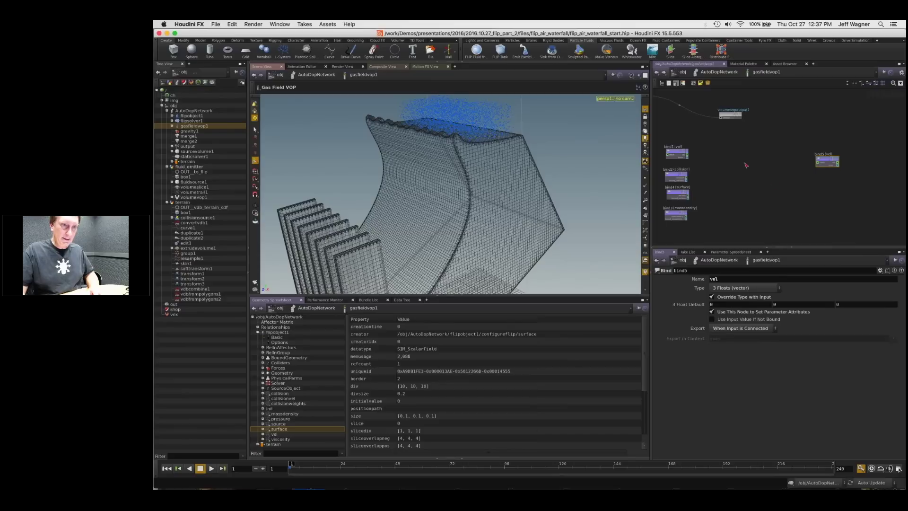
{"action": "scroll", "coordinate": [703, 157], "scroll_direction": "up", "scroll_amount": 2}
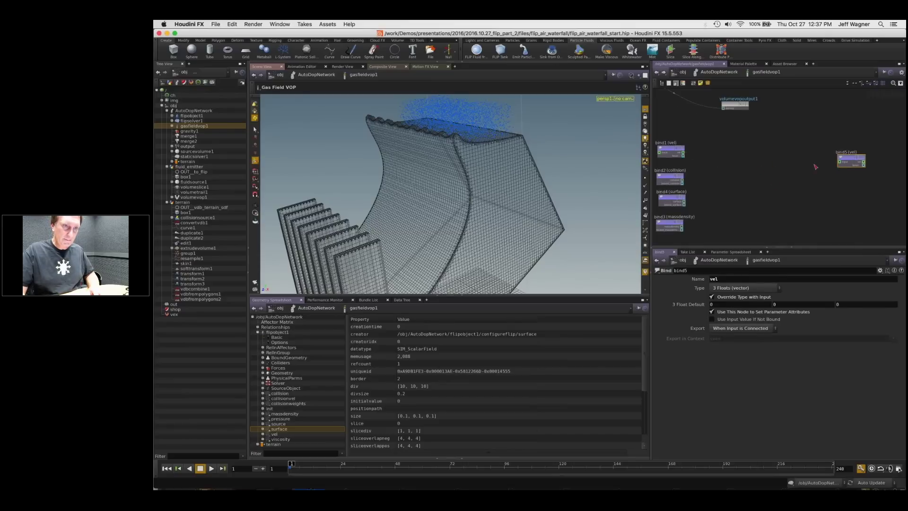
{"action": "left_click_drag", "start_coordinate": [683, 152], "coordinate": [838, 162]}
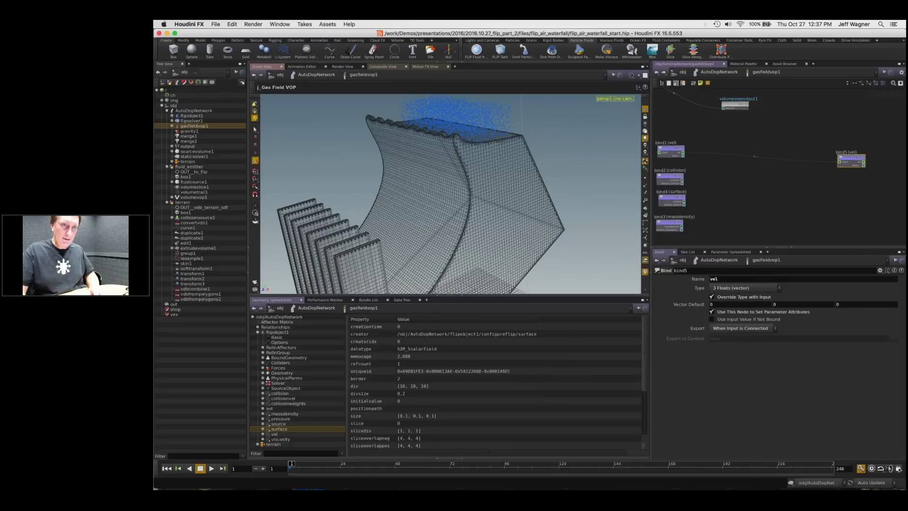
Step: Play the simulation to frame 11 and look at the fluid spilling over the terrain edge
{"action": "left_click", "coordinate": [212, 468]}
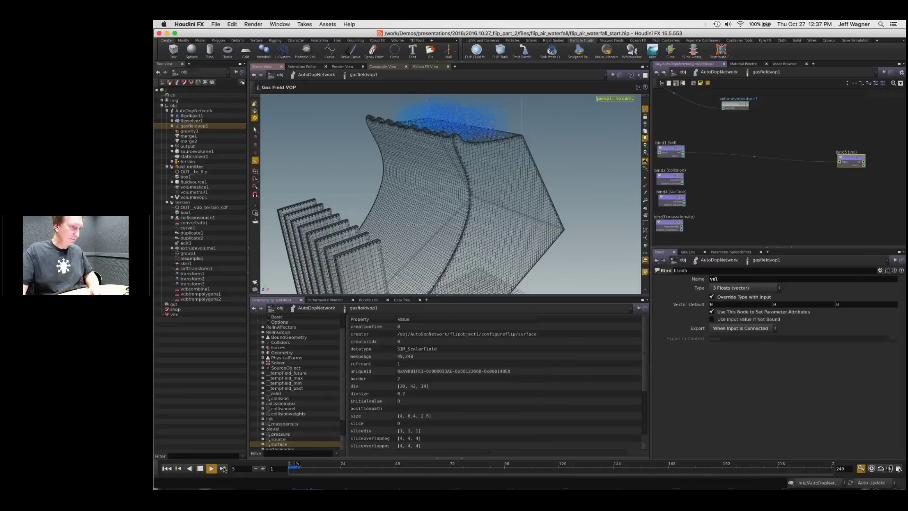
{"action": "left_click", "coordinate": [201, 471]}
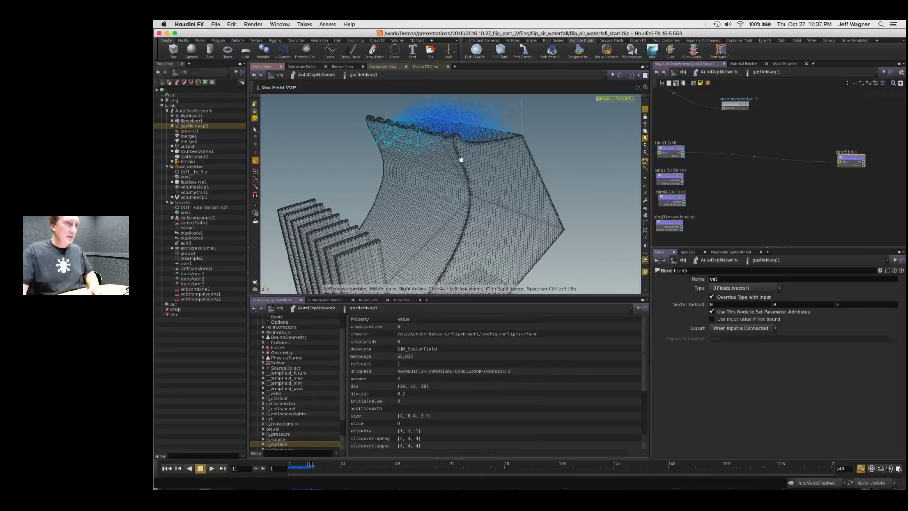
{"action": "right_click_drag", "start_coordinate": [460, 157], "coordinate": [457, 147], "text": "alt"}
{"action": "left_click_drag", "start_coordinate": [457, 148], "coordinate": [428, 160], "text": "alt"}
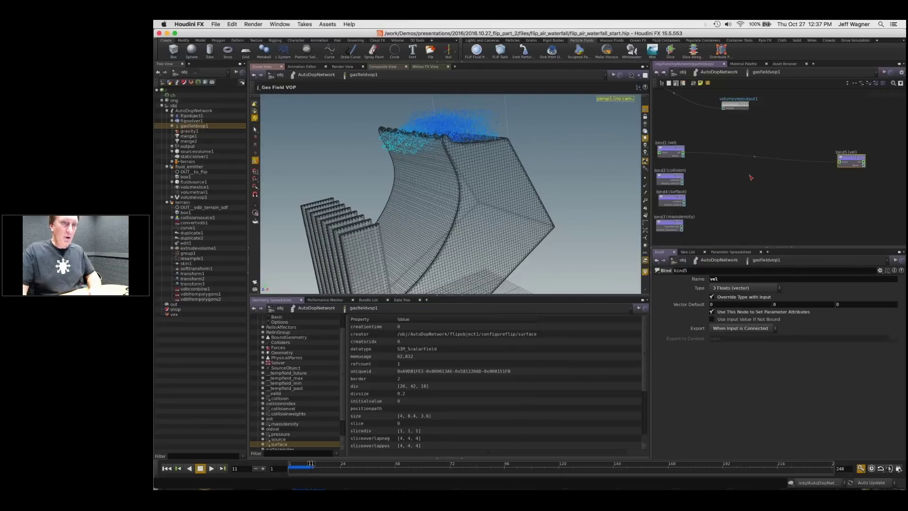
Step: Return to the AutoDopNetwork level, select flipobject1, go back to frame 10 and enable its Velocity guide
{"action": "key", "text": "u"}
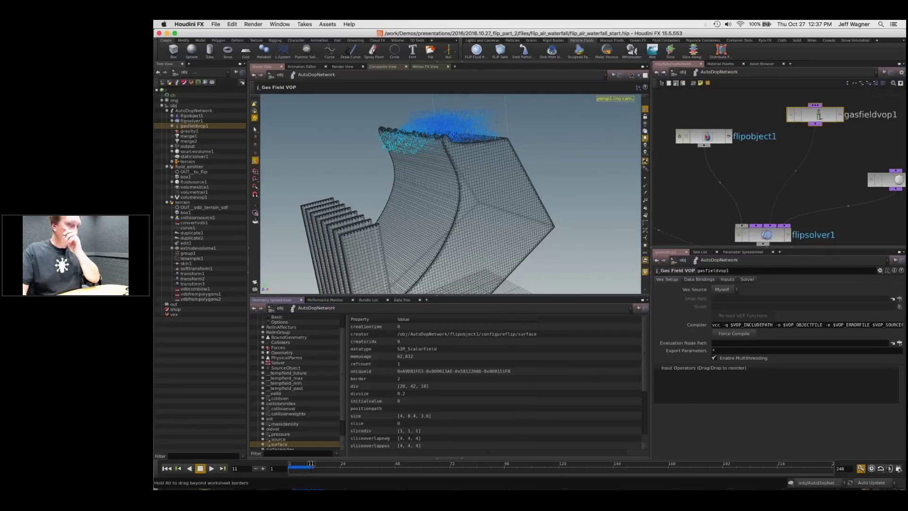
{"action": "left_click", "coordinate": [714, 141]}
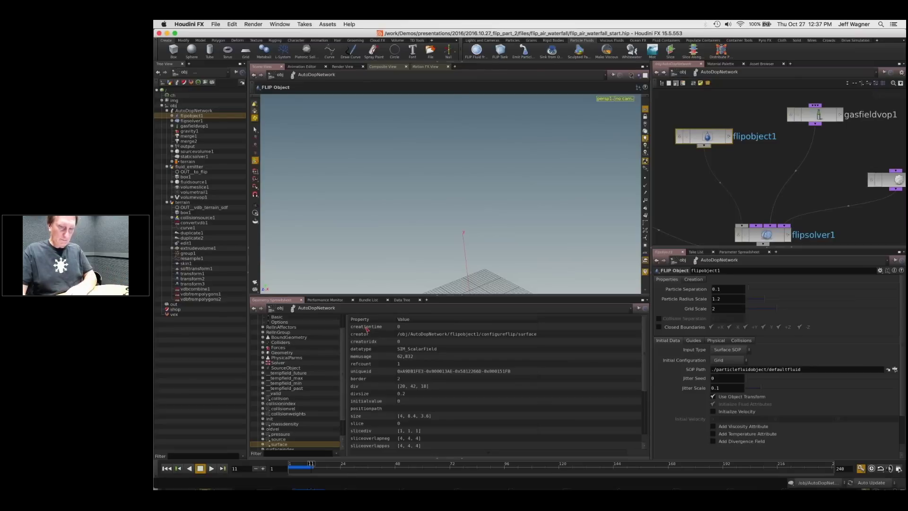
{"action": "key", "text": "Left"}
{"action": "right_click_drag", "start_coordinate": [424, 123], "coordinate": [432, 125], "text": "alt"}
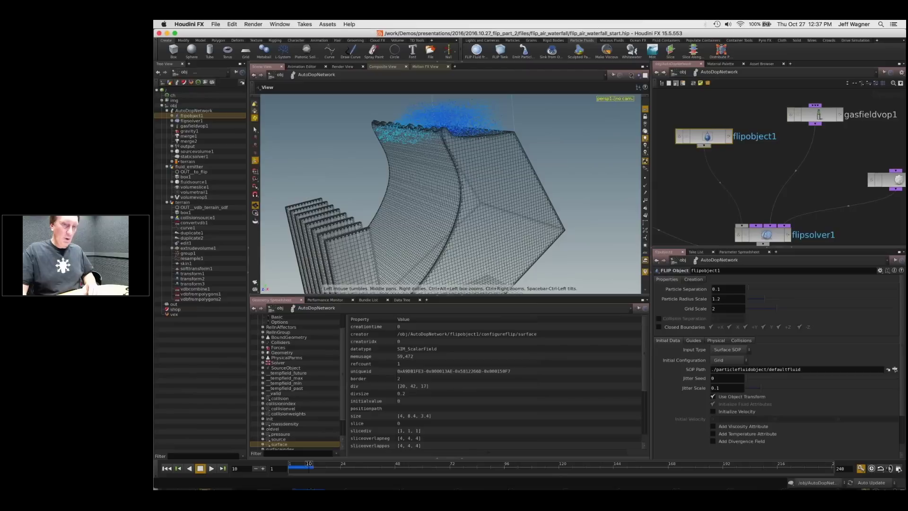
{"action": "middle_click_drag", "start_coordinate": [432, 124], "coordinate": [428, 151], "text": "alt"}
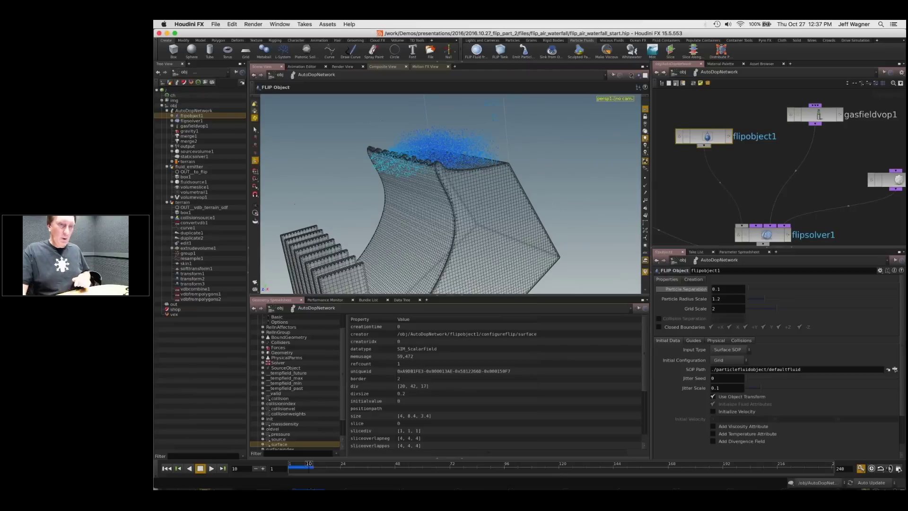
{"action": "left_click", "coordinate": [694, 340]}
{"action": "left_click_drag", "start_coordinate": [780, 249], "coordinate": [780, 205]}
{"action": "left_click", "coordinate": [658, 334]}
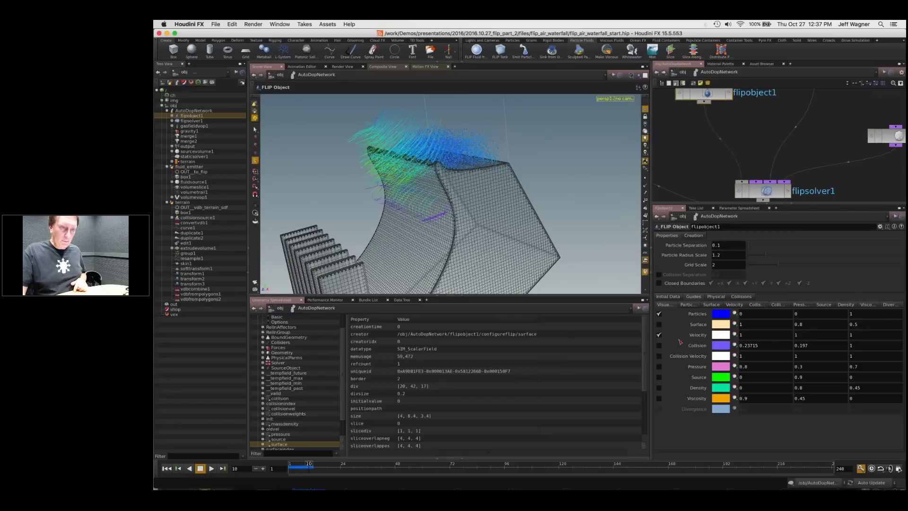
Step: Set the plane of flipobject1's velocity guide to YZ plane
{"action": "left_click", "coordinate": [734, 305]}
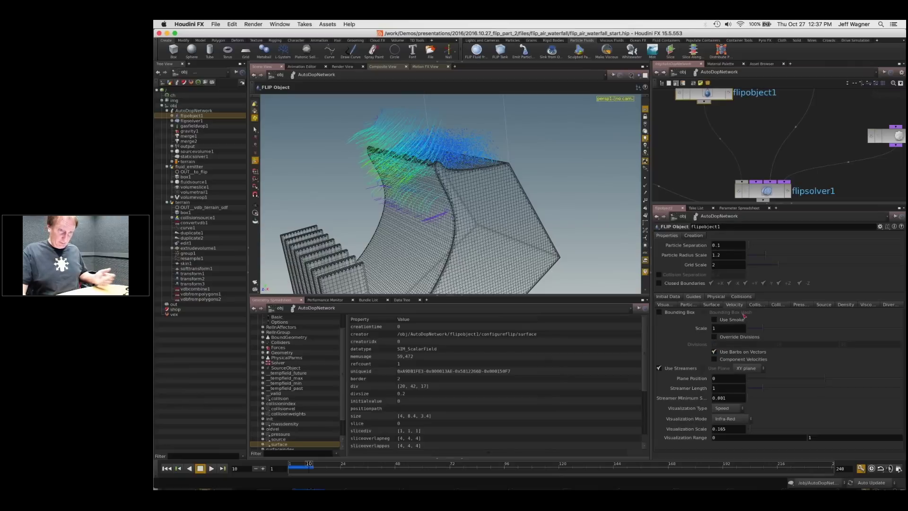
{"action": "left_click", "coordinate": [747, 368]}
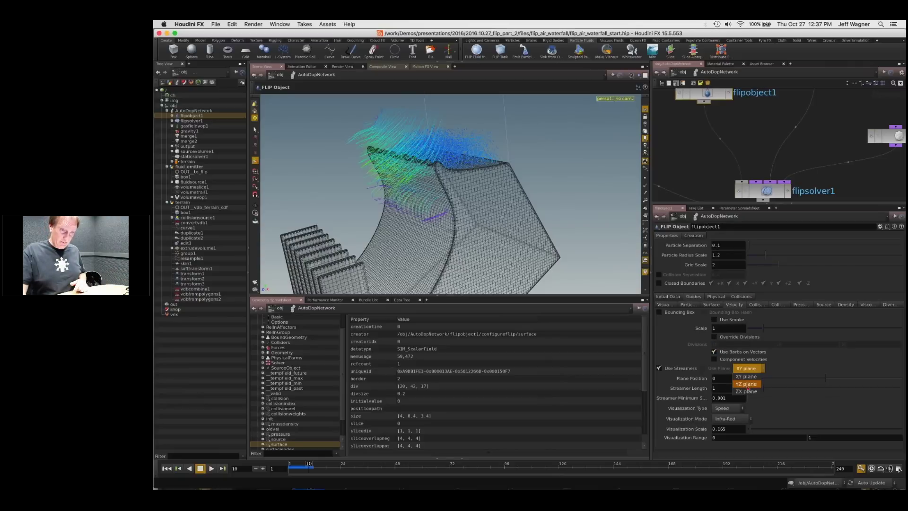
{"action": "left_click", "coordinate": [747, 385]}
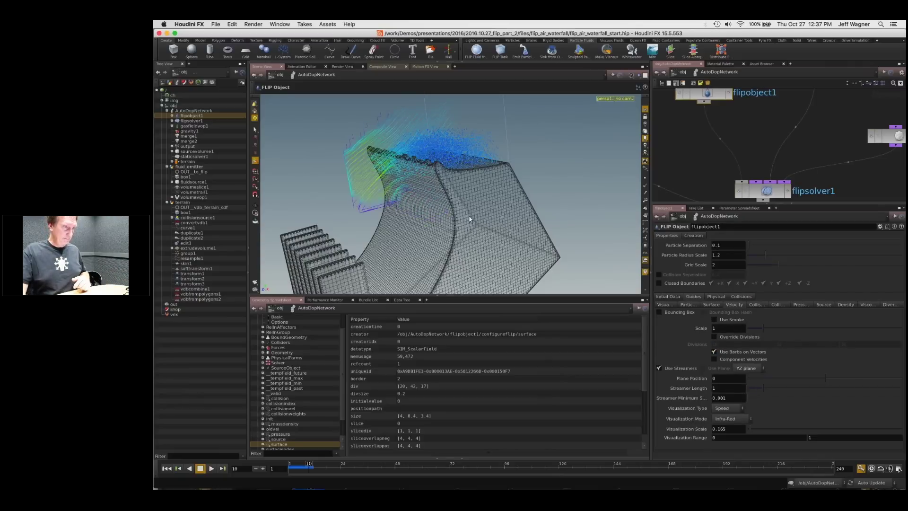
Step: Examine the velocity streamers around the waterfall lip from several view angles
{"action": "key", "text": "Escape"}
{"action": "left_click_drag", "start_coordinate": [470, 219], "coordinate": [412, 135]}
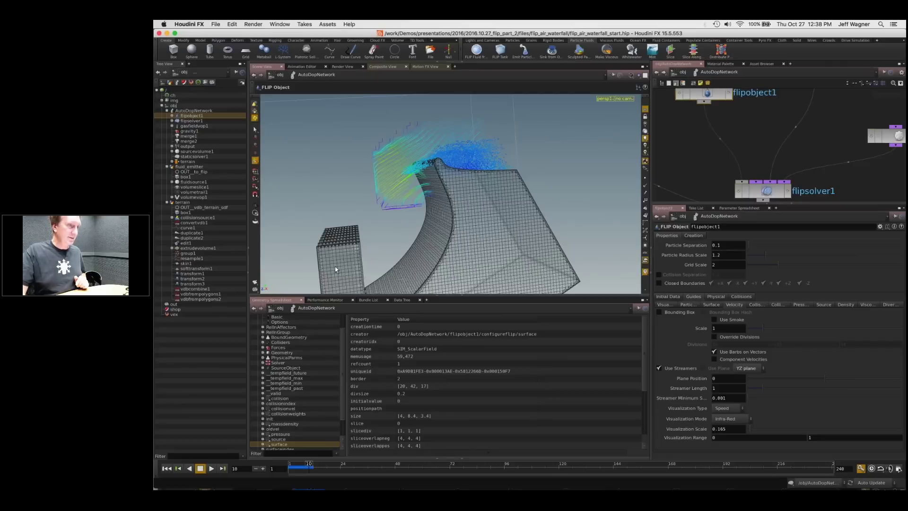
{"action": "key", "text": "Escape"}
{"action": "left_click_drag", "start_coordinate": [414, 158], "coordinate": [413, 178]}
{"action": "key", "text": "Return"}
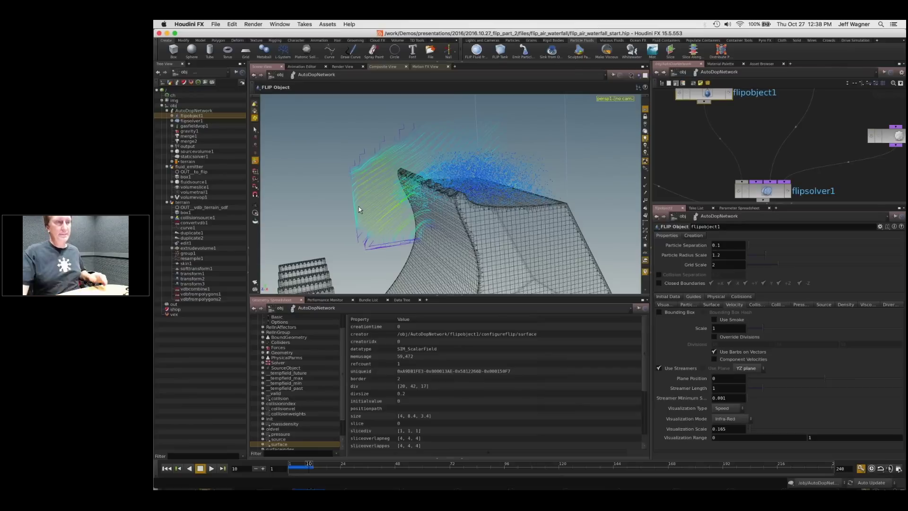
{"action": "key", "text": "space"}
{"action": "left_click_drag", "start_coordinate": [342, 215], "coordinate": [351, 250]}
{"action": "left_click_drag", "start_coordinate": [414, 206], "coordinate": [392, 180]}
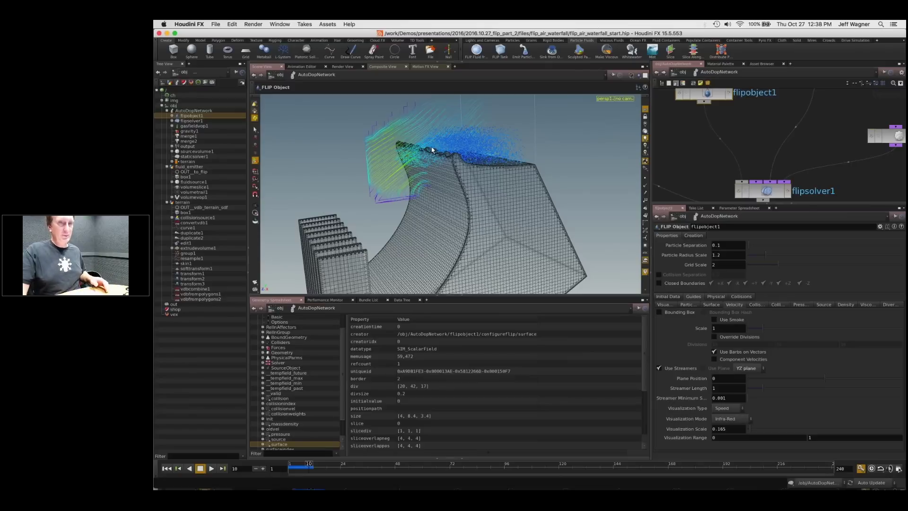
Step: Go inside the gasfieldvop1 node to reach its VOP network
{"action": "right_click_drag", "start_coordinate": [440, 192], "coordinate": [460, 190], "text": "alt"}
{"action": "mouse_move", "coordinate": [423, 185]}
{"action": "left_mouse_down", "text": "alt"}
{"action": "mouse_move", "coordinate": [452, 186]}
{"action": "mouse_move", "coordinate": [409, 190]}
{"action": "mouse_move", "coordinate": [419, 194]}
{"action": "left_mouse_up", "text": "alt"}
{"action": "scroll", "coordinate": [815, 160], "scroll_direction": "down", "scroll_amount": 3}
{"action": "middle_click_drag", "start_coordinate": [815, 160], "coordinate": [778, 188]}
{"action": "double_click", "coordinate": [779, 125]}
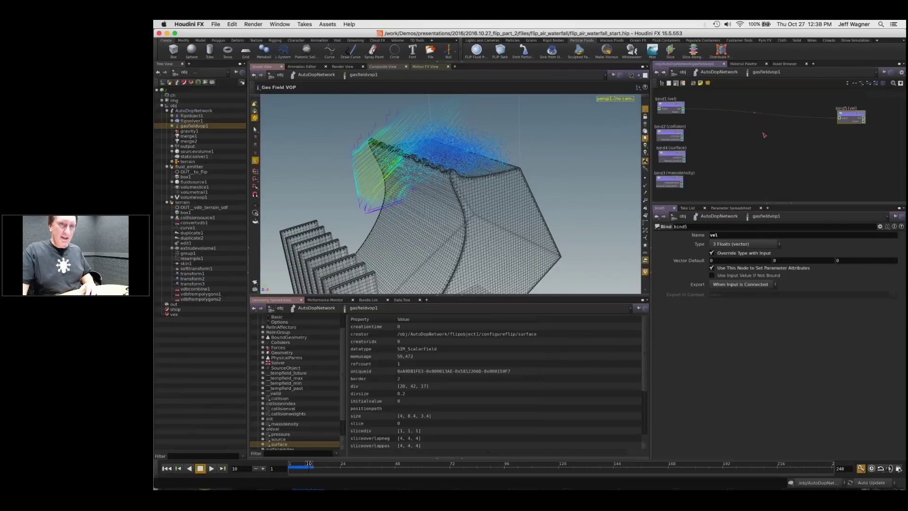
Step: Add a Constant node of type 3 Floats (vector) with value 0, 1, 0 and place it below the vel wire
{"action": "key", "text": "Tab"}
{"action": "key", "text": "Escape"}
{"action": "key", "text": "Tab"}
{"action": "type", "text": "c"}
{"action": "key", "text": "BackSpace"}
{"action": "key", "text": "Escape"}
{"action": "left_click", "coordinate": [761, 156]}
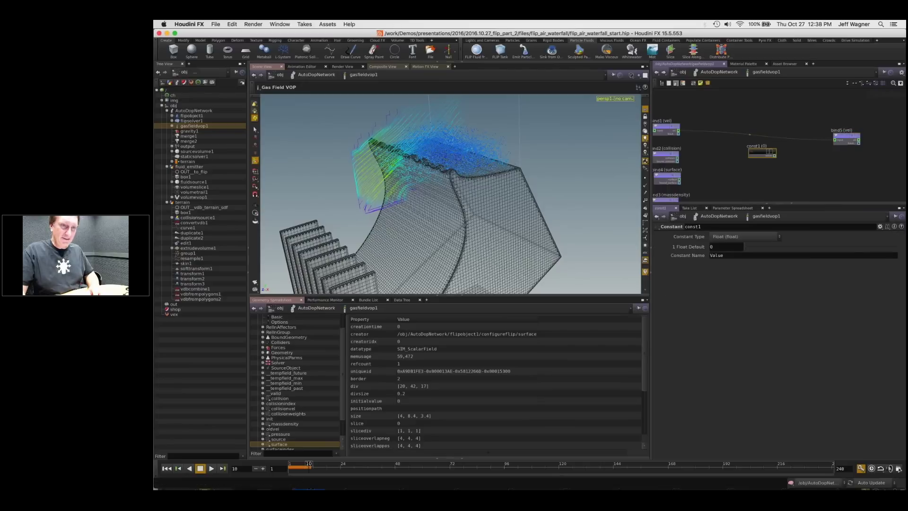
{"action": "left_click", "coordinate": [733, 236]}
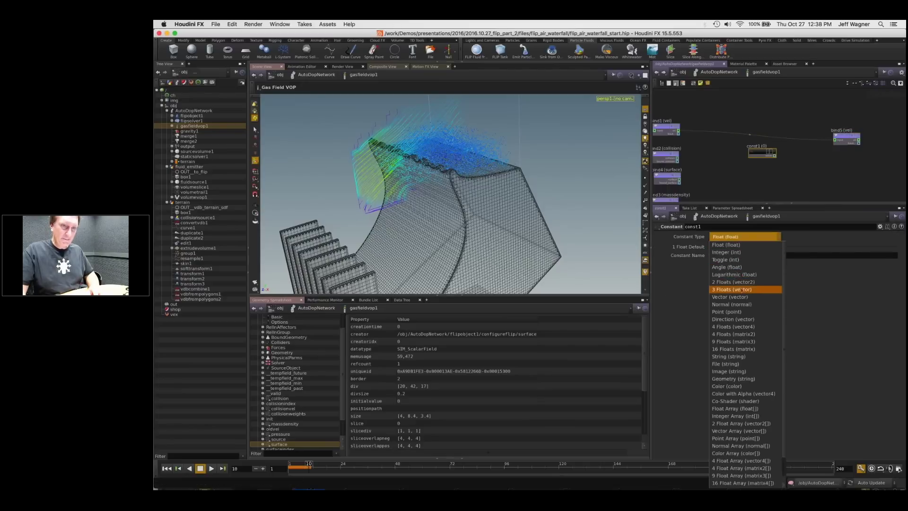
{"action": "left_click", "coordinate": [740, 290]}
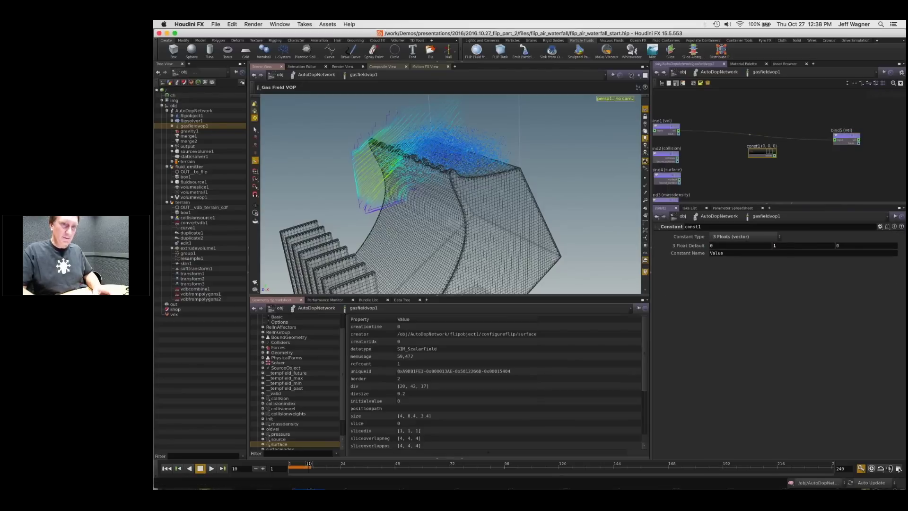
{"action": "left_click_drag", "start_coordinate": [751, 154], "coordinate": [715, 176]}
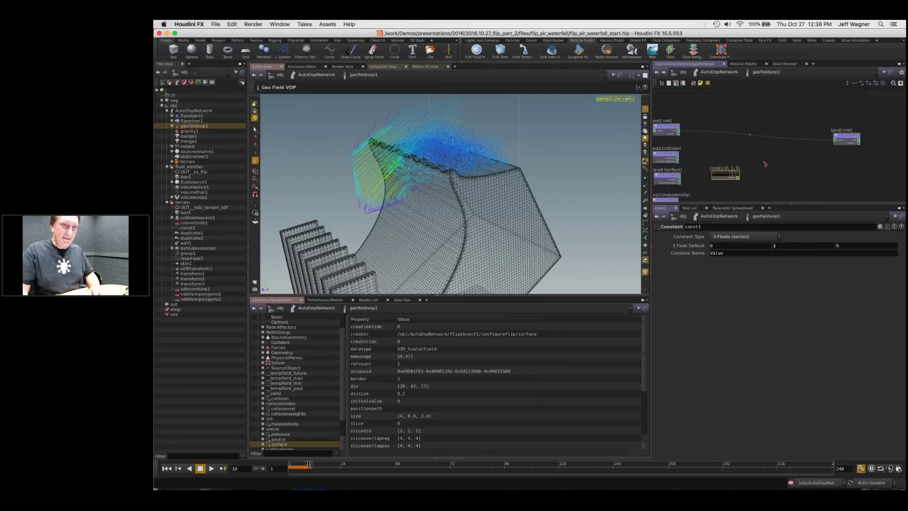
Step: Insert an Add node on the wire between bind1 (vel) and bind5 (vel) and connect const1 to its second input
{"action": "key", "text": "Tab"}
{"action": "type", "text": "add"}
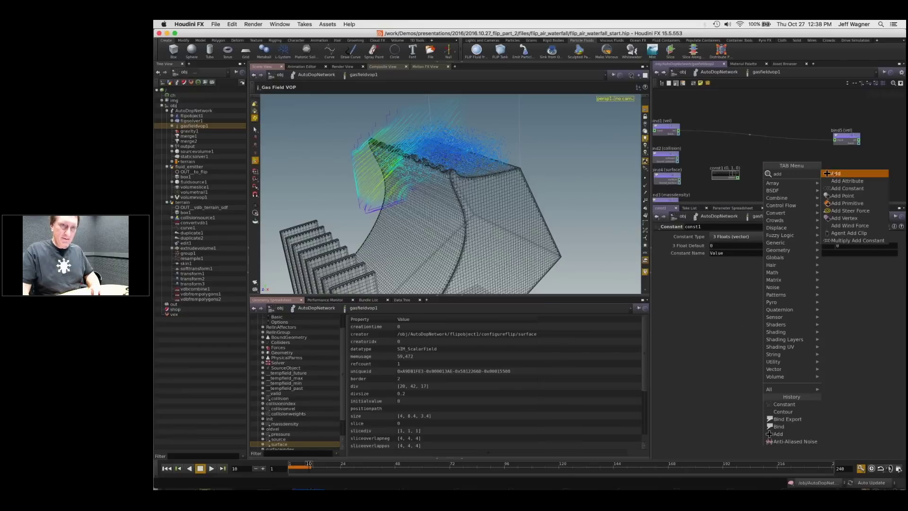
{"action": "key", "text": "Return"}
{"action": "left_click", "coordinate": [785, 140]}
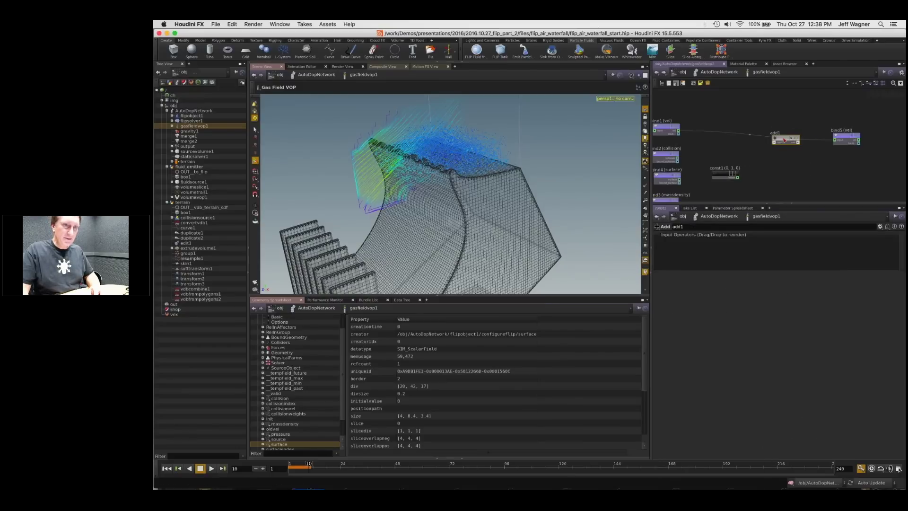
{"action": "scroll", "coordinate": [738, 177], "scroll_direction": "up", "scroll_amount": 3}
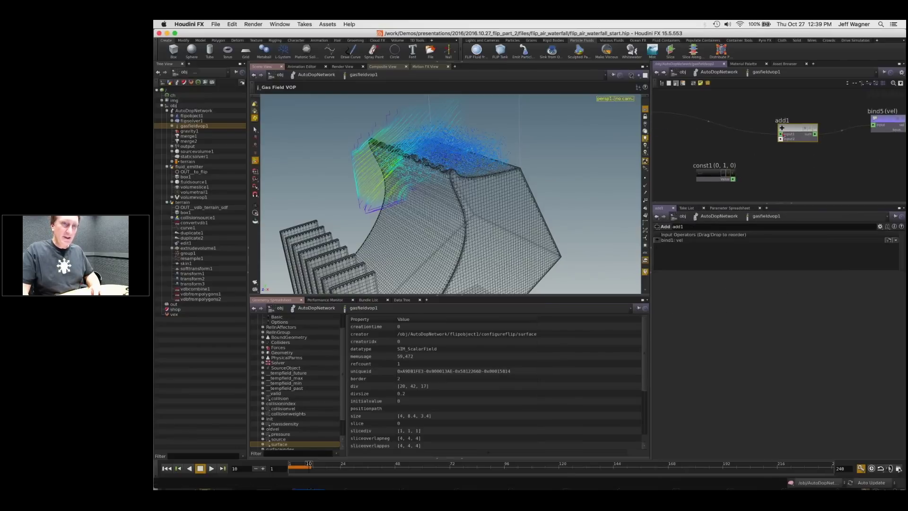
{"action": "left_click_drag", "start_coordinate": [784, 142], "coordinate": [733, 179]}
{"action": "scroll", "coordinate": [774, 198], "scroll_direction": "down", "scroll_amount": 2}
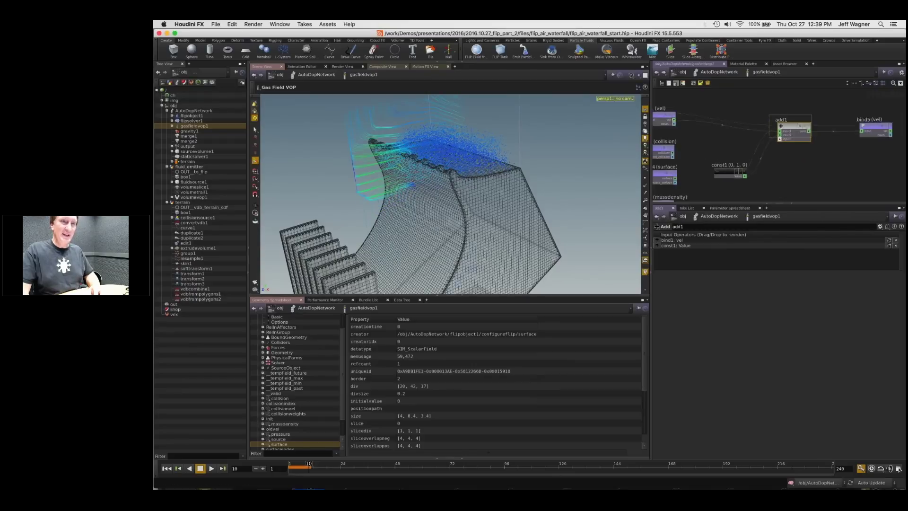
Step: Set const1's vector to 0, 2, 0 and rearrange the add, constant and export nodes
{"action": "left_click_drag", "start_coordinate": [725, 195], "coordinate": [733, 185]}
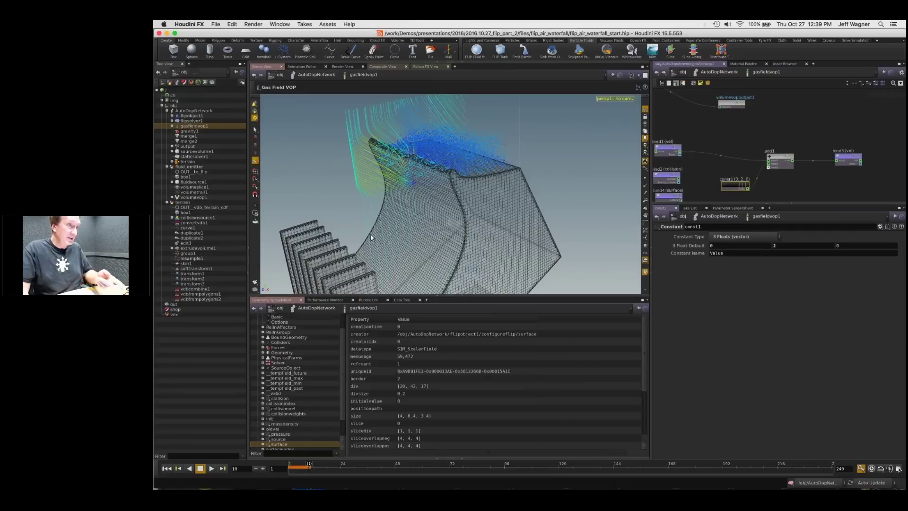
{"action": "key", "text": "Escape"}
{"action": "left_click_drag", "start_coordinate": [453, 171], "coordinate": [489, 193]}
{"action": "scroll", "coordinate": [799, 163], "scroll_direction": "down", "scroll_amount": 2}
{"action": "left_click_drag", "start_coordinate": [781, 172], "coordinate": [852, 133]}
{"action": "left_click_drag", "start_coordinate": [740, 164], "coordinate": [759, 154]}
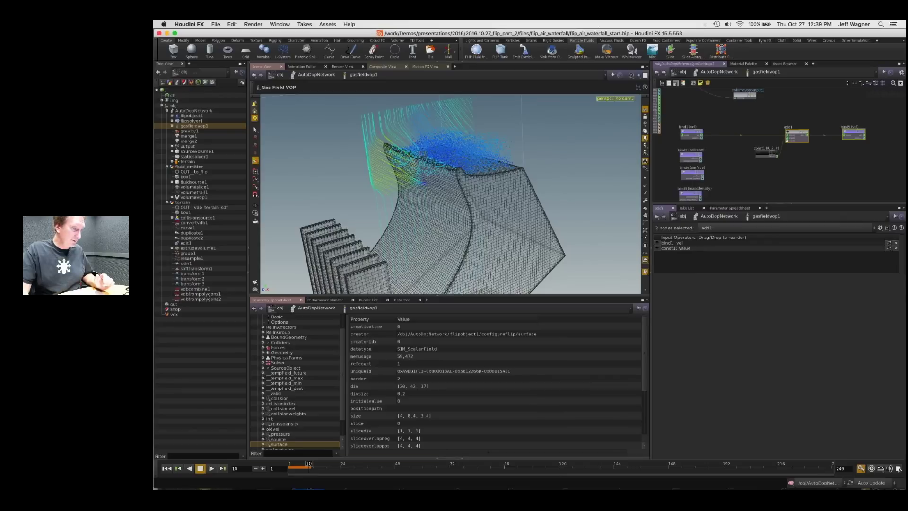
Step: Play the simulation to about frame 17 to check the added velocity, and rewind to frame 1
{"action": "left_click", "coordinate": [212, 468]}
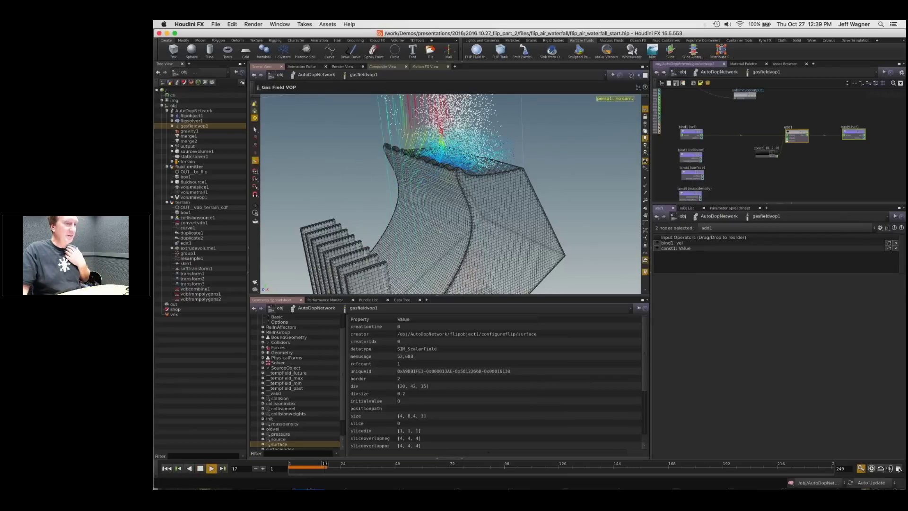
{"action": "left_click", "coordinate": [167, 468]}
{"action": "middle_click_drag", "start_coordinate": [818, 160], "coordinate": [792, 173]}
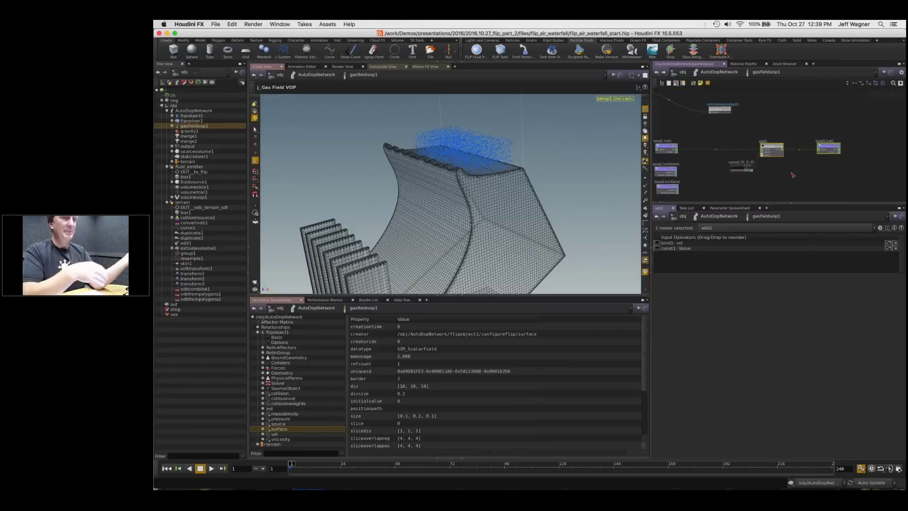
{"action": "left_click", "coordinate": [663, 148]}
{"action": "left_click_drag", "start_coordinate": [740, 169], "coordinate": [732, 171]}
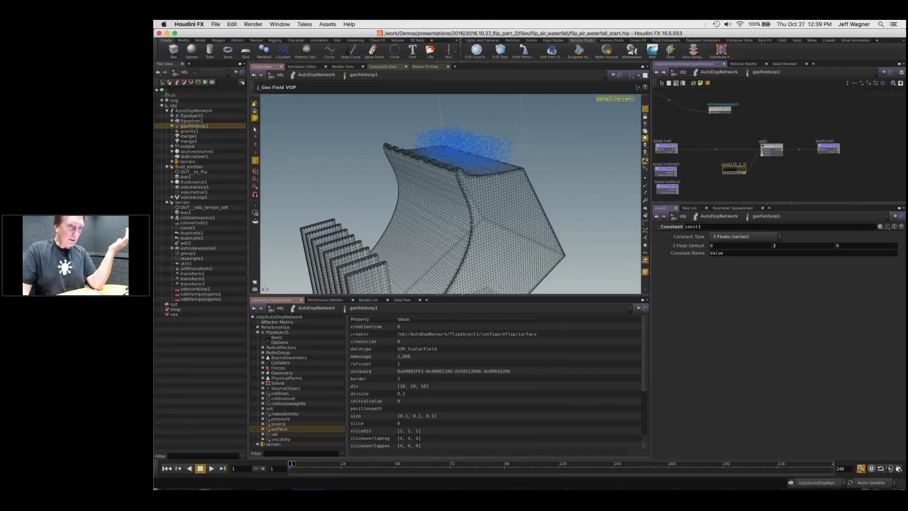
Step: Save the scene under the new name flip_air_waterfall_webinar.hip
{"action": "left_click", "coordinate": [215, 24]}
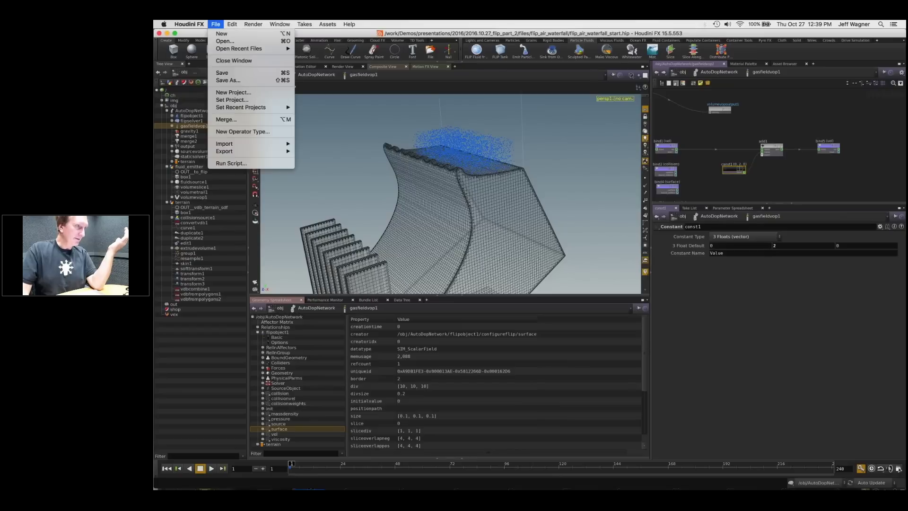
{"action": "left_click", "coordinate": [228, 81]}
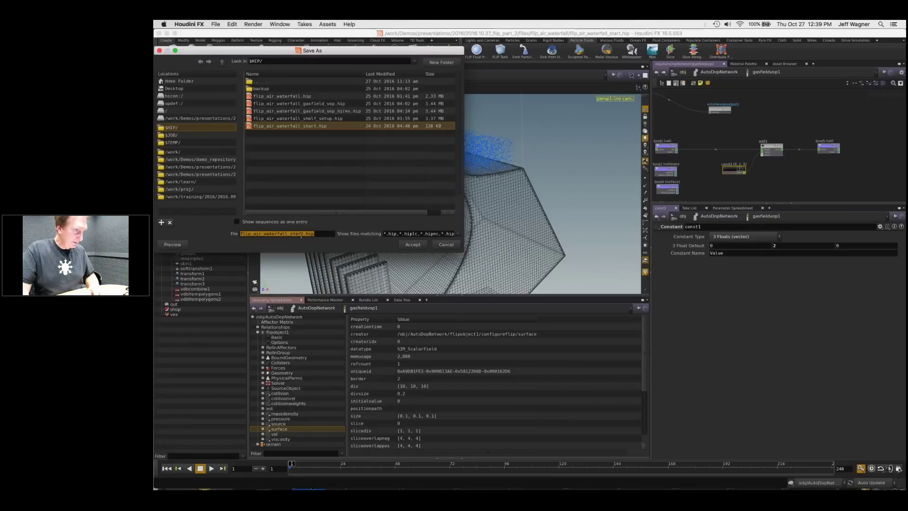
{"action": "left_click", "coordinate": [306, 233]}
{"action": "key", "text": "BackSpace"}
{"action": "key", "text": "BackSpace"}
{"action": "key", "text": "BackSpace"}
{"action": "key", "text": "BackSpace"}
{"action": "key", "text": "BackSpace"}
{"action": "type", "text": "webinar"}
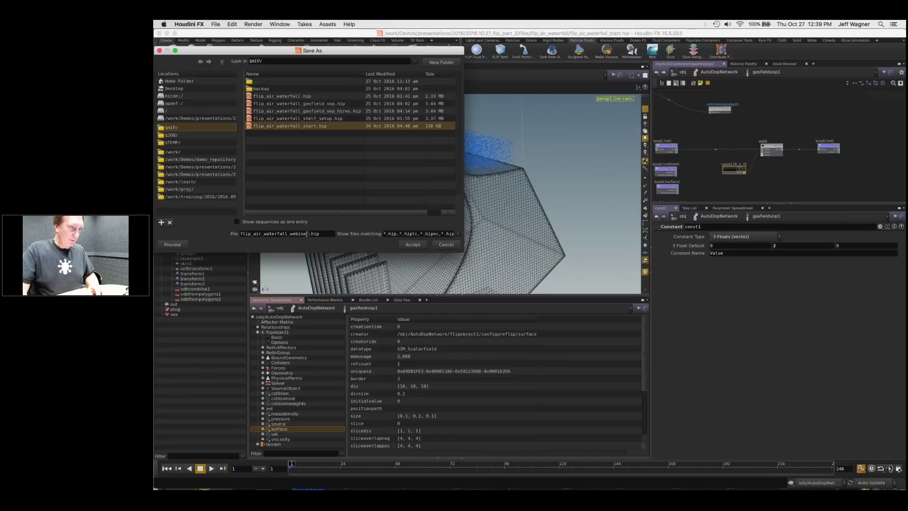
{"action": "left_click", "coordinate": [413, 244]}
Step: Detach add1 from the bind5 (vel) export and advance the simulation to frame 7
{"action": "middle_click_drag", "start_coordinate": [712, 182], "coordinate": [747, 164]}
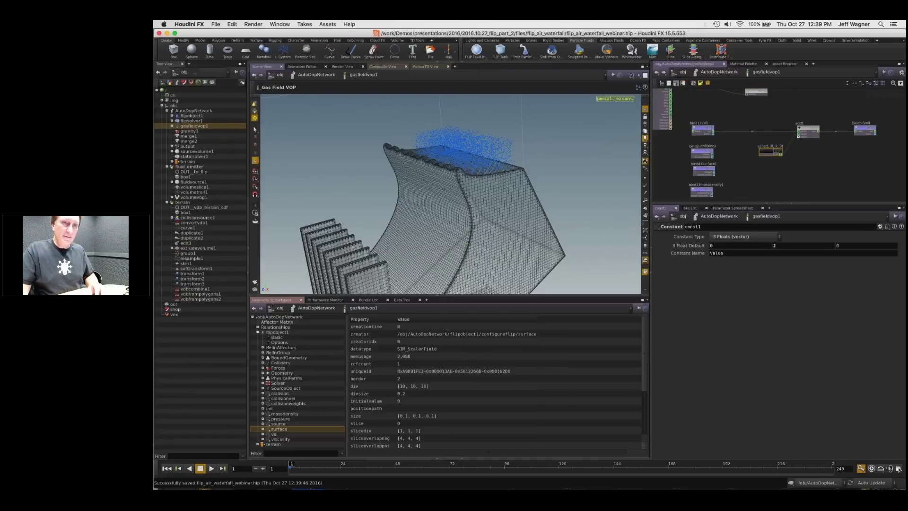
{"action": "left_click_drag", "start_coordinate": [811, 132], "coordinate": [812, 110]}
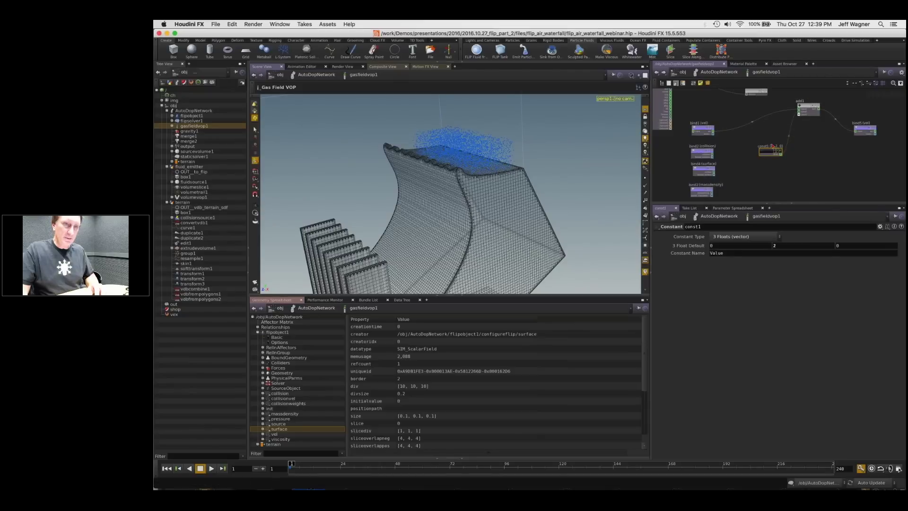
{"action": "scroll", "coordinate": [854, 135], "scroll_direction": "up", "scroll_amount": 3}
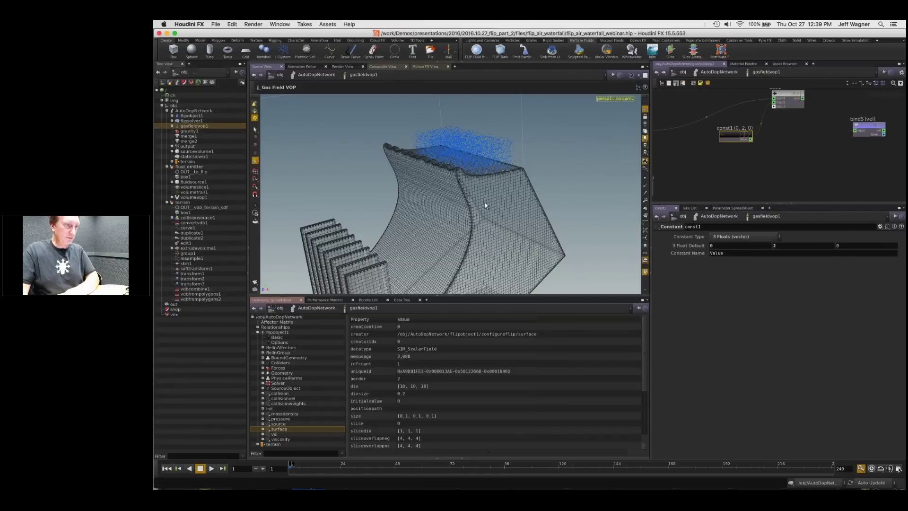
{"action": "key", "text": "Right"}
{"action": "key", "text": "Right"}
{"action": "key", "text": "Right"}
{"action": "key", "text": "Right"}
{"action": "key", "text": "Right"}
{"action": "key", "text": "Right"}
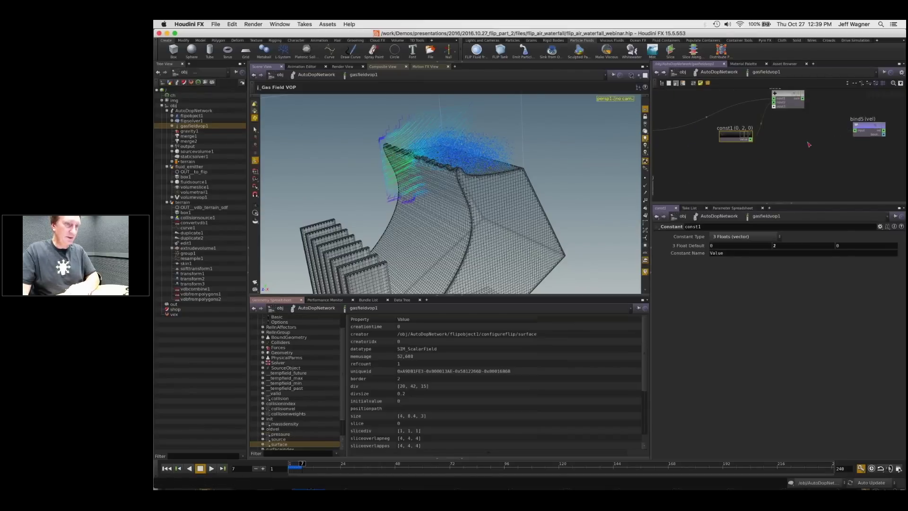
Step: Add a Curl Noise node below add1 in the VOP network
{"action": "scroll", "coordinate": [799, 154], "scroll_direction": "down", "scroll_amount": 2}
{"action": "key", "text": "Tab"}
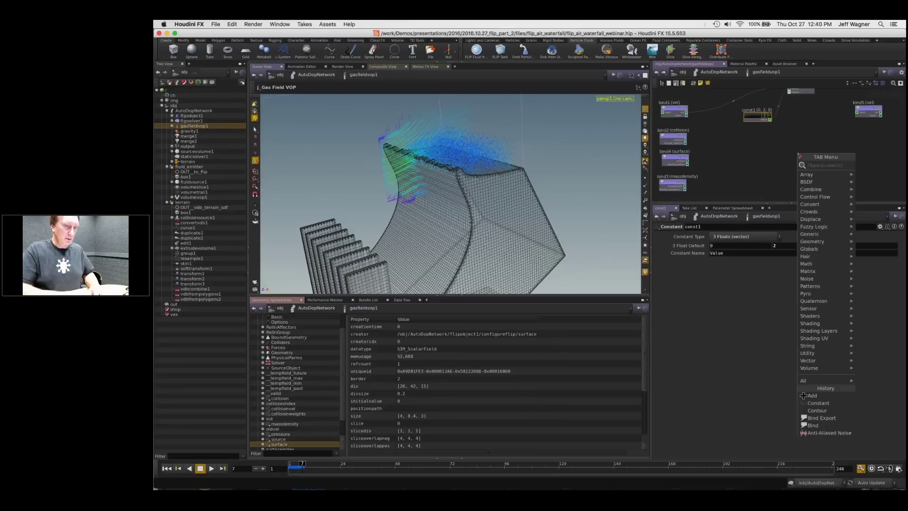
{"action": "type", "text": "cur"}
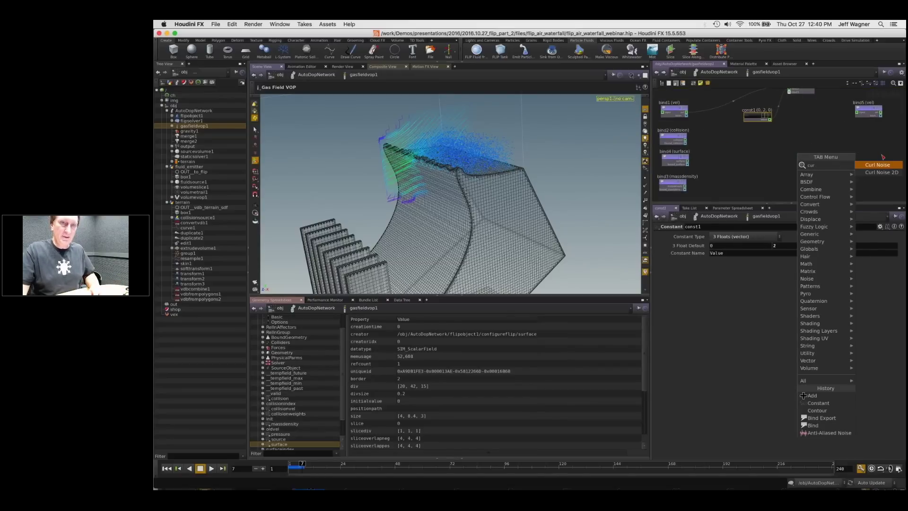
{"action": "left_click", "coordinate": [716, 166]}
{"action": "key", "text": "Tab"}
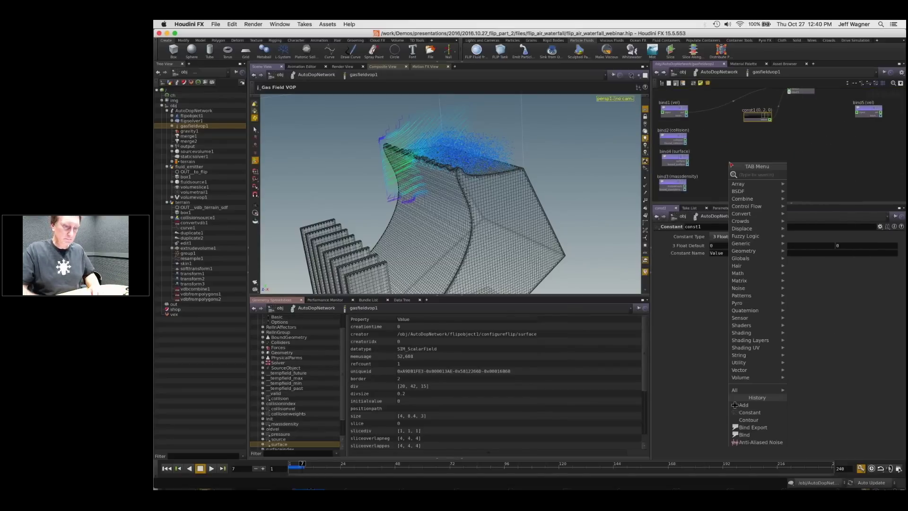
{"action": "type", "text": "cur"}
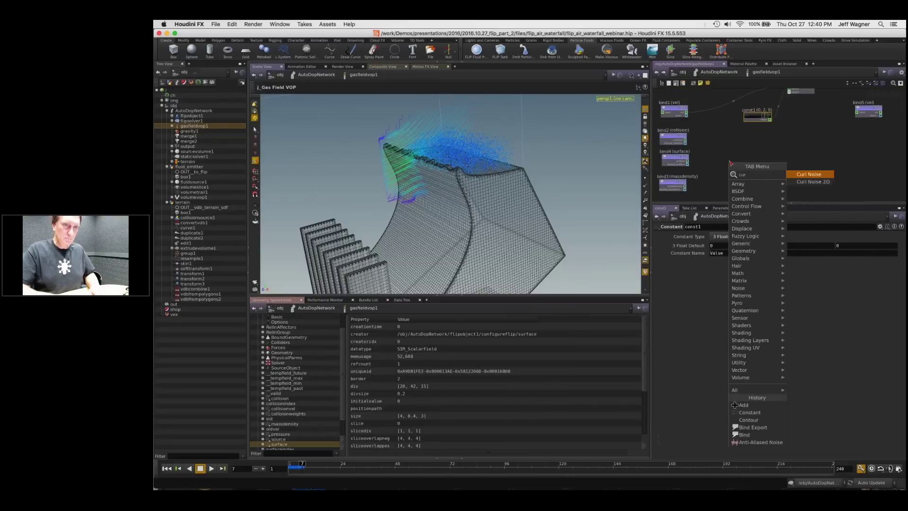
{"action": "left_click", "coordinate": [804, 177]}
{"action": "left_click", "coordinate": [797, 156]}
Step: Connect the volume globals' position output to curlnoise1's position input
{"action": "scroll", "coordinate": [781, 153], "scroll_direction": "up", "scroll_amount": 3}
{"action": "scroll", "coordinate": [783, 150], "scroll_direction": "down", "scroll_amount": 2}
{"action": "middle_click_drag", "start_coordinate": [786, 134], "coordinate": [803, 198]}
{"action": "scroll", "coordinate": [761, 161], "scroll_direction": "down", "scroll_amount": 3}
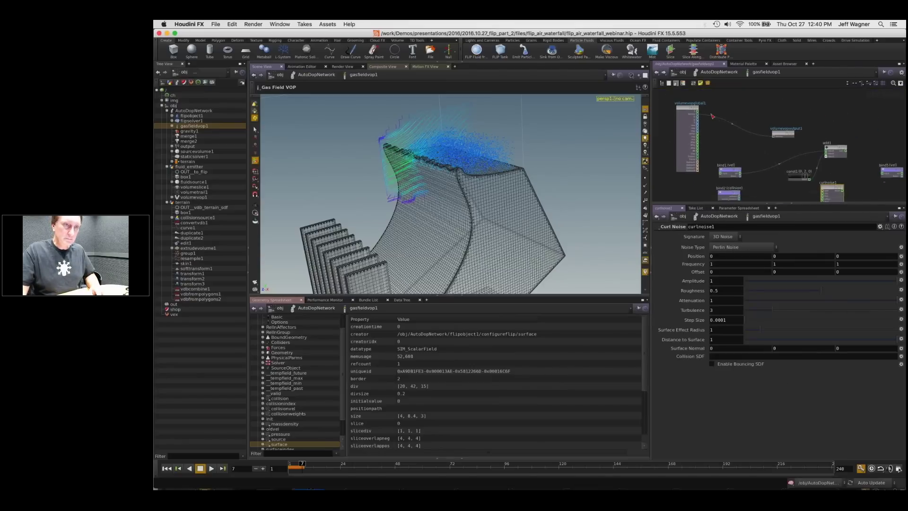
{"action": "scroll", "coordinate": [711, 117], "scroll_direction": "up", "scroll_amount": 3}
{"action": "mouse_move", "coordinate": [811, 164]}
{"action": "middle_mouse_down"}
{"action": "mouse_move", "coordinate": [772, 126]}
{"action": "mouse_move", "coordinate": [766, 164]}
{"action": "middle_mouse_up"}
{"action": "left_click_drag", "start_coordinate": [741, 141], "coordinate": [733, 154]}
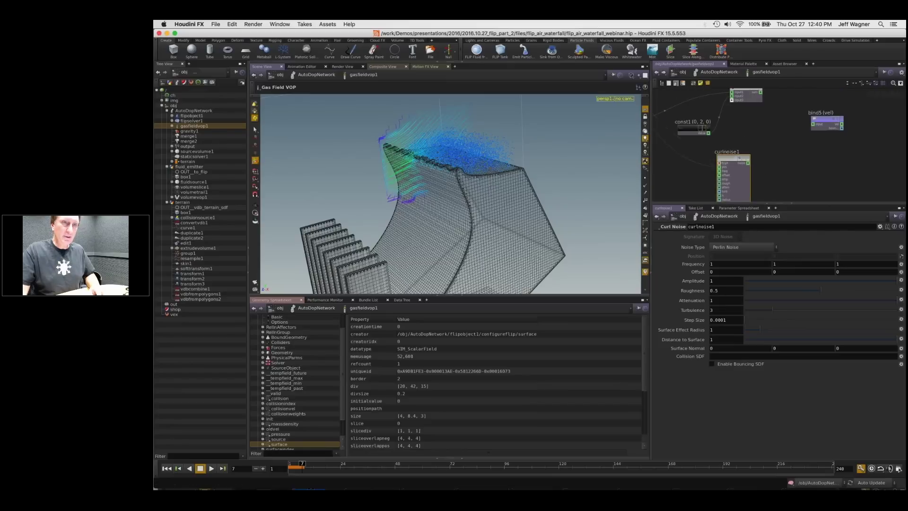
Step: Wire curlnoise1 into add1 in place of const1 and reconnect add1 to the bind5 (vel) export
{"action": "middle_click_drag", "start_coordinate": [744, 128], "coordinate": [750, 155]}
{"action": "left_click_drag", "start_coordinate": [751, 122], "coordinate": [771, 139]}
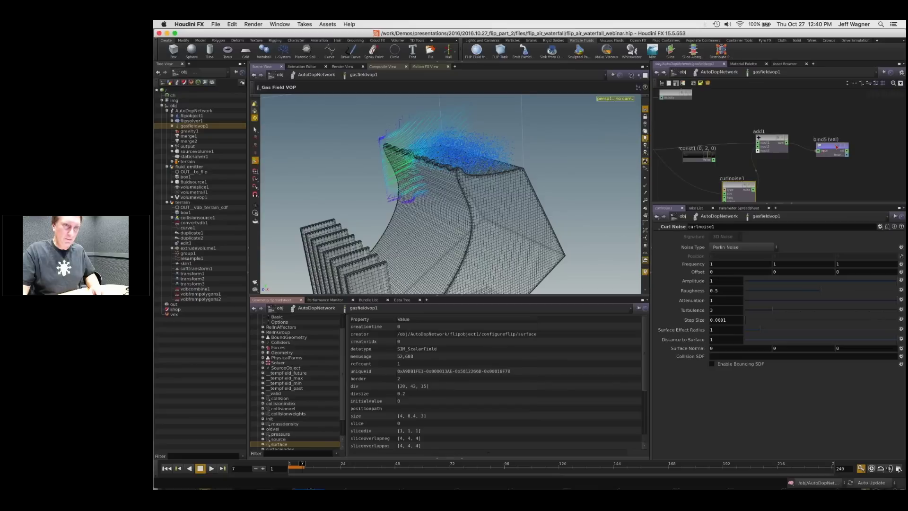
{"action": "left_click_drag", "start_coordinate": [837, 147], "coordinate": [847, 142]}
{"action": "left_click_drag", "start_coordinate": [765, 140], "coordinate": [777, 144]}
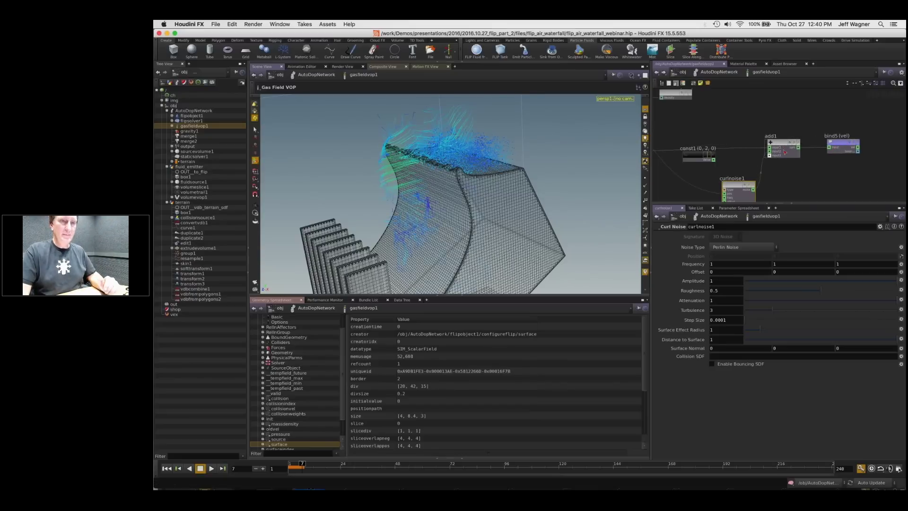
{"action": "scroll", "coordinate": [785, 153], "scroll_direction": "down", "scroll_amount": 5}
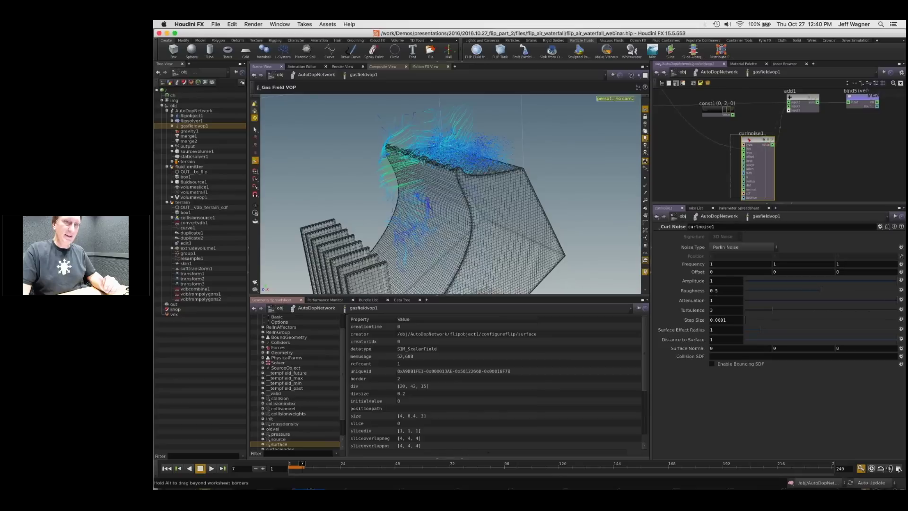
{"action": "left_click_drag", "start_coordinate": [749, 139], "coordinate": [738, 134]}
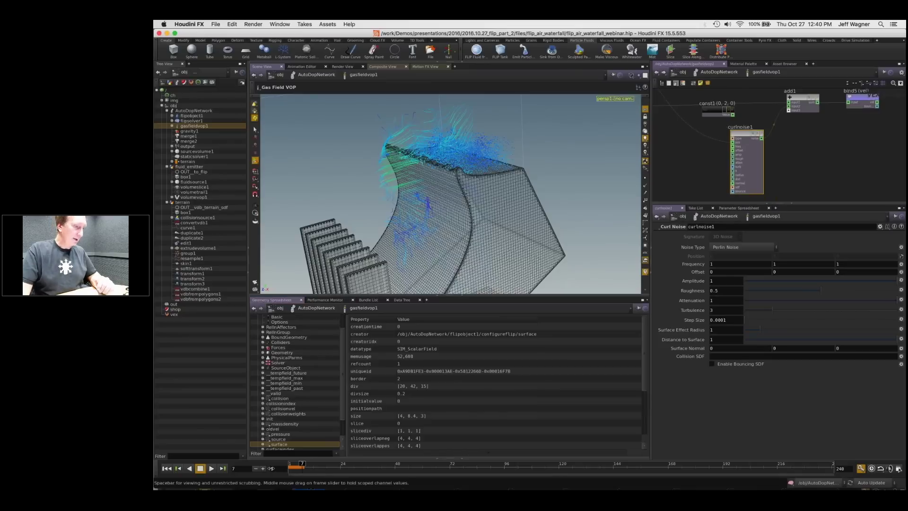
Step: Preview the curl noise in playback, set curlnoise1's amplitude to 0.032 and replay the simulation from the start
{"action": "left_click_drag", "start_coordinate": [271, 468], "coordinate": [265, 468]}
{"action": "left_click", "coordinate": [213, 468]}
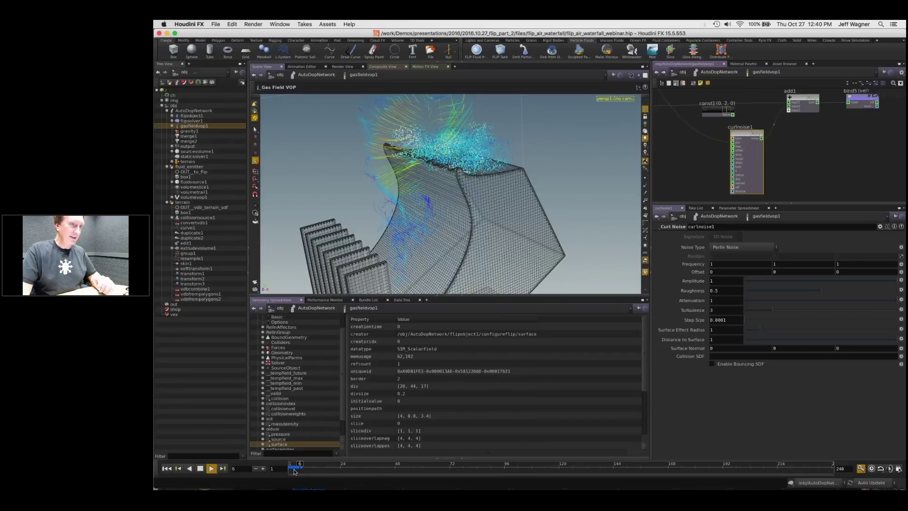
{"action": "left_click_drag", "start_coordinate": [293, 471], "coordinate": [290, 469]}
{"action": "left_click_drag", "start_coordinate": [818, 285], "coordinate": [748, 284]}
{"action": "left_click", "coordinate": [212, 468]}
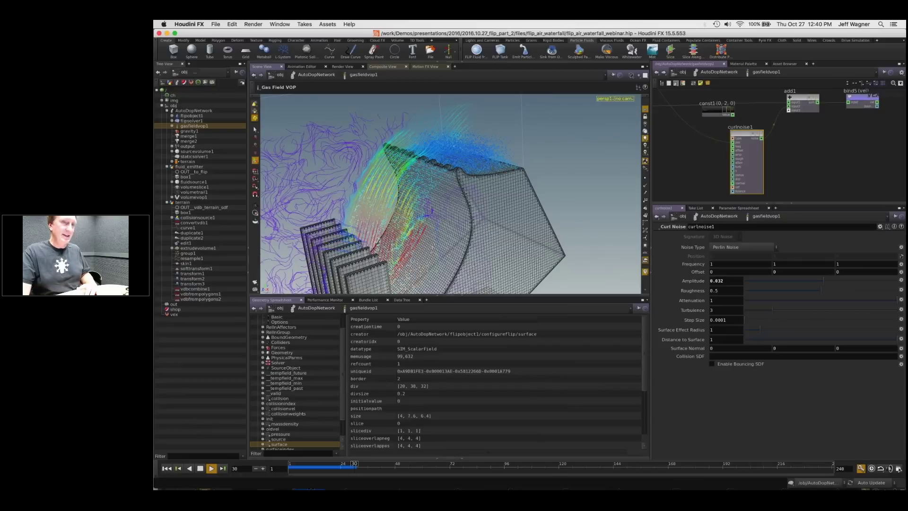
Step: Examine the velocity streamers around the terrain from other angles up to frame 40 and bring the bind nodes into view
{"action": "scroll", "coordinate": [684, 147], "scroll_direction": "down", "scroll_amount": 2}
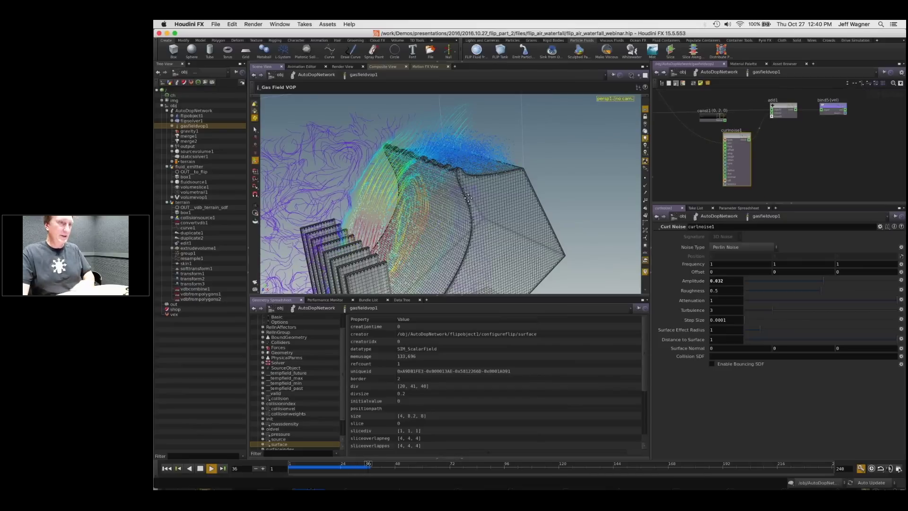
{"action": "middle_click_drag", "start_coordinate": [686, 153], "coordinate": [741, 147]}
{"action": "left_click_drag", "start_coordinate": [423, 208], "coordinate": [560, 196], "text": "alt"}
{"action": "mouse_move", "coordinate": [460, 188]}
{"action": "left_mouse_down", "text": "alt"}
{"action": "mouse_move", "coordinate": [458, 197]}
{"action": "mouse_move", "coordinate": [427, 171]}
{"action": "mouse_move", "coordinate": [449, 172]}
{"action": "left_mouse_up", "text": "alt"}
{"action": "scroll", "coordinate": [768, 118], "scroll_direction": "down", "scroll_amount": 2}
{"action": "middle_click_drag", "start_coordinate": [768, 118], "coordinate": [741, 132]}
{"action": "middle_click_drag", "start_coordinate": [723, 182], "coordinate": [742, 138]}
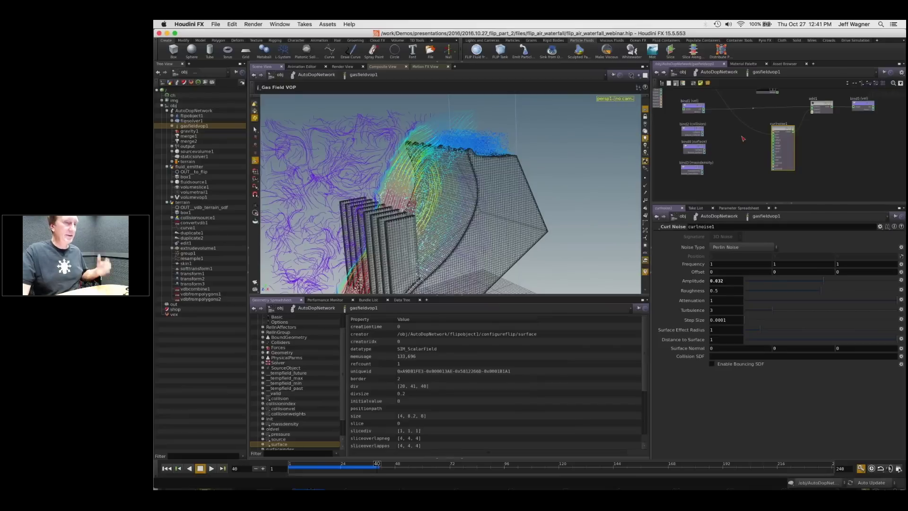
Step: Line up the bind4 (surface) and bind3 (massdensity) nodes beneath the other bind nodes
{"action": "middle_click_drag", "start_coordinate": [731, 141], "coordinate": [731, 146]}
{"action": "left_click_drag", "start_coordinate": [688, 174], "coordinate": [690, 176]}
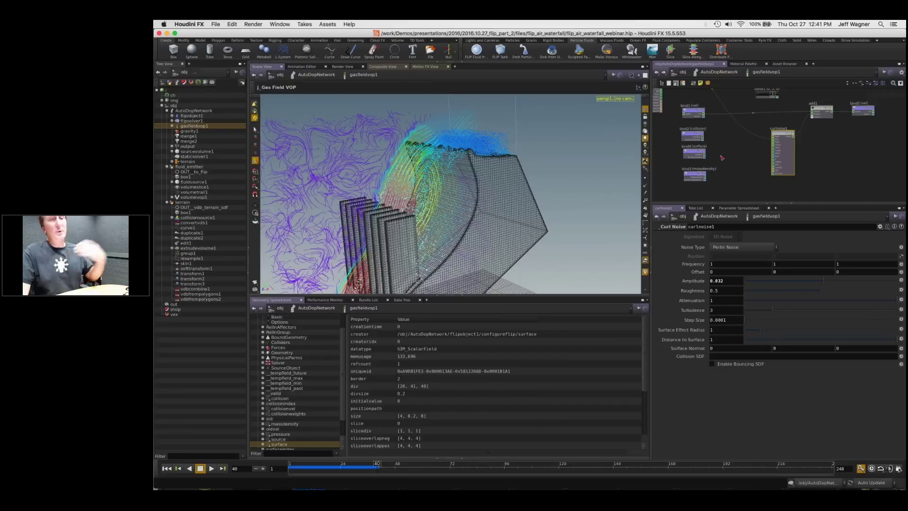
{"action": "scroll", "coordinate": [737, 169], "scroll_direction": "up", "scroll_amount": 2}
{"action": "middle_click_drag", "start_coordinate": [737, 169], "coordinate": [733, 147]}
{"action": "mouse_move", "coordinate": [678, 156]}
{"action": "left_mouse_down"}
{"action": "mouse_move", "coordinate": [678, 130]}
{"action": "mouse_move", "coordinate": [677, 157]}
{"action": "left_mouse_up"}
{"action": "middle_click_drag", "start_coordinate": [751, 111], "coordinate": [747, 144]}
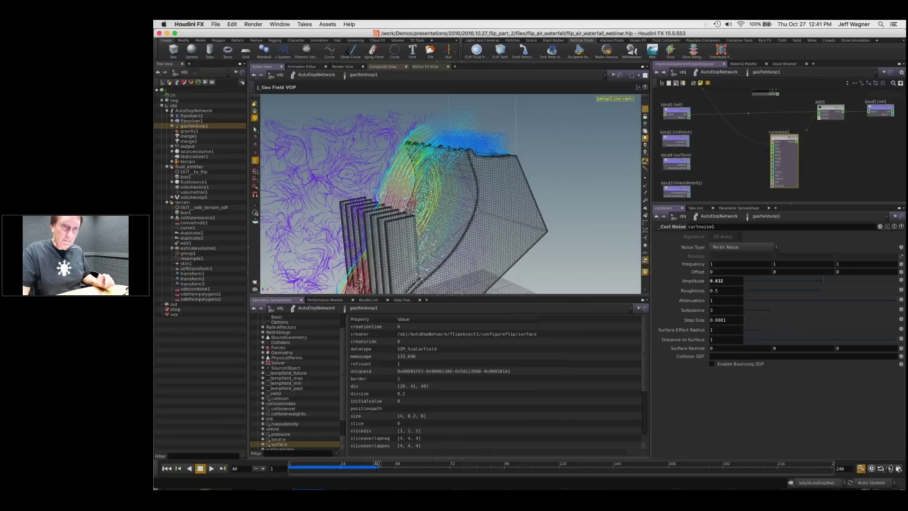
{"action": "middle_click_drag", "start_coordinate": [721, 161], "coordinate": [756, 147]}
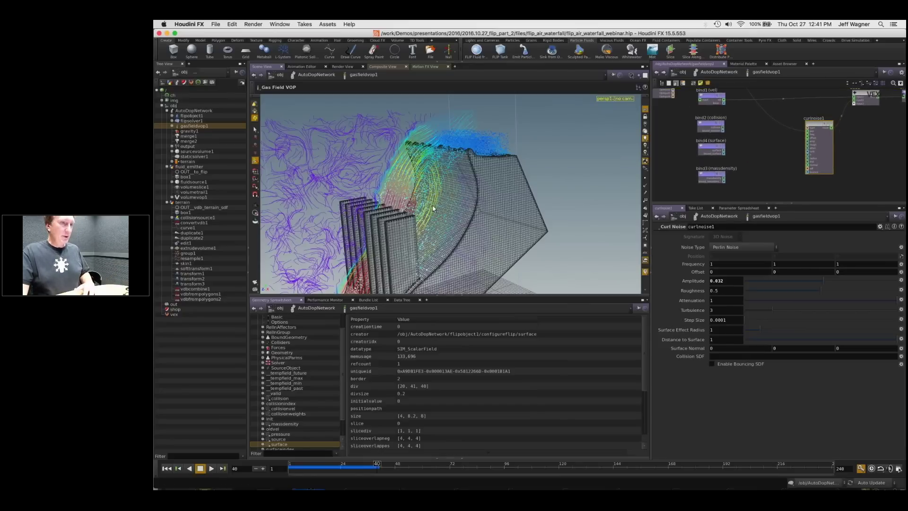
Step: Check the velocity streamers over the waterfall from another angle and shift curlnoise1 slightly away from the bind nodes
{"action": "key", "text": "Escape"}
{"action": "mouse_move", "coordinate": [421, 227]}
{"action": "left_mouse_down"}
{"action": "mouse_move", "coordinate": [432, 229]}
{"action": "mouse_move", "coordinate": [412, 204]}
{"action": "mouse_move", "coordinate": [421, 213]}
{"action": "left_mouse_up"}
{"action": "left_click_drag", "start_coordinate": [820, 147], "coordinate": [831, 151]}
{"action": "scroll", "coordinate": [756, 148], "scroll_direction": "down", "scroll_amount": 3}
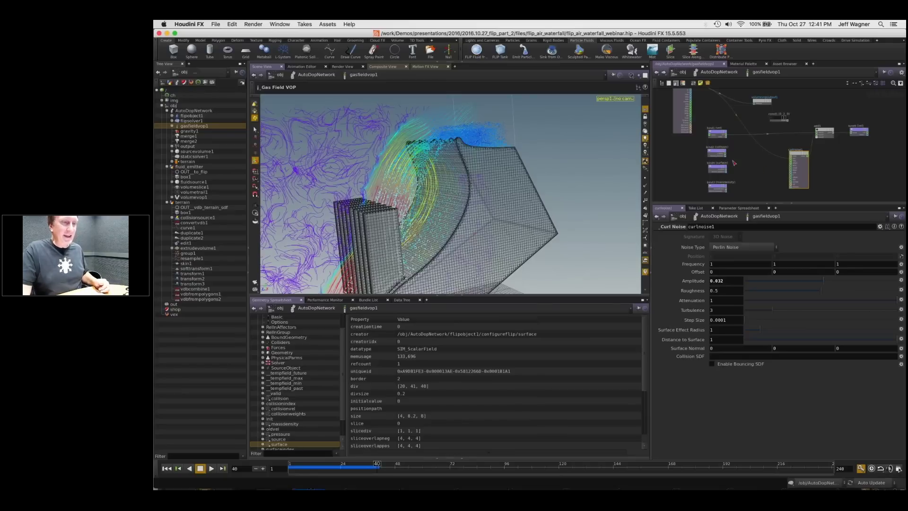
{"action": "scroll", "coordinate": [766, 170], "scroll_direction": "up", "scroll_amount": 2}
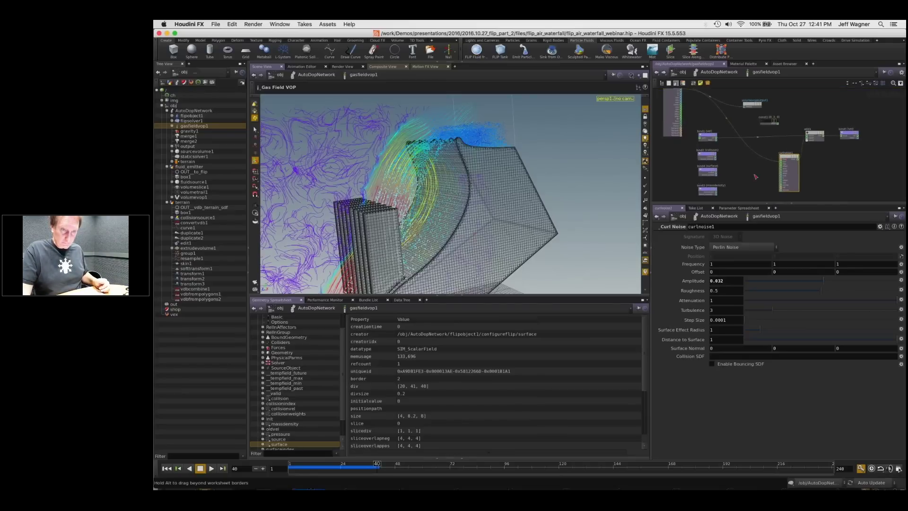
{"action": "middle_click_drag", "start_coordinate": [746, 166], "coordinate": [746, 169]}
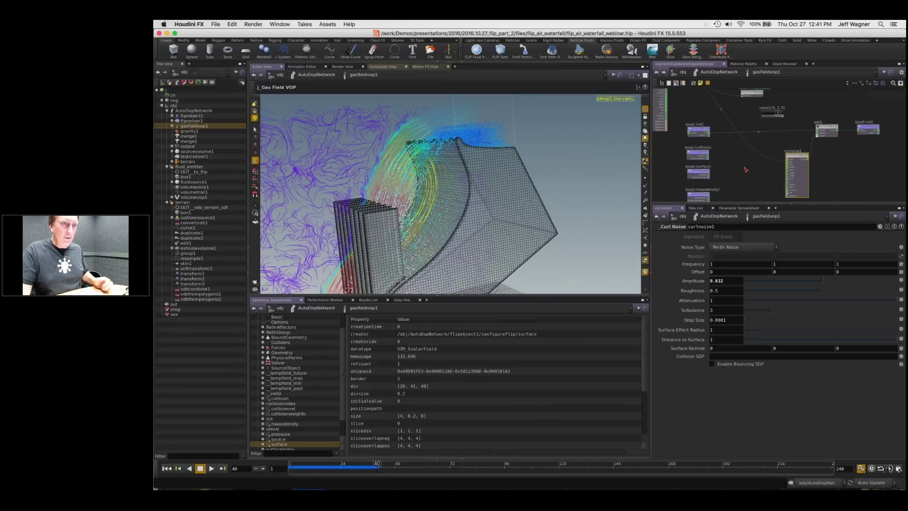
Step: Add a Length node between the bind1 (vel) and curlnoise1 nodes
{"action": "left_click", "coordinate": [698, 131]}
{"action": "scroll", "coordinate": [747, 138], "scroll_direction": "up", "scroll_amount": 2}
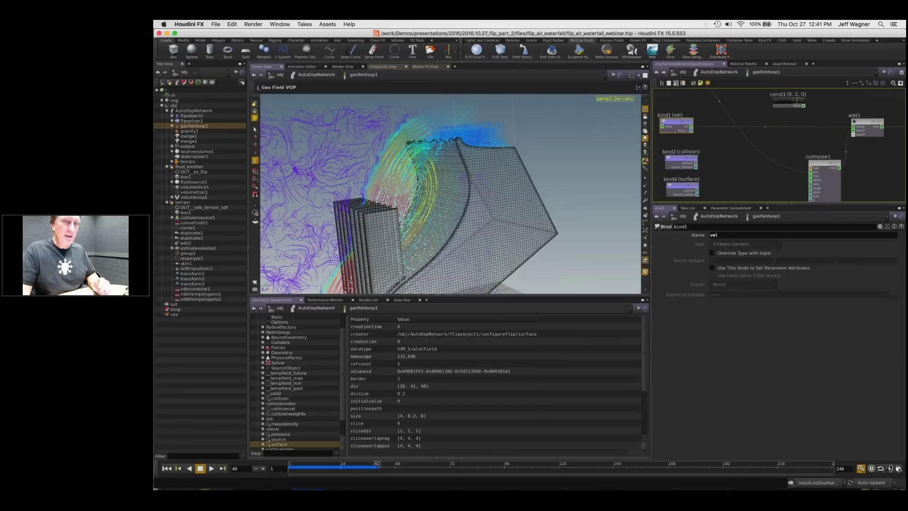
{"action": "middle_click_drag", "start_coordinate": [749, 167], "coordinate": [756, 185]}
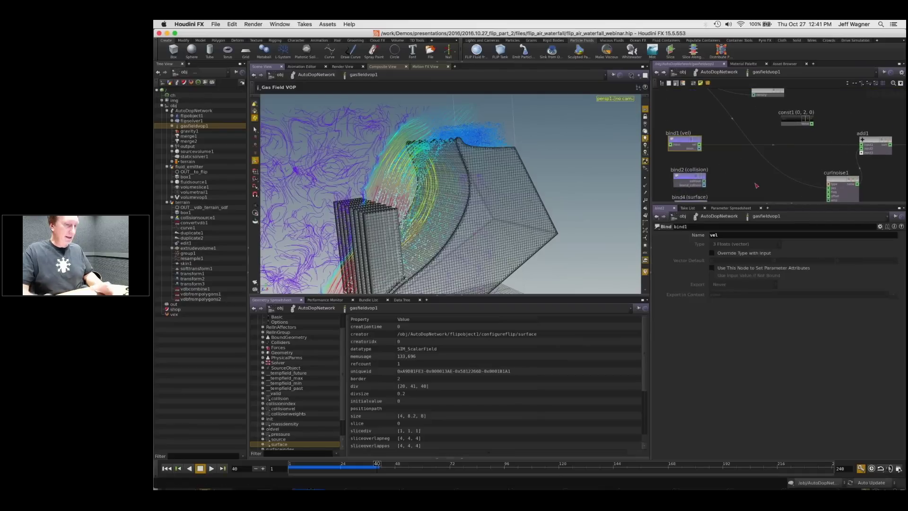
{"action": "key", "text": "Tab"}
{"action": "type", "text": "len"}
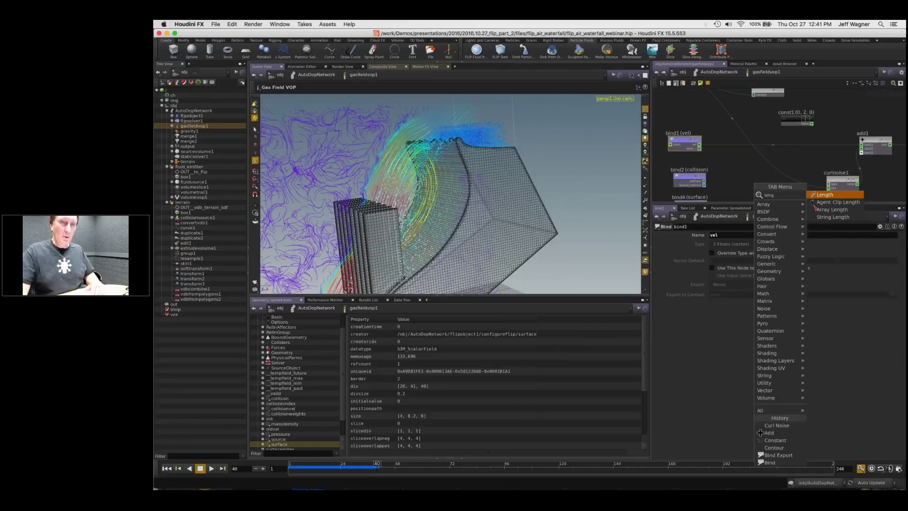
{"action": "key", "text": "Return"}
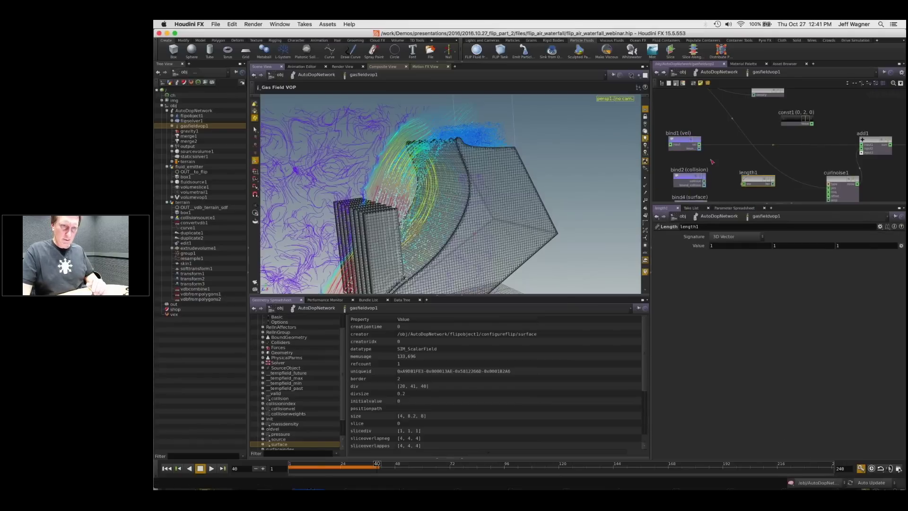
Step: Connect bind1's vel output to the length1 node's input and position length1 before curlnoise1
{"action": "left_click_drag", "start_coordinate": [753, 178], "coordinate": [741, 170]}
{"action": "middle_click_drag", "start_coordinate": [769, 155], "coordinate": [714, 130]}
{"action": "left_click_drag", "start_coordinate": [691, 147], "coordinate": [734, 184]}
{"action": "scroll", "coordinate": [733, 185], "scroll_direction": "down", "scroll_amount": 2}
{"action": "scroll", "coordinate": [719, 163], "scroll_direction": "up", "scroll_amount": 2}
{"action": "left_click_drag", "start_coordinate": [690, 161], "coordinate": [690, 166]}
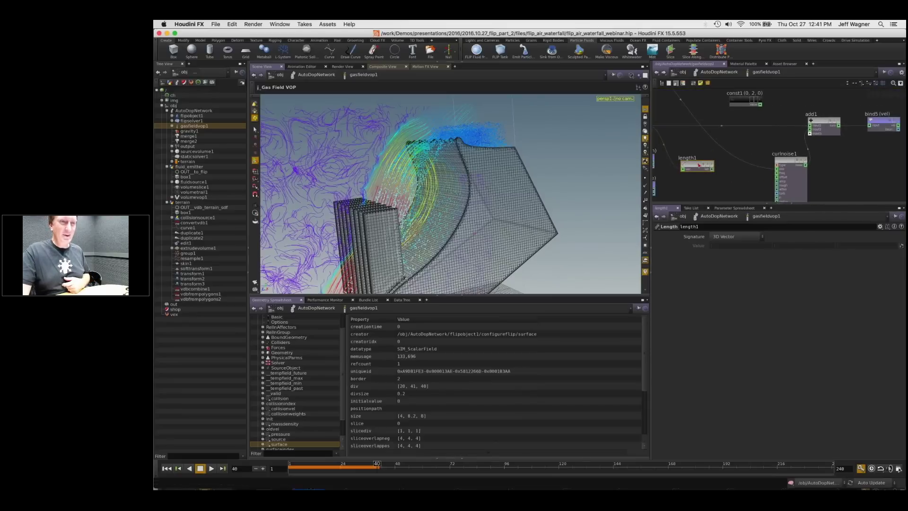
Step: Rename the length1 node as length__is_speed
{"action": "left_click_drag", "start_coordinate": [699, 165], "coordinate": [699, 160]}
{"action": "middle_click_drag", "start_coordinate": [689, 138], "coordinate": [713, 147]}
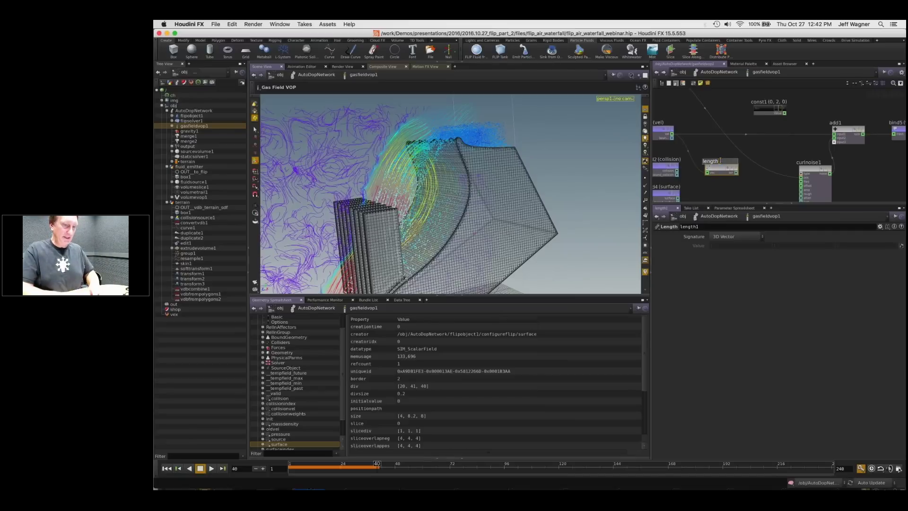
{"action": "type", "text": "s_speed"}
{"action": "key", "text": "Return"}
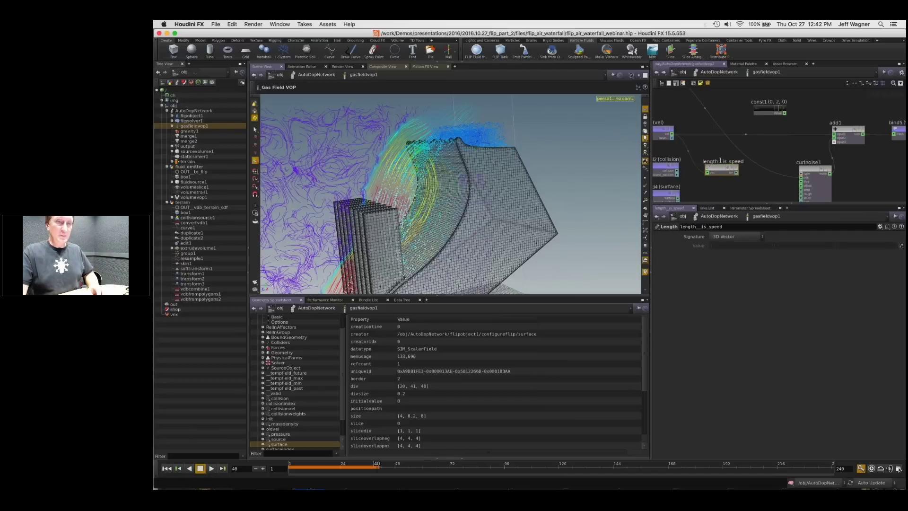
Step: Move curlnoise1 lower in the network and shift length__is_speed away from the bind nodes
{"action": "middle_click_drag", "start_coordinate": [779, 199], "coordinate": [761, 172]}
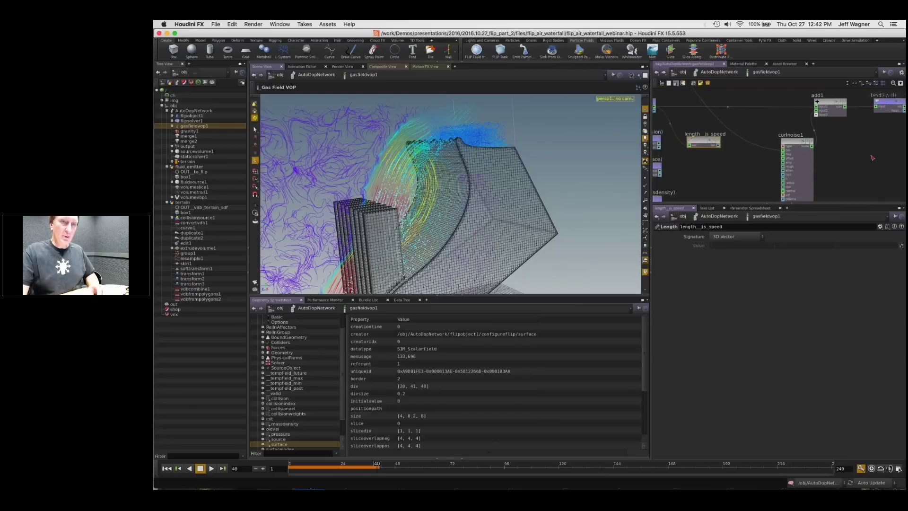
{"action": "middle_click_drag", "start_coordinate": [872, 157], "coordinate": [789, 165]}
{"action": "right_click_drag", "start_coordinate": [789, 165], "coordinate": [775, 133]}
{"action": "left_click_drag", "start_coordinate": [738, 114], "coordinate": [826, 181]}
{"action": "left_click_drag", "start_coordinate": [737, 156], "coordinate": [729, 181]}
{"action": "middle_click_drag", "start_coordinate": [714, 175], "coordinate": [743, 167]}
{"action": "right_click_drag", "start_coordinate": [742, 166], "coordinate": [726, 150]}
{"action": "middle_click_drag", "start_coordinate": [711, 149], "coordinate": [731, 142]}
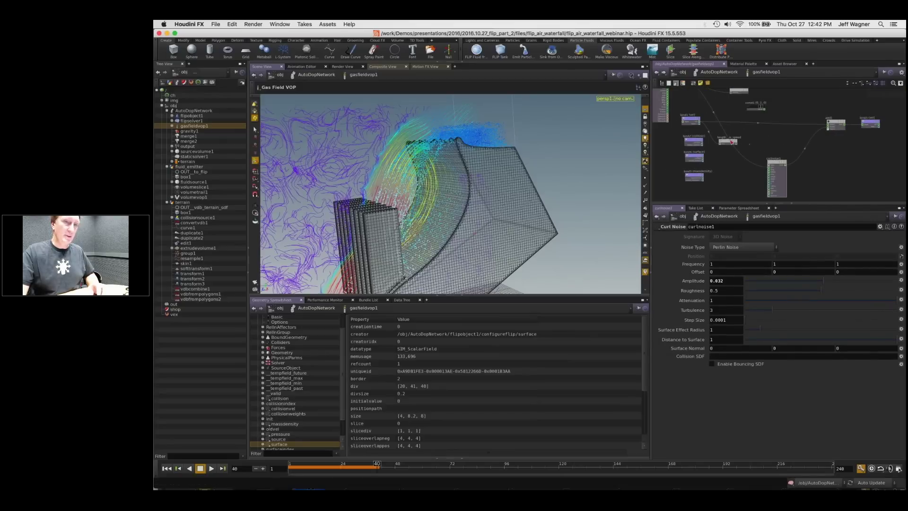
{"action": "left_click_drag", "start_coordinate": [726, 141], "coordinate": [754, 140]}
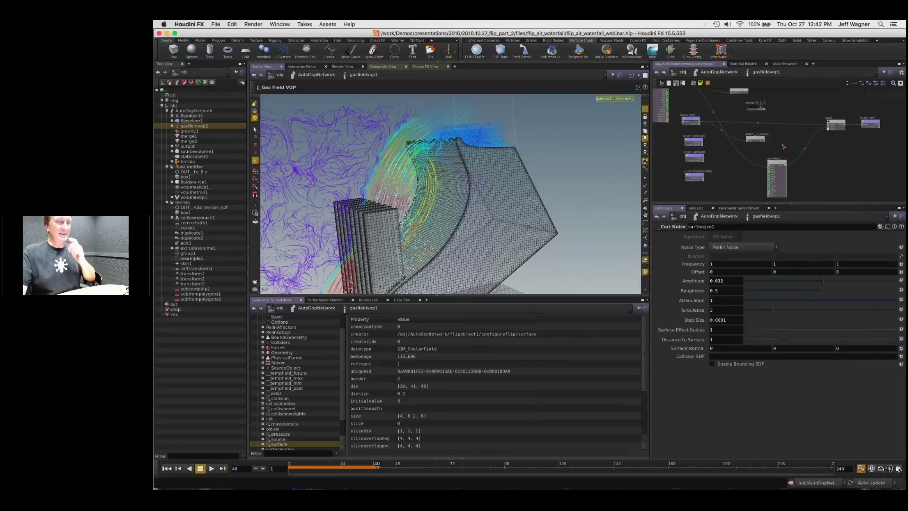
{"action": "middle_click_drag", "start_coordinate": [783, 147], "coordinate": [770, 148]}
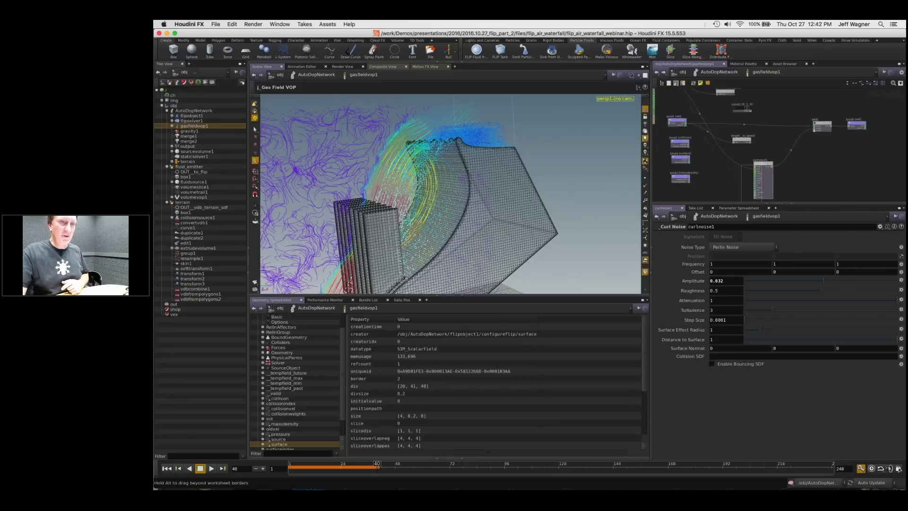
Step: Move add1 and bind5 (vel) together farther from the other nodes to make room for more nodes
{"action": "left_click_drag", "start_coordinate": [761, 179], "coordinate": [750, 182]}
{"action": "right_click_drag", "start_coordinate": [756, 143], "coordinate": [774, 153]}
{"action": "middle_click_drag", "start_coordinate": [774, 154], "coordinate": [741, 153]}
{"action": "left_click_drag", "start_coordinate": [800, 108], "coordinate": [887, 122]}
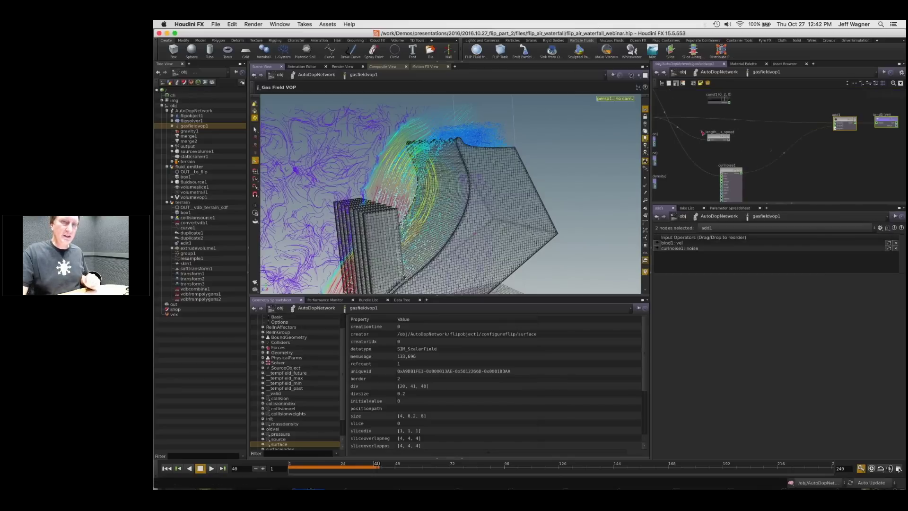
Step: Add a Compare node and place it beside the length__is_speed node
{"action": "left_click_drag", "start_coordinate": [717, 140], "coordinate": [716, 138]}
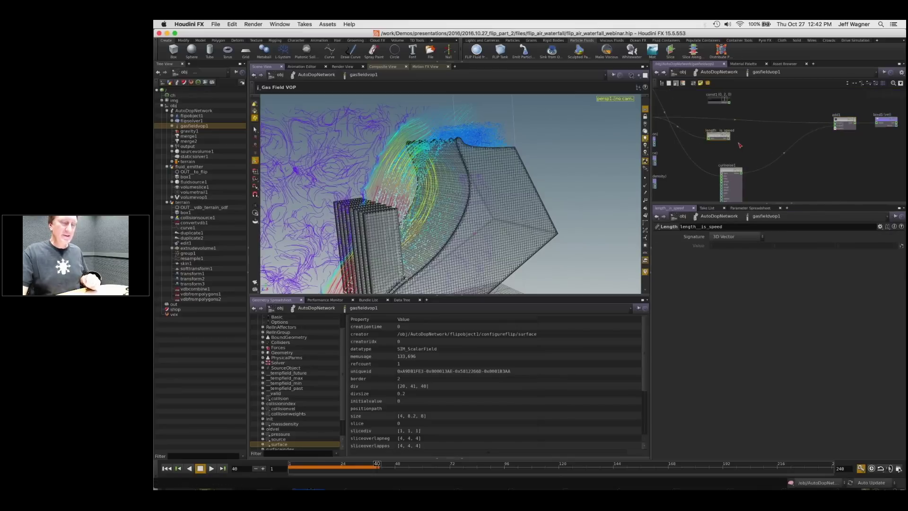
{"action": "key", "text": "Tab"}
{"action": "type", "text": "com"}
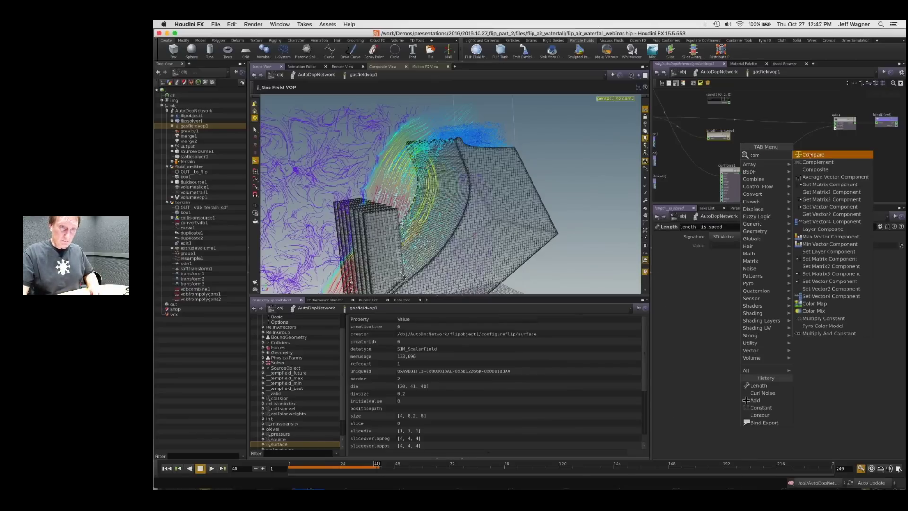
{"action": "left_click", "coordinate": [810, 155]}
{"action": "left_click", "coordinate": [762, 136]}
{"action": "scroll", "coordinate": [737, 132], "scroll_direction": "up", "scroll_amount": 3}
{"action": "left_click_drag", "start_coordinate": [695, 138], "coordinate": [686, 136]}
{"action": "left_click_drag", "start_coordinate": [765, 134], "coordinate": [749, 134]}
Step: Connect length__is_speed to compare1's first input and set its test to Greater Than Or Equal to 2
{"action": "middle_click_drag", "start_coordinate": [863, 149], "coordinate": [838, 150]}
{"action": "scroll", "coordinate": [710, 152], "scroll_direction": "down", "scroll_amount": 2}
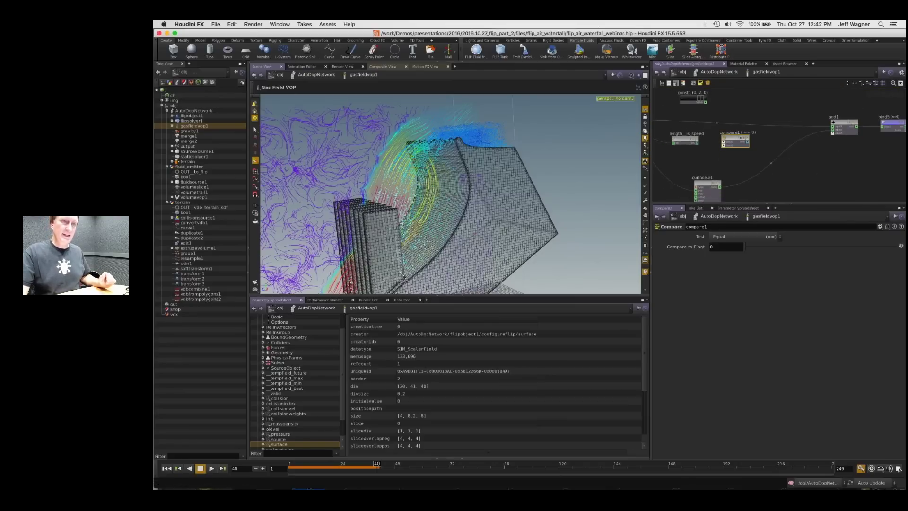
{"action": "left_click_drag", "start_coordinate": [730, 138], "coordinate": [729, 139]}
{"action": "scroll", "coordinate": [713, 139], "scroll_direction": "up", "scroll_amount": 3}
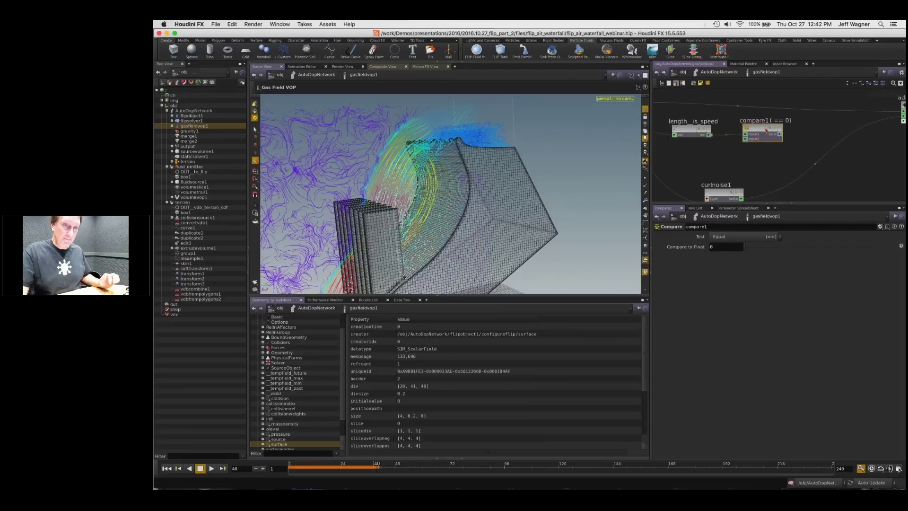
{"action": "left_click", "coordinate": [736, 237]}
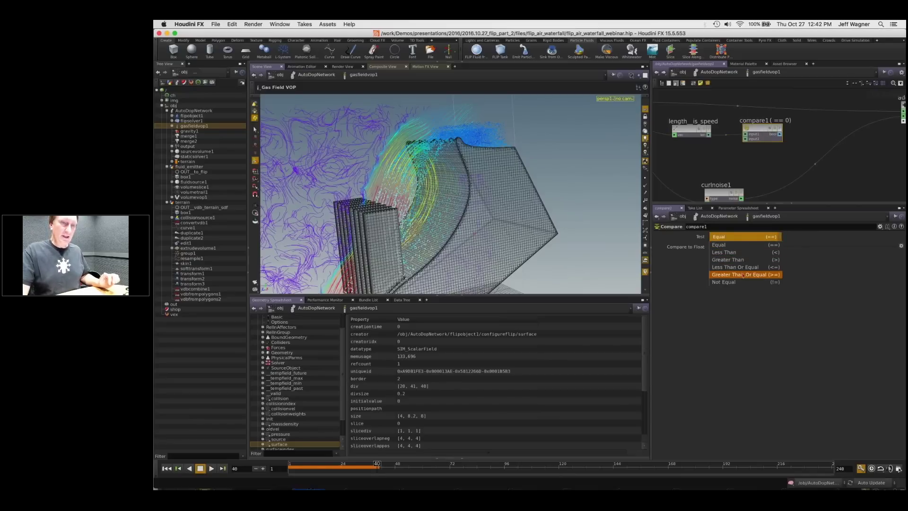
{"action": "left_click", "coordinate": [742, 274]}
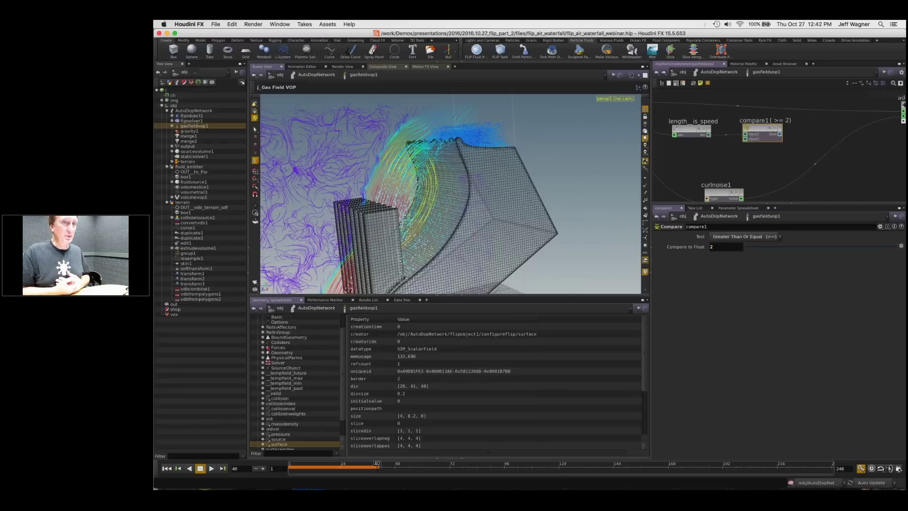
Step: Add a Two Way Switch node below add1 and connect compare1's bool output to its condition input
{"action": "middle_click_drag", "start_coordinate": [893, 125], "coordinate": [823, 140]}
{"action": "key", "text": "Tab"}
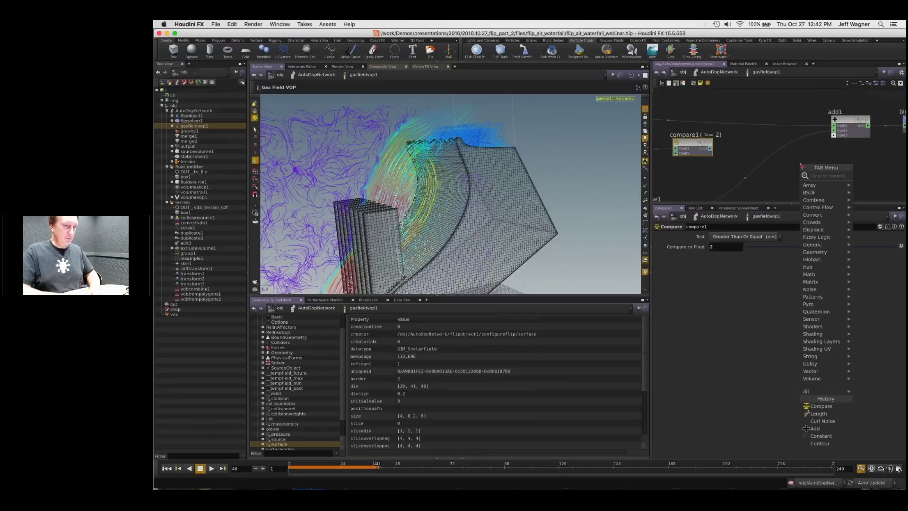
{"action": "type", "text": "two"}
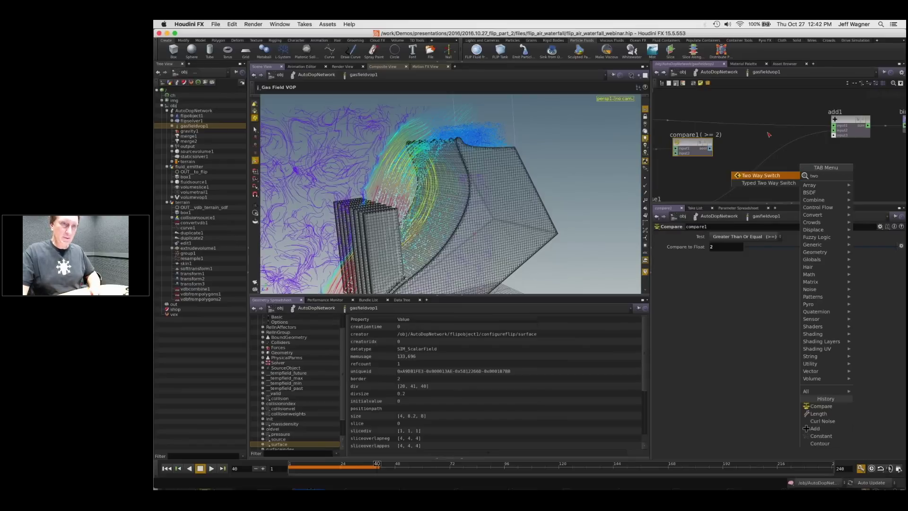
{"action": "left_click", "coordinate": [772, 179]}
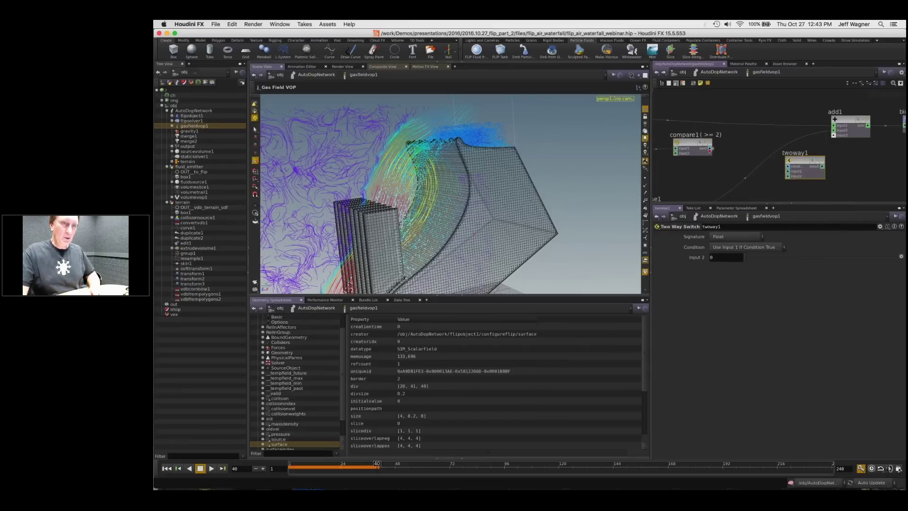
{"action": "left_click_drag", "start_coordinate": [709, 148], "coordinate": [788, 169]}
Step: Connect curlnoise1's noise output to twoway1's first input and adjust the switch node's position
{"action": "scroll", "coordinate": [703, 179], "scroll_direction": "down", "scroll_amount": 2}
{"action": "middle_click_drag", "start_coordinate": [703, 179], "coordinate": [717, 158]}
{"action": "scroll", "coordinate": [717, 158], "scroll_direction": "up", "scroll_amount": 1}
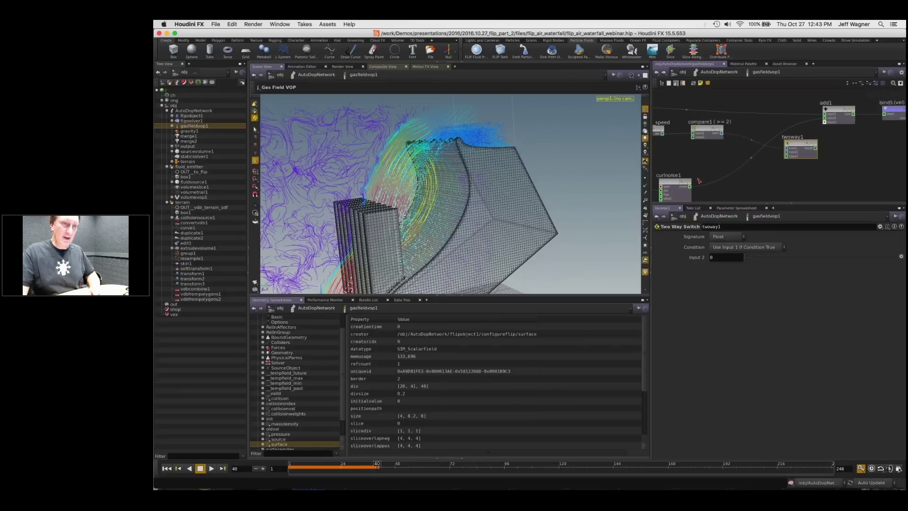
{"action": "left_click_drag", "start_coordinate": [789, 154], "coordinate": [787, 155]}
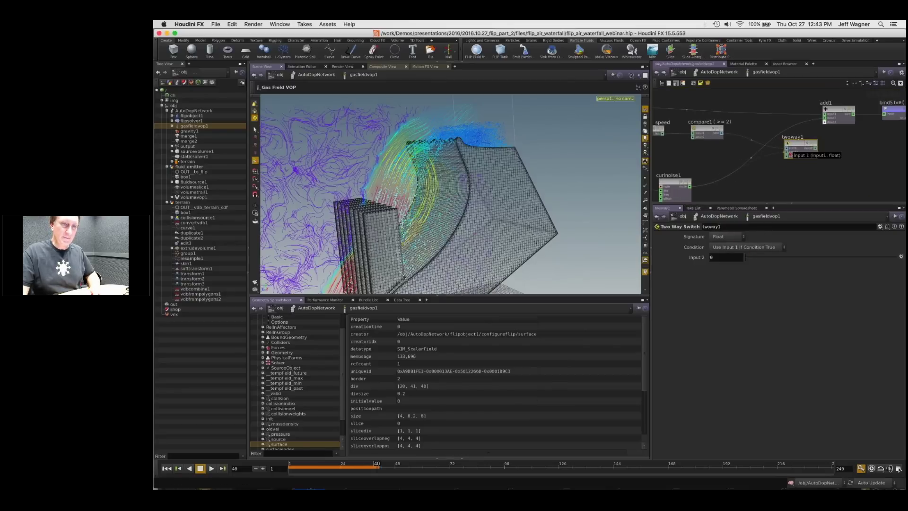
{"action": "scroll", "coordinate": [783, 147], "scroll_direction": "up", "scroll_amount": 3}
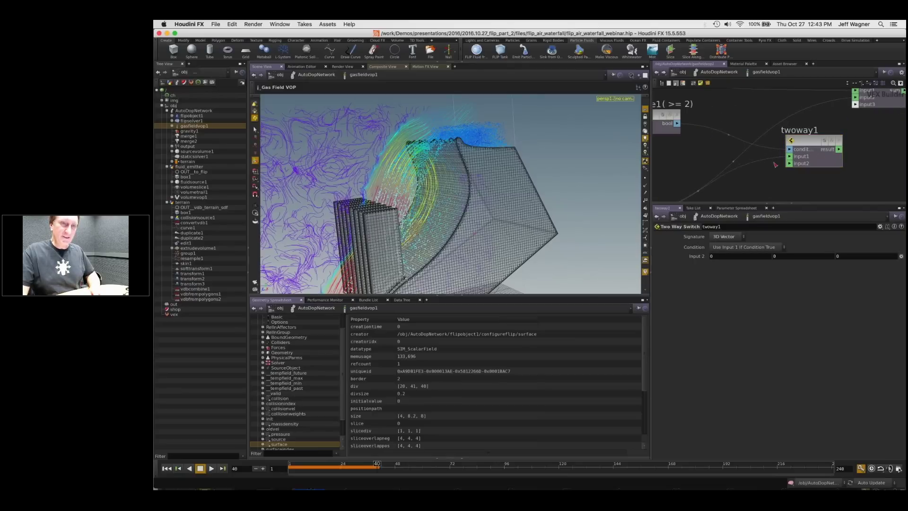
{"action": "scroll", "coordinate": [769, 164], "scroll_direction": "down", "scroll_amount": 2}
{"action": "scroll", "coordinate": [769, 164], "scroll_direction": "up", "scroll_amount": 1}
{"action": "middle_click_drag", "start_coordinate": [769, 164], "coordinate": [794, 126]}
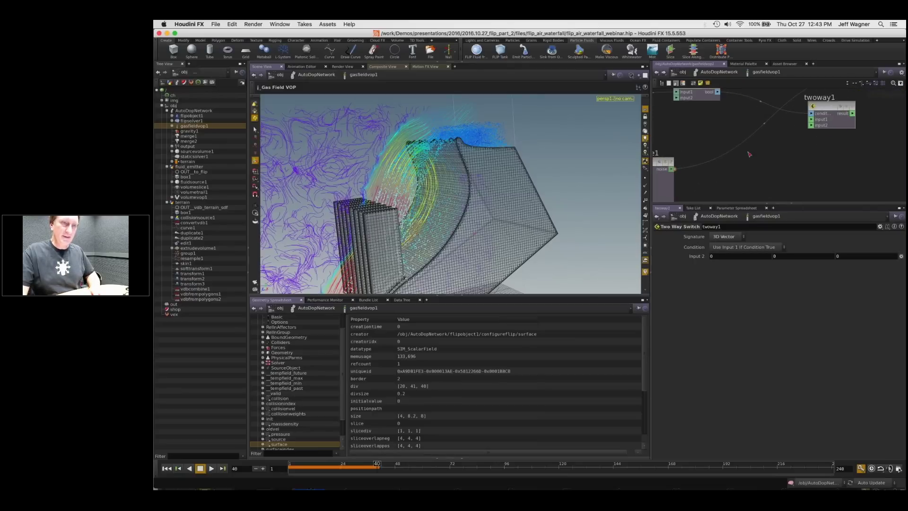
{"action": "left_click_drag", "start_coordinate": [824, 119], "coordinate": [824, 132]}
{"action": "middle_click_drag", "start_coordinate": [803, 126], "coordinate": [764, 153]}
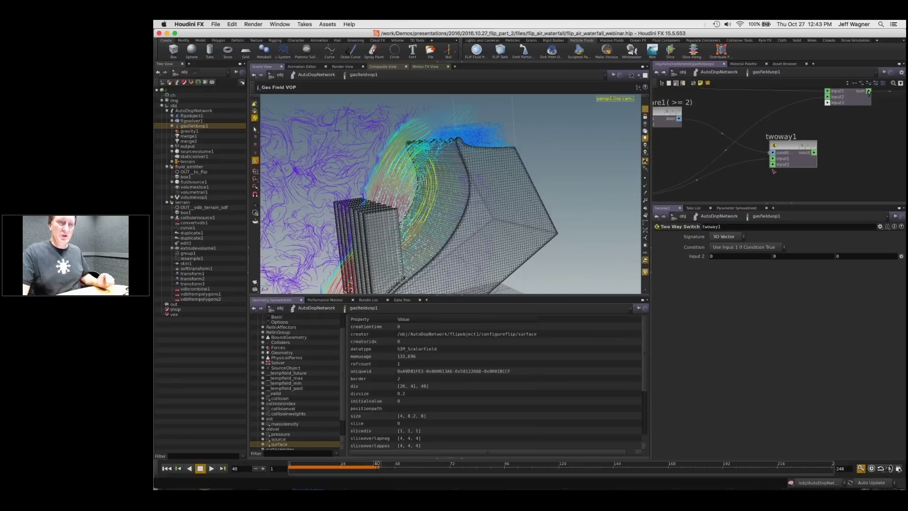
Step: Review the node chain from twoway1 back through compare1 and length__is_speed to bind1 (vel)
{"action": "scroll", "coordinate": [771, 153], "scroll_direction": "down", "scroll_amount": 3}
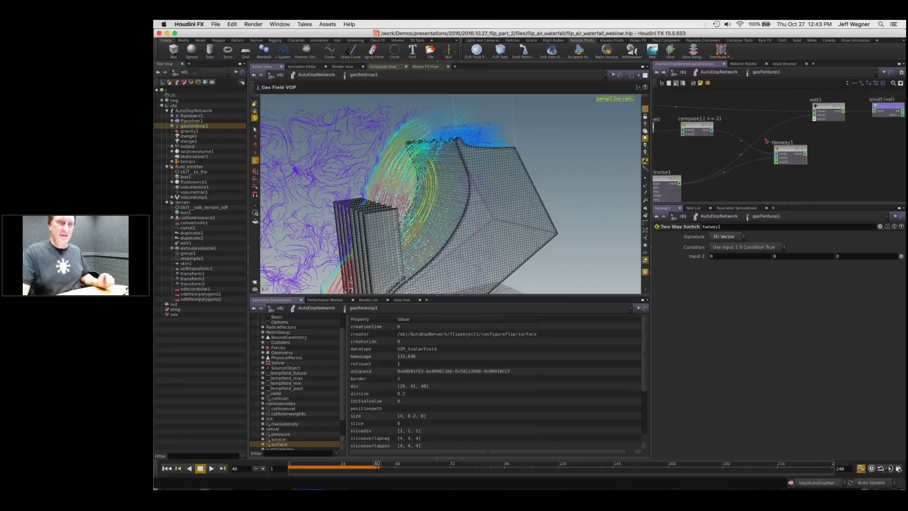
{"action": "middle_click_drag", "start_coordinate": [766, 141], "coordinate": [786, 163]}
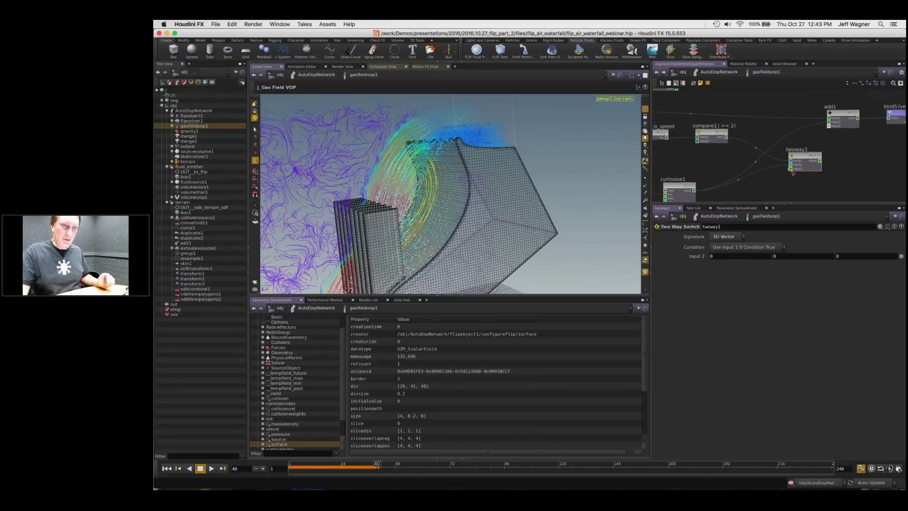
{"action": "middle_click_drag", "start_coordinate": [792, 170], "coordinate": [863, 174]}
{"action": "middle_click_drag", "start_coordinate": [704, 130], "coordinate": [781, 134]}
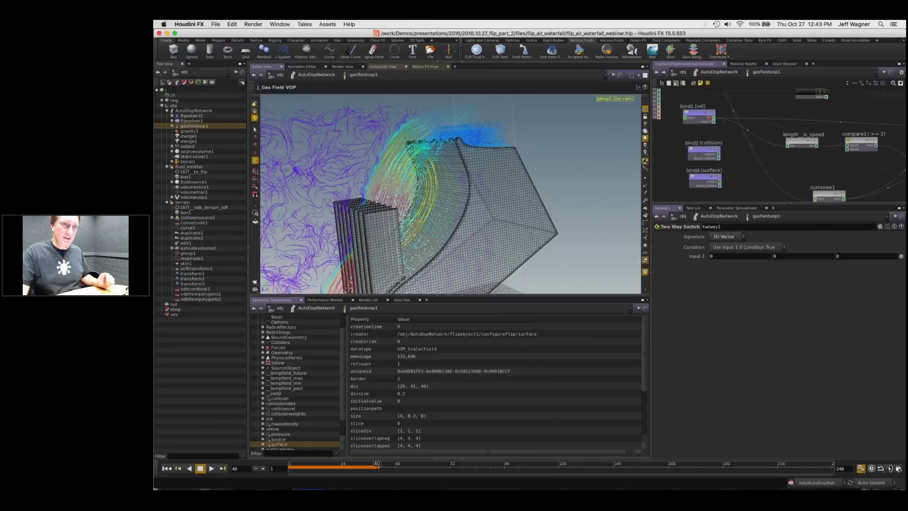
Step: Tidy the compare1 and twoway1 nodes and feed twoway1's result into add1's second input
{"action": "scroll", "coordinate": [826, 157], "scroll_direction": "down", "scroll_amount": 2}
{"action": "middle_click_drag", "start_coordinate": [826, 157], "coordinate": [713, 133]}
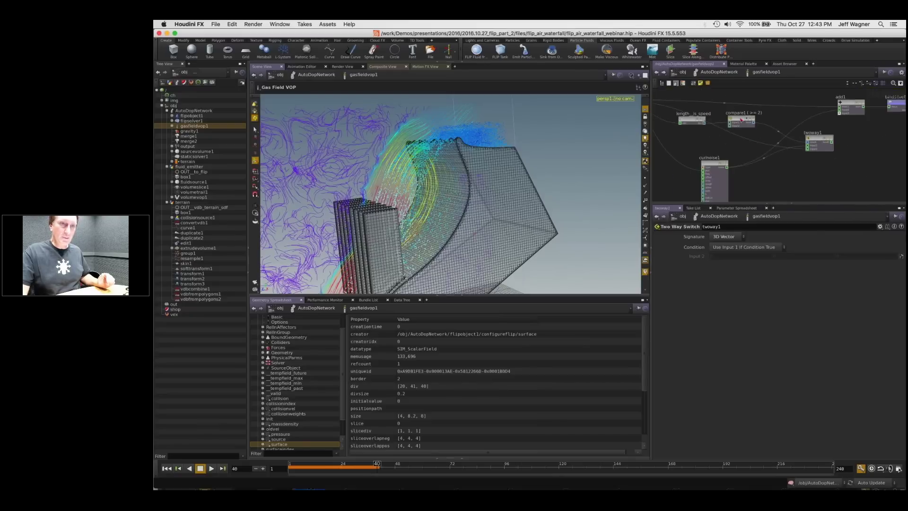
{"action": "left_click_drag", "start_coordinate": [741, 121], "coordinate": [738, 122]}
{"action": "left_click_drag", "start_coordinate": [815, 140], "coordinate": [815, 136]}
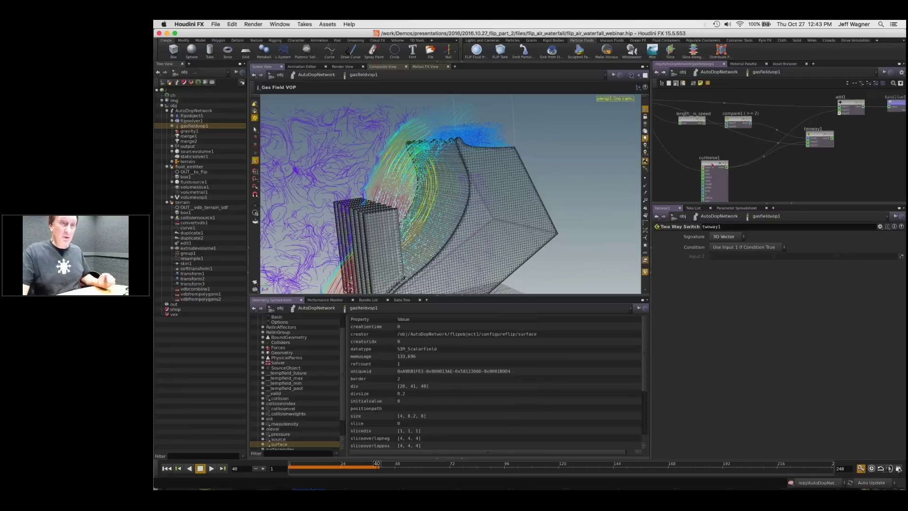
{"action": "middle_click_drag", "start_coordinate": [863, 149], "coordinate": [778, 179]}
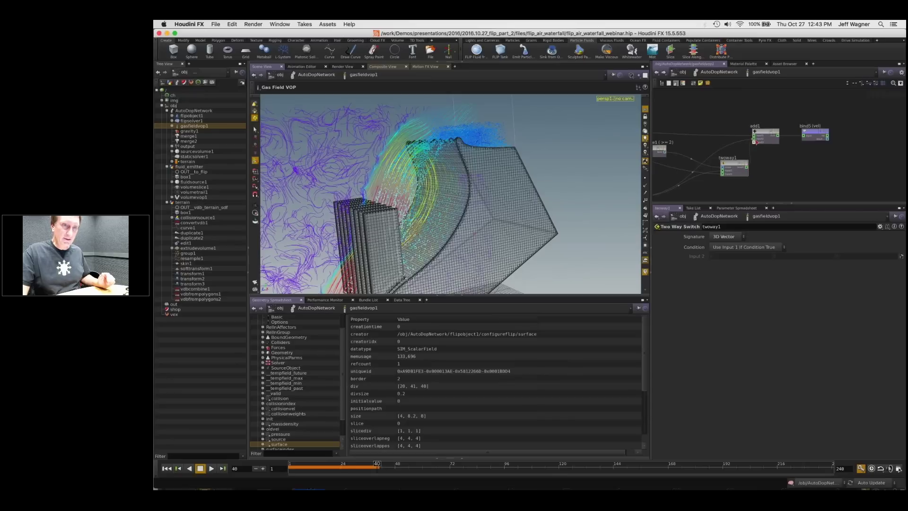
{"action": "left_click_drag", "start_coordinate": [804, 140], "coordinate": [850, 136]}
{"action": "key", "text": "Escape"}
Step: Set curlnoise1's frequency to 9 on all three axes
{"action": "left_click_drag", "start_coordinate": [431, 185], "coordinate": [407, 204]}
{"action": "middle_click_drag", "start_coordinate": [407, 204], "coordinate": [453, 185]}
{"action": "left_click_drag", "start_coordinate": [364, 190], "coordinate": [386, 166]}
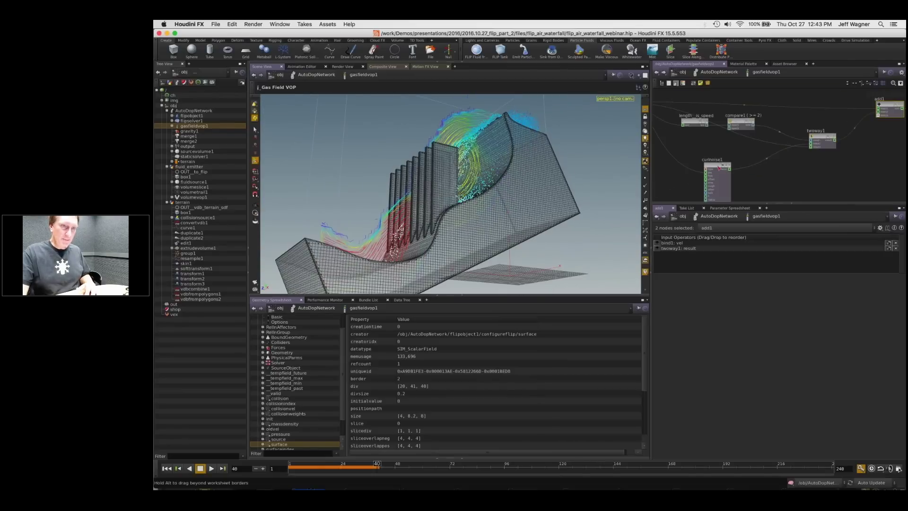
{"action": "left_click", "coordinate": [716, 173]}
{"action": "middle_click_drag", "start_coordinate": [697, 267], "coordinate": [736, 248]}
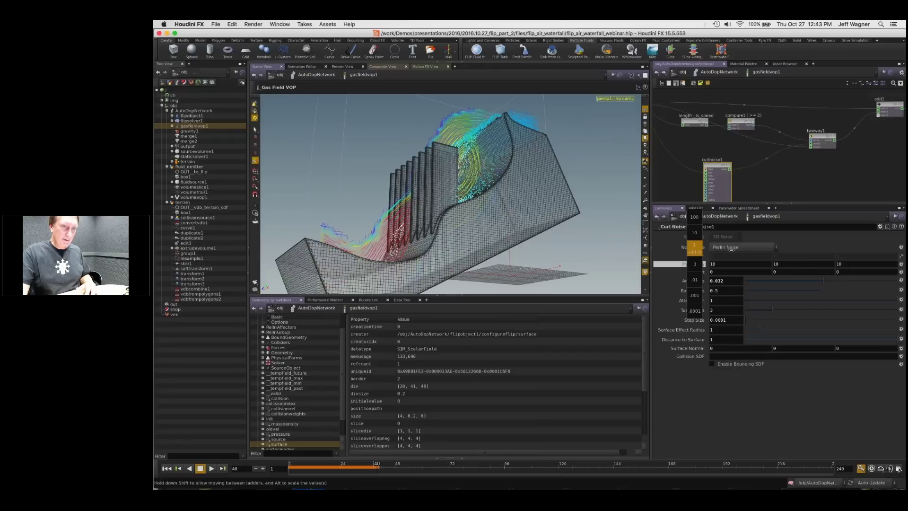
{"action": "middle_click_drag", "start_coordinate": [736, 248], "coordinate": [735, 248]}
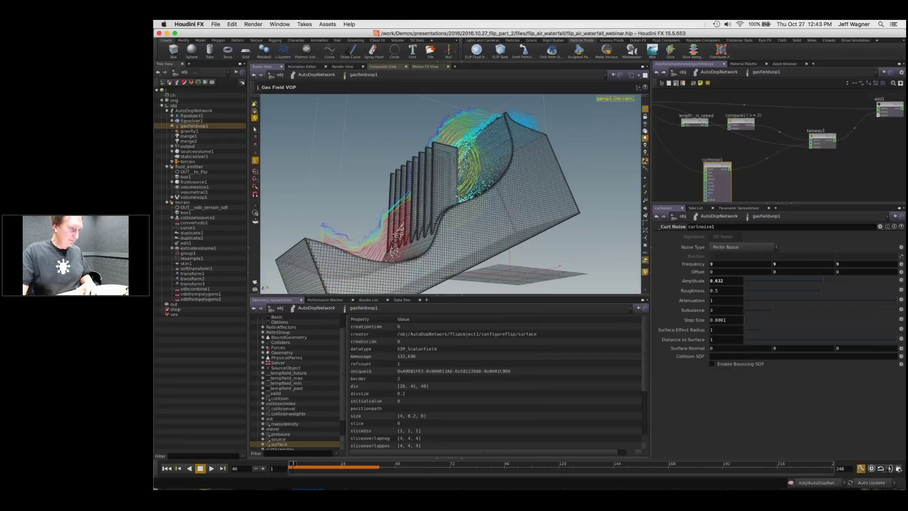
Step: Replay the simulation from the first frame and examine the water flow over the terrain from several angles
{"action": "key", "text": "ctrl+Up"}
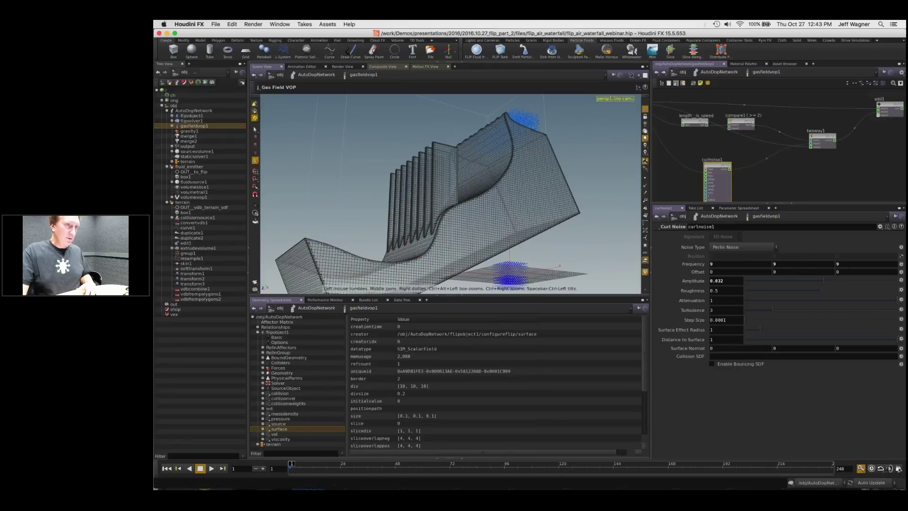
{"action": "right_click_drag", "start_coordinate": [495, 143], "coordinate": [504, 146], "text": "alt"}
{"action": "left_click_drag", "start_coordinate": [504, 145], "coordinate": [445, 185], "text": "alt"}
{"action": "right_click_drag", "start_coordinate": [518, 156], "coordinate": [543, 163], "text": "alt"}
{"action": "left_click", "coordinate": [211, 468]}
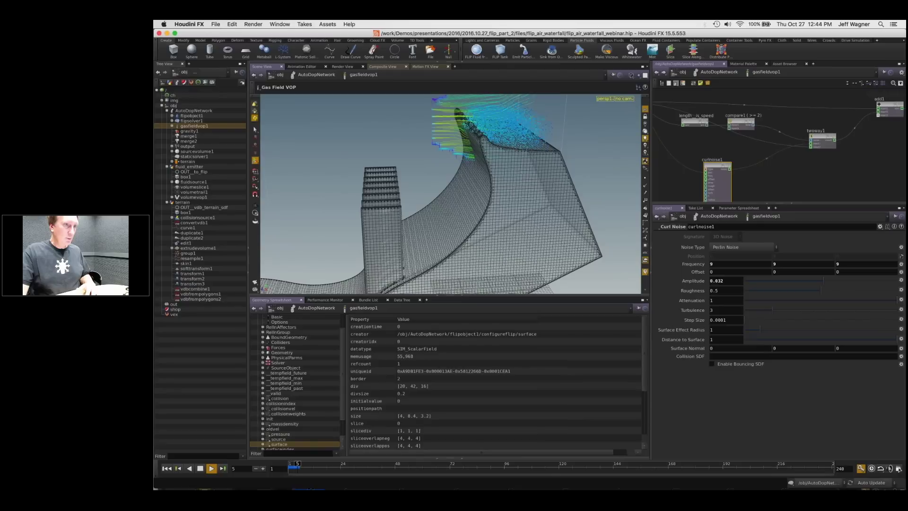
{"action": "left_click_drag", "start_coordinate": [487, 176], "coordinate": [485, 184], "text": "alt"}
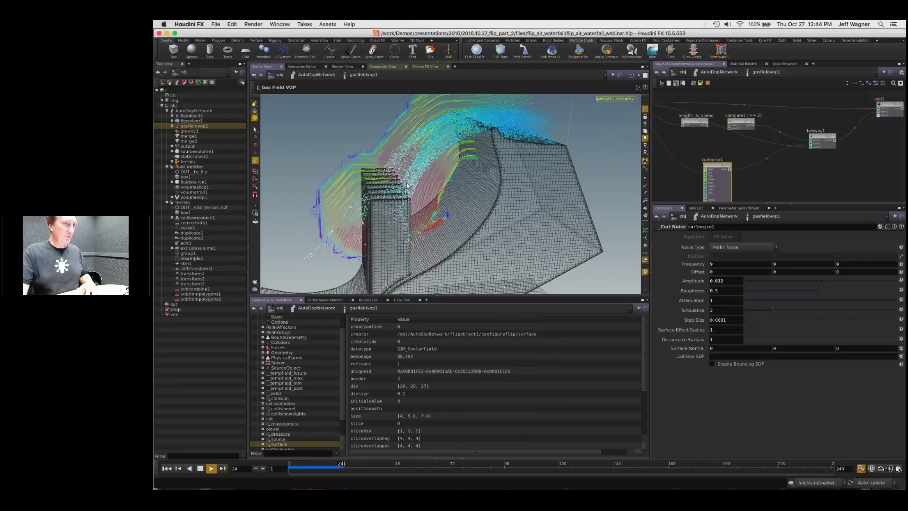
{"action": "key", "text": "Escape"}
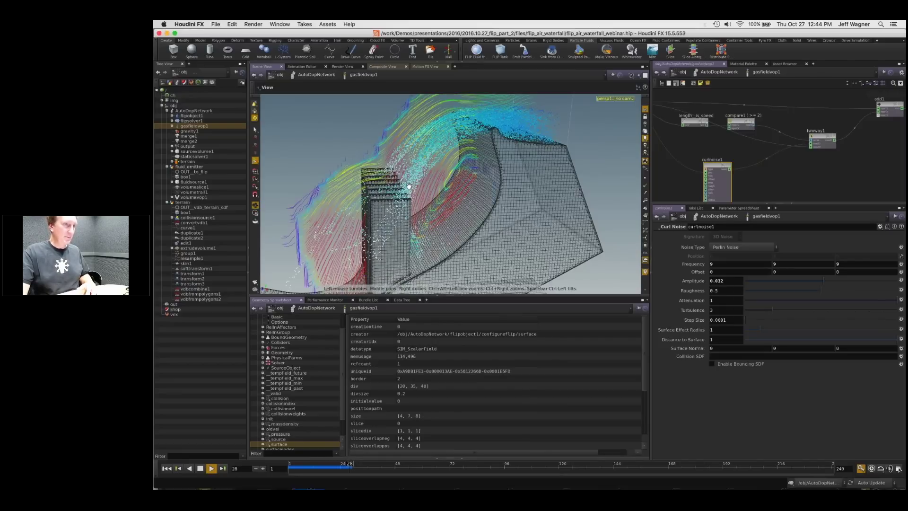
{"action": "left_click_drag", "start_coordinate": [409, 186], "coordinate": [406, 186]}
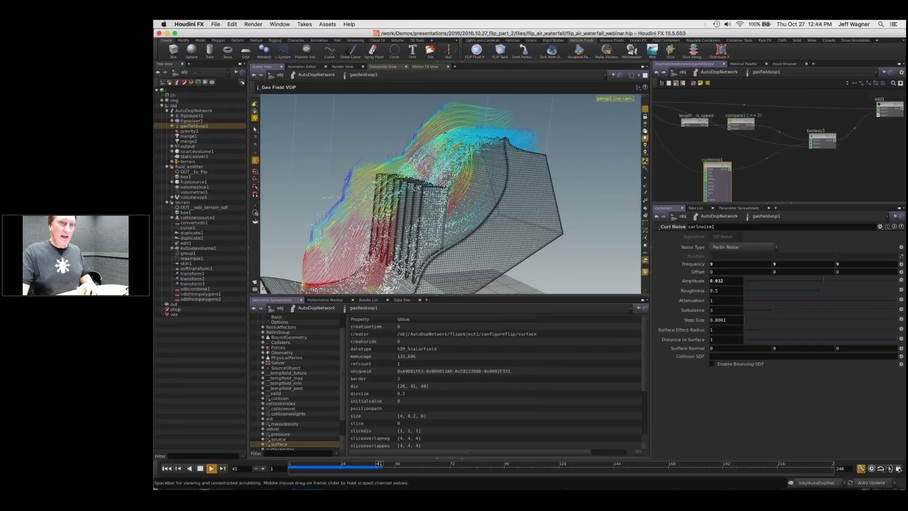
Step: Return to the first frame and select the bind4 (surface) node among the bind nodes near curlnoise1
{"action": "left_click", "coordinate": [167, 468]}
{"action": "middle_click_drag", "start_coordinate": [745, 174], "coordinate": [834, 121]}
{"action": "scroll", "coordinate": [794, 126], "scroll_direction": "down", "scroll_amount": 5}
{"action": "middle_click_drag", "start_coordinate": [751, 97], "coordinate": [753, 114]}
{"action": "left_click_drag", "start_coordinate": [715, 163], "coordinate": [707, 108]}
{"action": "left_click", "coordinate": [750, 152]}
{"action": "scroll", "coordinate": [750, 152], "scroll_direction": "up", "scroll_amount": 5}
{"action": "left_click_drag", "start_coordinate": [695, 161], "coordinate": [711, 146]}
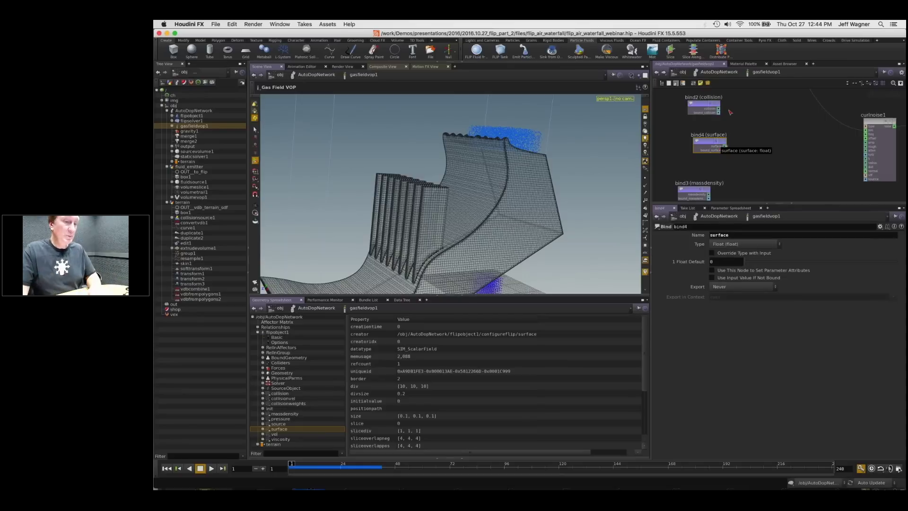
Step: Go up to AutoDopNetwork and enable the Surface guide visualization on flipobject1
{"action": "key", "text": "u"}
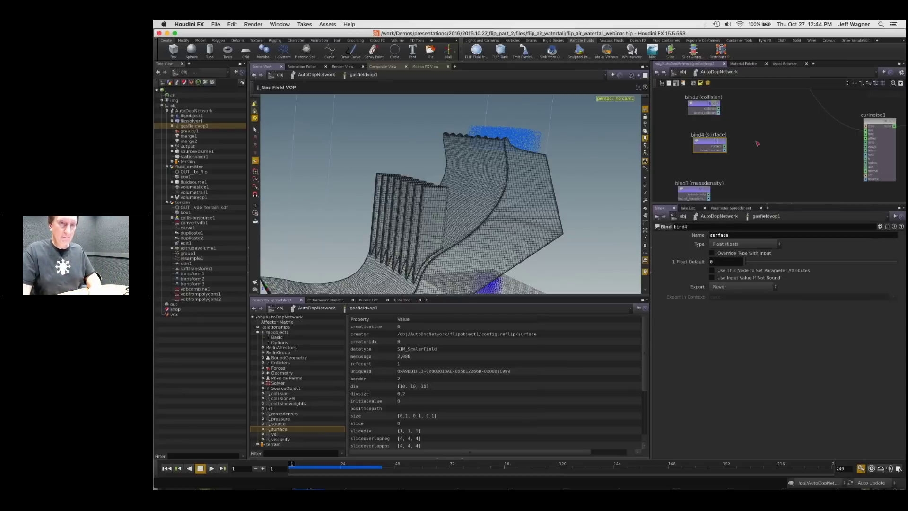
{"action": "left_click", "coordinate": [778, 143]}
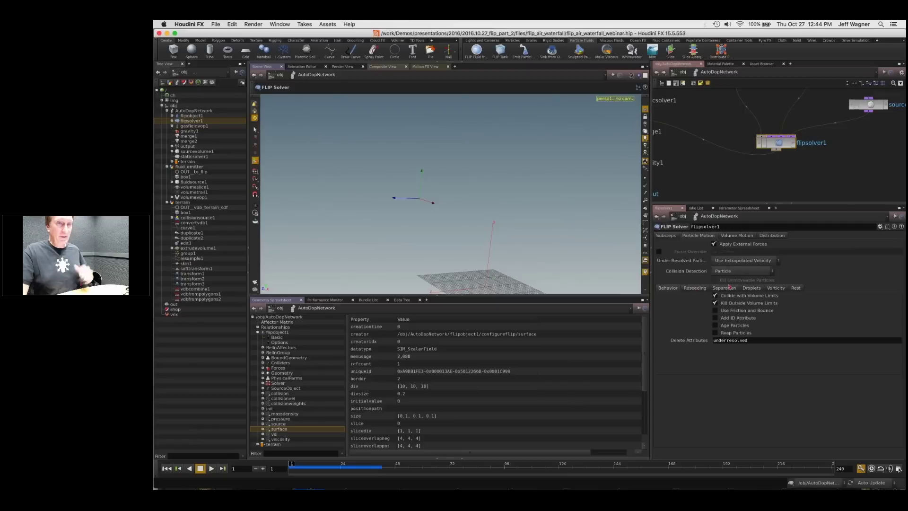
{"action": "middle_click_drag", "start_coordinate": [800, 182], "coordinate": [779, 190]}
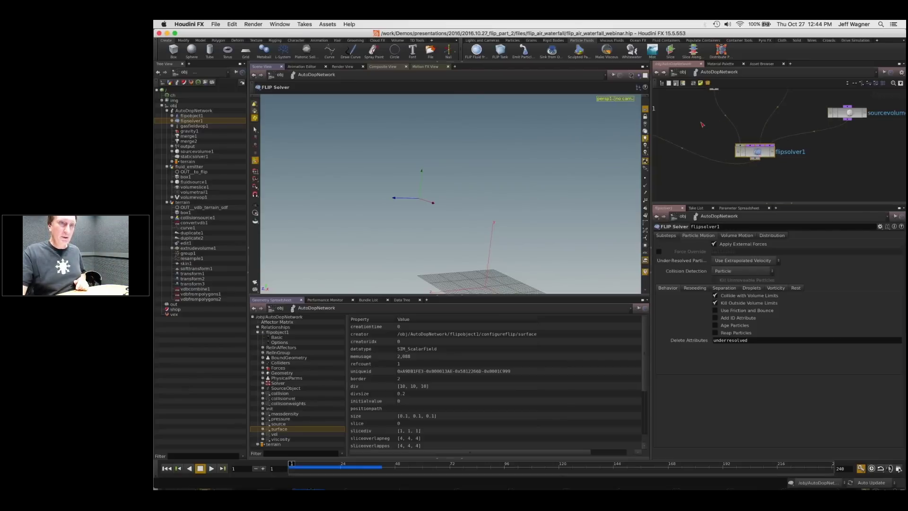
{"action": "middle_click_drag", "start_coordinate": [755, 157], "coordinate": [784, 199]}
{"action": "left_click", "coordinate": [744, 124]}
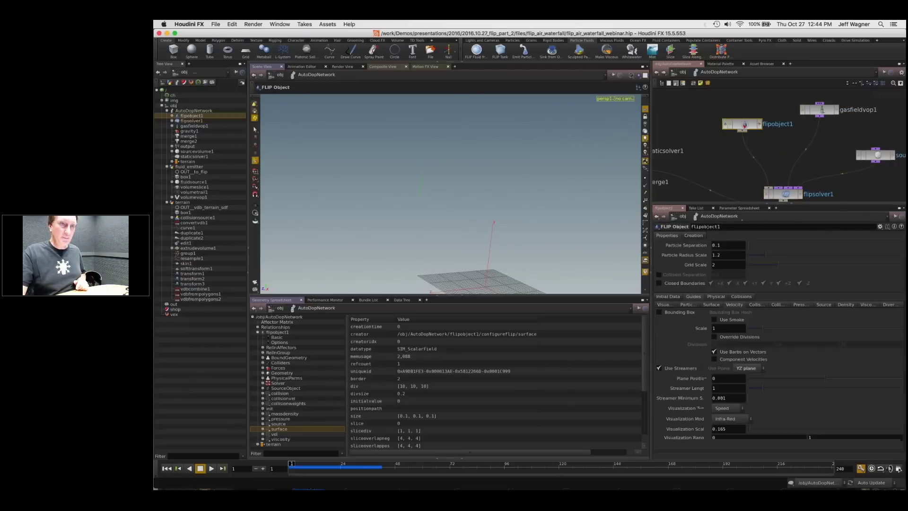
{"action": "left_click", "coordinate": [671, 304]}
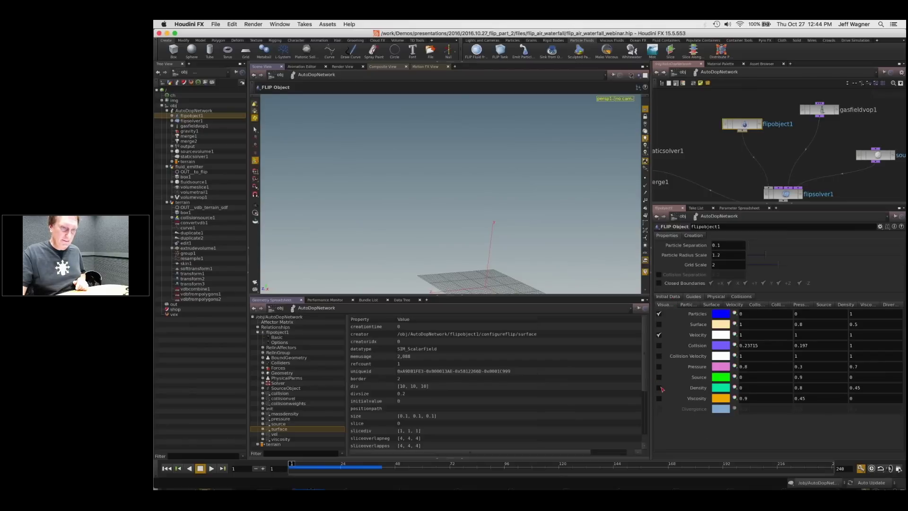
{"action": "left_click", "coordinate": [659, 325]}
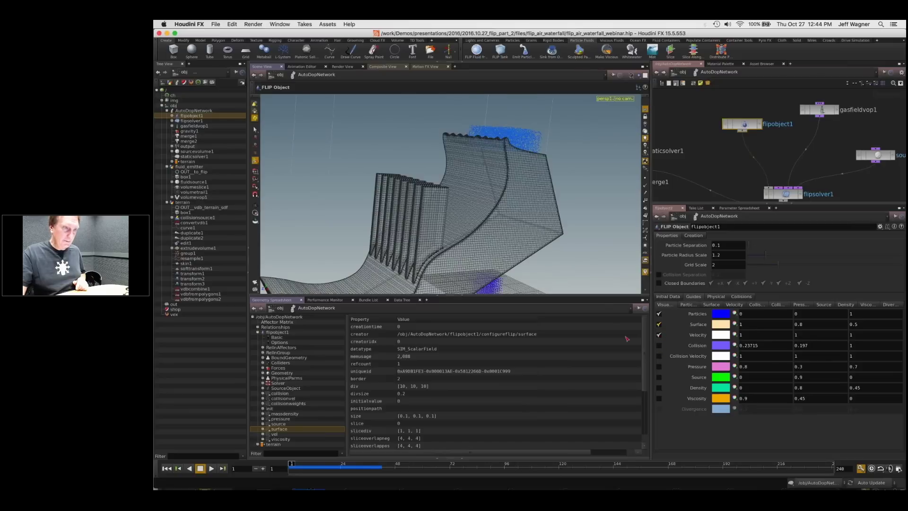
Step: Simulate to frame 19 and examine the surface field's shape around the falling water
{"action": "right_click_drag", "start_coordinate": [474, 200], "coordinate": [463, 239], "text": "alt"}
{"action": "left_click", "coordinate": [329, 467]}
{"action": "left_click_drag", "start_coordinate": [497, 173], "coordinate": [470, 169], "text": "alt"}
{"action": "right_click_drag", "start_coordinate": [470, 168], "coordinate": [475, 164], "text": "alt"}
{"action": "left_click_drag", "start_coordinate": [475, 164], "coordinate": [403, 202], "text": "alt"}
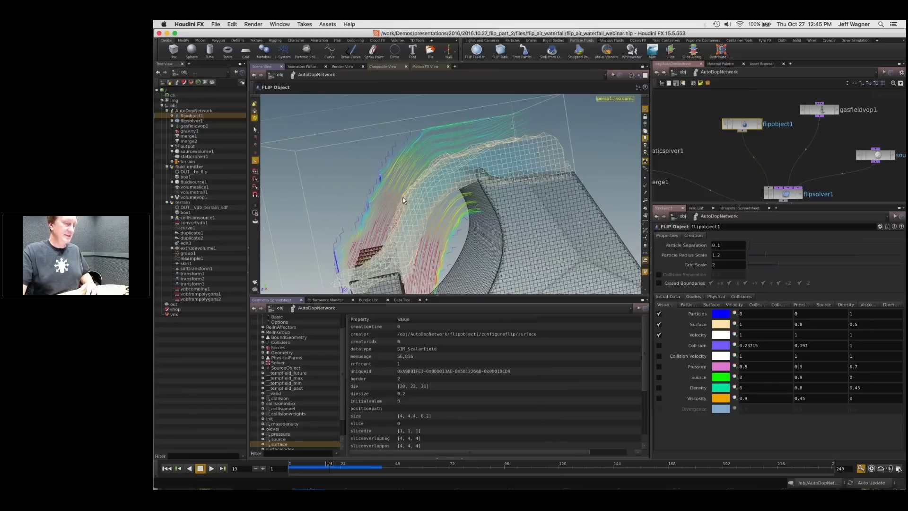
{"action": "key", "text": "Escape"}
{"action": "left_click_drag", "start_coordinate": [467, 162], "coordinate": [402, 193]}
{"action": "key", "text": "Return"}
{"action": "key", "text": "Escape"}
{"action": "key", "text": "Return"}
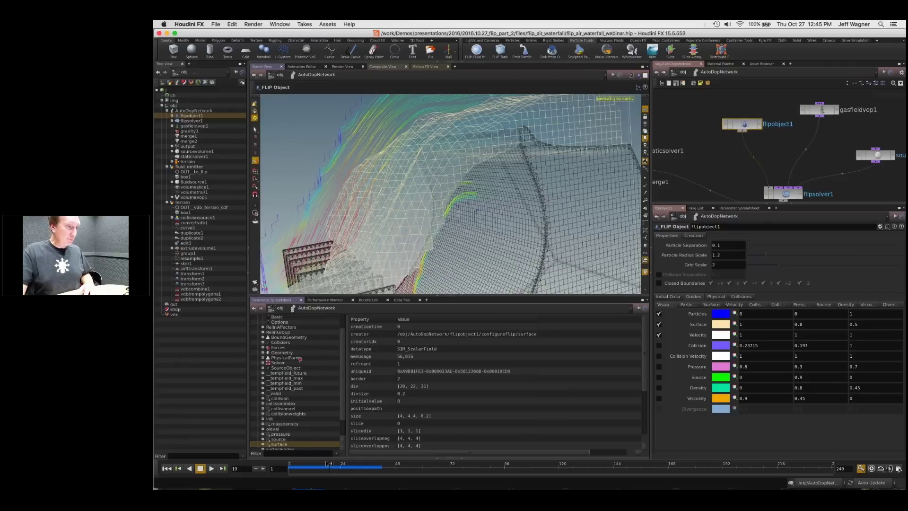
{"action": "scroll", "coordinate": [285, 422], "scroll_direction": "down", "scroll_amount": 3}
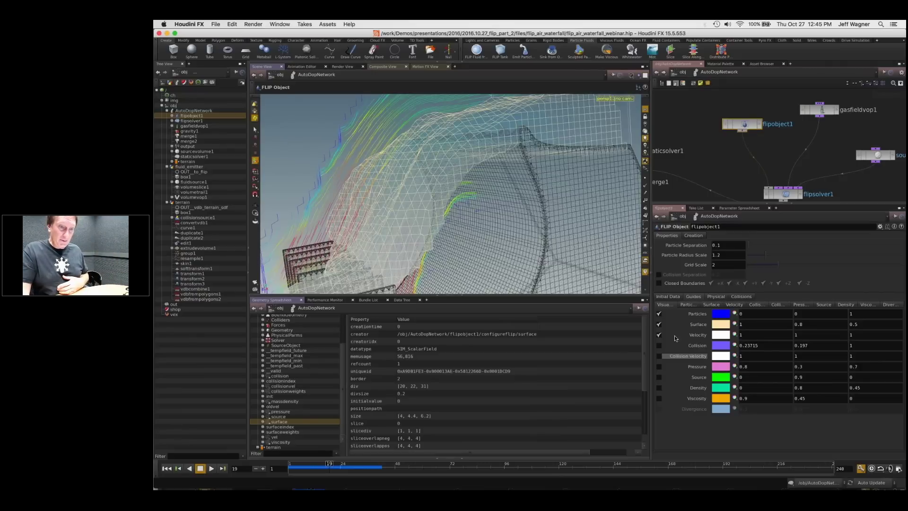
Step: Show flipobject1's Surface guide settings and set the Iso Offset to -1.1
{"action": "left_click", "coordinate": [715, 305]}
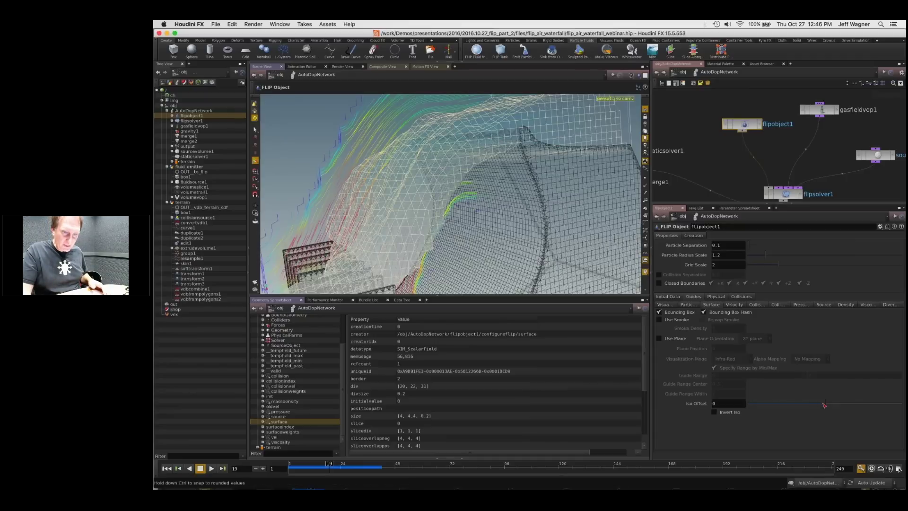
{"action": "left_click_drag", "start_coordinate": [824, 405], "coordinate": [826, 407]}
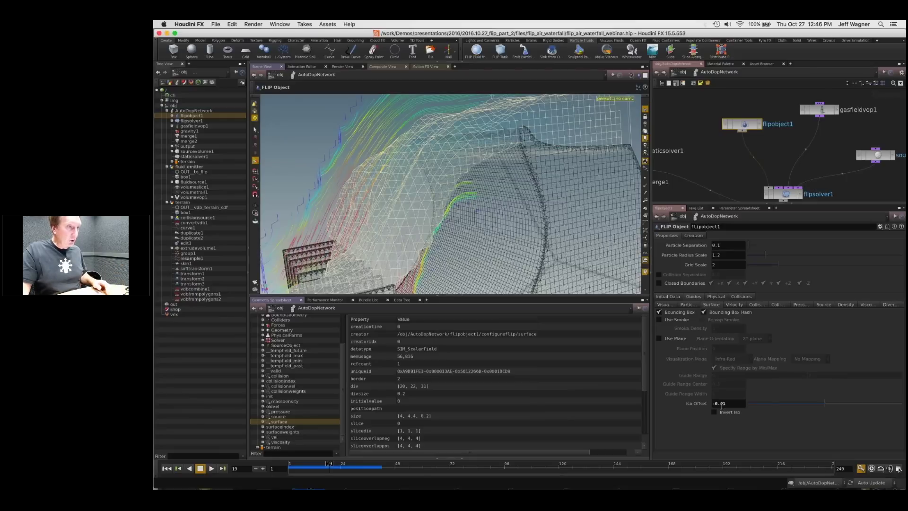
{"action": "left_click_drag", "start_coordinate": [722, 403], "coordinate": [730, 403]}
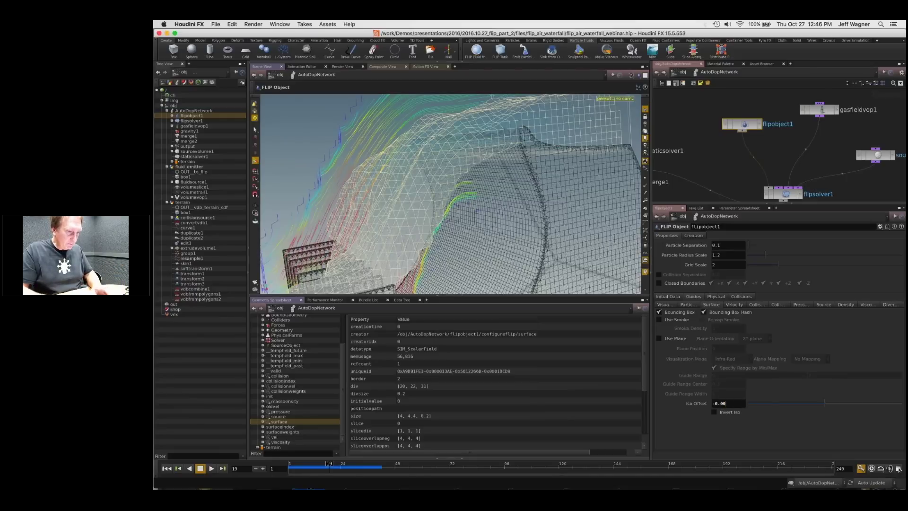
{"action": "double_click", "coordinate": [717, 403]}
{"action": "type", "text": "1.1"}
{"action": "key", "text": "Return"}
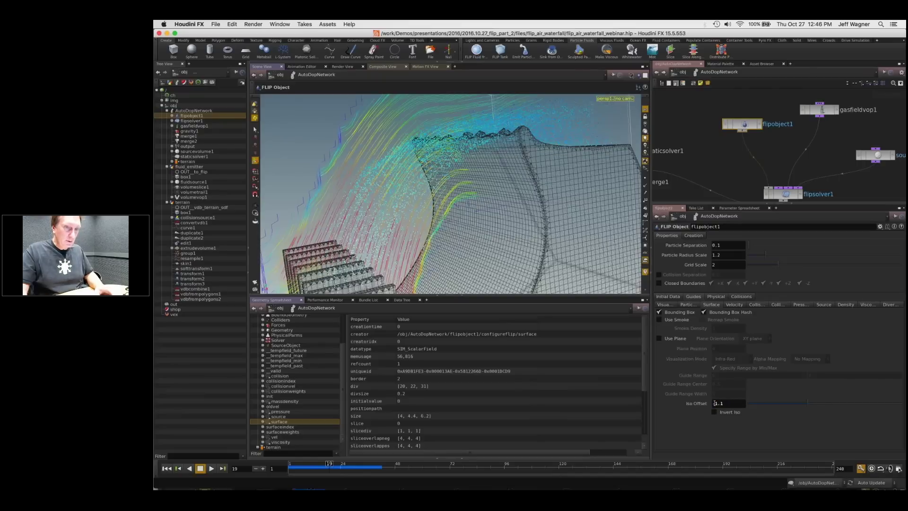
Step: Try Iso Offset values of 1.1 and 1.001 for the surface guide
{"action": "left_click_drag", "start_coordinate": [716, 404], "coordinate": [703, 405]}
{"action": "key", "text": "BackSpace"}
{"action": "key", "text": "Return"}
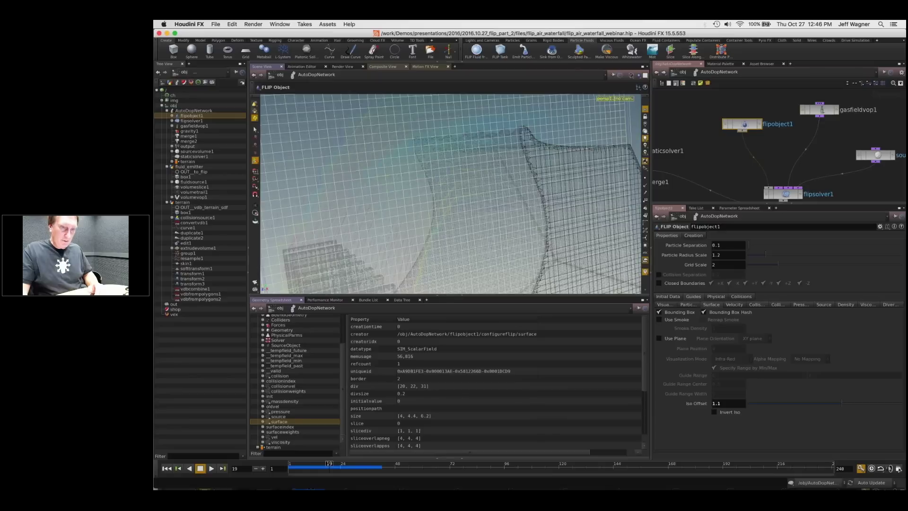
{"action": "type", "text": "001"}
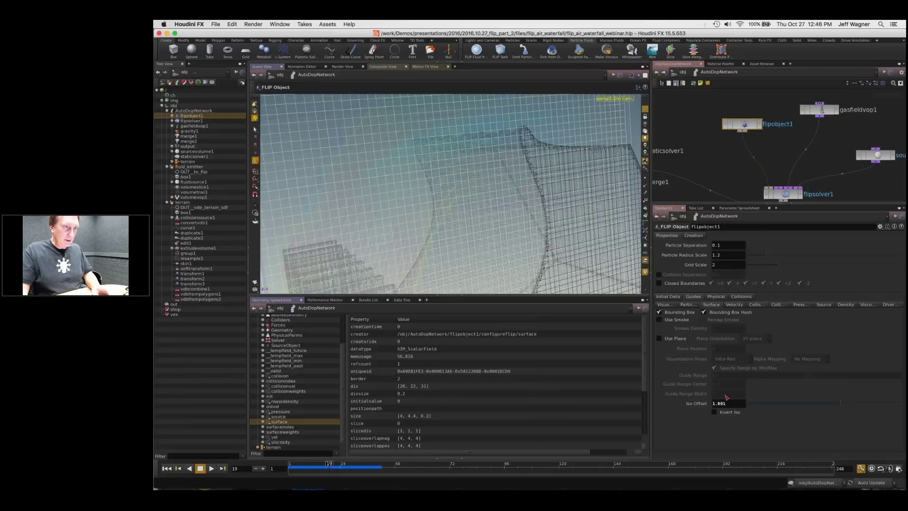
Step: Set the surface guide's Iso Offset to 0.1 and view the whole expanded surface
{"action": "left_click_drag", "start_coordinate": [841, 407], "coordinate": [837, 407]}
{"action": "double_click", "coordinate": [728, 404]}
{"action": "type", "text": "0.1"}
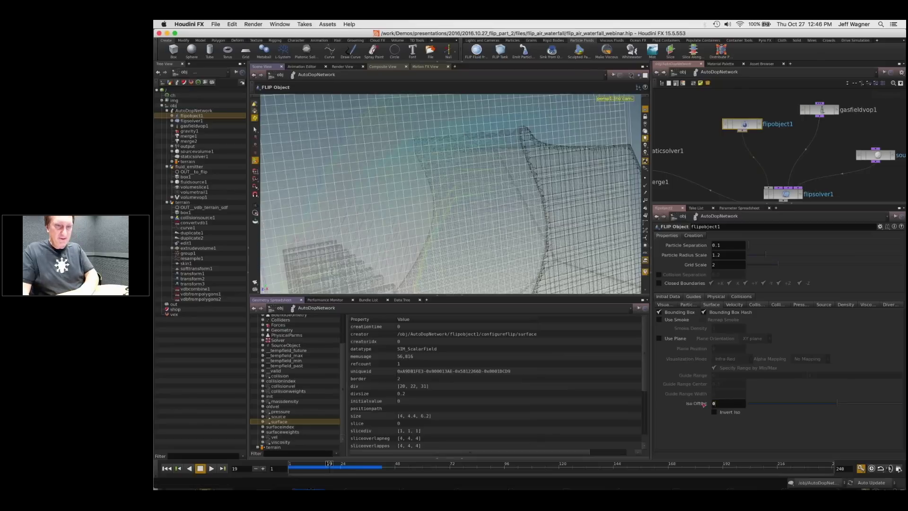
{"action": "key", "text": "Return"}
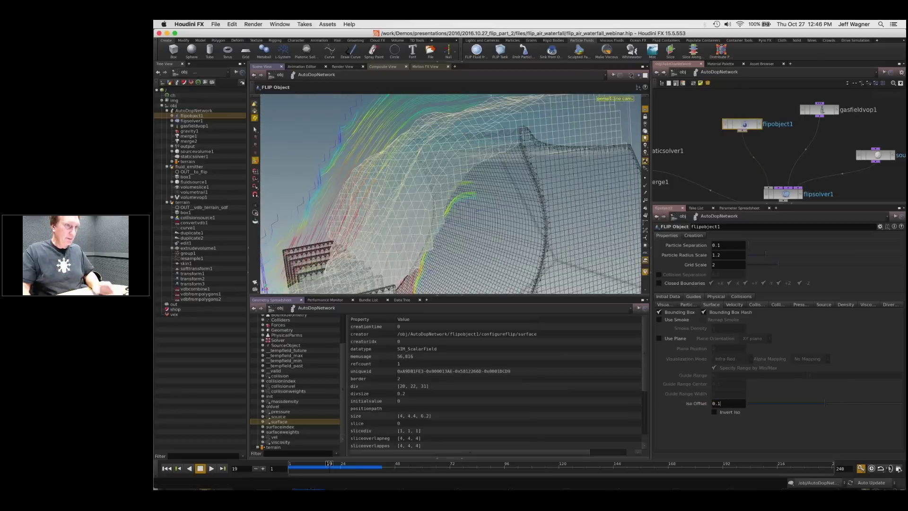
{"action": "type", "text": ".1"}
{"action": "key", "text": "Return"}
{"action": "left_click_drag", "start_coordinate": [468, 136], "coordinate": [404, 176]}
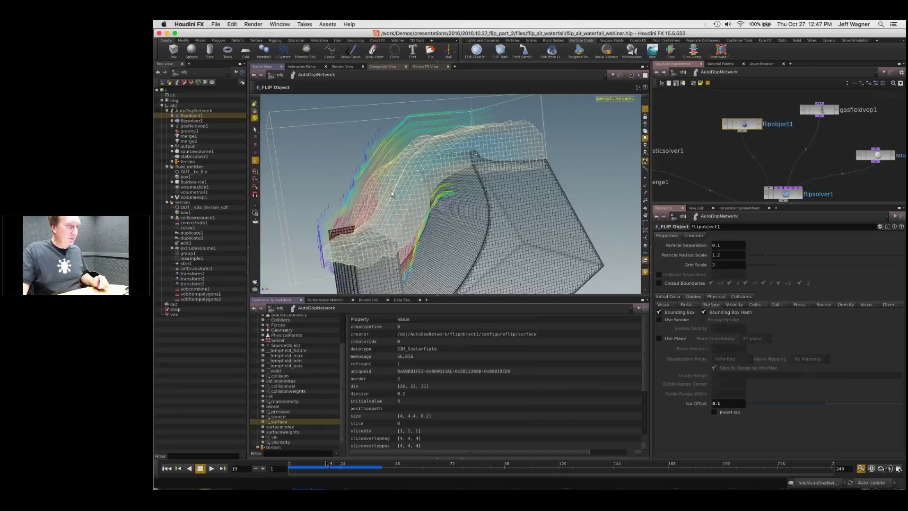
Step: Set the surface guide's Iso Offset to -0.05
{"action": "left_click", "coordinate": [723, 403]}
{"action": "key", "text": "BackSpace"}
{"action": "key", "text": "BackSpace"}
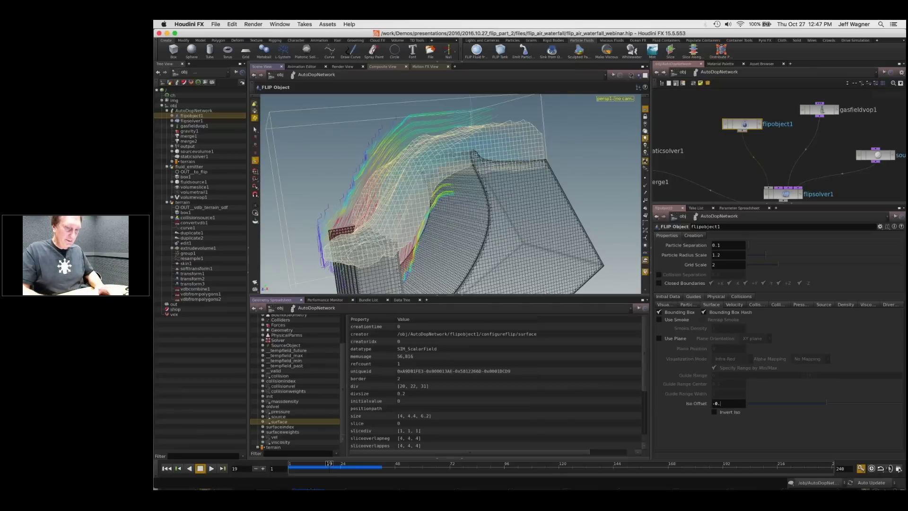
{"action": "type", "text": "05"}
{"action": "key", "text": "Return"}
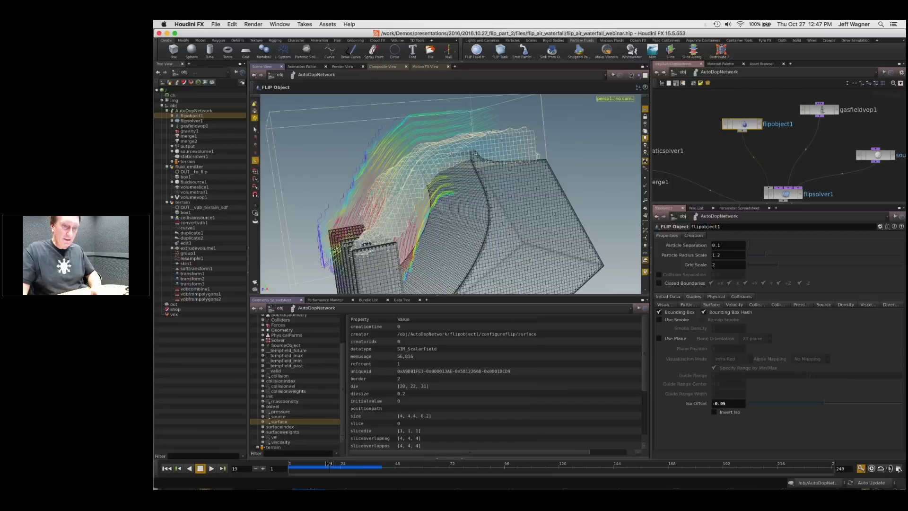
Step: Change the surface guide's Iso Offset to -0.02 and finally to -0.01
{"action": "key", "text": "BackSpace"}
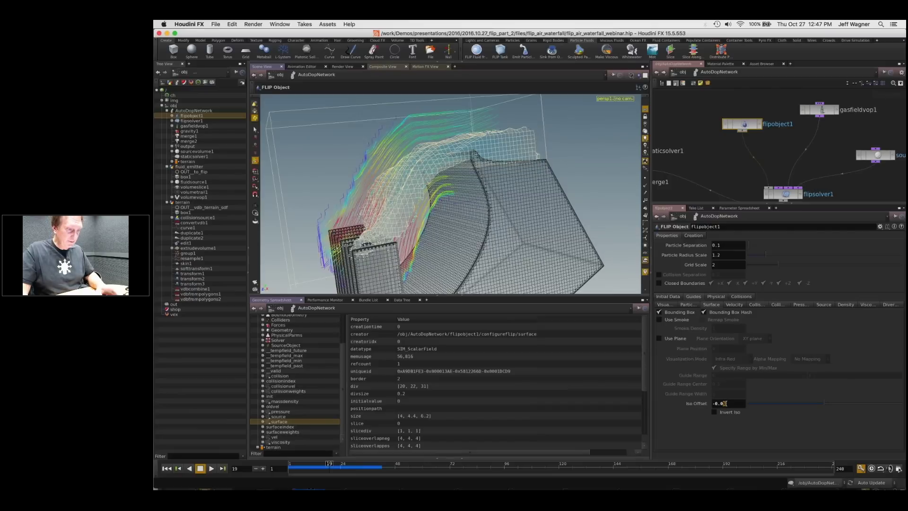
{"action": "type", "text": "2"}
{"action": "key", "text": "Return"}
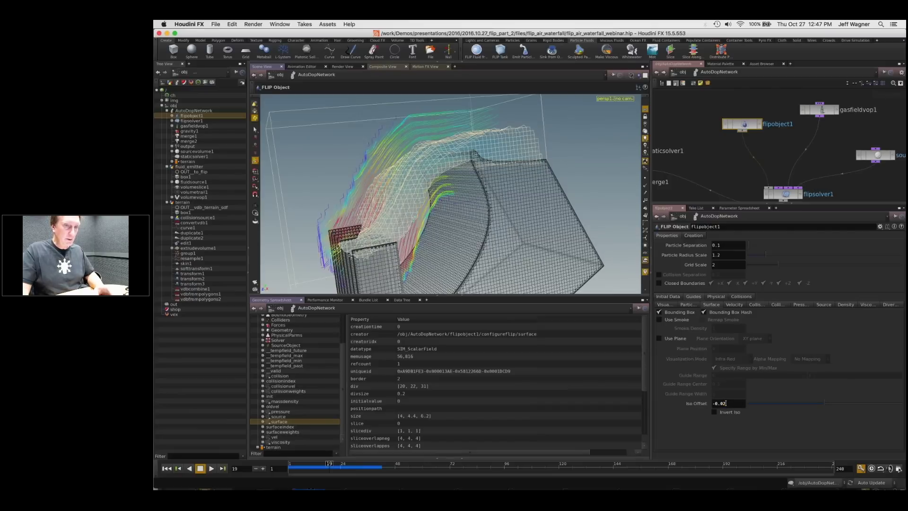
{"action": "double_click", "coordinate": [721, 402]}
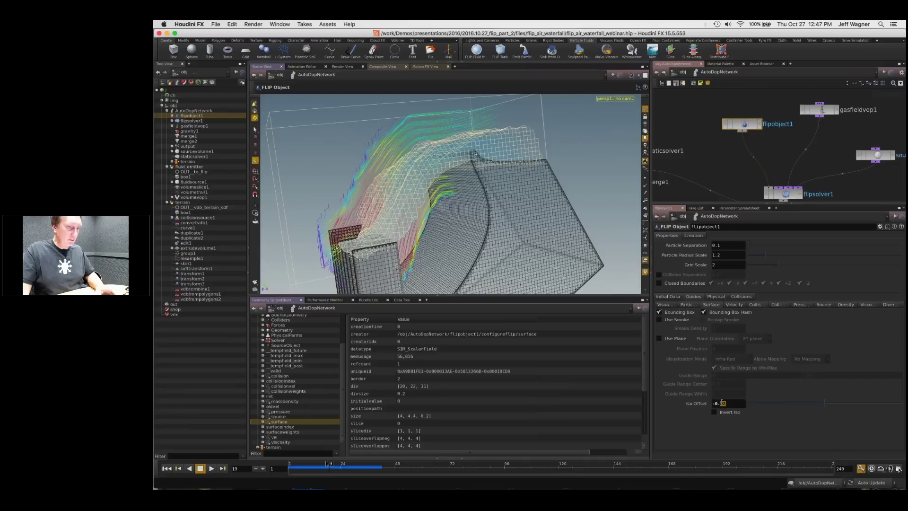
{"action": "type", "text": "01"}
{"action": "key", "text": "Return"}
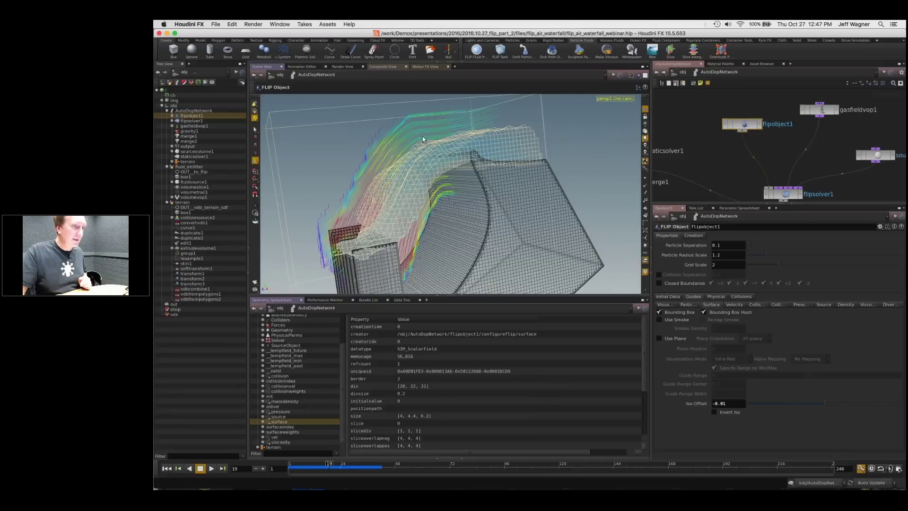
Step: Open gasfieldvop1's VOP network and spread out the collision and surface bind nodes to make room
{"action": "middle_click_drag", "start_coordinate": [822, 175], "coordinate": [729, 170]}
{"action": "scroll", "coordinate": [706, 177], "scroll_direction": "down", "scroll_amount": 2}
{"action": "middle_click_drag", "start_coordinate": [750, 98], "coordinate": [755, 129]}
{"action": "left_click", "coordinate": [744, 128]}
{"action": "double_click", "coordinate": [744, 128]}
{"action": "scroll", "coordinate": [761, 136], "scroll_direction": "up", "scroll_amount": 1}
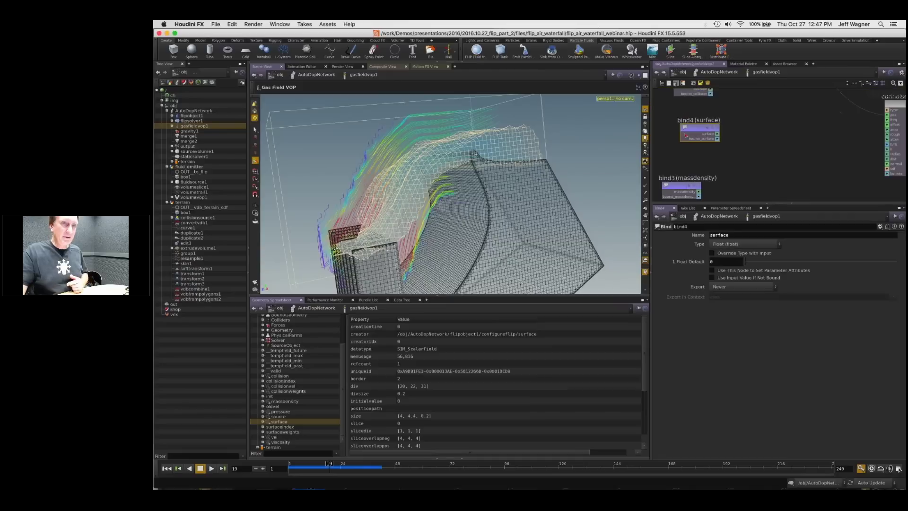
{"action": "left_click_drag", "start_coordinate": [701, 133], "coordinate": [688, 136]}
{"action": "scroll", "coordinate": [735, 142], "scroll_direction": "down", "scroll_amount": 2}
{"action": "scroll", "coordinate": [738, 145], "scroll_direction": "down", "scroll_amount": 4}
{"action": "middle_click_drag", "start_coordinate": [738, 146], "coordinate": [768, 144]}
{"action": "scroll", "coordinate": [772, 142], "scroll_direction": "up", "scroll_amount": 1}
{"action": "left_click_drag", "start_coordinate": [747, 138], "coordinate": [707, 100]}
{"action": "left_click_drag", "start_coordinate": [740, 162], "coordinate": [709, 166]}
{"action": "scroll", "coordinate": [765, 130], "scroll_direction": "up", "scroll_amount": 2}
{"action": "middle_click_drag", "start_coordinate": [764, 129], "coordinate": [748, 154]}
{"action": "scroll", "coordinate": [749, 155], "scroll_direction": "up", "scroll_amount": 2}
Step: Add a Compare node near the surface bind, with its test set to Greater Than and Compare to Float at -0.02
{"action": "key", "text": "Tab"}
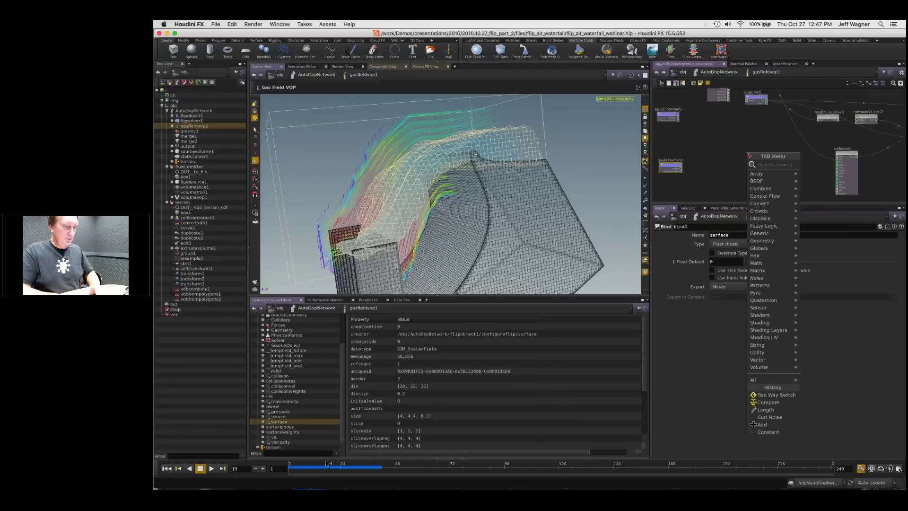
{"action": "type", "text": "comp"}
{"action": "key", "text": "Return"}
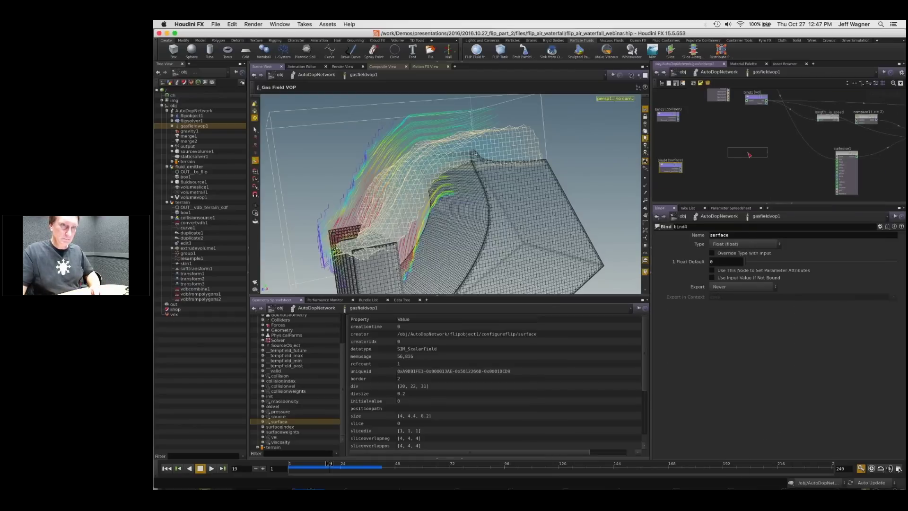
{"action": "left_click", "coordinate": [749, 155]}
{"action": "left_click", "coordinate": [736, 239]}
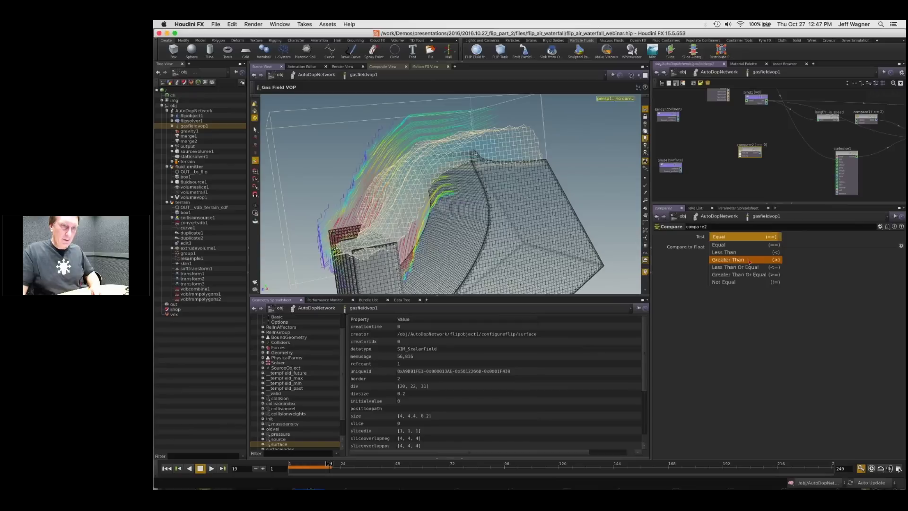
{"action": "left_click", "coordinate": [750, 262]}
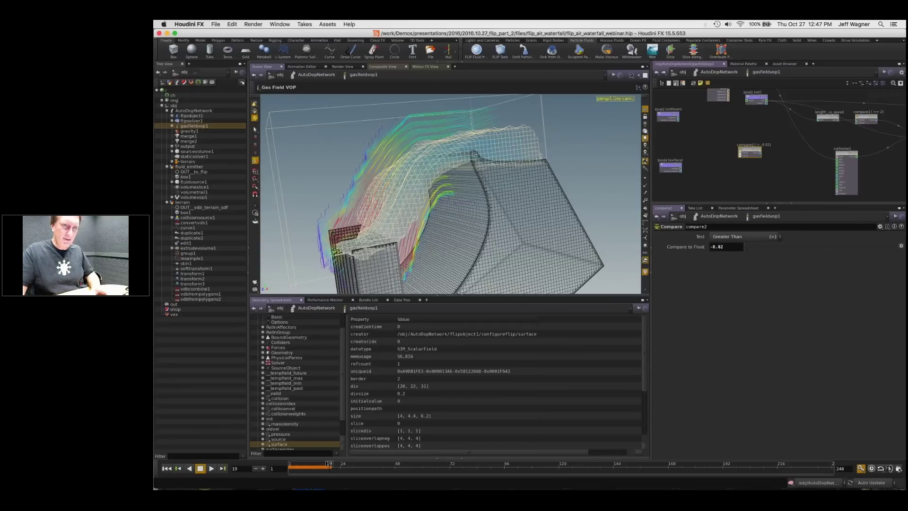
Step: Rename the new Compare node compare__inside_collision
{"action": "scroll", "coordinate": [763, 145], "scroll_direction": "up", "scroll_amount": 5}
{"action": "double_click", "coordinate": [763, 145]}
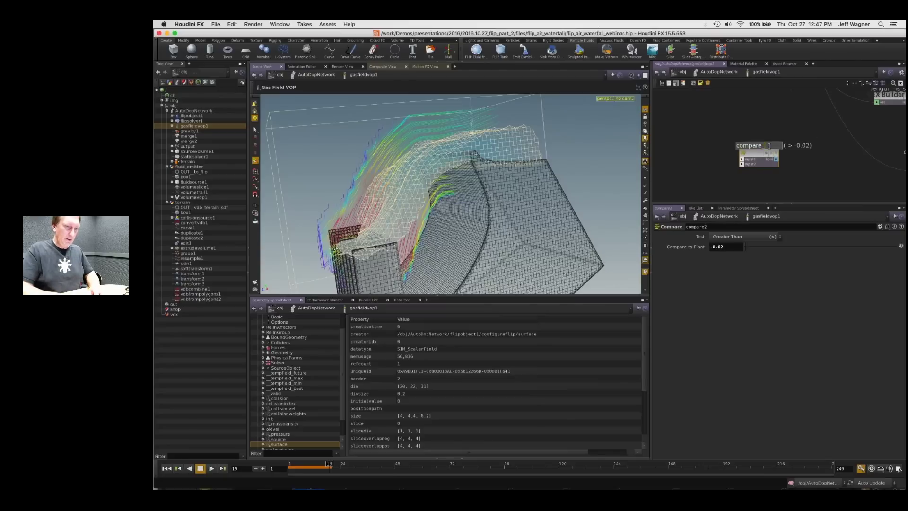
{"action": "type", "text": "_inside_col"}
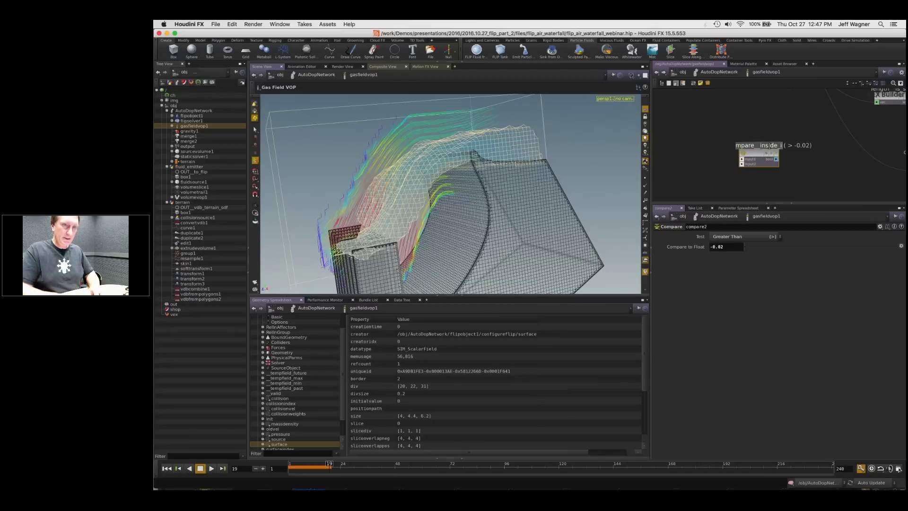
{"action": "type", "text": "lision"}
{"action": "key", "text": "Return"}
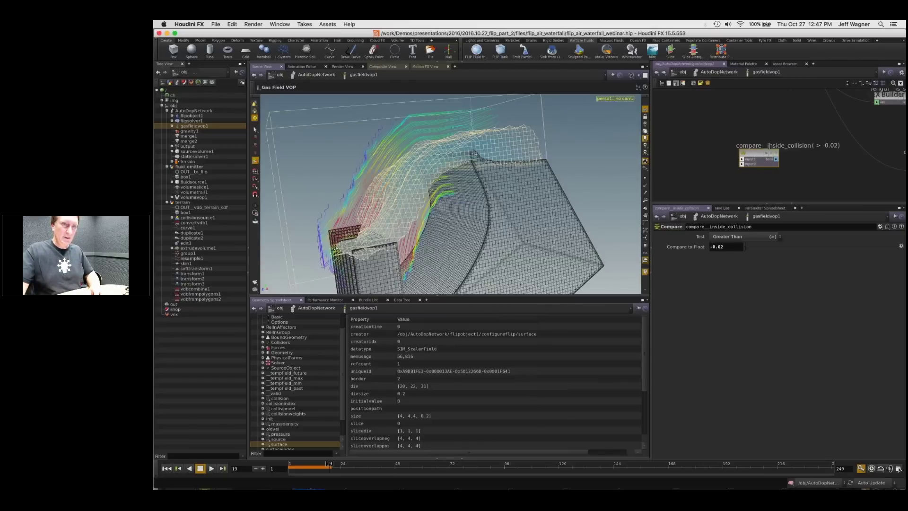
Step: Connect bind4's surface output to compare__inside_collision's first input and move the Compare node closer to the bind
{"action": "scroll", "coordinate": [770, 145], "scroll_direction": "down", "scroll_amount": 2}
{"action": "middle_click_drag", "start_coordinate": [728, 160], "coordinate": [761, 156]}
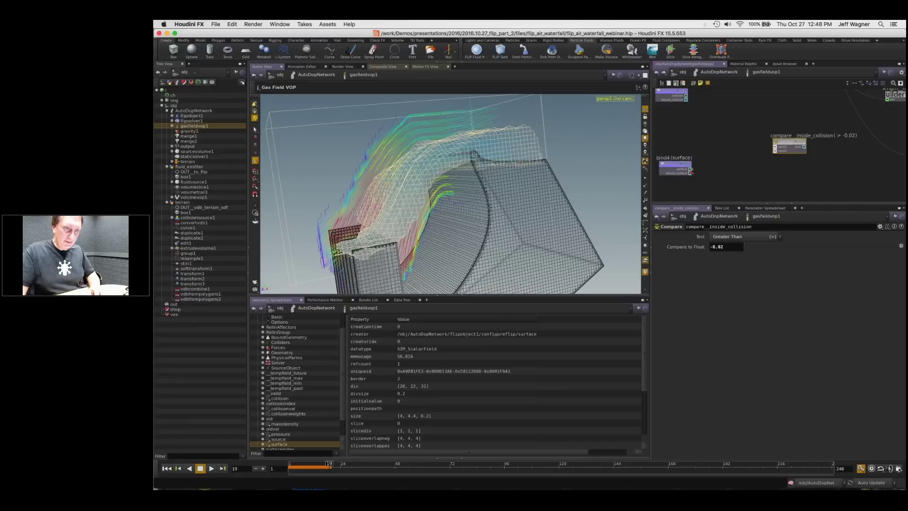
{"action": "left_click", "coordinate": [775, 147]}
{"action": "middle_click_drag", "start_coordinate": [741, 163], "coordinate": [672, 156]}
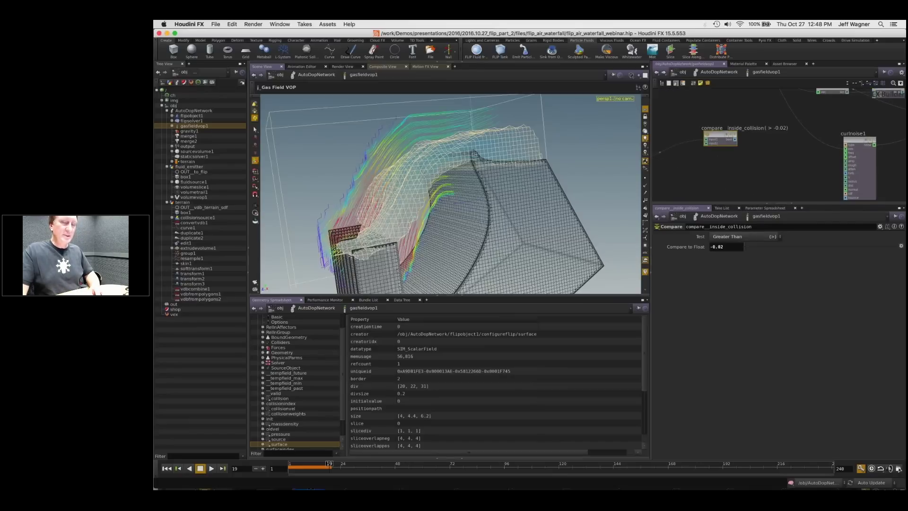
{"action": "middle_click_drag", "start_coordinate": [722, 153], "coordinate": [762, 136]}
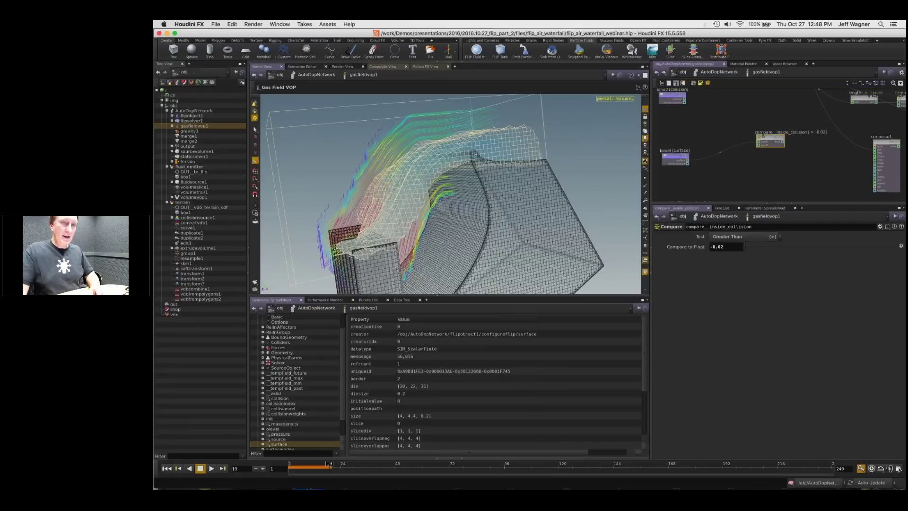
{"action": "left_click_drag", "start_coordinate": [762, 140], "coordinate": [726, 144]}
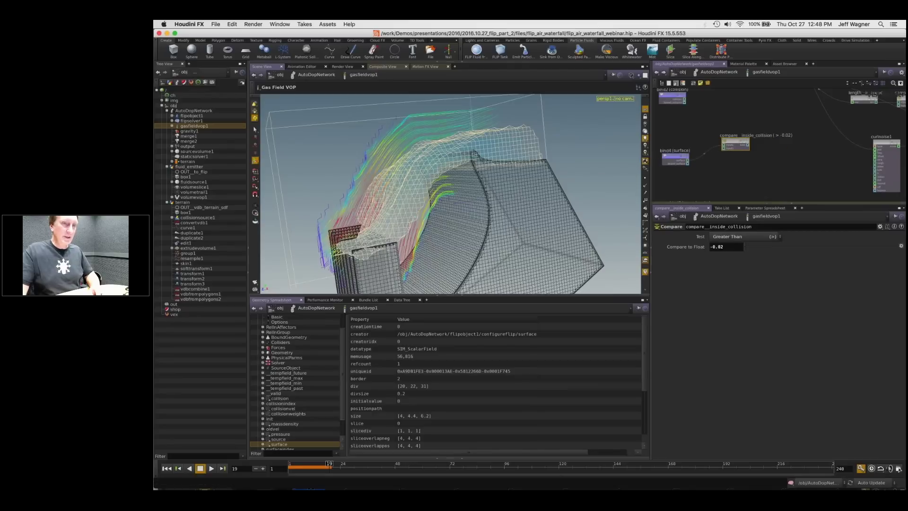
{"action": "middle_click_drag", "start_coordinate": [749, 170], "coordinate": [745, 167]}
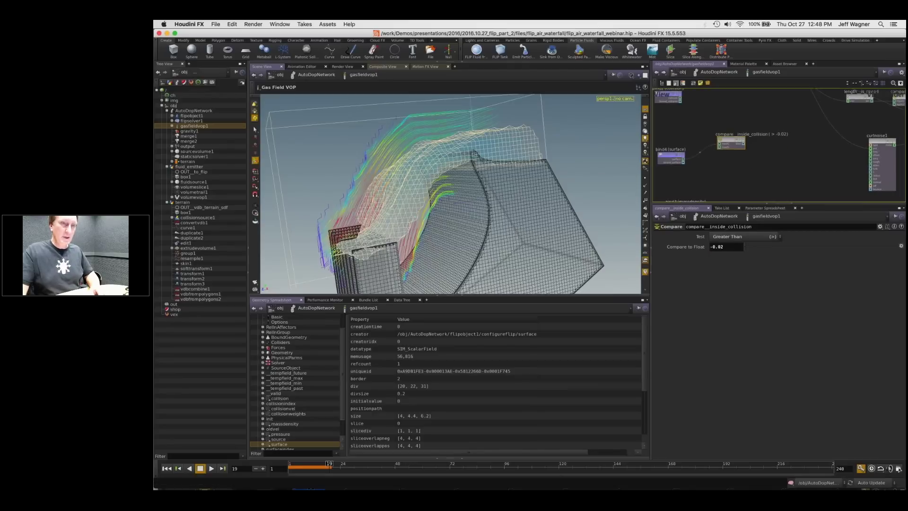
Step: Add a second Compare node with its test set to Less Than Or Equal and Compare to Float at 0.01
{"action": "key", "text": "Tab"}
{"action": "type", "text": "comp"}
{"action": "key", "text": "Return"}
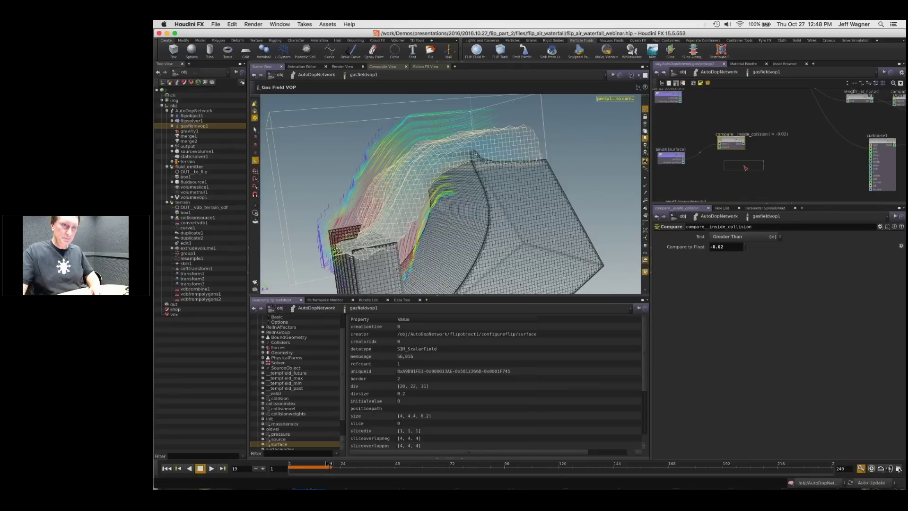
{"action": "left_click", "coordinate": [765, 170]}
{"action": "left_click", "coordinate": [744, 236]}
{"action": "left_click", "coordinate": [756, 267]}
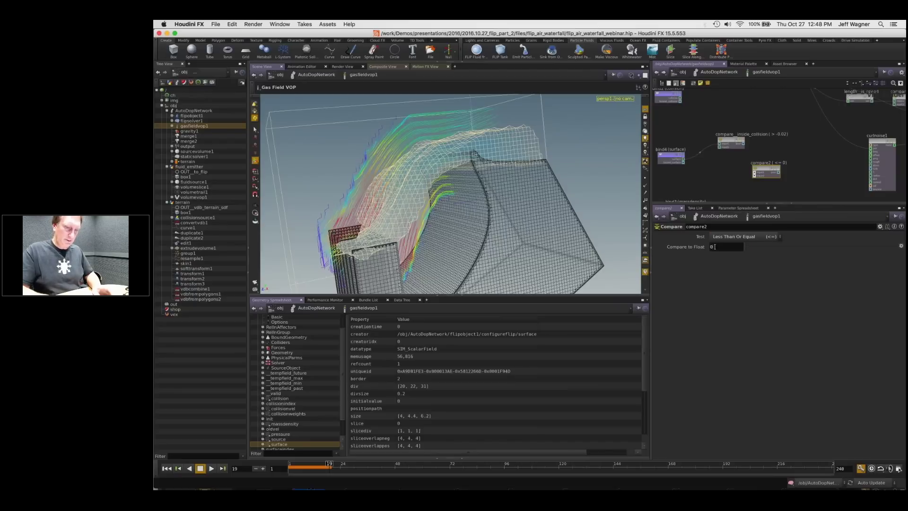
{"action": "key", "text": "Return"}
Step: Connect the surface output to compare2 and place compare2 directly below compare__inside_collision
{"action": "scroll", "coordinate": [735, 170], "scroll_direction": "up", "scroll_amount": 2}
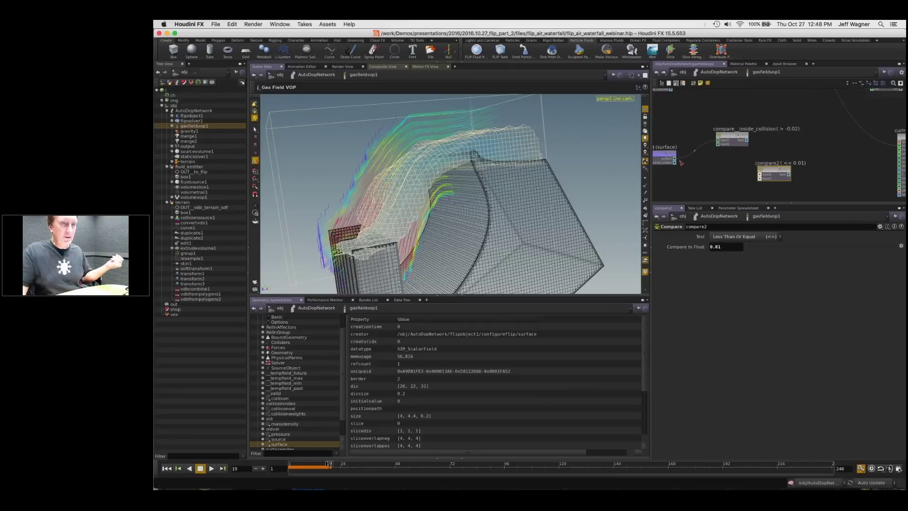
{"action": "left_click", "coordinate": [759, 174]}
{"action": "left_click_drag", "start_coordinate": [722, 163], "coordinate": [805, 196]}
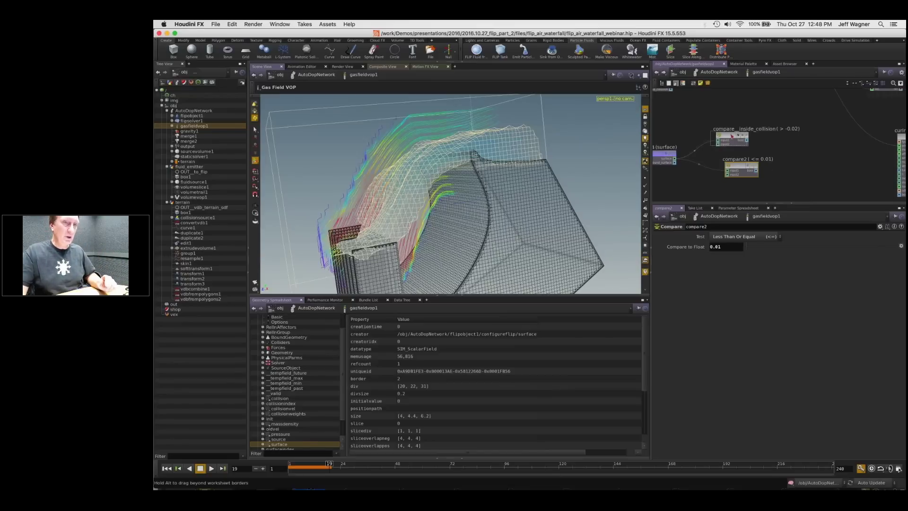
{"action": "left_click_drag", "start_coordinate": [741, 167], "coordinate": [742, 165]}
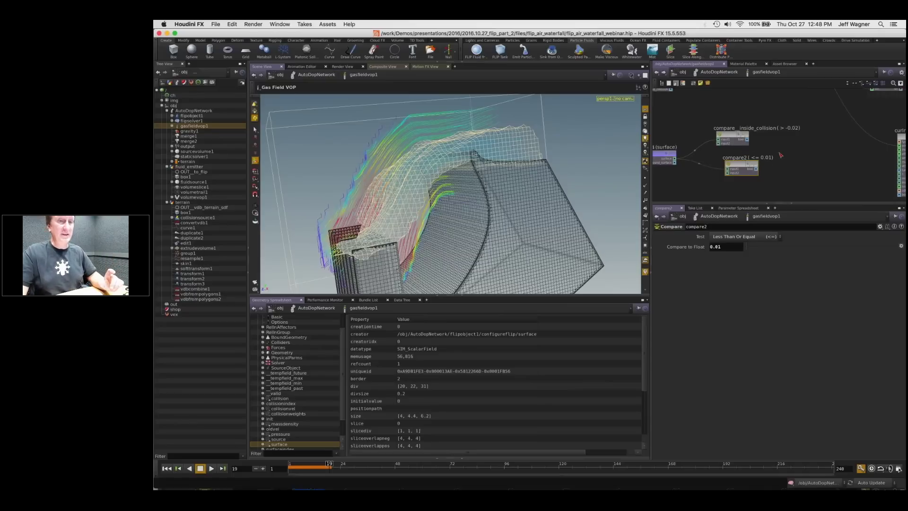
Step: Move compare2 farther below the first Compare and add a Two Way Switch between the Compare nodes and curlnoise1
{"action": "scroll", "coordinate": [779, 154], "scroll_direction": "down", "scroll_amount": 2}
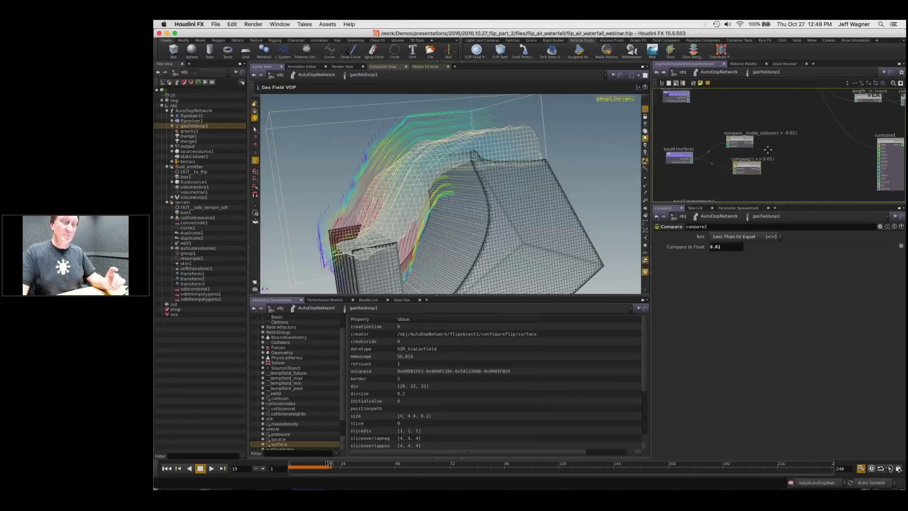
{"action": "middle_click_drag", "start_coordinate": [767, 150], "coordinate": [729, 142]}
{"action": "left_click_drag", "start_coordinate": [711, 160], "coordinate": [717, 183]}
{"action": "scroll", "coordinate": [736, 172], "scroll_direction": "down", "scroll_amount": 3}
{"action": "middle_click_drag", "start_coordinate": [798, 168], "coordinate": [826, 153]}
{"action": "key", "text": "Tab"}
{"action": "type", "text": "and"}
{"action": "key", "text": "Return"}
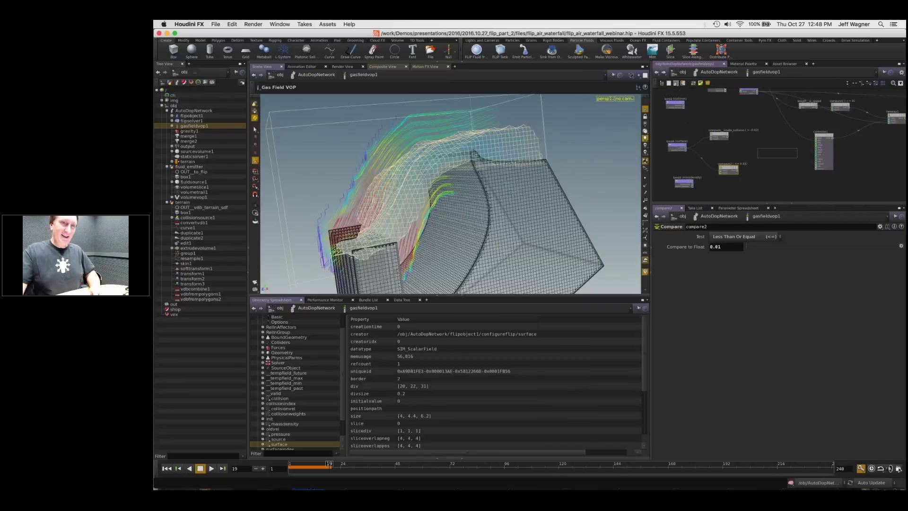
{"action": "left_click", "coordinate": [777, 152]}
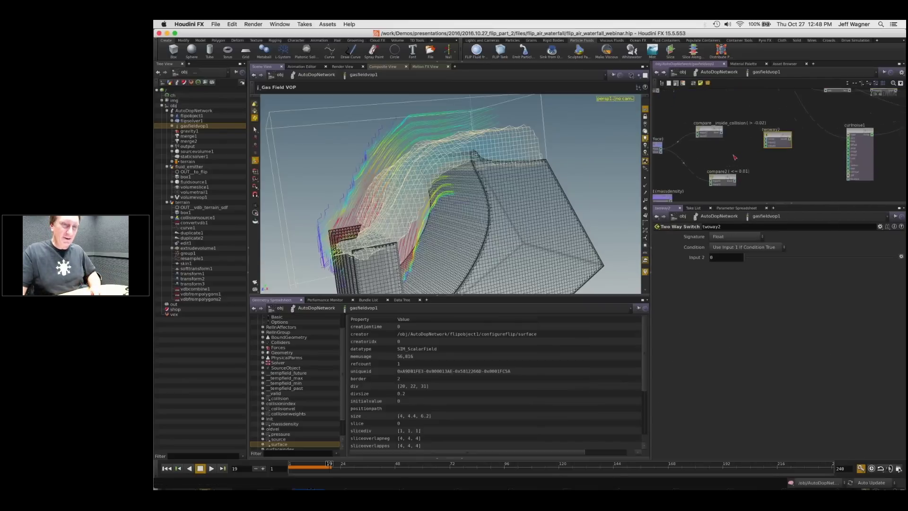
Step: Connect compare__inside_collision's output to twoway2's condition input and tidy the placement of both nodes
{"action": "scroll", "coordinate": [722, 137], "scroll_direction": "up", "scroll_amount": 3}
{"action": "middle_click_drag", "start_coordinate": [734, 139], "coordinate": [735, 141]}
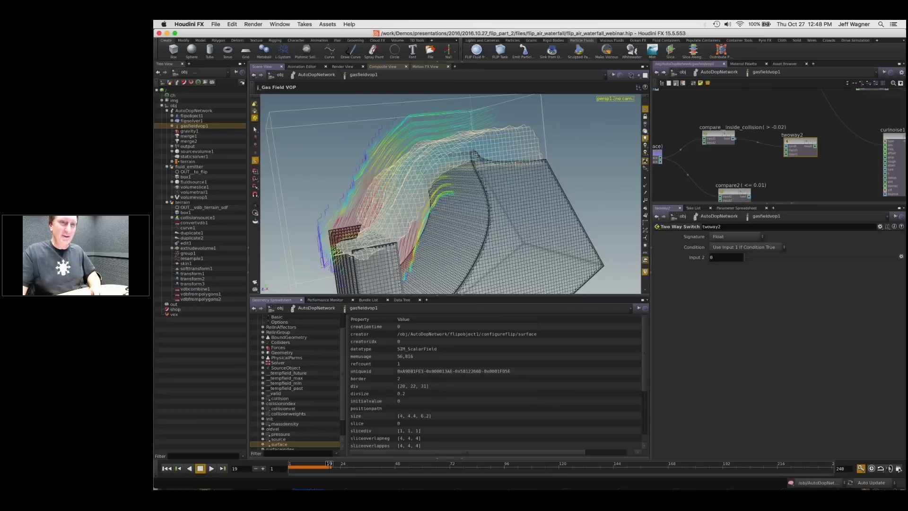
{"action": "middle_click_drag", "start_coordinate": [780, 147], "coordinate": [814, 147]}
{"action": "left_click_drag", "start_coordinate": [814, 147], "coordinate": [806, 146]}
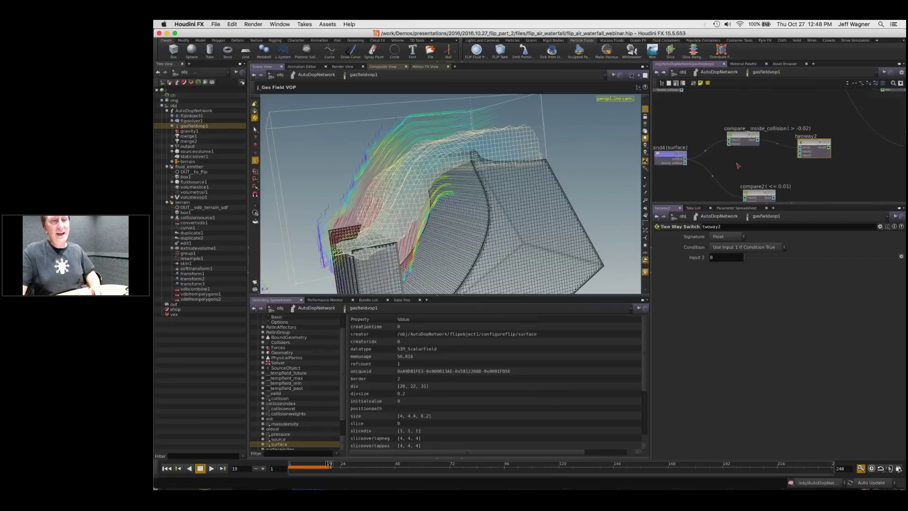
{"action": "middle_click_drag", "start_coordinate": [738, 166], "coordinate": [759, 164]}
{"action": "left_click_drag", "start_coordinate": [762, 134], "coordinate": [757, 126]}
{"action": "scroll", "coordinate": [718, 162], "scroll_direction": "up", "scroll_amount": 2}
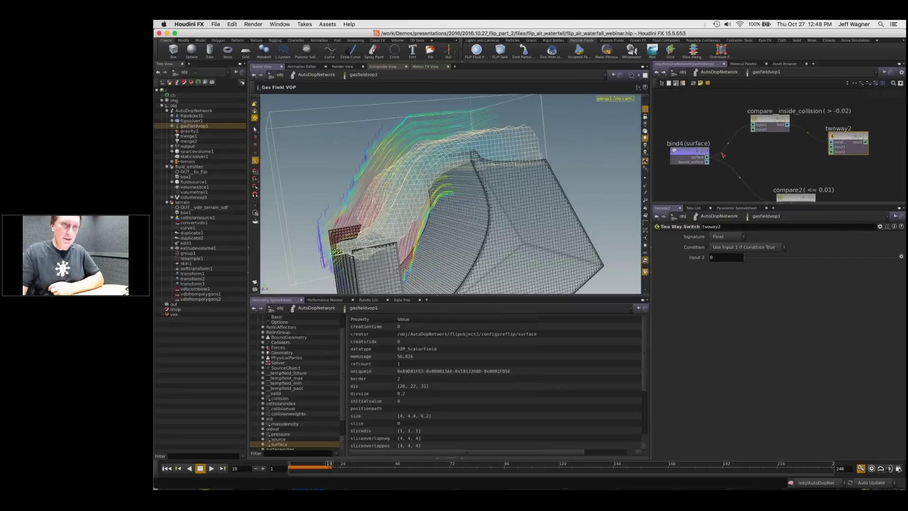
Step: Move both surface Compare nodes and twoway2 past curlnoise1 to sit below twoway1, shifting curlnoise1 aside
{"action": "scroll", "coordinate": [774, 155], "scroll_direction": "down", "scroll_amount": 3}
{"action": "scroll", "coordinate": [790, 163], "scroll_direction": "down", "scroll_amount": 4}
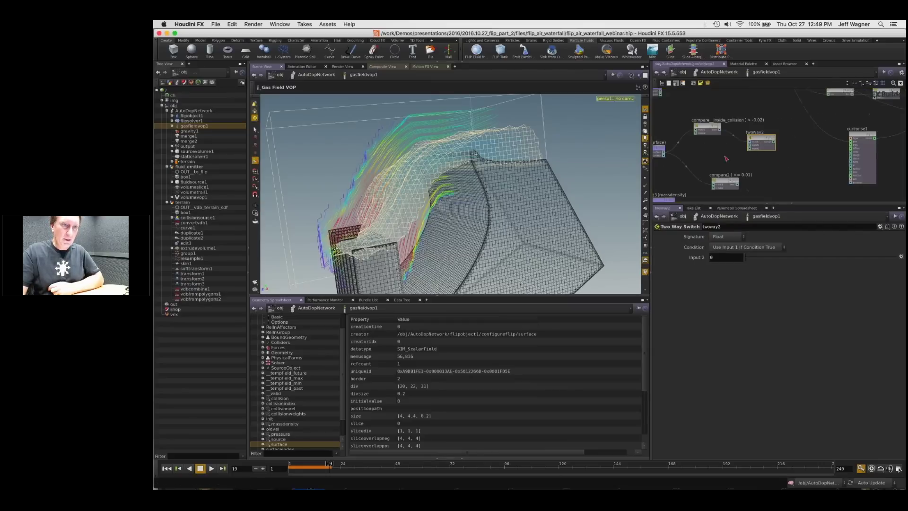
{"action": "left_click_drag", "start_coordinate": [744, 164], "coordinate": [861, 186]}
{"action": "middle_click_drag", "start_coordinate": [862, 186], "coordinate": [804, 197]}
{"action": "scroll", "coordinate": [804, 196], "scroll_direction": "up", "scroll_amount": 4}
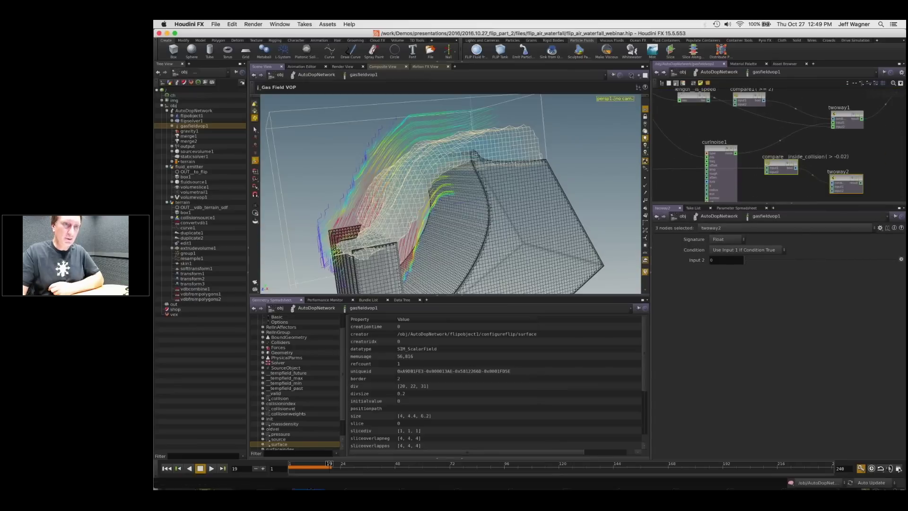
{"action": "left_click_drag", "start_coordinate": [721, 148], "coordinate": [692, 133]}
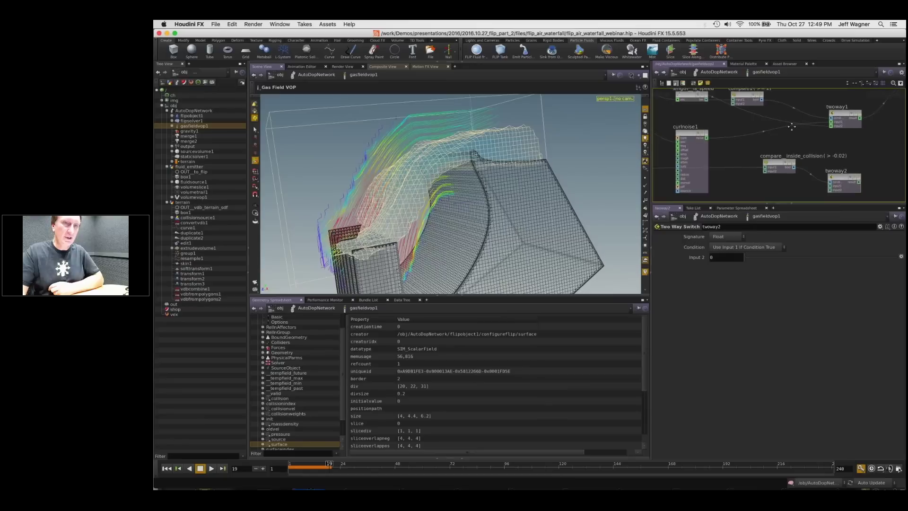
{"action": "scroll", "coordinate": [792, 127], "scroll_direction": "down", "scroll_amount": 5}
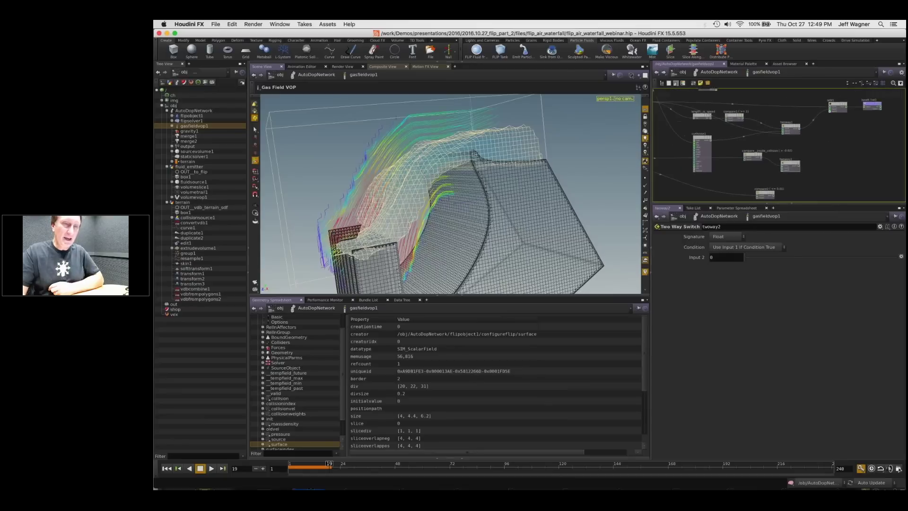
{"action": "left_click_drag", "start_coordinate": [741, 148], "coordinate": [800, 201]}
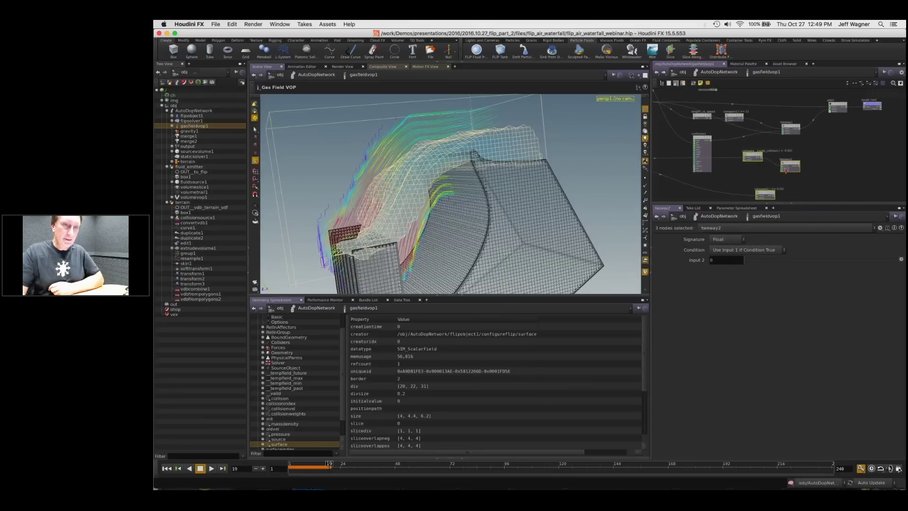
{"action": "left_click_drag", "start_coordinate": [787, 166], "coordinate": [775, 179]}
{"action": "left_click", "coordinate": [805, 152]}
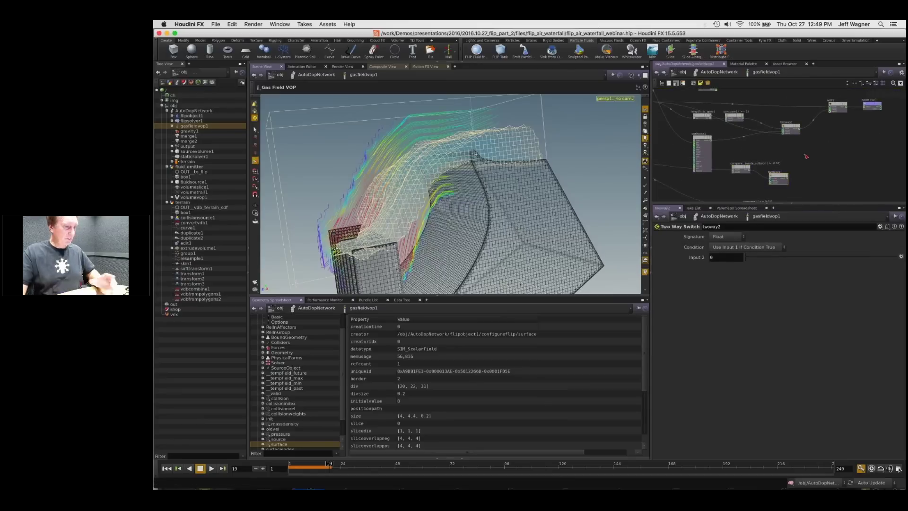
Step: Add a Multiply node and place it after twoway1 and twoway2
{"action": "key", "text": "Tab"}
{"action": "key", "text": "Return"}
{"action": "left_click", "coordinate": [827, 150]}
{"action": "scroll", "coordinate": [803, 147], "scroll_direction": "up", "scroll_amount": 2}
{"action": "left_click_drag", "start_coordinate": [845, 153], "coordinate": [831, 174]}
{"action": "middle_click_drag", "start_coordinate": [831, 174], "coordinate": [759, 139]}
{"action": "scroll", "coordinate": [804, 138], "scroll_direction": "up", "scroll_amount": 1}
{"action": "scroll", "coordinate": [804, 147], "scroll_direction": "down", "scroll_amount": 2}
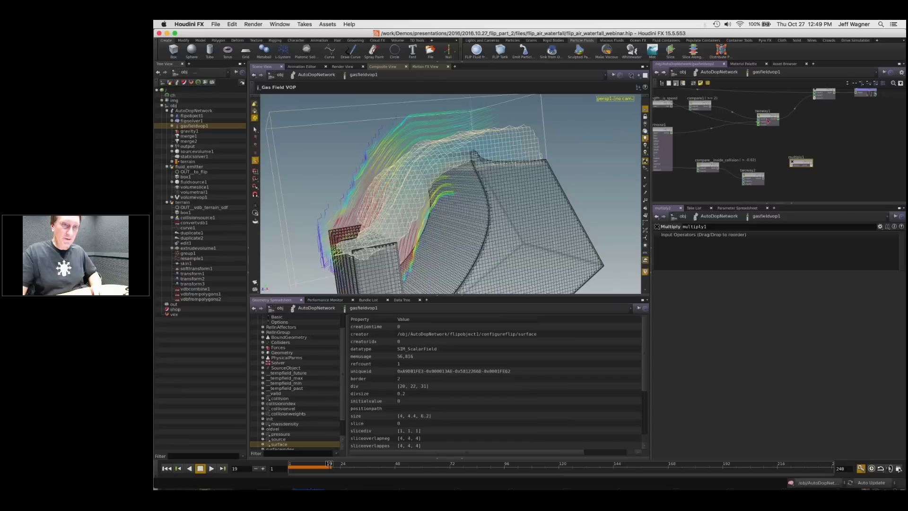
Step: Move twoway1 closer to curlnoise1 and nudge the Multiply node
{"action": "left_click_drag", "start_coordinate": [769, 119], "coordinate": [725, 124]}
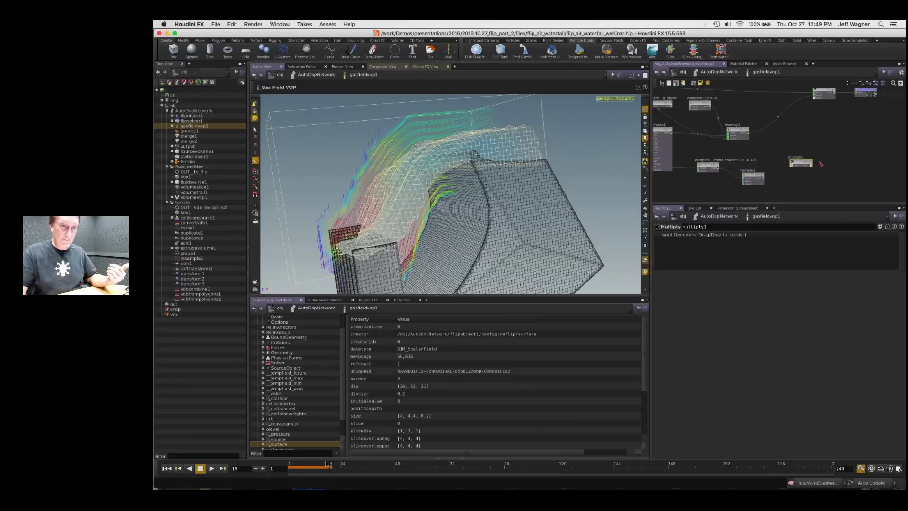
{"action": "left_click_drag", "start_coordinate": [795, 159], "coordinate": [793, 153]}
{"action": "scroll", "coordinate": [734, 150], "scroll_direction": "down", "scroll_amount": 2}
{"action": "mouse_move", "coordinate": [733, 142]}
{"action": "middle_mouse_down"}
{"action": "mouse_move", "coordinate": [722, 138]}
{"action": "mouse_move", "coordinate": [746, 137]}
{"action": "middle_mouse_up"}
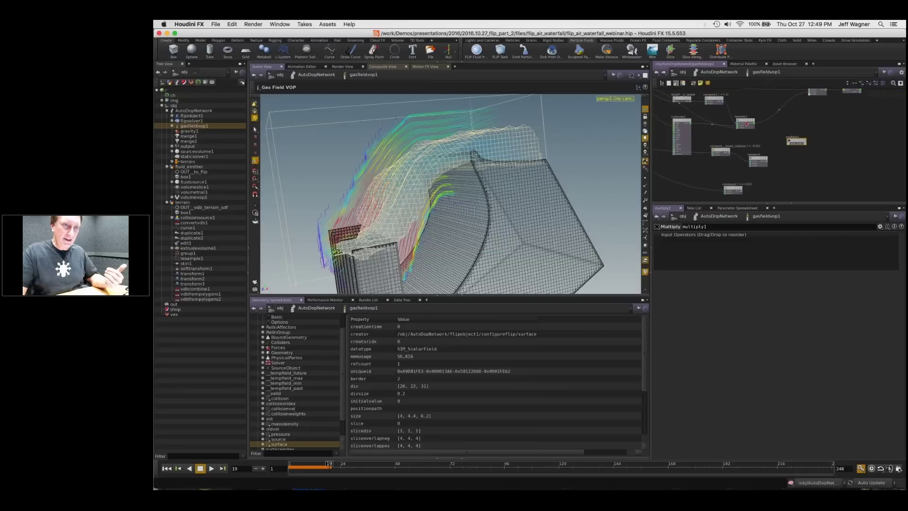
{"action": "left_click_drag", "start_coordinate": [754, 126], "coordinate": [747, 127]}
{"action": "scroll", "coordinate": [748, 127], "scroll_direction": "up", "scroll_amount": 3}
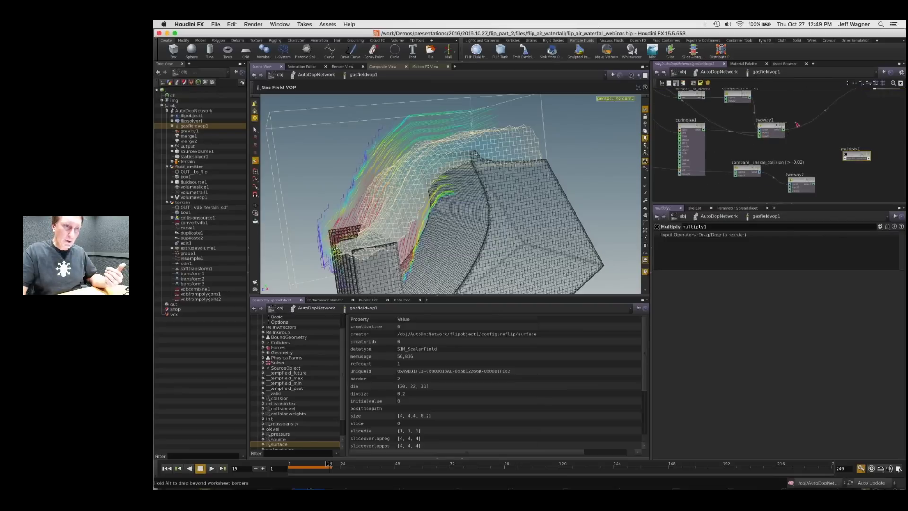
Step: Shift twoway1 and curlnoise1 along the network and place both surface Compare nodes and twoway2 ahead of curlnoise1
{"action": "left_click_drag", "start_coordinate": [767, 128], "coordinate": [817, 129]}
{"action": "left_click_drag", "start_coordinate": [691, 127], "coordinate": [715, 135]}
{"action": "scroll", "coordinate": [802, 158], "scroll_direction": "down", "scroll_amount": 2}
{"action": "middle_click_drag", "start_coordinate": [802, 158], "coordinate": [816, 138]}
{"action": "left_click_drag", "start_coordinate": [829, 196], "coordinate": [773, 133]}
{"action": "left_click_drag", "start_coordinate": [819, 167], "coordinate": [722, 156]}
{"action": "left_click_drag", "start_coordinate": [745, 122], "coordinate": [773, 141]}
{"action": "scroll", "coordinate": [702, 125], "scroll_direction": "up", "scroll_amount": 3}
{"action": "middle_click_drag", "start_coordinate": [702, 125], "coordinate": [713, 162]}
{"action": "scroll", "coordinate": [751, 132], "scroll_direction": "down", "scroll_amount": 3}
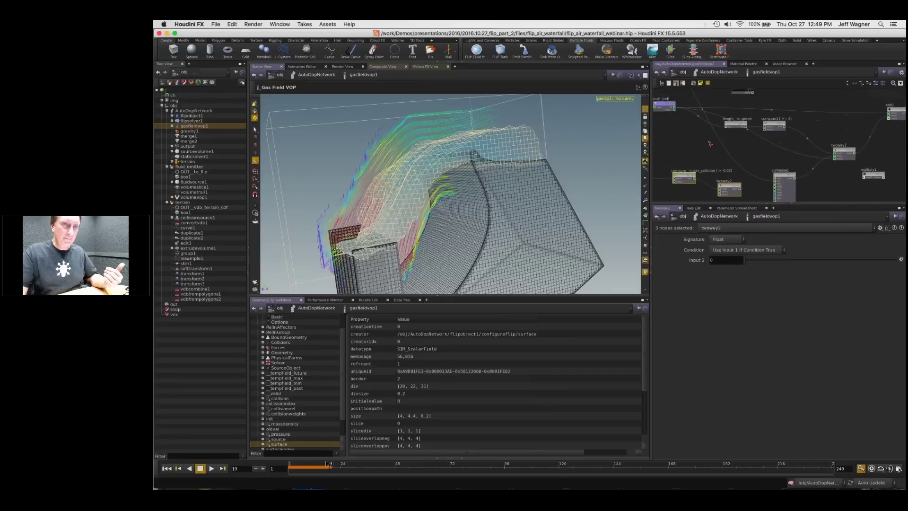
Step: Move the surface bind node closer to the compare__inside_collision node
{"action": "middle_click_drag", "start_coordinate": [687, 117], "coordinate": [690, 126]}
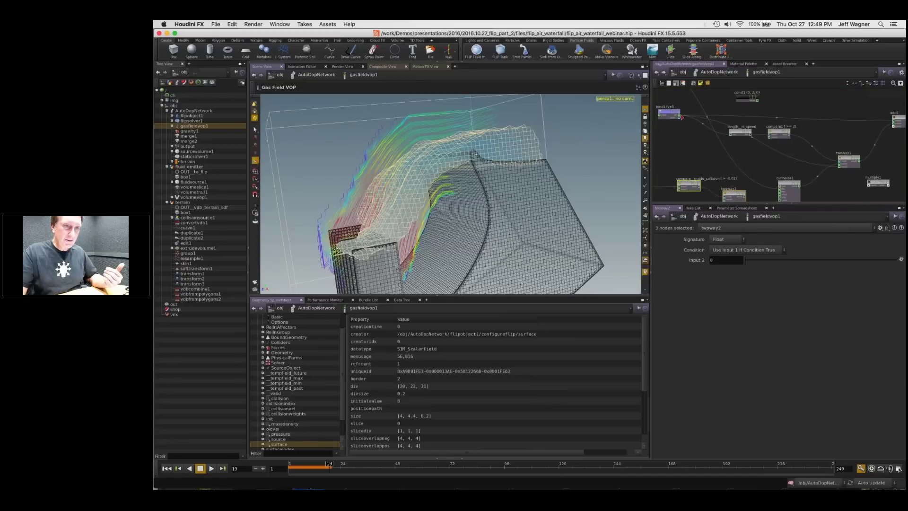
{"action": "middle_click_drag", "start_coordinate": [655, 187], "coordinate": [674, 127]}
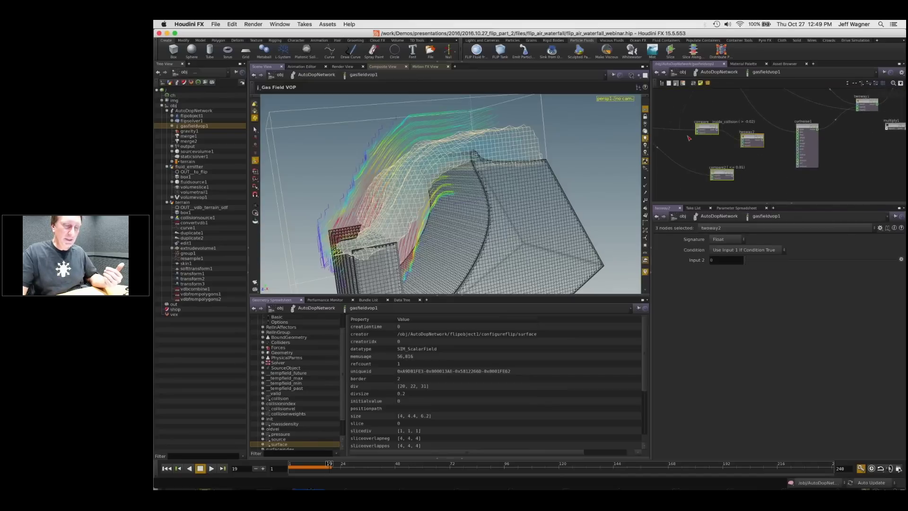
{"action": "scroll", "coordinate": [682, 139], "scroll_direction": "up", "scroll_amount": 2}
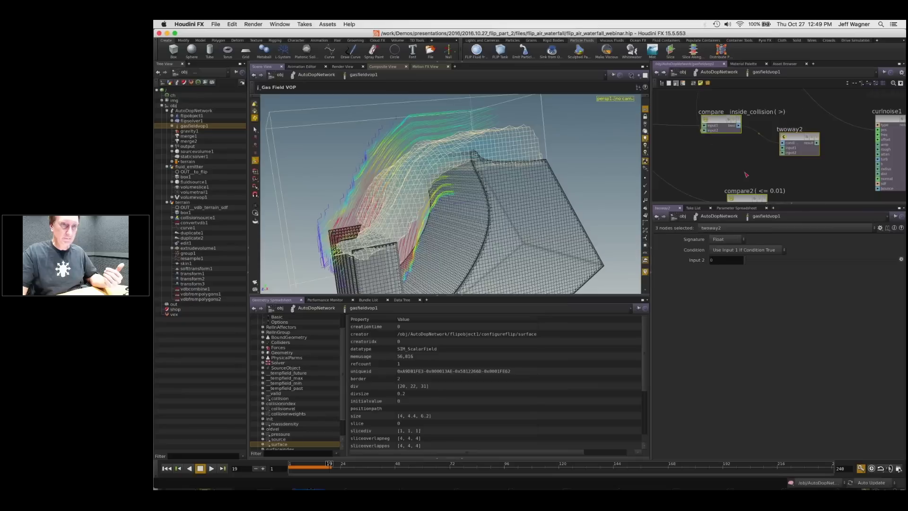
{"action": "scroll", "coordinate": [705, 133], "scroll_direction": "down", "scroll_amount": 2}
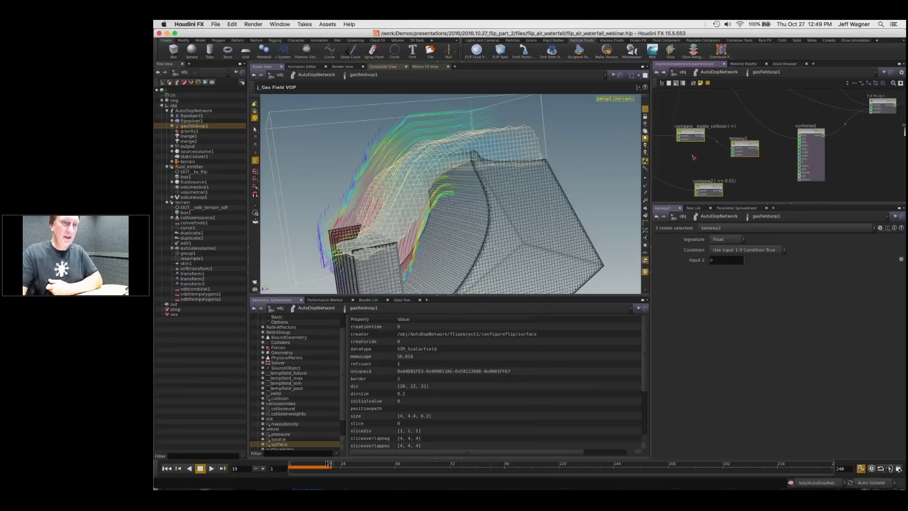
{"action": "middle_click_drag", "start_coordinate": [694, 157], "coordinate": [784, 170]}
{"action": "middle_click_drag", "start_coordinate": [655, 140], "coordinate": [695, 144]}
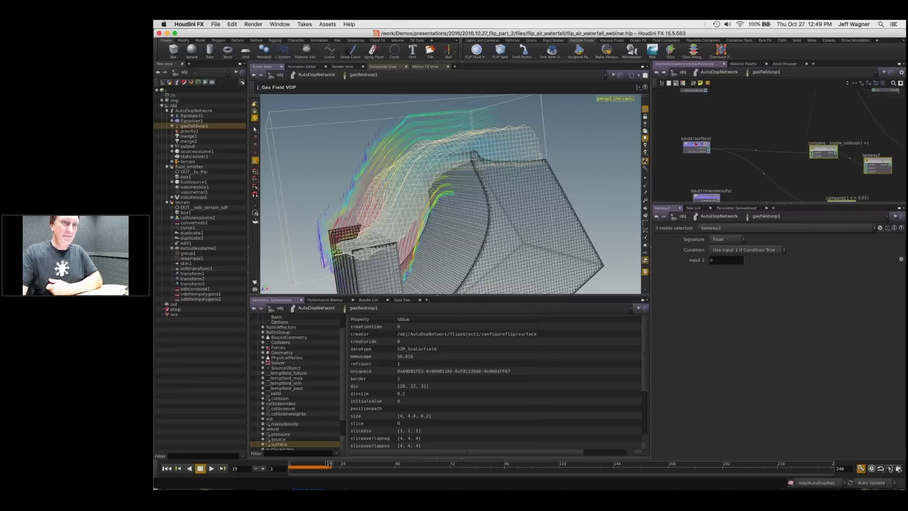
{"action": "left_click_drag", "start_coordinate": [695, 144], "coordinate": [719, 142]}
{"action": "middle_click_drag", "start_coordinate": [741, 152], "coordinate": [682, 152]}
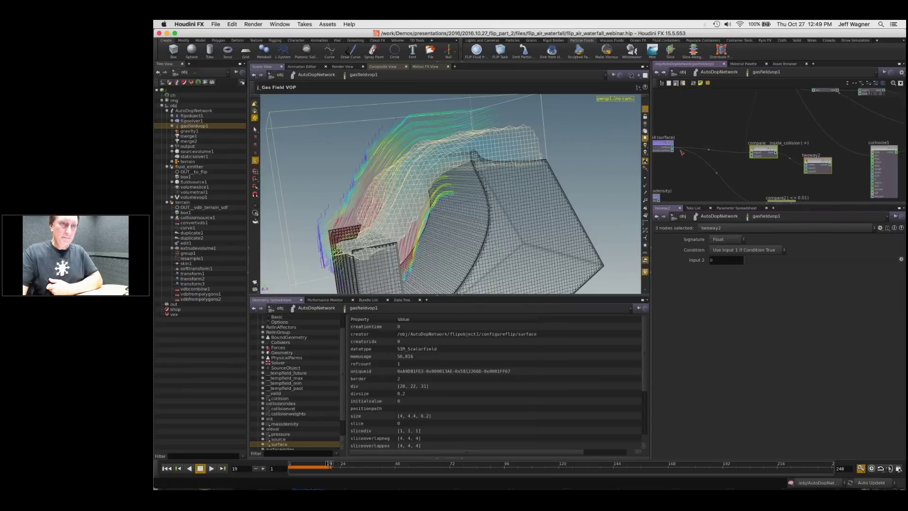
{"action": "scroll", "coordinate": [751, 159], "scroll_direction": "up", "scroll_amount": 2}
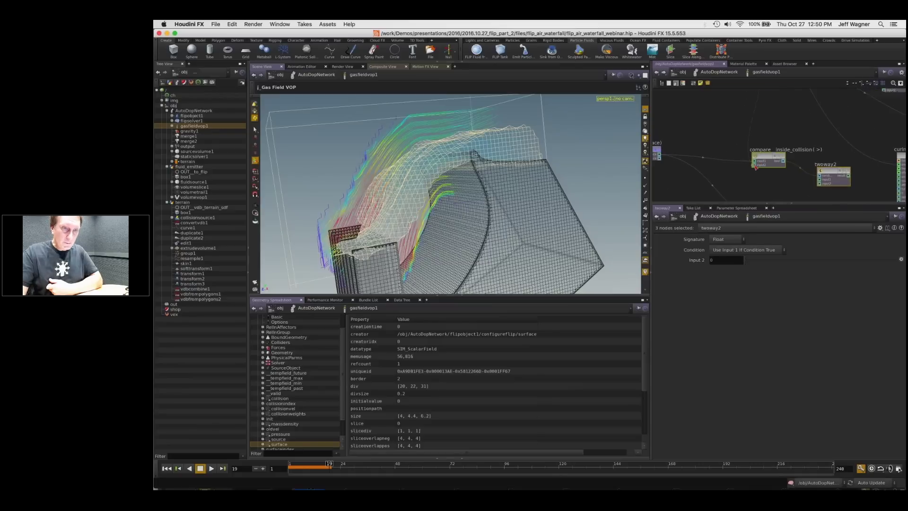
{"action": "left_click", "coordinate": [730, 142]}
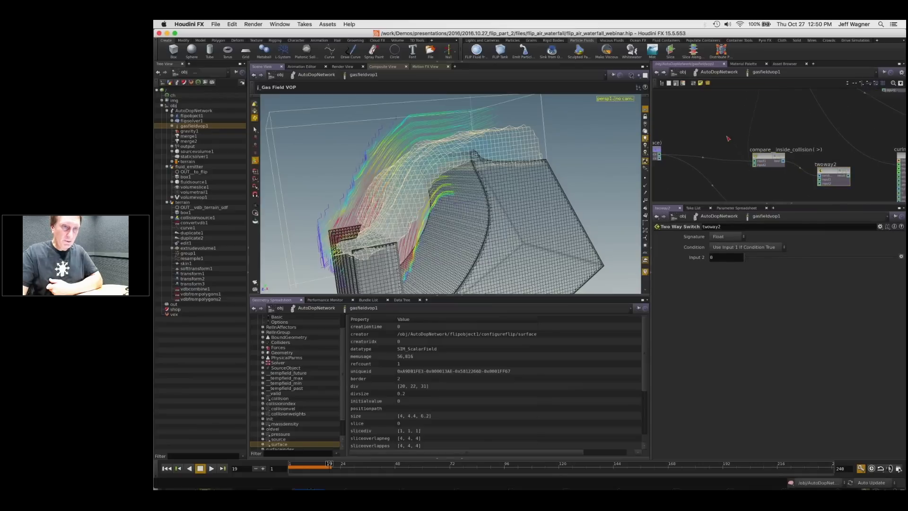
Step: Move twoway2 past curlnoise1 so it sits below twoway1 and the Multiply node
{"action": "scroll", "coordinate": [844, 163], "scroll_direction": "down", "scroll_amount": 2}
{"action": "middle_click_drag", "start_coordinate": [844, 163], "coordinate": [712, 157]}
{"action": "left_click_drag", "start_coordinate": [703, 162], "coordinate": [723, 165]}
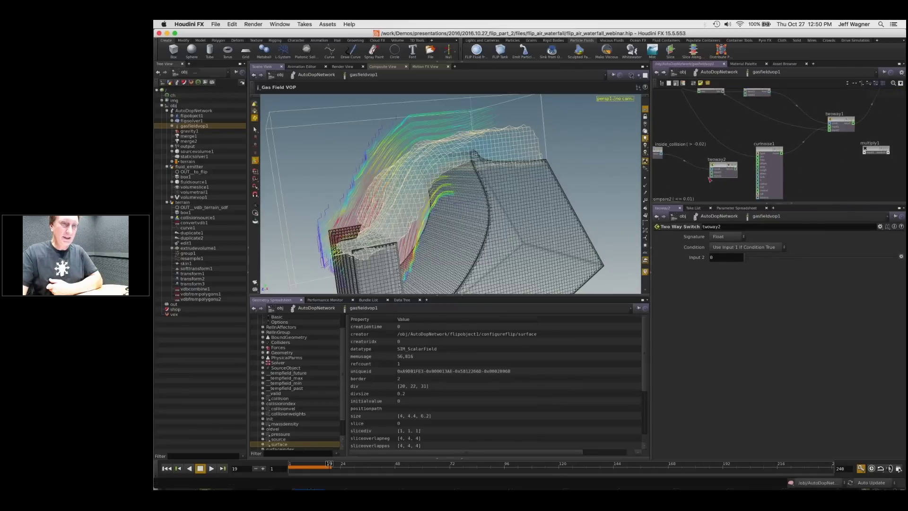
{"action": "scroll", "coordinate": [722, 164], "scroll_direction": "down", "scroll_amount": 2}
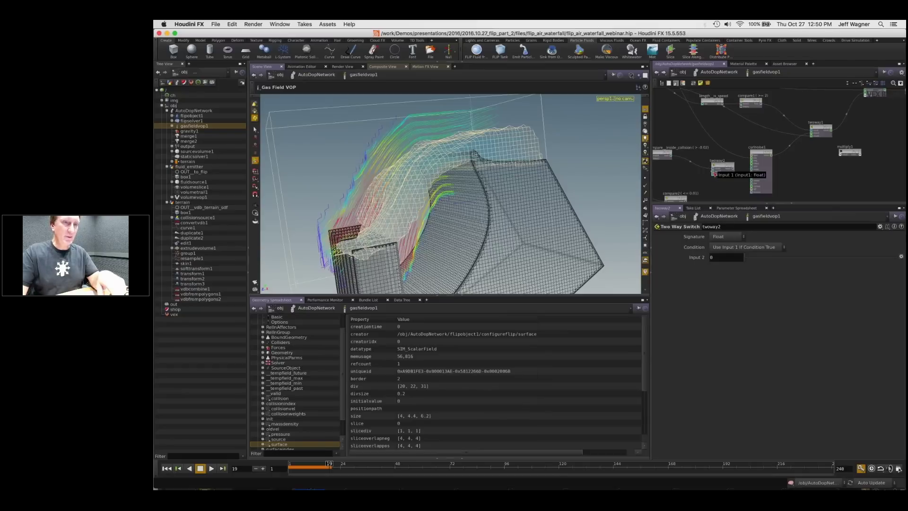
{"action": "middle_click_drag", "start_coordinate": [691, 177], "coordinate": [759, 178]}
{"action": "left_click_drag", "start_coordinate": [791, 171], "coordinate": [904, 180]}
{"action": "middle_click_drag", "start_coordinate": [852, 154], "coordinate": [686, 139]}
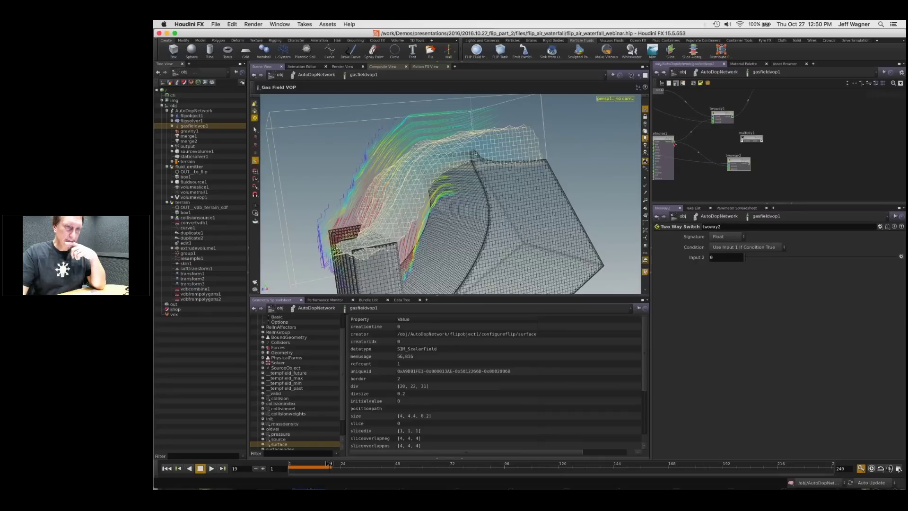
Step: Feed twoway2 with curlnoise1's output as input 1 and the vel bind node's output as input 2
{"action": "scroll", "coordinate": [740, 162], "scroll_direction": "down", "scroll_amount": 3}
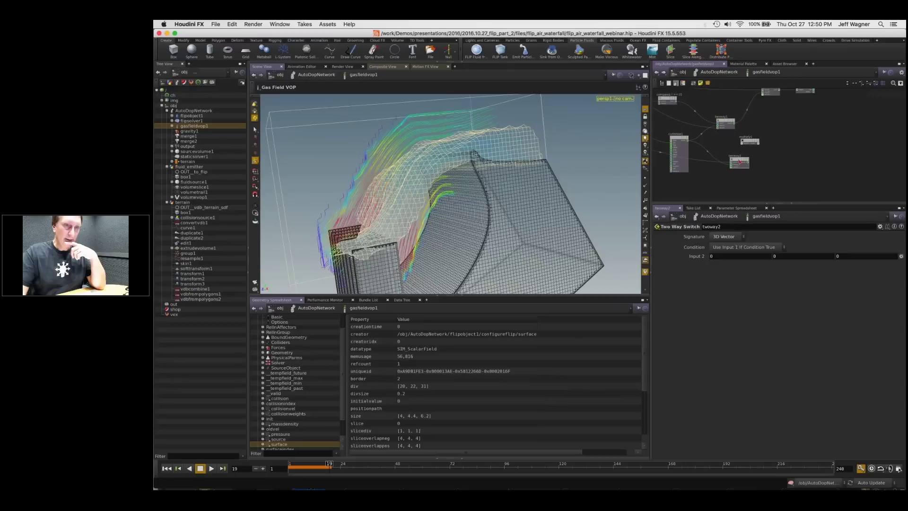
{"action": "left_click_drag", "start_coordinate": [741, 163], "coordinate": [738, 167]}
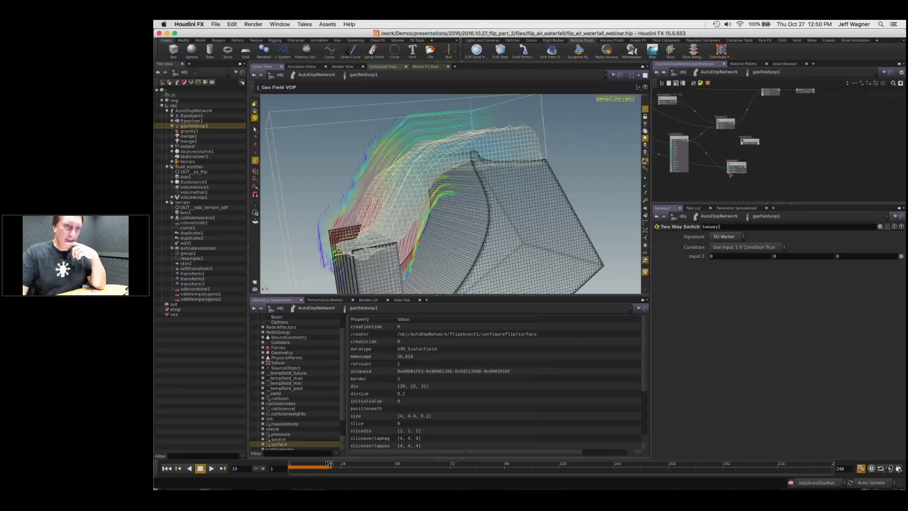
{"action": "middle_click_drag", "start_coordinate": [654, 111], "coordinate": [746, 149]}
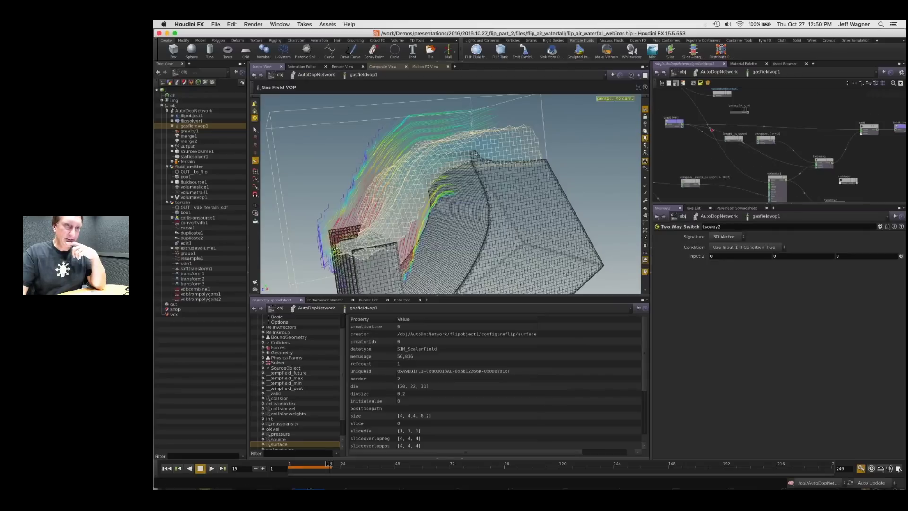
{"action": "left_click", "coordinate": [683, 126]}
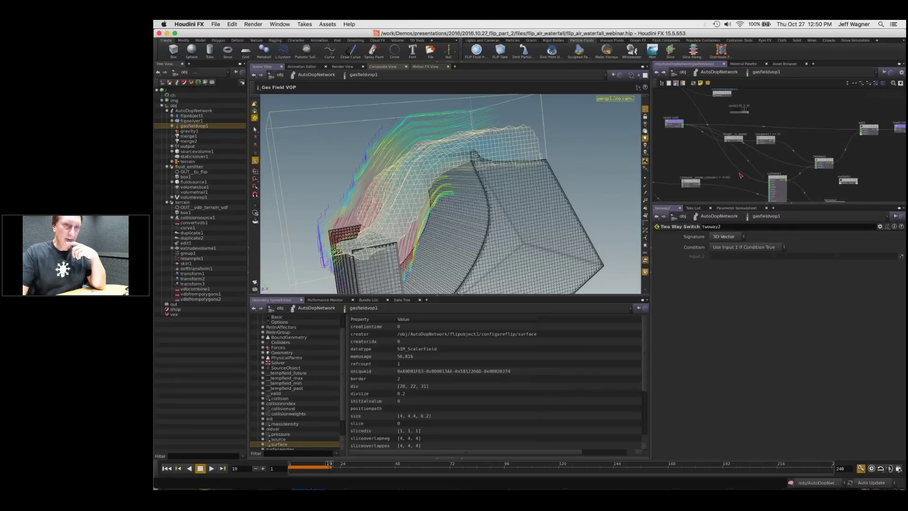
{"action": "middle_click_drag", "start_coordinate": [740, 175], "coordinate": [671, 105]}
{"action": "middle_click_drag", "start_coordinate": [681, 143], "coordinate": [731, 145]}
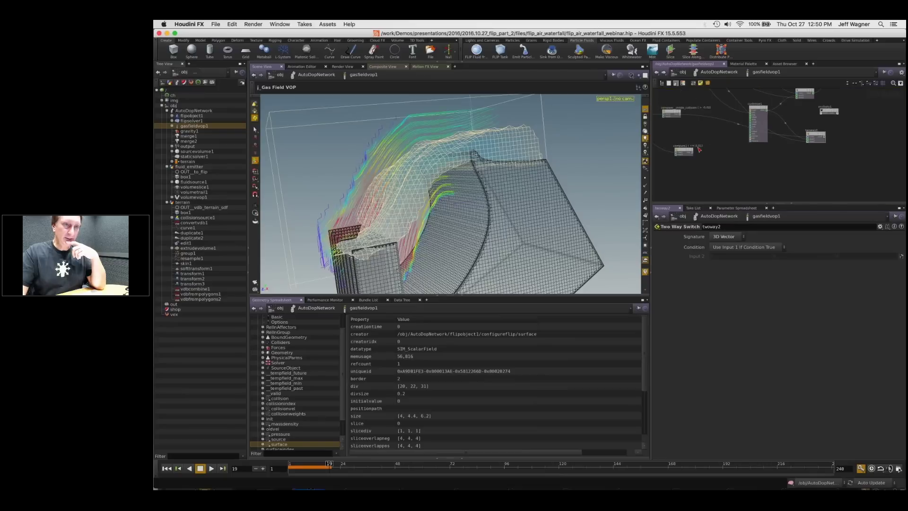
{"action": "left_click_drag", "start_coordinate": [685, 152], "coordinate": [857, 152]}
{"action": "scroll", "coordinate": [839, 140], "scroll_direction": "up", "scroll_amount": 3}
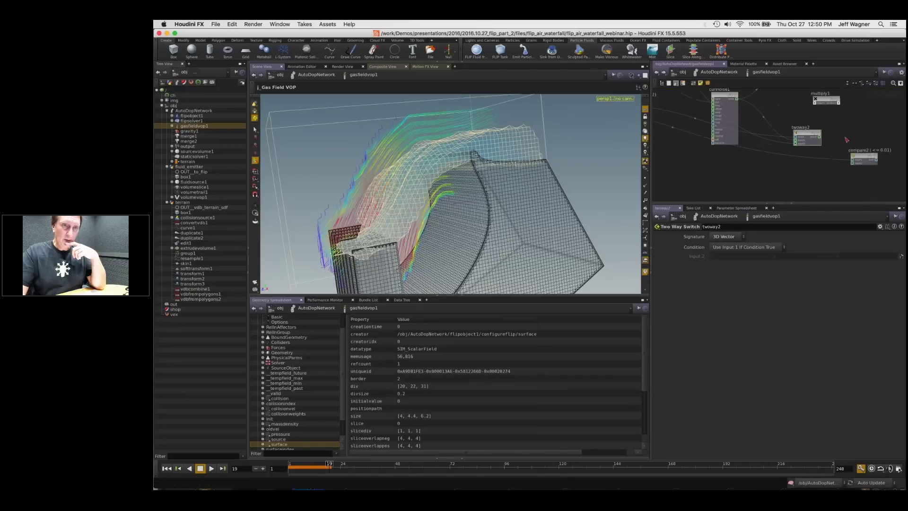
{"action": "middle_click_drag", "start_coordinate": [847, 140], "coordinate": [775, 150]}
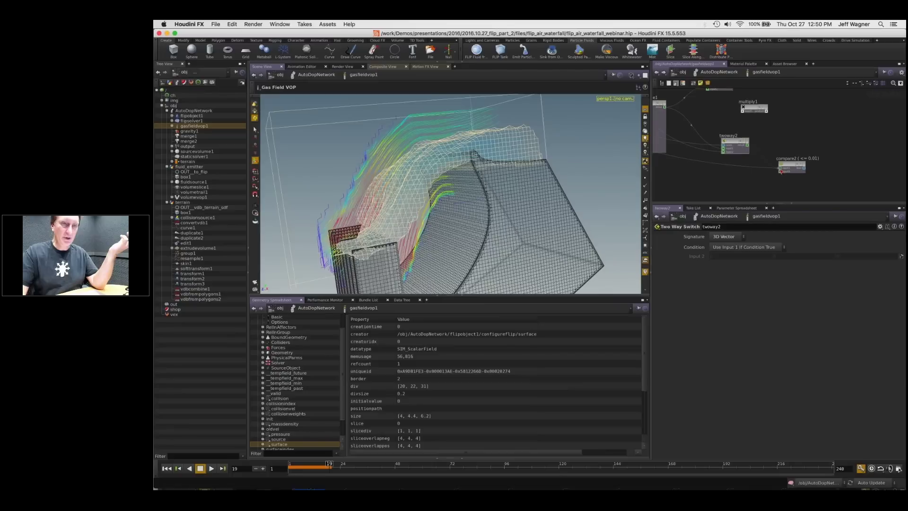
{"action": "left_click_drag", "start_coordinate": [785, 166], "coordinate": [793, 150]}
{"action": "middle_click_drag", "start_coordinate": [795, 160], "coordinate": [811, 164]}
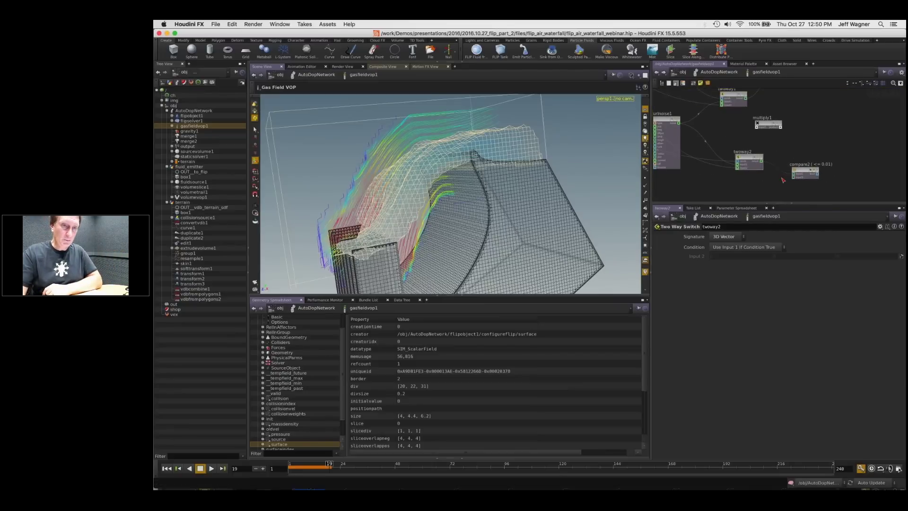
{"action": "key", "text": "super+z"}
{"action": "key", "text": "super+z"}
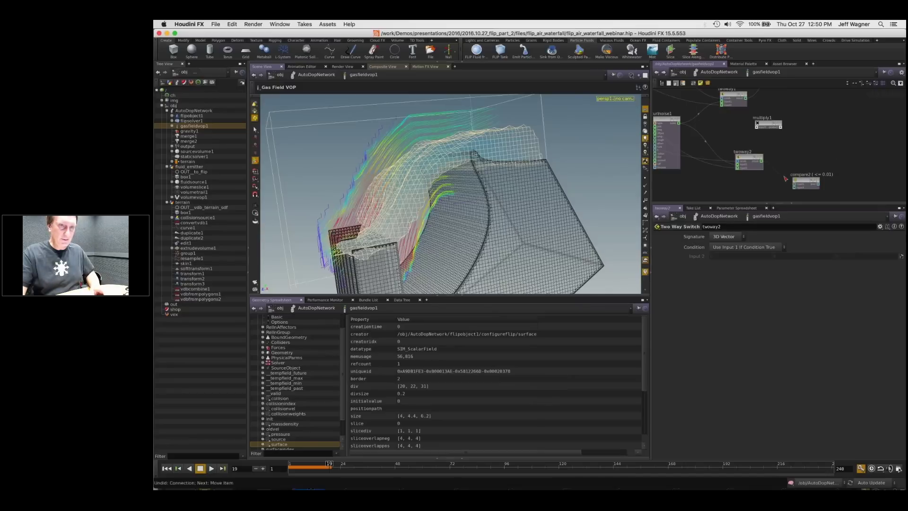
{"action": "key", "text": "super+z"}
{"action": "key", "text": "h"}
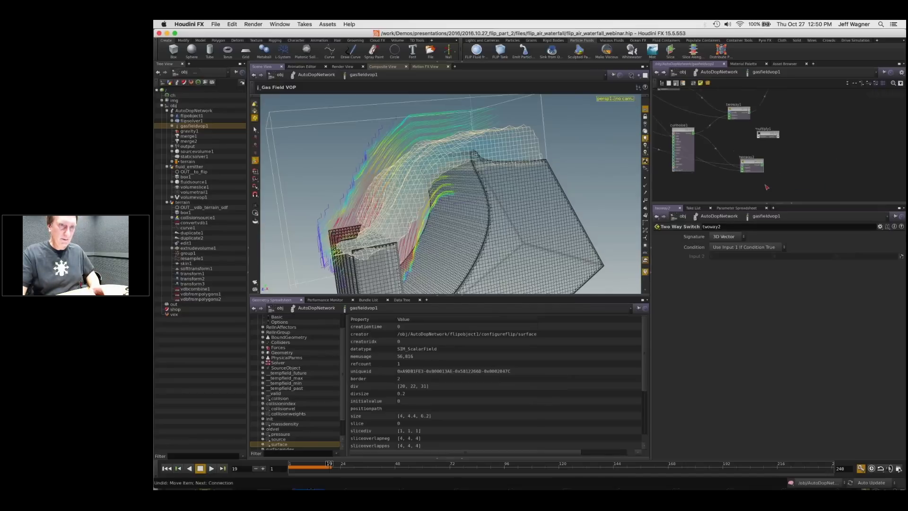
Step: Add another Two Way Switch node and place it just after and below twoway2
{"action": "middle_click_drag", "start_coordinate": [803, 184], "coordinate": [766, 177]}
{"action": "key", "text": "Tab"}
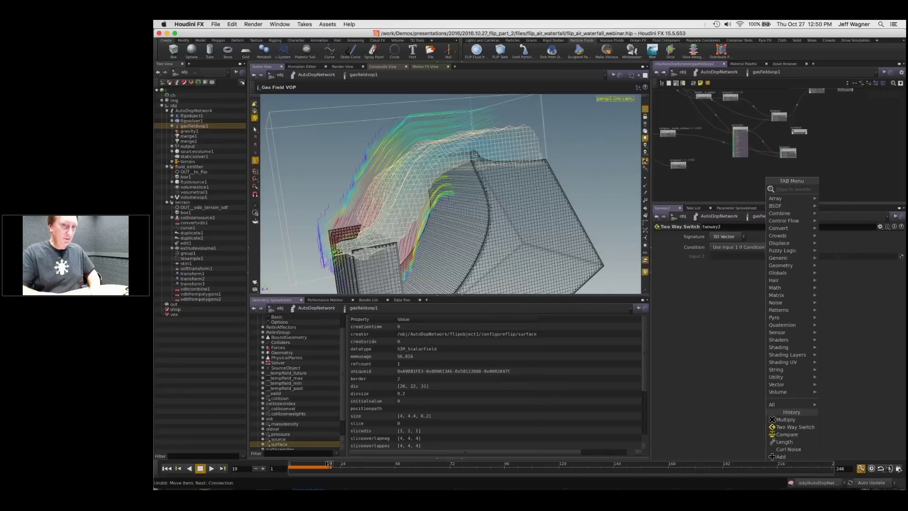
{"action": "type", "text": "two"}
{"action": "key", "text": "Return"}
{"action": "left_click", "coordinate": [767, 178]}
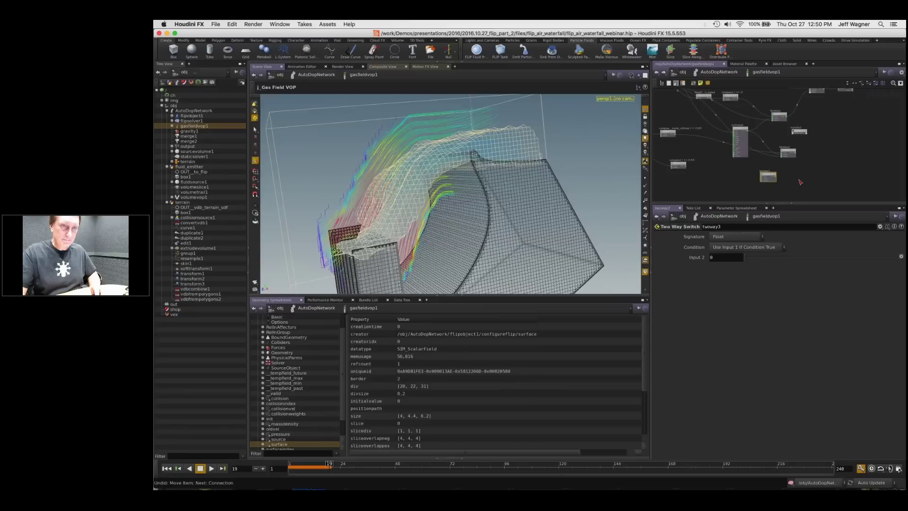
{"action": "right_click_drag", "start_coordinate": [799, 179], "coordinate": [728, 168]}
{"action": "left_click_drag", "start_coordinate": [751, 172], "coordinate": [821, 153]}
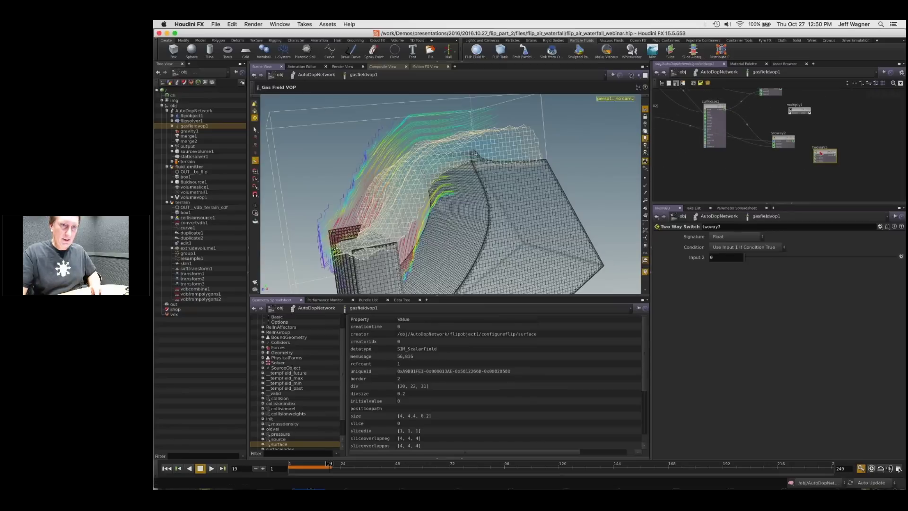
Step: Connect compare2's output to twoway3's condition input and twoway2's output to its input 1
{"action": "middle_click_drag", "start_coordinate": [751, 173], "coordinate": [843, 156]}
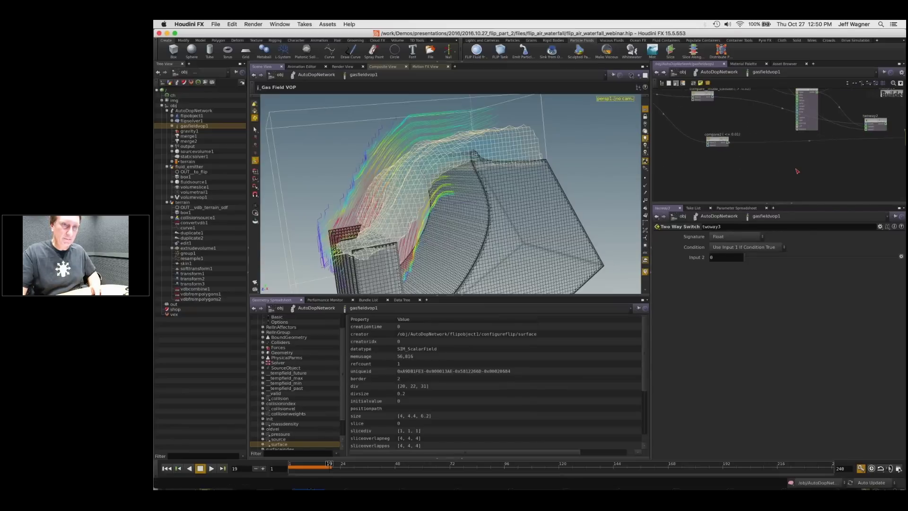
{"action": "right_click_drag", "start_coordinate": [796, 170], "coordinate": [806, 176]}
{"action": "middle_click_drag", "start_coordinate": [805, 176], "coordinate": [756, 188]}
{"action": "right_click_drag", "start_coordinate": [825, 144], "coordinate": [820, 145]}
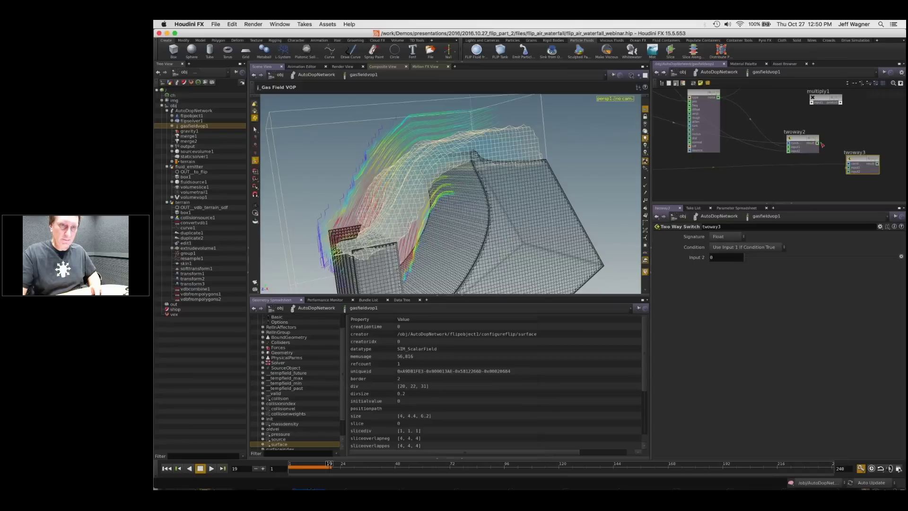
{"action": "left_click", "coordinate": [817, 143]}
{"action": "left_click", "coordinate": [849, 167]}
Step: Connect the vel bind node's output to twoway3's input 2
{"action": "right_click_drag", "start_coordinate": [809, 158], "coordinate": [799, 169]}
{"action": "mouse_move", "coordinate": [765, 108]}
{"action": "middle_mouse_down"}
{"action": "mouse_move", "coordinate": [795, 156]}
{"action": "mouse_move", "coordinate": [849, 177]}
{"action": "middle_mouse_up"}
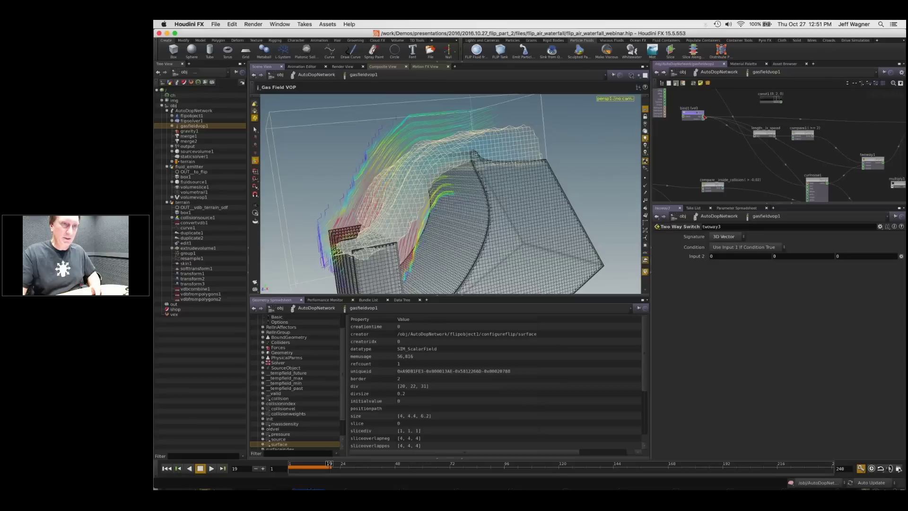
{"action": "middle_click_drag", "start_coordinate": [891, 196], "coordinate": [805, 118]}
{"action": "right_click_drag", "start_coordinate": [804, 125], "coordinate": [828, 121]}
Step: Connect twoway3's output into twoway1 and move twoway1 past twoway3
{"action": "middle_click_drag", "start_coordinate": [842, 116], "coordinate": [714, 171]}
{"action": "middle_click_drag", "start_coordinate": [746, 118], "coordinate": [754, 167]}
{"action": "mouse_move", "coordinate": [759, 165]}
{"action": "right_mouse_down"}
{"action": "mouse_move", "coordinate": [740, 166]}
{"action": "mouse_move", "coordinate": [756, 165]}
{"action": "right_mouse_up"}
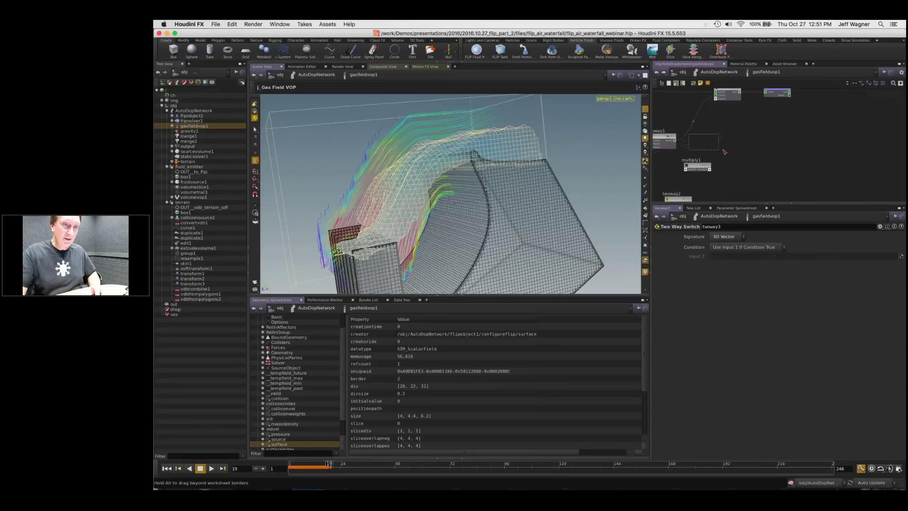
{"action": "left_click_drag", "start_coordinate": [667, 141], "coordinate": [709, 142]}
{"action": "middle_click_drag", "start_coordinate": [753, 170], "coordinate": [798, 139]}
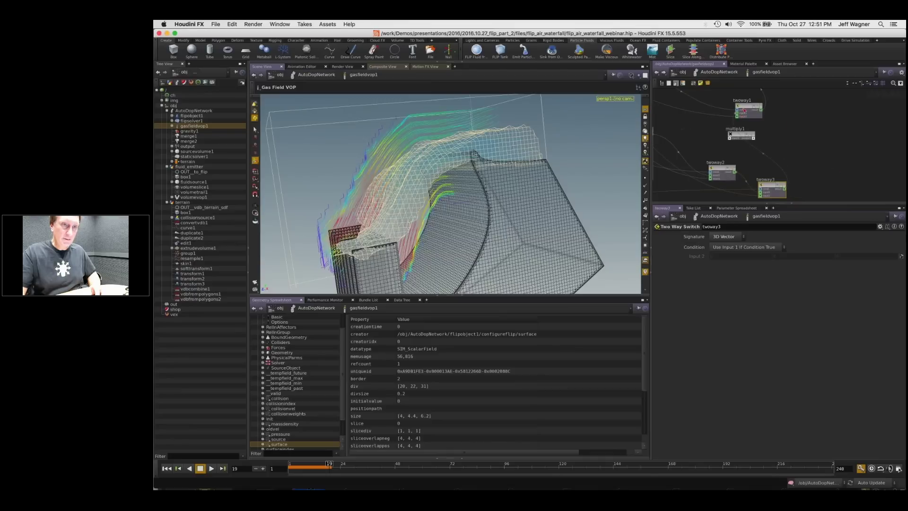
{"action": "left_click_drag", "start_coordinate": [751, 113], "coordinate": [832, 138]}
{"action": "middle_click_drag", "start_coordinate": [776, 154], "coordinate": [822, 141]}
{"action": "right_click_drag", "start_coordinate": [822, 142], "coordinate": [804, 139]}
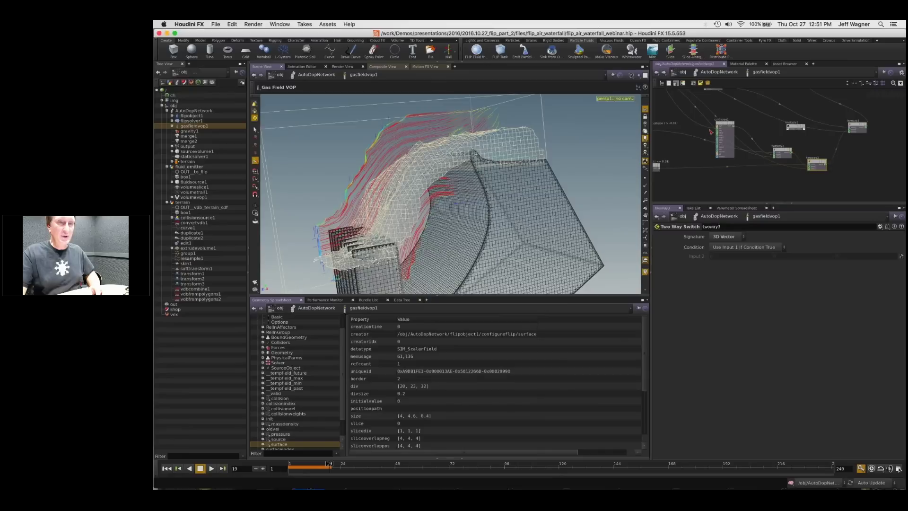
{"action": "middle_click_drag", "start_coordinate": [687, 155], "coordinate": [772, 155]}
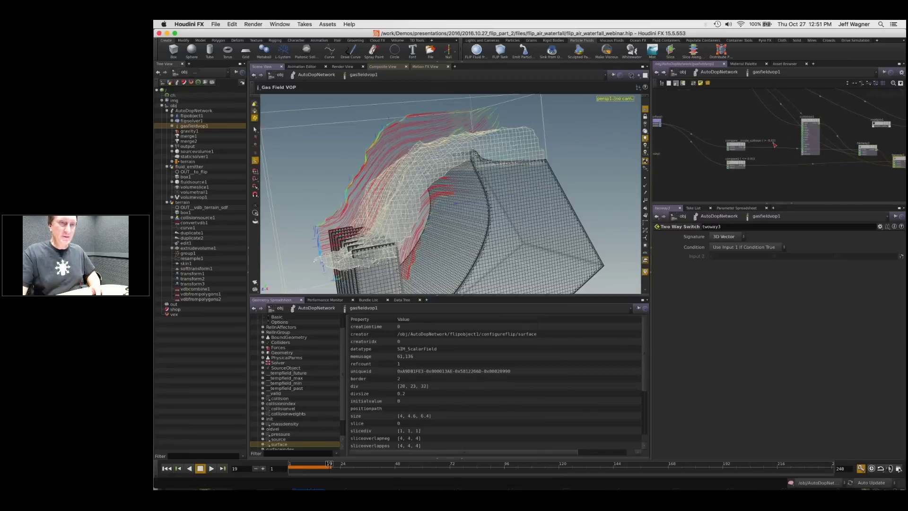
Step: Move the surface bind node slightly lower and delete the leftover multiply1 node near the Two Way Switch chain
{"action": "middle_click_drag", "start_coordinate": [673, 149], "coordinate": [712, 156]}
{"action": "left_click_drag", "start_coordinate": [689, 134], "coordinate": [692, 144]}
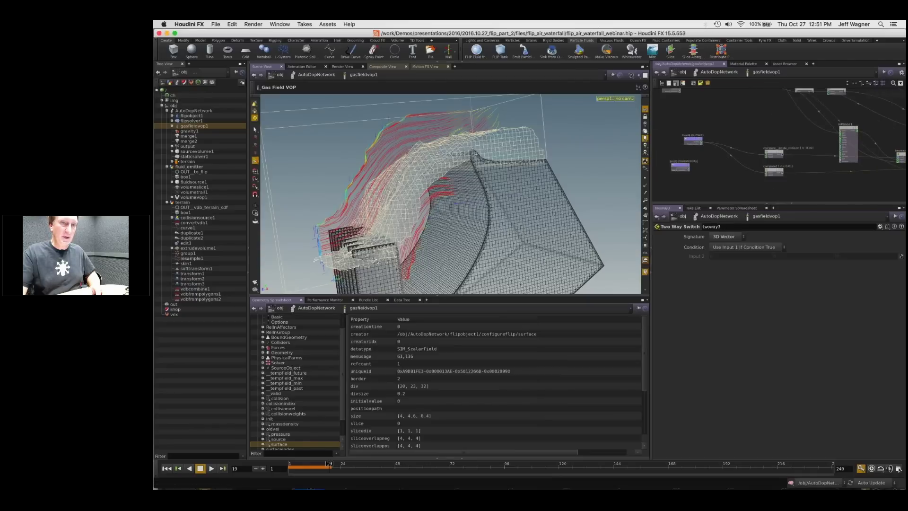
{"action": "middle_click_drag", "start_coordinate": [814, 168], "coordinate": [717, 175]}
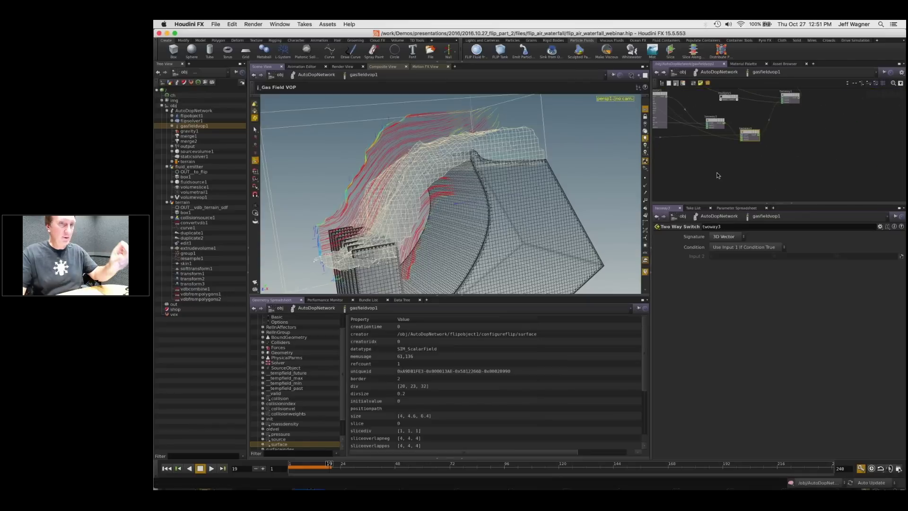
{"action": "scroll", "coordinate": [718, 175], "scroll_direction": "up", "scroll_amount": 3}
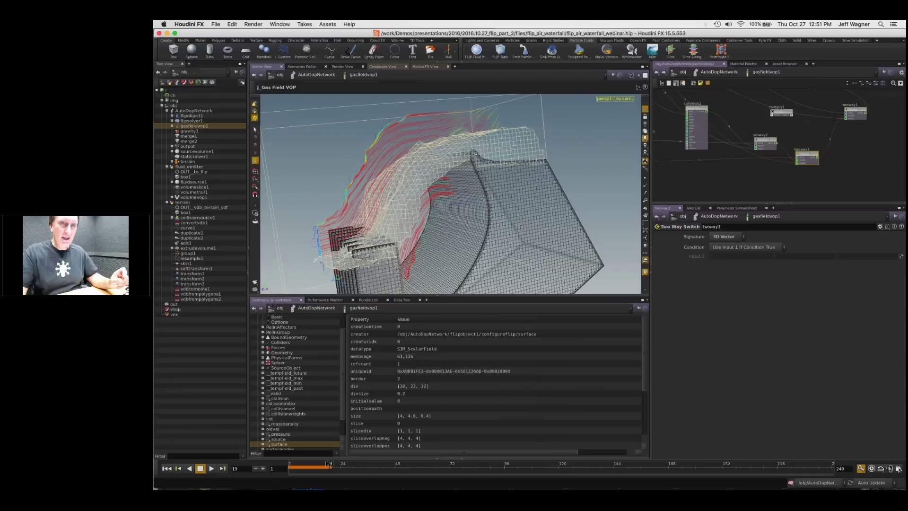
{"action": "mouse_move", "coordinate": [768, 152]}
{"action": "middle_mouse_down"}
{"action": "mouse_move", "coordinate": [734, 175]}
{"action": "mouse_move", "coordinate": [766, 162]}
{"action": "middle_mouse_up"}
{"action": "left_click", "coordinate": [801, 152]}
{"action": "left_click_drag", "start_coordinate": [761, 155], "coordinate": [855, 190]}
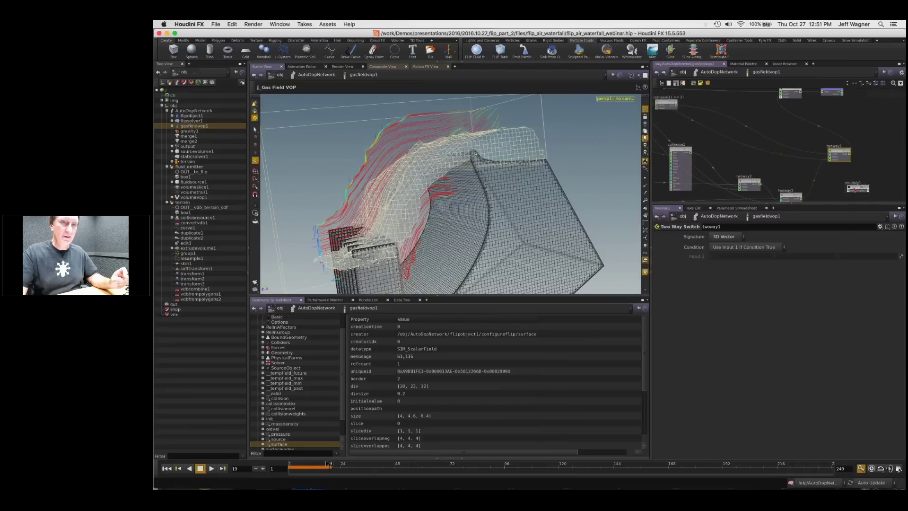
{"action": "key", "text": "Delete"}
Step: Play the simulation from the first frame to inspect the velocity streamers, and return to frame 1
{"action": "scroll", "coordinate": [755, 162], "scroll_direction": "down", "scroll_amount": 2}
{"action": "middle_click_drag", "start_coordinate": [681, 113], "coordinate": [772, 131]}
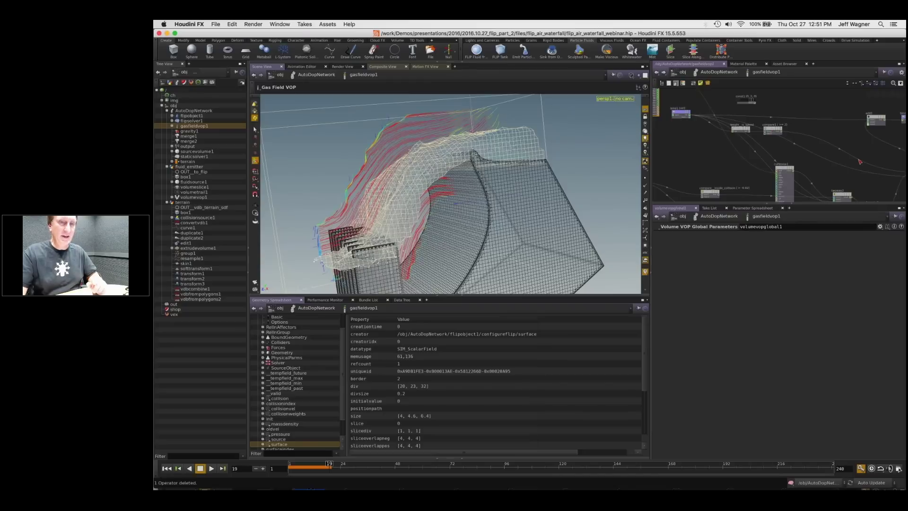
{"action": "middle_click_drag", "start_coordinate": [859, 162], "coordinate": [764, 119]}
{"action": "left_click", "coordinate": [302, 464]}
{"action": "left_click_drag", "start_coordinate": [302, 465], "coordinate": [290, 465]}
{"action": "left_click", "coordinate": [211, 470]}
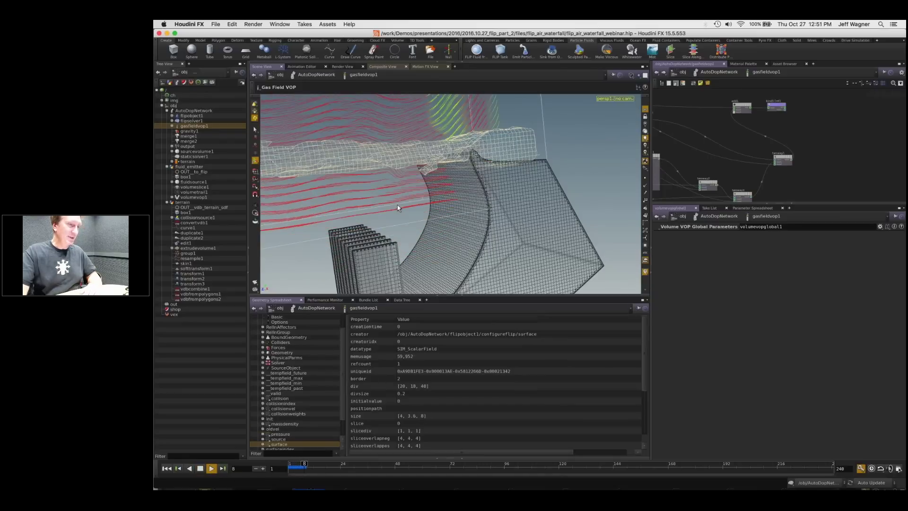
{"action": "right_click_drag", "start_coordinate": [397, 205], "coordinate": [379, 199], "text": "alt"}
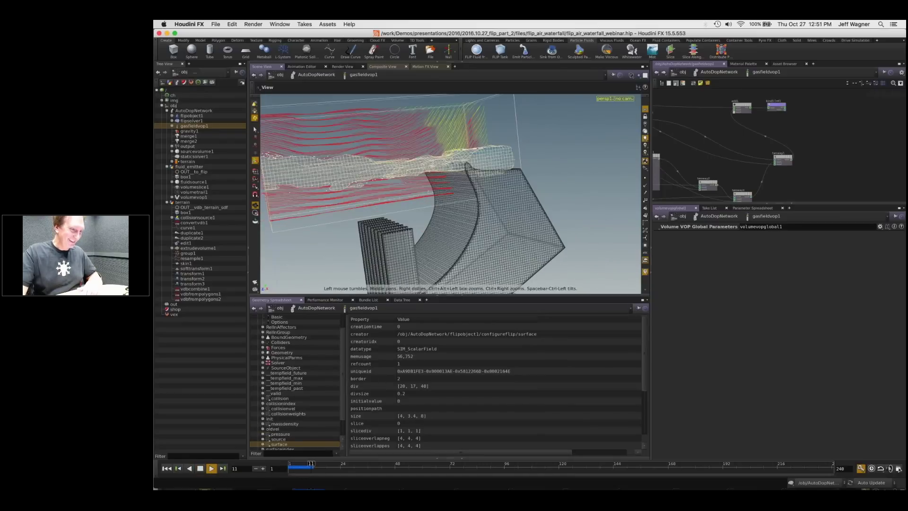
{"action": "middle_click_drag", "start_coordinate": [378, 198], "coordinate": [520, 204], "text": "alt"}
{"action": "left_click", "coordinate": [167, 468]}
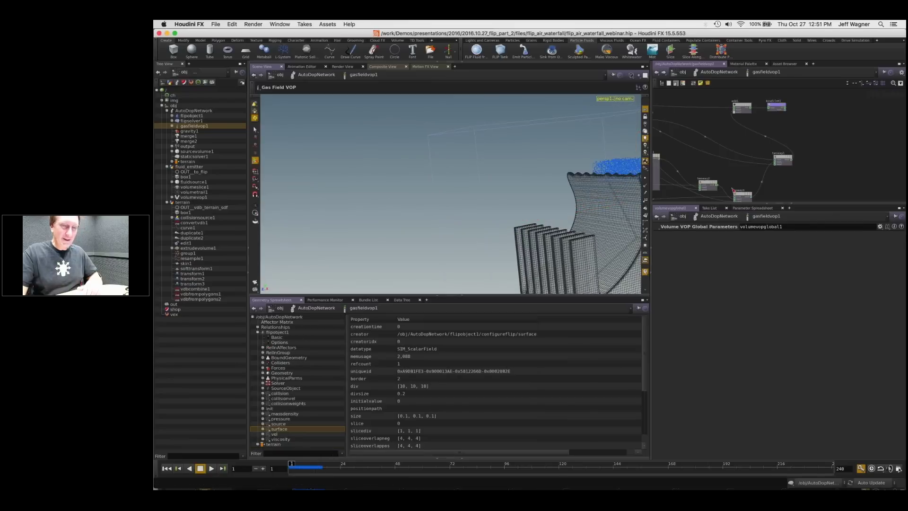
Step: Reposition the add1 and vel output bind nodes together, and shift the speed comparison nodes further along the network
{"action": "right_click_drag", "start_coordinate": [733, 191], "coordinate": [757, 132]}
{"action": "middle_click_drag", "start_coordinate": [757, 131], "coordinate": [721, 144]}
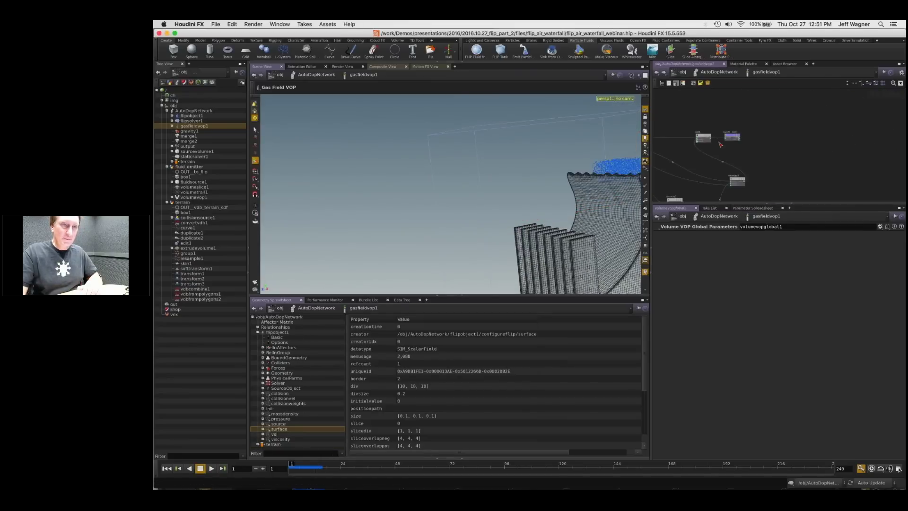
{"action": "left_click_drag", "start_coordinate": [697, 111], "coordinate": [784, 145]}
{"action": "middle_click_drag", "start_coordinate": [724, 165], "coordinate": [793, 119]}
{"action": "right_click_drag", "start_coordinate": [794, 119], "coordinate": [816, 143]}
{"action": "left_click_drag", "start_coordinate": [818, 143], "coordinate": [802, 134]}
{"action": "right_click_drag", "start_coordinate": [803, 135], "coordinate": [737, 155]}
{"action": "middle_click_drag", "start_coordinate": [737, 156], "coordinate": [781, 168]}
{"action": "left_click_drag", "start_coordinate": [712, 115], "coordinate": [787, 116]}
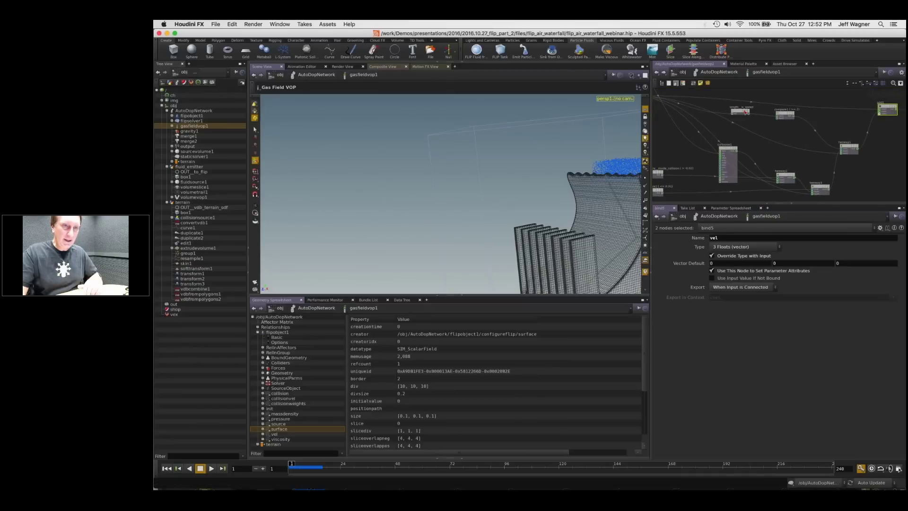
Step: Set the Compare to Float value of compare__inside_collision to -0.01 and select compare2
{"action": "scroll", "coordinate": [751, 125], "scroll_direction": "down", "scroll_amount": 1}
{"action": "middle_click_drag", "start_coordinate": [710, 192], "coordinate": [806, 172]}
{"action": "scroll", "coordinate": [805, 173], "scroll_direction": "up", "scroll_amount": 2}
{"action": "middle_click_drag", "start_coordinate": [902, 143], "coordinate": [749, 152]}
{"action": "scroll", "coordinate": [749, 151], "scroll_direction": "up", "scroll_amount": 2}
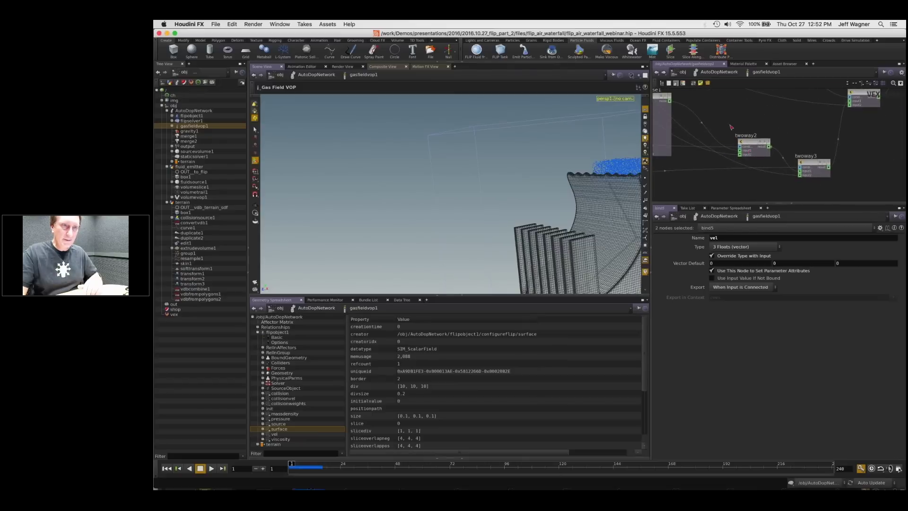
{"action": "scroll", "coordinate": [731, 126], "scroll_direction": "down", "scroll_amount": 2}
{"action": "middle_click_drag", "start_coordinate": [673, 102], "coordinate": [758, 146]}
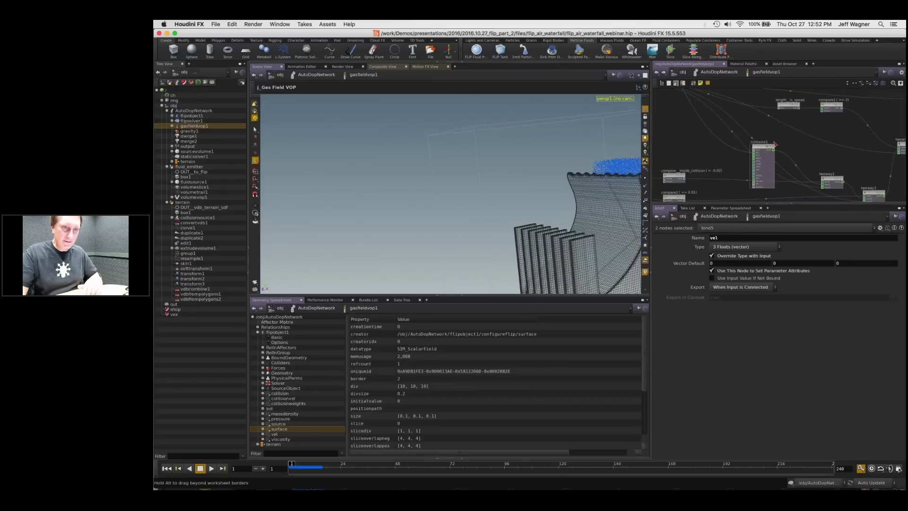
{"action": "middle_click_drag", "start_coordinate": [764, 147], "coordinate": [875, 106]}
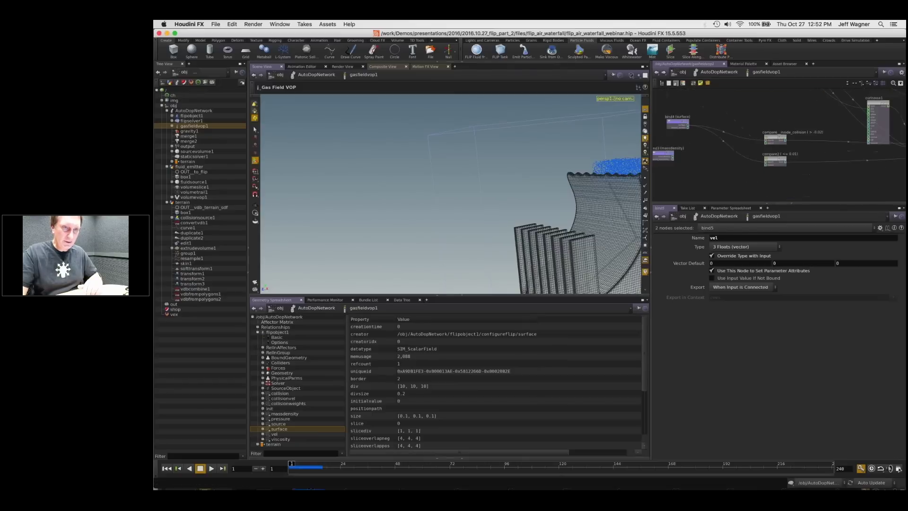
{"action": "left_click", "coordinate": [773, 138]}
{"action": "left_click", "coordinate": [728, 247]}
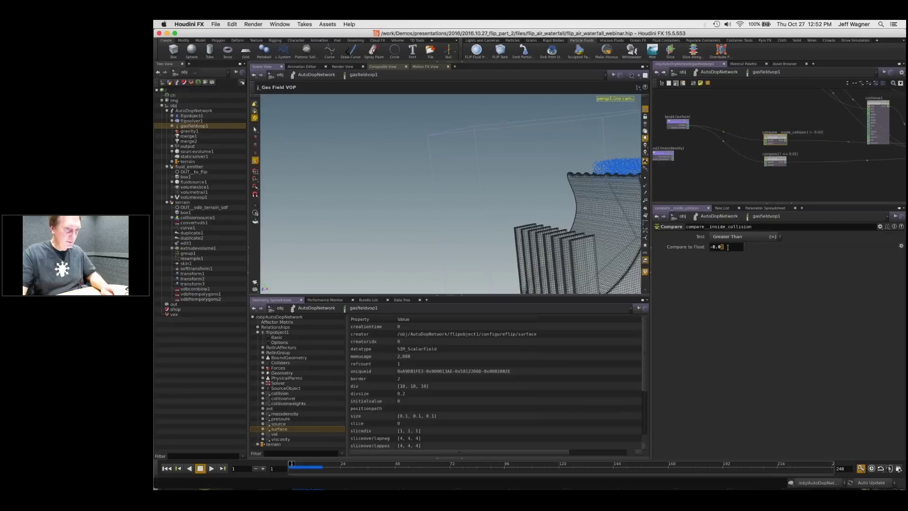
{"action": "type", "text": "1"}
{"action": "key", "text": "Return"}
{"action": "left_click", "coordinate": [774, 161]}
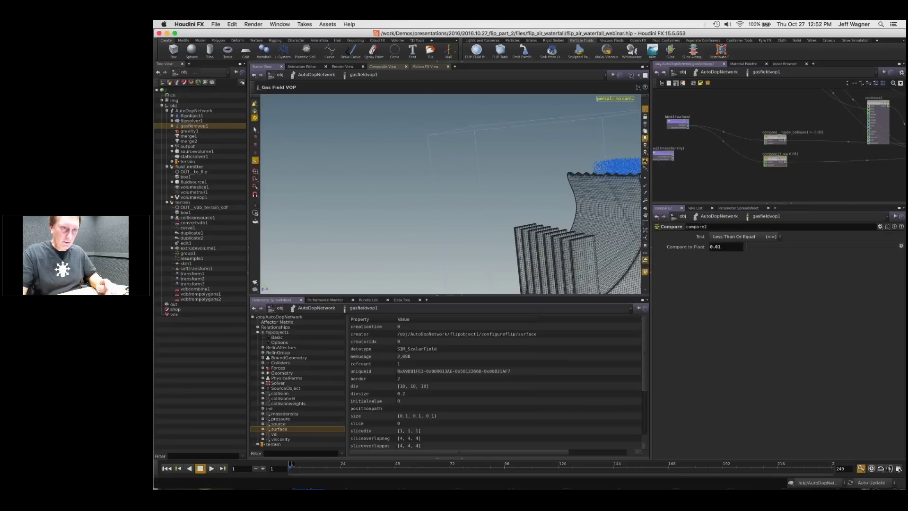
Step: Space out the twoway2, twoway3 and twoway1 nodes so that their chained wires are easier to follow
{"action": "right_click_drag", "start_coordinate": [725, 185], "coordinate": [804, 188]}
{"action": "middle_click_drag", "start_coordinate": [802, 188], "coordinate": [663, 171]}
{"action": "right_click_drag", "start_coordinate": [773, 154], "coordinate": [720, 141]}
{"action": "middle_click_drag", "start_coordinate": [712, 143], "coordinate": [740, 159]}
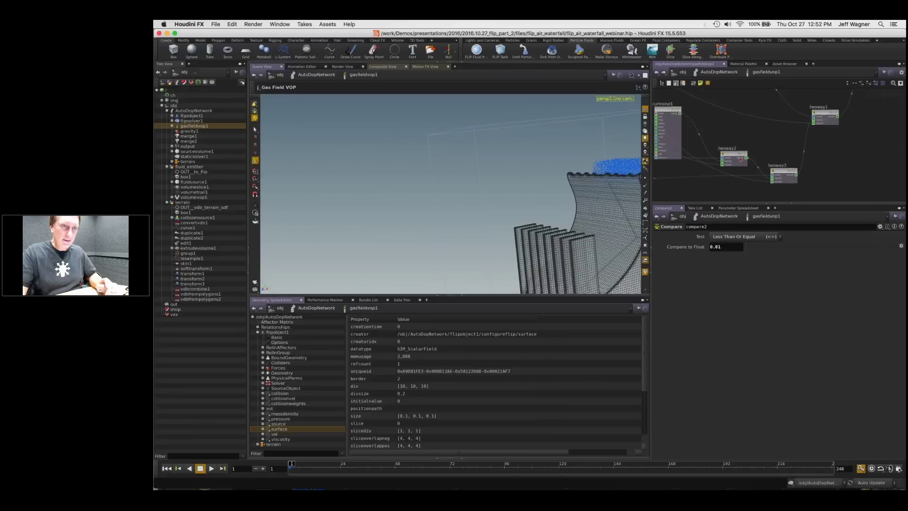
{"action": "left_click_drag", "start_coordinate": [732, 155], "coordinate": [755, 140]}
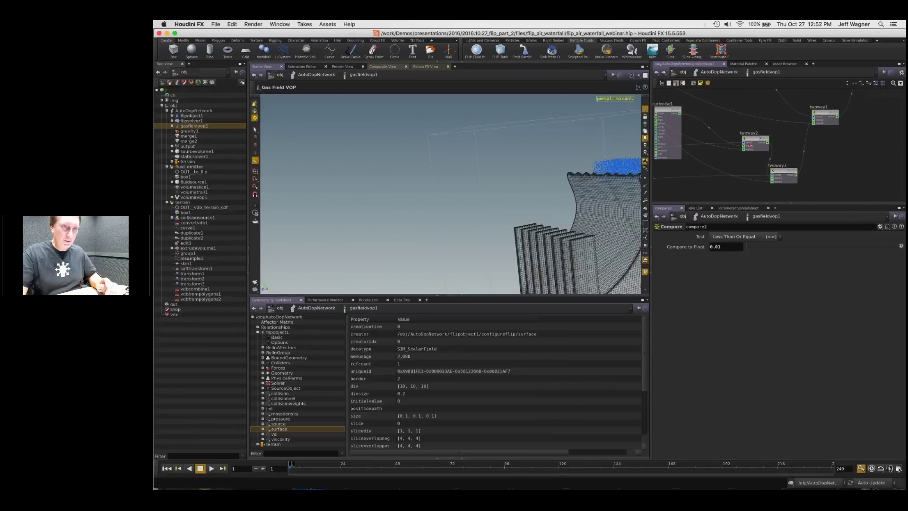
{"action": "right_click_drag", "start_coordinate": [782, 149], "coordinate": [791, 132]}
{"action": "middle_click_drag", "start_coordinate": [790, 127], "coordinate": [816, 152]}
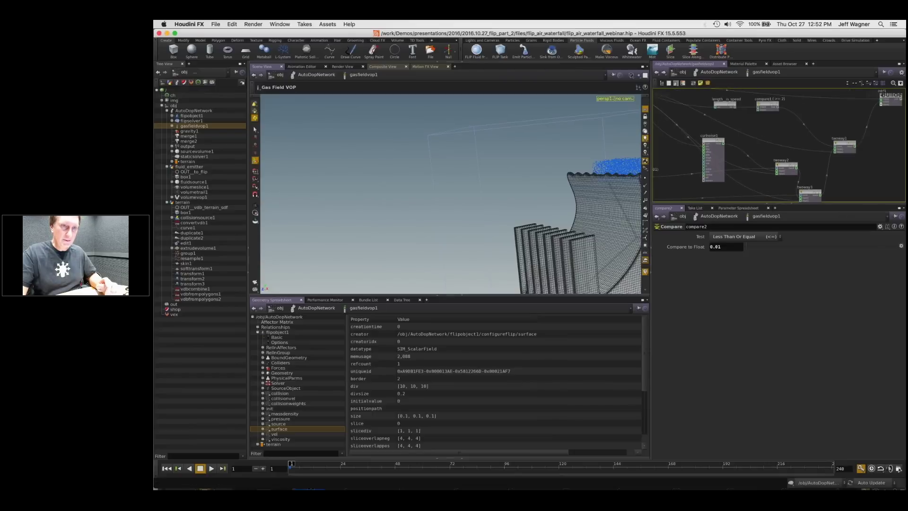
{"action": "scroll", "coordinate": [817, 160], "scroll_direction": "up", "scroll_amount": 3}
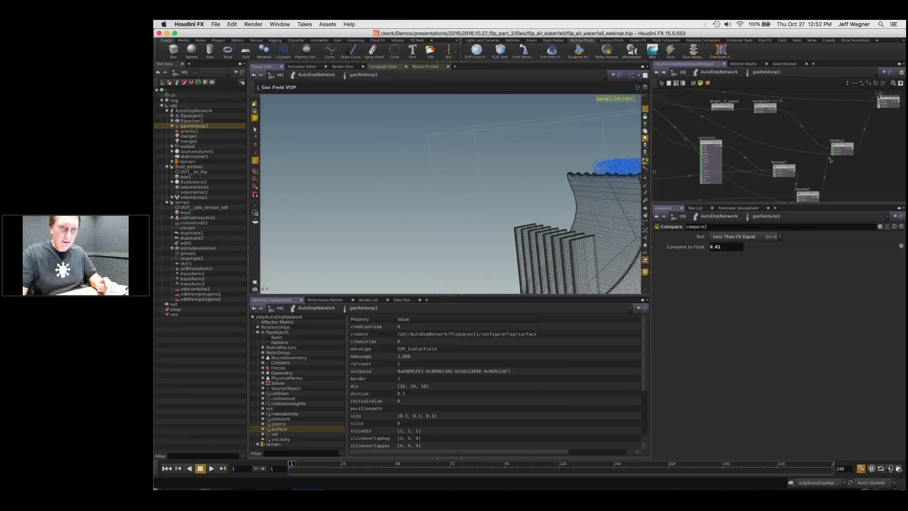
{"action": "scroll", "coordinate": [804, 184], "scroll_direction": "down", "scroll_amount": 2}
{"action": "middle_click_drag", "start_coordinate": [805, 183], "coordinate": [797, 139]}
{"action": "left_click_drag", "start_coordinate": [795, 159], "coordinate": [822, 160]}
{"action": "middle_click_drag", "start_coordinate": [839, 106], "coordinate": [817, 148]}
{"action": "scroll", "coordinate": [817, 148], "scroll_direction": "up", "scroll_amount": 2}
{"action": "left_click_drag", "start_coordinate": [821, 144], "coordinate": [863, 140]}
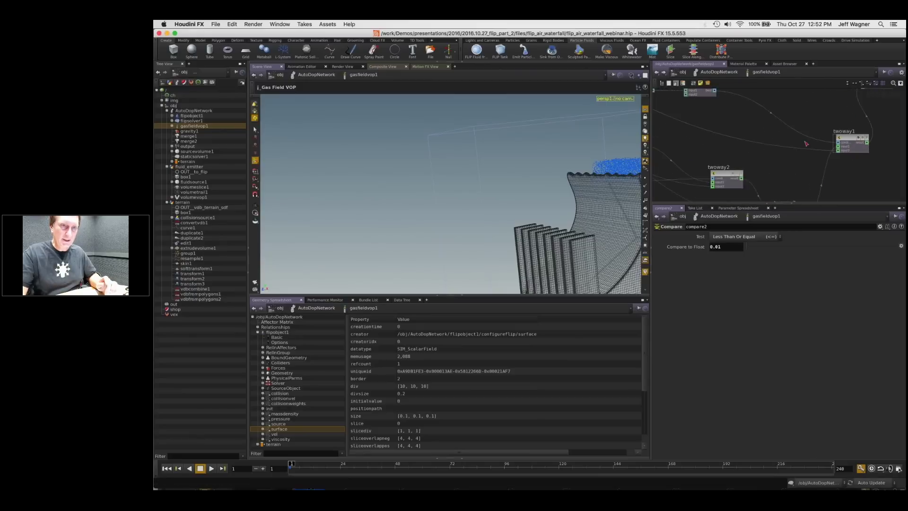
Step: Examine the length and compare1 speed test and the two surface comparisons around the curl noise node
{"action": "scroll", "coordinate": [806, 141], "scroll_direction": "down", "scroll_amount": 2}
{"action": "middle_click_drag", "start_coordinate": [747, 115], "coordinate": [795, 155]}
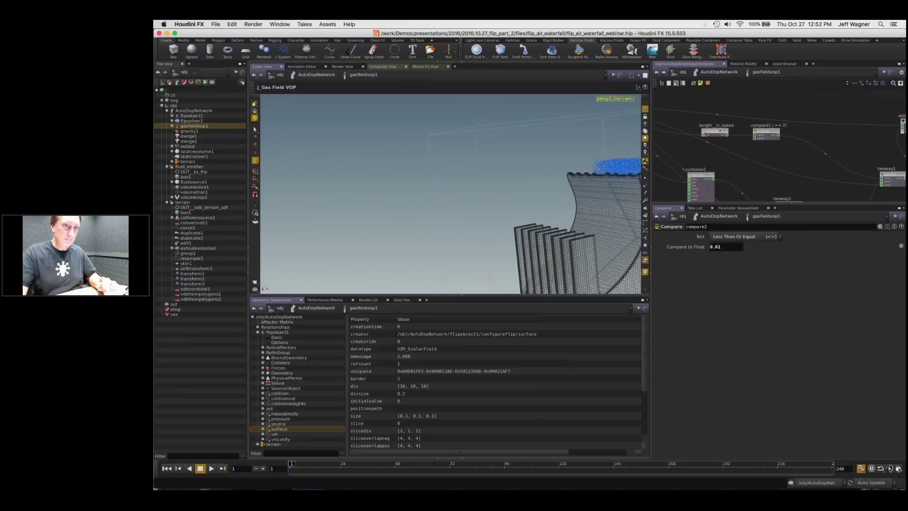
{"action": "left_click_drag", "start_coordinate": [698, 121], "coordinate": [835, 150]}
{"action": "scroll", "coordinate": [827, 174], "scroll_direction": "down", "scroll_amount": 2}
{"action": "middle_click_drag", "start_coordinate": [827, 186], "coordinate": [798, 136]}
{"action": "scroll", "coordinate": [718, 172], "scroll_direction": "down", "scroll_amount": 2}
{"action": "middle_click_drag", "start_coordinate": [725, 167], "coordinate": [821, 162]}
{"action": "scroll", "coordinate": [723, 156], "scroll_direction": "up", "scroll_amount": 3}
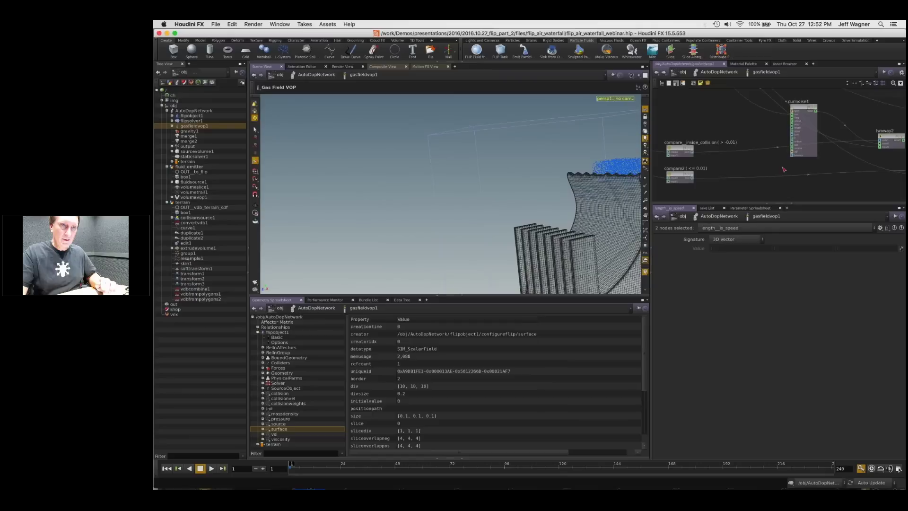
{"action": "scroll", "coordinate": [727, 152], "scroll_direction": "up", "scroll_amount": 3}
{"action": "scroll", "coordinate": [728, 153], "scroll_direction": "down", "scroll_amount": 3}
Step: Nudge twoway2 up and away from the curl noise node, select twoway3 and frame the switch nodes
{"action": "middle_click_drag", "start_coordinate": [894, 137], "coordinate": [709, 135]}
{"action": "scroll", "coordinate": [709, 136], "scroll_direction": "up", "scroll_amount": 1}
{"action": "left_click_drag", "start_coordinate": [743, 130], "coordinate": [757, 122]}
{"action": "left_click", "coordinate": [817, 164]}
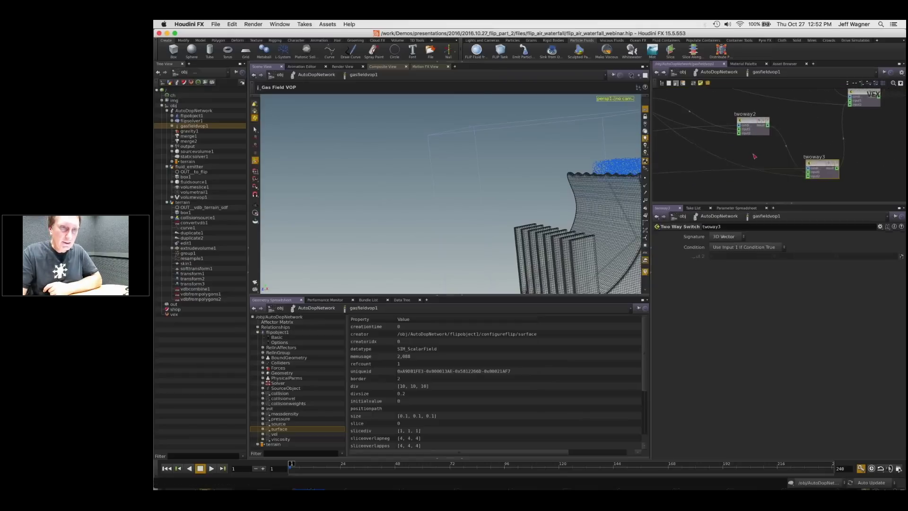
{"action": "key", "text": "h"}
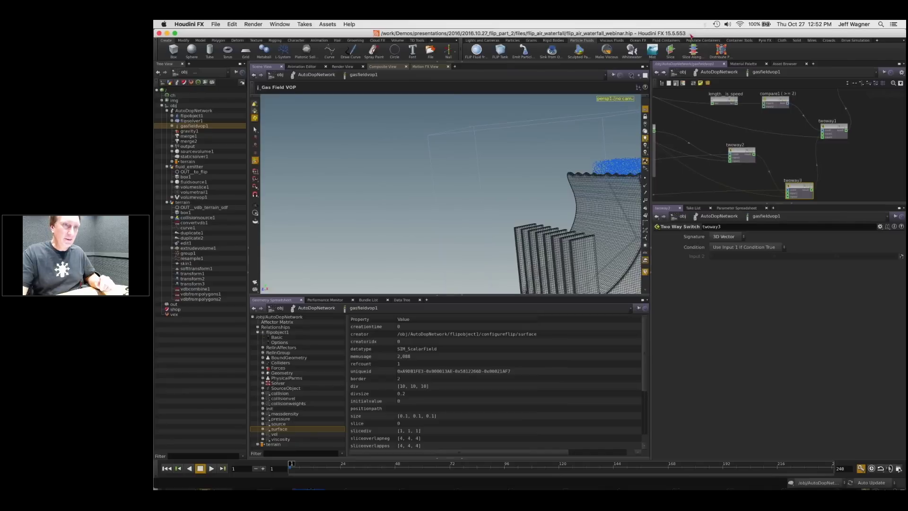
Step: Switch to the flip_air_waterfall_gasfield_vop.hip session and open gasfieldvop1 inside its AutoDopNetwork
{"action": "left_click_drag", "start_coordinate": [691, 34], "coordinate": [691, 39]}
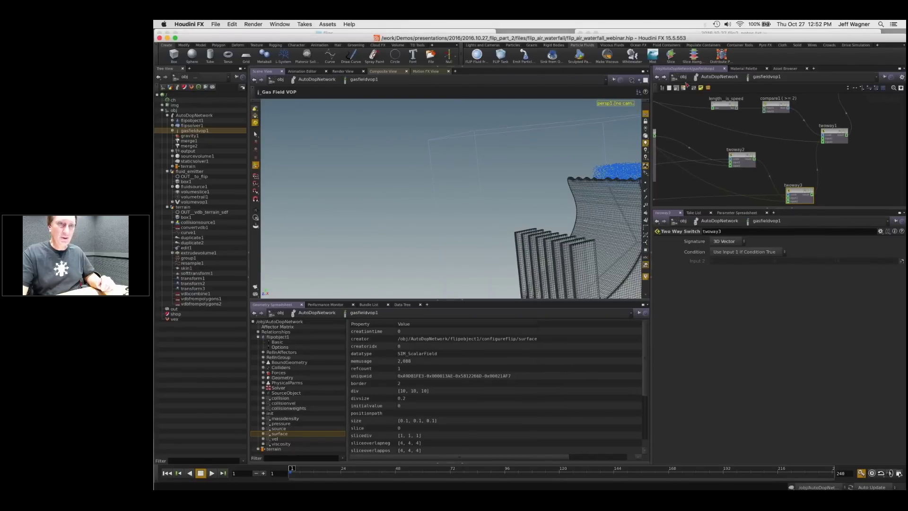
{"action": "left_click", "coordinate": [674, 32]}
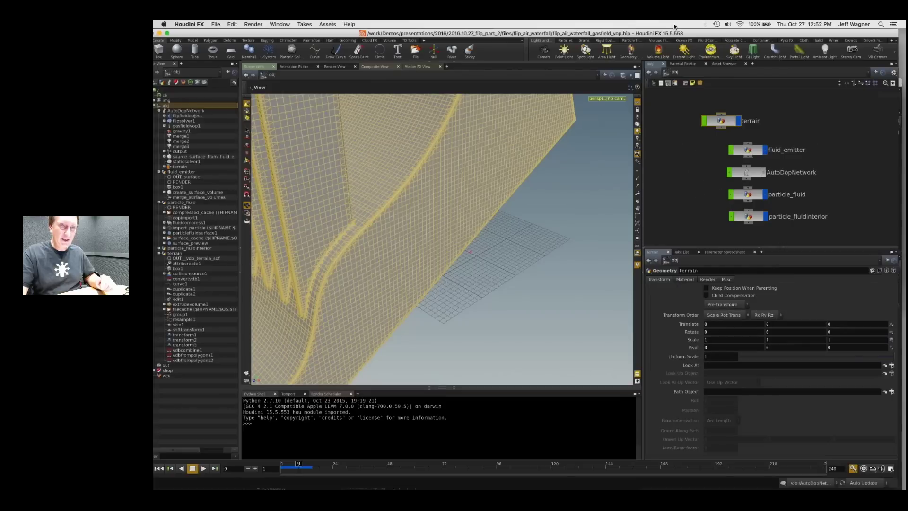
{"action": "middle_click_drag", "start_coordinate": [743, 176], "coordinate": [713, 160]}
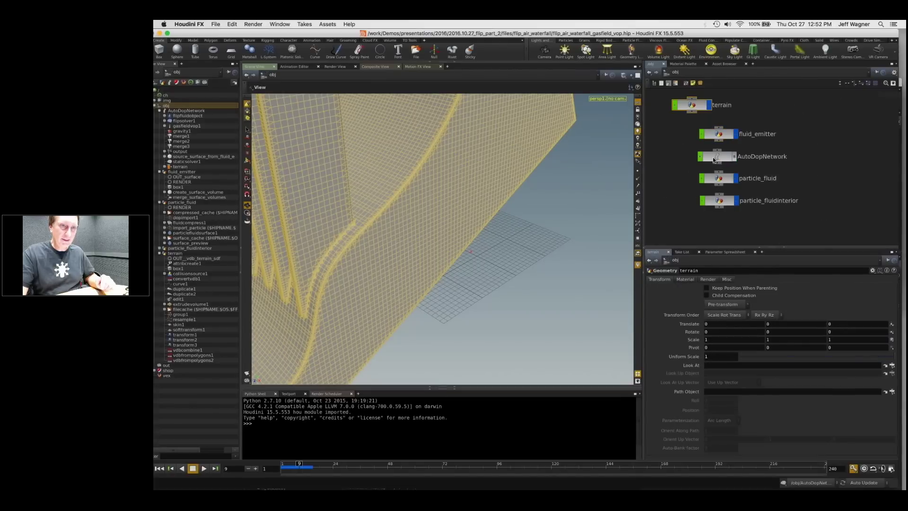
{"action": "double_click", "coordinate": [714, 159]}
{"action": "double_click", "coordinate": [766, 125]}
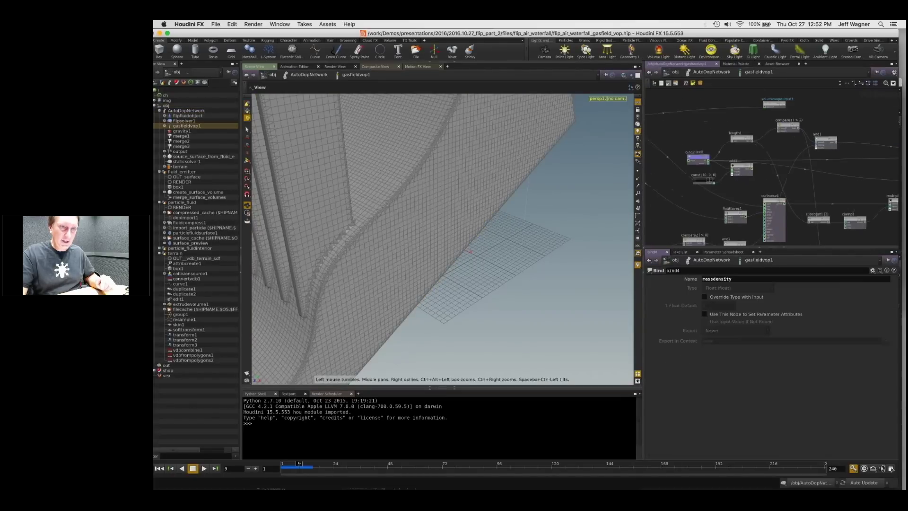
Step: Examine how the reference network wires the surface bind through compare2 and compare3 into the and2 node
{"action": "middle_click_drag", "start_coordinate": [881, 171], "coordinate": [791, 167]}
{"action": "left_click", "coordinate": [821, 123]}
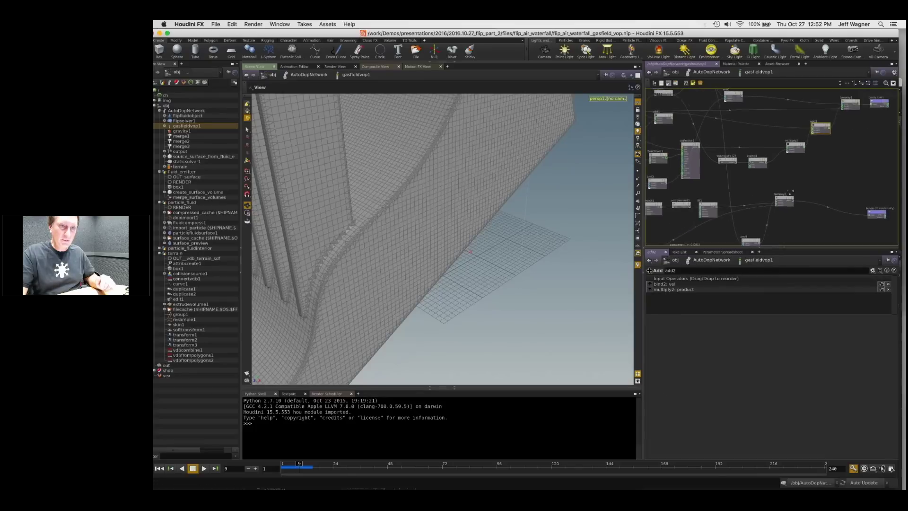
{"action": "middle_click_drag", "start_coordinate": [821, 123], "coordinate": [897, 151]}
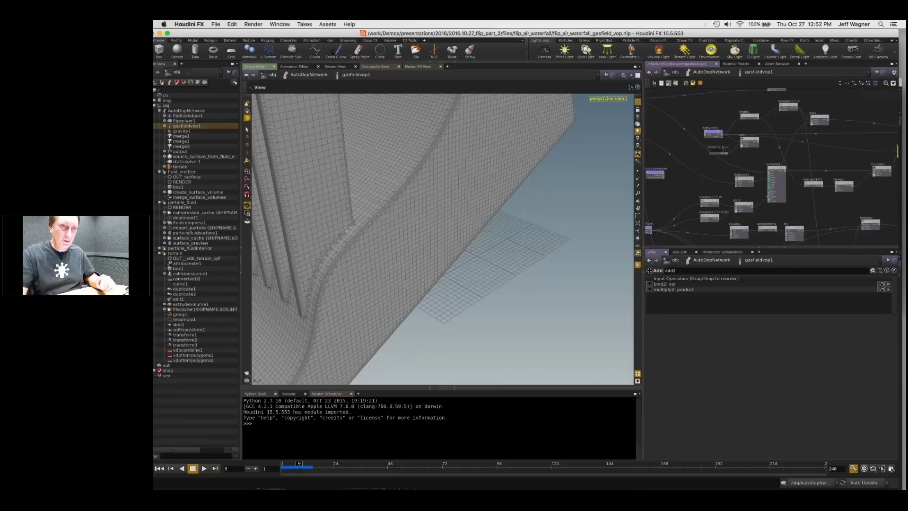
{"action": "middle_click_drag", "start_coordinate": [705, 186], "coordinate": [768, 158]}
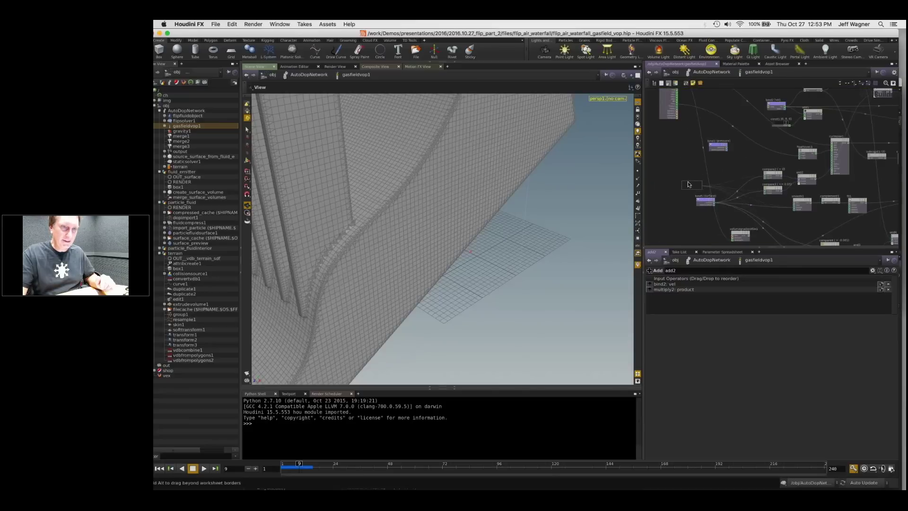
{"action": "left_click", "coordinate": [689, 184]}
{"action": "scroll", "coordinate": [770, 186], "scroll_direction": "up", "scroll_amount": 5}
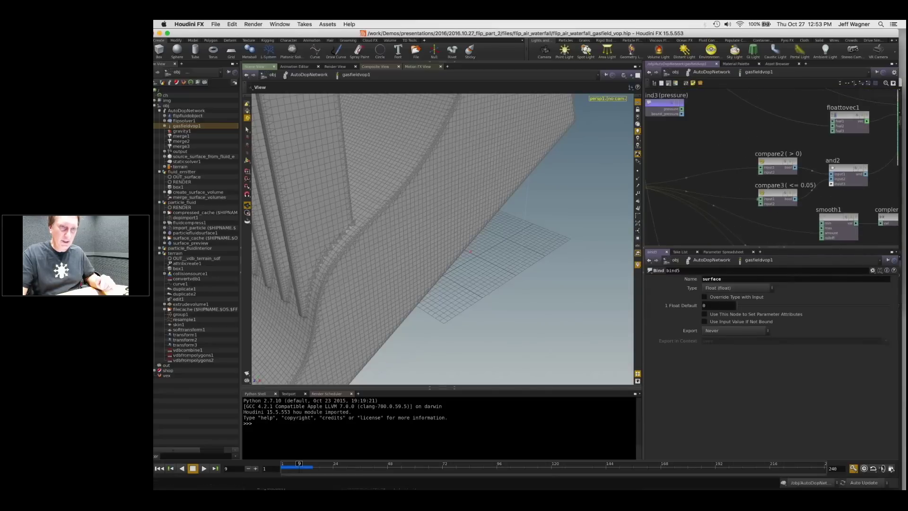
{"action": "scroll", "coordinate": [844, 198], "scroll_direction": "down", "scroll_amount": 4}
{"action": "left_click", "coordinate": [714, 173]}
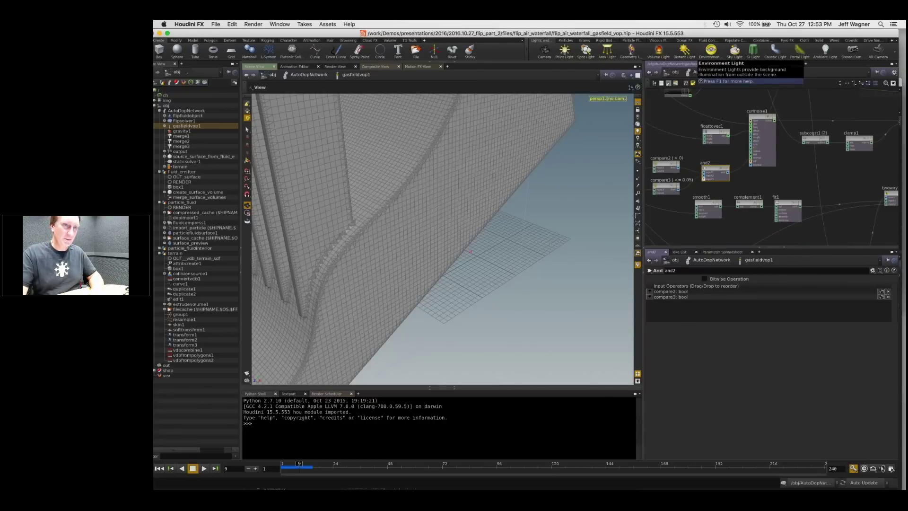
Step: Switch back to the flip_air_waterfall_webinar.hip session and put its window back in place
{"action": "left_click_drag", "start_coordinate": [714, 33], "coordinate": [716, 97]}
{"action": "left_click", "coordinate": [716, 82]}
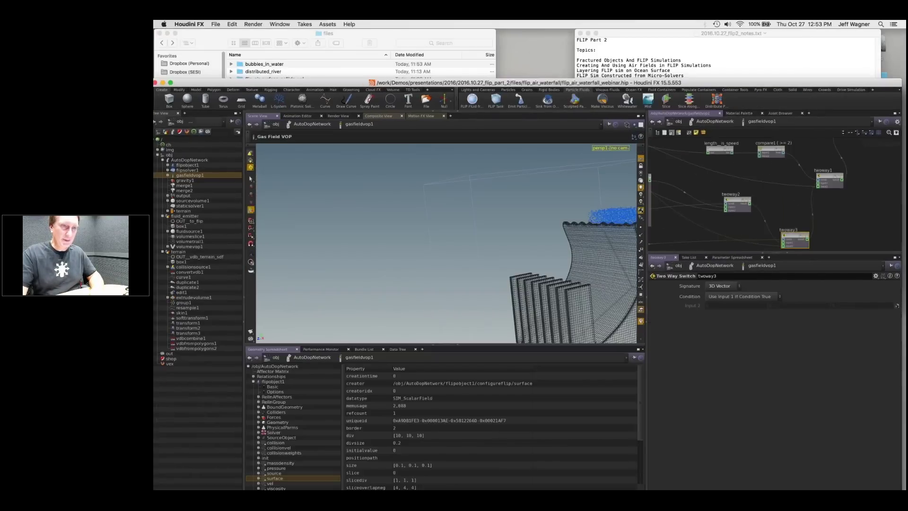
{"action": "left_click_drag", "start_coordinate": [716, 82], "coordinate": [718, 33]}
Step: Add an And node just after compare__inside_collision and compare2 in the gas field VOP network
{"action": "scroll", "coordinate": [708, 161], "scroll_direction": "down", "scroll_amount": 2}
{"action": "middle_click_drag", "start_coordinate": [661, 159], "coordinate": [767, 142]}
{"action": "key", "text": "Tab"}
{"action": "type", "text": "add"}
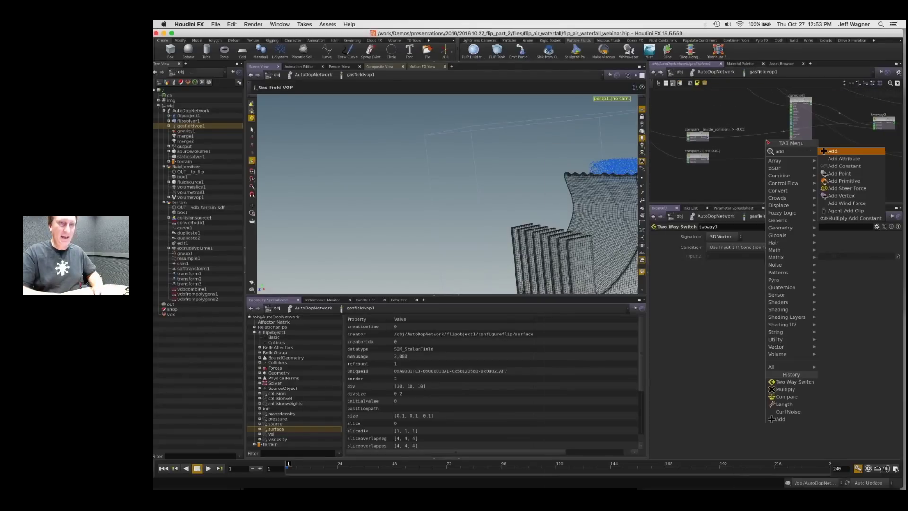
{"action": "key", "text": "Escape"}
{"action": "key", "text": "Tab"}
{"action": "type", "text": "and"}
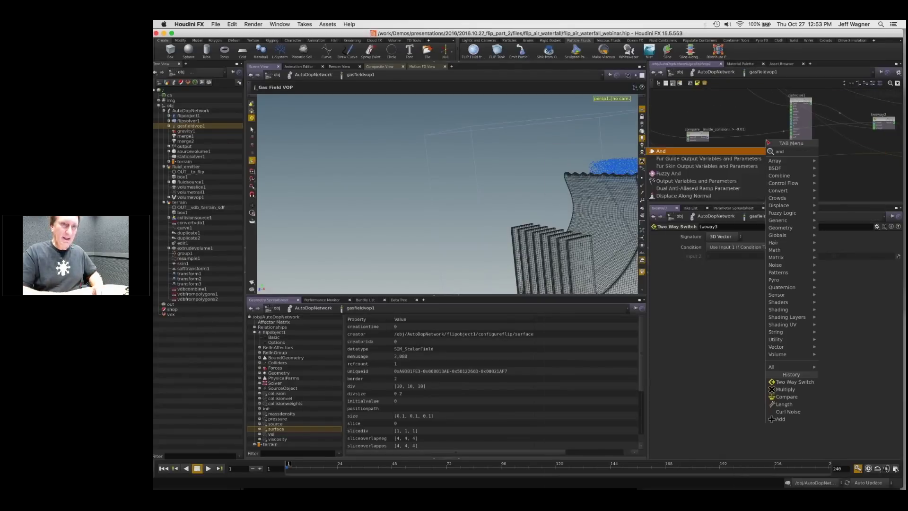
{"action": "key", "text": "Return"}
{"action": "scroll", "coordinate": [722, 145], "scroll_direction": "up", "scroll_amount": 3}
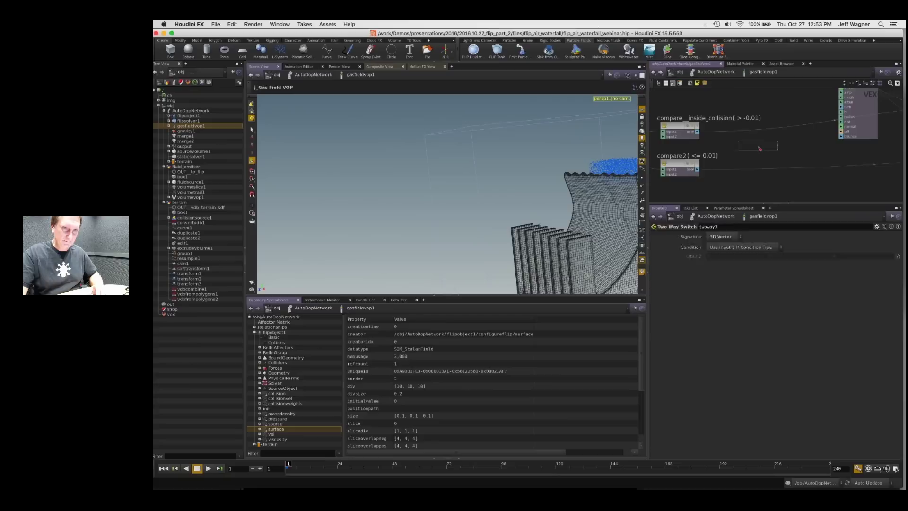
{"action": "left_click", "coordinate": [761, 146]}
Step: Wire the outputs of compare__inside_collision and compare2 into the first two inputs of and1
{"action": "left_click_drag", "start_coordinate": [699, 133], "coordinate": [745, 145]}
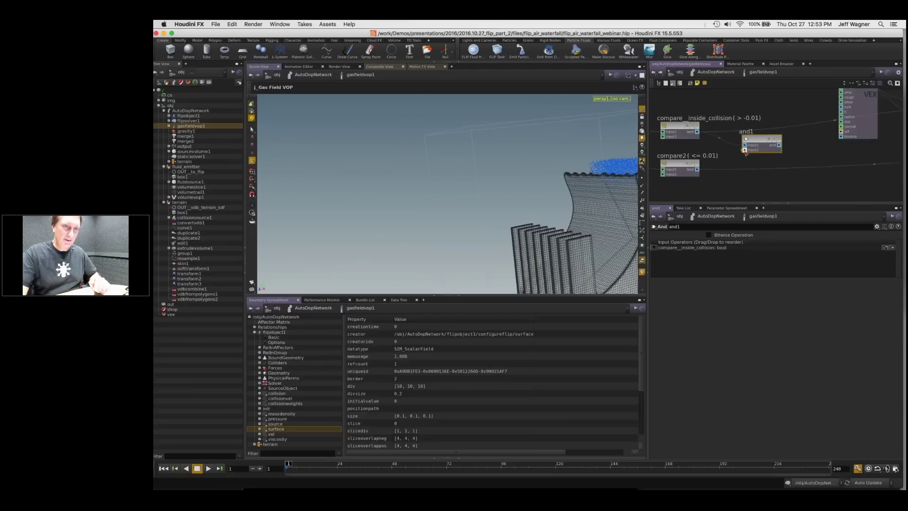
{"action": "left_click_drag", "start_coordinate": [698, 171], "coordinate": [757, 159]}
{"action": "scroll", "coordinate": [756, 155], "scroll_direction": "down", "scroll_amount": 1}
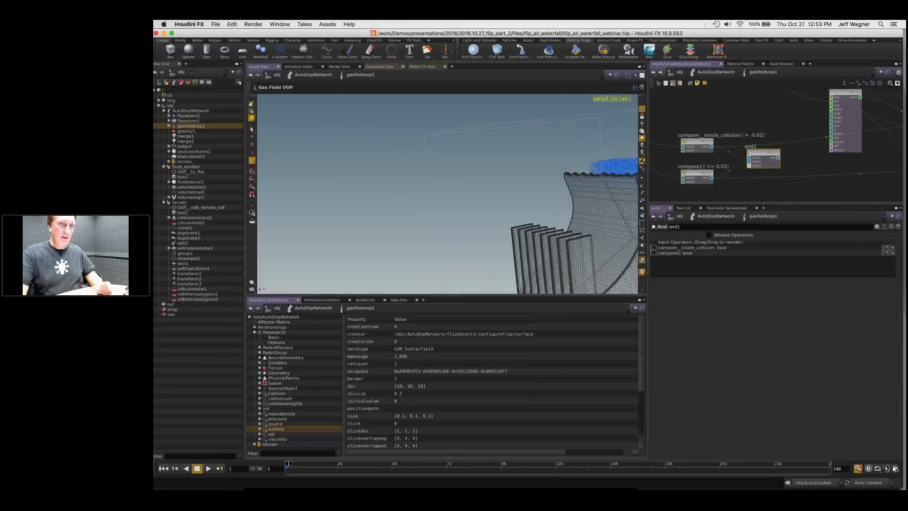
Step: Add an Or node below and1 and wire compare__inside_collision and compare2 into it
{"action": "middle_click_drag", "start_coordinate": [799, 196], "coordinate": [793, 156]}
{"action": "key", "text": "Tab"}
{"action": "type", "text": "tw"}
{"action": "key", "text": "Return"}
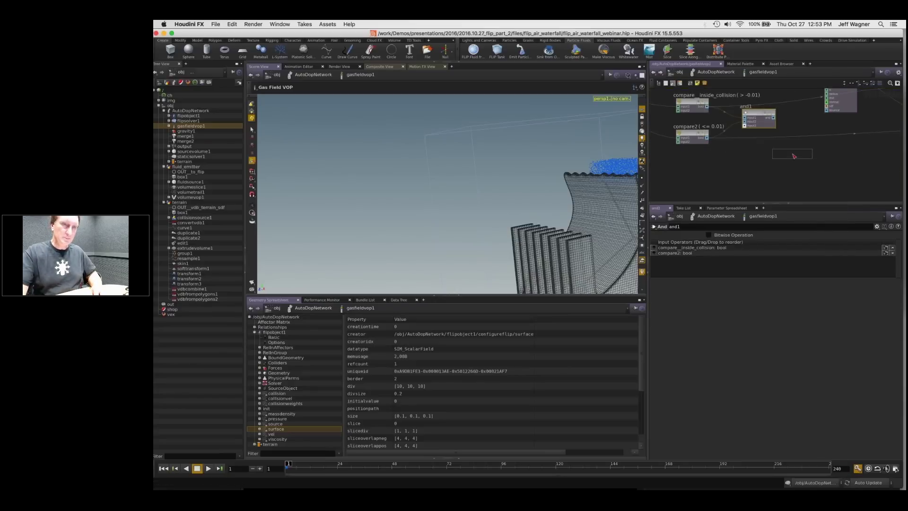
{"action": "left_click", "coordinate": [761, 158]}
{"action": "left_click_drag", "start_coordinate": [761, 159], "coordinate": [760, 157]}
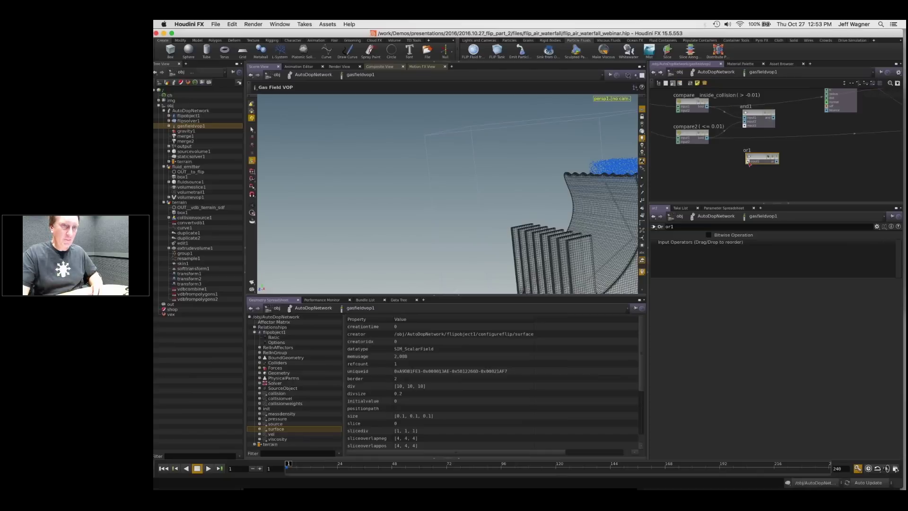
{"action": "left_click_drag", "start_coordinate": [708, 107], "coordinate": [756, 158]}
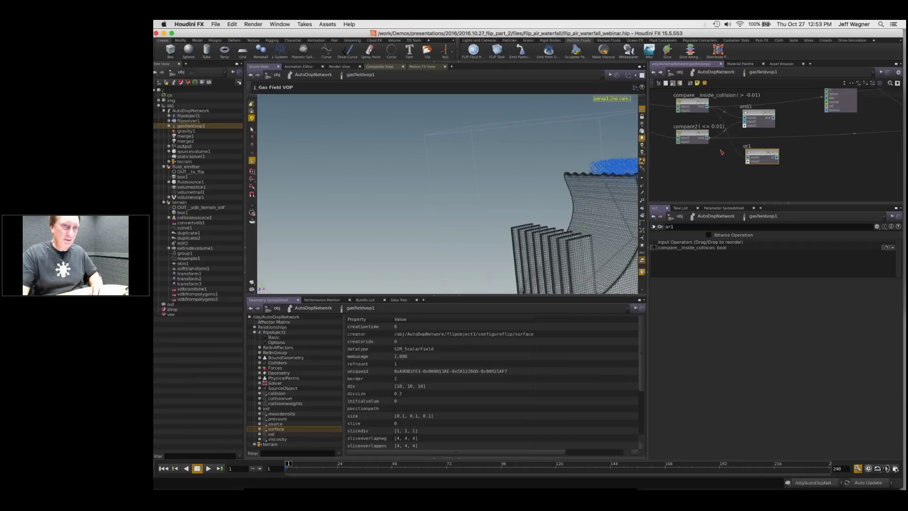
{"action": "left_click", "coordinate": [749, 164]}
{"action": "left_click_drag", "start_coordinate": [760, 151], "coordinate": [757, 157]}
Step: Delete the Or node and the twoway3 switch from the network
{"action": "middle_click_drag", "start_coordinate": [825, 159], "coordinate": [782, 188]}
{"action": "left_click_drag", "start_coordinate": [723, 148], "coordinate": [725, 150]}
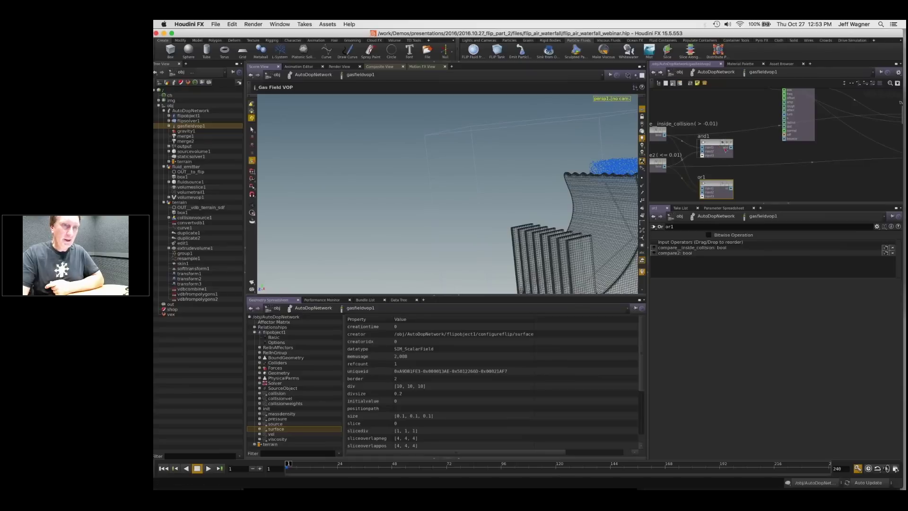
{"action": "scroll", "coordinate": [840, 177], "scroll_direction": "down", "scroll_amount": 3}
{"action": "middle_click_drag", "start_coordinate": [840, 176], "coordinate": [719, 169]}
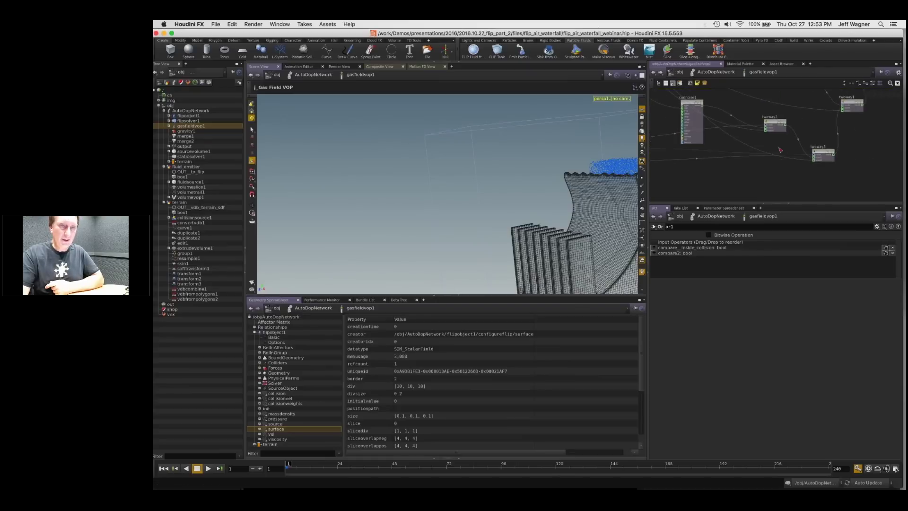
{"action": "scroll", "coordinate": [777, 144], "scroll_direction": "up", "scroll_amount": 2}
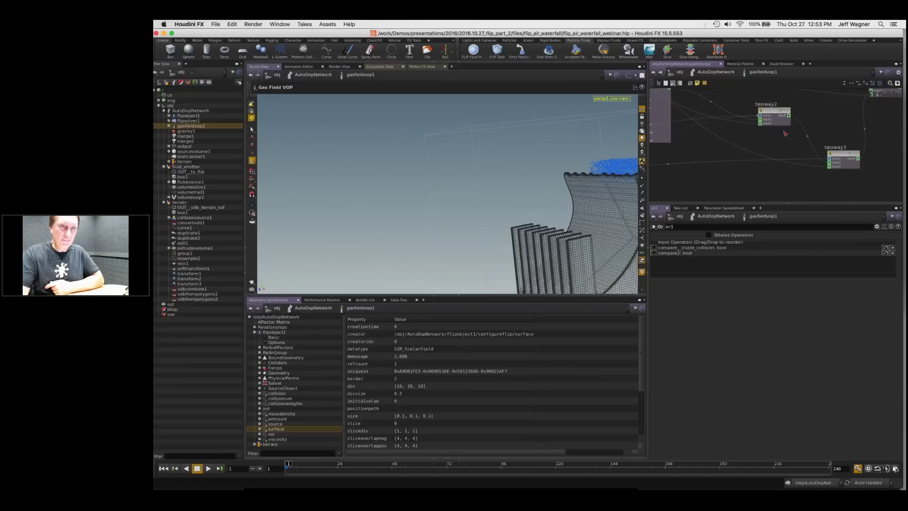
{"action": "middle_click_drag", "start_coordinate": [793, 114], "coordinate": [770, 140]}
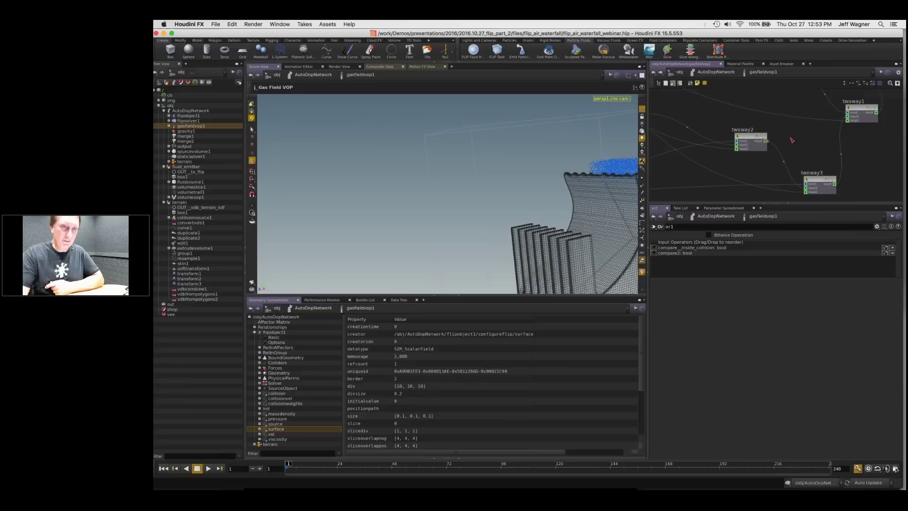
{"action": "key", "text": "Delete"}
{"action": "scroll", "coordinate": [814, 180], "scroll_direction": "down", "scroll_amount": 2}
{"action": "left_click", "coordinate": [816, 180]}
{"action": "key", "text": "Delete"}
{"action": "scroll", "coordinate": [814, 176], "scroll_direction": "down", "scroll_amount": 2}
Step: Play the waterfall simulation for several frames, then return to the first frame
{"action": "left_click", "coordinate": [208, 468]}
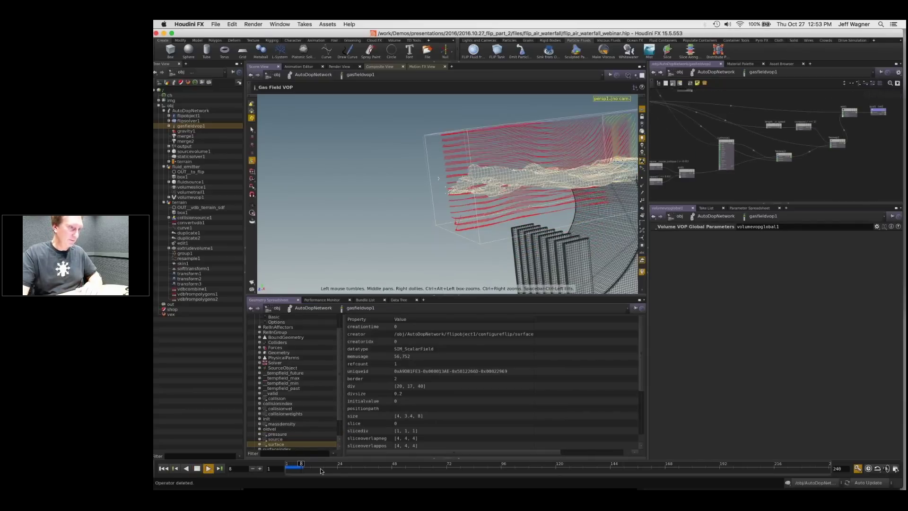
{"action": "key", "text": "ctrl+Up"}
Step: Frame the and1, curl noise and twoway2 nodes, then switch to the flip_air_waterfall_gasfield_vop.hip session
{"action": "middle_click_drag", "start_coordinate": [798, 166], "coordinate": [753, 173]}
{"action": "right_click_drag", "start_coordinate": [753, 172], "coordinate": [788, 158]}
{"action": "middle_click_drag", "start_coordinate": [671, 148], "coordinate": [791, 146]}
{"action": "scroll", "coordinate": [791, 147], "scroll_direction": "down", "scroll_amount": 2}
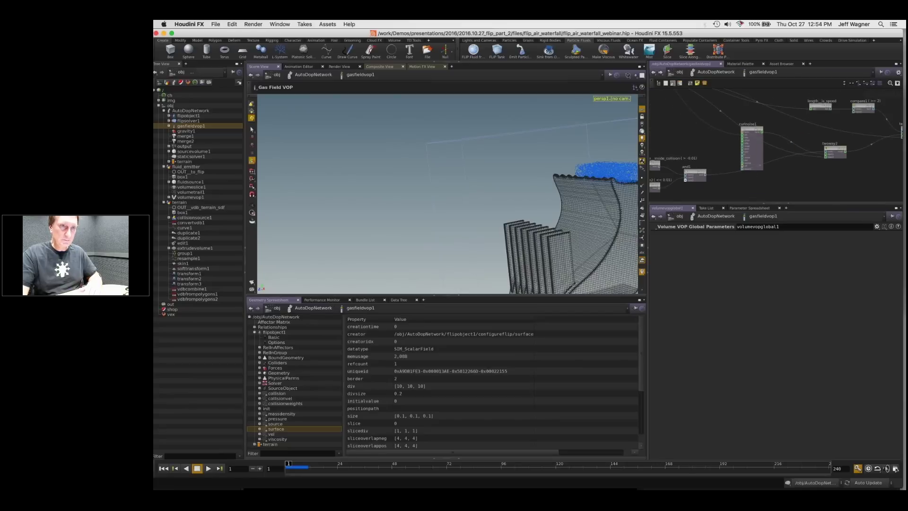
{"action": "mouse_move", "coordinate": [720, 33]}
{"action": "left_mouse_down"}
{"action": "mouse_move", "coordinate": [723, 110]}
{"action": "mouse_move", "coordinate": [733, 33]}
{"action": "left_mouse_up"}
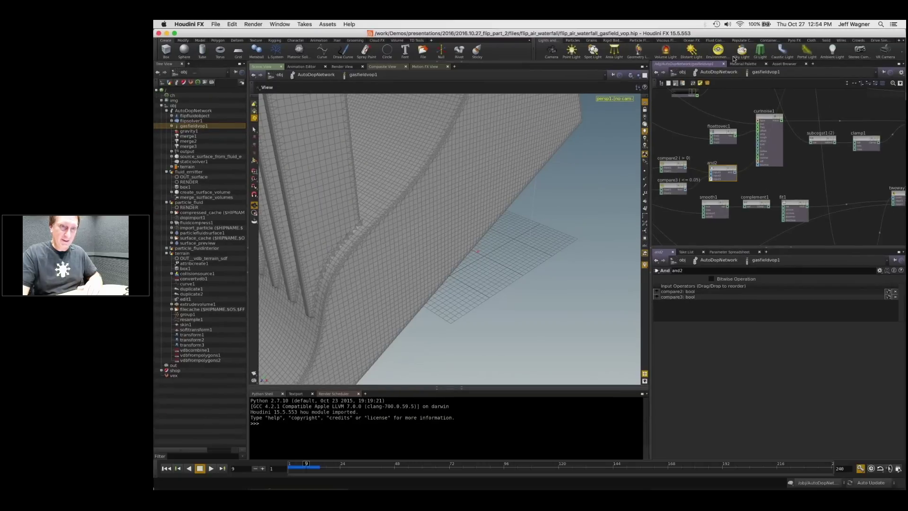
Step: Examine the twoway2 switch and trace the compare, and, and bind nodes feeding it in the gas field VOP network
{"action": "middle_click_drag", "start_coordinate": [879, 208], "coordinate": [753, 156]}
{"action": "scroll", "coordinate": [753, 156], "scroll_direction": "up", "scroll_amount": 3}
{"action": "left_click", "coordinate": [753, 156]}
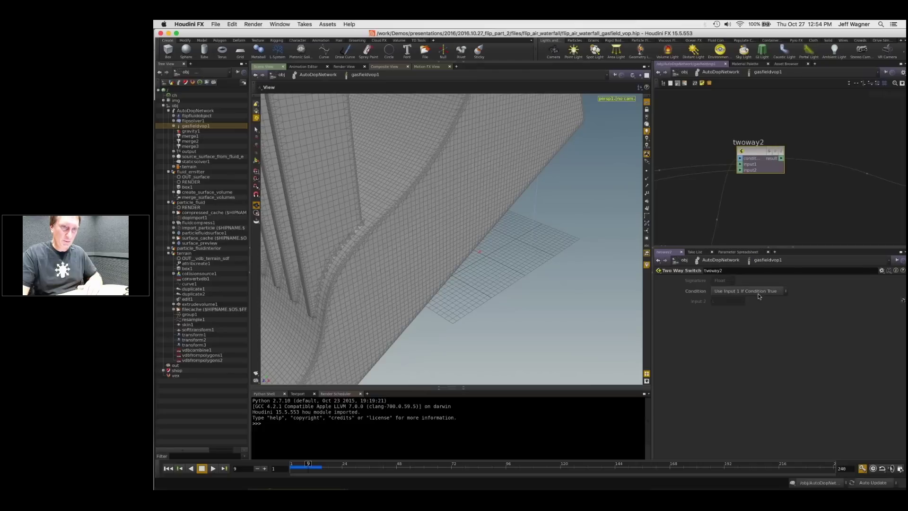
{"action": "scroll", "coordinate": [680, 196], "scroll_direction": "down", "scroll_amount": 4}
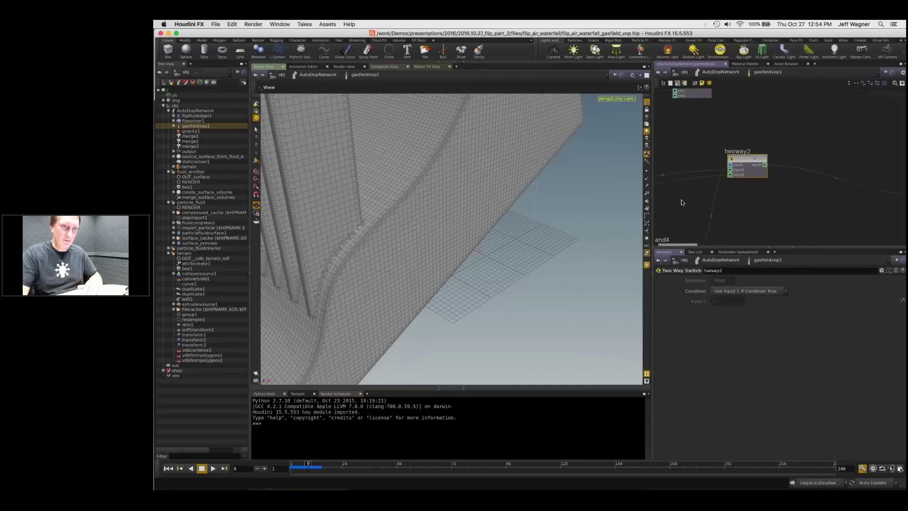
{"action": "middle_click_drag", "start_coordinate": [680, 198], "coordinate": [803, 139]}
{"action": "left_click_drag", "start_coordinate": [800, 177], "coordinate": [801, 169]}
{"action": "scroll", "coordinate": [759, 168], "scroll_direction": "down", "scroll_amount": 2}
{"action": "middle_click_drag", "start_coordinate": [759, 169], "coordinate": [786, 291]}
{"action": "middle_click_drag", "start_coordinate": [813, 214], "coordinate": [850, 106]}
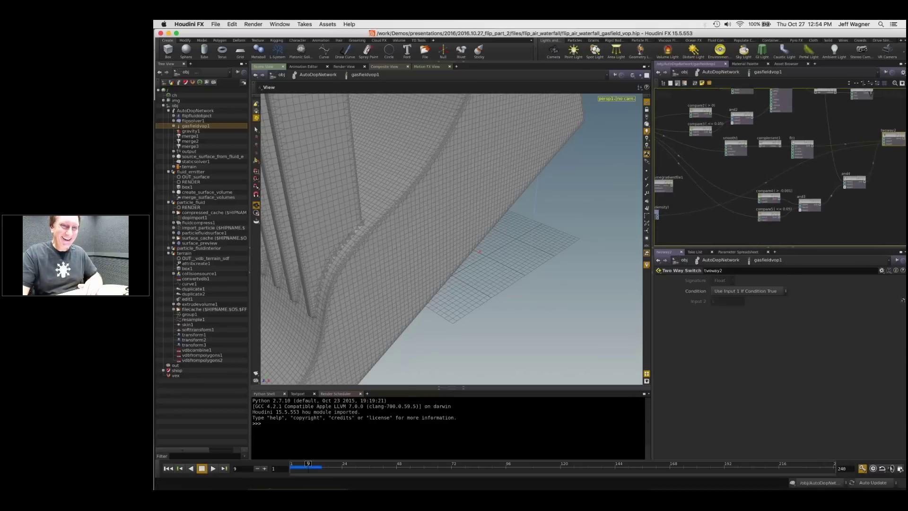
{"action": "middle_click_drag", "start_coordinate": [659, 182], "coordinate": [743, 162]}
{"action": "left_click_drag", "start_coordinate": [752, 172], "coordinate": [741, 168]}
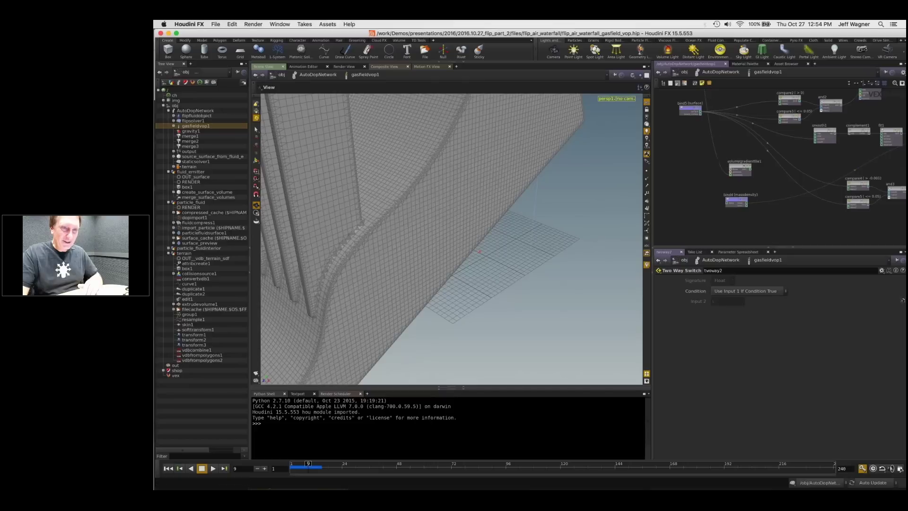
{"action": "scroll", "coordinate": [750, 166], "scroll_direction": "down", "scroll_amount": 3}
{"action": "middle_click_drag", "start_coordinate": [810, 169], "coordinate": [768, 166]}
{"action": "scroll", "coordinate": [738, 179], "scroll_direction": "up", "scroll_amount": 3}
{"action": "scroll", "coordinate": [738, 179], "scroll_direction": "up", "scroll_amount": 2}
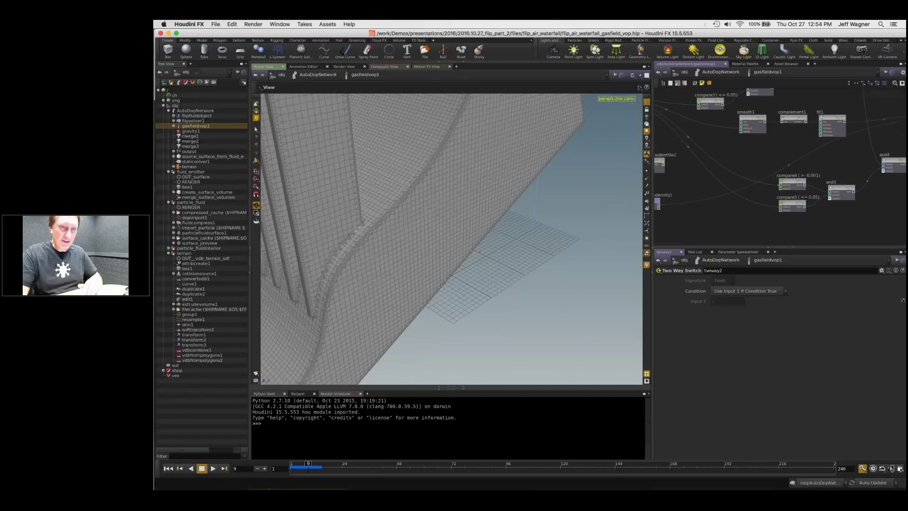
Step: Move the and4 node up beside the clamp1 and twoway2 nodes so its connections are easier to follow
{"action": "middle_click_drag", "start_coordinate": [854, 179], "coordinate": [747, 178]}
{"action": "left_click_drag", "start_coordinate": [788, 164], "coordinate": [796, 158]}
{"action": "scroll", "coordinate": [757, 154], "scroll_direction": "down", "scroll_amount": 3}
{"action": "middle_click_drag", "start_coordinate": [756, 154], "coordinate": [763, 185]}
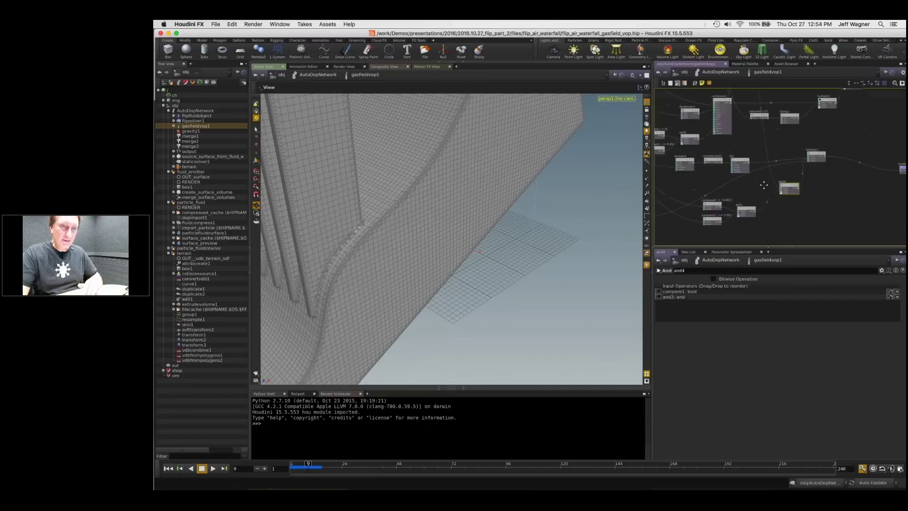
{"action": "scroll", "coordinate": [763, 185], "scroll_direction": "up", "scroll_amount": 2}
{"action": "left_click_drag", "start_coordinate": [789, 186], "coordinate": [787, 180]}
{"action": "middle_click_drag", "start_coordinate": [771, 191], "coordinate": [789, 231]}
{"action": "left_click_drag", "start_coordinate": [809, 218], "coordinate": [792, 172]}
{"action": "scroll", "coordinate": [777, 166], "scroll_direction": "down", "scroll_amount": 3}
{"action": "middle_click_drag", "start_coordinate": [777, 166], "coordinate": [775, 175]}
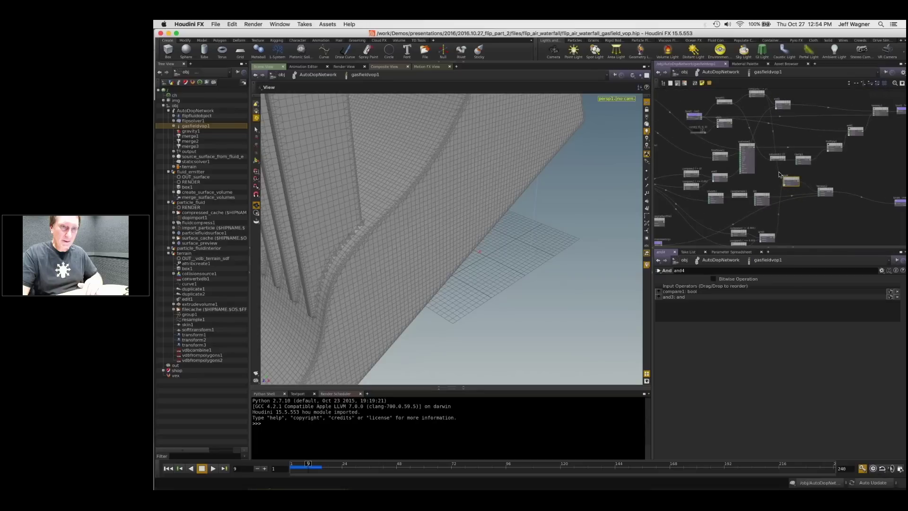
{"action": "mouse_move", "coordinate": [759, 225]}
{"action": "middle_mouse_down"}
{"action": "mouse_move", "coordinate": [756, 199]}
{"action": "mouse_move", "coordinate": [755, 225]}
{"action": "middle_mouse_up"}
{"action": "scroll", "coordinate": [807, 191], "scroll_direction": "up", "scroll_amount": 3}
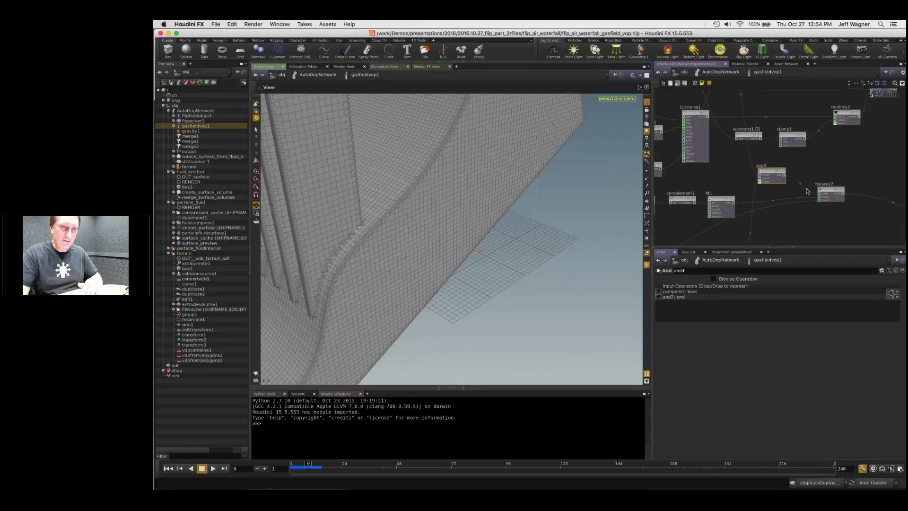
{"action": "middle_click_drag", "start_coordinate": [718, 185], "coordinate": [763, 177]}
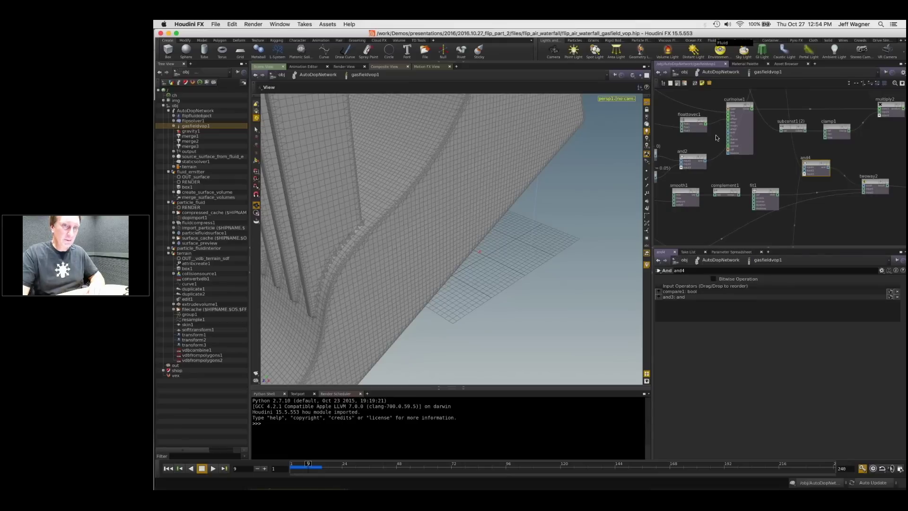
Step: Switch to the flip_air_waterfall_webinar.hip scene window and find its gas field VOP network
{"action": "left_click_drag", "start_coordinate": [712, 30], "coordinate": [712, 143]}
{"action": "left_click_drag", "start_coordinate": [720, 96], "coordinate": [722, 23]}
{"action": "mouse_move", "coordinate": [704, 109]}
{"action": "middle_mouse_down"}
{"action": "mouse_move", "coordinate": [695, 184]}
{"action": "mouse_move", "coordinate": [689, 117]}
{"action": "middle_mouse_up"}
{"action": "scroll", "coordinate": [688, 116], "scroll_direction": "down", "scroll_amount": 3}
{"action": "scroll", "coordinate": [736, 144], "scroll_direction": "up", "scroll_amount": 4}
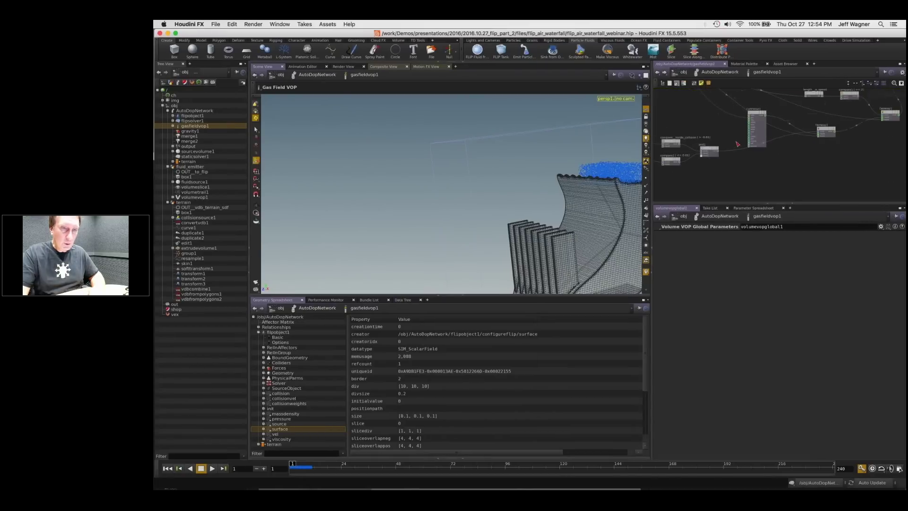
Step: Spread out the nodes around the two-way switches, moving twoway1 farther from compare1 and twoway2
{"action": "middle_click_drag", "start_coordinate": [736, 144], "coordinate": [701, 174]}
{"action": "scroll", "coordinate": [775, 153], "scroll_direction": "up", "scroll_amount": 3}
{"action": "mouse_move", "coordinate": [805, 184]}
{"action": "left_mouse_down"}
{"action": "mouse_move", "coordinate": [776, 199]}
{"action": "mouse_move", "coordinate": [791, 192]}
{"action": "left_mouse_up"}
{"action": "scroll", "coordinate": [814, 130], "scroll_direction": "down", "scroll_amount": 3}
{"action": "middle_click_drag", "start_coordinate": [791, 189], "coordinate": [807, 157]}
{"action": "scroll", "coordinate": [811, 111], "scroll_direction": "up", "scroll_amount": 2}
{"action": "left_click_drag", "start_coordinate": [728, 144], "coordinate": [723, 133]}
{"action": "middle_click_drag", "start_coordinate": [827, 169], "coordinate": [723, 156]}
{"action": "scroll", "coordinate": [723, 156], "scroll_direction": "up", "scroll_amount": 2}
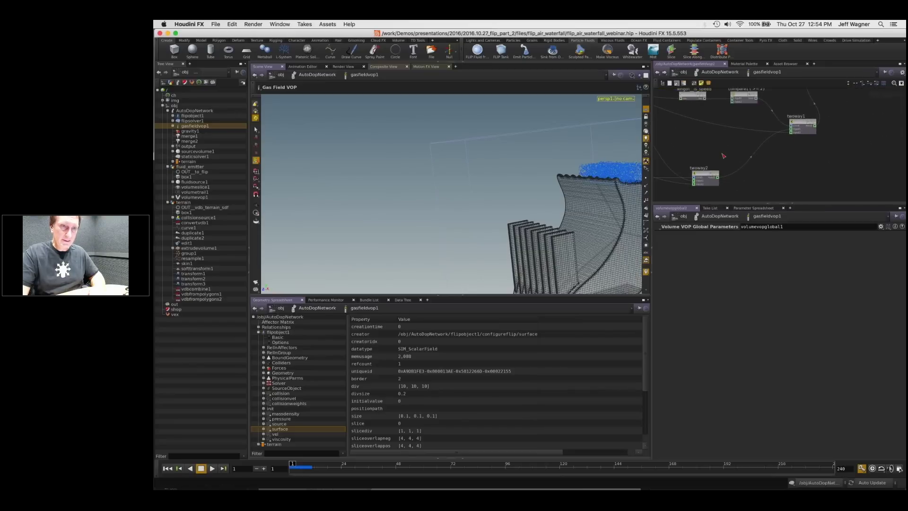
{"action": "middle_click_drag", "start_coordinate": [807, 124], "coordinate": [810, 140]}
{"action": "left_click_drag", "start_coordinate": [806, 143], "coordinate": [857, 138]}
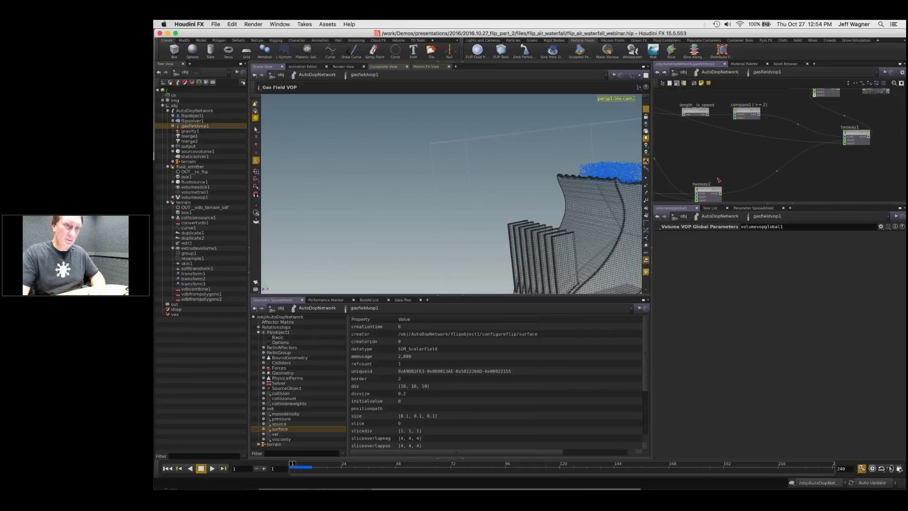
Step: Delete the twoway2 switch node from the gas field VOP network
{"action": "scroll", "coordinate": [719, 177], "scroll_direction": "down", "scroll_amount": 2}
{"action": "scroll", "coordinate": [729, 168], "scroll_direction": "down", "scroll_amount": 2}
{"action": "middle_click_drag", "start_coordinate": [701, 195], "coordinate": [753, 169]}
{"action": "left_click_drag", "start_coordinate": [765, 159], "coordinate": [763, 159]}
{"action": "left_click", "coordinate": [763, 159]}
{"action": "key", "text": "Delete"}
{"action": "scroll", "coordinate": [756, 166], "scroll_direction": "down", "scroll_amount": 2}
{"action": "middle_click_drag", "start_coordinate": [683, 199], "coordinate": [761, 195]}
{"action": "middle_click_drag", "start_coordinate": [885, 165], "coordinate": [778, 184]}
{"action": "key", "text": "Tab"}
{"action": "key", "text": "Return"}
{"action": "left_click", "coordinate": [784, 169]}
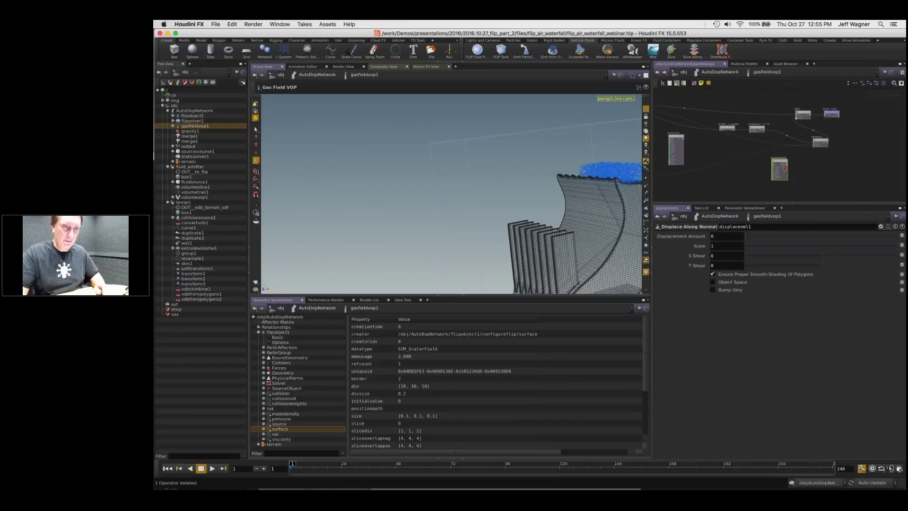
{"action": "key", "text": "Delete"}
Step: Add an And node below the compare1 and twoway1 nodes and connect compare1's bool output to its first input
{"action": "key", "text": "Tab"}
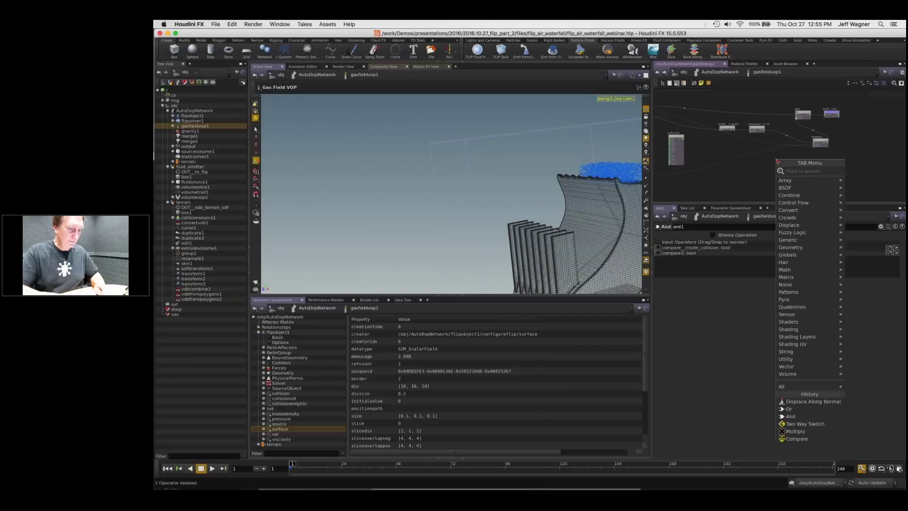
{"action": "key", "text": "Return"}
{"action": "left_click", "coordinate": [777, 161]}
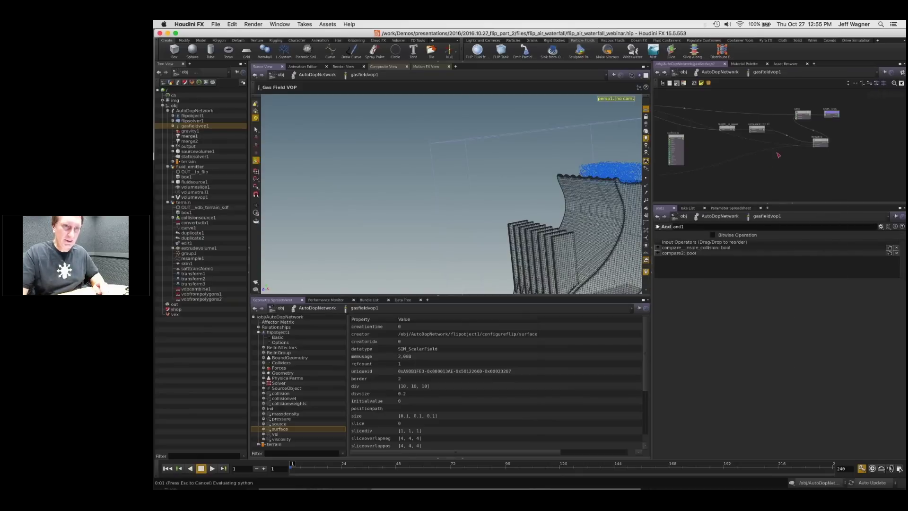
{"action": "scroll", "coordinate": [781, 130], "scroll_direction": "up", "scroll_amount": 3}
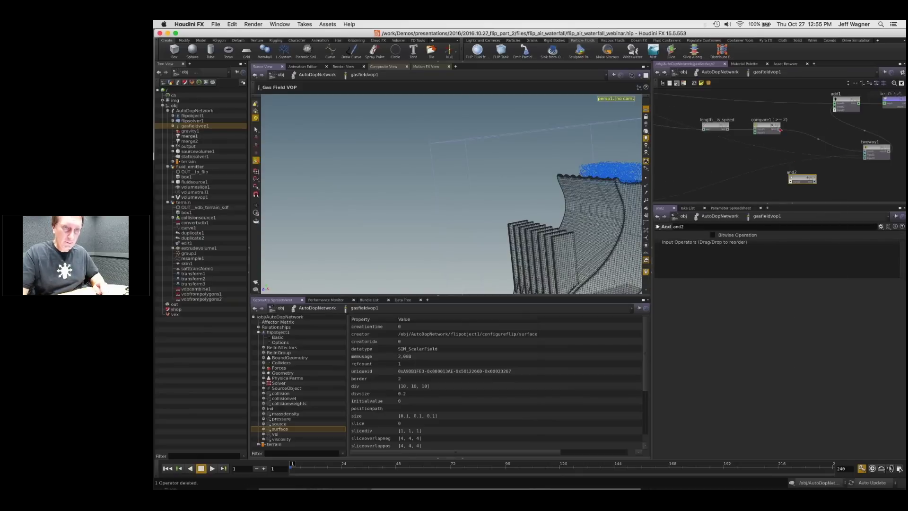
{"action": "left_click", "coordinate": [793, 182]}
Step: Connect the and1 output of the collision tests to the second input of the new And node
{"action": "scroll", "coordinate": [793, 182], "scroll_direction": "down", "scroll_amount": 2}
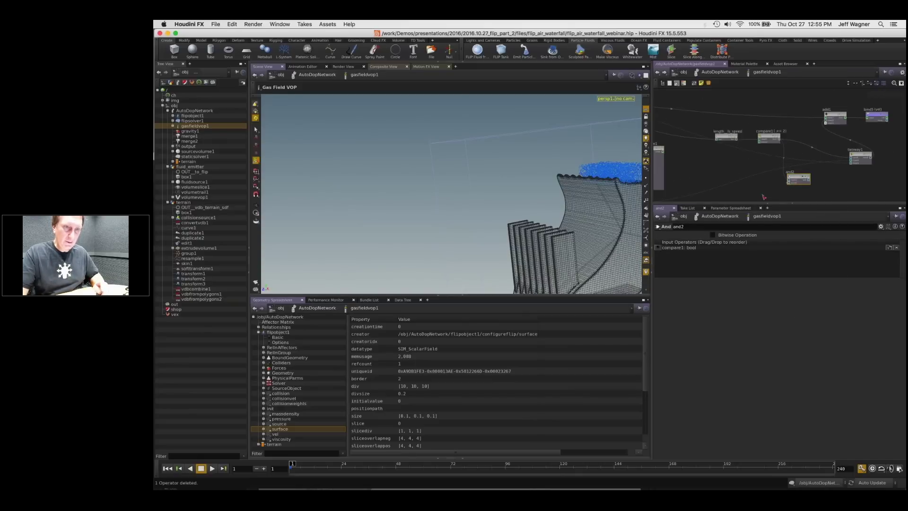
{"action": "scroll", "coordinate": [842, 147], "scroll_direction": "up", "scroll_amount": 2}
{"action": "middle_click_drag", "start_coordinate": [680, 191], "coordinate": [659, 175]}
{"action": "left_click", "coordinate": [760, 163]}
Step: Connect the and2 output to the condition input of the twoway1 switch
{"action": "scroll", "coordinate": [832, 173], "scroll_direction": "down", "scroll_amount": 2}
{"action": "middle_click_drag", "start_coordinate": [774, 153], "coordinate": [732, 167]}
{"action": "scroll", "coordinate": [733, 168], "scroll_direction": "up", "scroll_amount": 2}
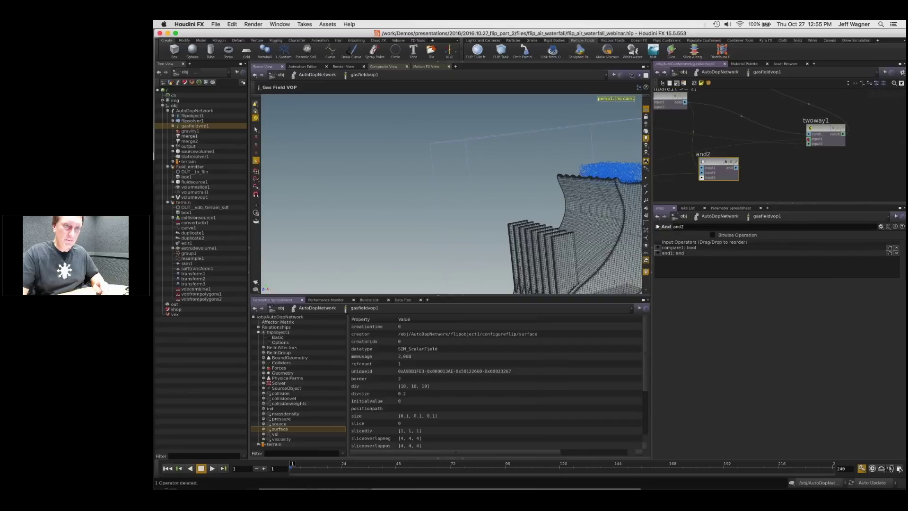
{"action": "left_click", "coordinate": [824, 131]}
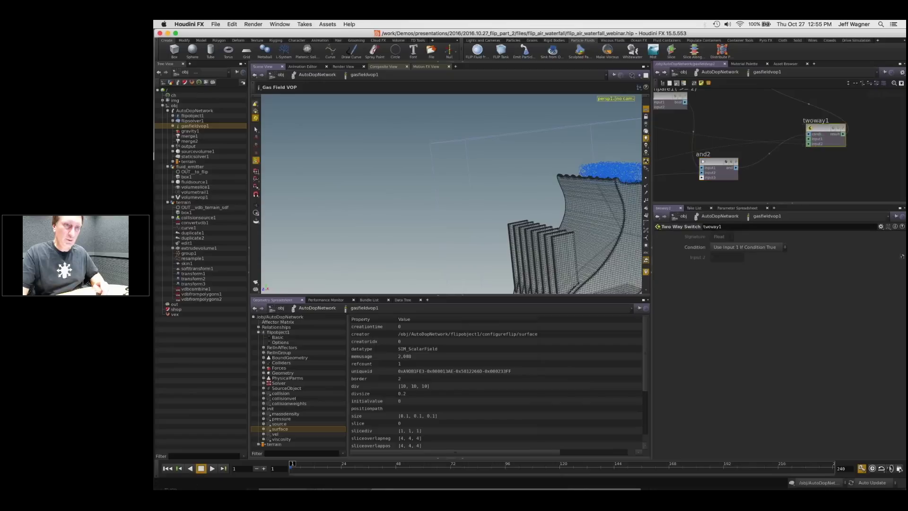
Step: Connect the curlnoise1 noise output to the twoway1 switch's first input and shift twoway1 closer to and2
{"action": "scroll", "coordinate": [776, 137], "scroll_direction": "down", "scroll_amount": 2}
{"action": "middle_click_drag", "start_coordinate": [713, 129], "coordinate": [717, 143]}
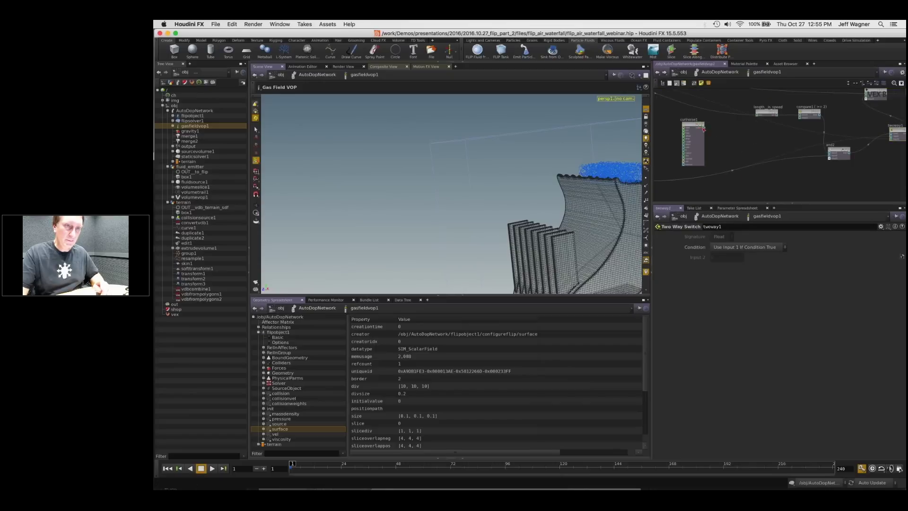
{"action": "mouse_move", "coordinate": [889, 136]}
{"action": "middle_mouse_down"}
{"action": "mouse_move", "coordinate": [734, 143]}
{"action": "mouse_move", "coordinate": [820, 157]}
{"action": "middle_mouse_up"}
{"action": "scroll", "coordinate": [734, 143], "scroll_direction": "up", "scroll_amount": 4}
{"action": "left_click", "coordinate": [731, 144]}
{"action": "scroll", "coordinate": [731, 144], "scroll_direction": "down", "scroll_amount": 4}
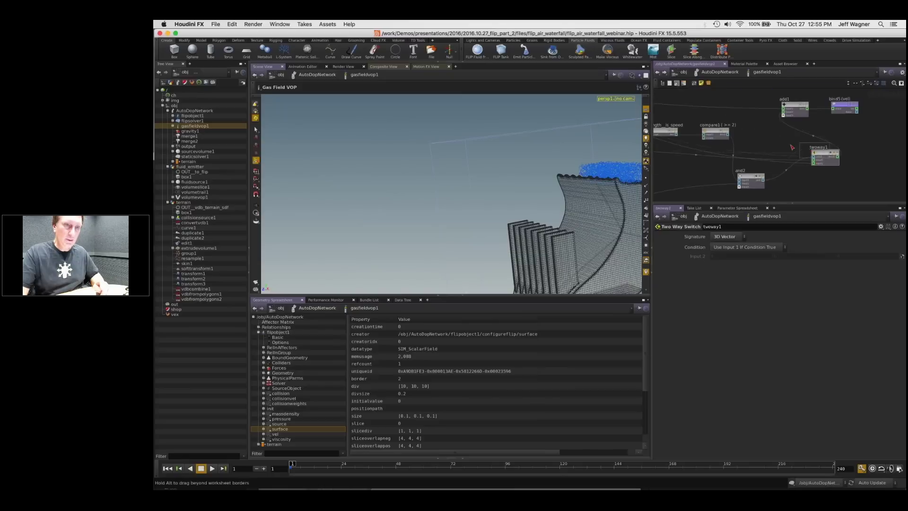
{"action": "left_click_drag", "start_coordinate": [822, 156], "coordinate": [785, 150]}
{"action": "middle_click_drag", "start_coordinate": [718, 143], "coordinate": [793, 174]}
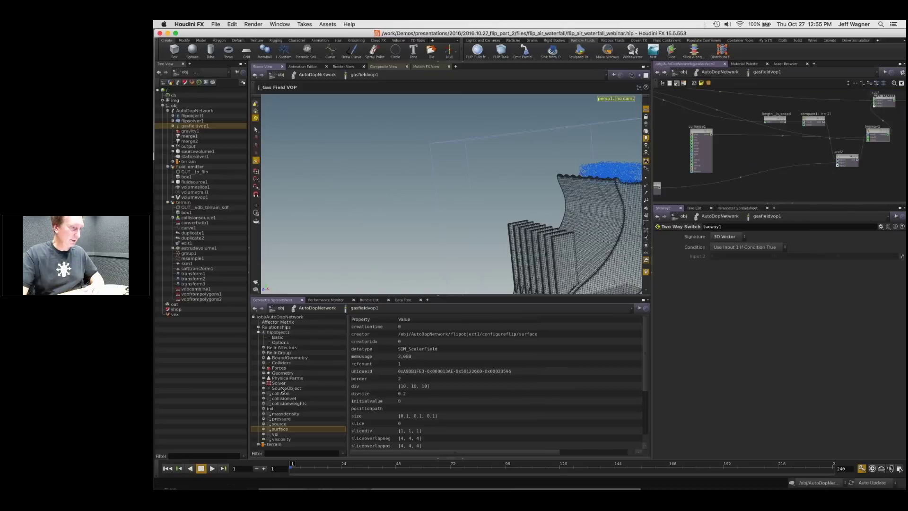
Step: Test-play the simulation from the first frame and reset it through the AutoDopNetwork parameters
{"action": "left_click", "coordinate": [213, 470]}
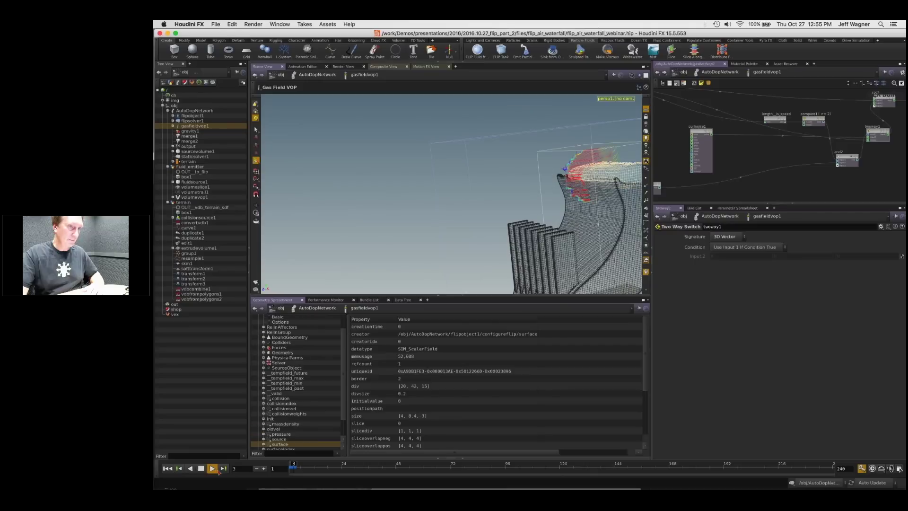
{"action": "left_click", "coordinate": [168, 468]}
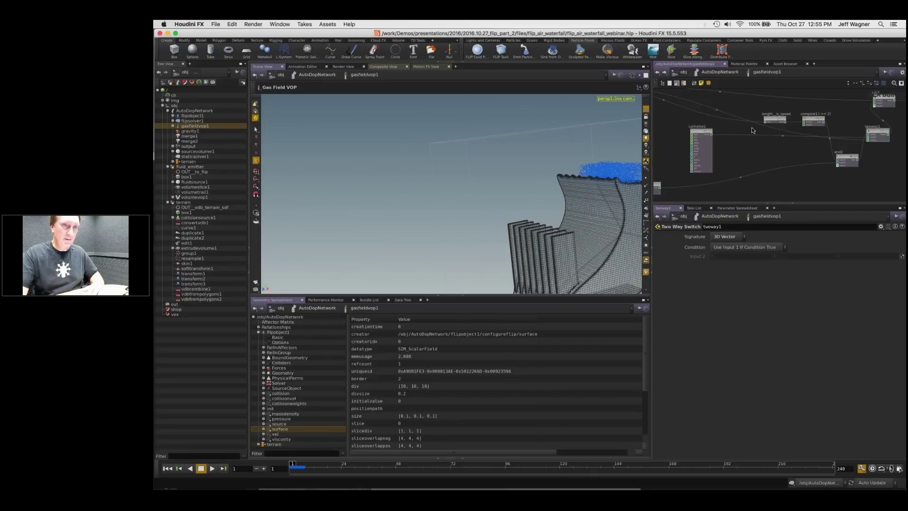
{"action": "right_click", "coordinate": [726, 73]}
{"action": "mouse_move", "coordinate": [780, 127]}
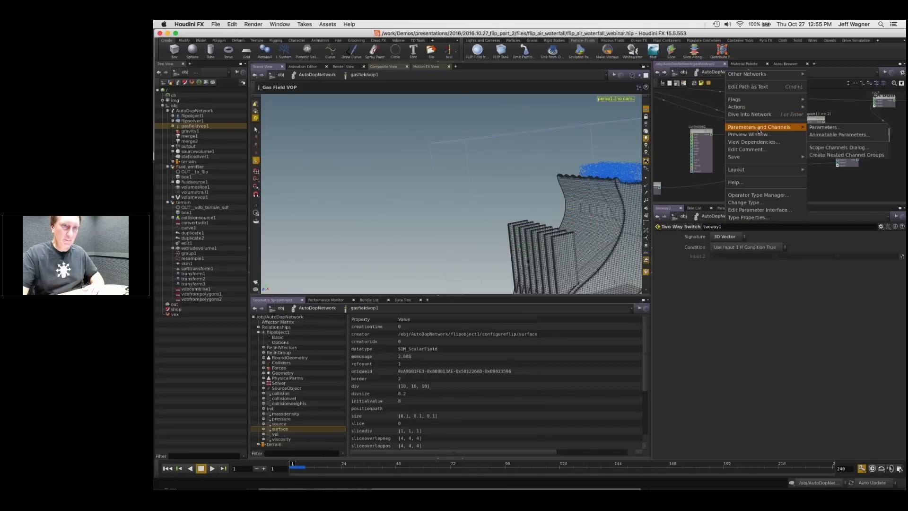
{"action": "left_click", "coordinate": [813, 127]}
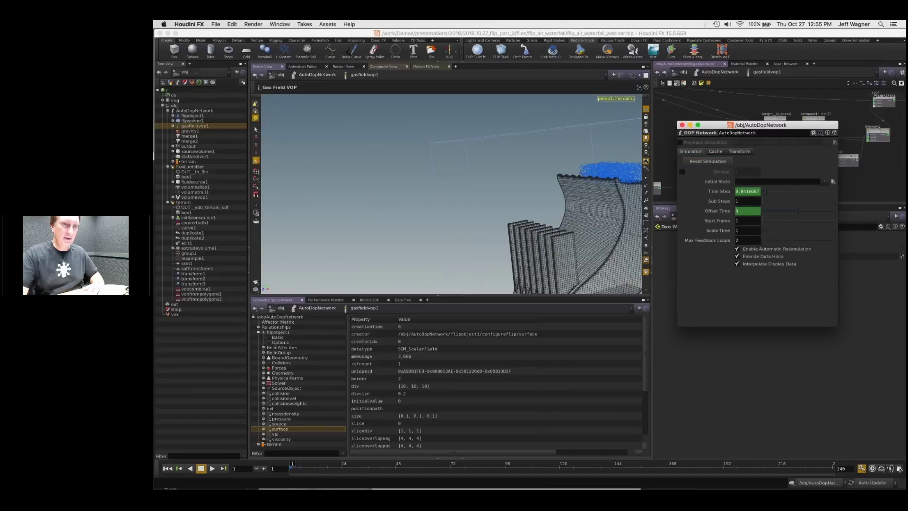
{"action": "left_click", "coordinate": [843, 182]}
Step: Move the vel output bind and the add1 node farther along from the twoway1 switch
{"action": "middle_click_drag", "start_coordinate": [843, 182], "coordinate": [780, 193]}
{"action": "left_click_drag", "start_coordinate": [743, 129], "coordinate": [821, 129]}
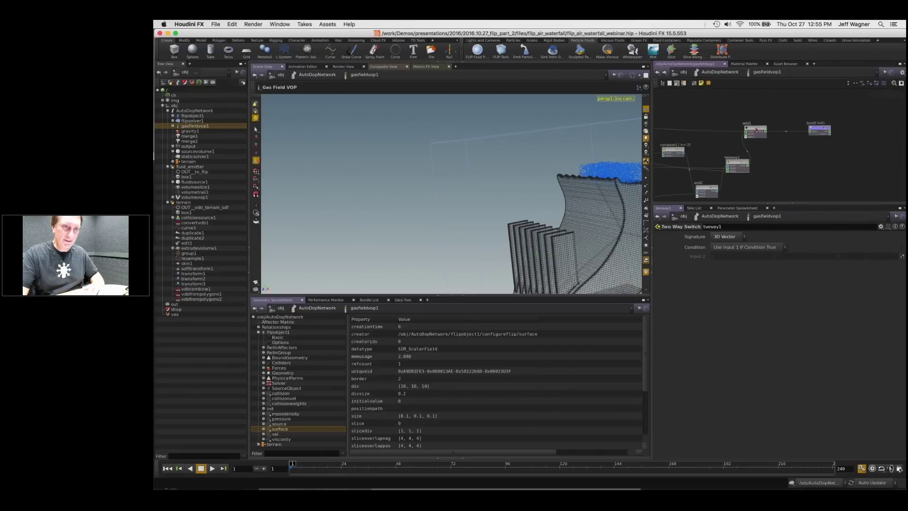
{"action": "left_click_drag", "start_coordinate": [761, 129], "coordinate": [798, 124]}
Step: Set the curlnoise1 amplitude to 0.002 and play the simulation to test it, returning to the first frame
{"action": "middle_click_drag", "start_coordinate": [744, 149], "coordinate": [874, 127]}
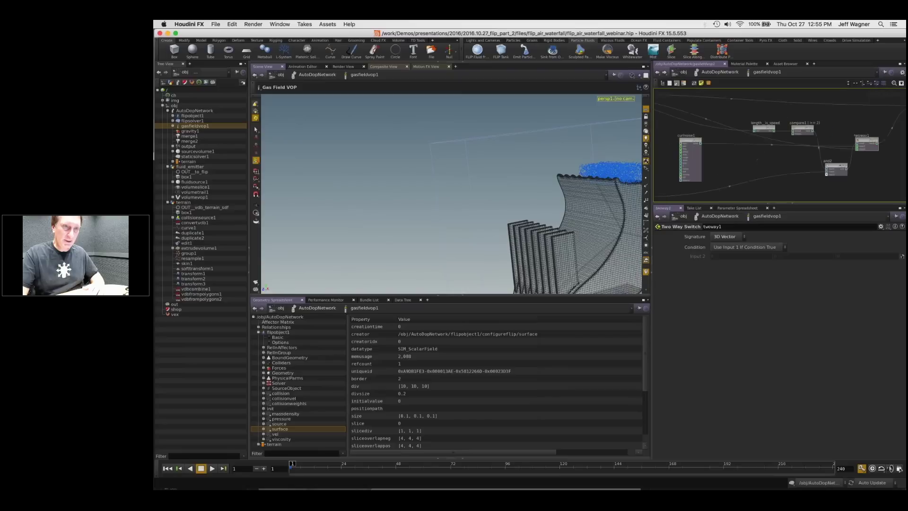
{"action": "left_click", "coordinate": [686, 141]}
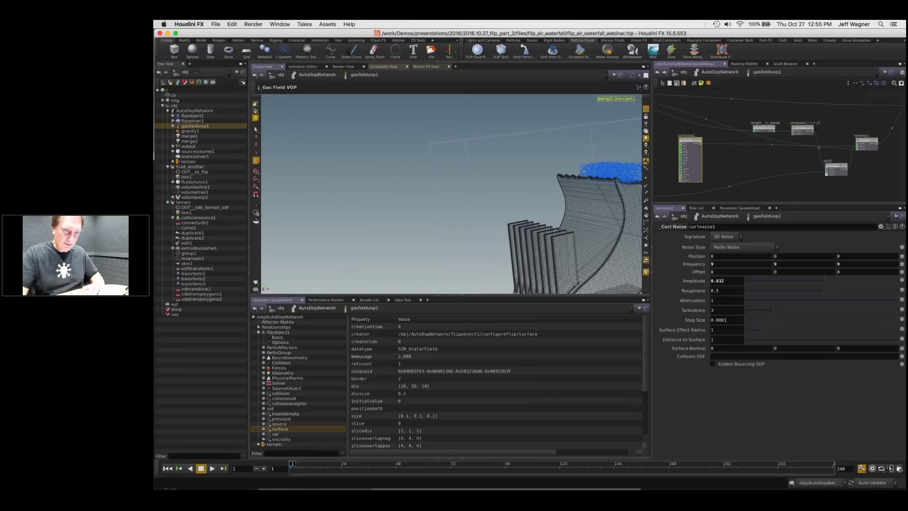
{"action": "left_click", "coordinate": [736, 283]}
{"action": "key", "text": "BackSpace"}
{"action": "key", "text": "BackSpace"}
{"action": "type", "text": "02"}
{"action": "key", "text": "Return"}
{"action": "left_click", "coordinate": [211, 468]}
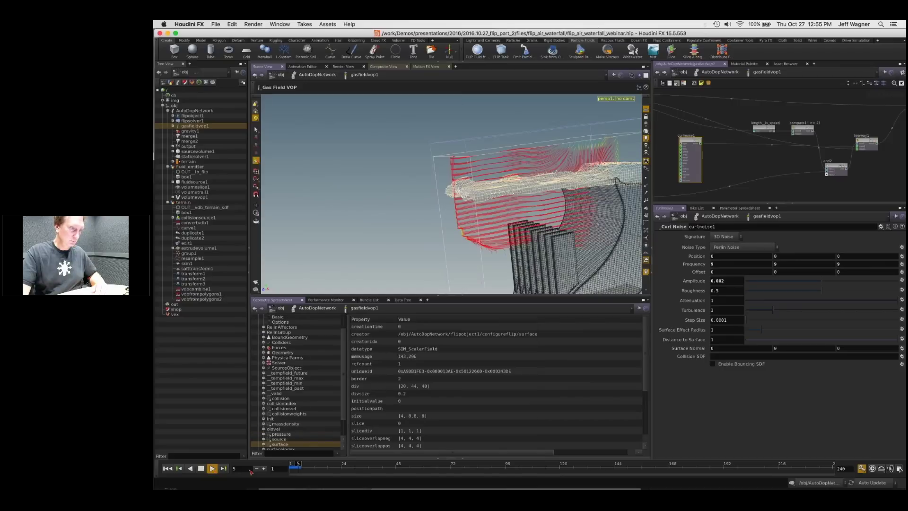
{"action": "key", "text": "ctrl+Up"}
Step: Inspect the compare1 speed test settings and trace the and2 inputs back to the collision compare nodes
{"action": "scroll", "coordinate": [765, 139], "scroll_direction": "down", "scroll_amount": 2}
{"action": "middle_click_drag", "start_coordinate": [776, 156], "coordinate": [821, 172]}
{"action": "scroll", "coordinate": [821, 172], "scroll_direction": "up", "scroll_amount": 2}
{"action": "mouse_move", "coordinate": [813, 127]}
{"action": "left_mouse_down"}
{"action": "mouse_move", "coordinate": [841, 146]}
{"action": "mouse_move", "coordinate": [819, 122]}
{"action": "left_mouse_up"}
{"action": "middle_click_drag", "start_coordinate": [832, 172], "coordinate": [767, 159]}
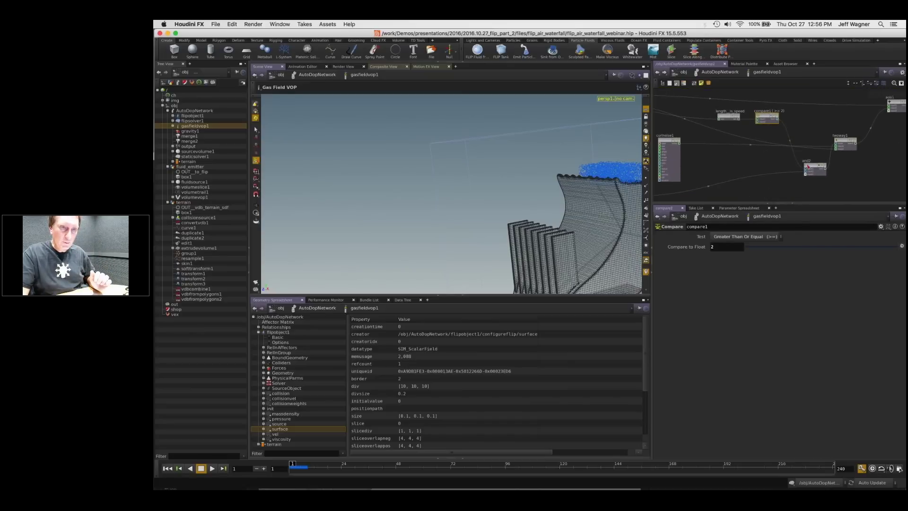
{"action": "scroll", "coordinate": [745, 154], "scroll_direction": "down", "scroll_amount": 2}
{"action": "middle_click_drag", "start_coordinate": [747, 160], "coordinate": [881, 130]}
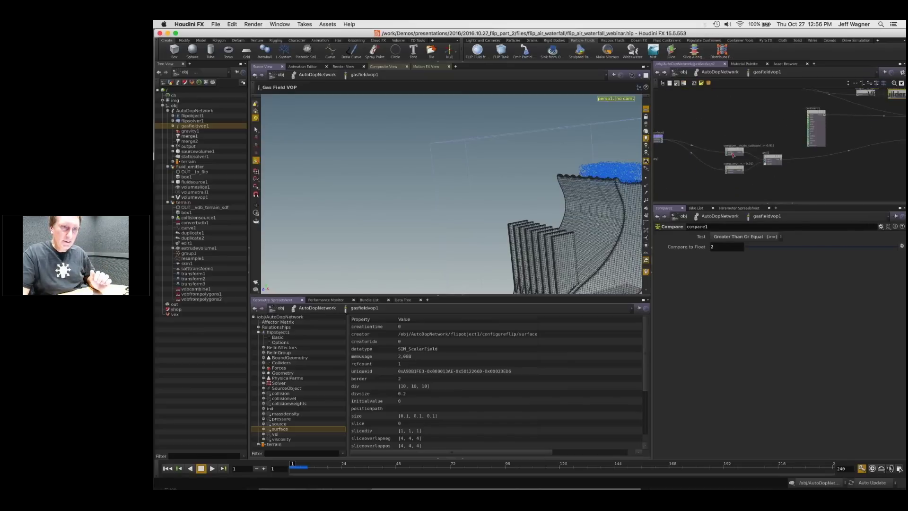
Step: Move the surface bind node closer to its compare nodes and switch to the flip_air_waterfall_gasfield_vop.hip window
{"action": "middle_click_drag", "start_coordinate": [795, 176], "coordinate": [842, 175]}
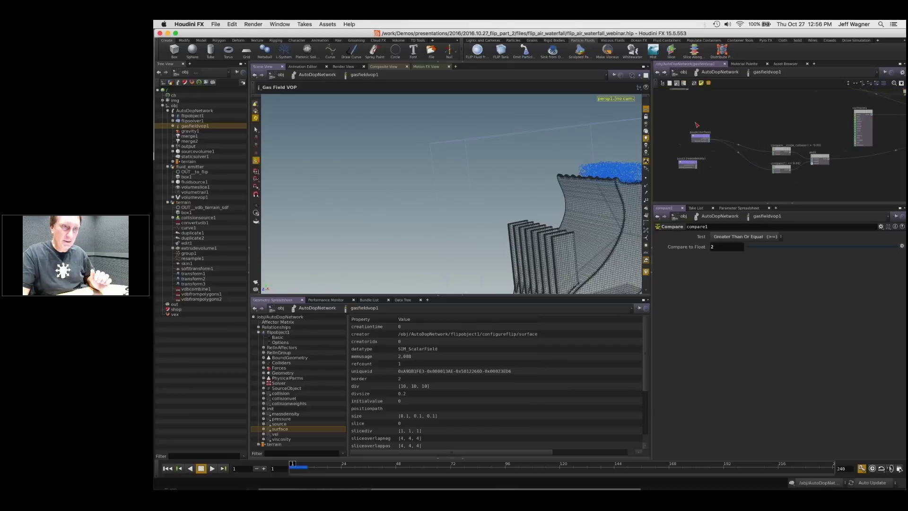
{"action": "left_click_drag", "start_coordinate": [700, 138], "coordinate": [737, 156]}
{"action": "middle_click_drag", "start_coordinate": [811, 114], "coordinate": [696, 140]}
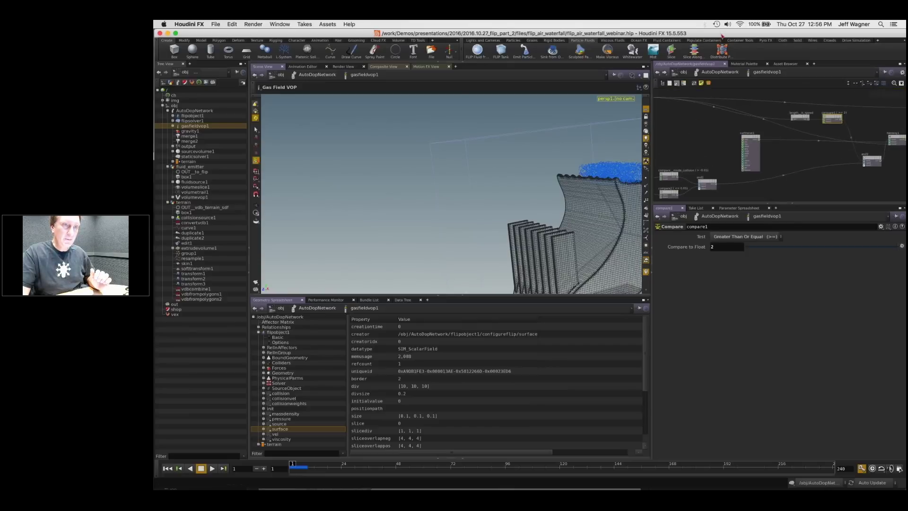
{"action": "left_click_drag", "start_coordinate": [722, 36], "coordinate": [722, 48]}
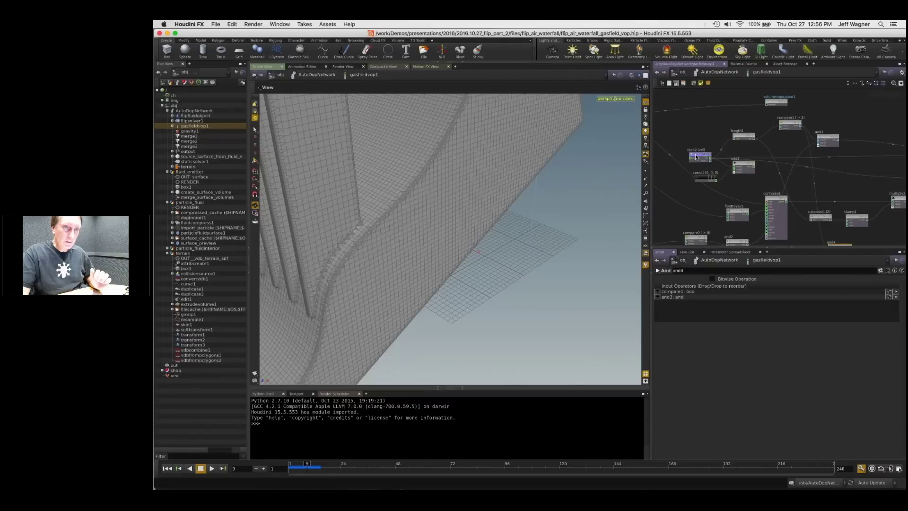
Step: Move the vel bind2 node slightly away from the const1 node and show its parameters
{"action": "left_click_drag", "start_coordinate": [685, 163], "coordinate": [706, 140]}
{"action": "left_click", "coordinate": [697, 146]}
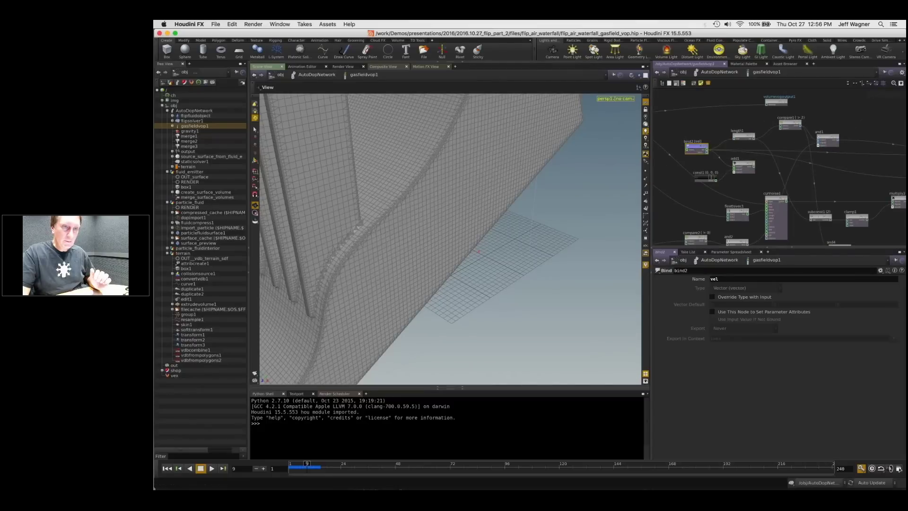
{"action": "middle_click_drag", "start_coordinate": [737, 141], "coordinate": [722, 133]}
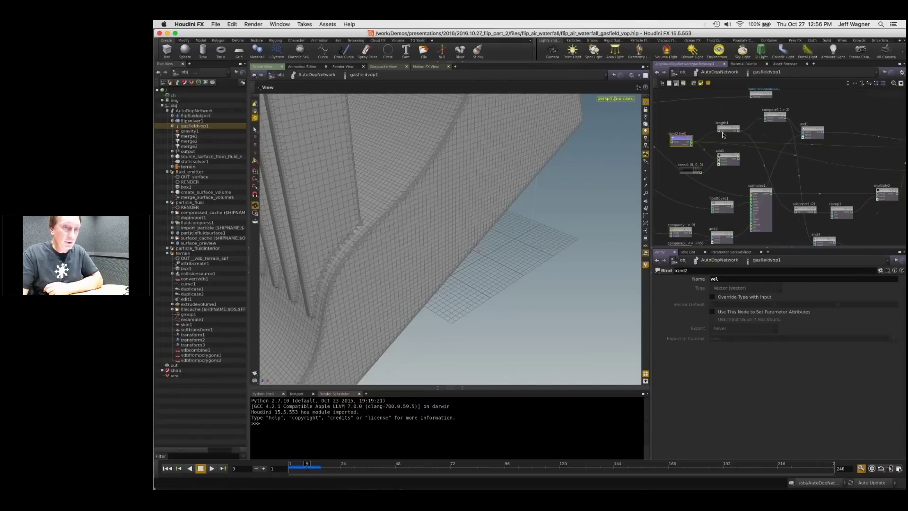
Step: Play the waterfall simulation from frame 1 at the AutoDopNetwork level and return to the first frame
{"action": "key", "text": "h"}
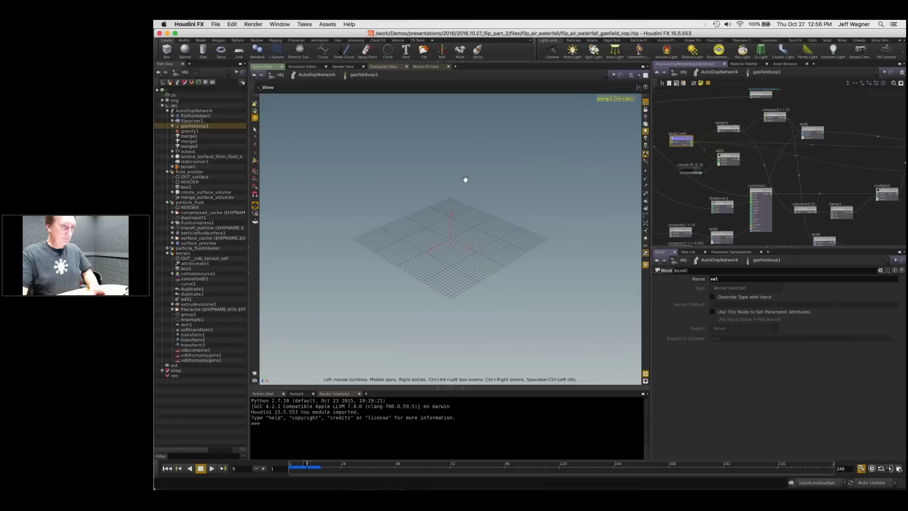
{"action": "right_click_drag", "start_coordinate": [465, 179], "coordinate": [447, 282]}
{"action": "key", "text": "u"}
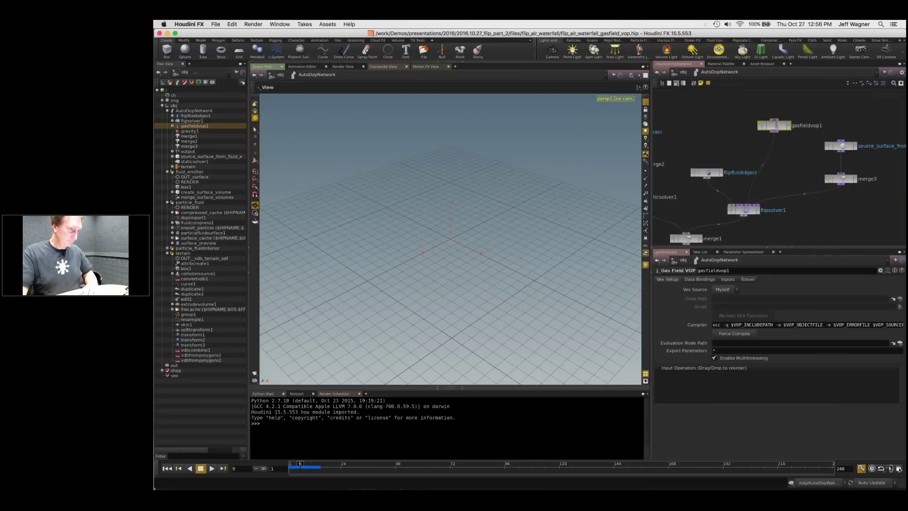
{"action": "left_click_drag", "start_coordinate": [263, 468], "coordinate": [259, 468]}
{"action": "right_click_drag", "start_coordinate": [413, 251], "coordinate": [400, 182]}
{"action": "left_click_drag", "start_coordinate": [399, 213], "coordinate": [435, 191]}
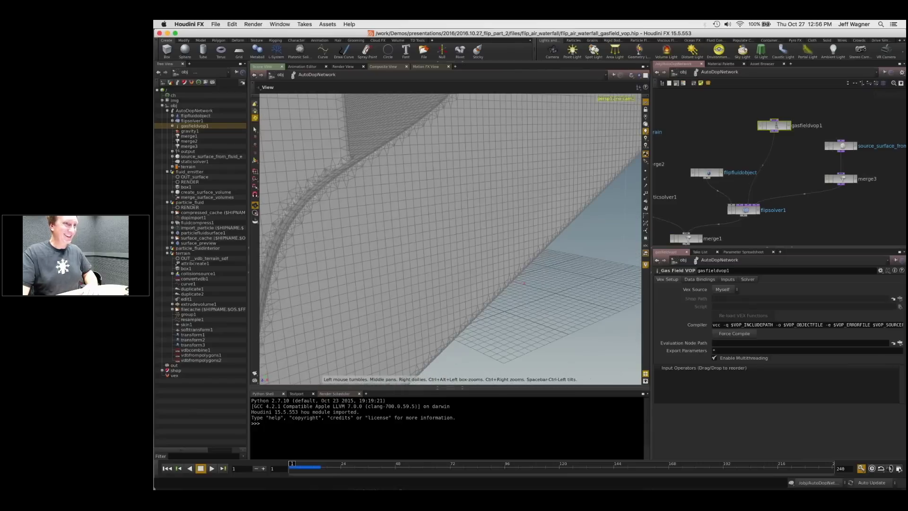
{"action": "right_click_drag", "start_coordinate": [416, 189], "coordinate": [374, 142]}
{"action": "middle_click_drag", "start_coordinate": [373, 142], "coordinate": [478, 227]}
{"action": "left_click_drag", "start_coordinate": [478, 227], "coordinate": [472, 214]}
{"action": "scroll", "coordinate": [807, 202], "scroll_direction": "up", "scroll_amount": 3}
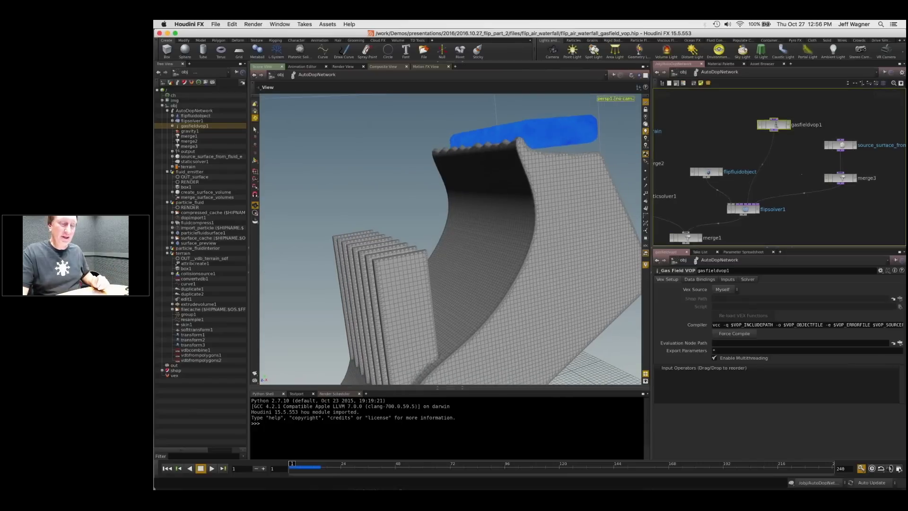
{"action": "left_click", "coordinate": [211, 469]}
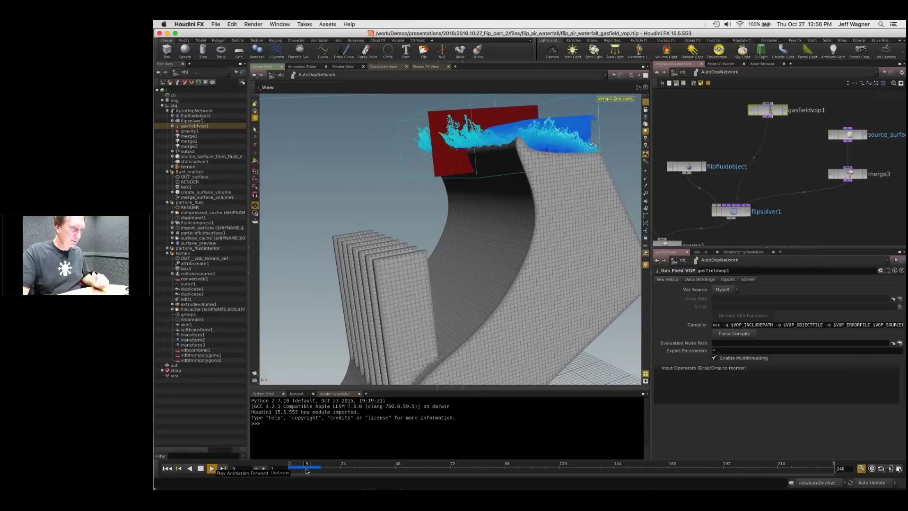
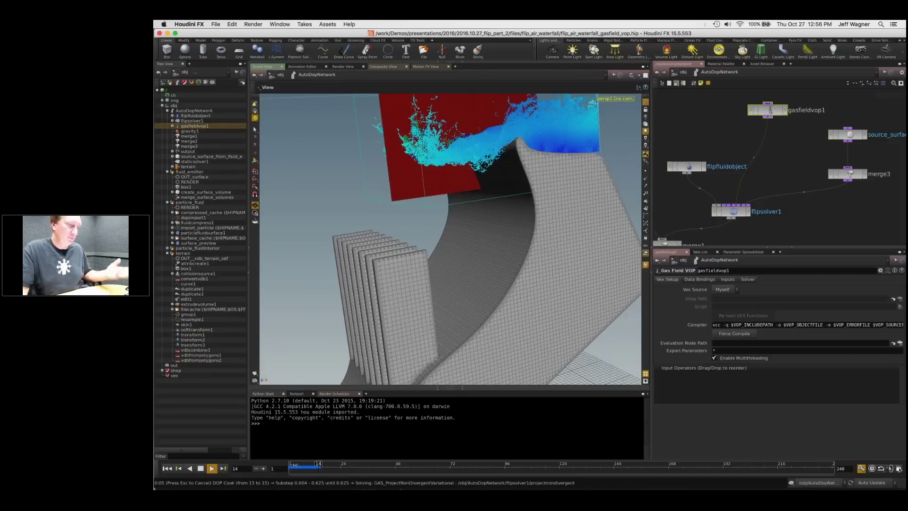
{"action": "key", "text": "ctrl+Up"}
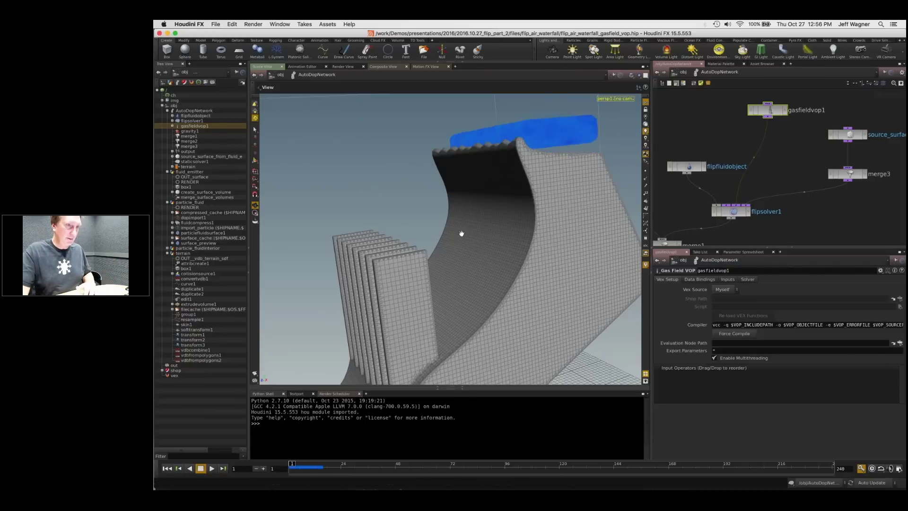
{"action": "left_click_drag", "start_coordinate": [462, 234], "coordinate": [433, 267]}
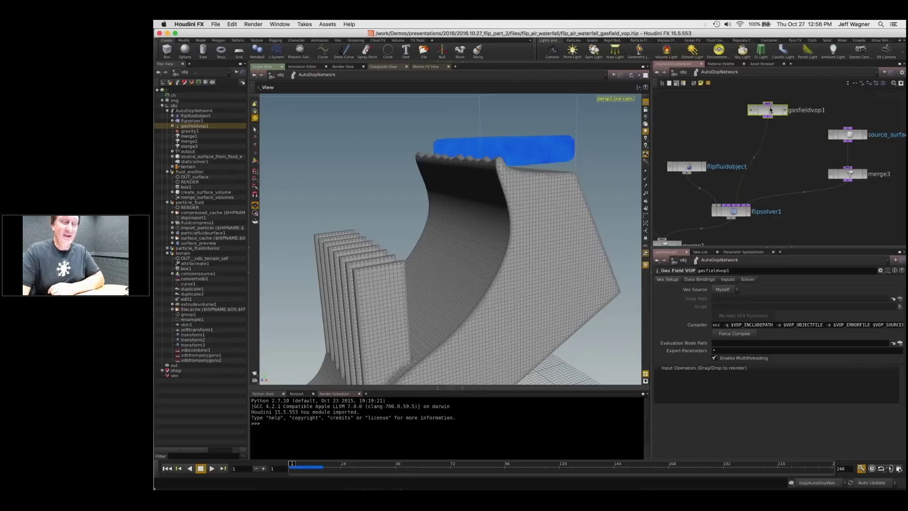
Step: Enter the gasfieldvop1 network and select the vel bind2 node that feeds length1
{"action": "middle_click_drag", "start_coordinate": [770, 110], "coordinate": [753, 128]}
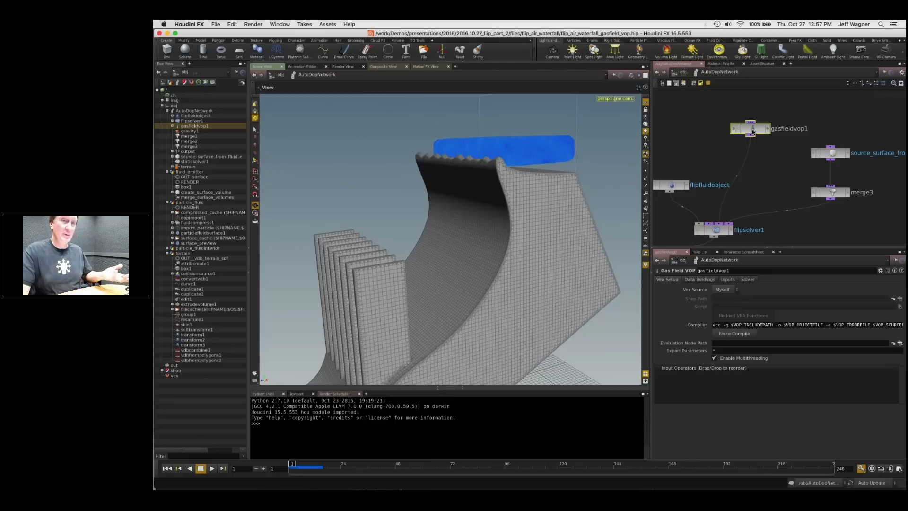
{"action": "double_click", "coordinate": [753, 130]}
{"action": "middle_click_drag", "start_coordinate": [762, 146], "coordinate": [815, 114]}
{"action": "right_click_drag", "start_coordinate": [814, 114], "coordinate": [786, 152]}
{"action": "middle_click_drag", "start_coordinate": [786, 152], "coordinate": [786, 175]}
{"action": "left_click_drag", "start_coordinate": [719, 143], "coordinate": [713, 139]}
{"action": "right_click_drag", "start_coordinate": [753, 131], "coordinate": [732, 160]}
{"action": "middle_click_drag", "start_coordinate": [732, 161], "coordinate": [733, 145]}
{"action": "left_click_drag", "start_coordinate": [688, 130], "coordinate": [691, 135]}
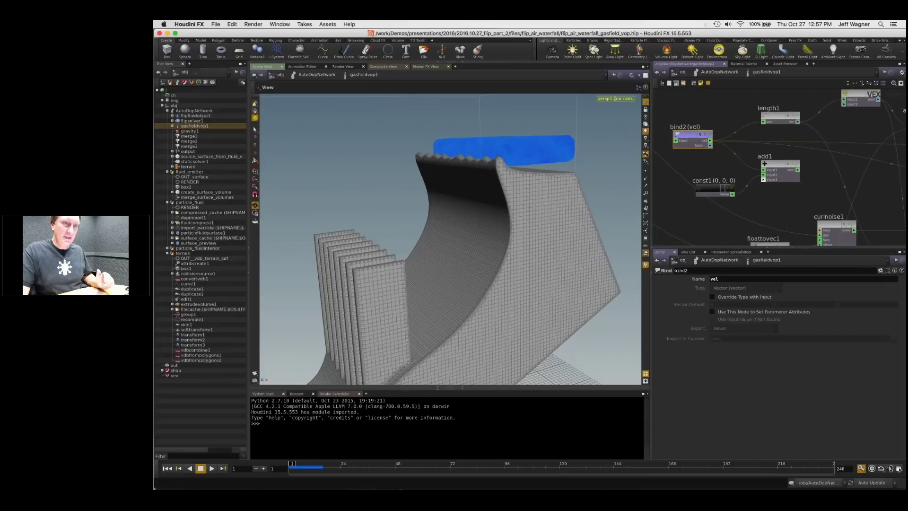
Step: Inspect the length1 node and the compare1 speed test it feeds
{"action": "left_click", "coordinate": [780, 116]}
{"action": "middle_click_drag", "start_coordinate": [857, 128], "coordinate": [799, 134]}
{"action": "right_click_drag", "start_coordinate": [799, 135], "coordinate": [785, 114]}
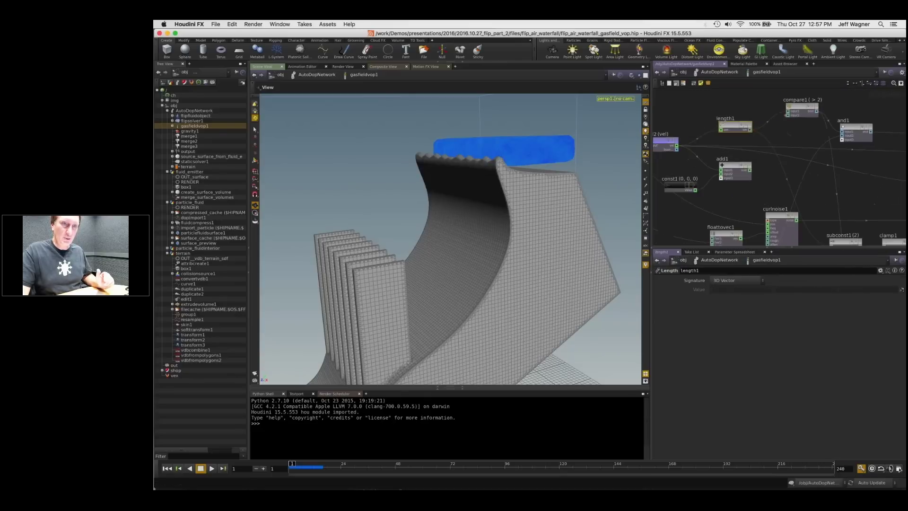
{"action": "left_click", "coordinate": [800, 110]}
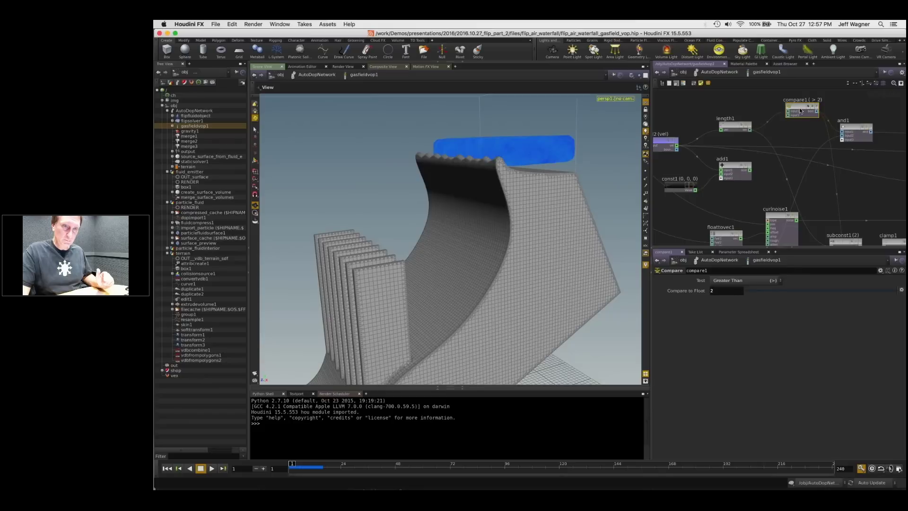
Step: Trace the surface bind node to compare2 and compare3 and check their test settings
{"action": "right_click_drag", "start_coordinate": [791, 139], "coordinate": [776, 156]}
{"action": "middle_click_drag", "start_coordinate": [776, 156], "coordinate": [793, 118]}
{"action": "middle_click_drag", "start_coordinate": [725, 195], "coordinate": [807, 150]}
{"action": "left_click", "coordinate": [665, 179]}
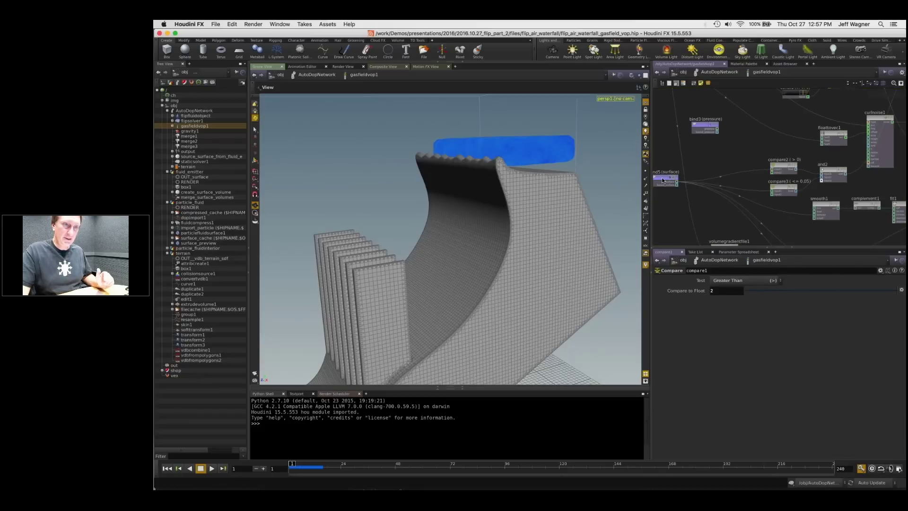
{"action": "left_click", "coordinate": [779, 167]}
{"action": "left_click", "coordinate": [782, 190]}
{"action": "scroll", "coordinate": [757, 188], "scroll_direction": "right", "scroll_amount": 5}
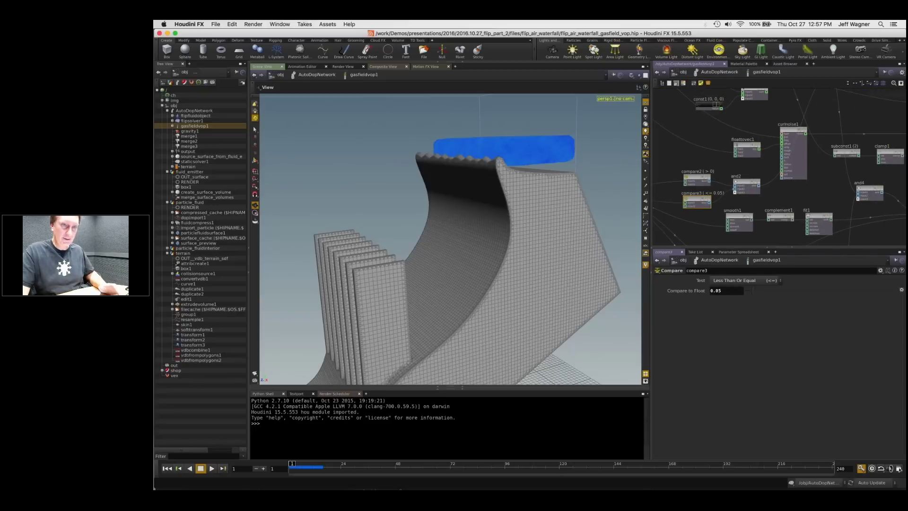
Step: Follow the condition chain from and2 through and1 to the twoway1 switch and review each node's inputs or settings
{"action": "left_click", "coordinate": [749, 188]}
{"action": "middle_click_drag", "start_coordinate": [847, 112], "coordinate": [764, 196]}
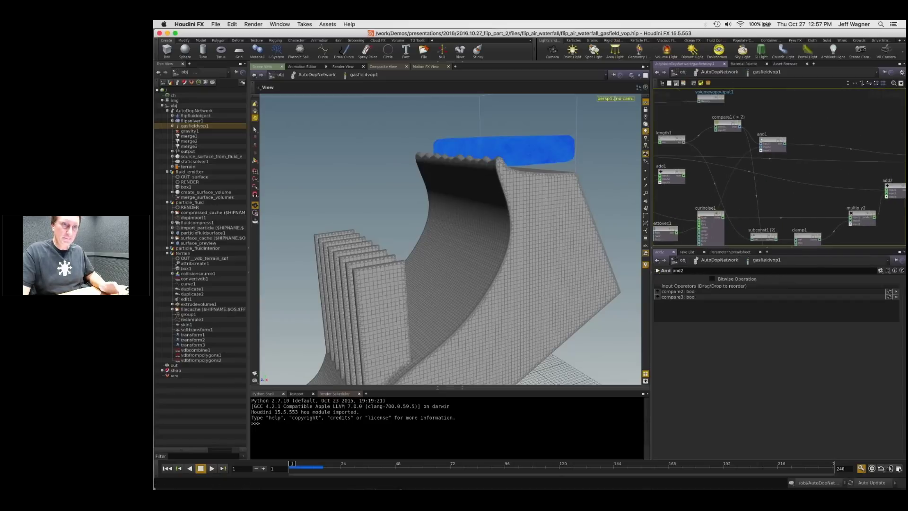
{"action": "left_click", "coordinate": [774, 143]}
{"action": "middle_click_drag", "start_coordinate": [808, 175], "coordinate": [663, 156]}
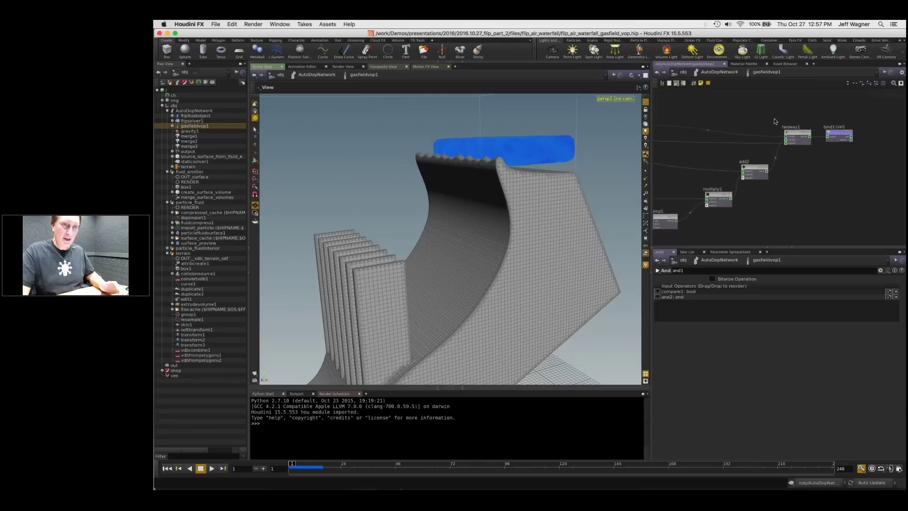
{"action": "scroll", "coordinate": [776, 122], "scroll_direction": "up", "scroll_amount": 1}
{"action": "left_click", "coordinate": [808, 128]}
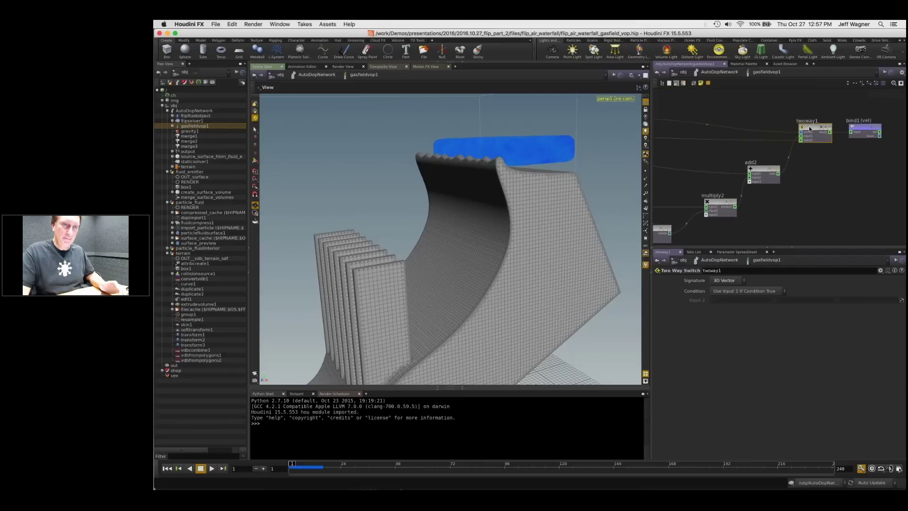
Step: Trace the noise branch from add2 and multiply2 back to curlnoise1 and examine its settings and the global Time output
{"action": "scroll", "coordinate": [867, 200], "scroll_direction": "down", "scroll_amount": 1}
{"action": "middle_click_drag", "start_coordinate": [778, 206], "coordinate": [824, 135]}
{"action": "left_click", "coordinate": [777, 147]}
{"action": "left_click", "coordinate": [729, 146]}
{"action": "middle_click_drag", "start_coordinate": [703, 176], "coordinate": [830, 207]}
{"action": "scroll", "coordinate": [751, 189], "scroll_direction": "up", "scroll_amount": 1}
{"action": "middle_click_drag", "start_coordinate": [695, 139], "coordinate": [769, 160]}
{"action": "scroll", "coordinate": [768, 160], "scroll_direction": "up", "scroll_amount": 4}
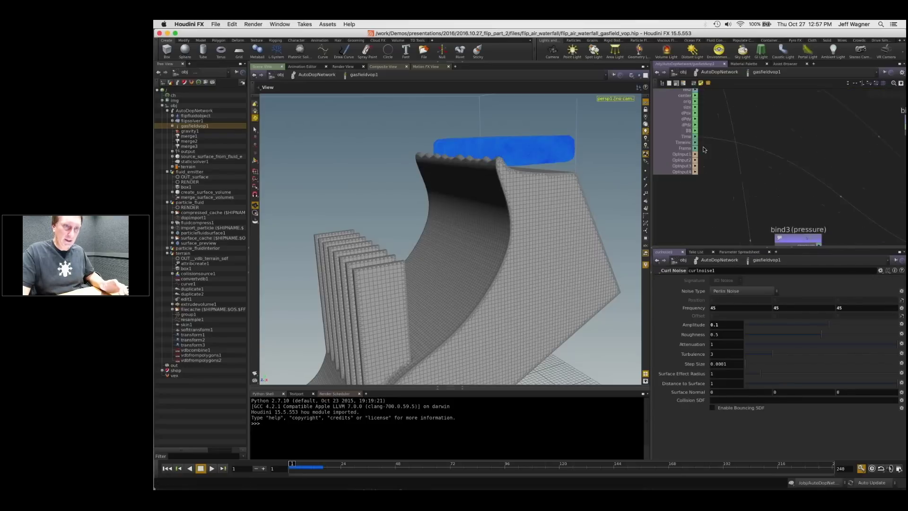
Step: Shift floattovec1 and curlnoise1 farther upstream in the noise branch, away from the subconst1 node
{"action": "scroll", "coordinate": [776, 159], "scroll_direction": "down", "scroll_amount": 3}
{"action": "middle_click_drag", "start_coordinate": [889, 221], "coordinate": [709, 182]}
{"action": "scroll", "coordinate": [755, 194], "scroll_direction": "up", "scroll_amount": 2}
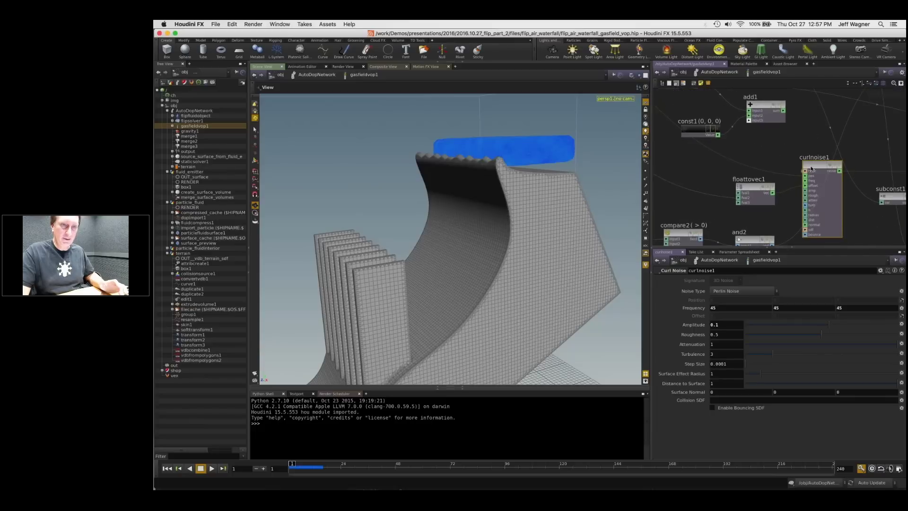
{"action": "left_click_drag", "start_coordinate": [755, 186], "coordinate": [725, 187]}
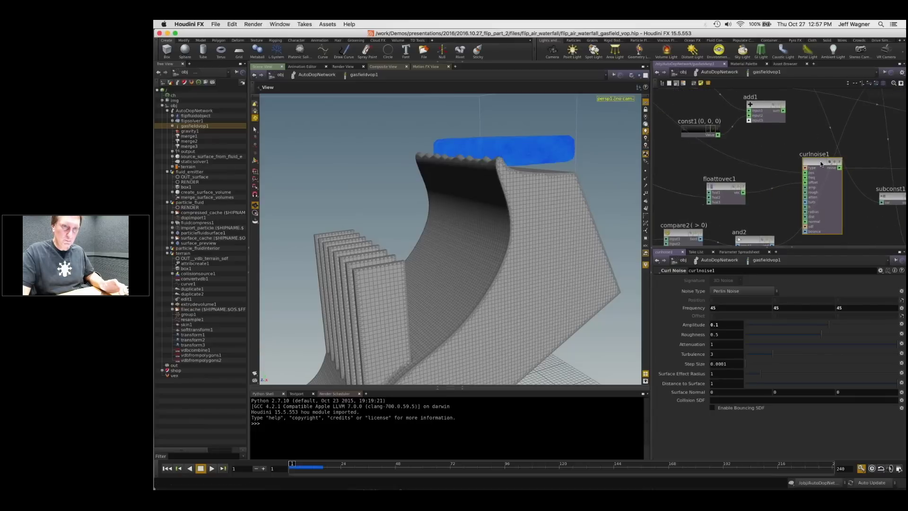
{"action": "left_click_drag", "start_coordinate": [823, 163], "coordinate": [787, 156]}
Step: Select subconst1 and clamp1 together and move them slightly farther from multiply2
{"action": "scroll", "coordinate": [858, 169], "scroll_direction": "down", "scroll_amount": 3}
{"action": "middle_click_drag", "start_coordinate": [880, 177], "coordinate": [754, 161]}
{"action": "scroll", "coordinate": [695, 168], "scroll_direction": "up", "scroll_amount": 1}
{"action": "left_click", "coordinate": [803, 156]}
{"action": "left_click_drag", "start_coordinate": [737, 158], "coordinate": [824, 197]}
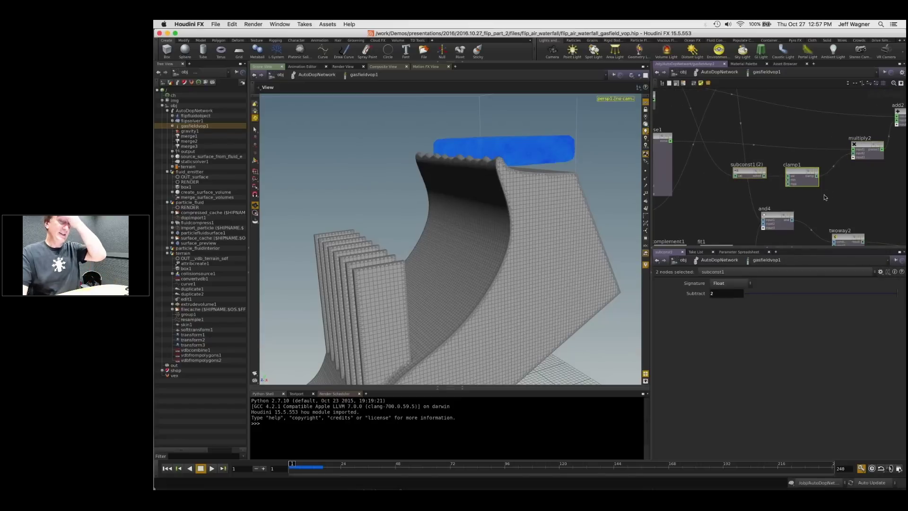
{"action": "scroll", "coordinate": [823, 198], "scroll_direction": "down", "scroll_amount": 2}
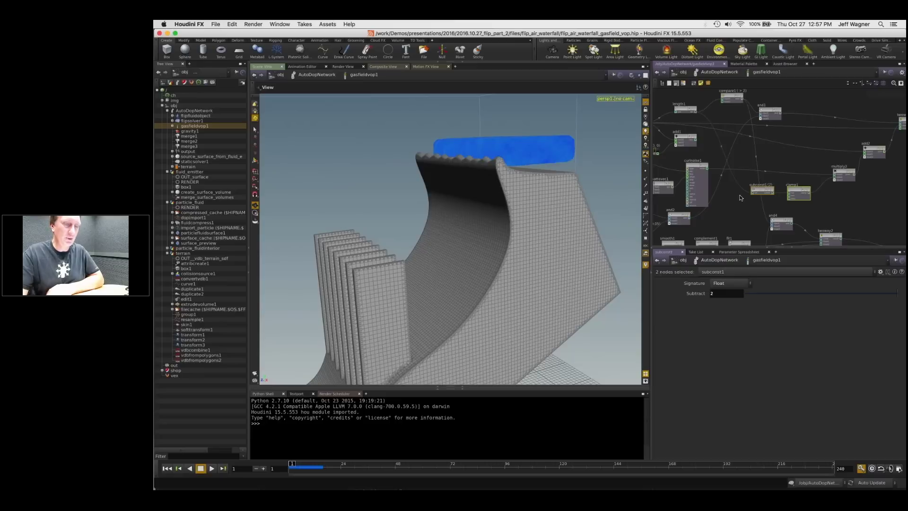
{"action": "middle_click_drag", "start_coordinate": [741, 198], "coordinate": [741, 204]}
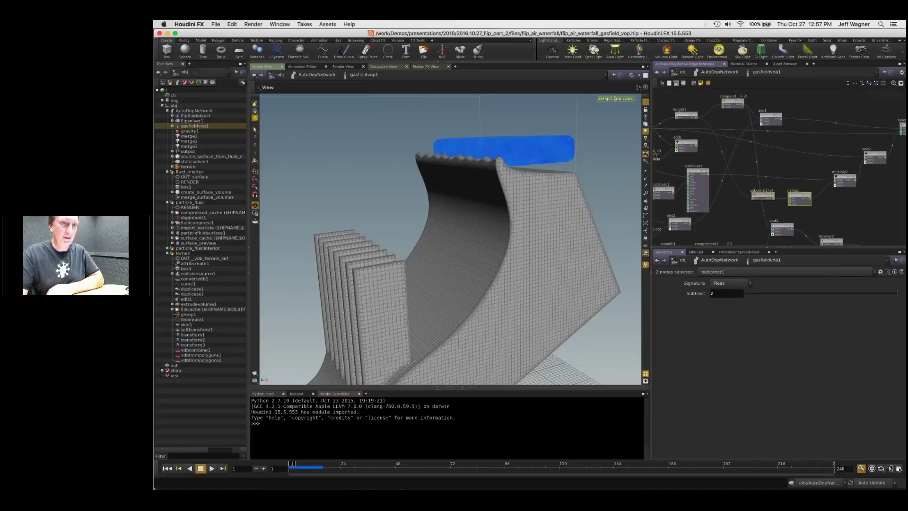
{"action": "left_click_drag", "start_coordinate": [753, 198], "coordinate": [754, 196]}
{"action": "left_click", "coordinate": [741, 207]}
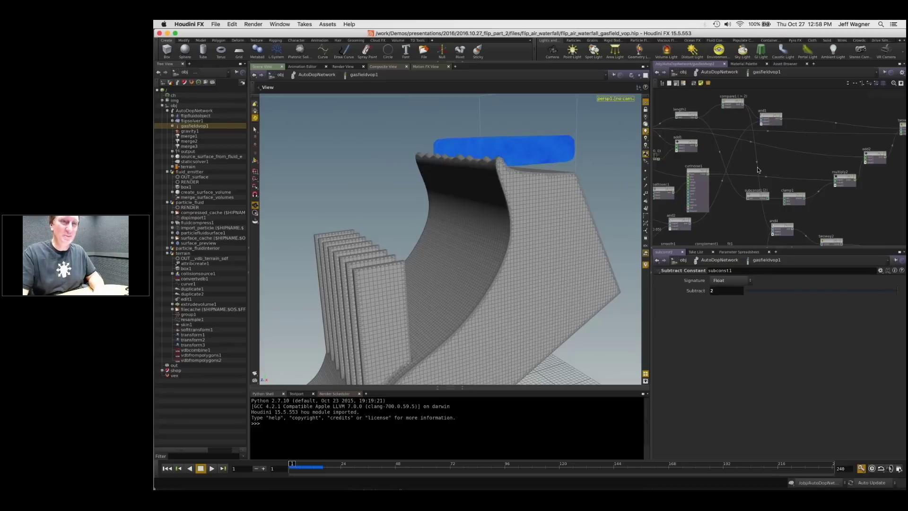
Step: Check the subconst1 value against the length1 speed and the compare1 threshold
{"action": "left_click", "coordinate": [756, 197]}
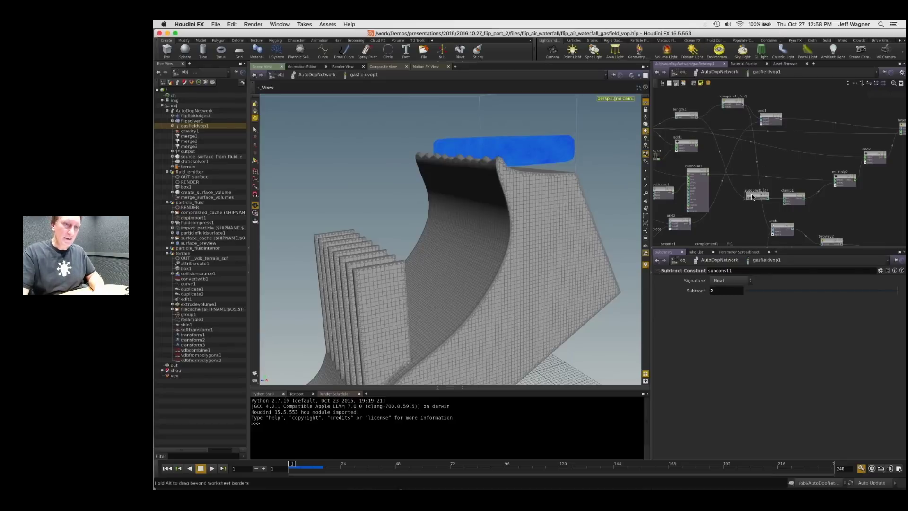
{"action": "middle_click_drag", "start_coordinate": [687, 117], "coordinate": [713, 112]}
{"action": "left_click", "coordinate": [712, 112]}
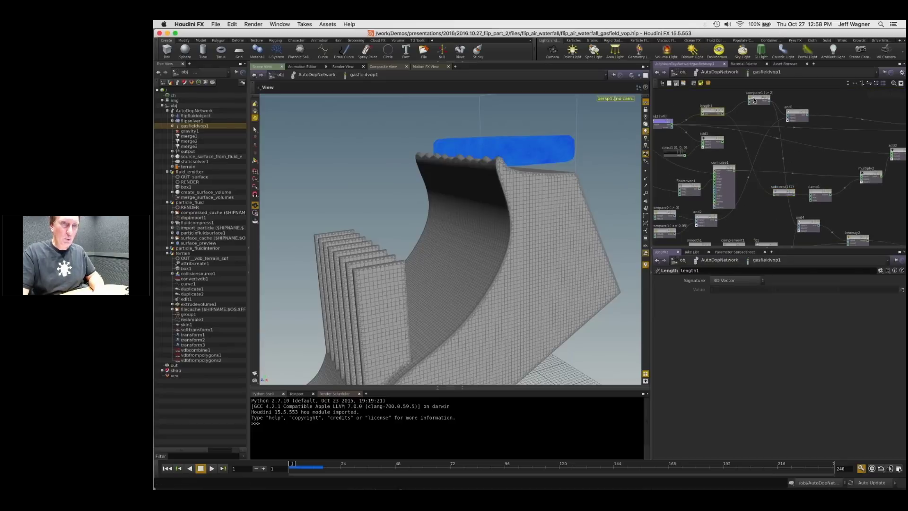
{"action": "left_click", "coordinate": [755, 100]}
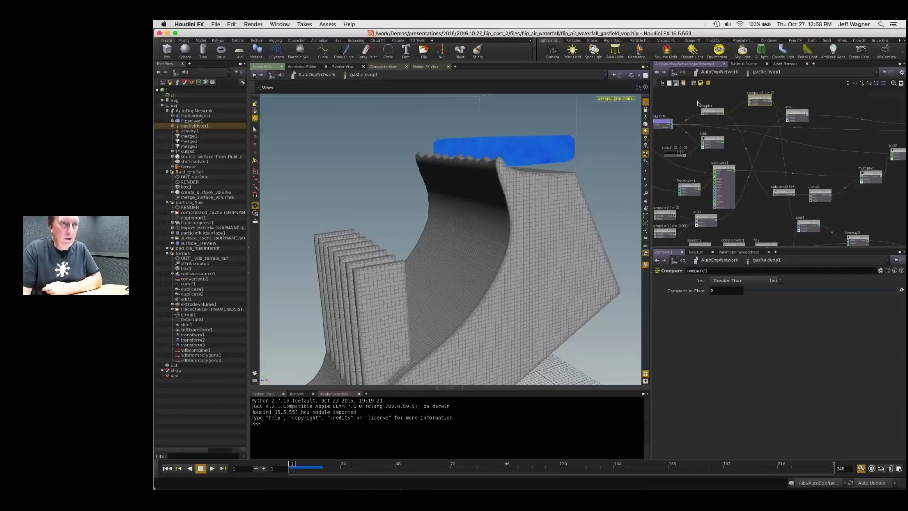
{"action": "scroll", "coordinate": [850, 196], "scroll_direction": "up", "scroll_amount": 3}
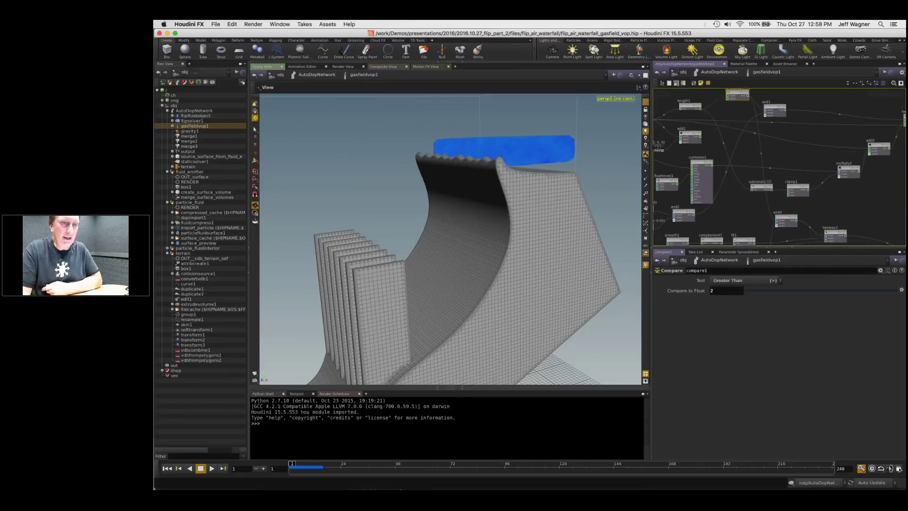
Step: Try renaming the subconst1 node to subconst0
{"action": "left_click", "coordinate": [715, 174]}
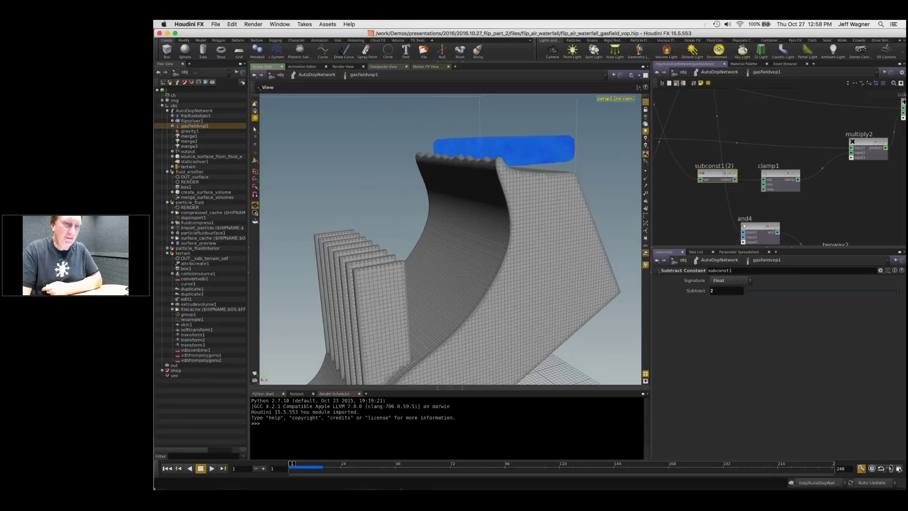
{"action": "middle_click_drag", "start_coordinate": [699, 150], "coordinate": [709, 186]}
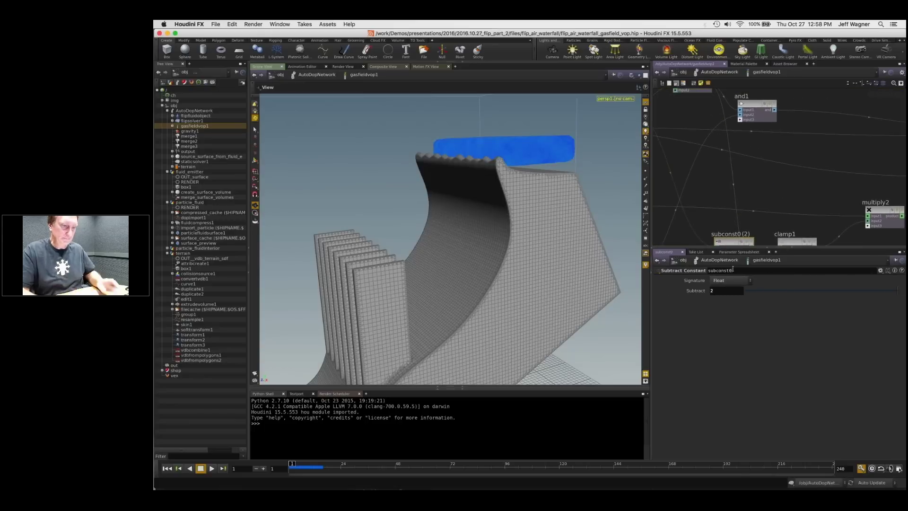
{"action": "key", "text": "Return"}
Step: Inspect the minimum and maximum limits of the clamp1 node that follows subconst1
{"action": "scroll", "coordinate": [719, 165], "scroll_direction": "down", "scroll_amount": 2}
{"action": "middle_click_drag", "start_coordinate": [711, 208], "coordinate": [730, 217]}
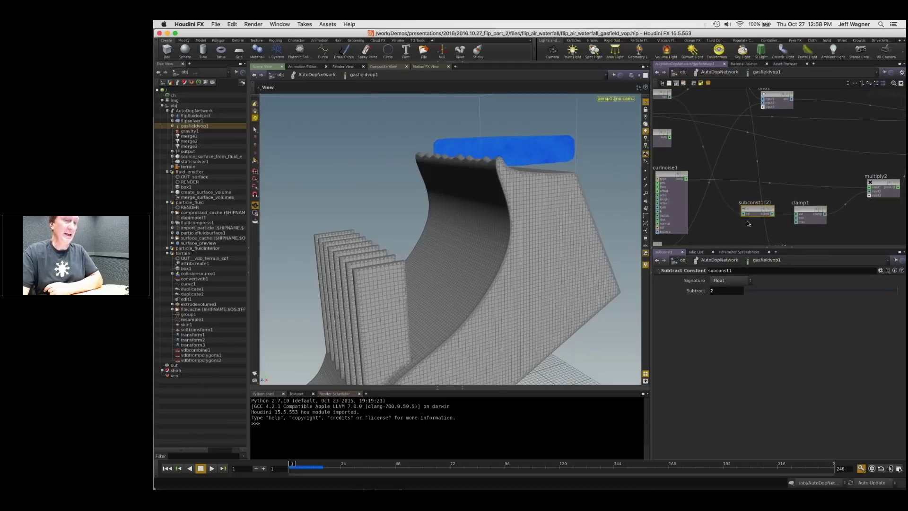
{"action": "middle_click_drag", "start_coordinate": [752, 226], "coordinate": [747, 235]}
{"action": "mouse_move", "coordinate": [800, 224]}
{"action": "middle_mouse_down"}
{"action": "mouse_move", "coordinate": [805, 253]}
{"action": "mouse_move", "coordinate": [801, 215]}
{"action": "middle_mouse_up"}
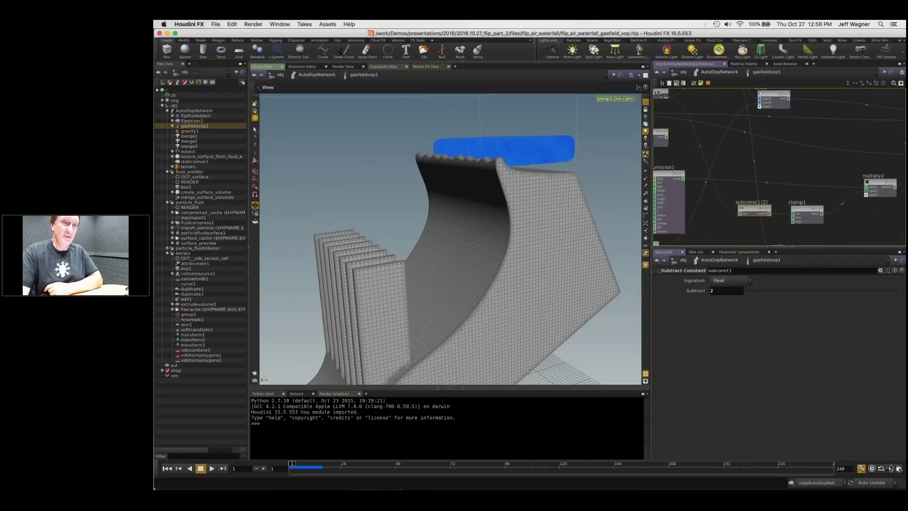
{"action": "left_click", "coordinate": [801, 215]}
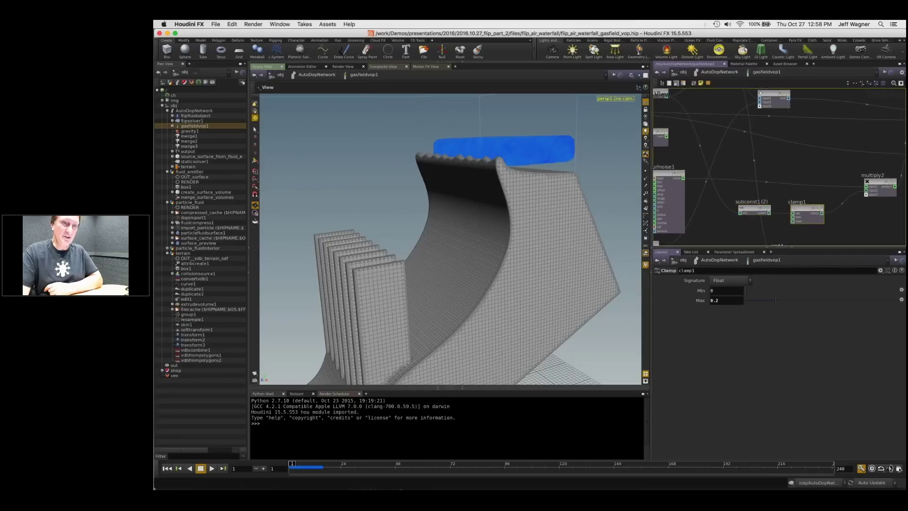
Step: Switch from the reference scene to the flip_air_waterfall_webinar.hip window and bring that window fully into view
{"action": "middle_click_drag", "start_coordinate": [802, 215], "coordinate": [747, 208]}
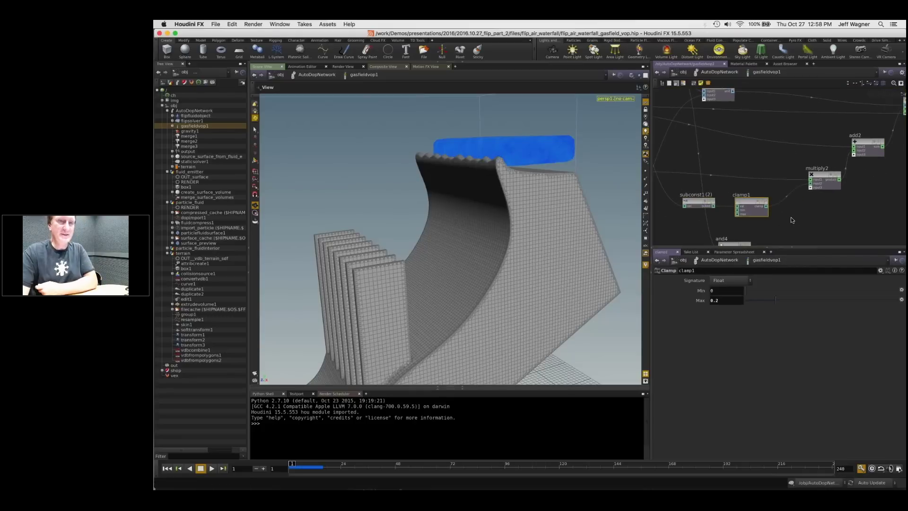
{"action": "middle_click_drag", "start_coordinate": [793, 219], "coordinate": [898, 208]}
{"action": "scroll", "coordinate": [789, 219], "scroll_direction": "down", "scroll_amount": 1}
{"action": "scroll", "coordinate": [750, 217], "scroll_direction": "down", "scroll_amount": 1}
{"action": "middle_click_drag", "start_coordinate": [750, 219], "coordinate": [755, 188]}
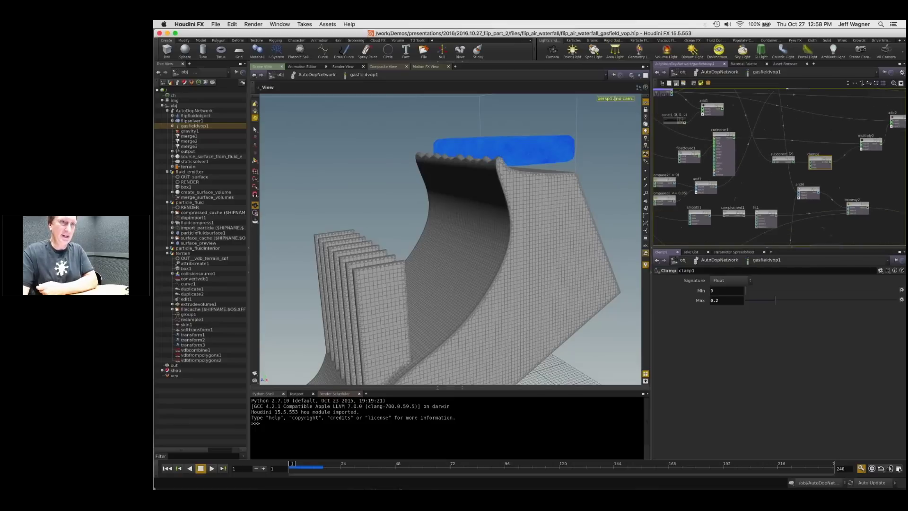
{"action": "mouse_move", "coordinate": [728, 29]}
{"action": "left_mouse_down"}
{"action": "mouse_move", "coordinate": [726, 76]}
{"action": "mouse_move", "coordinate": [723, 30]}
{"action": "left_mouse_up"}
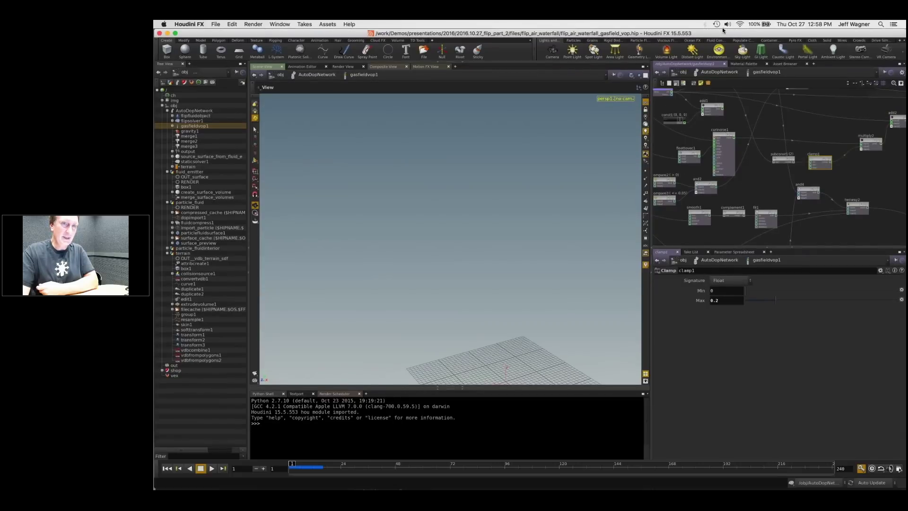
{"action": "left_click_drag", "start_coordinate": [722, 30], "coordinate": [723, 20]}
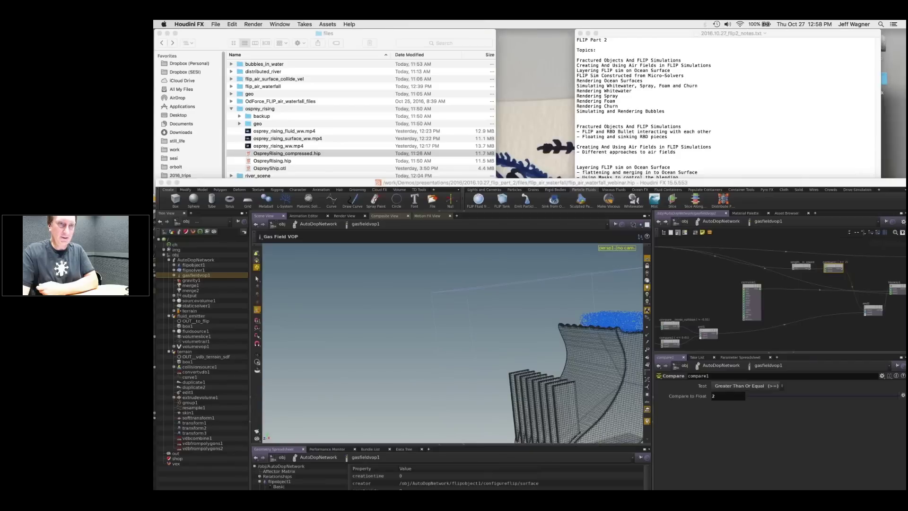
{"action": "left_click_drag", "start_coordinate": [724, 183], "coordinate": [725, 34]}
Step: Add a Subtract Constant node below and2 in the gas field VOP network
{"action": "scroll", "coordinate": [851, 137], "scroll_direction": "up", "scroll_amount": 4}
{"action": "middle_click_drag", "start_coordinate": [683, 191], "coordinate": [725, 171]}
{"action": "scroll", "coordinate": [726, 170], "scroll_direction": "down", "scroll_amount": 4}
{"action": "scroll", "coordinate": [725, 171], "scroll_direction": "down", "scroll_amount": 2}
{"action": "key", "text": "Tab"}
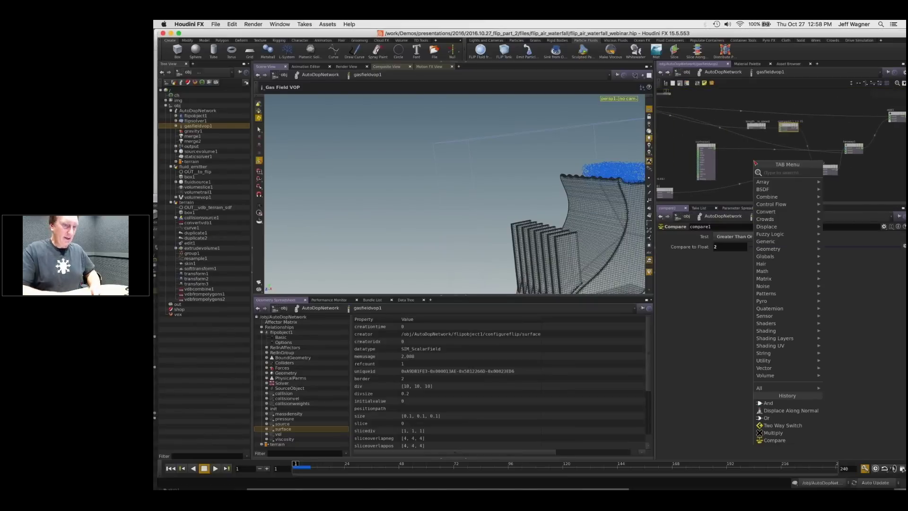
{"action": "type", "text": "sub"}
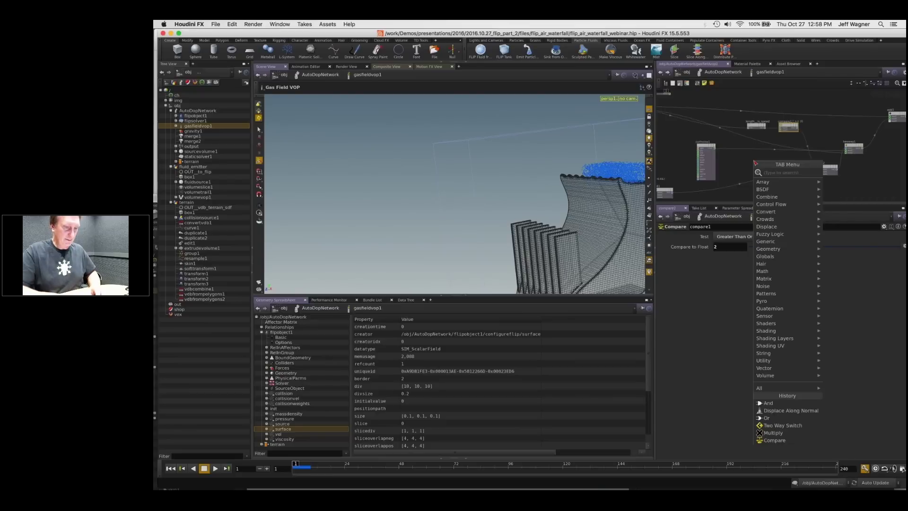
{"action": "type", "text": "tra"}
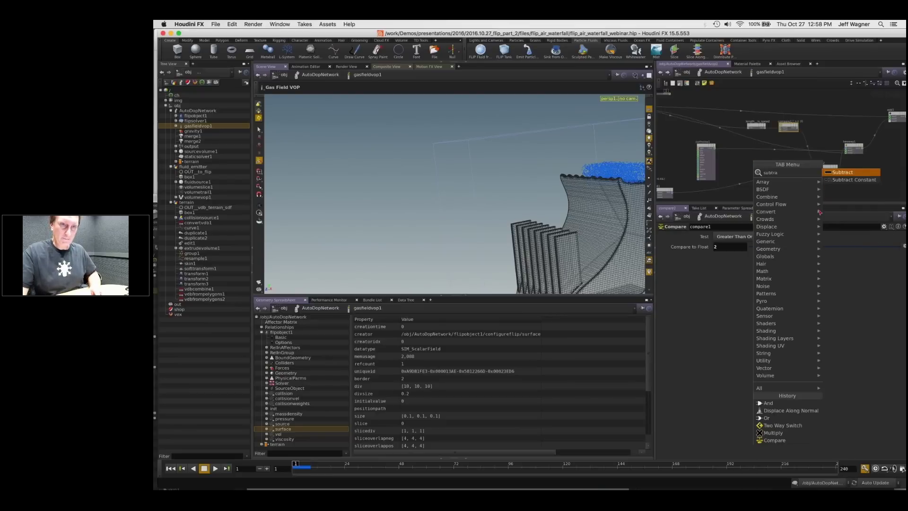
{"action": "left_click", "coordinate": [857, 184]}
{"action": "left_click", "coordinate": [778, 192]}
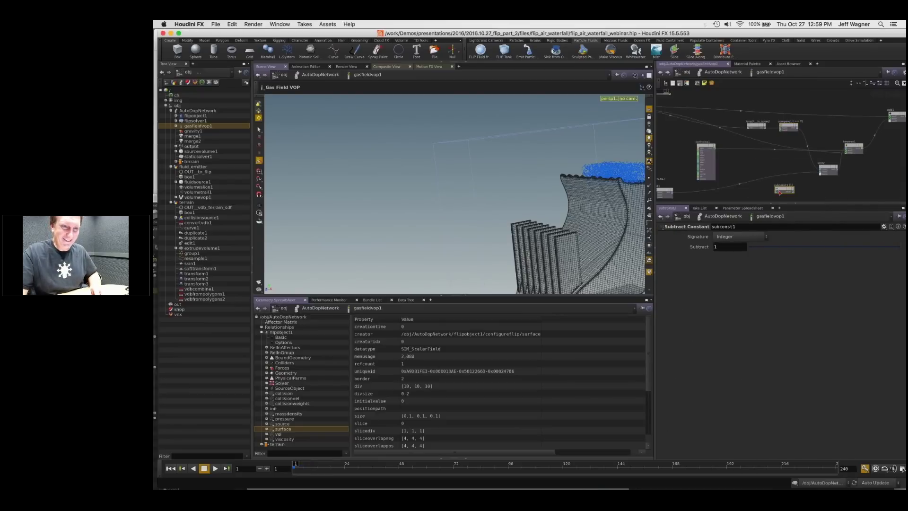
Step: Connect the speed length node's output to subconst1 and set its Subtract value to 2
{"action": "middle_click_drag", "start_coordinate": [735, 158], "coordinate": [798, 181]}
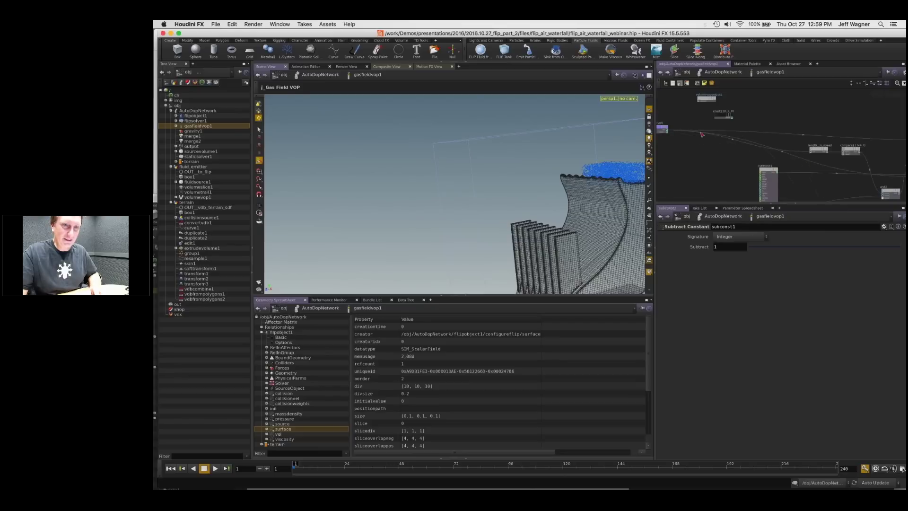
{"action": "middle_click_drag", "start_coordinate": [819, 162], "coordinate": [848, 161]}
{"action": "scroll", "coordinate": [863, 154], "scroll_direction": "up", "scroll_amount": 3}
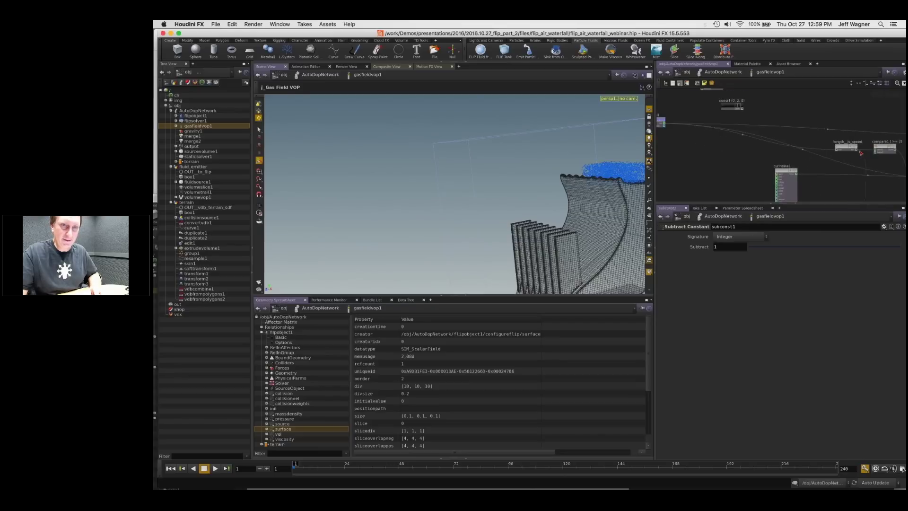
{"action": "middle_click_drag", "start_coordinate": [809, 184], "coordinate": [665, 93]}
{"action": "left_click_drag", "start_coordinate": [743, 166], "coordinate": [749, 162]}
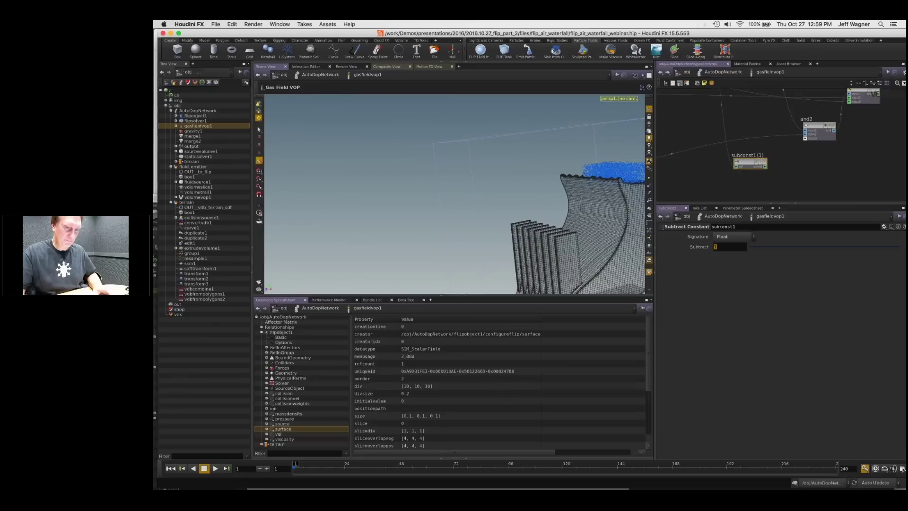
{"action": "scroll", "coordinate": [694, 170], "scroll_direction": "down", "scroll_amount": 2}
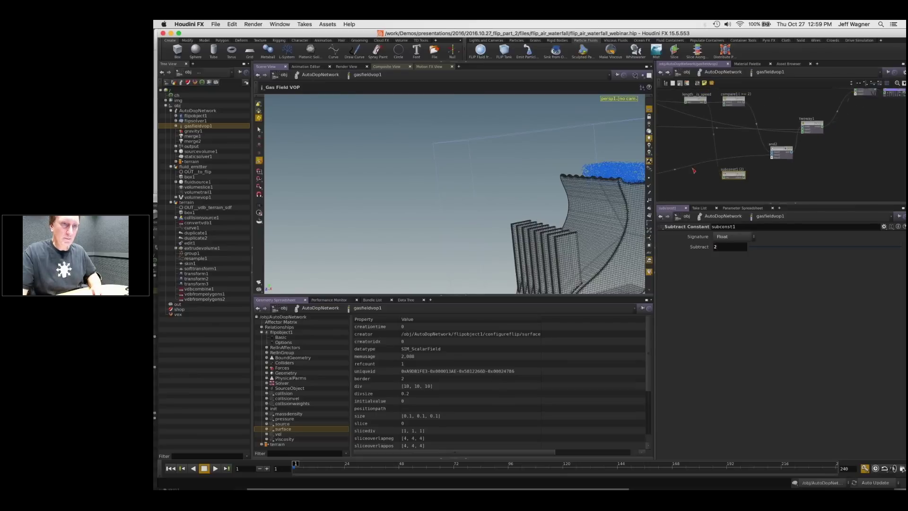
{"action": "left_click_drag", "start_coordinate": [731, 177], "coordinate": [737, 179]}
Step: Add a Multiply node beside subconst1 and connect the subtracted speed to its first input
{"action": "middle_click_drag", "start_coordinate": [774, 176], "coordinate": [733, 176]}
{"action": "scroll", "coordinate": [736, 176], "scroll_direction": "up", "scroll_amount": 3}
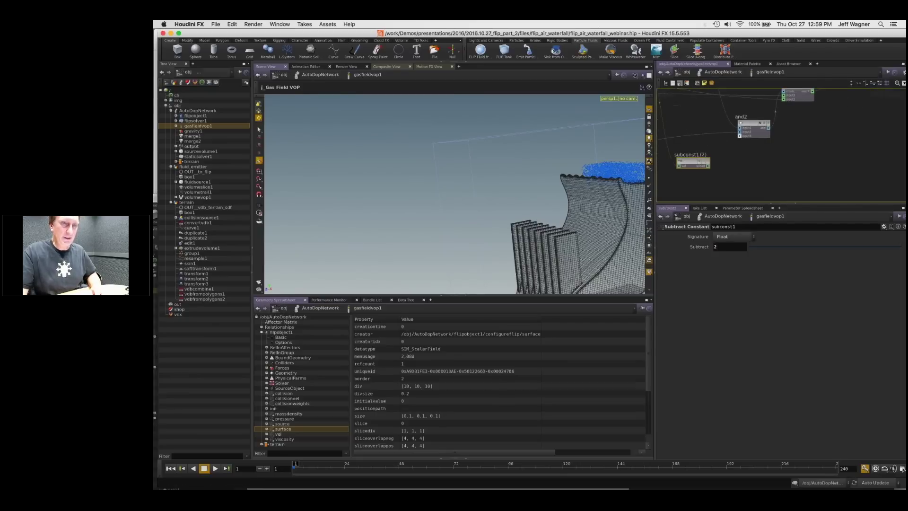
{"action": "key", "text": "Tab"}
{"action": "type", "text": "mul"}
{"action": "key", "text": "Return"}
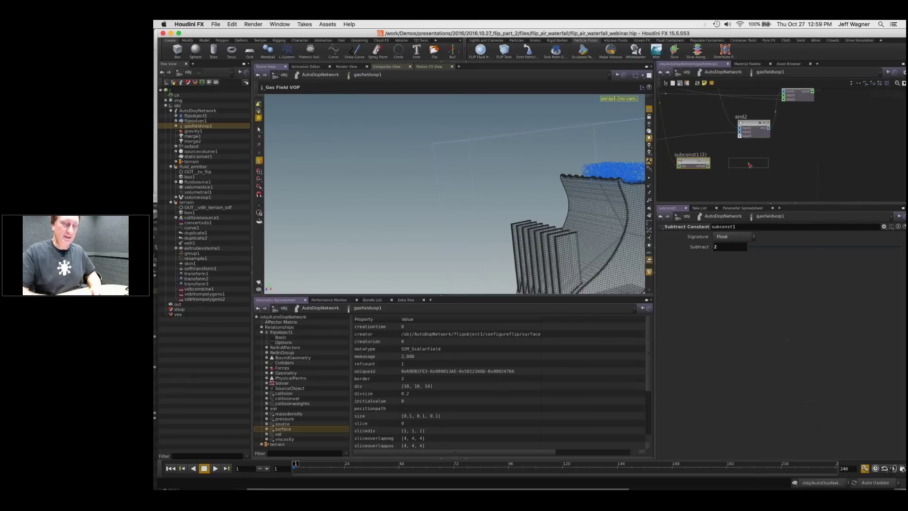
{"action": "left_click", "coordinate": [755, 162]}
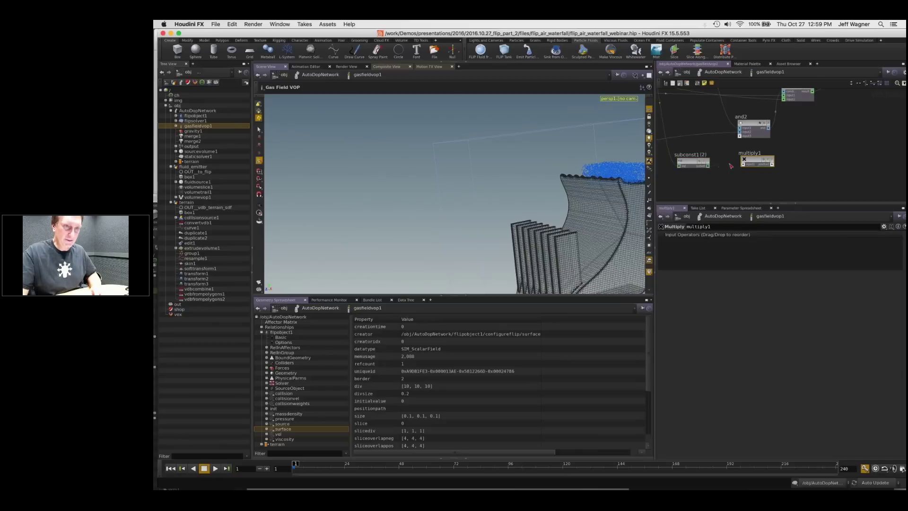
{"action": "left_click", "coordinate": [747, 165]}
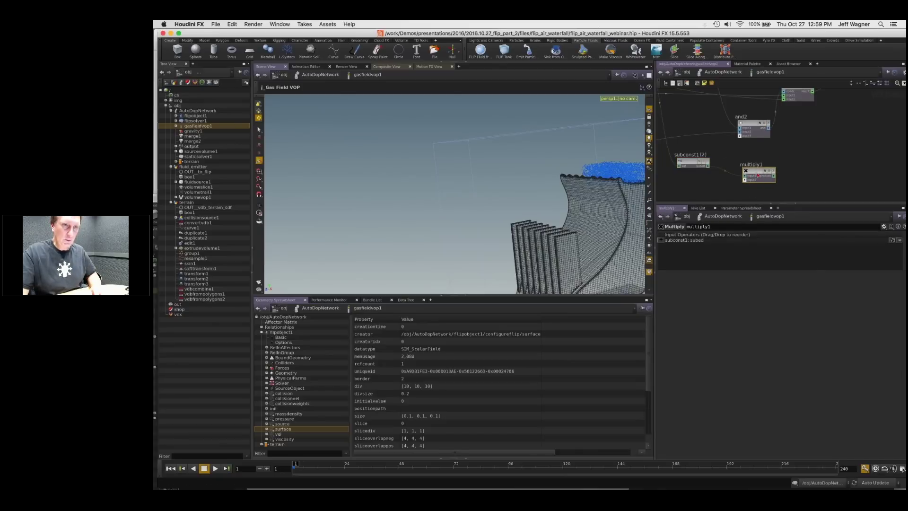
Step: Promote multiply1's second input to a parameter named scale, labelled Scale, with a default of 0.1
{"action": "middle_click", "coordinate": [746, 183]}
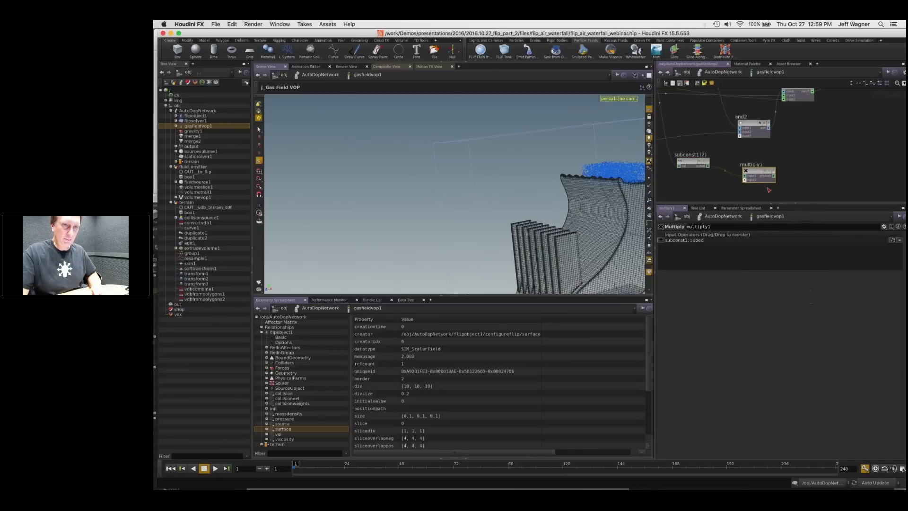
{"action": "left_click", "coordinate": [741, 175]}
{"action": "left_click_drag", "start_coordinate": [731, 235], "coordinate": [664, 228]}
{"action": "type", "text": "mag"}
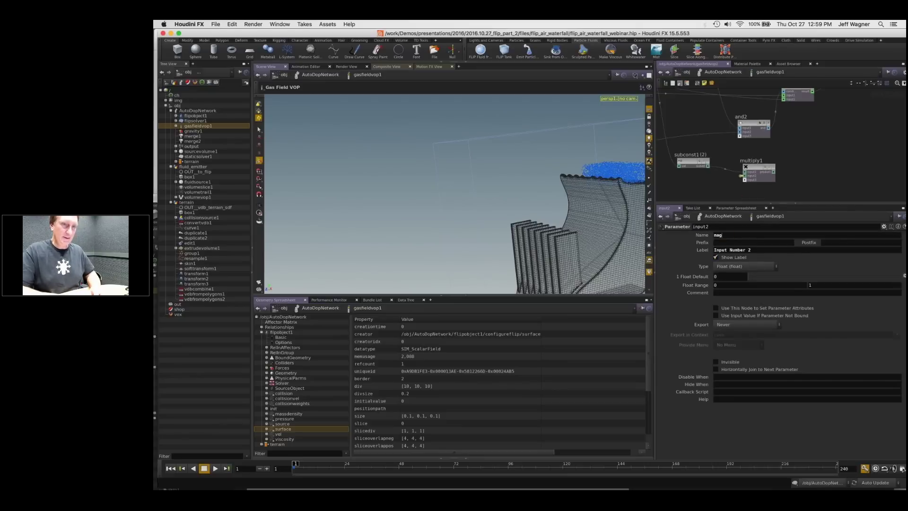
{"action": "key", "text": "BackSpace"}
{"action": "key", "text": "BackSpace"}
{"action": "type", "text": "sdac"}
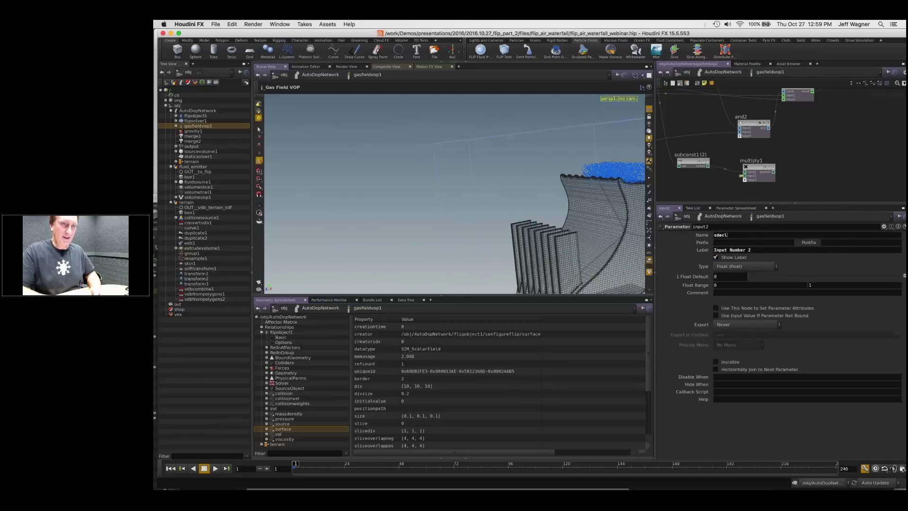
{"action": "key", "text": "Tab"}
{"action": "type", "text": "Sca"}
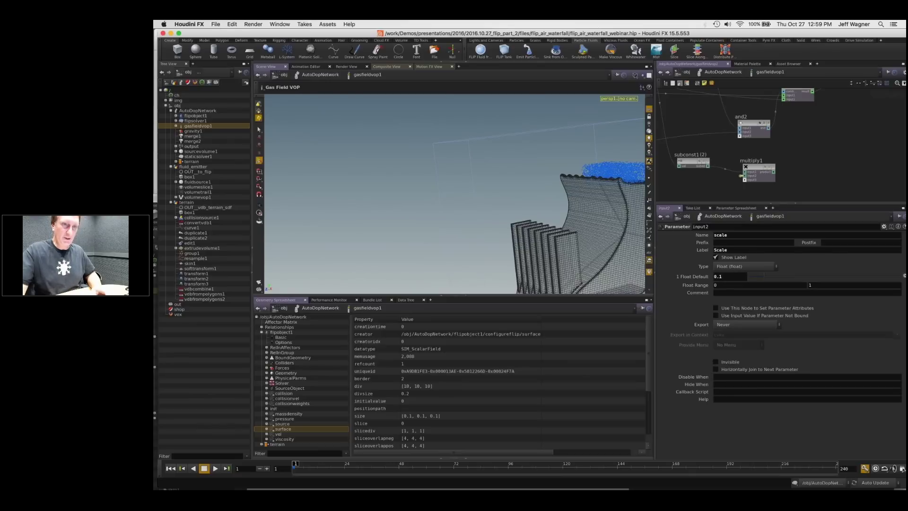
Step: Move multiply1 past twoway1 towards the add1 node, and place subconst1 beneath and2
{"action": "scroll", "coordinate": [810, 134], "scroll_direction": "down", "scroll_amount": 2}
{"action": "scroll", "coordinate": [767, 192], "scroll_direction": "down", "scroll_amount": 5}
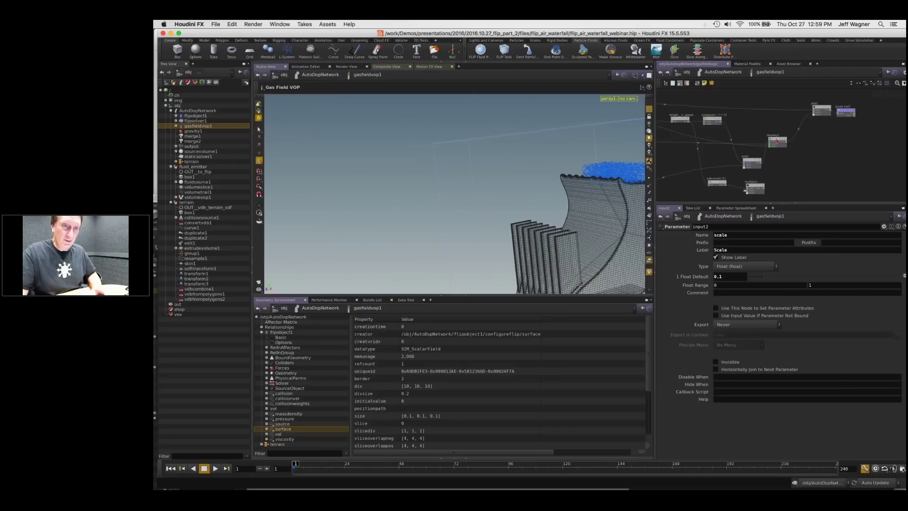
{"action": "scroll", "coordinate": [779, 144], "scroll_direction": "down", "scroll_amount": 2}
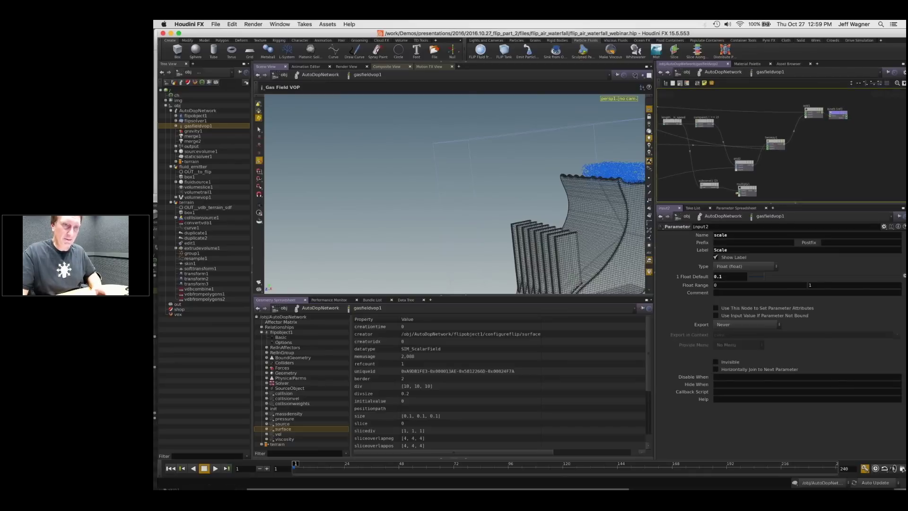
{"action": "scroll", "coordinate": [779, 146], "scroll_direction": "down", "scroll_amount": 1}
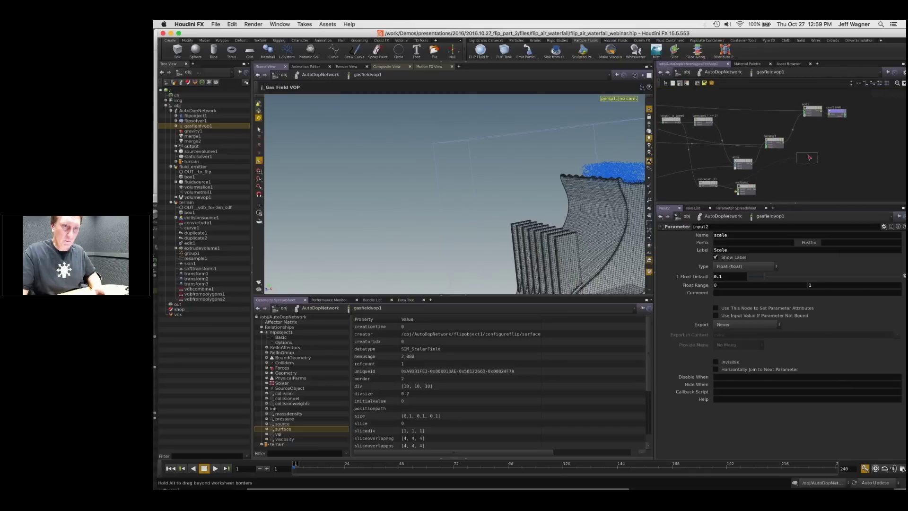
{"action": "scroll", "coordinate": [800, 160], "scroll_direction": "up", "scroll_amount": 3}
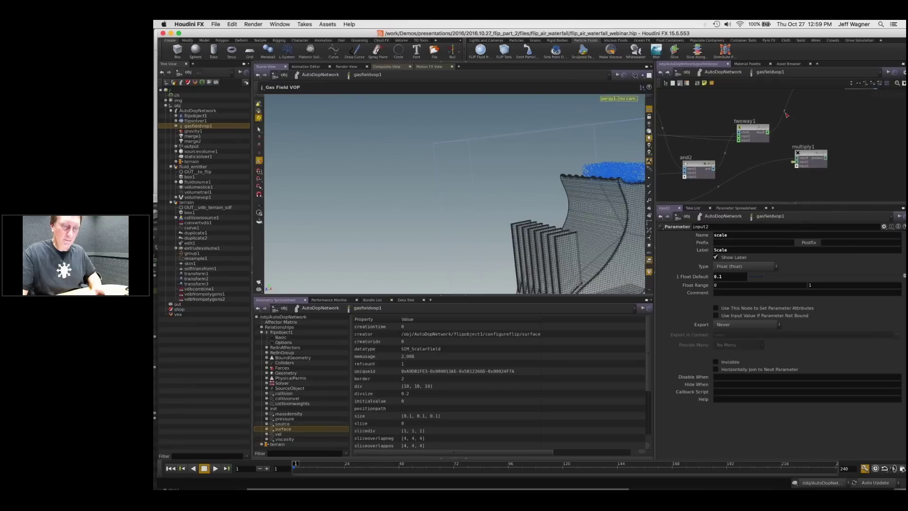
{"action": "scroll", "coordinate": [781, 122], "scroll_direction": "down", "scroll_amount": 2}
{"action": "left_click_drag", "start_coordinate": [683, 179], "coordinate": [724, 176]}
{"action": "middle_click_drag", "start_coordinate": [693, 153], "coordinate": [695, 167]}
{"action": "left_click_drag", "start_coordinate": [801, 158], "coordinate": [807, 162]}
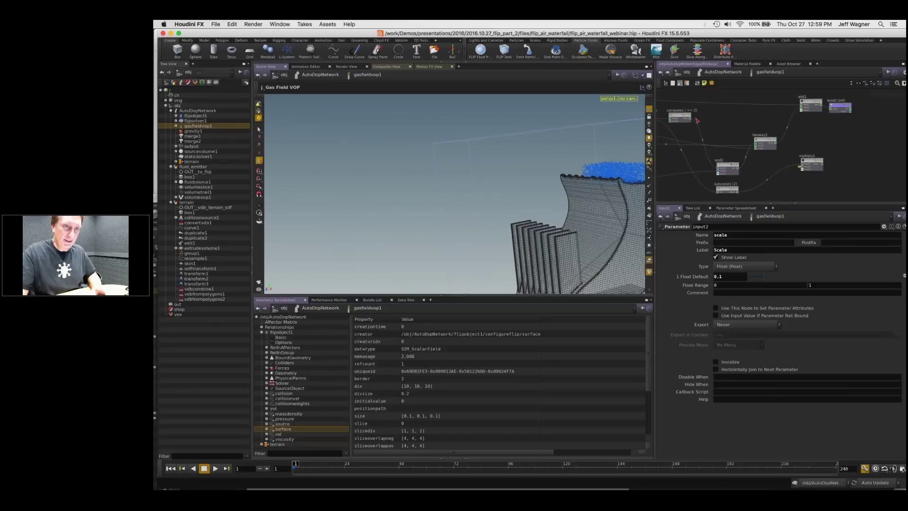
Step: Wire the twoway1 result into multiply1 as its first operator, and feed multiply1's product into add1 in place of twoway1
{"action": "middle_click_drag", "start_coordinate": [697, 120], "coordinate": [718, 126]}
{"action": "middle_click_drag", "start_coordinate": [659, 123], "coordinate": [705, 125]}
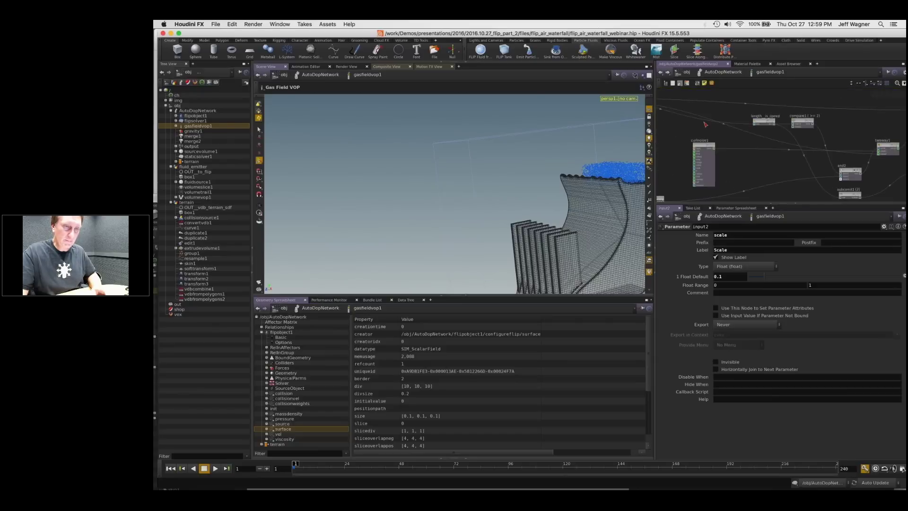
{"action": "middle_click_drag", "start_coordinate": [844, 160], "coordinate": [774, 140]}
{"action": "middle_click_drag", "start_coordinate": [835, 137], "coordinate": [729, 152]}
{"action": "scroll", "coordinate": [730, 148], "scroll_direction": "up", "scroll_amount": 3}
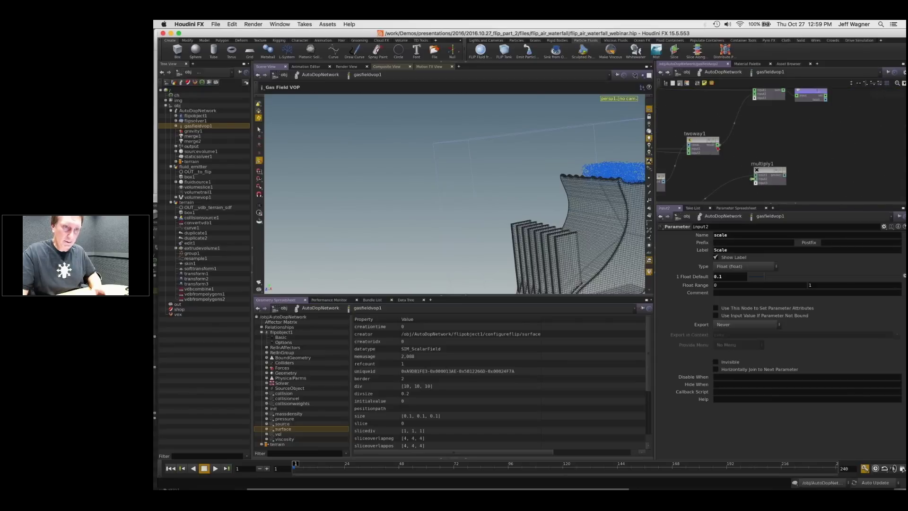
{"action": "left_click_drag", "start_coordinate": [755, 184], "coordinate": [767, 175]}
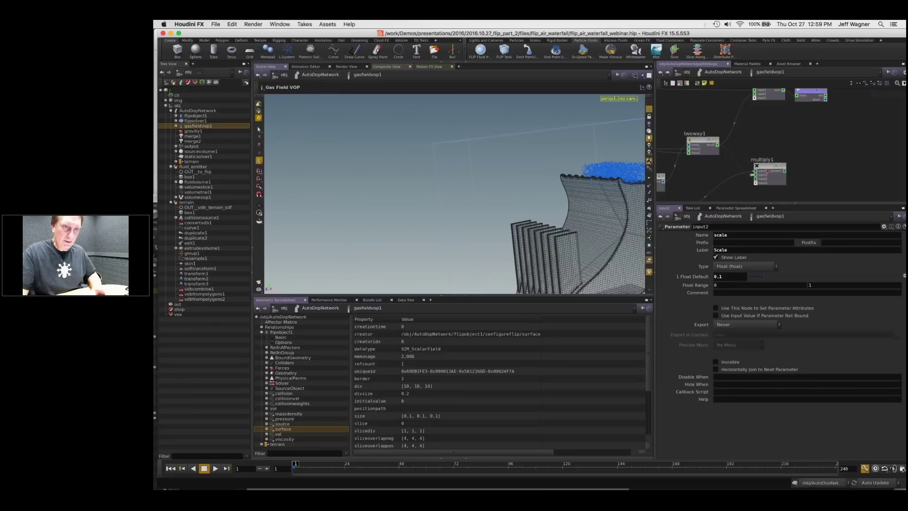
{"action": "left_click", "coordinate": [768, 171]}
{"action": "left_click_drag", "start_coordinate": [662, 251], "coordinate": [662, 240]}
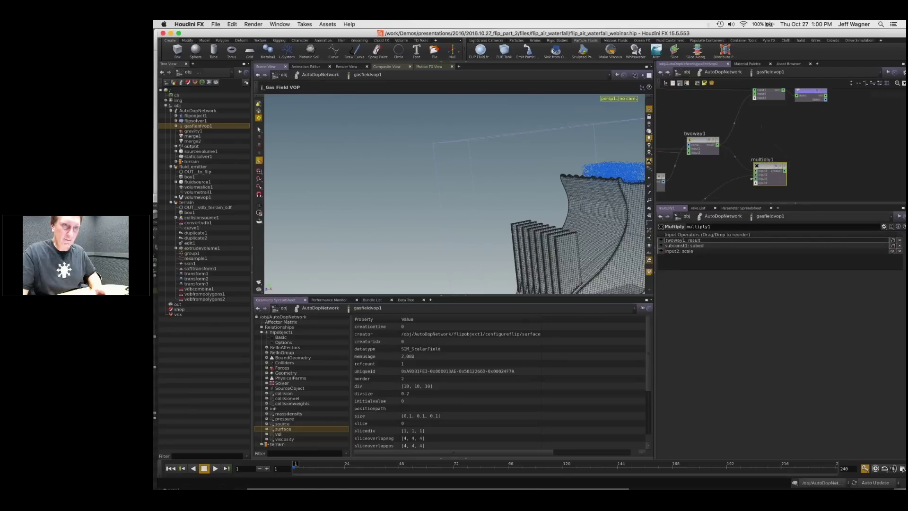
{"action": "middle_click_drag", "start_coordinate": [762, 126], "coordinate": [772, 143]}
{"action": "left_click", "coordinate": [770, 113]}
Step: Frame the whole waterfall, play the simulation for about 14 frames to check the noise, and return to frame 1
{"action": "right_click_drag", "start_coordinate": [587, 208], "coordinate": [562, 219], "text": "alt"}
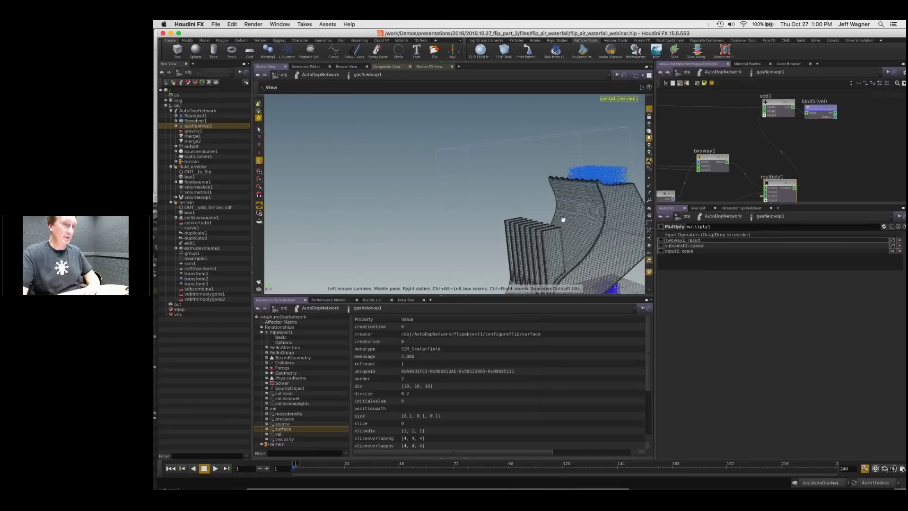
{"action": "middle_click_drag", "start_coordinate": [563, 219], "coordinate": [515, 182], "text": "alt"}
{"action": "left_click", "coordinate": [216, 468]}
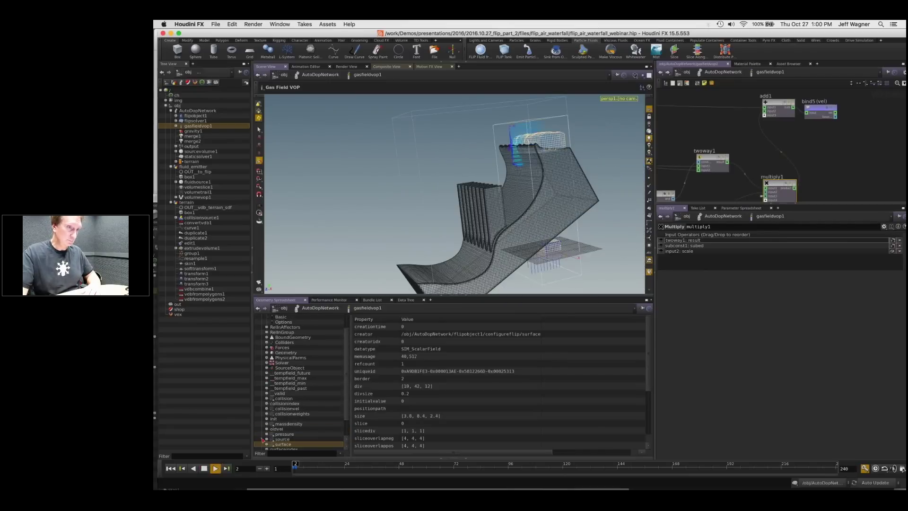
{"action": "right_click_drag", "start_coordinate": [534, 156], "coordinate": [540, 164], "text": "alt"}
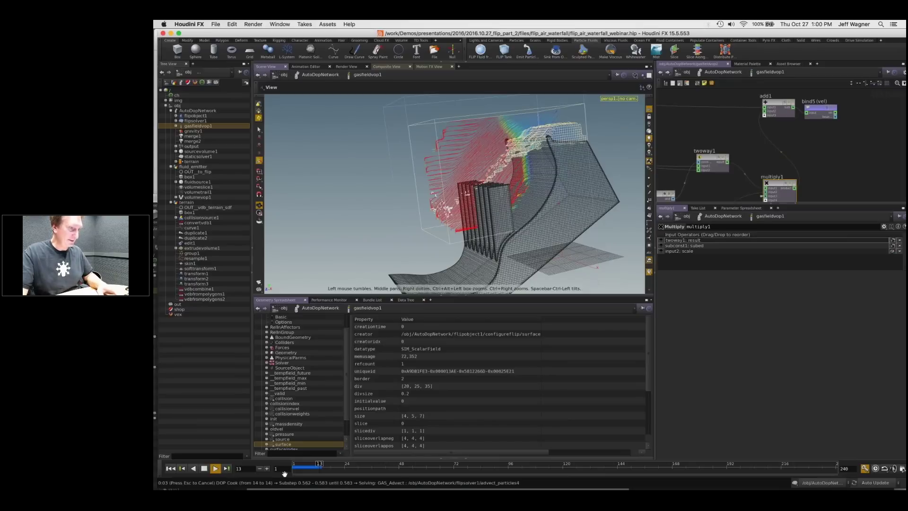
{"action": "key", "text": "Escape"}
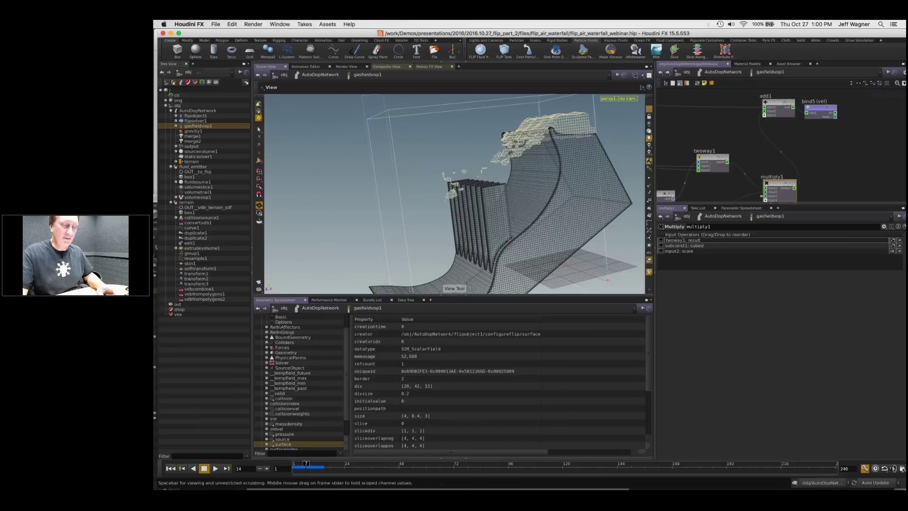
{"action": "key", "text": "ctrl+Up"}
Step: Insert a Clamp node on the wire between subconst1 and multiply1
{"action": "middle_click_drag", "start_coordinate": [689, 199], "coordinate": [750, 173]}
{"action": "mouse_move", "coordinate": [750, 172]}
{"action": "right_mouse_down"}
{"action": "mouse_move", "coordinate": [745, 161]}
{"action": "mouse_move", "coordinate": [759, 165]}
{"action": "right_mouse_up"}
{"action": "key", "text": "Tab"}
{"action": "type", "text": "clamp"}
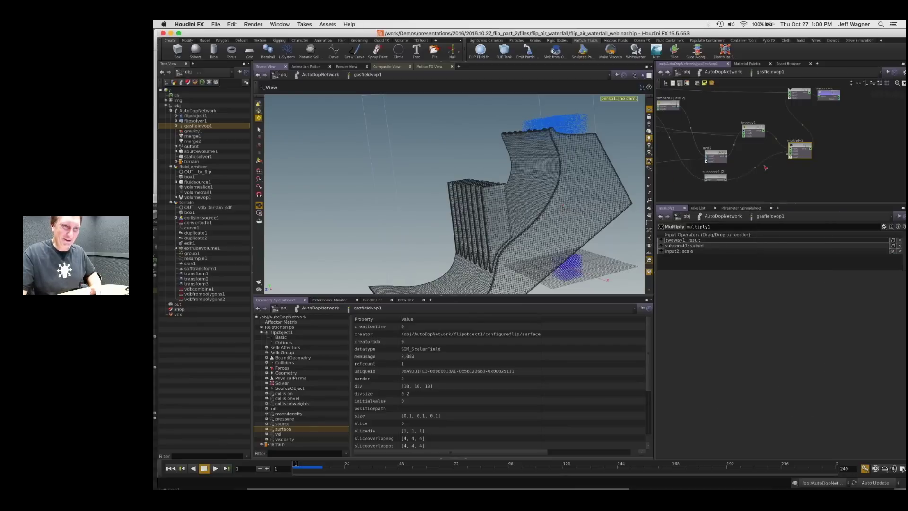
{"action": "key", "text": "Return"}
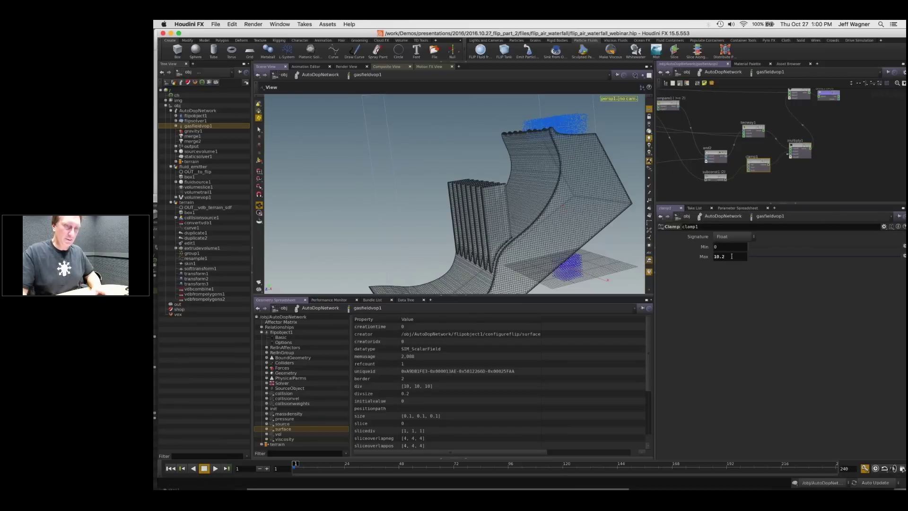
Step: Set the maximum of clamp1 to 0.2
{"action": "double_click", "coordinate": [732, 256]}
{"action": "type", "text": "0.2"}
{"action": "key", "text": "Return"}
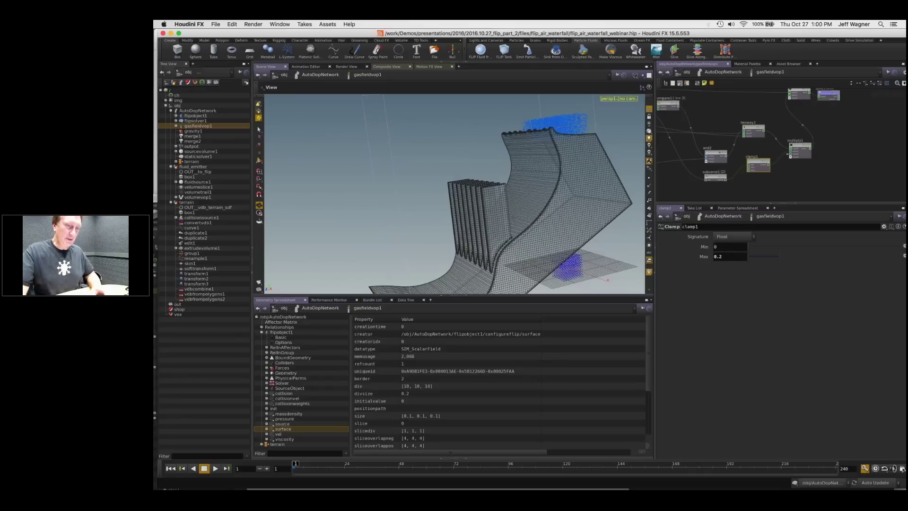
Step: Play the simulation for about 43 frames to check the clamped noise on the waterfall, and return to frame 1
{"action": "left_click", "coordinate": [216, 468]}
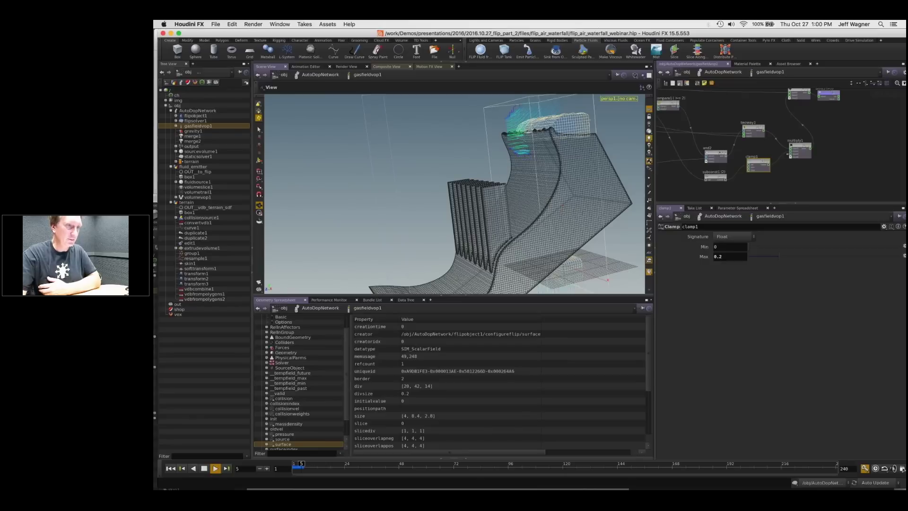
{"action": "mouse_move", "coordinate": [520, 158]}
{"action": "right_mouse_down"}
{"action": "mouse_move", "coordinate": [540, 167]}
{"action": "mouse_move", "coordinate": [515, 159]}
{"action": "right_mouse_up"}
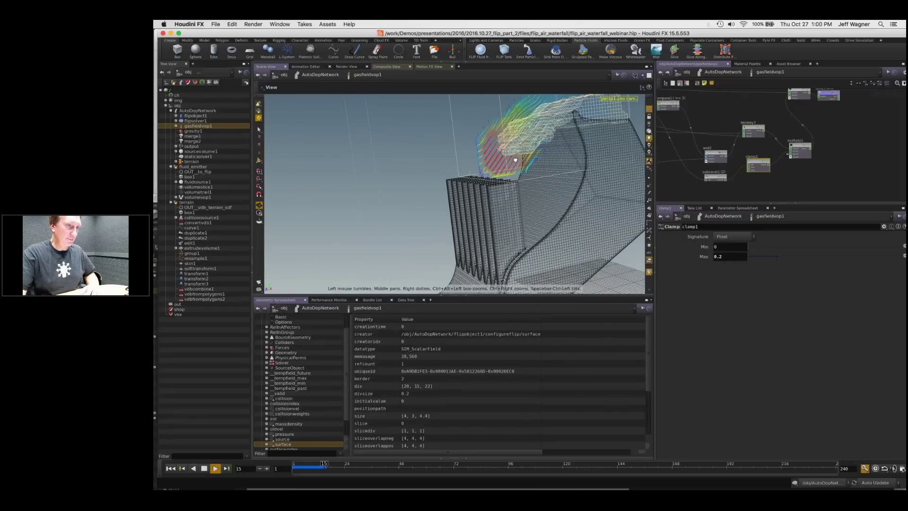
{"action": "left_click_drag", "start_coordinate": [515, 160], "coordinate": [510, 167]}
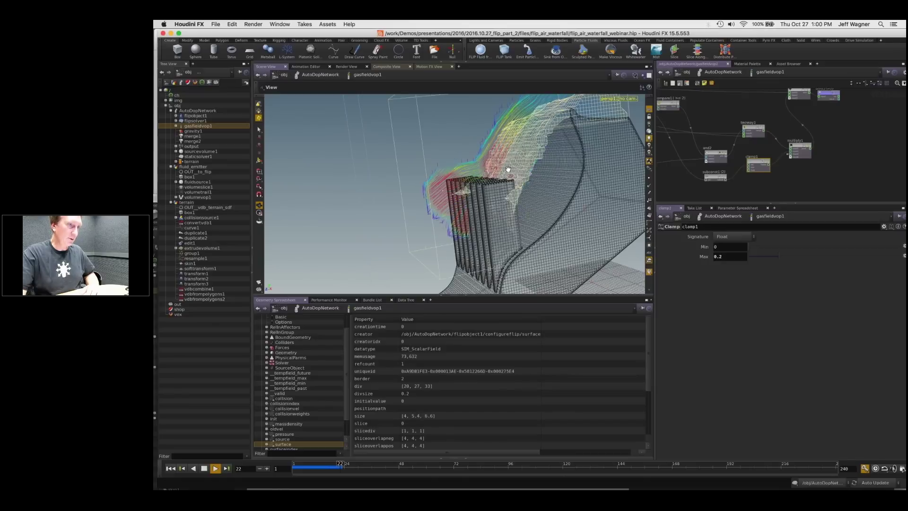
{"action": "right_click_drag", "start_coordinate": [484, 199], "coordinate": [503, 160]}
{"action": "left_click_drag", "start_coordinate": [454, 189], "coordinate": [467, 196]}
{"action": "right_click_drag", "start_coordinate": [468, 196], "coordinate": [473, 185]}
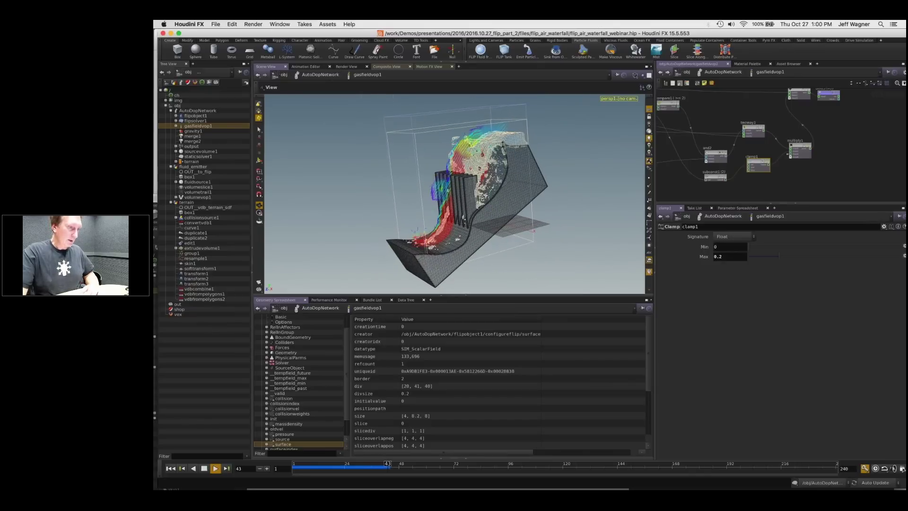
{"action": "left_click", "coordinate": [171, 468]}
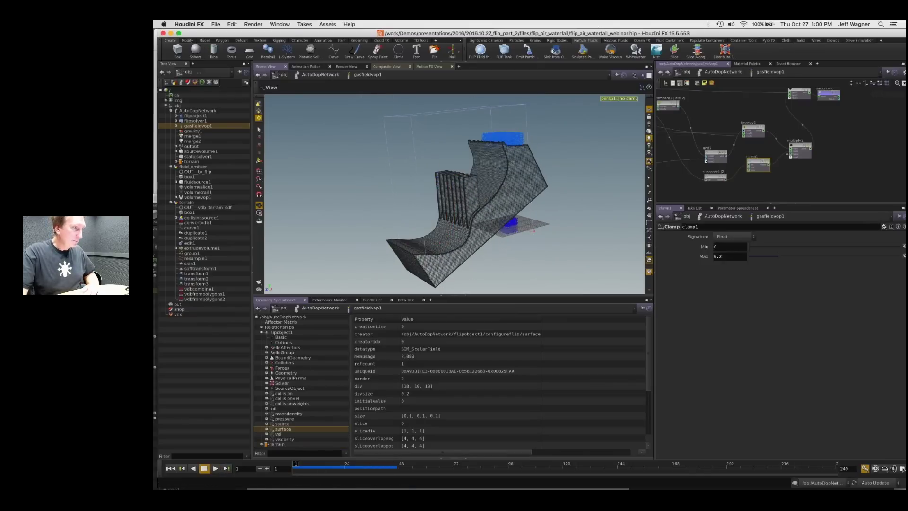
Step: Save the webinar scene and bring the flip_air_waterfall_gasfield_vop.hip reference scene to the front
{"action": "left_click", "coordinate": [216, 25]}
{"action": "left_click", "coordinate": [222, 74]}
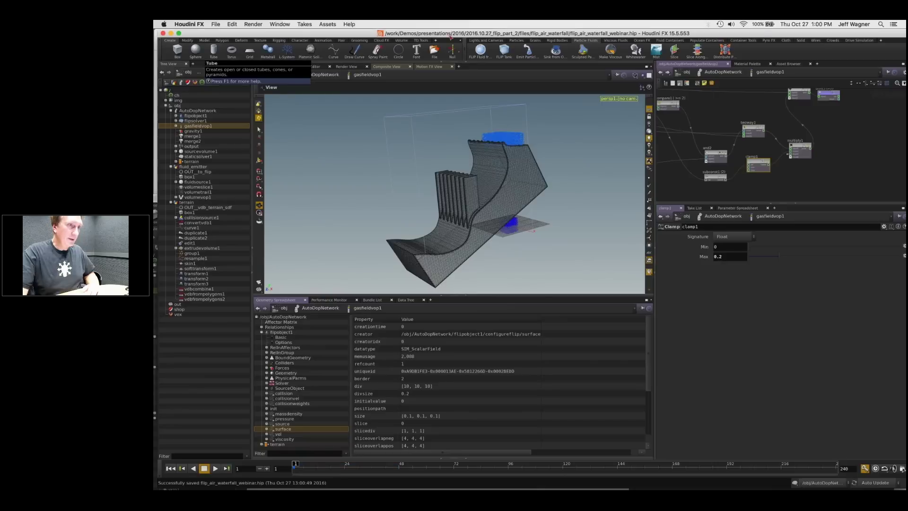
{"action": "left_click_drag", "start_coordinate": [450, 37], "coordinate": [449, 267]}
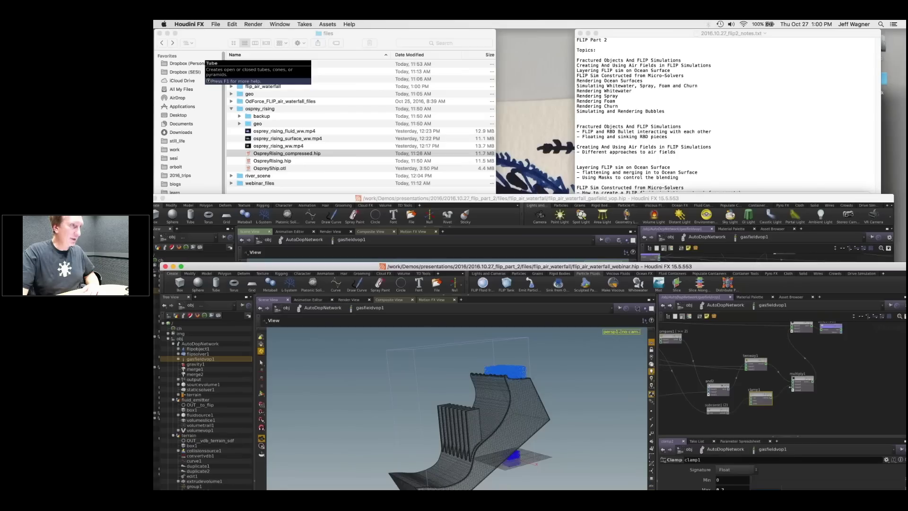
{"action": "left_click_drag", "start_coordinate": [533, 198], "coordinate": [545, 22]}
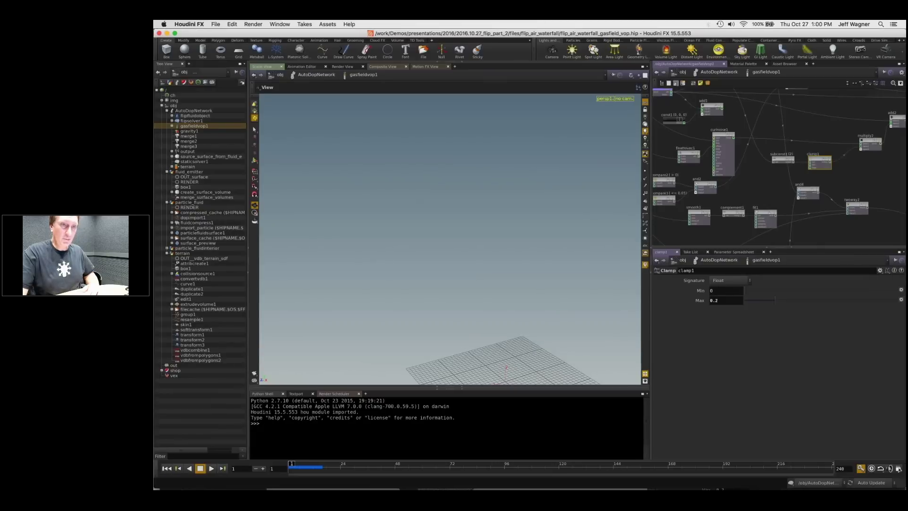
Step: Inspect the massdensity bind node in the reference gas field VOP, and the guide visualization settings of flipfluidobject
{"action": "middle_click_drag", "start_coordinate": [671, 222], "coordinate": [757, 166]}
{"action": "scroll", "coordinate": [723, 179], "scroll_direction": "up", "scroll_amount": 3}
{"action": "left_click", "coordinate": [717, 193]}
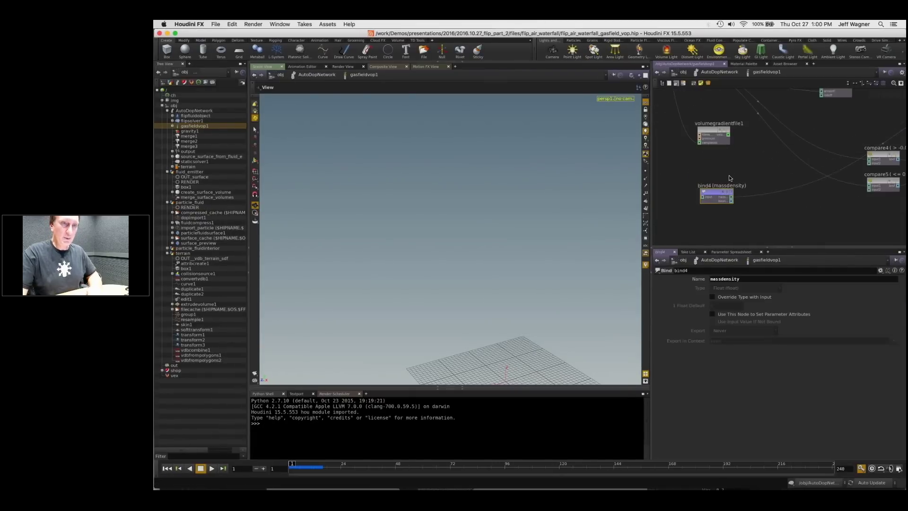
{"action": "key", "text": "u"}
{"action": "left_click", "coordinate": [732, 132]}
{"action": "scroll", "coordinate": [676, 388], "scroll_direction": "down", "scroll_amount": 2}
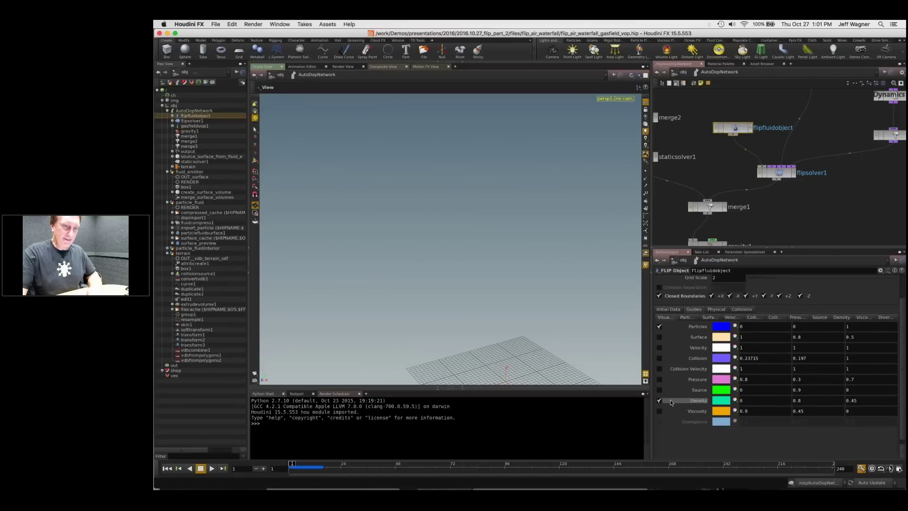
Step: Advance the reference simulation to frame 10 and examine the density plane cutting through the fluid
{"action": "key", "text": "Right"}
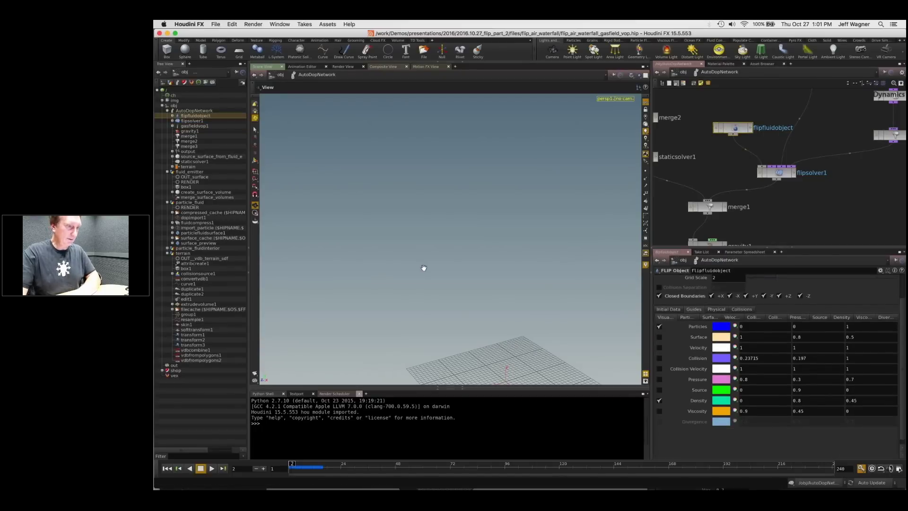
{"action": "key", "text": "Up"}
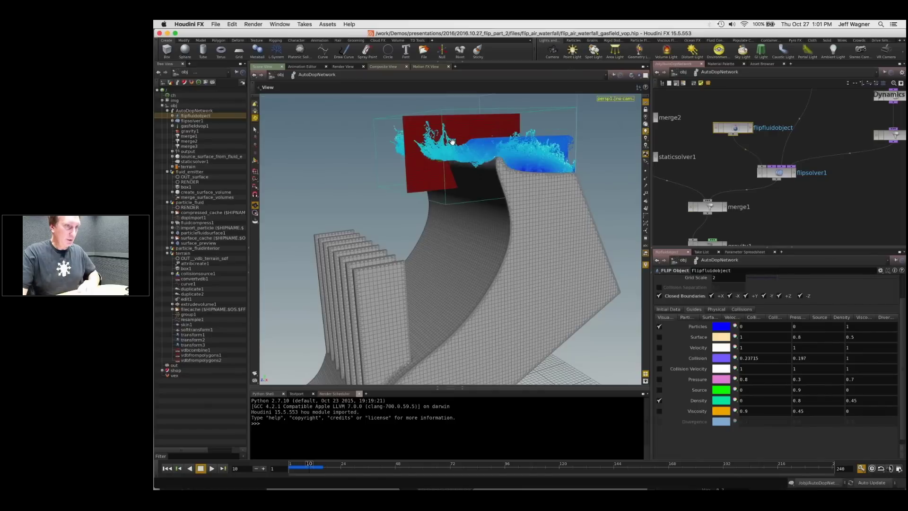
{"action": "left_click_drag", "start_coordinate": [462, 142], "coordinate": [445, 144]}
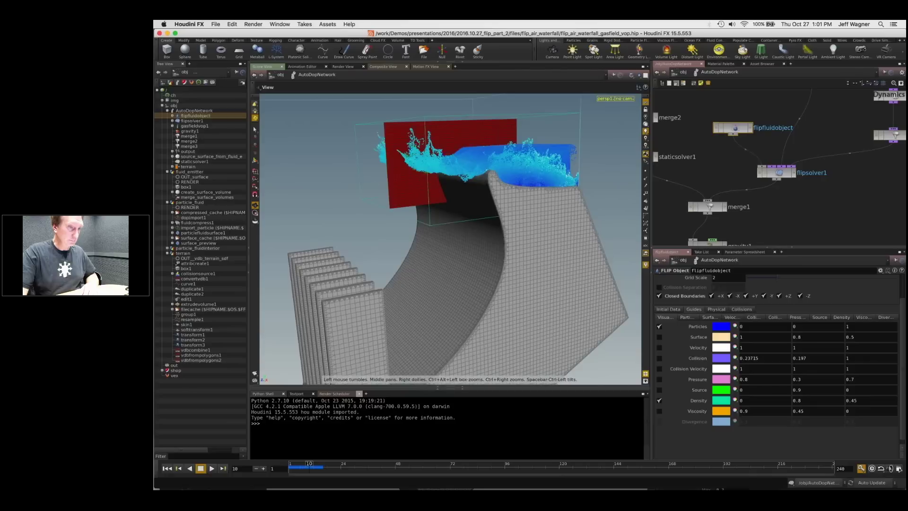
{"action": "right_click_drag", "start_coordinate": [445, 144], "coordinate": [461, 166]}
{"action": "left_click_drag", "start_coordinate": [461, 165], "coordinate": [431, 163]}
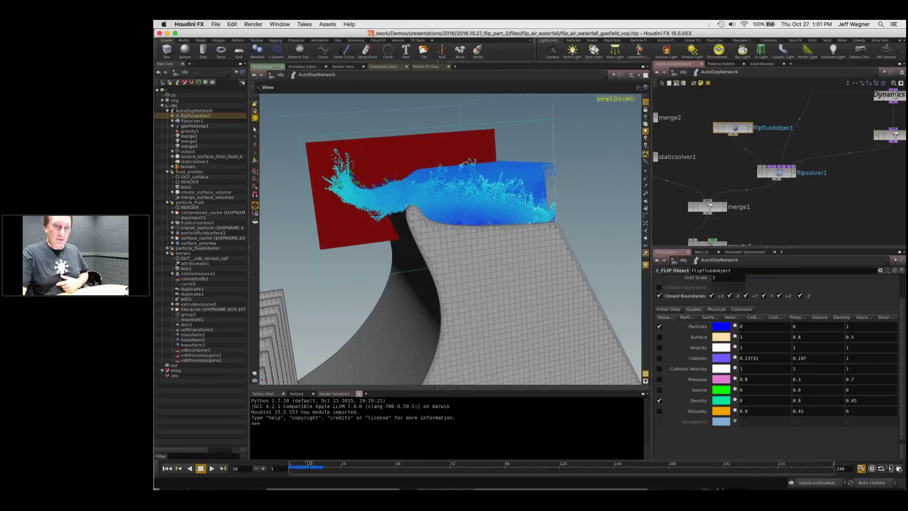
Step: Review the density guide settings of flipfluidobject against the density plane, and return to the visualization guide list
{"action": "left_click", "coordinate": [841, 318]}
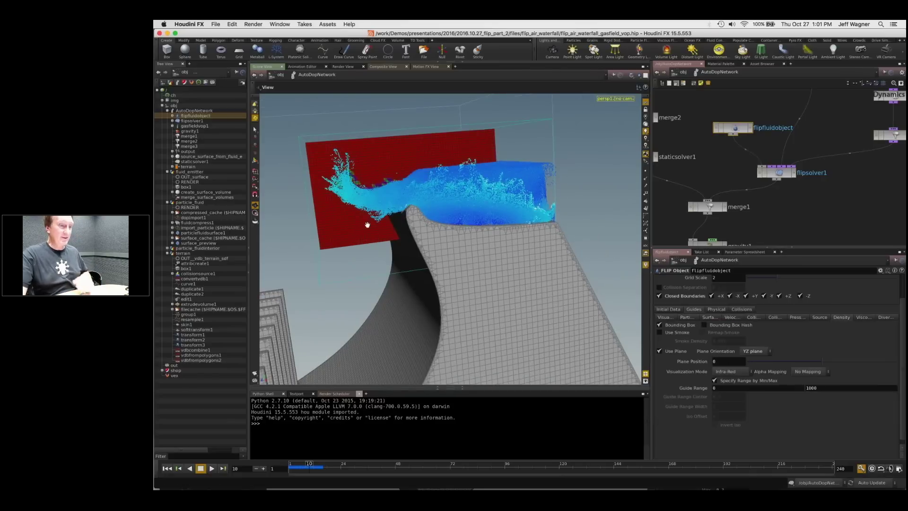
{"action": "left_click_drag", "start_coordinate": [383, 171], "coordinate": [410, 247]}
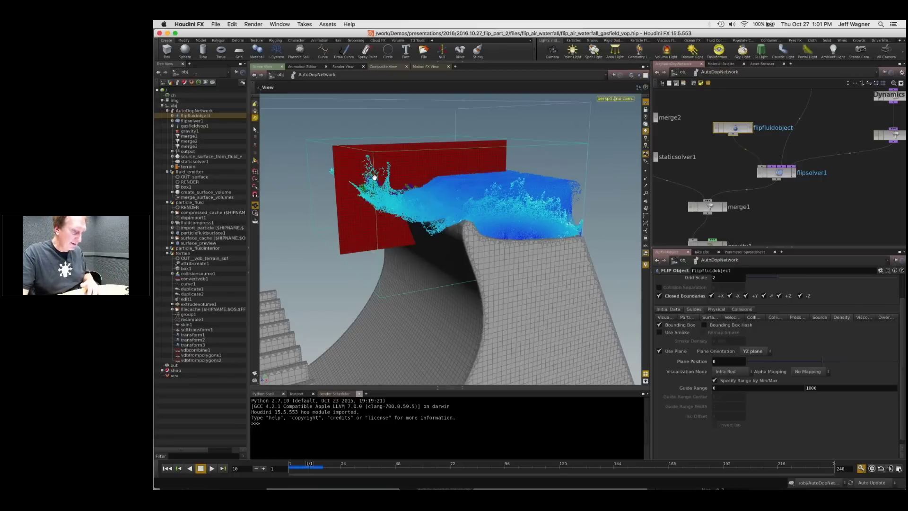
{"action": "left_click_drag", "start_coordinate": [386, 198], "coordinate": [421, 238]}
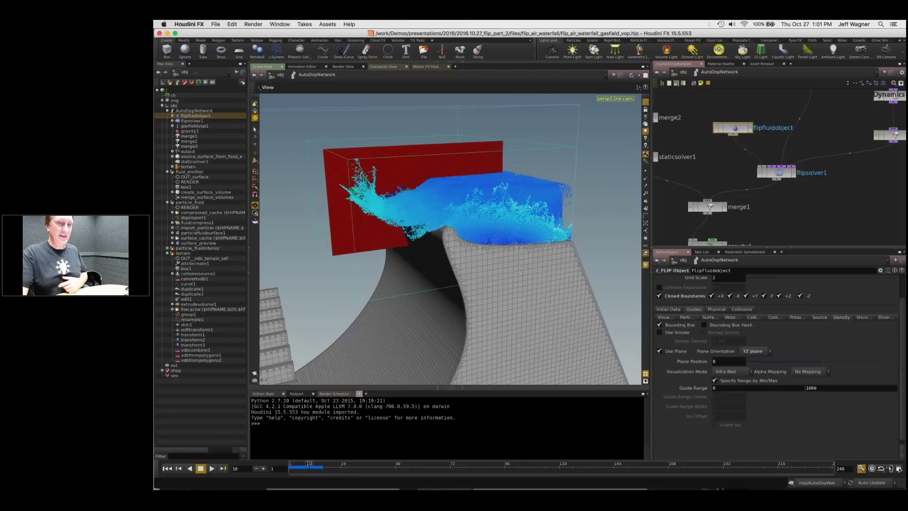
{"action": "left_click", "coordinate": [667, 318]}
Step: Reopen gasfieldvop1 and reposition the twoway2 and and4 nodes slightly to expose the density branch
{"action": "middle_click_drag", "start_coordinate": [830, 137], "coordinate": [778, 209]}
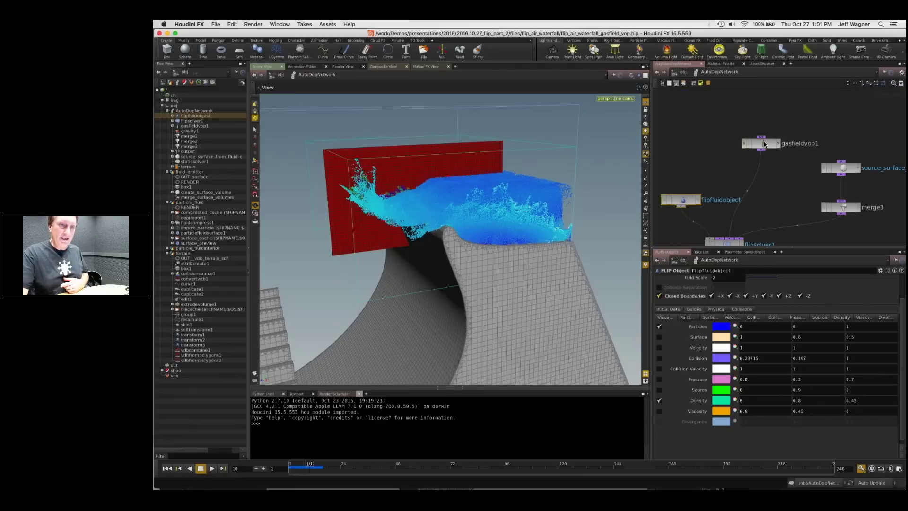
{"action": "double_click", "coordinate": [764, 141]}
{"action": "key", "text": "f"}
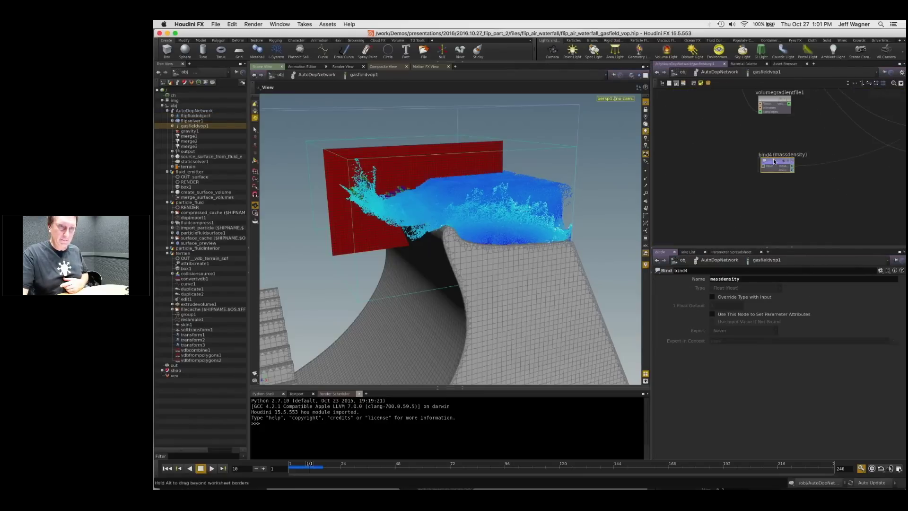
{"action": "key", "text": "h"}
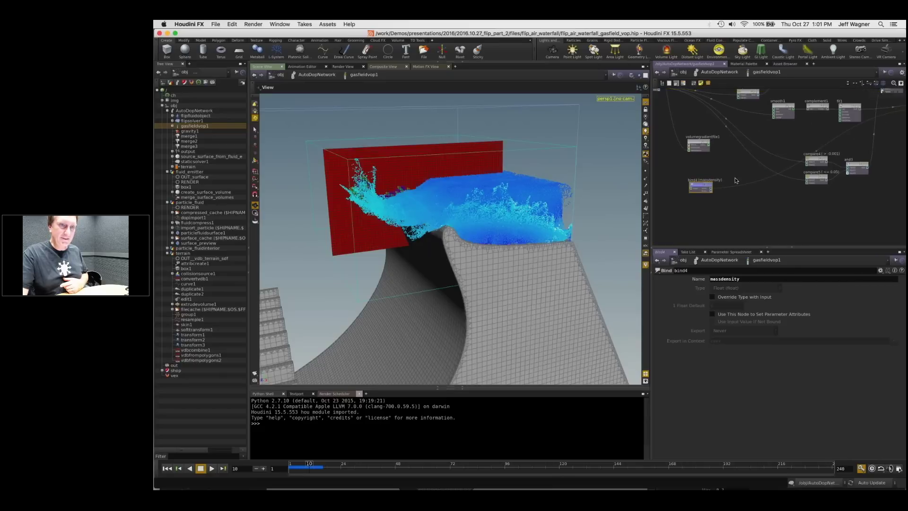
{"action": "middle_click_drag", "start_coordinate": [819, 129], "coordinate": [665, 166]}
{"action": "scroll", "coordinate": [793, 141], "scroll_direction": "up", "scroll_amount": 4}
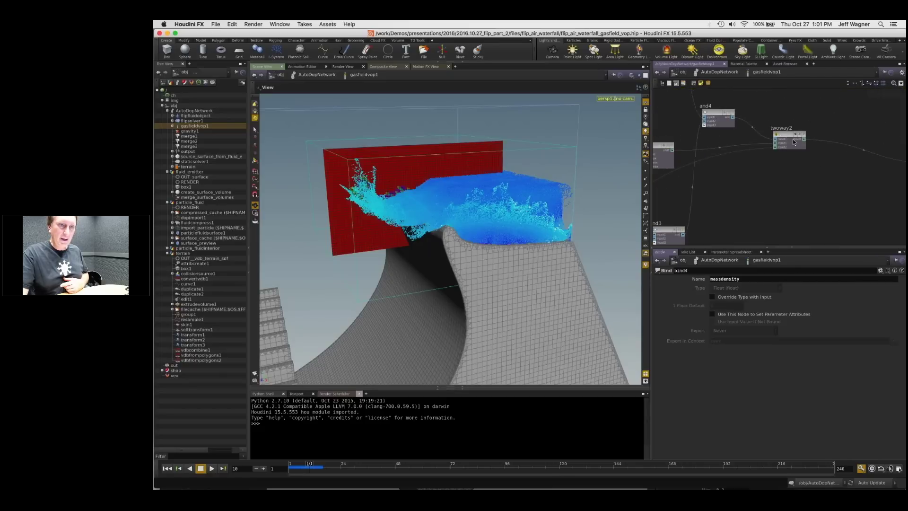
{"action": "left_click_drag", "start_coordinate": [794, 142], "coordinate": [854, 177]}
{"action": "left_click_drag", "start_coordinate": [726, 116], "coordinate": [795, 140]}
Step: Examine the density branch: the compare4 and compare5 thresholds feeding and3, and the path through twoway2 to the massdensity output
{"action": "right_click_drag", "start_coordinate": [738, 143], "coordinate": [701, 165]}
{"action": "middle_click_drag", "start_coordinate": [701, 165], "coordinate": [751, 287]}
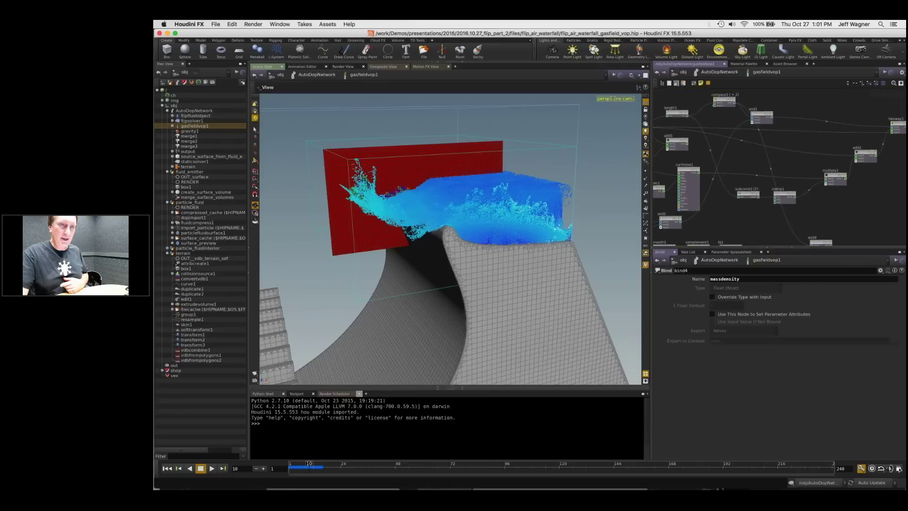
{"action": "middle_click_drag", "start_coordinate": [824, 247], "coordinate": [804, 135]}
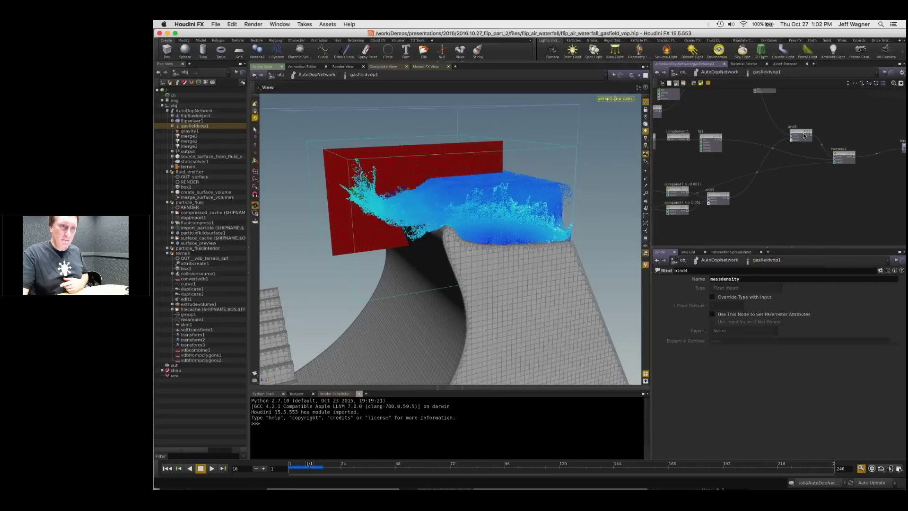
{"action": "middle_click_drag", "start_coordinate": [728, 166], "coordinate": [796, 136]}
{"action": "scroll", "coordinate": [750, 156], "scroll_direction": "up", "scroll_amount": 5}
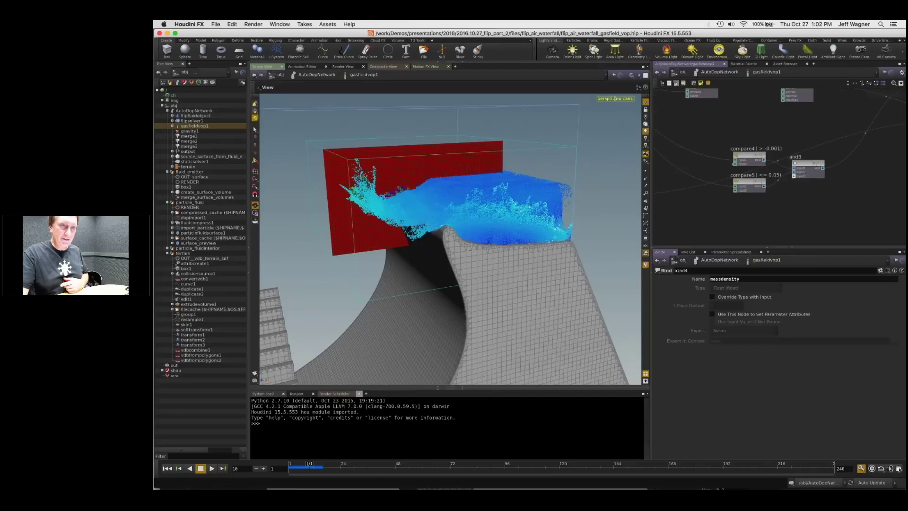
{"action": "left_click", "coordinate": [751, 156]}
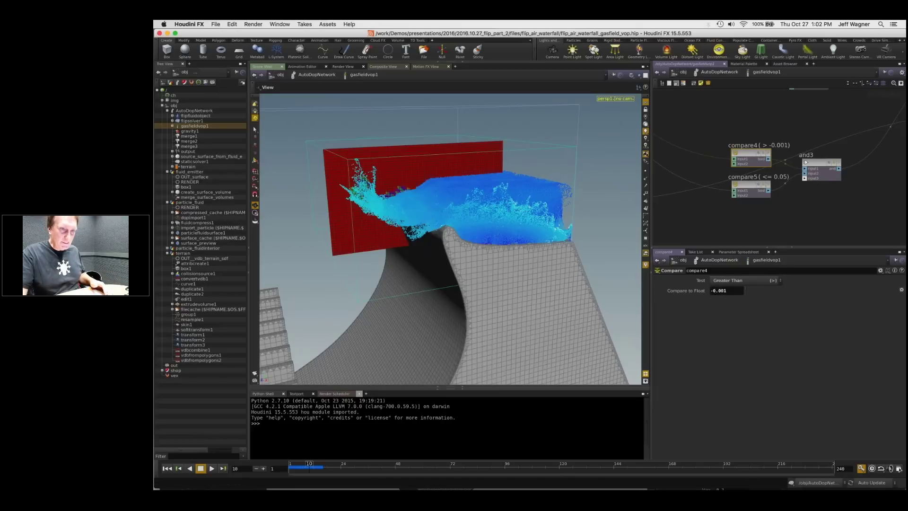
{"action": "left_click", "coordinate": [749, 186]}
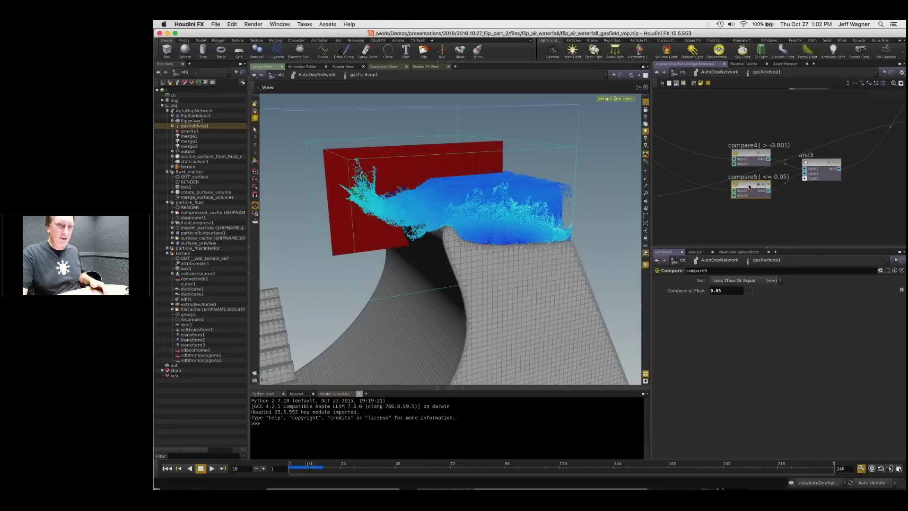
{"action": "left_click_drag", "start_coordinate": [748, 186], "coordinate": [749, 190]}
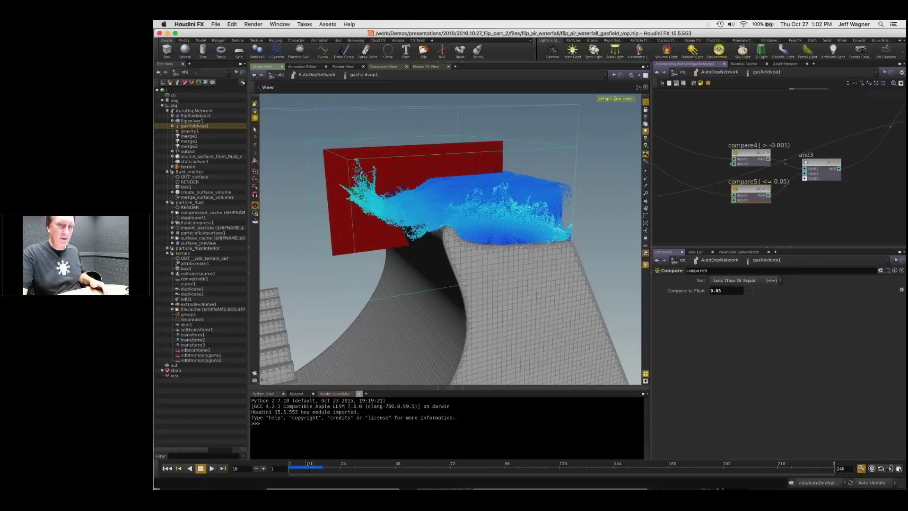
{"action": "left_click", "coordinate": [747, 155]}
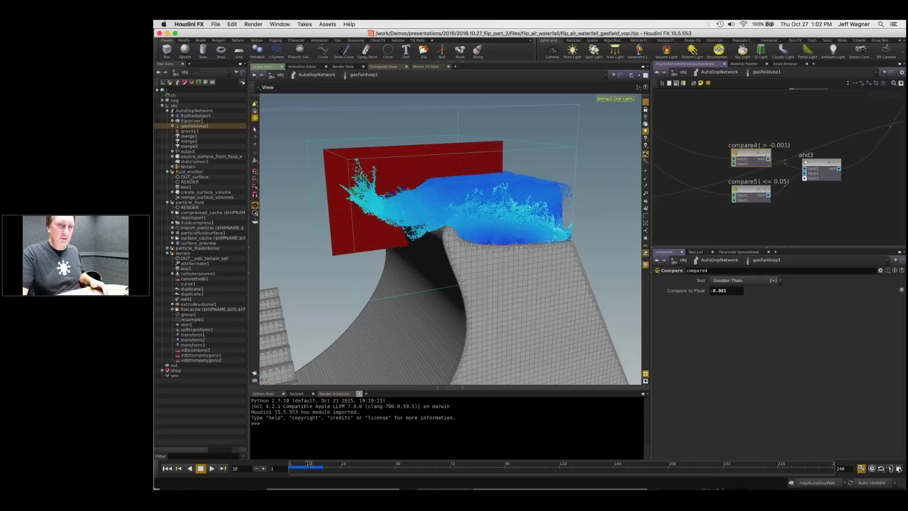
{"action": "scroll", "coordinate": [816, 211], "scroll_direction": "down", "scroll_amount": 3}
{"action": "middle_click_drag", "start_coordinate": [899, 146], "coordinate": [757, 177]}
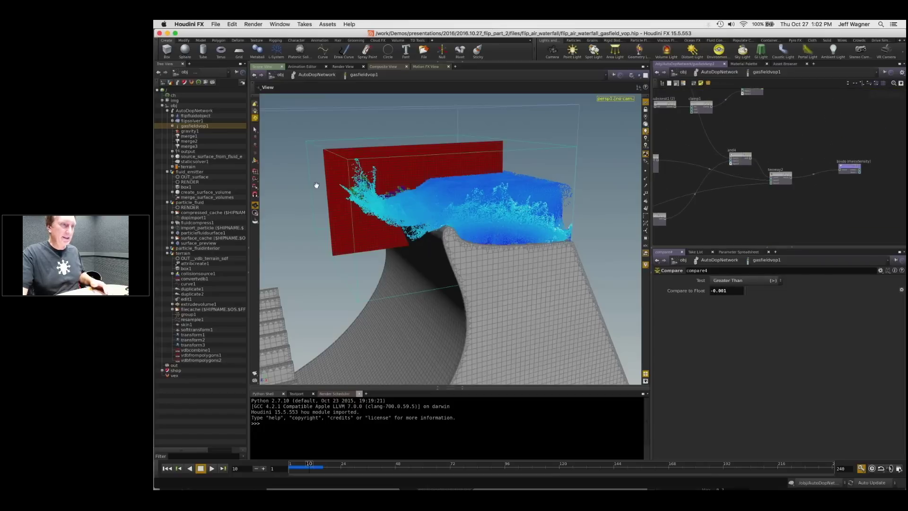
Step: Return to the DOP network, replay the reference simulation from the start with everything framed, and stop at frame 23
{"action": "key", "text": "Escape"}
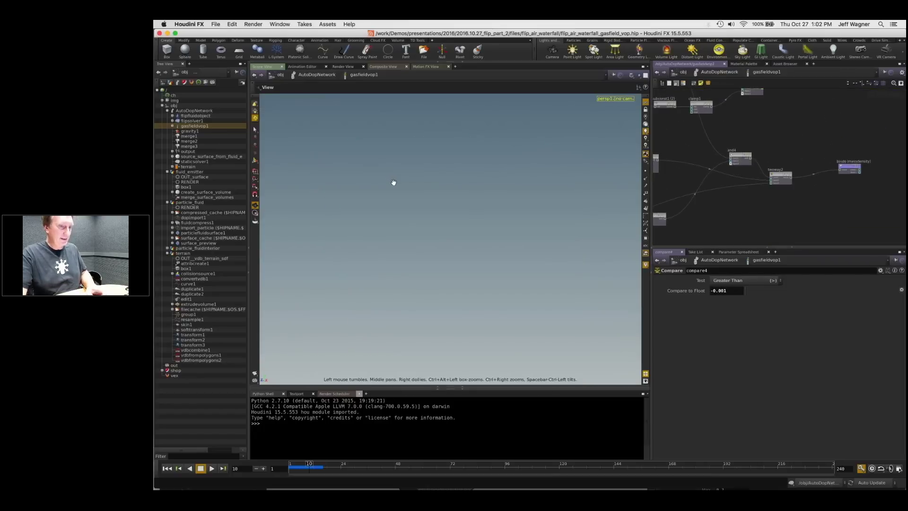
{"action": "key", "text": "u"}
{"action": "key", "text": "ctrl+Up"}
{"action": "key", "text": "Up"}
{"action": "key", "text": "a"}
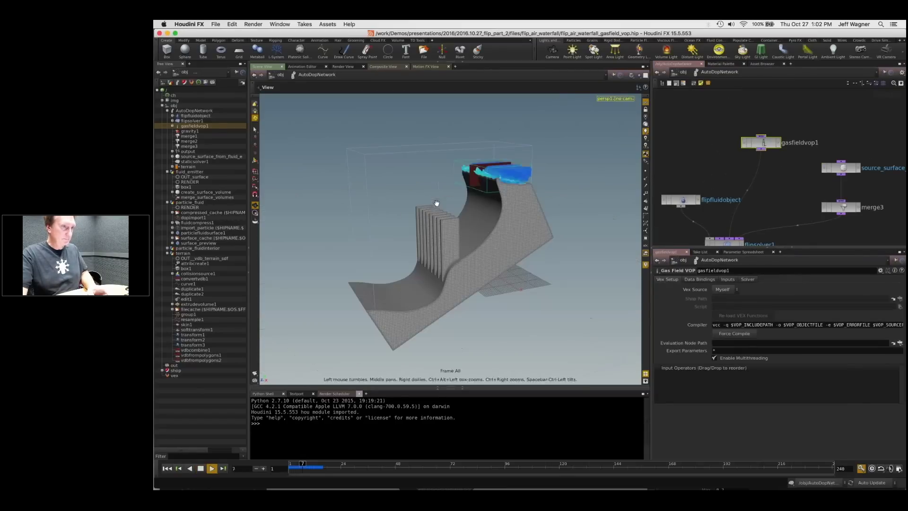
{"action": "left_click_drag", "start_coordinate": [437, 204], "coordinate": [468, 186]}
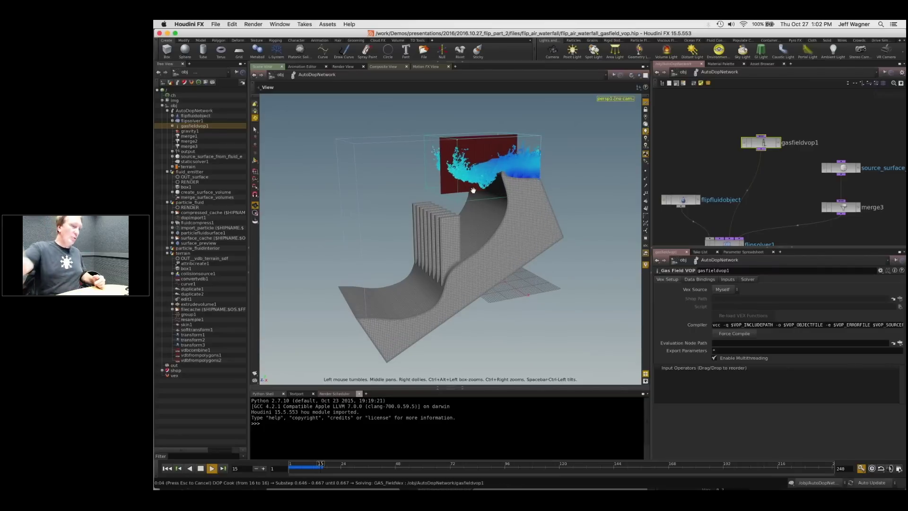
{"action": "right_click_drag", "start_coordinate": [473, 190], "coordinate": [481, 192]}
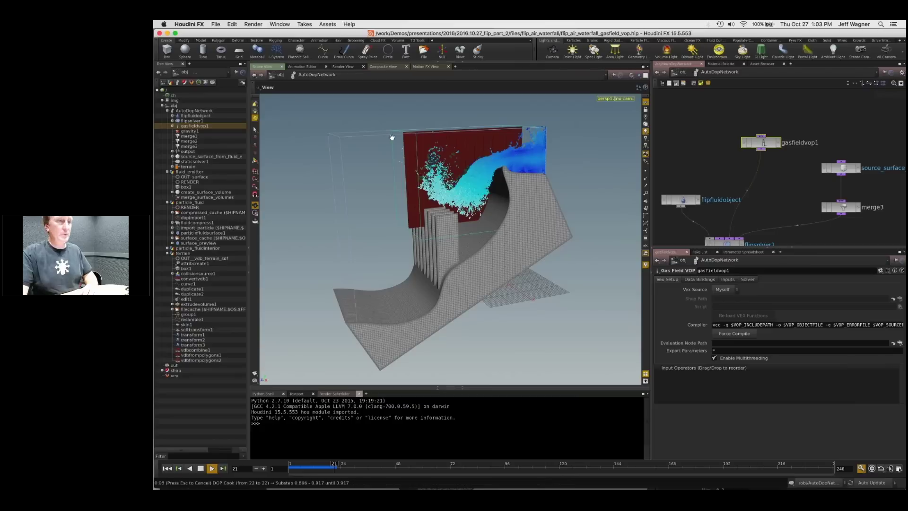
{"action": "key", "text": "Escape"}
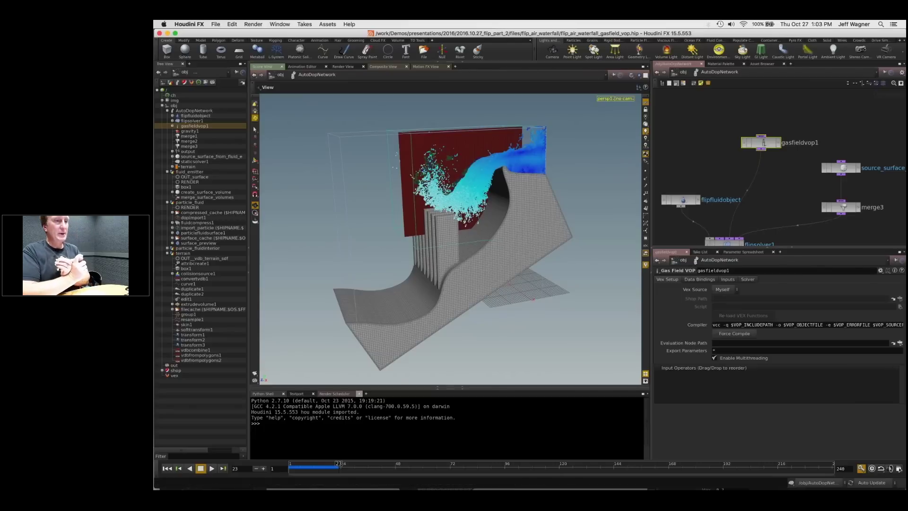
Step: Examine the frame 23 splash against the density plane and terrain columns close up from several angles
{"action": "scroll", "coordinate": [440, 204], "scroll_direction": "up", "scroll_amount": 3}
{"action": "scroll", "coordinate": [435, 163], "scroll_direction": "up", "scroll_amount": 2}
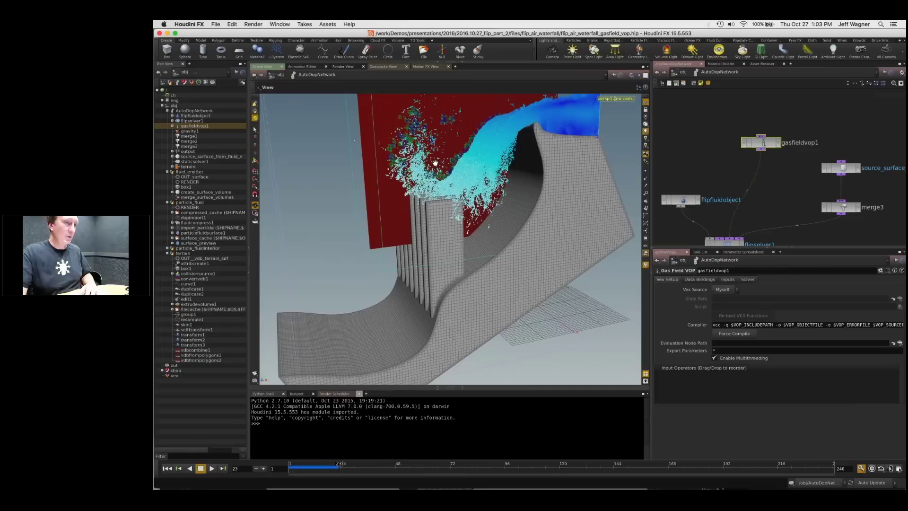
{"action": "left_click_drag", "start_coordinate": [435, 163], "coordinate": [440, 170]}
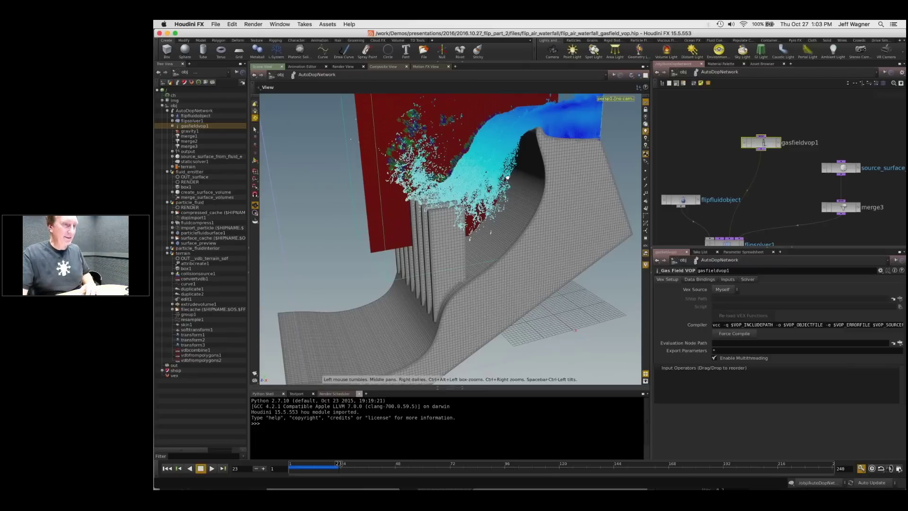
{"action": "left_click_drag", "start_coordinate": [507, 177], "coordinate": [469, 226]}
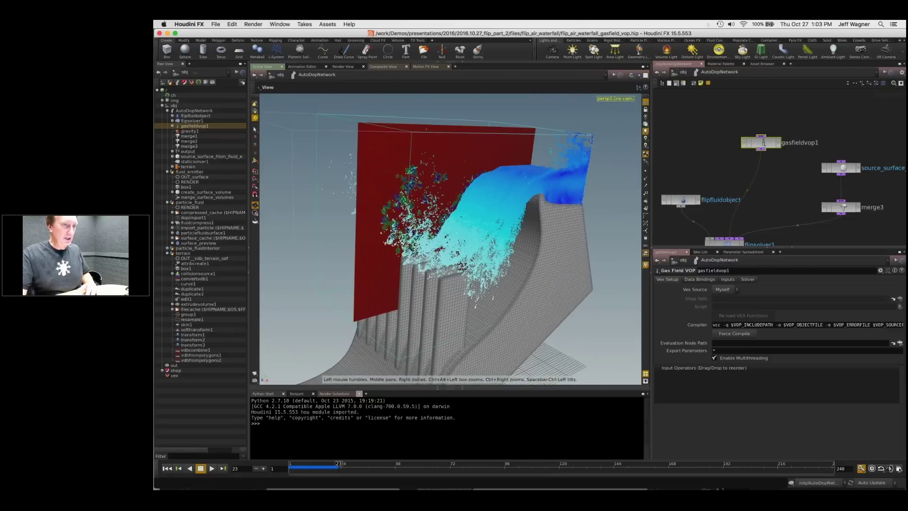
{"action": "scroll", "coordinate": [463, 267], "scroll_direction": "up", "scroll_amount": 3}
{"action": "left_click_drag", "start_coordinate": [463, 268], "coordinate": [529, 140]}
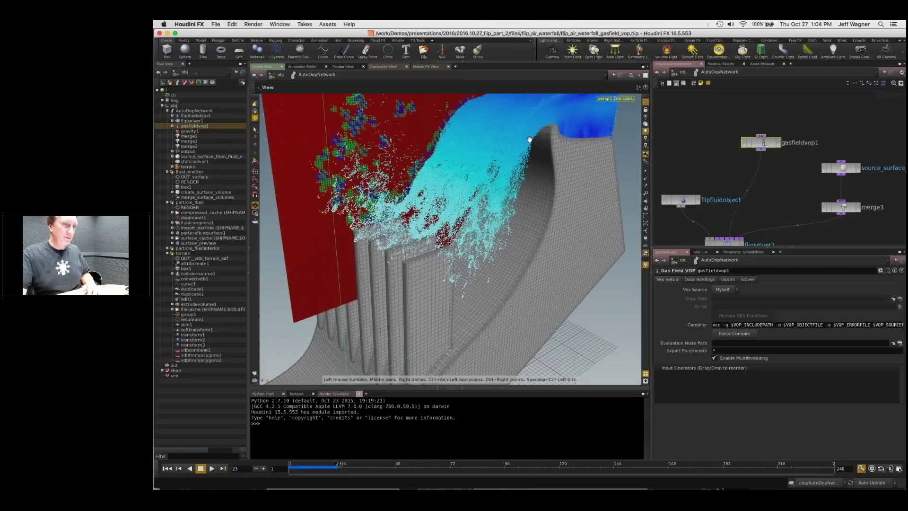
{"action": "left_click_drag", "start_coordinate": [529, 139], "coordinate": [453, 251]}
Step: Inspect flipsolver1's vorticity settings and the fluid breaking over the terrain columns at frame 23
{"action": "middle_click_drag", "start_coordinate": [775, 194], "coordinate": [780, 172]}
{"action": "left_click", "coordinate": [730, 222]}
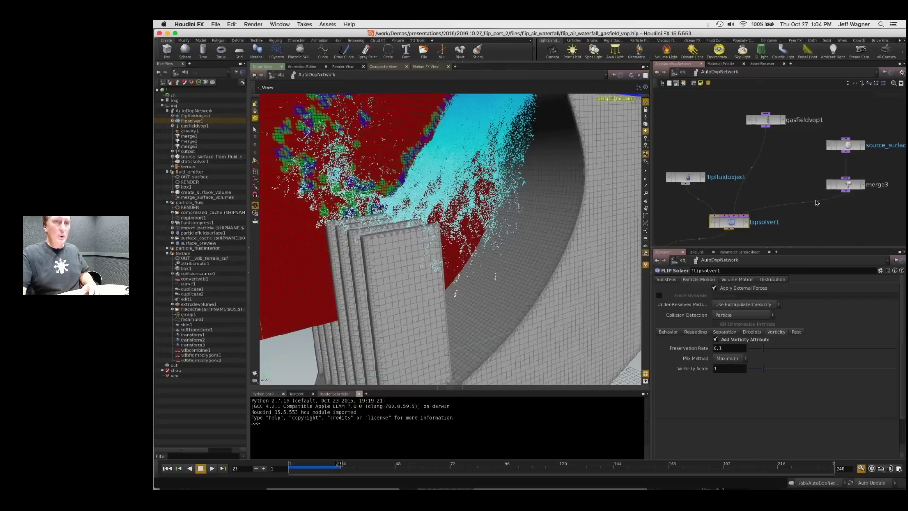
{"action": "middle_click_drag", "start_coordinate": [816, 202], "coordinate": [785, 217]}
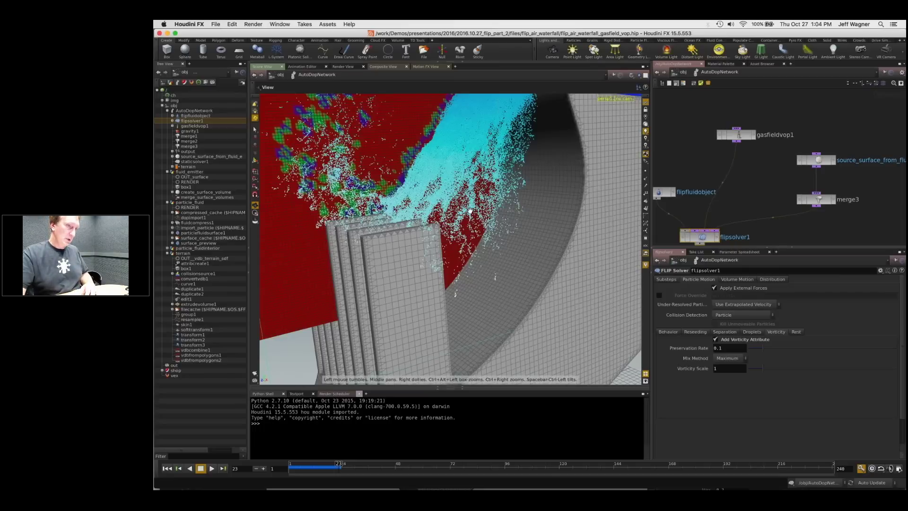
{"action": "left_click_drag", "start_coordinate": [470, 212], "coordinate": [452, 263]}
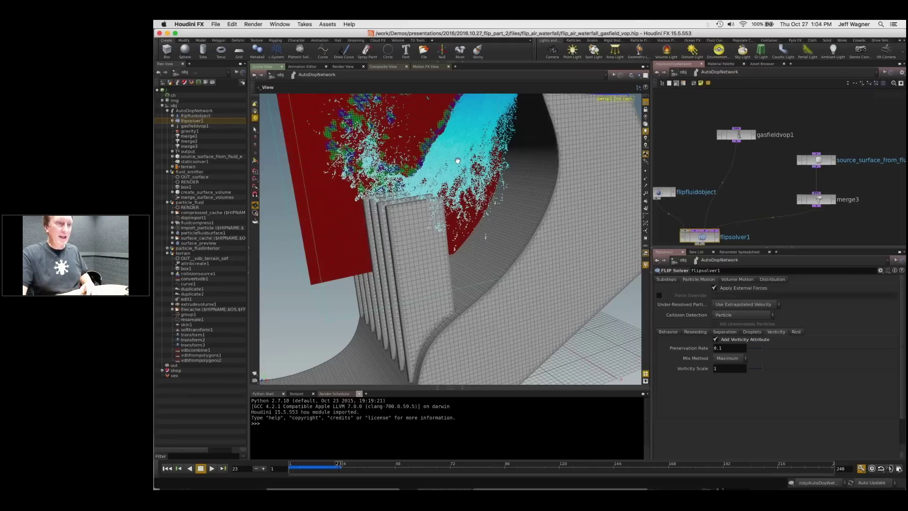
{"action": "left_click_drag", "start_coordinate": [485, 235], "coordinate": [445, 278]}
Step: Return the reference simulation to frame 1 and quit the gasfield VOP scene, discarding its changes
{"action": "left_click", "coordinate": [304, 468]}
{"action": "left_click_drag", "start_coordinate": [305, 467], "coordinate": [291, 467]}
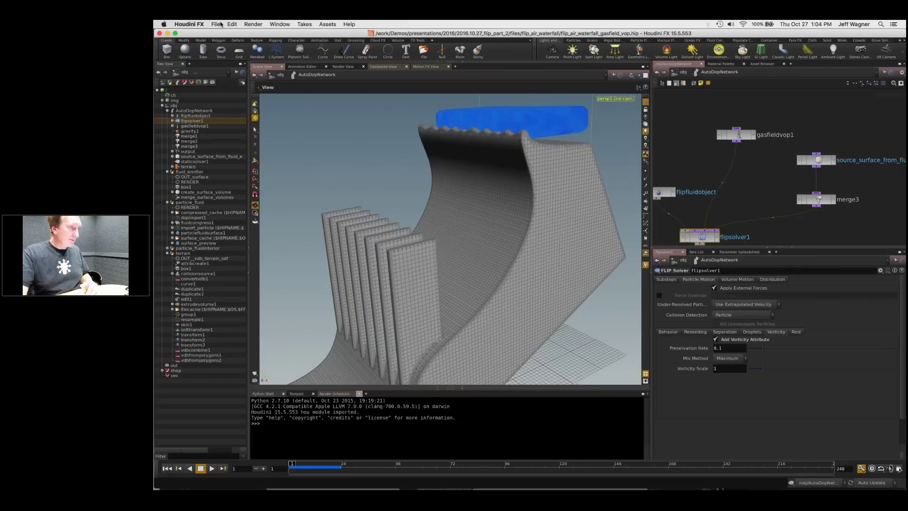
{"action": "left_click", "coordinate": [159, 33]}
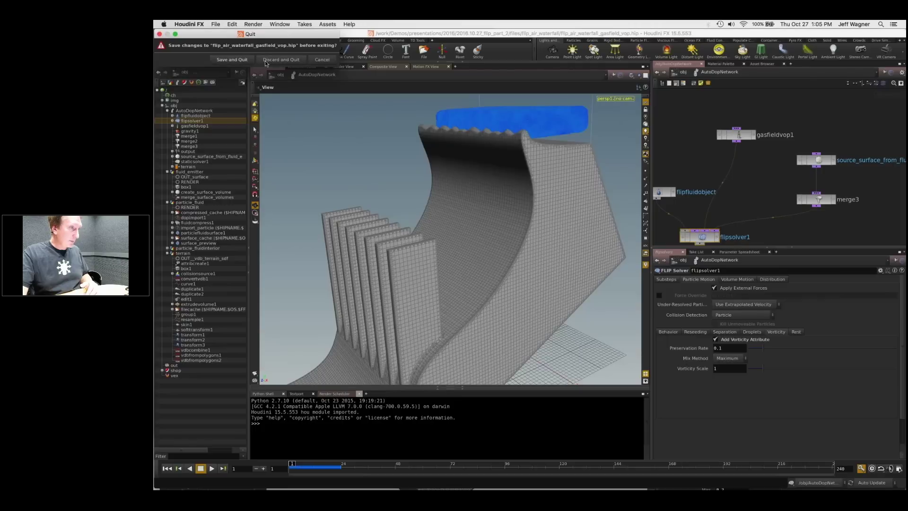
{"action": "left_click", "coordinate": [270, 60]}
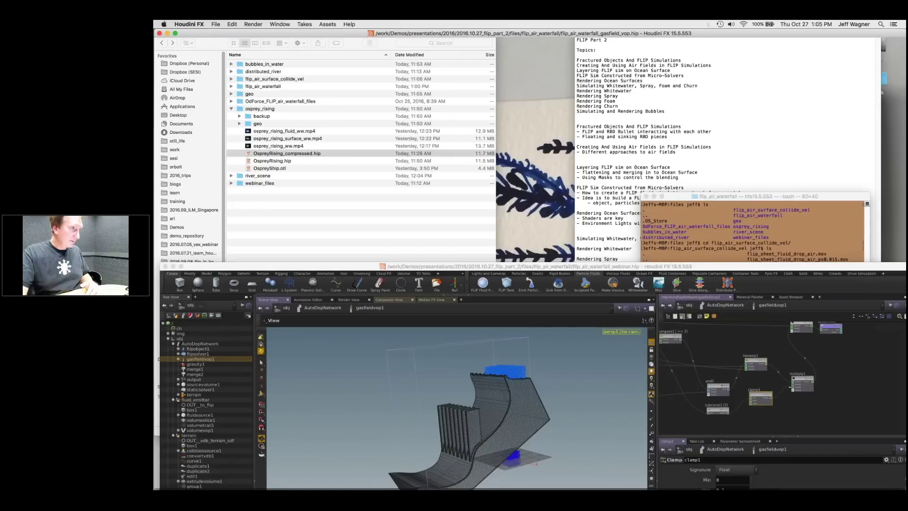
Step: Bring up the webinar waterfall scene, save flip_air_waterfall_webinar.hip and close its Houdini session
{"action": "left_click_drag", "start_coordinate": [215, 267], "coordinate": [220, 23]}
{"action": "left_click", "coordinate": [219, 24]}
{"action": "left_click", "coordinate": [226, 73]}
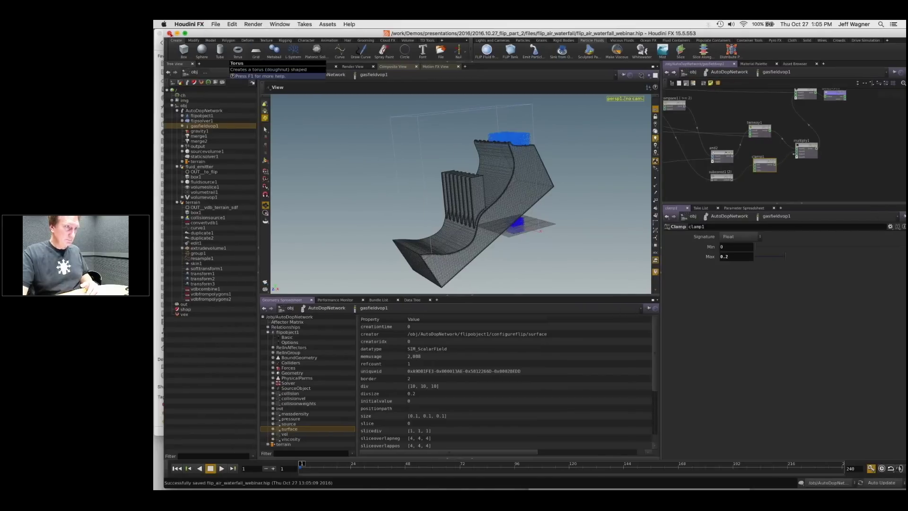
{"action": "left_click", "coordinate": [169, 33]}
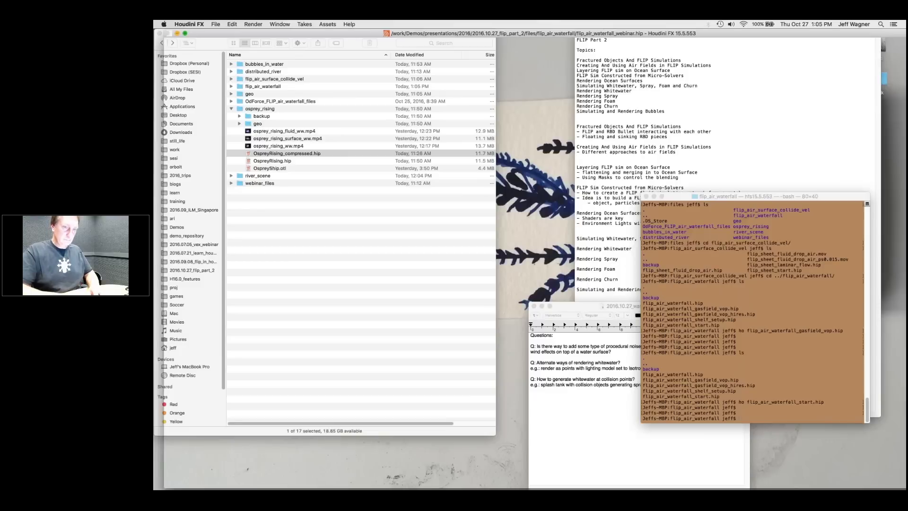
Step: In Terminal, list the flip_air_waterfall directory, move up to the parent files directory and list its contents
{"action": "left_click", "coordinate": [821, 373]}
{"action": "type", "text": "ls"}
{"action": "key", "text": "Return"}
{"action": "type", "text": "cd ../"}
{"action": "key", "text": "Return"}
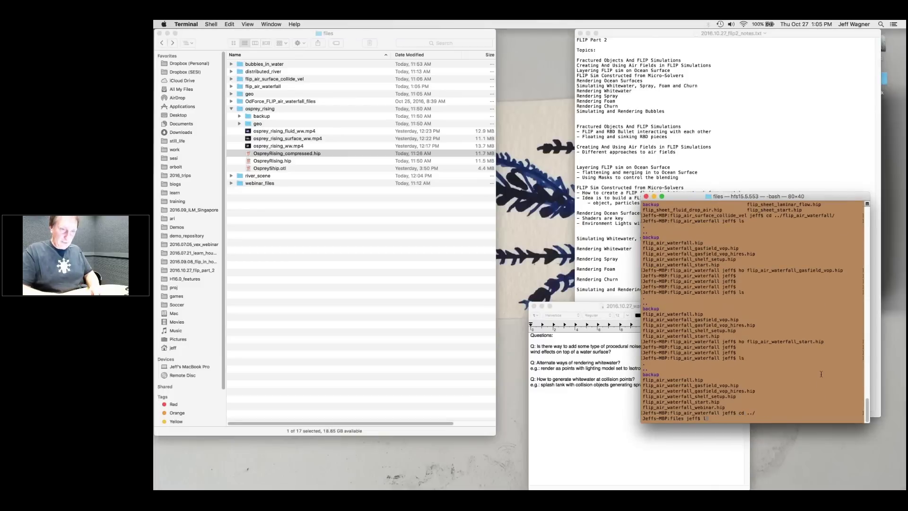
{"action": "type", "text": "ls"}
{"action": "key", "text": "Return"}
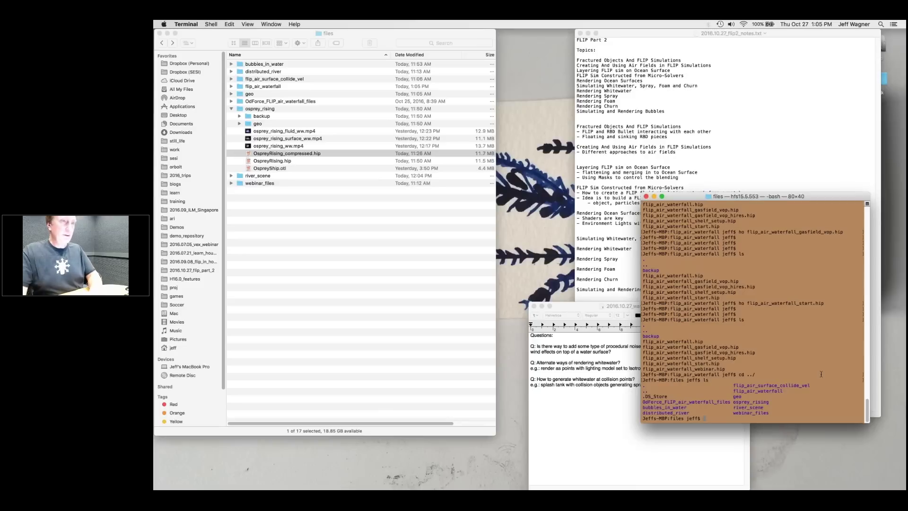
Step: Switch to the Safari desktop to view the fxguide article on the science of fluid sims, and return to Terminal
{"action": "key", "text": "ctrl+Up"}
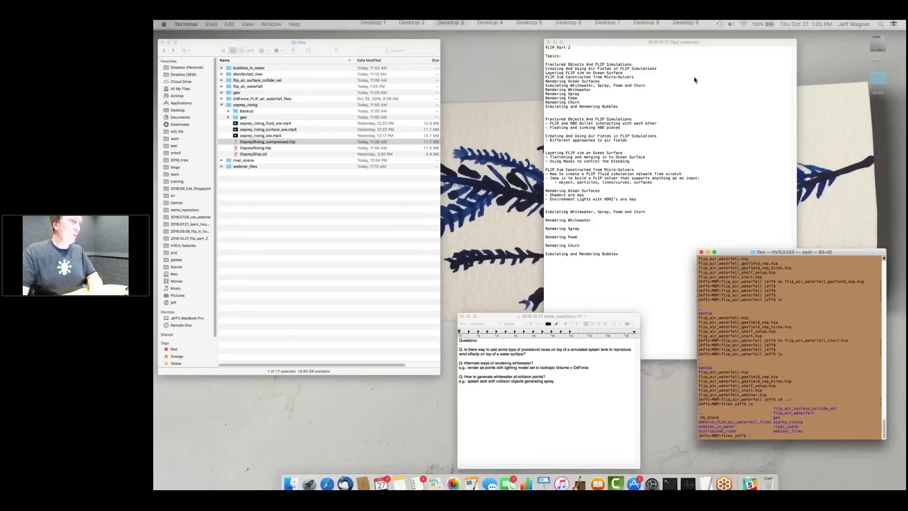
{"action": "mouse_move", "coordinate": [305, 47]}
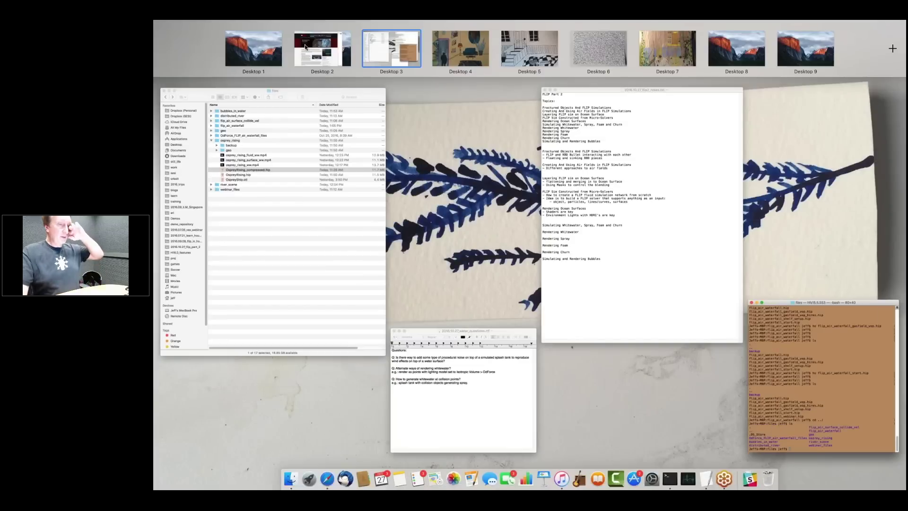
{"action": "left_click", "coordinate": [305, 46]}
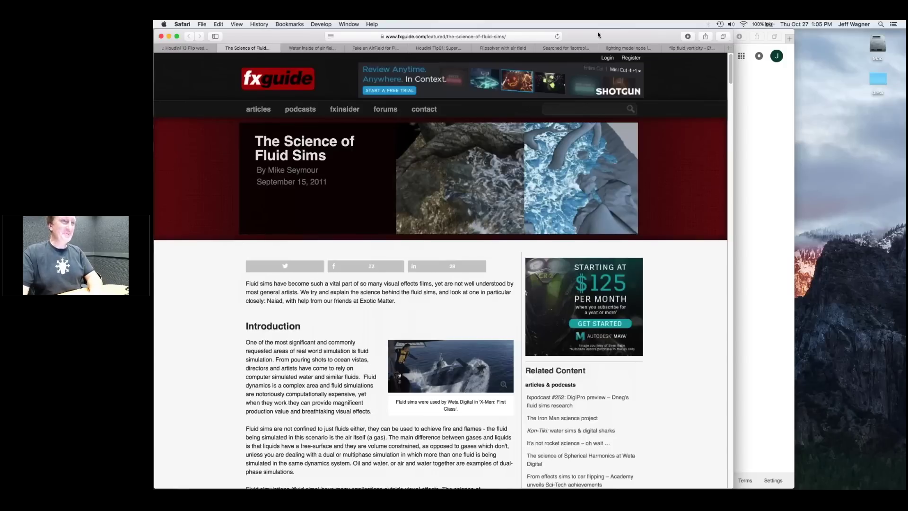
{"action": "left_click_drag", "start_coordinate": [598, 35], "coordinate": [599, 36]}
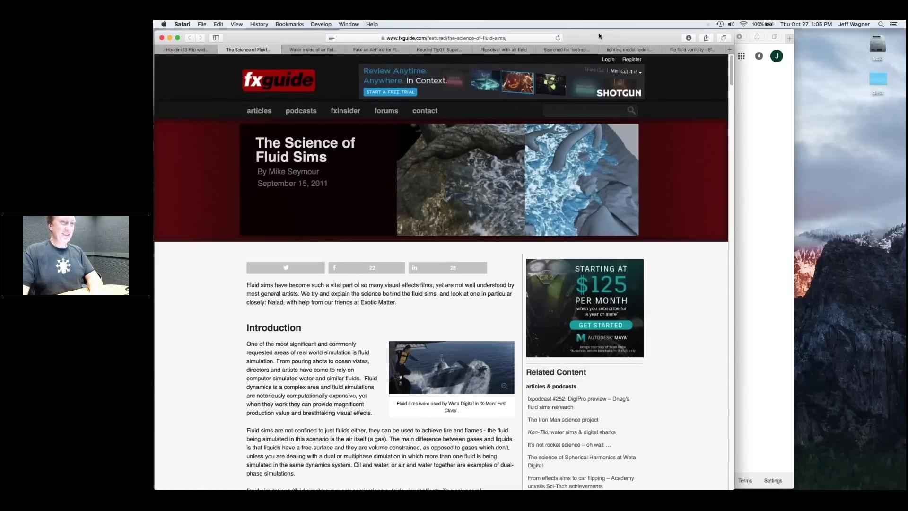
{"action": "key", "text": "ctrl+Up"}
{"action": "left_click", "coordinate": [389, 58]}
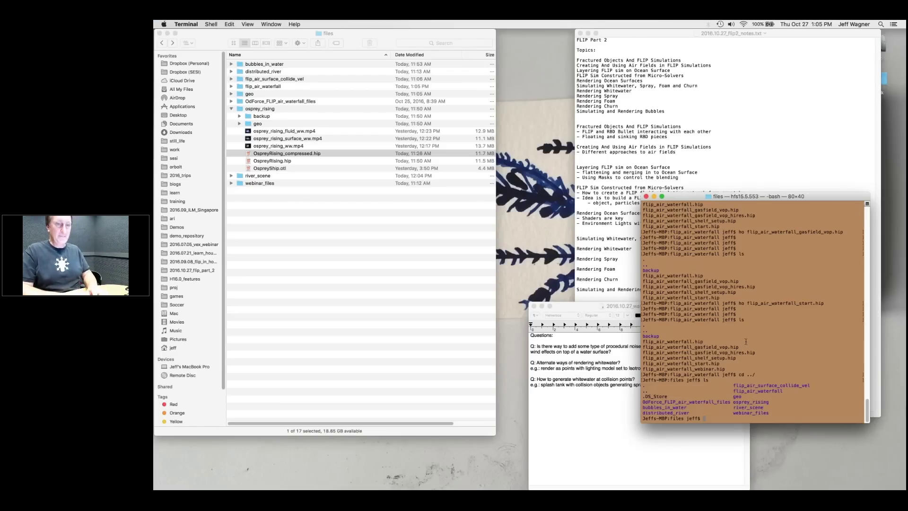
Step: Change into the flip_air_surface_collide_vel directory and list its files
{"action": "type", "text": "cd"}
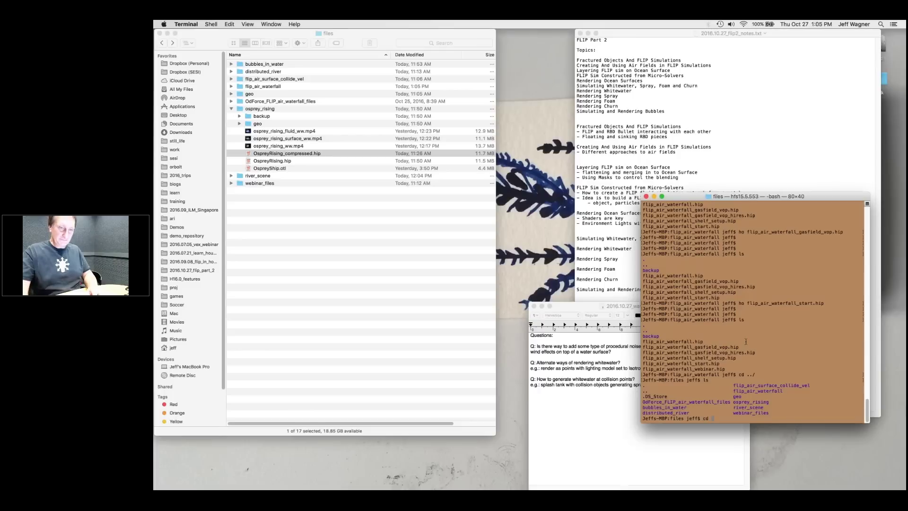
{"action": "double_click", "coordinate": [740, 385]}
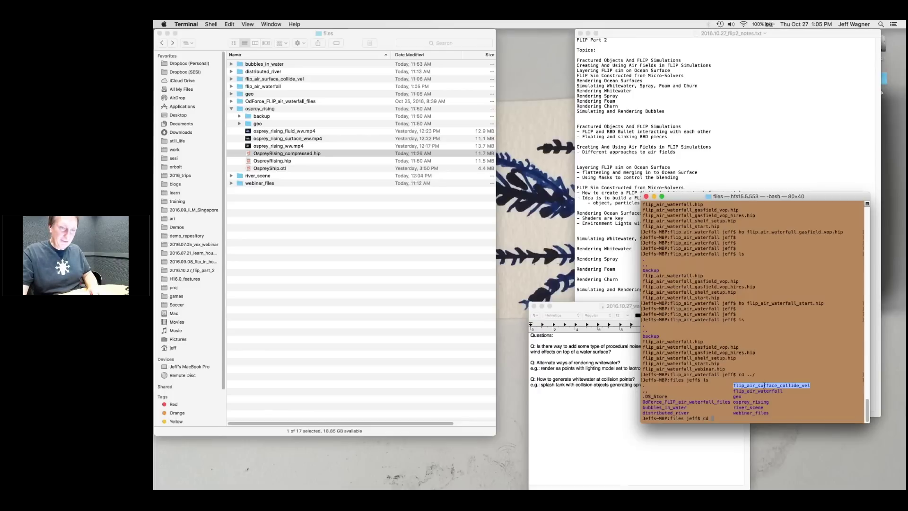
{"action": "type", "text": "flip_air_surface_collide_vel"}
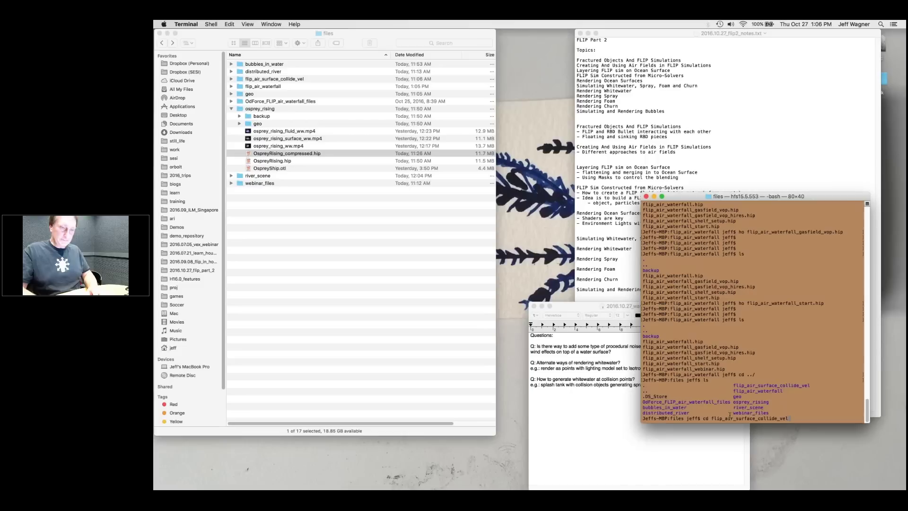
{"action": "key", "text": "Return"}
{"action": "type", "text": "ls"}
{"action": "key", "text": "Return"}
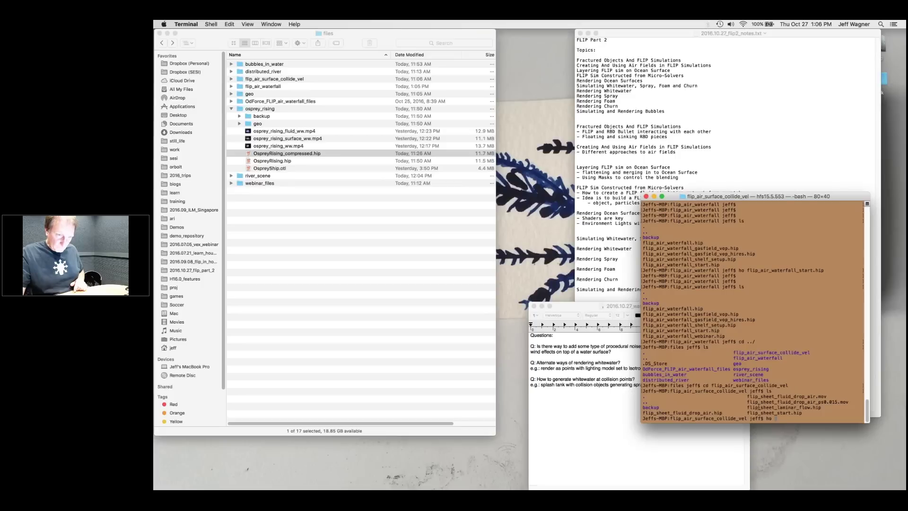
{"action": "double_click", "coordinate": [769, 407]}
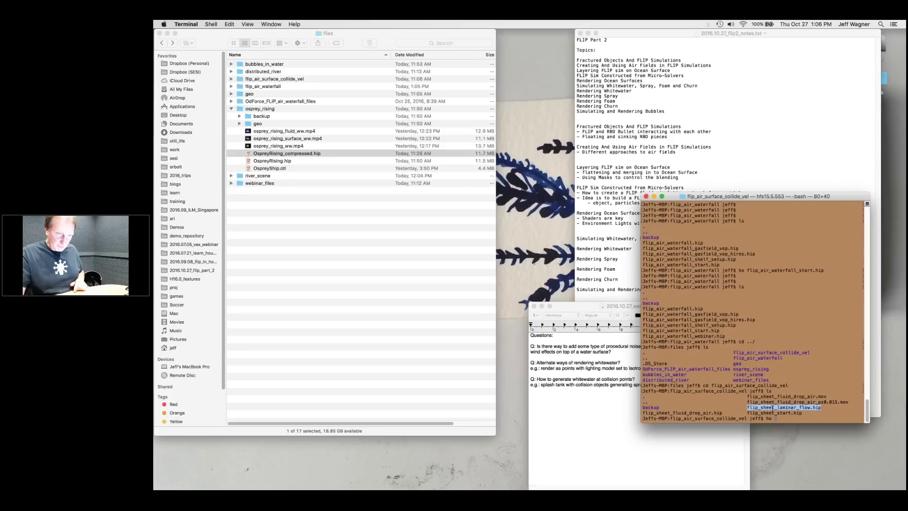
{"action": "type", "text": "flip_sheet_laminar_flow.hip"}
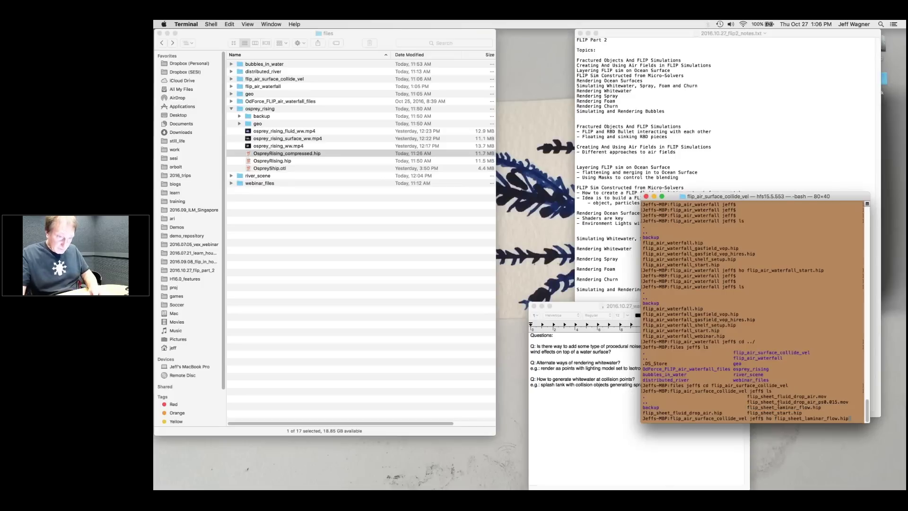
{"action": "key", "text": "BackSpace"}
{"action": "key", "text": "BackSpace"}
{"action": "key", "text": "BackSpace"}
{"action": "key", "text": "BackSpace"}
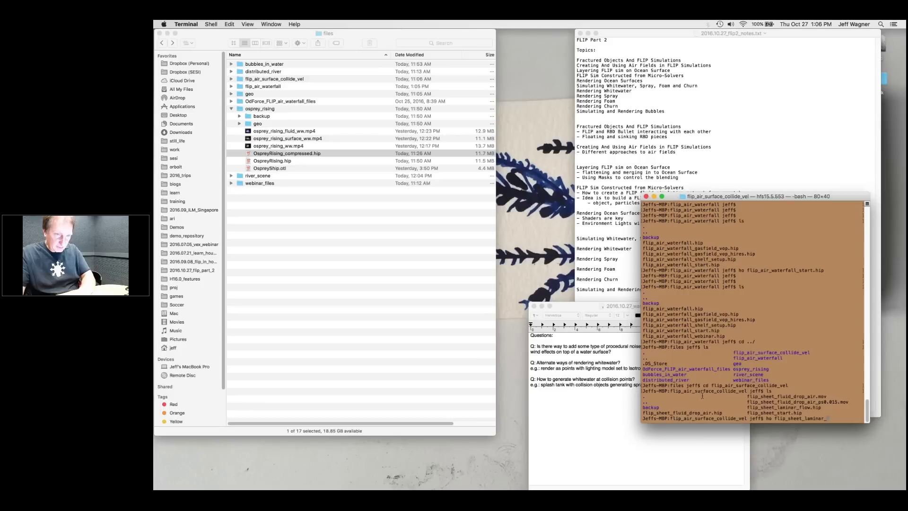
{"action": "key", "text": "BackSpace"}
{"action": "key", "text": "BackSpace"}
{"action": "key", "text": "BackSpace"}
{"action": "key", "text": "BackSpace"}
{"action": "key", "text": "BackSpace"}
{"action": "key", "text": "BackSpace"}
{"action": "key", "text": "BackSpace"}
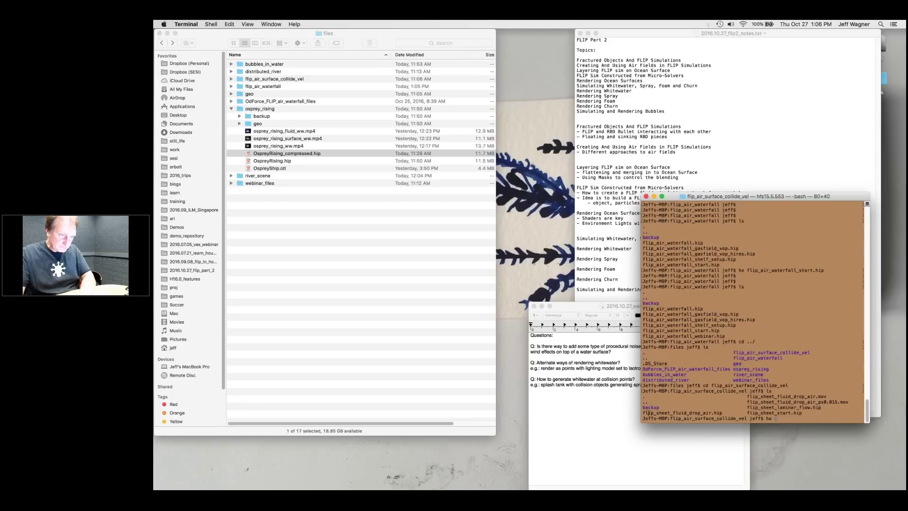
Step: Launch flip_sheet_fluid_drop_air.hip in Houdini with the ho command
{"action": "double_click", "coordinate": [649, 412]}
{"action": "type", "text": "flip_sheet_fluid_drop_air.hip"}
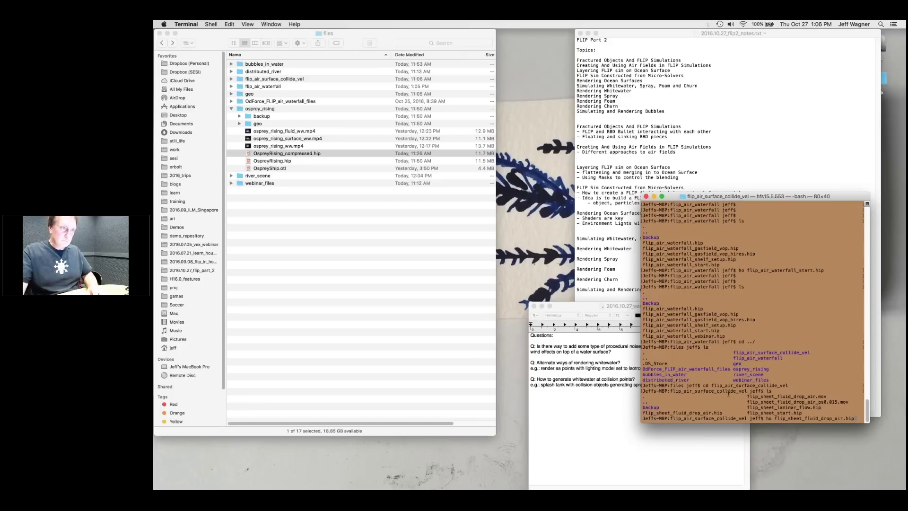
{"action": "key", "text": "Return"}
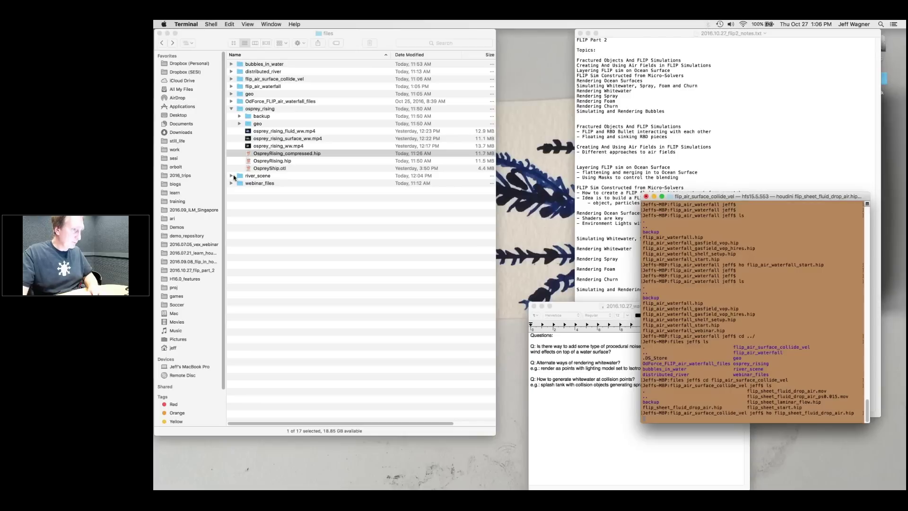
Step: In Finder, expand the flip_air_waterfall and flip_air_surface_collide_vel folders and preview flip_sheet_fluid_drop_air_ps0.015.mov
{"action": "left_click", "coordinate": [232, 87]}
{"action": "left_click", "coordinate": [231, 86]}
{"action": "left_click", "coordinate": [232, 79]}
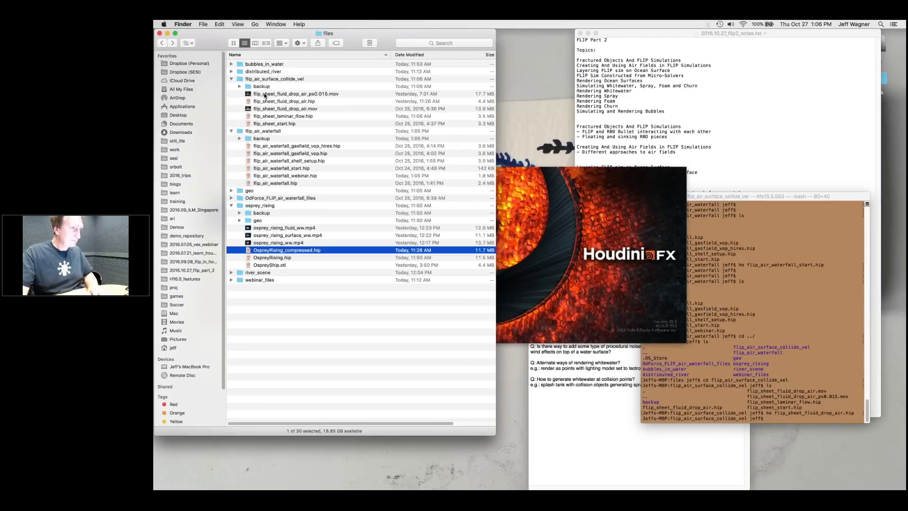
{"action": "left_click", "coordinate": [265, 94]}
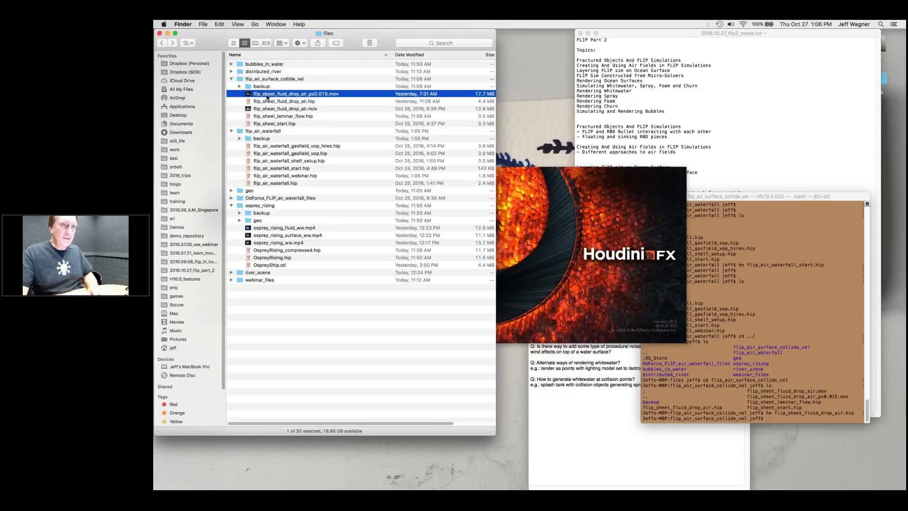
{"action": "key", "text": "space"}
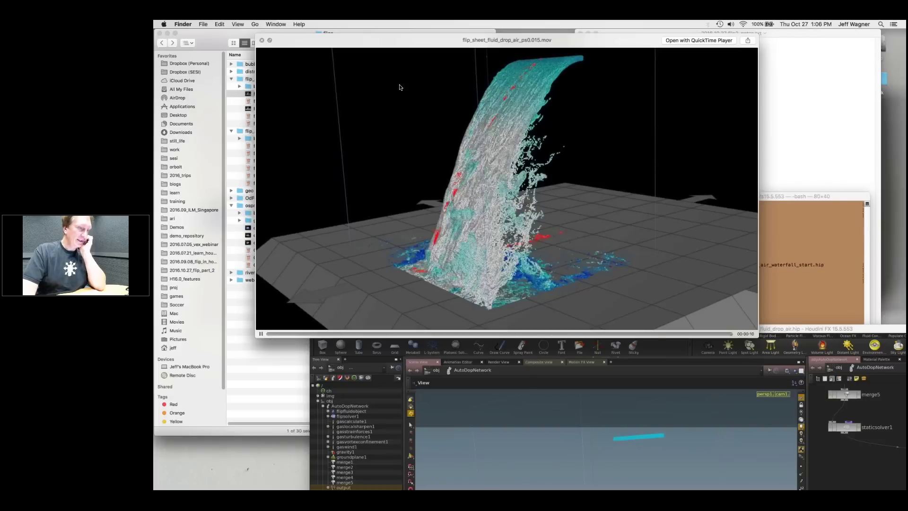
Step: Replay the sheet drop movie from near its start and scrub through the falling sheet's breakup
{"action": "left_click", "coordinate": [318, 334]}
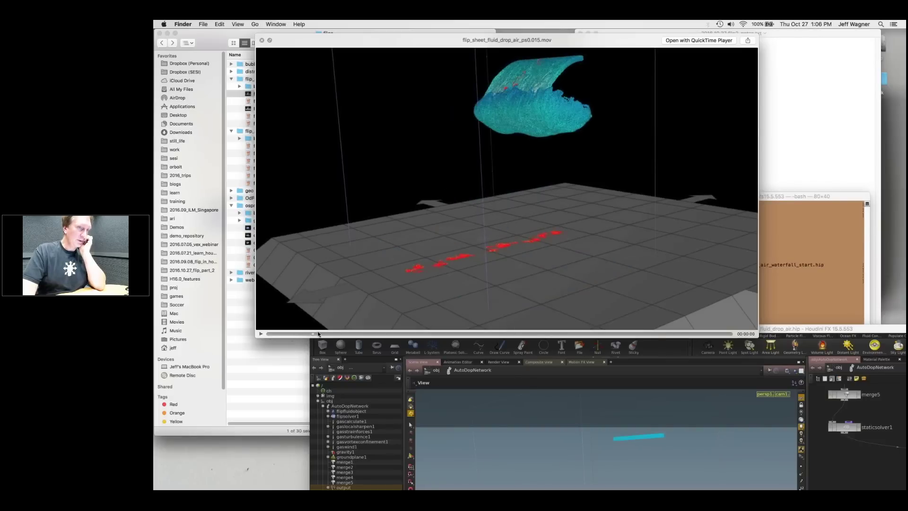
{"action": "key", "text": "space"}
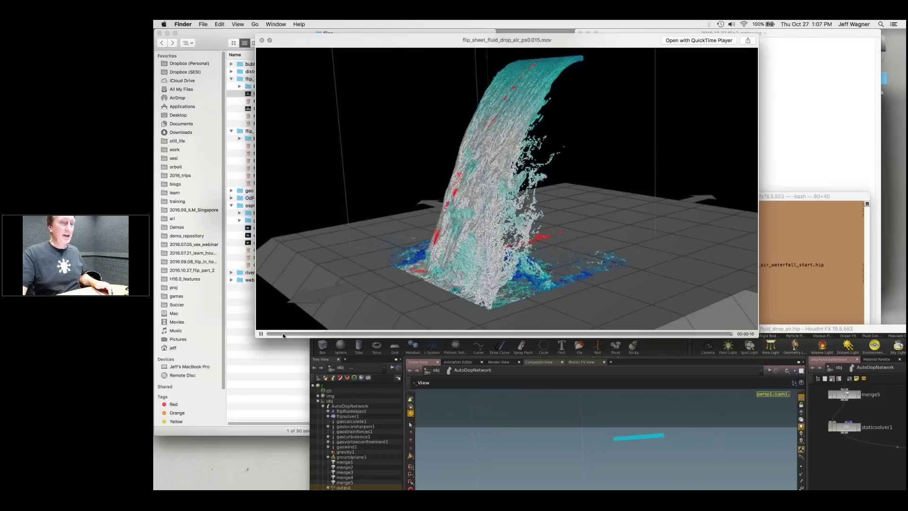
{"action": "left_click_drag", "start_coordinate": [283, 335], "coordinate": [336, 336]}
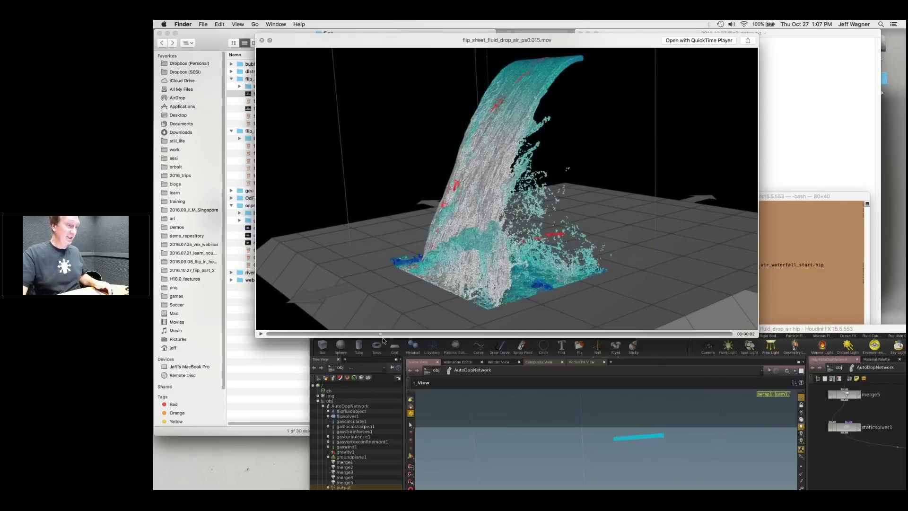
Step: Close the current preview, play flip_sheet_fluid_drop_air.mov in QuickTime Player, and close the movie
{"action": "left_click", "coordinate": [262, 41]}
{"action": "double_click", "coordinate": [351, 125]}
{"action": "left_click", "coordinate": [424, 275]}
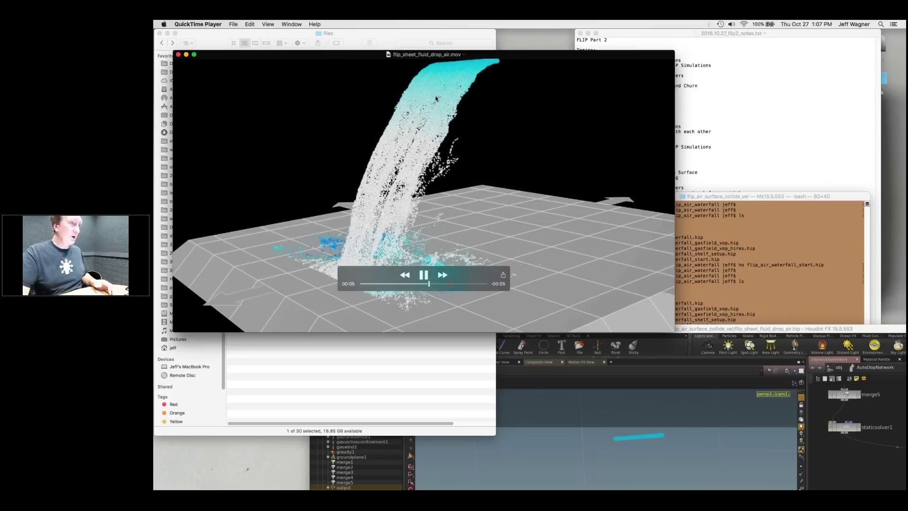
{"action": "left_click", "coordinate": [178, 54]}
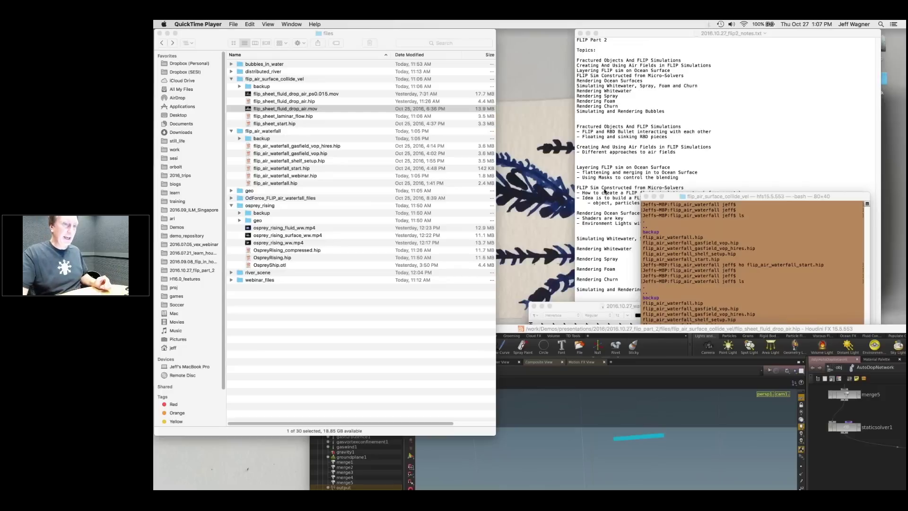
Step: Switch to Houdini, bring its window fully on screen, briefly run the sheet drop simulation, and return to frame 1
{"action": "left_click_drag", "start_coordinate": [639, 329], "coordinate": [492, 22]}
{"action": "left_click_drag", "start_coordinate": [428, 236], "coordinate": [475, 237]}
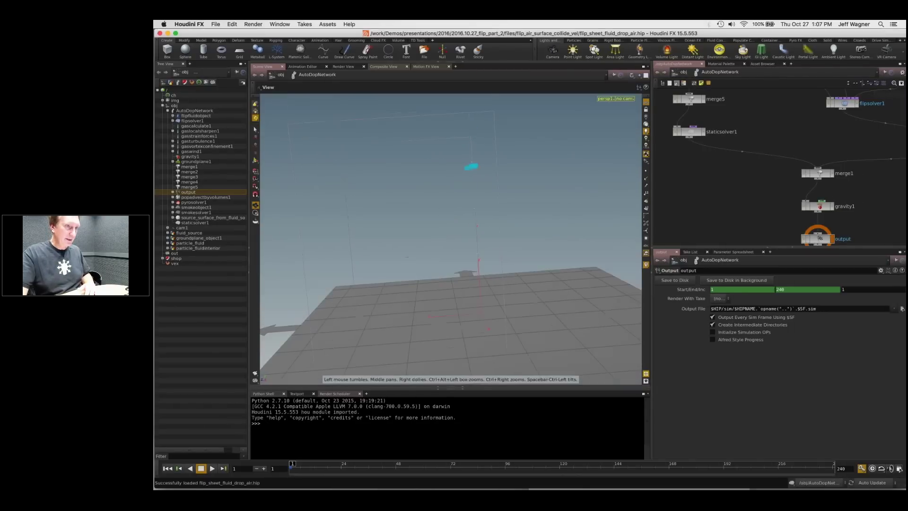
{"action": "right_click_drag", "start_coordinate": [476, 237], "coordinate": [509, 251]}
{"action": "left_click", "coordinate": [212, 468]}
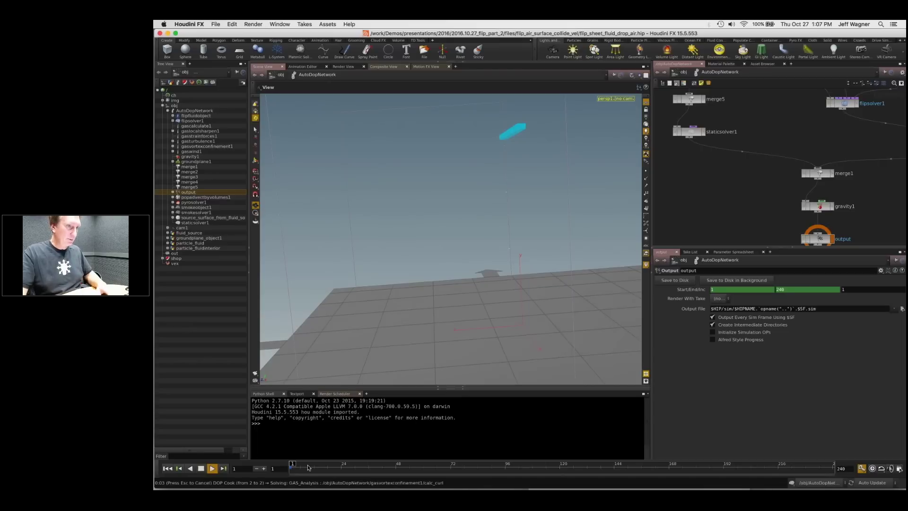
{"action": "key", "text": "Escape"}
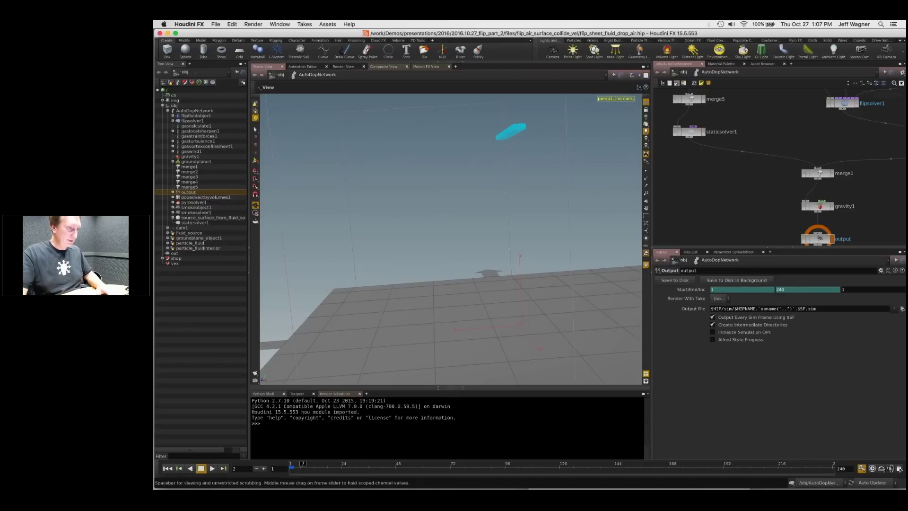
{"action": "left_click_drag", "start_coordinate": [303, 467], "coordinate": [291, 467]}
Step: Set the Particle Separation of flipfluidobject to 0.07 and run the simulation
{"action": "middle_click_drag", "start_coordinate": [744, 134], "coordinate": [690, 234]}
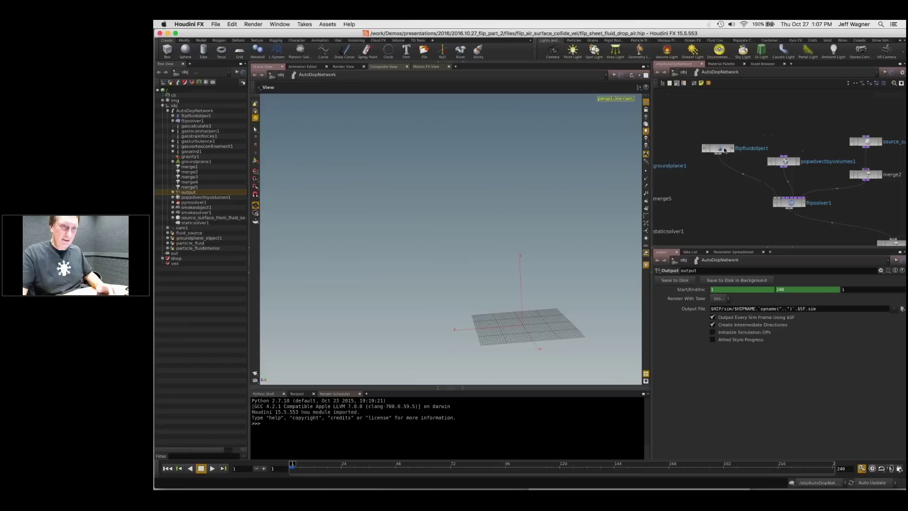
{"action": "left_click", "coordinate": [719, 148]}
{"action": "left_click_drag", "start_coordinate": [720, 289], "coordinate": [728, 290]}
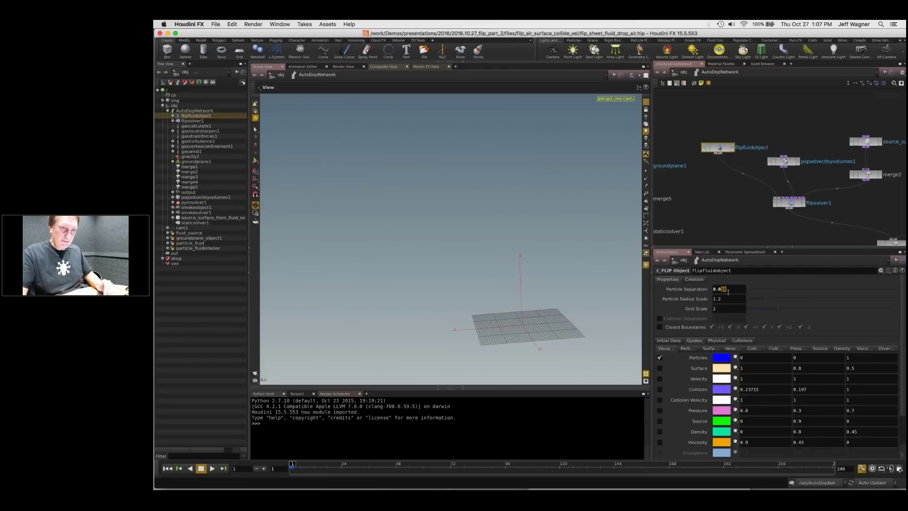
{"action": "type", "text": "7"}
{"action": "key", "text": "Return"}
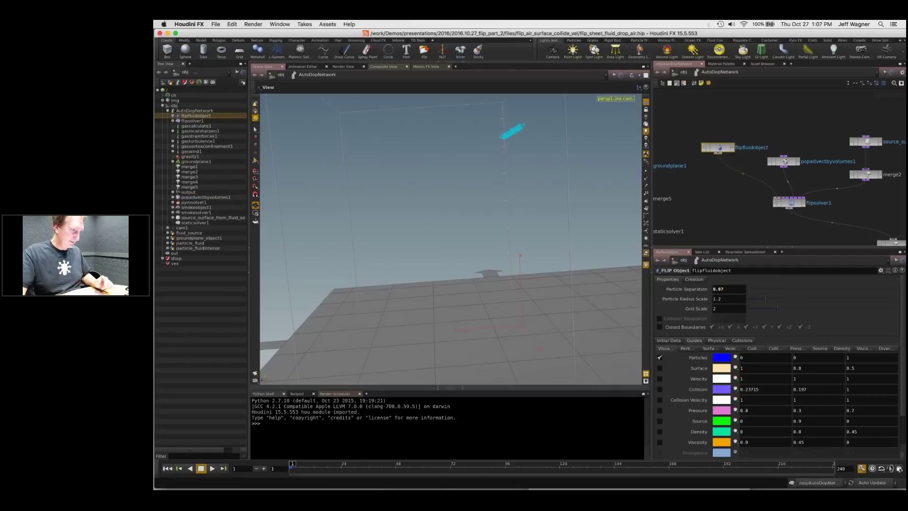
{"action": "left_click", "coordinate": [212, 468]}
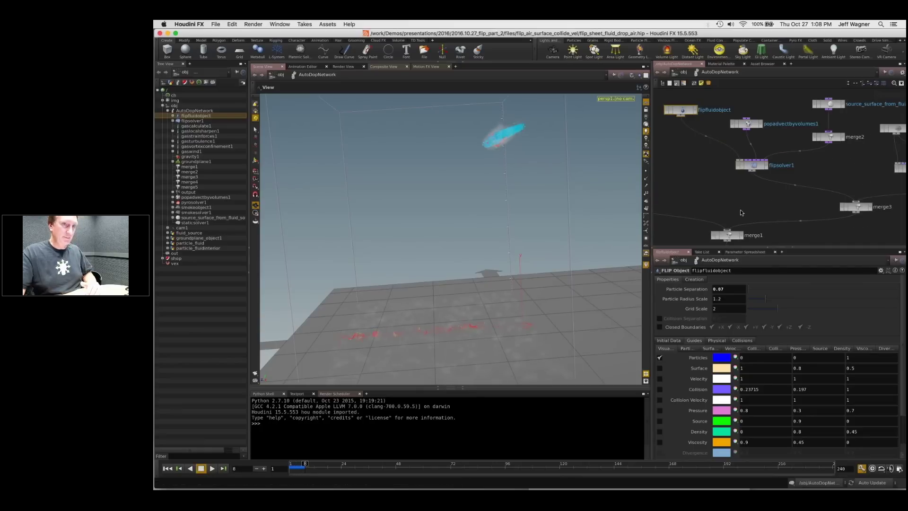
Step: Delete the unconnected pyrosolver1 node from the AutoDopNetwork
{"action": "scroll", "coordinate": [833, 171], "scroll_direction": "down", "scroll_amount": 3}
{"action": "middle_click_drag", "start_coordinate": [845, 170], "coordinate": [728, 149]}
{"action": "scroll", "coordinate": [728, 150], "scroll_direction": "up", "scroll_amount": 2}
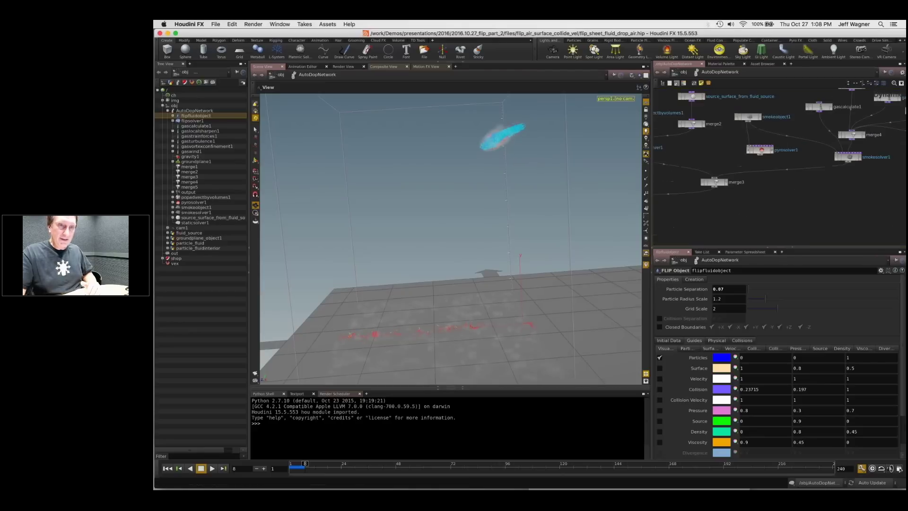
{"action": "left_click", "coordinate": [758, 150]}
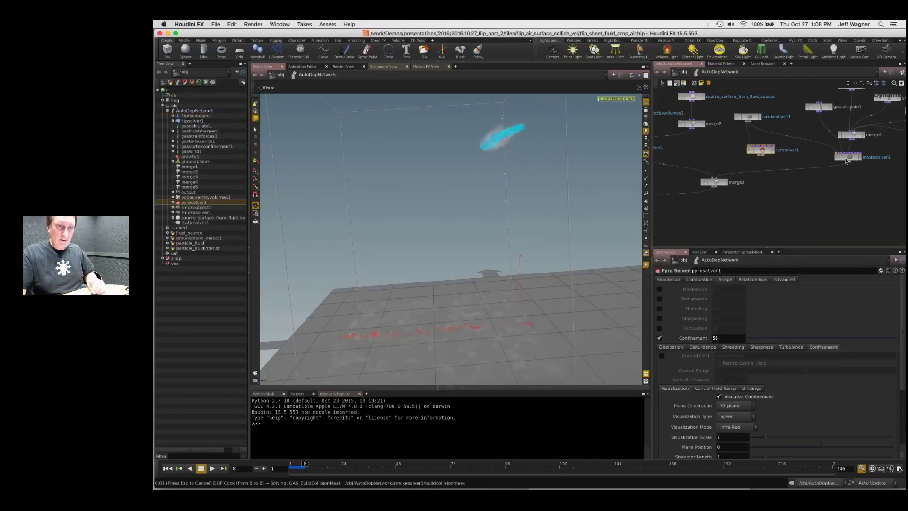
{"action": "key", "text": "Delete"}
Step: Check the Collision guide of flipfluidobject, turn it off, and display the Surface guide around the falling sheet instead
{"action": "left_click", "coordinate": [848, 156]}
{"action": "middle_click_drag", "start_coordinate": [788, 155], "coordinate": [827, 180]}
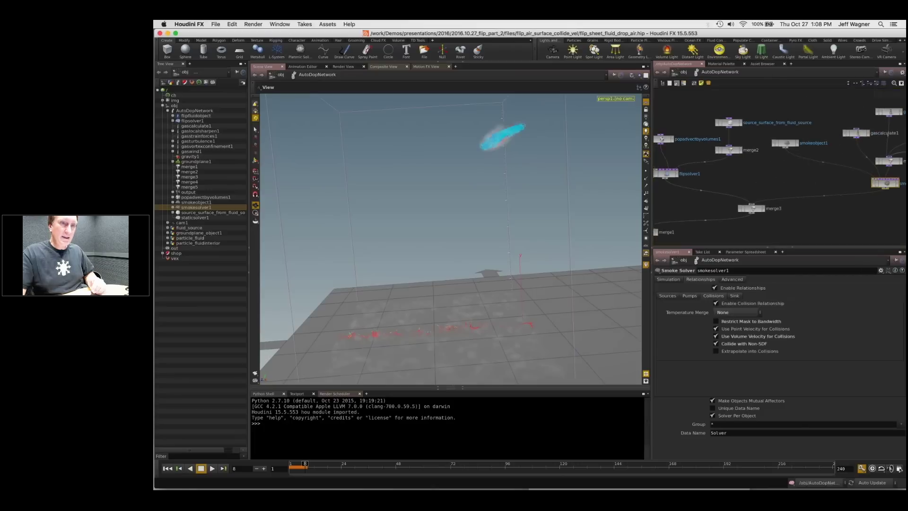
{"action": "middle_click_drag", "start_coordinate": [661, 154], "coordinate": [735, 150]}
{"action": "left_click", "coordinate": [684, 123]}
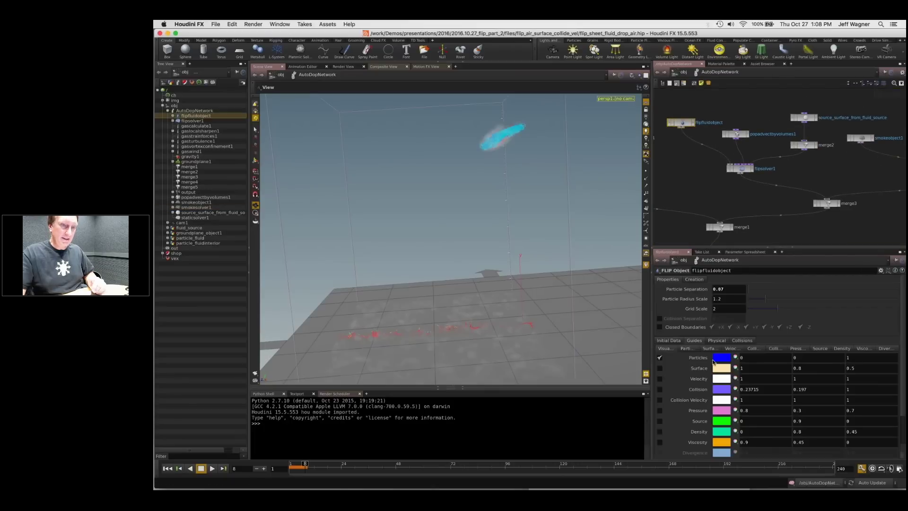
{"action": "left_click", "coordinate": [659, 389]}
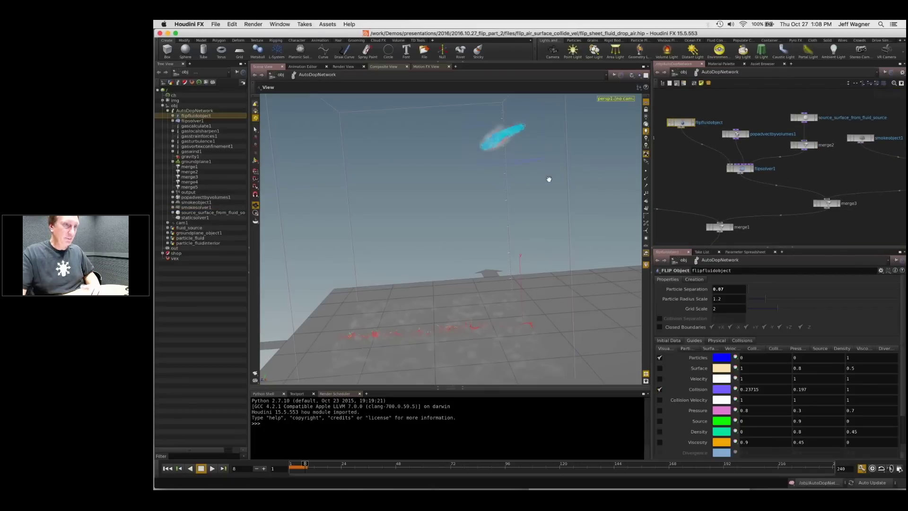
{"action": "left_click_drag", "start_coordinate": [507, 148], "coordinate": [466, 201]}
{"action": "left_click", "coordinate": [659, 390]}
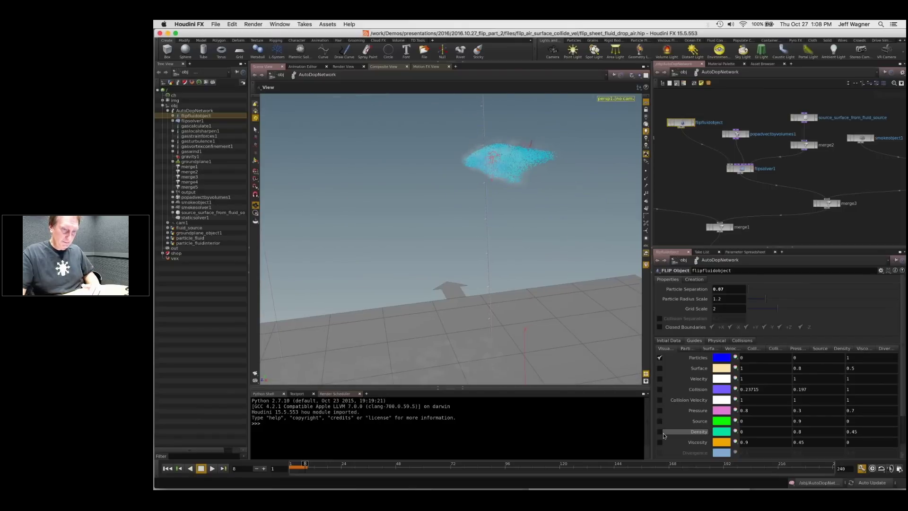
{"action": "left_click", "coordinate": [660, 369]}
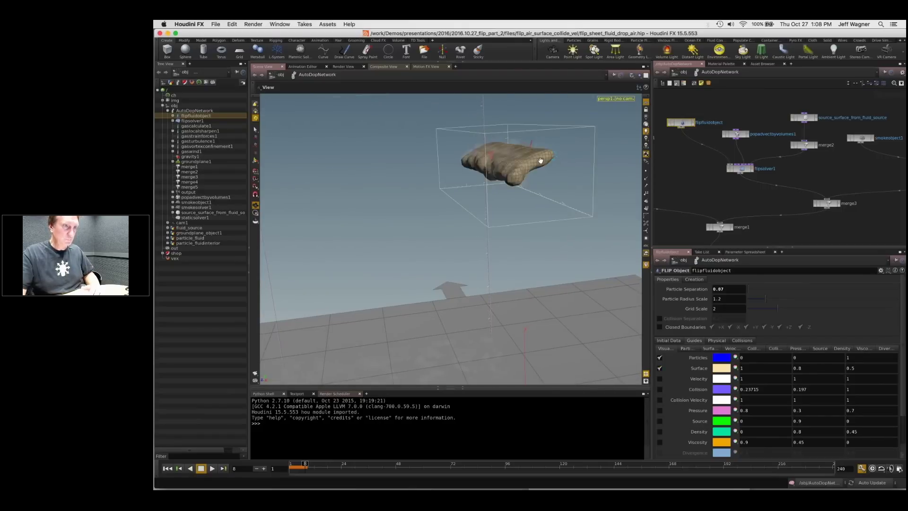
{"action": "left_click_drag", "start_coordinate": [574, 162], "coordinate": [488, 192]}
Step: Examine smokesolver1 and compare the size and center of smokeobject1 with the volume limits of flipsolver1
{"action": "scroll", "coordinate": [790, 171], "scroll_direction": "down", "scroll_amount": 3}
{"action": "left_click", "coordinate": [791, 166]}
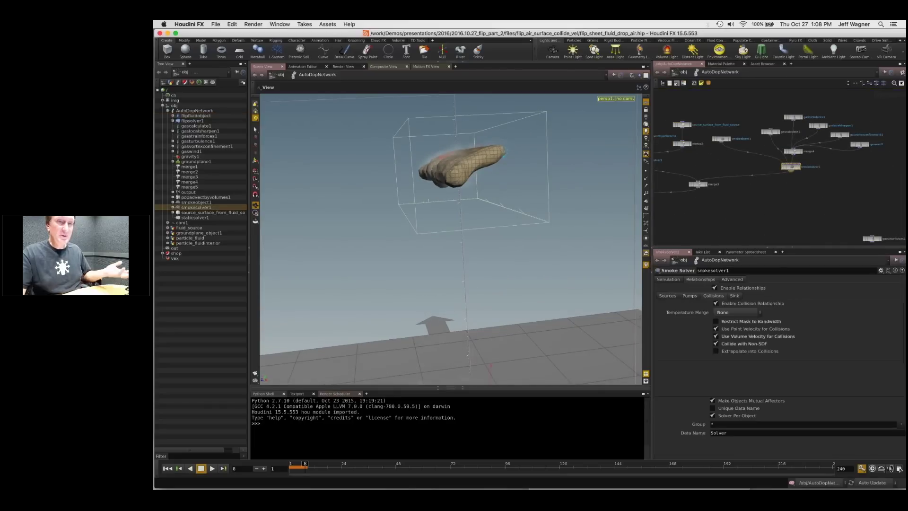
{"action": "left_click", "coordinate": [722, 140]}
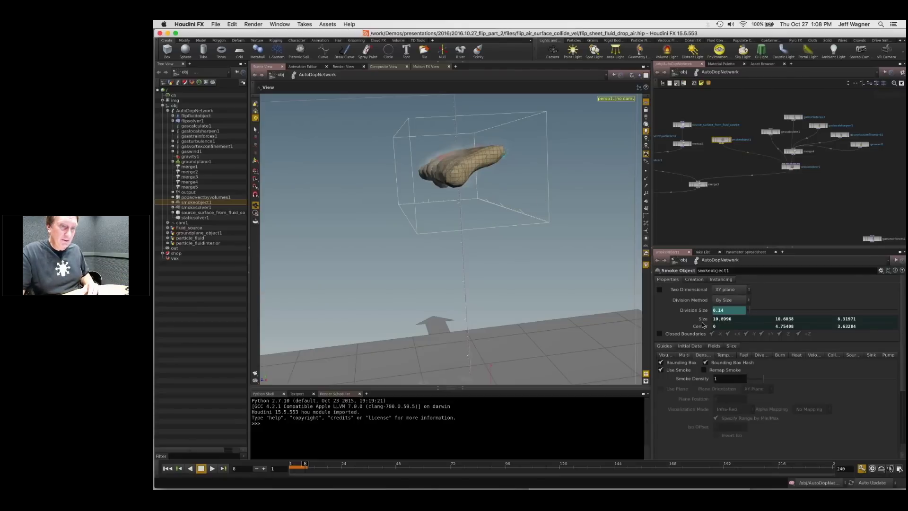
{"action": "middle_click_drag", "start_coordinate": [709, 155], "coordinate": [832, 163]}
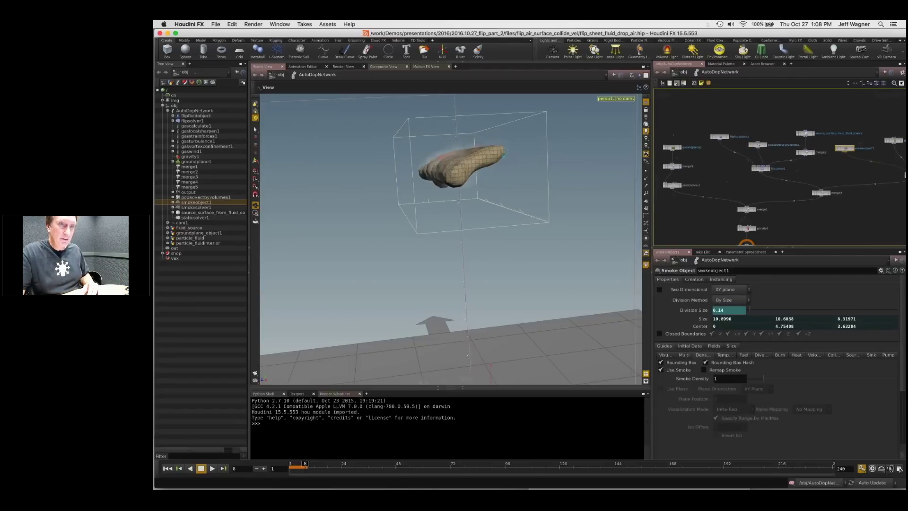
{"action": "left_click", "coordinate": [722, 137]}
{"action": "left_click", "coordinate": [760, 168]}
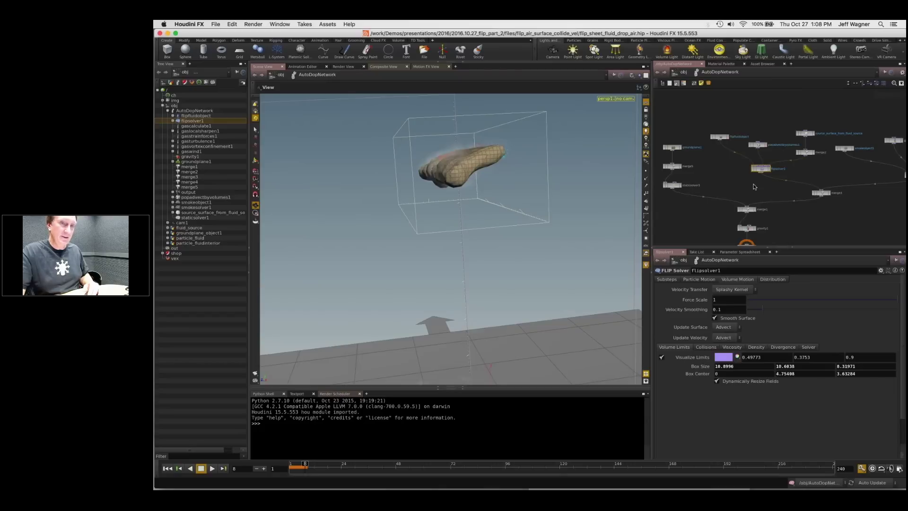
{"action": "middle_click_drag", "start_coordinate": [854, 211], "coordinate": [741, 210]}
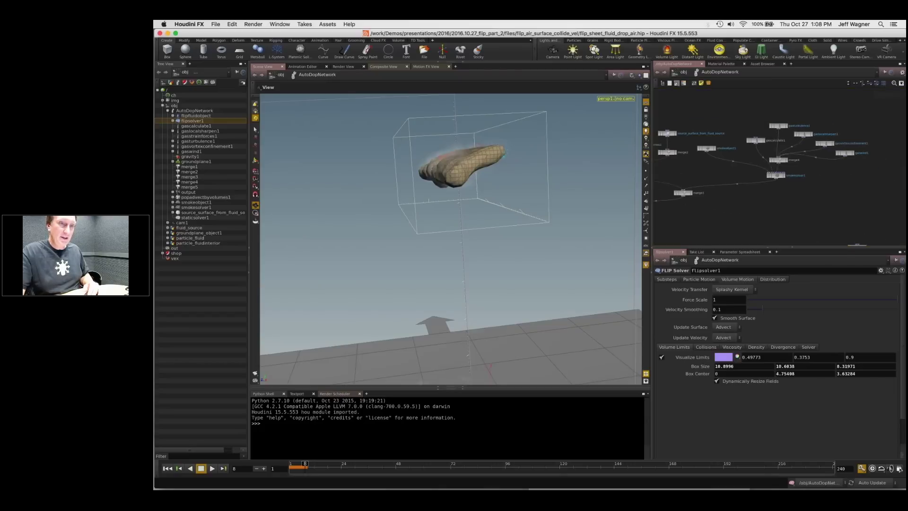
{"action": "left_click", "coordinate": [726, 147]}
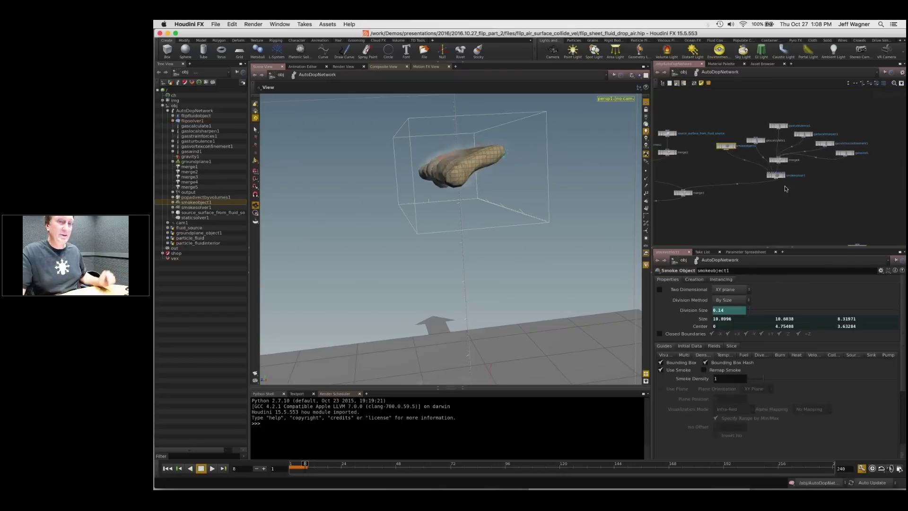
Step: Reposition smokesolver1 under smokeobject1 and examine its Velocity Update input and the gas microsolvers feeding merge4
{"action": "left_click_drag", "start_coordinate": [781, 177], "coordinate": [762, 180]}
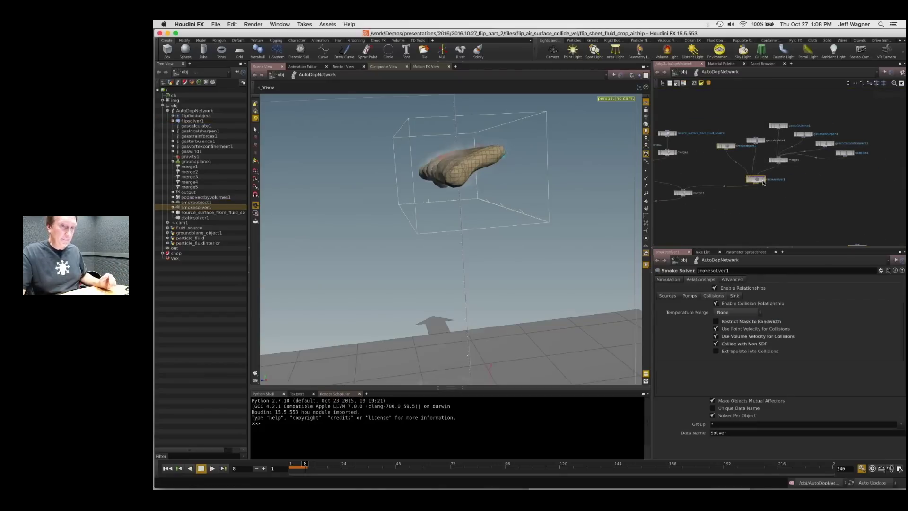
{"action": "scroll", "coordinate": [762, 182], "scroll_direction": "up", "scroll_amount": 5}
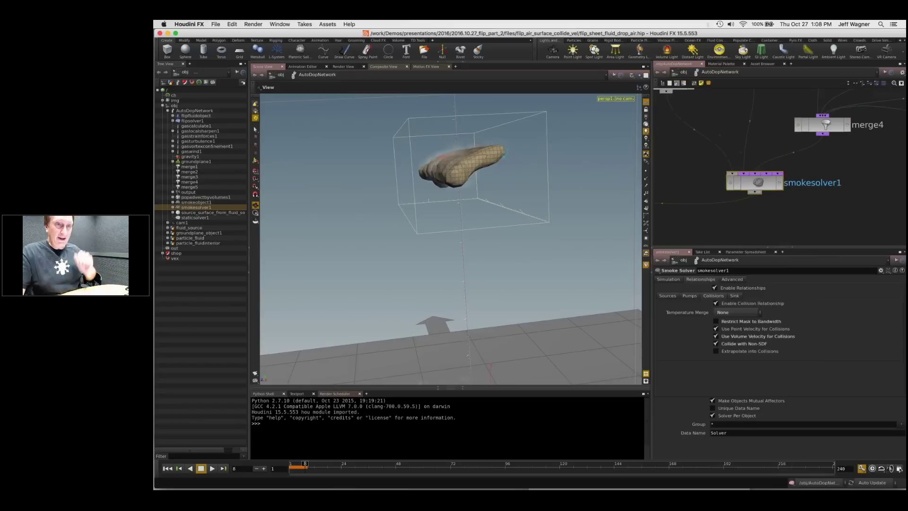
{"action": "scroll", "coordinate": [779, 140], "scroll_direction": "down", "scroll_amount": 3}
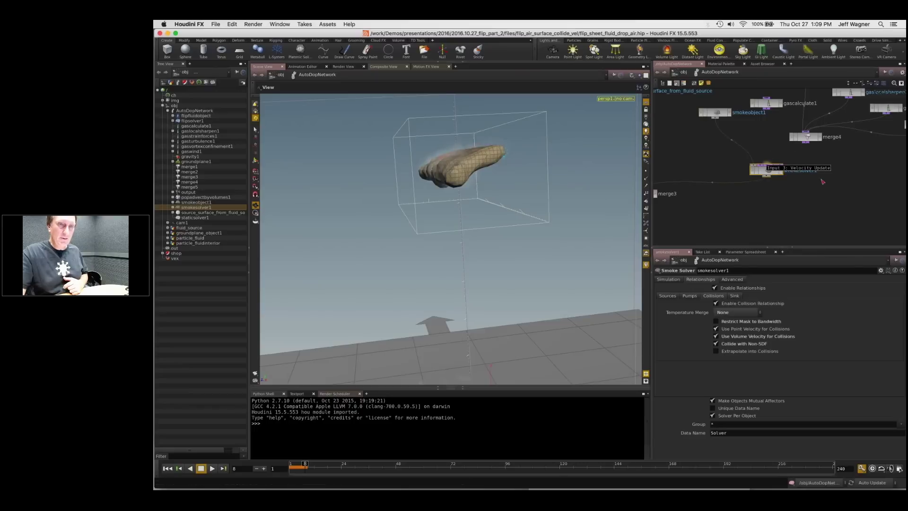
{"action": "scroll", "coordinate": [846, 174], "scroll_direction": "down", "scroll_amount": 3}
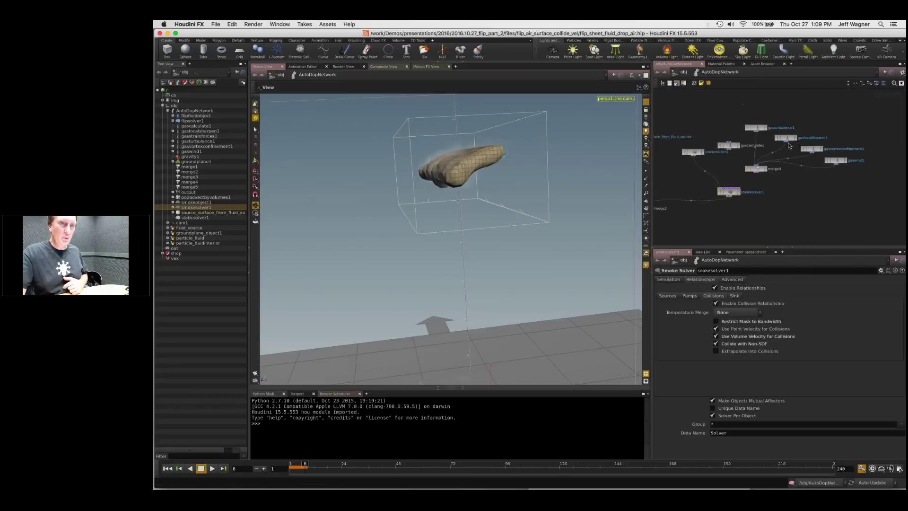
{"action": "left_click_drag", "start_coordinate": [854, 176], "coordinate": [743, 121]}
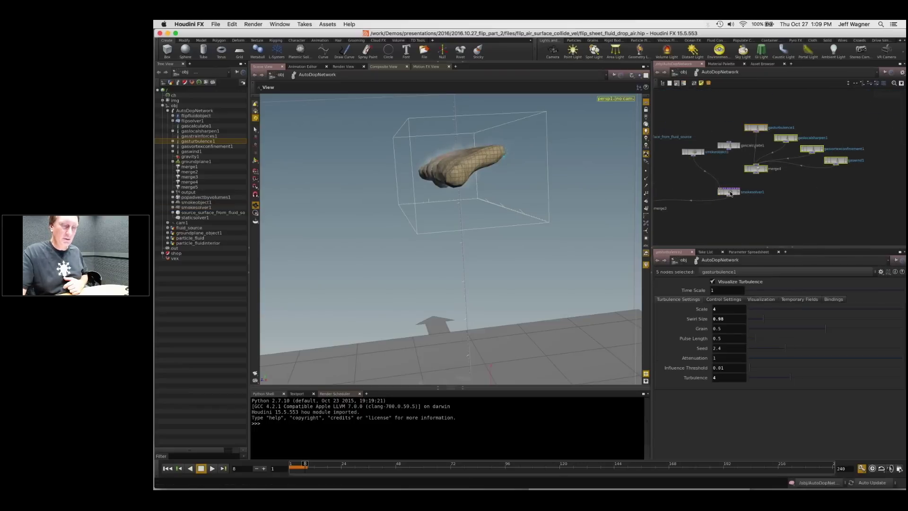
{"action": "left_click", "coordinate": [730, 192]}
Step: Inspect the affector and collide relationship settings of merge3, which joins flipsolver1 and smokesolver1
{"action": "middle_click_drag", "start_coordinate": [720, 170], "coordinate": [851, 149]}
{"action": "left_click", "coordinate": [772, 187]}
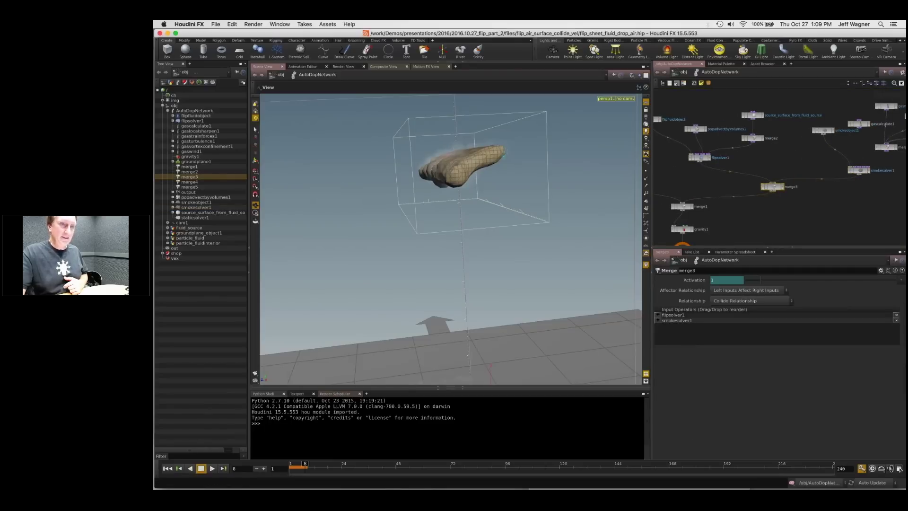
{"action": "middle_click_drag", "start_coordinate": [701, 169], "coordinate": [736, 177]}
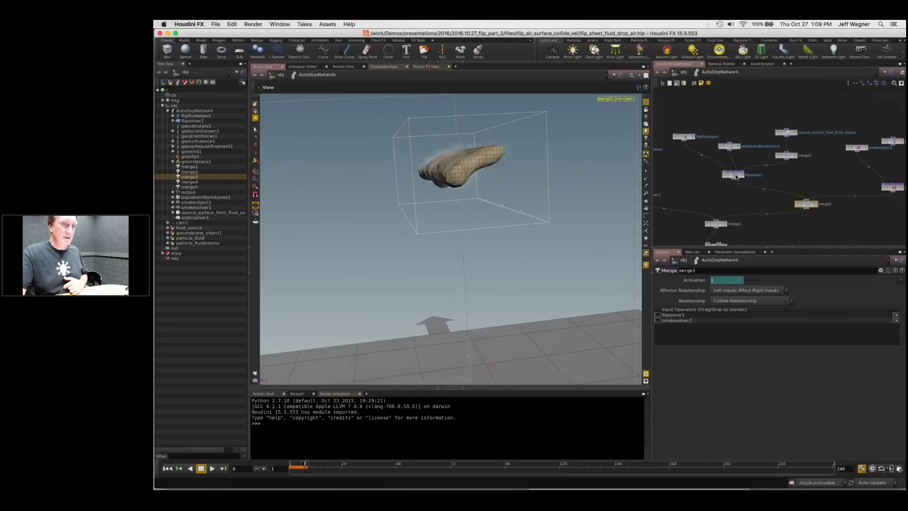
{"action": "middle_click_drag", "start_coordinate": [817, 178], "coordinate": [776, 165]}
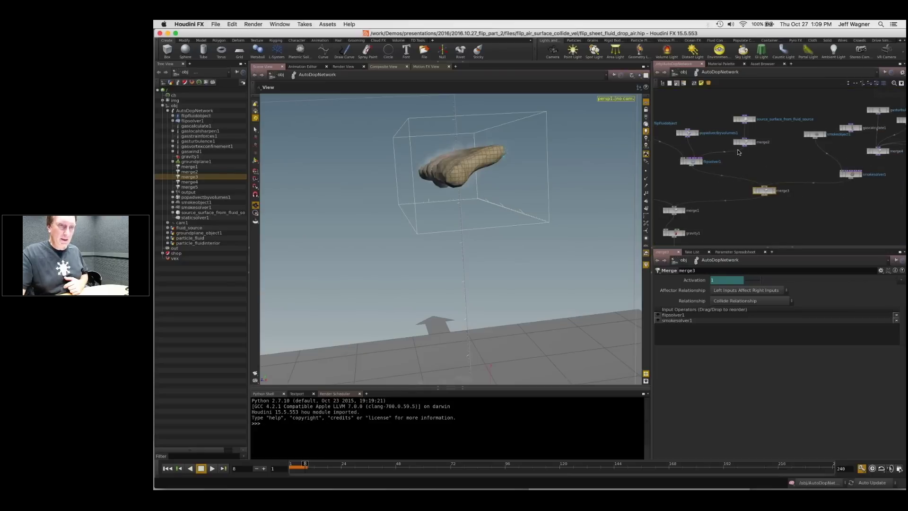
Step: Review the collision relationship options of smokesolver1, including Use Volume Velocity for Collisions, and its source relationship settings
{"action": "scroll", "coordinate": [835, 191], "scroll_direction": "up", "scroll_amount": 2}
{"action": "middle_click_drag", "start_coordinate": [835, 190], "coordinate": [799, 186]}
{"action": "left_click", "coordinate": [819, 168]}
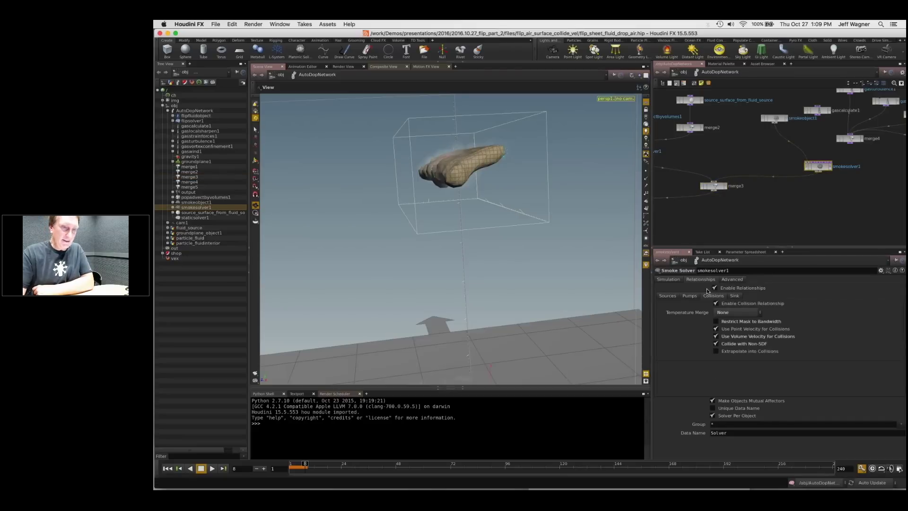
{"action": "left_click", "coordinate": [717, 337]}
{"action": "left_click", "coordinate": [717, 337]}
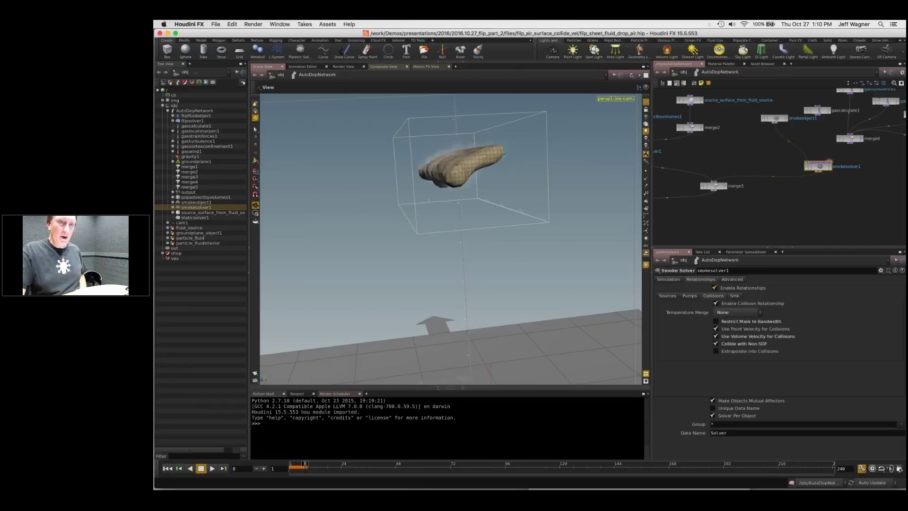
{"action": "left_click", "coordinate": [667, 296]}
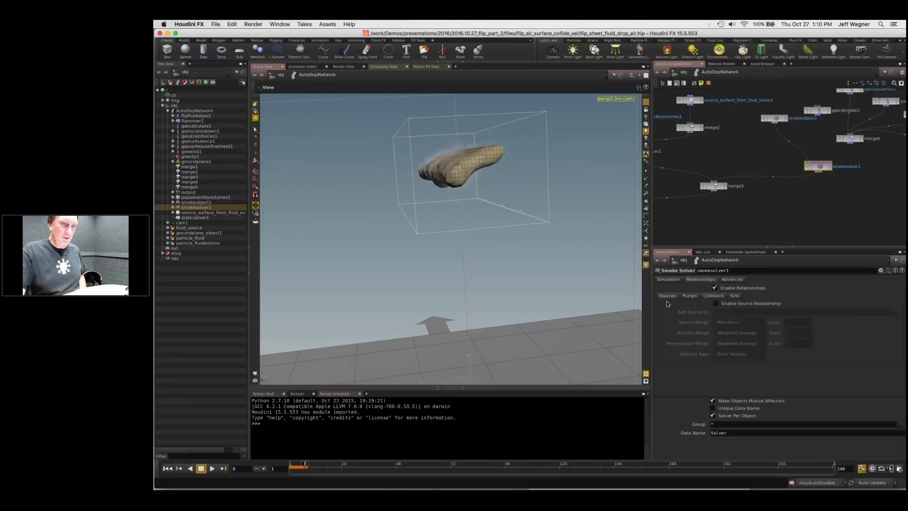
Step: Turn on the Velocity guide in the visualization settings of smokeobject1
{"action": "left_click", "coordinate": [774, 118]}
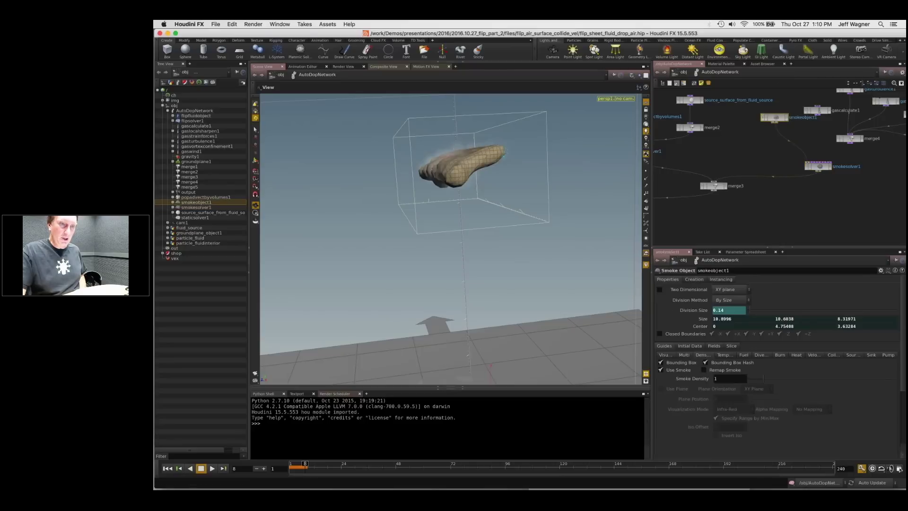
{"action": "left_click", "coordinate": [667, 355]}
{"action": "scroll", "coordinate": [664, 362], "scroll_direction": "down", "scroll_amount": 3}
{"action": "left_click", "coordinate": [661, 372]}
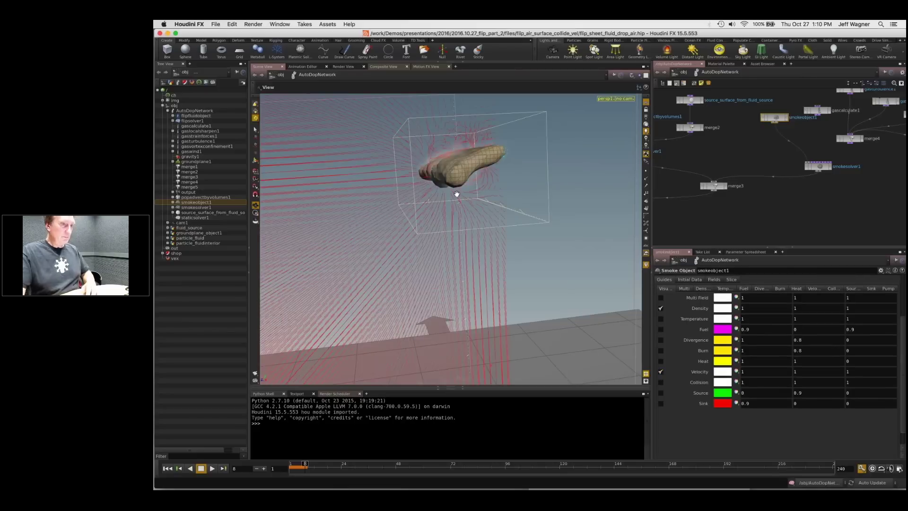
Step: Play the simulation to frame 16 with smokeobject1's Velocity guide shown and examine the air velocities around the falling fluid
{"action": "left_click_drag", "start_coordinate": [448, 218], "coordinate": [454, 265]}
{"action": "left_click", "coordinate": [213, 468]}
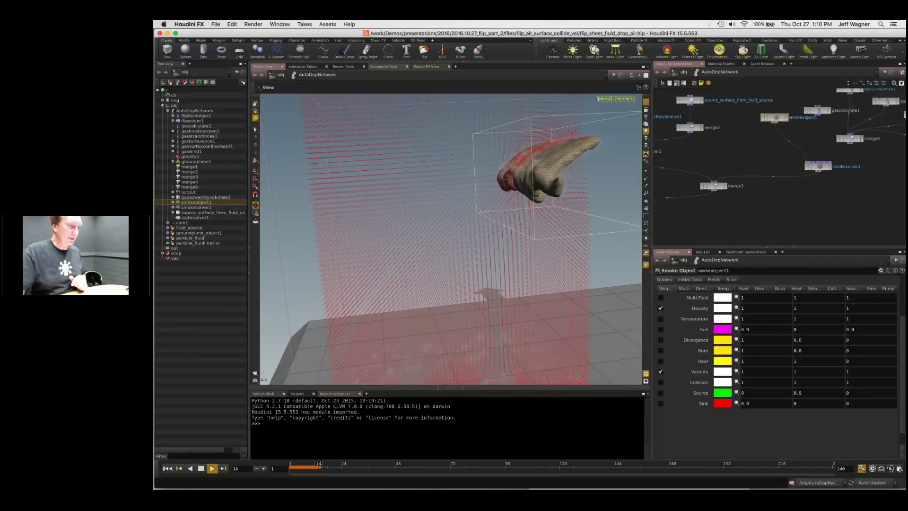
{"action": "left_click", "coordinate": [201, 468]}
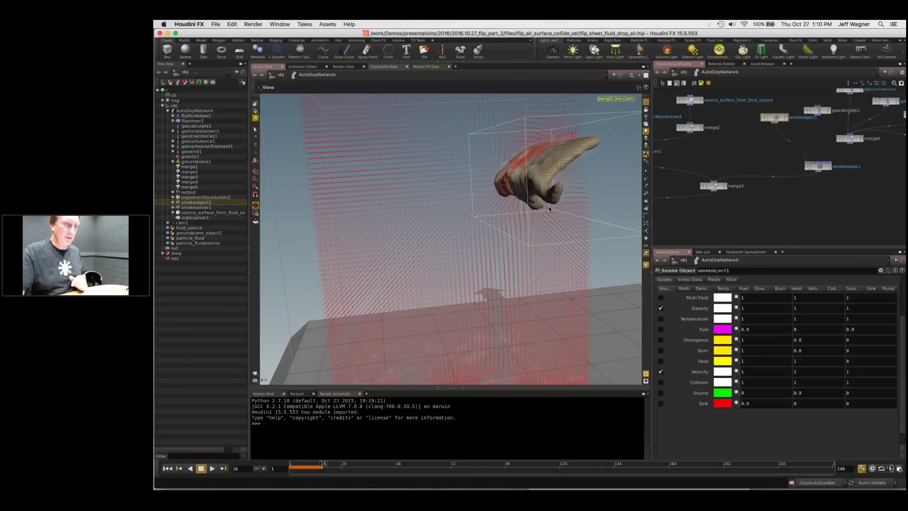
{"action": "left_click_drag", "start_coordinate": [548, 208], "coordinate": [530, 187]}
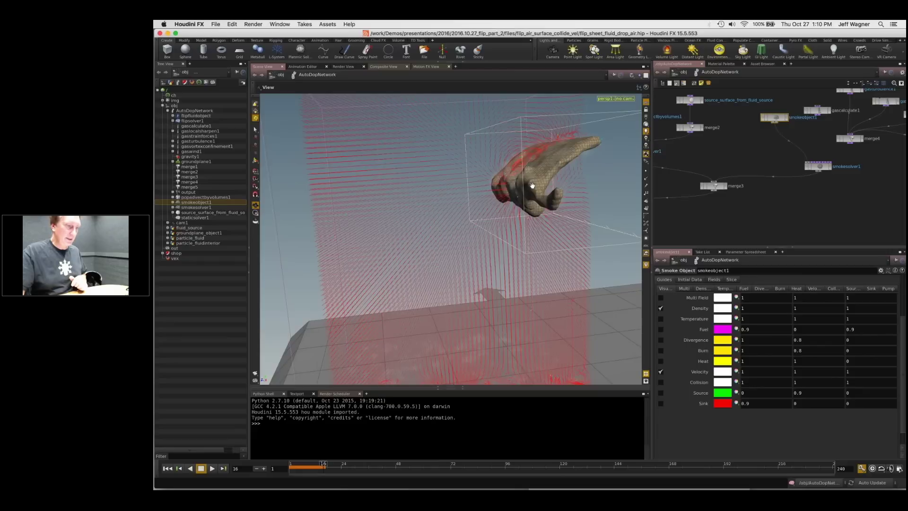
Step: Turn off the Velocity guide on smokeobject1, turn it on for flipfluidobject, and examine the velocities around the fluid
{"action": "middle_click_drag", "start_coordinate": [699, 144], "coordinate": [789, 161]}
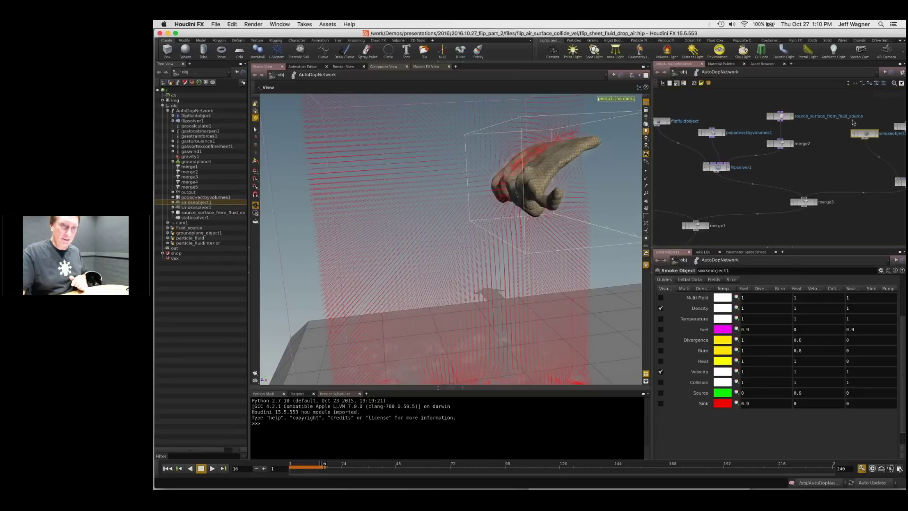
{"action": "left_click", "coordinate": [661, 372]}
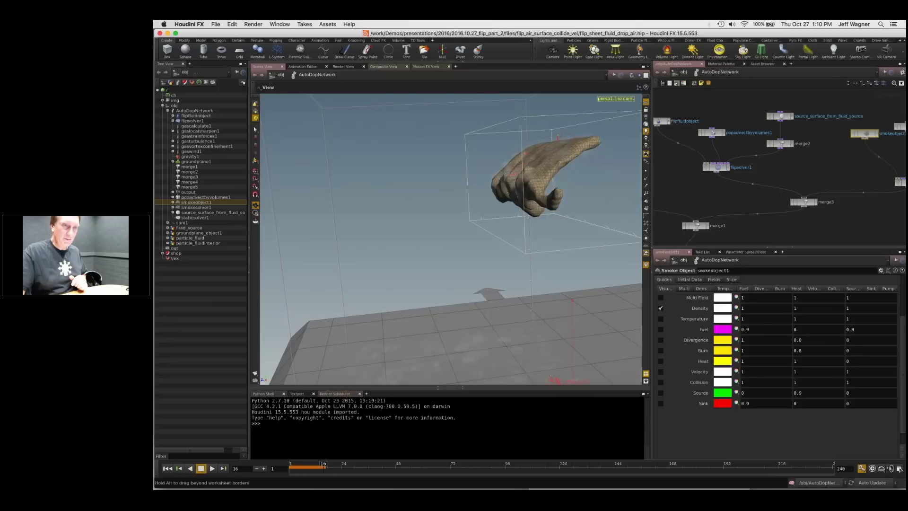
{"action": "left_click", "coordinate": [662, 121]}
{"action": "left_click", "coordinate": [660, 379]}
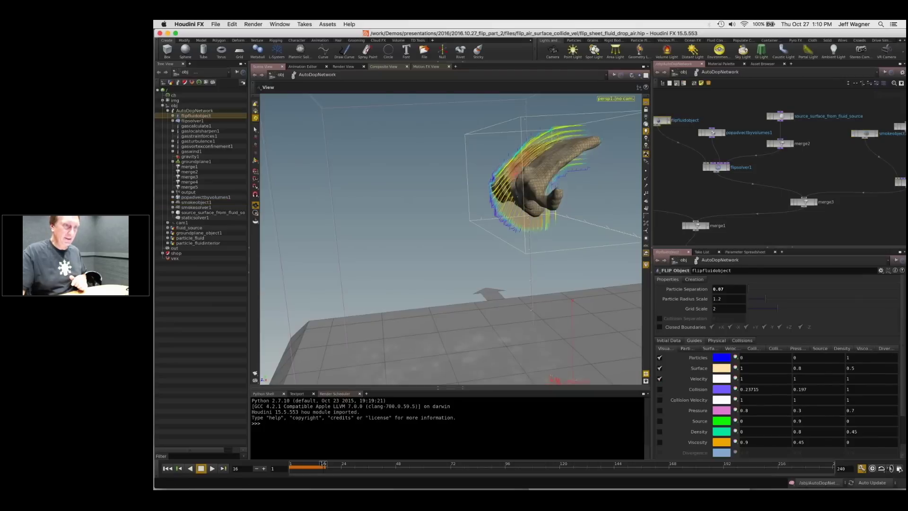
{"action": "right_click_drag", "start_coordinate": [579, 191], "coordinate": [596, 195]}
{"action": "middle_click_drag", "start_coordinate": [597, 177], "coordinate": [479, 215]}
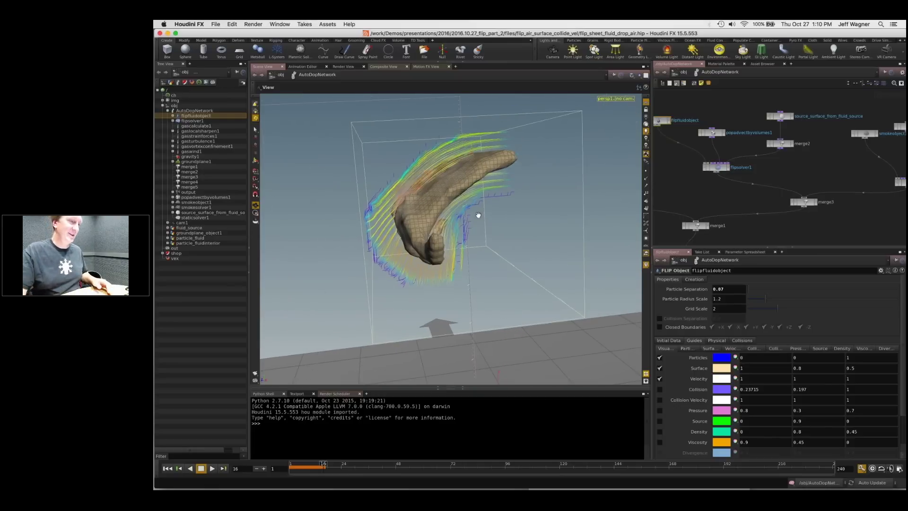
{"action": "left_click_drag", "start_coordinate": [424, 202], "coordinate": [430, 175]}
Step: Check smokesolver1's relationship settings and turn off the Velocity guide on flipfluidobject
{"action": "middle_click_drag", "start_coordinate": [854, 174], "coordinate": [705, 158]}
{"action": "left_click", "coordinate": [758, 167]}
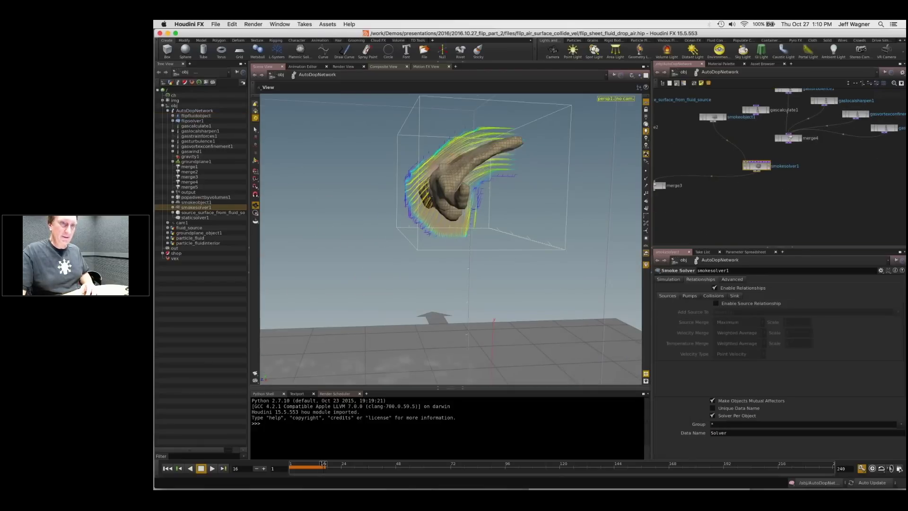
{"action": "middle_click_drag", "start_coordinate": [724, 176], "coordinate": [855, 192]}
{"action": "middle_click_drag", "start_coordinate": [674, 135], "coordinate": [749, 134]}
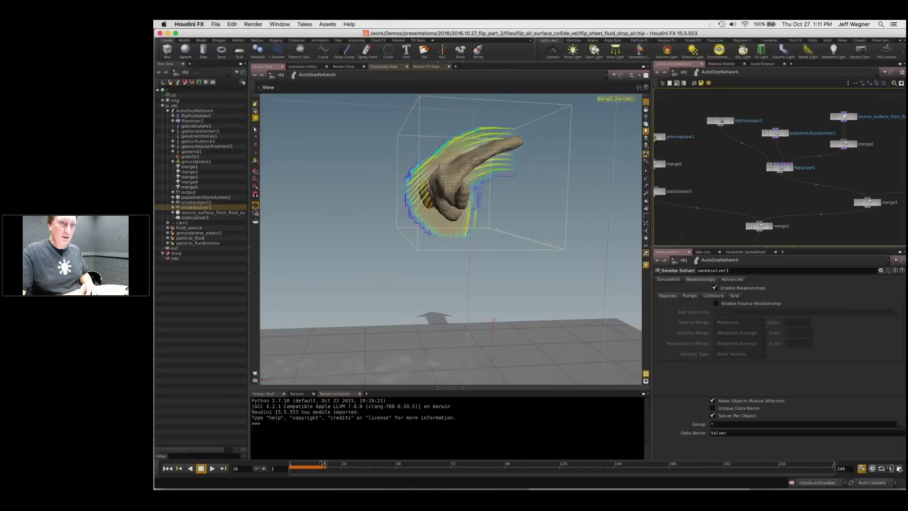
{"action": "left_click", "coordinate": [723, 121]}
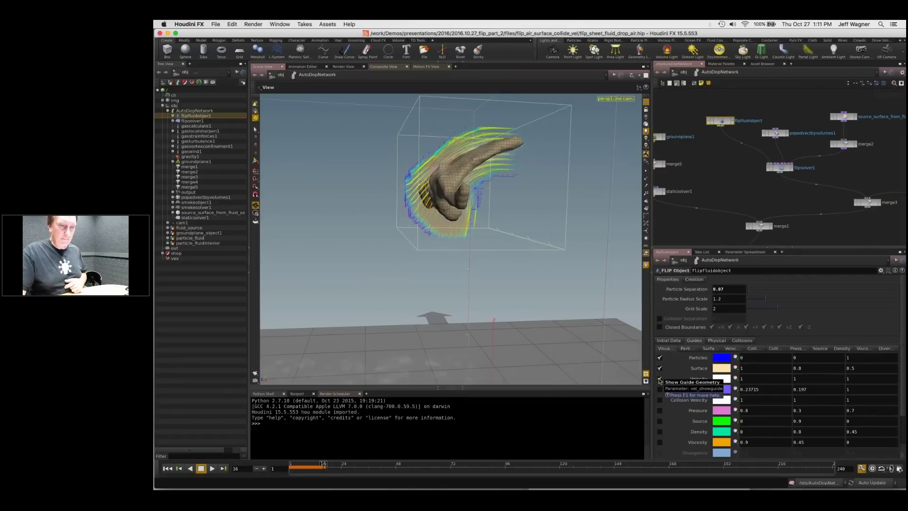
{"action": "left_click", "coordinate": [660, 379]}
Step: Bypass gasturbulence1, gaslocalsharpen1 and gaswind1 feeding merge4, and reset the simulation to frame 1
{"action": "scroll", "coordinate": [747, 188], "scroll_direction": "down", "scroll_amount": 2}
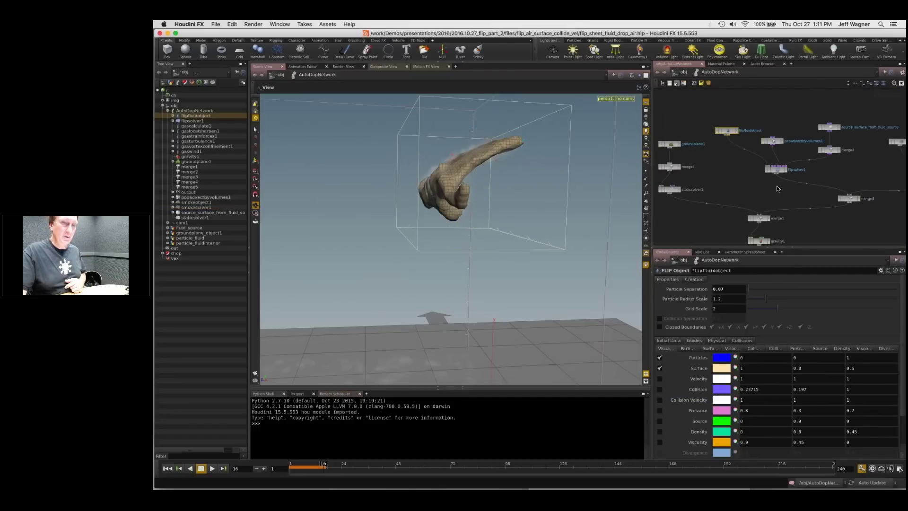
{"action": "middle_click_drag", "start_coordinate": [776, 185], "coordinate": [701, 160]}
{"action": "middle_click_drag", "start_coordinate": [878, 138], "coordinate": [748, 169]}
{"action": "scroll", "coordinate": [748, 169], "scroll_direction": "up", "scroll_amount": 3}
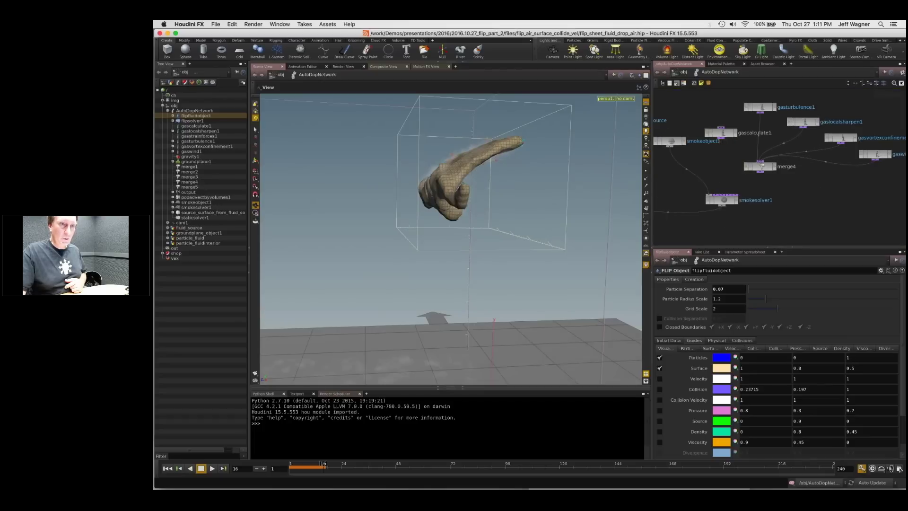
{"action": "left_click", "coordinate": [760, 168]}
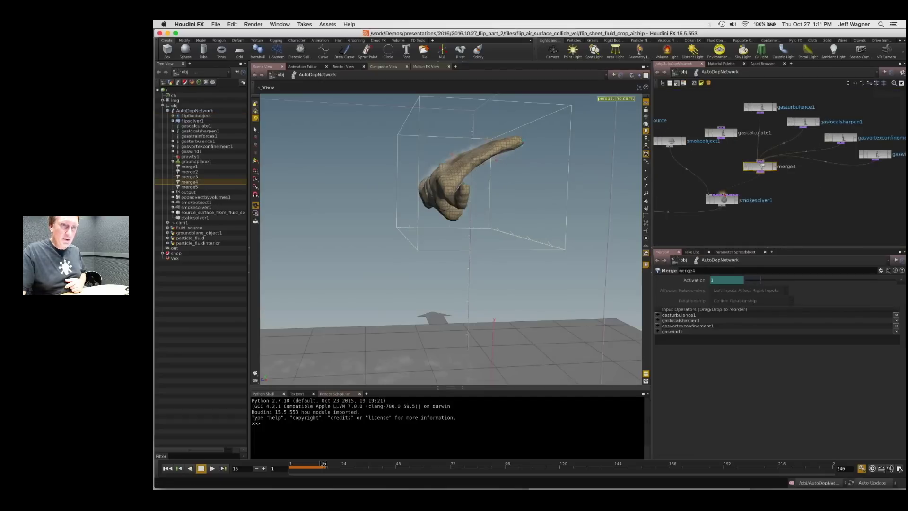
{"action": "left_click", "coordinate": [725, 202]}
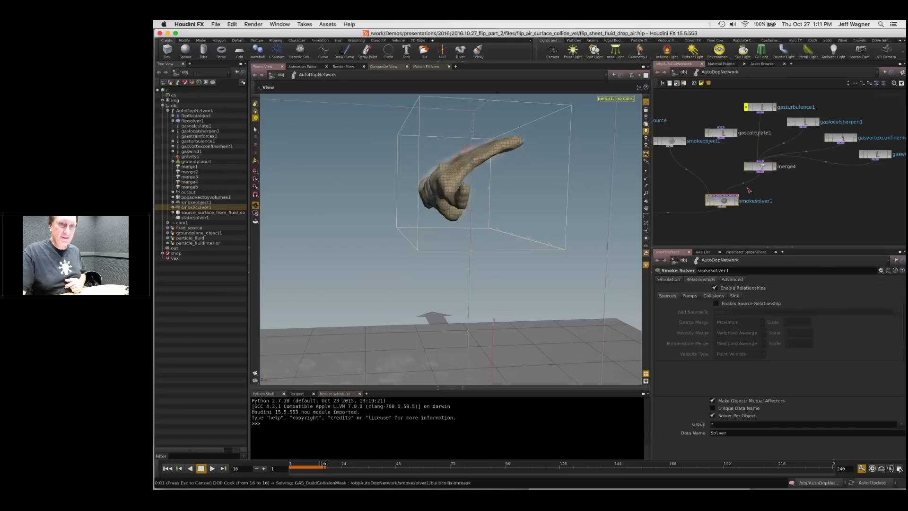
{"action": "middle_click_drag", "start_coordinate": [792, 121], "coordinate": [699, 114]}
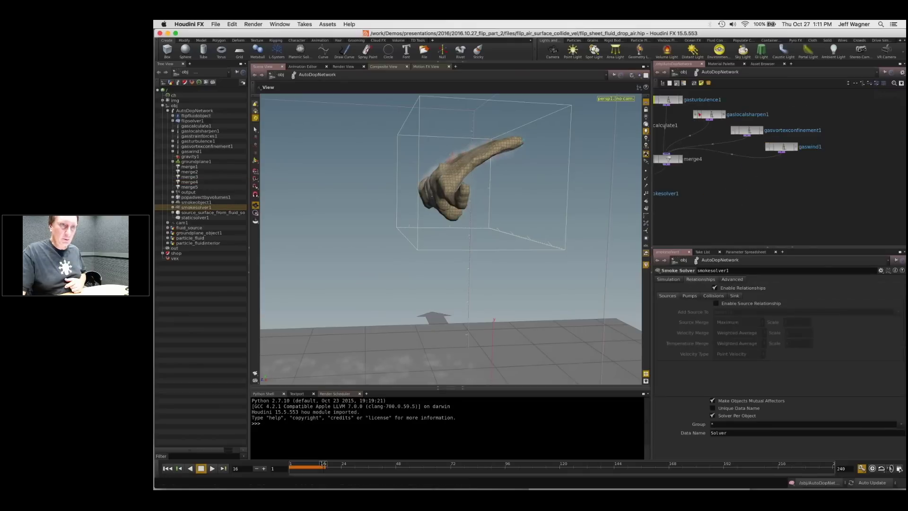
{"action": "left_click", "coordinate": [695, 115]}
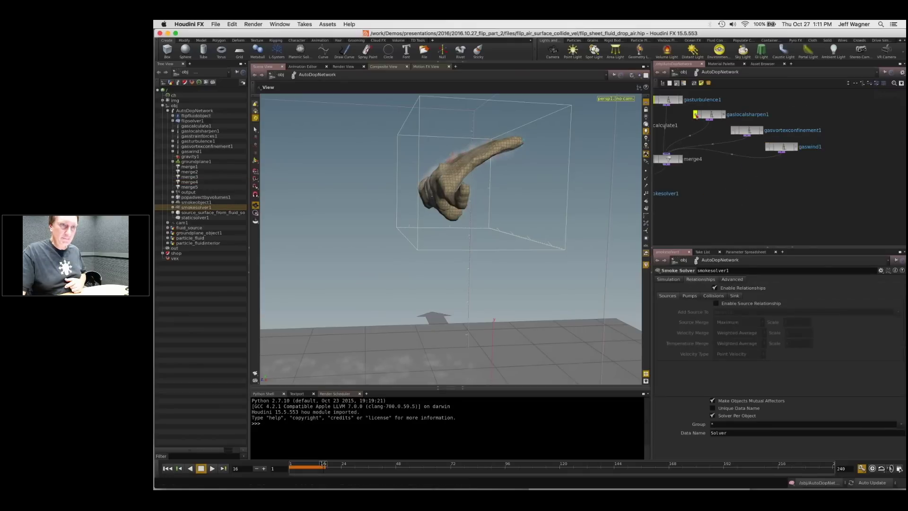
{"action": "left_click", "coordinate": [767, 147]}
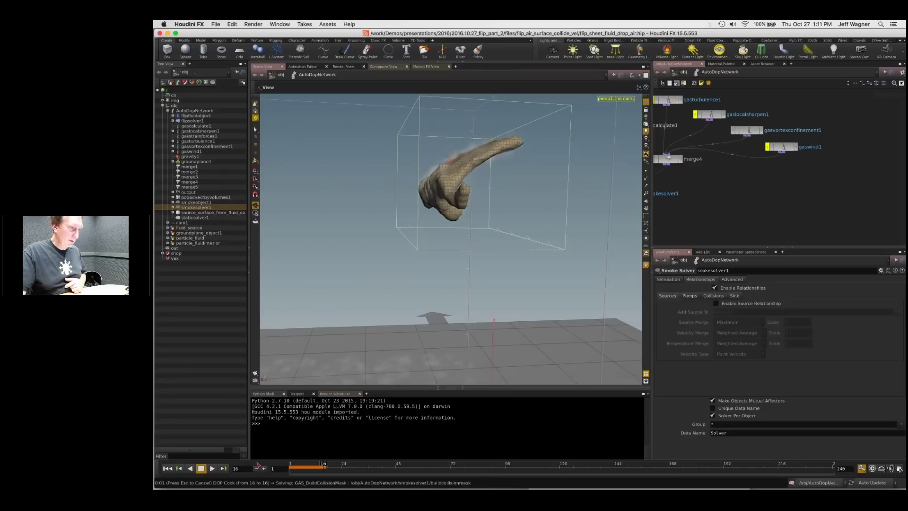
{"action": "left_click", "coordinate": [292, 467]}
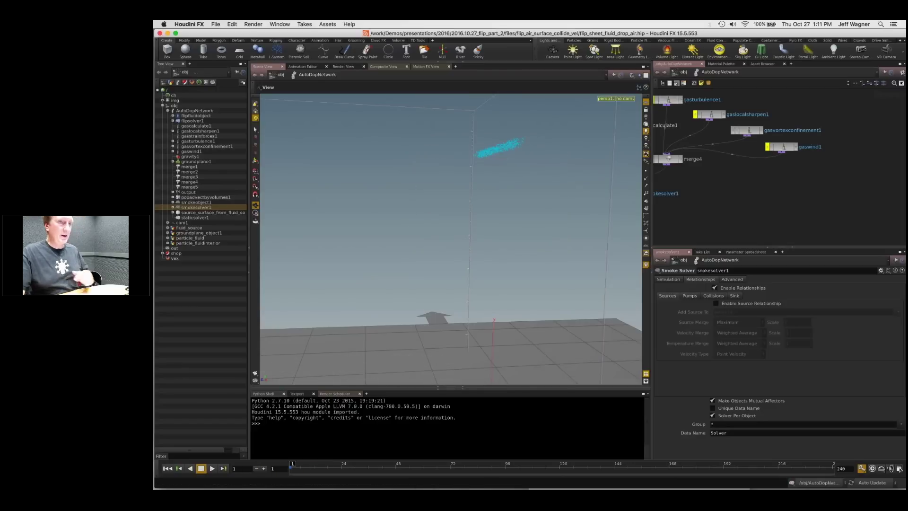
Step: Turn on Visualize Confinement for gasvortexconfinement1
{"action": "left_click", "coordinate": [747, 132]}
{"action": "scroll", "coordinate": [727, 196], "scroll_direction": "down", "scroll_amount": 2}
{"action": "middle_click_drag", "start_coordinate": [743, 200], "coordinate": [822, 189]}
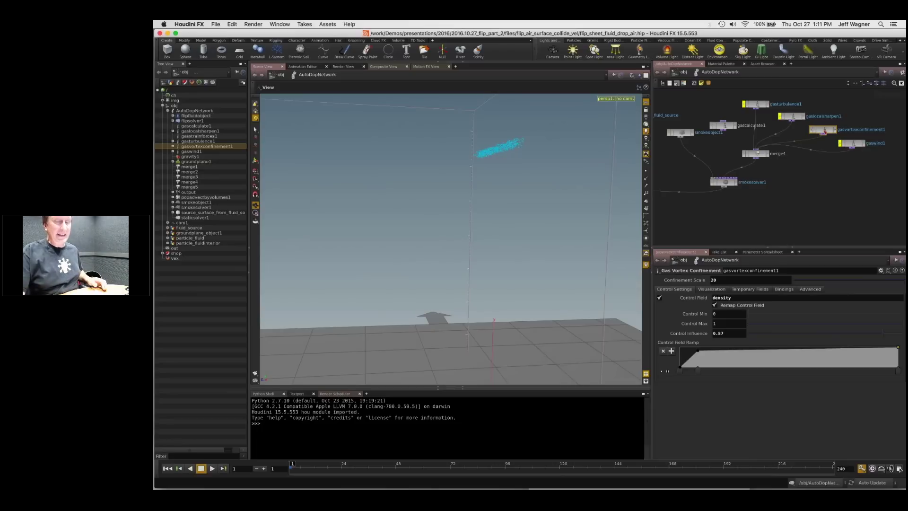
{"action": "middle_click_drag", "start_coordinate": [801, 182], "coordinate": [847, 195]}
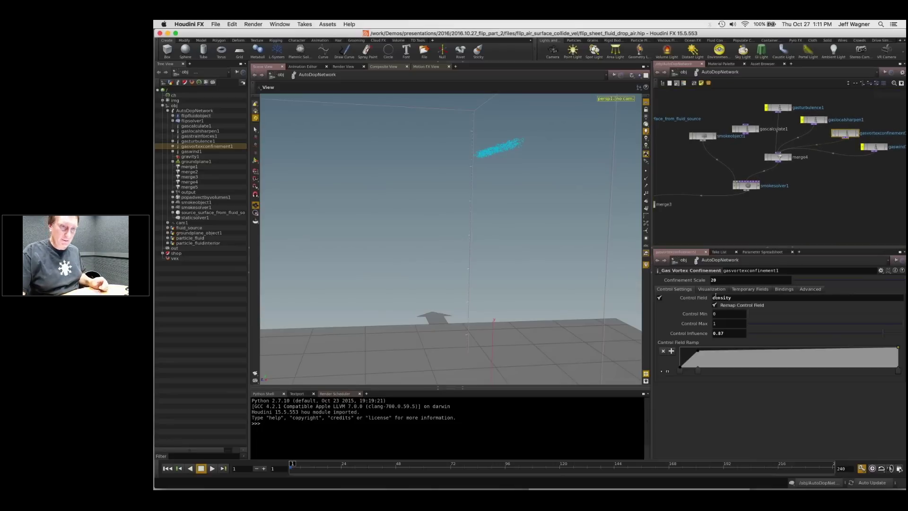
{"action": "left_click", "coordinate": [711, 289]}
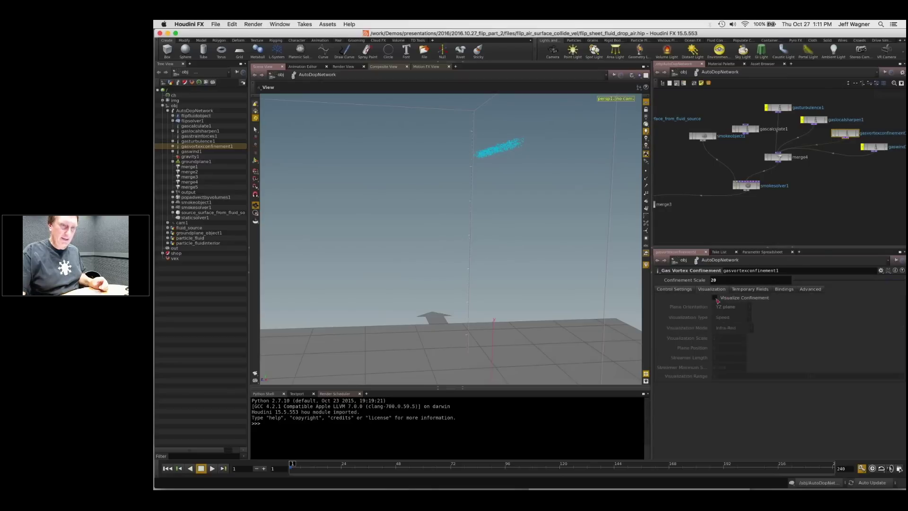
{"action": "left_click", "coordinate": [715, 297]}
Step: Play the simulation to about frame 27, examine the vortex confinement around the falling fluid from several angles, and return to the start
{"action": "left_click", "coordinate": [213, 468]}
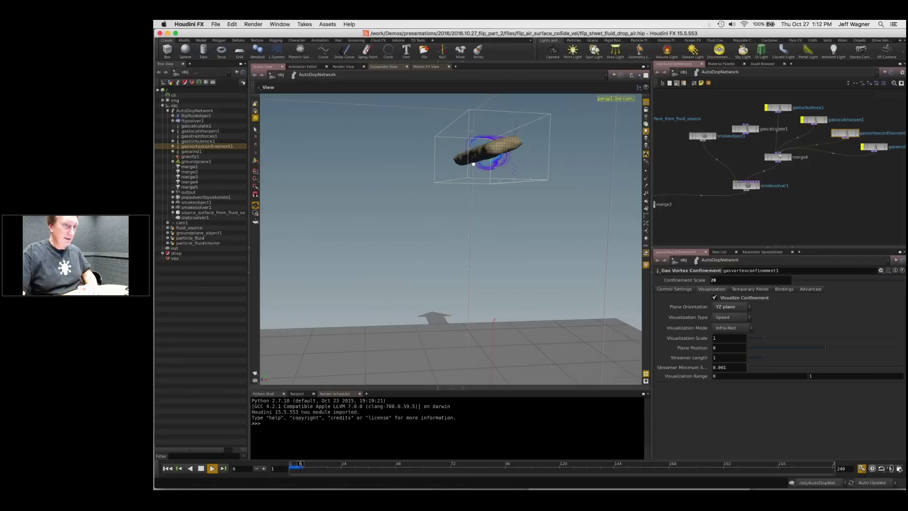
{"action": "left_click_drag", "start_coordinate": [483, 136], "coordinate": [458, 171]}
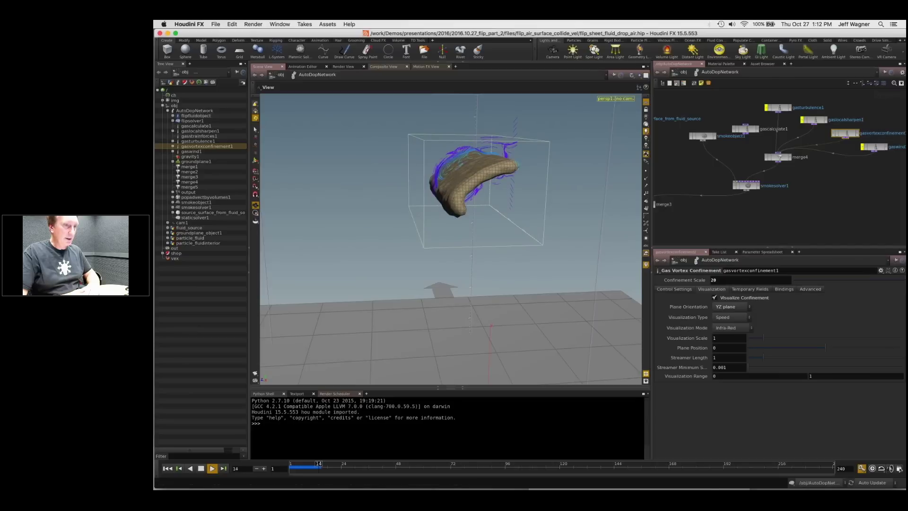
{"action": "left_click_drag", "start_coordinate": [478, 194], "coordinate": [422, 189]}
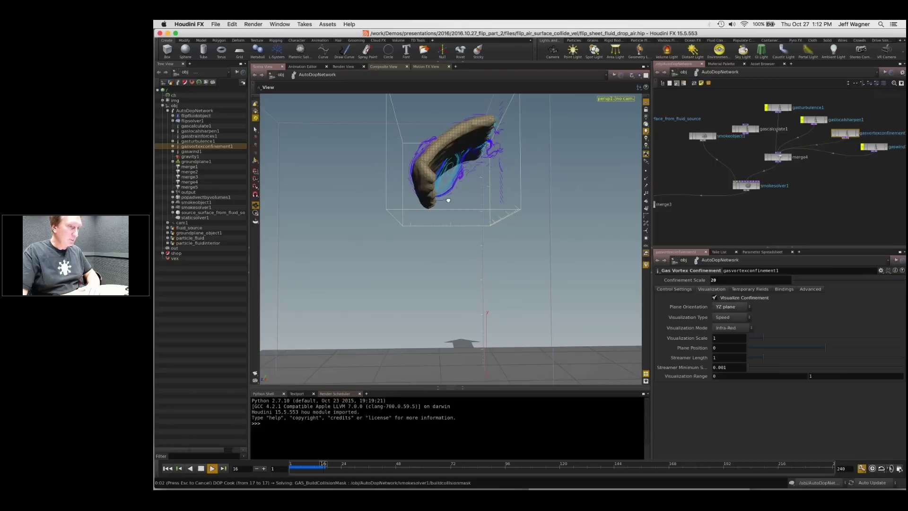
{"action": "left_click_drag", "start_coordinate": [448, 203], "coordinate": [441, 209]}
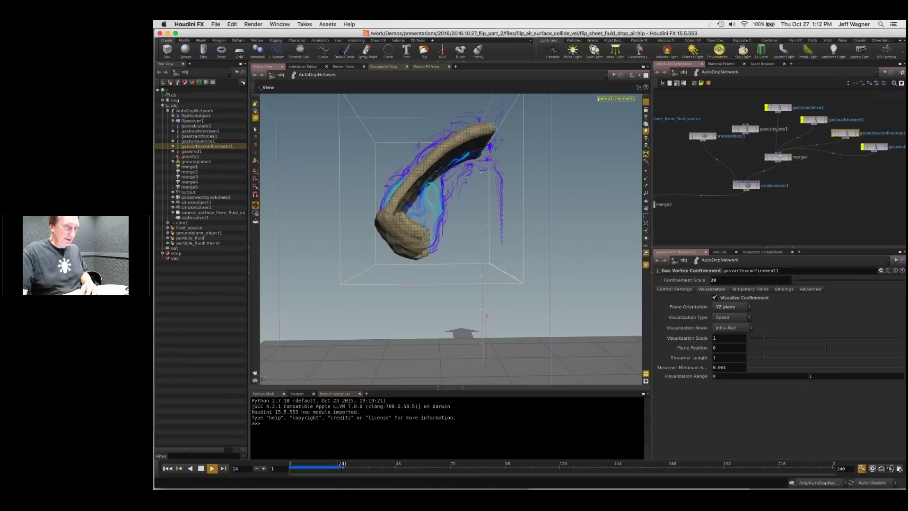
{"action": "left_click_drag", "start_coordinate": [398, 259], "coordinate": [426, 206]}
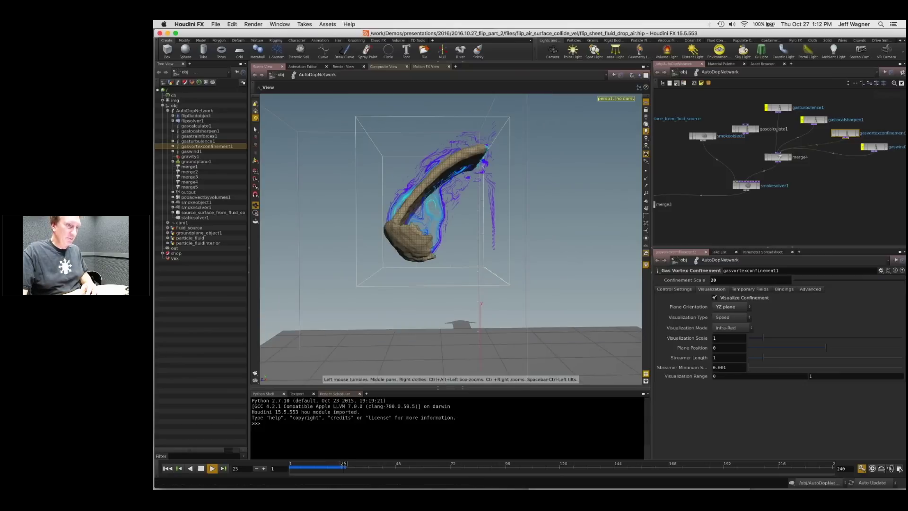
{"action": "left_click_drag", "start_coordinate": [389, 224], "coordinate": [431, 237]}
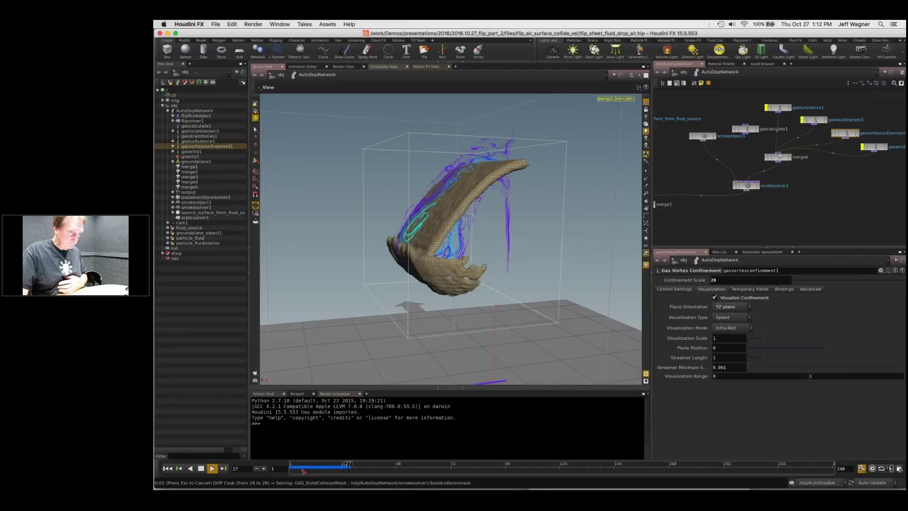
{"action": "left_click", "coordinate": [292, 469]}
Step: Review the FLIP solver and smoke solver branches of the network, including the turbulence settings of gasturbulence1
{"action": "middle_click_drag", "start_coordinate": [746, 177], "coordinate": [824, 186]}
{"action": "middle_click_drag", "start_coordinate": [737, 179], "coordinate": [826, 180]}
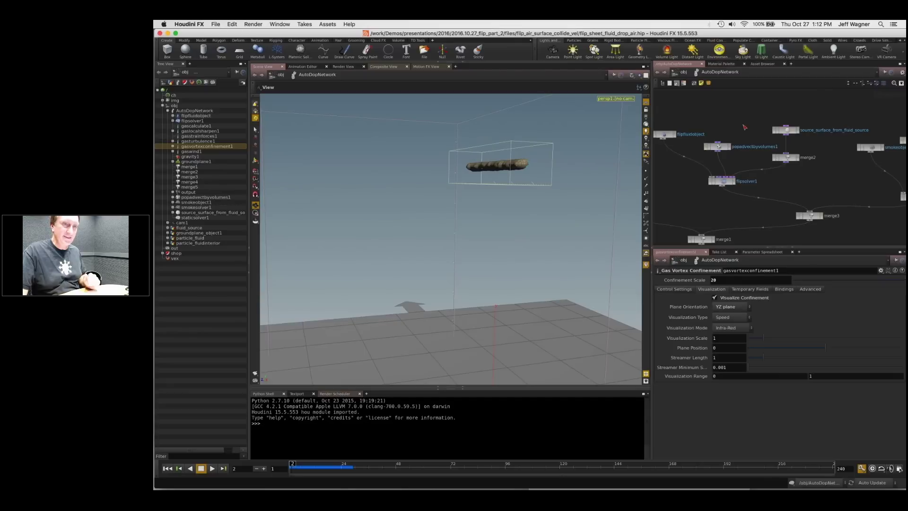
{"action": "scroll", "coordinate": [753, 173], "scroll_direction": "up", "scroll_amount": 3}
{"action": "middle_click_drag", "start_coordinate": [786, 180], "coordinate": [625, 189]}
{"action": "middle_click_drag", "start_coordinate": [780, 161], "coordinate": [735, 162]}
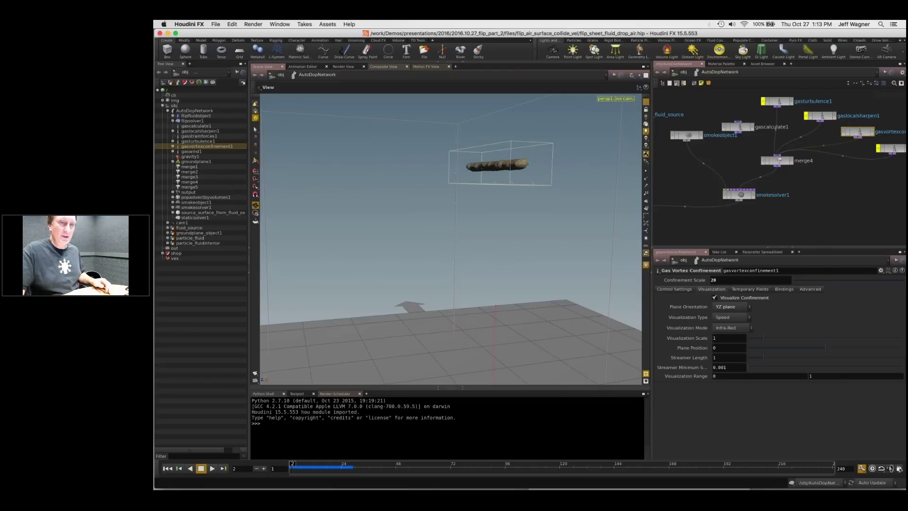
{"action": "middle_click_drag", "start_coordinate": [745, 182], "coordinate": [726, 212]}
{"action": "left_click", "coordinate": [749, 191]}
{"action": "left_click", "coordinate": [761, 118]}
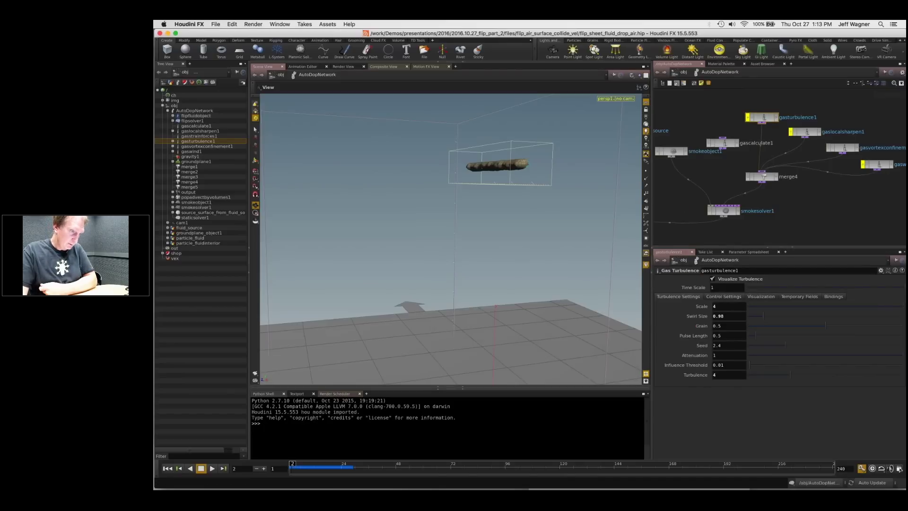
Step: Replace the Python shell beneath the viewport with the geometry spreadsheet of AutoDopNetwork
{"action": "left_click", "coordinate": [458, 388]}
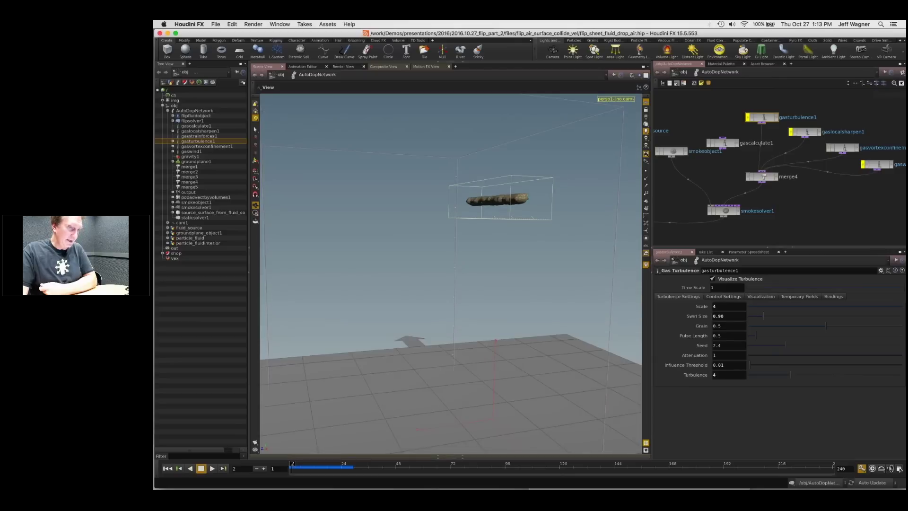
{"action": "left_click", "coordinate": [458, 456]}
Step: Reposition smokeobject1 and gascalculate1 closer to smokesolver1, and inspect the density and collision field settings of gascalculate1
{"action": "left_click_drag", "start_coordinate": [675, 152], "coordinate": [683, 174]}
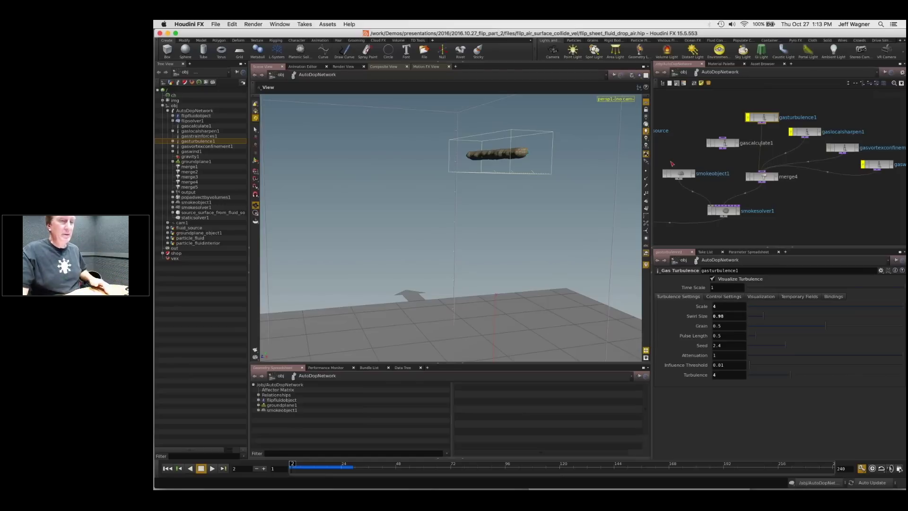
{"action": "middle_click_drag", "start_coordinate": [694, 194], "coordinate": [744, 176]}
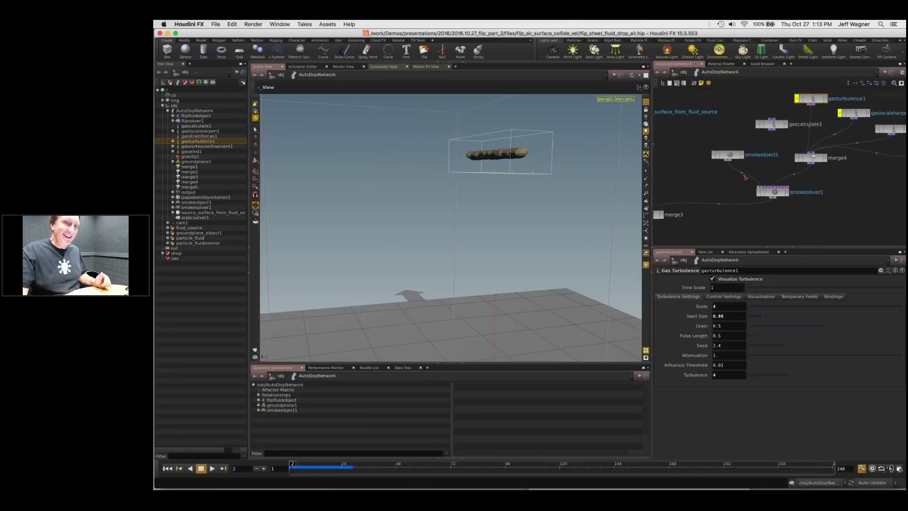
{"action": "left_click", "coordinate": [776, 126]}
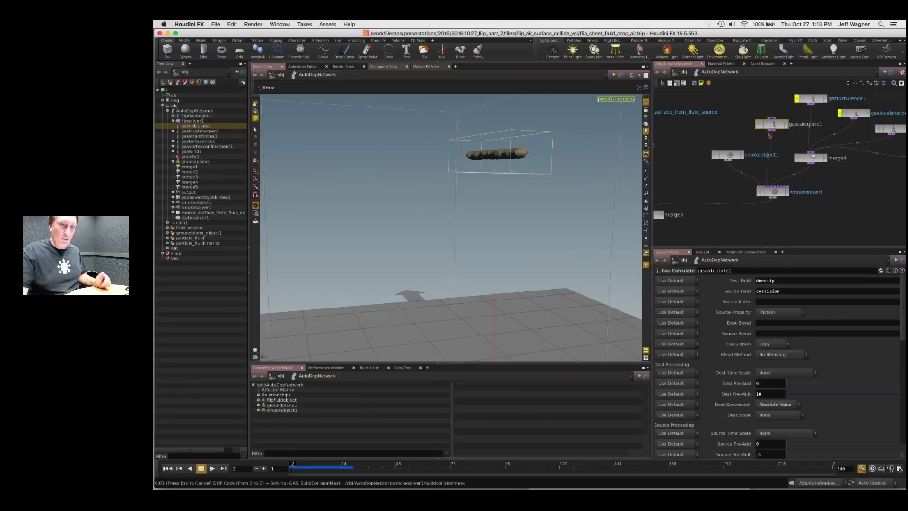
{"action": "left_click_drag", "start_coordinate": [772, 125], "coordinate": [777, 133]}
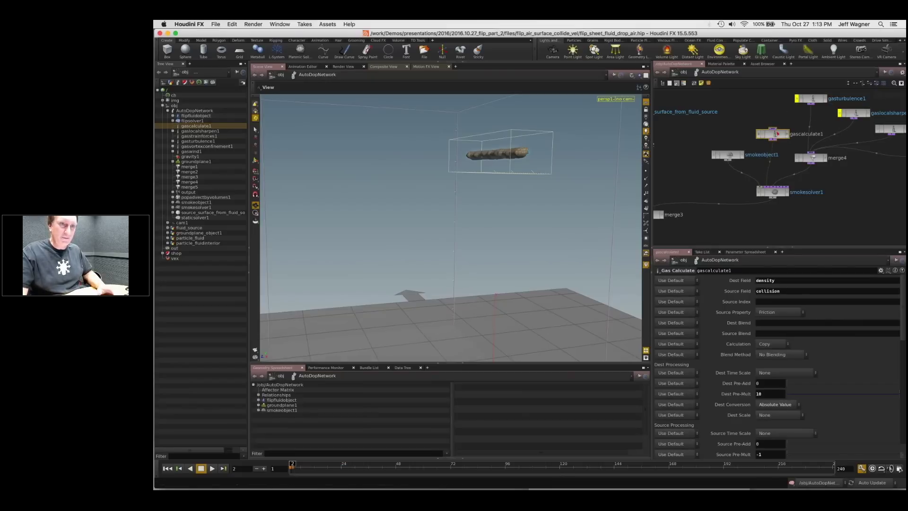
Step: Expand smokeobject1 in the geometry spreadsheet and look through the simulation fields it holds
{"action": "left_click", "coordinate": [730, 155]}
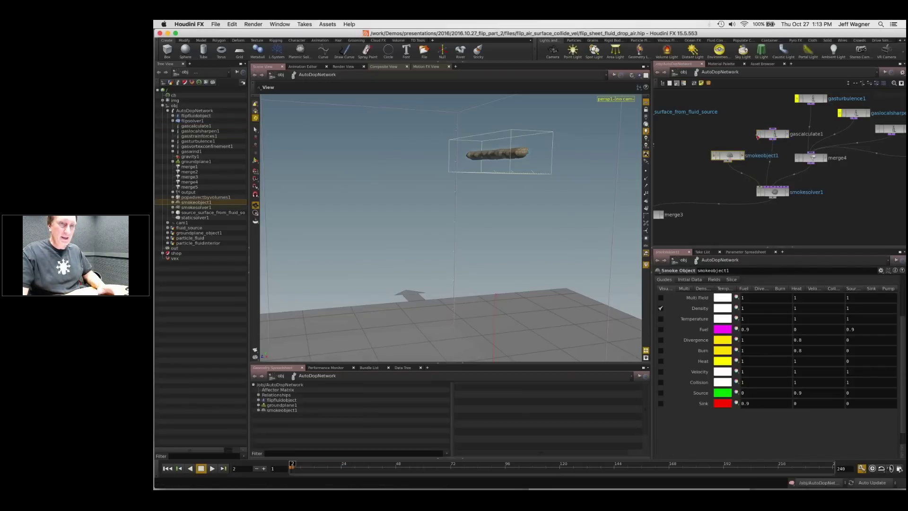
{"action": "left_click", "coordinate": [258, 411]}
{"action": "scroll", "coordinate": [339, 428], "scroll_direction": "down", "scroll_amount": 5}
{"action": "scroll", "coordinate": [339, 428], "scroll_direction": "down", "scroll_amount": 1}
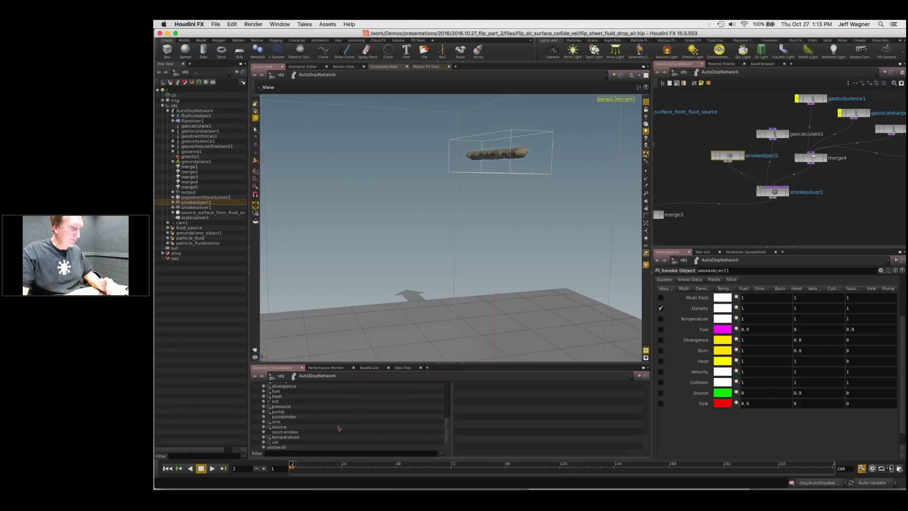
Step: Review gascalculate1's density destination field, collision source field, and its destination and source processing settings, enlarging the parameter area
{"action": "left_click", "coordinate": [772, 134]}
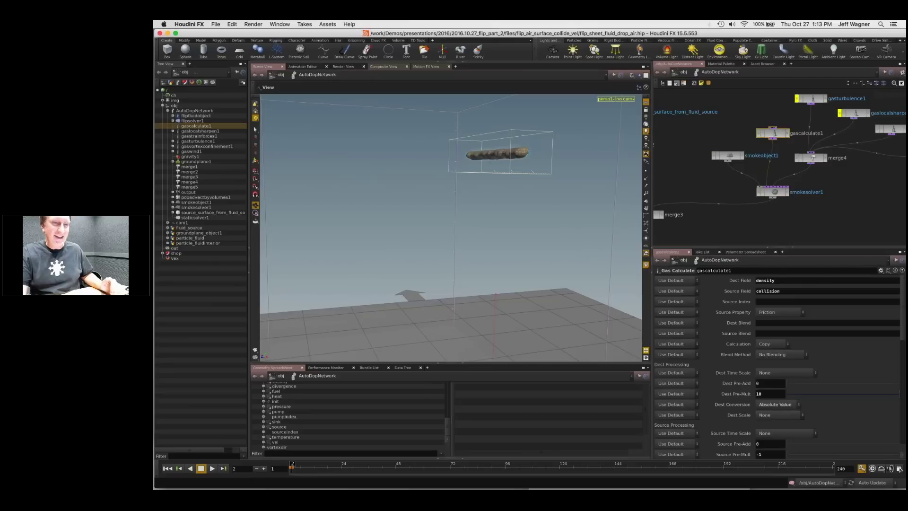
{"action": "left_click_drag", "start_coordinate": [781, 290], "coordinate": [752, 287]}
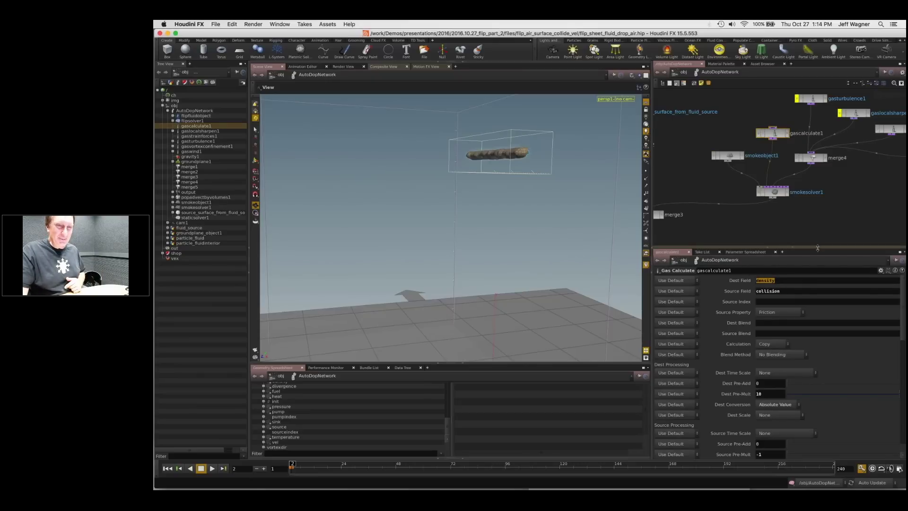
{"action": "left_click_drag", "start_coordinate": [818, 240], "coordinate": [817, 226]}
{"action": "middle_click_drag", "start_coordinate": [875, 124], "coordinate": [845, 124]}
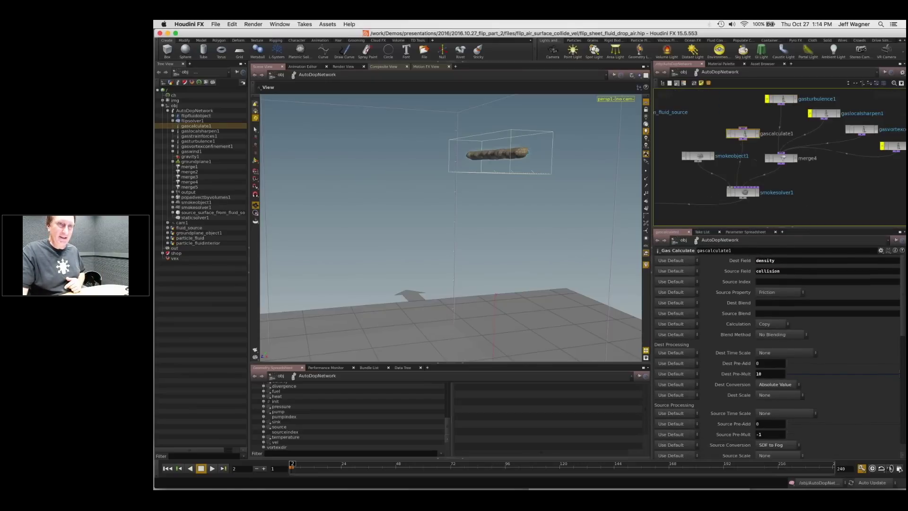
{"action": "middle_click_drag", "start_coordinate": [844, 168], "coordinate": [813, 195]}
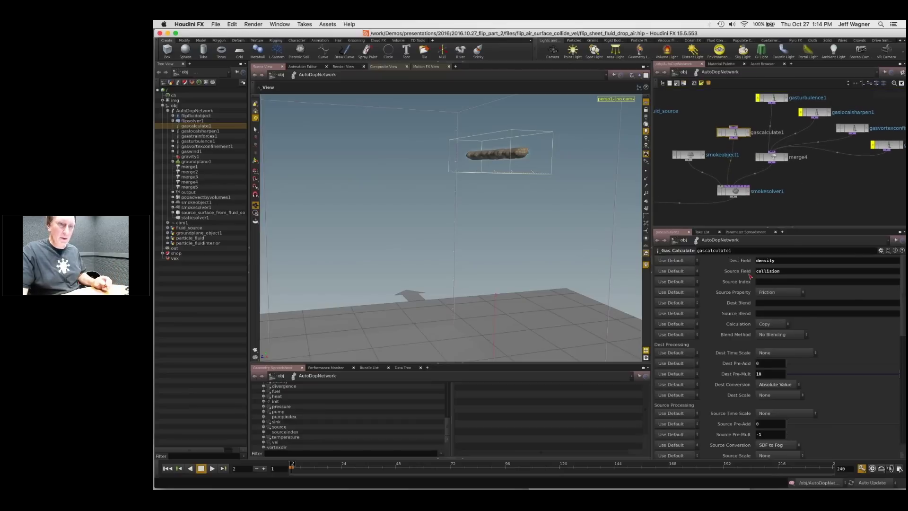
{"action": "left_click_drag", "start_coordinate": [777, 261], "coordinate": [752, 259]}
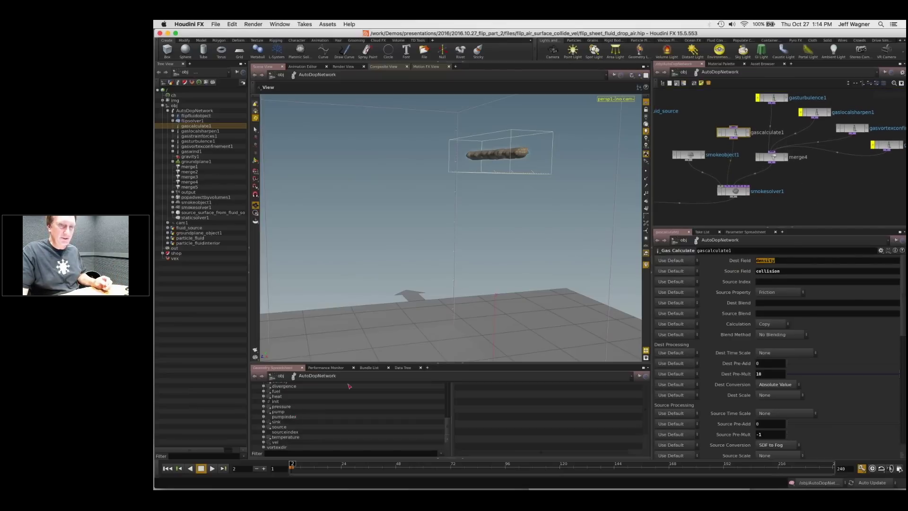
{"action": "double_click", "coordinate": [762, 272]}
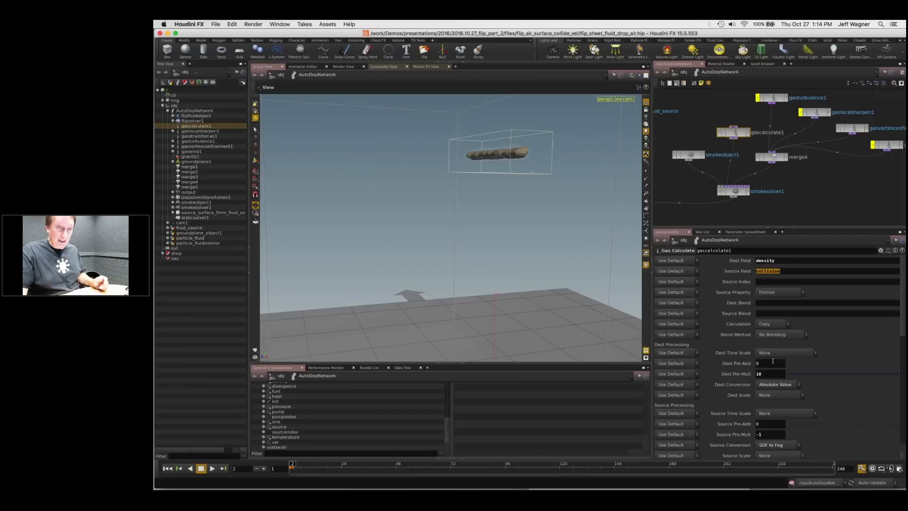
{"action": "scroll", "coordinate": [773, 360], "scroll_direction": "down", "scroll_amount": 2}
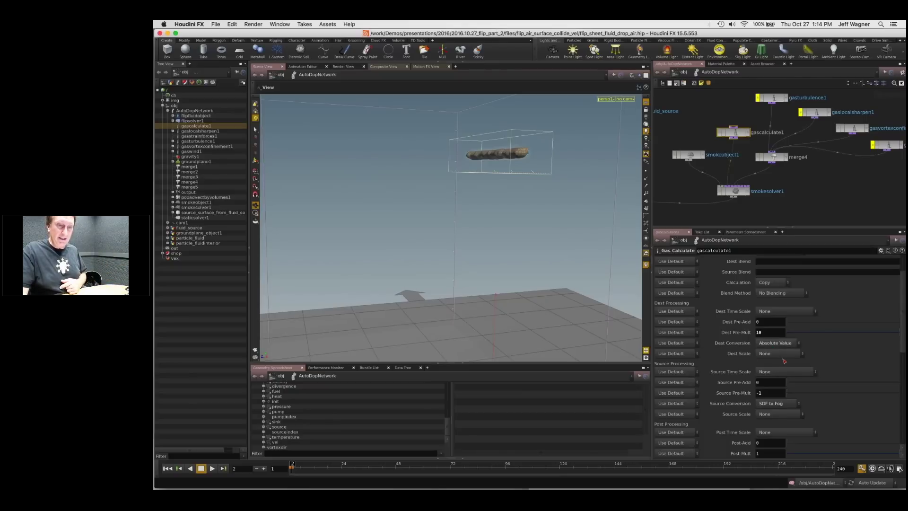
{"action": "scroll", "coordinate": [782, 321], "scroll_direction": "up", "scroll_amount": 3}
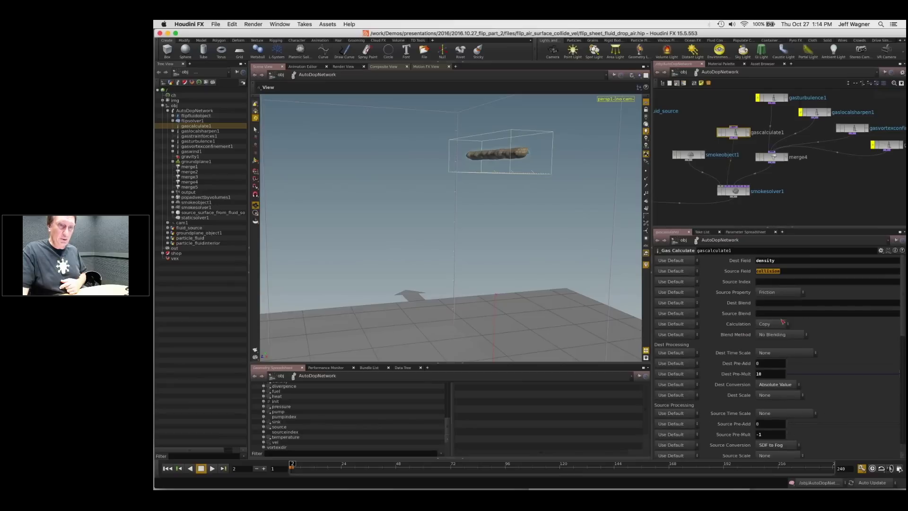
{"action": "key", "text": "space"}
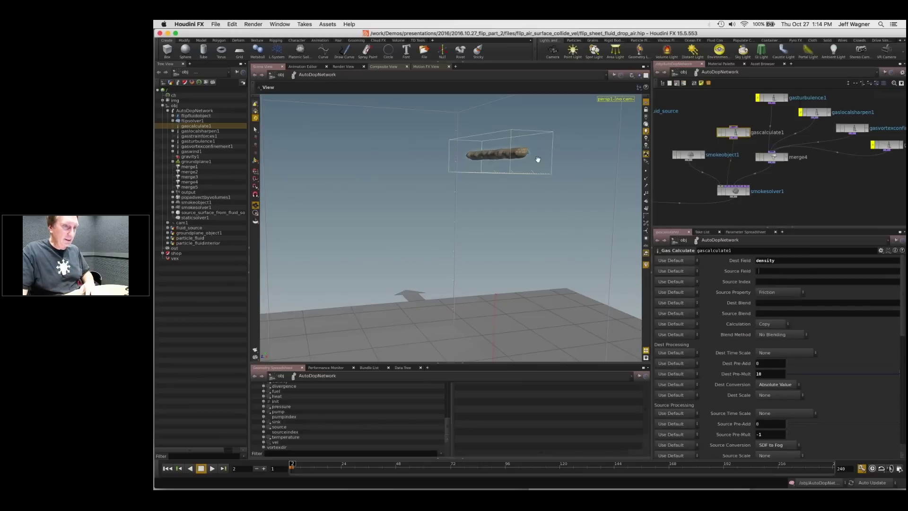
{"action": "right_click_drag", "start_coordinate": [538, 159], "coordinate": [524, 180]}
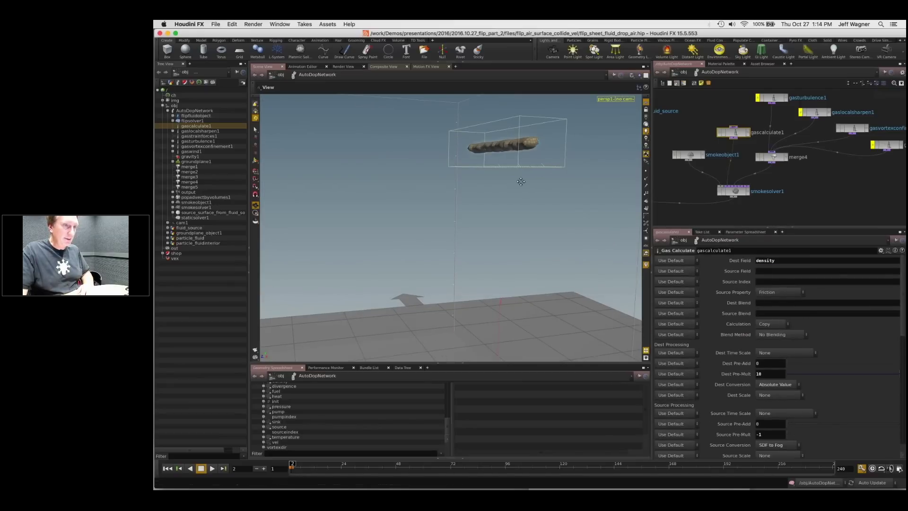
{"action": "left_click_drag", "start_coordinate": [520, 181], "coordinate": [451, 182]}
{"action": "key", "text": "space+h"}
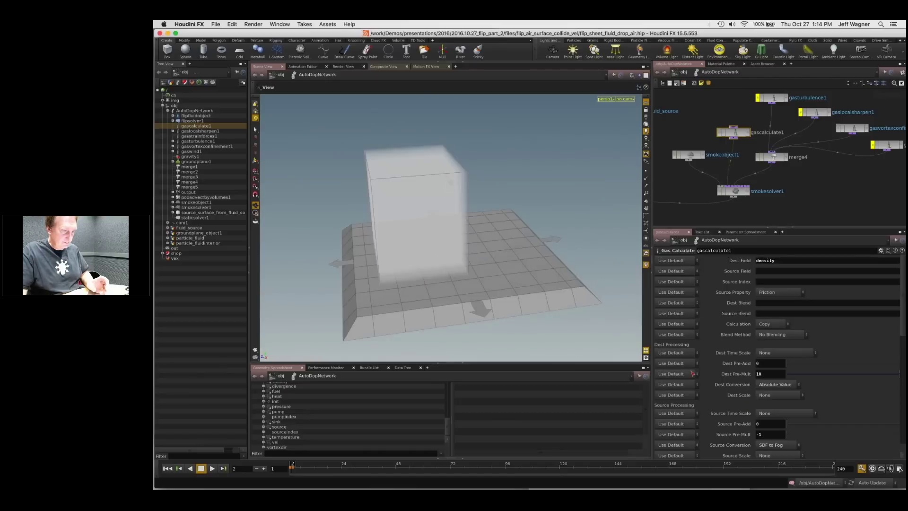
{"action": "left_click", "coordinate": [232, 25]}
{"action": "left_click", "coordinate": [235, 34]}
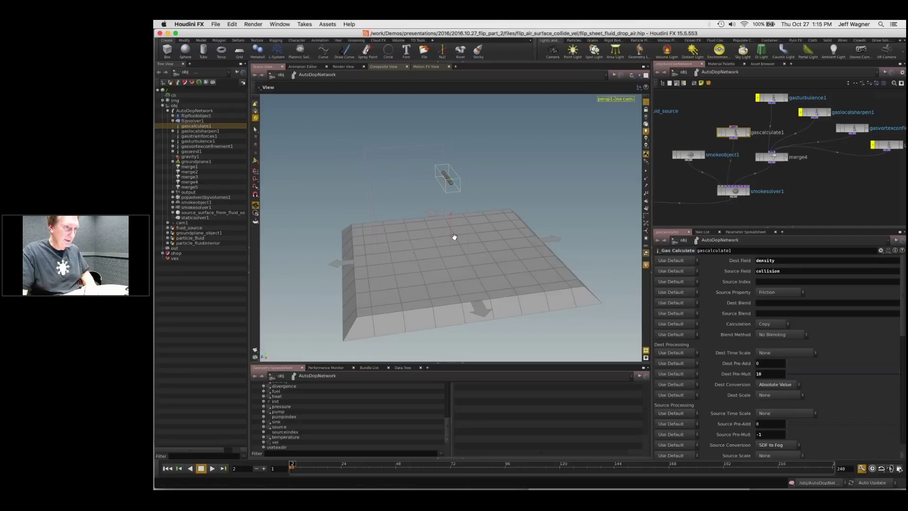
Step: Return the simulation to frame 1 and enable the bypassed gasturbulence1 node
{"action": "left_click_drag", "start_coordinate": [455, 231], "coordinate": [463, 261]}
{"action": "key", "text": "ctrl+Up"}
{"action": "key", "text": "Up"}
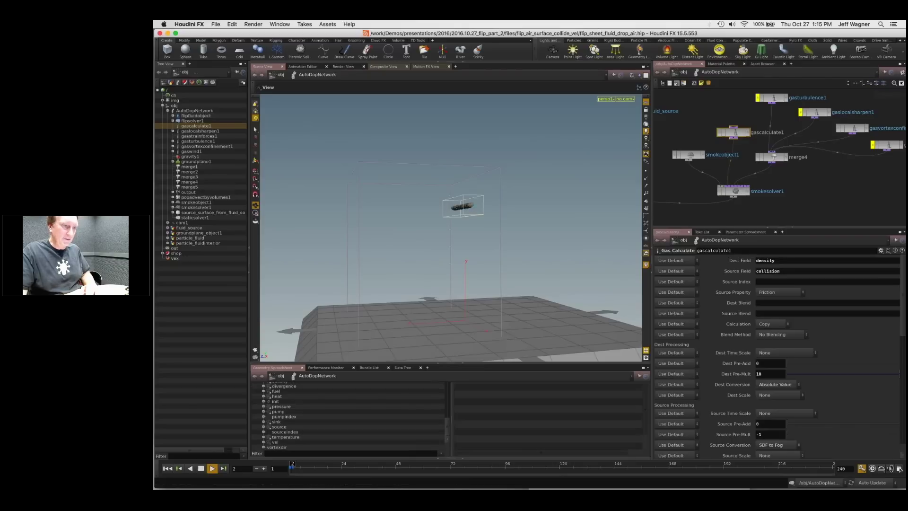
{"action": "left_click", "coordinate": [293, 466]}
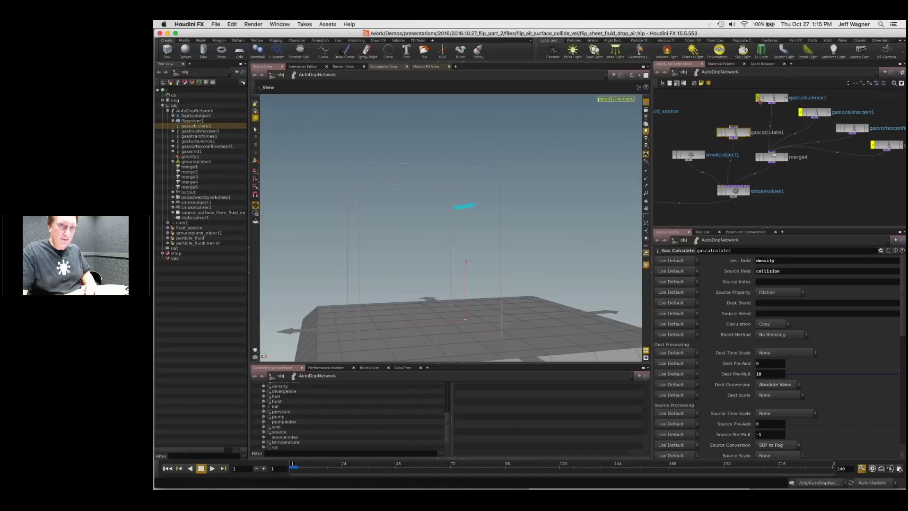
{"action": "left_click", "coordinate": [774, 98]}
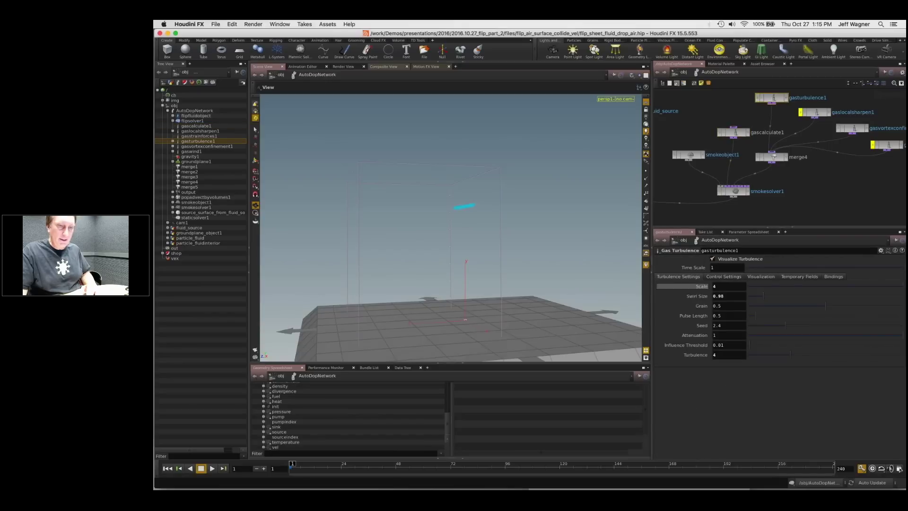
Step: Inspect the visualization settings of gasvortexconfinement1 and gasturbulence1, and return to gasturbulence1's turbulence settings
{"action": "middle_click_drag", "start_coordinate": [866, 167], "coordinate": [827, 182]}
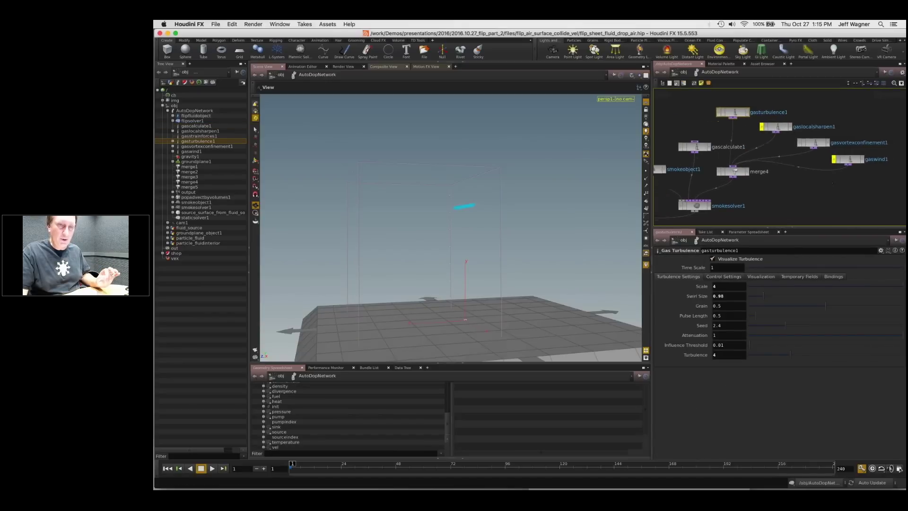
{"action": "left_click", "coordinate": [813, 143]}
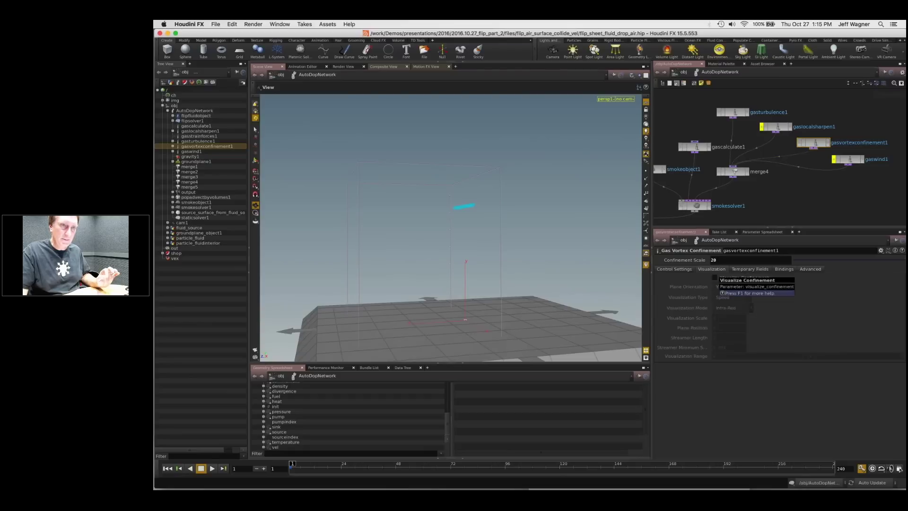
{"action": "left_click", "coordinate": [733, 112]}
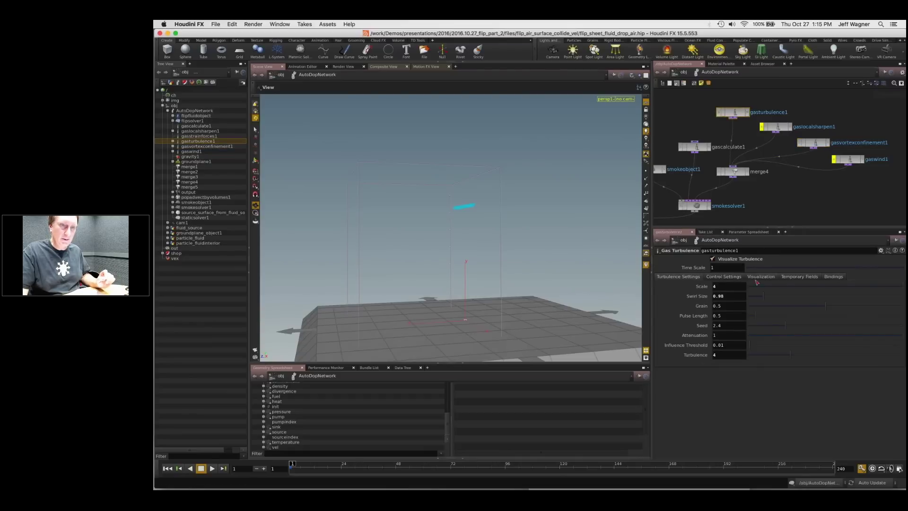
{"action": "left_click", "coordinate": [759, 277]}
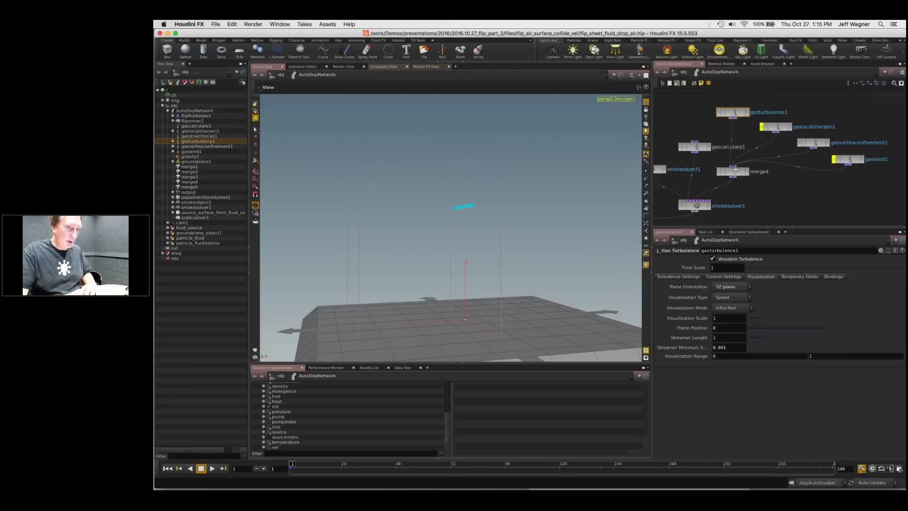
{"action": "left_click", "coordinate": [691, 277]}
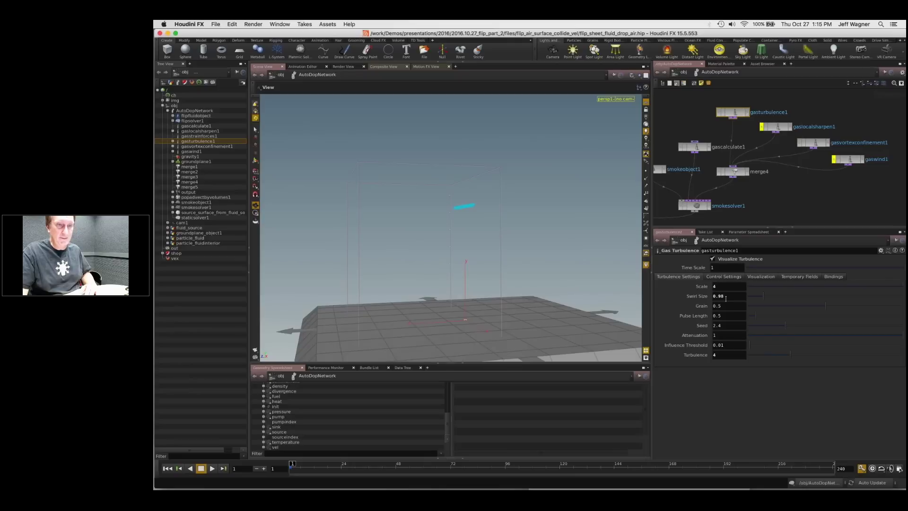
Step: Play the simulation to about frame 8 with turbulence enabled and examine the falling fluid sheet from several angles
{"action": "left_click", "coordinate": [211, 469]}
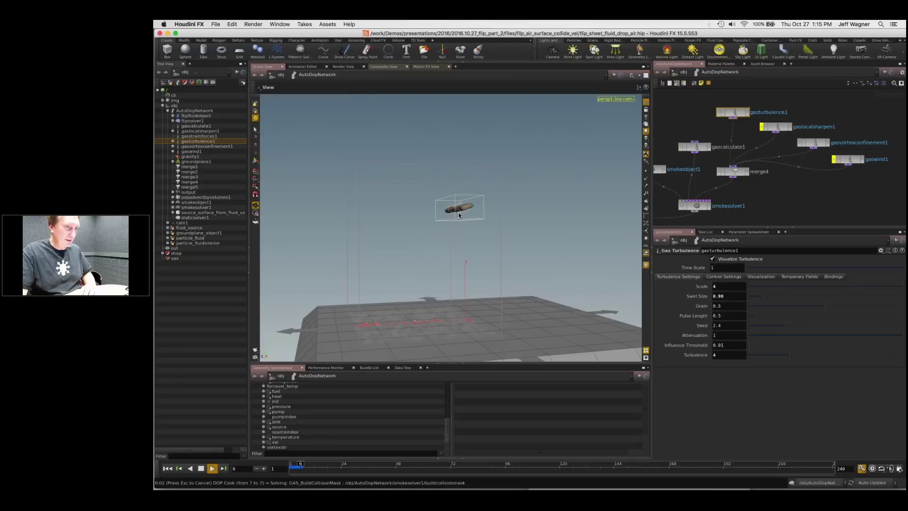
{"action": "left_click_drag", "start_coordinate": [456, 210], "coordinate": [472, 234]}
{"action": "right_click_drag", "start_coordinate": [471, 235], "coordinate": [477, 217]}
{"action": "mouse_move", "coordinate": [477, 217]}
{"action": "left_mouse_down"}
{"action": "mouse_move", "coordinate": [472, 223]}
{"action": "mouse_move", "coordinate": [468, 211]}
{"action": "left_mouse_up"}
{"action": "middle_click_drag", "start_coordinate": [468, 212], "coordinate": [443, 196]}
{"action": "left_click_drag", "start_coordinate": [443, 196], "coordinate": [449, 199]}
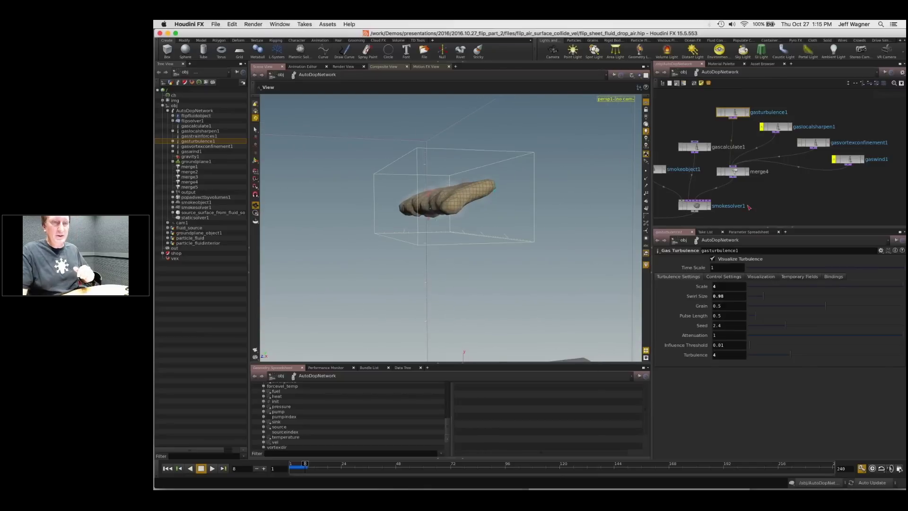
{"action": "middle_click_drag", "start_coordinate": [749, 207], "coordinate": [759, 206]}
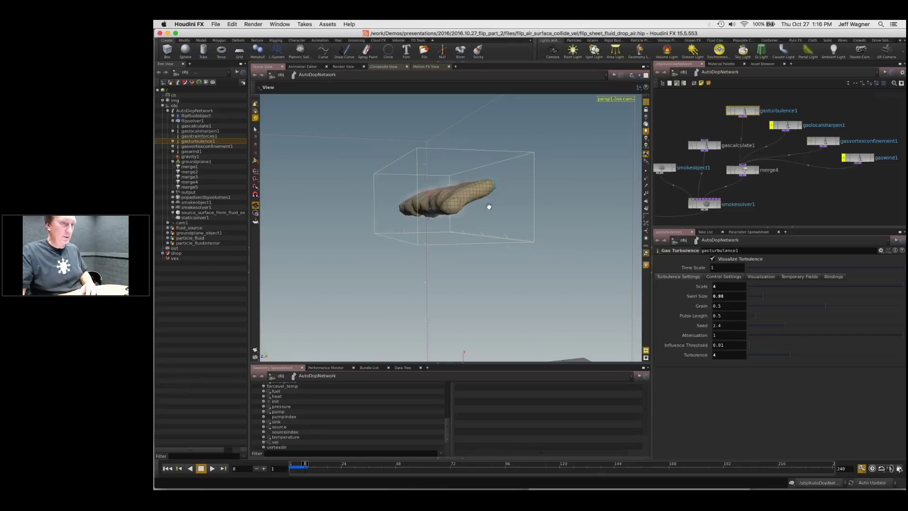
{"action": "left_click_drag", "start_coordinate": [482, 215], "coordinate": [483, 185]}
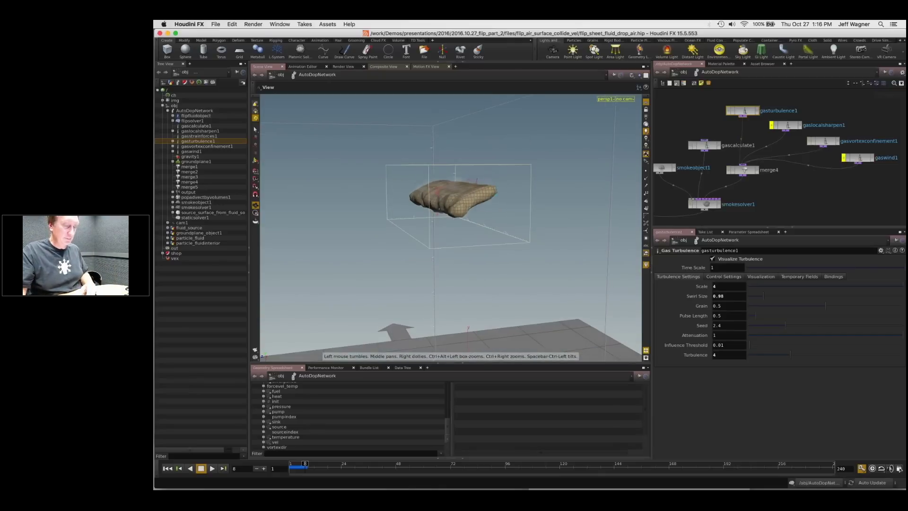
Step: Inspect gasturbulence1's control settings, and play the simulation on to about frame 14 before returning to frame 1
{"action": "middle_click_drag", "start_coordinate": [778, 147], "coordinate": [795, 138]}
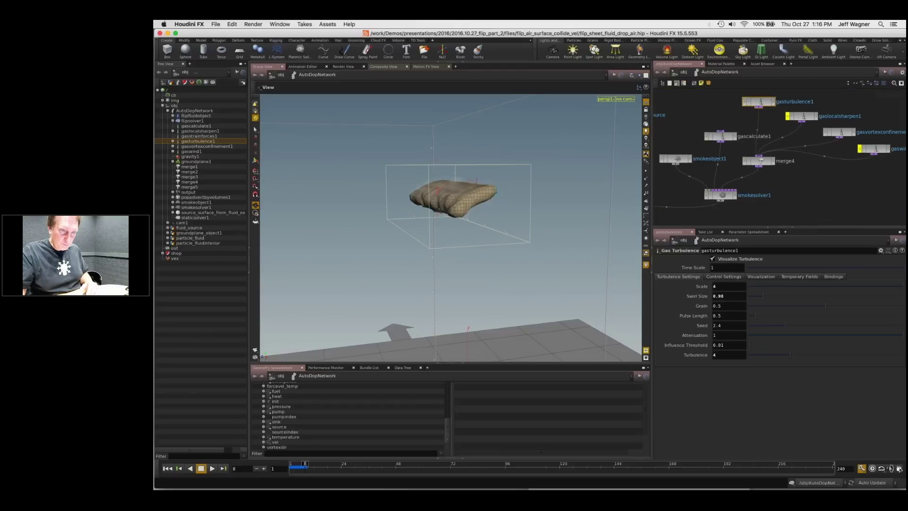
{"action": "left_click", "coordinate": [728, 277]}
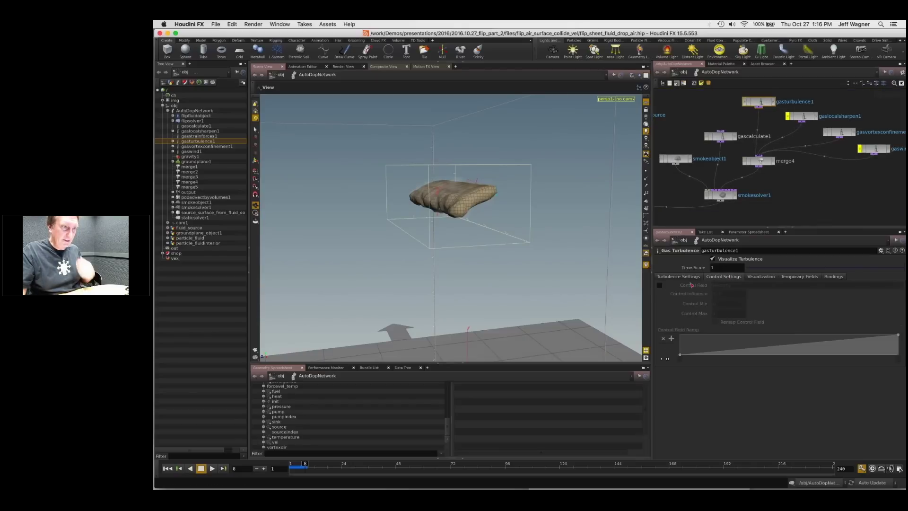
{"action": "left_click", "coordinate": [213, 469]}
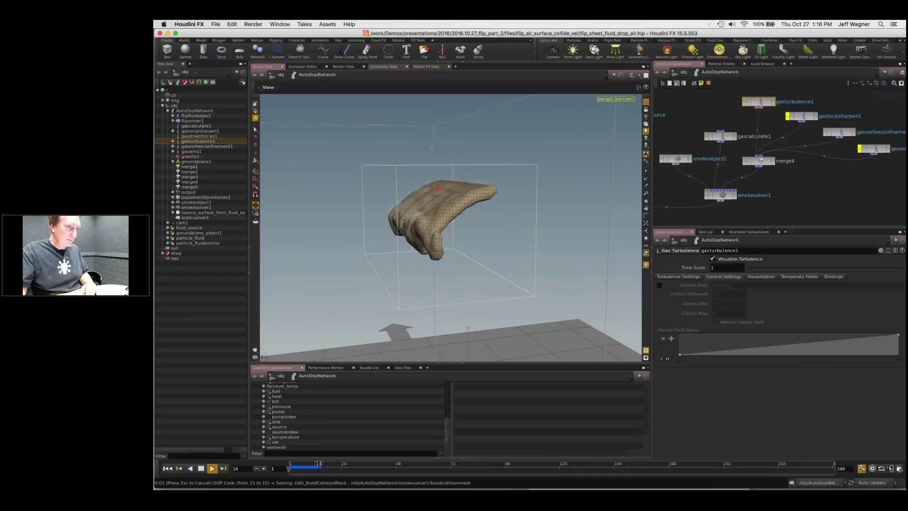
{"action": "left_click", "coordinate": [290, 467]}
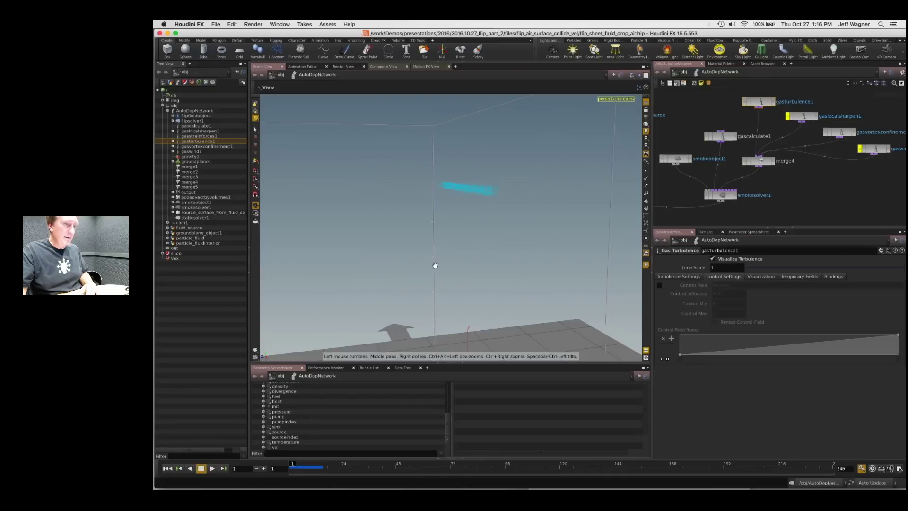
Step: Enable the bypassed gaswind1 node and reposition it slightly beside gasvortexconfinement1
{"action": "mouse_move", "coordinate": [450, 243]}
{"action": "left_mouse_down"}
{"action": "mouse_move", "coordinate": [431, 192]}
{"action": "mouse_move", "coordinate": [454, 225]}
{"action": "mouse_move", "coordinate": [450, 245]}
{"action": "left_mouse_up"}
{"action": "right_click_drag", "start_coordinate": [450, 246], "coordinate": [475, 217]}
{"action": "middle_click_drag", "start_coordinate": [474, 217], "coordinate": [441, 227]}
{"action": "middle_click_drag", "start_coordinate": [785, 166], "coordinate": [724, 179]}
{"action": "right_click_drag", "start_coordinate": [724, 179], "coordinate": [714, 170]}
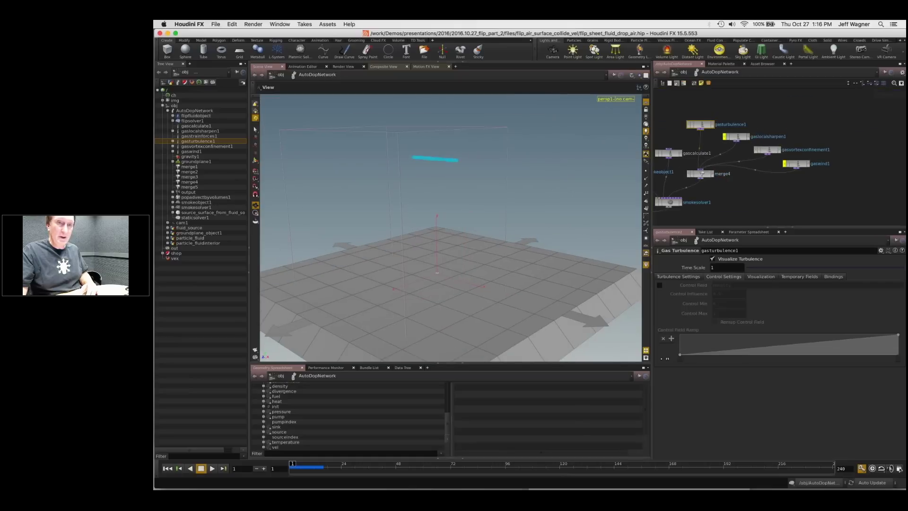
{"action": "left_click", "coordinate": [797, 164]}
{"action": "middle_click_drag", "start_coordinate": [797, 164], "coordinate": [795, 156]}
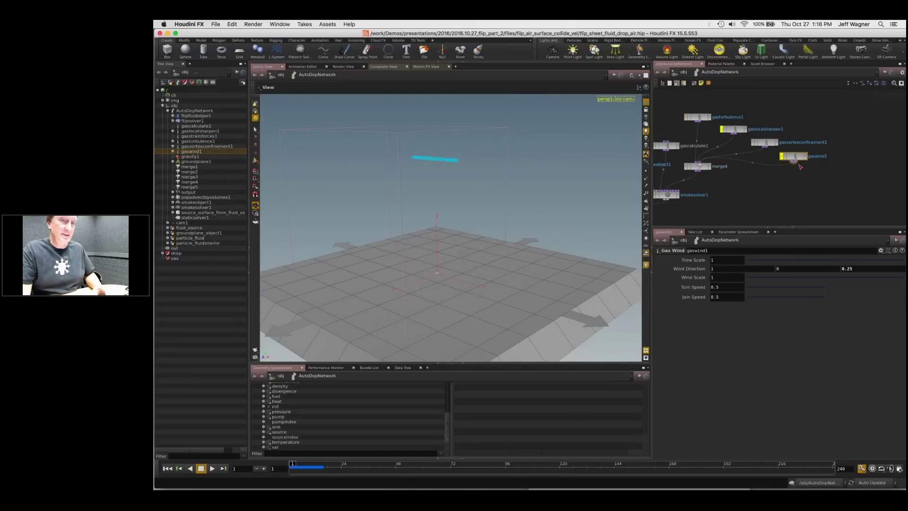
{"action": "left_click", "coordinate": [781, 156]}
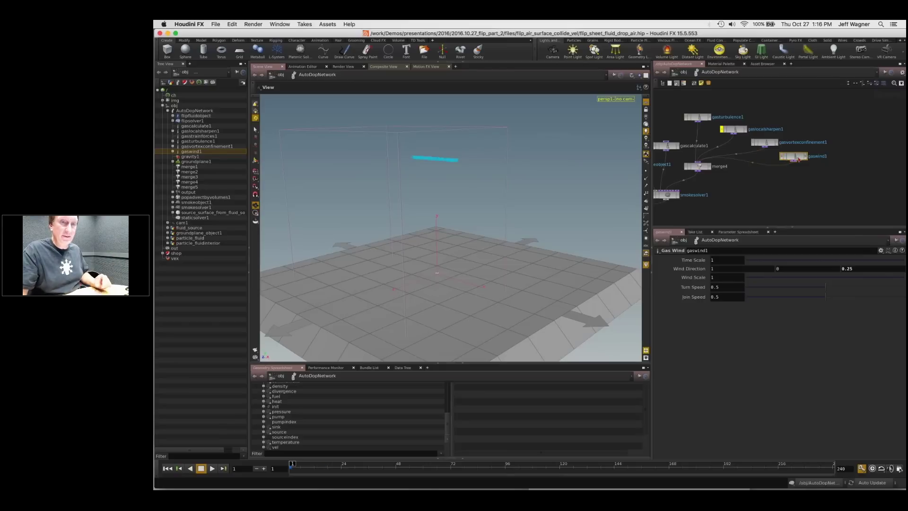
{"action": "left_click_drag", "start_coordinate": [794, 158], "coordinate": [795, 155]}
{"action": "middle_click_drag", "start_coordinate": [795, 164], "coordinate": [806, 182]}
{"action": "left_click_drag", "start_coordinate": [834, 149], "coordinate": [828, 155]}
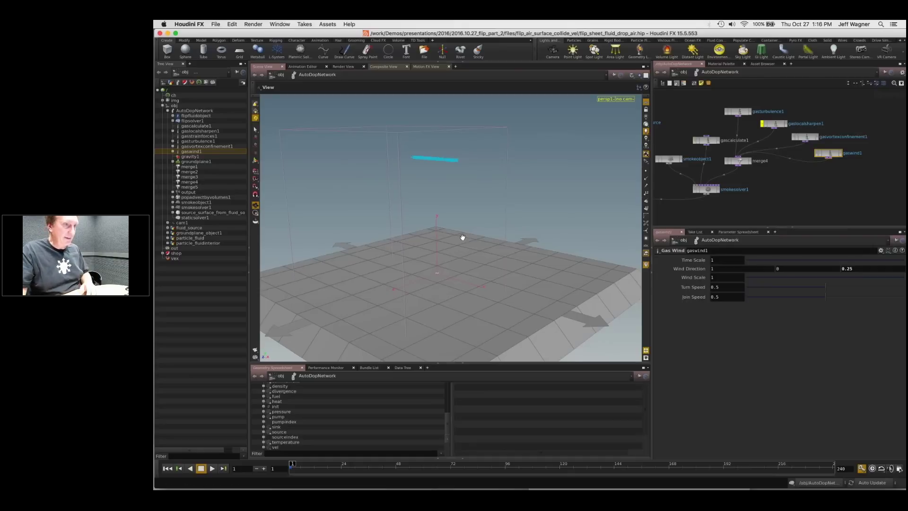
Step: Play the simulation with gaswind1 enabled to about frame 5, and inspect the flipfluidobject's particle settings
{"action": "left_click_drag", "start_coordinate": [392, 245], "coordinate": [408, 247]}
{"action": "left_click", "coordinate": [213, 469]}
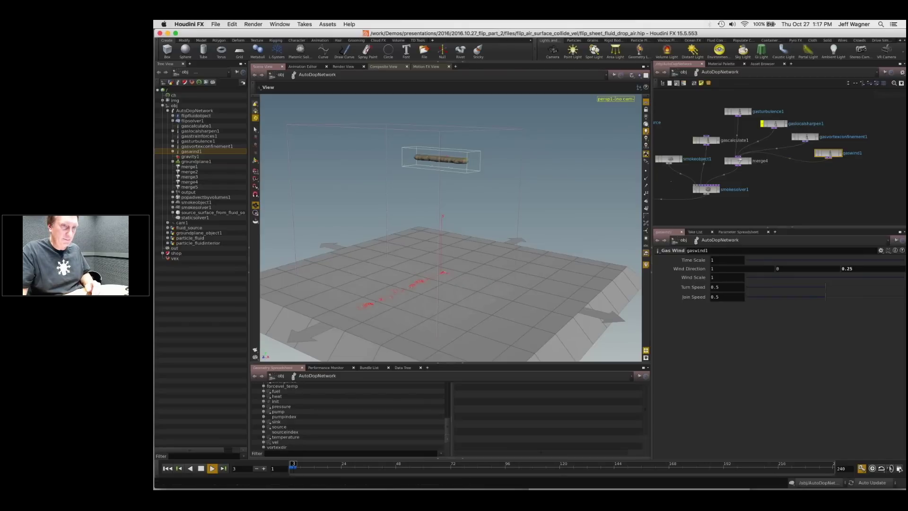
{"action": "key", "text": "Escape"}
{"action": "middle_click_drag", "start_coordinate": [833, 178], "coordinate": [840, 179]}
{"action": "middle_click_drag", "start_coordinate": [676, 183], "coordinate": [892, 189]}
{"action": "scroll", "coordinate": [755, 144], "scroll_direction": "up", "scroll_amount": 2}
{"action": "left_click", "coordinate": [754, 144]}
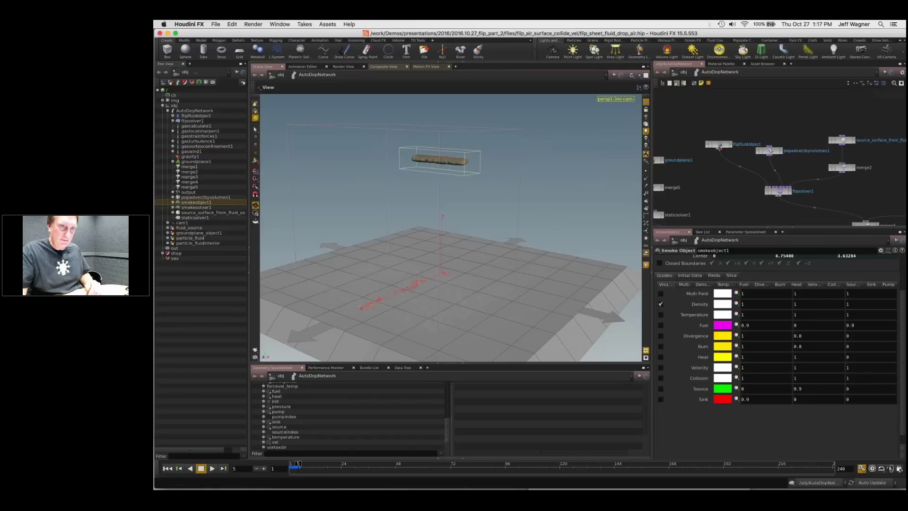
{"action": "left_click", "coordinate": [719, 145]}
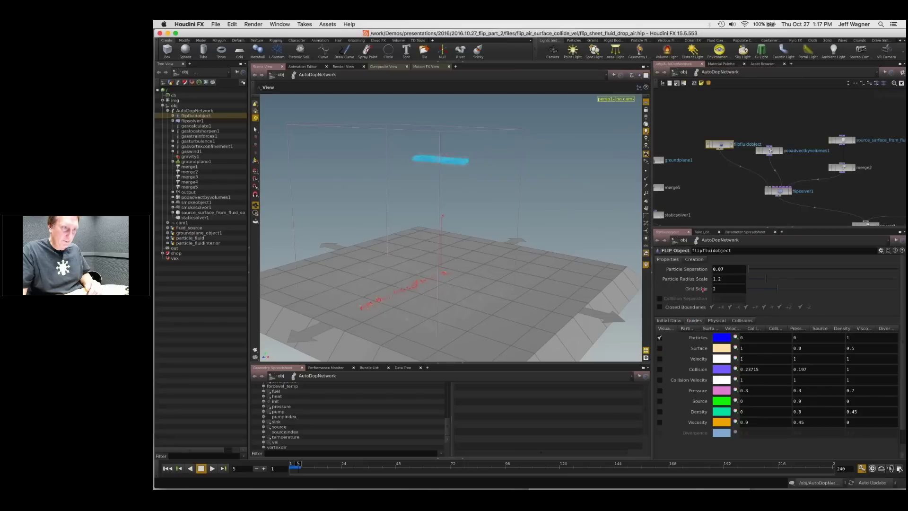
Step: Play the simulation on to about frame 21 and examine the wind-blown fluid sheet up close
{"action": "left_click", "coordinate": [212, 468]}
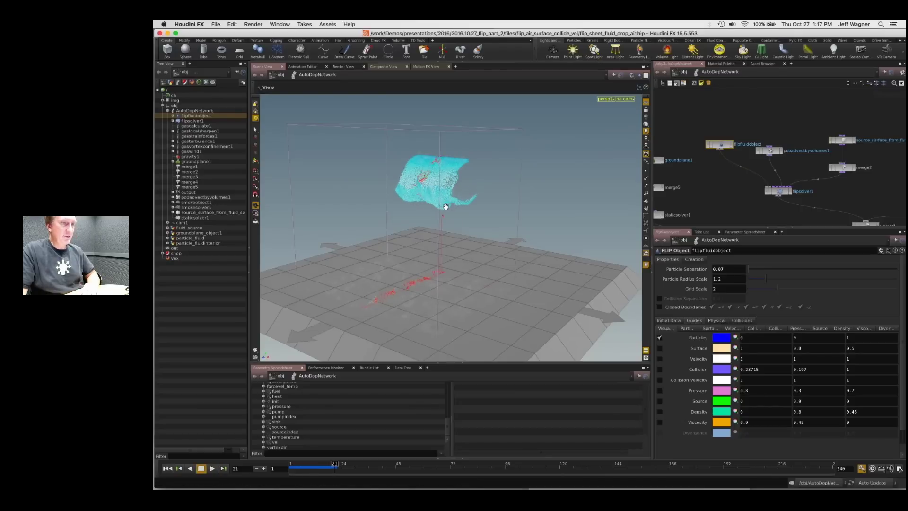
{"action": "scroll", "coordinate": [444, 206], "scroll_direction": "up", "scroll_amount": 5}
{"action": "left_click_drag", "start_coordinate": [454, 146], "coordinate": [409, 124]}
Step: Inspect smokeobject1's creation settings, and return to its properties to check the division size
{"action": "middle_click_drag", "start_coordinate": [893, 178], "coordinate": [717, 177]}
{"action": "left_click", "coordinate": [719, 176]}
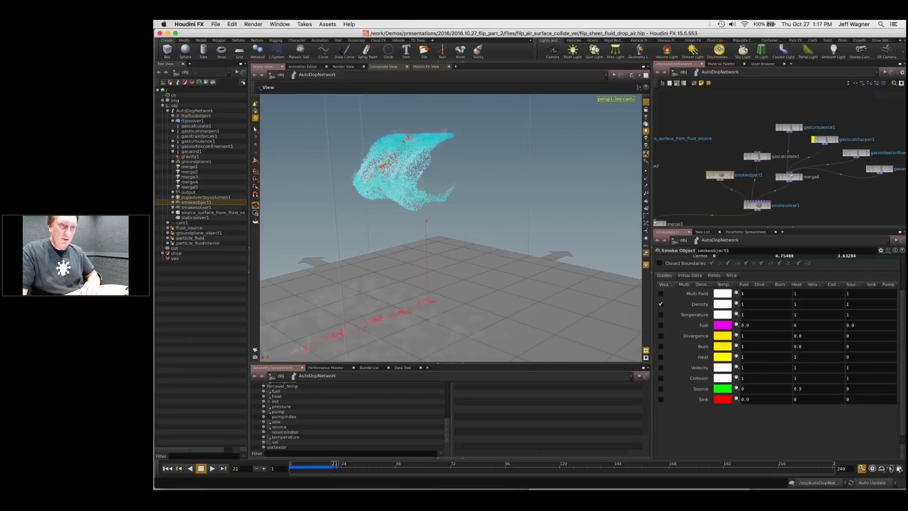
{"action": "scroll", "coordinate": [685, 273], "scroll_direction": "up", "scroll_amount": 5}
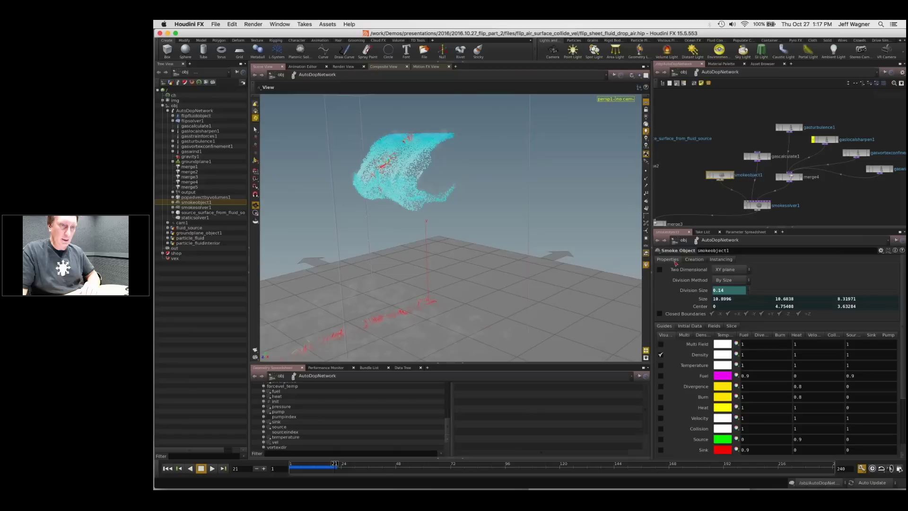
{"action": "left_click", "coordinate": [702, 261]}
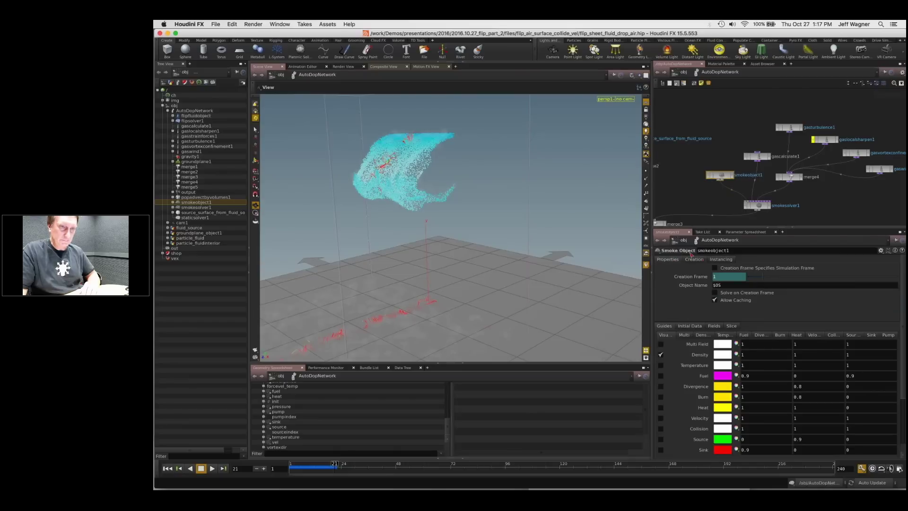
{"action": "left_click", "coordinate": [669, 259]}
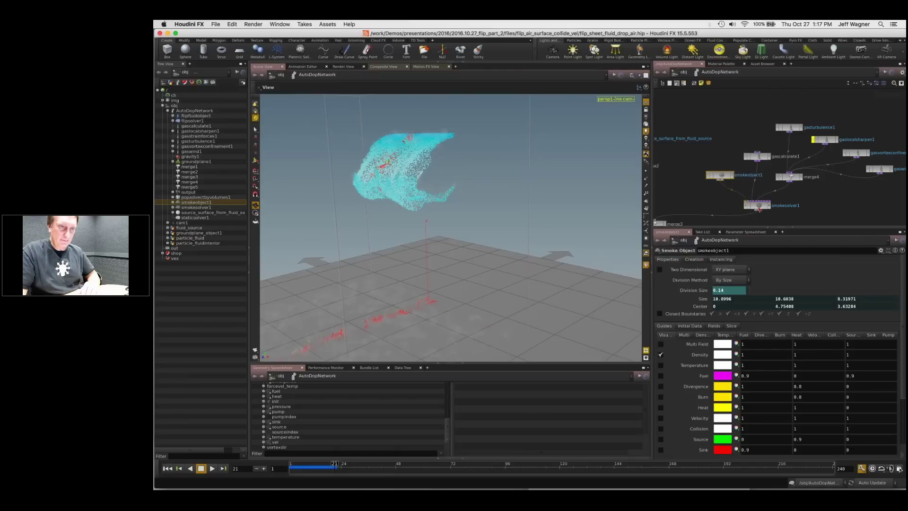
{"action": "left_click", "coordinate": [701, 291]}
{"action": "left_click", "coordinate": [693, 290]}
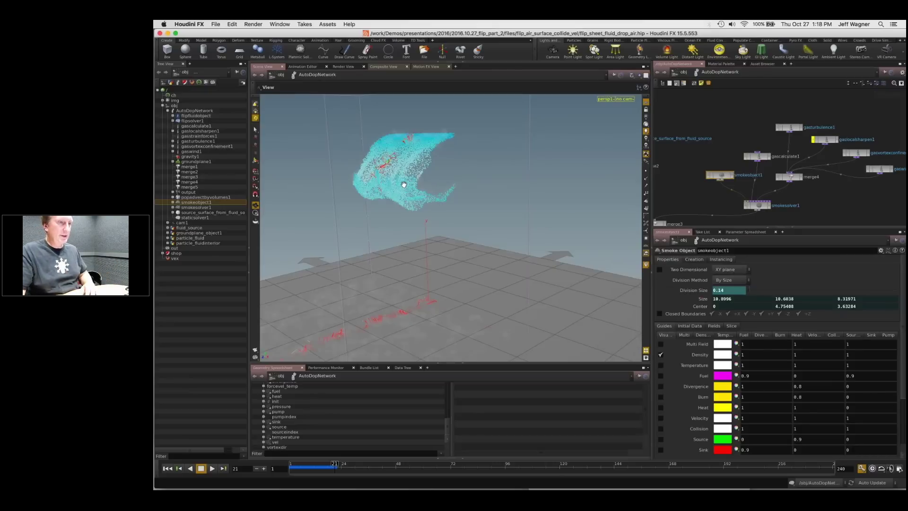
Step: Examine the sheet from other angles and play the simulation past frame 61 before returning to frame 1
{"action": "left_click_drag", "start_coordinate": [405, 185], "coordinate": [477, 180]}
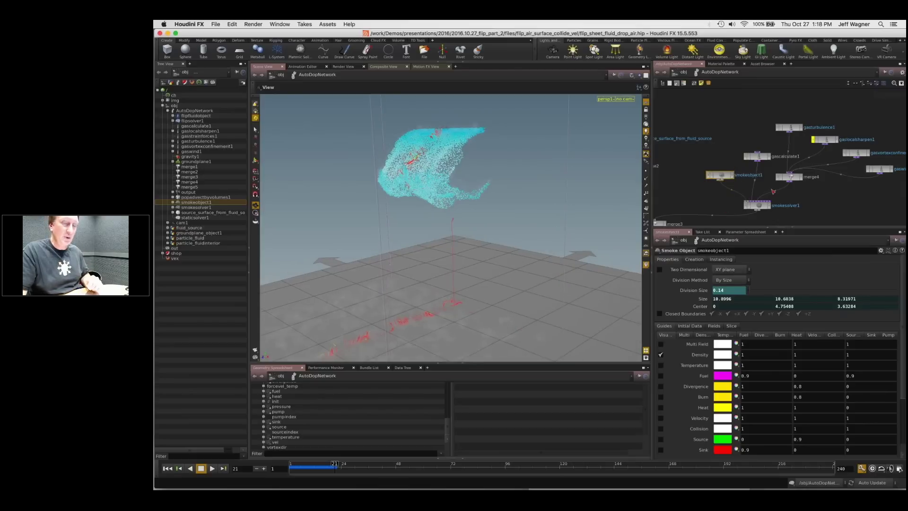
{"action": "middle_click_drag", "start_coordinate": [773, 191], "coordinate": [768, 188]}
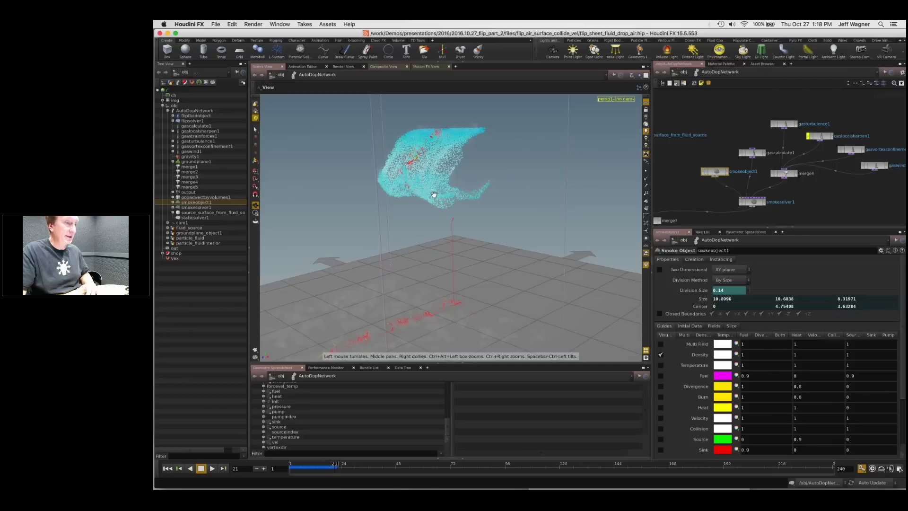
{"action": "left_click_drag", "start_coordinate": [434, 194], "coordinate": [455, 185]}
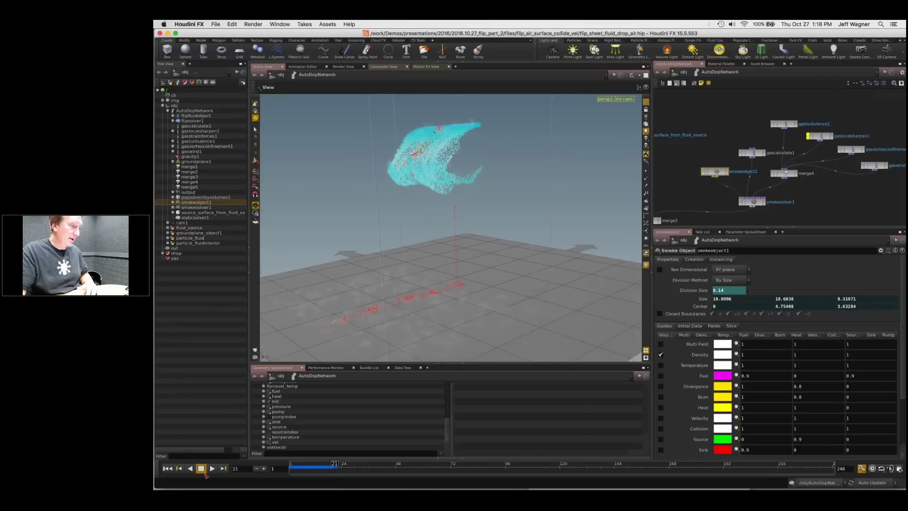
{"action": "left_click", "coordinate": [213, 470]}
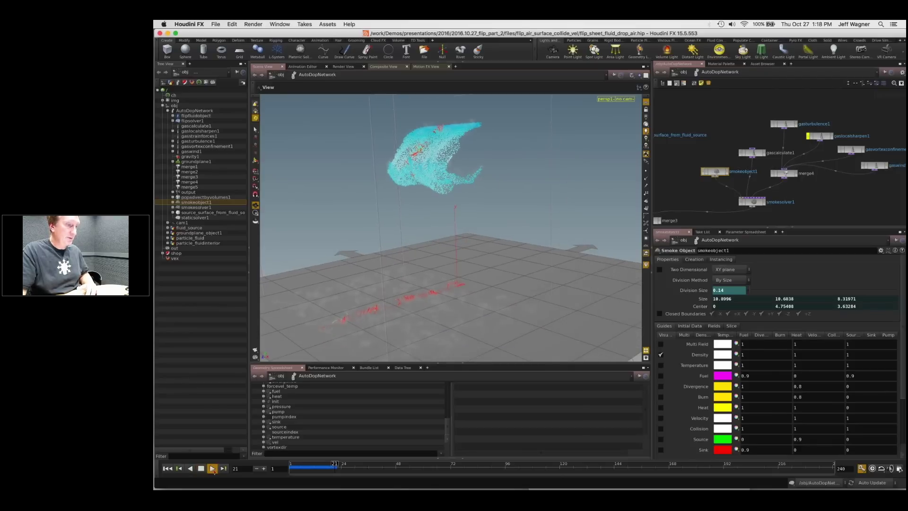
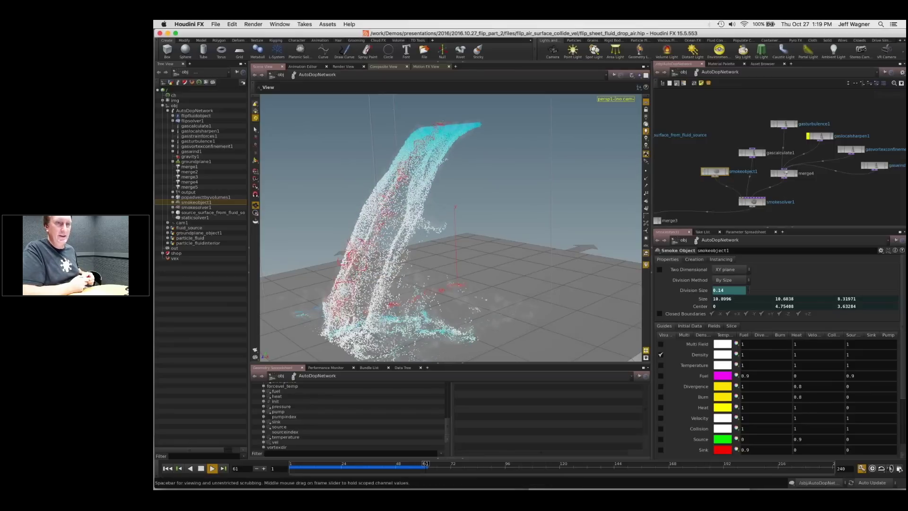
{"action": "left_click", "coordinate": [290, 468]}
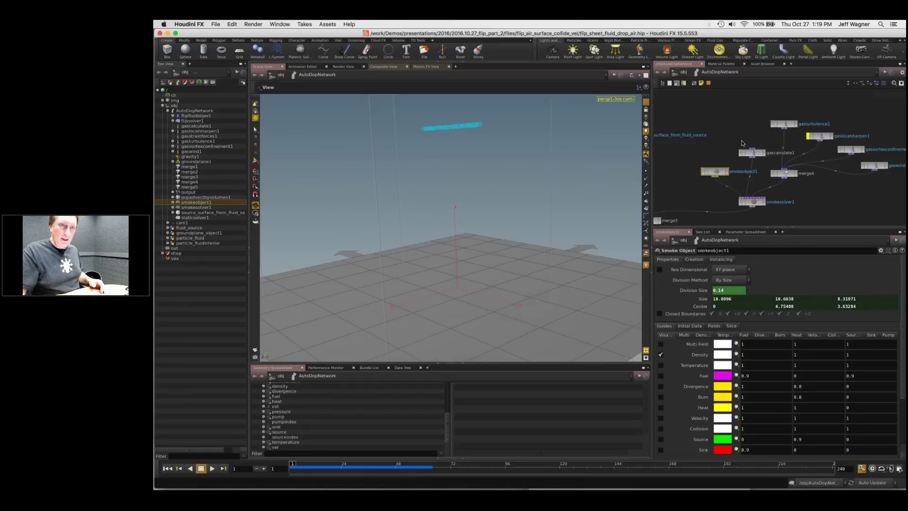
Step: Find the popadvectbyvolumes1 node feeding flipsolver1, show its parameters and shift it slightly in the network
{"action": "middle_click_drag", "start_coordinate": [742, 143], "coordinate": [674, 124]}
{"action": "scroll", "coordinate": [774, 164], "scroll_direction": "up", "scroll_amount": 4}
{"action": "middle_click_drag", "start_coordinate": [774, 164], "coordinate": [799, 178]}
{"action": "scroll", "coordinate": [787, 166], "scroll_direction": "down", "scroll_amount": 5}
{"action": "middle_click_drag", "start_coordinate": [662, 158], "coordinate": [775, 174]}
{"action": "middle_click_drag", "start_coordinate": [684, 169], "coordinate": [764, 168]}
{"action": "scroll", "coordinate": [763, 169], "scroll_direction": "up", "scroll_amount": 4}
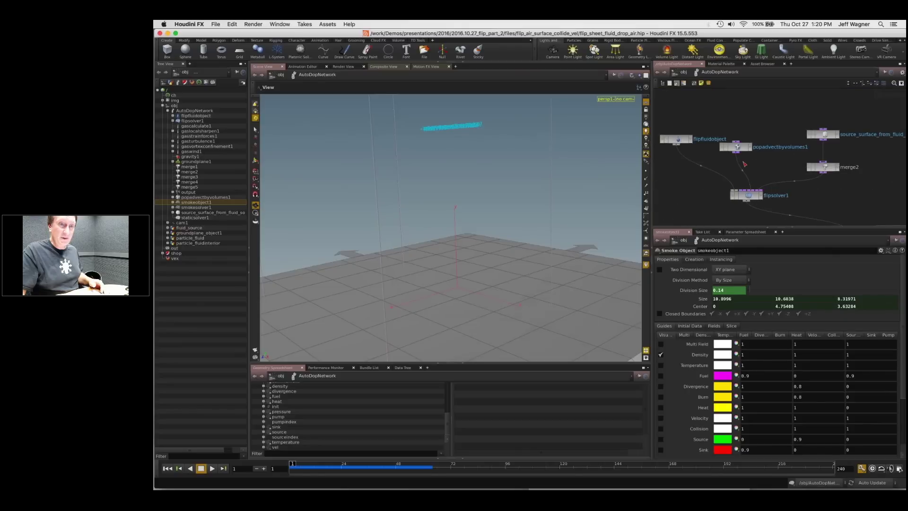
{"action": "left_click_drag", "start_coordinate": [738, 147], "coordinate": [748, 144]}
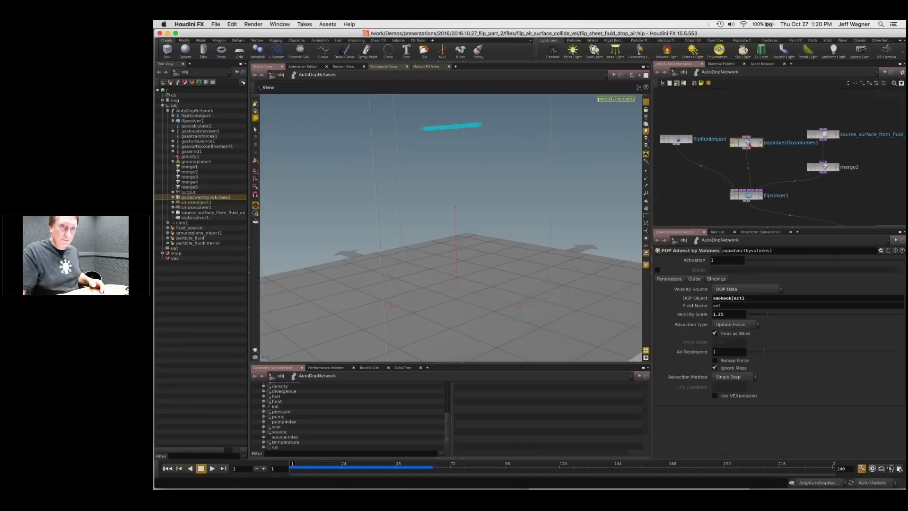
Step: Reposition popadvectbyvolumes1 above flipsolver1, leaving a little more space between the two nodes
{"action": "left_click_drag", "start_coordinate": [751, 145], "coordinate": [728, 159]}
{"action": "scroll", "coordinate": [788, 146], "scroll_direction": "up", "scroll_amount": 3}
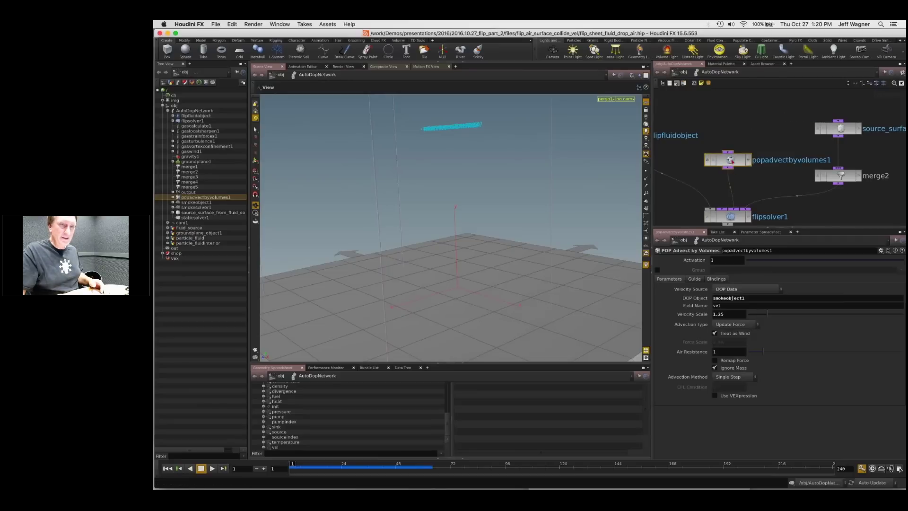
{"action": "left_click_drag", "start_coordinate": [729, 160], "coordinate": [729, 164]}
{"action": "middle_click_drag", "start_coordinate": [735, 171], "coordinate": [738, 145]}
{"action": "scroll", "coordinate": [737, 145], "scroll_direction": "up", "scroll_amount": 3}
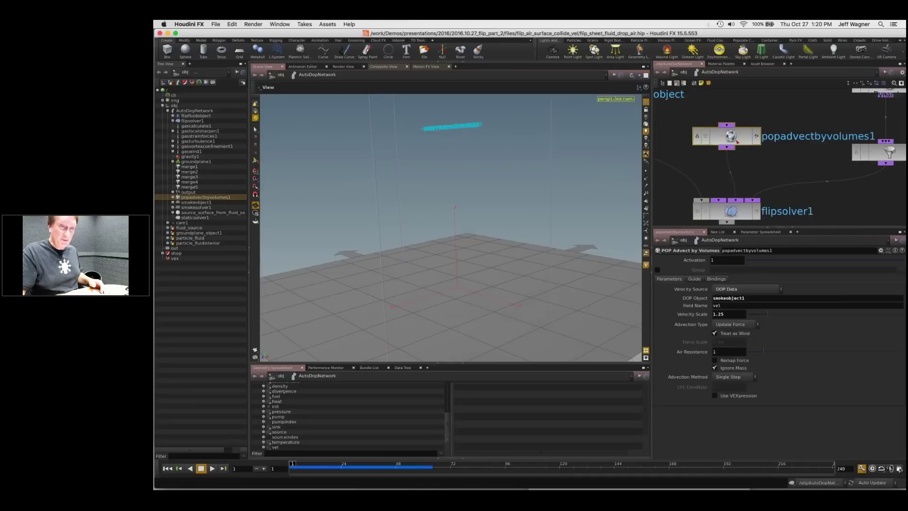
{"action": "scroll", "coordinate": [682, 88], "scroll_direction": "down", "scroll_amount": 3}
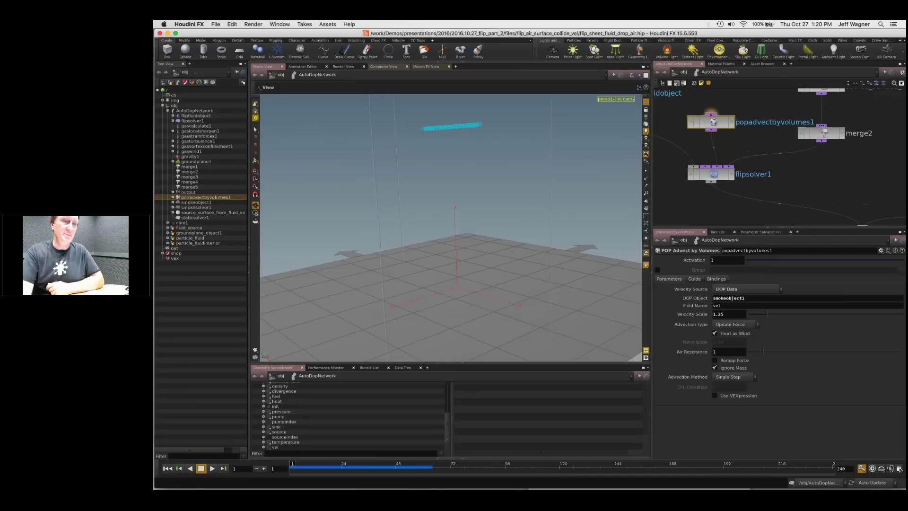
{"action": "left_click_drag", "start_coordinate": [720, 118], "coordinate": [719, 108]}
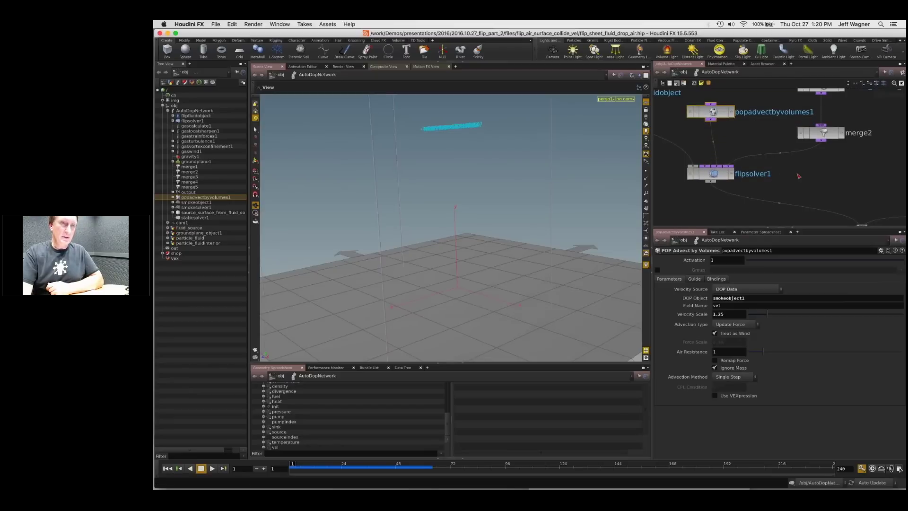
Step: Inspect flipsolver1's volume motion settings and its position below popadvectbyvolumes1 in the network
{"action": "scroll", "coordinate": [756, 147], "scroll_direction": "down", "scroll_amount": 4}
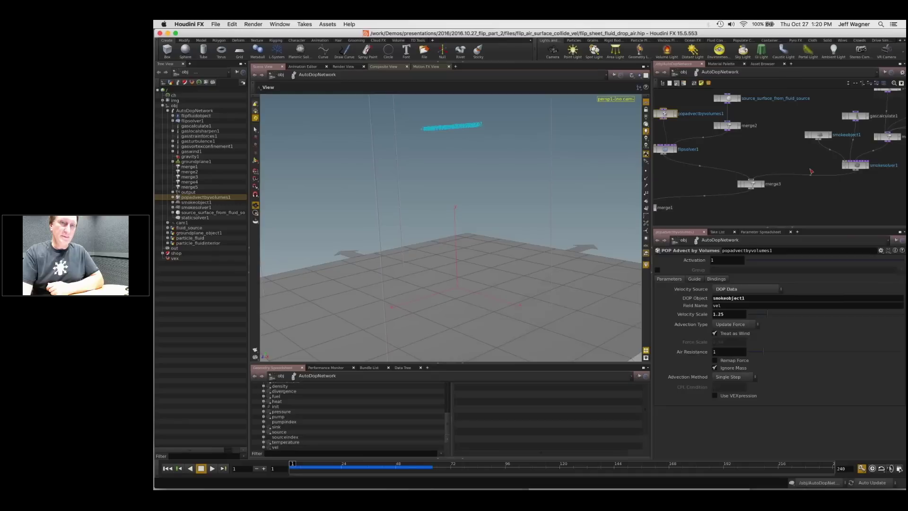
{"action": "middle_click_drag", "start_coordinate": [811, 171], "coordinate": [893, 194]}
{"action": "scroll", "coordinate": [750, 173], "scroll_direction": "up", "scroll_amount": 5}
{"action": "left_click", "coordinate": [751, 173]}
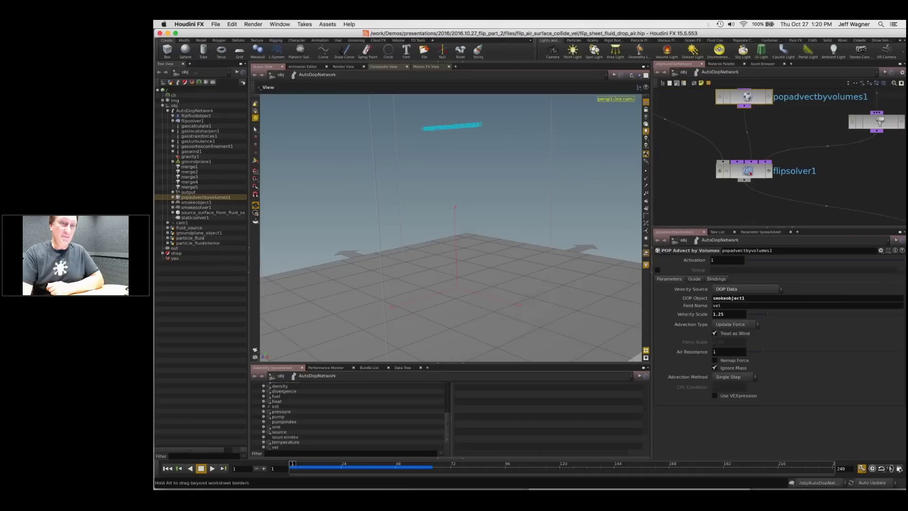
{"action": "middle_click_drag", "start_coordinate": [780, 128], "coordinate": [736, 167]}
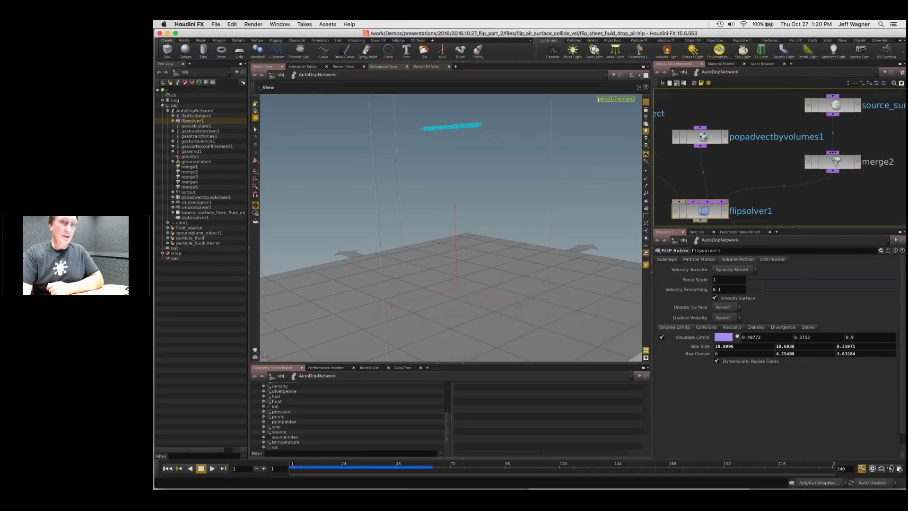
Step: Review popadvectbyvolumes1's velocity source options, keeping DOP Data, and examine the referenced smokeobject1 in the network
{"action": "left_click", "coordinate": [681, 137]}
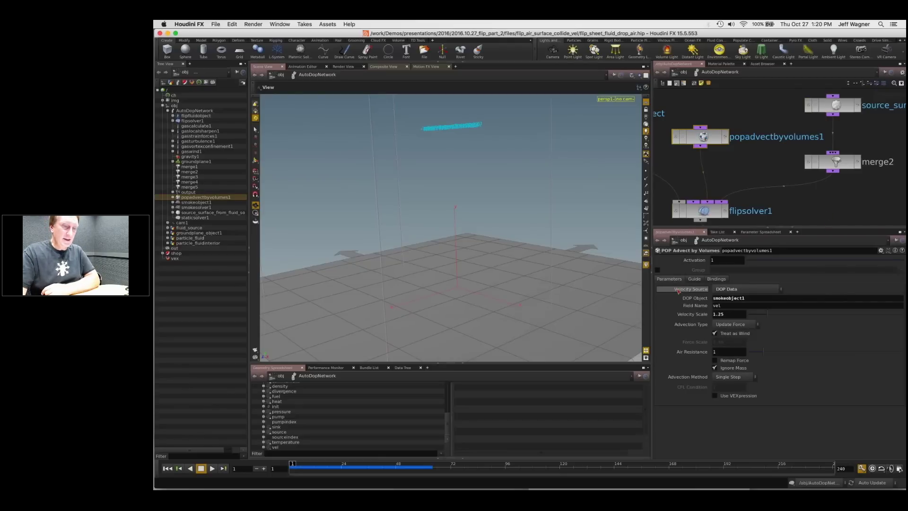
{"action": "left_click", "coordinate": [724, 290]}
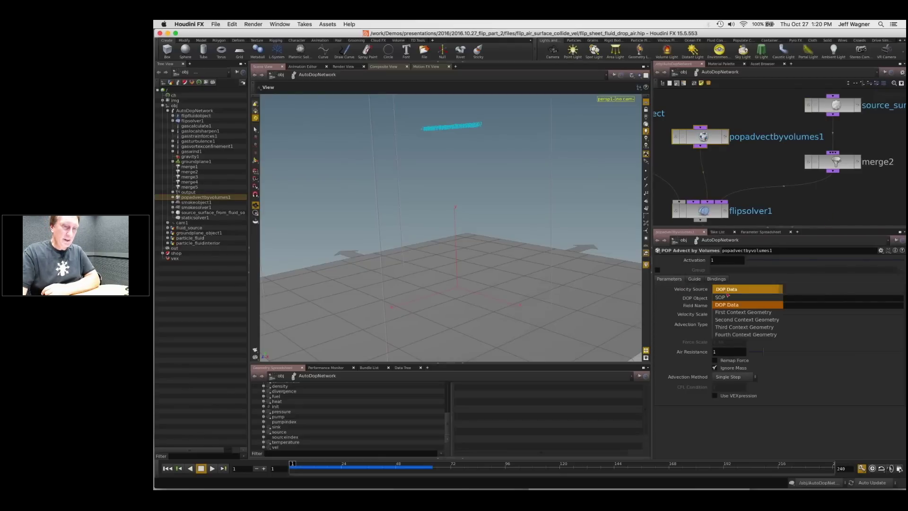
{"action": "left_click", "coordinate": [731, 306]}
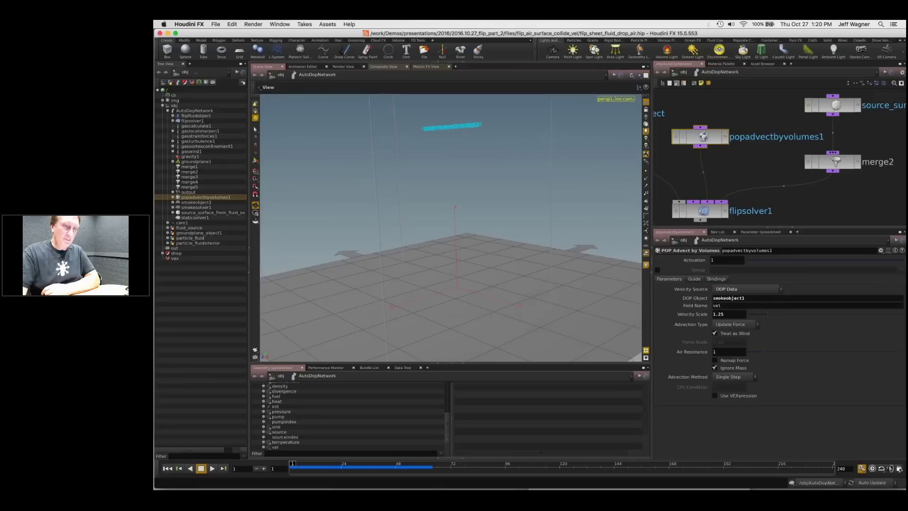
{"action": "scroll", "coordinate": [861, 184], "scroll_direction": "down", "scroll_amount": 3}
{"action": "middle_click_drag", "start_coordinate": [861, 185], "coordinate": [827, 176]}
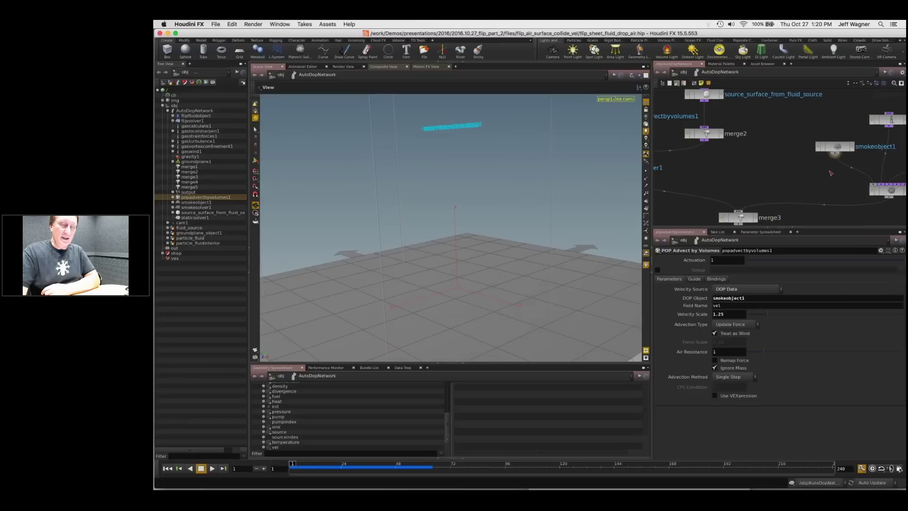
{"action": "middle_click_drag", "start_coordinate": [687, 165], "coordinate": [714, 158]}
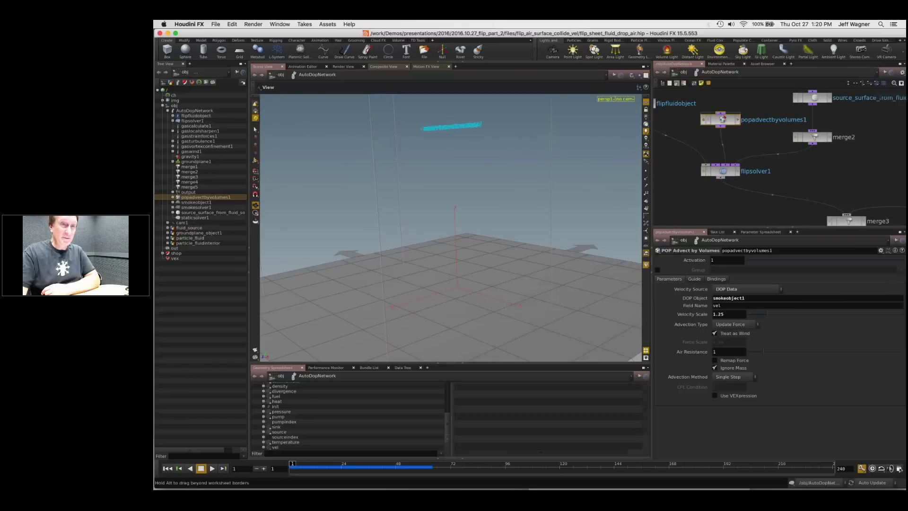
{"action": "scroll", "coordinate": [820, 166], "scroll_direction": "down", "scroll_amount": 2}
{"action": "middle_click_drag", "start_coordinate": [896, 180], "coordinate": [821, 189]}
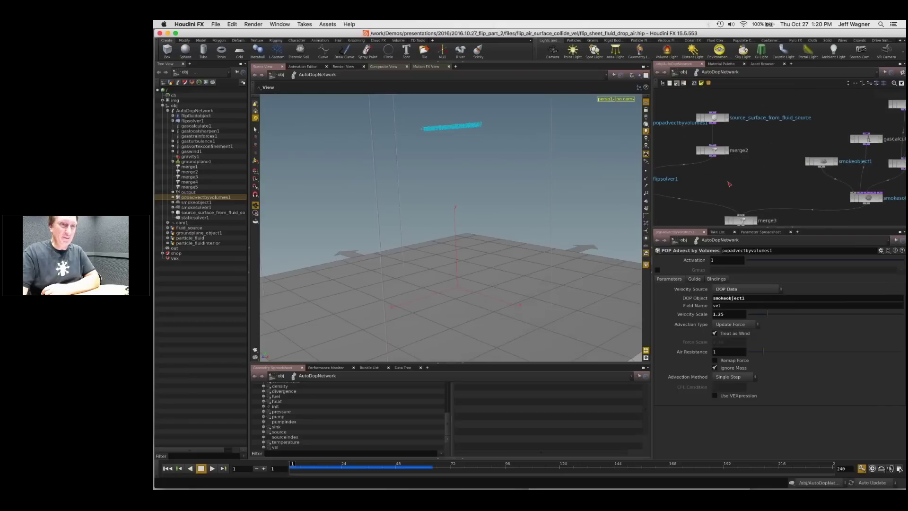
{"action": "middle_click_drag", "start_coordinate": [729, 184], "coordinate": [826, 188]}
Step: Move popadvectbyvolumes1 up and back down to settle it closer above flipsolver1
{"action": "left_click_drag", "start_coordinate": [734, 126], "coordinate": [735, 109]}
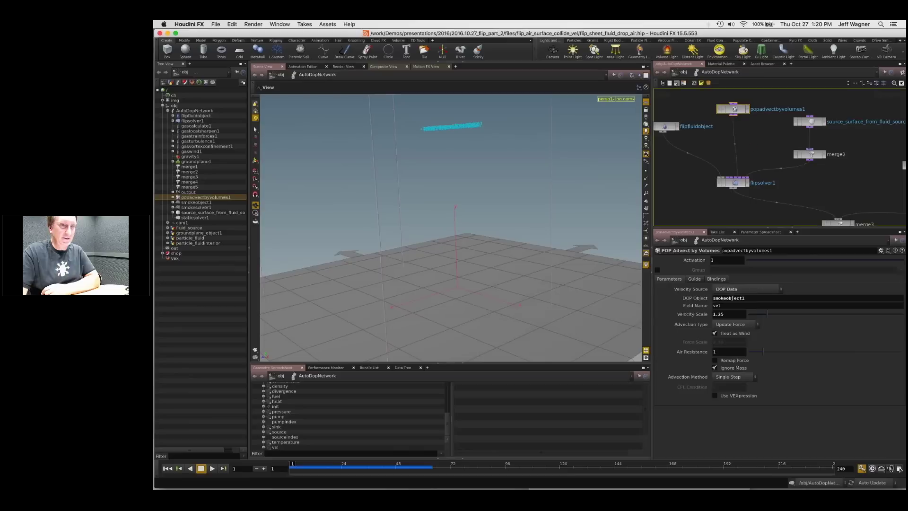
{"action": "middle_click_drag", "start_coordinate": [817, 179], "coordinate": [802, 181]}
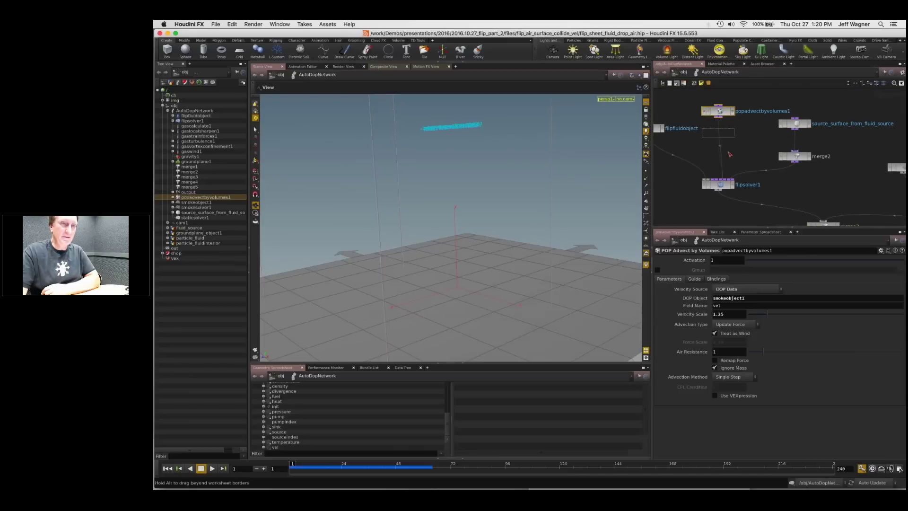
{"action": "left_click_drag", "start_coordinate": [719, 112], "coordinate": [718, 134]}
{"action": "middle_click_drag", "start_coordinate": [738, 162], "coordinate": [733, 162]}
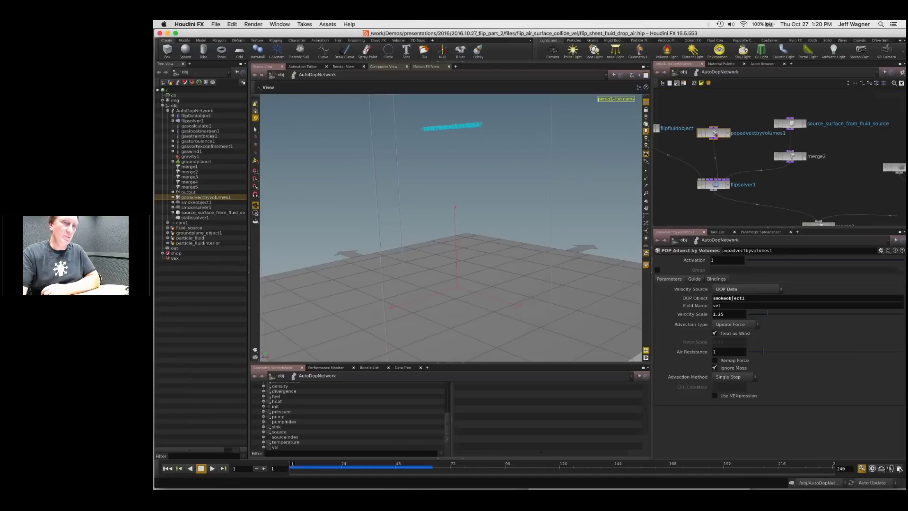
{"action": "left_click_drag", "start_coordinate": [717, 134], "coordinate": [717, 143]}
{"action": "middle_click_drag", "start_coordinate": [732, 165], "coordinate": [732, 155]}
{"action": "scroll", "coordinate": [732, 155], "scroll_direction": "up", "scroll_amount": 3}
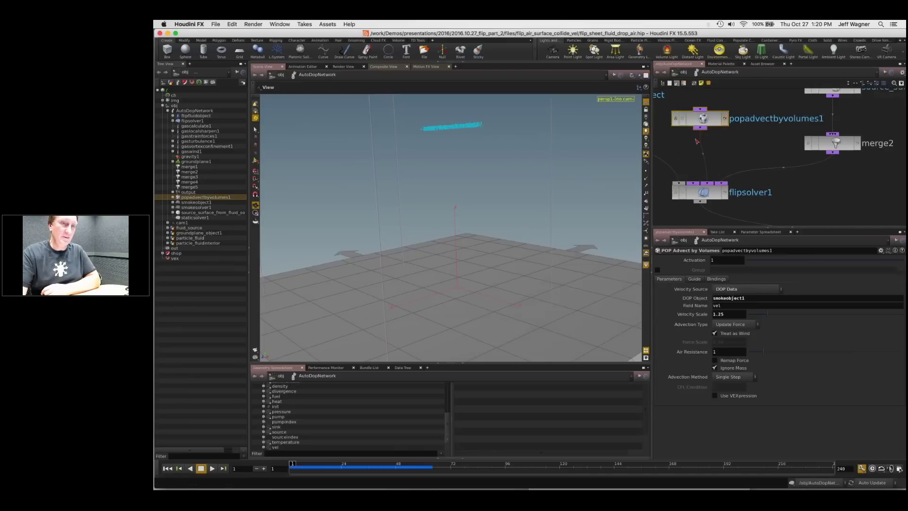
{"action": "left_click_drag", "start_coordinate": [711, 123], "coordinate": [710, 125]}
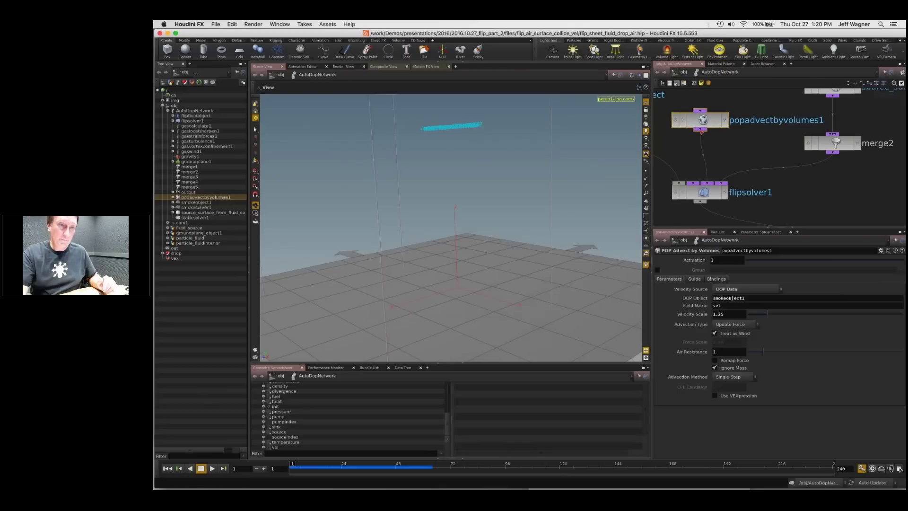
Step: Rename popadvectbyvolumes1 as popadvectbyvolumes__pick_up_vel_from_smoke_solver and save the scene file
{"action": "scroll", "coordinate": [728, 130], "scroll_direction": "down", "scroll_amount": 2}
{"action": "double_click", "coordinate": [766, 121]}
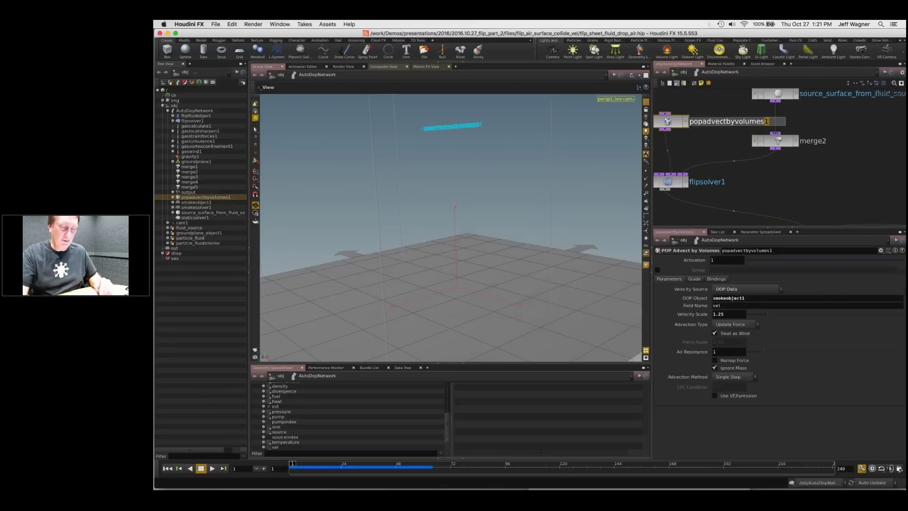
{"action": "type", "text": "__pick_up"}
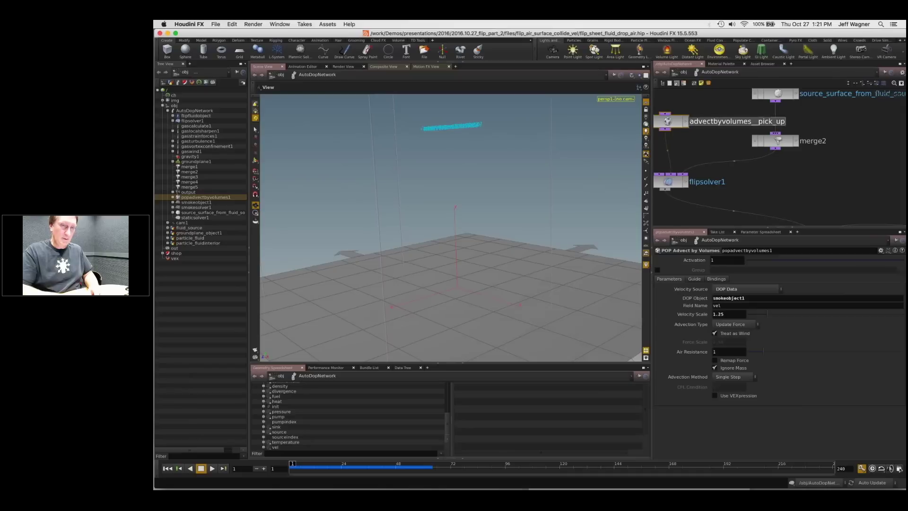
{"action": "type", "text": "_vel_from_smoke_solver"}
{"action": "key", "text": "Return"}
{"action": "key", "text": "super+s"}
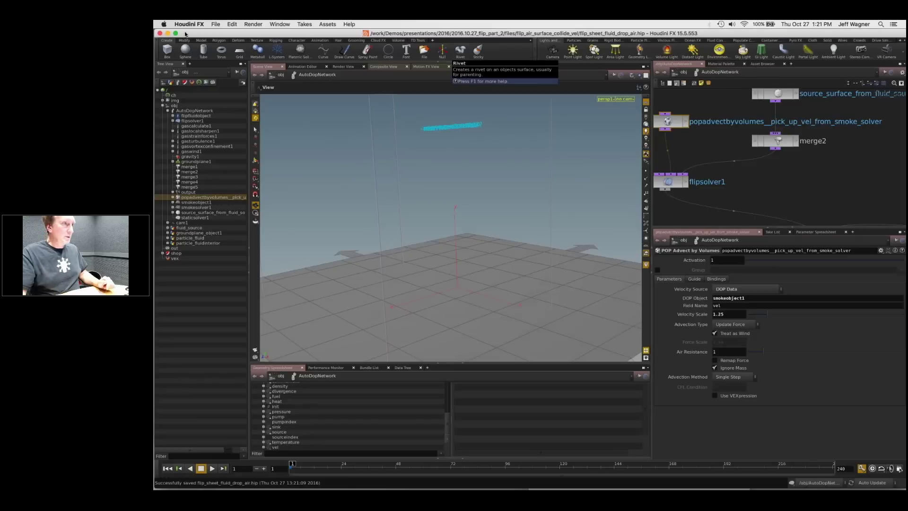
{"action": "key", "text": "h"}
{"action": "middle_click_drag", "start_coordinate": [758, 169], "coordinate": [729, 170]}
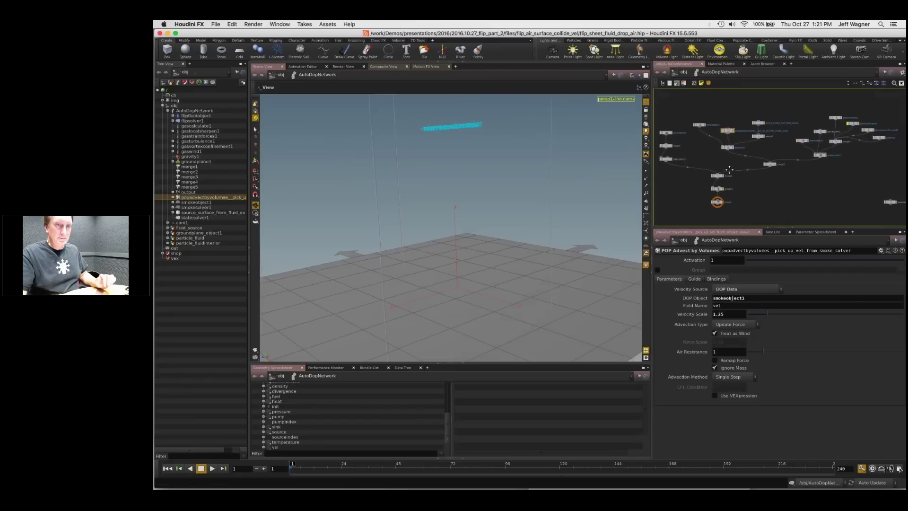
{"action": "right_click_drag", "start_coordinate": [803, 190], "coordinate": [790, 191]}
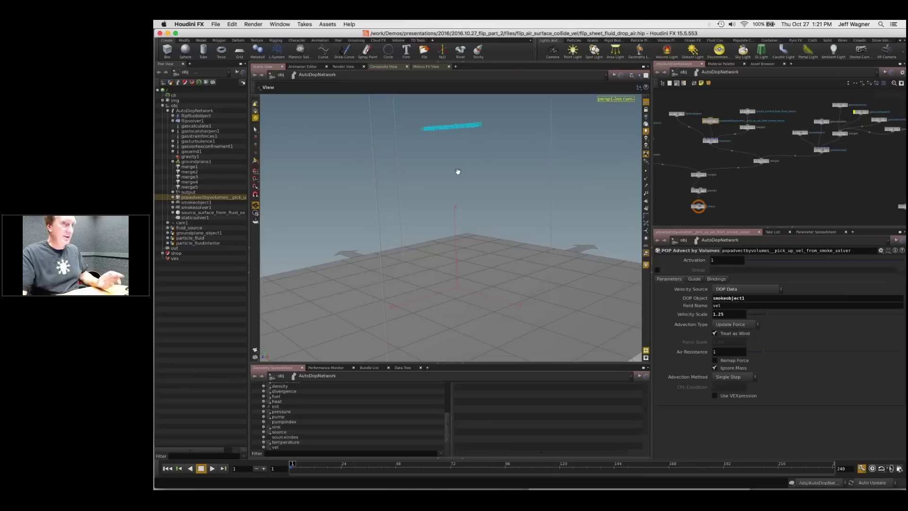
{"action": "right_click_drag", "start_coordinate": [705, 150], "coordinate": [703, 156]}
{"action": "middle_click_drag", "start_coordinate": [703, 157], "coordinate": [719, 159]}
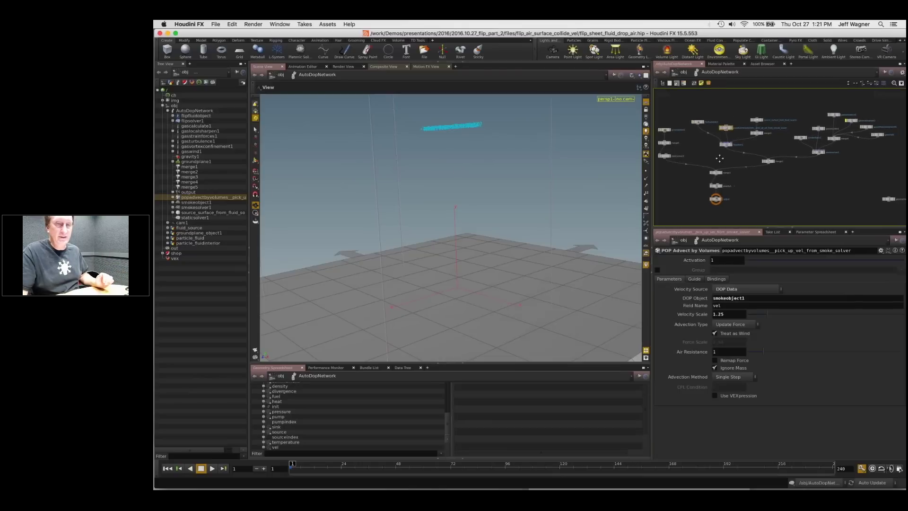
Step: Hide Houdini, switch to Finder, and collapse the flip_air_surface_collide_vel, flip_air_waterfall and osprey_rising folders
{"action": "left_click", "coordinate": [215, 24]}
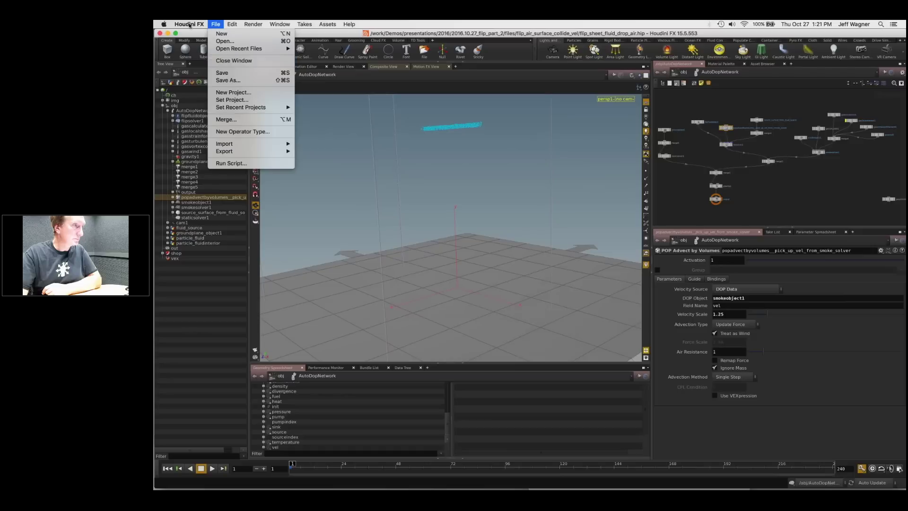
{"action": "mouse_move", "coordinate": [189, 24]}
{"action": "left_click", "coordinate": [211, 98]}
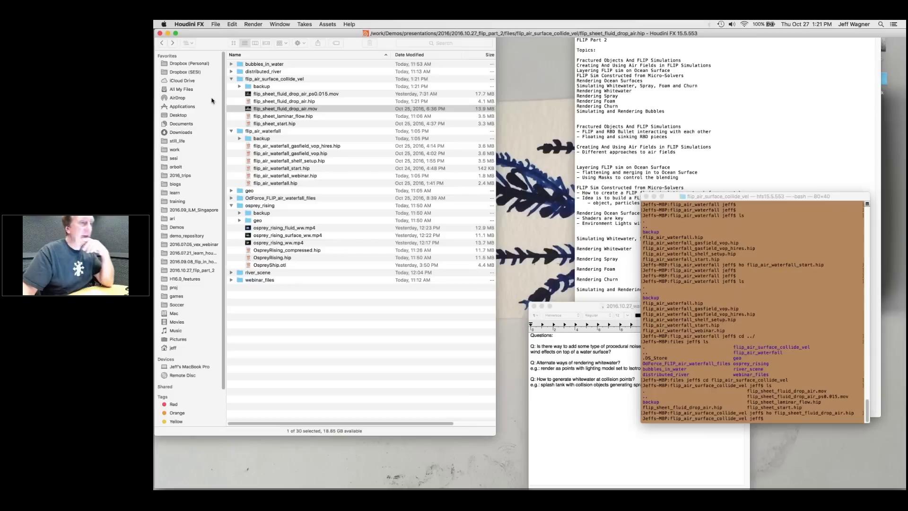
{"action": "left_click", "coordinate": [372, 178]}
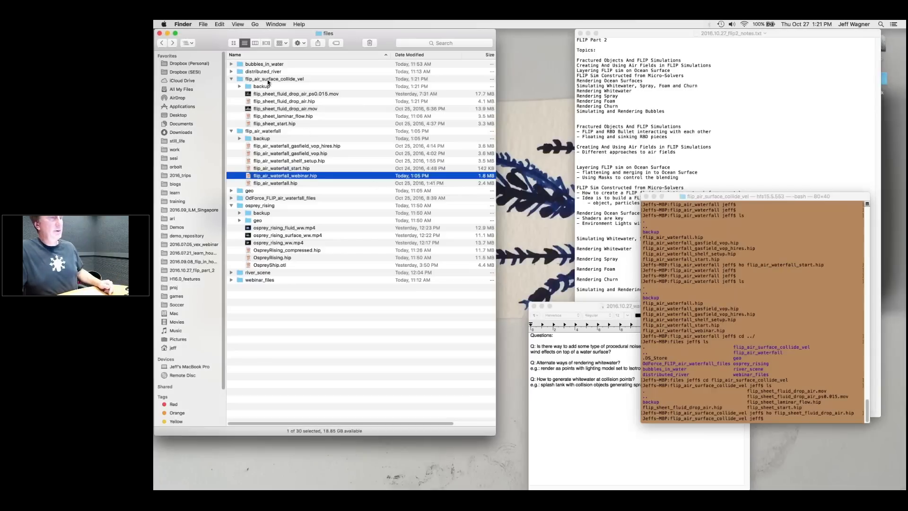
{"action": "left_click", "coordinate": [232, 79]}
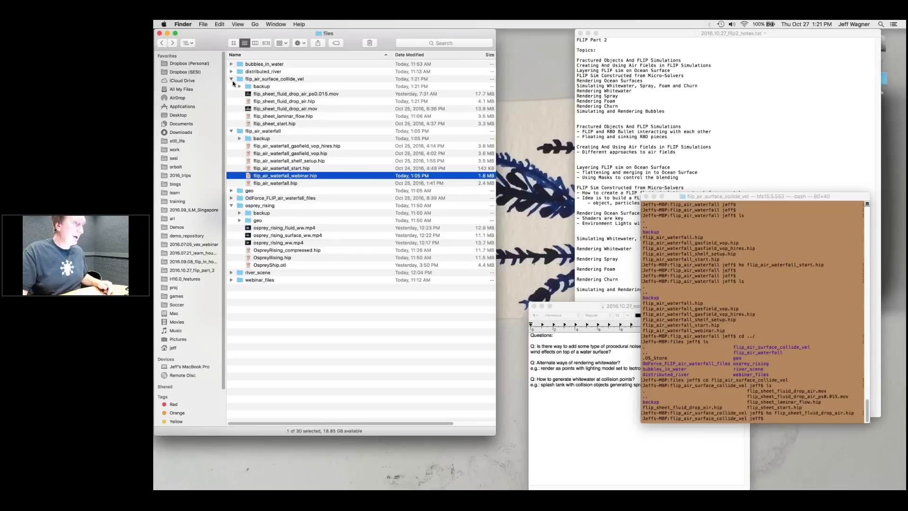
{"action": "left_click", "coordinate": [232, 86]}
{"action": "left_click", "coordinate": [232, 109]}
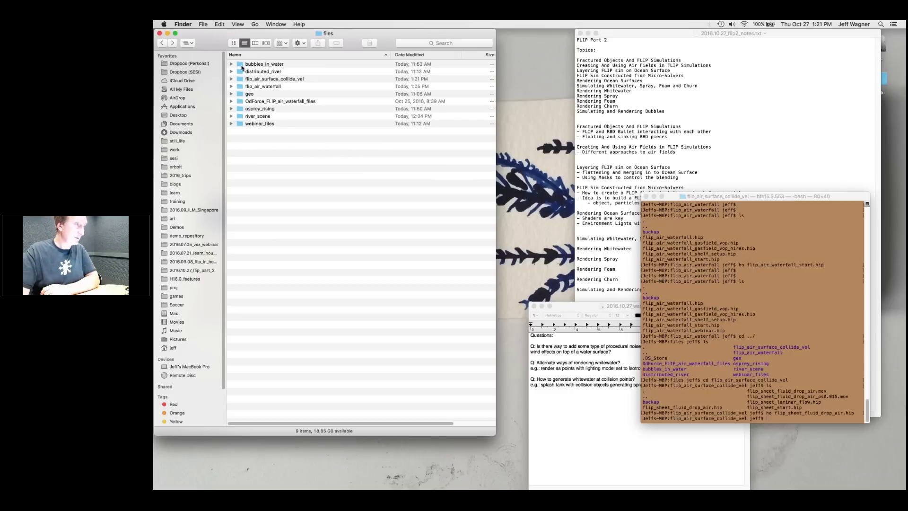
Step: Look inside the bubbles_in_water folder, collapse it again, and expand the distributed_river folder
{"action": "left_click", "coordinate": [231, 65]}
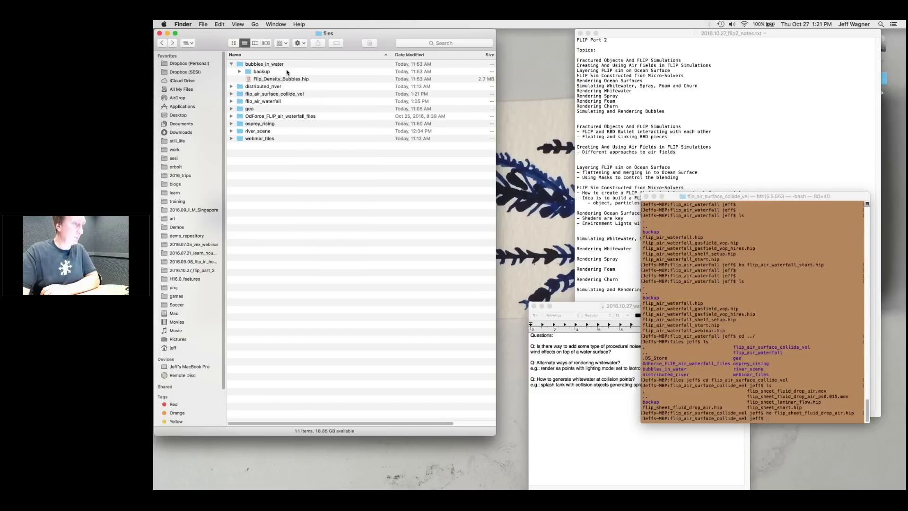
{"action": "left_click", "coordinate": [231, 87]}
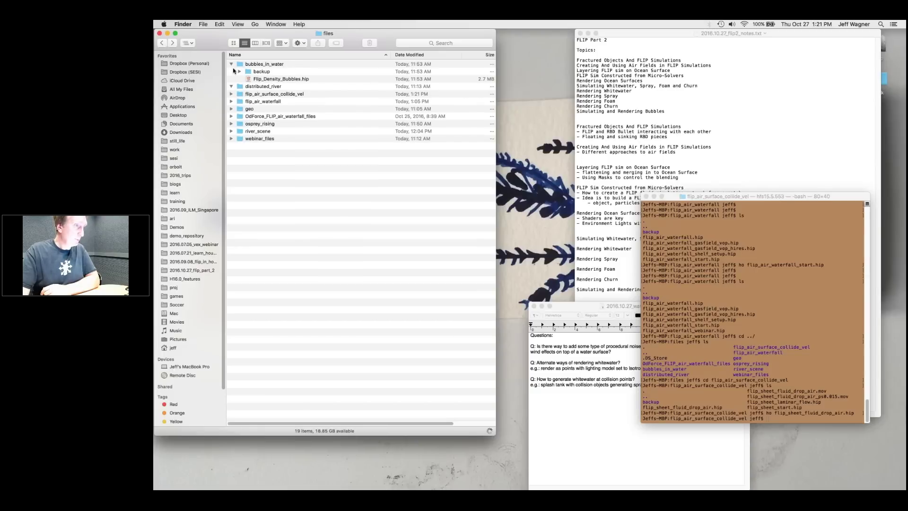
{"action": "left_click", "coordinate": [232, 65]}
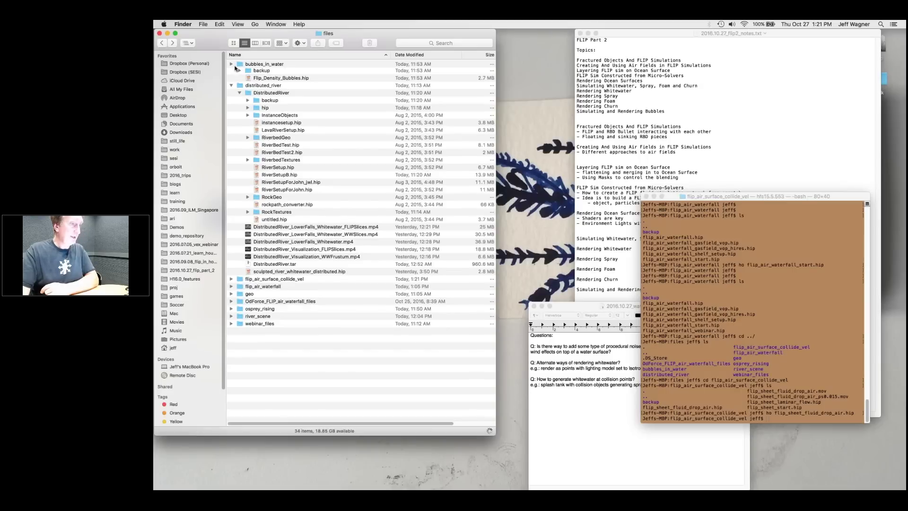
Step: Preview DistributedRiver_LowerFalls_Whitewater_FLIPSlices.mp4 in an enlarged preview window and close it after watching
{"action": "left_click", "coordinate": [297, 213]}
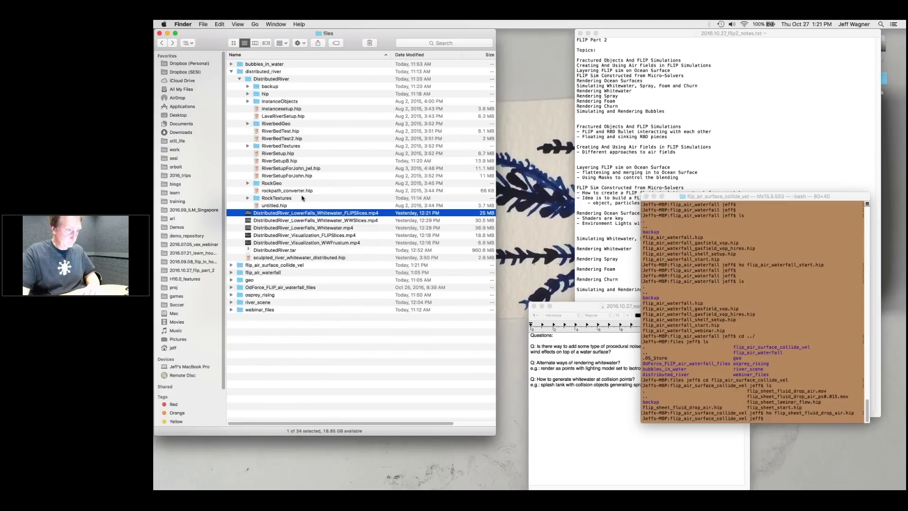
{"action": "key", "text": "space"}
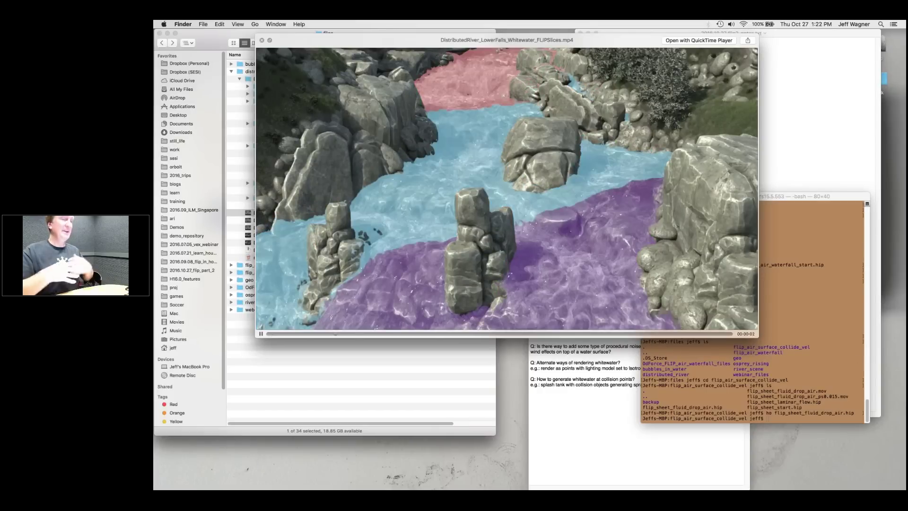
{"action": "left_click_drag", "start_coordinate": [758, 337], "coordinate": [814, 424]}
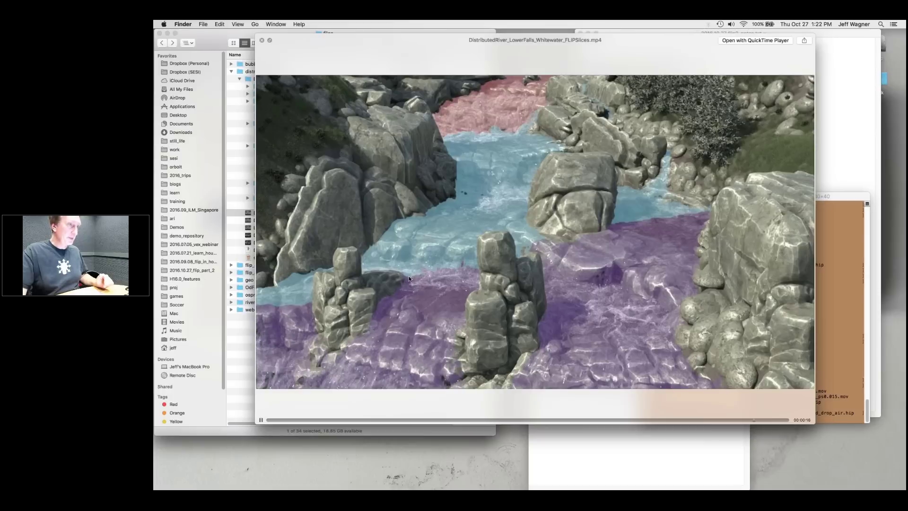
{"action": "left_click", "coordinate": [262, 41]}
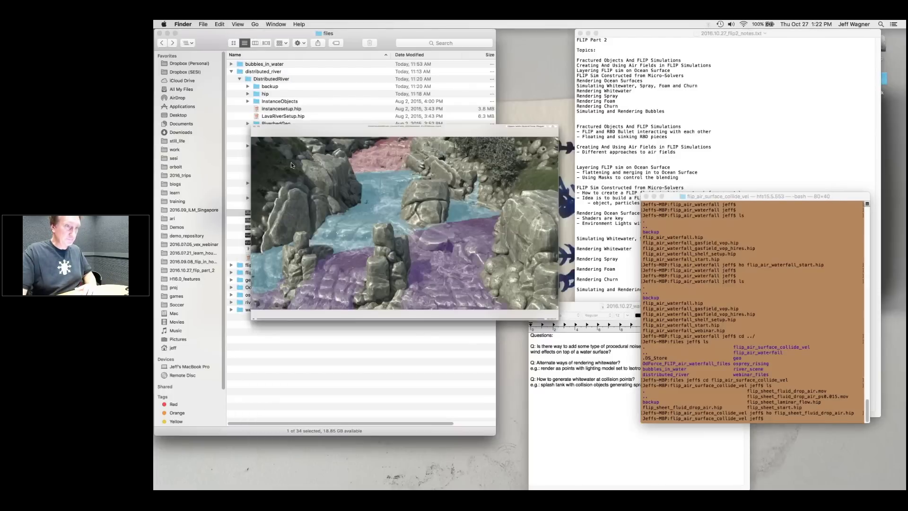
Step: Preview DistributedRiver_LowerFalls_Whitewater_WWSlices.mp4 in an enlarged window, moved aside to keep the file list reachable
{"action": "left_click", "coordinate": [291, 221]}
{"action": "key", "text": "space"}
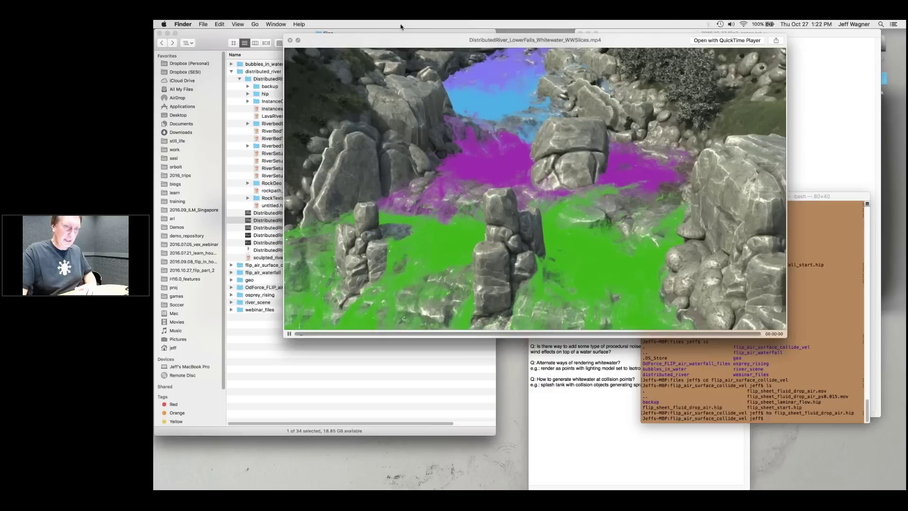
{"action": "left_click_drag", "start_coordinate": [402, 40], "coordinate": [350, 36]}
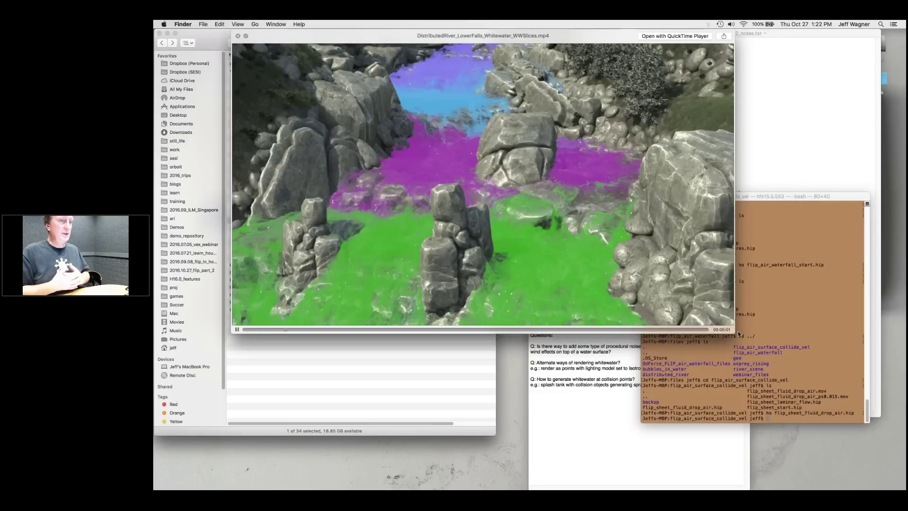
{"action": "left_click_drag", "start_coordinate": [738, 334], "coordinate": [857, 484]}
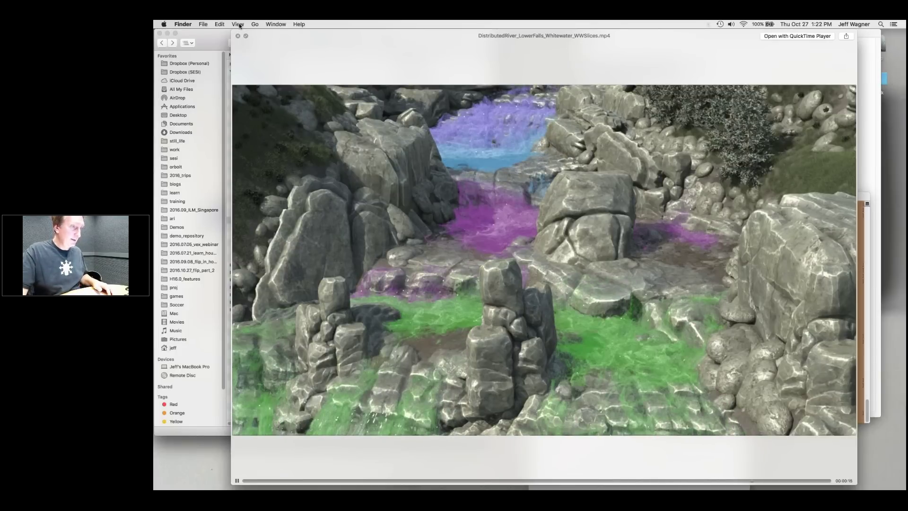
{"action": "left_click_drag", "start_coordinate": [256, 34], "coordinate": [326, 34]}
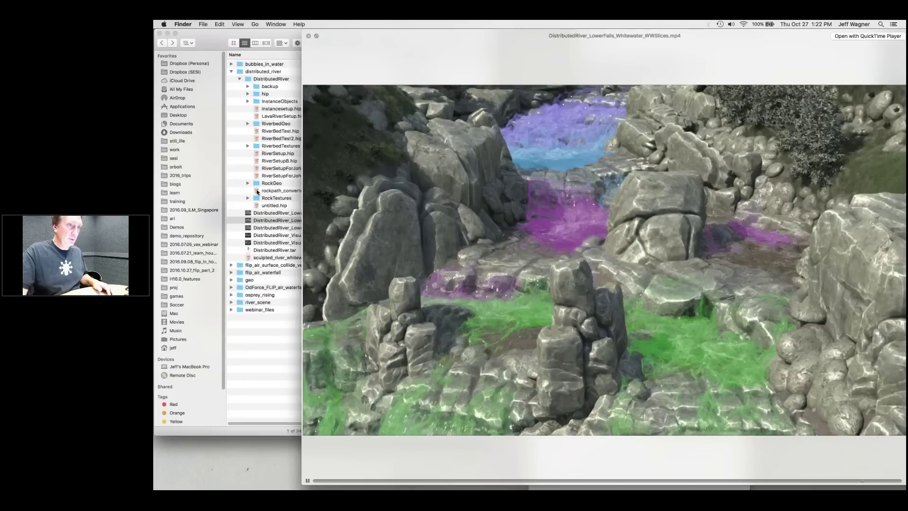
Step: Preview DistributedRiver_LowerFalls_Whitewater.mp4, DistributedRiver_Visualization_FLIPSlices.mp4 and DistributedRiver_Visualization_WWFrustum.mp4 one after another
{"action": "left_click", "coordinate": [275, 220]}
{"action": "left_click", "coordinate": [278, 228]}
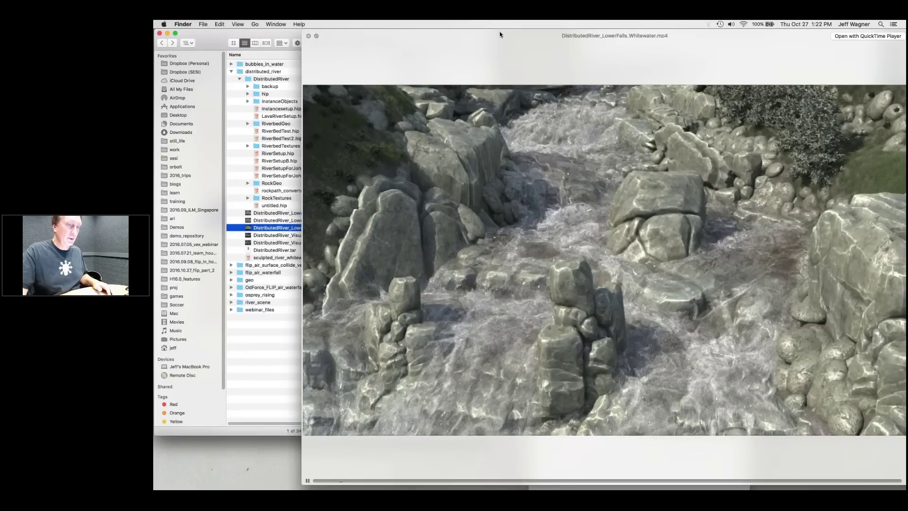
{"action": "left_click_drag", "start_coordinate": [500, 33], "coordinate": [461, 21]}
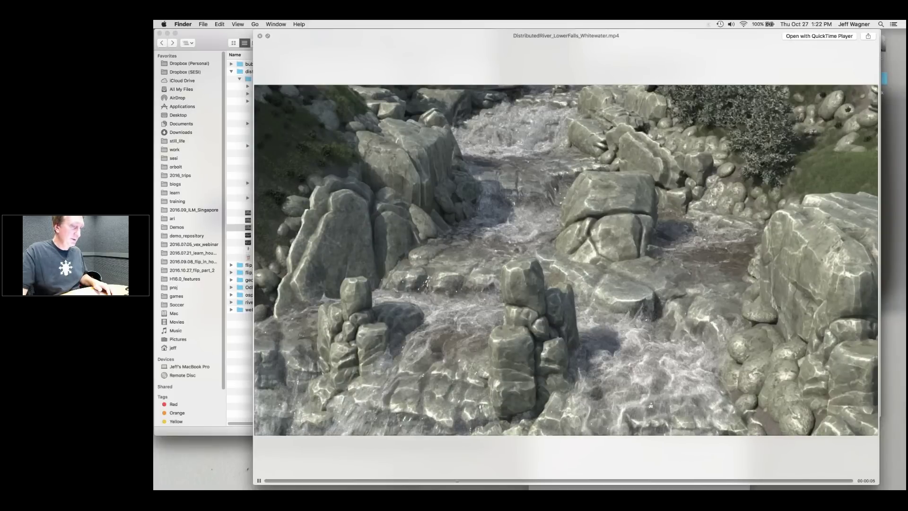
{"action": "left_click", "coordinate": [245, 236]}
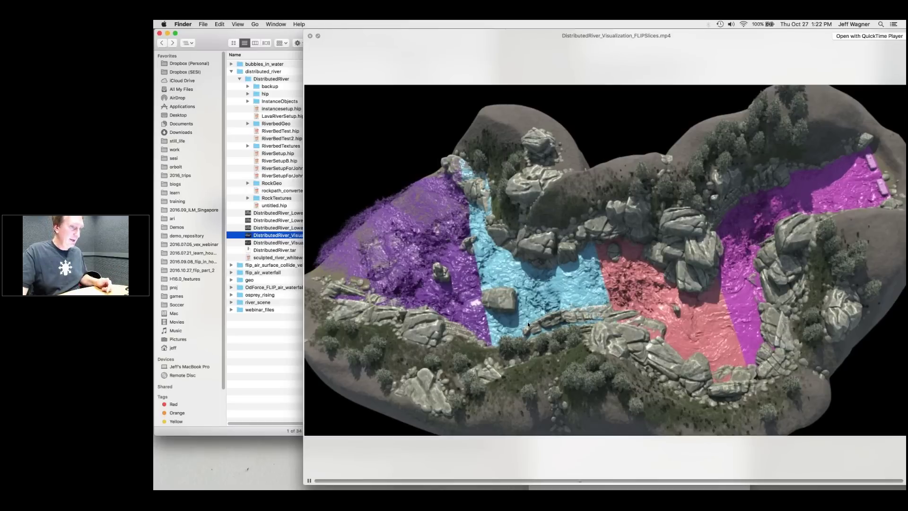
{"action": "left_click", "coordinate": [265, 244]}
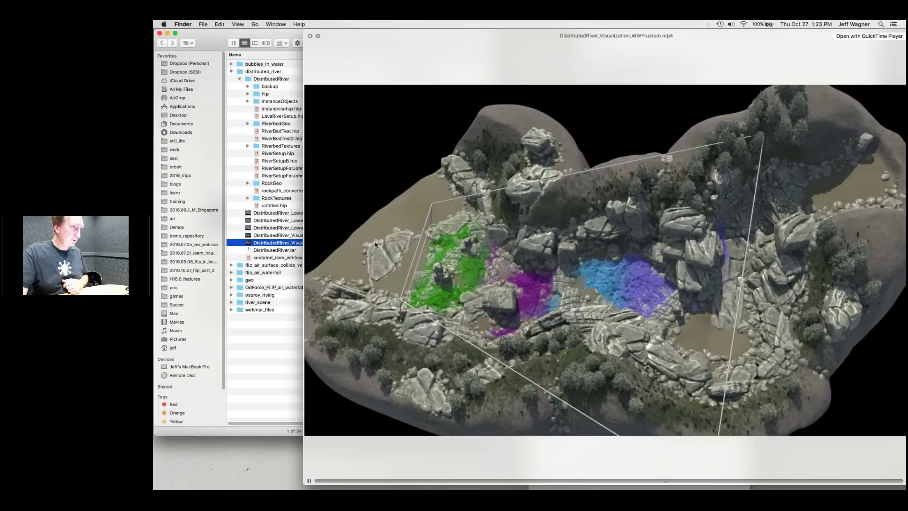
Step: Preview the fluid, surface and whitewater videos in the osprey_rising folder, scrub back through osprey_rising_ww.mp4, and close the preview
{"action": "left_click", "coordinate": [232, 73]}
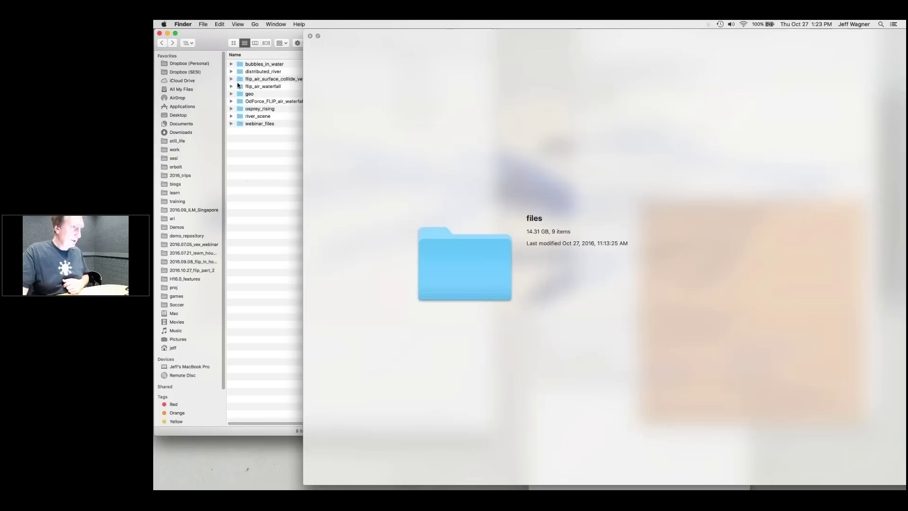
{"action": "left_click", "coordinate": [231, 109]}
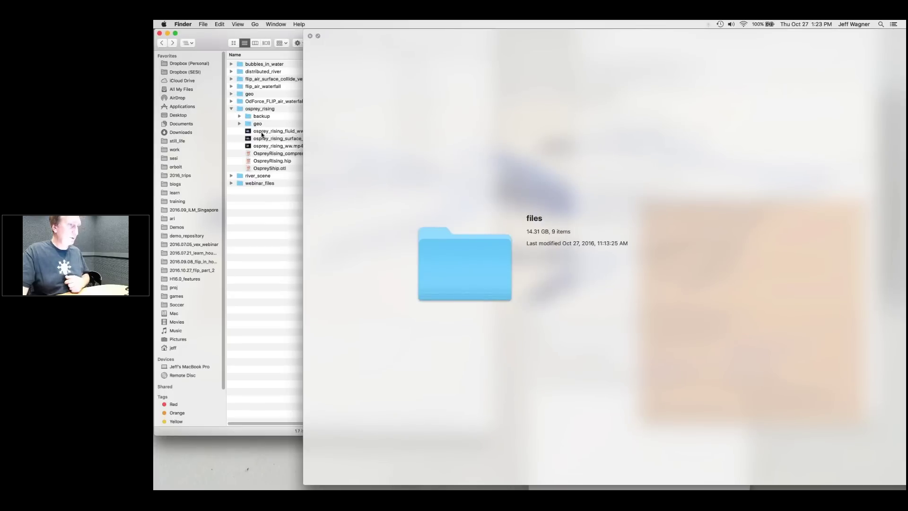
{"action": "left_click", "coordinate": [259, 131]}
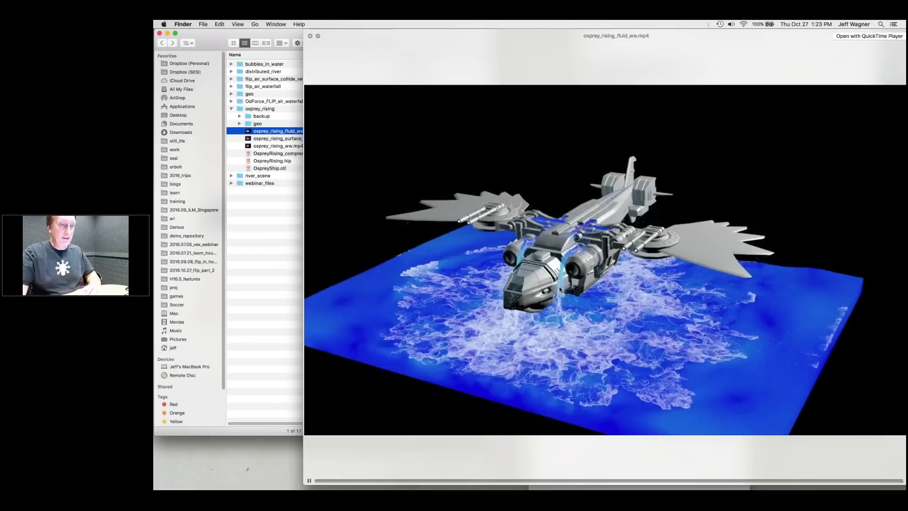
{"action": "left_click", "coordinate": [279, 139]}
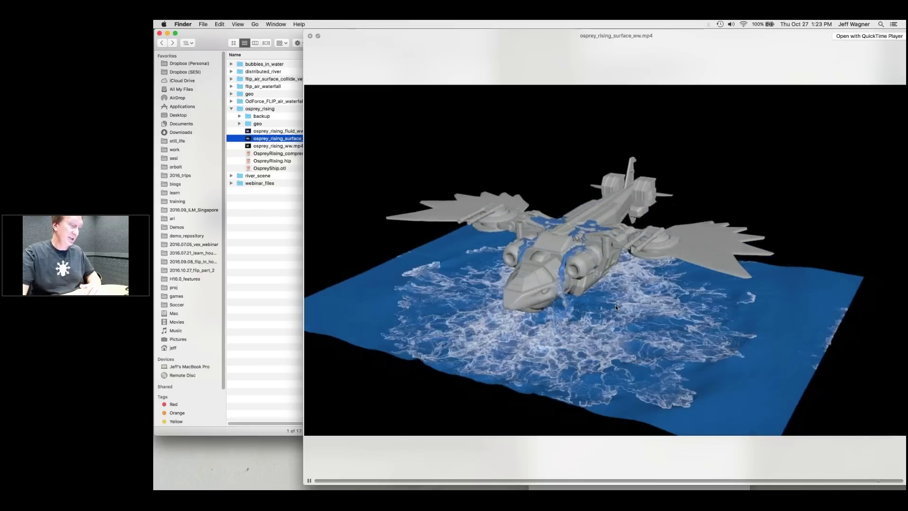
{"action": "left_click", "coordinate": [284, 147]}
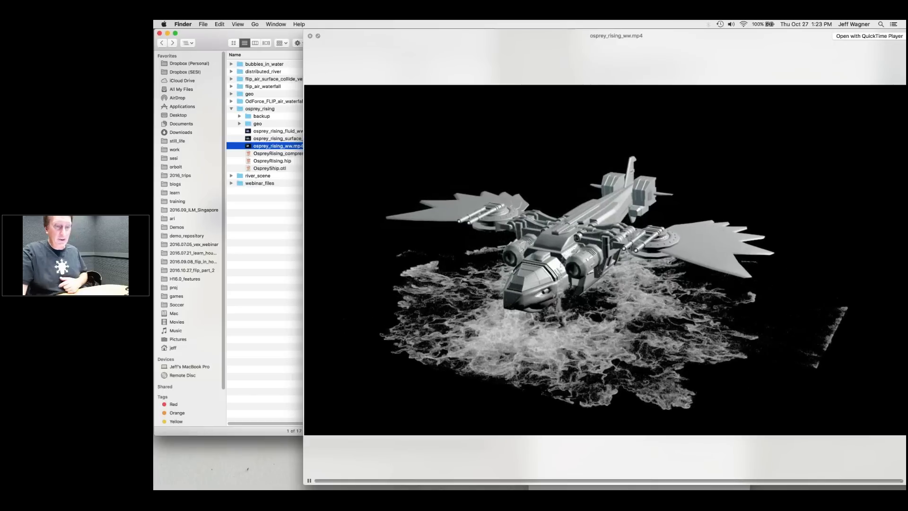
{"action": "left_click_drag", "start_coordinate": [851, 480], "coordinate": [818, 481]}
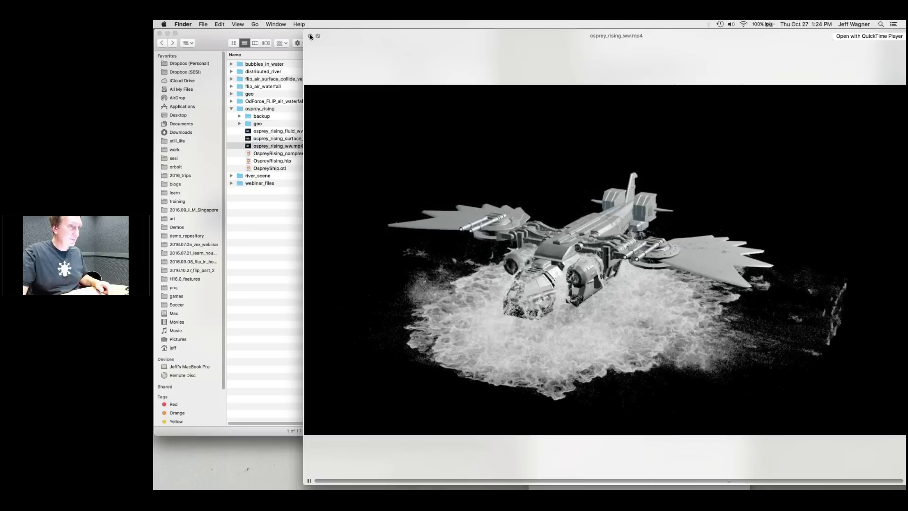
{"action": "left_click", "coordinate": [310, 36]}
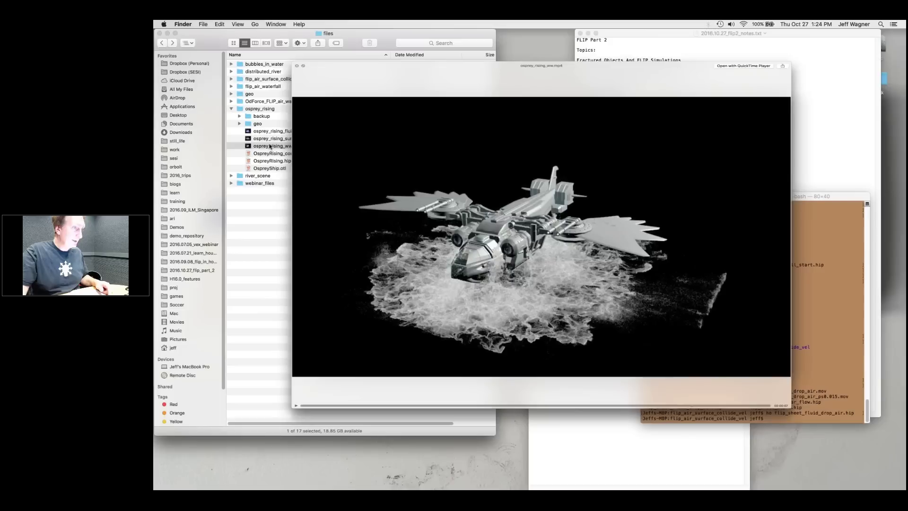
{"action": "key", "text": "space"}
Step: Collapse osprey_rising, expand the river_scene folder, and preview river_ww_volumetric_1000_surface.mp4, closing the preview after watching
{"action": "left_click", "coordinate": [232, 109]}
{"action": "left_click", "coordinate": [232, 115]}
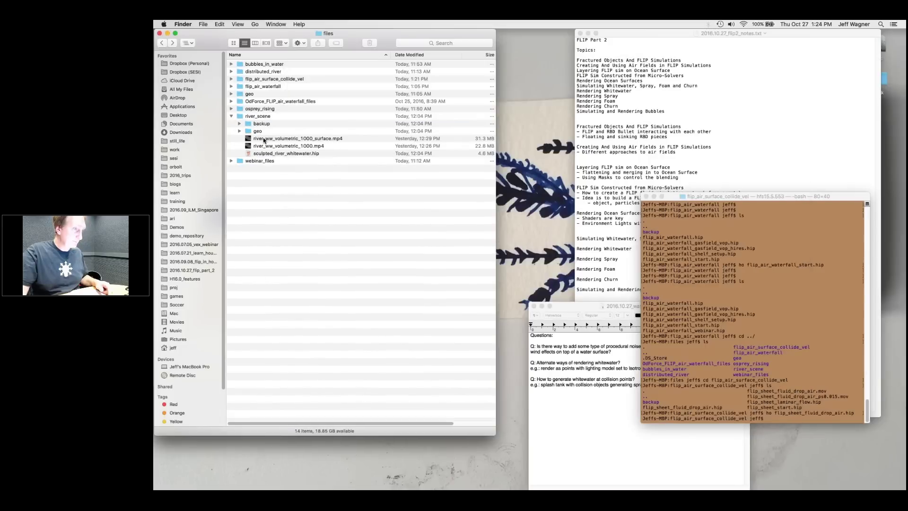
{"action": "left_click", "coordinate": [264, 140]}
{"action": "key", "text": "Return"}
{"action": "key", "text": "Escape"}
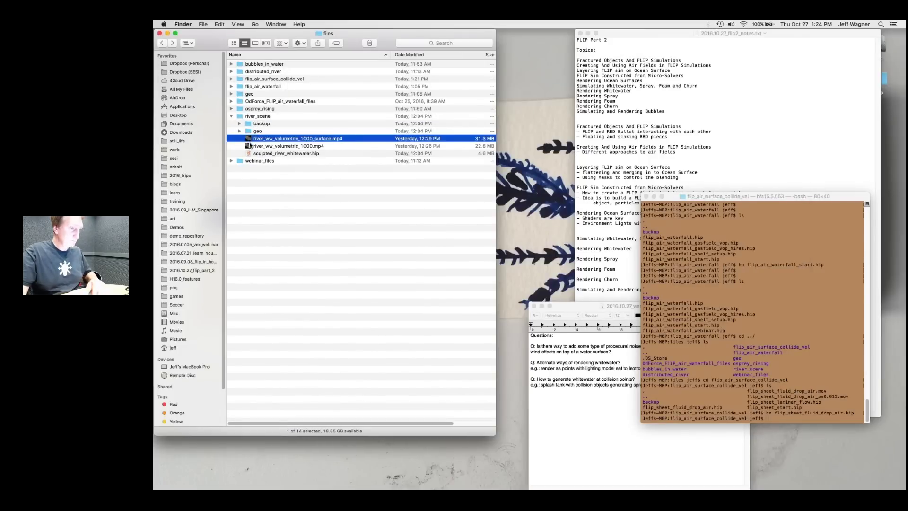
{"action": "key", "text": "space"}
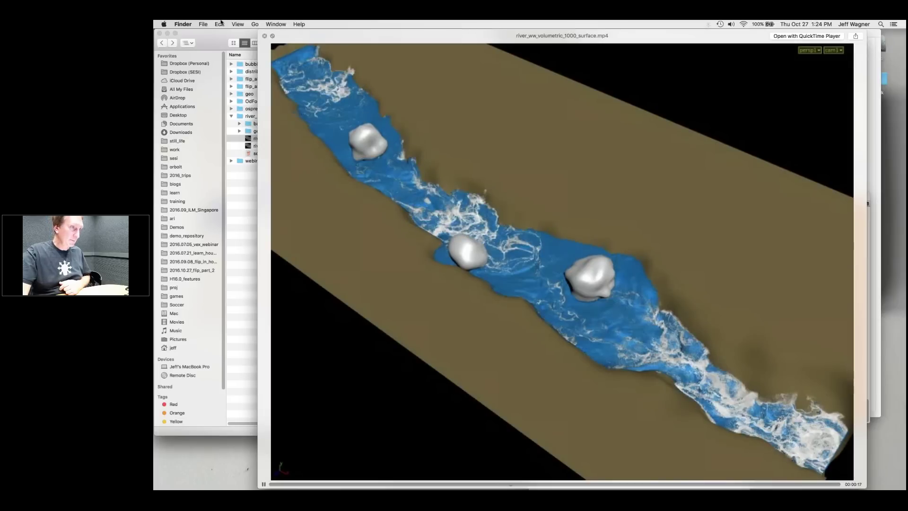
{"action": "left_click", "coordinate": [266, 36]}
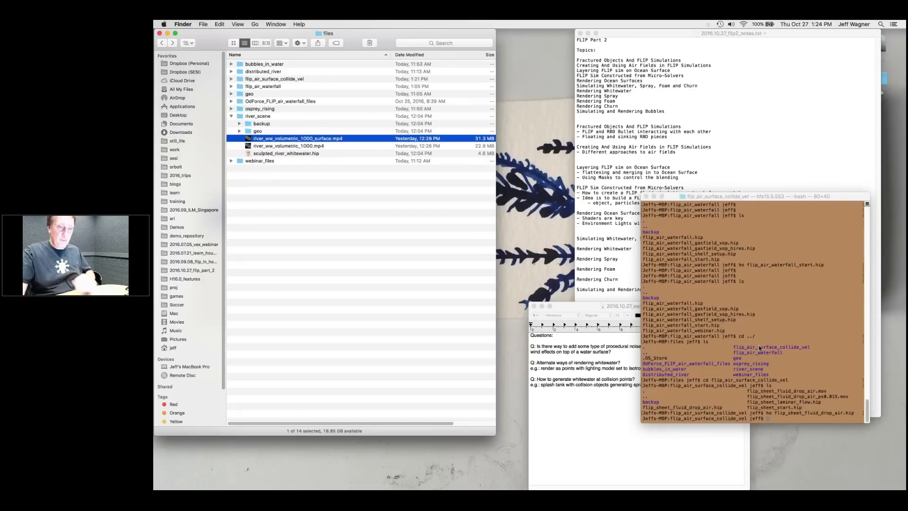
Step: Switch to Terminal, go up one directory with cd ../, change into river_scene, and list its files
{"action": "left_click", "coordinate": [812, 254]}
{"action": "key", "text": "Return"}
{"action": "key", "text": "Return"}
{"action": "type", "text": "cd ../"}
{"action": "key", "text": "Return"}
{"action": "type", "text": "ls"}
{"action": "key", "text": "Return"}
{"action": "type", "text": "cd r"}
{"action": "key", "text": "Tab"}
{"action": "key", "text": "Return"}
{"action": "type", "text": "ls"}
{"action": "key", "text": "Return"}
Step: Launch Houdini with the command ho sculpted_river_whitewater.hip and dismiss the load warnings
{"action": "type", "text": "ho"}
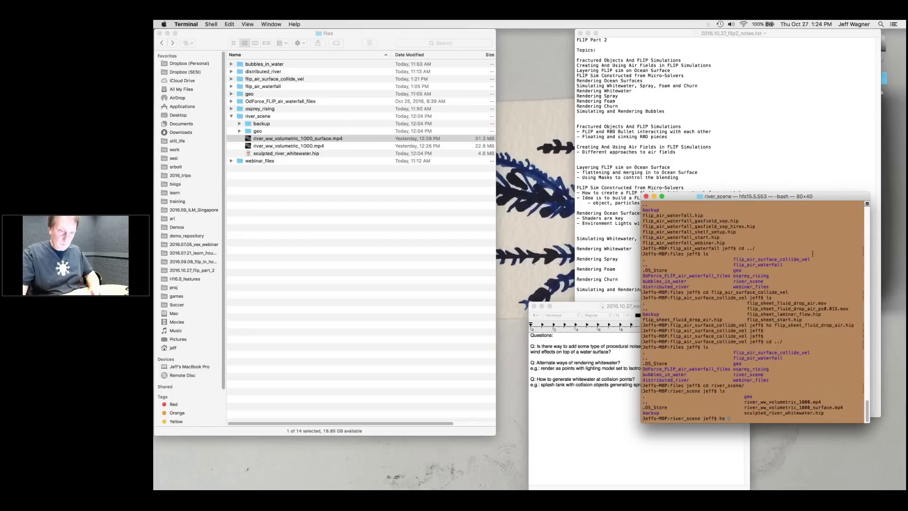
{"action": "double_click", "coordinate": [752, 413]}
{"action": "key", "text": "super+c"}
{"action": "key", "text": "super+v"}
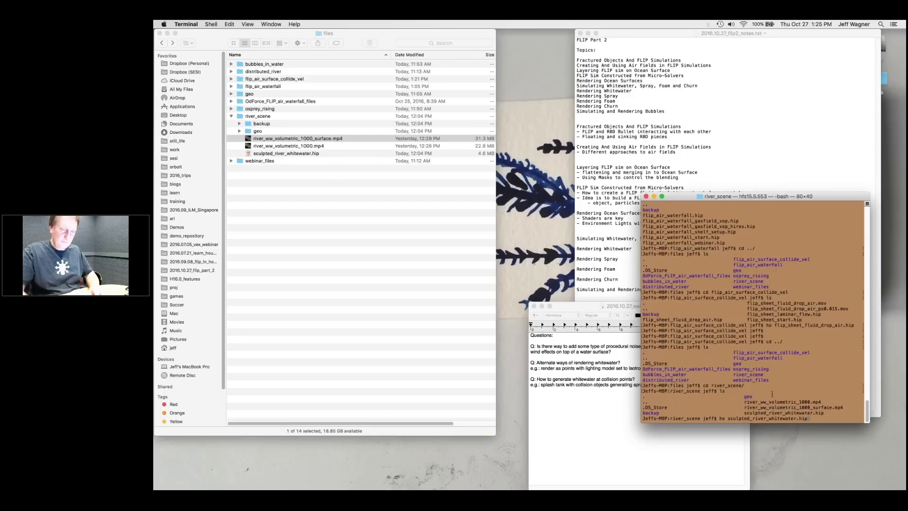
{"action": "key", "text": "Return"}
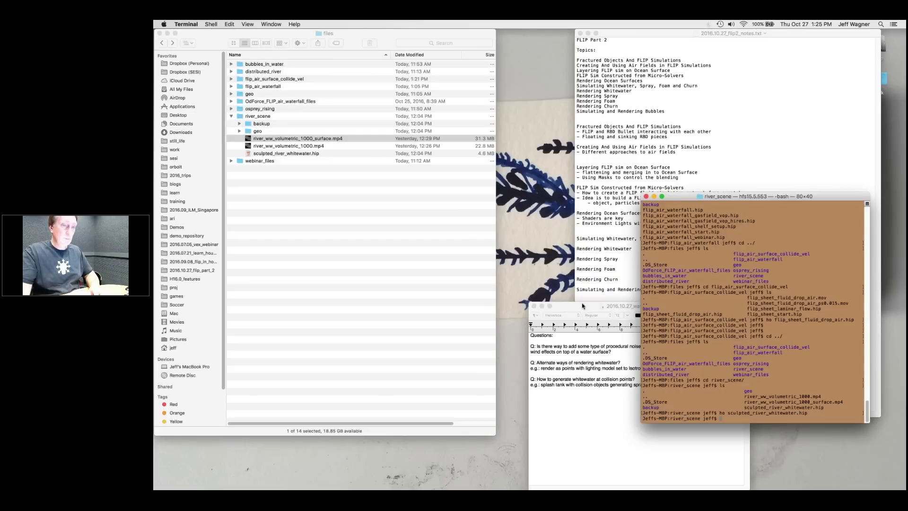
{"action": "left_click_drag", "start_coordinate": [583, 307], "coordinate": [680, 402]}
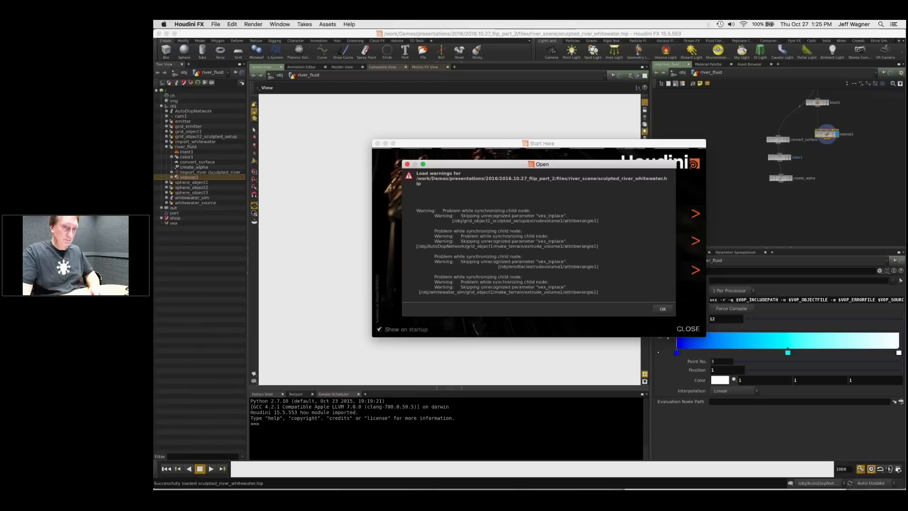
{"action": "left_click", "coordinate": [663, 310]}
Step: Go up from river_fluid to the object level, start playback briefly, stop it, and return to the first frame
{"action": "scroll", "coordinate": [503, 270], "scroll_direction": "up", "scroll_amount": 2}
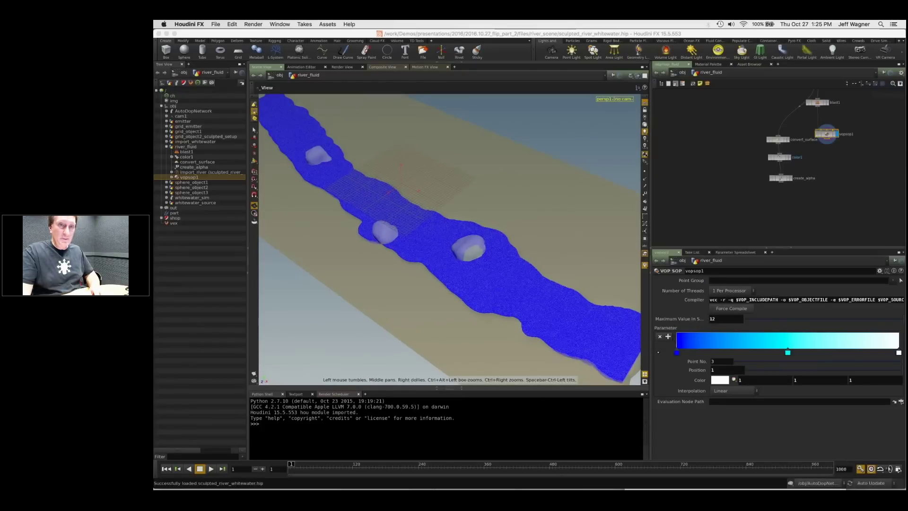
{"action": "scroll", "coordinate": [826, 142], "scroll_direction": "up", "scroll_amount": 2}
{"action": "middle_click_drag", "start_coordinate": [826, 134], "coordinate": [762, 186]}
{"action": "scroll", "coordinate": [715, 152], "scroll_direction": "down", "scroll_amount": 2}
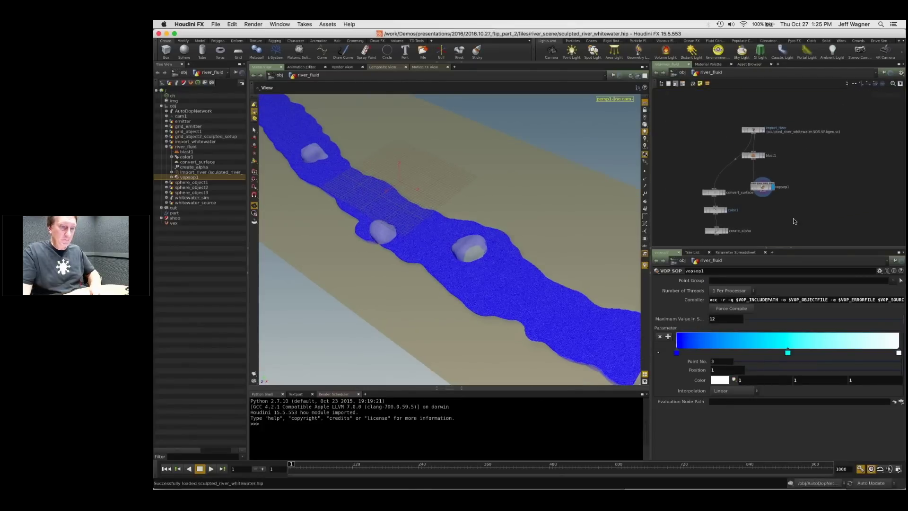
{"action": "key", "text": "u"}
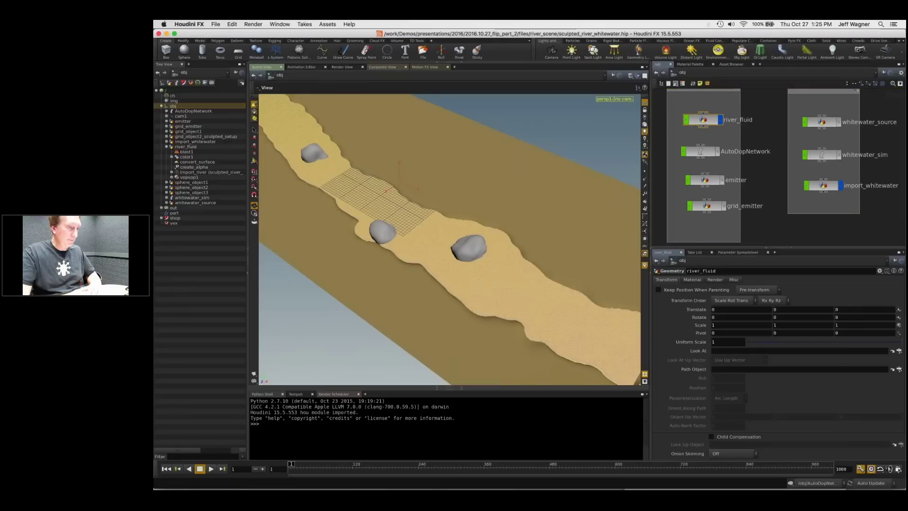
{"action": "left_click", "coordinate": [211, 469]}
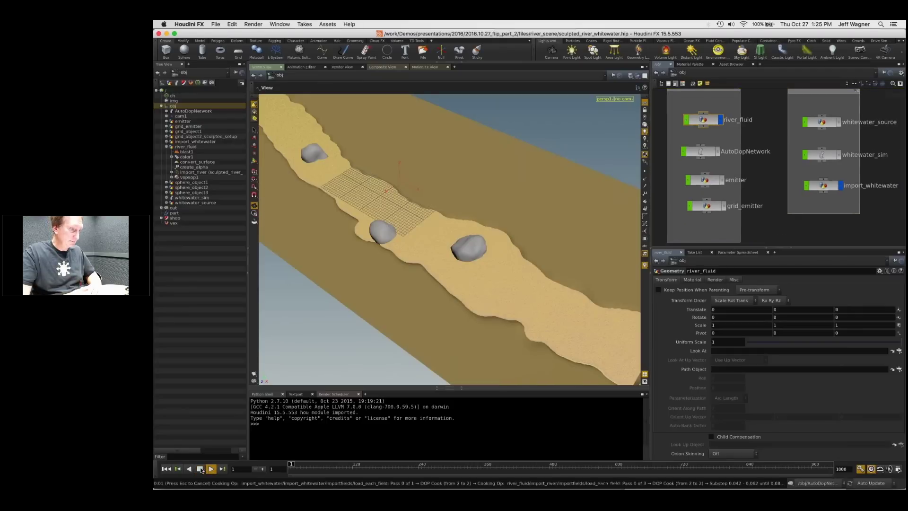
{"action": "left_click", "coordinate": [201, 469]}
{"action": "left_click", "coordinate": [166, 469]}
Step: Inside the river_fluid object, enable Load from Disk on the import_river node and play the cached simulation
{"action": "middle_click_drag", "start_coordinate": [748, 184], "coordinate": [780, 179]}
{"action": "right_click_drag", "start_coordinate": [780, 178], "coordinate": [761, 138]}
{"action": "double_click", "coordinate": [742, 133]}
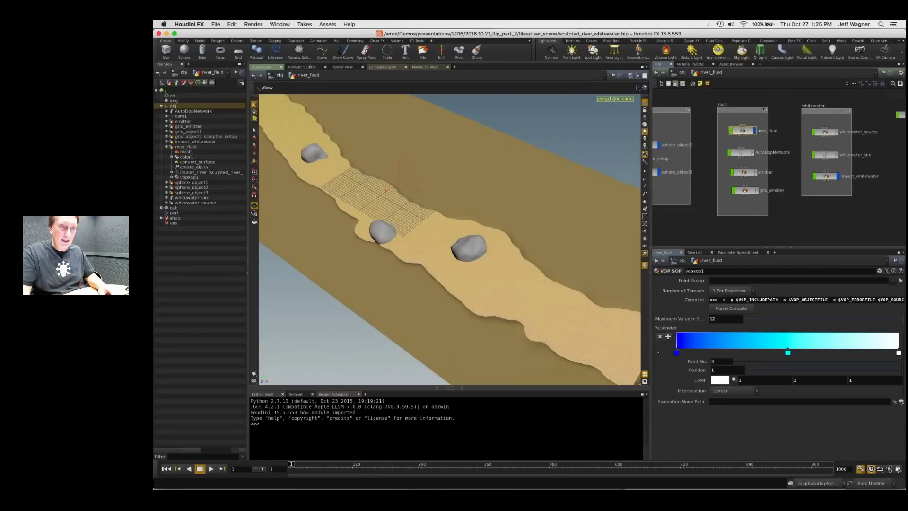
{"action": "left_click", "coordinate": [752, 129]}
{"action": "left_click", "coordinate": [656, 280]}
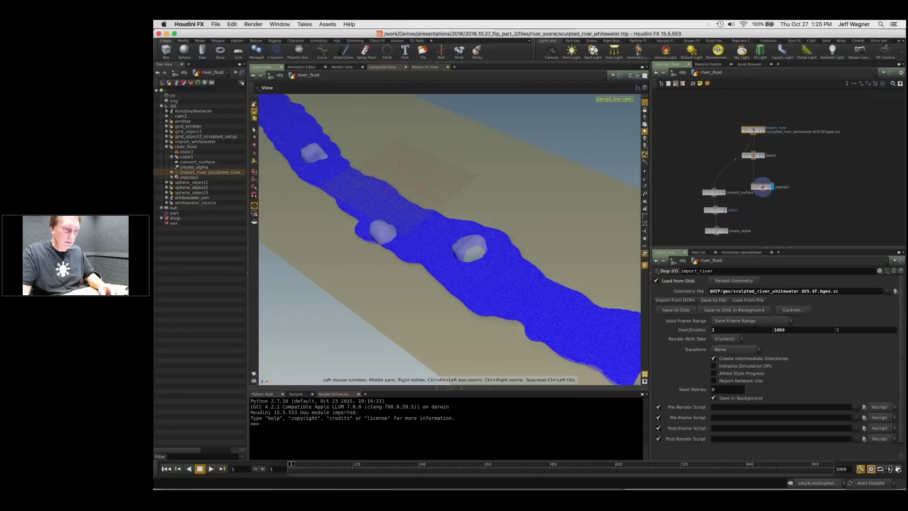
{"action": "left_click", "coordinate": [211, 469]}
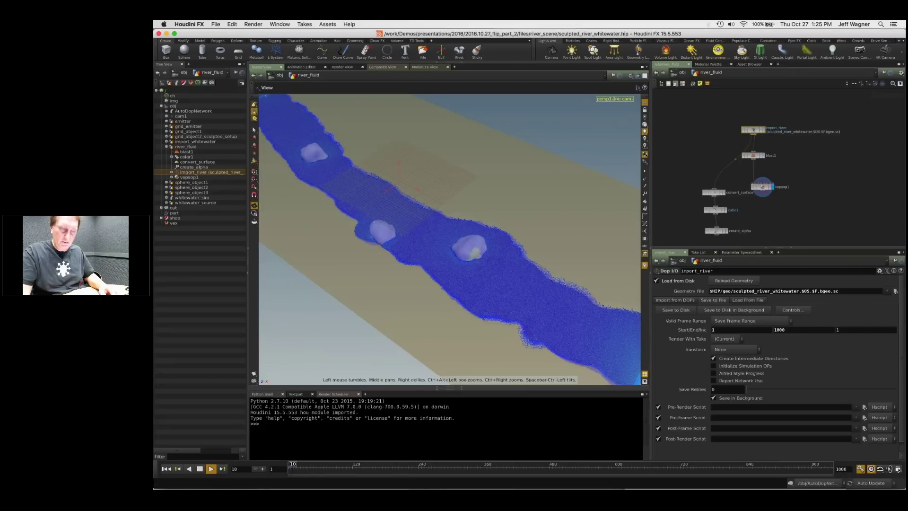
Step: Browse the import_river node's geometry file folder for the cached river sequence, leaving the file path as is
{"action": "left_click", "coordinate": [895, 290]}
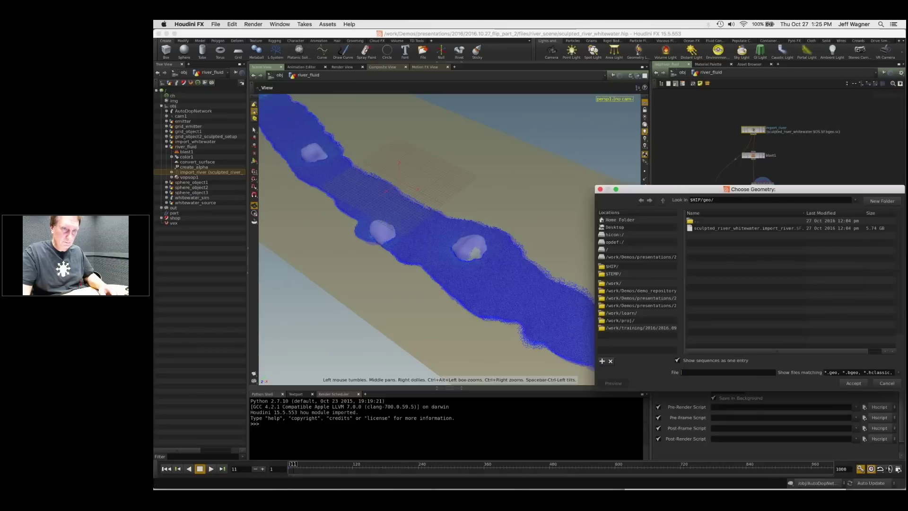
{"action": "left_click", "coordinate": [679, 361]}
{"action": "left_click", "coordinate": [678, 360]}
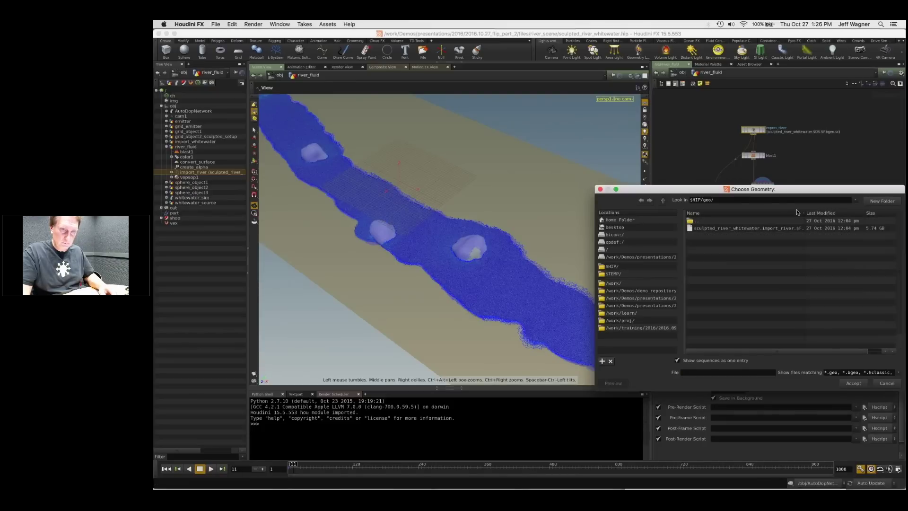
{"action": "left_click_drag", "start_coordinate": [831, 212], "coordinate": [773, 212]}
{"action": "left_click_drag", "start_coordinate": [707, 193], "coordinate": [596, 153]}
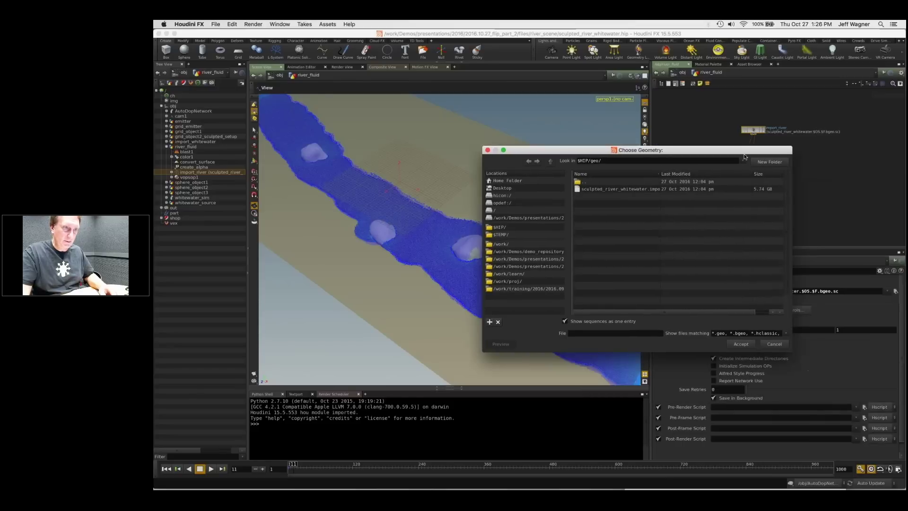
{"action": "left_click", "coordinate": [774, 344]}
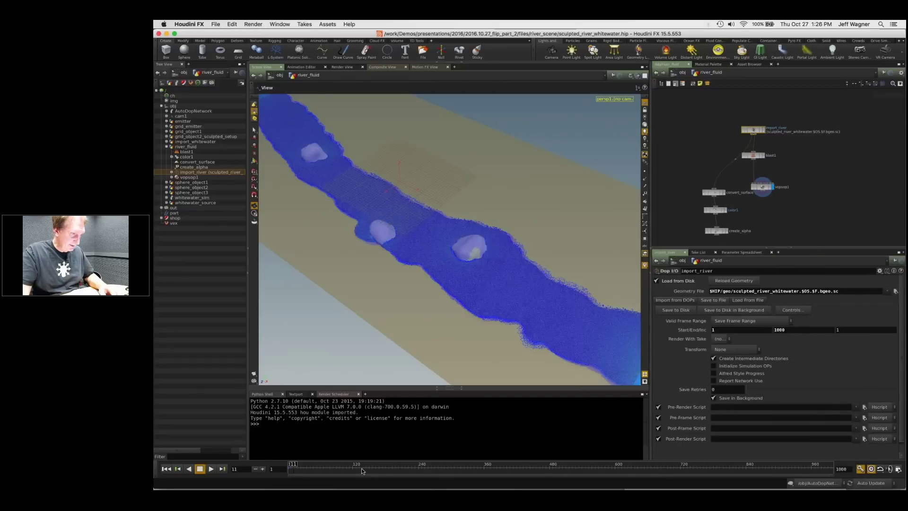
Step: Scrub the timeline forward to preview the fluid and return it to frame 1
{"action": "left_click_drag", "start_coordinate": [294, 467], "coordinate": [324, 467]}
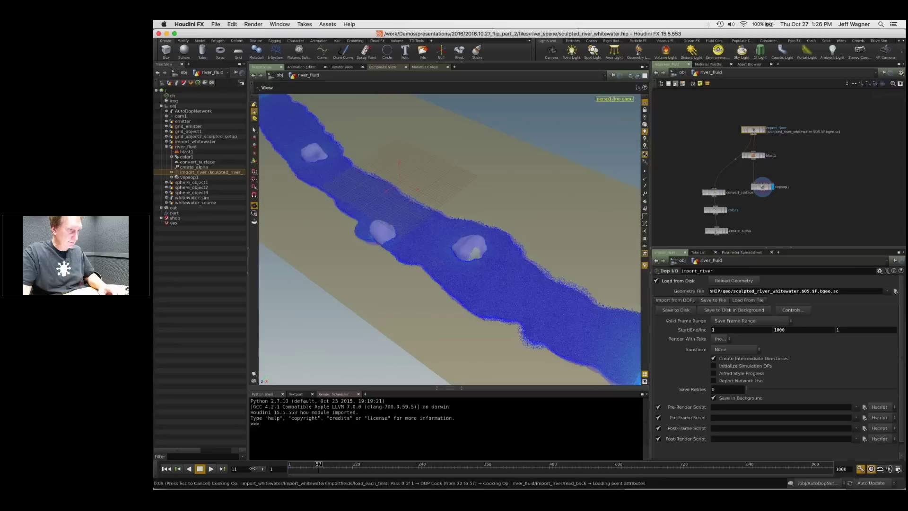
{"action": "left_click", "coordinate": [297, 466]}
{"action": "left_click_drag", "start_coordinate": [298, 465], "coordinate": [284, 466]}
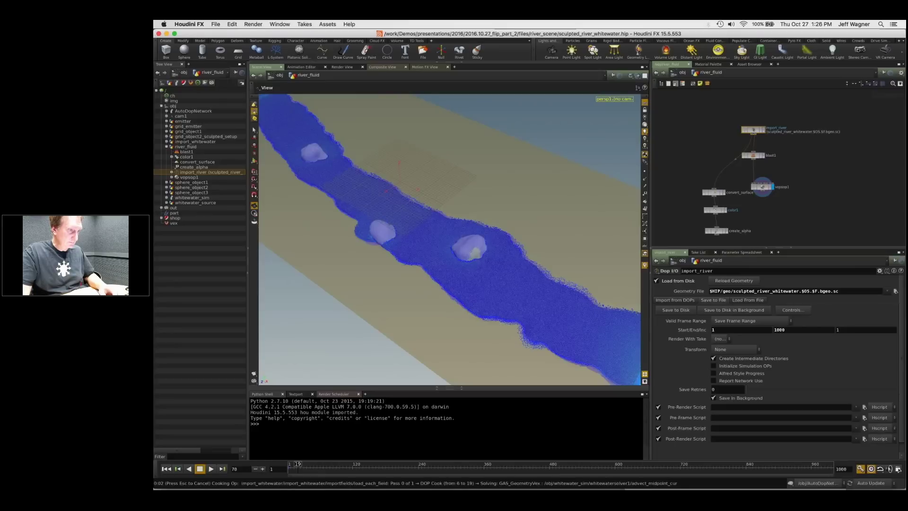
Step: Display the output of the import_river node in the river_fluid network
{"action": "scroll", "coordinate": [766, 175], "scroll_direction": "up", "scroll_amount": 5}
{"action": "middle_click_drag", "start_coordinate": [767, 175], "coordinate": [757, 217]}
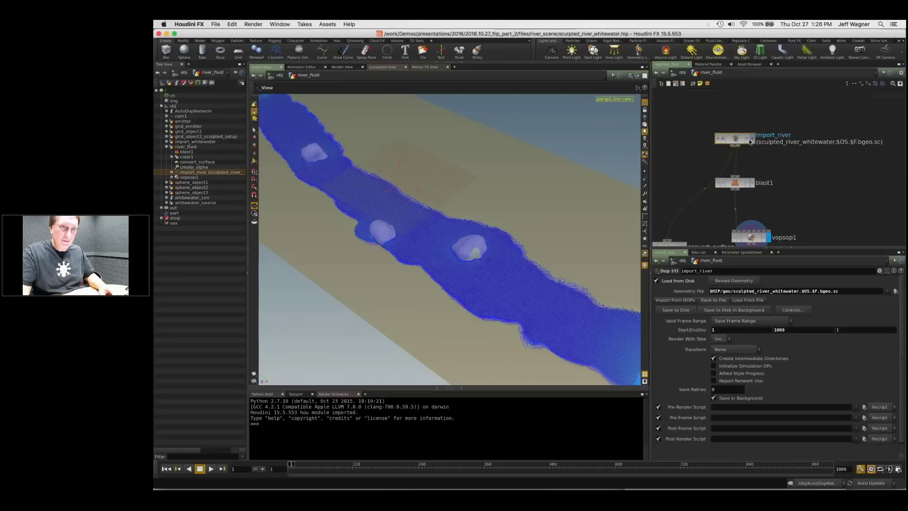
{"action": "left_click", "coordinate": [752, 139]}
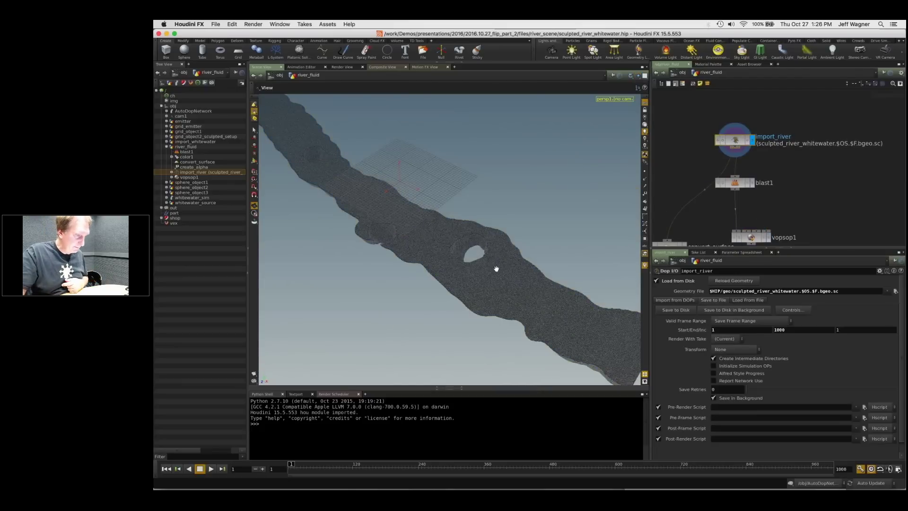
Step: Go to frame 74 and examine the imported river particles from several angles along with import_river's geometry information
{"action": "left_click", "coordinate": [328, 470]}
{"action": "left_click_drag", "start_coordinate": [329, 464], "coordinate": [327, 464]}
{"action": "left_click_drag", "start_coordinate": [496, 277], "coordinate": [451, 274]}
{"action": "middle_click_drag", "start_coordinate": [736, 143], "coordinate": [601, 179]}
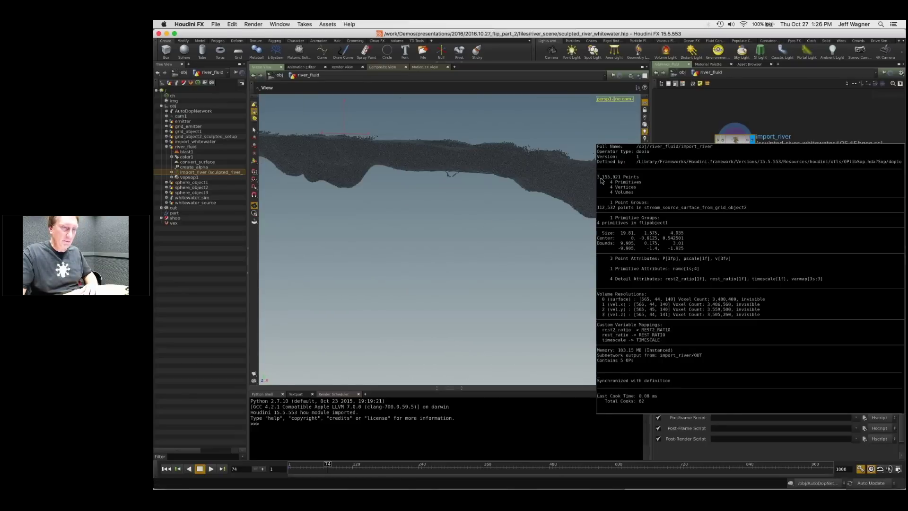
{"action": "left_click_drag", "start_coordinate": [422, 156], "coordinate": [569, 350]}
{"action": "left_click_drag", "start_coordinate": [449, 259], "coordinate": [473, 256]}
{"action": "key", "text": "h"}
{"action": "right_click_drag", "start_coordinate": [774, 183], "coordinate": [717, 183]}
{"action": "middle_click_drag", "start_coordinate": [718, 183], "coordinate": [759, 155]}
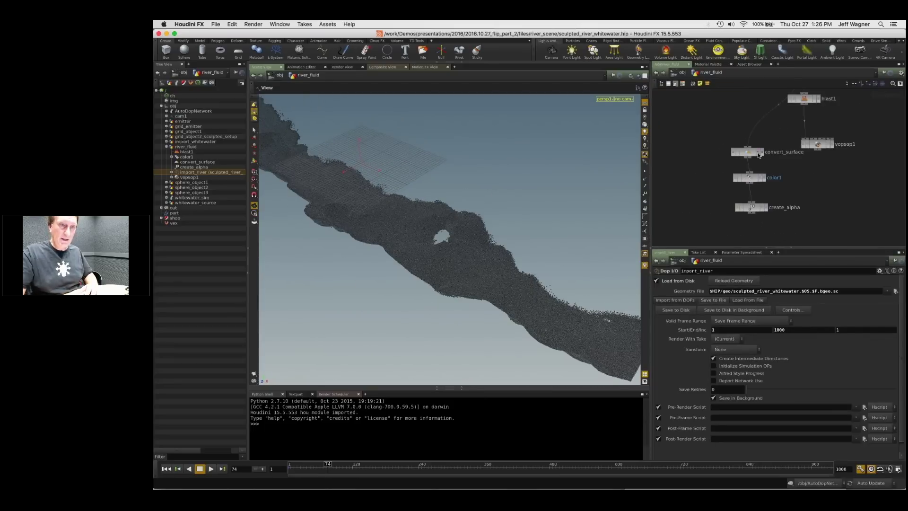
{"action": "key", "text": "h"}
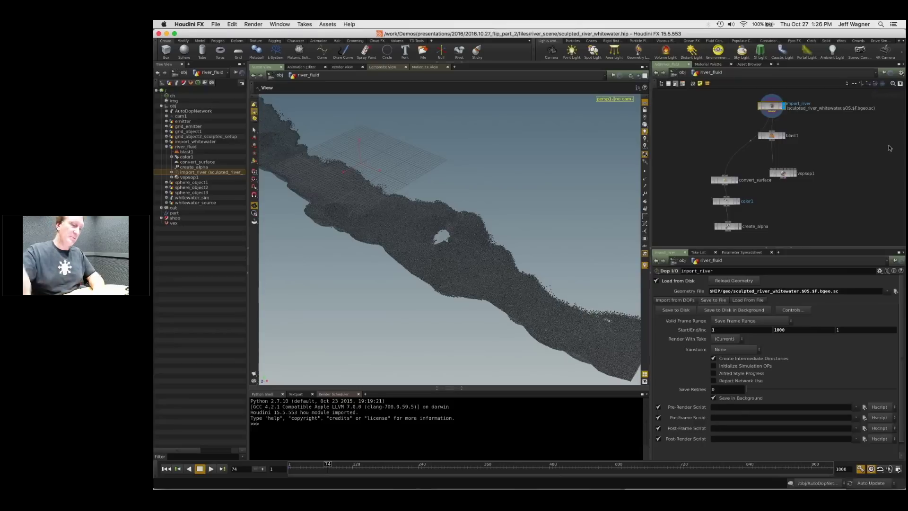
Step: Return to the object level, show the whitewater_source object and hide the river_fluid object
{"action": "key", "text": "u"}
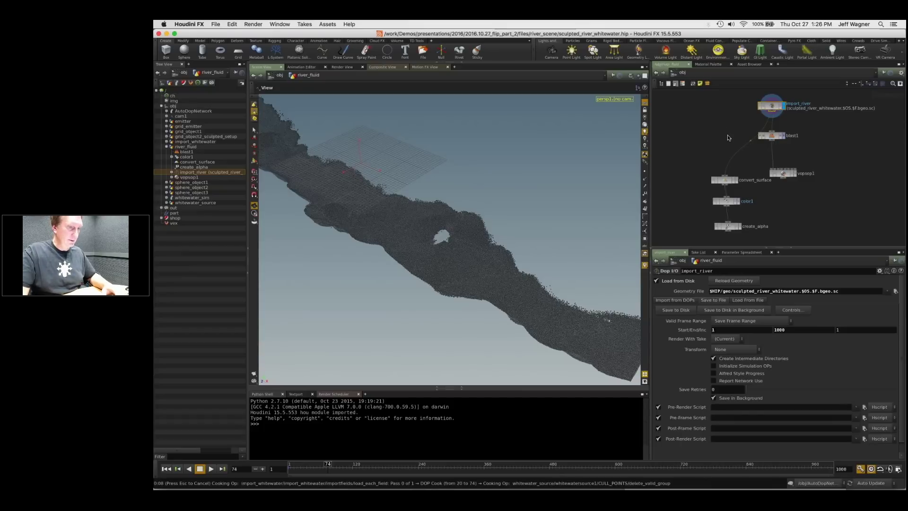
{"action": "key", "text": "u"}
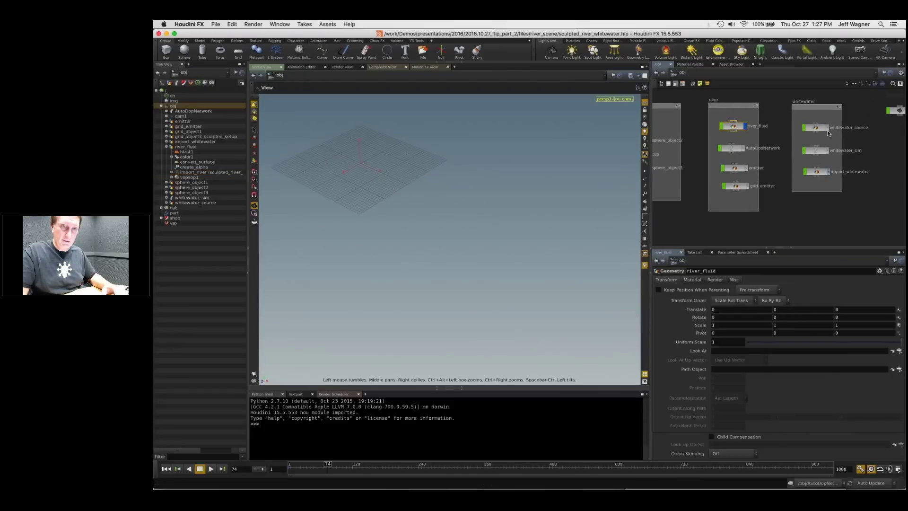
{"action": "left_click", "coordinate": [823, 127]}
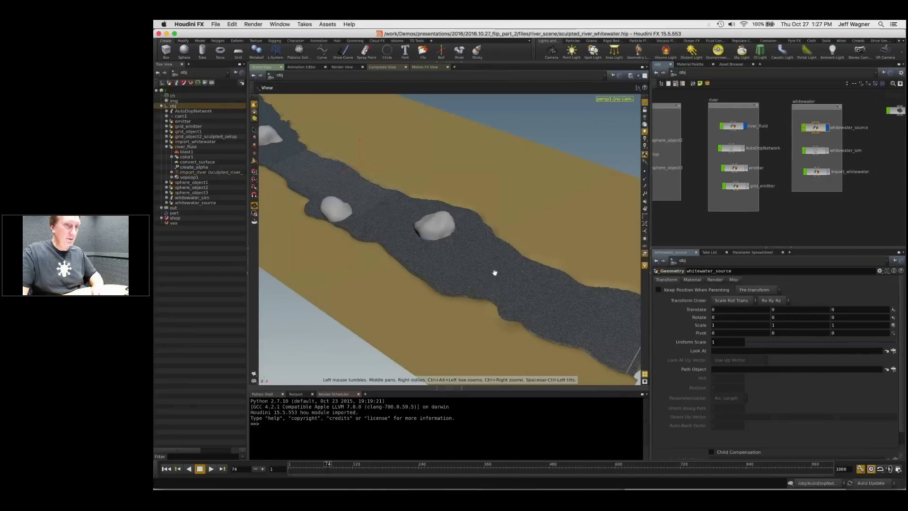
{"action": "scroll", "coordinate": [495, 273], "scroll_direction": "up", "scroll_amount": 2}
{"action": "left_click", "coordinate": [745, 126]}
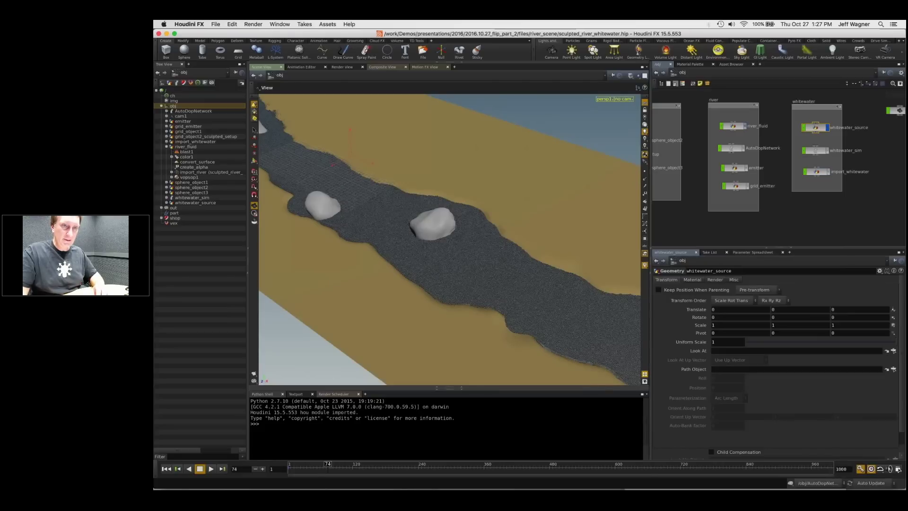
Step: Open the whitewater_source network and examine the object_merge1 input and the whitewatersource1 node's output
{"action": "double_click", "coordinate": [817, 128]}
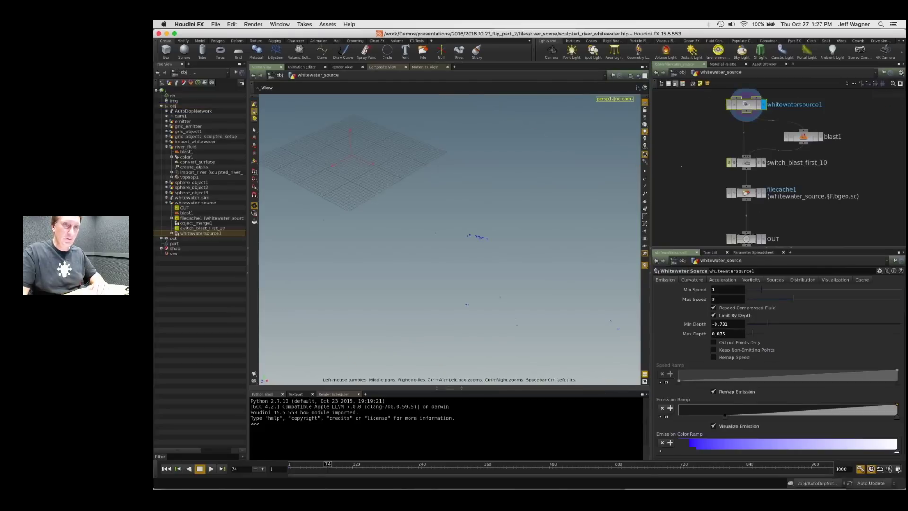
{"action": "left_click_drag", "start_coordinate": [480, 257], "coordinate": [443, 235]}
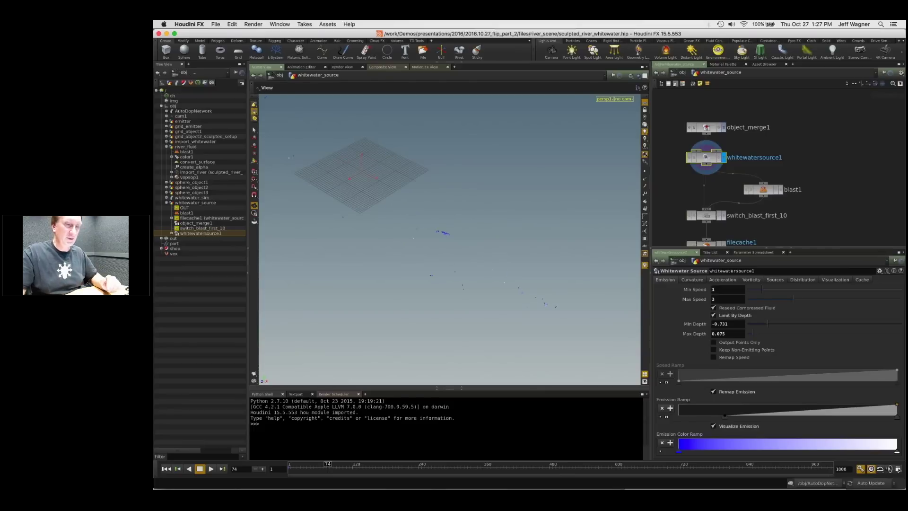
{"action": "left_click_drag", "start_coordinate": [709, 126], "coordinate": [709, 120]}
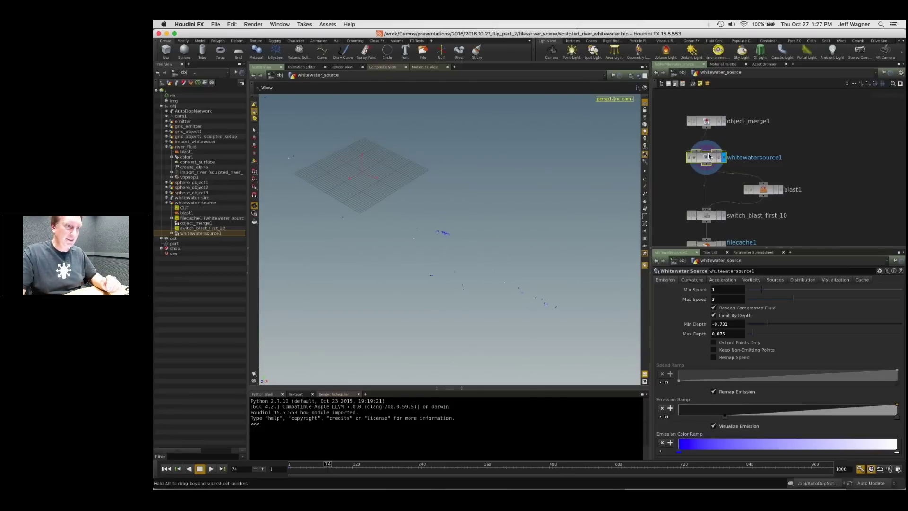
{"action": "left_click_drag", "start_coordinate": [711, 157], "coordinate": [710, 155]}
{"action": "left_click", "coordinate": [722, 121]}
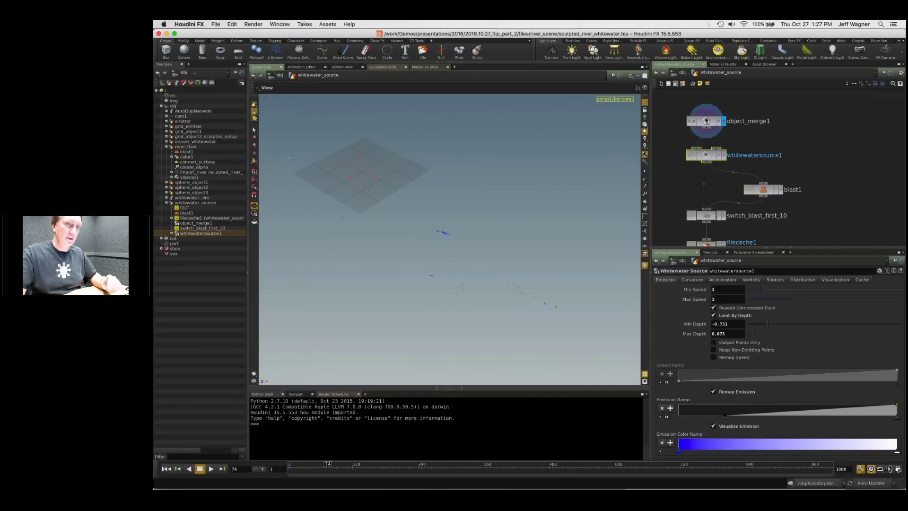
{"action": "left_click", "coordinate": [723, 155]}
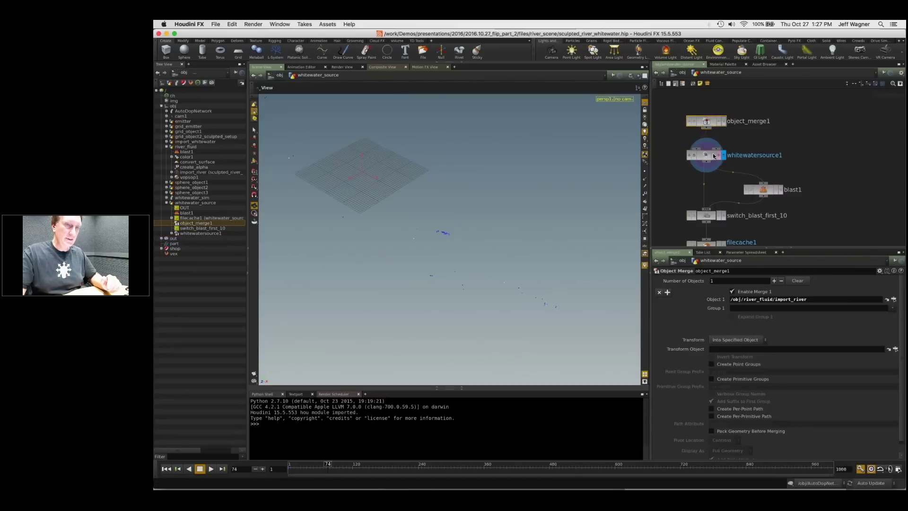
{"action": "middle_click_drag", "start_coordinate": [707, 124], "coordinate": [706, 154]}
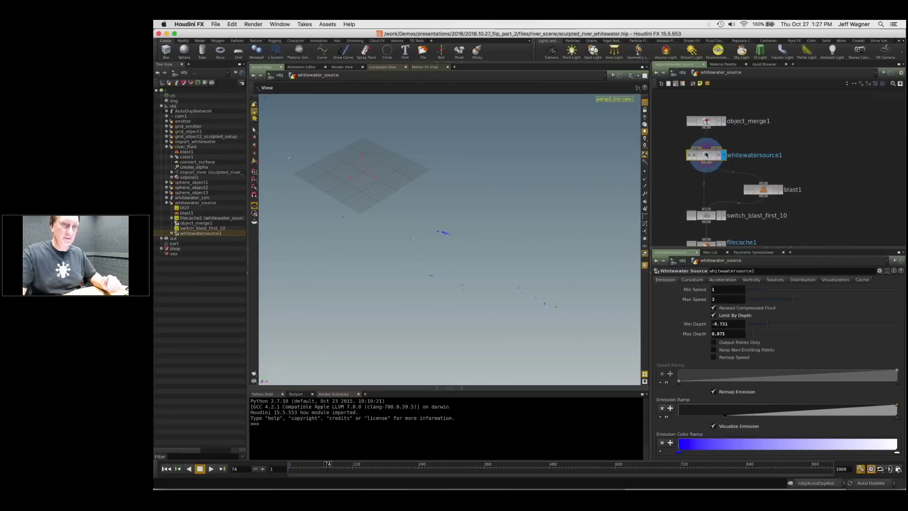
{"action": "left_click_drag", "start_coordinate": [705, 154], "coordinate": [705, 155]}
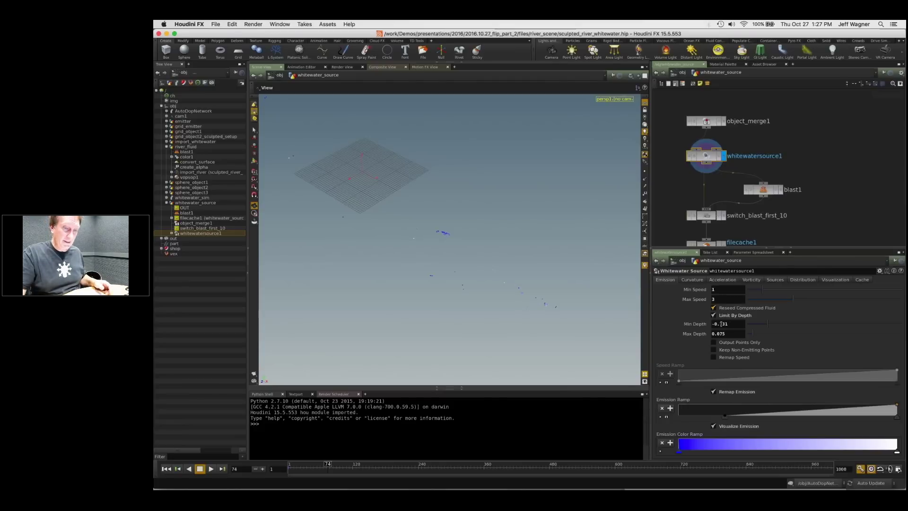
Step: Set whitewatersource1's Max Depth to 0.109 and review its curvature and vorticity emission settings
{"action": "left_click_drag", "start_coordinate": [755, 335], "coordinate": [757, 335]}
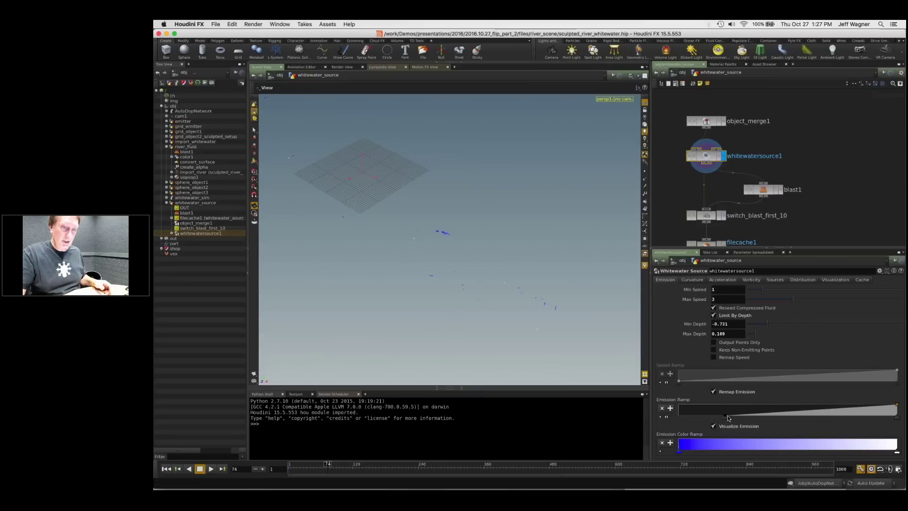
{"action": "left_click", "coordinate": [716, 282]}
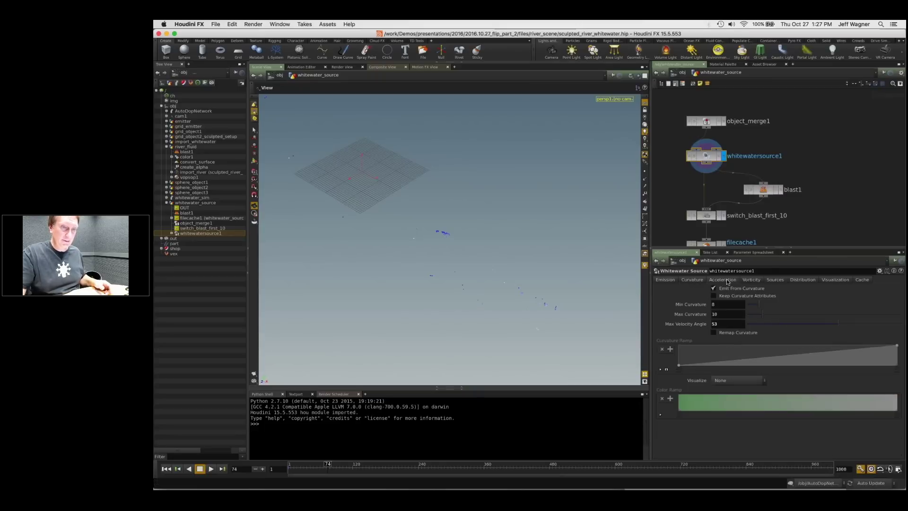
{"action": "left_click", "coordinate": [753, 282]}
{"action": "left_click", "coordinate": [664, 280]}
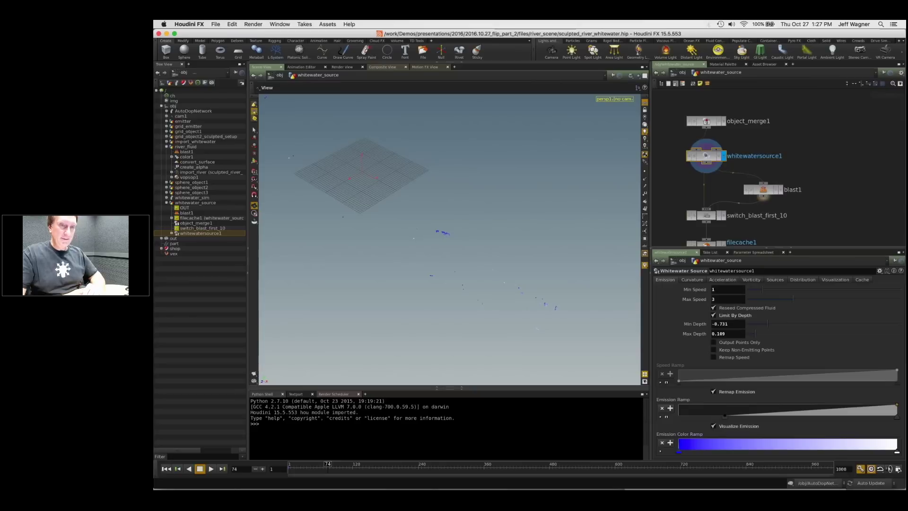
Step: Reset the timeline to frame 1 and open the import_whitewater object's network from the object level
{"action": "middle_click_drag", "start_coordinate": [779, 237], "coordinate": [791, 163]}
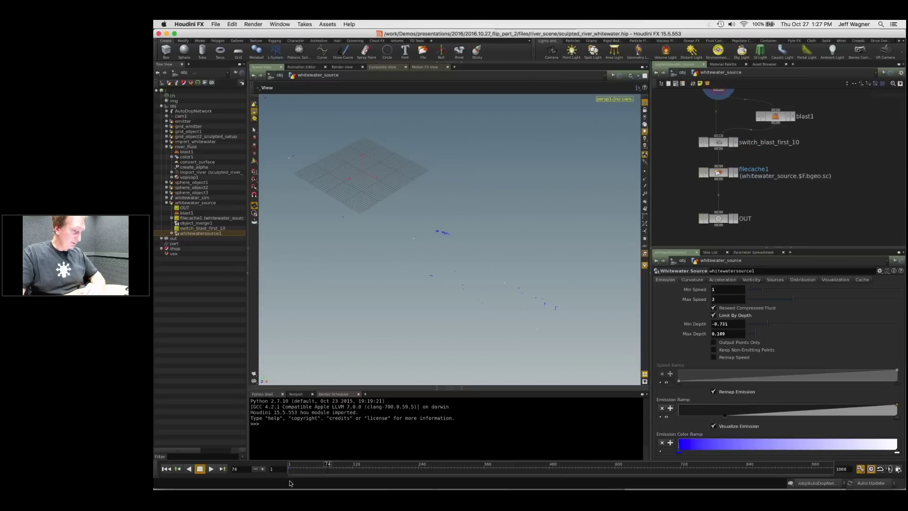
{"action": "key", "text": "ctrl+Up"}
{"action": "key", "text": "u"}
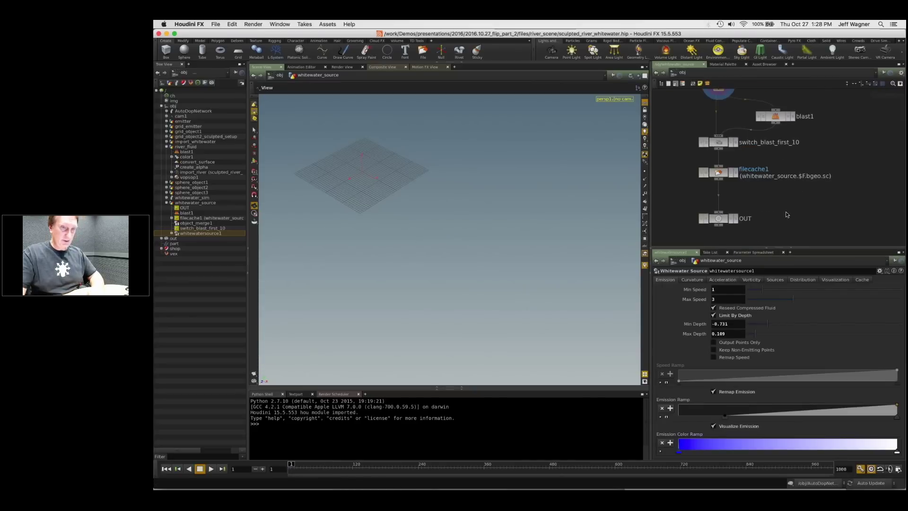
{"action": "scroll", "coordinate": [814, 165], "scroll_direction": "up", "scroll_amount": 4}
{"action": "left_click", "coordinate": [809, 138]}
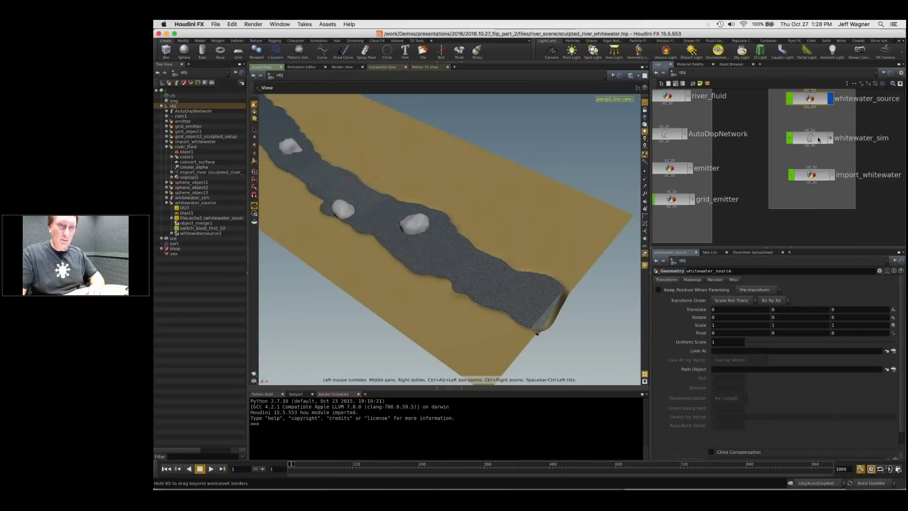
{"action": "left_click", "coordinate": [814, 176]}
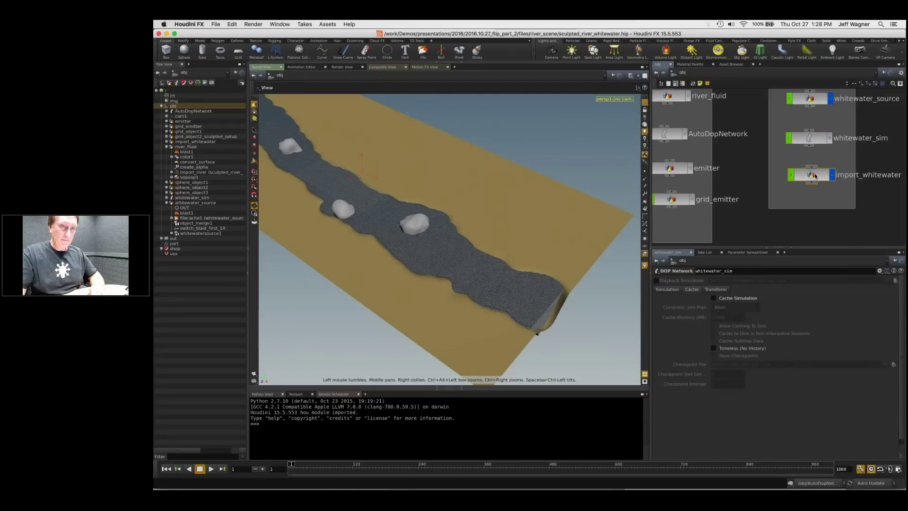
{"action": "double_click", "coordinate": [814, 176]}
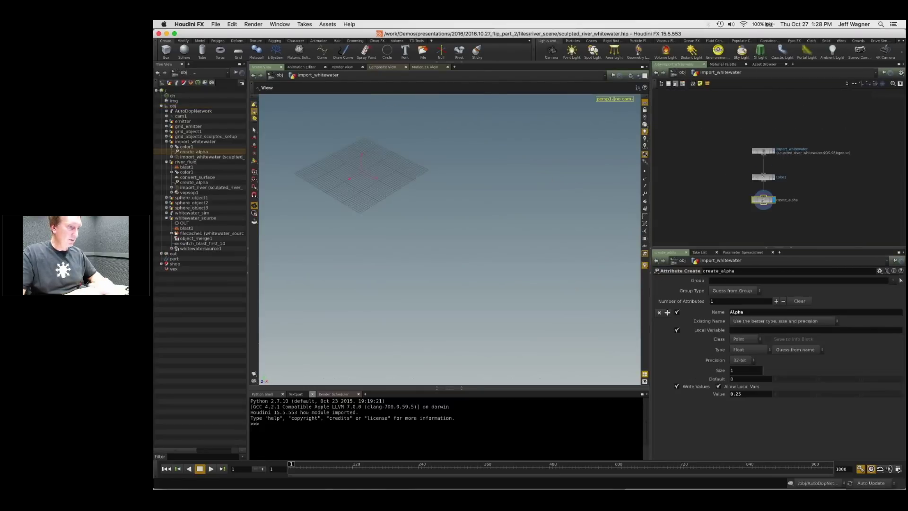
Step: Play the imported whitewater from frame 1 to frame 29, inspect the particles up close and frame everything
{"action": "left_click", "coordinate": [211, 469]}
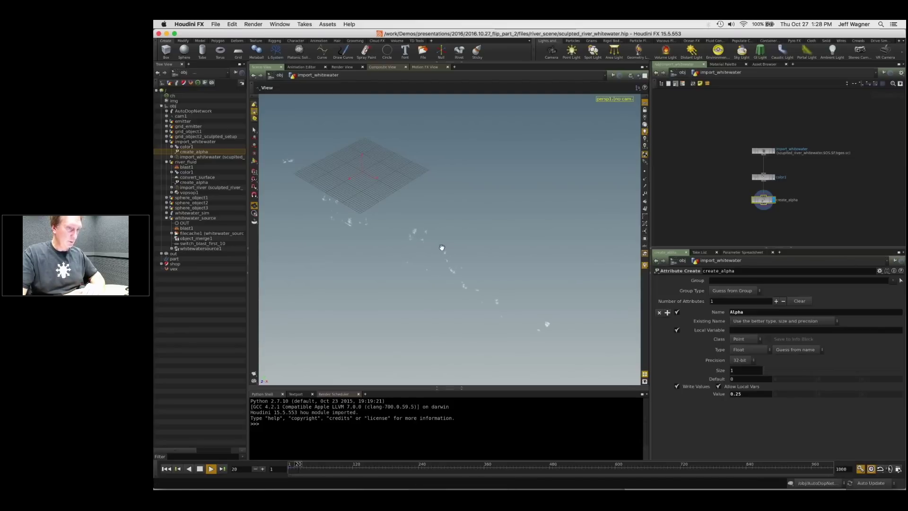
{"action": "key", "text": "Up"}
{"action": "right_click_drag", "start_coordinate": [423, 245], "coordinate": [302, 162]}
{"action": "middle_click_drag", "start_coordinate": [458, 239], "coordinate": [494, 226]}
{"action": "right_click_drag", "start_coordinate": [494, 226], "coordinate": [491, 192]}
{"action": "middle_click_drag", "start_coordinate": [491, 192], "coordinate": [454, 245]}
{"action": "right_click_drag", "start_coordinate": [454, 246], "coordinate": [445, 189]}
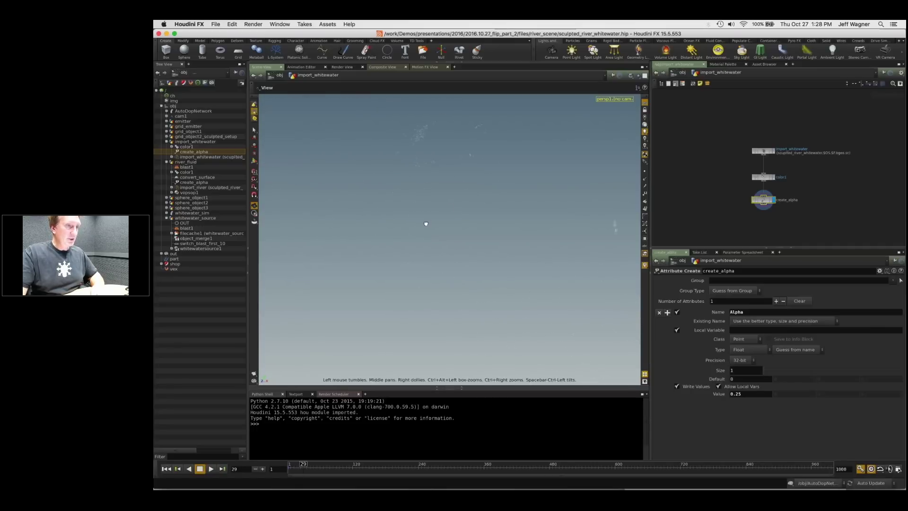
{"action": "key", "text": "h"}
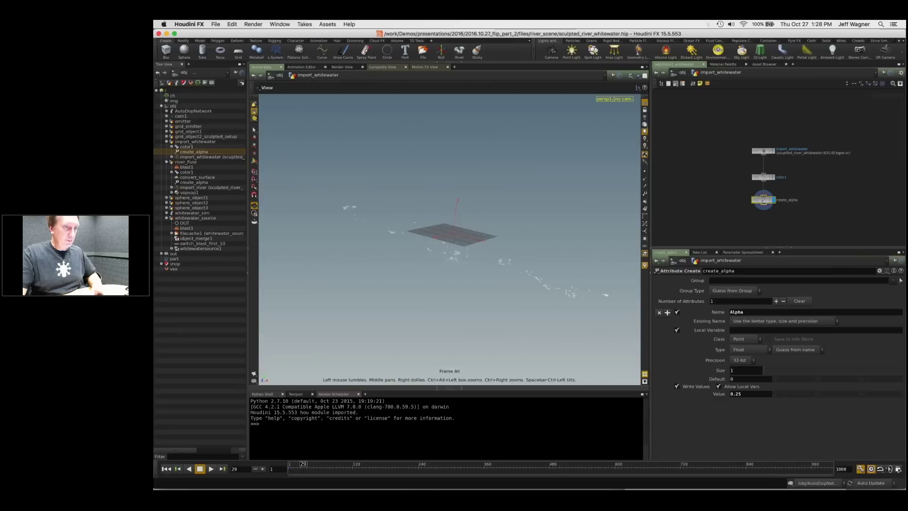
Step: Add a Blast node after create_alpha in the import_whitewater network and make it the displayed node
{"action": "middle_click_drag", "start_coordinate": [767, 201], "coordinate": [795, 227]}
{"action": "middle_click_drag", "start_coordinate": [797, 228], "coordinate": [765, 190]}
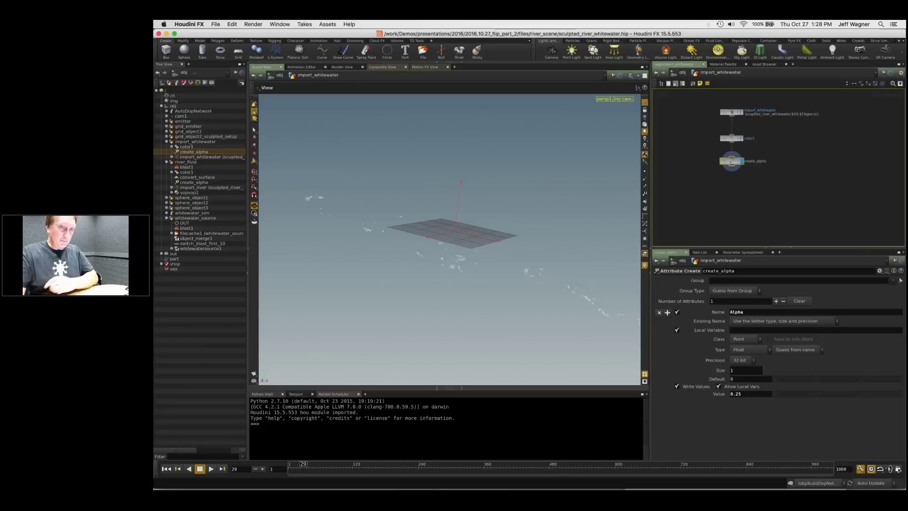
{"action": "key", "text": "Tab"}
{"action": "type", "text": "null"}
{"action": "key", "text": "Return"}
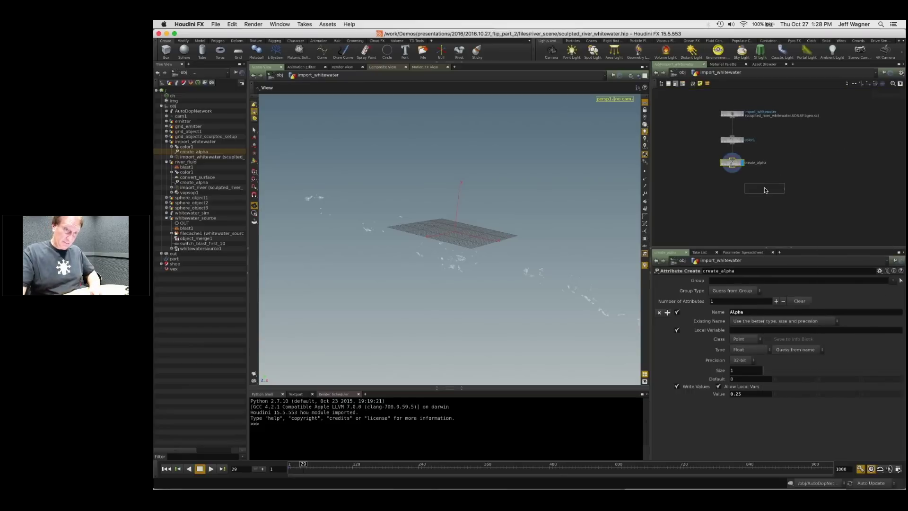
{"action": "left_click", "coordinate": [676, 199]}
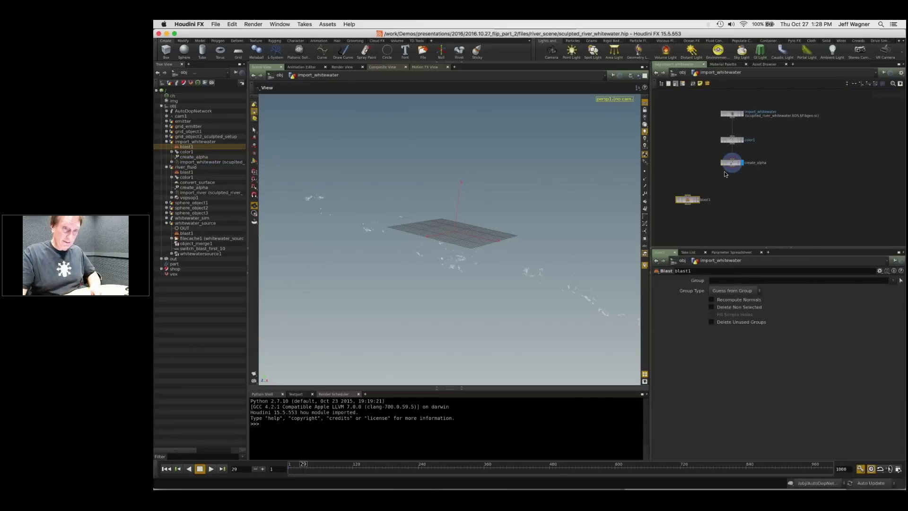
{"action": "scroll", "coordinate": [694, 197], "scroll_direction": "up", "scroll_amount": 5}
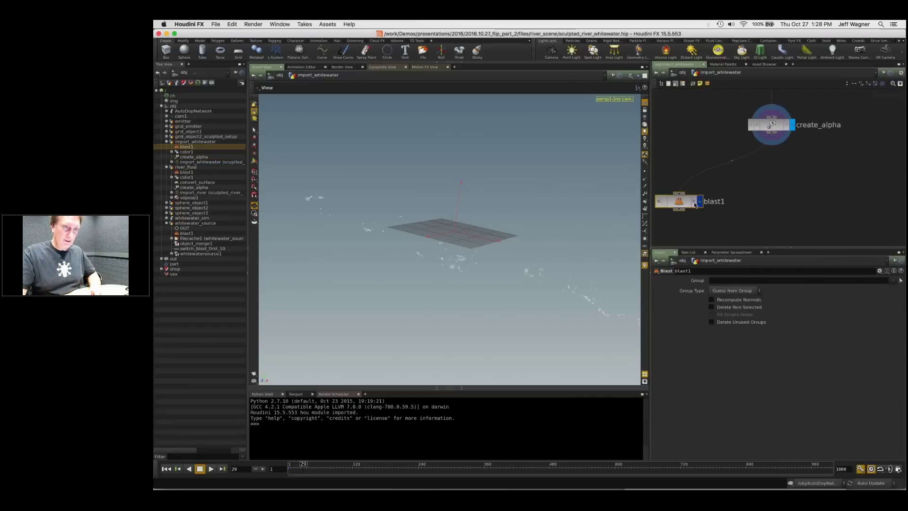
{"action": "left_click", "coordinate": [700, 201]}
{"action": "left_click_drag", "start_coordinate": [682, 203], "coordinate": [695, 198]}
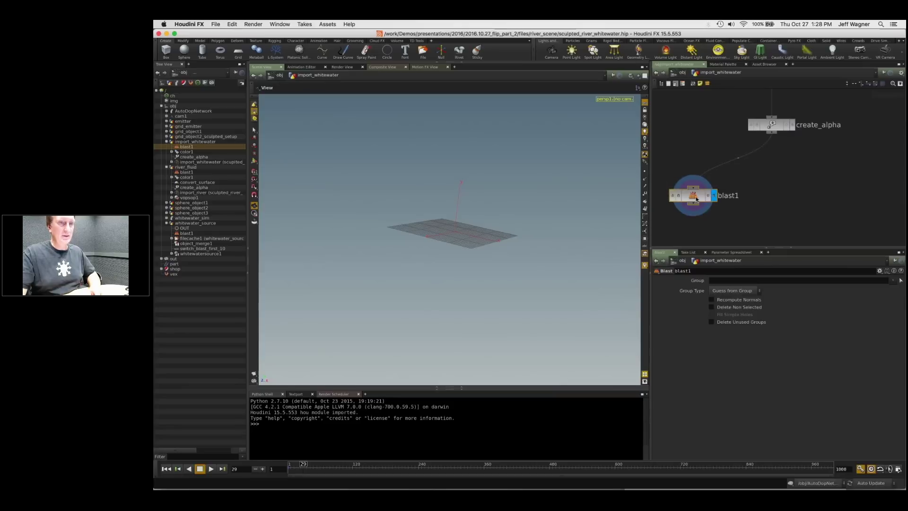
Step: Set blast1's Group to foam
{"action": "left_click", "coordinate": [900, 280]}
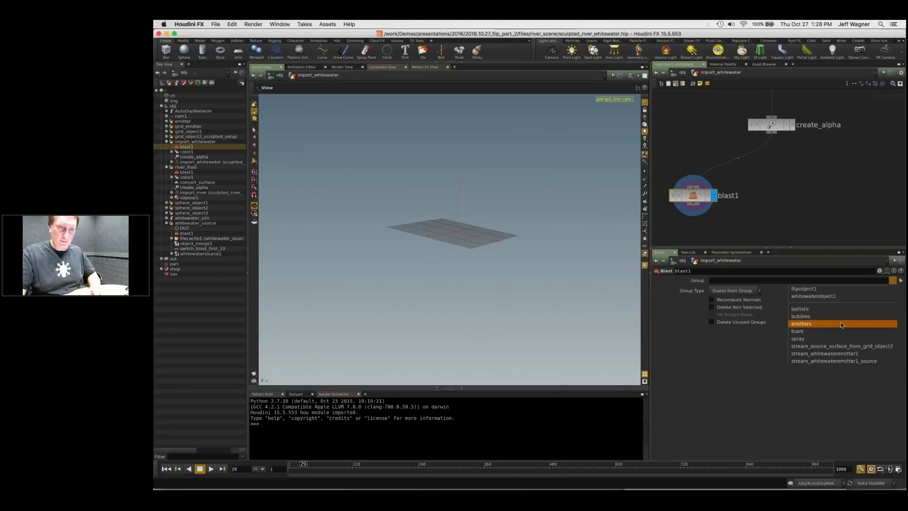
{"action": "left_click", "coordinate": [841, 331]}
{"action": "left_click_drag", "start_coordinate": [694, 197], "coordinate": [692, 197]}
Step: Examine the particles left by blast1 up close and play the simulation on to frame 53
{"action": "middle_click_drag", "start_coordinate": [283, 198], "coordinate": [388, 250]}
{"action": "right_click_drag", "start_coordinate": [387, 251], "coordinate": [345, 218]}
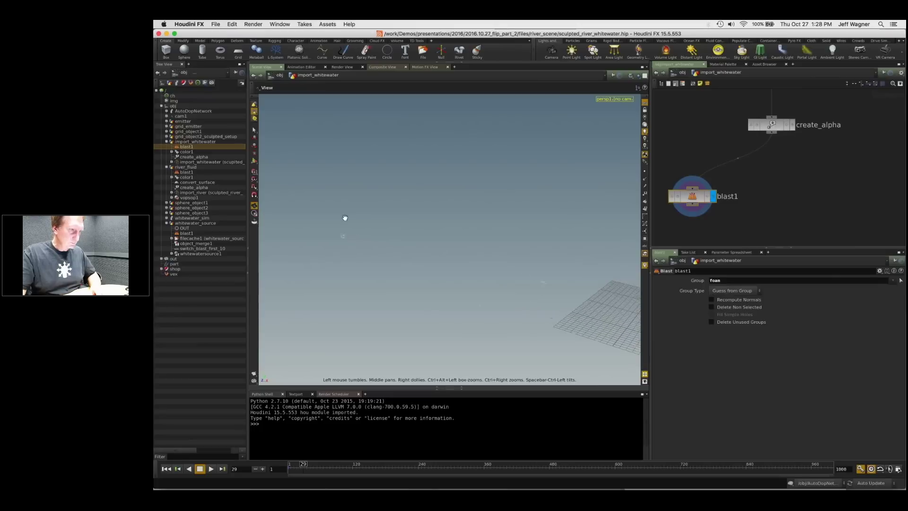
{"action": "middle_click_drag", "start_coordinate": [345, 217], "coordinate": [427, 237]}
{"action": "right_click_drag", "start_coordinate": [428, 237], "coordinate": [352, 237]}
{"action": "middle_click_drag", "start_coordinate": [354, 237], "coordinate": [358, 237]}
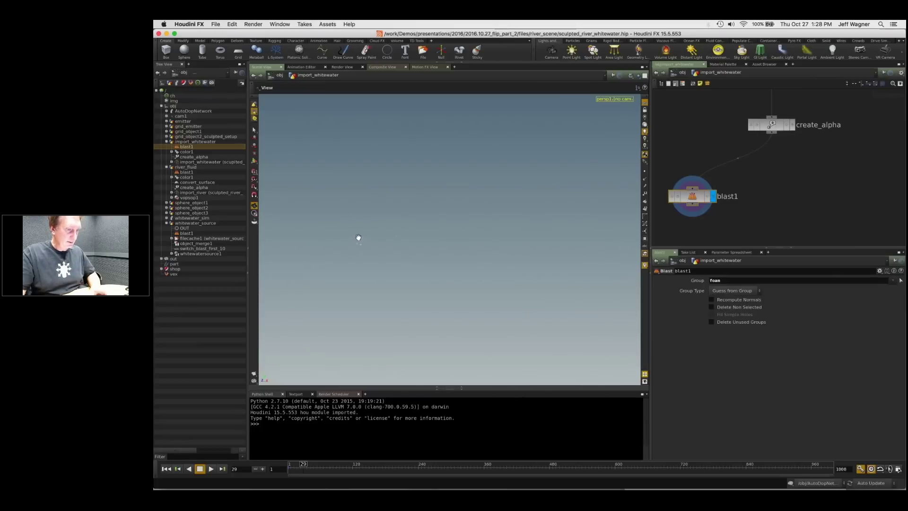
{"action": "key", "text": "space+g"}
{"action": "right_click_drag", "start_coordinate": [363, 184], "coordinate": [332, 166]}
{"action": "middle_click_drag", "start_coordinate": [332, 165], "coordinate": [369, 190]}
{"action": "right_click_drag", "start_coordinate": [368, 191], "coordinate": [353, 181]}
{"action": "middle_click_drag", "start_coordinate": [353, 181], "coordinate": [394, 207]}
{"action": "right_click_drag", "start_coordinate": [394, 207], "coordinate": [379, 199]}
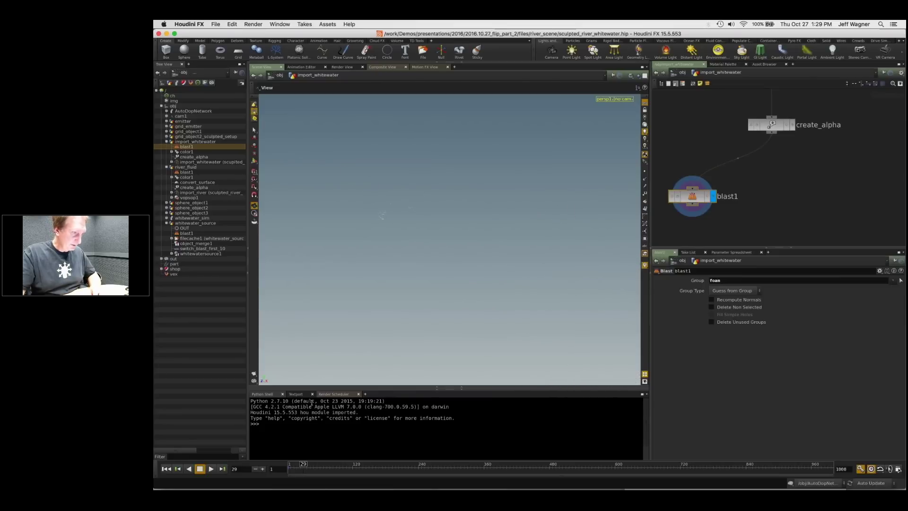
{"action": "left_click", "coordinate": [211, 468]}
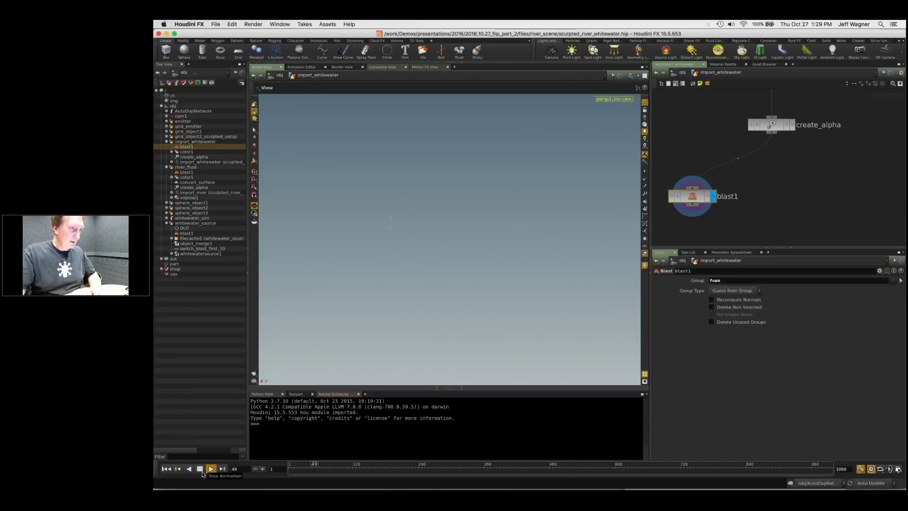
{"action": "left_click", "coordinate": [201, 471]}
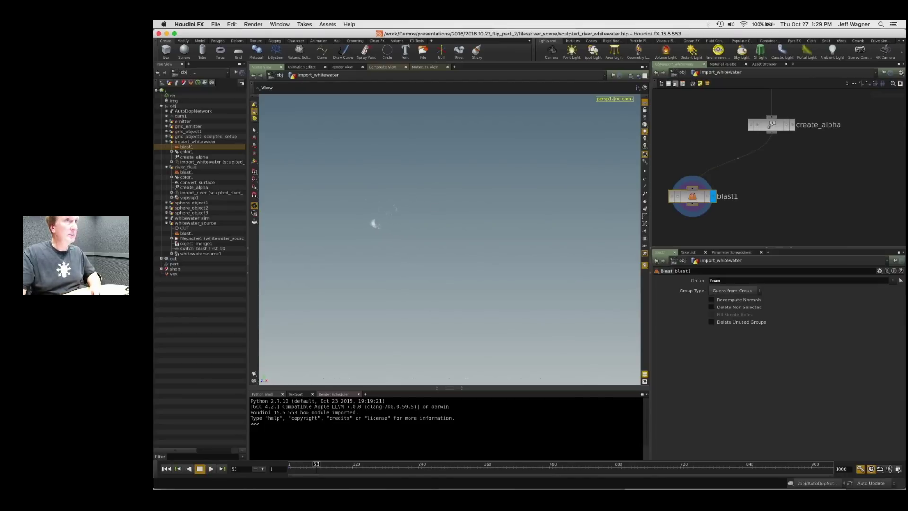
Step: Enable Delete Non Selected on blast1 and inspect the isolated foam particles and the node's information
{"action": "middle_click_drag", "start_coordinate": [766, 183], "coordinate": [790, 171]}
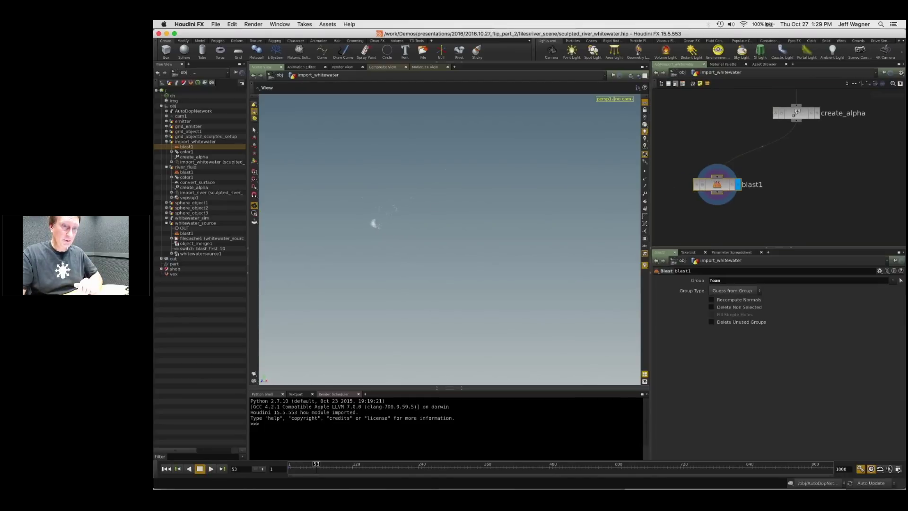
{"action": "left_click", "coordinate": [711, 308]}
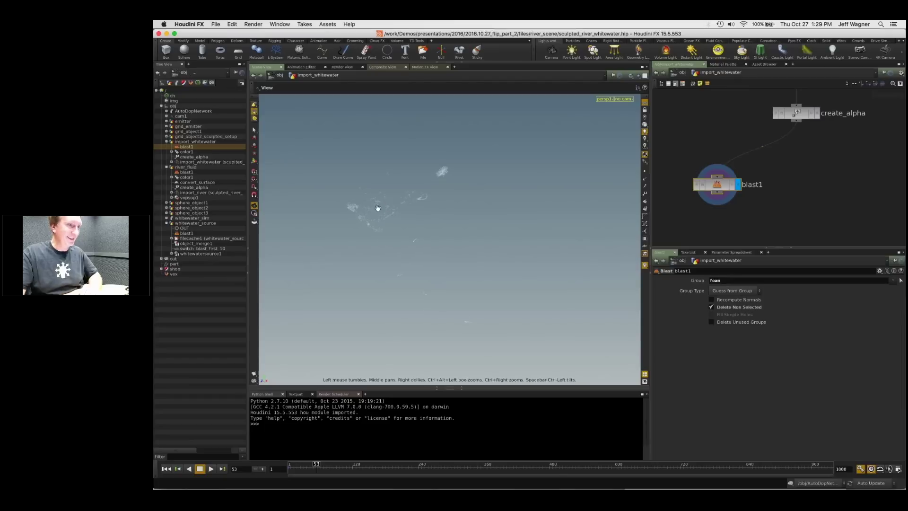
{"action": "left_click_drag", "start_coordinate": [377, 187], "coordinate": [428, 224]}
{"action": "right_click_drag", "start_coordinate": [428, 224], "coordinate": [399, 222]}
{"action": "mouse_move", "coordinate": [400, 221]}
{"action": "middle_mouse_down"}
{"action": "mouse_move", "coordinate": [417, 256]}
{"action": "mouse_move", "coordinate": [412, 228]}
{"action": "middle_mouse_up"}
{"action": "middle_click_drag", "start_coordinate": [418, 268], "coordinate": [409, 272]}
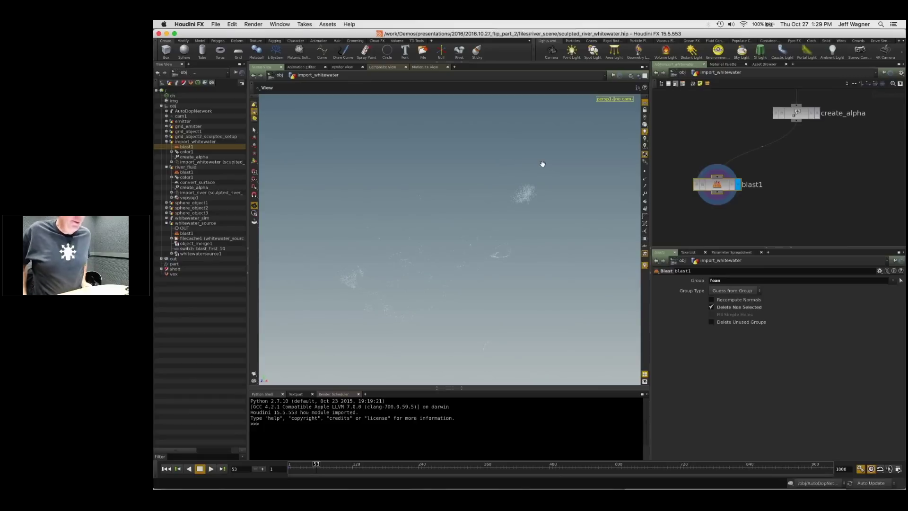
{"action": "middle_click_drag", "start_coordinate": [744, 207], "coordinate": [836, 172]}
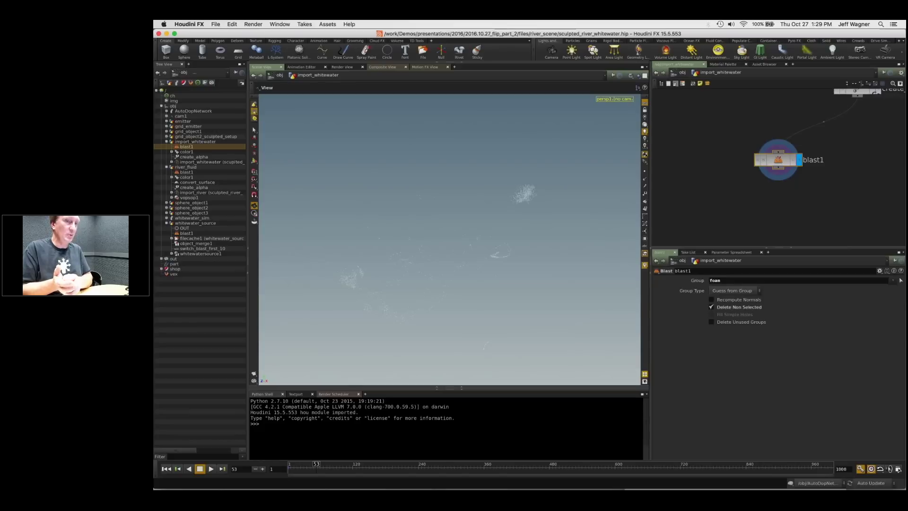
{"action": "middle_click", "coordinate": [783, 162]}
{"action": "middle_click_drag", "start_coordinate": [783, 162], "coordinate": [780, 136]}
{"action": "right_click_drag", "start_coordinate": [780, 203], "coordinate": [768, 208]}
{"action": "middle_click_drag", "start_coordinate": [736, 163], "coordinate": [738, 173]}
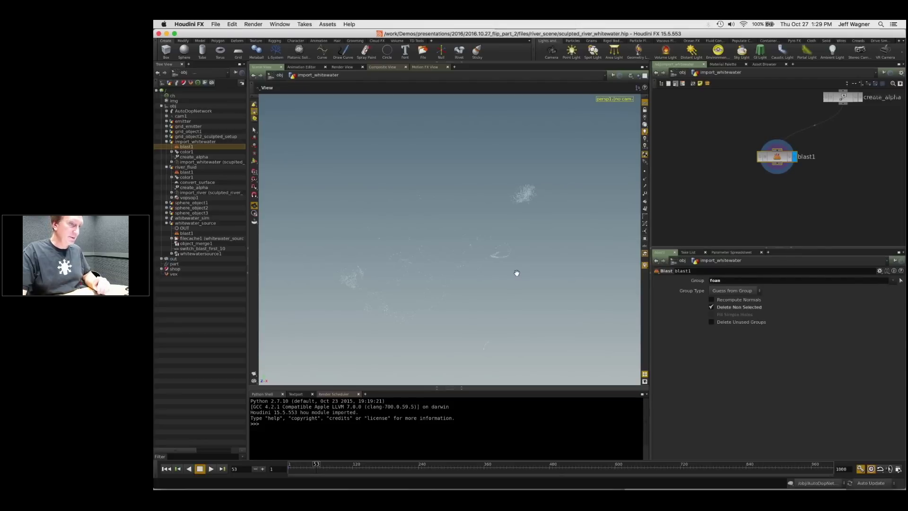
Step: Add a Null node below blast1, make it the displayed node and name it OUT__foam
{"action": "middle_click_drag", "start_coordinate": [703, 198], "coordinate": [668, 205]}
{"action": "key", "text": "Tab"}
{"action": "type", "text": "null"}
{"action": "key", "text": "Return"}
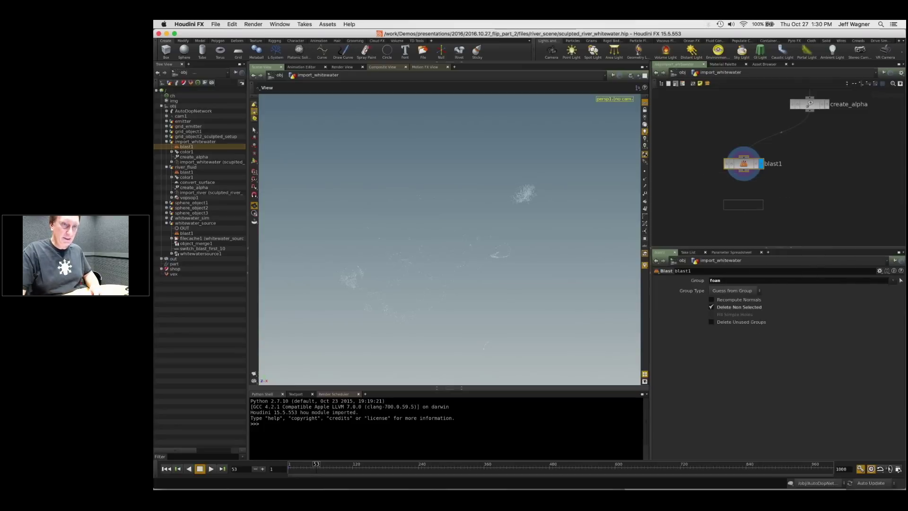
{"action": "left_click", "coordinate": [743, 204]}
{"action": "left_click", "coordinate": [761, 204]}
{"action": "left_click_drag", "start_coordinate": [743, 205], "coordinate": [742, 194]}
{"action": "left_click", "coordinate": [771, 195]}
{"action": "double_click", "coordinate": [771, 195]}
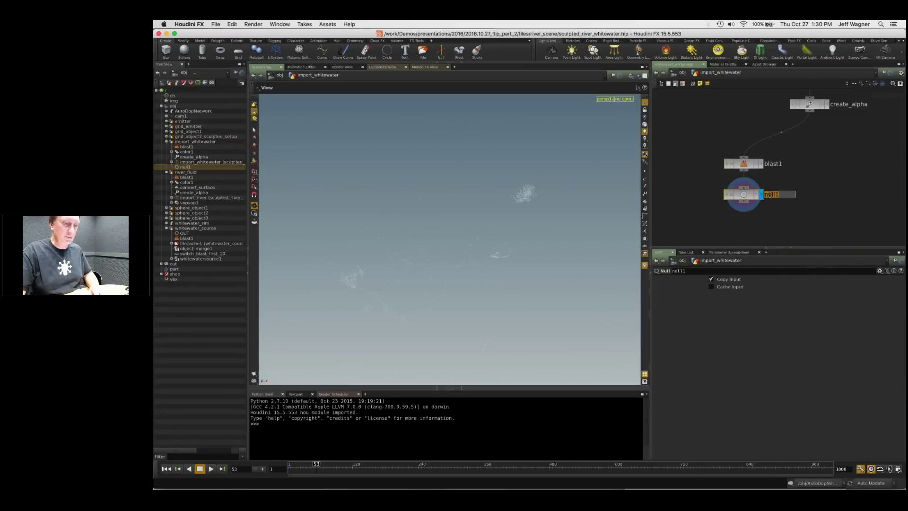
{"action": "type", "text": "OUT__foam"}
{"action": "key", "text": "Return"}
Step: Return to the object level and add a new Geometry object near import_whitewater
{"action": "key", "text": "u"}
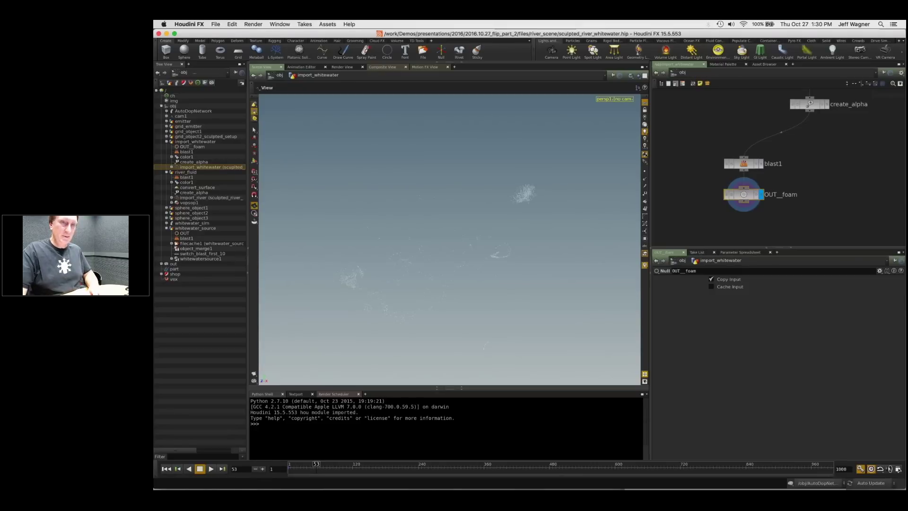
{"action": "key", "text": "Tab"}
{"action": "type", "text": "geo"}
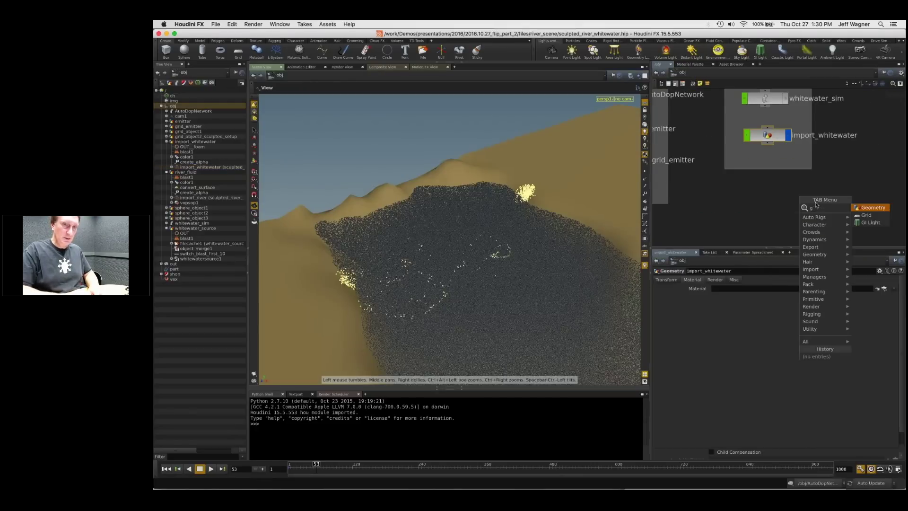
{"action": "key", "text": "Return"}
{"action": "left_click", "coordinate": [816, 202]}
Step: Rename the new Geometry object foam and place it just below import_whitewater
{"action": "double_click", "coordinate": [849, 202]}
{"action": "key", "text": "BackSpace"}
{"action": "type", "text": "re"}
{"action": "key", "text": "BackSpace"}
{"action": "key", "text": "BackSpace"}
{"action": "key", "text": "BackSpace"}
{"action": "key", "text": "BackSpace"}
{"action": "key", "text": "Delete"}
{"action": "type", "text": "foa_"}
{"action": "key", "text": "Return"}
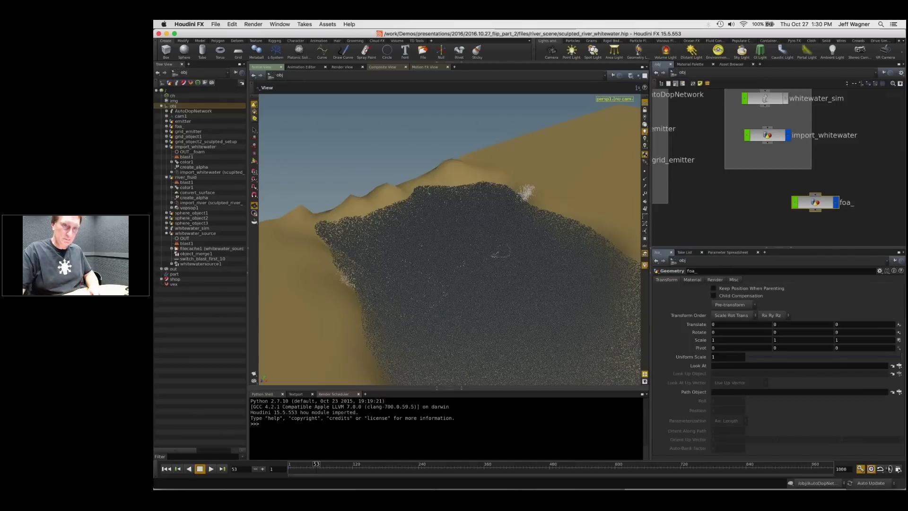
{"action": "double_click", "coordinate": [854, 202]}
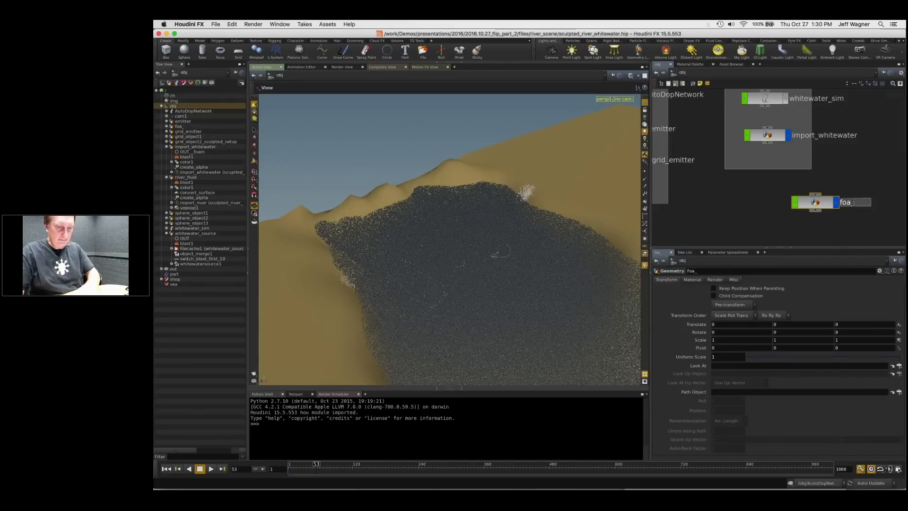
{"action": "key", "text": "BackSpace"}
{"action": "type", "text": "m"}
{"action": "key", "text": "Return"}
{"action": "left_click_drag", "start_coordinate": [817, 202], "coordinate": [725, 191]}
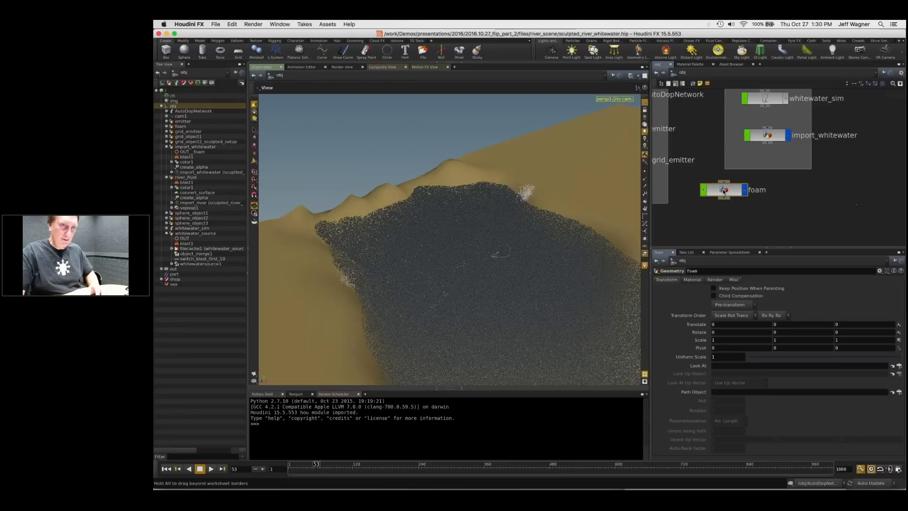
Step: Inside the foam object, add an Object Merge node and delete the default file1 node
{"action": "key", "text": "Return"}
{"action": "key", "text": "Tab"}
{"action": "type", "text": "obme"}
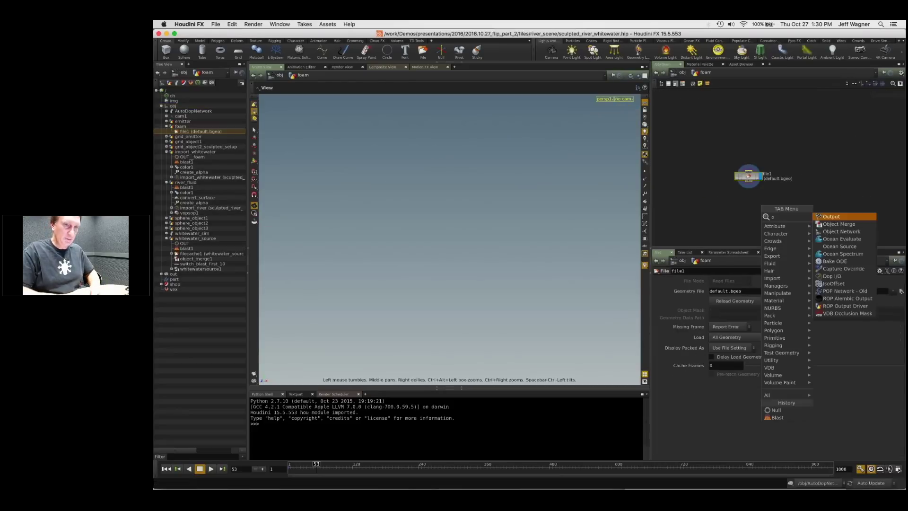
{"action": "key", "text": "Return"}
{"action": "key", "text": "Return"}
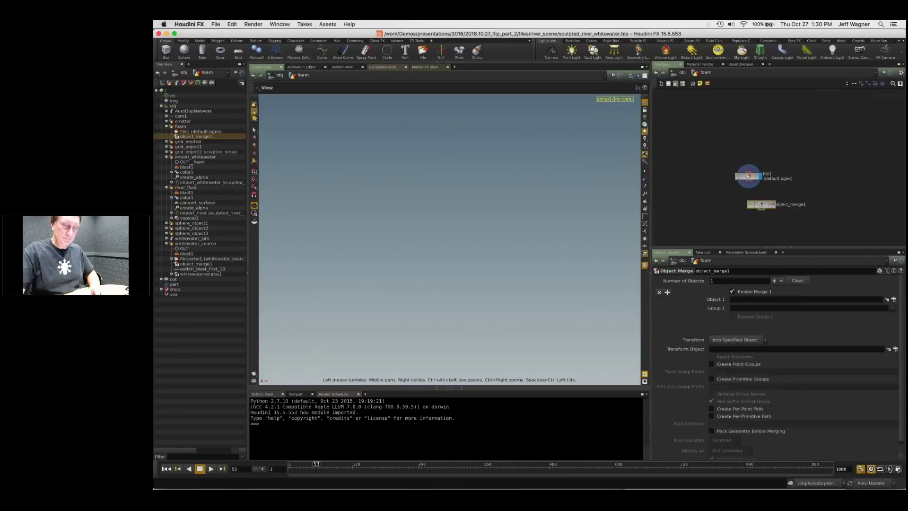
{"action": "left_click", "coordinate": [749, 176]}
{"action": "key", "text": "Delete"}
{"action": "left_click_drag", "start_coordinate": [765, 204], "coordinate": [741, 169]}
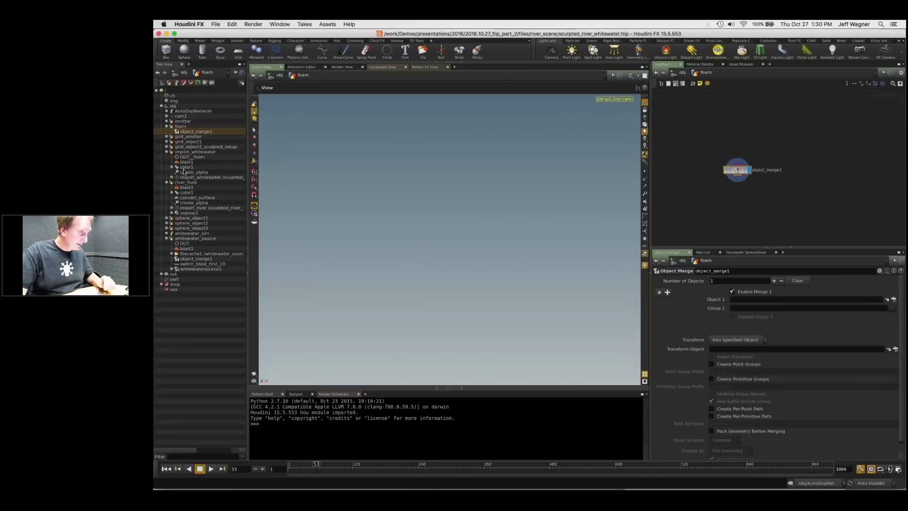
Step: Set object_merge1's Object 1 to /obj/import_whitewater/OUT__foam and its Transform to Into This Object, then return to the object level
{"action": "left_click_drag", "start_coordinate": [192, 157], "coordinate": [777, 301]}
{"action": "left_click", "coordinate": [737, 340]}
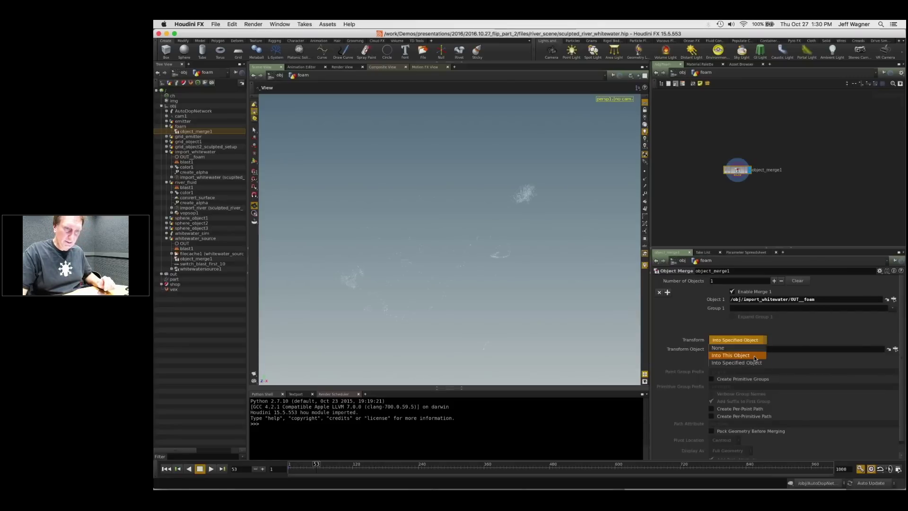
{"action": "left_click", "coordinate": [756, 355]}
{"action": "right_click_drag", "start_coordinate": [504, 248], "coordinate": [500, 251]}
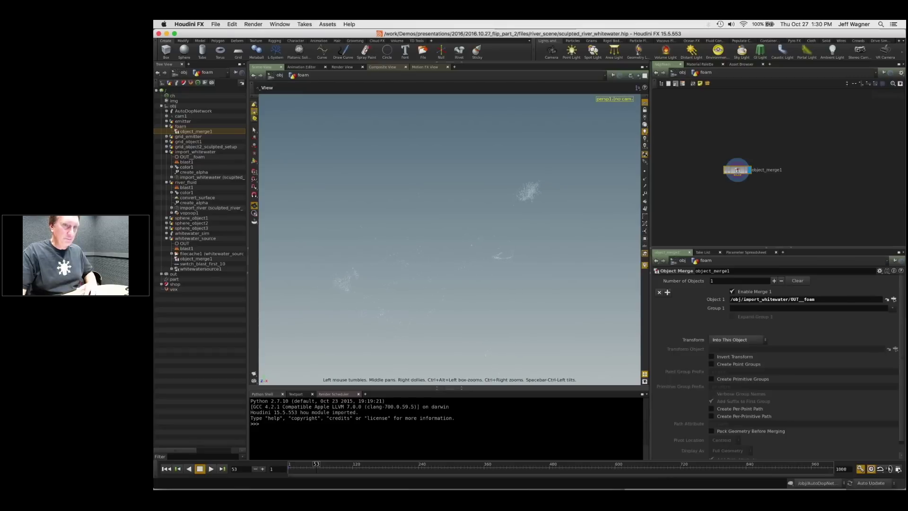
{"action": "key", "text": "u"}
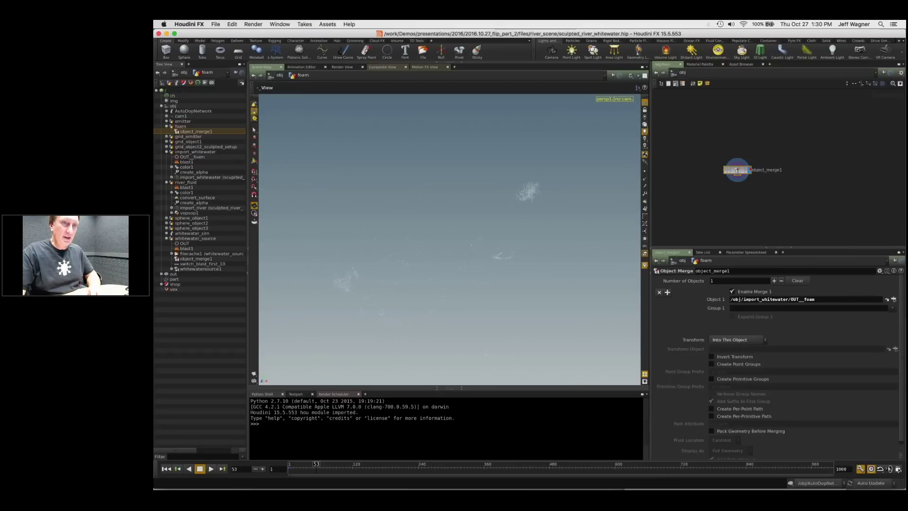
Step: Add the Billowy Smoke volume material from the material gallery to the scene's /shop materials
{"action": "left_click", "coordinate": [687, 63]}
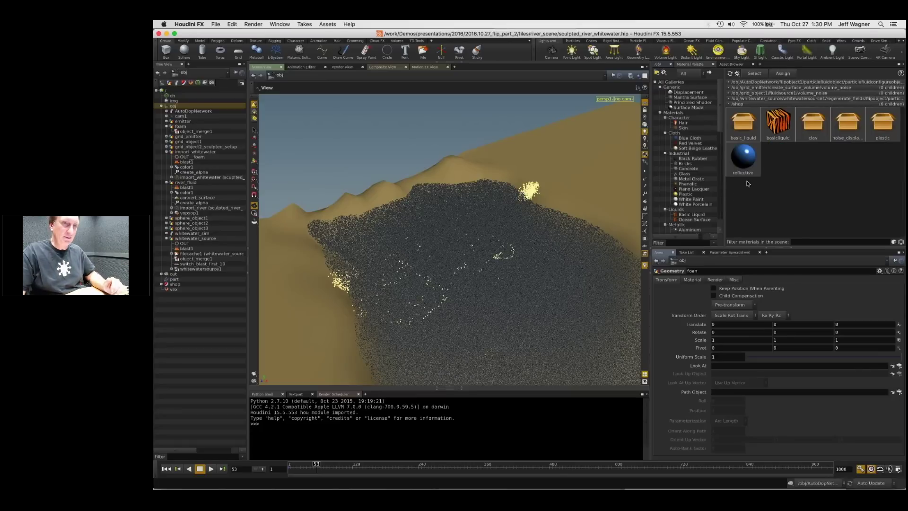
{"action": "scroll", "coordinate": [716, 186], "scroll_direction": "down", "scroll_amount": 10}
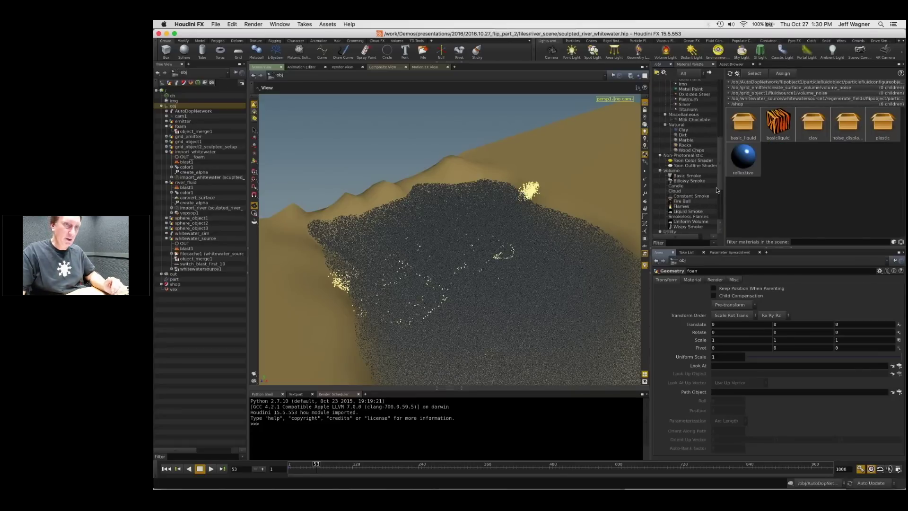
{"action": "scroll", "coordinate": [716, 187], "scroll_direction": "down", "scroll_amount": 1}
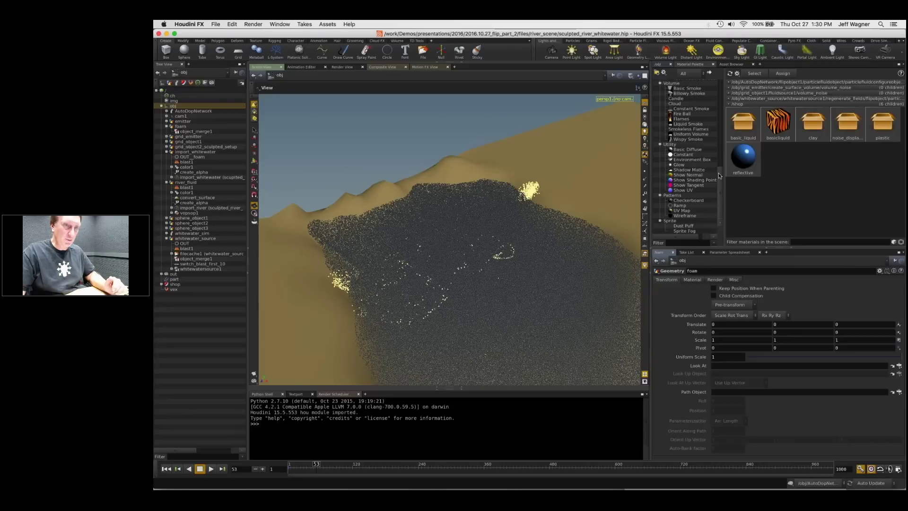
{"action": "scroll", "coordinate": [718, 170], "scroll_direction": "up", "scroll_amount": 2}
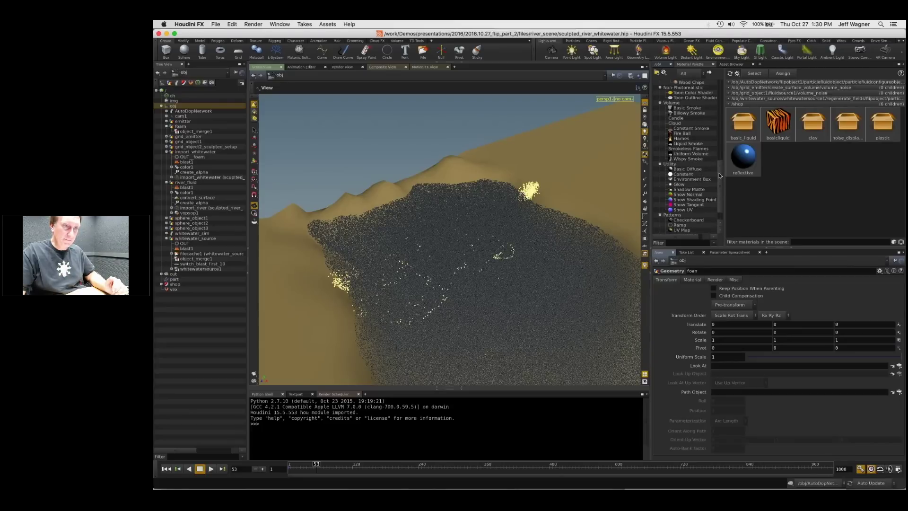
{"action": "scroll", "coordinate": [717, 169], "scroll_direction": "up", "scroll_amount": 4}
{"action": "scroll", "coordinate": [719, 156], "scroll_direction": "up", "scroll_amount": 3}
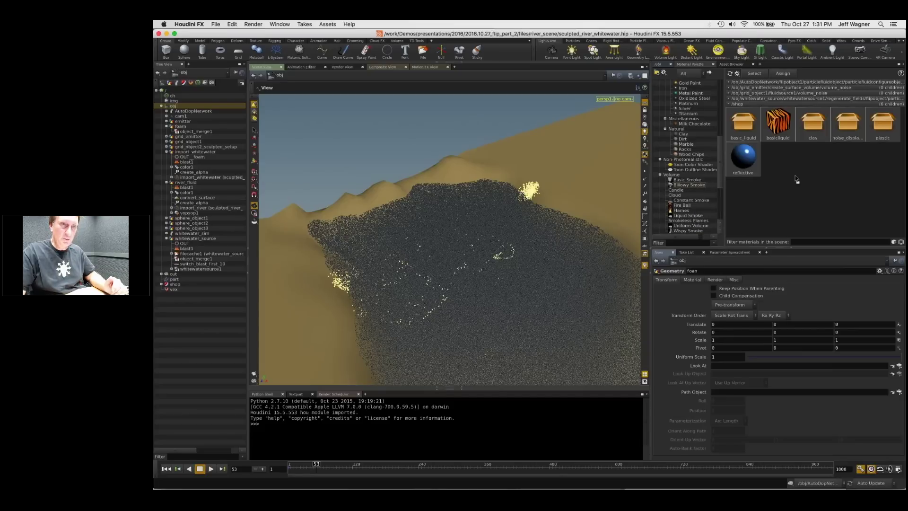
{"action": "left_click_drag", "start_coordinate": [689, 185], "coordinate": [795, 179]}
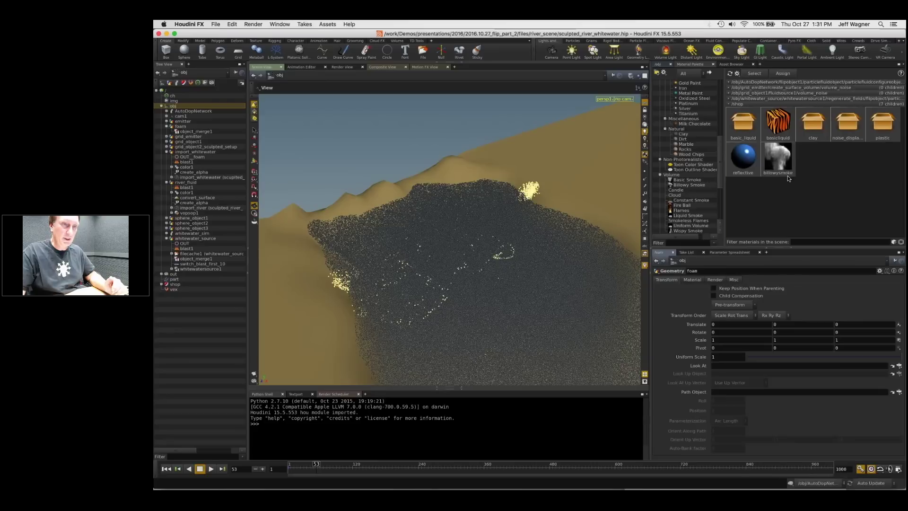
Step: Add the Mantra Surface material from the gallery to the scene's /shop materials and return to the object-level network
{"action": "scroll", "coordinate": [722, 86], "scroll_direction": "up", "scroll_amount": 10}
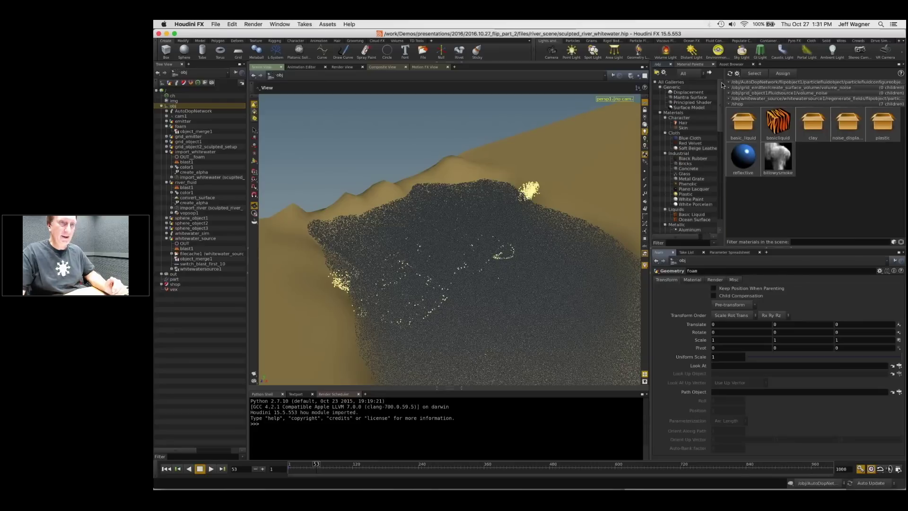
{"action": "left_click", "coordinate": [672, 97]}
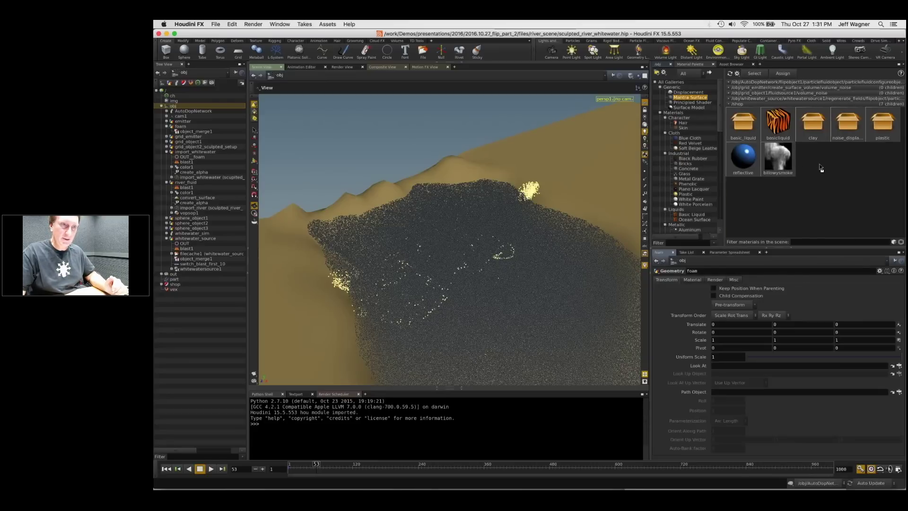
{"action": "left_click_drag", "start_coordinate": [821, 168], "coordinate": [816, 161]}
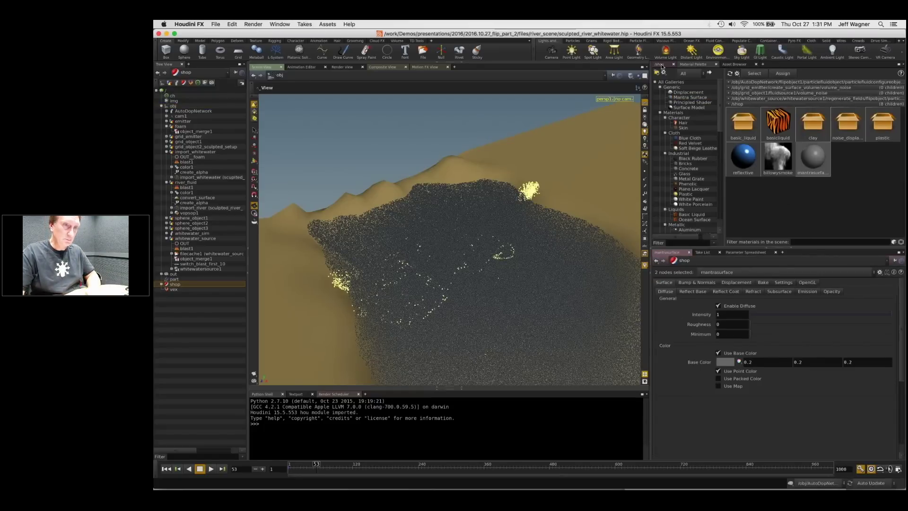
{"action": "left_click", "coordinate": [182, 111]}
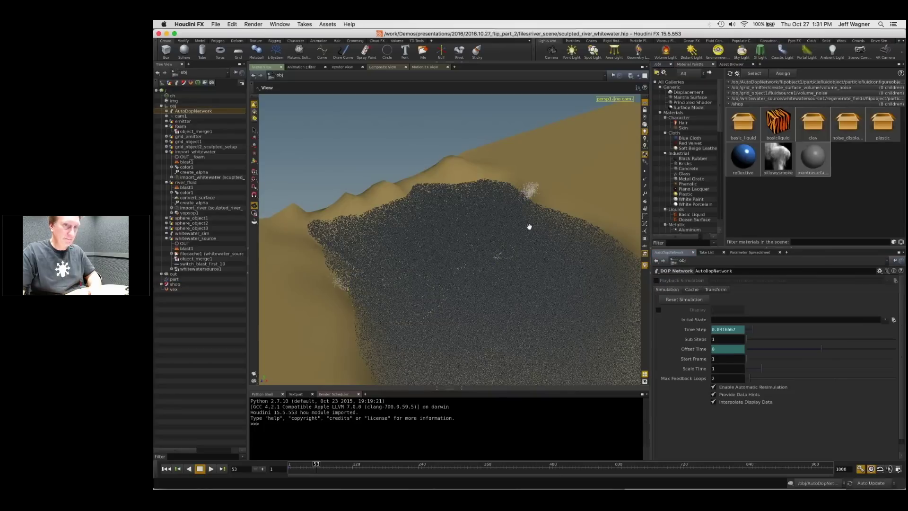
{"action": "left_click", "coordinate": [190, 105]}
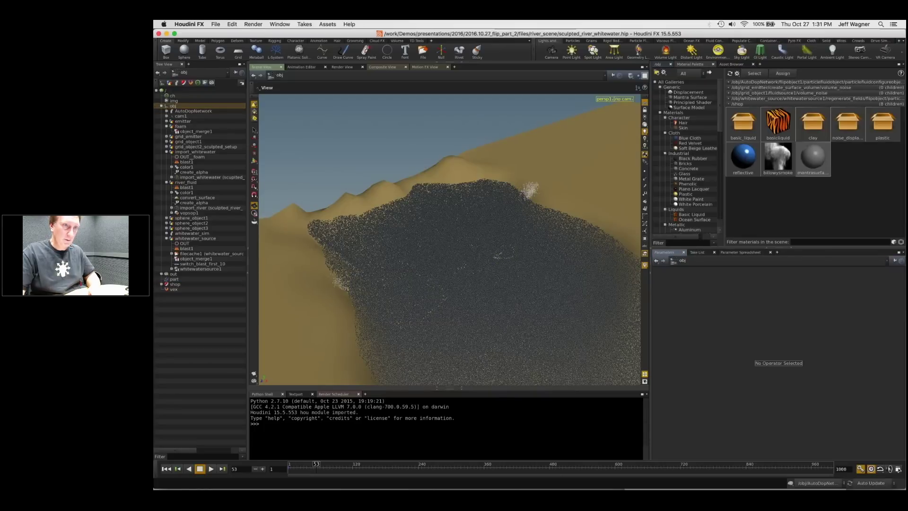
{"action": "left_click", "coordinate": [658, 64]}
Step: Frame a close view of the river's foam particles and create a new camera, cam2, from that view
{"action": "left_click_drag", "start_coordinate": [507, 215], "coordinate": [454, 260]}
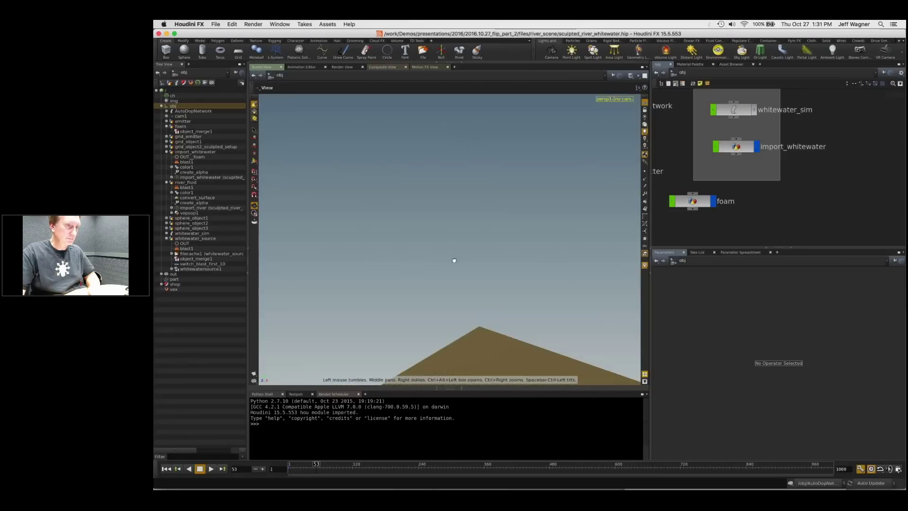
{"action": "key", "text": "space+h"}
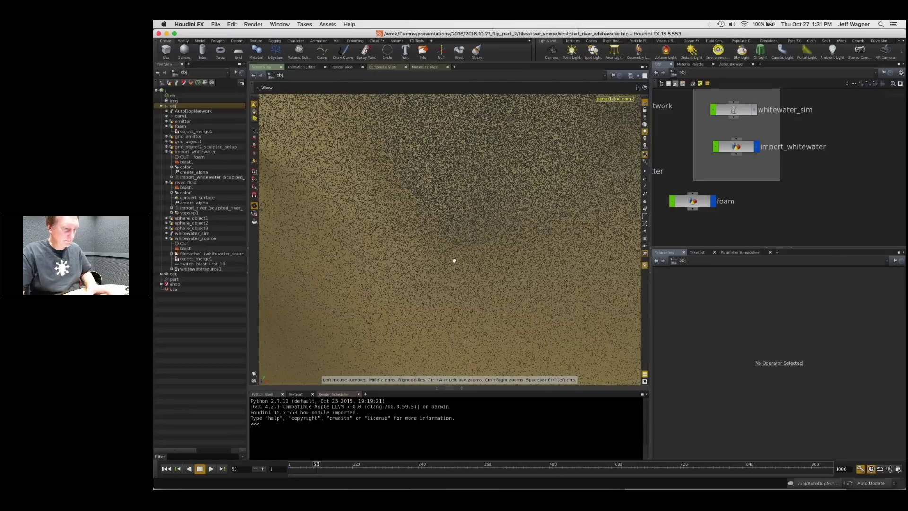
{"action": "scroll", "coordinate": [454, 260], "scroll_direction": "down", "scroll_amount": 5}
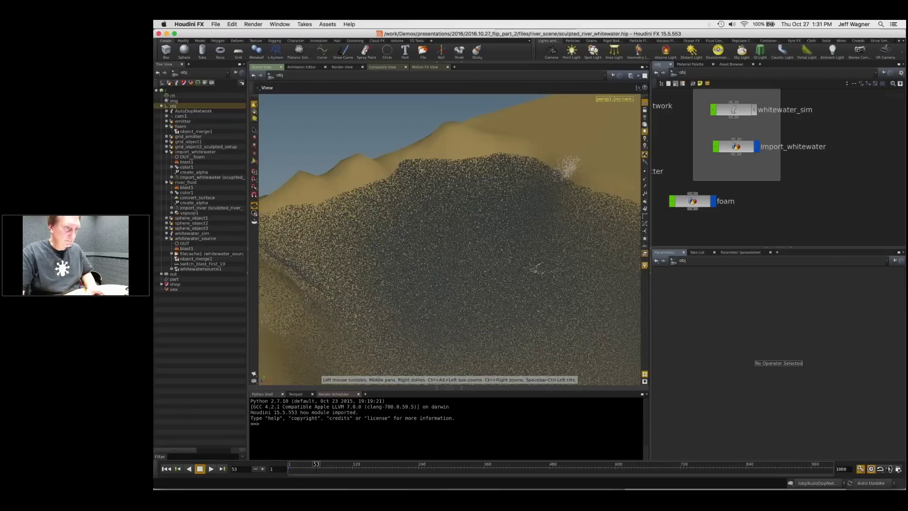
{"action": "key", "text": "space+z"}
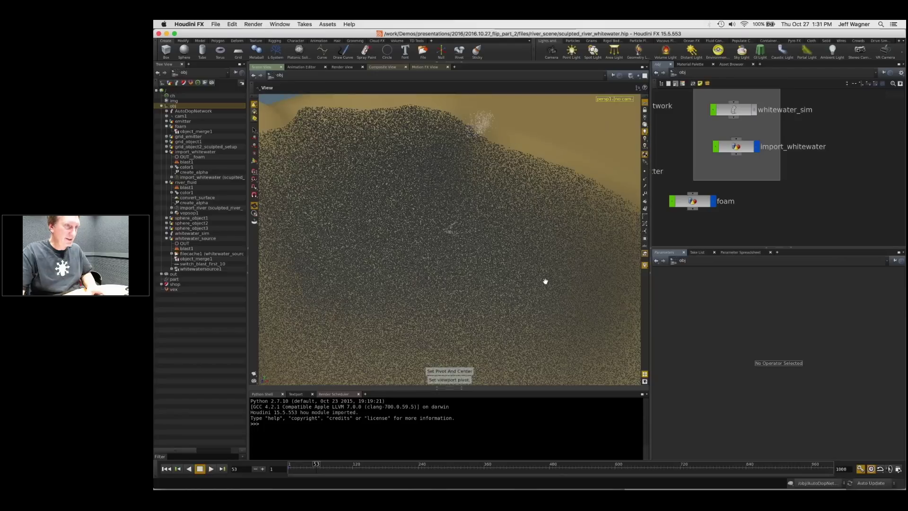
{"action": "scroll", "coordinate": [545, 282], "scroll_direction": "up", "scroll_amount": 3}
{"action": "left_click_drag", "start_coordinate": [453, 234], "coordinate": [469, 251]}
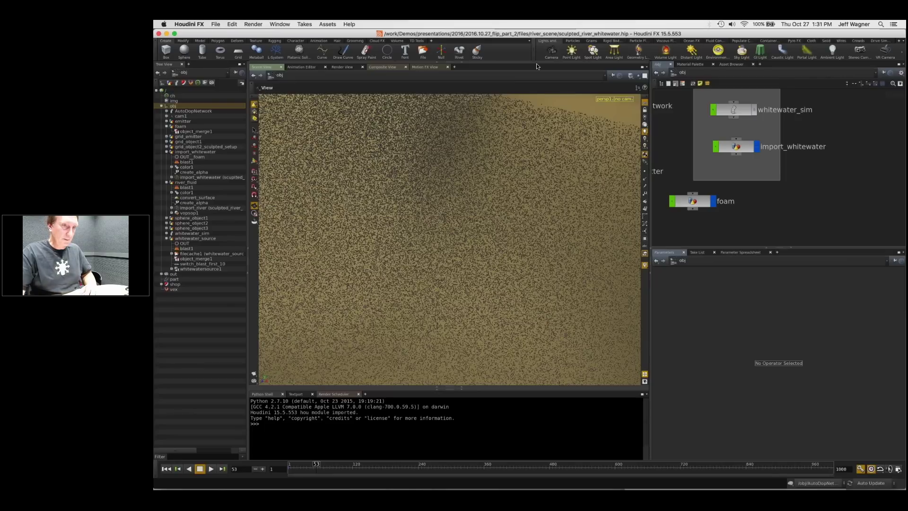
{"action": "left_click", "coordinate": [551, 51], "text": "ctrl"}
Step: Place cam2 next to cam1 in the object network and move foam directly below the whitewater group
{"action": "middle_click_drag", "start_coordinate": [653, 205], "coordinate": [599, 215]}
{"action": "middle_click_drag", "start_coordinate": [792, 158], "coordinate": [905, 159]}
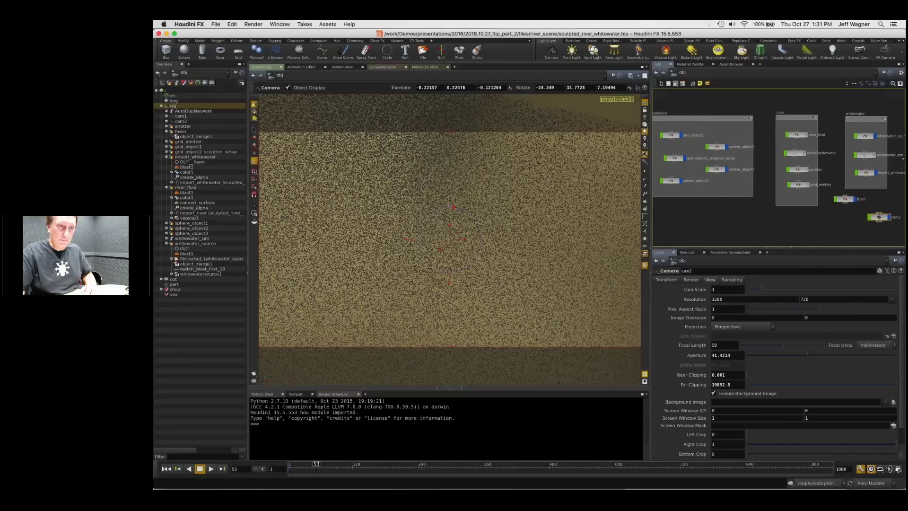
{"action": "scroll", "coordinate": [798, 191], "scroll_direction": "down", "scroll_amount": 1}
{"action": "scroll", "coordinate": [809, 219], "scroll_direction": "down", "scroll_amount": 1}
{"action": "middle_click_drag", "start_coordinate": [809, 219], "coordinate": [737, 197]}
{"action": "scroll", "coordinate": [743, 198], "scroll_direction": "up", "scroll_amount": 1}
{"action": "scroll", "coordinate": [774, 188], "scroll_direction": "up", "scroll_amount": 1}
{"action": "scroll", "coordinate": [799, 190], "scroll_direction": "down", "scroll_amount": 1}
{"action": "left_click_drag", "start_coordinate": [799, 191], "coordinate": [867, 123]}
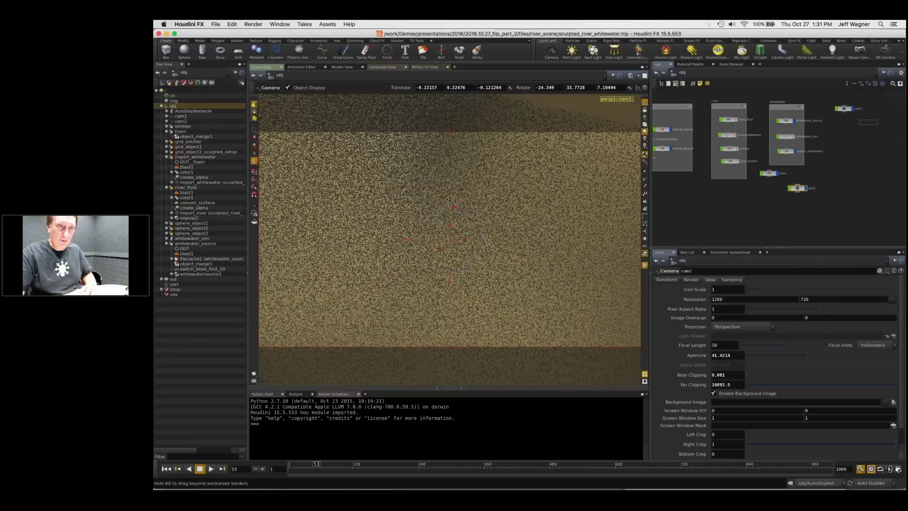
{"action": "left_click_drag", "start_coordinate": [769, 174], "coordinate": [790, 175]}
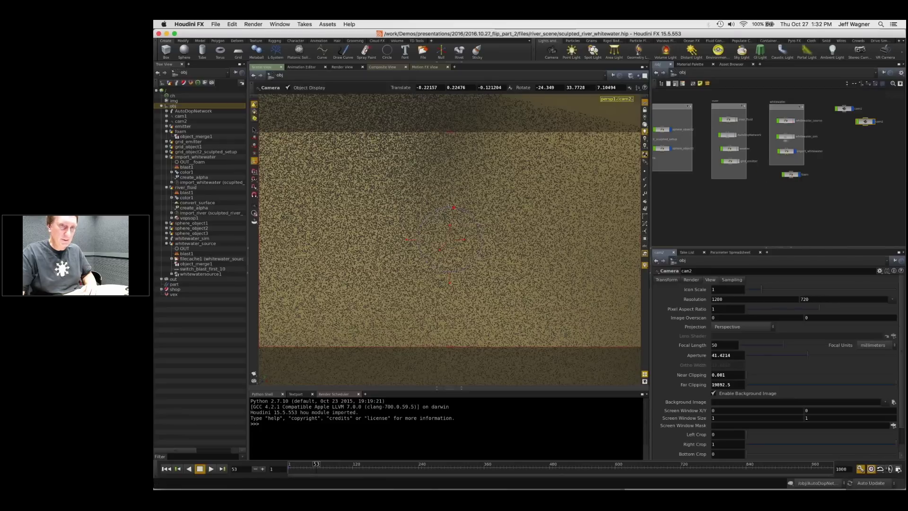
Step: Turn off the display of the import_whitewater object, leaving the foam object displayed
{"action": "left_click", "coordinate": [786, 154]}
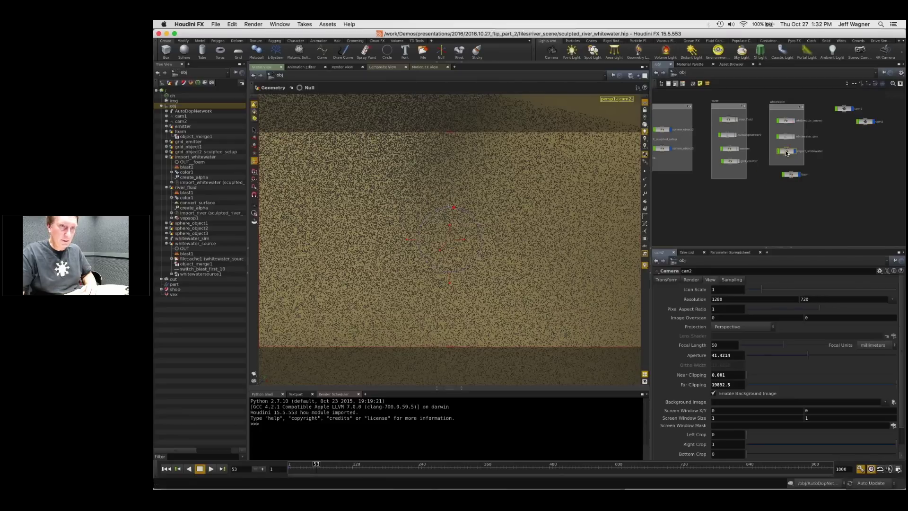
{"action": "middle_click_drag", "start_coordinate": [786, 154], "coordinate": [881, 163]}
{"action": "scroll", "coordinate": [735, 171], "scroll_direction": "up", "scroll_amount": 2}
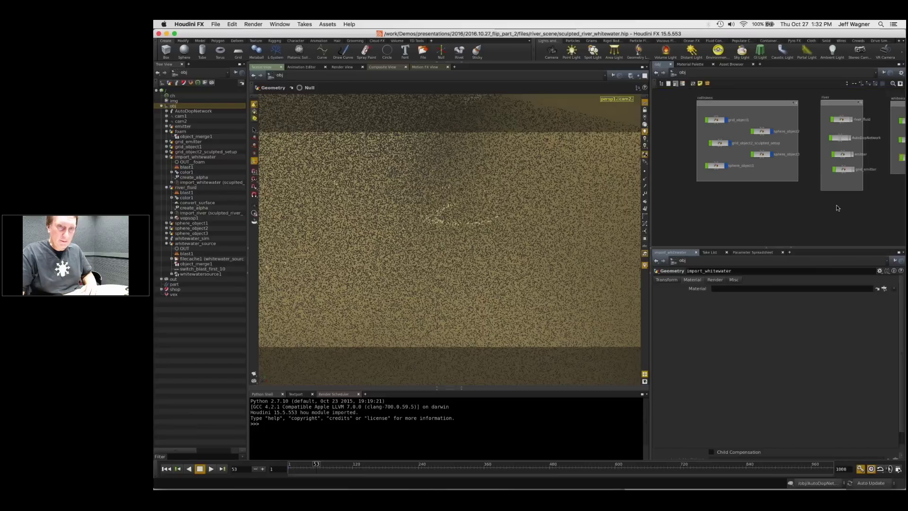
{"action": "middle_click_drag", "start_coordinate": [838, 209], "coordinate": [726, 205]}
{"action": "scroll", "coordinate": [725, 205], "scroll_direction": "up", "scroll_amount": 2}
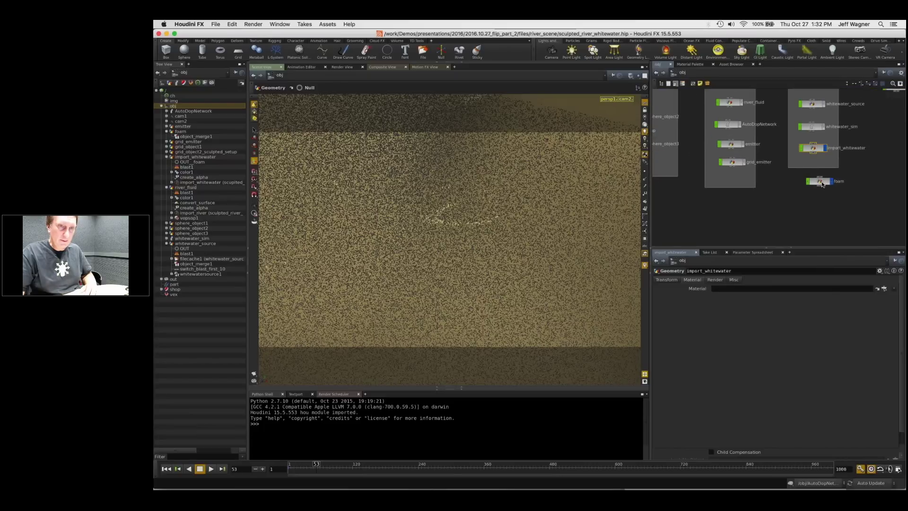
{"action": "left_click", "coordinate": [821, 182]}
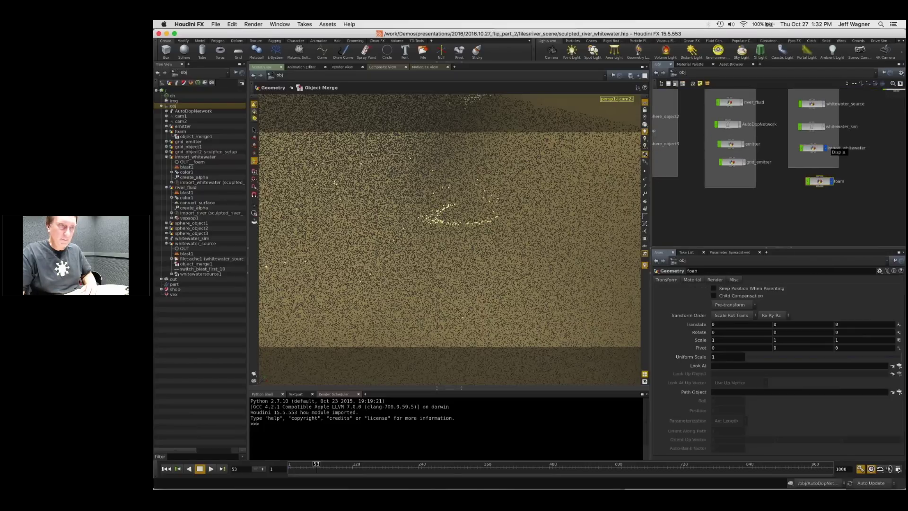
{"action": "left_click", "coordinate": [825, 148]}
Step: Assign /shop/mantrasurface as the foam object's material
{"action": "left_click", "coordinate": [819, 184]}
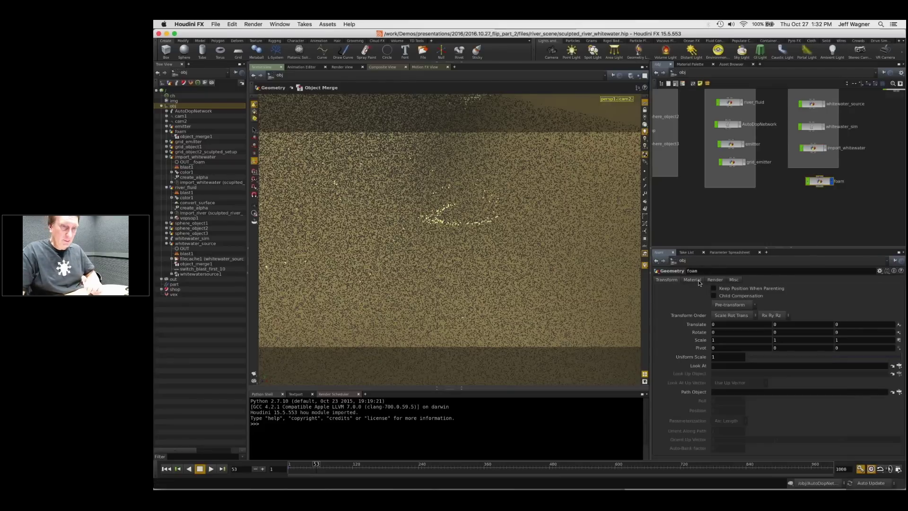
{"action": "left_click", "coordinate": [693, 280]}
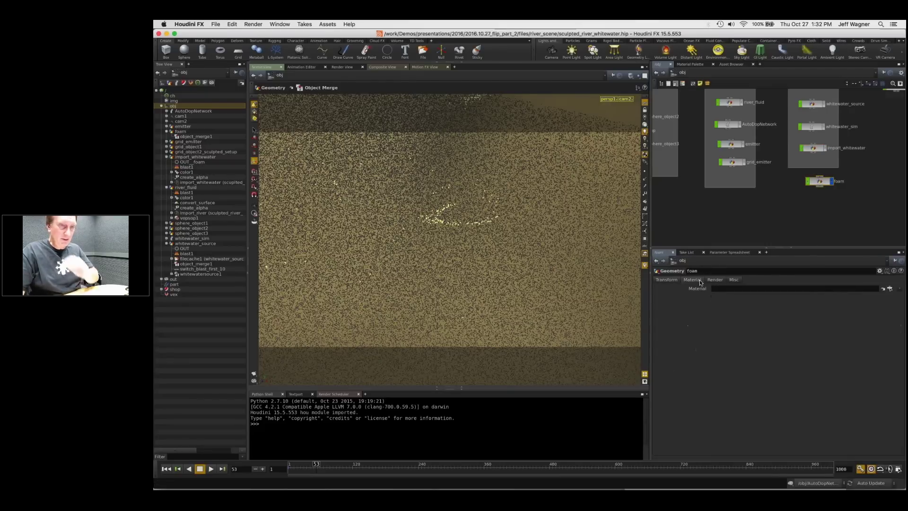
{"action": "left_click", "coordinate": [888, 289]}
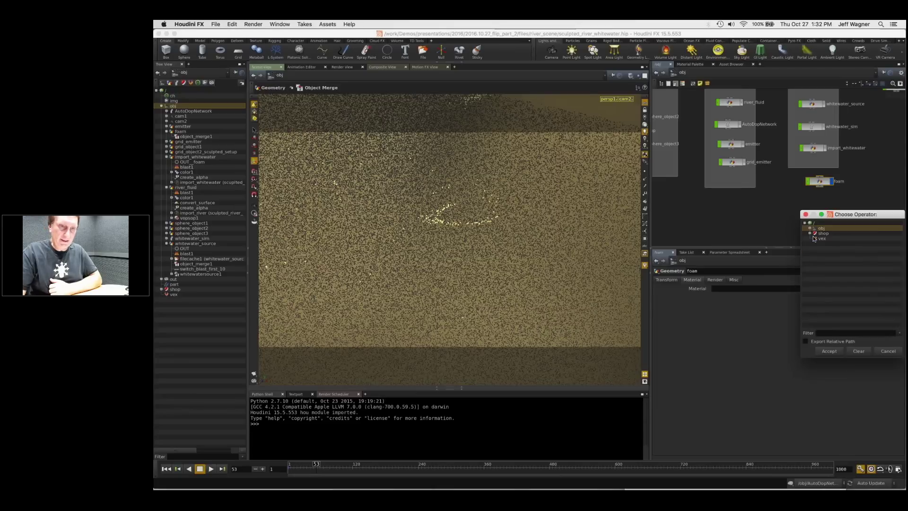
{"action": "left_click", "coordinate": [810, 233]}
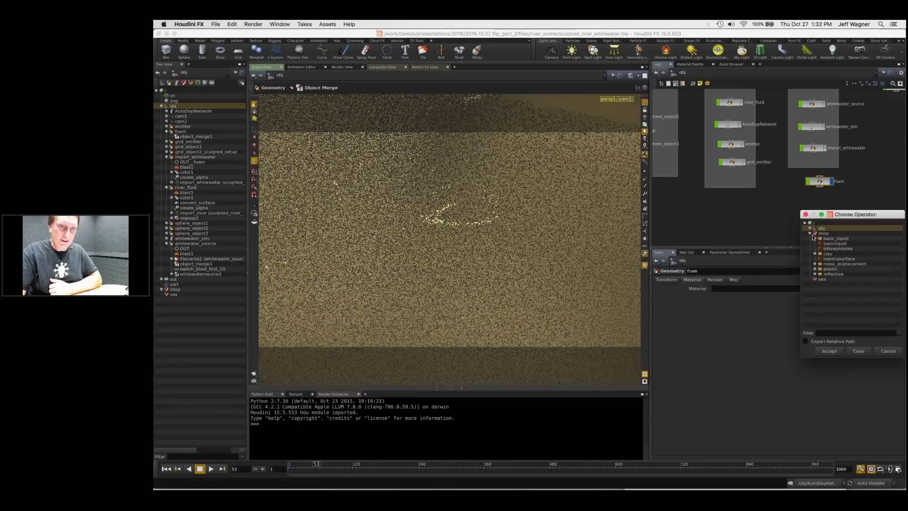
{"action": "left_click", "coordinate": [836, 259]}
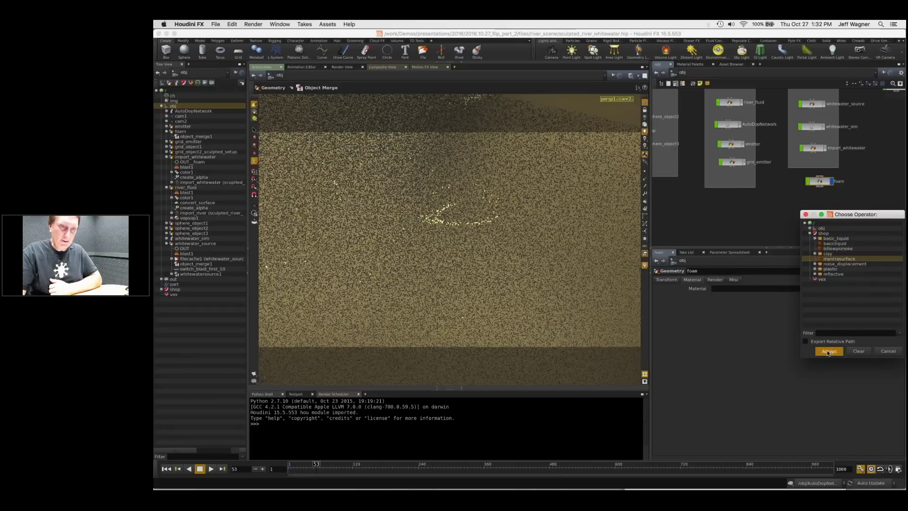
{"action": "left_click", "coordinate": [828, 351]}
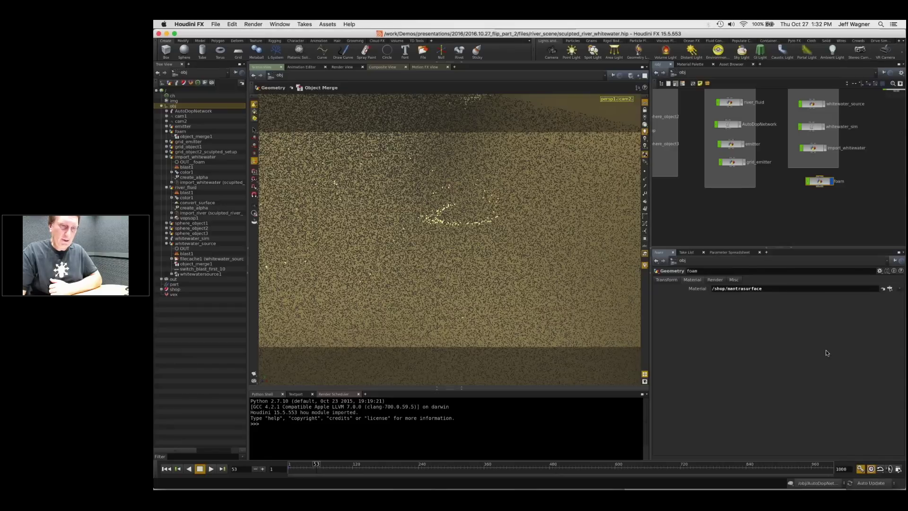
Step: Lower the foam's mantrasurface Opacity Scale to about 0.438 and close its parameters
{"action": "left_click", "coordinate": [882, 289]}
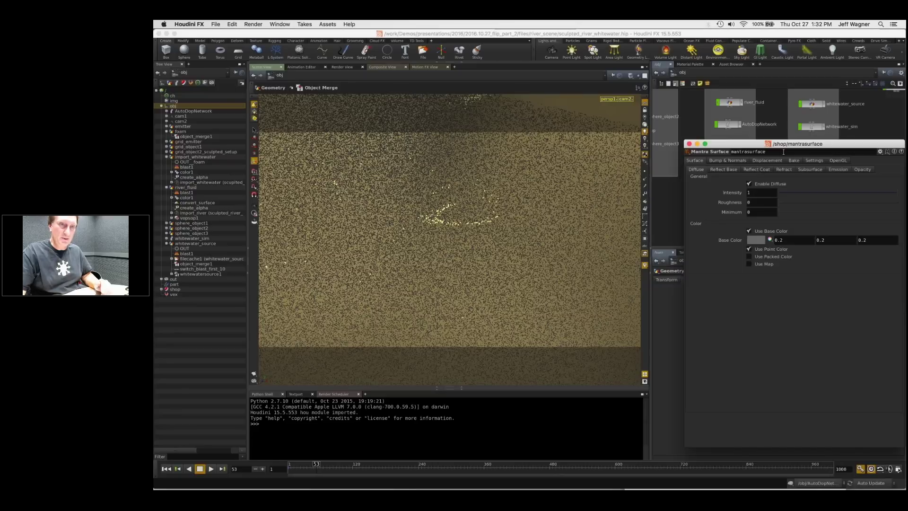
{"action": "left_click_drag", "start_coordinate": [788, 144], "coordinate": [493, 136]}
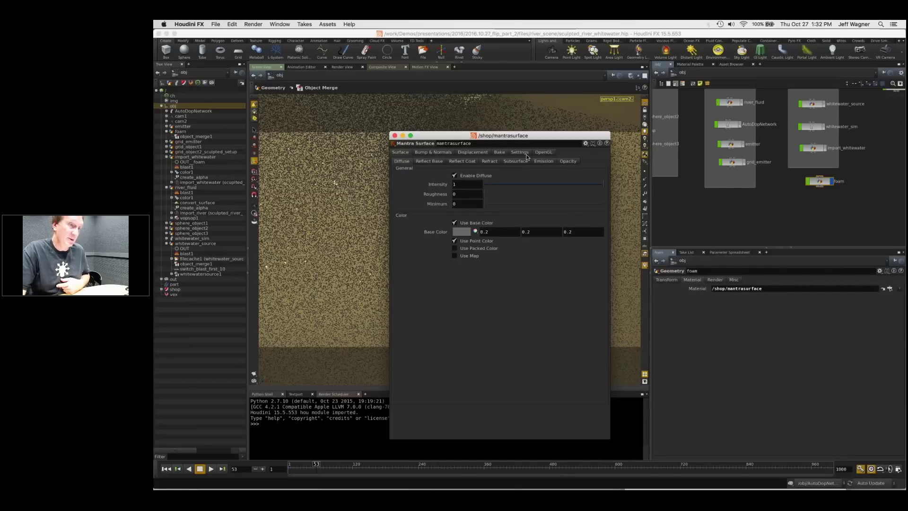
{"action": "left_click", "coordinate": [567, 161]}
{"action": "left_click_drag", "start_coordinate": [541, 177], "coordinate": [545, 177]}
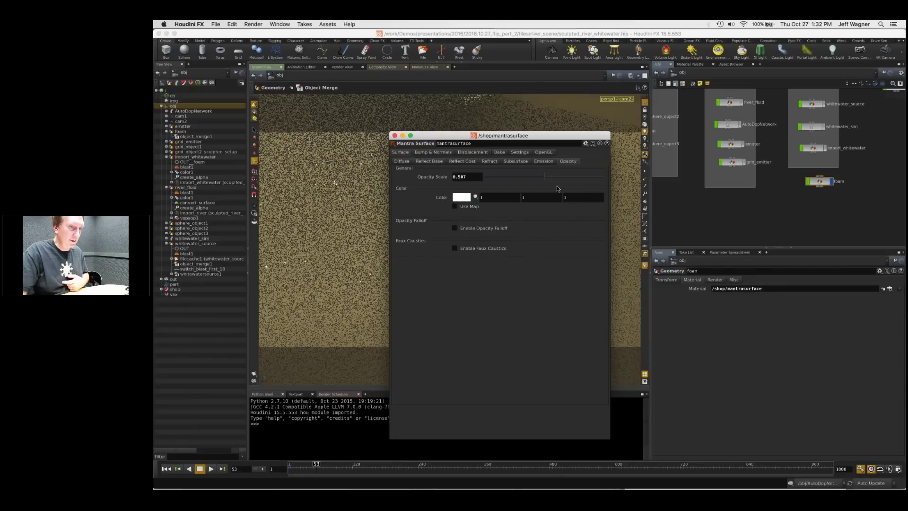
{"action": "left_click_drag", "start_coordinate": [559, 177], "coordinate": [562, 177]}
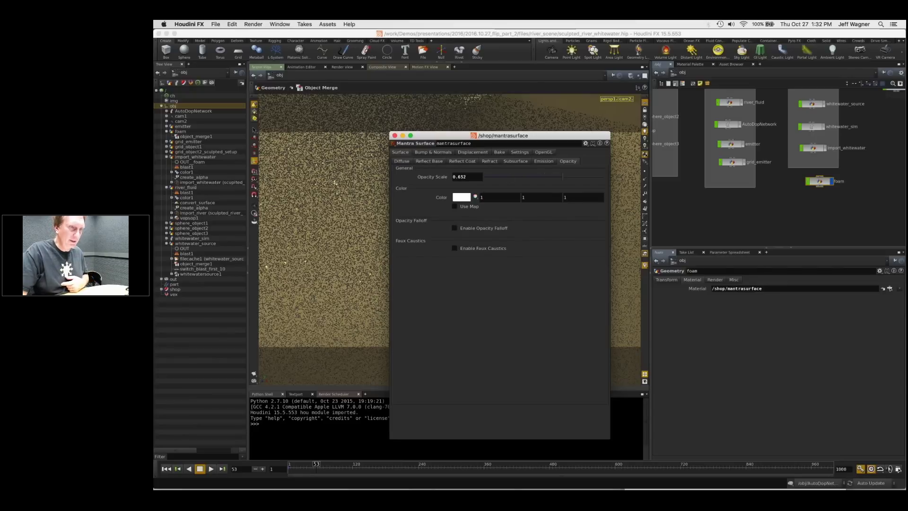
{"action": "left_click", "coordinate": [488, 161]}
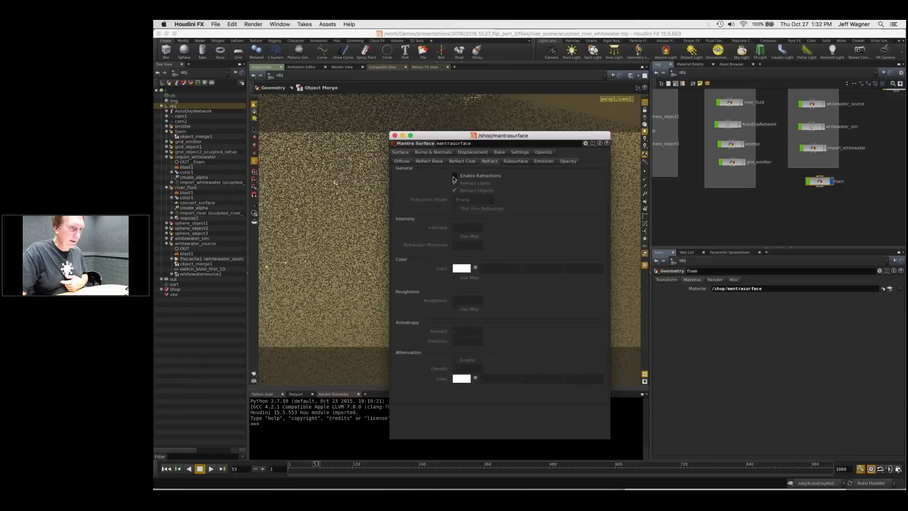
{"action": "left_click", "coordinate": [530, 178]}
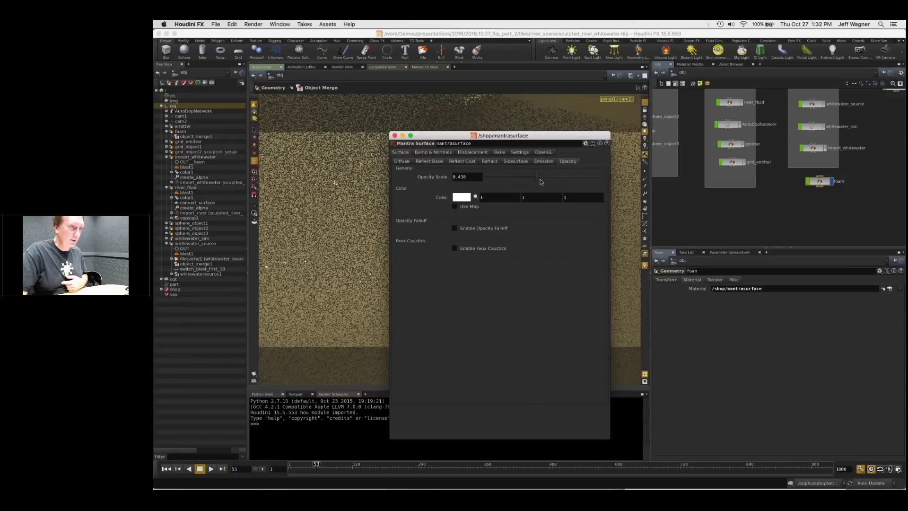
{"action": "left_click", "coordinate": [395, 135]}
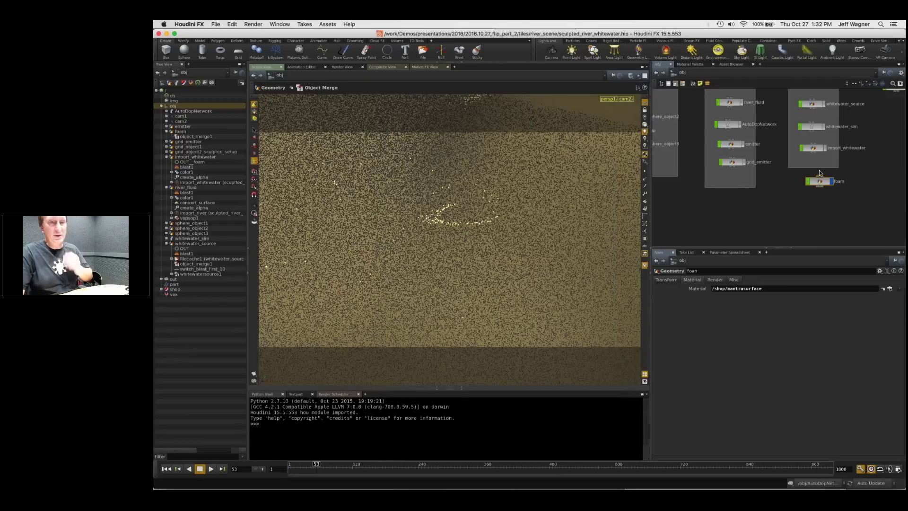
Step: Nudge the foam object into line beneath import_whitewater and create a Mantra - PBR render node
{"action": "left_click_drag", "start_coordinate": [819, 181], "coordinate": [805, 181]}
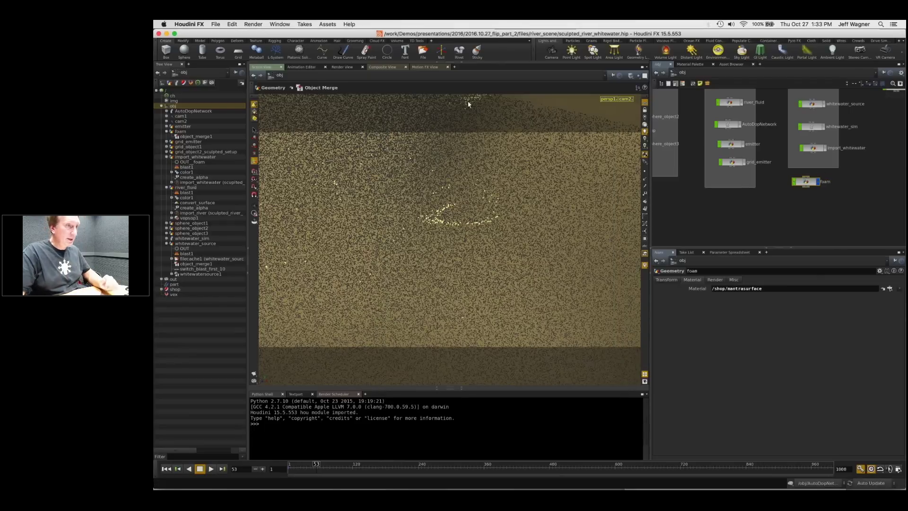
{"action": "left_click", "coordinate": [254, 24]}
{"action": "mouse_move", "coordinate": [274, 34]}
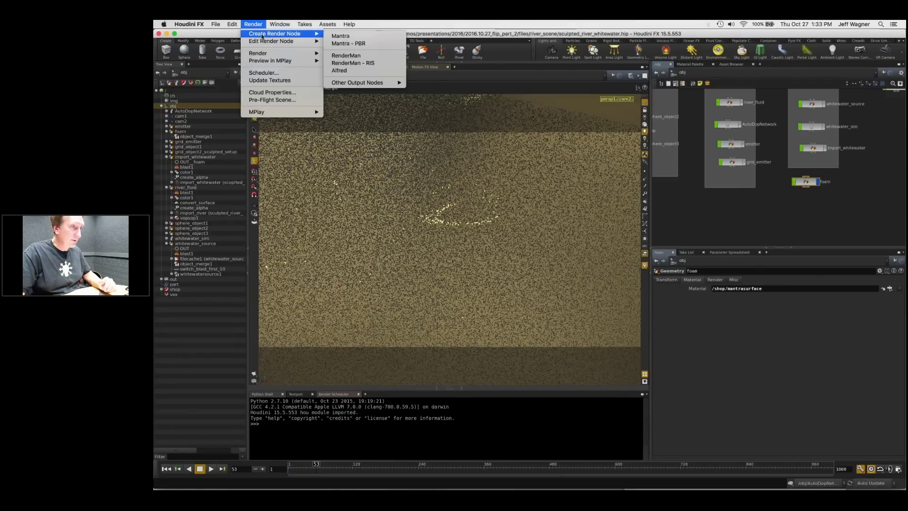
{"action": "left_click", "coordinate": [370, 47]}
Step: Start a preview render of /out/mantra1 through /obj/cam2 in the Render View
{"action": "left_click", "coordinate": [350, 67]}
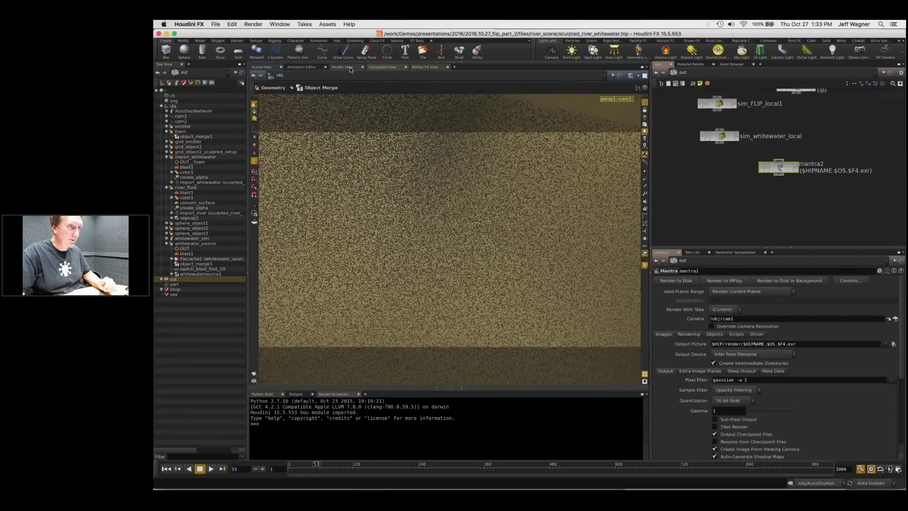
{"action": "left_click", "coordinate": [390, 78]}
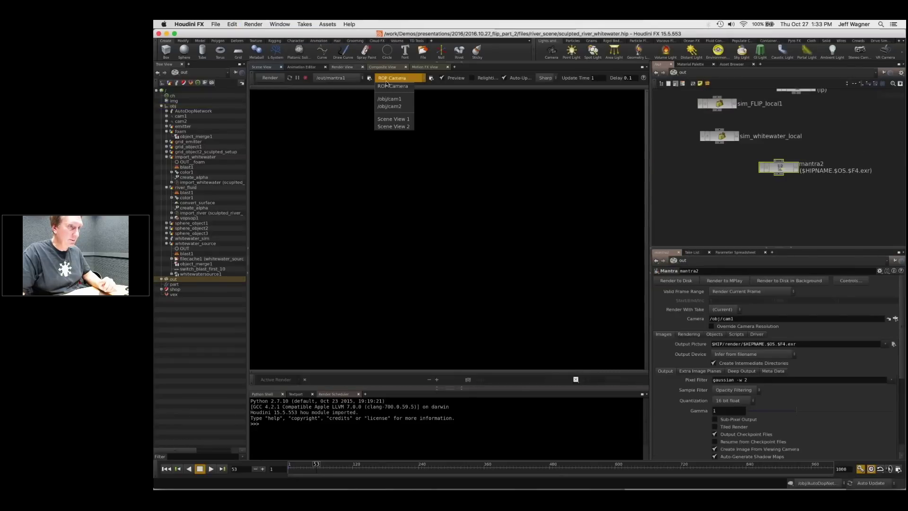
{"action": "left_click", "coordinate": [388, 106]}
{"action": "left_click", "coordinate": [270, 78]}
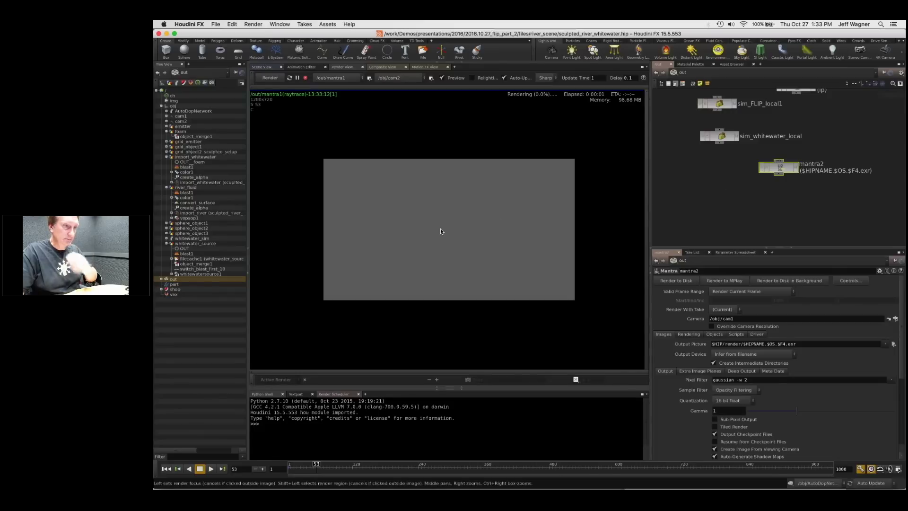
Step: Focus the running preview on the middle of the frame, and hide the grid and sphere collision objects in the obj network
{"action": "scroll", "coordinate": [441, 229], "scroll_direction": "up", "scroll_amount": 4}
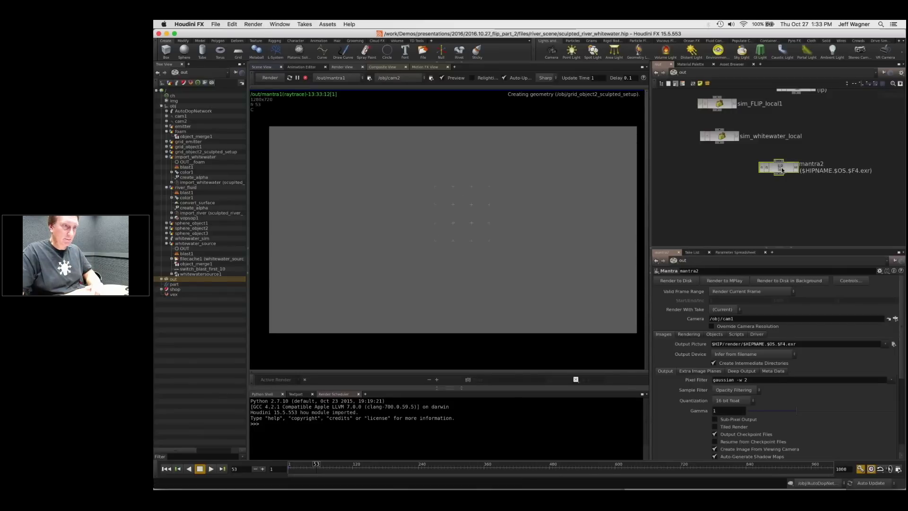
{"action": "left_click", "coordinate": [467, 201]}
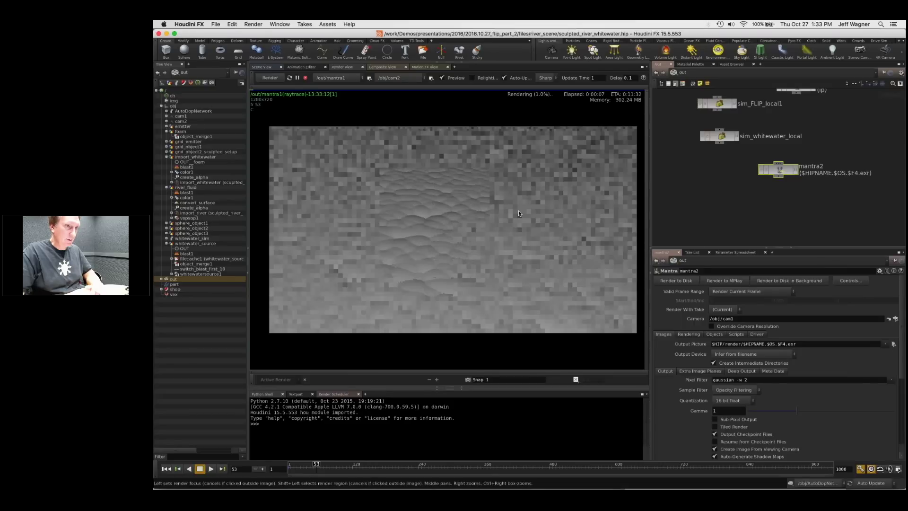
{"action": "left_click", "coordinate": [261, 66]}
{"action": "scroll", "coordinate": [678, 136], "scroll_direction": "down", "scroll_amount": 3}
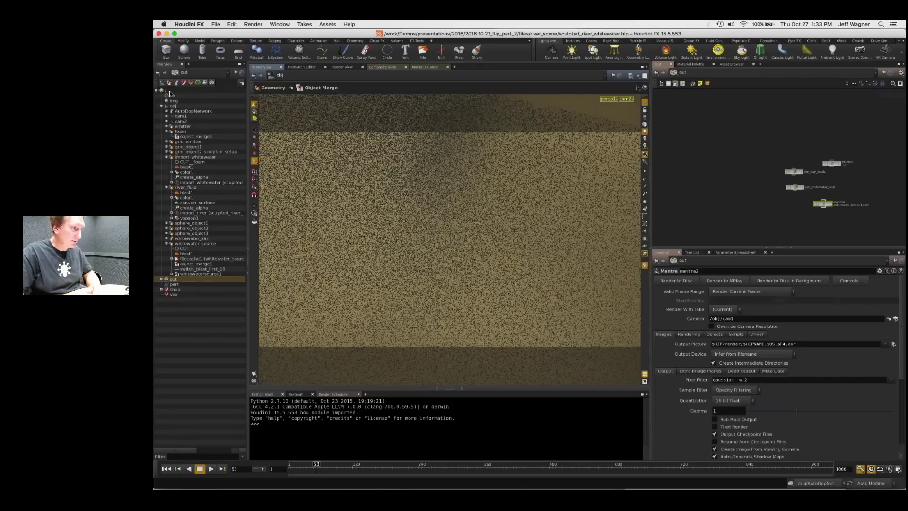
{"action": "left_click", "coordinate": [173, 106]}
{"action": "scroll", "coordinate": [817, 206], "scroll_direction": "down", "scroll_amount": 3}
{"action": "middle_click_drag", "start_coordinate": [817, 207], "coordinate": [869, 209]}
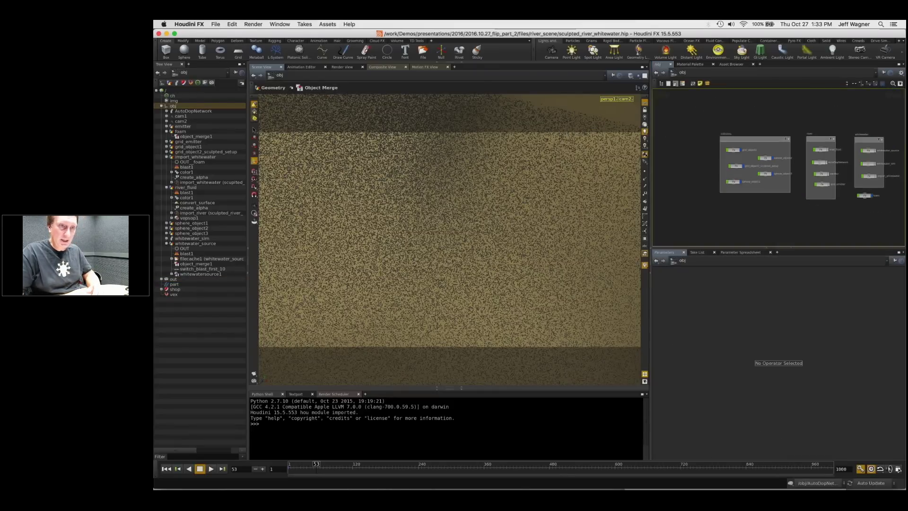
{"action": "scroll", "coordinate": [743, 176], "scroll_direction": "up", "scroll_amount": 2}
{"action": "left_click_drag", "start_coordinate": [713, 129], "coordinate": [793, 193]}
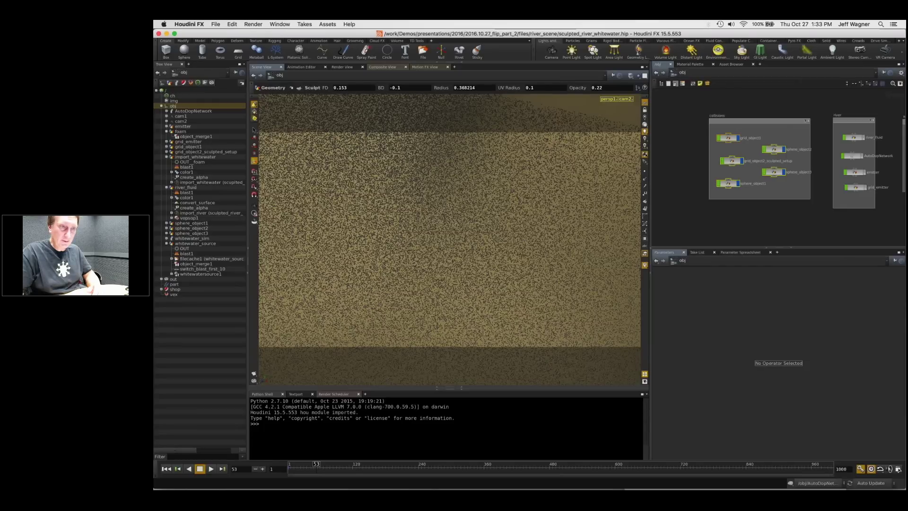
{"action": "left_click", "coordinate": [783, 172]}
{"action": "scroll", "coordinate": [766, 229], "scroll_direction": "up", "scroll_amount": 1}
{"action": "middle_click_drag", "start_coordinate": [824, 227], "coordinate": [743, 228]}
{"action": "scroll", "coordinate": [767, 228], "scroll_direction": "down", "scroll_amount": 1}
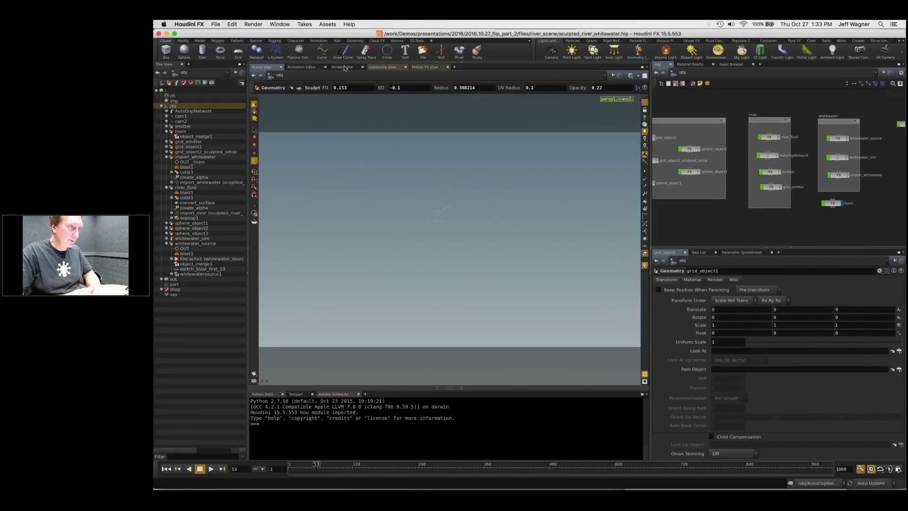
Step: Re-render /out/mantra1 through /obj/cam2 in the Render View and select the foam object
{"action": "left_click", "coordinate": [342, 67]}
{"action": "left_click", "coordinate": [270, 78]}
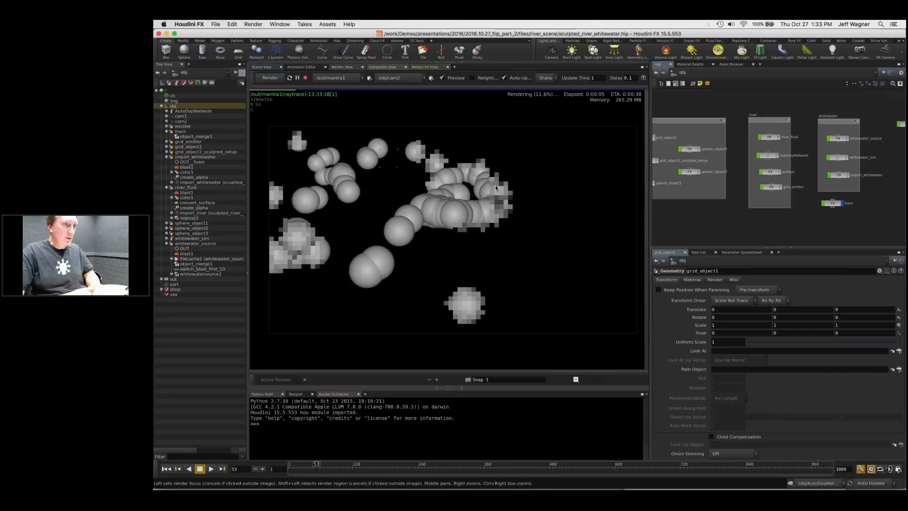
{"action": "middle_click_drag", "start_coordinate": [820, 213], "coordinate": [797, 205]}
{"action": "left_click", "coordinate": [807, 195]}
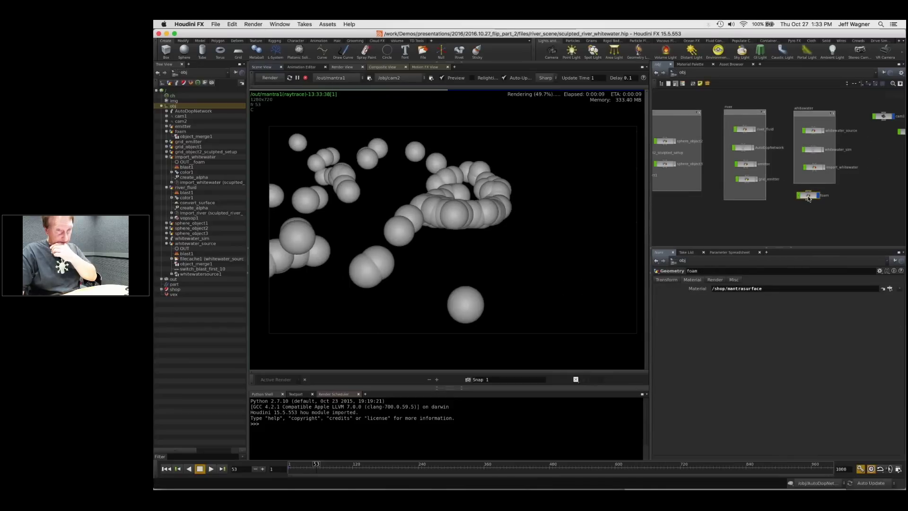
{"action": "middle_click_drag", "start_coordinate": [810, 207], "coordinate": [807, 205]}
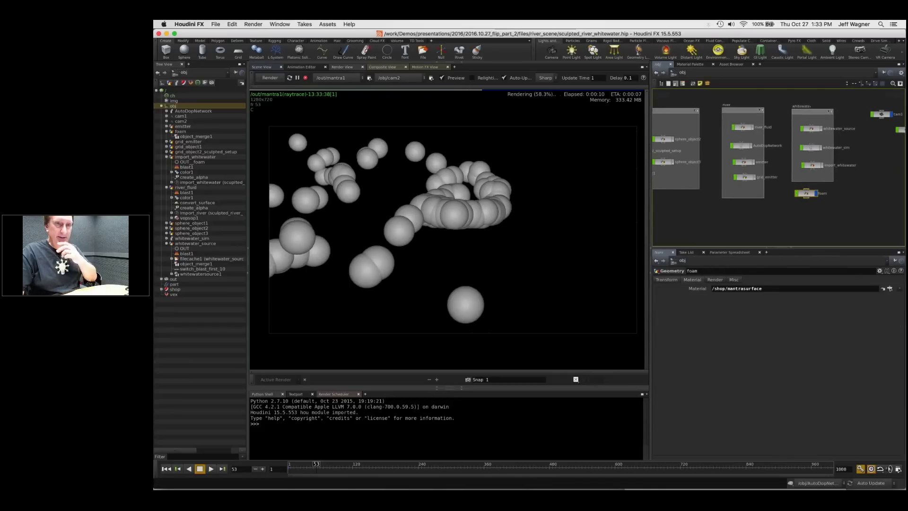
Step: Inside the foam object's network, add a Metaball node beside object_merge1
{"action": "double_click", "coordinate": [803, 196]}
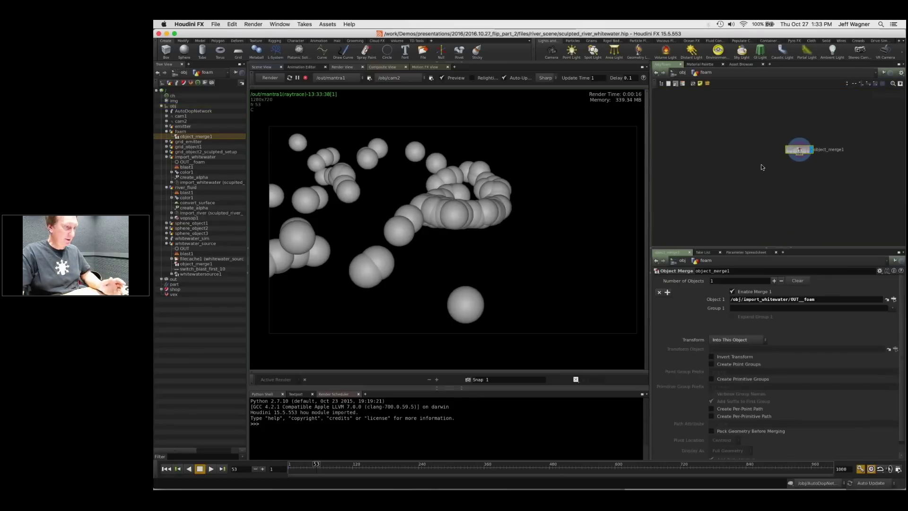
{"action": "key", "text": "Tab"}
{"action": "type", "text": "m"}
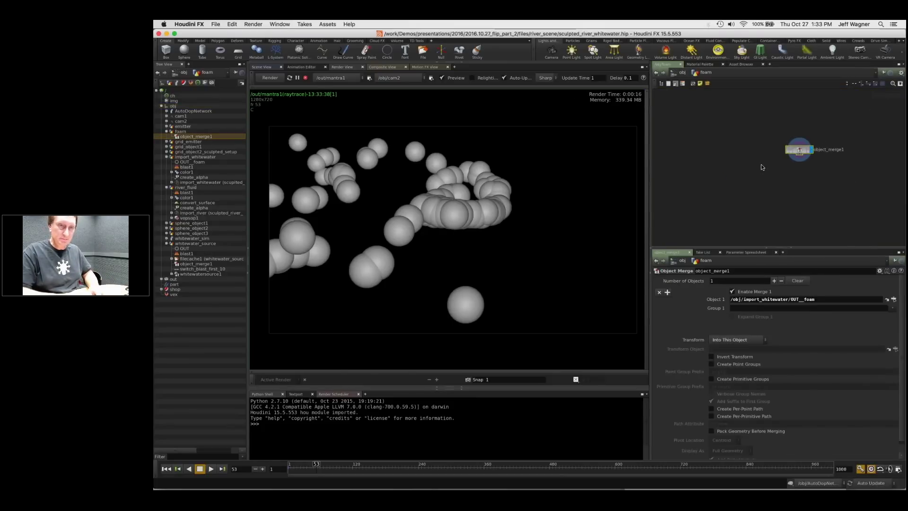
{"action": "type", "text": "a"}
{"action": "key", "text": "BackSpace"}
{"action": "type", "text": "eta"}
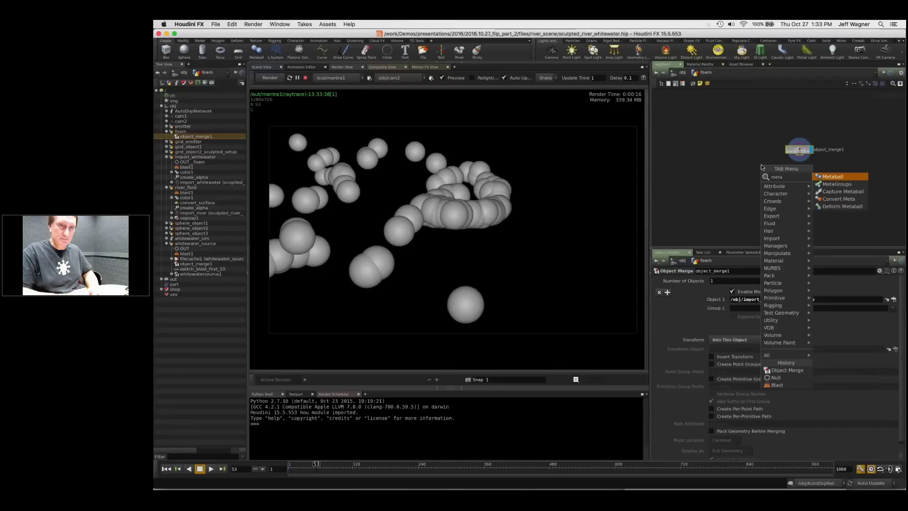
{"action": "key", "text": "Return"}
{"action": "left_click", "coordinate": [705, 145]}
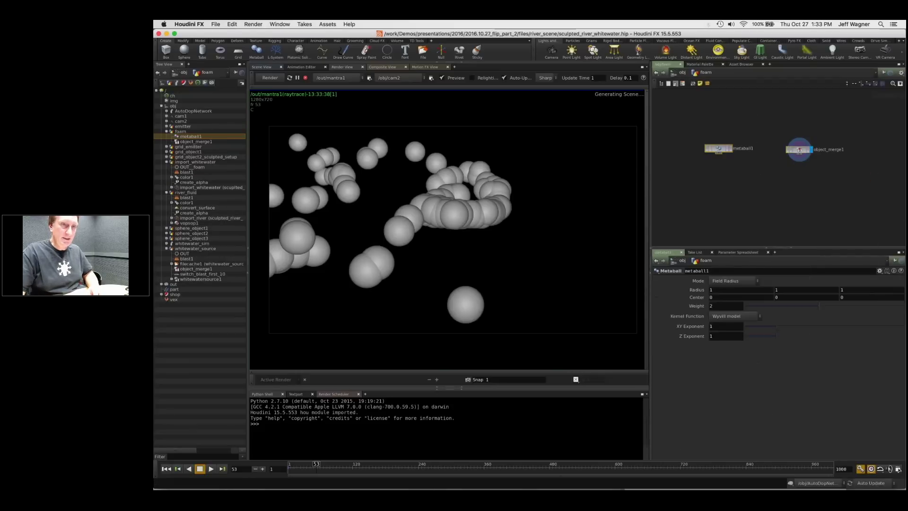
Step: Add a Copy node below the metaball and object_merge1 nodes
{"action": "key", "text": "Tab"}
{"action": "type", "text": "copy"}
{"action": "key", "text": "Return"}
{"action": "left_click", "coordinate": [738, 188]}
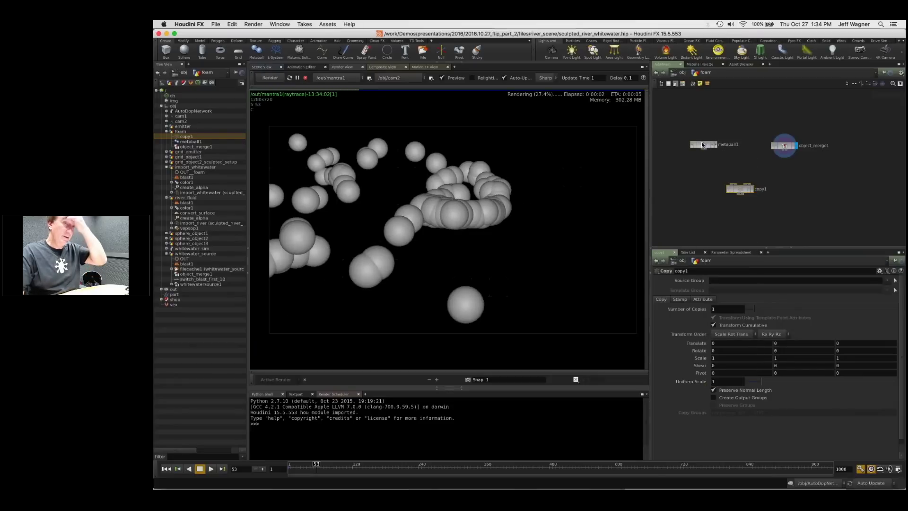
Step: Set the metaball's radius to 0.5 on all three axes
{"action": "left_click", "coordinate": [703, 146]}
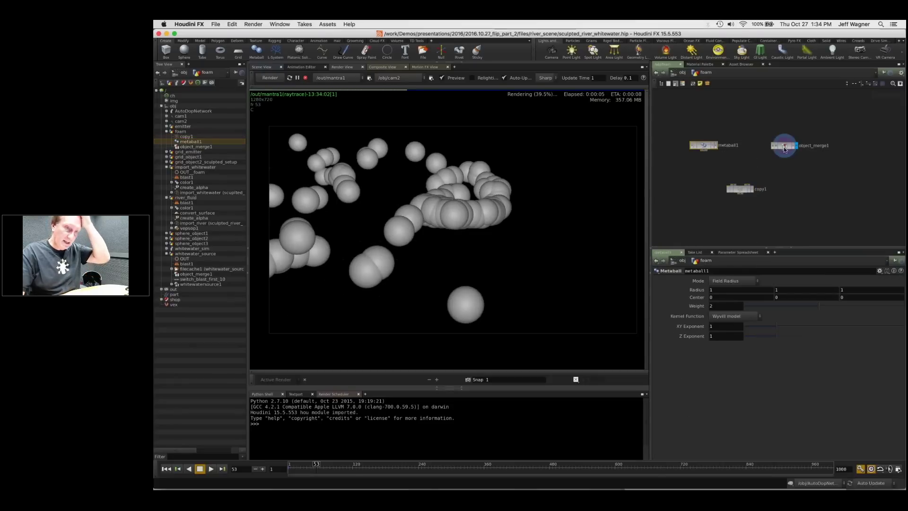
{"action": "middle_click", "coordinate": [784, 148]}
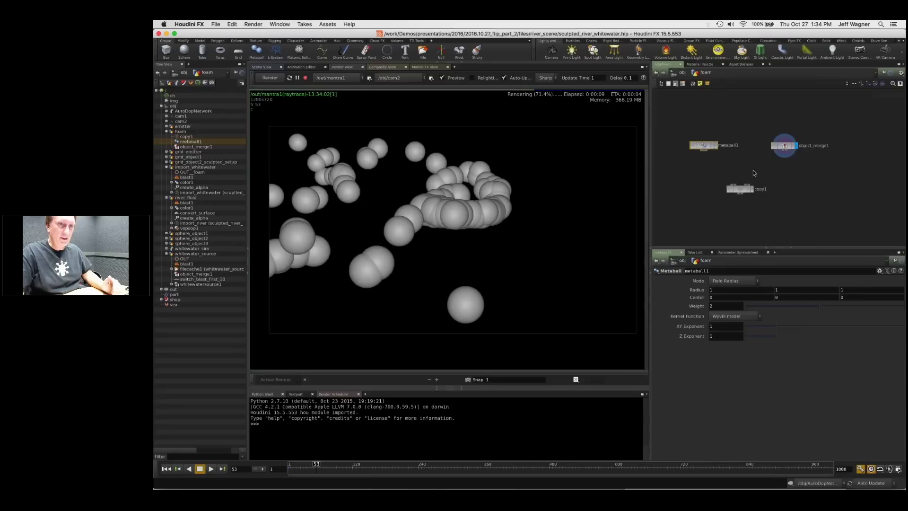
{"action": "left_click_drag", "start_coordinate": [740, 189], "coordinate": [741, 193]}
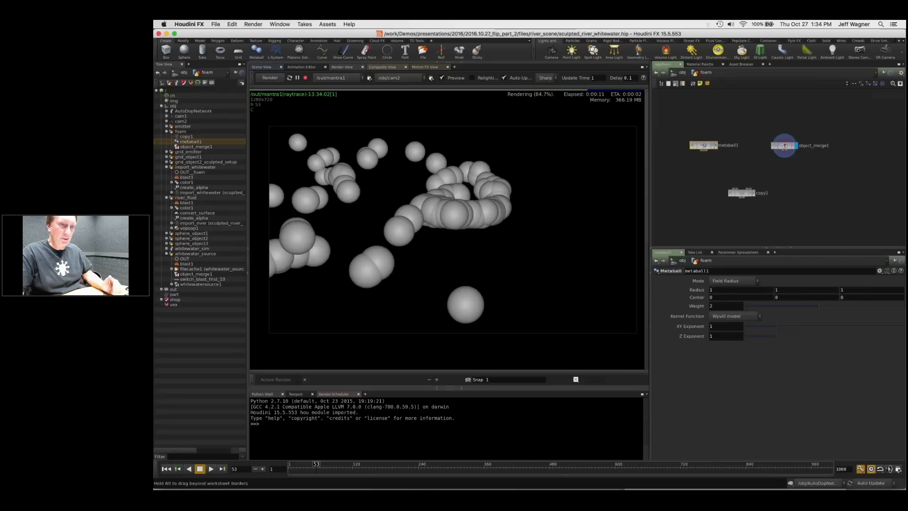
{"action": "middle_click", "coordinate": [695, 290]}
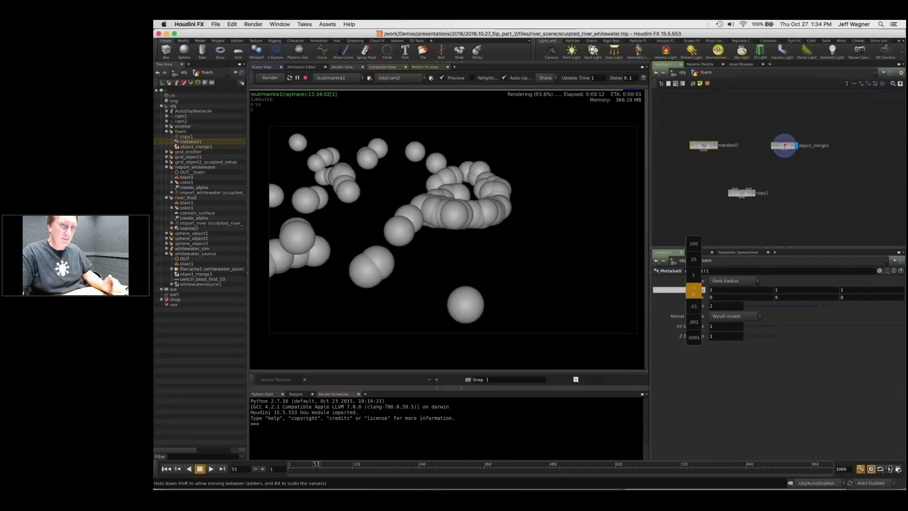
{"action": "left_click", "coordinate": [711, 290]}
{"action": "type", "text": "0.50.50.5"}
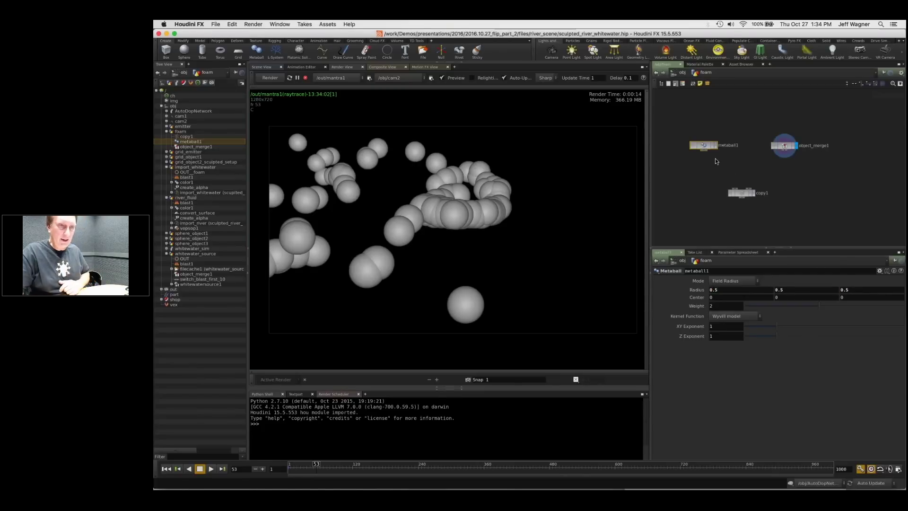
Step: Wire the metaball and object_merge1 into the Copy node's first and second inputs, and review its attribute, stamp and copy settings
{"action": "left_click_drag", "start_coordinate": [704, 150], "coordinate": [737, 189]}
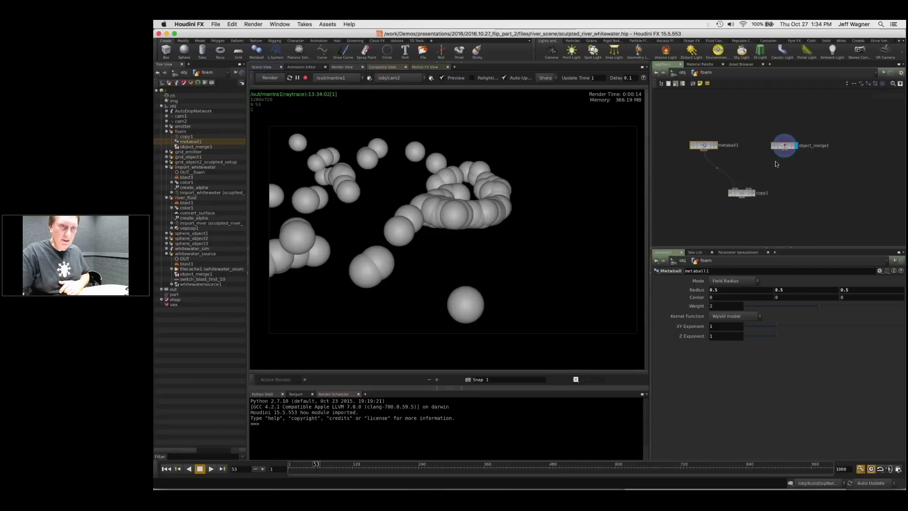
{"action": "left_click_drag", "start_coordinate": [784, 155], "coordinate": [748, 189]}
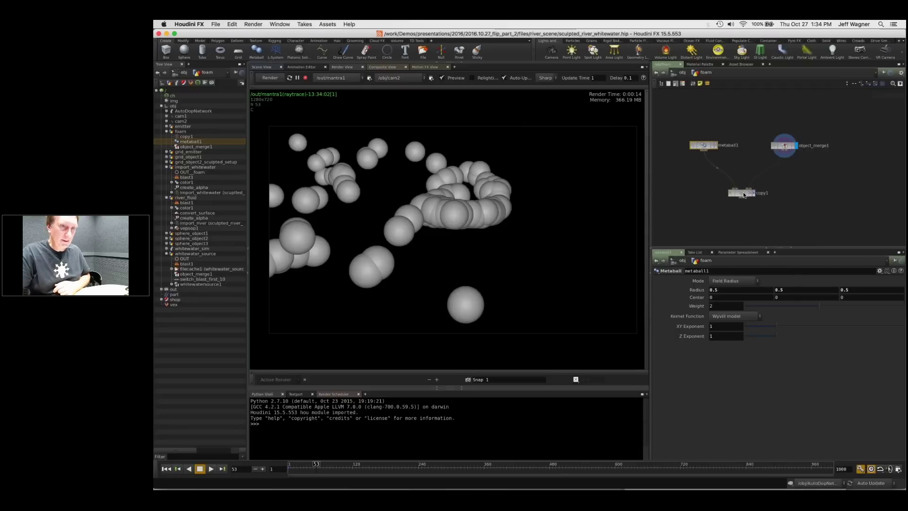
{"action": "left_click", "coordinate": [742, 193]}
{"action": "left_click", "coordinate": [705, 300]}
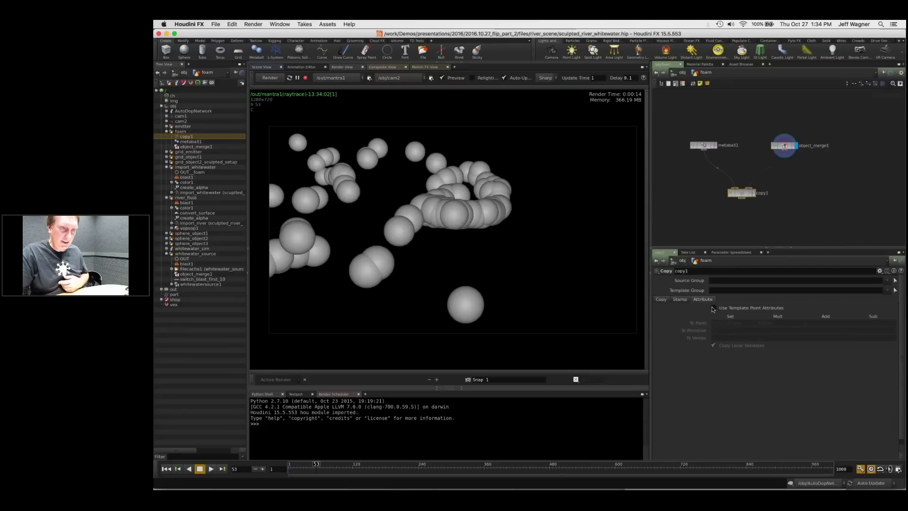
{"action": "left_click", "coordinate": [661, 299]}
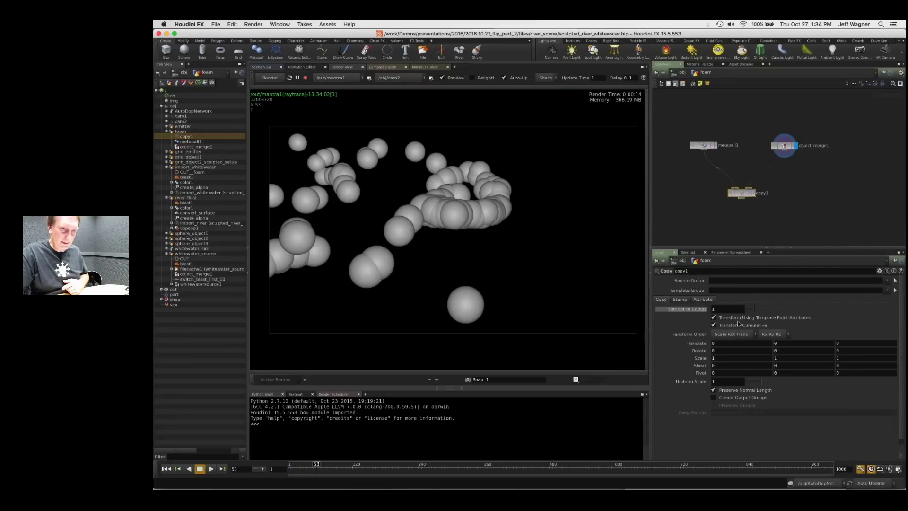
{"action": "left_click", "coordinate": [679, 299]}
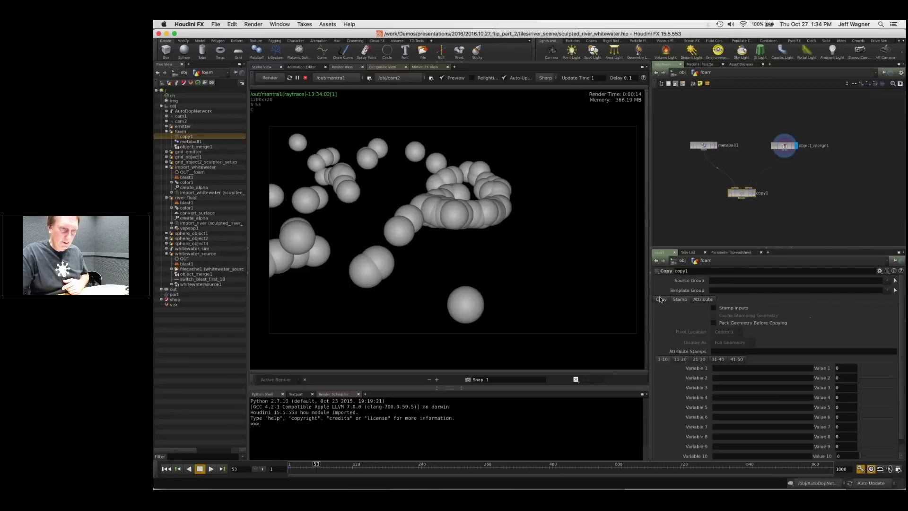
{"action": "left_click", "coordinate": [661, 300]}
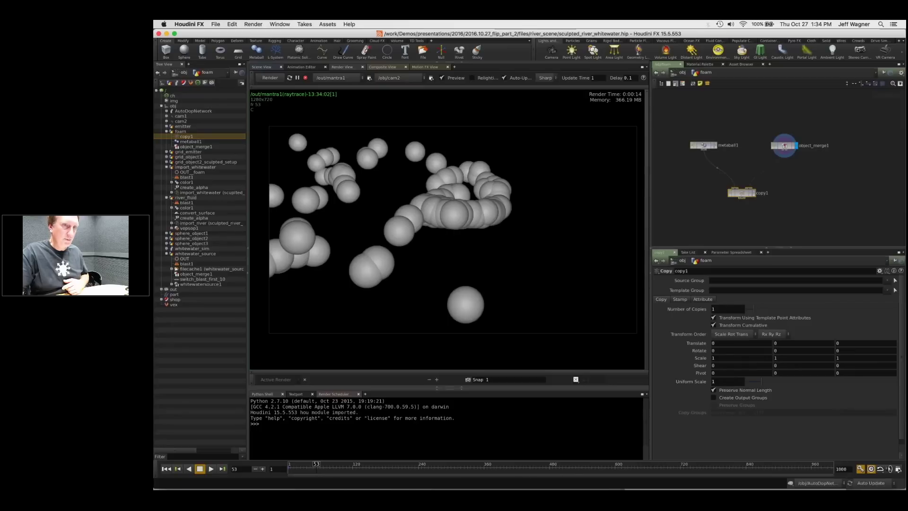
Step: Make copy1 the displayed and rendered node, and focus the preview render on the central ring of foam
{"action": "middle_click_drag", "start_coordinate": [761, 195], "coordinate": [762, 176]}
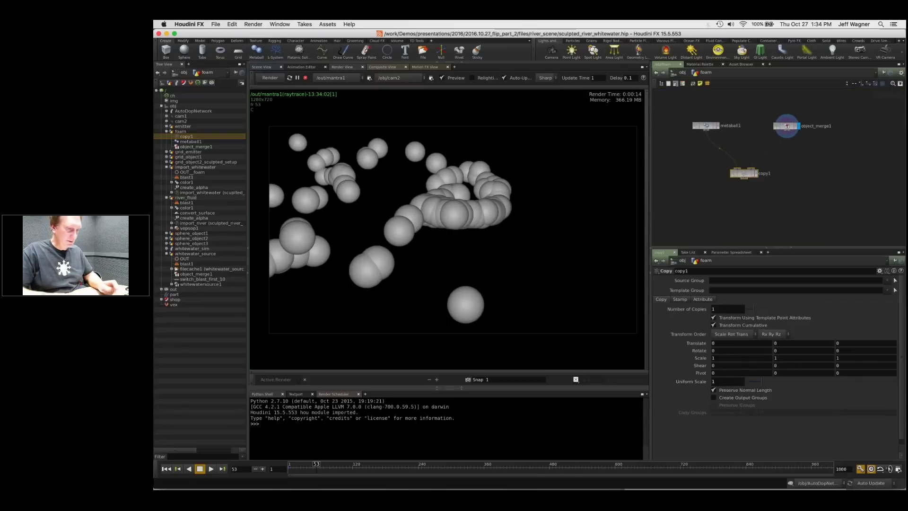
{"action": "left_click", "coordinate": [756, 174]}
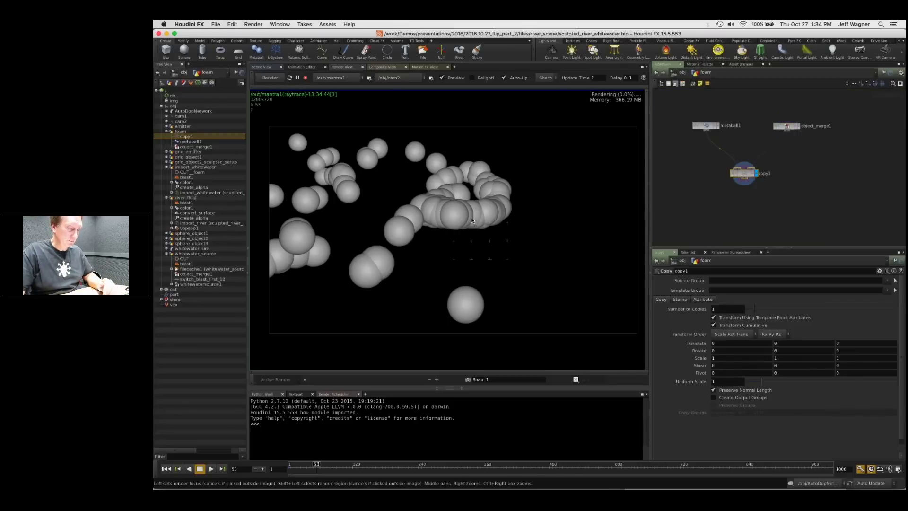
{"action": "left_click", "coordinate": [453, 214]}
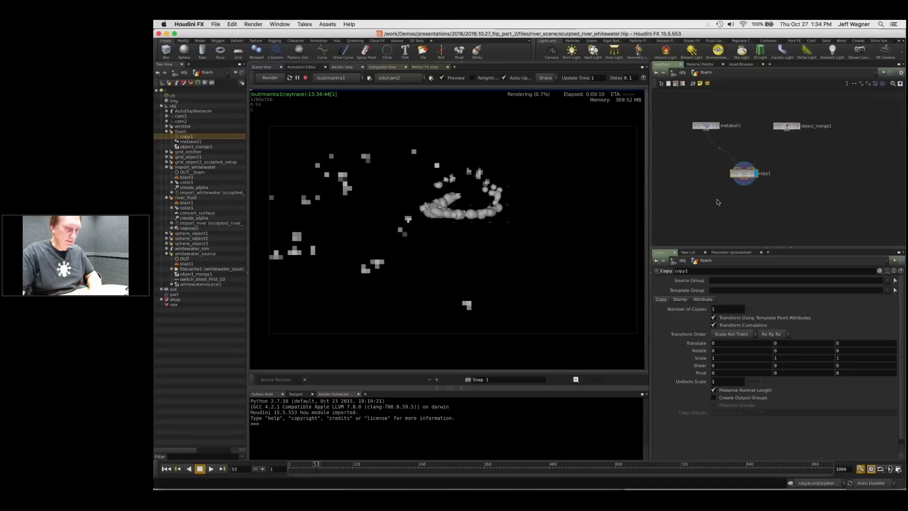
Step: Return to the object level and examine the foam object's geometry render settings, including the Render Points As options
{"action": "key", "text": "u"}
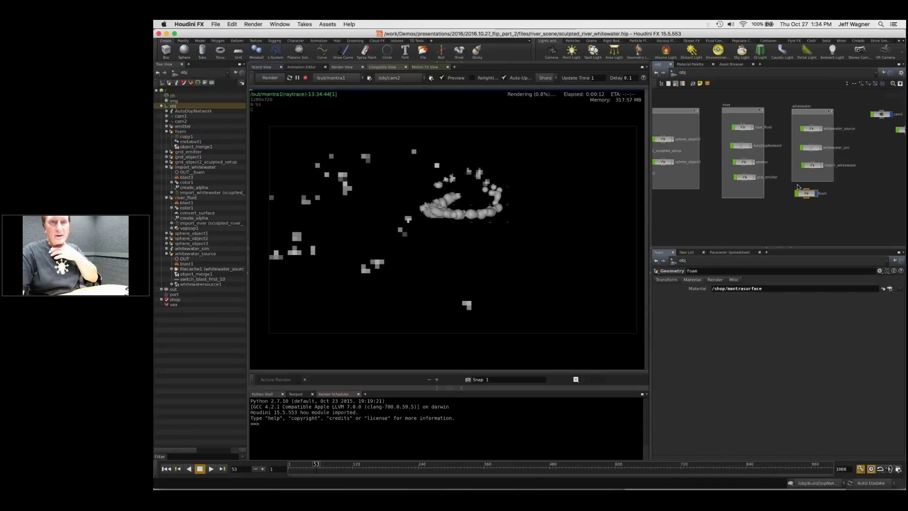
{"action": "left_click", "coordinate": [715, 280]}
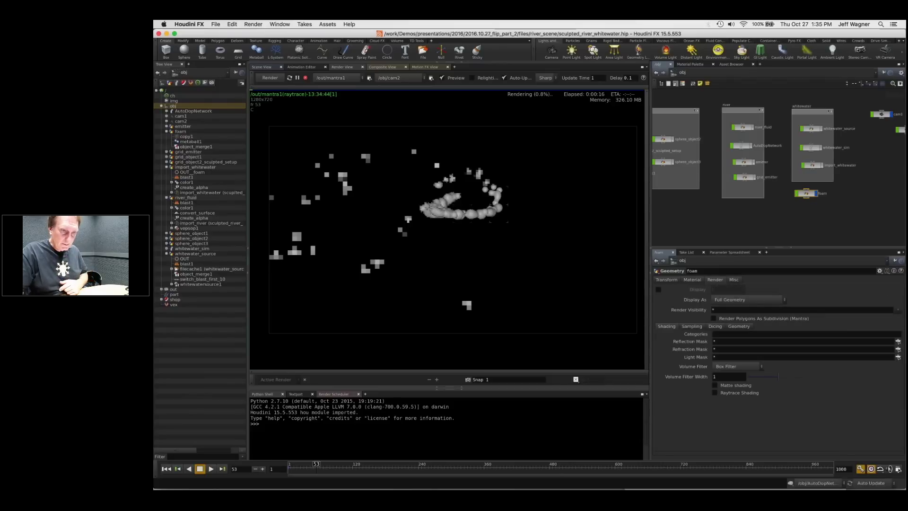
{"action": "left_click", "coordinate": [713, 327]}
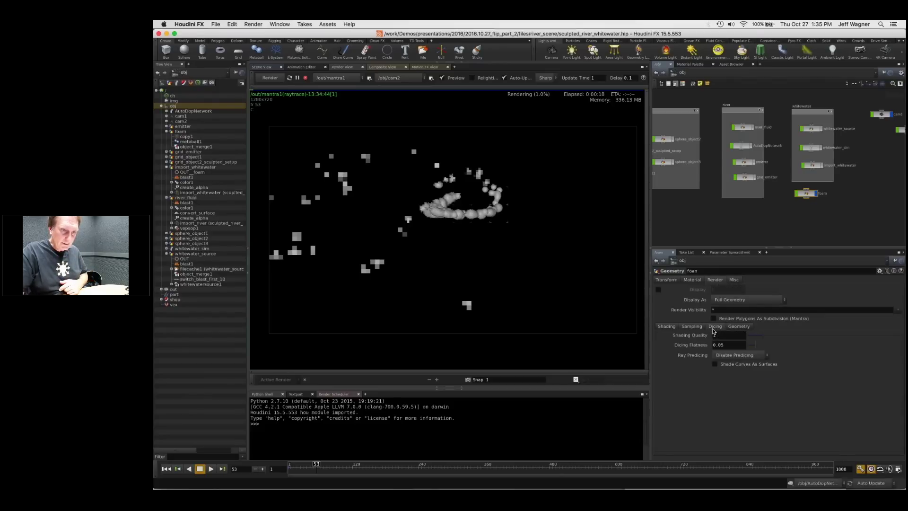
{"action": "left_click", "coordinate": [733, 328]}
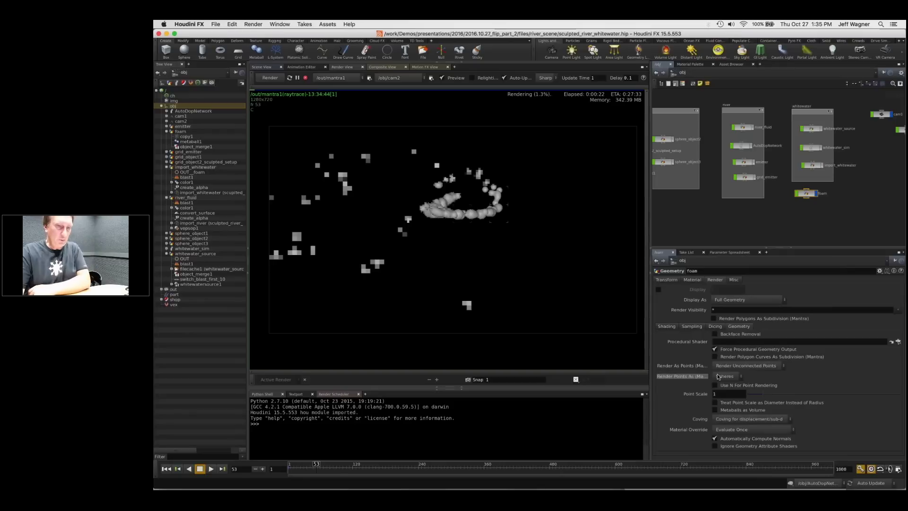
{"action": "left_click", "coordinate": [717, 377]}
{"action": "left_click", "coordinate": [693, 370]}
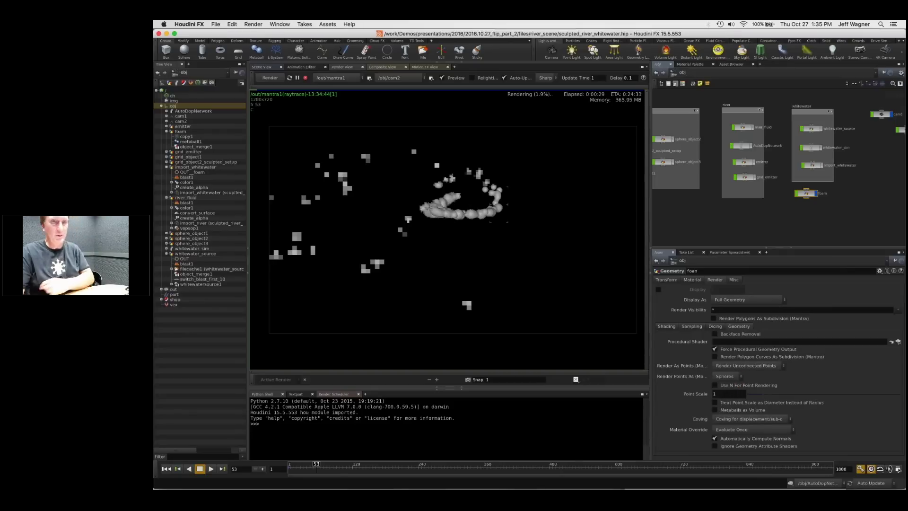
Step: Rename the foam object to foam_metaballs_surface and shift it slightly beneath the whitewater group
{"action": "left_click_drag", "start_coordinate": [806, 197], "coordinate": [796, 198]}
{"action": "double_click", "coordinate": [811, 194]}
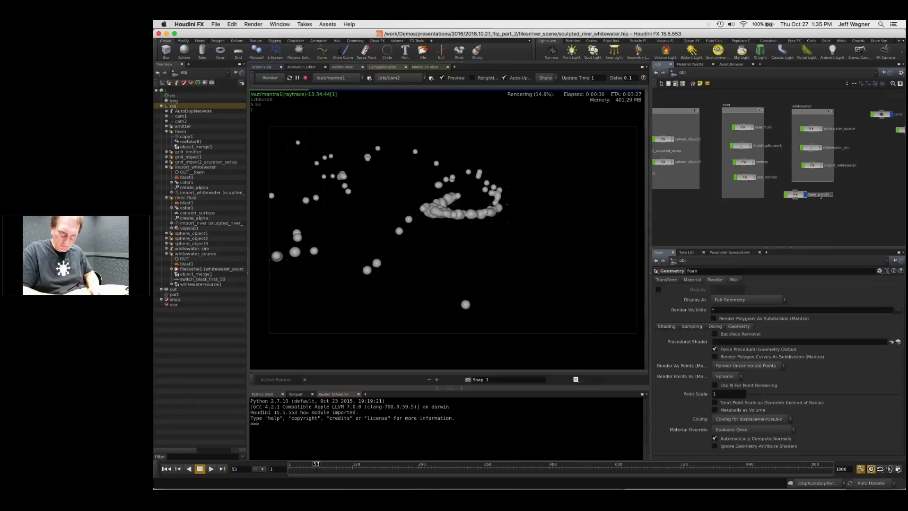
{"action": "type", "text": "_metaballs_surface"}
{"action": "key", "text": "Return"}
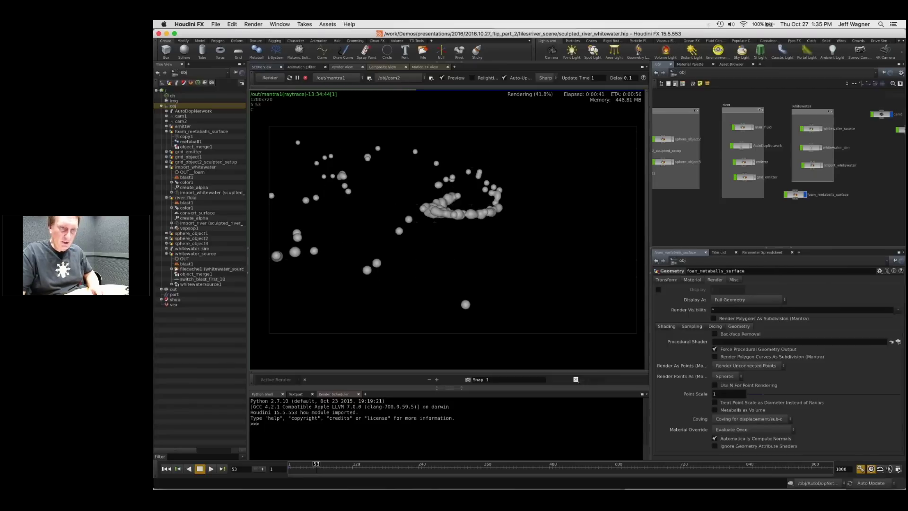
Step: Duplicate the foam_metaballs_surface object, place the copy beneath the original, and rename it foam_metaballs_volume
{"action": "key", "text": "super+c"}
{"action": "key", "text": "super+v"}
{"action": "left_click_drag", "start_coordinate": [815, 204], "coordinate": [815, 209]}
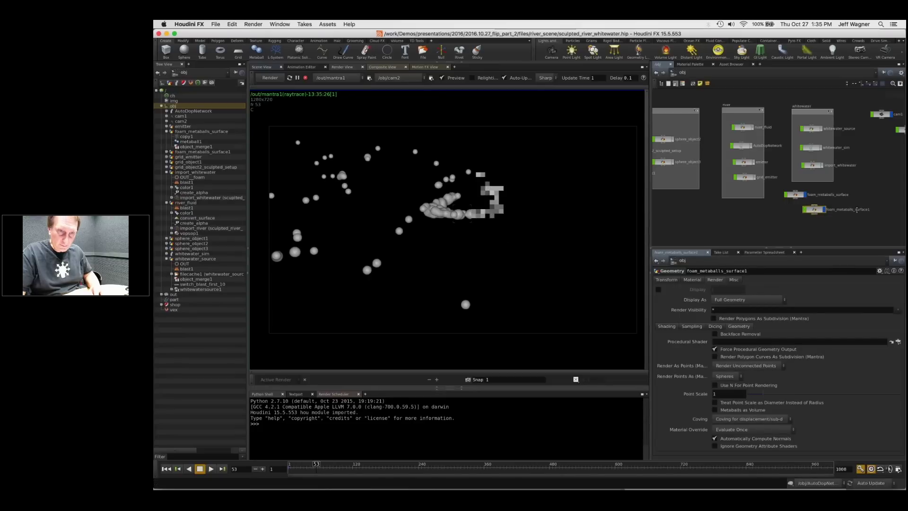
{"action": "double_click", "coordinate": [854, 209]}
{"action": "type", "text": "vo"}
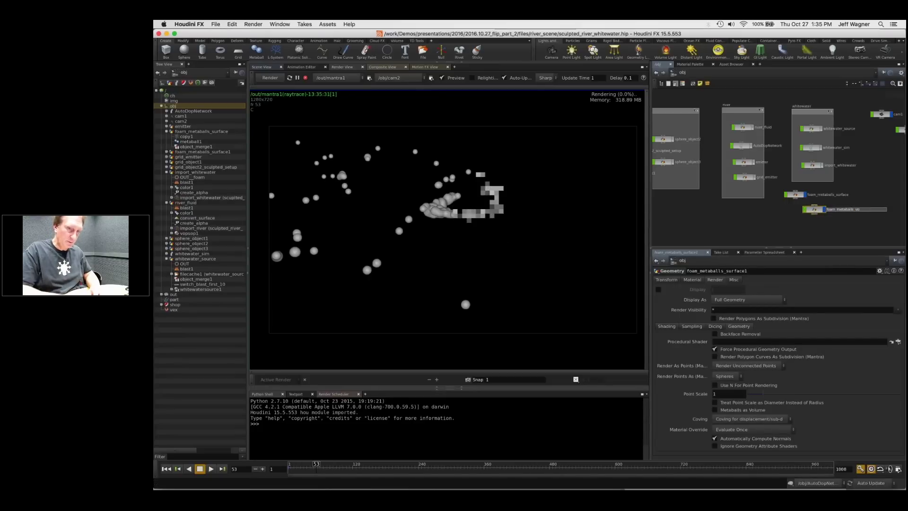
{"action": "type", "text": "lume"}
{"action": "key", "text": "Return"}
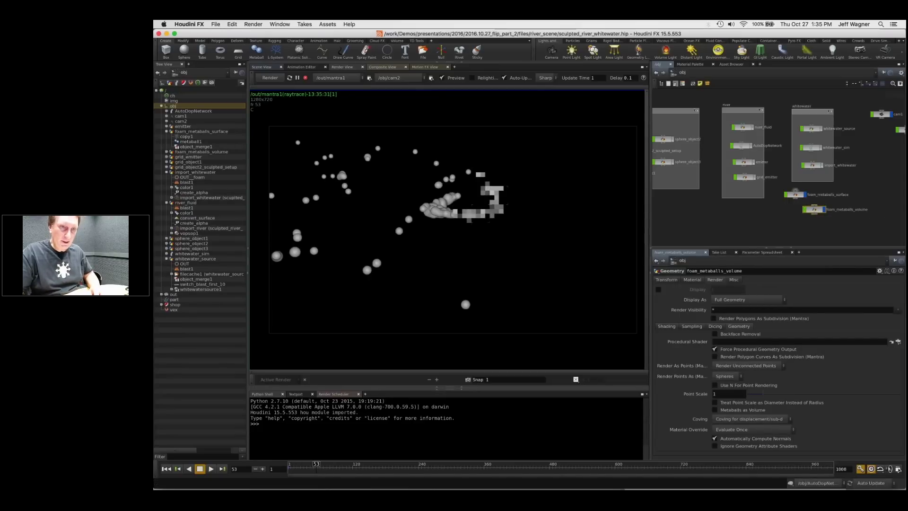
Step: Tidy the placement of the two foam objects and turn on Metaballs as Volume for foam_metaballs_surface
{"action": "left_click", "coordinate": [797, 196]}
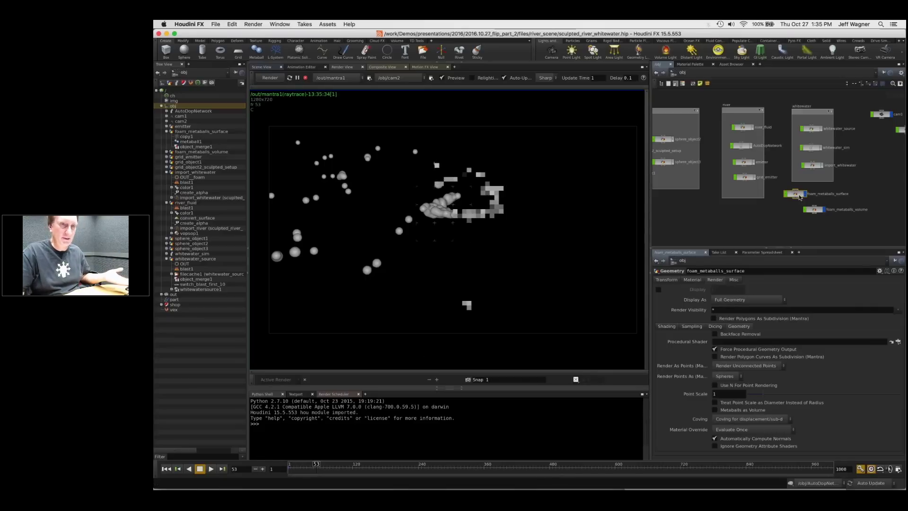
{"action": "left_click_drag", "start_coordinate": [799, 197], "coordinate": [809, 213]}
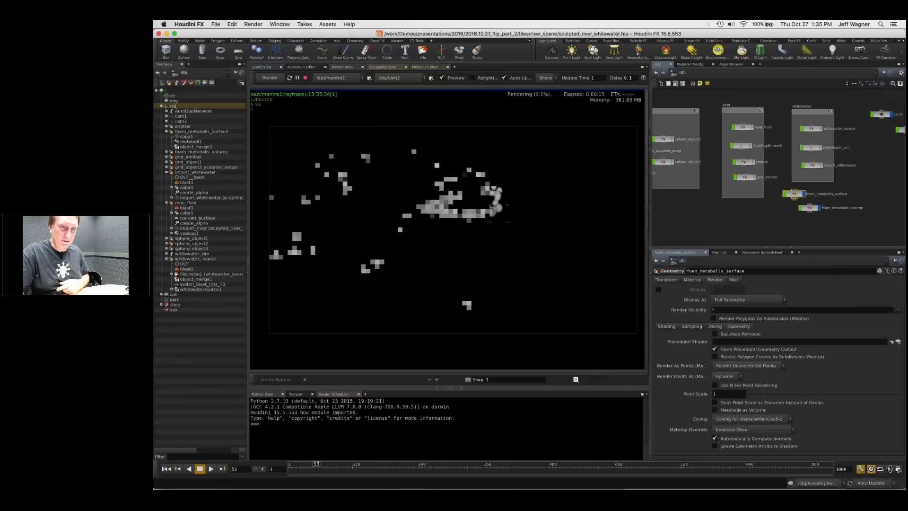
{"action": "left_click", "coordinate": [714, 410]}
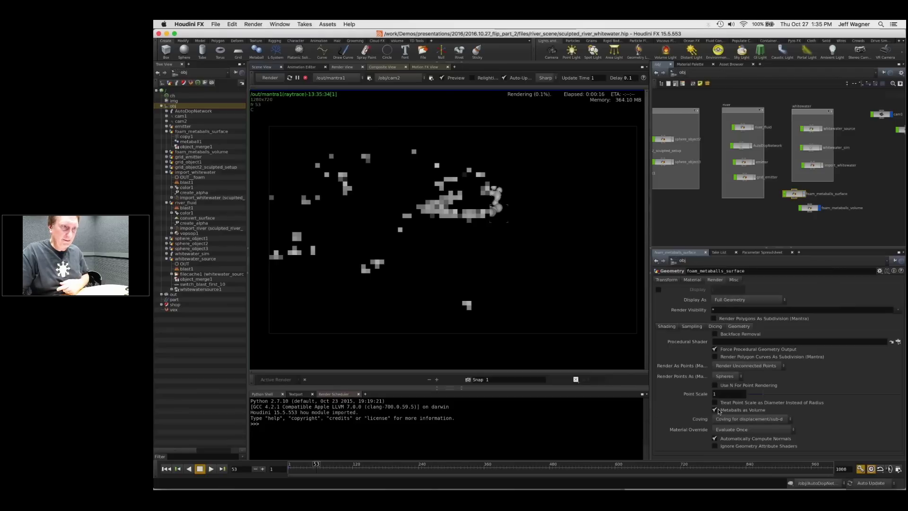
Step: Assign the /shop/billowysmoke material to the foam_metaballs_volume object
{"action": "left_click", "coordinate": [808, 207]}
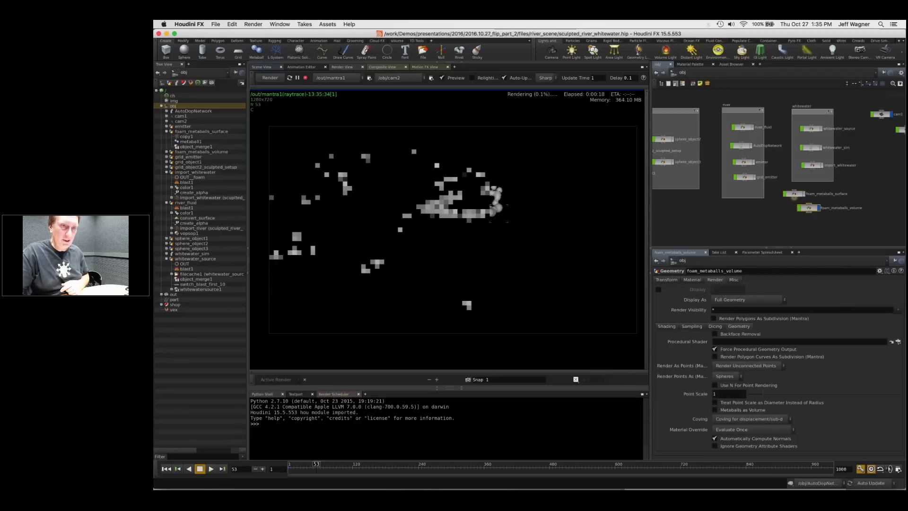
{"action": "left_click", "coordinate": [692, 279]}
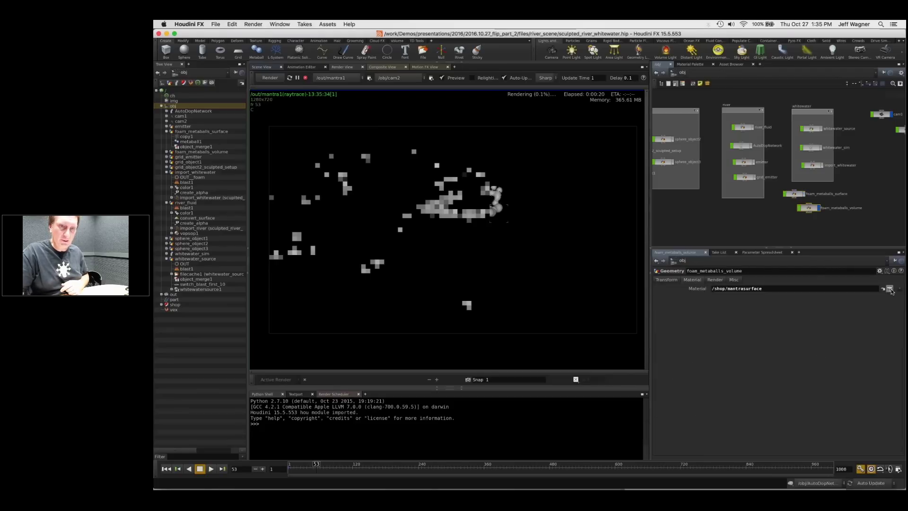
{"action": "left_click", "coordinate": [889, 289]}
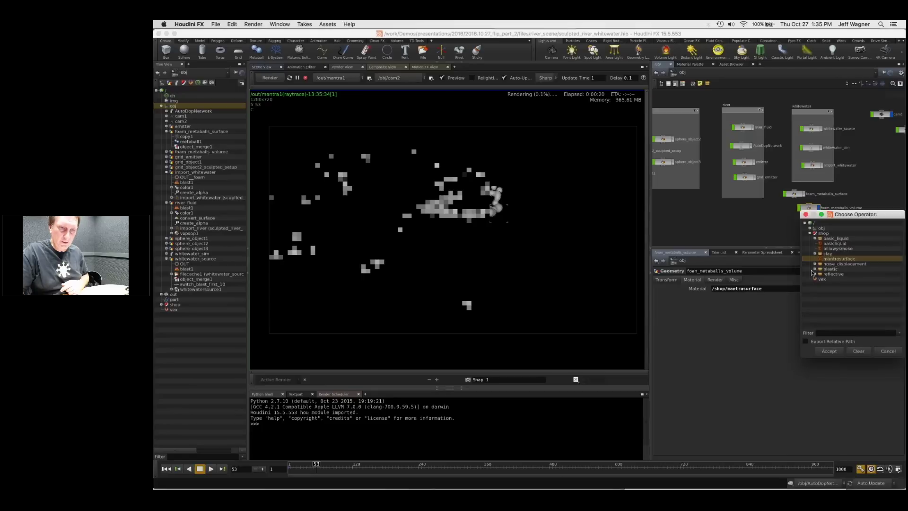
{"action": "left_click", "coordinate": [827, 249]}
{"action": "left_click", "coordinate": [829, 352]}
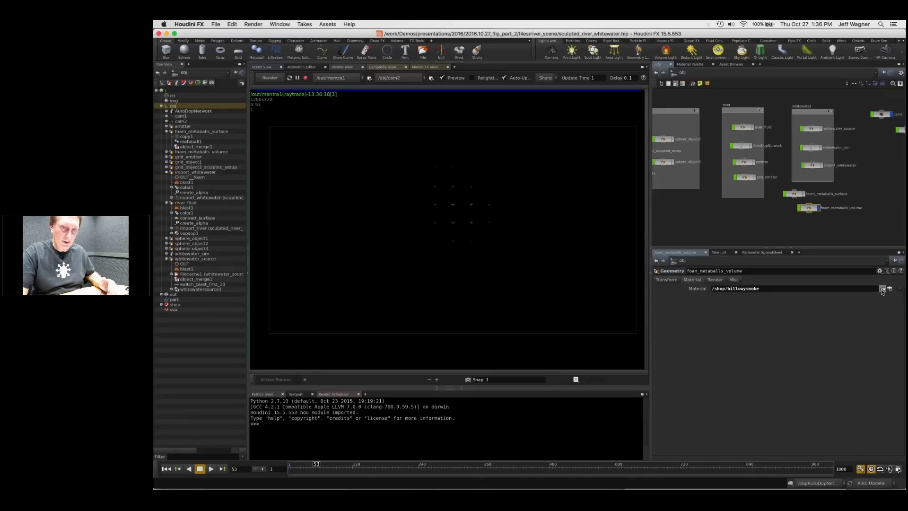
Step: Raise the billowysmoke material's Smoke Intensity first to 10 and finally to 100
{"action": "left_click", "coordinate": [882, 289]}
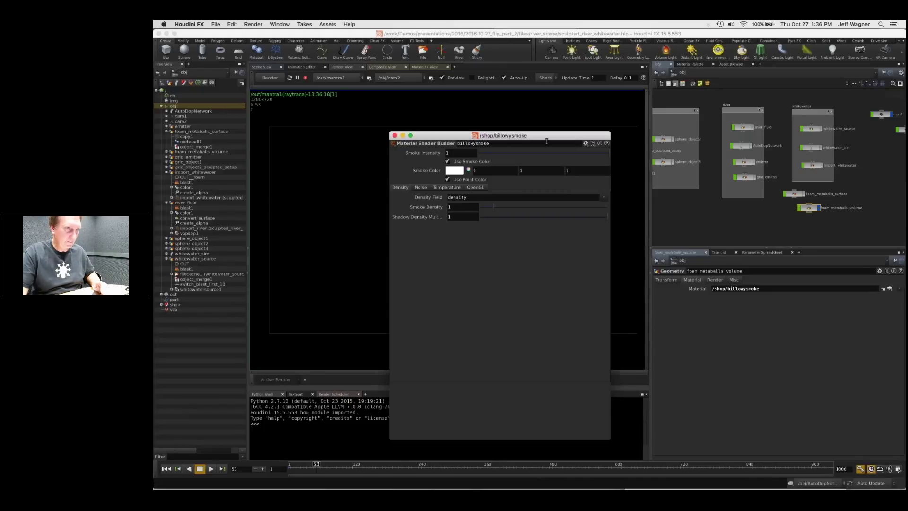
{"action": "left_click_drag", "start_coordinate": [507, 135], "coordinate": [761, 144]}
{"action": "left_click", "coordinate": [714, 161]}
{"action": "key", "text": "Return"}
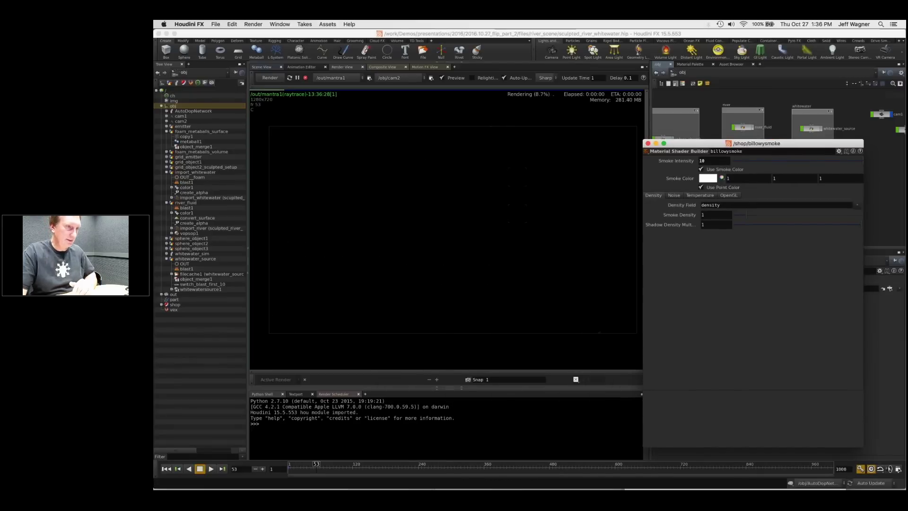
{"action": "left_click", "coordinate": [709, 161]}
{"action": "type", "text": "0"}
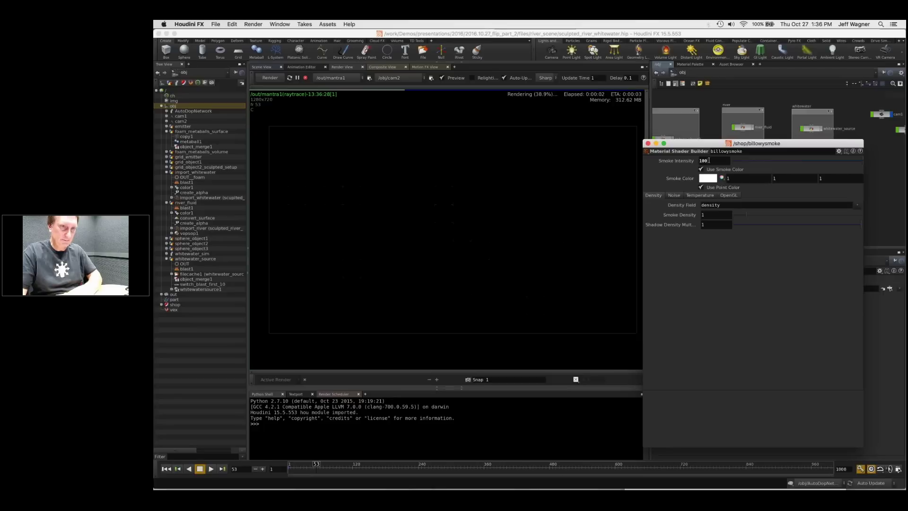
{"action": "key", "text": "Return"}
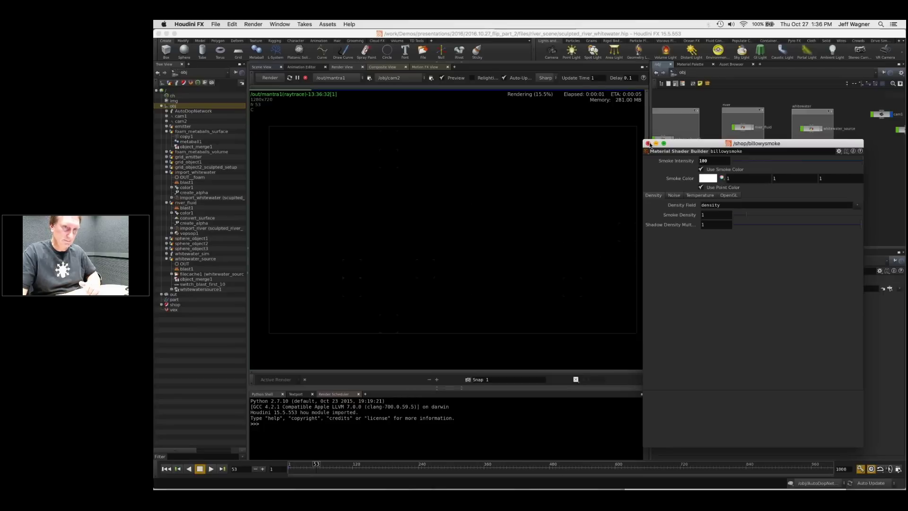
{"action": "left_click", "coordinate": [648, 143]}
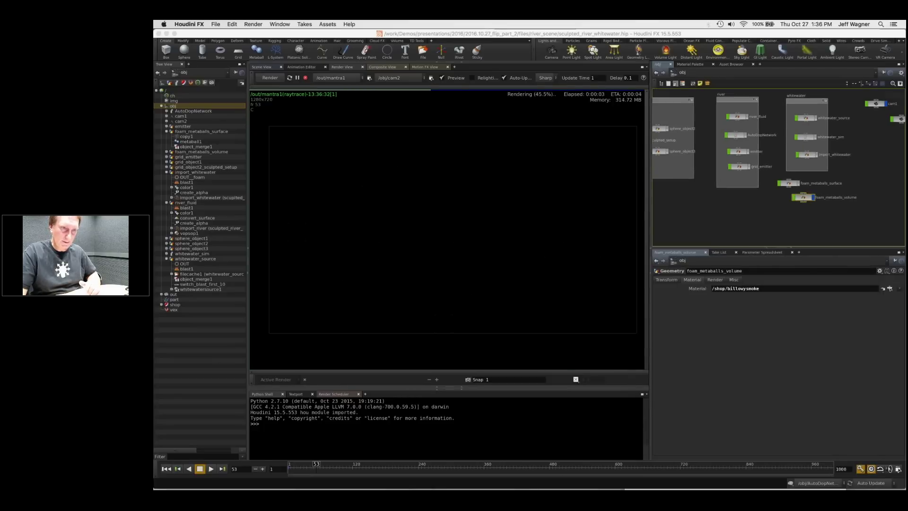
Step: Turn on Metaballs as Volume for foam_metaballs_volume and review its sampling and shading render settings
{"action": "left_click", "coordinate": [715, 280]}
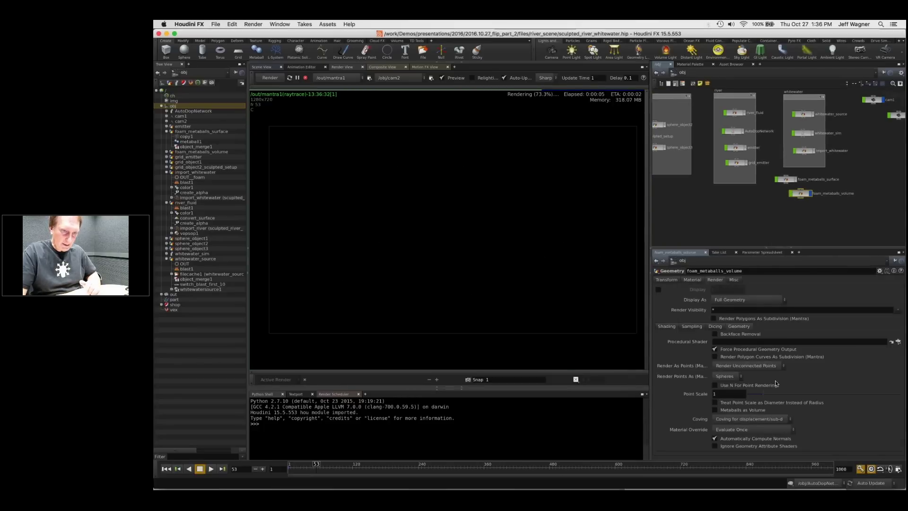
{"action": "left_click", "coordinate": [715, 410]}
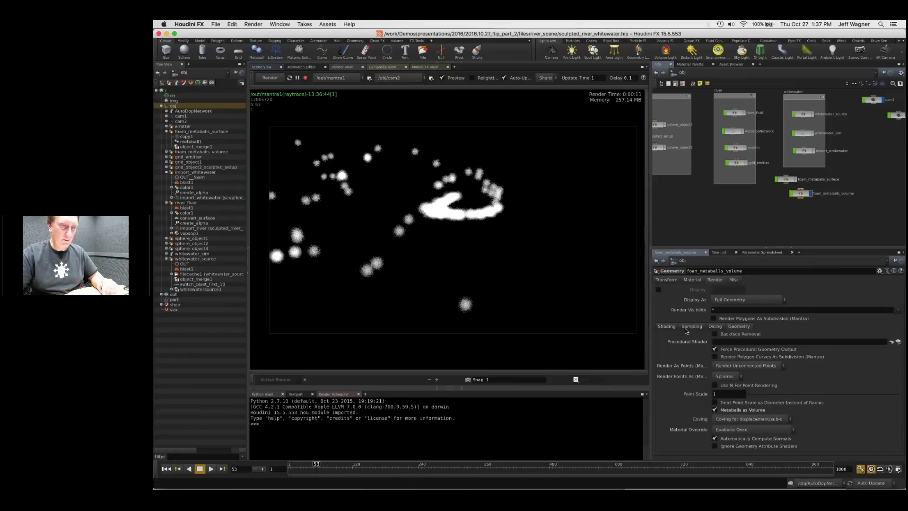
{"action": "left_click", "coordinate": [697, 328]}
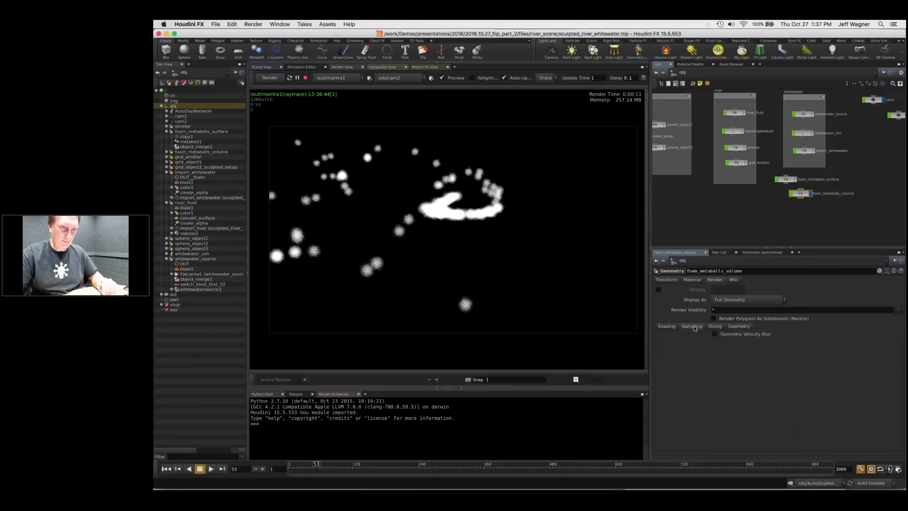
{"action": "left_click", "coordinate": [666, 326]}
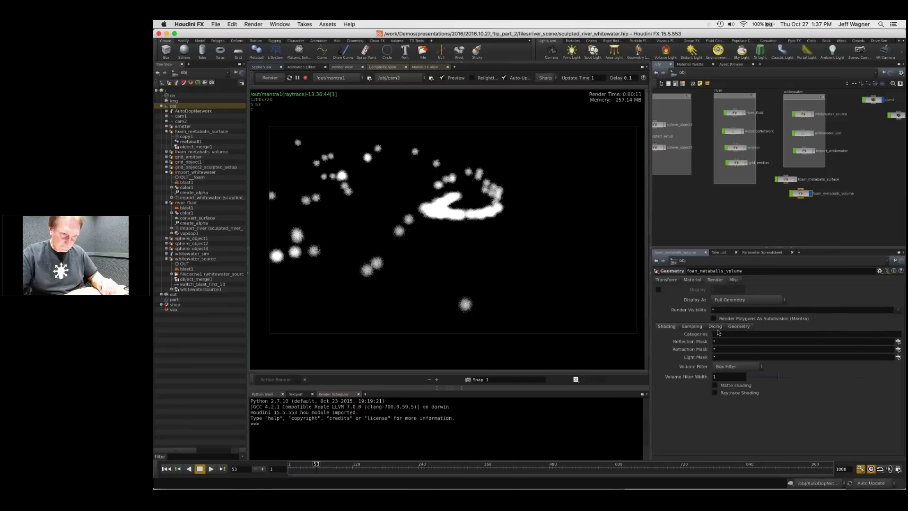
{"action": "left_click", "coordinate": [738, 326]}
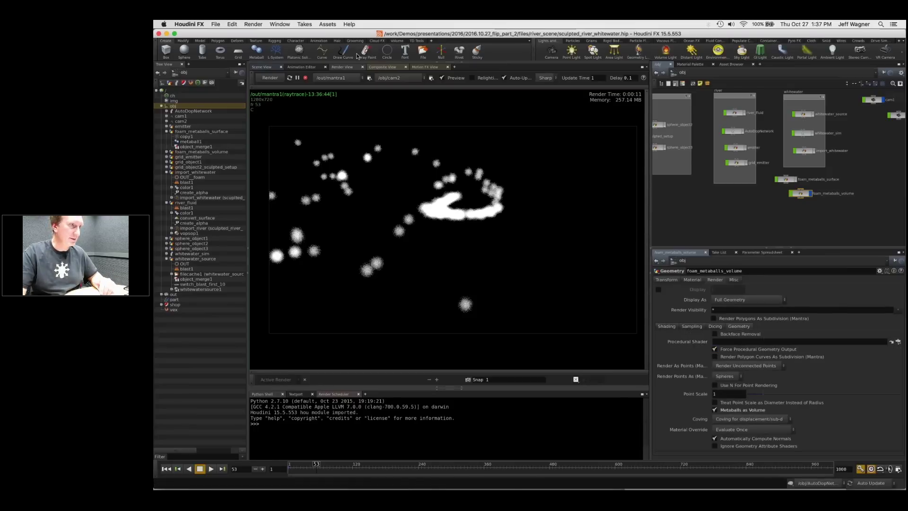
Step: Examine mantra1's sampling, rendering engine and irradiance properties, including the Volume Step Size
{"action": "left_click", "coordinate": [369, 78]}
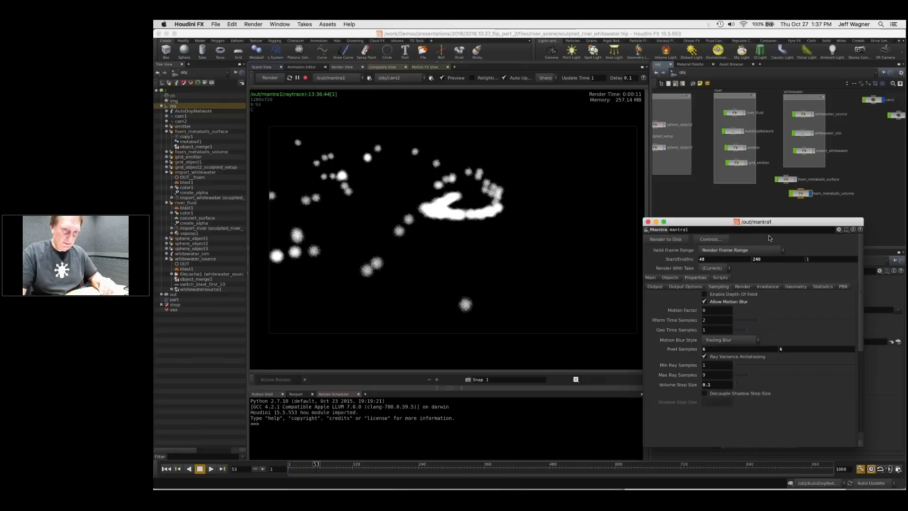
{"action": "left_click_drag", "start_coordinate": [766, 221], "coordinate": [678, 173]}
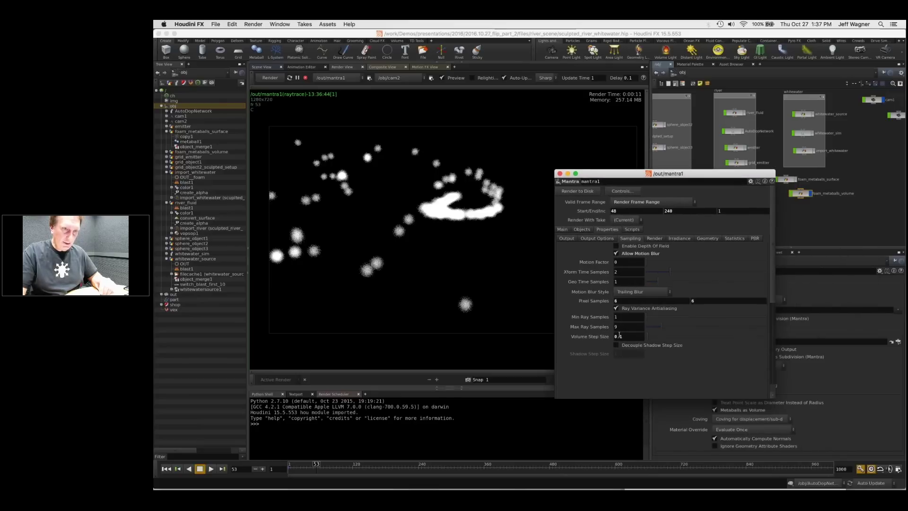
{"action": "left_click_drag", "start_coordinate": [712, 177], "coordinate": [532, 181]}
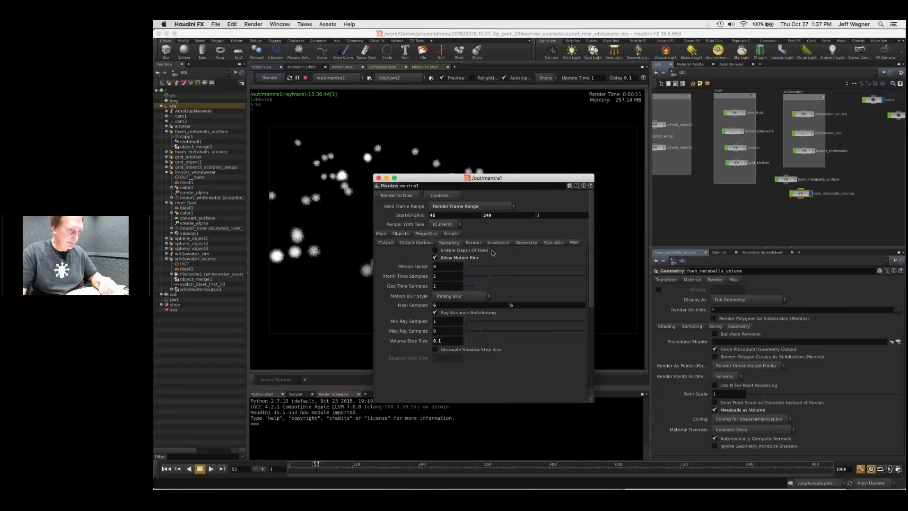
{"action": "left_click", "coordinate": [477, 243]}
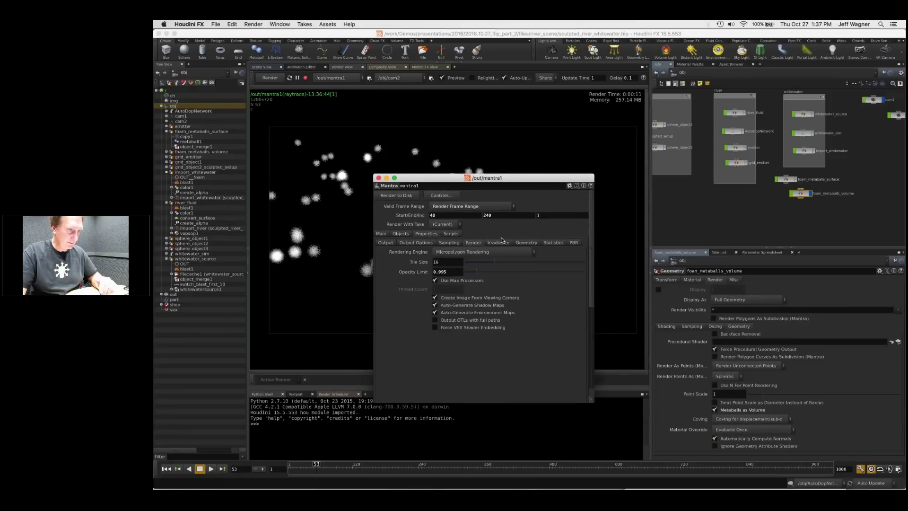
{"action": "left_click", "coordinate": [500, 243]}
{"action": "left_click", "coordinate": [474, 242]}
{"action": "left_click", "coordinate": [477, 253]}
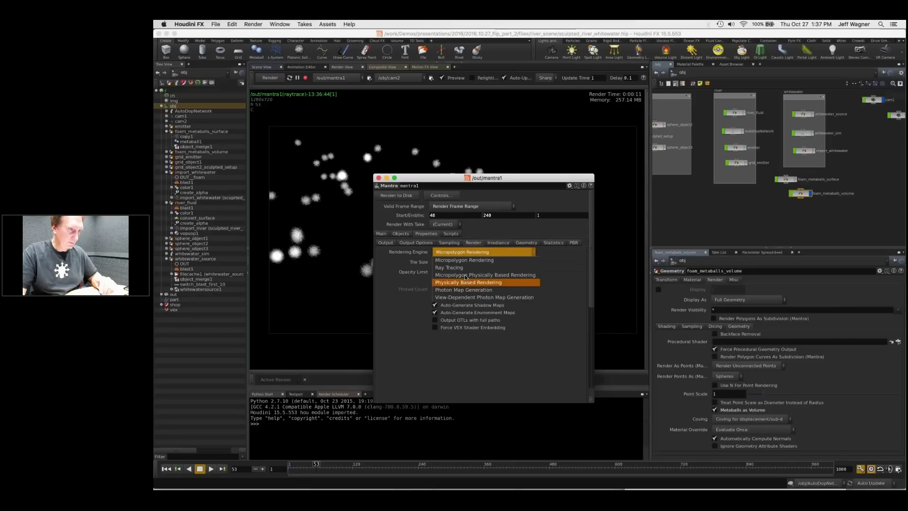
{"action": "left_click", "coordinate": [467, 259]}
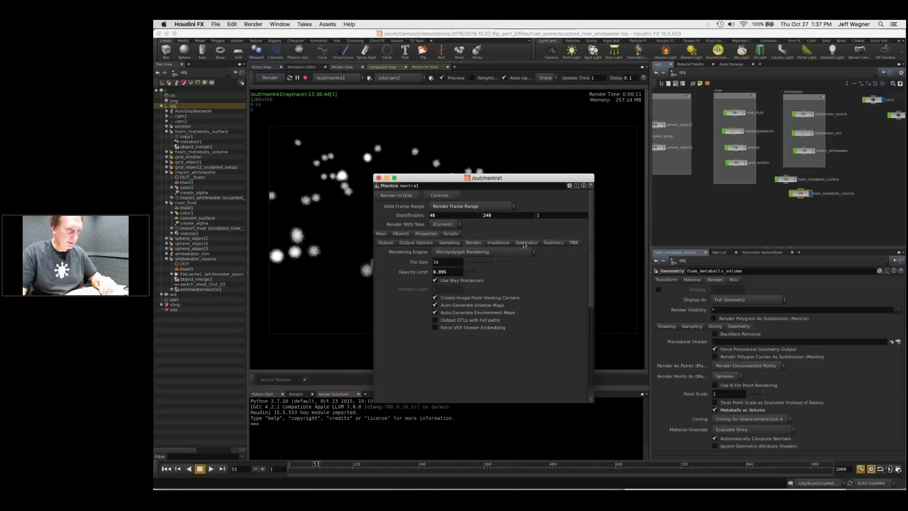
{"action": "left_click", "coordinate": [499, 242]}
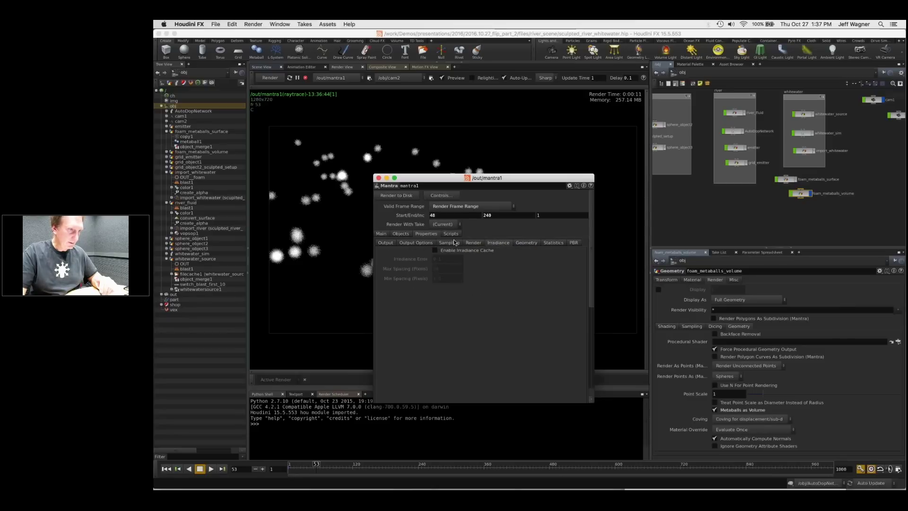
{"action": "left_click", "coordinate": [428, 243]}
{"action": "left_click", "coordinate": [448, 244]}
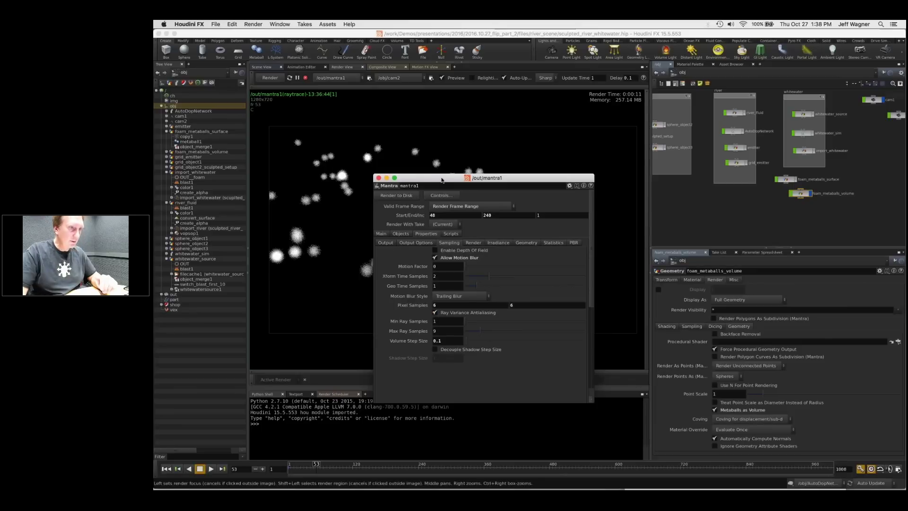
{"action": "left_click", "coordinate": [379, 178]}
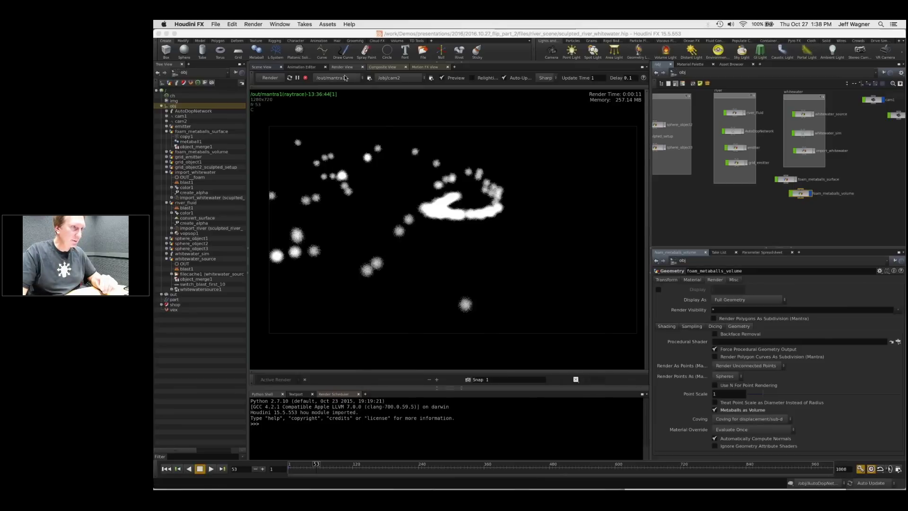
Step: Switch the render view to the mantra2 output node and open its rendering settings
{"action": "left_click", "coordinate": [345, 78]}
{"action": "left_click", "coordinate": [342, 93]}
{"action": "left_click", "coordinate": [370, 78]}
{"action": "left_click_drag", "start_coordinate": [539, 89], "coordinate": [597, 80]}
{"action": "left_click", "coordinate": [466, 152]}
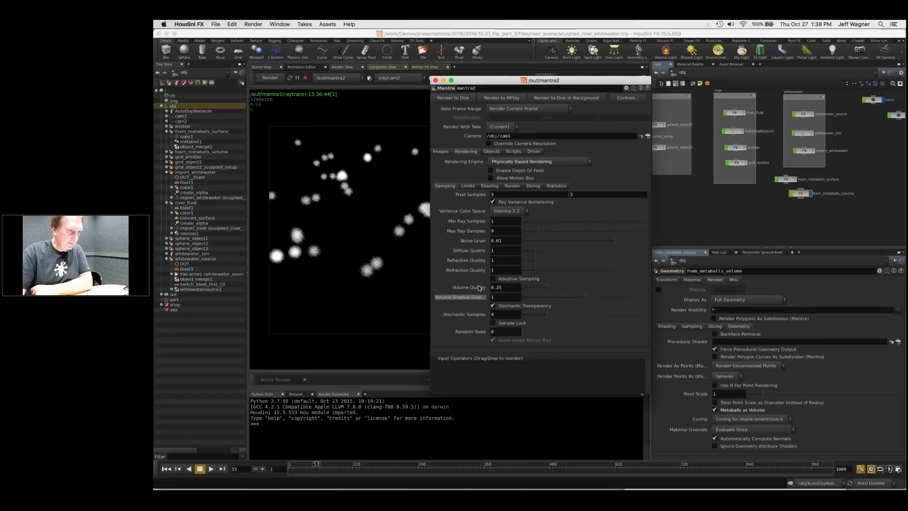
Step: Set mantra2's Volume Quality to 1 and render the foam
{"action": "left_click_drag", "start_coordinate": [595, 80], "coordinate": [655, 85]}
{"action": "left_click_drag", "start_coordinate": [758, 86], "coordinate": [797, 87]}
{"action": "left_click_drag", "start_coordinate": [710, 293], "coordinate": [689, 292]}
{"action": "type", "text": "1"}
{"action": "key", "text": "Return"}
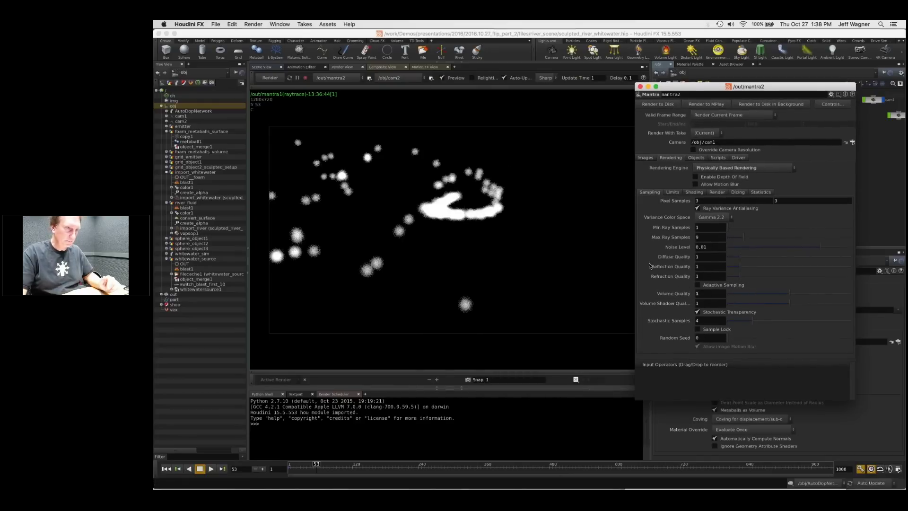
{"action": "left_click", "coordinate": [270, 78]}
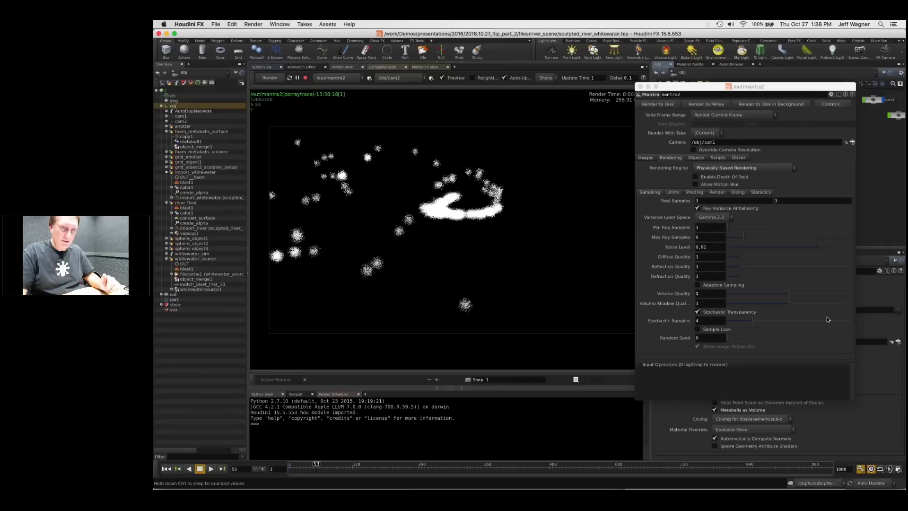
Step: Increase mantra2's Stochastic Samples to 16 and close its parameter window
{"action": "left_click_drag", "start_coordinate": [828, 319], "coordinate": [853, 320]}
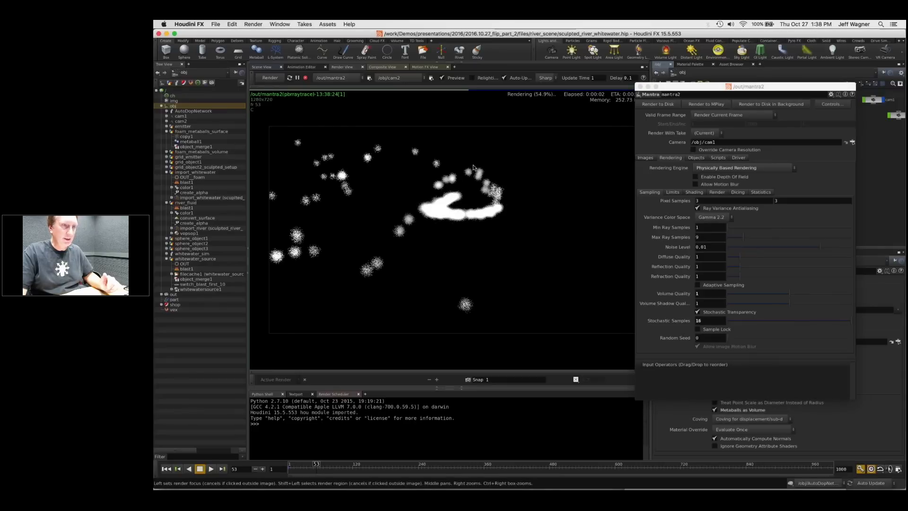
{"action": "left_click_drag", "start_coordinate": [640, 88], "coordinate": [511, 185]}
{"action": "left_click", "coordinate": [511, 183]}
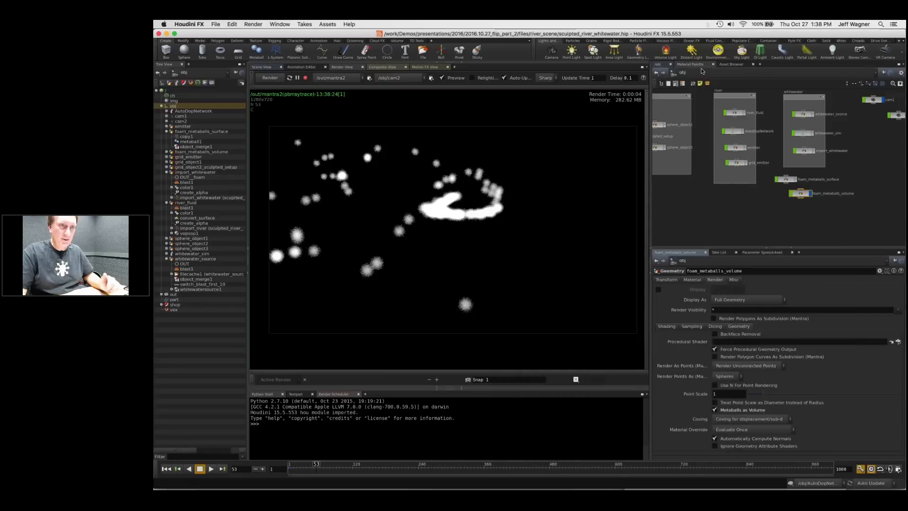
Step: Try the billowysmoke material's Smoke Intensity at 1000, and settle on 10 for the foam render
{"action": "left_click", "coordinate": [700, 66]}
{"action": "left_click", "coordinate": [788, 161]}
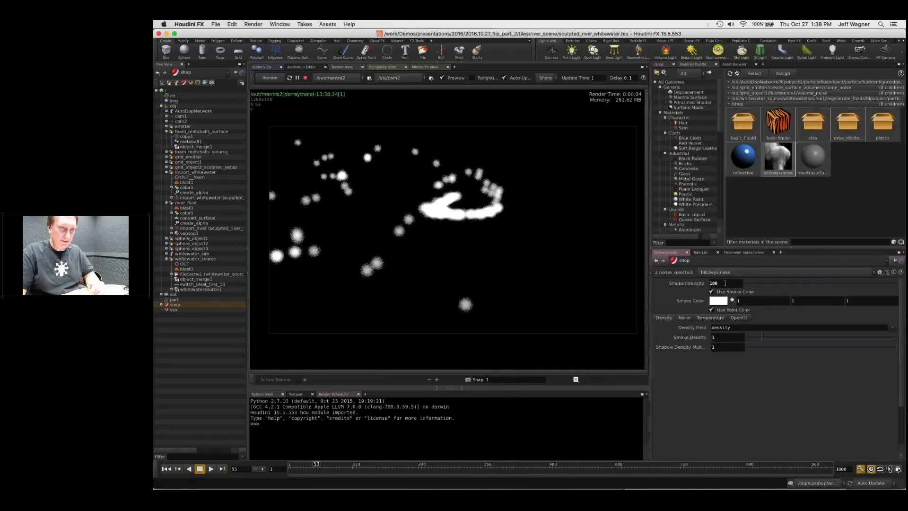
{"action": "type", "text": "0"}
{"action": "key", "text": "Return"}
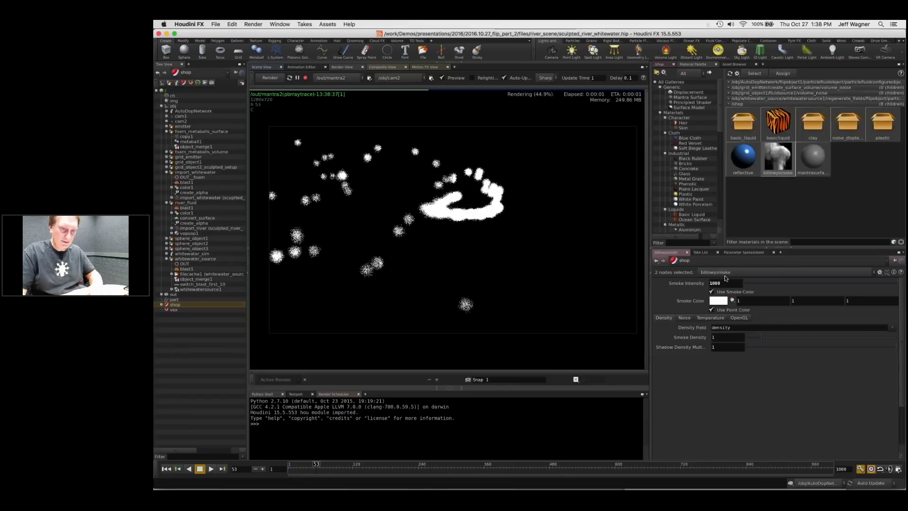
{"action": "key", "text": "BackSpace"}
{"action": "key", "text": "BackSpace"}
{"action": "key", "text": "Return"}
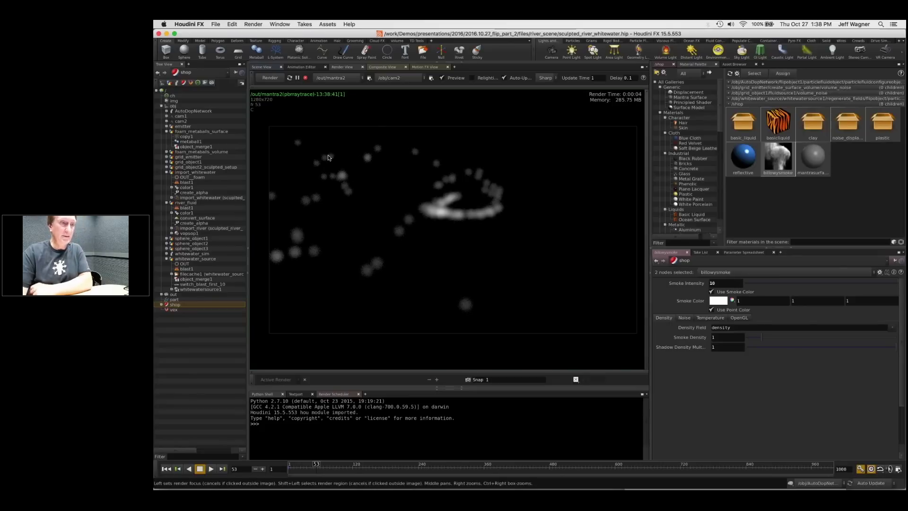
Step: Turn off Metaballs as Volume on the foam_metaballs_surface object and re-render the foam
{"action": "left_click", "coordinate": [661, 64]}
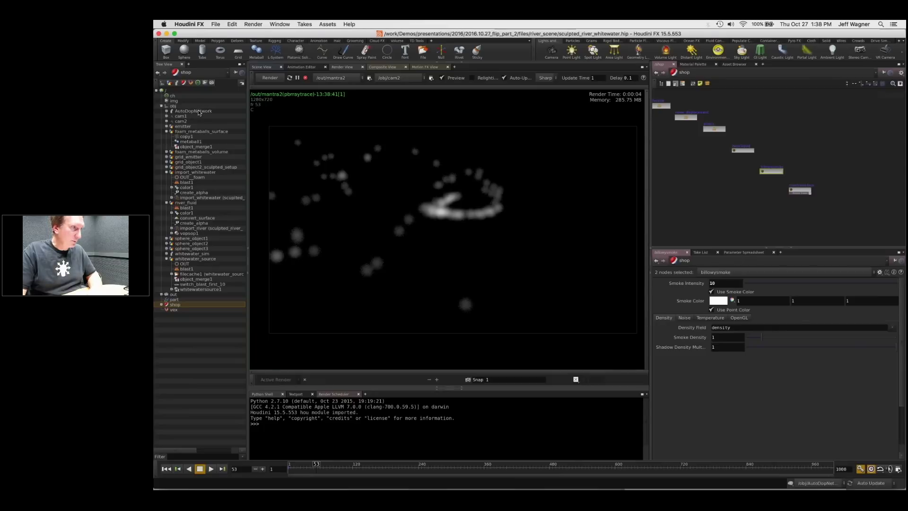
{"action": "left_click", "coordinate": [200, 112]}
{"action": "scroll", "coordinate": [780, 184], "scroll_direction": "down", "scroll_amount": 2}
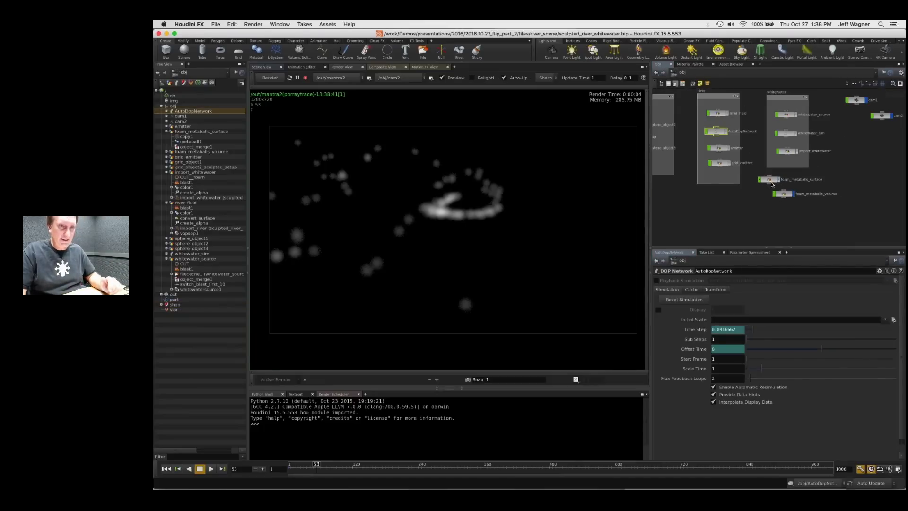
{"action": "left_click", "coordinate": [769, 180]}
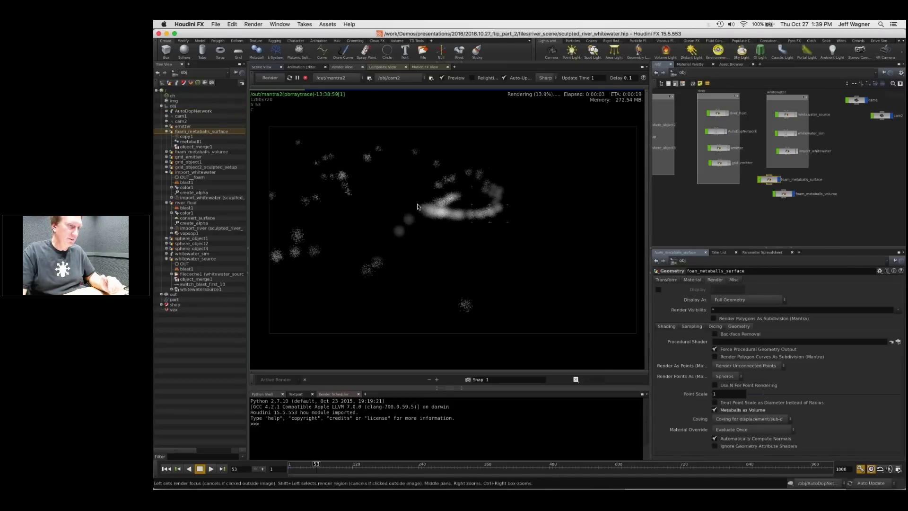
{"action": "left_click", "coordinate": [270, 78]}
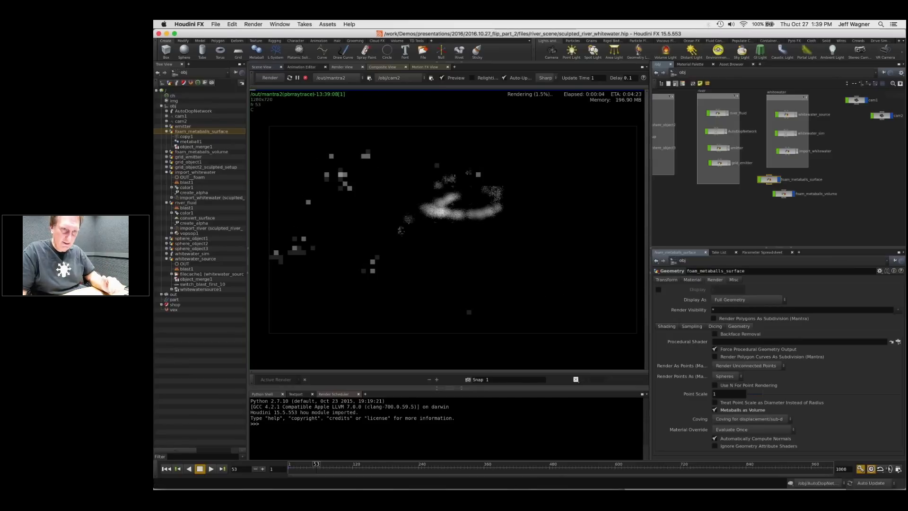
{"action": "left_click", "coordinate": [715, 410]}
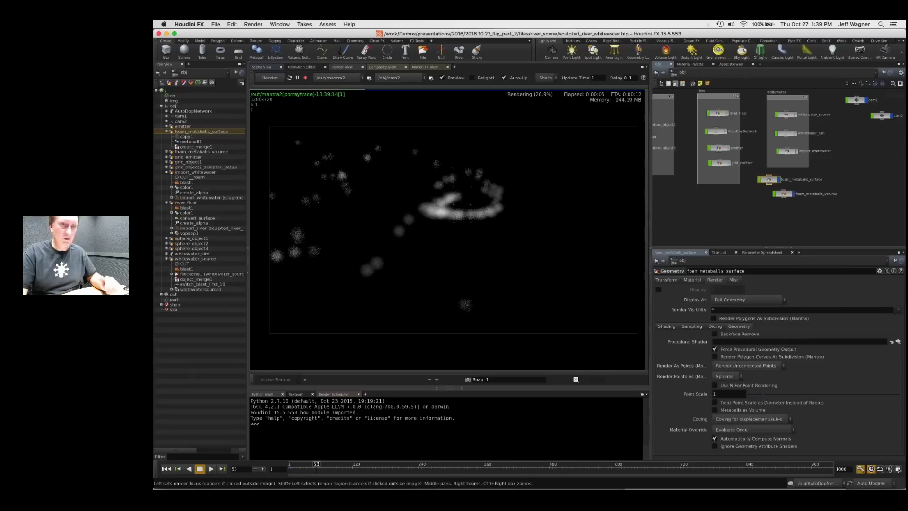
Step: Look over the import_whitewater network that feeds OUT__foam and return to the object level
{"action": "double_click", "coordinate": [787, 152]}
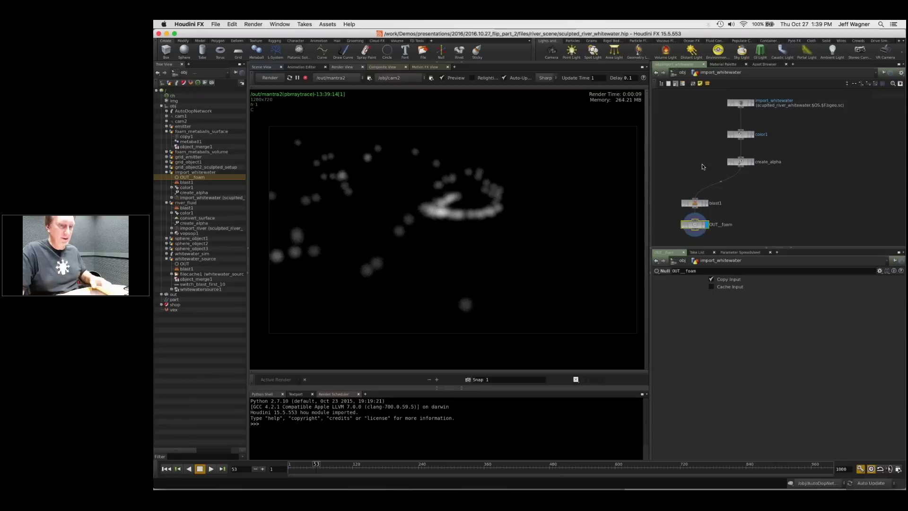
{"action": "middle_click_drag", "start_coordinate": [702, 166], "coordinate": [707, 166]}
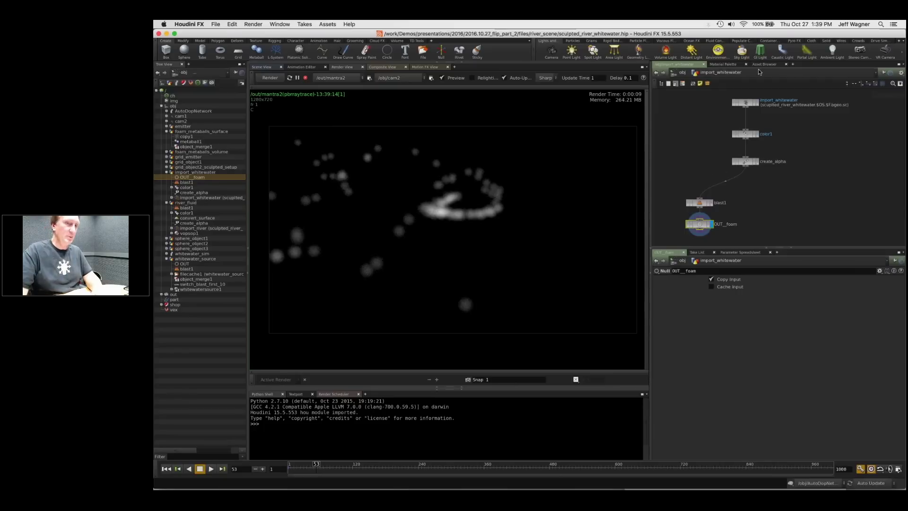
{"action": "key", "text": "u"}
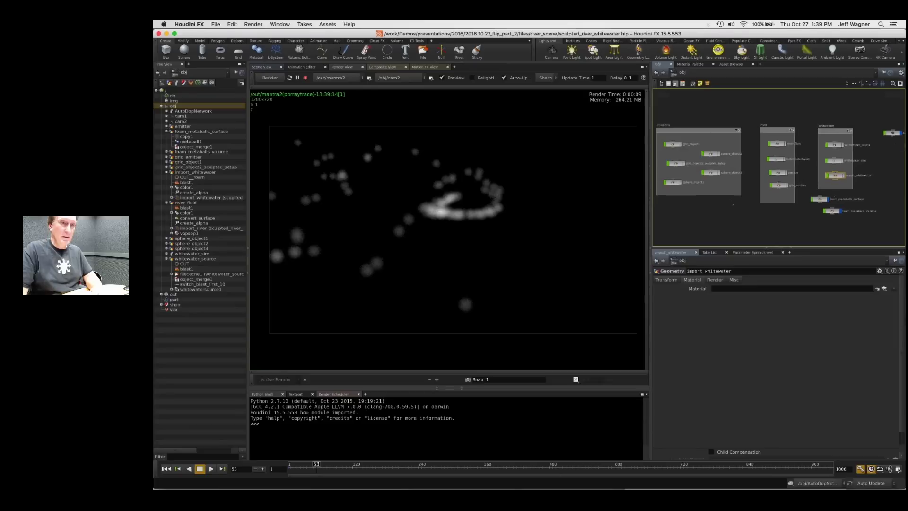
Step: Save the scene under the new name sculpted_river_whitewater_v02.hip
{"action": "left_click", "coordinate": [215, 25]}
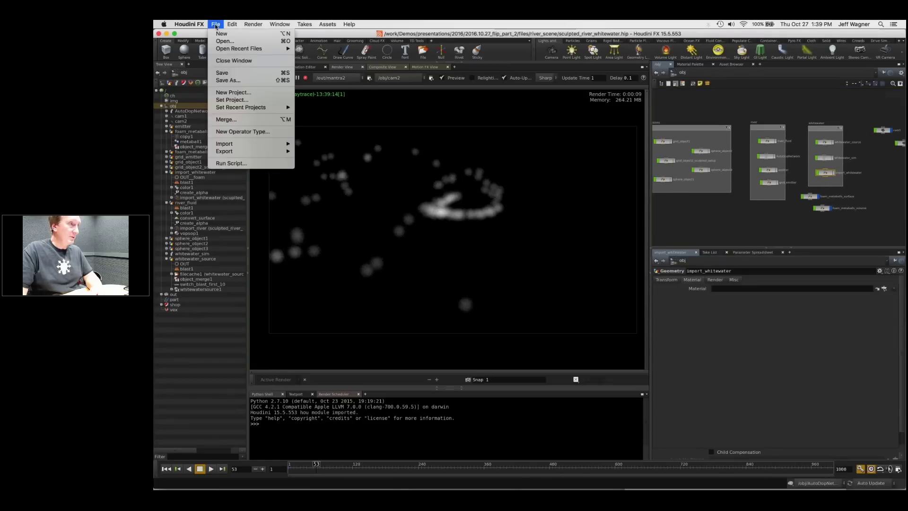
{"action": "left_click", "coordinate": [229, 81]}
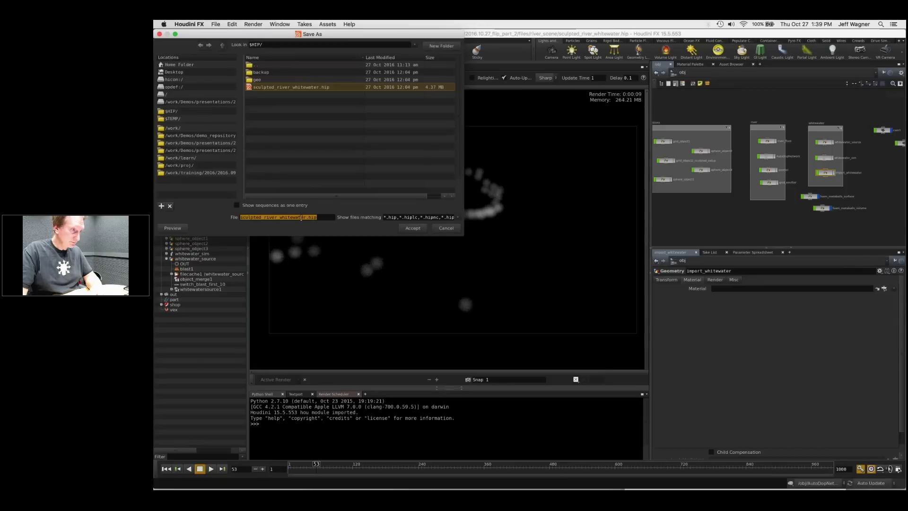
{"action": "left_click", "coordinate": [307, 217]}
{"action": "type", "text": "_"}
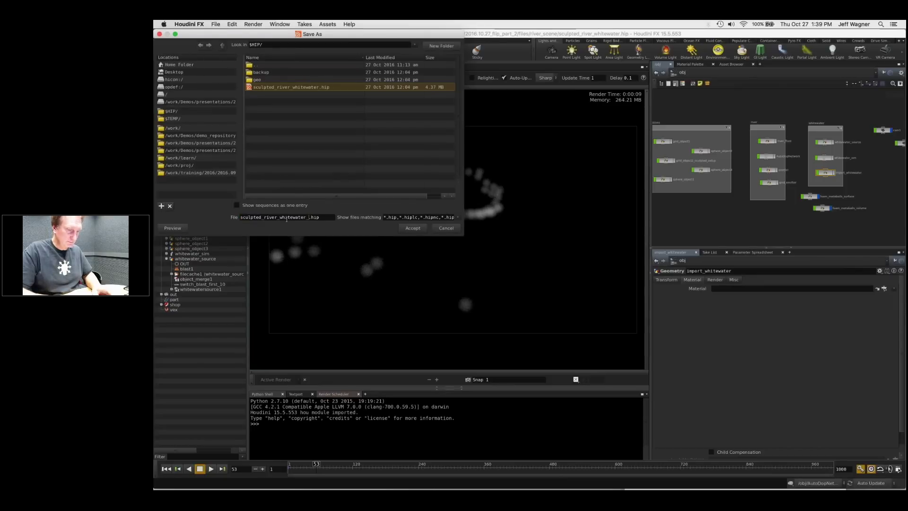
{"action": "type", "text": "v02"}
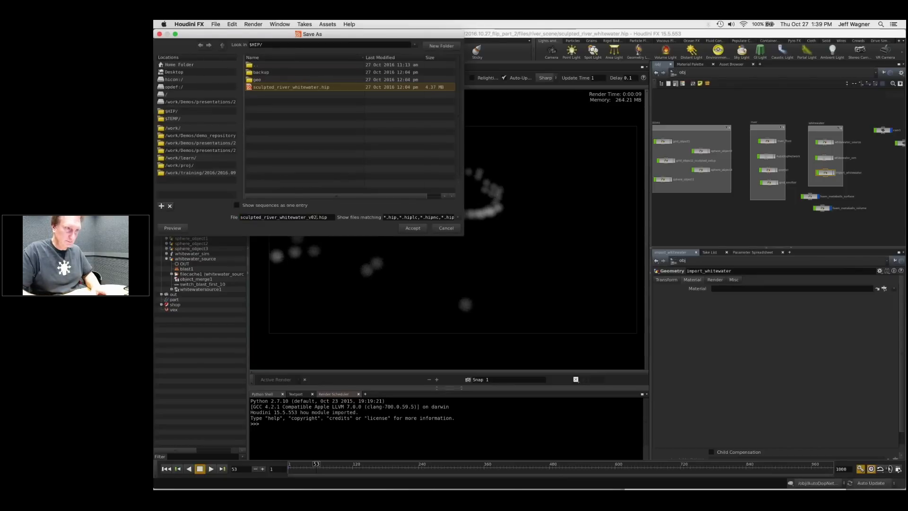
{"action": "key", "text": "Return"}
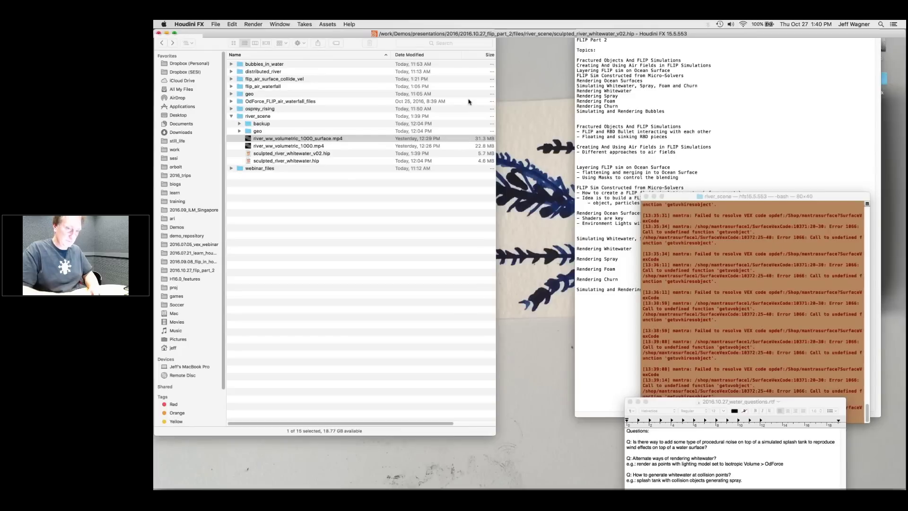
Step: Switch to the terminal, clear it, and start a fresh Houdini session with ho in a maximized window without the start screen
{"action": "key", "text": "super+k"}
{"action": "type", "text": "ho"}
{"action": "key", "text": "Return"}
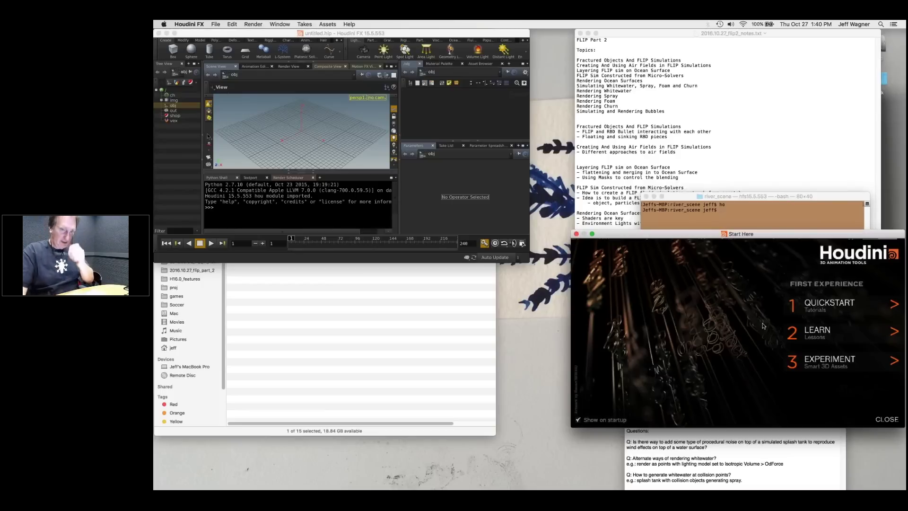
{"action": "left_click", "coordinate": [887, 419]}
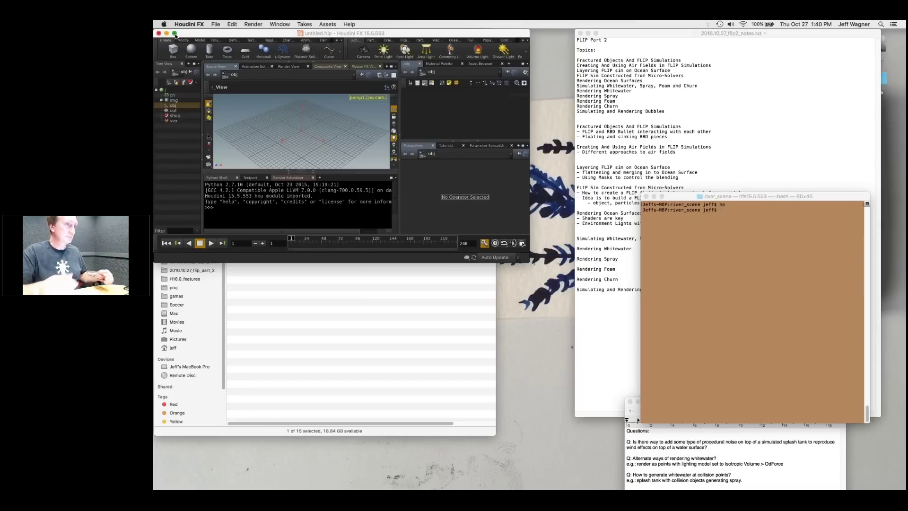
{"action": "left_click", "coordinate": [175, 33]}
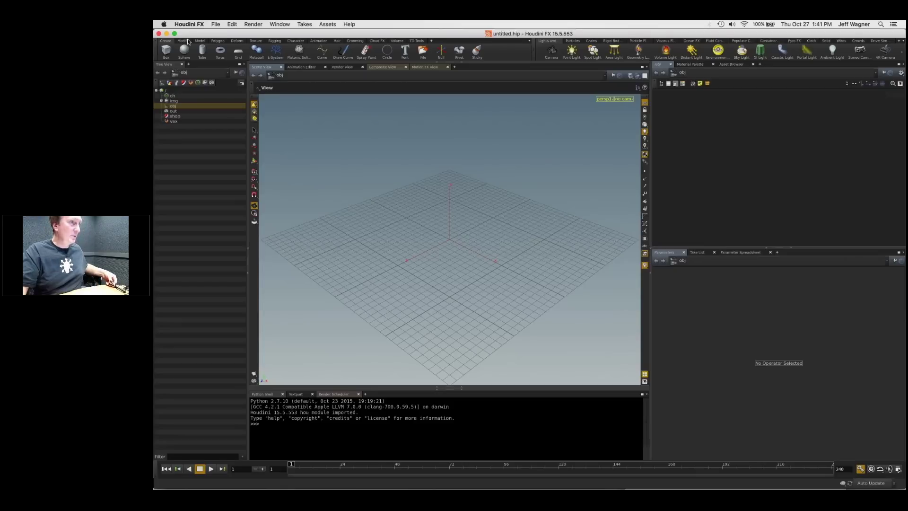
Step: Open flip_sheet_laminar_flow.hip from the flip_air_surface_collide_vel folder of the presentation files
{"action": "left_click", "coordinate": [215, 26]}
{"action": "left_click", "coordinate": [230, 42]}
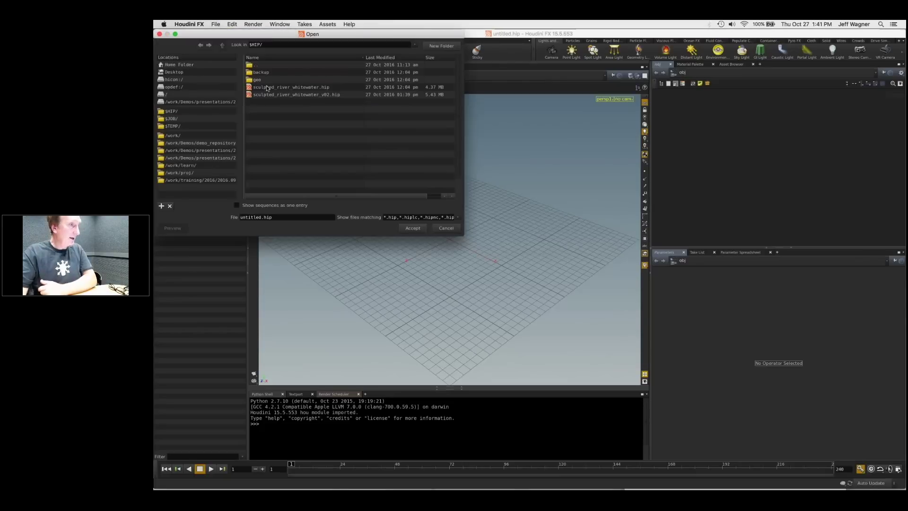
{"action": "left_click", "coordinate": [224, 45]}
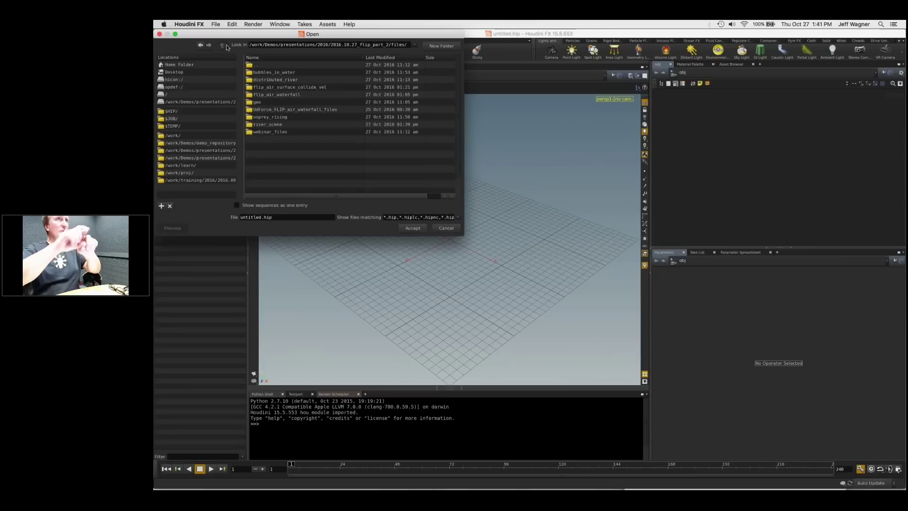
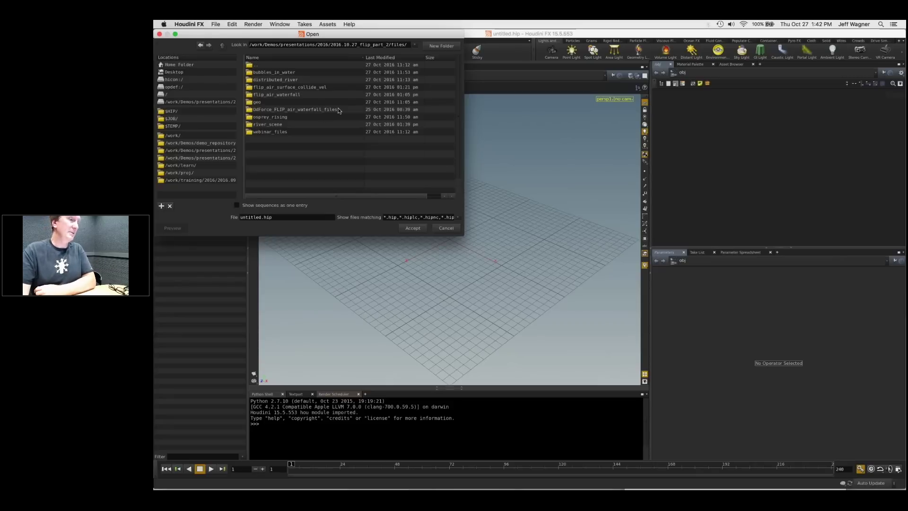
{"action": "left_click_drag", "start_coordinate": [397, 33], "coordinate": [443, 32]}
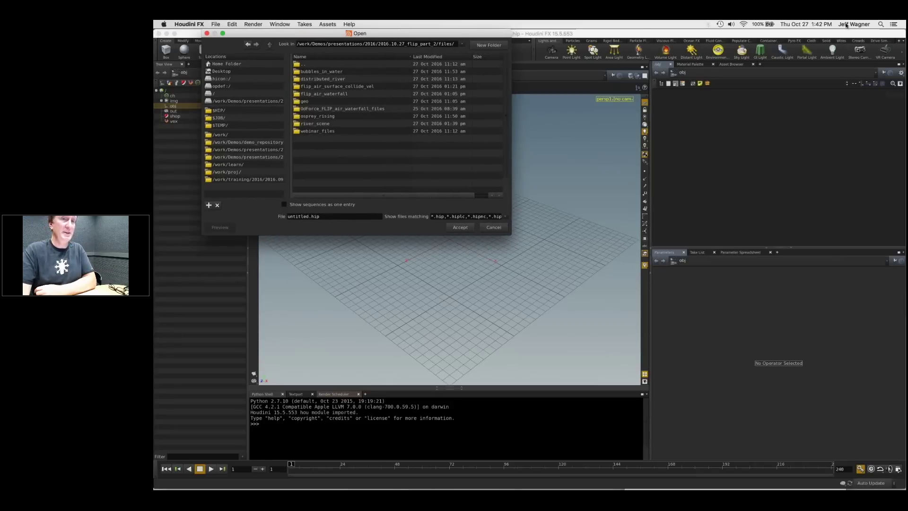
{"action": "left_click", "coordinate": [796, 42]}
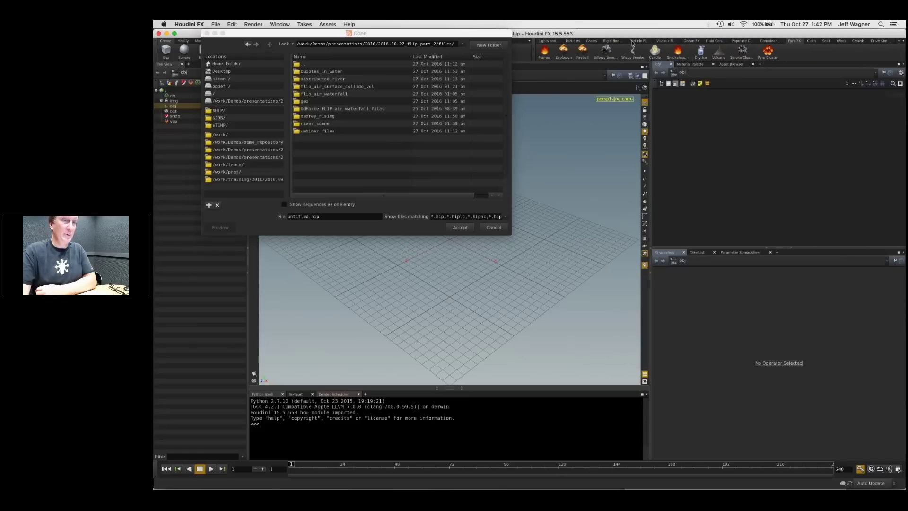
{"action": "left_click", "coordinate": [614, 41]}
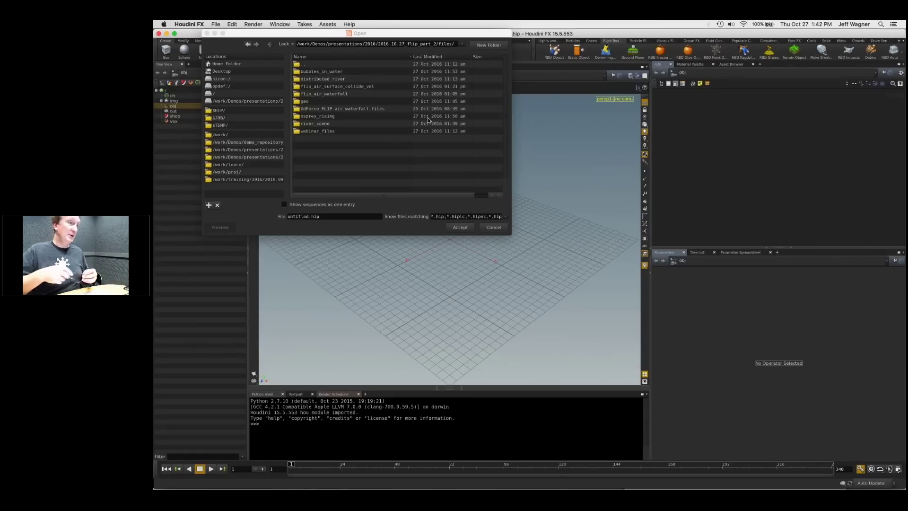
{"action": "left_click", "coordinate": [321, 110]}
{"action": "left_click", "coordinate": [324, 96]}
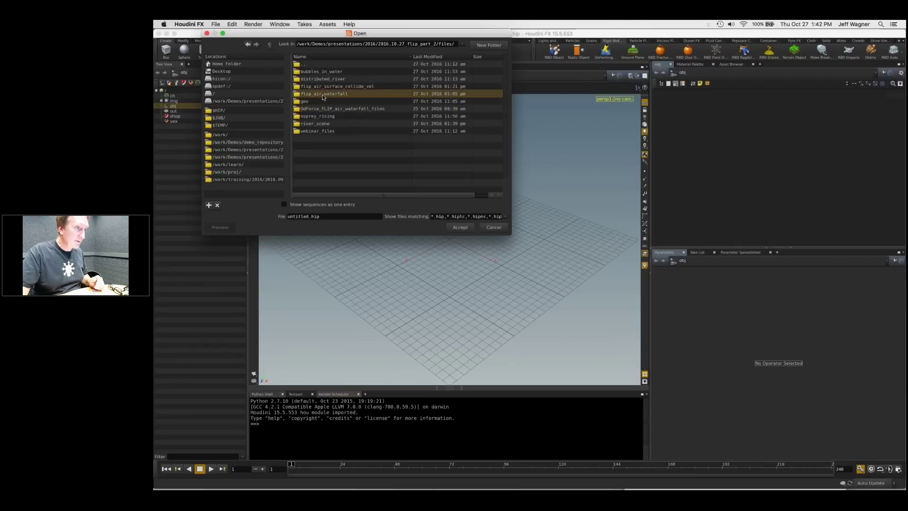
{"action": "double_click", "coordinate": [324, 93]}
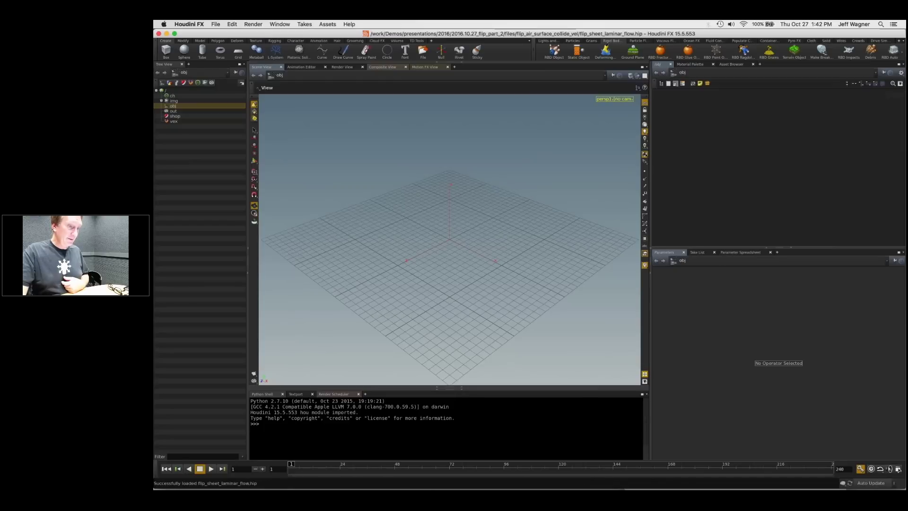
Step: Play the fluid sheet simulation over the tube and stop it at frame 30
{"action": "scroll", "coordinate": [444, 265], "scroll_direction": "down", "scroll_amount": 3}
{"action": "left_click_drag", "start_coordinate": [444, 265], "coordinate": [471, 260]}
{"action": "left_click", "coordinate": [211, 468]}
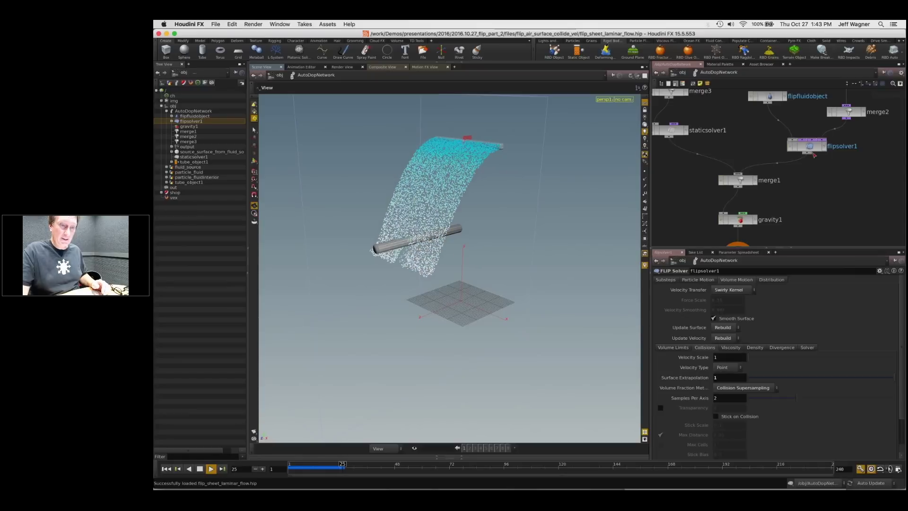
{"action": "left_click", "coordinate": [200, 469]}
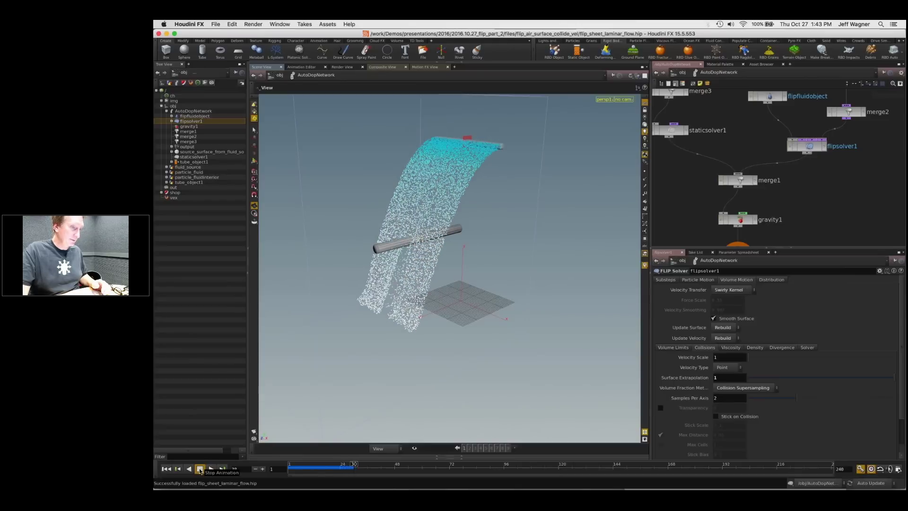
Step: Bring the flipsolver1 node into view in AutoDopNetwork and enlarge the area showing its collision parameters
{"action": "left_click_drag", "start_coordinate": [393, 254], "coordinate": [436, 269]}
{"action": "middle_click_drag", "start_coordinate": [815, 173], "coordinate": [788, 191]}
{"action": "middle_click_drag", "start_coordinate": [849, 207], "coordinate": [836, 209]}
{"action": "scroll", "coordinate": [770, 227], "scroll_direction": "down", "scroll_amount": 2}
{"action": "left_click", "coordinate": [767, 166]}
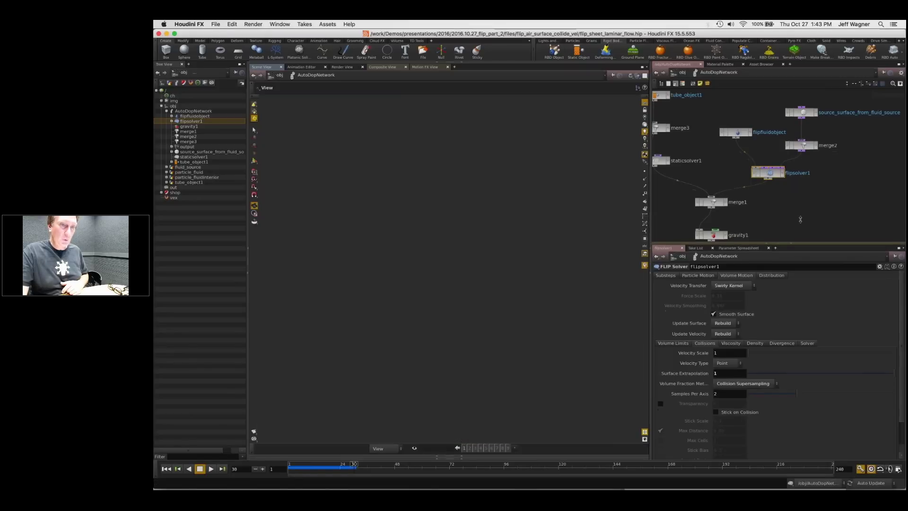
{"action": "left_click_drag", "start_coordinate": [805, 235], "coordinate": [804, 208]}
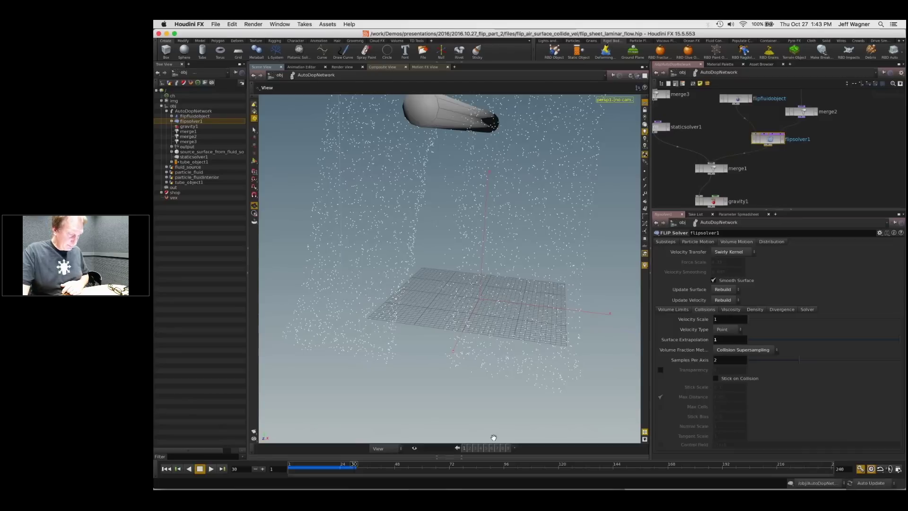
Step: Switch the viewport memory bar to Snapshot mode and store frame 30 of the simulation in snapshot slot 1
{"action": "left_click", "coordinate": [609, 99]}
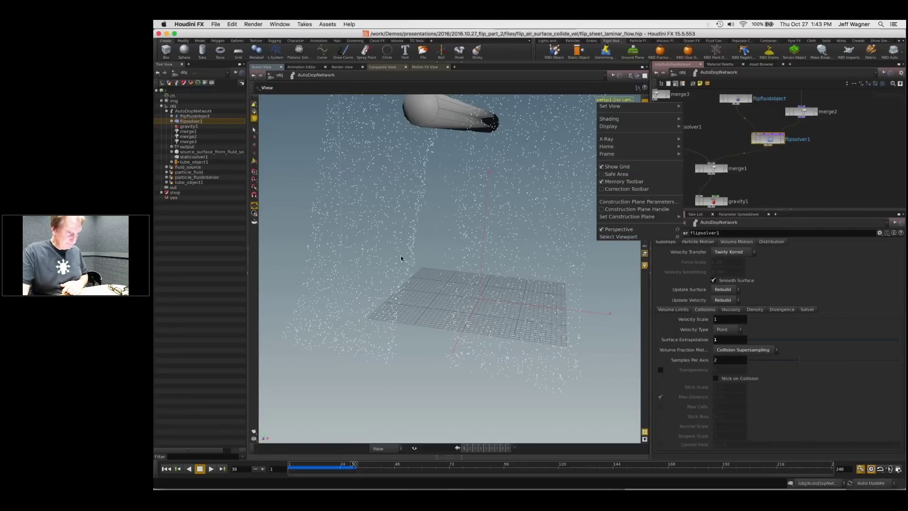
{"action": "left_click", "coordinate": [401, 258]}
{"action": "left_click", "coordinate": [378, 448]}
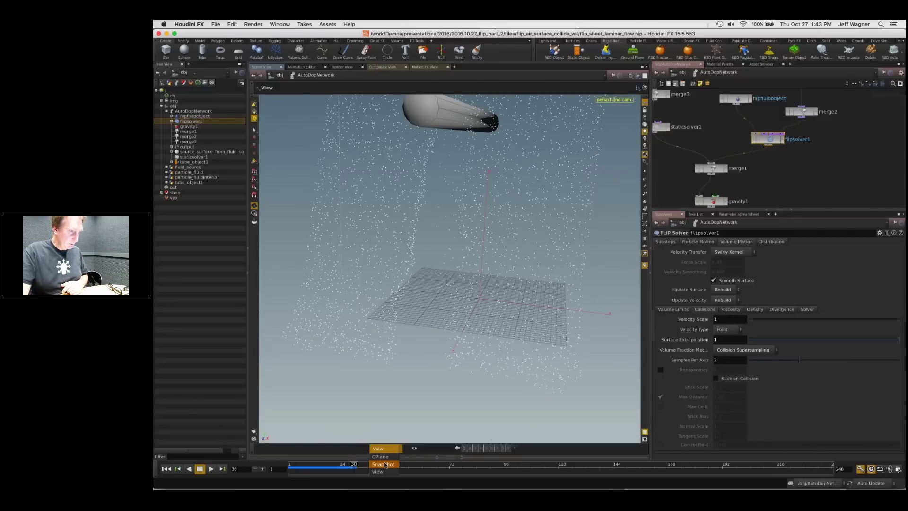
{"action": "left_click", "coordinate": [387, 466]}
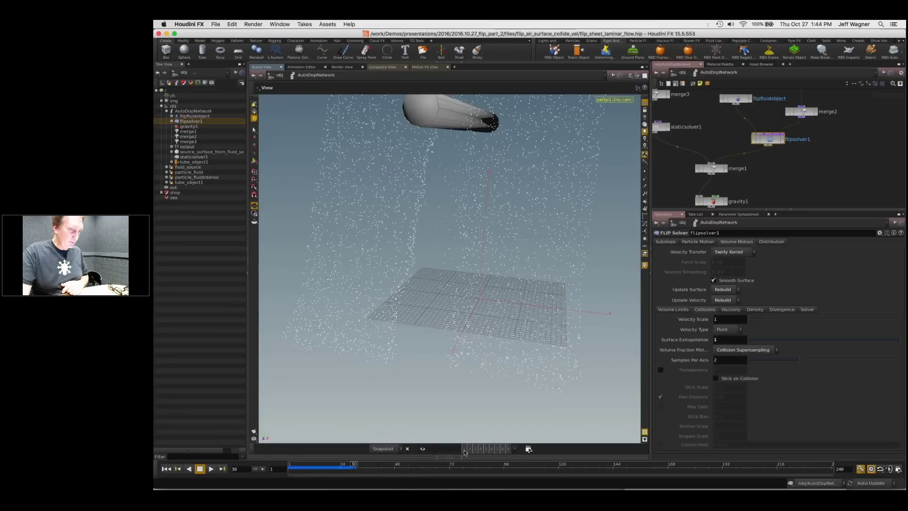
{"action": "left_click", "coordinate": [422, 449]}
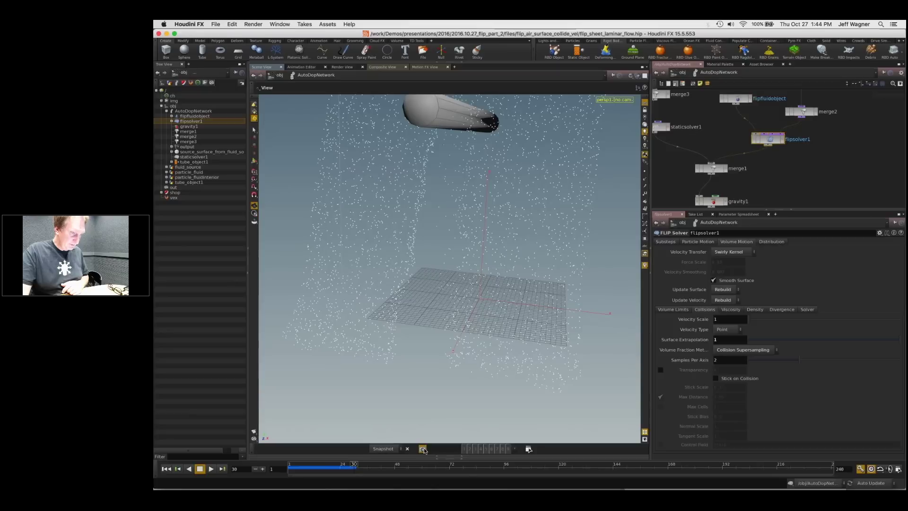
{"action": "left_click", "coordinate": [465, 449]}
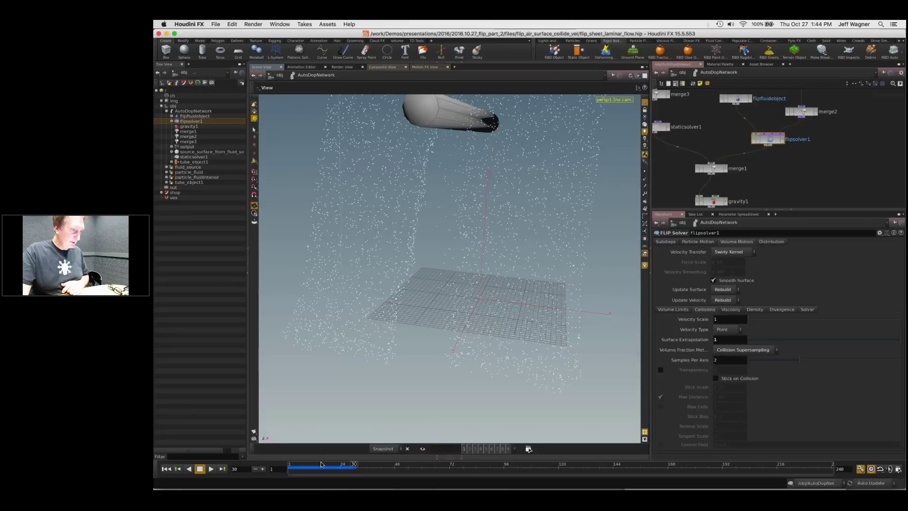
Step: Return to frame 1 and set flipsolver1's Velocity Transfer to Splashy Kernel with Velocity Smoothing 0.3 and Force Scale 1
{"action": "left_click", "coordinate": [166, 468]}
{"action": "left_click", "coordinate": [723, 253]}
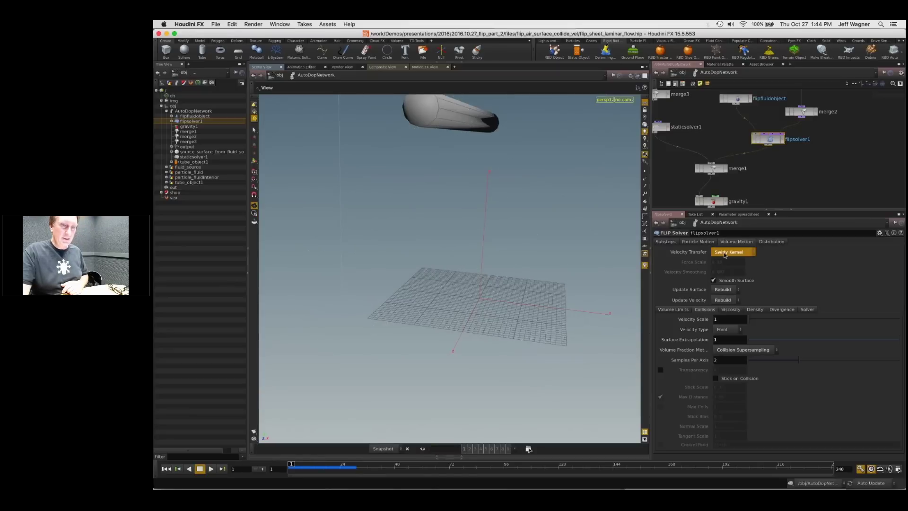
{"action": "left_click", "coordinate": [720, 263]}
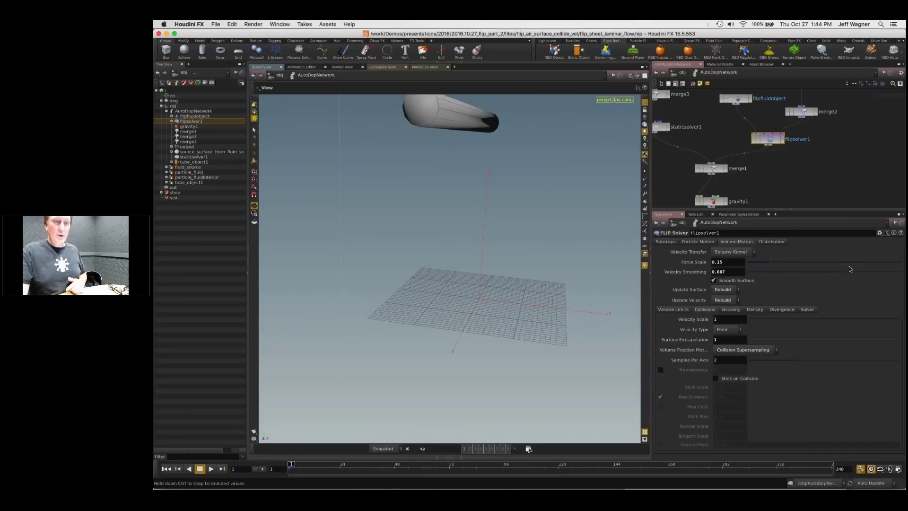
{"action": "left_click_drag", "start_coordinate": [842, 275], "coordinate": [795, 275]}
{"action": "left_click_drag", "start_coordinate": [726, 262], "coordinate": [679, 263]}
{"action": "type", "text": "1"}
{"action": "key", "text": "Return"}
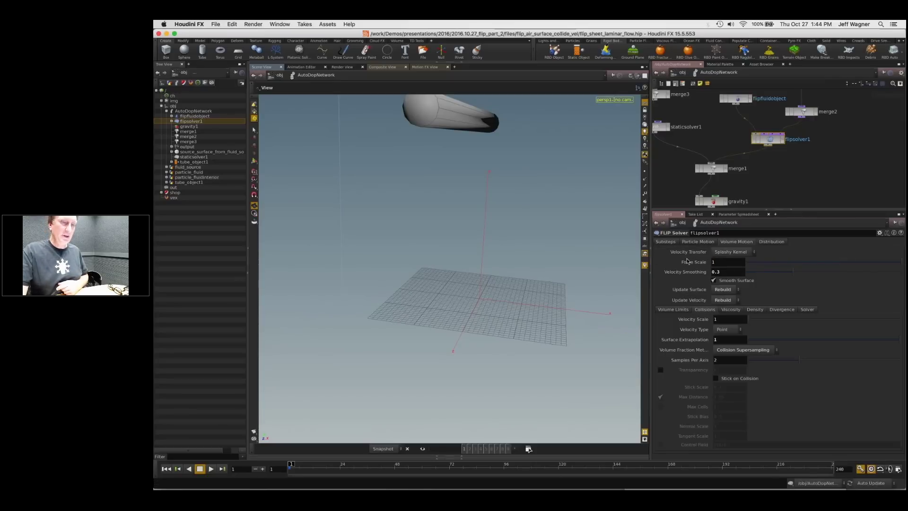
{"action": "mouse_move", "coordinate": [691, 261]}
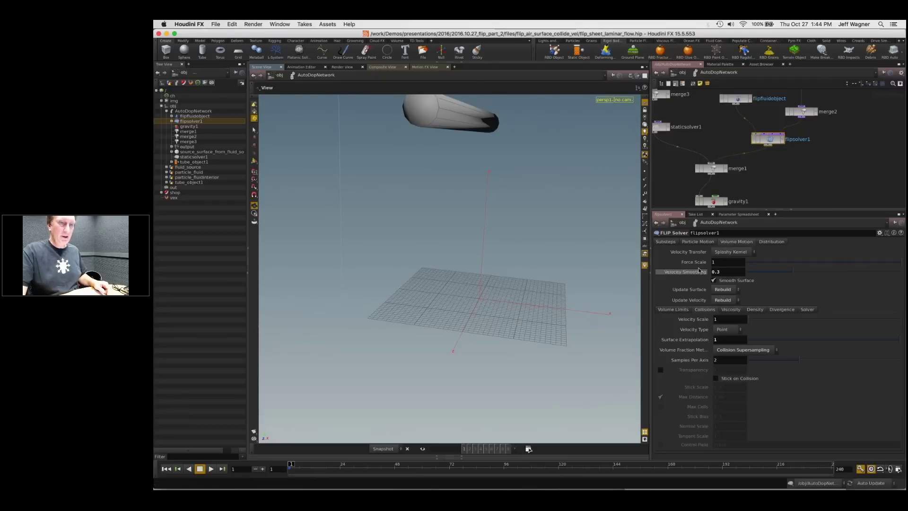
Step: Set Velocity Smoothing to 1 and Force Scale to 0.335, and play the simulation past frame 30
{"action": "left_click_drag", "start_coordinate": [794, 276], "coordinate": [903, 276]}
{"action": "left_click", "coordinate": [799, 263]}
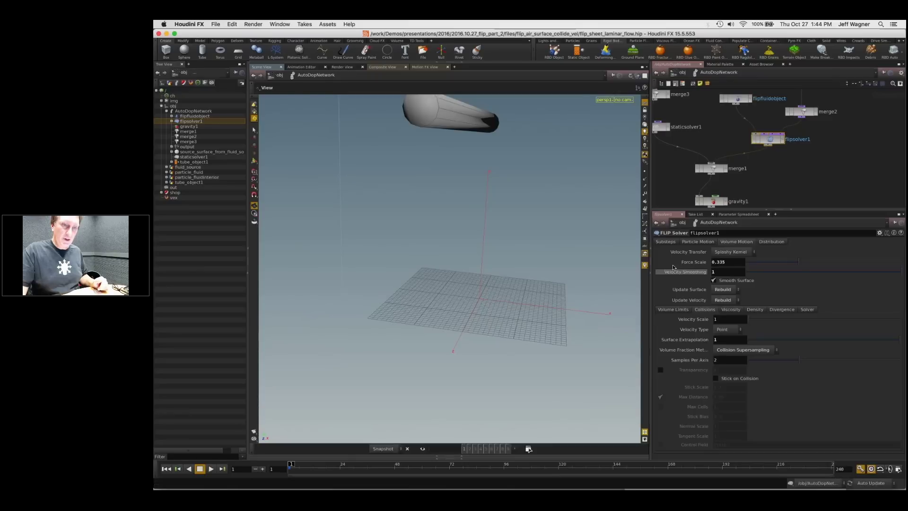
{"action": "left_click", "coordinate": [212, 469]}
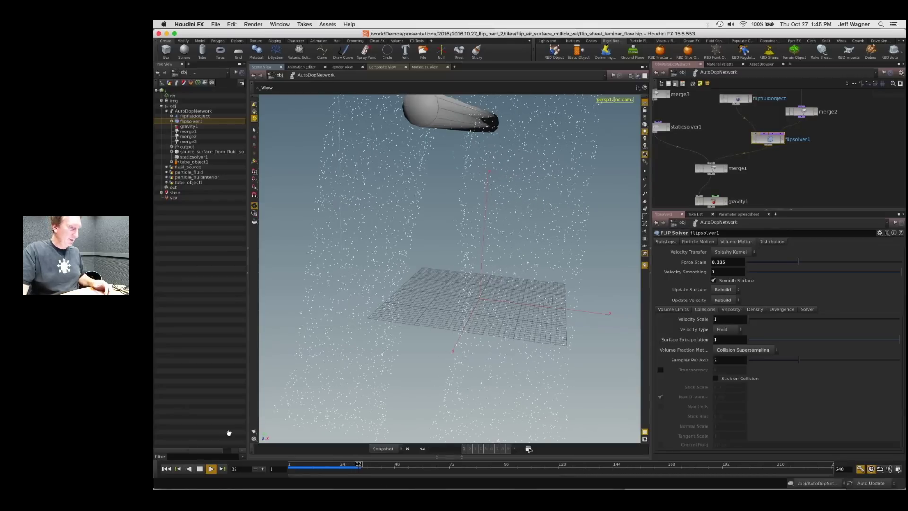
{"action": "left_click", "coordinate": [200, 469]}
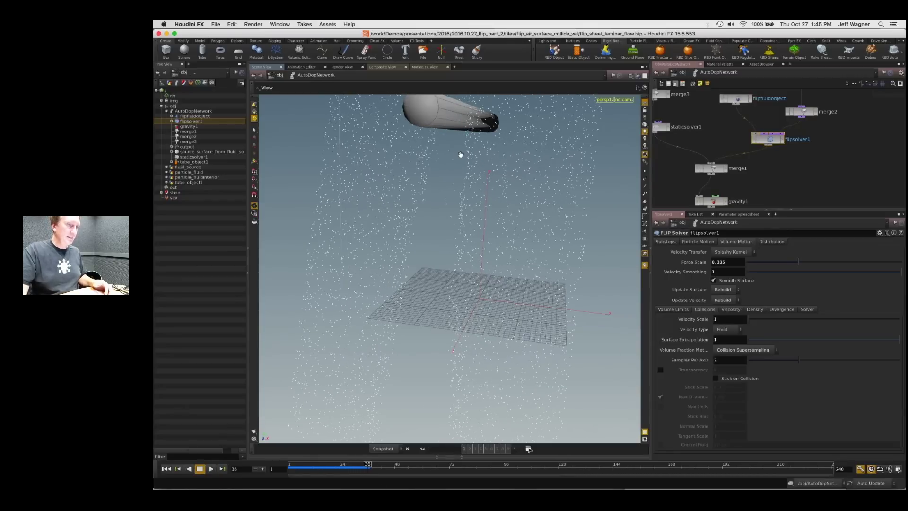
Step: Go to frame 30 and compare the splashy kernel result with the snapshot stored in slot 1
{"action": "double_click", "coordinate": [235, 469]}
{"action": "type", "text": "30"}
{"action": "key", "text": "Return"}
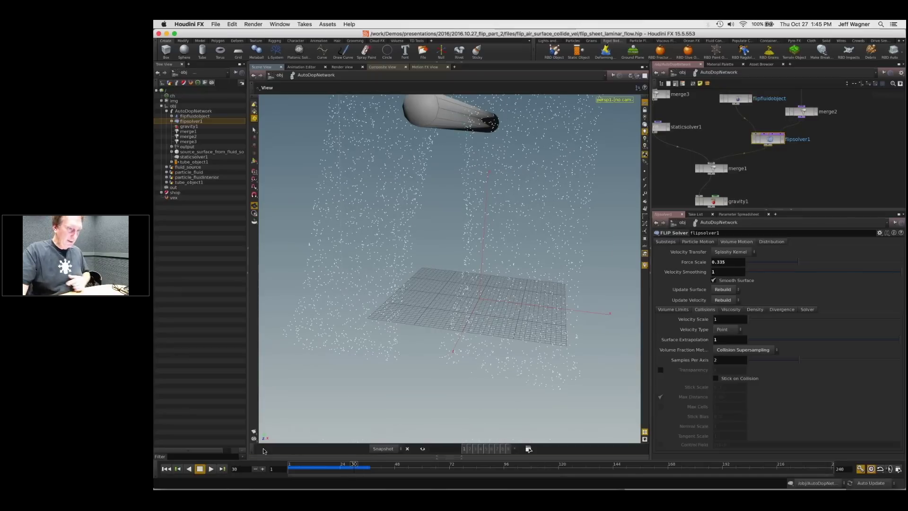
{"action": "left_click", "coordinate": [463, 448]}
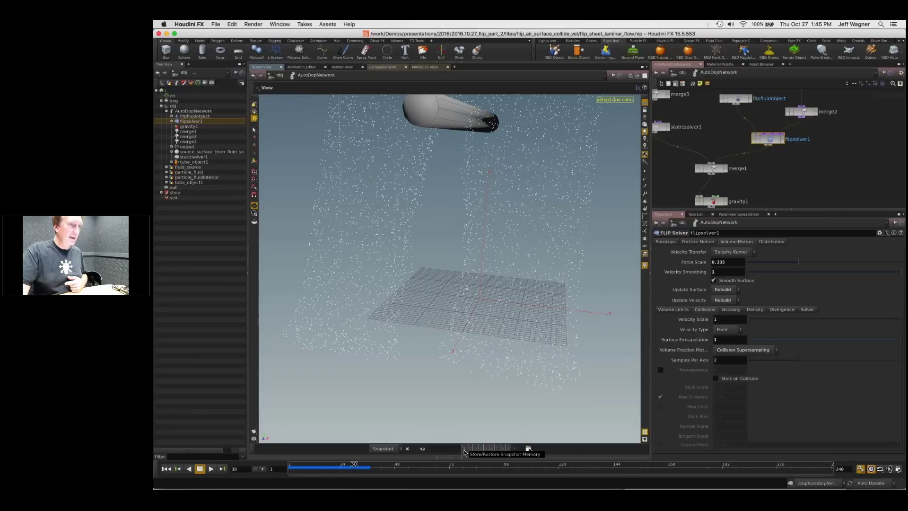
{"action": "left_click", "coordinate": [464, 448]}
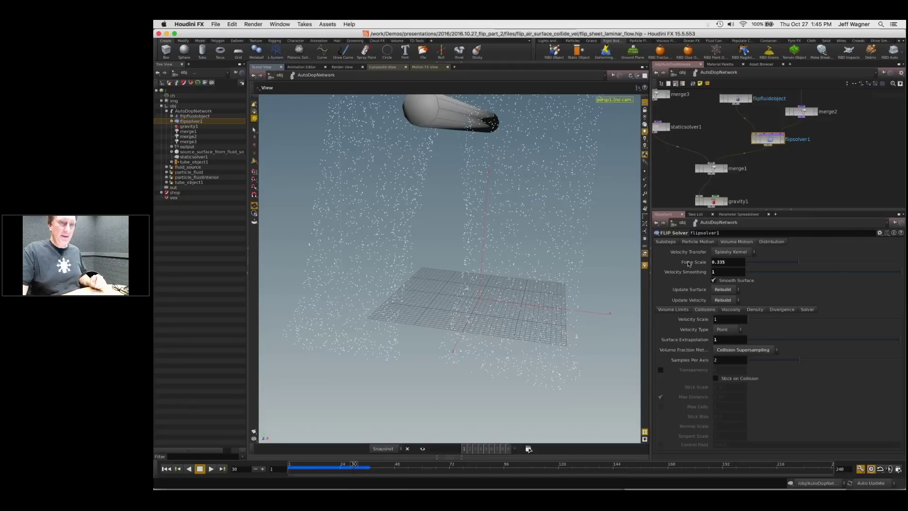
Step: Set Force Scale and Velocity Smoothing to 0 and replay the simulation from frame 1
{"action": "mouse_move", "coordinate": [695, 267]}
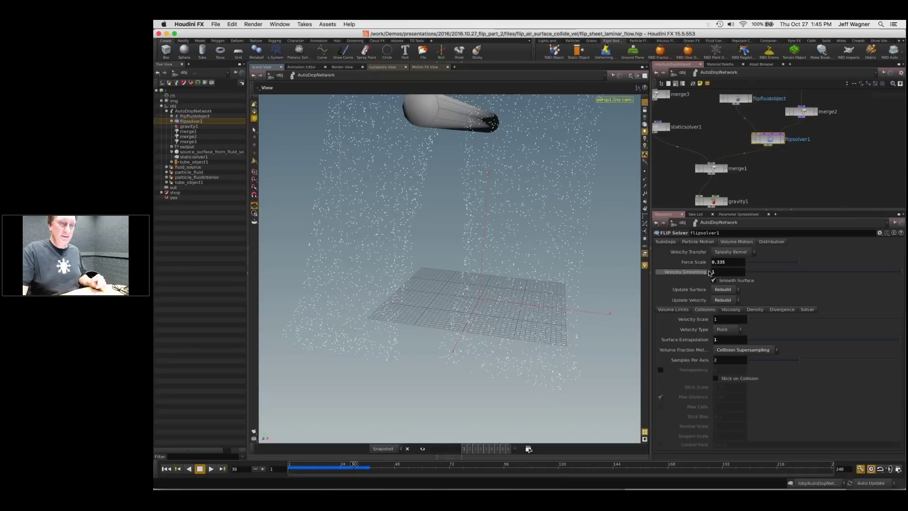
{"action": "left_click", "coordinate": [749, 263]}
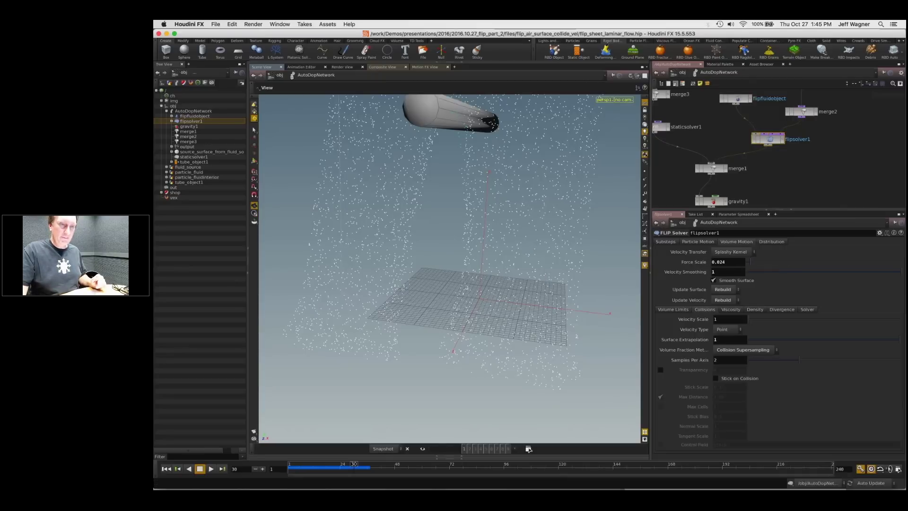
{"action": "left_click_drag", "start_coordinate": [750, 263], "coordinate": [710, 274]}
{"action": "left_click", "coordinate": [290, 468]}
{"action": "left_click", "coordinate": [211, 468]}
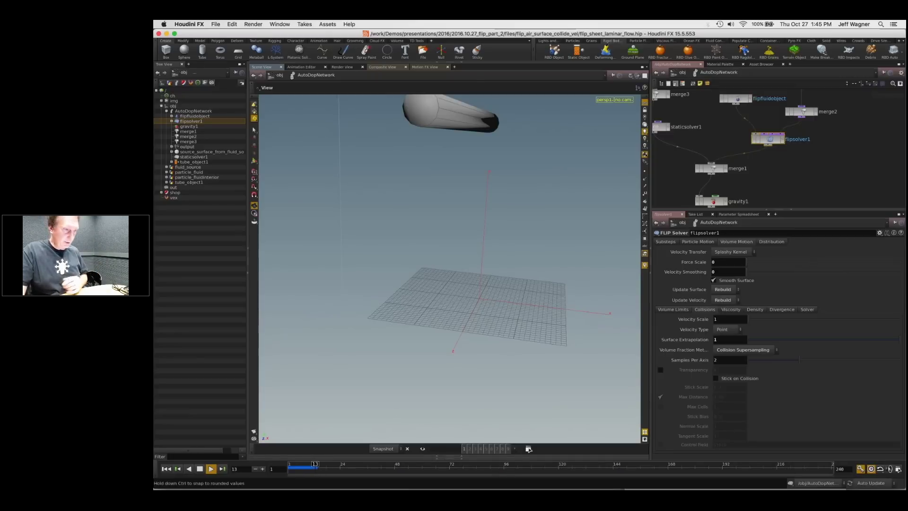
Step: Set Force Scale to 1, replay the simulation from frame 1, and stop it past frame 30
{"action": "key", "text": "Up"}
{"action": "left_click_drag", "start_coordinate": [894, 262], "coordinate": [902, 261]}
{"action": "key", "text": "ctrl+Up"}
{"action": "key", "text": "Up"}
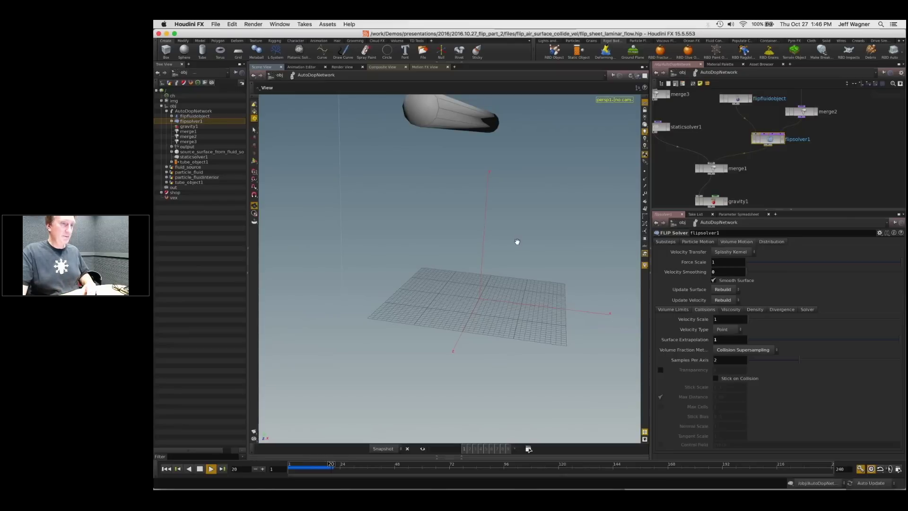
{"action": "right_click_drag", "start_coordinate": [517, 241], "coordinate": [510, 252]}
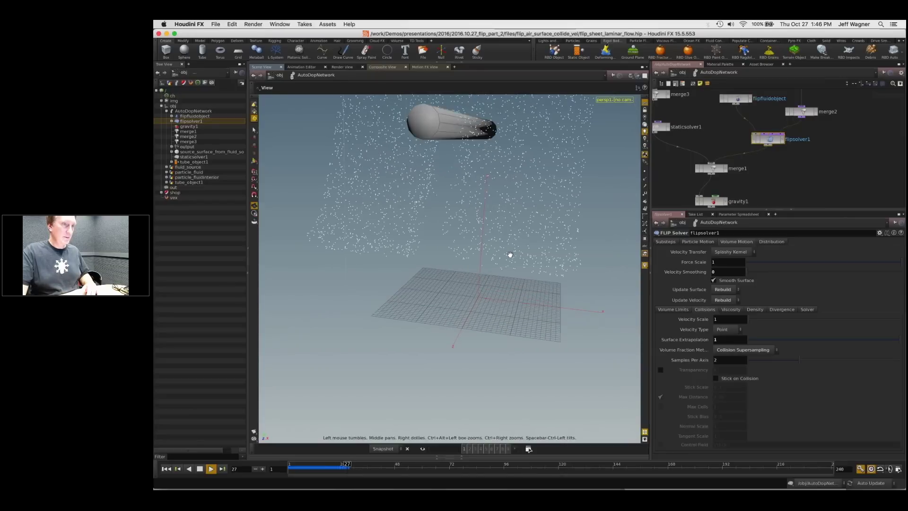
{"action": "right_click_drag", "start_coordinate": [510, 255], "coordinate": [490, 269]}
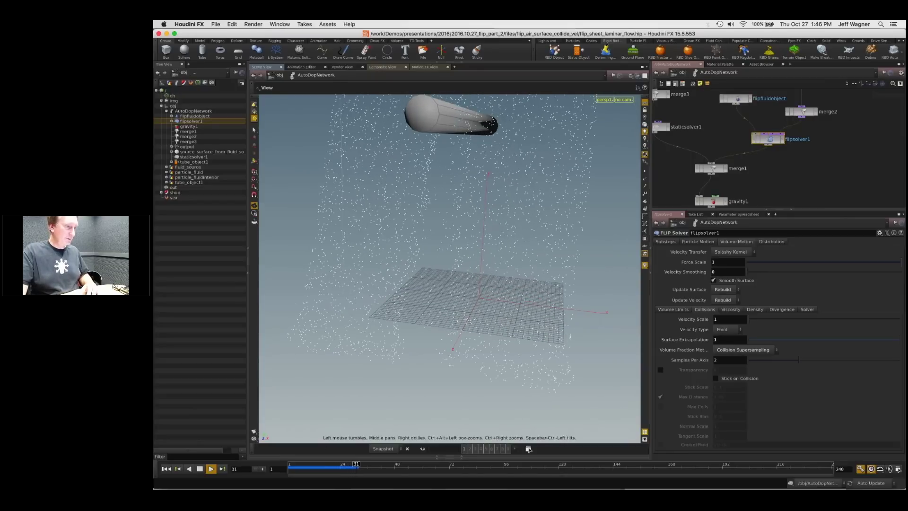
{"action": "left_click_drag", "start_coordinate": [491, 270], "coordinate": [508, 258]}
{"action": "left_click", "coordinate": [200, 469]}
Step: Jump back to frame 30 and check the fluid sheet against the snapshot in slot 1
{"action": "left_click_drag", "start_coordinate": [472, 266], "coordinate": [463, 271]}
{"action": "double_click", "coordinate": [235, 469]}
{"action": "type", "text": "30"}
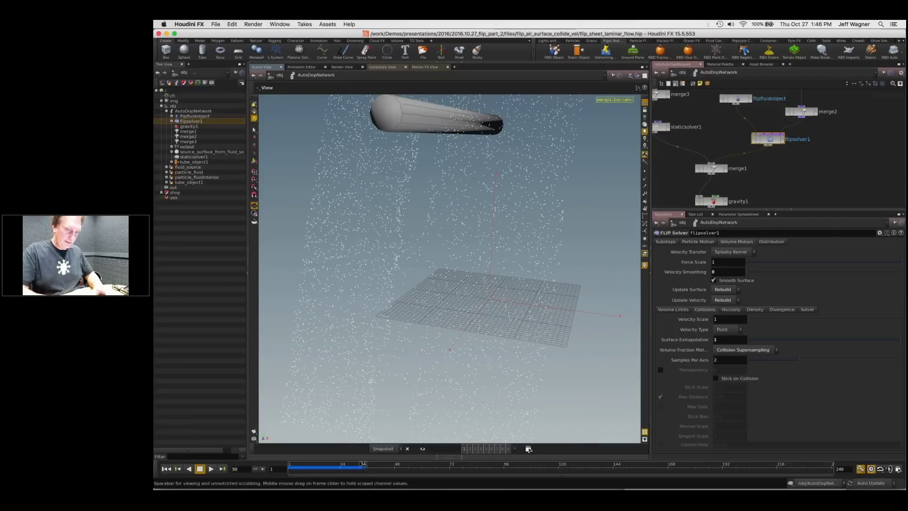
{"action": "key", "text": "Return"}
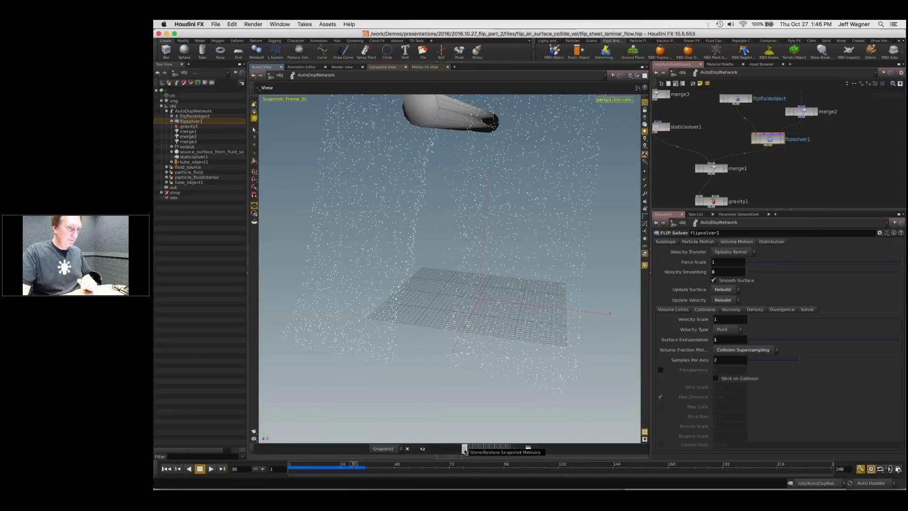
{"action": "left_click_drag", "start_coordinate": [429, 325], "coordinate": [441, 322]}
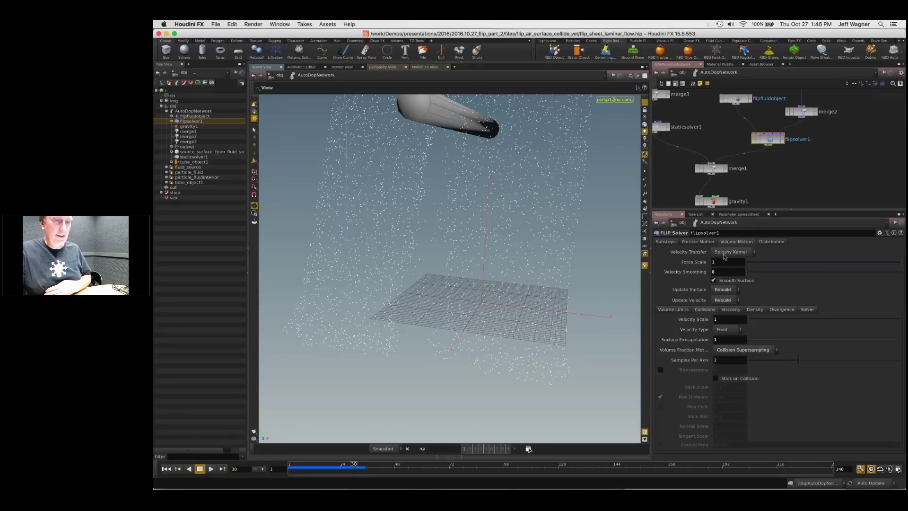
Step: Review the Update Surface and Update Velocity options of flipsolver1, keeping both on Rebuild
{"action": "mouse_move", "coordinate": [694, 292]}
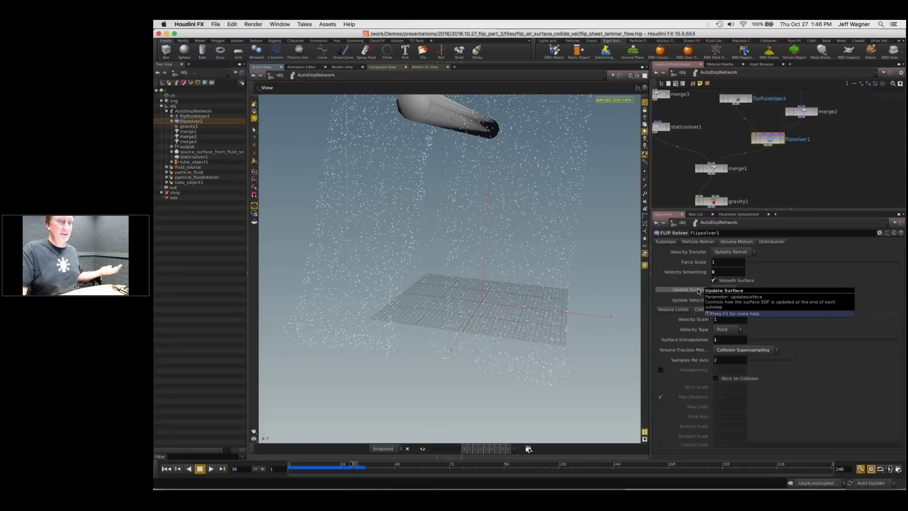
{"action": "left_click", "coordinate": [732, 289]}
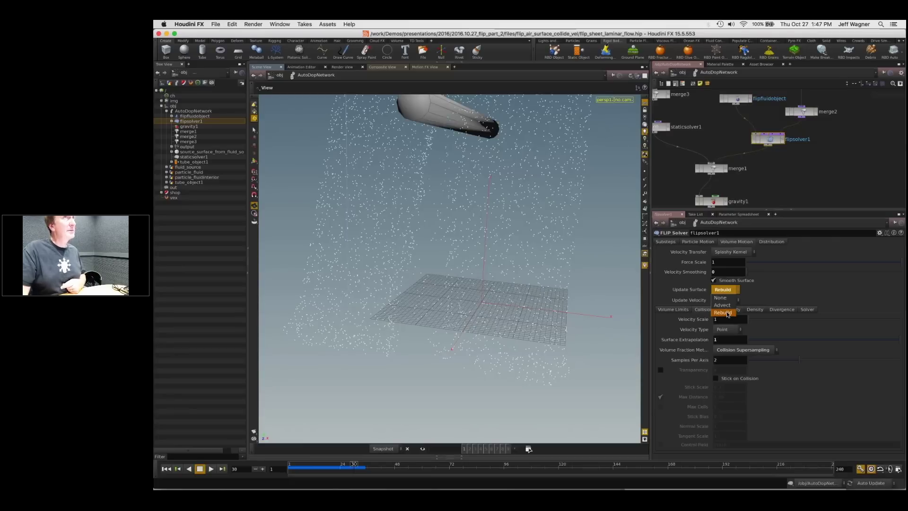
{"action": "left_click", "coordinate": [728, 314]}
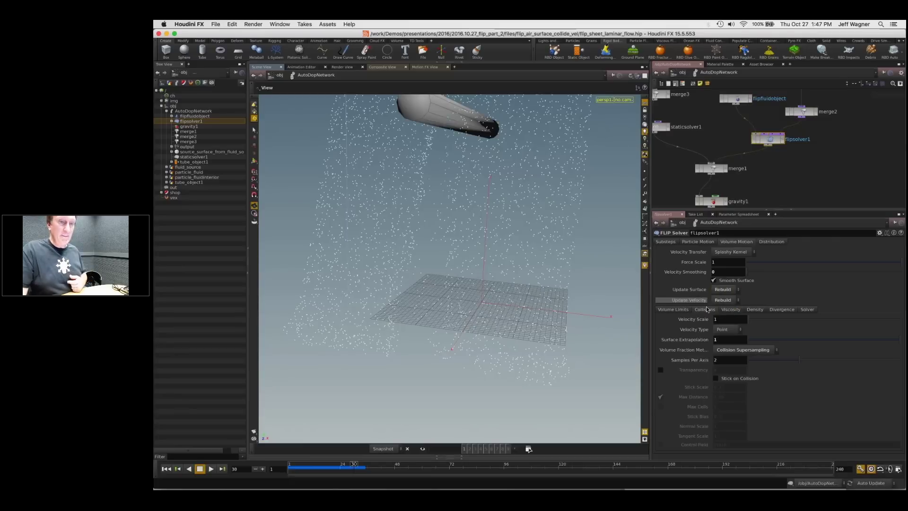
{"action": "left_click", "coordinate": [727, 300]}
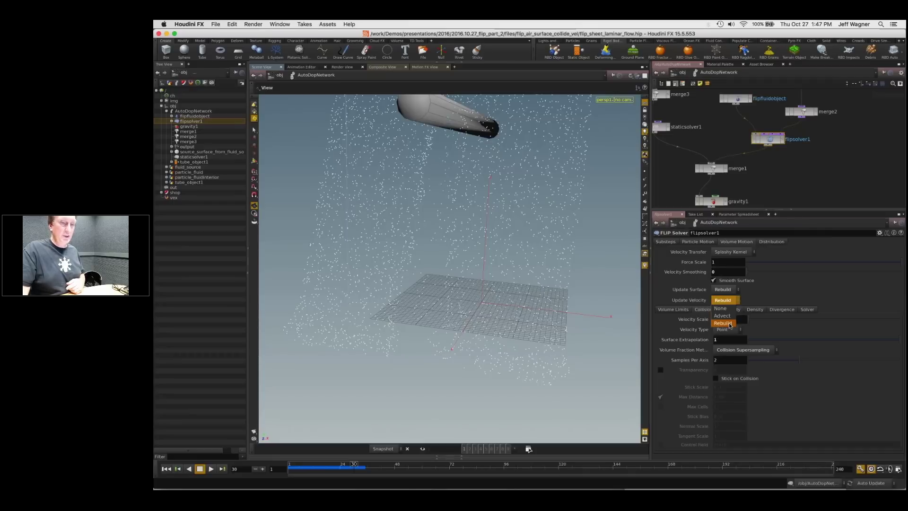
{"action": "left_click", "coordinate": [730, 323]}
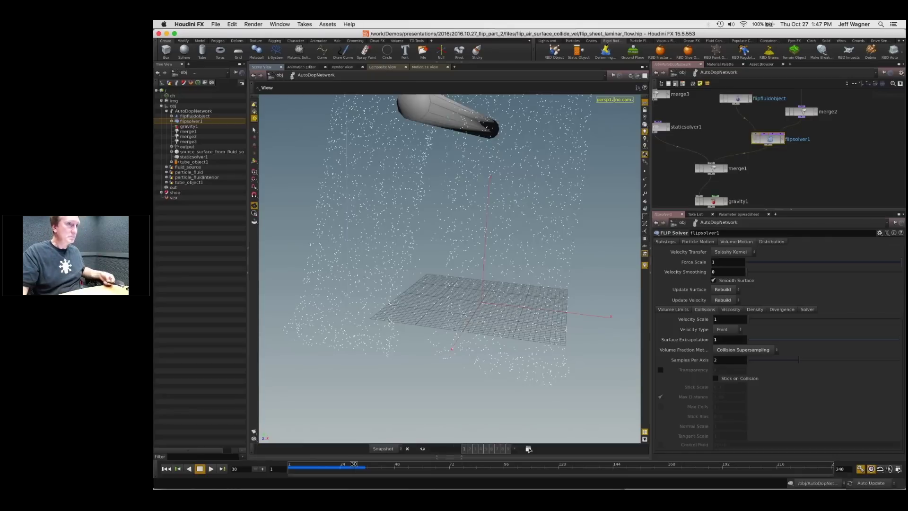
Step: Start a new empty scene, discarding the changes to flip_sheet_laminar_flow.hip
{"action": "left_click", "coordinate": [217, 25]}
{"action": "left_click", "coordinate": [222, 34]}
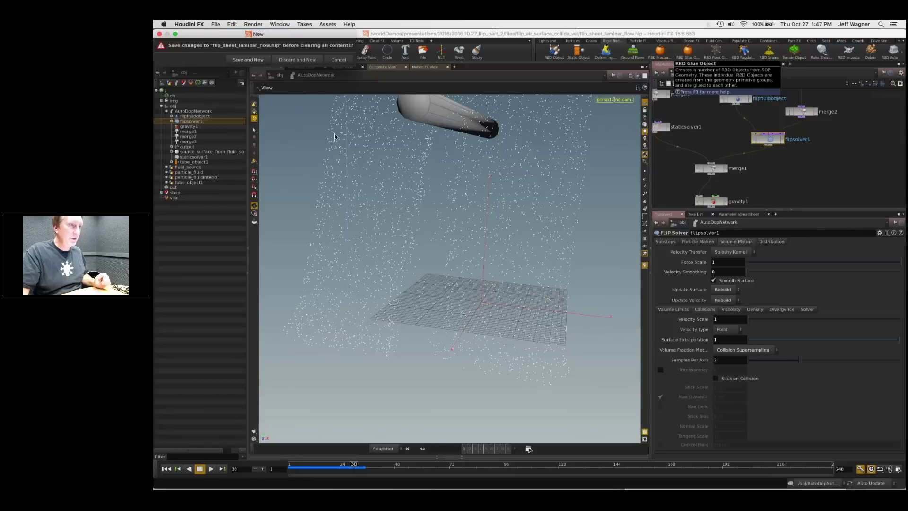
{"action": "left_click", "coordinate": [308, 60]}
Step: Create a sphere object at the origin and move it to about -2.33 in Z
{"action": "left_click_drag", "start_coordinate": [488, 277], "coordinate": [473, 304]}
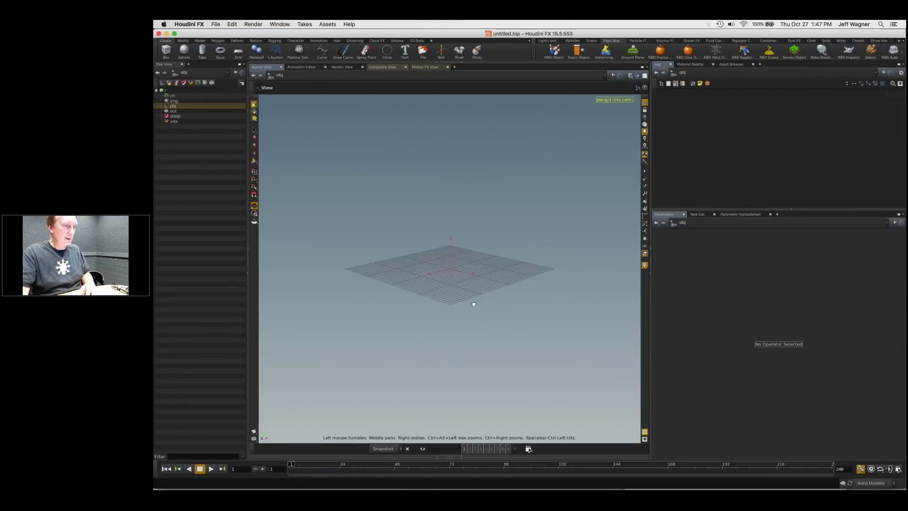
{"action": "key", "text": "Tab"}
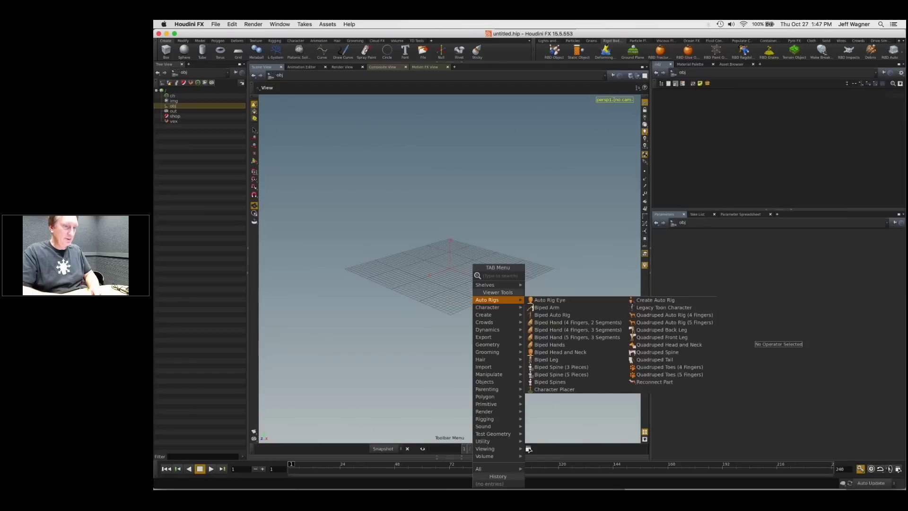
{"action": "type", "text": "sphere"}
{"action": "key", "text": "Return"}
{"action": "key", "text": "Return"}
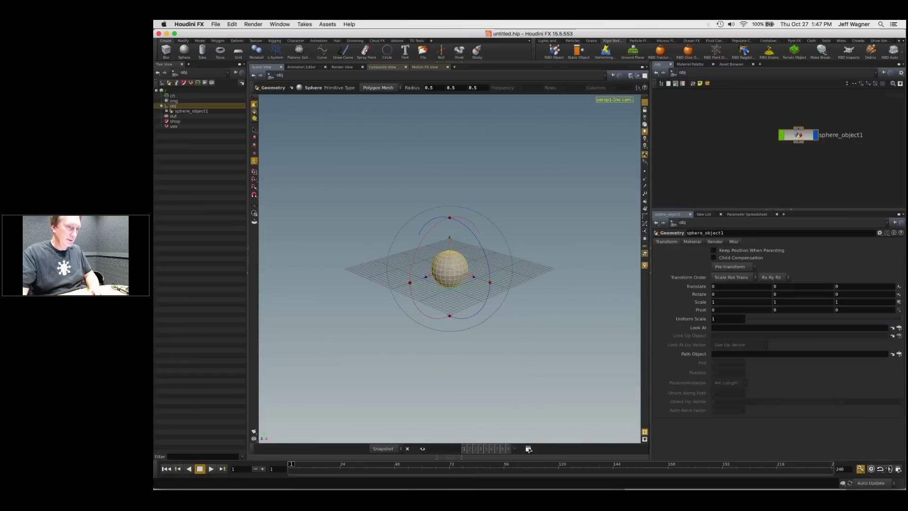
{"action": "left_click_drag", "start_coordinate": [433, 269], "coordinate": [488, 248]}
{"action": "left_click_drag", "start_coordinate": [799, 131], "coordinate": [739, 107]}
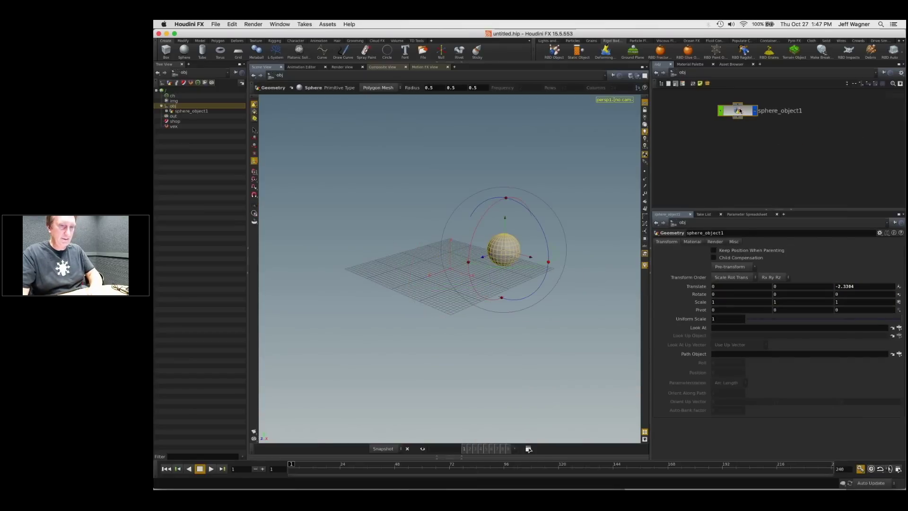
Step: Inside sphere_object1, append a Mountain node to sphere1 and make it the displayed output
{"action": "double_click", "coordinate": [740, 108]}
{"action": "key", "text": "Tab"}
{"action": "type", "text": "mou"}
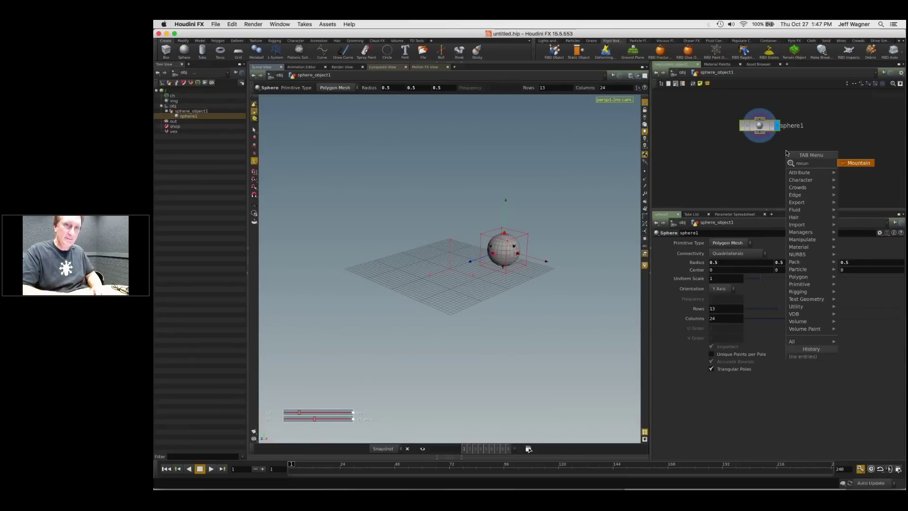
{"action": "key", "text": "Return"}
{"action": "left_click", "coordinate": [778, 164]}
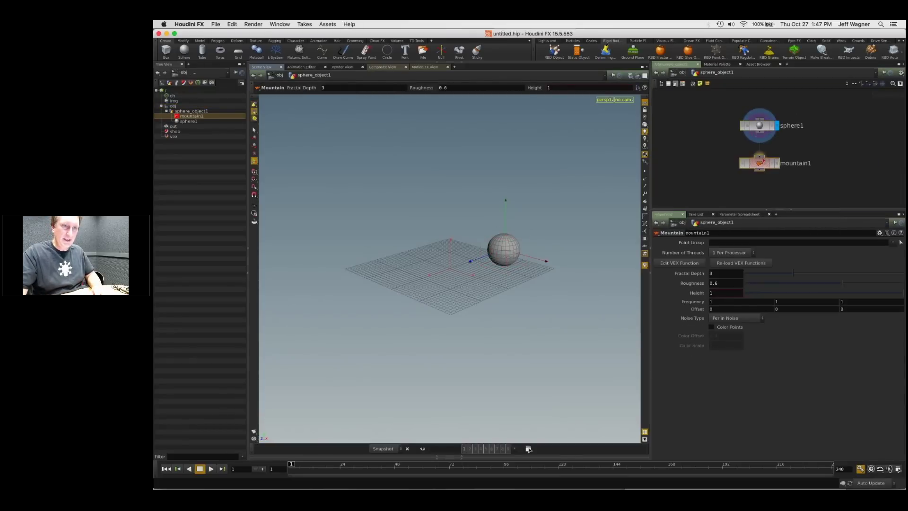
{"action": "left_click_drag", "start_coordinate": [767, 165], "coordinate": [767, 156]}
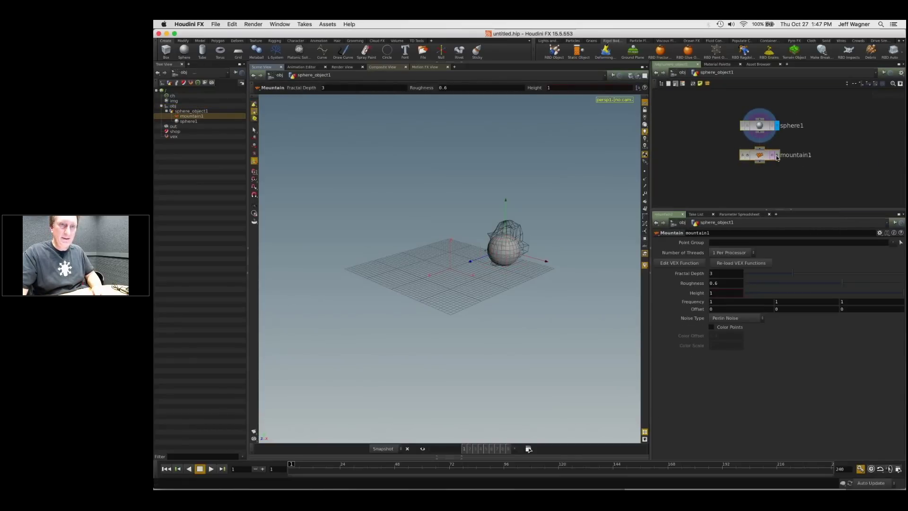
{"action": "left_click", "coordinate": [776, 155]}
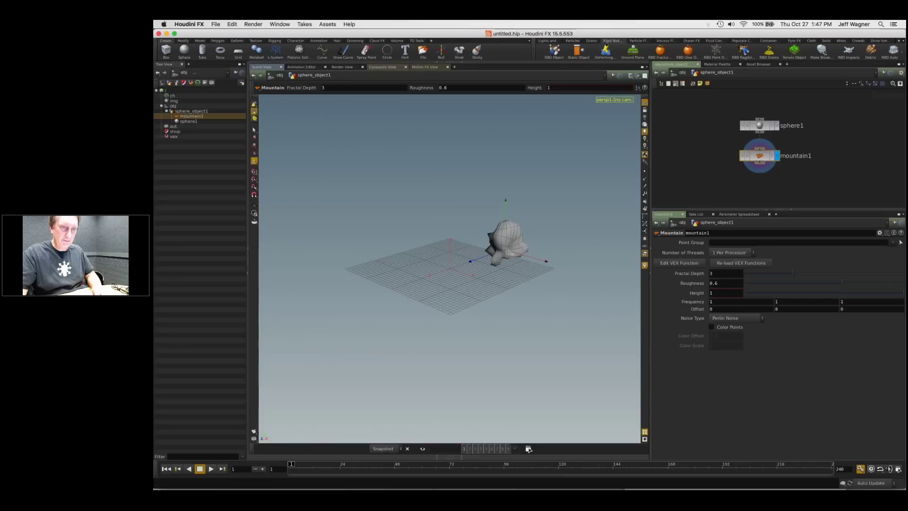
Step: Set the mountain Height to 0.662 and its Y Offset to $T, preview the deformation, and return to frame 1
{"action": "left_click_drag", "start_coordinate": [862, 294], "coordinate": [850, 293]}
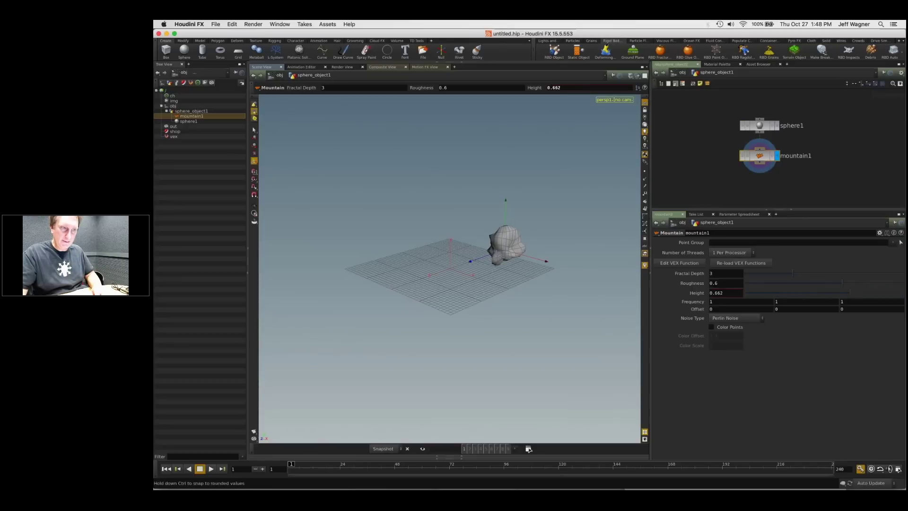
{"action": "left_click", "coordinate": [776, 309]}
{"action": "type", "text": "$T"}
{"action": "key", "text": "Return"}
{"action": "key", "text": "Up"}
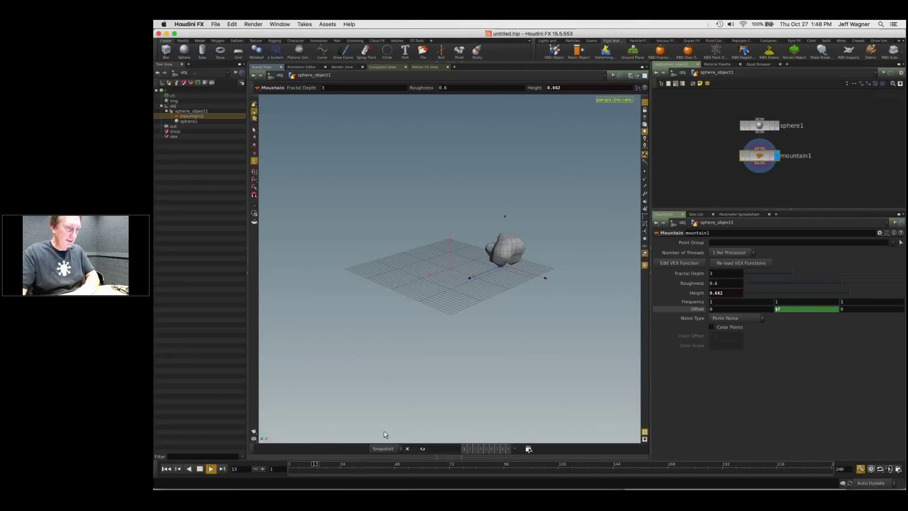
{"action": "left_click", "coordinate": [167, 468]}
Step: At object level, keyframe the sphere's transform at frames 1 and 24 so it slides along Z across the grid, ending back at frame 1
{"action": "middle_click_drag", "start_coordinate": [786, 125], "coordinate": [770, 114]}
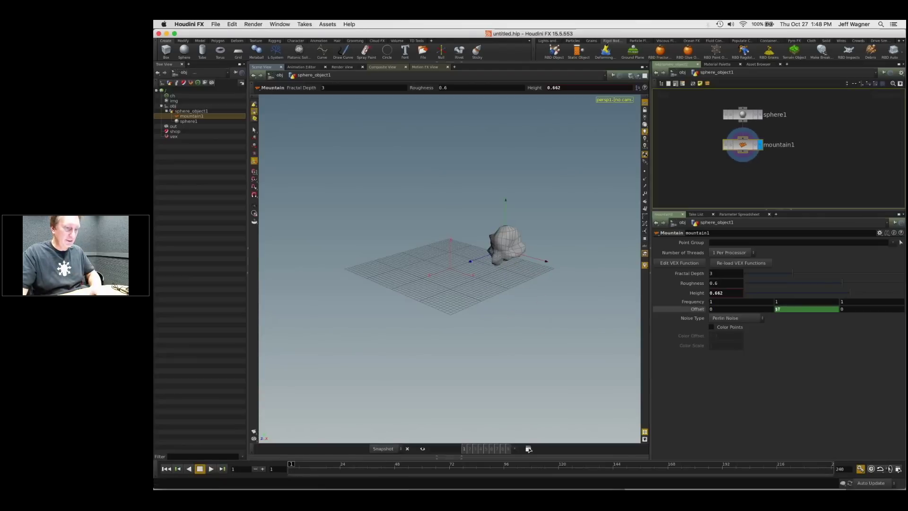
{"action": "key", "text": "u"}
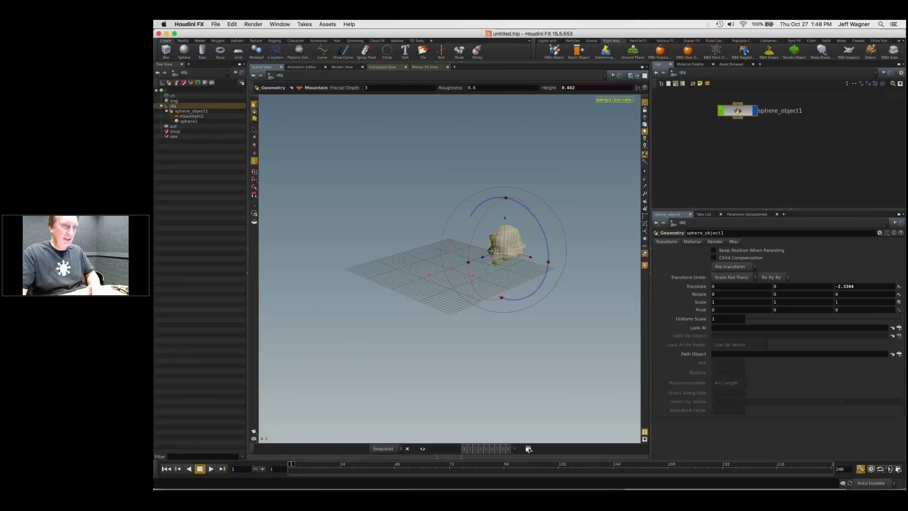
{"action": "left_click_drag", "start_coordinate": [450, 284], "coordinate": [435, 273], "text": "alt"}
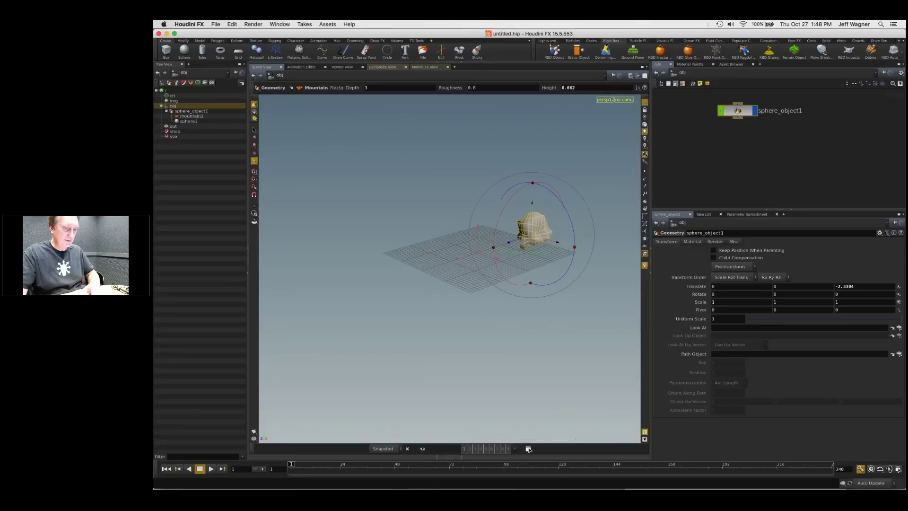
{"action": "key", "text": "k"}
{"action": "left_click_drag", "start_coordinate": [512, 242], "coordinate": [384, 301]}
{"action": "key", "text": "super+z"}
{"action": "left_click_drag", "start_coordinate": [332, 469], "coordinate": [341, 469]}
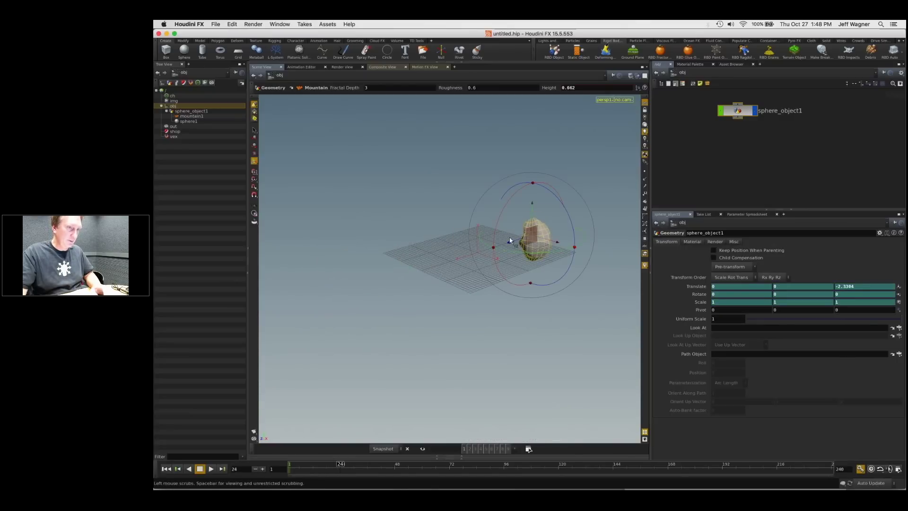
{"action": "left_click_drag", "start_coordinate": [511, 243], "coordinate": [342, 304]}
{"action": "key", "text": "r"}
{"action": "left_click_drag", "start_coordinate": [341, 468], "coordinate": [290, 468]}
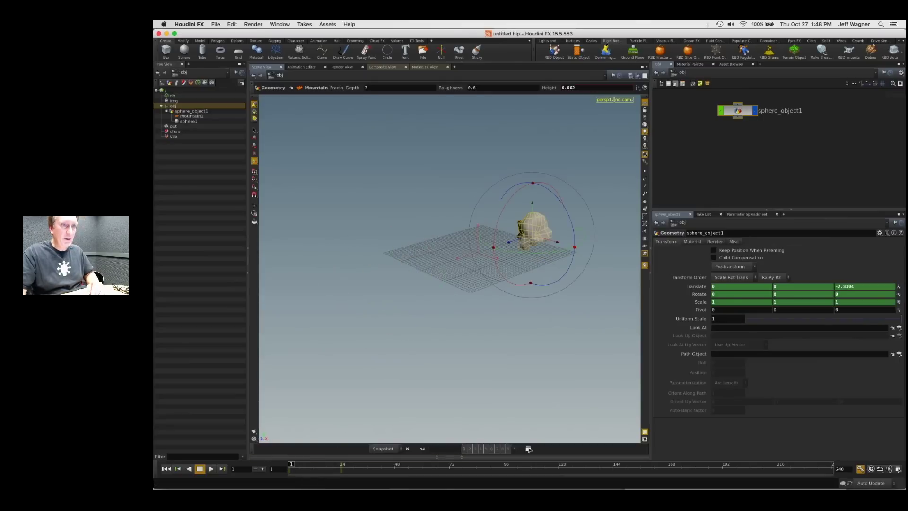
Step: Create an ocean Flat Tank that follows the animated sphere object
{"action": "left_click", "coordinate": [691, 42]}
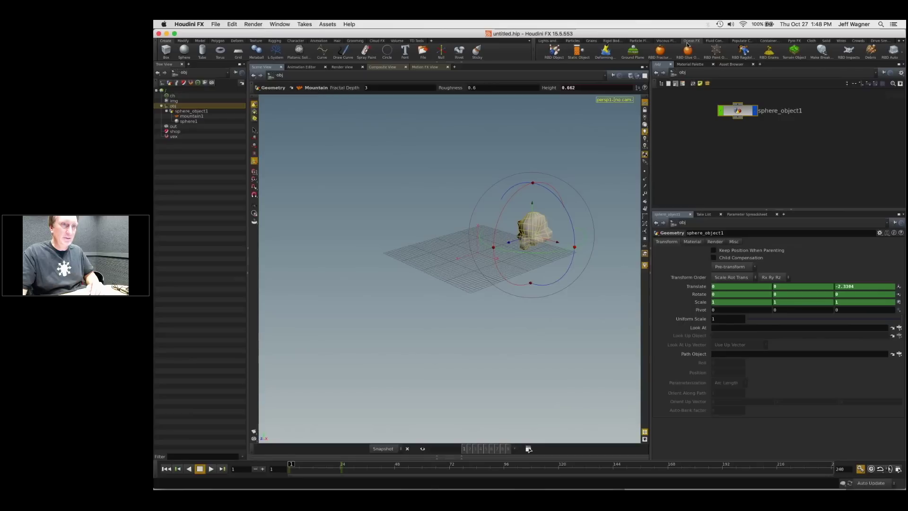
{"action": "left_click", "coordinate": [668, 51]}
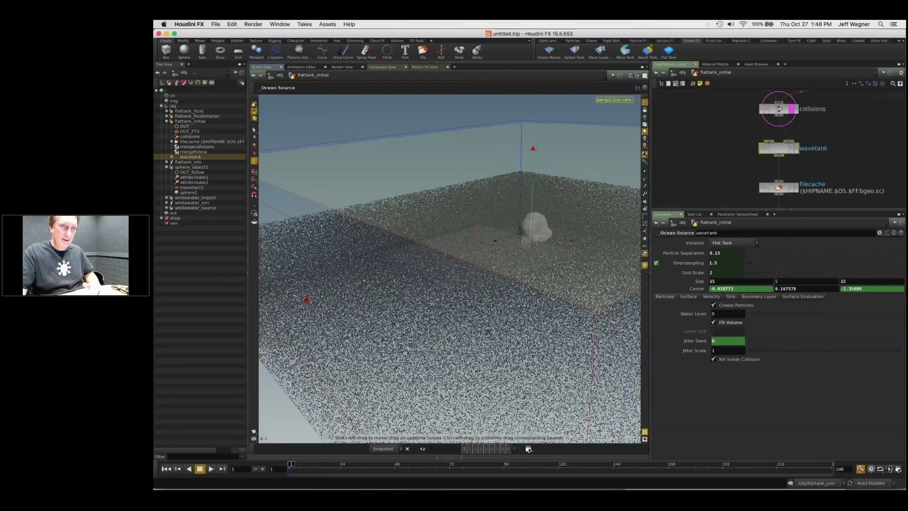
{"action": "left_click_drag", "start_coordinate": [544, 279], "coordinate": [553, 249], "text": "alt"}
{"action": "left_click", "coordinate": [706, 178]}
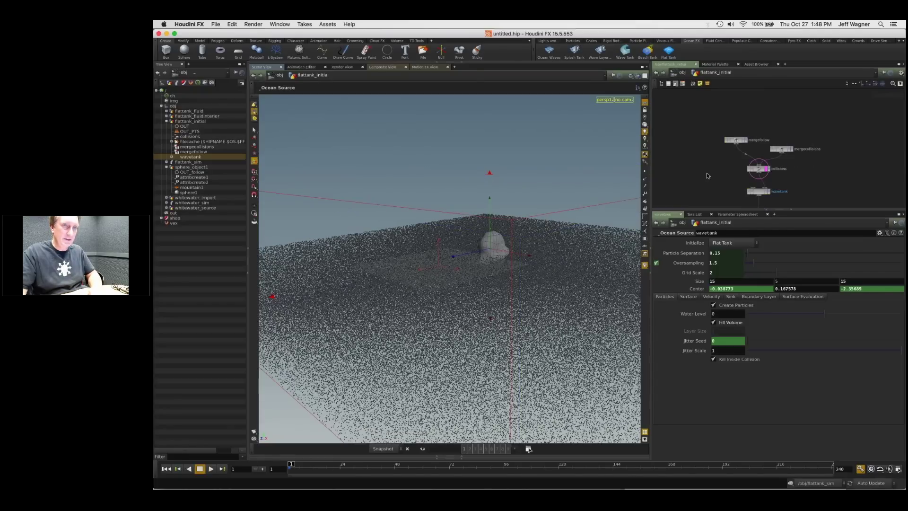
Step: Return to object level and turn sphere_object1 into a deforming collision object for the tank
{"action": "key", "text": "u"}
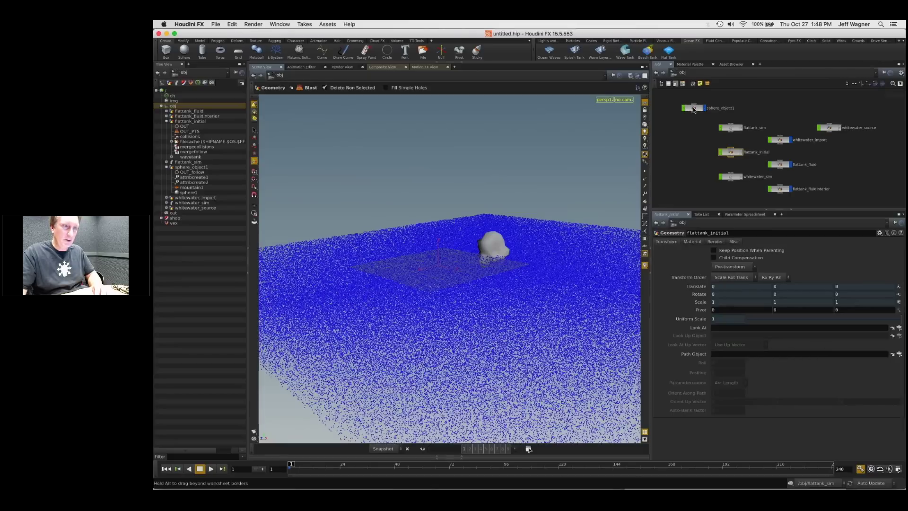
{"action": "left_click", "coordinate": [611, 41]}
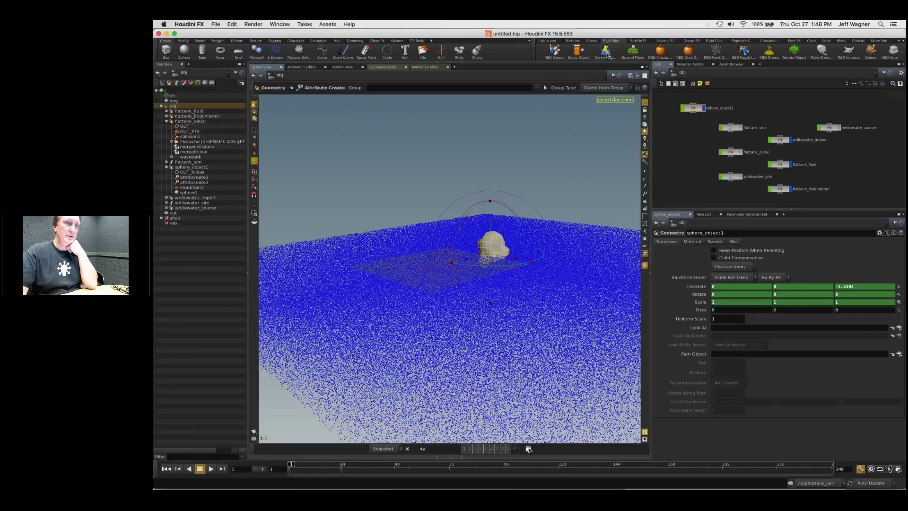
{"action": "left_click", "coordinate": [606, 54]}
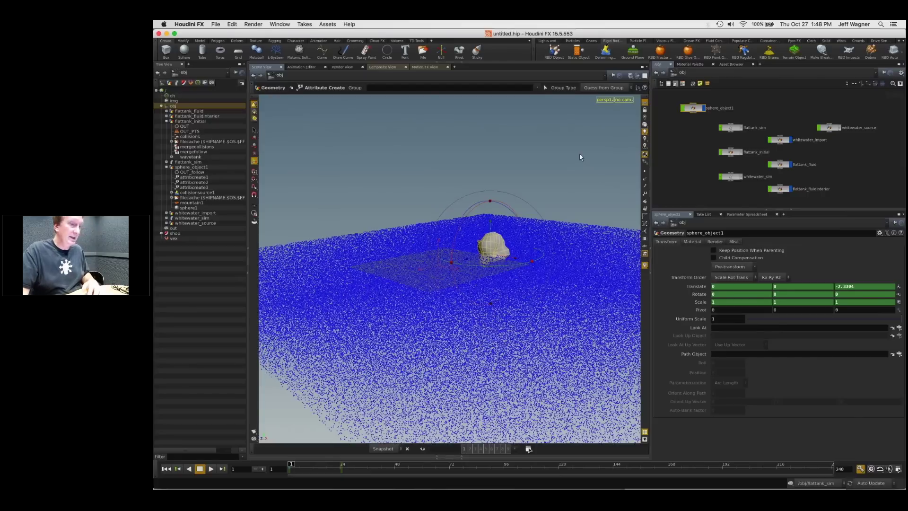
Step: Simulate the flat tank, examine how the fluid reacts around the moving sphere, and rewind to frame 1
{"action": "key", "text": "Escape"}
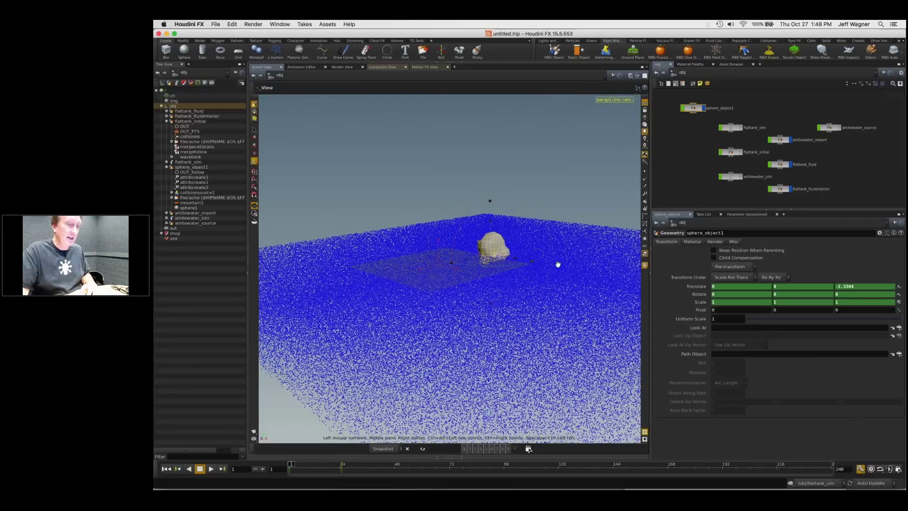
{"action": "left_click_drag", "start_coordinate": [558, 265], "coordinate": [551, 265]}
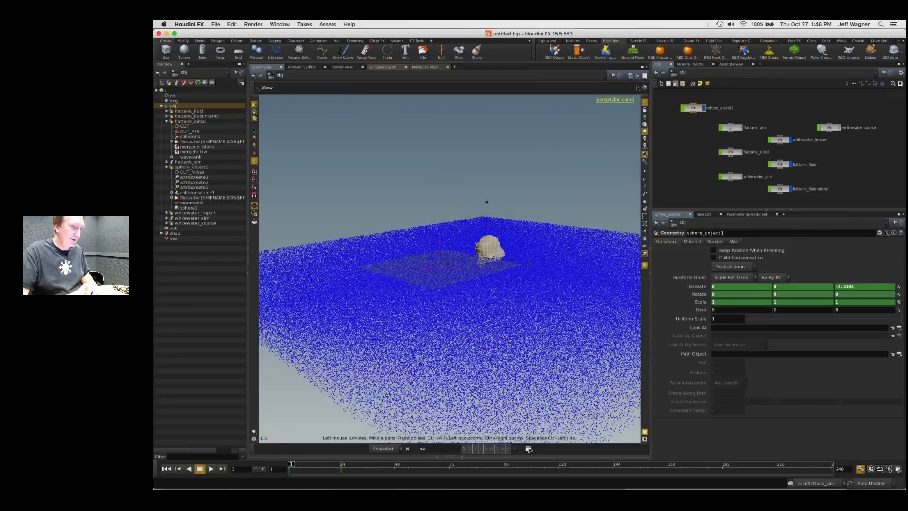
{"action": "middle_click_drag", "start_coordinate": [551, 265], "coordinate": [570, 225]}
{"action": "left_click", "coordinate": [212, 469]}
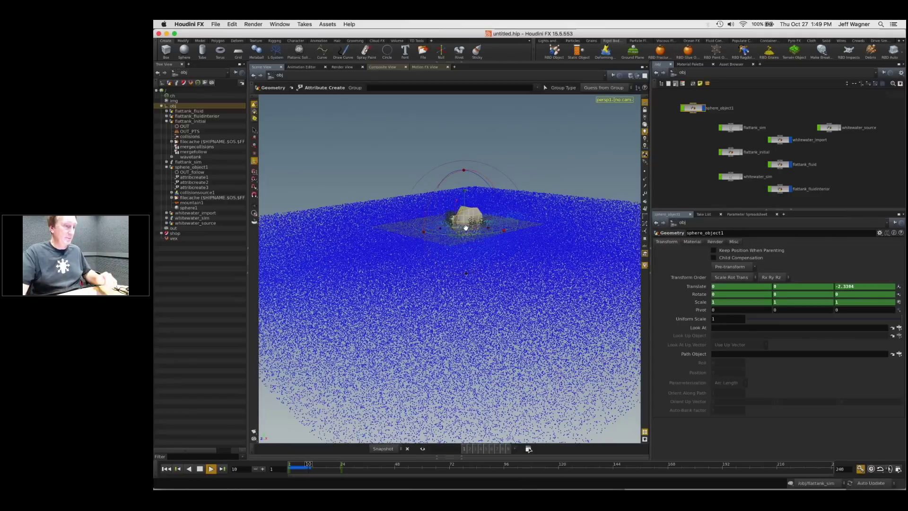
{"action": "key", "text": "Escape"}
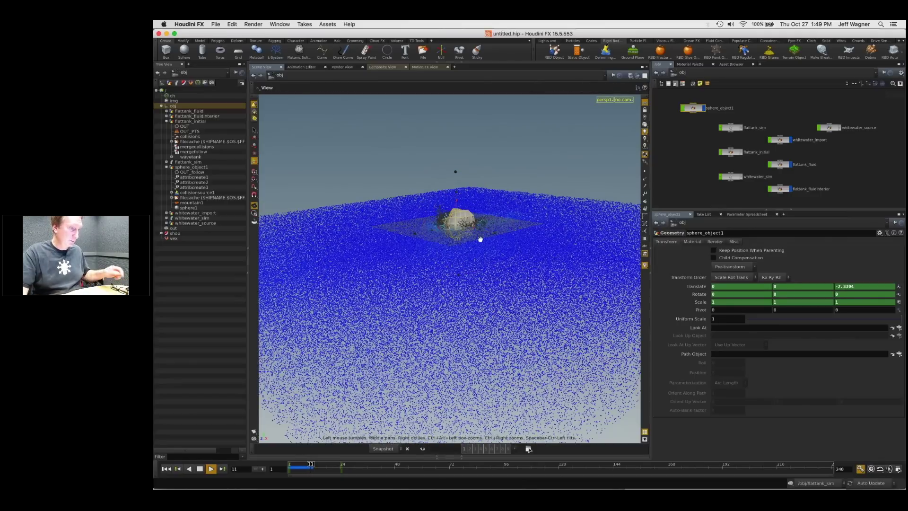
{"action": "scroll", "coordinate": [480, 240], "scroll_direction": "up", "scroll_amount": 3}
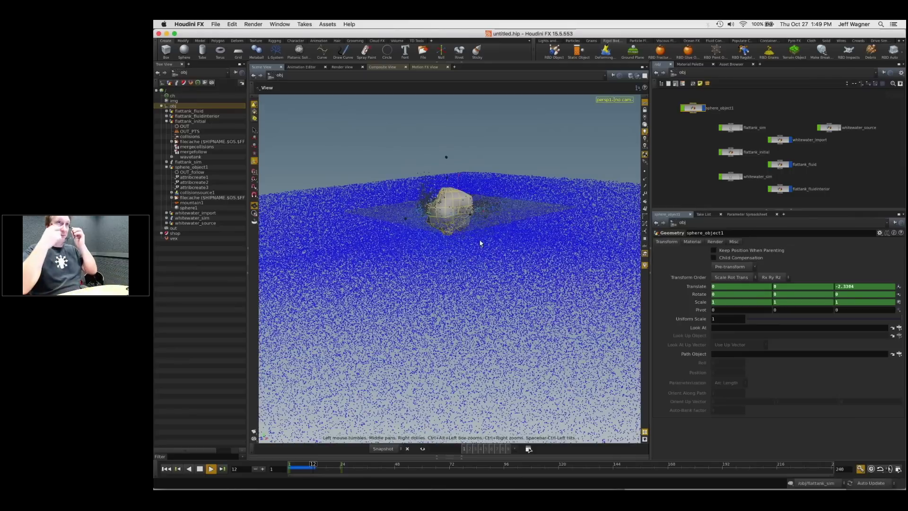
{"action": "left_click", "coordinate": [167, 469]}
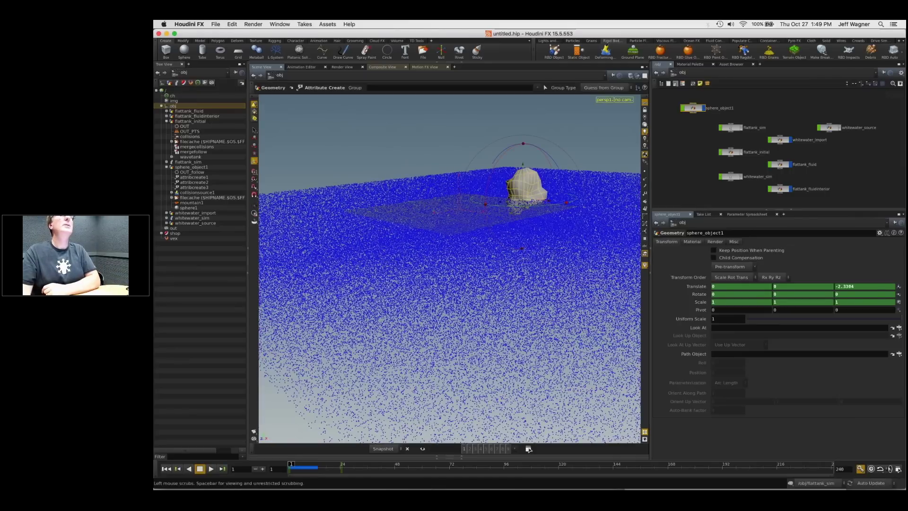
Step: Save the scene as deforming_geo_in_fliptank.hip in the webinar_files folder
{"action": "left_click", "coordinate": [215, 24]}
{"action": "left_click", "coordinate": [229, 80]}
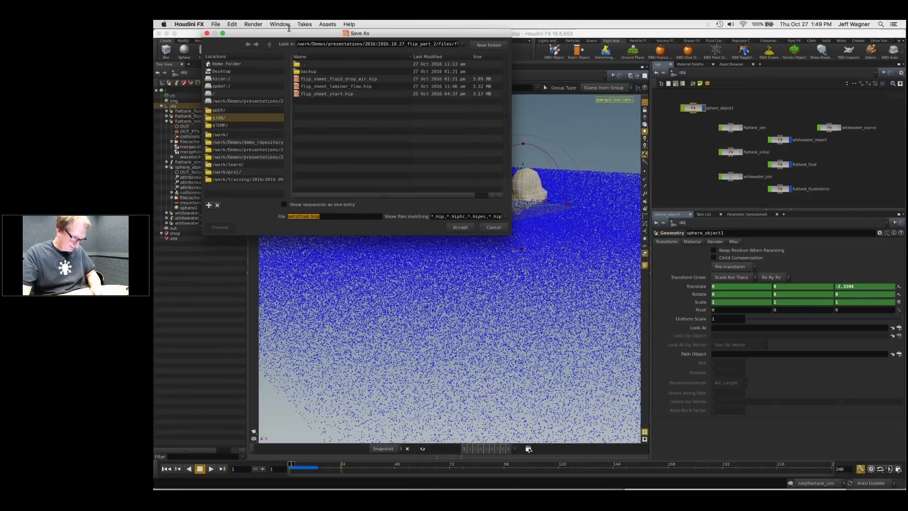
{"action": "double_click", "coordinate": [303, 63]}
{"action": "double_click", "coordinate": [331, 132]}
{"action": "type", "text": "defo"}
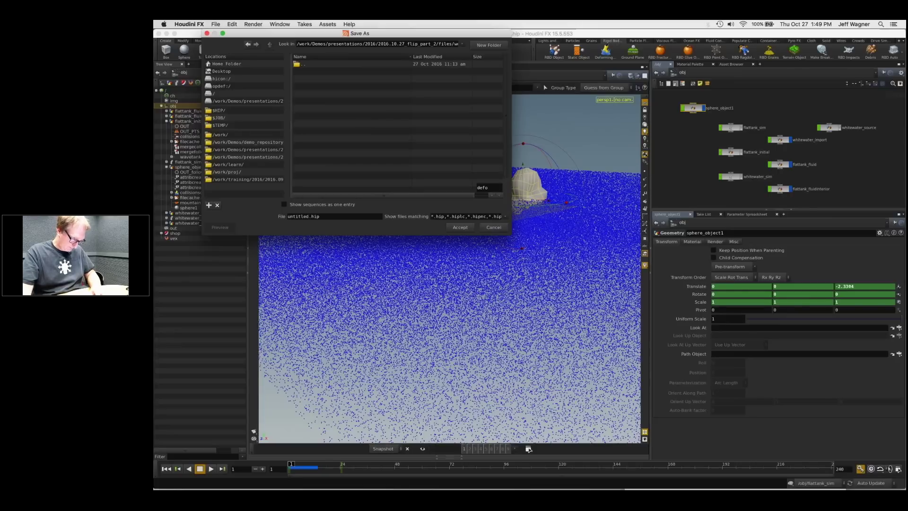
{"action": "double_click", "coordinate": [308, 216]}
{"action": "type", "text": "d"}
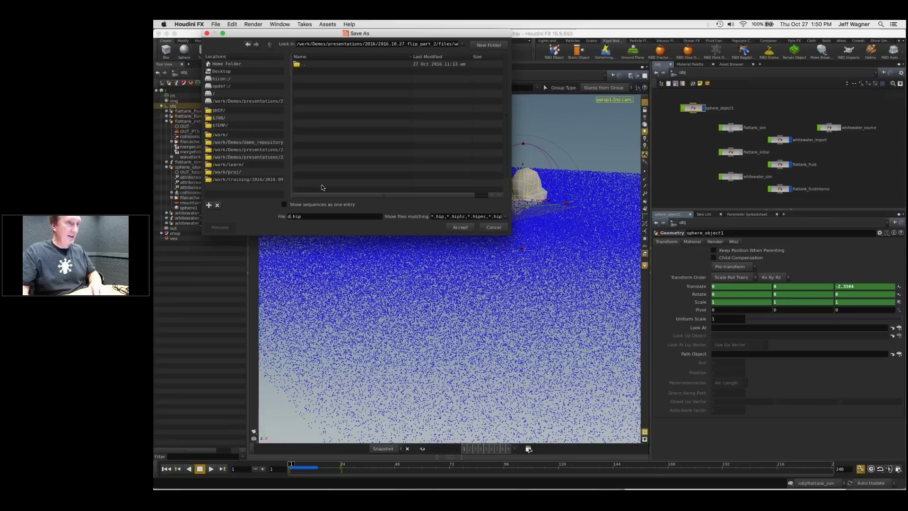
{"action": "type", "text": "d"}
{"action": "key", "text": "BackSpace"}
{"action": "type", "text": "eforming_geo_in_fliptank"}
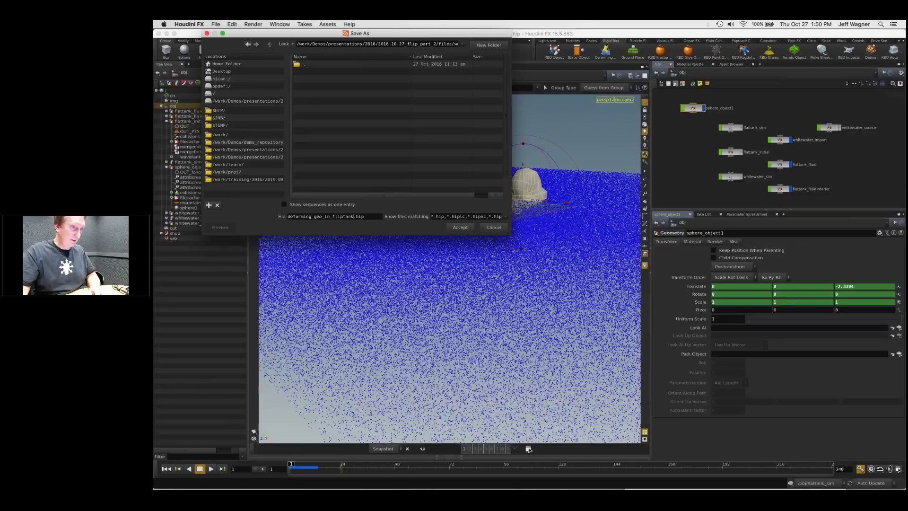
{"action": "key", "text": "Return"}
Step: Start a new empty scene and create a static Flat Tank with no object to follow
{"action": "left_click", "coordinate": [216, 24]}
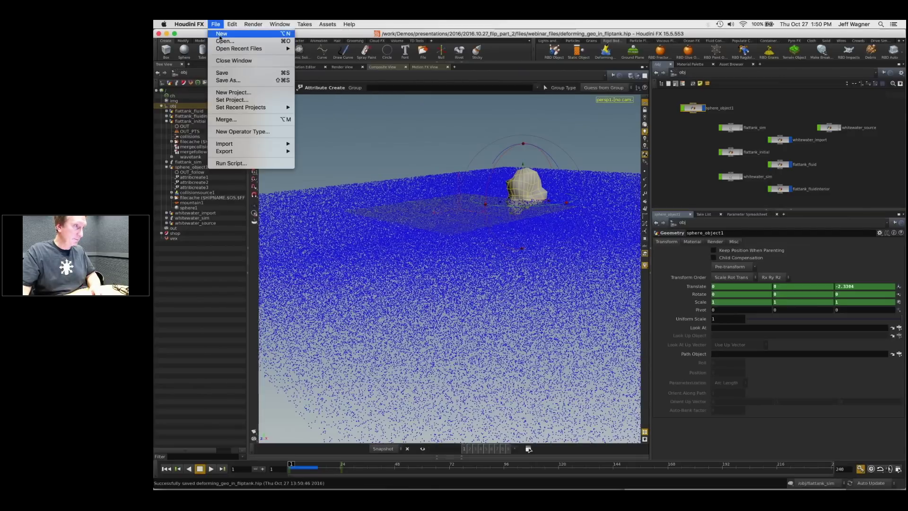
{"action": "left_click", "coordinate": [372, 62]}
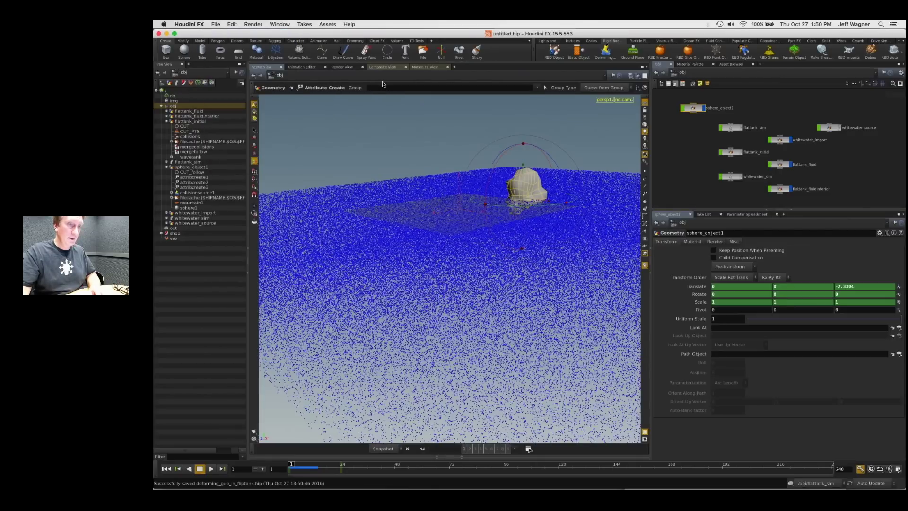
{"action": "left_click", "coordinate": [692, 41]}
{"action": "left_click", "coordinate": [670, 51]}
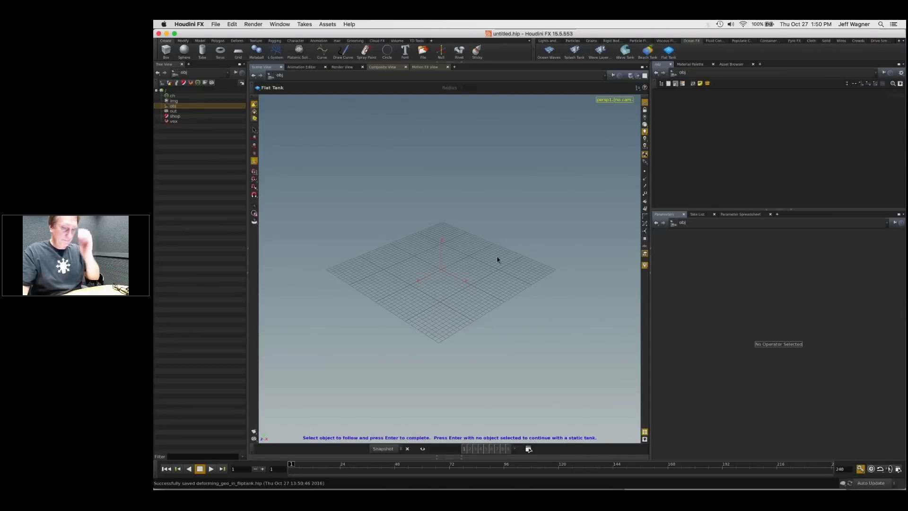
{"action": "key", "text": "Return"}
{"action": "left_click", "coordinate": [460, 240]}
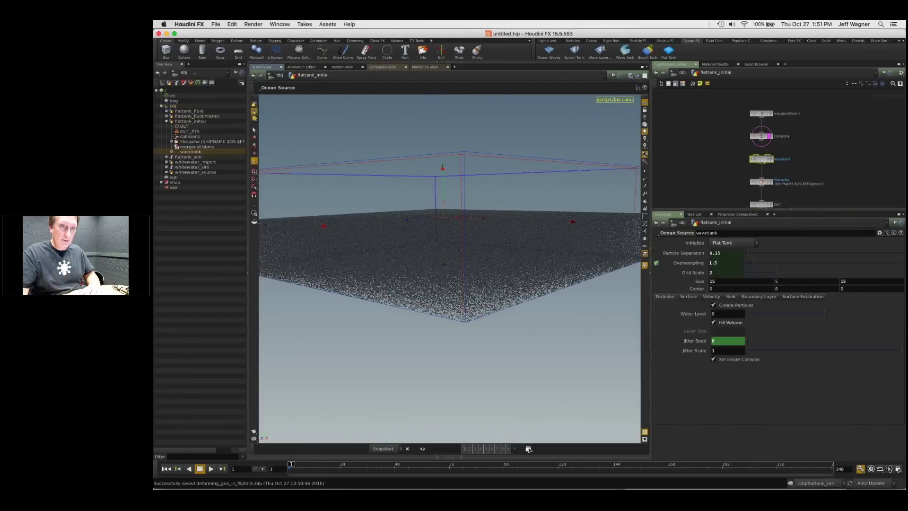
Step: Go inside flattank_sim and bring up the Particle Motion settings of flipsolver1
{"action": "scroll", "coordinate": [501, 216], "scroll_direction": "up", "scroll_amount": 1}
{"action": "mouse_move", "coordinate": [500, 216]}
{"action": "left_mouse_down"}
{"action": "mouse_move", "coordinate": [498, 203]}
{"action": "mouse_move", "coordinate": [506, 237]}
{"action": "mouse_move", "coordinate": [511, 230]}
{"action": "left_mouse_up"}
{"action": "key", "text": "u"}
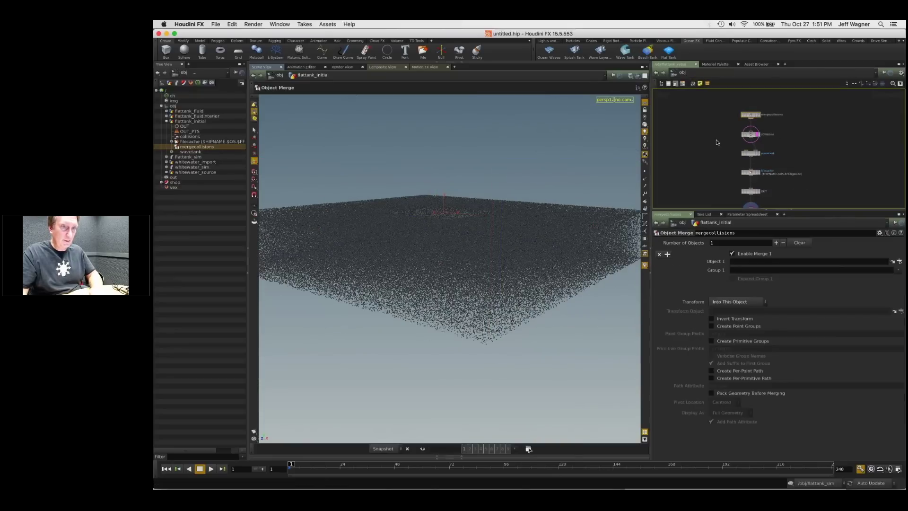
{"action": "double_click", "coordinate": [730, 138]}
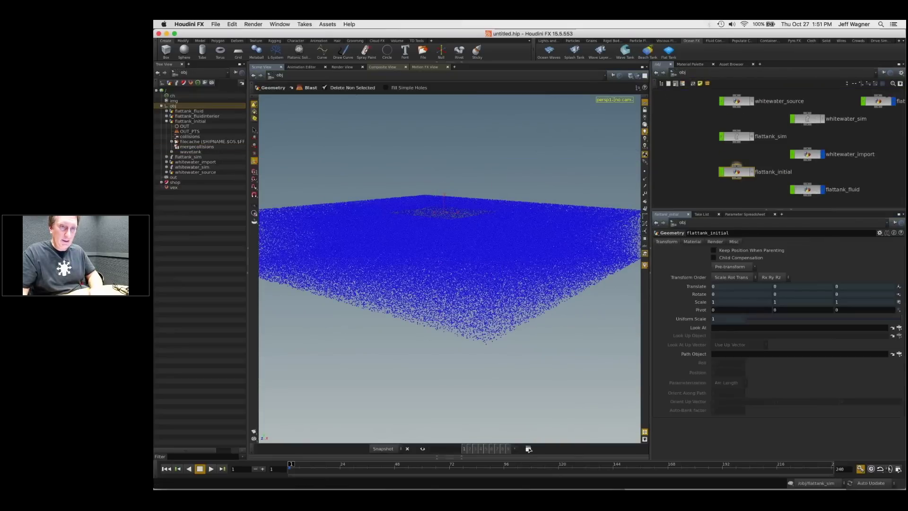
{"action": "scroll", "coordinate": [797, 166], "scroll_direction": "down", "scroll_amount": 4}
{"action": "middle_click_drag", "start_coordinate": [794, 164], "coordinate": [776, 174]}
{"action": "key", "text": "l"}
{"action": "left_click", "coordinate": [736, 143]}
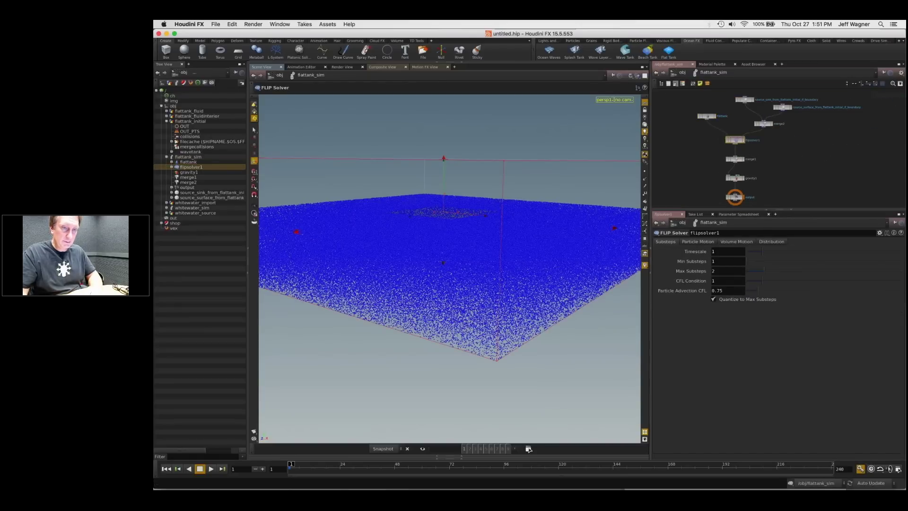
{"action": "left_click", "coordinate": [703, 242]}
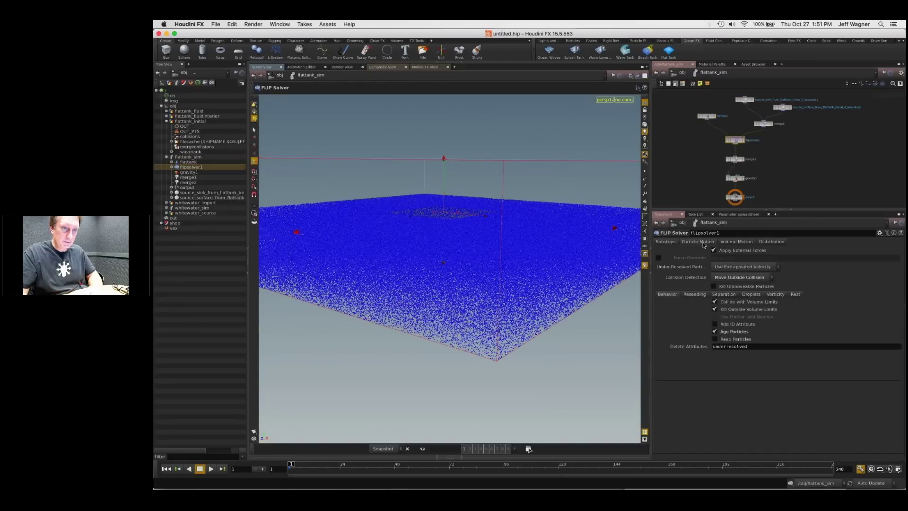
Step: Review flipsolver1's Volume Motion settings, inspect the Volume Limits box around the tank, and reveal the expressions driving its Box Size
{"action": "left_click", "coordinate": [752, 242]}
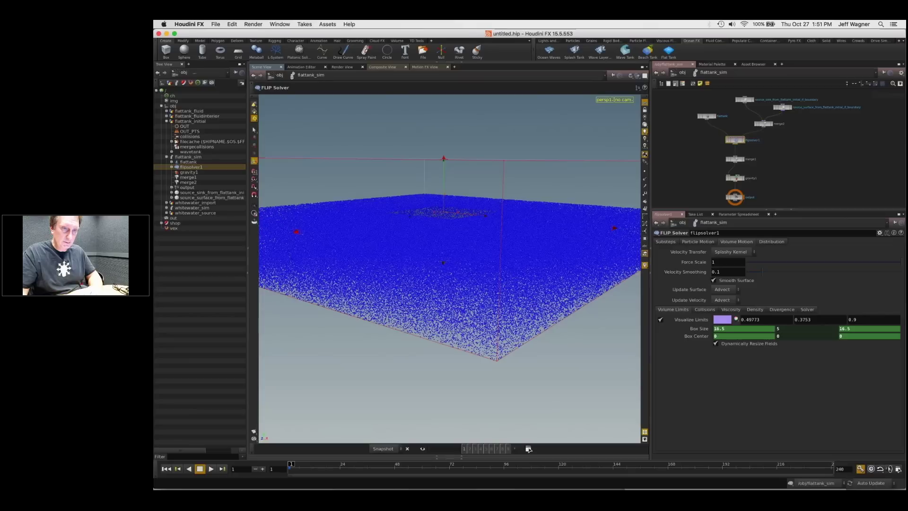
{"action": "left_click", "coordinate": [705, 309]}
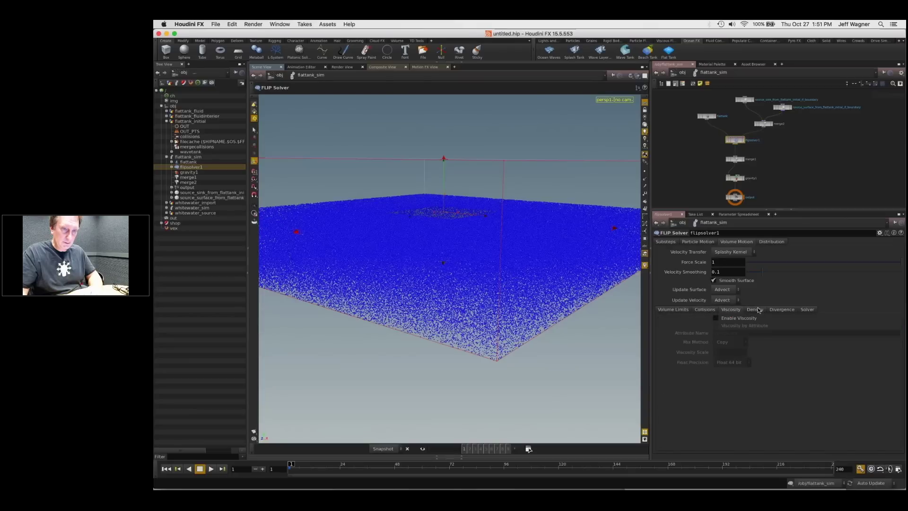
{"action": "left_click", "coordinate": [806, 309]}
{"action": "left_click", "coordinate": [674, 309]}
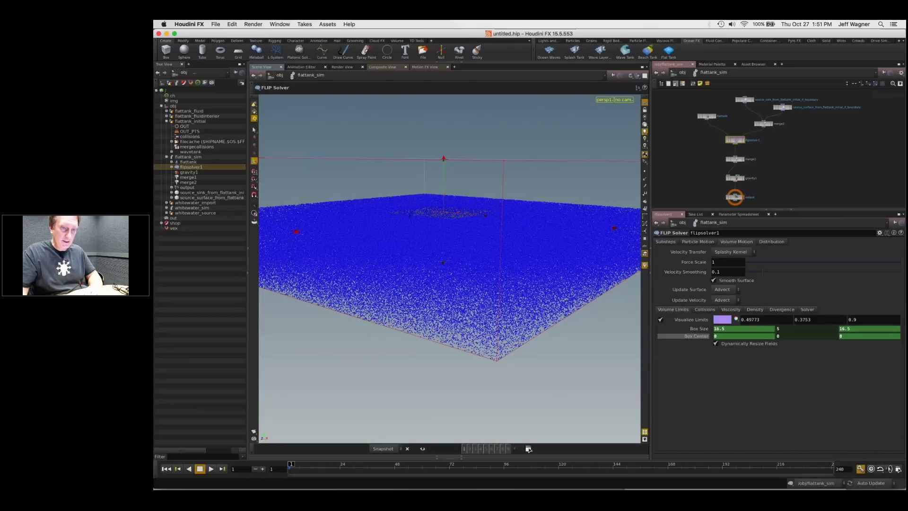
{"action": "key", "text": "Escape"}
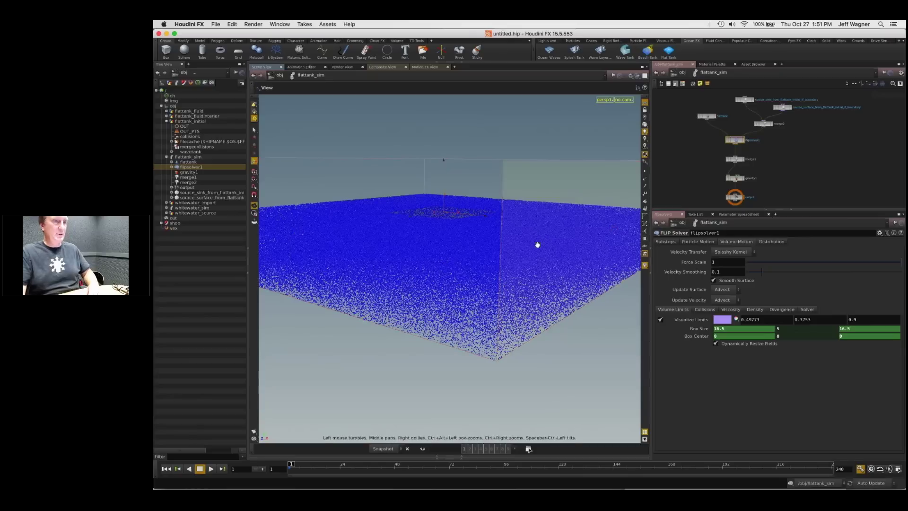
{"action": "right_click_drag", "start_coordinate": [537, 245], "coordinate": [529, 243]}
{"action": "left_click_drag", "start_coordinate": [529, 242], "coordinate": [523, 223]}
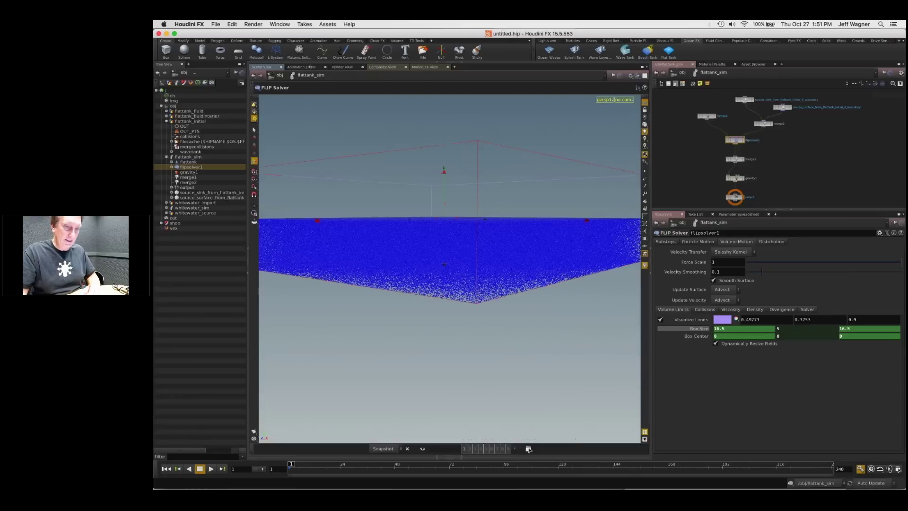
{"action": "right_click", "coordinate": [695, 330]}
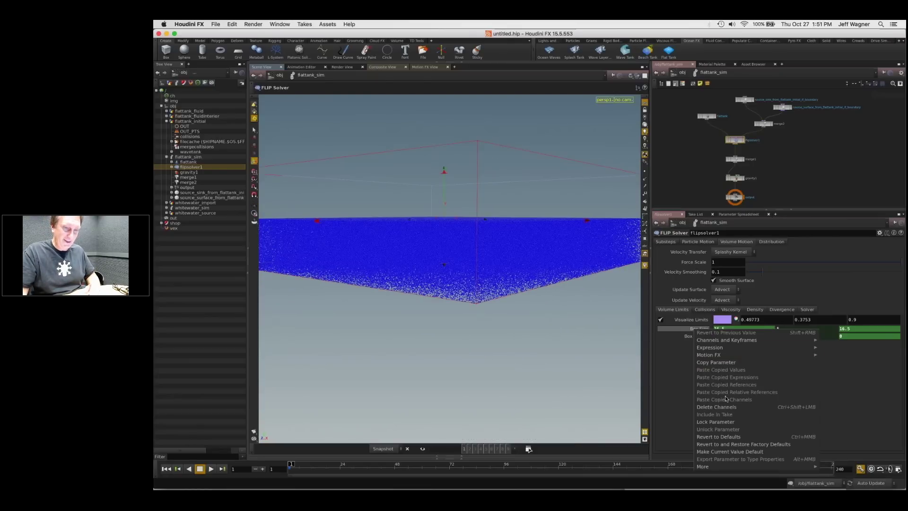
{"action": "left_click", "coordinate": [675, 124]}
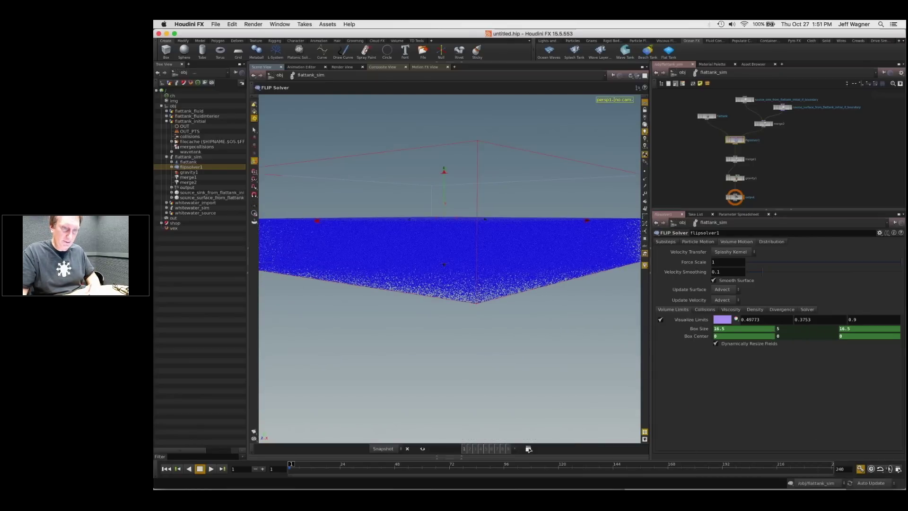
{"action": "left_click", "coordinate": [701, 329]}
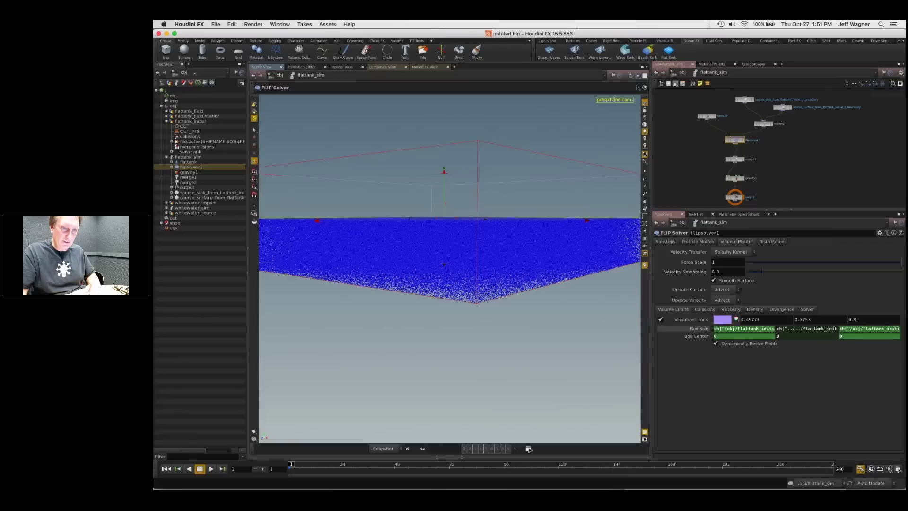
Step: Inside flattank_initial, resize the wavetank bounds to a height of about 4.56 with the centre's Y at about 1.69
{"action": "key", "text": "u"}
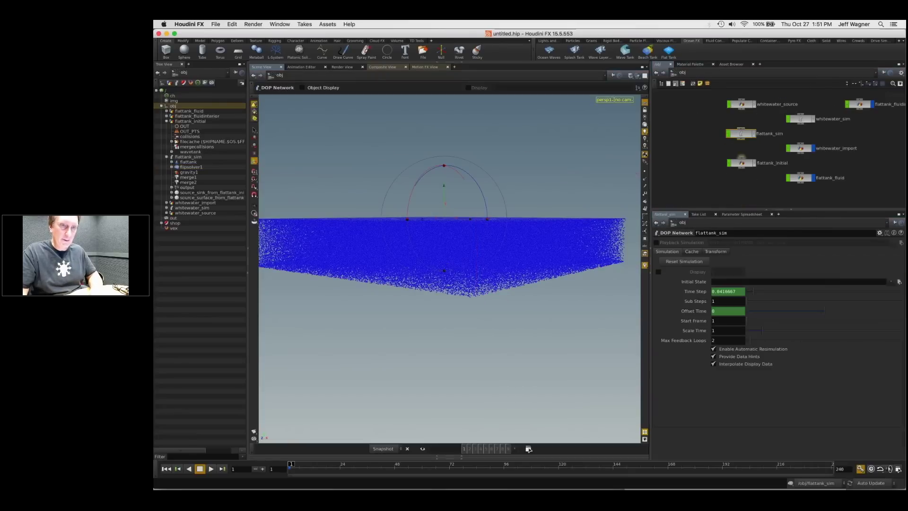
{"action": "double_click", "coordinate": [742, 165]}
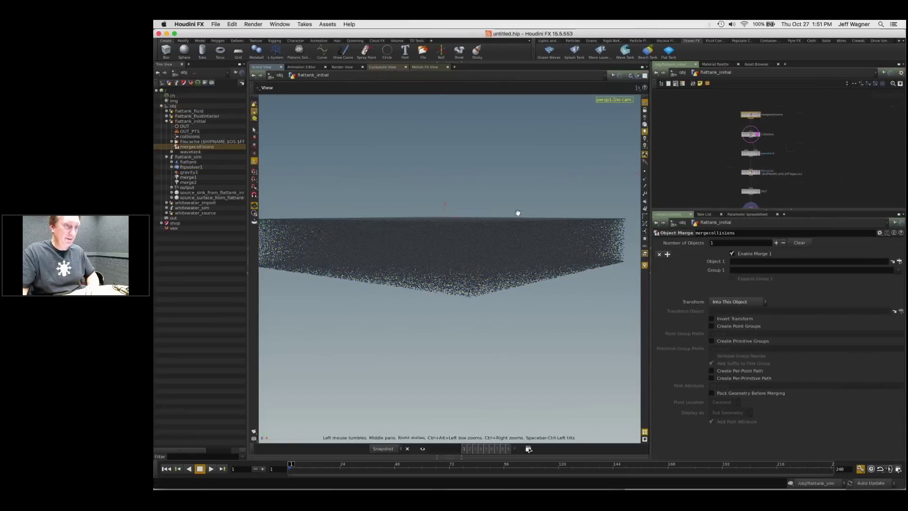
{"action": "right_click_drag", "start_coordinate": [518, 212], "coordinate": [440, 203]}
{"action": "left_click_drag", "start_coordinate": [440, 203], "coordinate": [447, 228]}
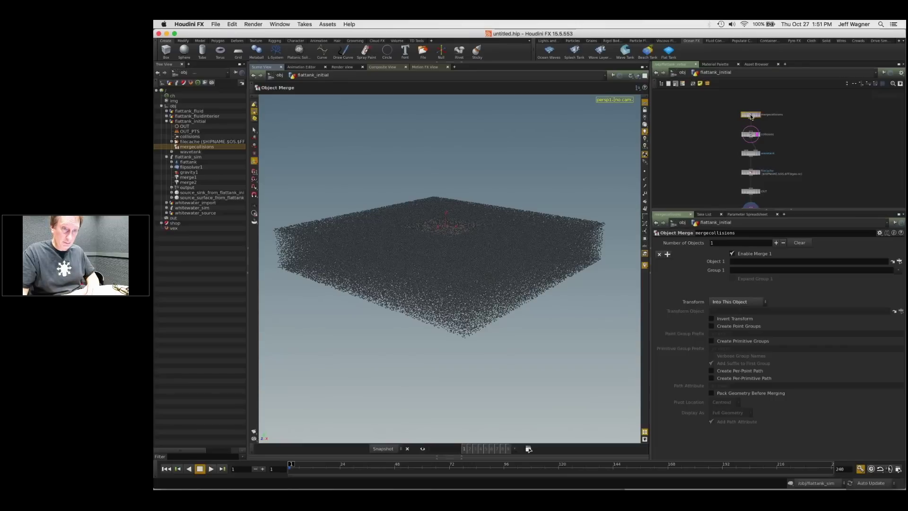
{"action": "left_click", "coordinate": [751, 153]}
{"action": "left_click_drag", "start_coordinate": [497, 227], "coordinate": [447, 169]}
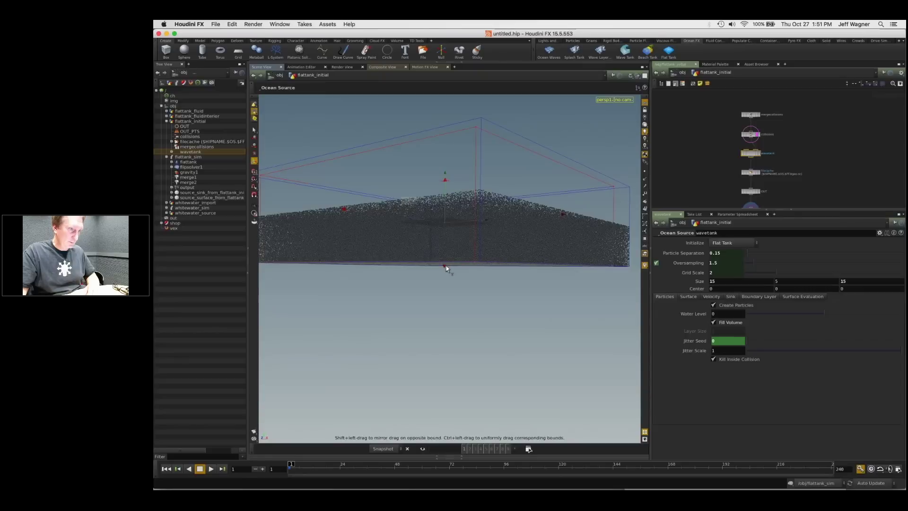
{"action": "left_click_drag", "start_coordinate": [446, 255], "coordinate": [446, 240]}
{"action": "mouse_move", "coordinate": [445, 154]}
{"action": "left_mouse_down"}
{"action": "mouse_move", "coordinate": [447, 193]}
{"action": "mouse_move", "coordinate": [444, 149]}
{"action": "left_mouse_up"}
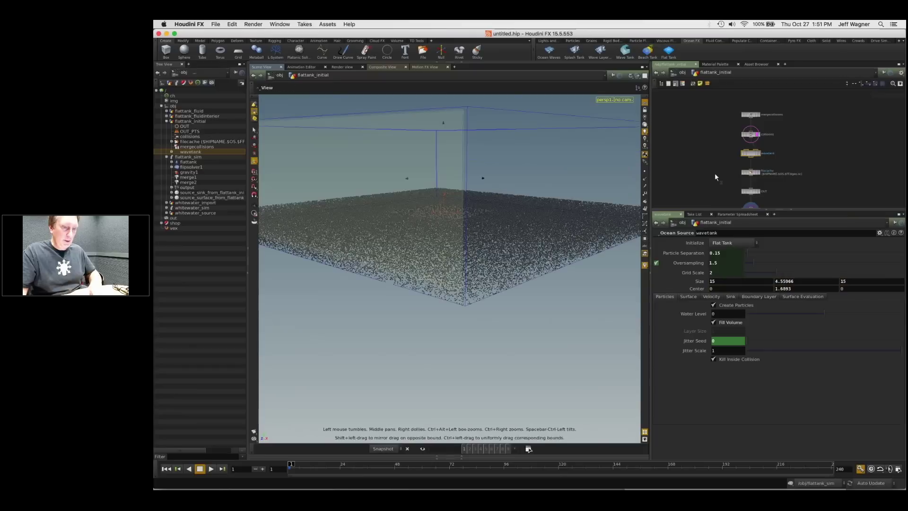
Step: At object level, create a sphere at the middle of the tank and raise it to about Y 1.45, above the water
{"action": "key", "text": "u"}
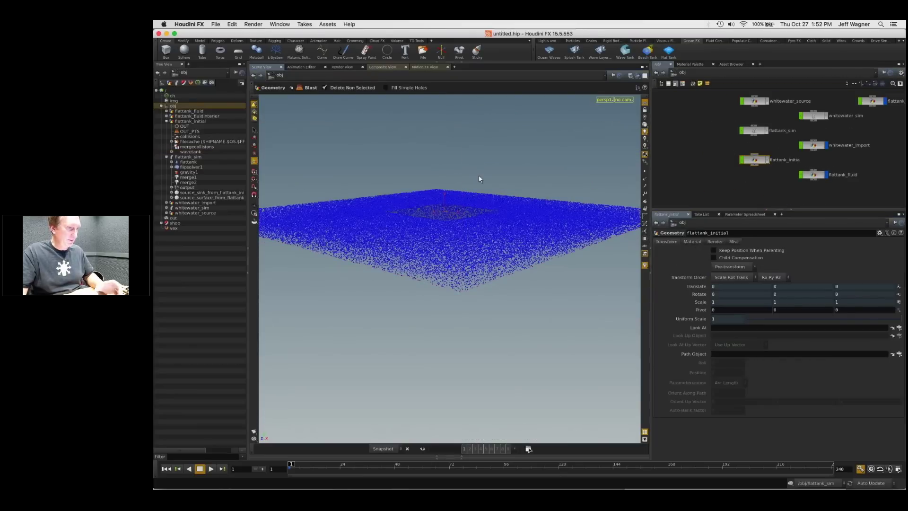
{"action": "key", "text": "Tab"}
{"action": "mouse_move", "coordinate": [503, 188]}
{"action": "left_click", "coordinate": [544, 187]}
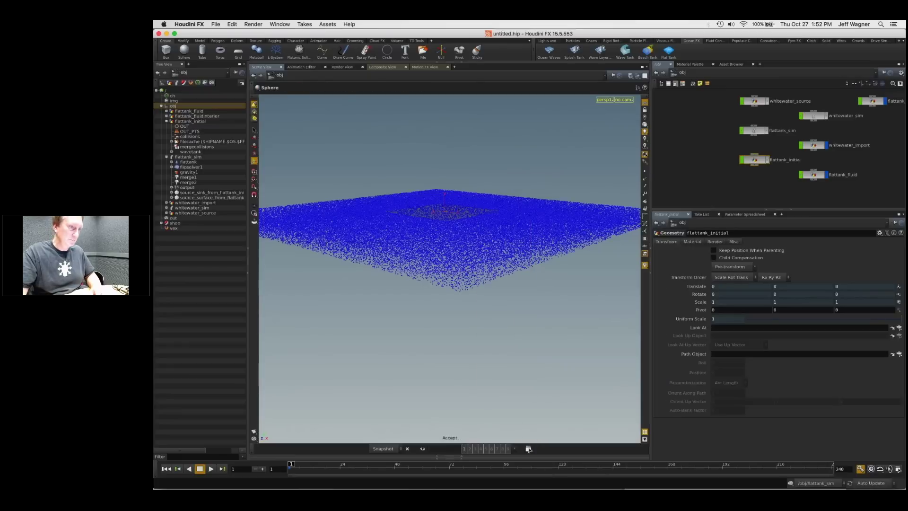
{"action": "left_click", "coordinate": [444, 201]}
{"action": "left_click_drag", "start_coordinate": [443, 163], "coordinate": [445, 153]}
Step: Set the sphere's radius to 0.9 and place its node apart from the tank and whitewater nodes
{"action": "mouse_move", "coordinate": [451, 186]}
{"action": "right_mouse_down", "text": "alt"}
{"action": "mouse_move", "coordinate": [458, 196]}
{"action": "mouse_move", "coordinate": [444, 196]}
{"action": "right_mouse_up", "text": "alt"}
{"action": "left_click_drag", "start_coordinate": [444, 196], "coordinate": [441, 201], "text": "alt"}
{"action": "middle_click_drag", "start_coordinate": [414, 87], "coordinate": [437, 87]}
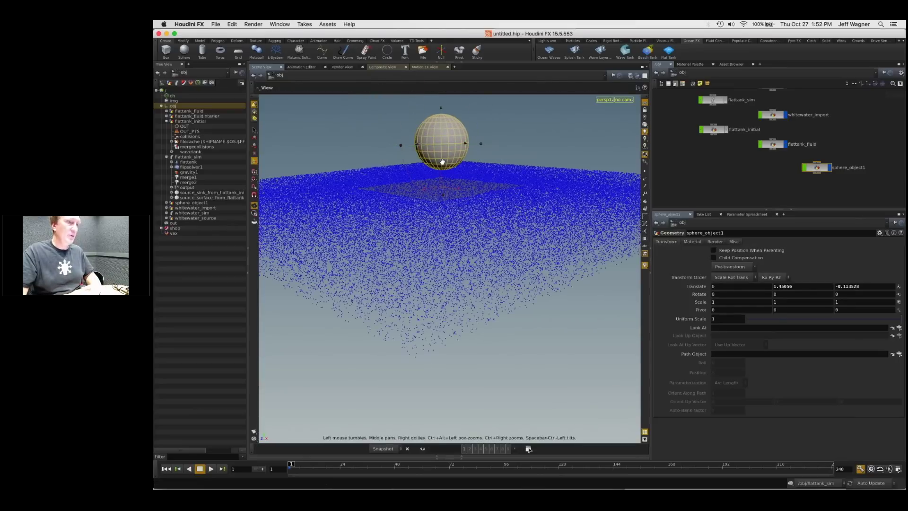
{"action": "right_click_drag", "start_coordinate": [442, 161], "coordinate": [440, 162], "text": "alt"}
{"action": "left_click_drag", "start_coordinate": [440, 162], "coordinate": [452, 195], "text": "alt"}
{"action": "left_click_drag", "start_coordinate": [816, 168], "coordinate": [700, 145]}
{"action": "key", "text": "h"}
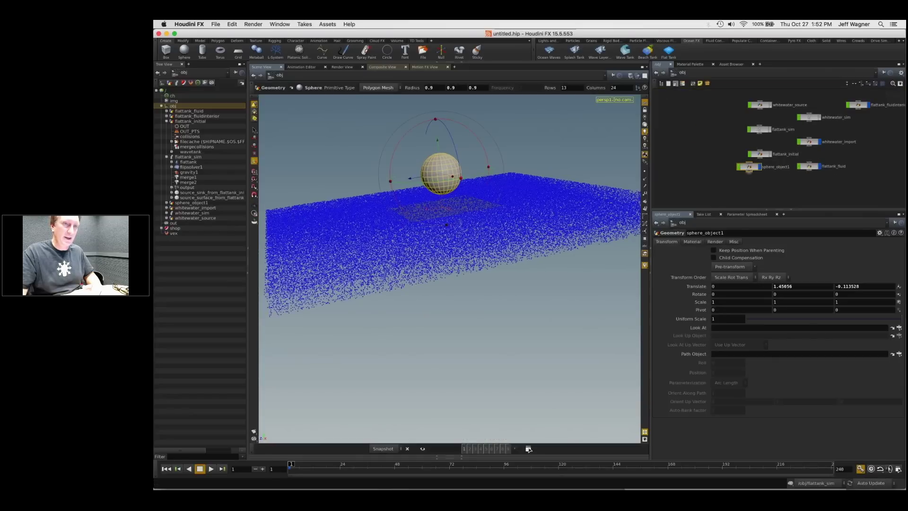
{"action": "left_click_drag", "start_coordinate": [749, 167], "coordinate": [703, 123]}
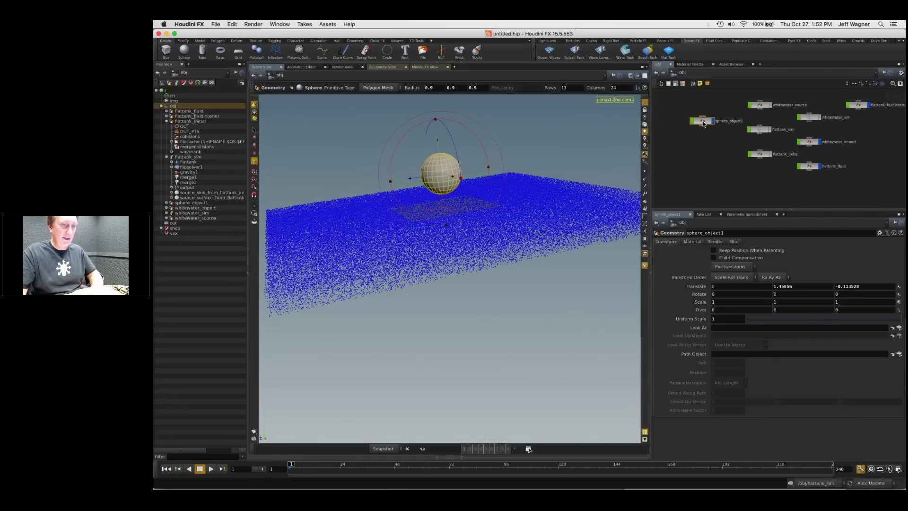
Step: Convert the sphere into an RBD Object and give it an initial Z velocity of 5
{"action": "left_click", "coordinate": [611, 42]}
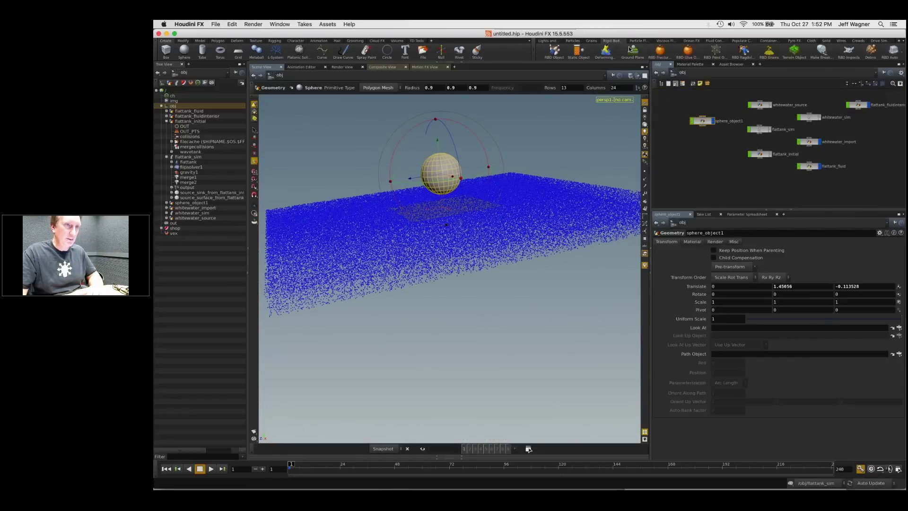
{"action": "left_click", "coordinate": [550, 52]}
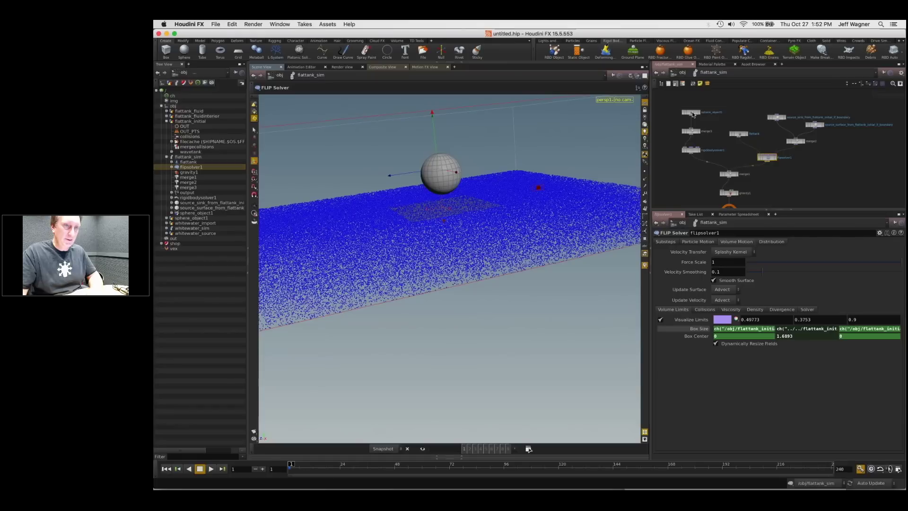
{"action": "left_click", "coordinate": [692, 113]}
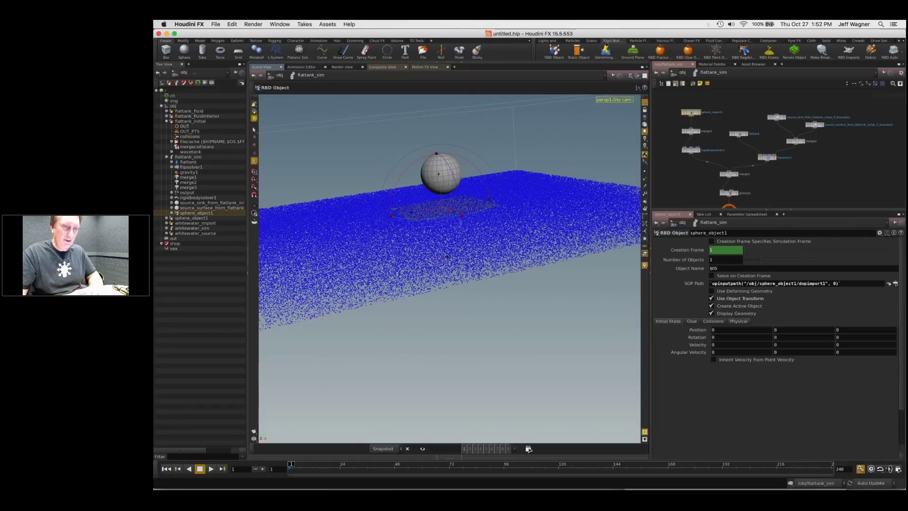
{"action": "left_click", "coordinate": [837, 344]}
{"action": "type", "text": "5"}
{"action": "key", "text": "Return"}
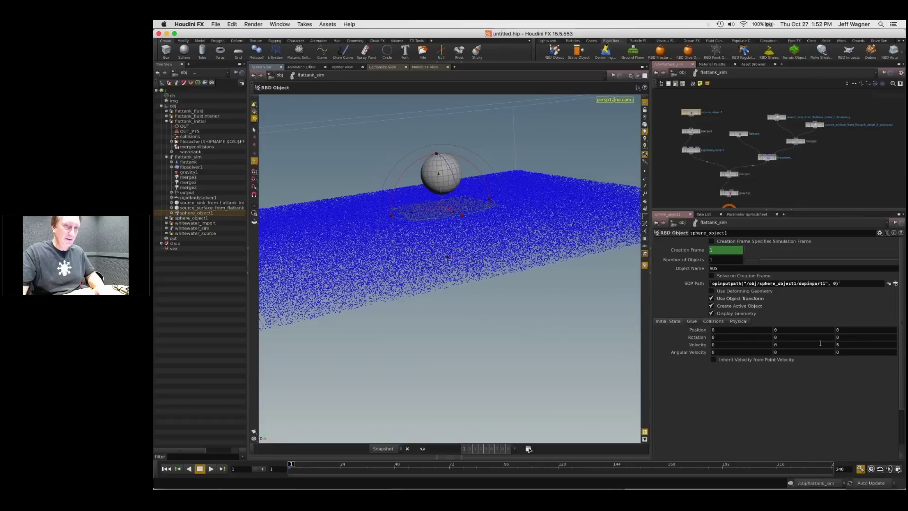
Step: Simulate the sphere falling into the tank, rewind to frame 1, and inspect the tank up close
{"action": "right_click_drag", "start_coordinate": [557, 235], "coordinate": [466, 269], "text": "alt"}
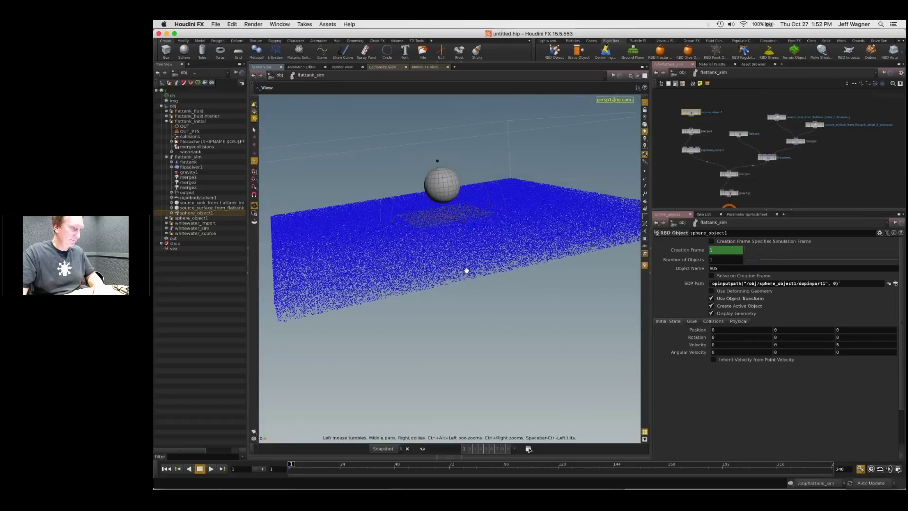
{"action": "middle_click_drag", "start_coordinate": [466, 269], "coordinate": [530, 265], "text": "alt"}
{"action": "left_click", "coordinate": [211, 469]}
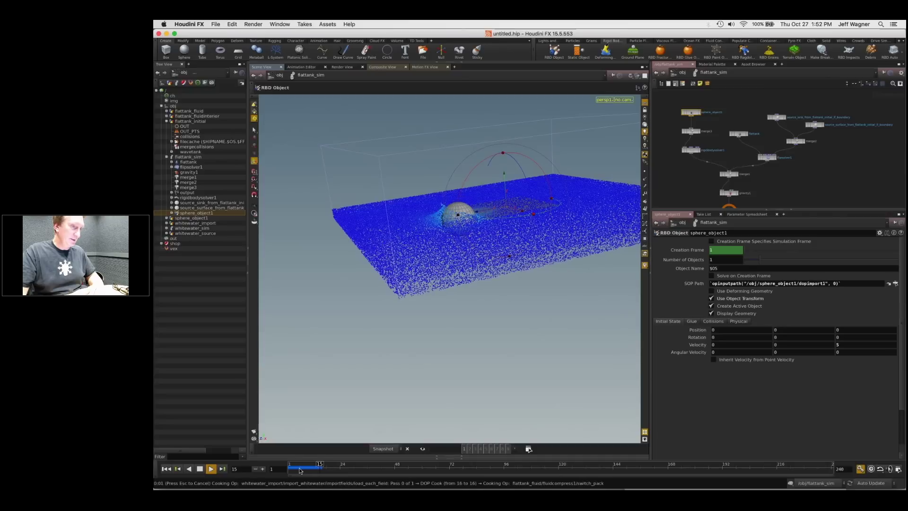
{"action": "left_click", "coordinate": [167, 468]}
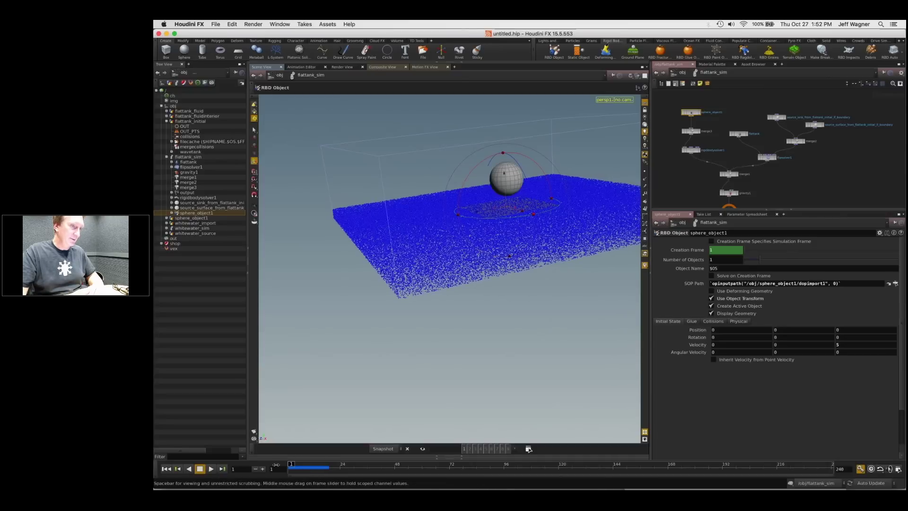
{"action": "left_click_drag", "start_coordinate": [517, 209], "coordinate": [529, 206]}
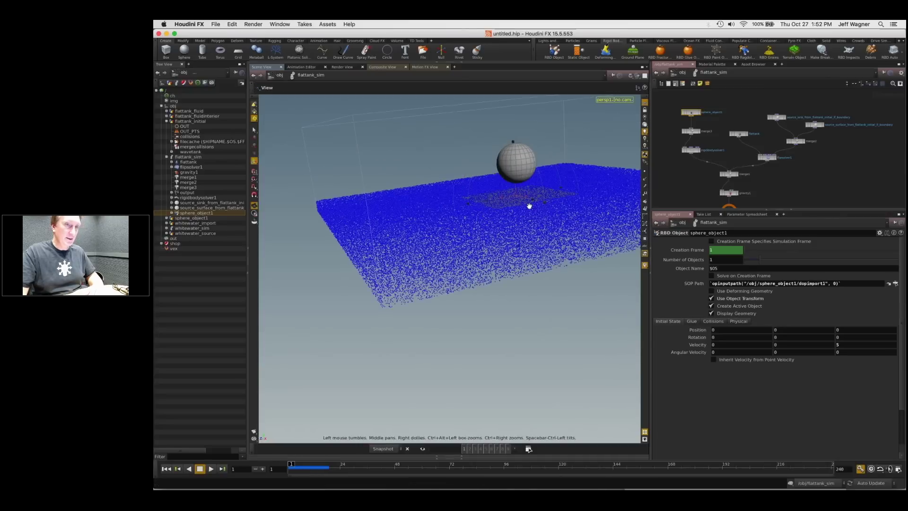
{"action": "right_click_drag", "start_coordinate": [529, 206], "coordinate": [512, 247]}
{"action": "left_click_drag", "start_coordinate": [512, 247], "coordinate": [519, 259]}
Step: Add a Static Object node to flattank_sim beside the sphere's rigid body branch
{"action": "scroll", "coordinate": [728, 135], "scroll_direction": "up", "scroll_amount": 3}
{"action": "middle_click_drag", "start_coordinate": [662, 133], "coordinate": [741, 140]}
{"action": "scroll", "coordinate": [762, 150], "scroll_direction": "down", "scroll_amount": 3}
{"action": "key", "text": "Tab"}
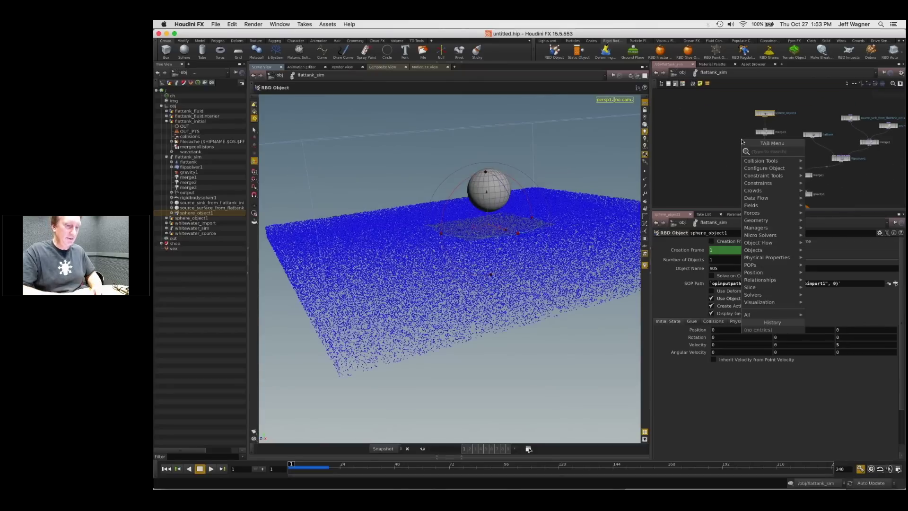
{"action": "type", "text": "stat"}
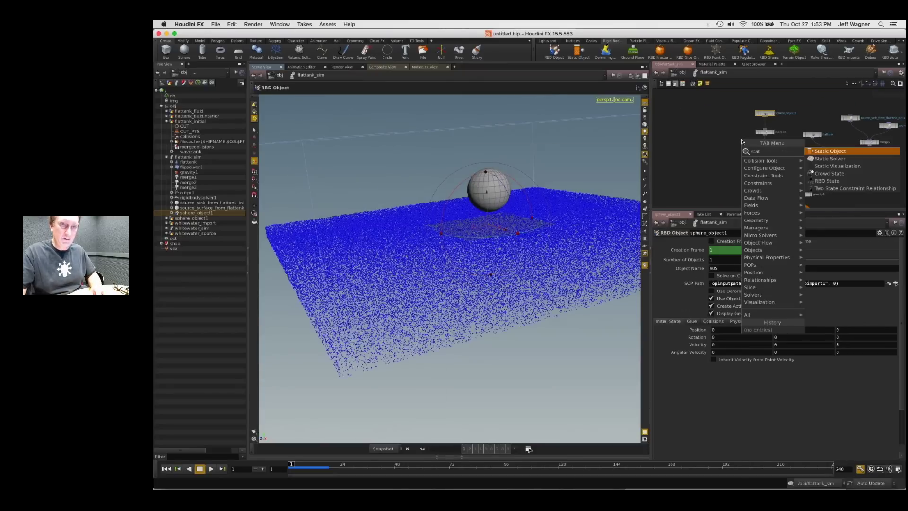
{"action": "left_click", "coordinate": [830, 151]}
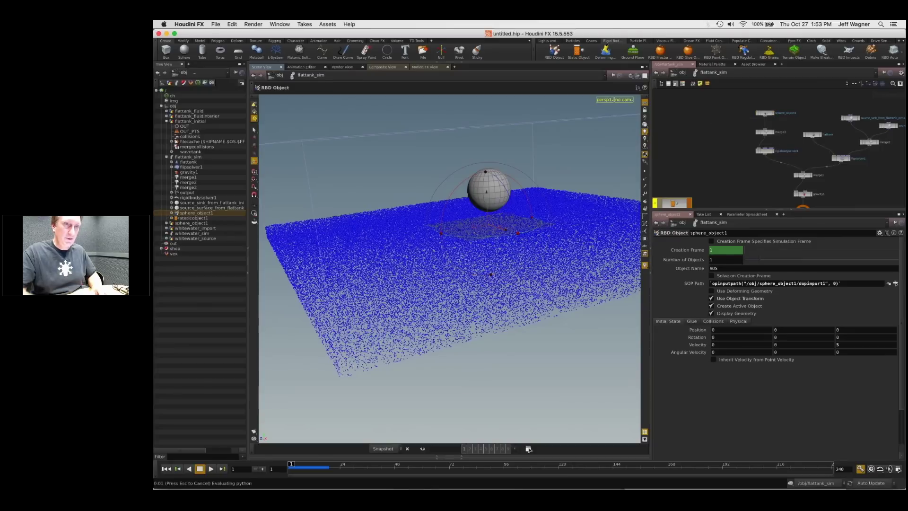
{"action": "left_click", "coordinate": [714, 119]}
Step: Add a Static Solver below staticobject1 and connect the static object into it
{"action": "key", "text": "Tab"}
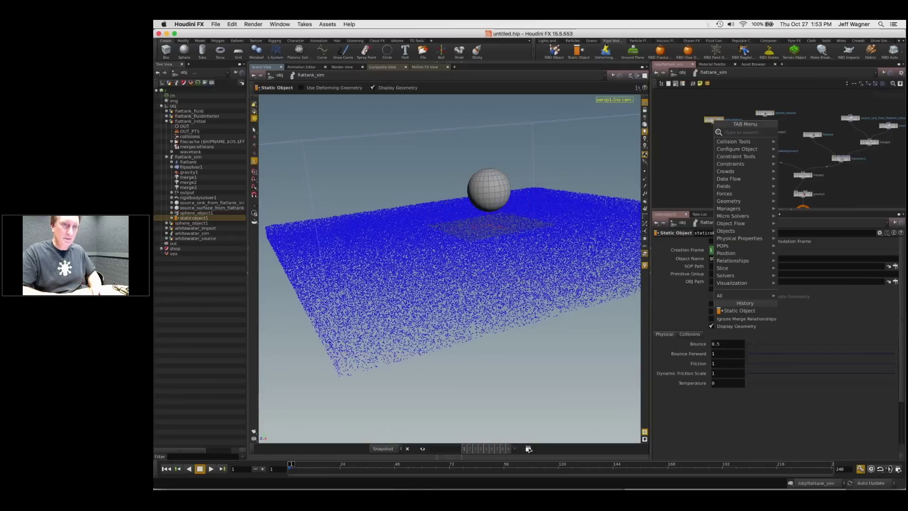
{"action": "type", "text": "static s"}
{"action": "key", "text": "Return"}
{"action": "left_click", "coordinate": [714, 119]}
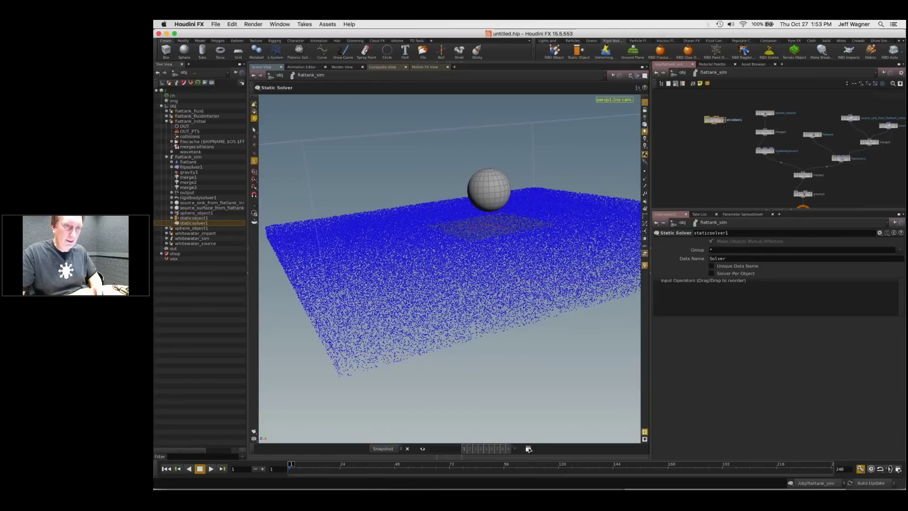
{"action": "left_click_drag", "start_coordinate": [715, 120], "coordinate": [716, 134]}
{"action": "scroll", "coordinate": [716, 134], "scroll_direction": "up", "scroll_amount": 4}
{"action": "left_click", "coordinate": [712, 115]}
{"action": "left_click", "coordinate": [703, 130]}
Step: Feed staticsolver1 into merge1 and move it to first place in the input order, ahead of rigidbodysolver1 and flipsolver1
{"action": "scroll", "coordinate": [719, 148], "scroll_direction": "down", "scroll_amount": 3}
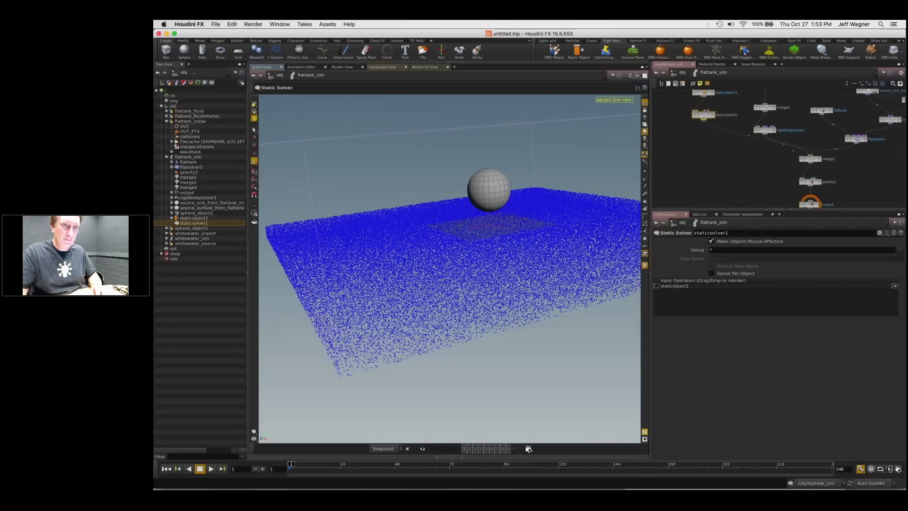
{"action": "left_click", "coordinate": [809, 160]}
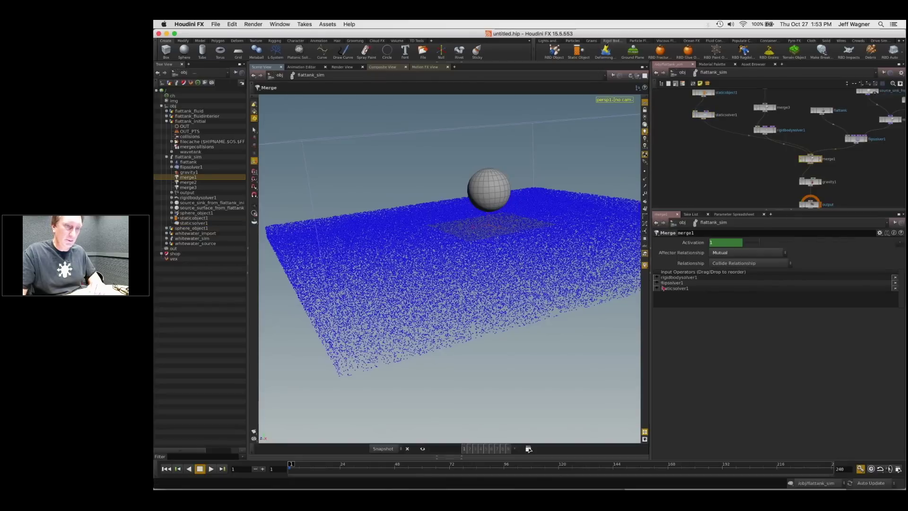
{"action": "left_click_drag", "start_coordinate": [657, 288], "coordinate": [657, 277]}
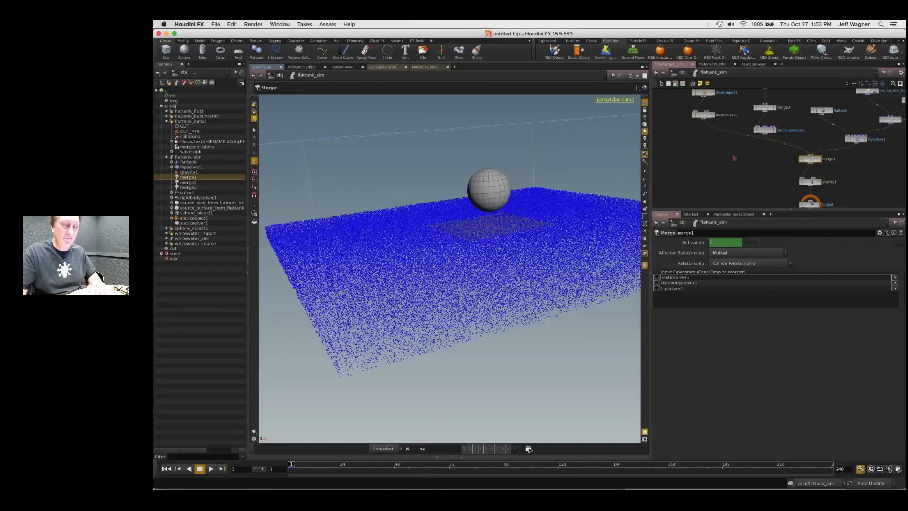
Step: Select staticobject1 and staticsolver1 together and reposition them beside the rigid body solver branch
{"action": "middle_click_drag", "start_coordinate": [740, 91], "coordinate": [757, 109]}
{"action": "left_click_drag", "start_coordinate": [755, 108], "coordinate": [701, 161]}
{"action": "left_click_drag", "start_coordinate": [725, 112], "coordinate": [715, 135]}
{"action": "scroll", "coordinate": [753, 168], "scroll_direction": "up", "scroll_amount": 4}
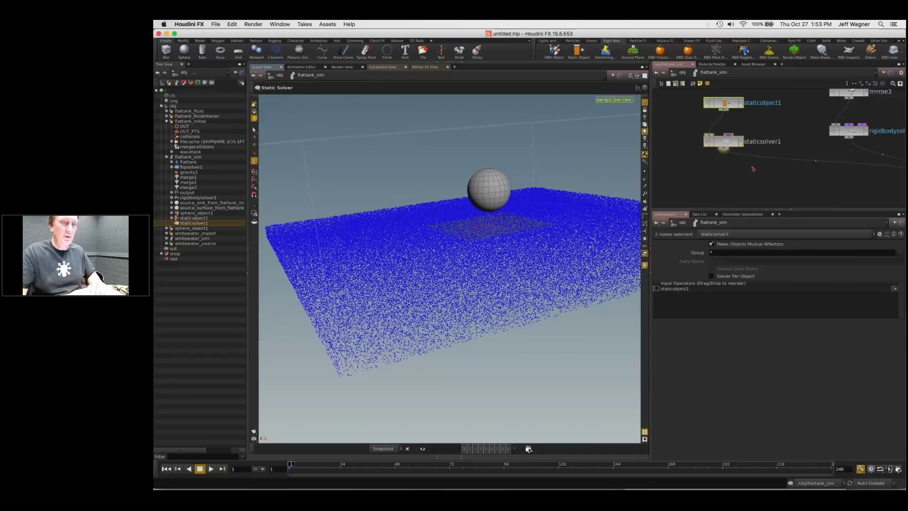
Step: Look inside staticobject1 at its sdf_geo SOP Geometry node and return to the flattank_sim network
{"action": "scroll", "coordinate": [754, 169], "scroll_direction": "down", "scroll_amount": 5}
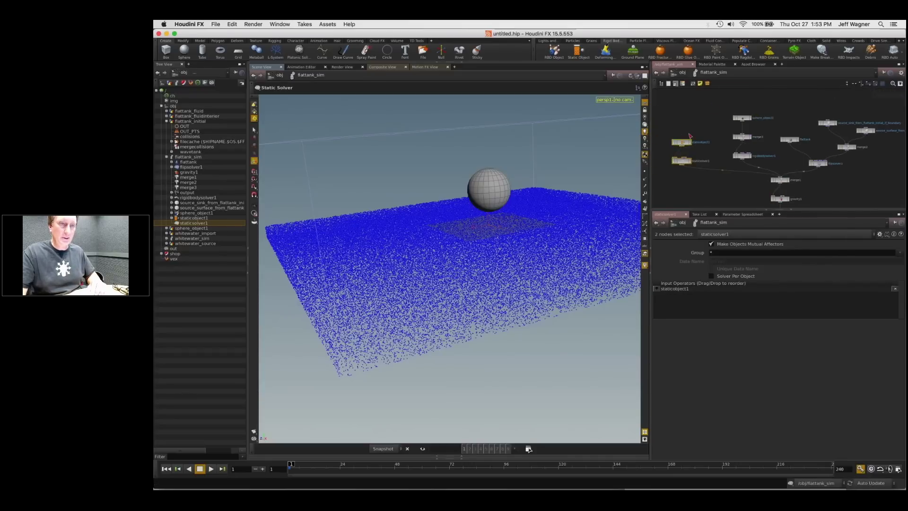
{"action": "scroll", "coordinate": [710, 184], "scroll_direction": "up", "scroll_amount": 3}
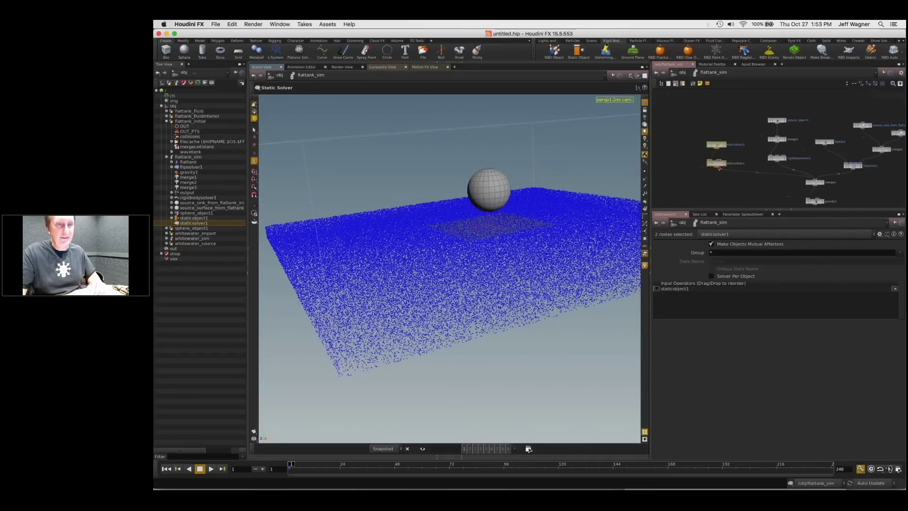
{"action": "left_click", "coordinate": [716, 142]}
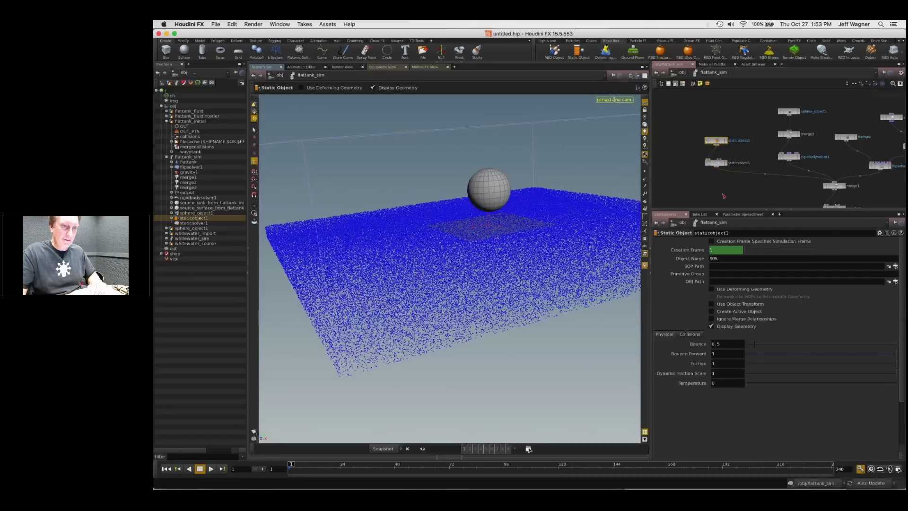
{"action": "double_click", "coordinate": [717, 140]}
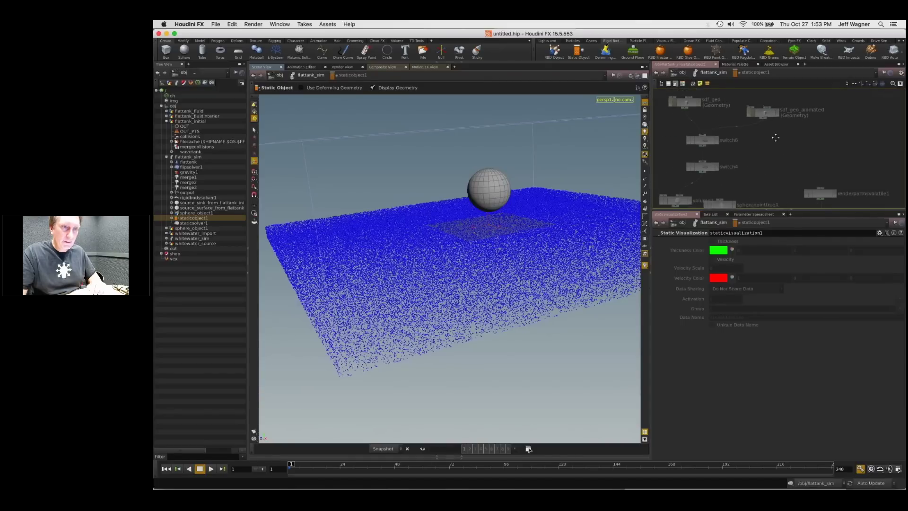
{"action": "left_click", "coordinate": [689, 114]}
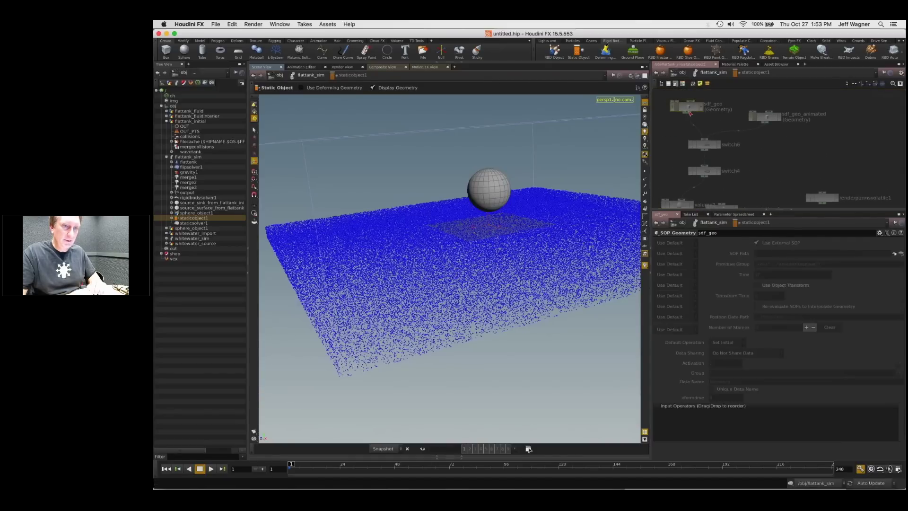
{"action": "key", "text": "u"}
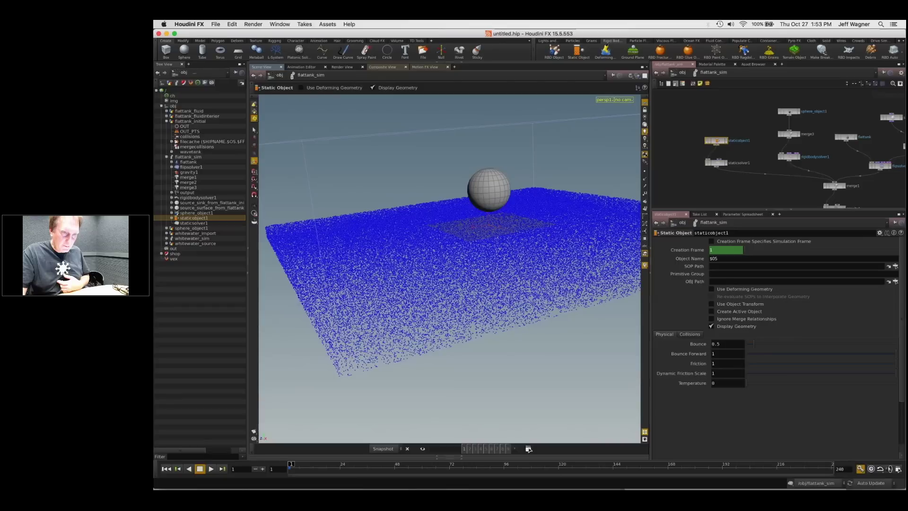
Step: Review how the static object, rigid body and FLIP solver branches of flattank_sim feed into merge1
{"action": "scroll", "coordinate": [719, 175], "scroll_direction": "down", "scroll_amount": 2}
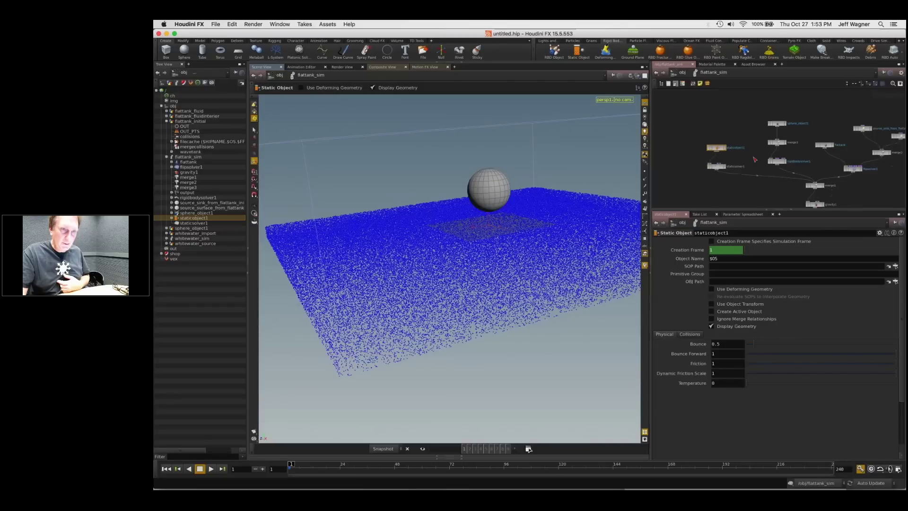
{"action": "middle_click_drag", "start_coordinate": [719, 148], "coordinate": [770, 146]}
{"action": "scroll", "coordinate": [769, 146], "scroll_direction": "up", "scroll_amount": 3}
{"action": "left_click_drag", "start_coordinate": [738, 142], "coordinate": [729, 143]}
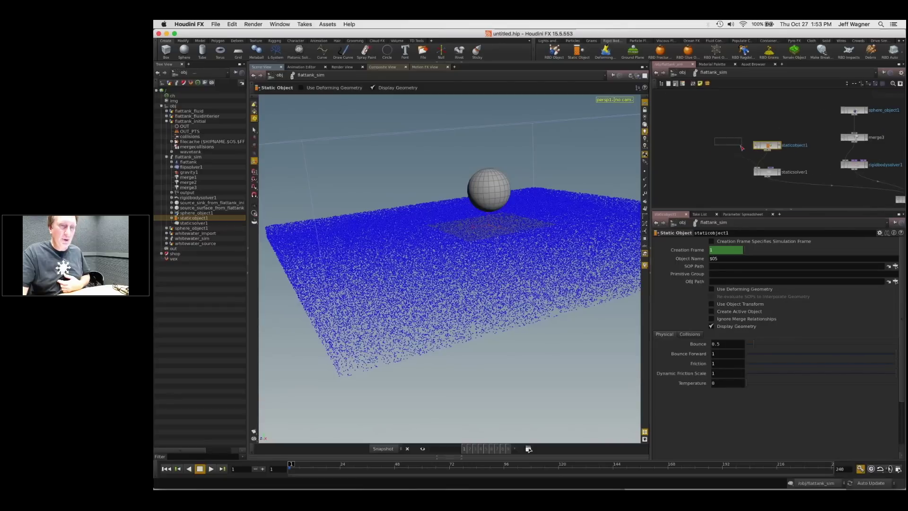
{"action": "scroll", "coordinate": [735, 142], "scroll_direction": "down", "scroll_amount": 3}
{"action": "middle_click_drag", "start_coordinate": [735, 143], "coordinate": [709, 138]}
{"action": "left_click_drag", "start_coordinate": [733, 159], "coordinate": [705, 161]}
{"action": "scroll", "coordinate": [750, 163], "scroll_direction": "down", "scroll_amount": 2}
{"action": "middle_click_drag", "start_coordinate": [749, 163], "coordinate": [716, 151]}
{"action": "scroll", "coordinate": [744, 141], "scroll_direction": "up", "scroll_amount": 3}
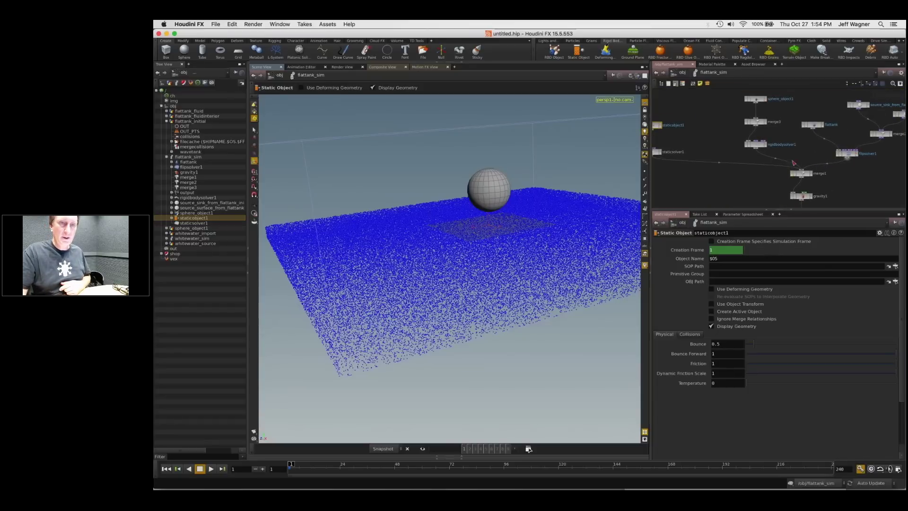
Step: Open flipsolver1's parameters in a separate floating window and move it below the upper part of the network
{"action": "left_click", "coordinate": [849, 153]}
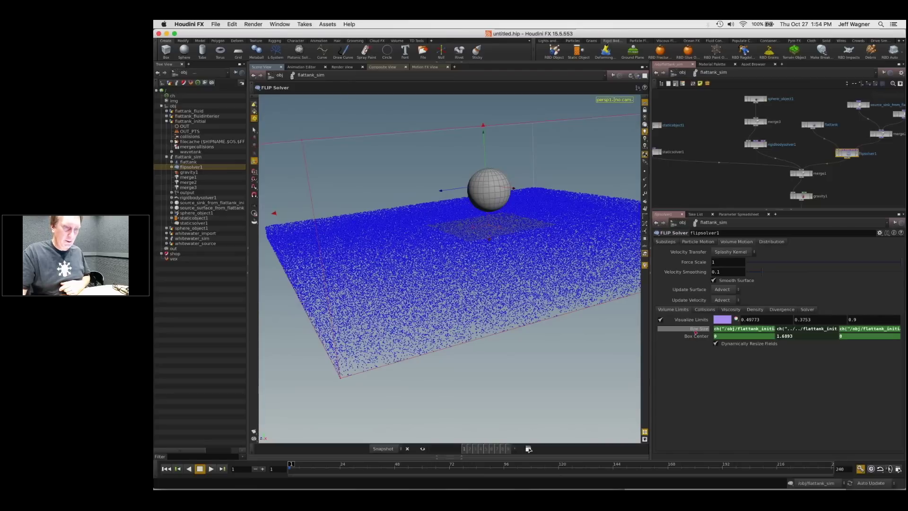
{"action": "right_click", "coordinate": [854, 158]}
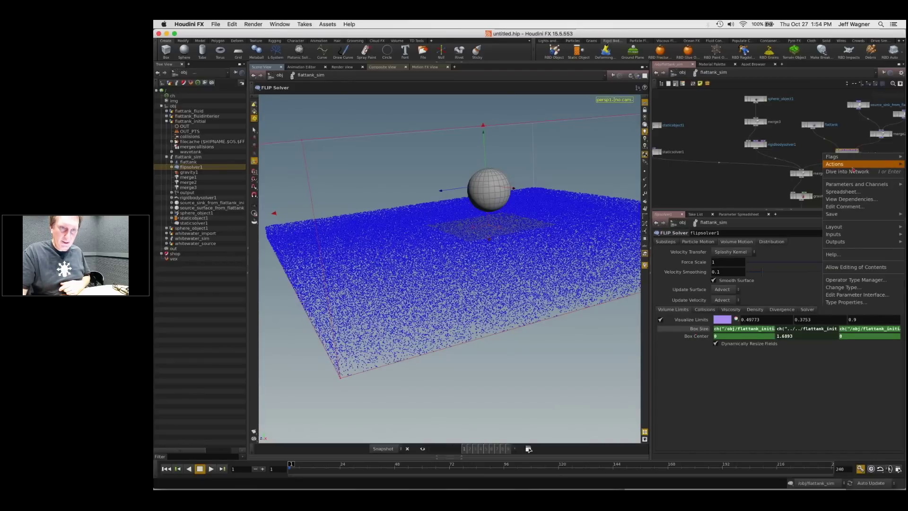
{"action": "mouse_move", "coordinate": [853, 184]}
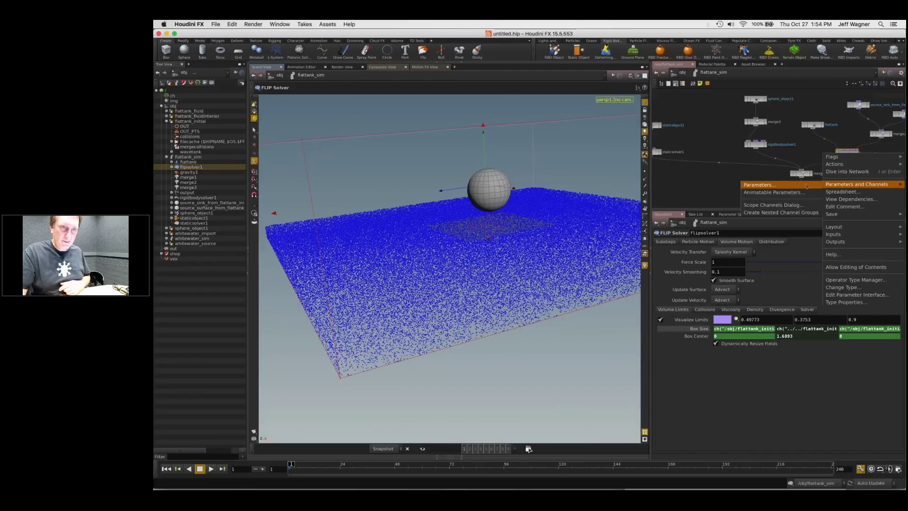
{"action": "left_click", "coordinate": [757, 185]}
{"action": "left_click_drag", "start_coordinate": [794, 79], "coordinate": [799, 152]}
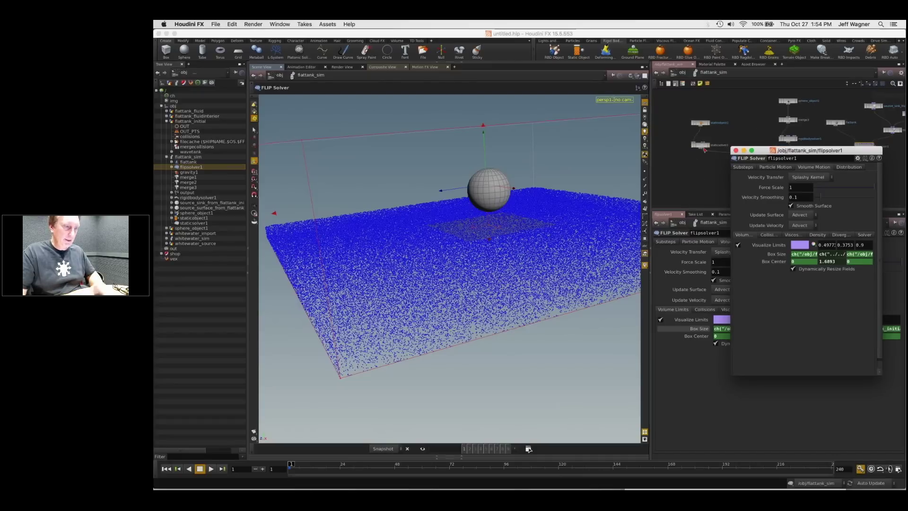
Step: Add a Box geometry object at the object level below sphere_object1 and go inside it
{"action": "key", "text": "u"}
{"action": "key", "text": "Tab"}
{"action": "type", "text": "box"}
{"action": "key", "text": "Return"}
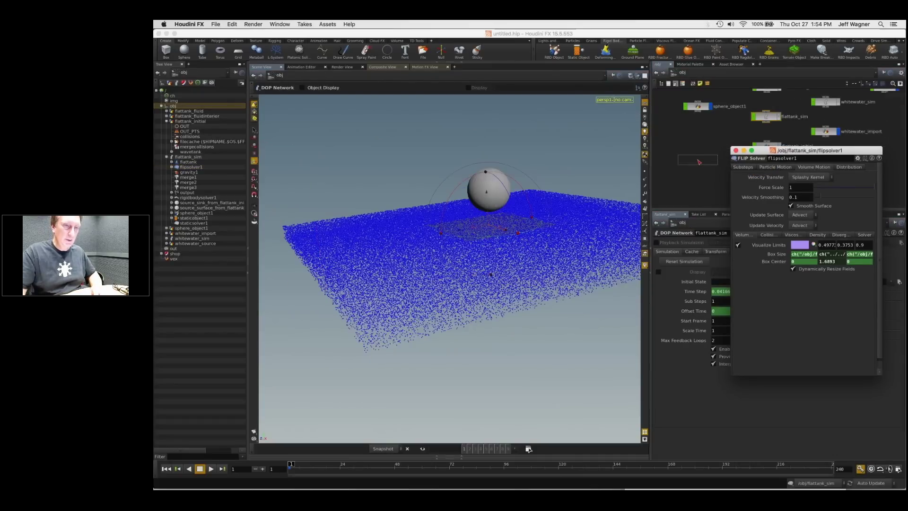
{"action": "left_click", "coordinate": [698, 149]}
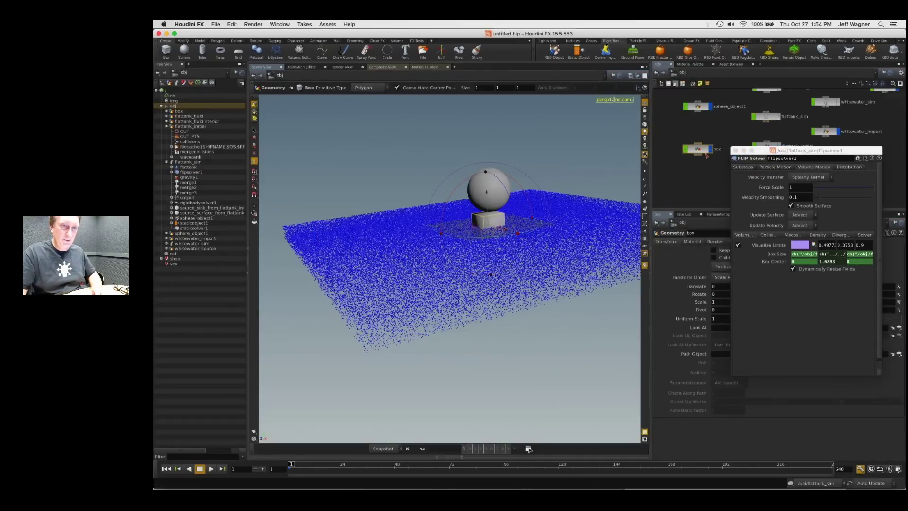
{"action": "double_click", "coordinate": [706, 153]}
Step: Link box1's Size to flipsolver1's Box Size by copying the parameter and pasting it as channel references
{"action": "left_click_drag", "start_coordinate": [804, 150], "coordinate": [476, 103]}
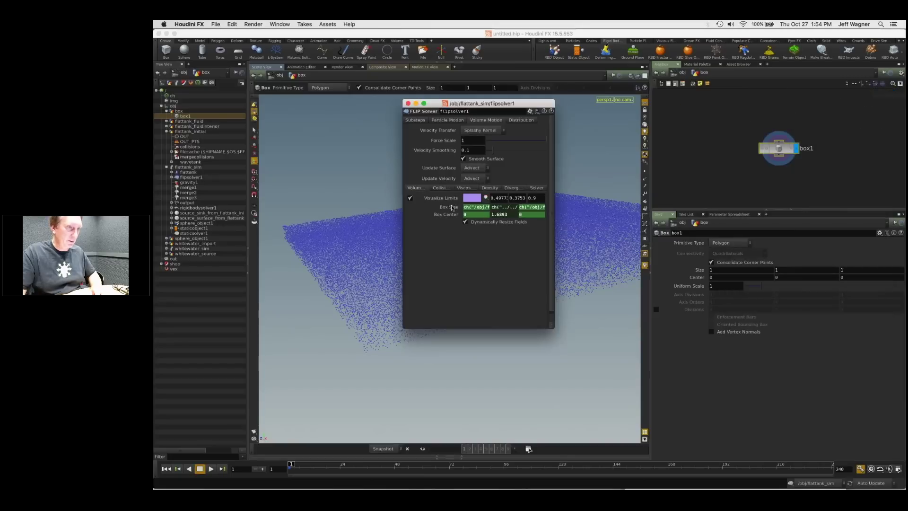
{"action": "right_click", "coordinate": [446, 207]}
{"action": "left_click", "coordinate": [471, 240]}
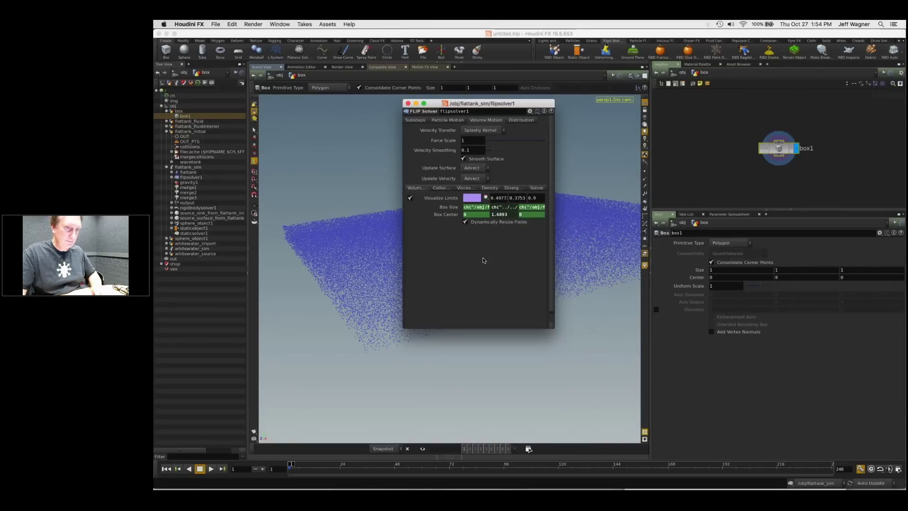
{"action": "right_click", "coordinate": [699, 270]}
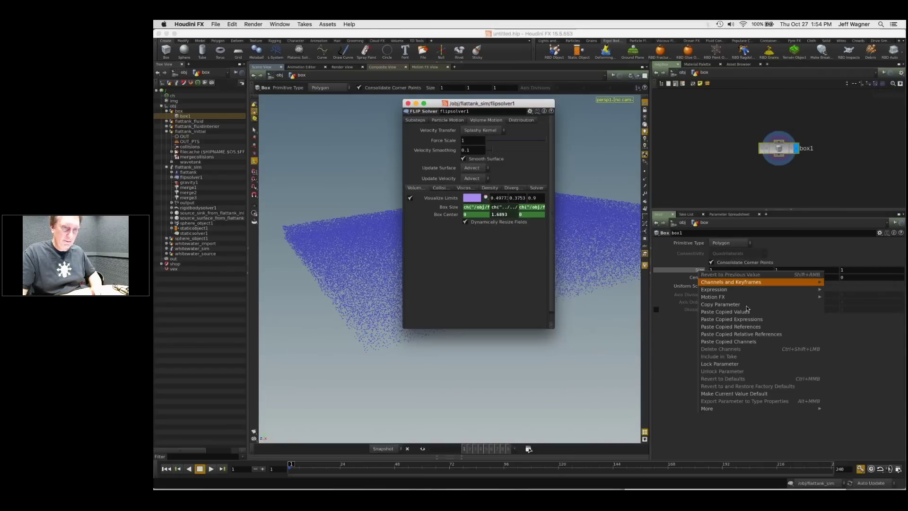
{"action": "left_click", "coordinate": [752, 336]}
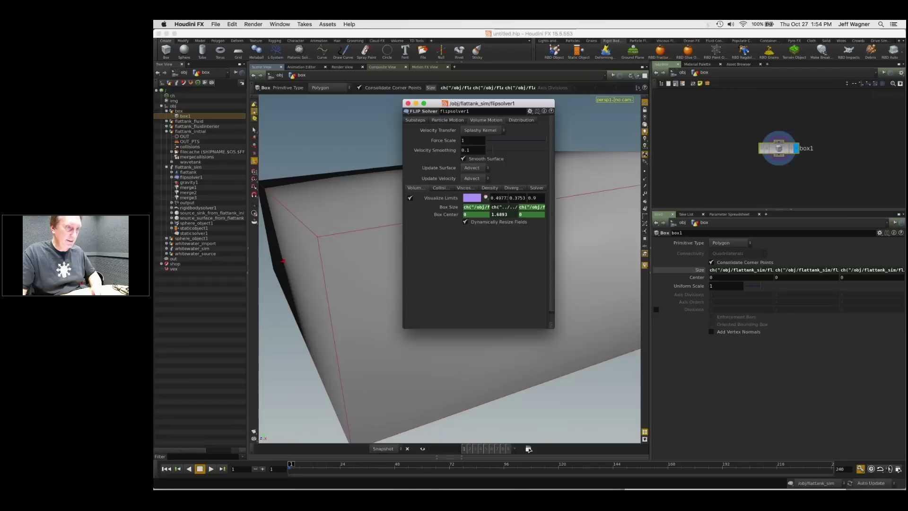
Step: Link box1's Center to flipsolver1's Box Center with pasted channel references, and close the floating solver parameters
{"action": "right_click", "coordinate": [435, 217]}
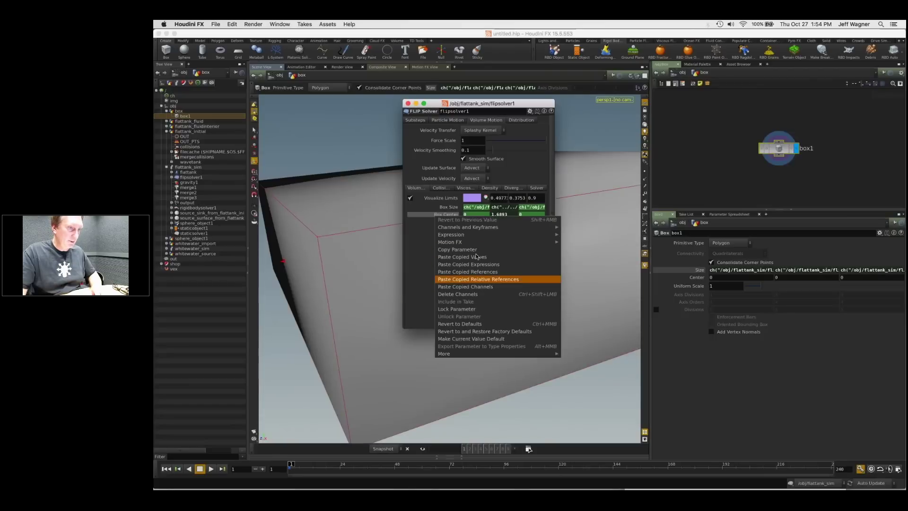
{"action": "left_click", "coordinate": [476, 250]}
{"action": "right_click", "coordinate": [697, 277]}
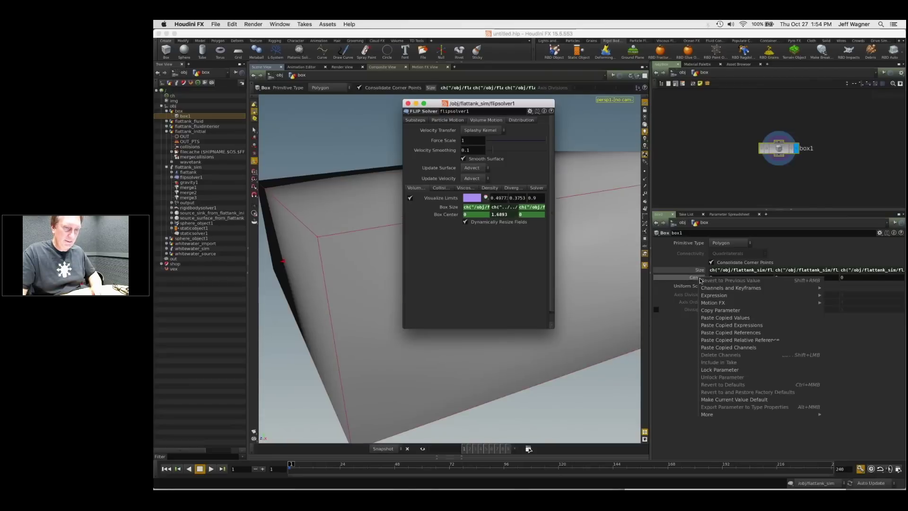
{"action": "left_click", "coordinate": [729, 334]}
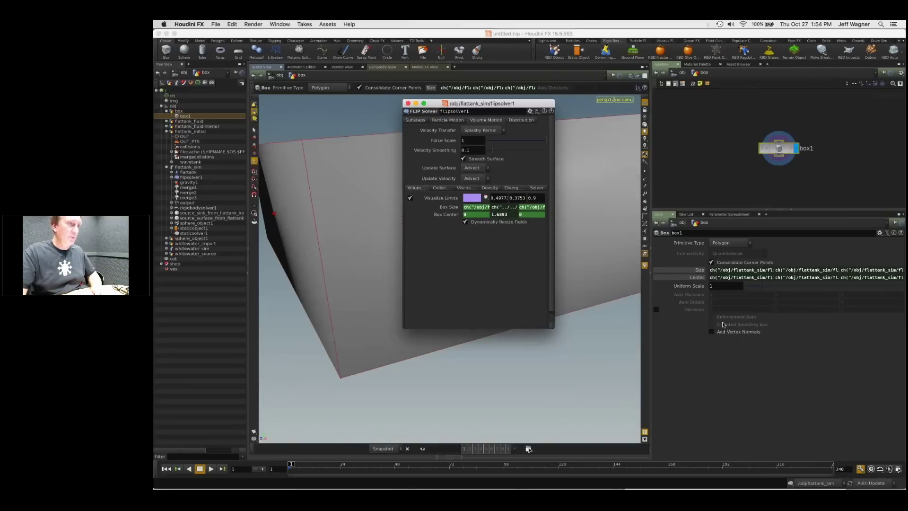
{"action": "left_click_drag", "start_coordinate": [511, 103], "coordinate": [547, 154]}
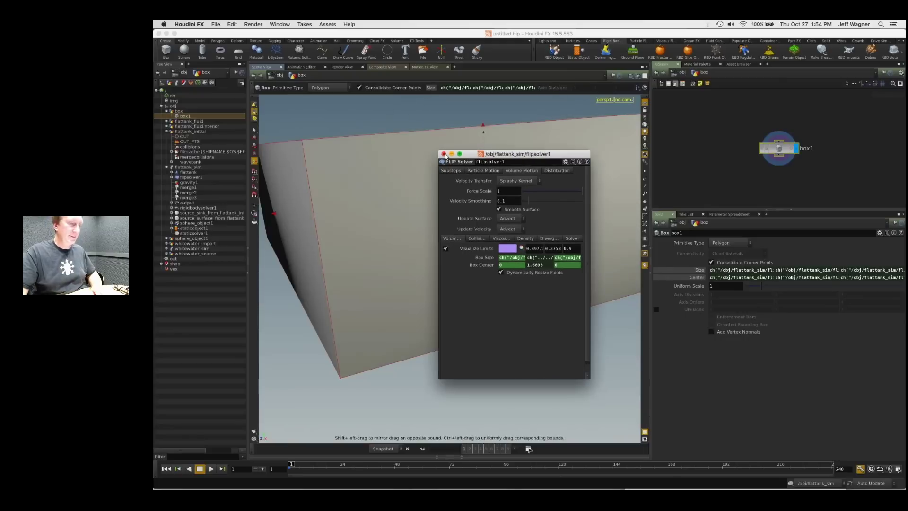
{"action": "left_click", "coordinate": [443, 154]}
Step: Examine the box's faces and shading in the viewport from several angles
{"action": "left_click_drag", "start_coordinate": [478, 166], "coordinate": [473, 156]}
{"action": "key", "text": "Return"}
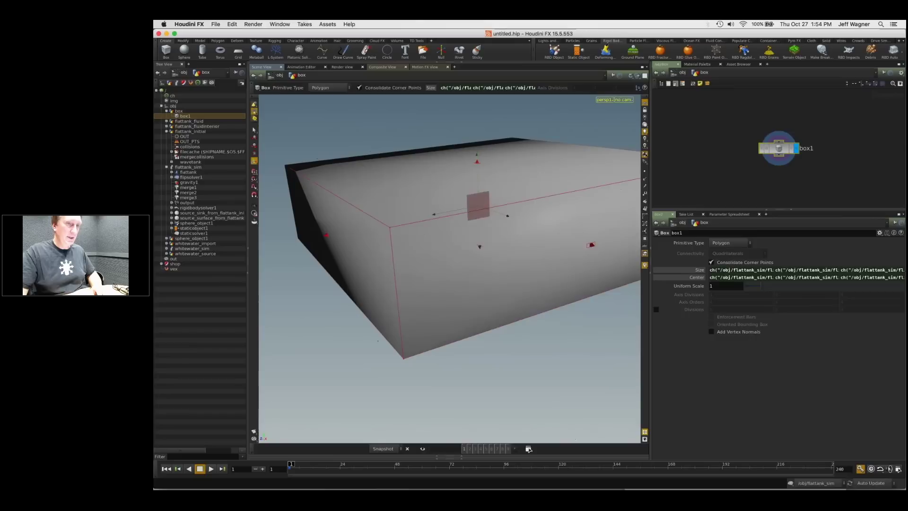
{"action": "left_click", "coordinate": [646, 201]}
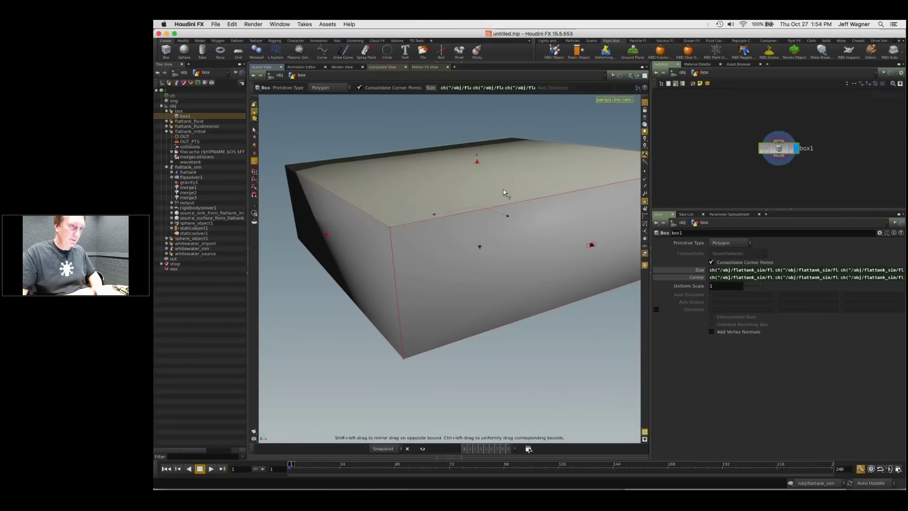
{"action": "right_click_drag", "start_coordinate": [477, 162], "coordinate": [481, 146]}
{"action": "mouse_move", "coordinate": [481, 186]}
{"action": "left_mouse_down"}
{"action": "mouse_move", "coordinate": [486, 174]}
{"action": "mouse_move", "coordinate": [489, 183]}
{"action": "left_mouse_up"}
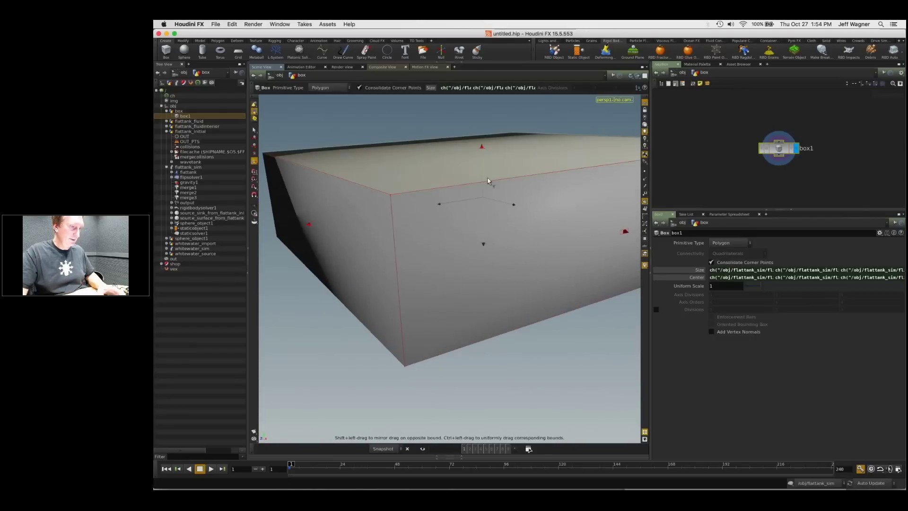
{"action": "right_click_drag", "start_coordinate": [542, 190], "coordinate": [534, 193]}
{"action": "left_click_drag", "start_coordinate": [492, 180], "coordinate": [450, 179]}
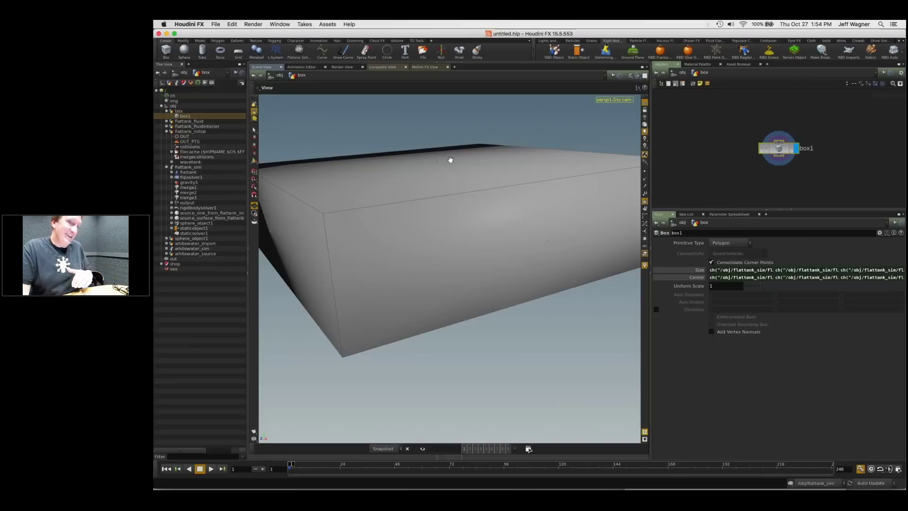
Step: Add a Reverse node below box1, make it the displayed node and tidy the network layout
{"action": "scroll", "coordinate": [709, 152], "scroll_direction": "up", "scroll_amount": 1}
{"action": "key", "text": "Tab"}
{"action": "type", "text": "reve"}
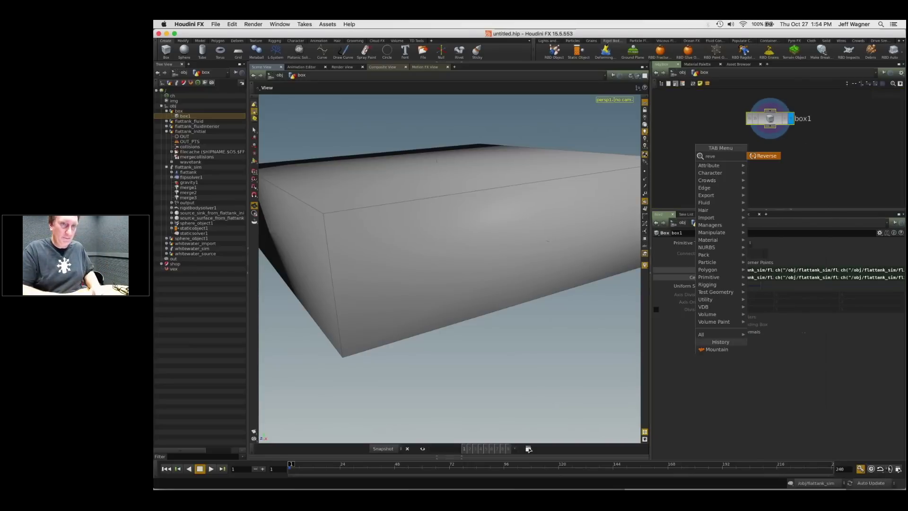
{"action": "key", "text": "Return"}
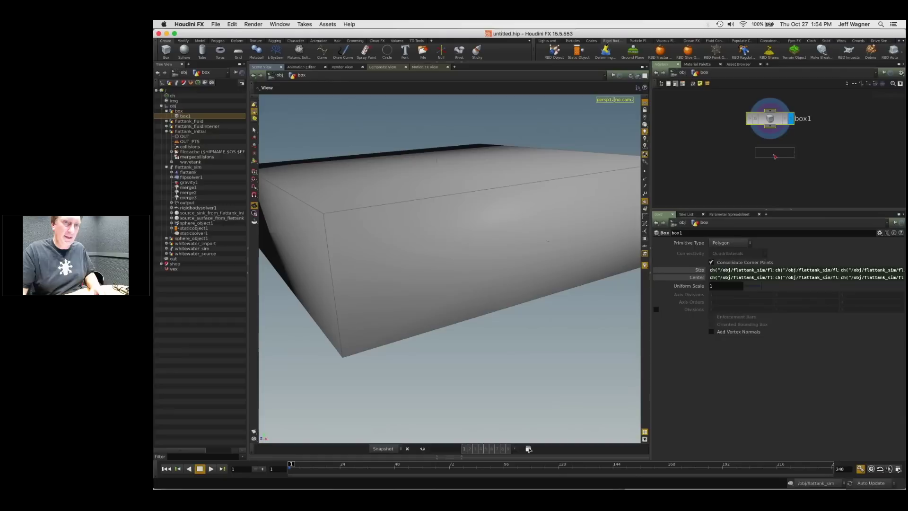
{"action": "left_click", "coordinate": [773, 153]}
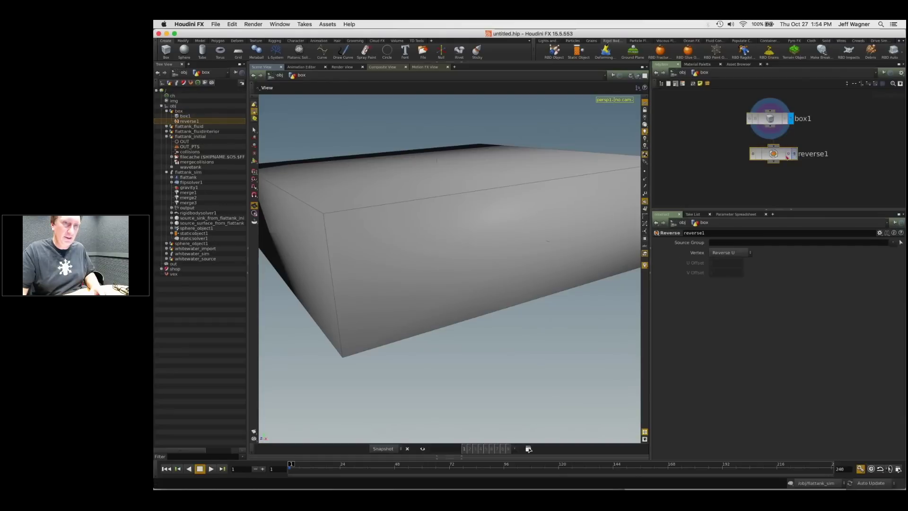
{"action": "left_click", "coordinate": [794, 155]}
{"action": "key", "text": "l"}
{"action": "right_click_drag", "start_coordinate": [524, 171], "coordinate": [521, 190]}
{"action": "middle_click_drag", "start_coordinate": [521, 191], "coordinate": [509, 193]}
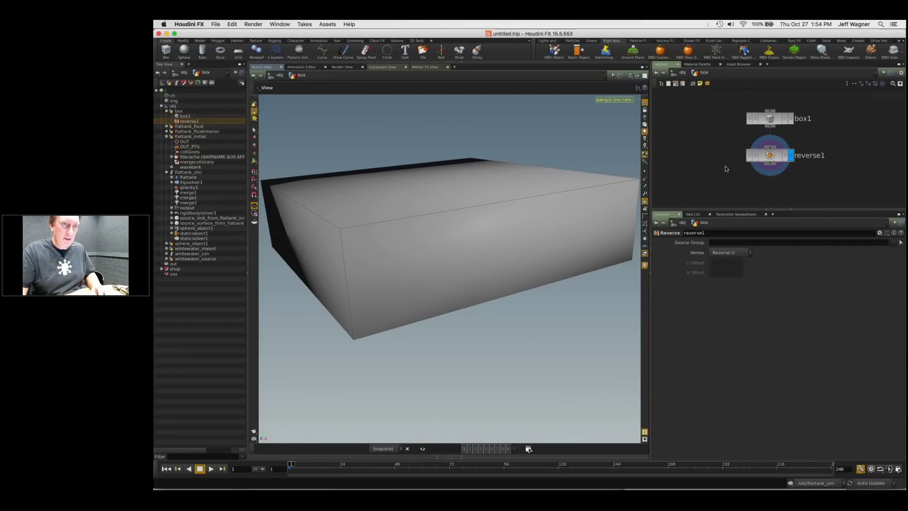
Step: Rename the box object as box_collider at the object level and go into the flattank_sim network
{"action": "key", "text": "u"}
{"action": "double_click", "coordinate": [717, 149]}
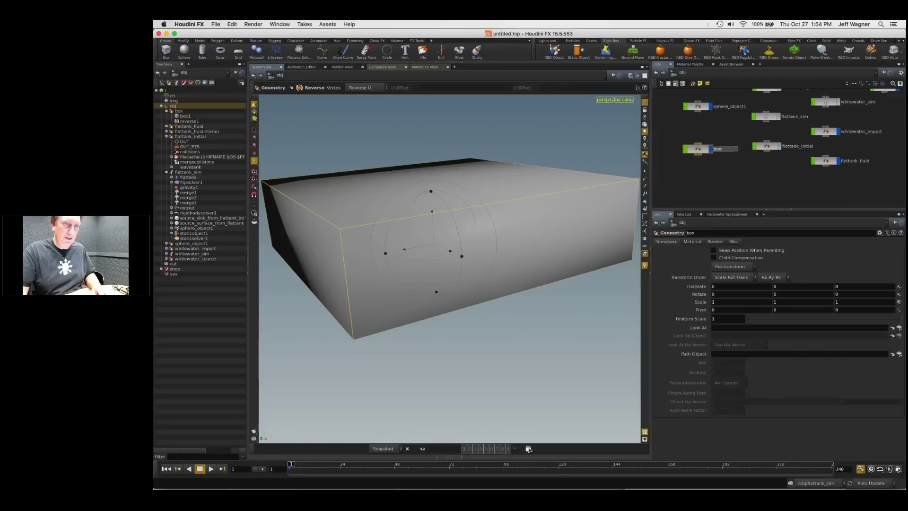
{"action": "type", "text": "box_collider"}
{"action": "key", "text": "Return"}
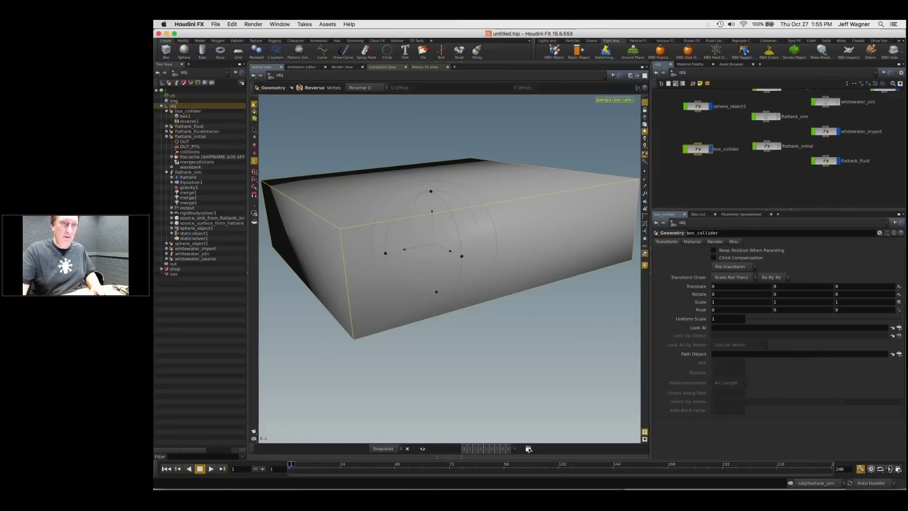
{"action": "left_click", "coordinate": [773, 122]}
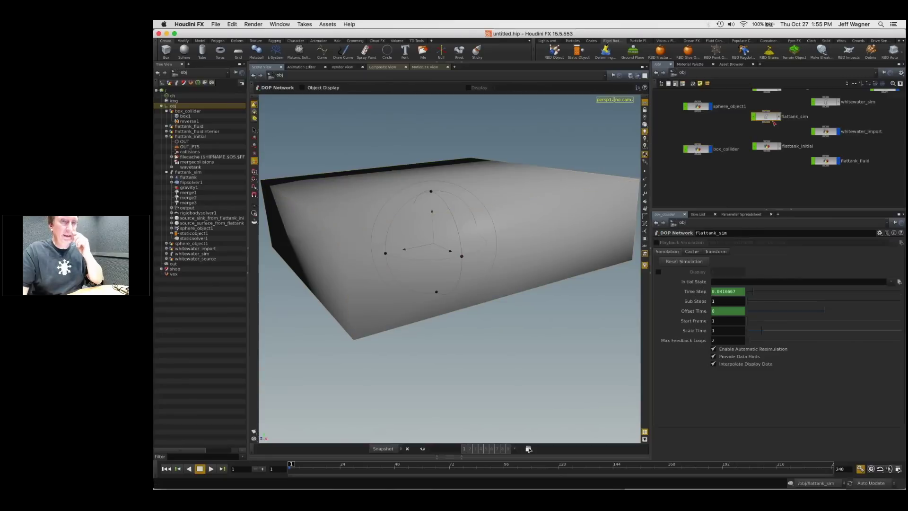
{"action": "double_click", "coordinate": [773, 122]}
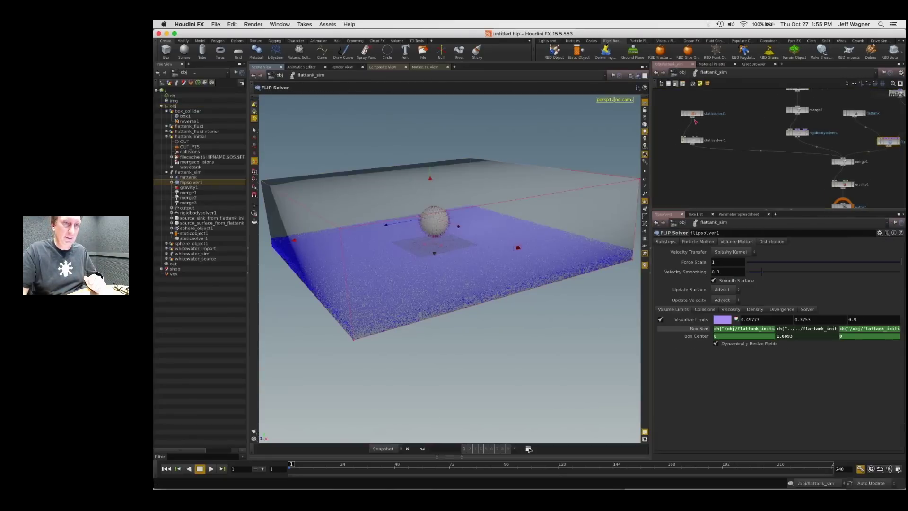
Step: Set staticobject1's SOP Path to /obj/box_collider and display the viewport geometry as wireframe
{"action": "left_click", "coordinate": [692, 113]}
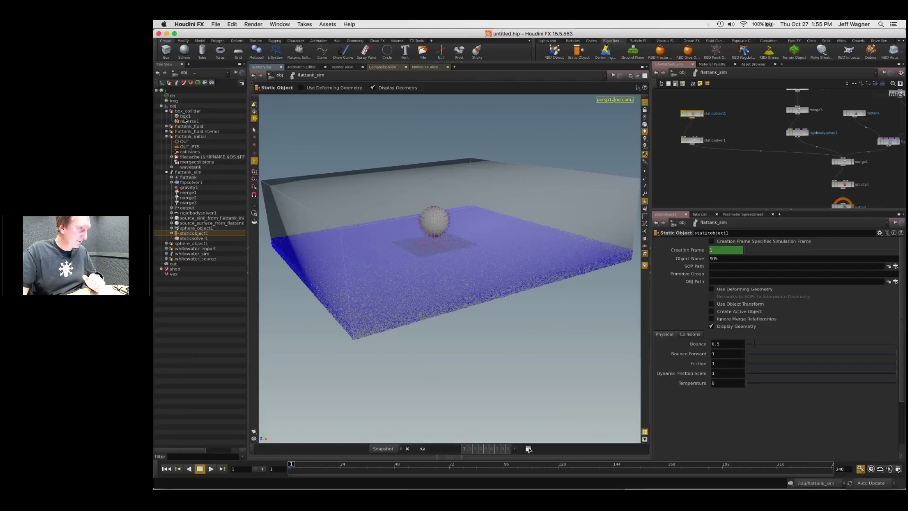
{"action": "left_click_drag", "start_coordinate": [186, 111], "coordinate": [741, 267]}
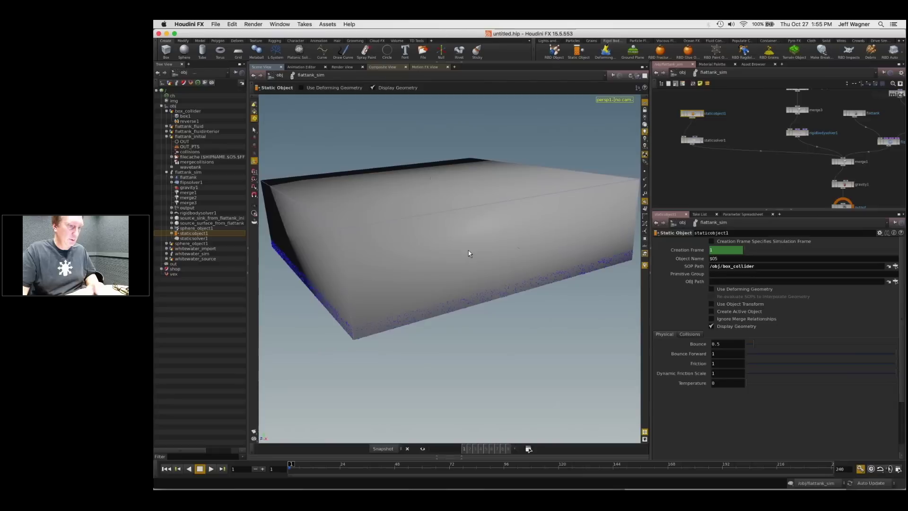
{"action": "key", "text": "Escape"}
{"action": "key", "text": "w"}
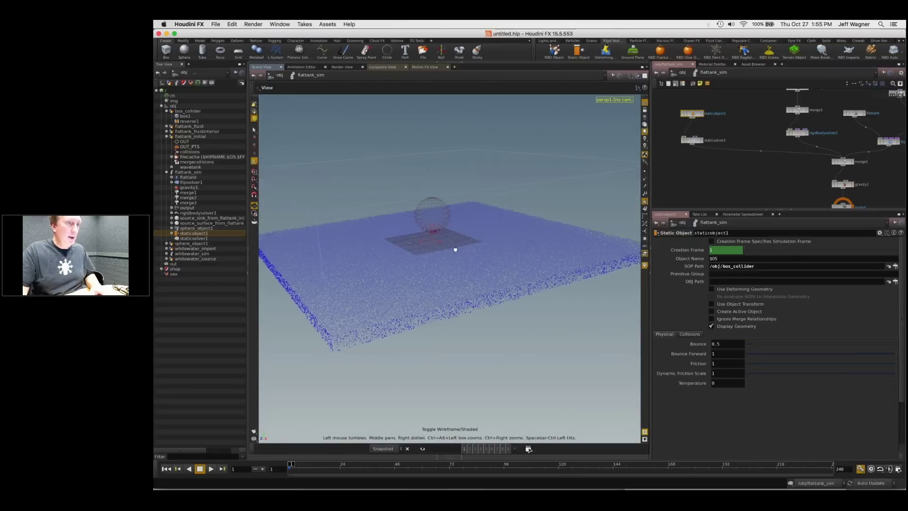
{"action": "left_click_drag", "start_coordinate": [466, 279], "coordinate": [428, 303]}
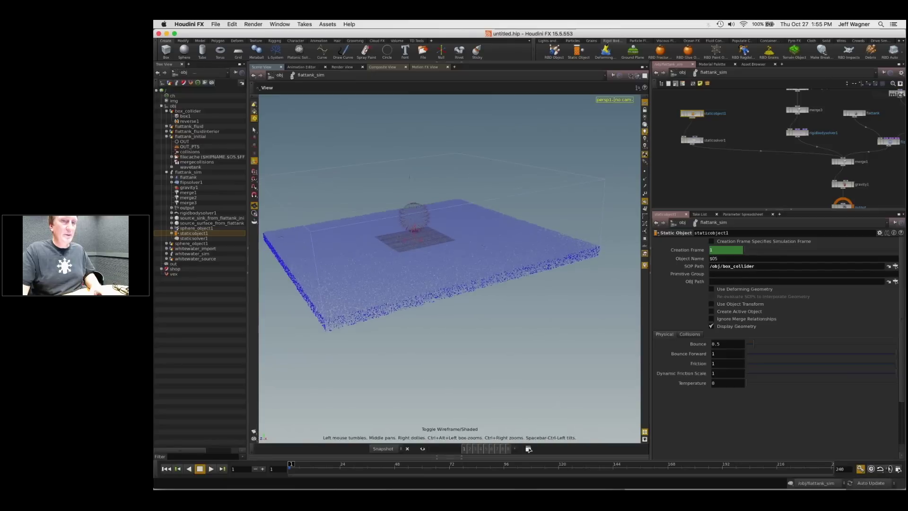
Step: Move staticsolver1 closer beneath staticobject1 in the network and bring up the solver's parameters
{"action": "middle_click_drag", "start_coordinate": [783, 125], "coordinate": [762, 153]}
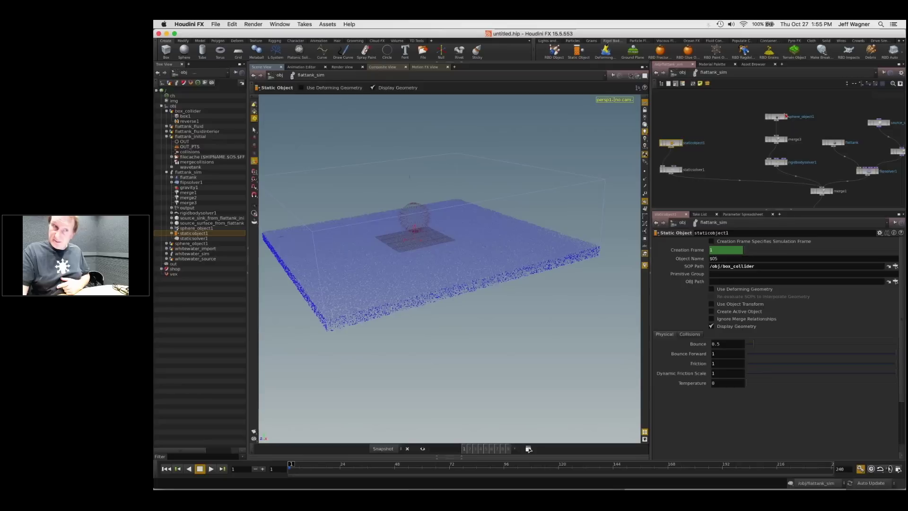
{"action": "scroll", "coordinate": [718, 167], "scroll_direction": "up", "scroll_amount": 3}
{"action": "middle_click_drag", "start_coordinate": [718, 167], "coordinate": [743, 177]}
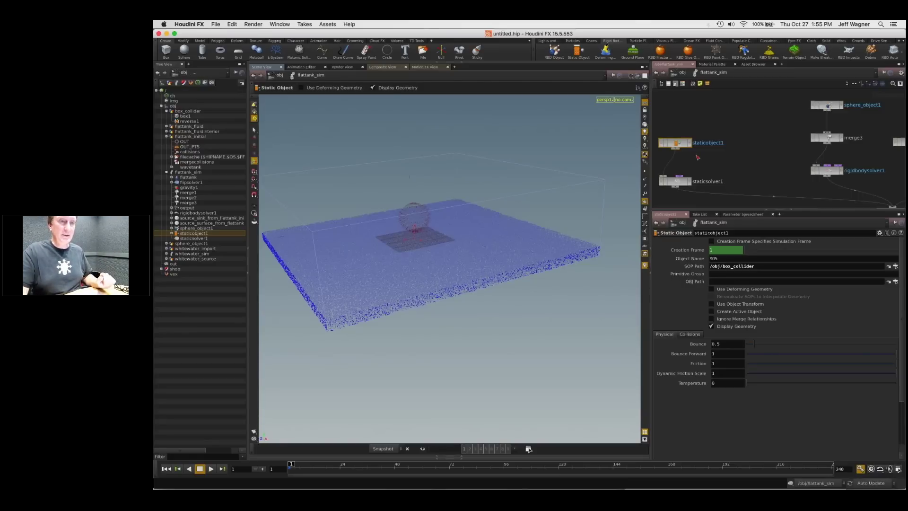
{"action": "middle_click_drag", "start_coordinate": [697, 158], "coordinate": [724, 134]}
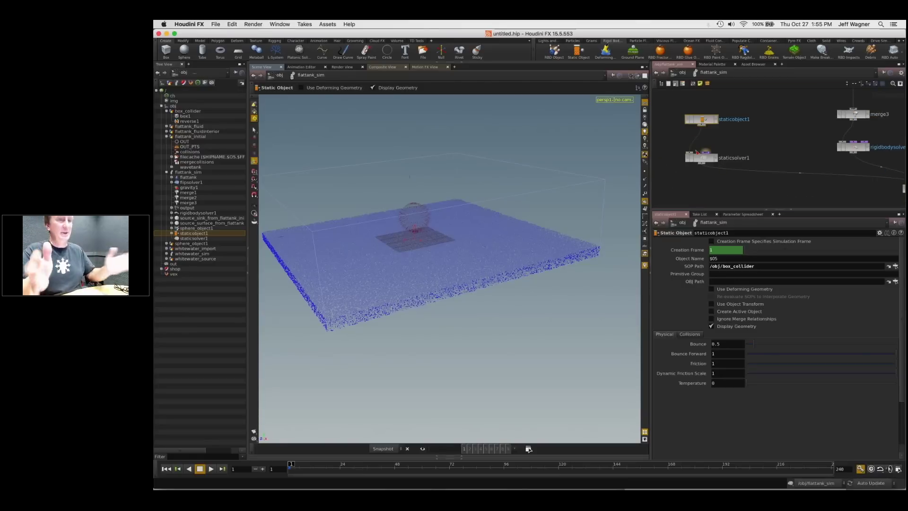
{"action": "scroll", "coordinate": [756, 128], "scroll_direction": "down", "scroll_amount": 3}
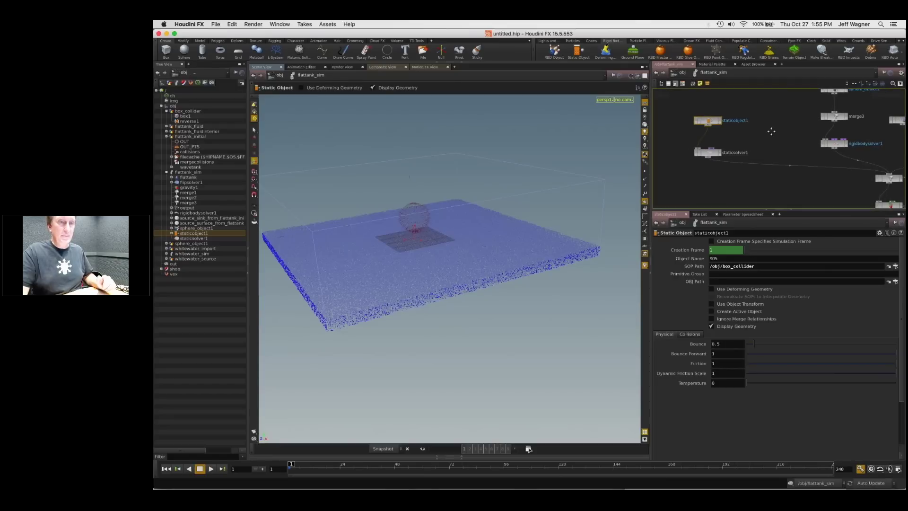
{"action": "left_click_drag", "start_coordinate": [714, 155], "coordinate": [715, 147]}
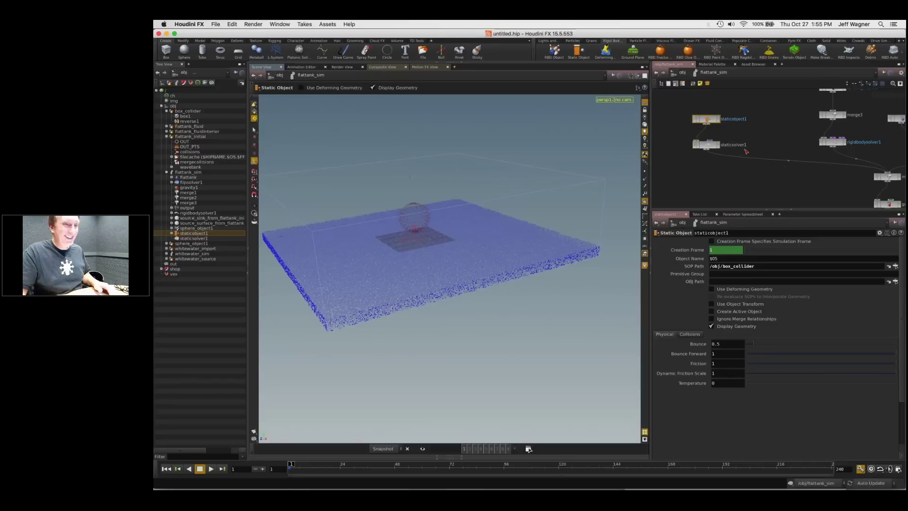
{"action": "scroll", "coordinate": [724, 171], "scroll_direction": "up", "scroll_amount": 1}
{"action": "scroll", "coordinate": [727, 174], "scroll_direction": "right", "scroll_amount": 1}
{"action": "scroll", "coordinate": [722, 170], "scroll_direction": "down", "scroll_amount": 1}
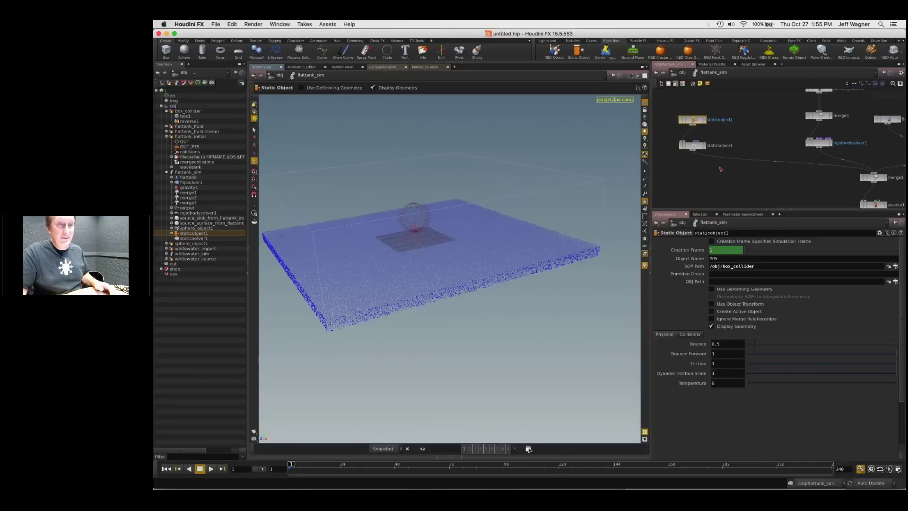
{"action": "left_click", "coordinate": [700, 146]}
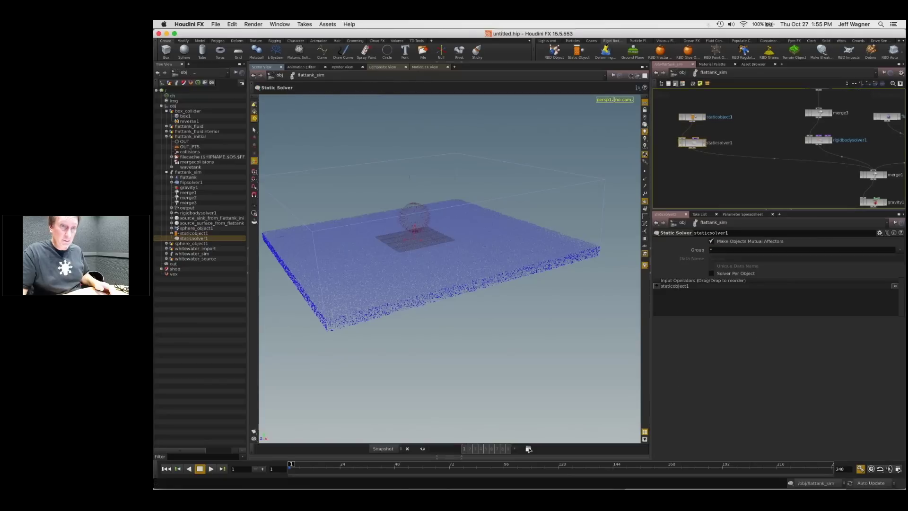
{"action": "scroll", "coordinate": [700, 175], "scroll_direction": "down", "scroll_amount": 1}
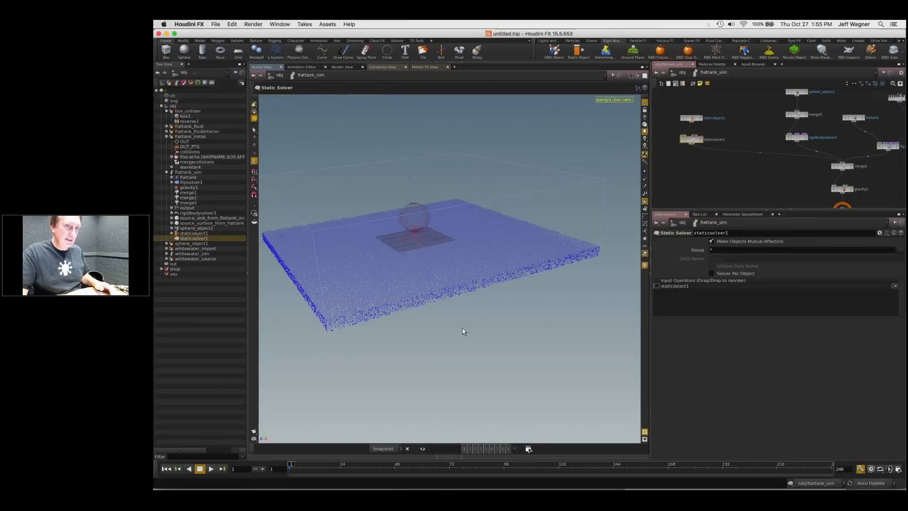
Step: Copy staticobject1's SOP Path into its OBJ Path so that it also reads /obj/box_collider
{"action": "left_click", "coordinate": [691, 118]}
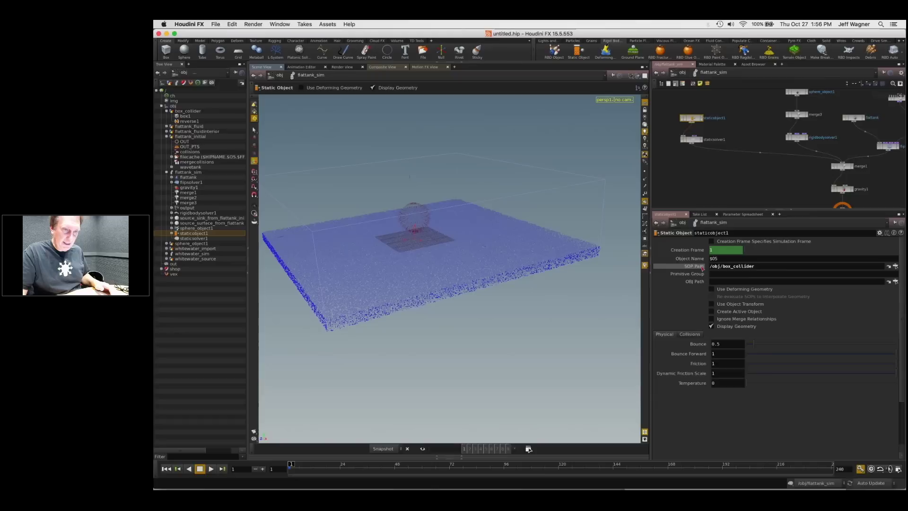
{"action": "left_click", "coordinate": [718, 266]}
{"action": "key", "text": "super+c"}
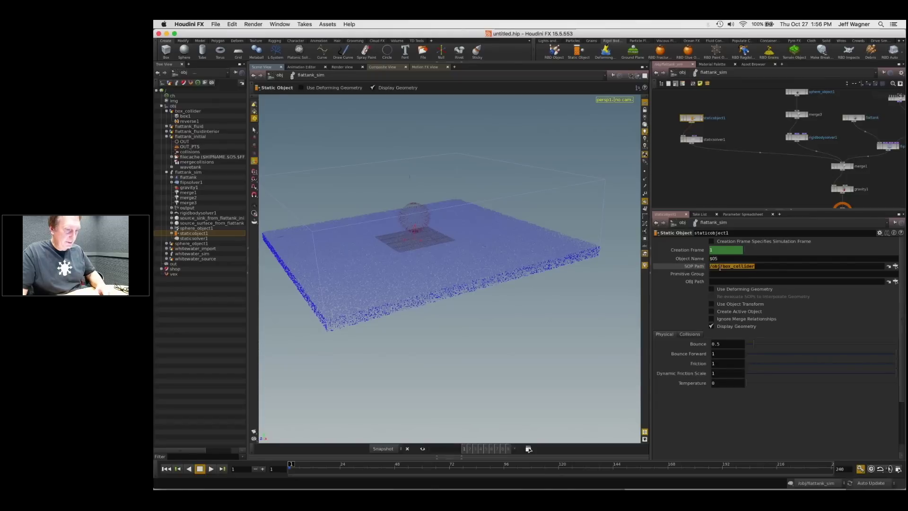
{"action": "left_click", "coordinate": [727, 281]}
{"action": "key", "text": "super+v"}
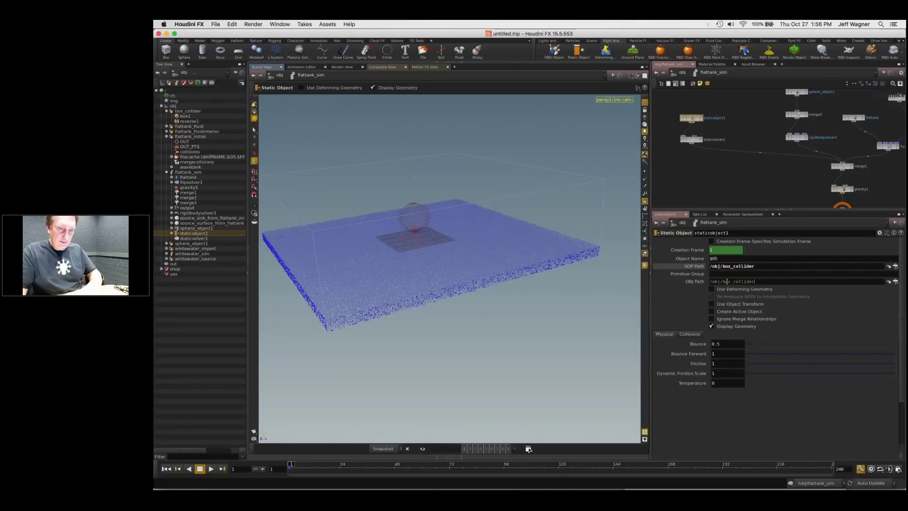
{"action": "key", "text": "Return"}
Step: Enable the Collision Guide in staticobject1's volume collision settings for the RBD Solver
{"action": "left_click", "coordinate": [690, 334]}
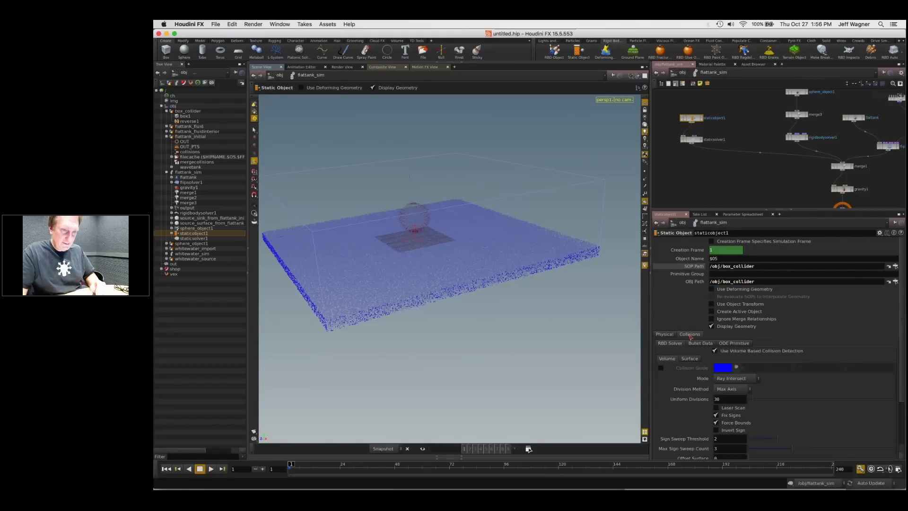
{"action": "left_click", "coordinate": [661, 368]}
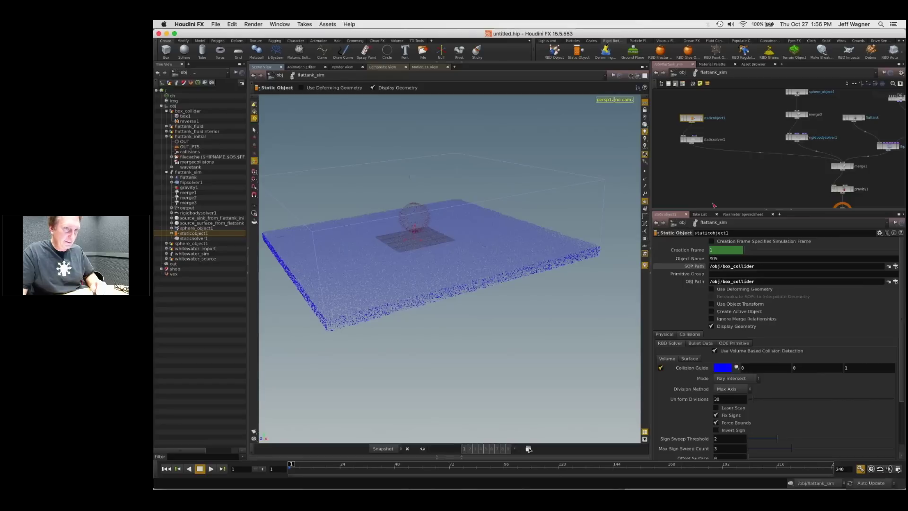
{"action": "scroll", "coordinate": [721, 150], "scroll_direction": "down", "scroll_amount": 2}
{"action": "middle_click_drag", "start_coordinate": [721, 151], "coordinate": [693, 99]}
{"action": "scroll", "coordinate": [694, 100], "scroll_direction": "up", "scroll_amount": 1}
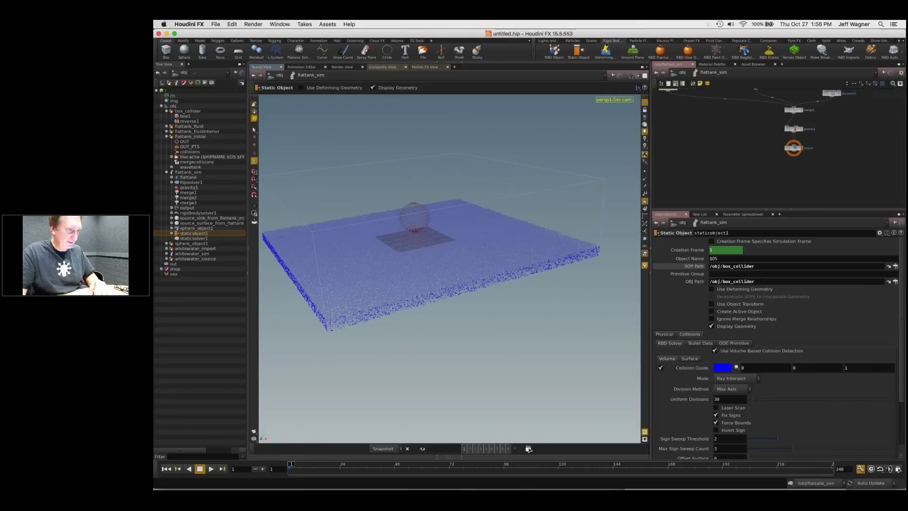
{"action": "key", "text": "Left"}
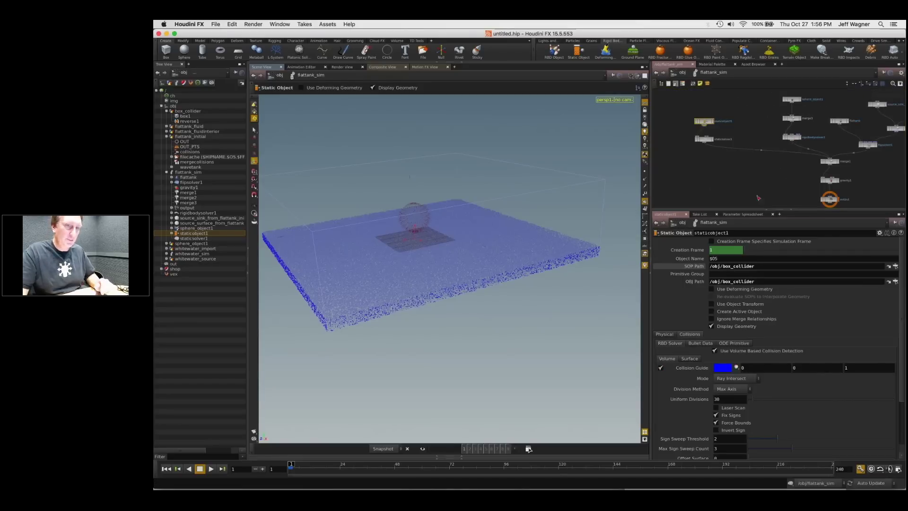
Step: Play the simulation and examine from above and below how the sphere meets the tank floor, then rewind to frame 1
{"action": "middle_click_drag", "start_coordinate": [768, 174], "coordinate": [760, 176]}
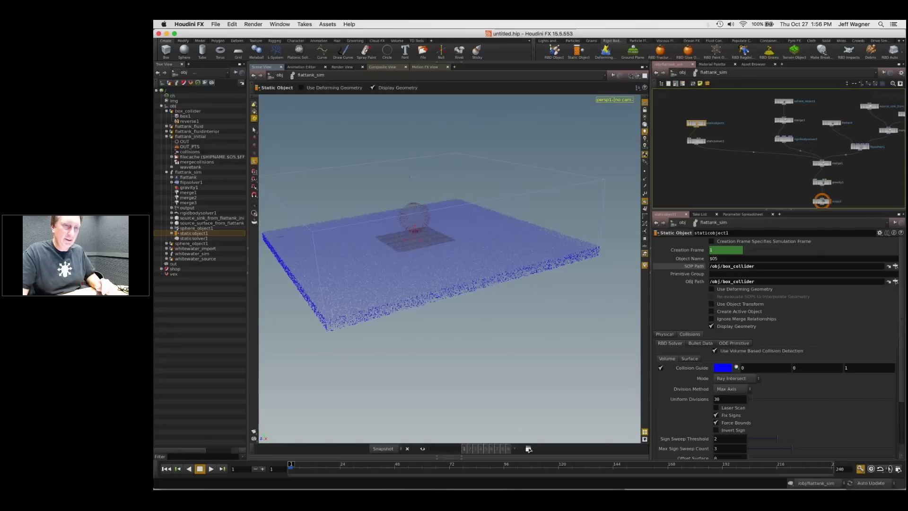
{"action": "left_click", "coordinate": [211, 470]}
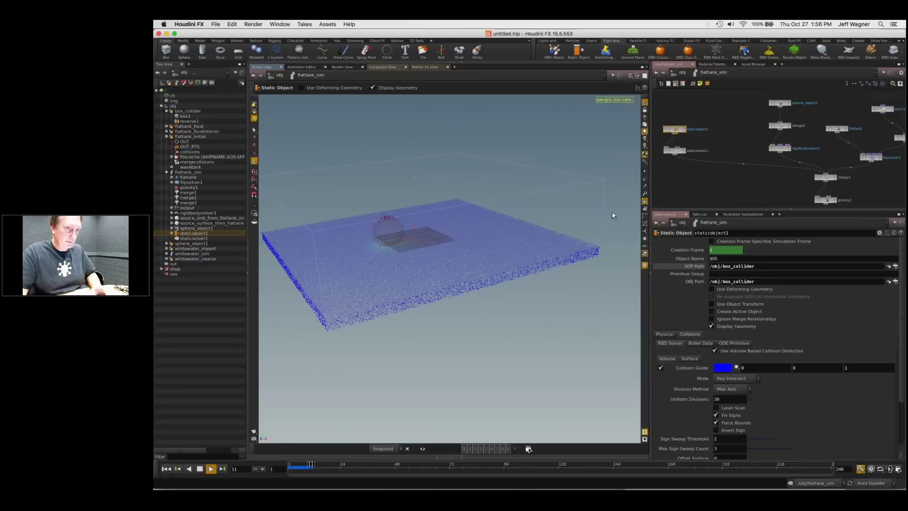
{"action": "key", "text": "w"}
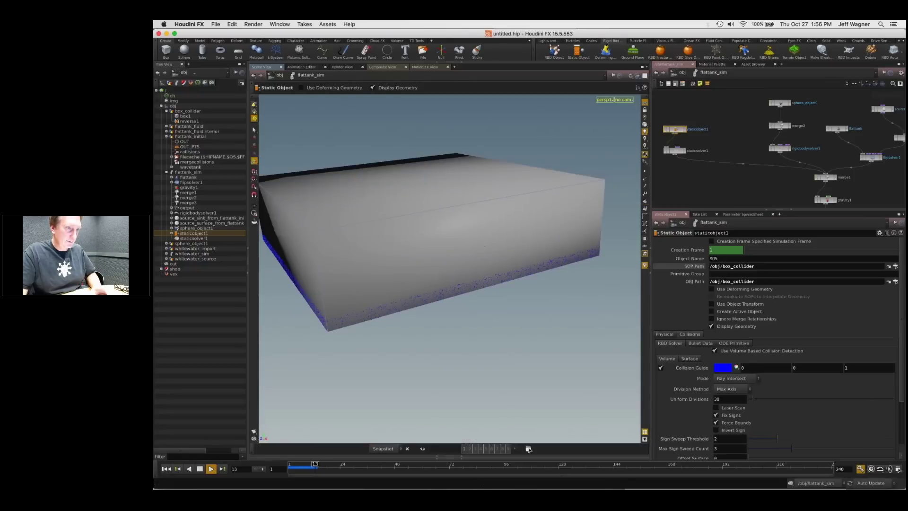
{"action": "key", "text": "w"}
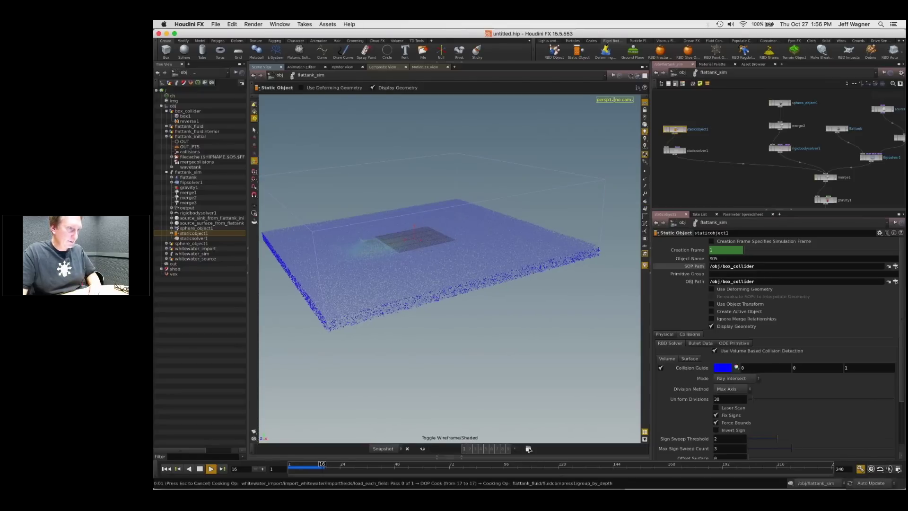
{"action": "key", "text": "Escape"}
{"action": "left_click_drag", "start_coordinate": [421, 227], "coordinate": [421, 212]}
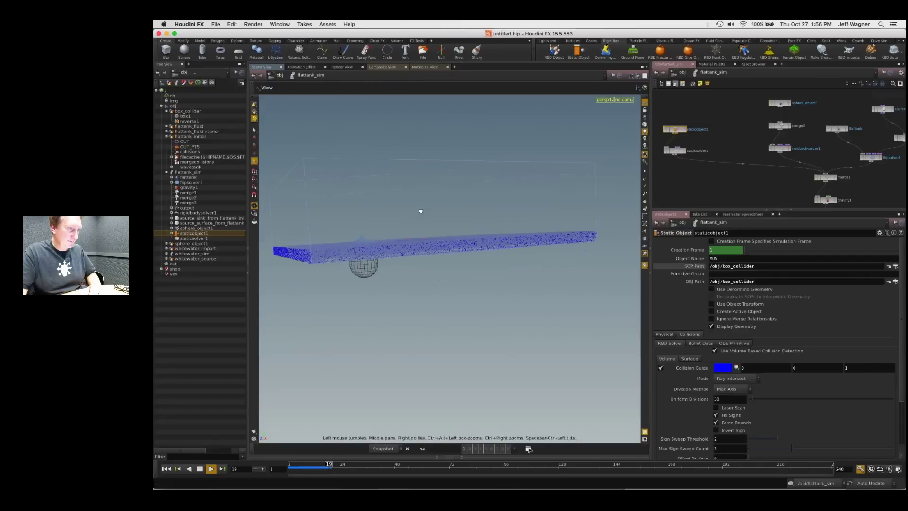
{"action": "left_click_drag", "start_coordinate": [385, 282], "coordinate": [383, 253]}
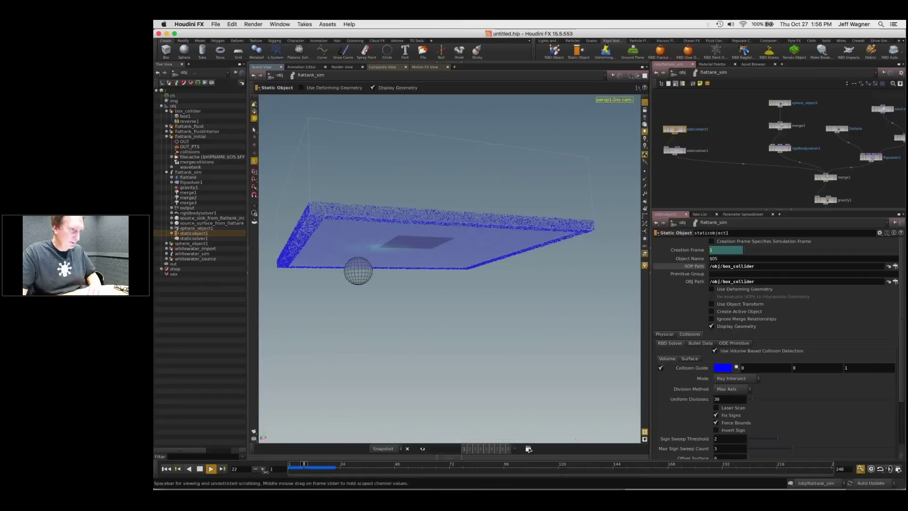
{"action": "left_click", "coordinate": [166, 469]}
{"action": "left_click_drag", "start_coordinate": [398, 223], "coordinate": [399, 263], "text": "alt"}
{"action": "right_click_drag", "start_coordinate": [399, 263], "coordinate": [397, 255], "text": "alt"}
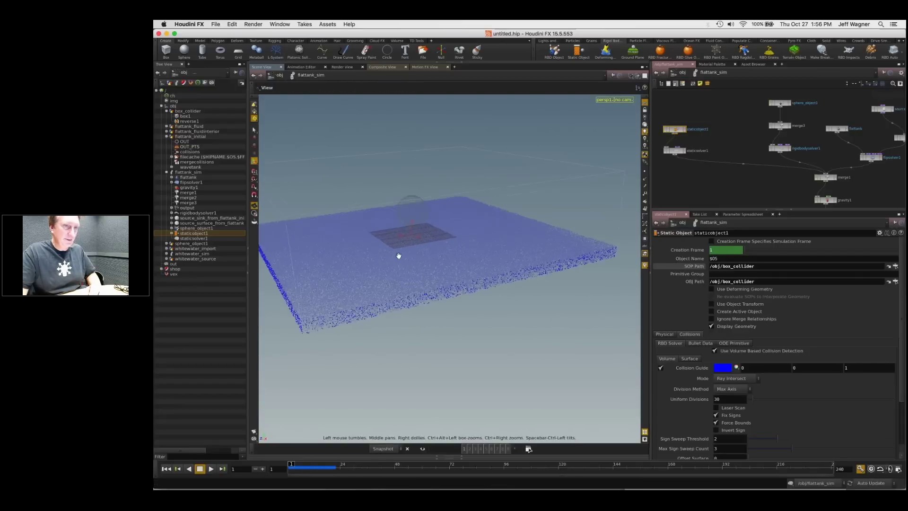
{"action": "left_click_drag", "start_coordinate": [397, 255], "coordinate": [452, 265], "text": "alt"}
{"action": "right_click_drag", "start_coordinate": [453, 265], "coordinate": [463, 258], "text": "alt"}
Step: Inside the static object's source geometry box_collider, add a PolyExtrude node fed by box1 and make it the displayed node
{"action": "middle_click_drag", "start_coordinate": [676, 133], "coordinate": [768, 147]}
{"action": "left_click_drag", "start_coordinate": [767, 144], "coordinate": [767, 138]}
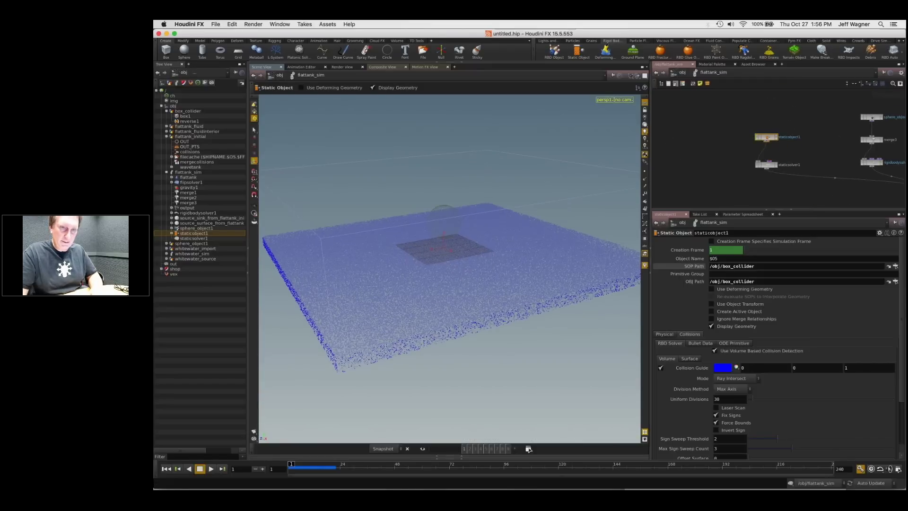
{"action": "left_click", "coordinate": [888, 267]}
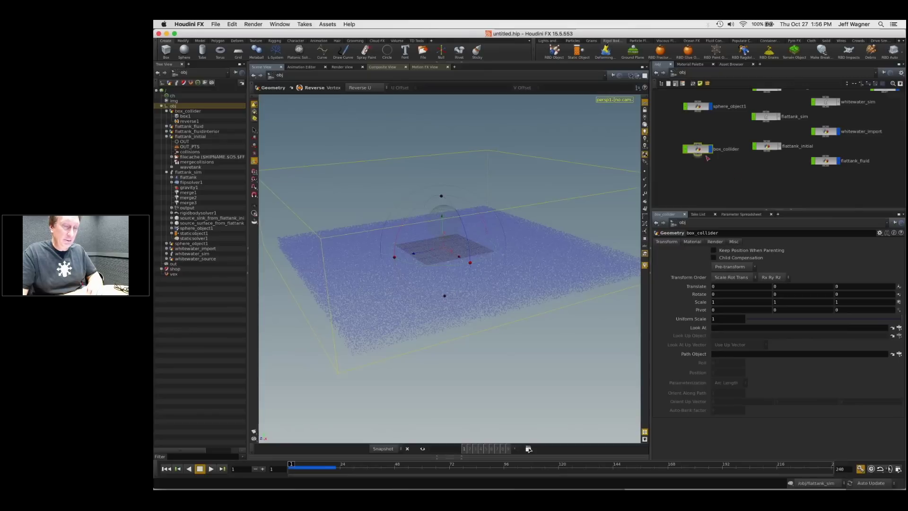
{"action": "double_click", "coordinate": [704, 151]}
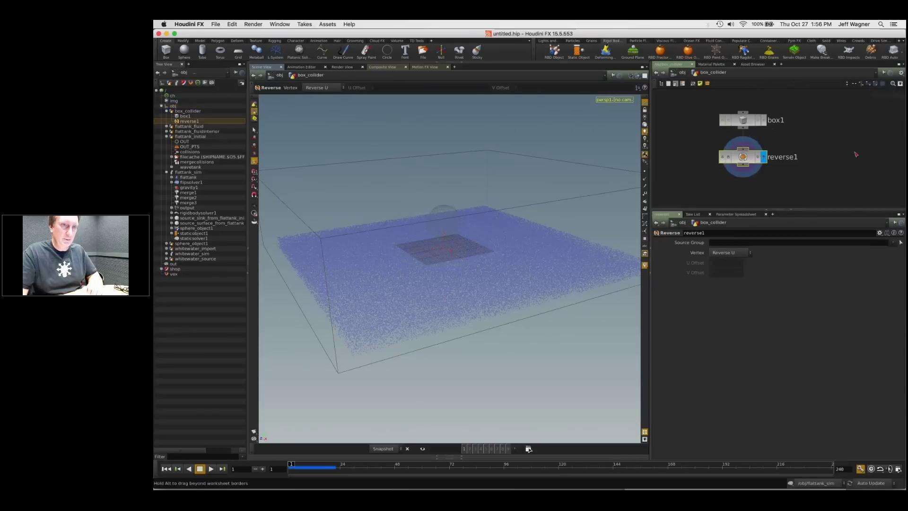
{"action": "key", "text": "Tab"}
{"action": "type", "text": "ext"}
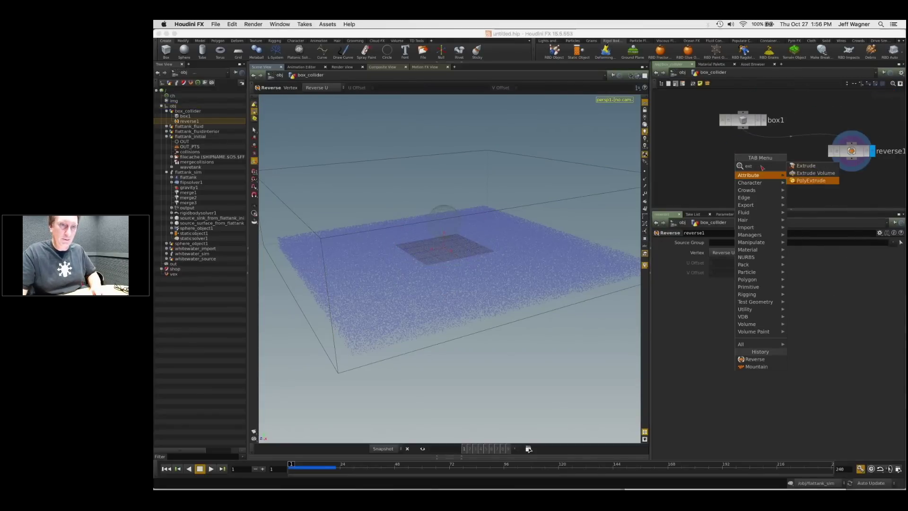
{"action": "left_click", "coordinate": [808, 181]}
{"action": "left_click", "coordinate": [728, 163]}
{"action": "left_click", "coordinate": [717, 163]}
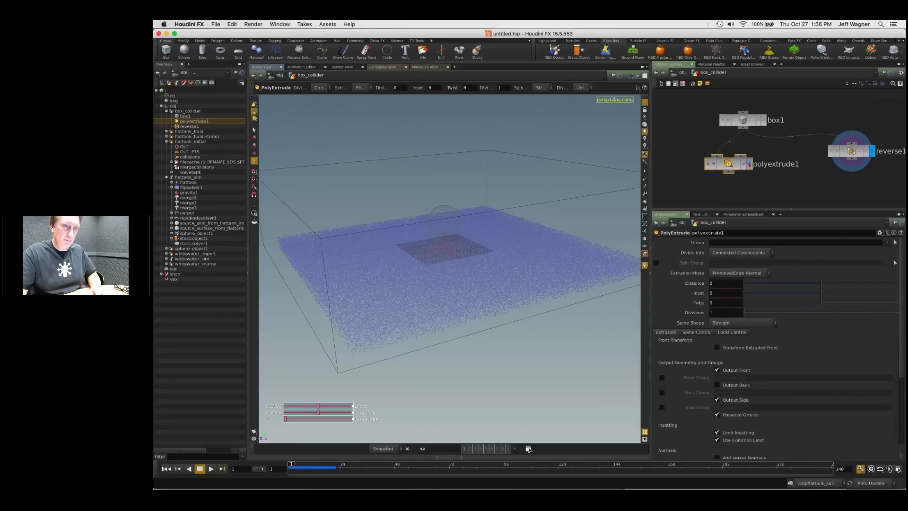
{"action": "left_click", "coordinate": [750, 163]}
Step: Set the PolyExtrude distance to about 0.967 and enable Output Back to give the collider walls thickness
{"action": "left_click_drag", "start_coordinate": [822, 285], "coordinate": [851, 287]}
{"action": "left_click", "coordinate": [717, 385]}
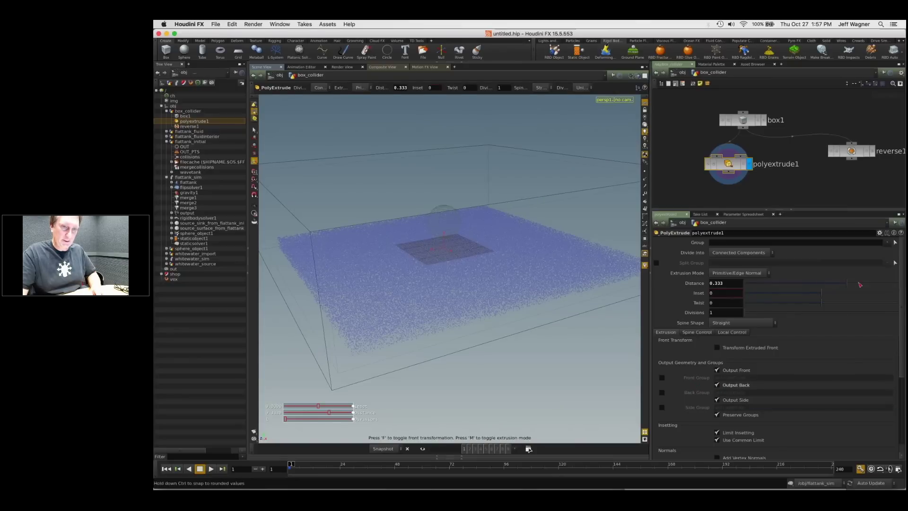
{"action": "left_click_drag", "start_coordinate": [843, 284], "coordinate": [896, 288]}
{"action": "right_click_drag", "start_coordinate": [787, 148], "coordinate": [655, 112]}
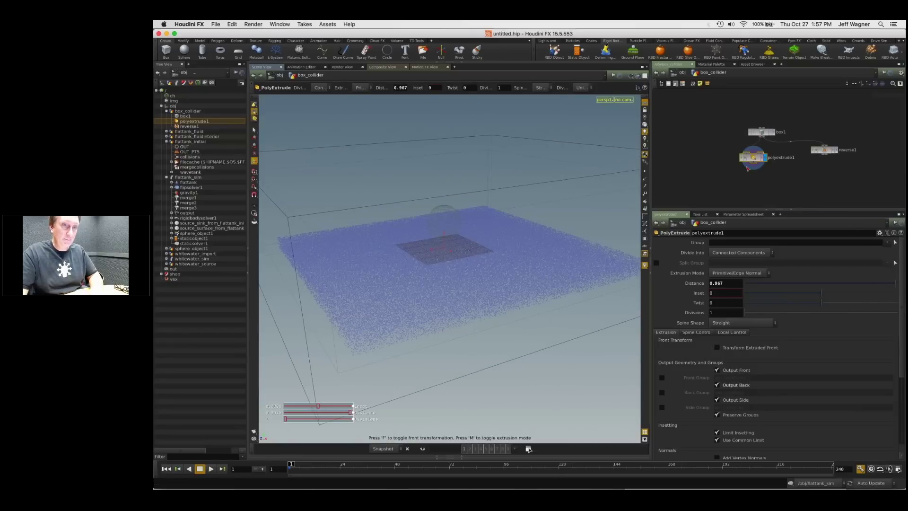
Step: In the flattank_sim network, turn off Display Geometry and the Collision Guide for staticobject1
{"action": "key", "text": "u"}
{"action": "left_click", "coordinate": [766, 116]}
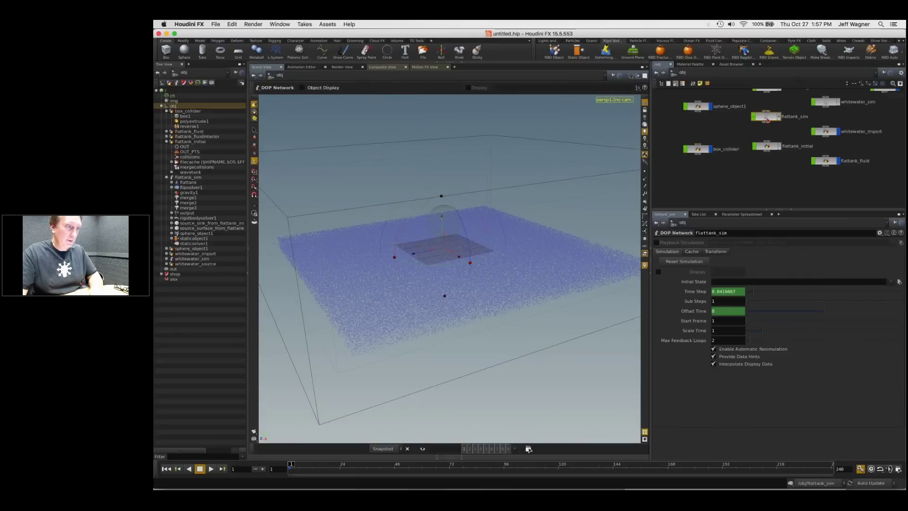
{"action": "double_click", "coordinate": [767, 118]}
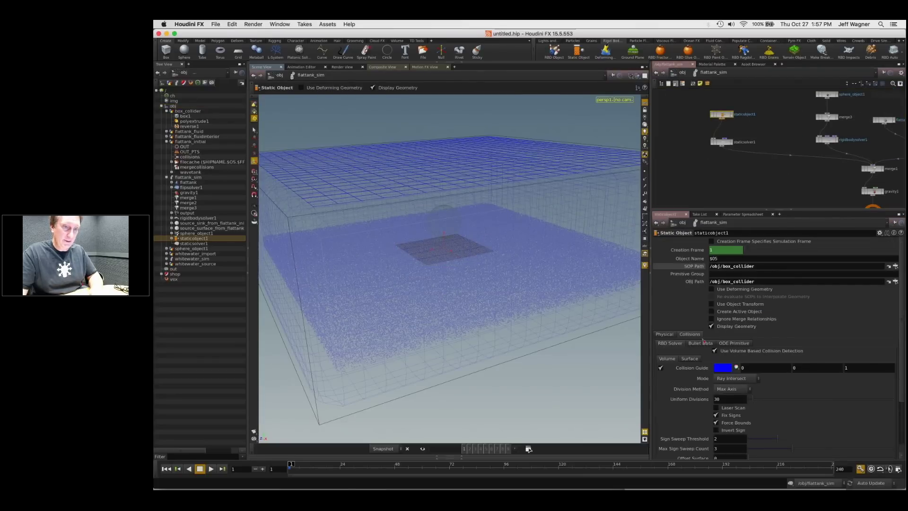
{"action": "left_click", "coordinate": [711, 326]}
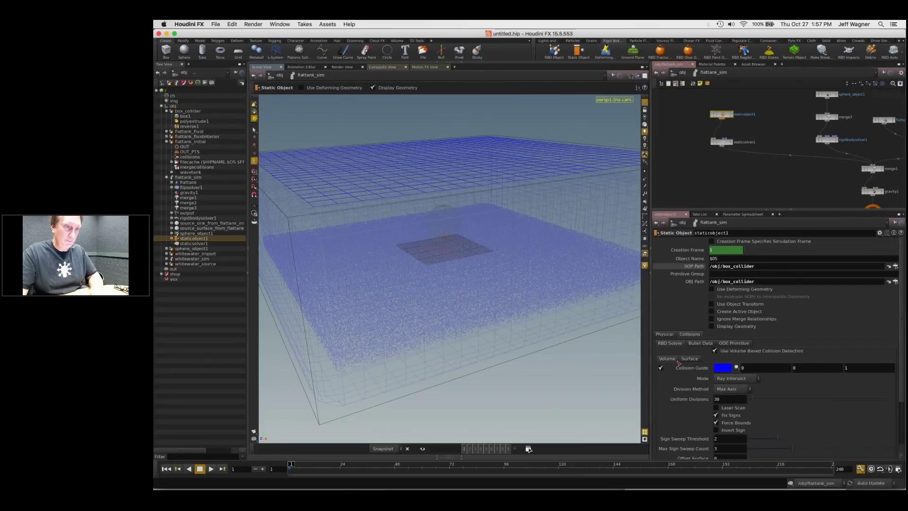
{"action": "left_click", "coordinate": [660, 367]}
Step: Play the simulation to check the sphere and fluid against the thickened collider, then return to frame 1
{"action": "left_click", "coordinate": [211, 468]}
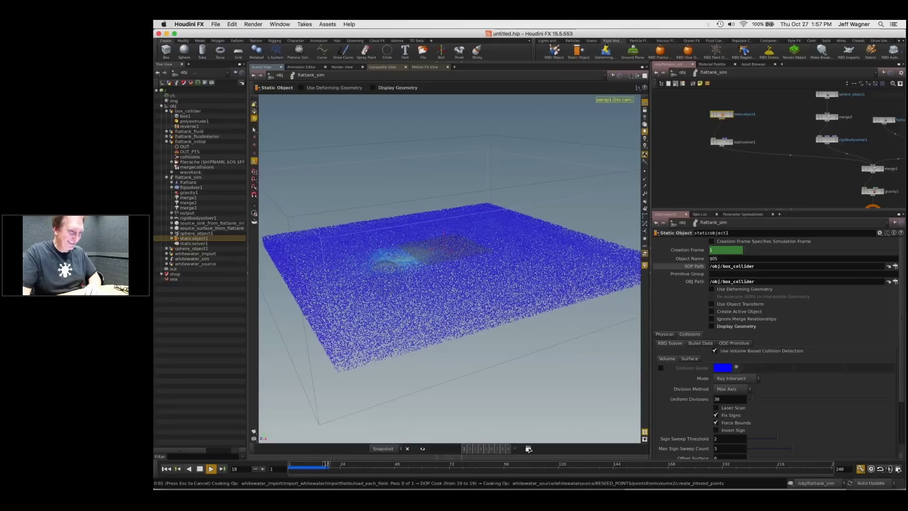
{"action": "key", "text": "Escape"}
{"action": "left_click_drag", "start_coordinate": [468, 260], "coordinate": [465, 281]}
{"action": "left_click_drag", "start_coordinate": [316, 471], "coordinate": [290, 470]}
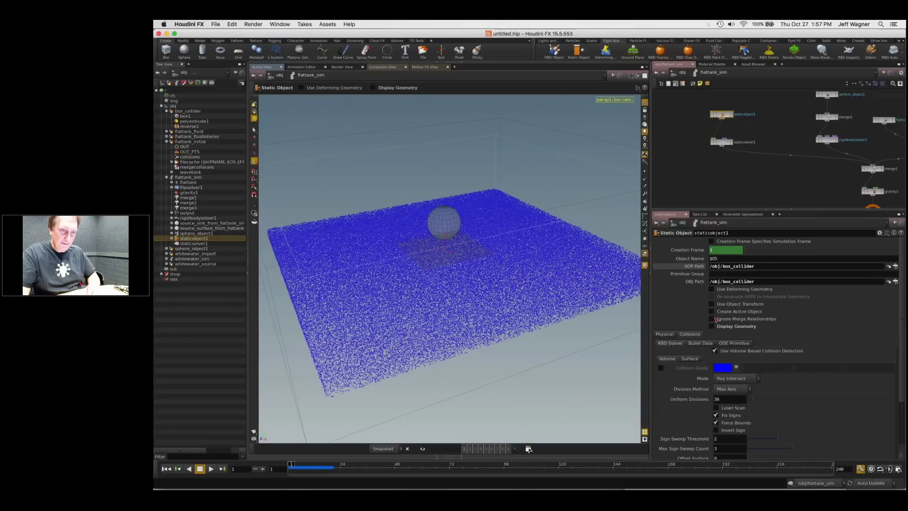
Step: Turn on the volume Collision Guide for staticobject1 while leaving Display Geometry off
{"action": "left_click", "coordinate": [712, 326]}
{"action": "left_click", "coordinate": [712, 326]}
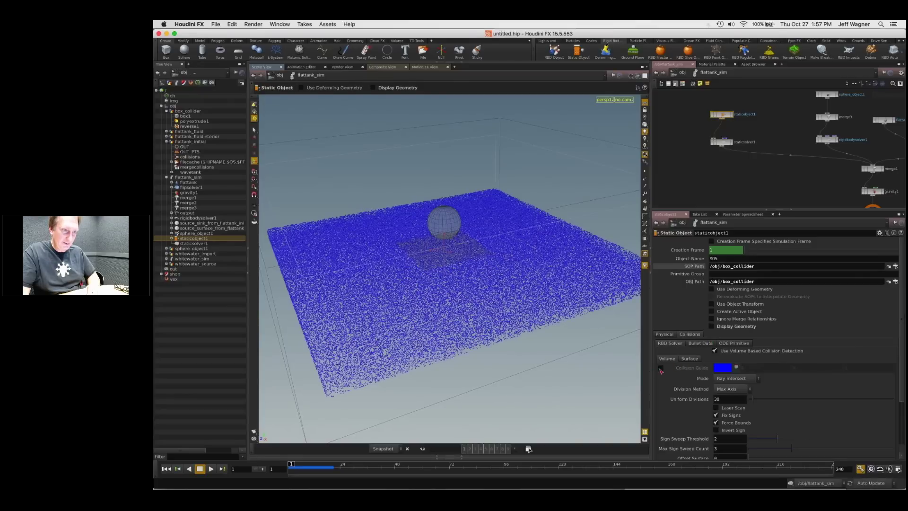
{"action": "left_click", "coordinate": [660, 368]}
{"action": "mouse_move", "coordinate": [522, 287]}
{"action": "left_mouse_down"}
{"action": "mouse_move", "coordinate": [523, 270]}
{"action": "mouse_move", "coordinate": [515, 274]}
{"action": "mouse_move", "coordinate": [528, 280]}
{"action": "left_mouse_up"}
{"action": "scroll", "coordinate": [713, 166], "scroll_direction": "down", "scroll_amount": 2}
{"action": "mouse_move", "coordinate": [711, 167]}
{"action": "middle_mouse_down"}
{"action": "mouse_move", "coordinate": [740, 169]}
{"action": "mouse_move", "coordinate": [716, 156]}
{"action": "middle_mouse_up"}
Step: Save the scene under the new file name collisoin_walls_around_fliptank.hip
{"action": "left_click", "coordinate": [215, 24]}
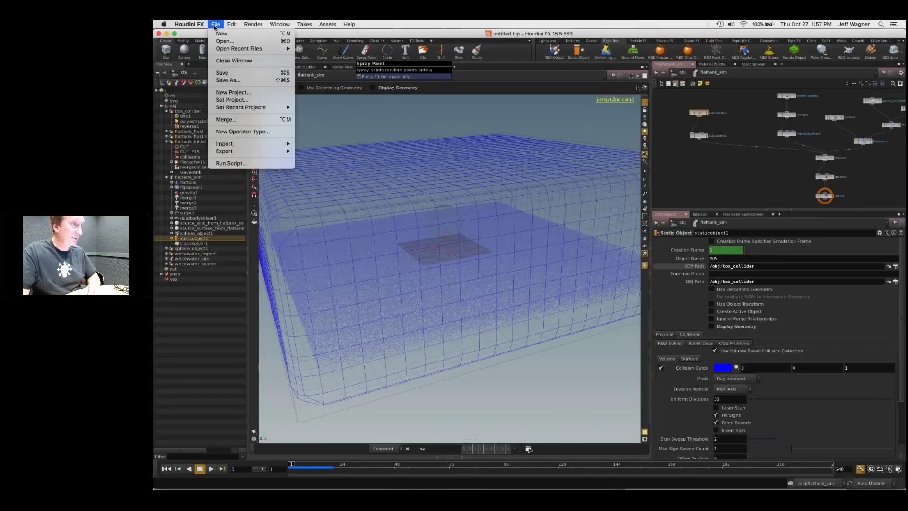
{"action": "left_click", "coordinate": [226, 81]}
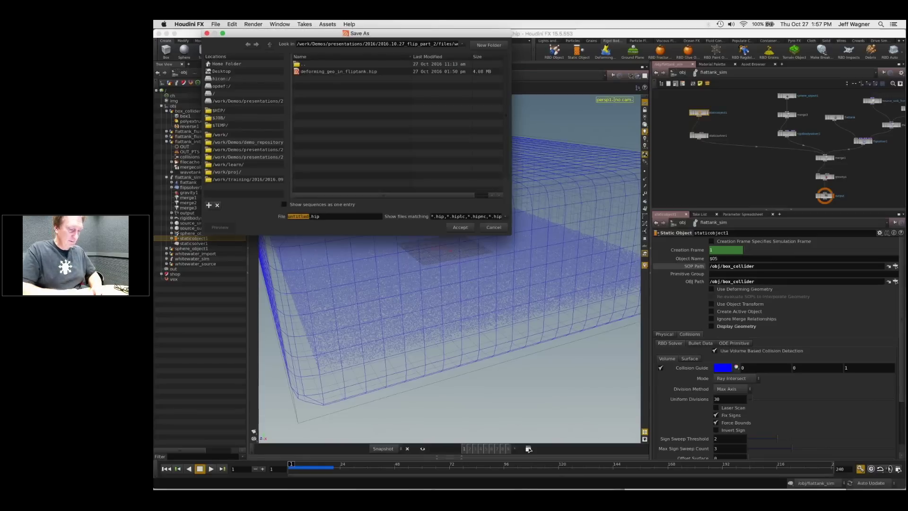
{"action": "type", "text": "collisoin_walls_arun"}
{"action": "key", "text": "BackSpace"}
{"action": "key", "text": "BackSpace"}
{"action": "type", "text": "ound"}
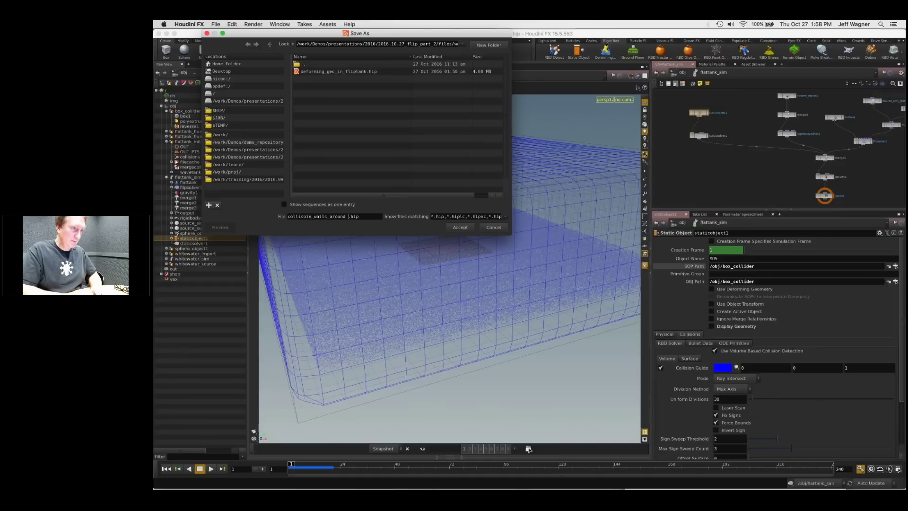
{"action": "type", "text": "_fliptank"}
{"action": "left_click", "coordinate": [460, 227]}
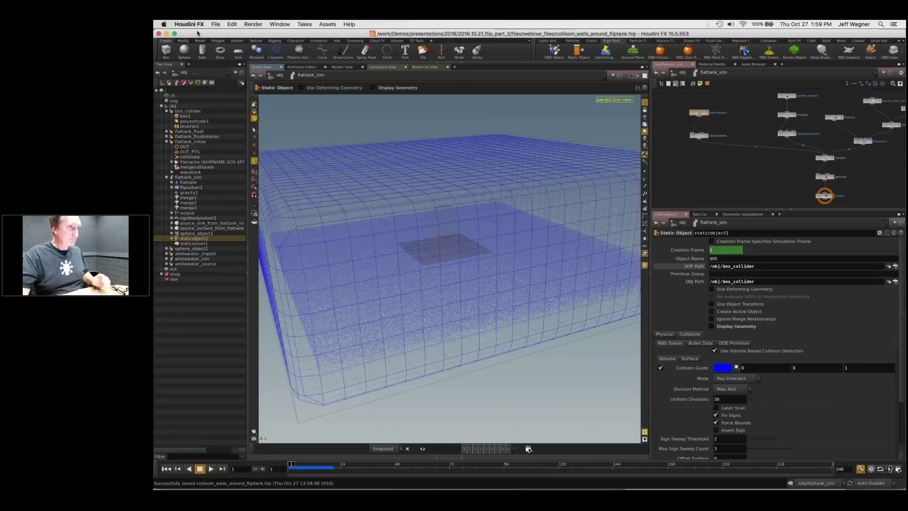
Step: Start a new scene and create a static Flat Tank with no object to follow
{"action": "left_click", "coordinate": [214, 24]}
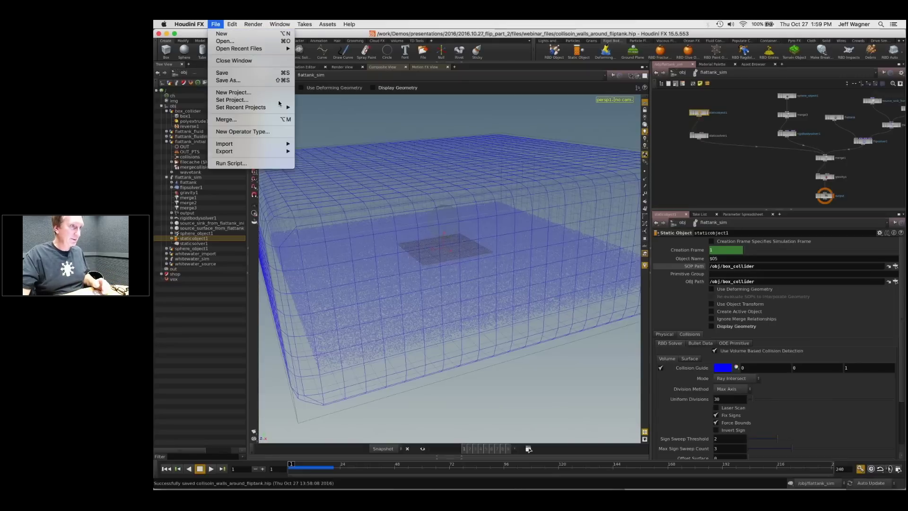
{"action": "left_click", "coordinate": [384, 102]}
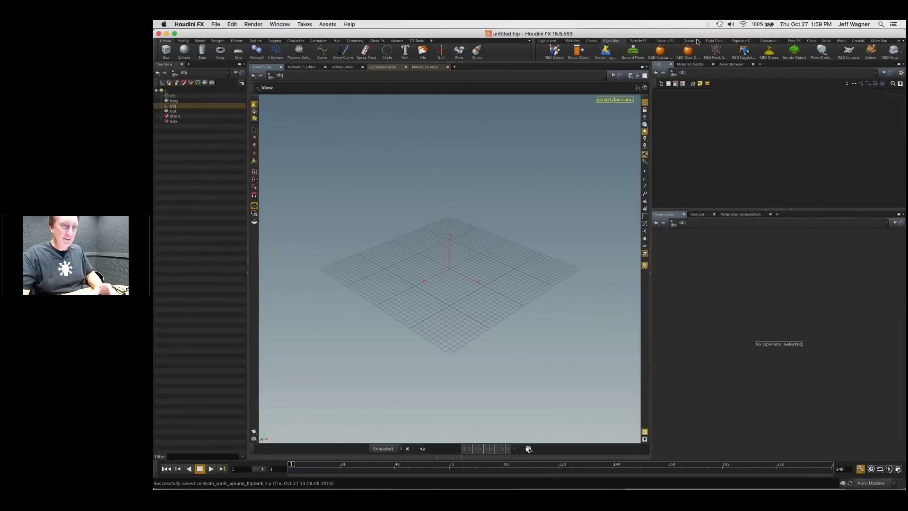
{"action": "left_click", "coordinate": [713, 41]}
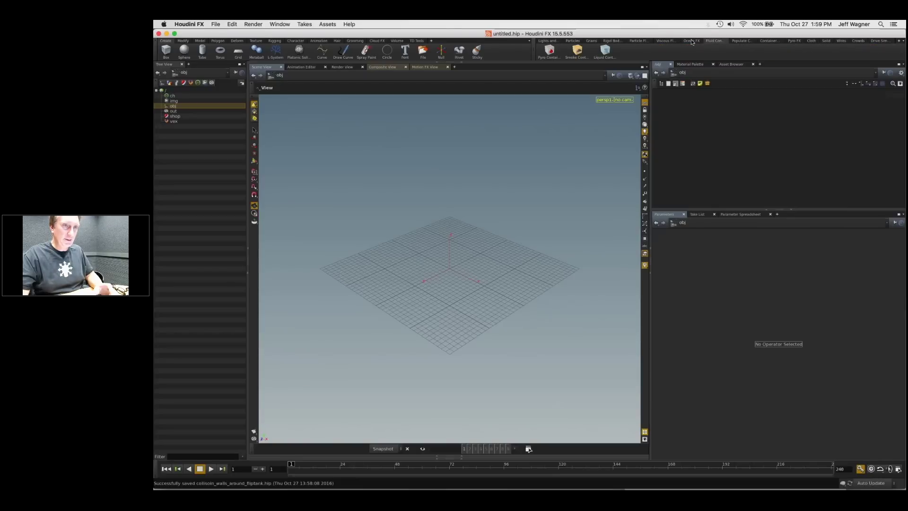
{"action": "left_click", "coordinate": [691, 41]}
{"action": "left_click", "coordinate": [668, 50]}
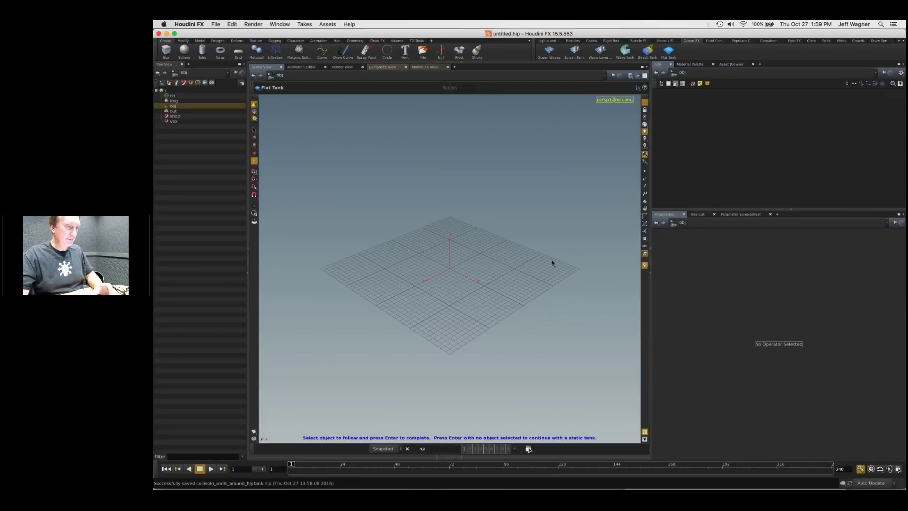
{"action": "key", "text": "Return"}
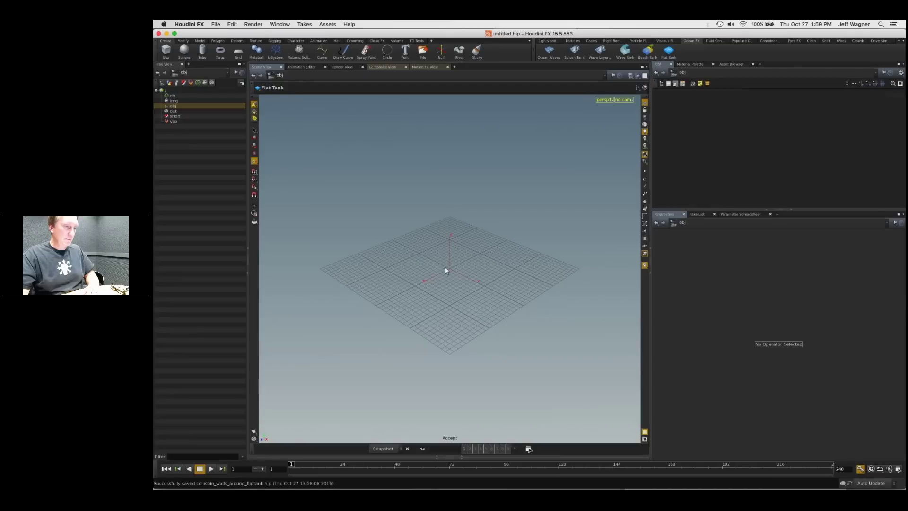
{"action": "key", "text": "Return"}
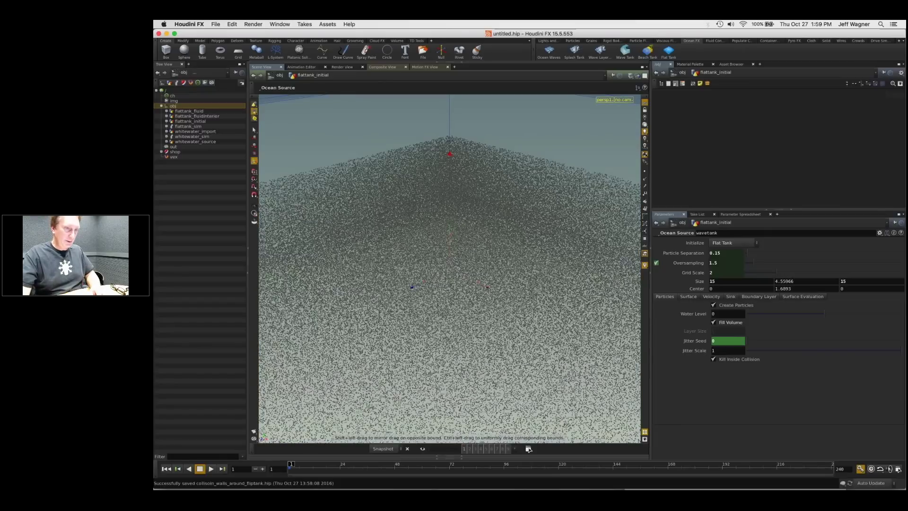
Step: Add a Rubber Toy test geometry object at the origin of the scene
{"action": "key", "text": "Tab"}
{"action": "type", "text": "tes"}
{"action": "key", "text": "Return"}
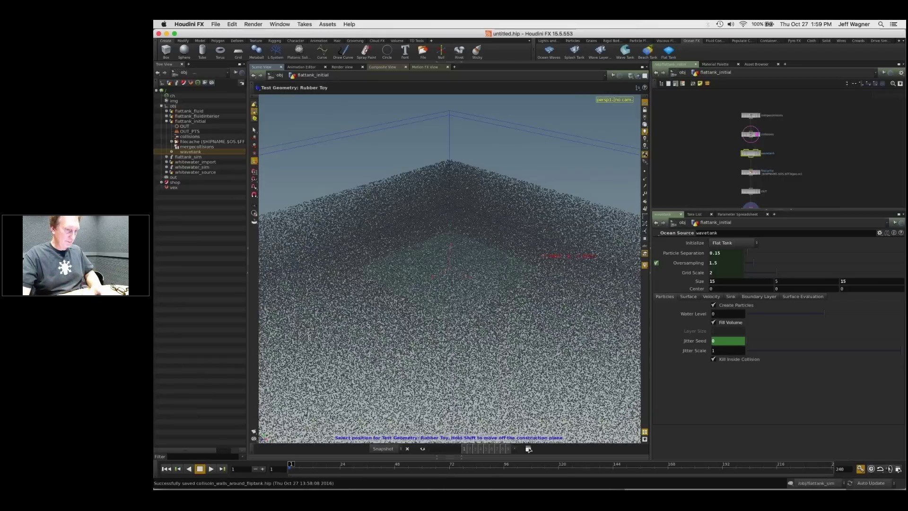
{"action": "key", "text": "Return"}
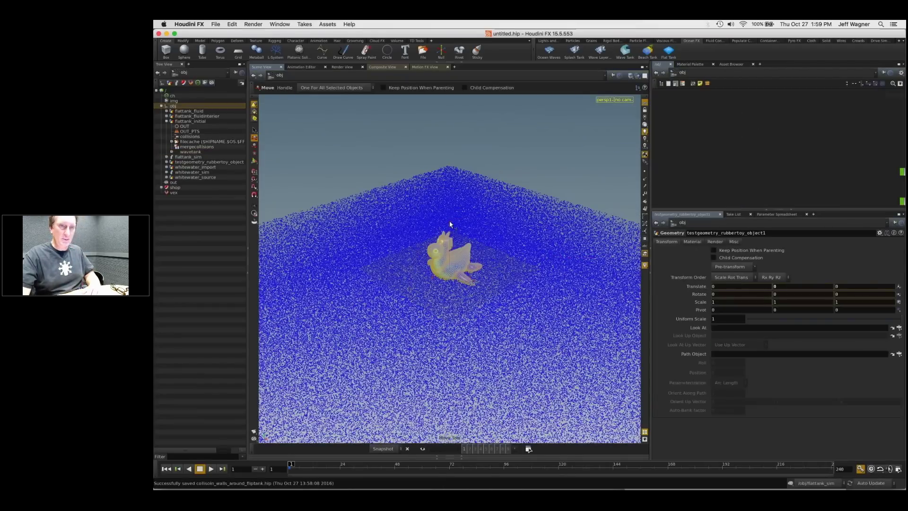
Step: Raise the rubber toy above the water surface to a Y translate of about 1.156, then leave it deselected
{"action": "left_click_drag", "start_coordinate": [449, 225], "coordinate": [449, 188]}
{"action": "right_click_drag", "start_coordinate": [450, 188], "coordinate": [450, 185], "text": "alt"}
{"action": "left_click_drag", "start_coordinate": [450, 184], "coordinate": [450, 150], "text": "alt"}
{"action": "key", "text": "h"}
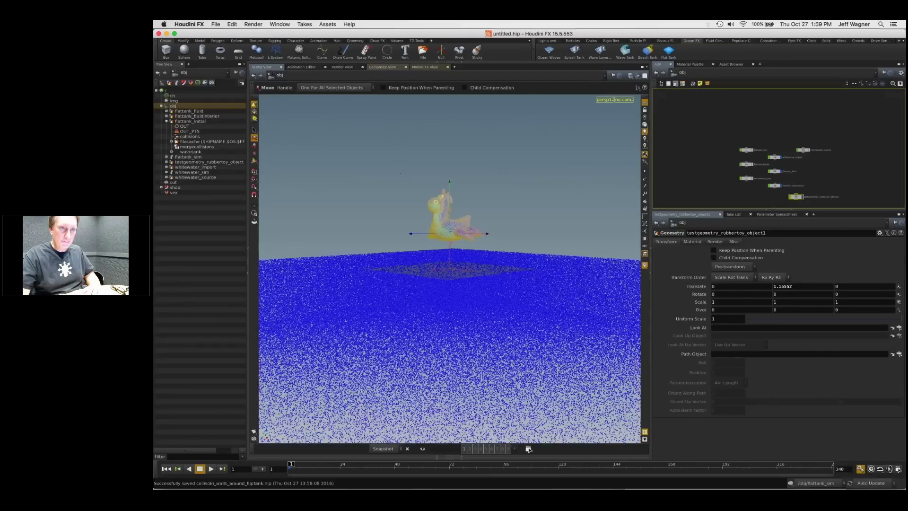
{"action": "left_click", "coordinate": [747, 125]}
{"action": "key", "text": "Escape"}
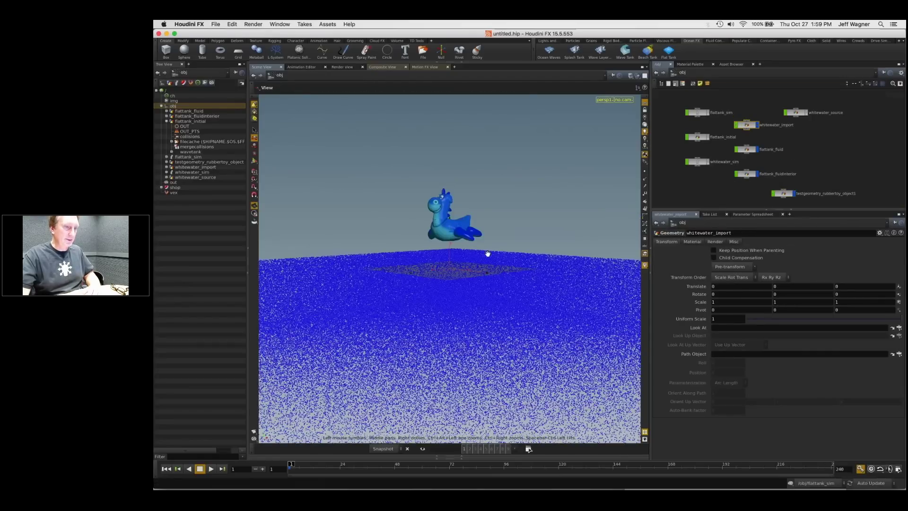
{"action": "right_click_drag", "start_coordinate": [488, 254], "coordinate": [474, 254]}
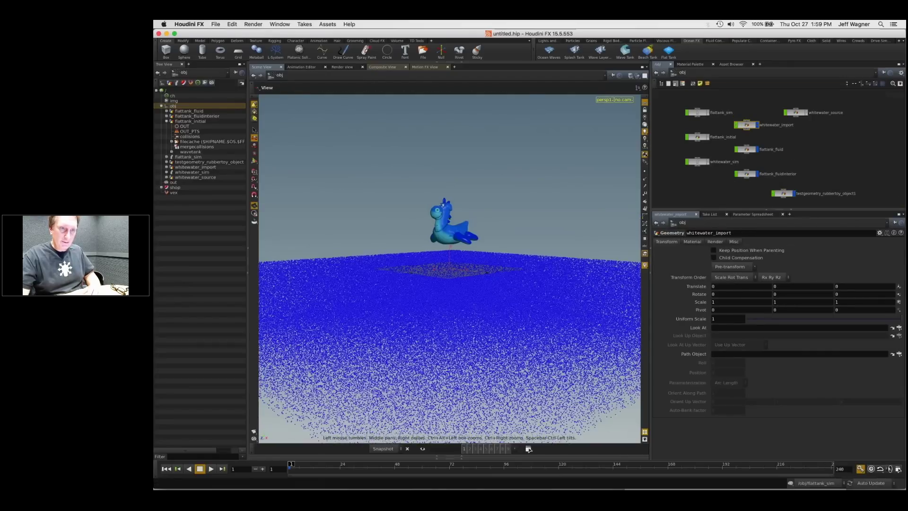
Step: Shrink the wavetank ocean source inside flattank_initial symmetrically to a size of about 6.56 × 5 × 4.31
{"action": "left_click_drag", "start_coordinate": [474, 254], "coordinate": [477, 274], "text": "alt"}
{"action": "double_click", "coordinate": [698, 163]}
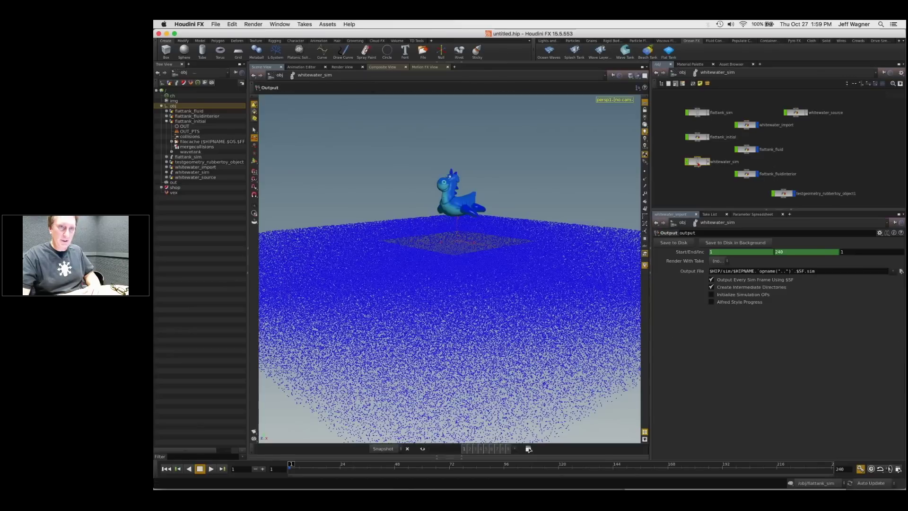
{"action": "key", "text": "u"}
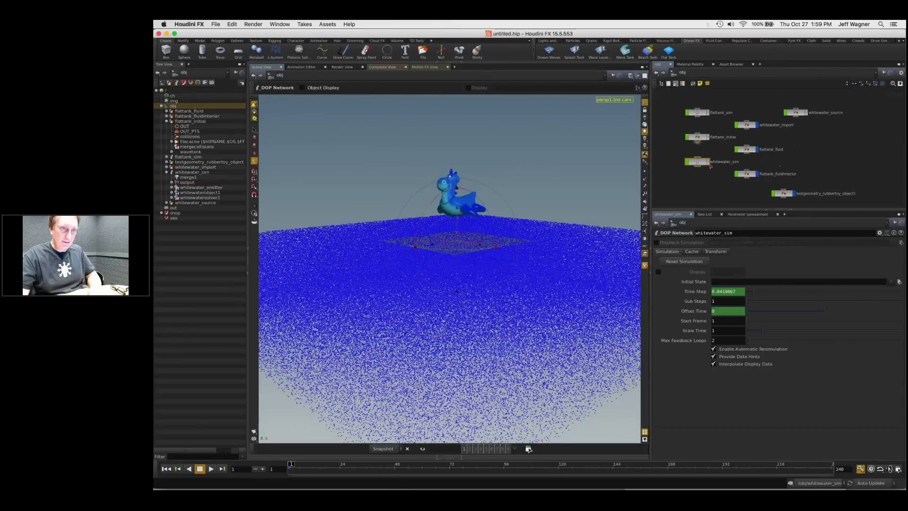
{"action": "left_click", "coordinate": [698, 138]}
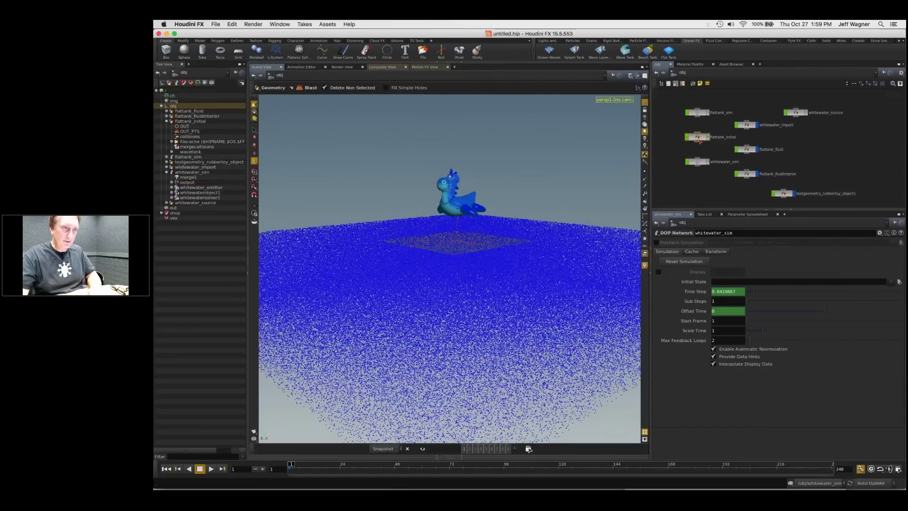
{"action": "double_click", "coordinate": [699, 140]}
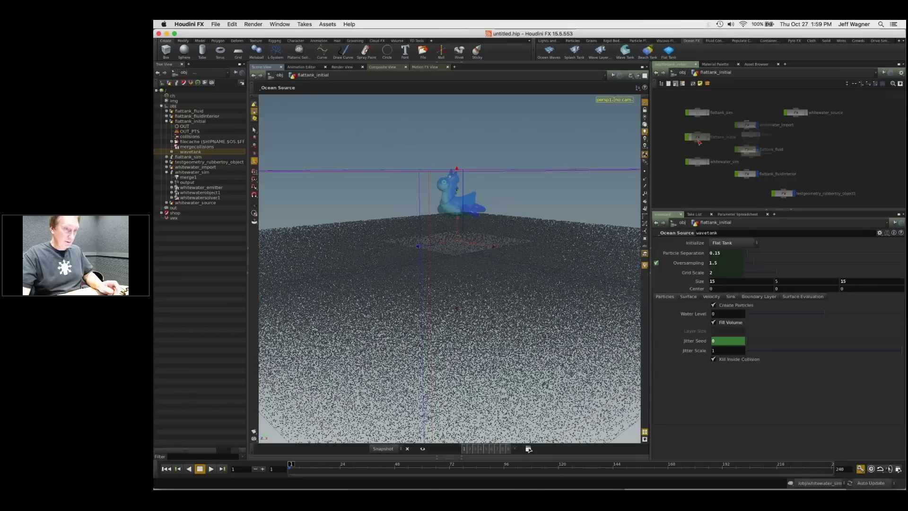
{"action": "right_click_drag", "start_coordinate": [485, 253], "coordinate": [539, 271]}
{"action": "left_click_drag", "start_coordinate": [516, 267], "coordinate": [487, 256], "text": "shift"}
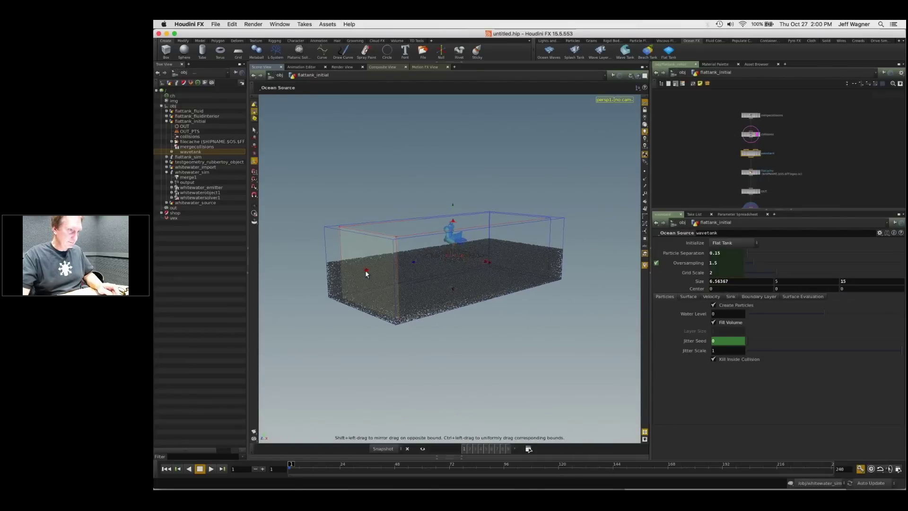
{"action": "left_click_drag", "start_coordinate": [405, 265], "coordinate": [480, 262], "text": "shift"}
{"action": "right_click_drag", "start_coordinate": [463, 261], "coordinate": [492, 244], "text": "alt"}
Step: Add a rigid-body ground plane beneath the tank and lower it to a Y translate of about -2.416
{"action": "left_click", "coordinate": [611, 40]}
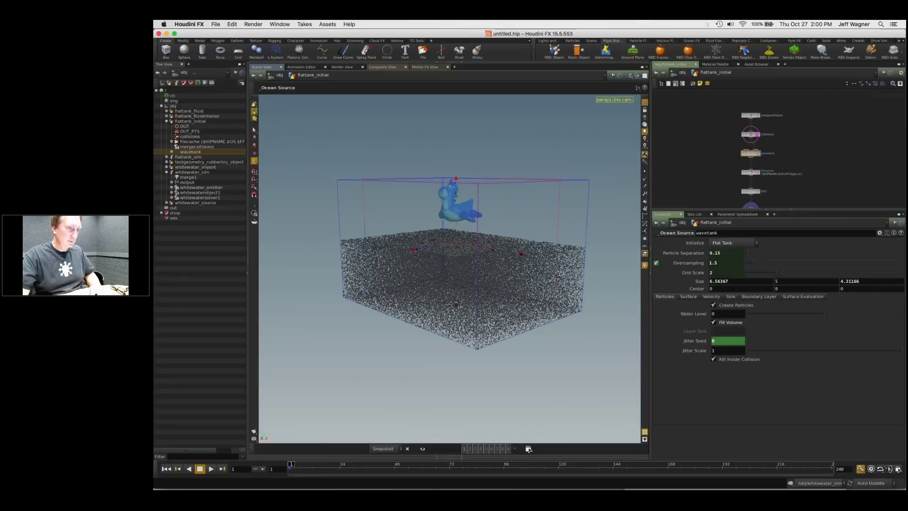
{"action": "left_click_drag", "start_coordinate": [456, 232], "coordinate": [457, 303]}
{"action": "scroll", "coordinate": [829, 117], "scroll_direction": "down", "scroll_amount": 3}
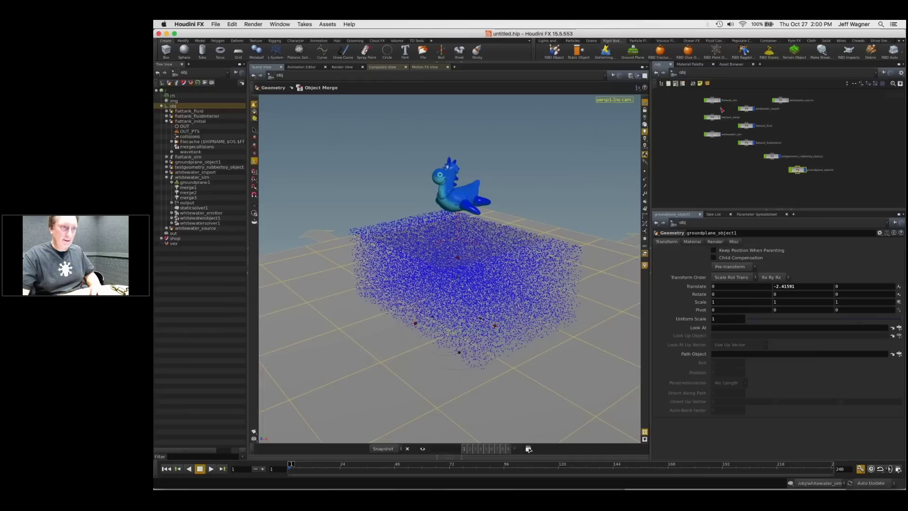
Step: Turn the rubber toy into a deforming collision object in the whitewater_sim network
{"action": "key", "text": "s"}
{"action": "left_click", "coordinate": [455, 197]}
{"action": "left_click", "coordinate": [578, 51]}
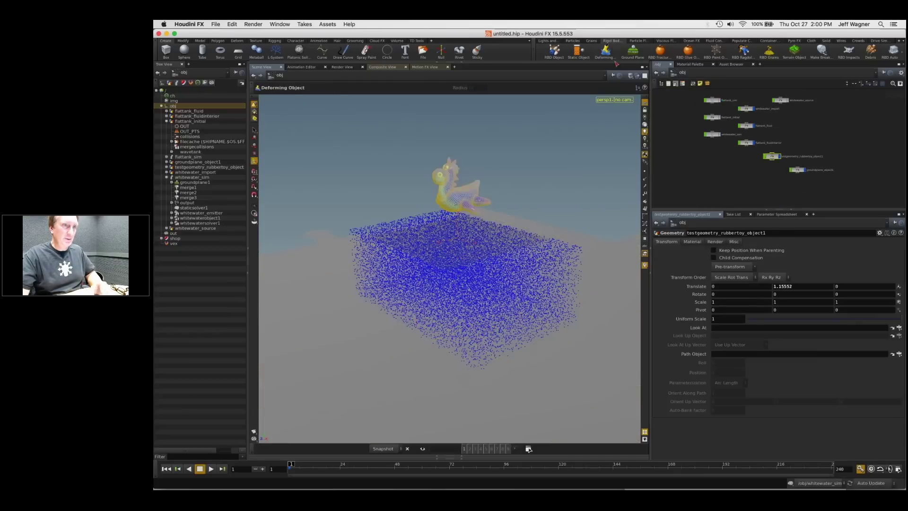
{"action": "scroll", "coordinate": [743, 164], "scroll_direction": "up", "scroll_amount": 3}
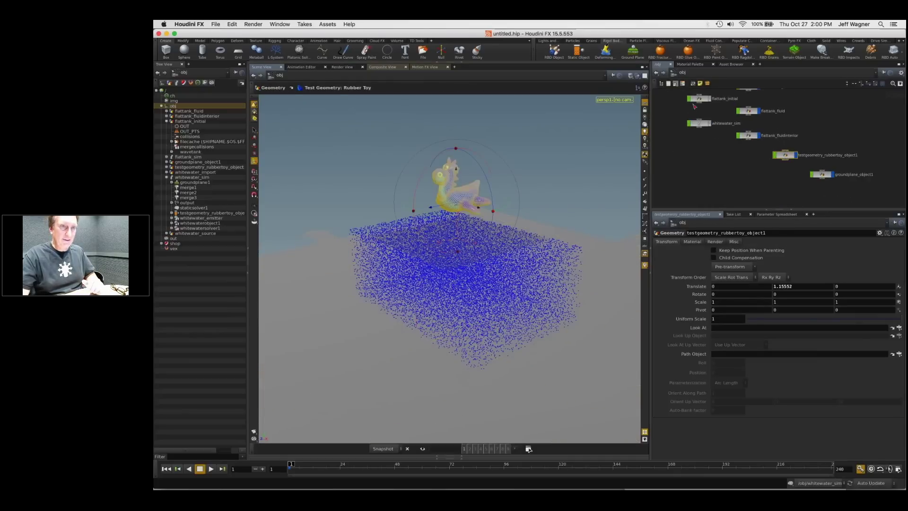
Step: Make flattank_sim the current simulation and add the rubber toy to it as a deforming collision object
{"action": "scroll", "coordinate": [702, 128], "scroll_direction": "up", "scroll_amount": 1}
{"action": "left_click", "coordinate": [698, 115]}
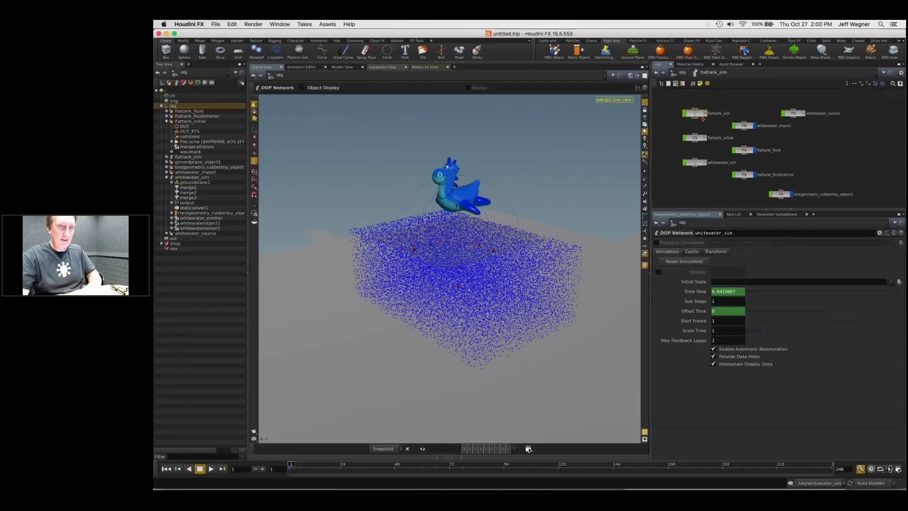
{"action": "double_click", "coordinate": [702, 117]}
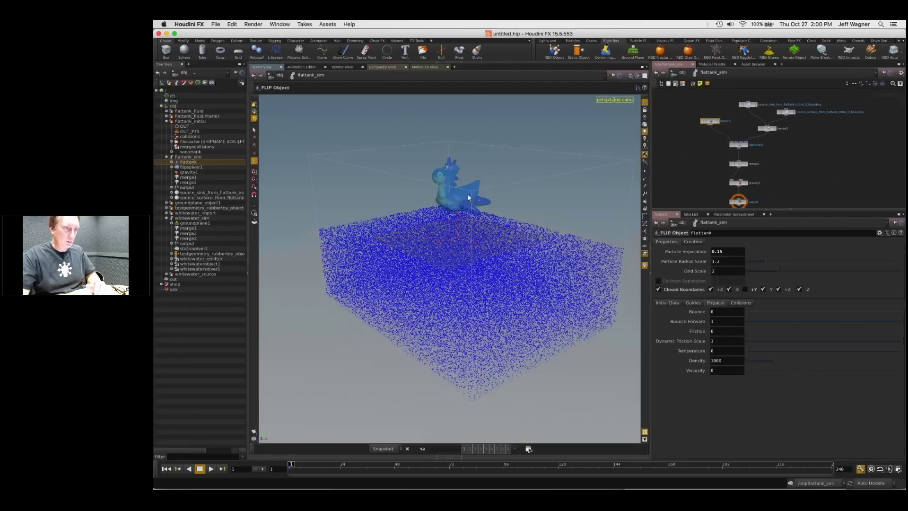
{"action": "key", "text": "u"}
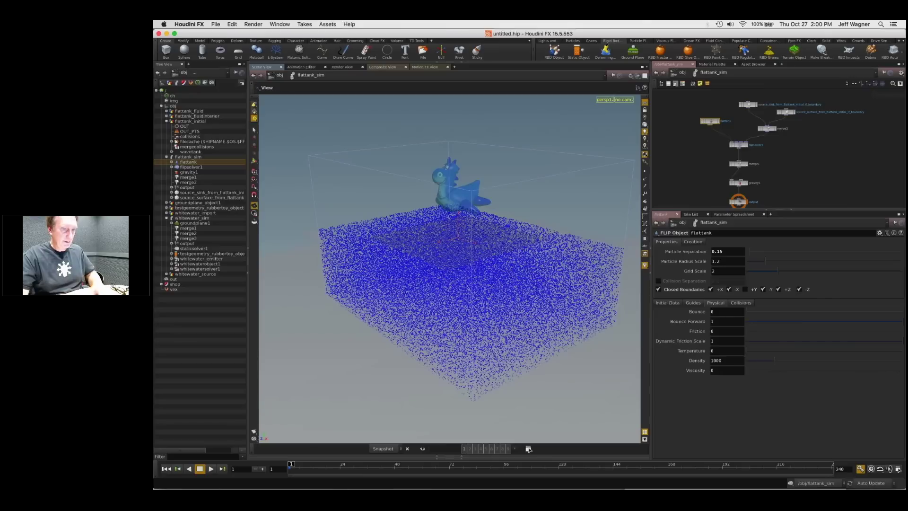
{"action": "left_click", "coordinate": [451, 194]}
{"action": "left_click", "coordinate": [606, 50]}
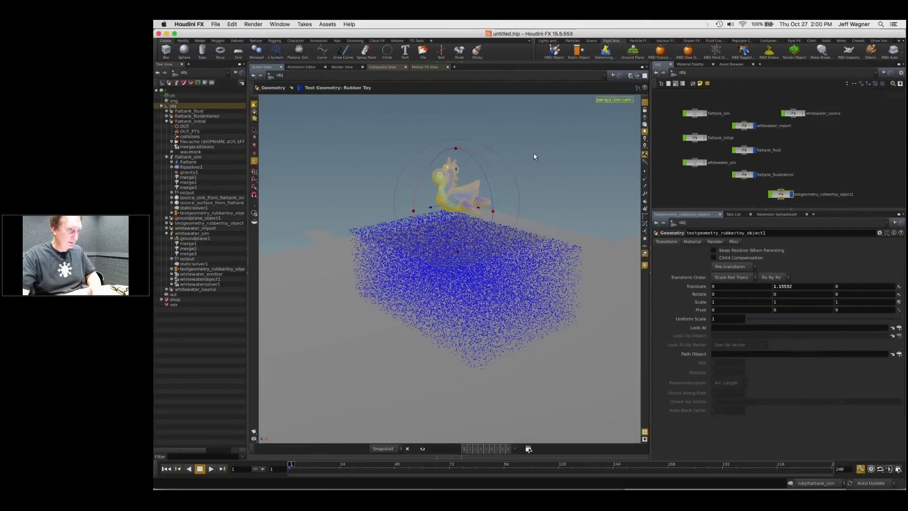
Step: Lay out the nodes inside flattank_sim and examine the rubber toy static object's parameters
{"action": "double_click", "coordinate": [696, 114]}
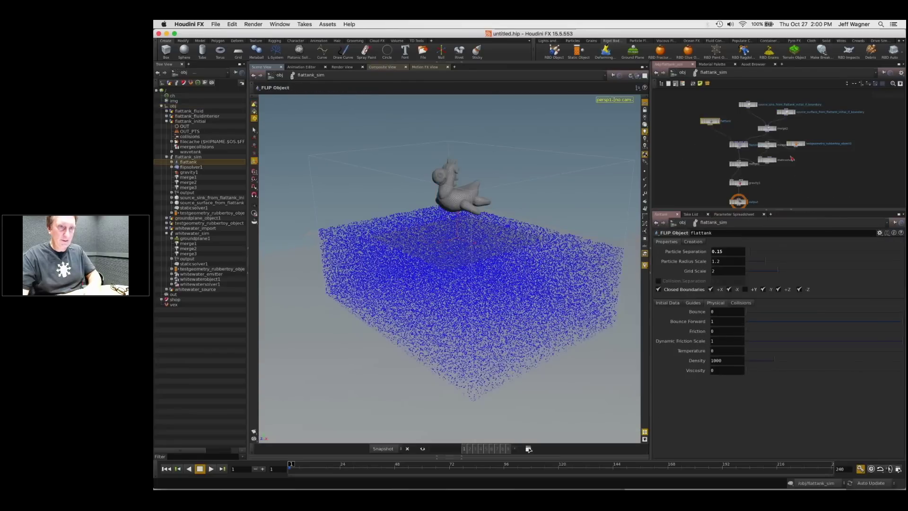
{"action": "key", "text": "l"}
{"action": "middle_click_drag", "start_coordinate": [687, 102], "coordinate": [730, 114]}
{"action": "scroll", "coordinate": [730, 115], "scroll_direction": "up", "scroll_amount": 5}
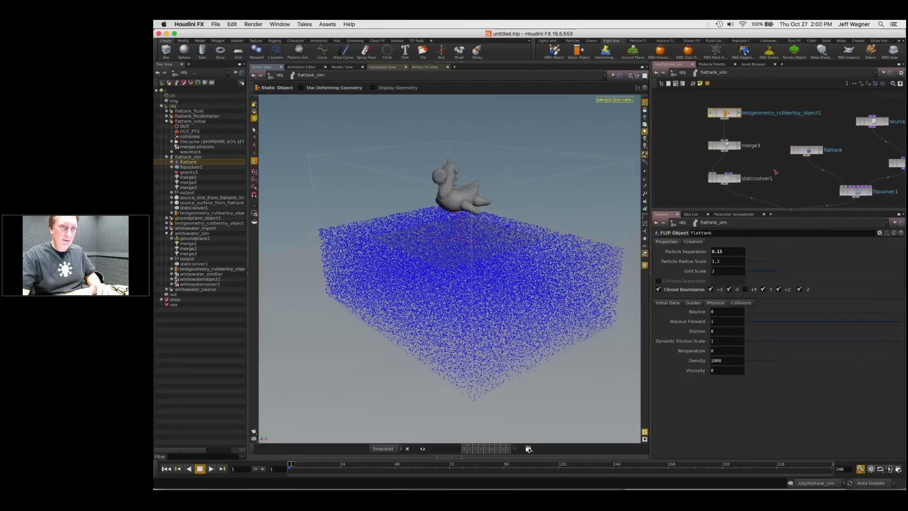
{"action": "left_click", "coordinate": [731, 115]}
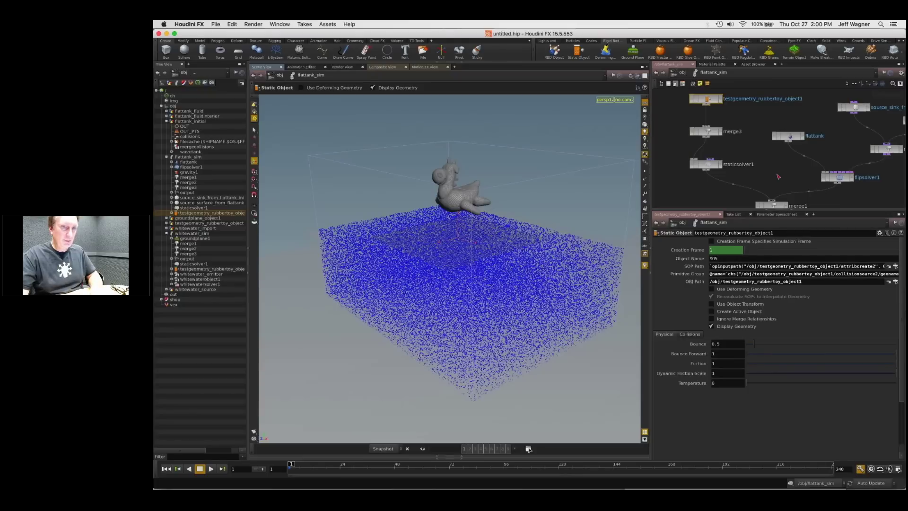
{"action": "key", "text": "u"}
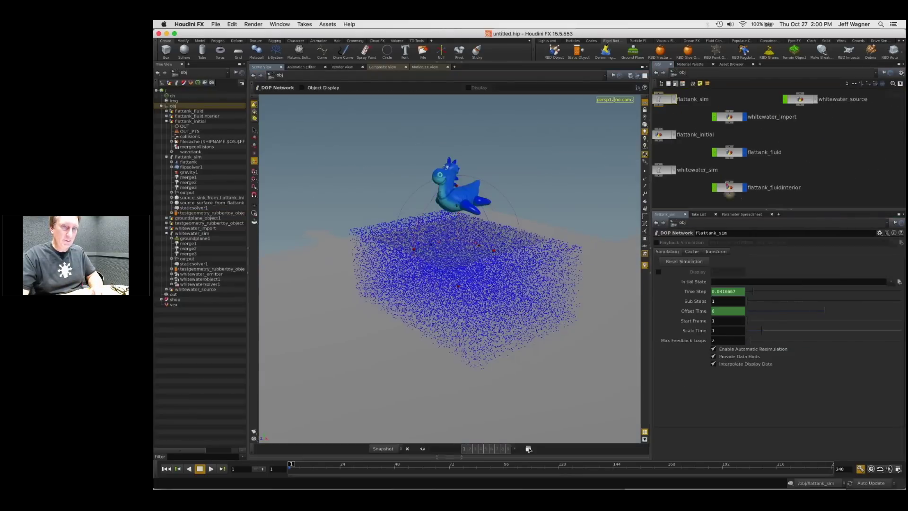
Step: Open the whitewater_import network, hide the other objects in the viewport and play the simulation
{"action": "middle_click_drag", "start_coordinate": [758, 171], "coordinate": [795, 155]}
{"action": "double_click", "coordinate": [768, 101]}
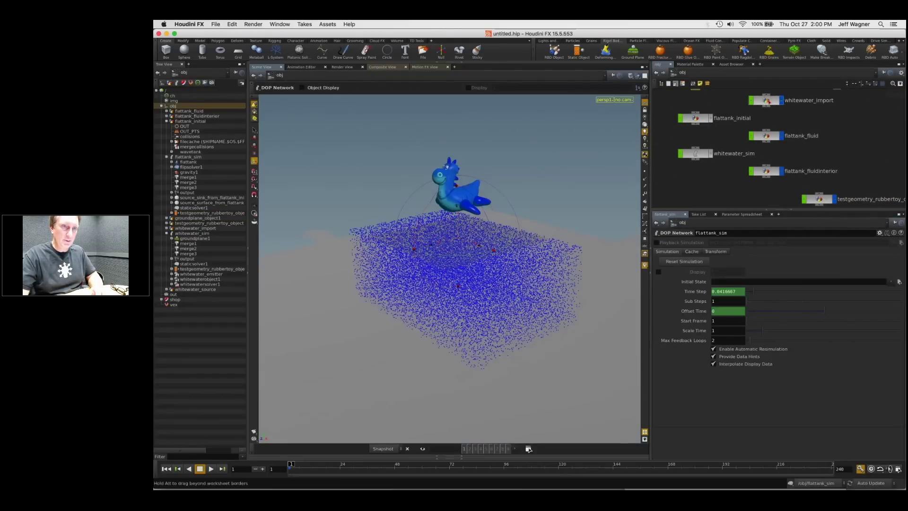
{"action": "left_click", "coordinate": [630, 77]}
{"action": "left_click", "coordinate": [637, 74]}
{"action": "left_click", "coordinate": [637, 76]}
{"action": "left_click", "coordinate": [660, 97]}
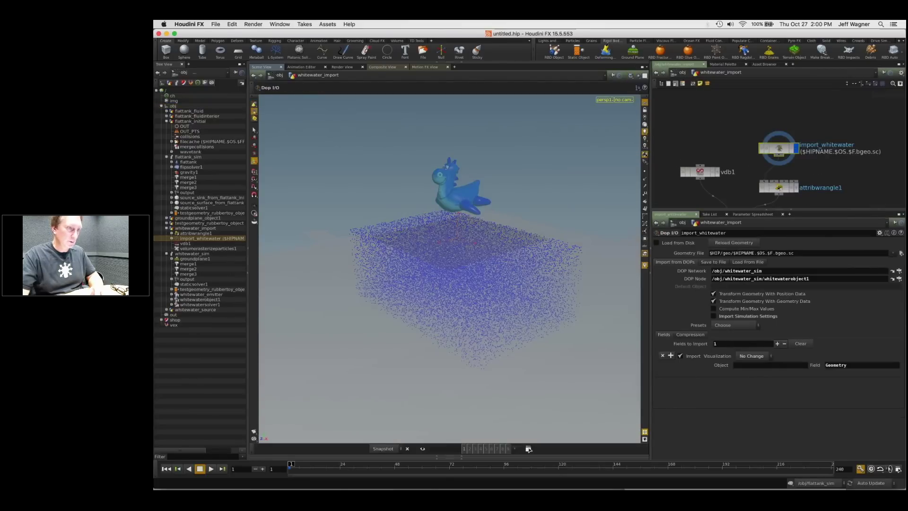
{"action": "left_click", "coordinate": [211, 470]}
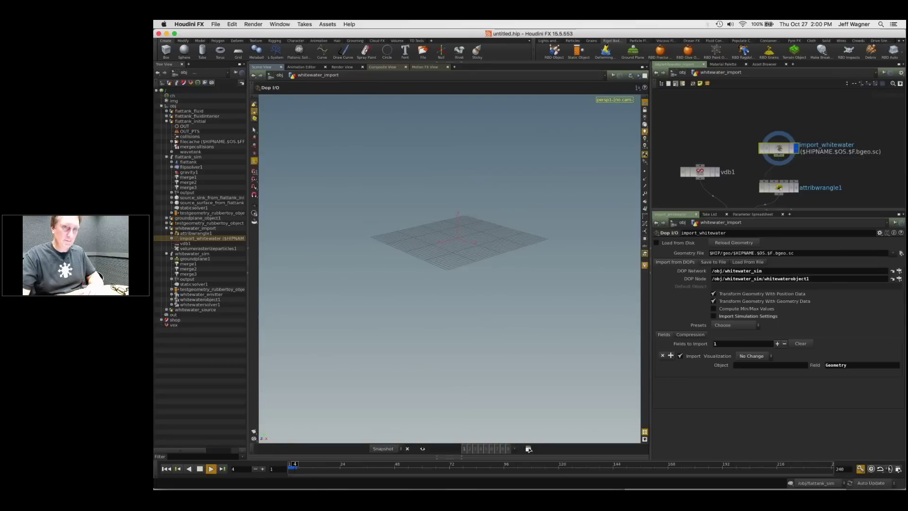
{"action": "scroll", "coordinate": [801, 94], "scroll_direction": "down", "scroll_amount": 5}
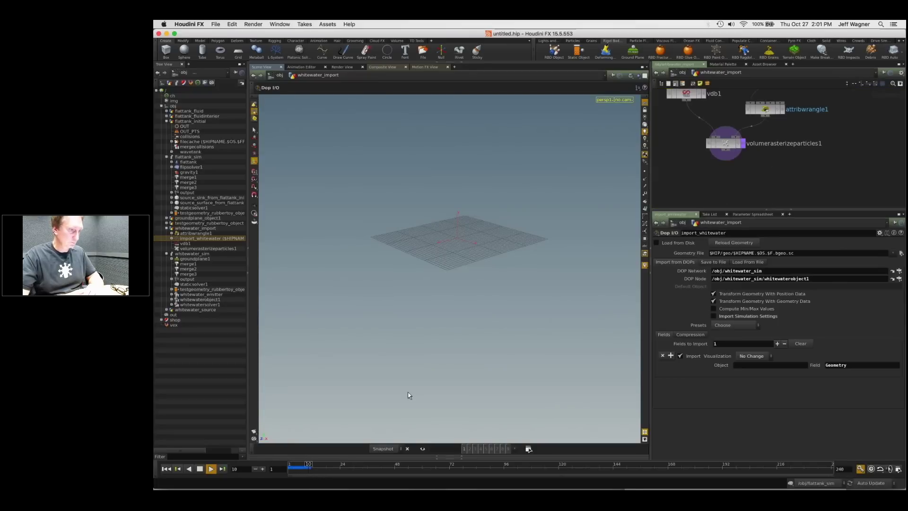
Step: Ghost the other objects in the viewport, and stop playback to return to the first frame
{"action": "left_click", "coordinate": [638, 76]}
{"action": "left_click", "coordinate": [643, 91]}
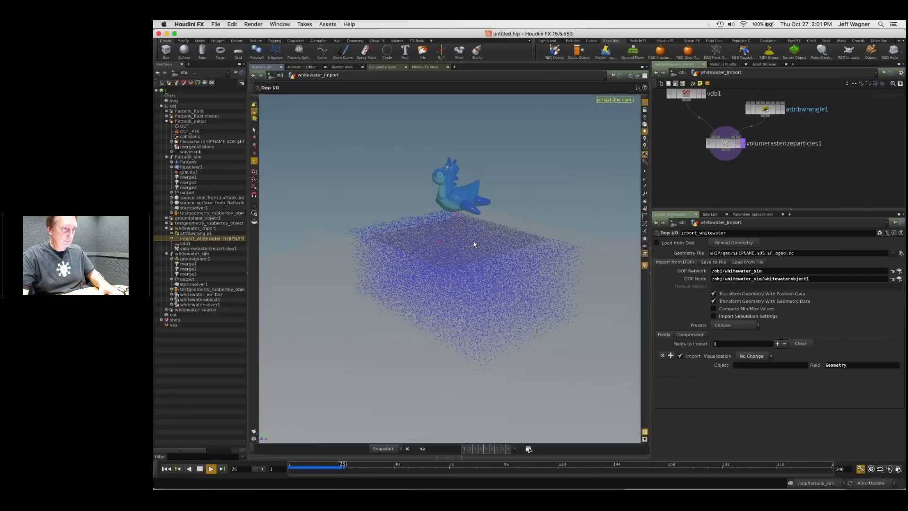
{"action": "key", "text": "Escape"}
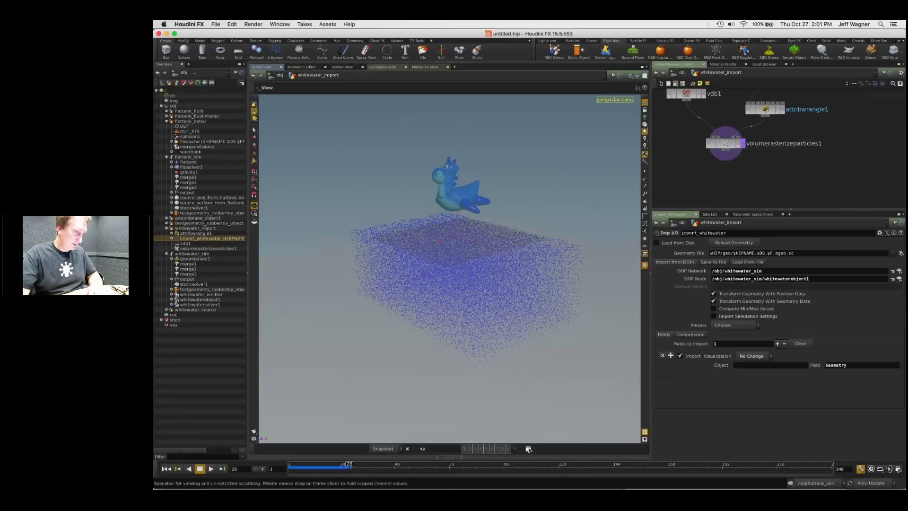
{"action": "left_click", "coordinate": [166, 468]}
{"action": "key", "text": "Return"}
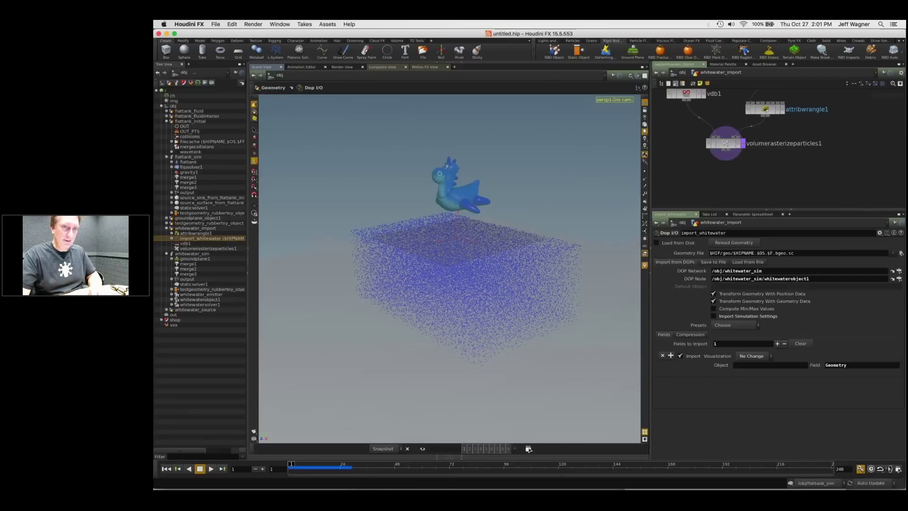
Step: Lay out the whitewater_sim network and delete its ground plane, rubber toy, merge3 and staticsolver1 nodes
{"action": "key", "text": "u"}
{"action": "left_click", "coordinate": [705, 152]}
{"action": "double_click", "coordinate": [705, 152]}
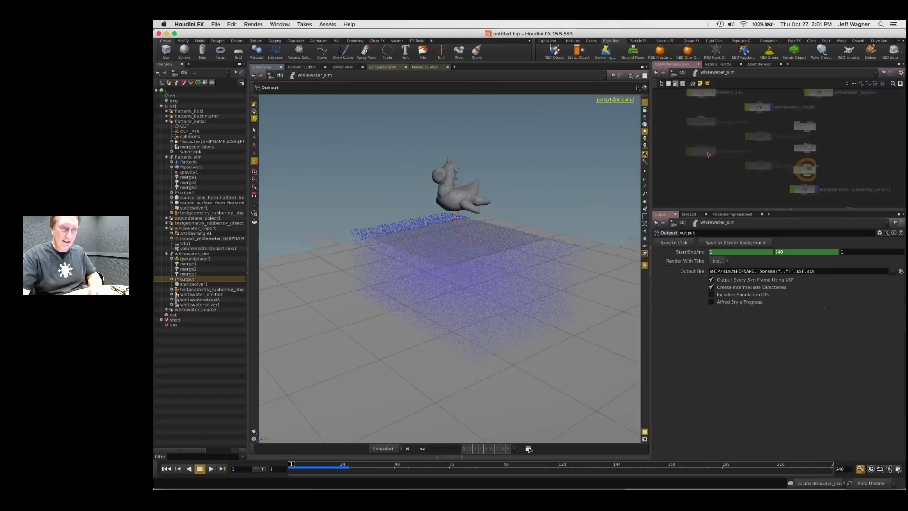
{"action": "key", "text": "l"}
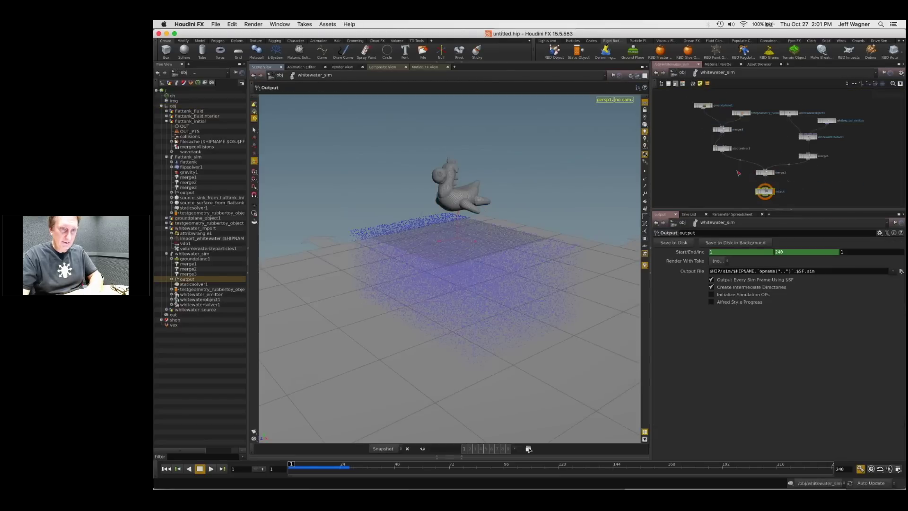
{"action": "middle_click_drag", "start_coordinate": [738, 172], "coordinate": [737, 187]}
{"action": "right_click_drag", "start_coordinate": [721, 143], "coordinate": [696, 102]}
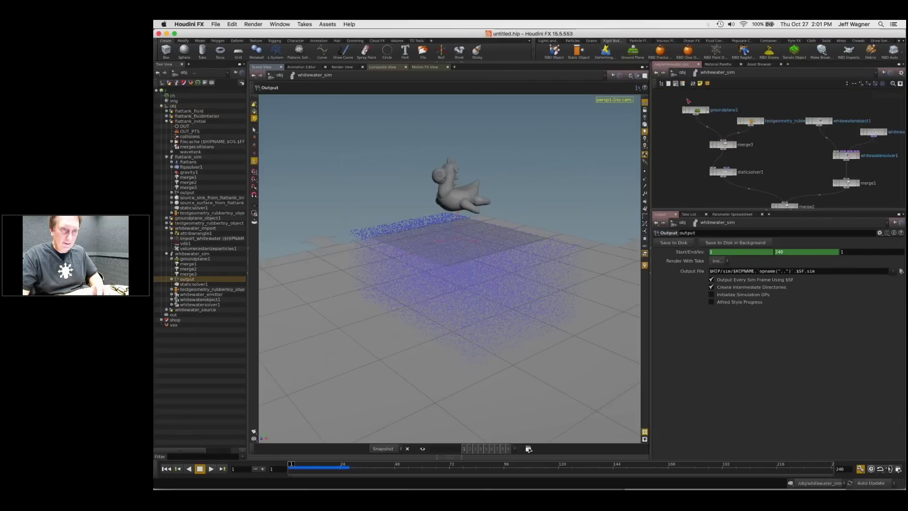
{"action": "left_click_drag", "start_coordinate": [681, 97], "coordinate": [774, 179]}
{"action": "right_click_drag", "start_coordinate": [797, 164], "coordinate": [791, 166]}
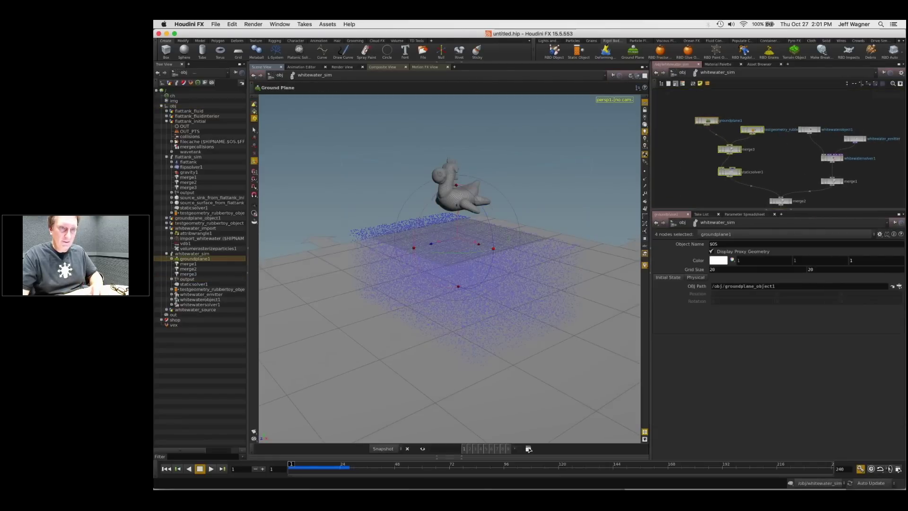
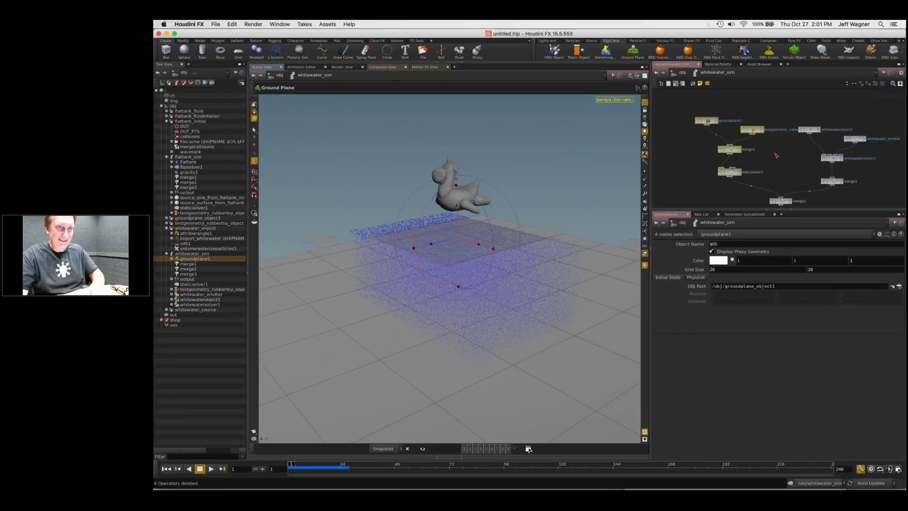
{"action": "key", "text": "Delete"}
Step: Open the flattank_sim network and test-play its simulation, returning to the first frame
{"action": "middle_click_drag", "start_coordinate": [785, 174], "coordinate": [751, 140]}
{"action": "key", "text": "u"}
{"action": "left_click", "coordinate": [721, 124]}
{"action": "double_click", "coordinate": [721, 124]}
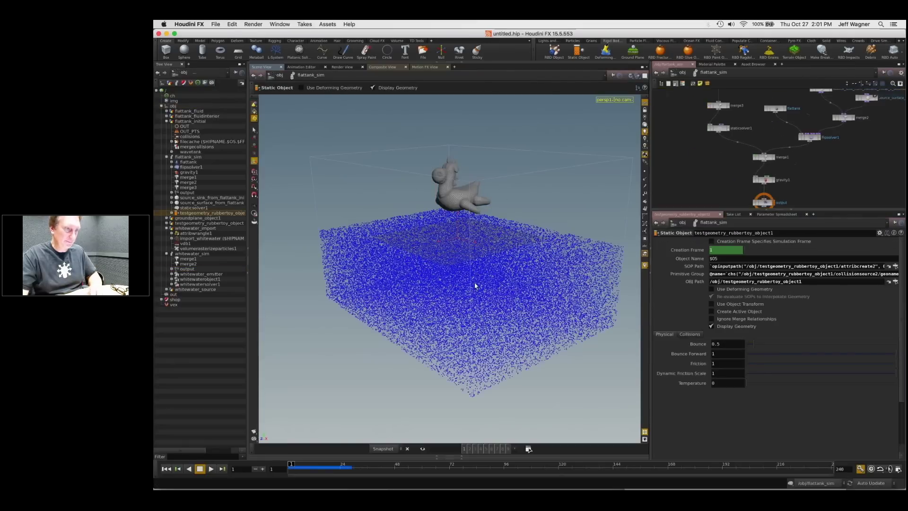
{"action": "left_click", "coordinate": [211, 469]}
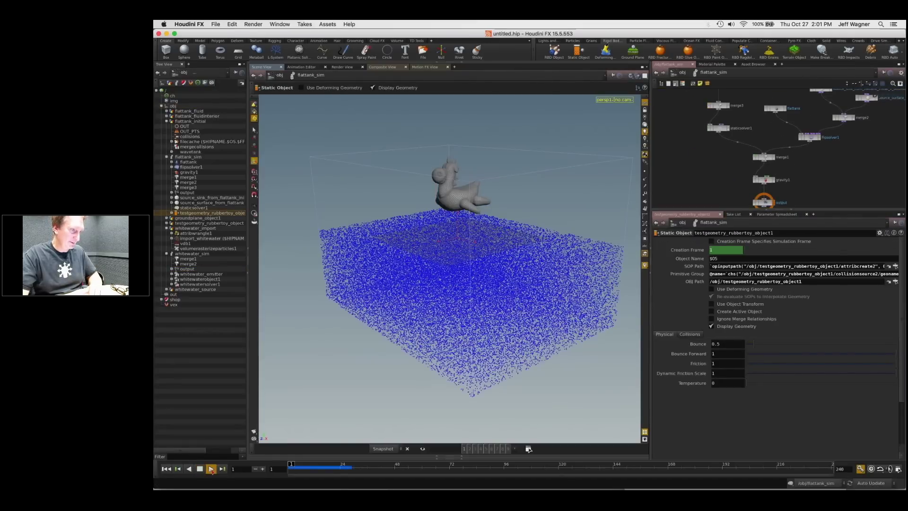
{"action": "key", "text": "ctrl+Up"}
Step: Enable Use Deforming Geometry on the rubber toy static object in flattank_sim and test-play from the first frame
{"action": "middle_click_drag", "start_coordinate": [727, 94], "coordinate": [724, 135]}
{"action": "scroll", "coordinate": [723, 135], "scroll_direction": "up", "scroll_amount": 3}
{"action": "scroll", "coordinate": [737, 108], "scroll_direction": "down", "scroll_amount": 3}
{"action": "middle_click_drag", "start_coordinate": [737, 102], "coordinate": [746, 113]}
{"action": "scroll", "coordinate": [756, 176], "scroll_direction": "up", "scroll_amount": 1}
{"action": "mouse_move", "coordinate": [761, 189]}
{"action": "middle_mouse_down"}
{"action": "mouse_move", "coordinate": [747, 124]}
{"action": "mouse_move", "coordinate": [775, 196]}
{"action": "middle_mouse_up"}
{"action": "left_click", "coordinate": [756, 180]}
{"action": "scroll", "coordinate": [775, 197], "scroll_direction": "up", "scroll_amount": 1}
{"action": "left_click", "coordinate": [713, 102]}
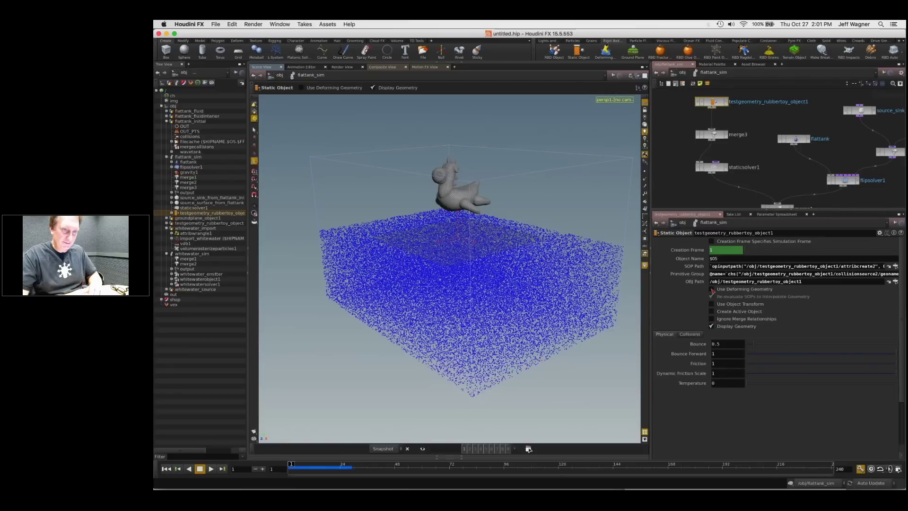
{"action": "left_click", "coordinate": [211, 469]}
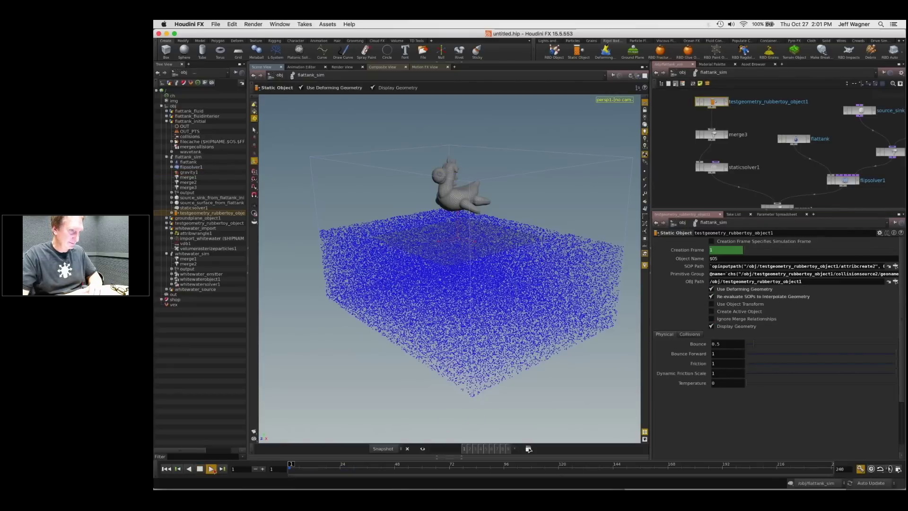
{"action": "key", "text": "ctrl+Up"}
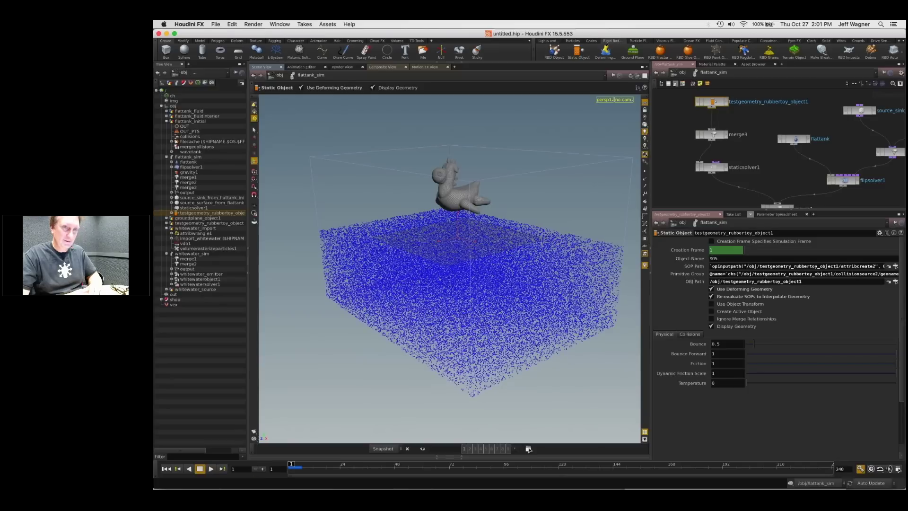
Step: Replace staticsolver1 with a Rigid Body Solver between merge3 and merge1, and test-play the simulation from the first frame
{"action": "scroll", "coordinate": [751, 184], "scroll_direction": "down", "scroll_amount": 2}
{"action": "left_click_drag", "start_coordinate": [705, 189], "coordinate": [746, 107]}
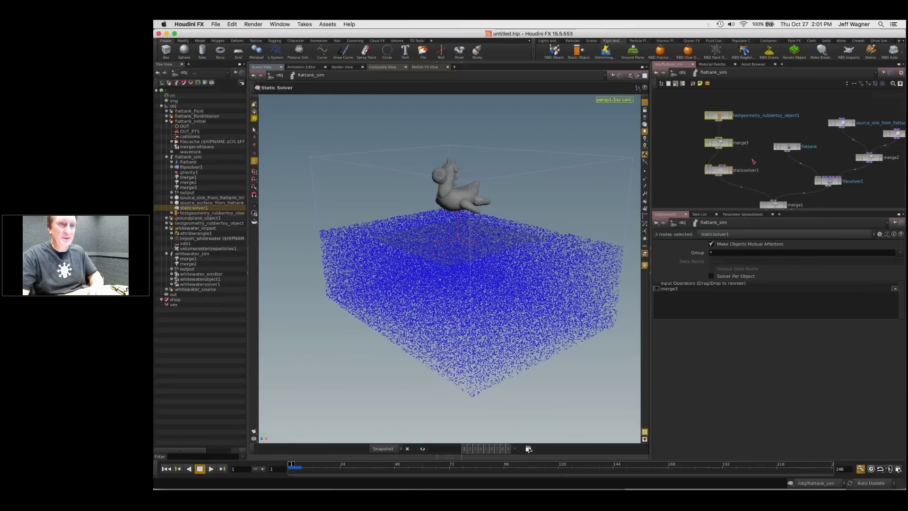
{"action": "scroll", "coordinate": [753, 162], "scroll_direction": "up", "scroll_amount": 2}
{"action": "key", "text": "Tab"}
{"action": "type", "text": "rbd"}
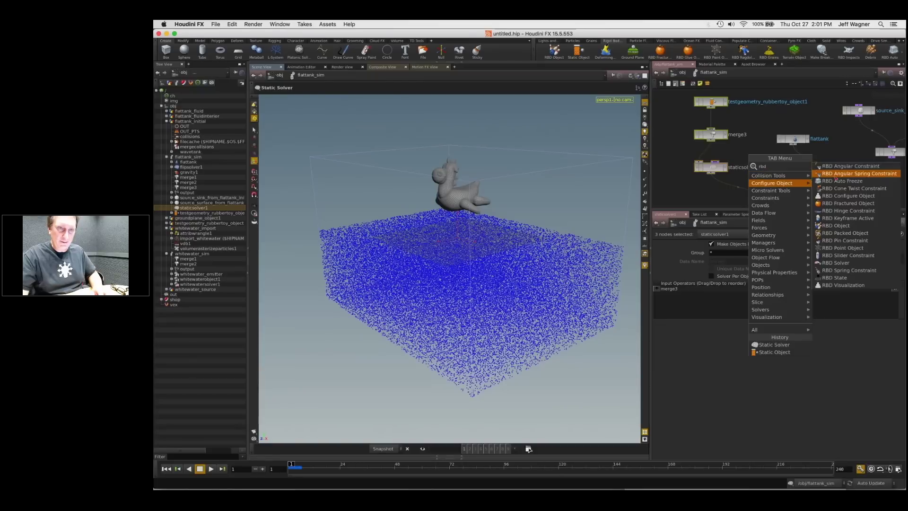
{"action": "key", "text": "Escape"}
{"action": "key", "text": "Tab"}
{"action": "type", "text": "rig"}
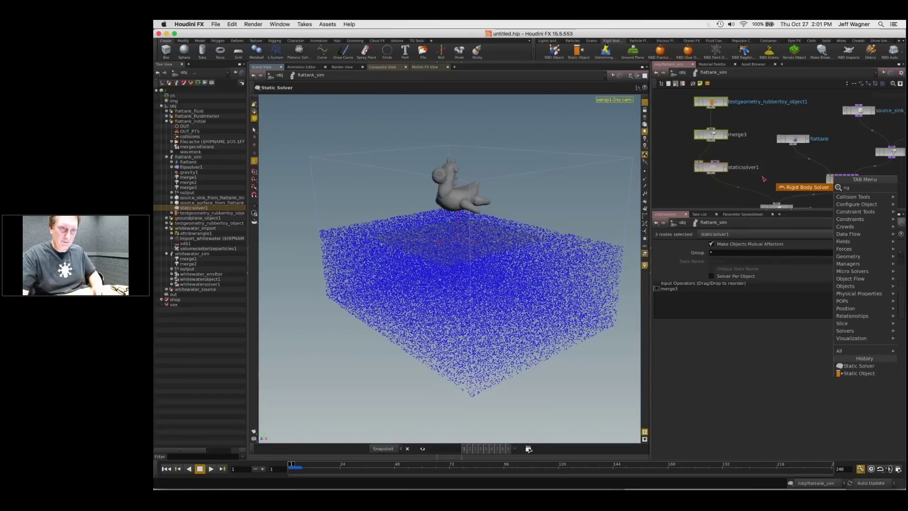
{"action": "left_click", "coordinate": [803, 188]}
{"action": "left_click", "coordinate": [728, 182]}
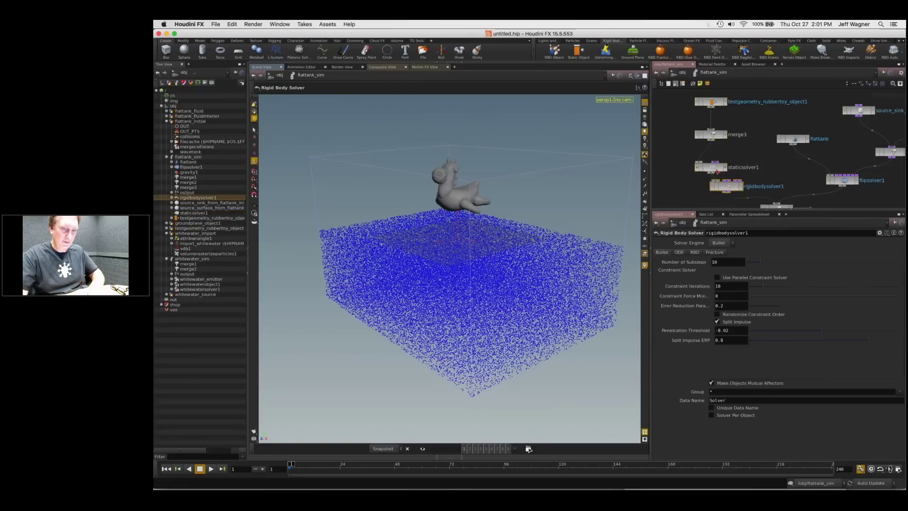
{"action": "key", "text": "Delete"}
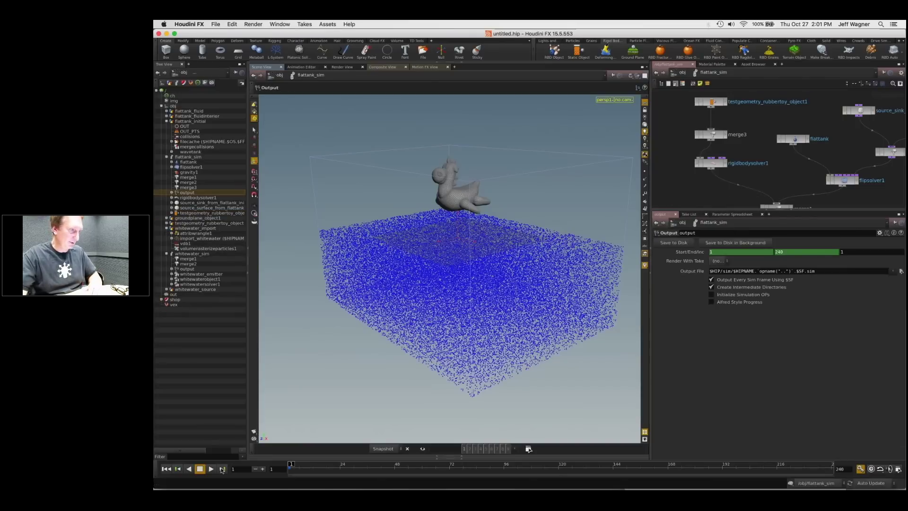
{"action": "left_click", "coordinate": [212, 469]}
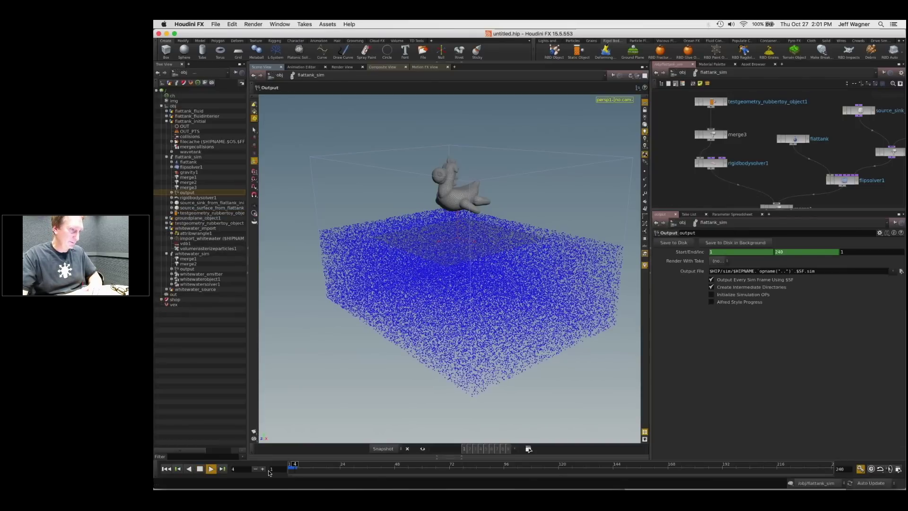
{"action": "left_click", "coordinate": [166, 469]}
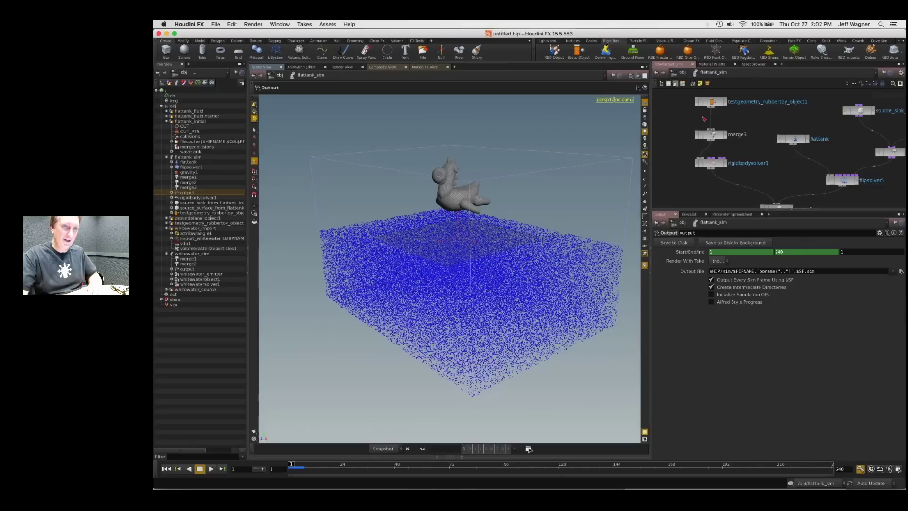
Step: Delete the rubber toy, merge3 and rigidbodysolver1 nodes from flattank_sim and return to the object level
{"action": "left_click", "coordinate": [711, 102]}
{"action": "left_click_drag", "start_coordinate": [685, 94], "coordinate": [737, 183]}
{"action": "key", "text": "Delete"}
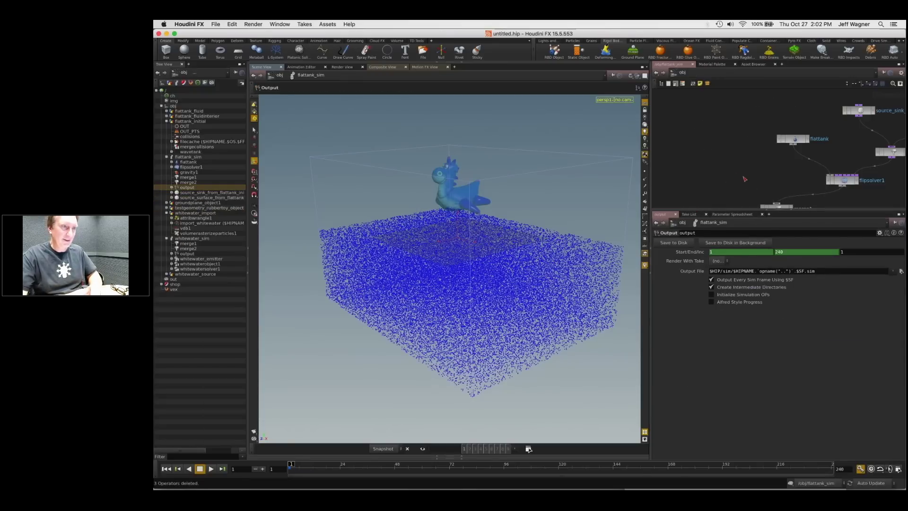
{"action": "key", "text": "u"}
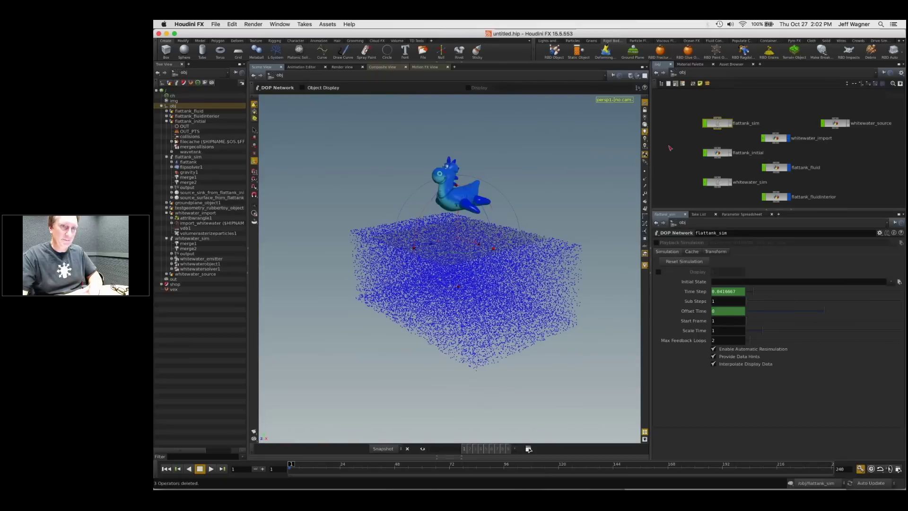
Step: Make the rubber toy a deforming collision object and test-play the simulation, returning to the first frame
{"action": "key", "text": "s"}
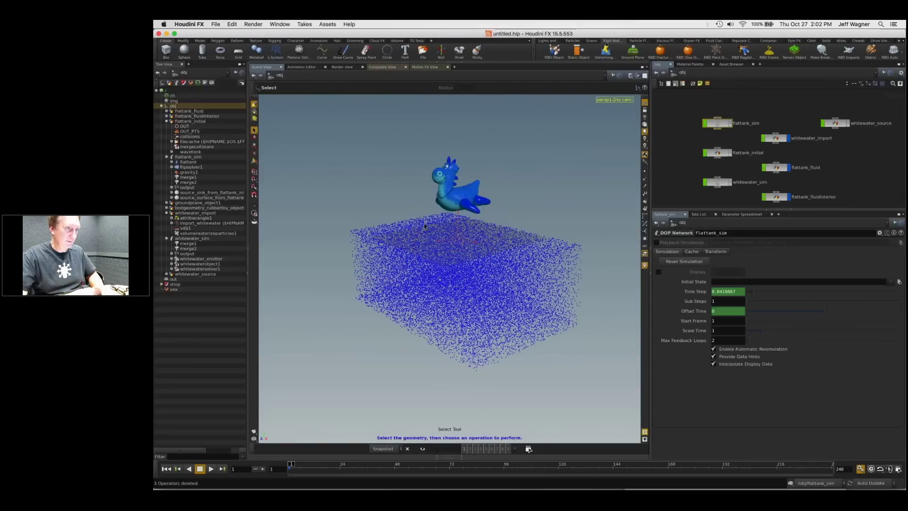
{"action": "left_click", "coordinate": [449, 200]}
{"action": "left_click", "coordinate": [606, 51]}
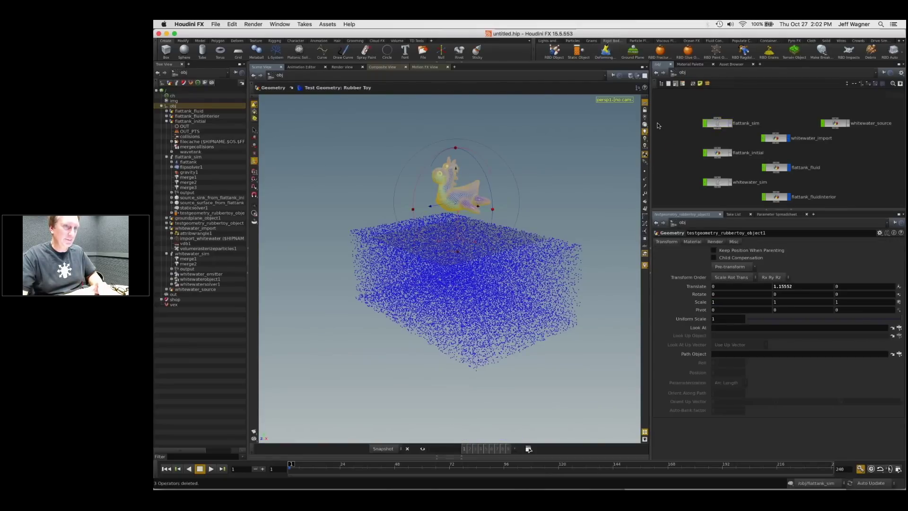
{"action": "left_click", "coordinate": [211, 468]}
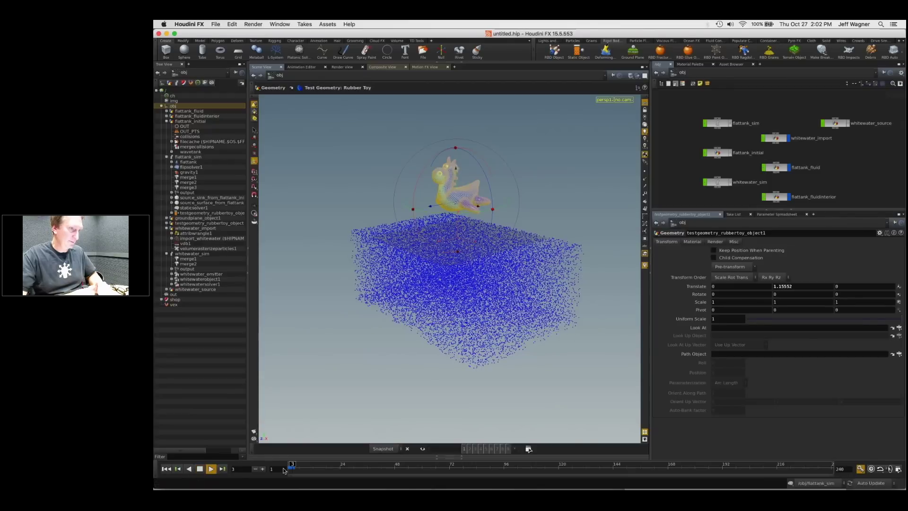
{"action": "key", "text": "ctrl+Up"}
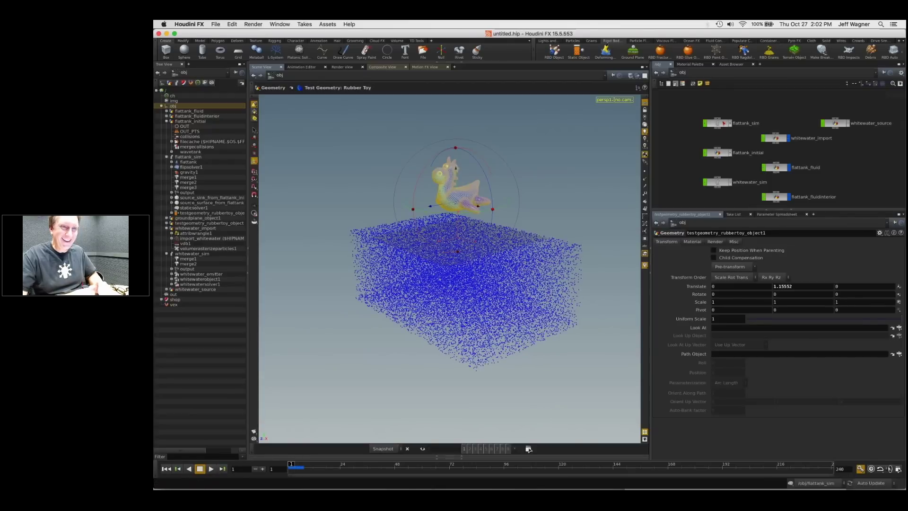
Step: Review the rubber toy's static object and solver in flattank_sim, and delete them together with merge3
{"action": "double_click", "coordinate": [723, 123]}
{"action": "middle_click_drag", "start_coordinate": [713, 137], "coordinate": [764, 183]}
{"action": "scroll", "coordinate": [752, 135], "scroll_direction": "up", "scroll_amount": 3}
{"action": "left_click", "coordinate": [696, 138]}
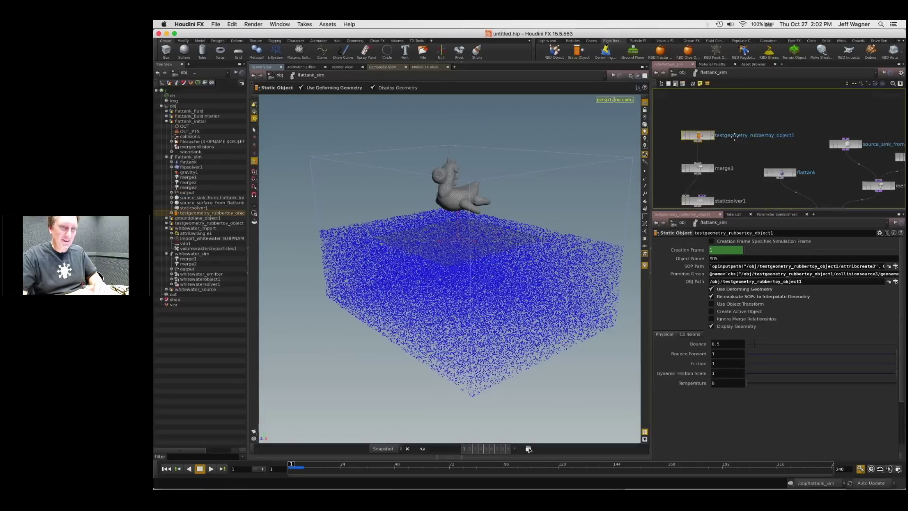
{"action": "middle_click_drag", "start_coordinate": [734, 137], "coordinate": [736, 94]}
{"action": "left_click", "coordinate": [708, 158]}
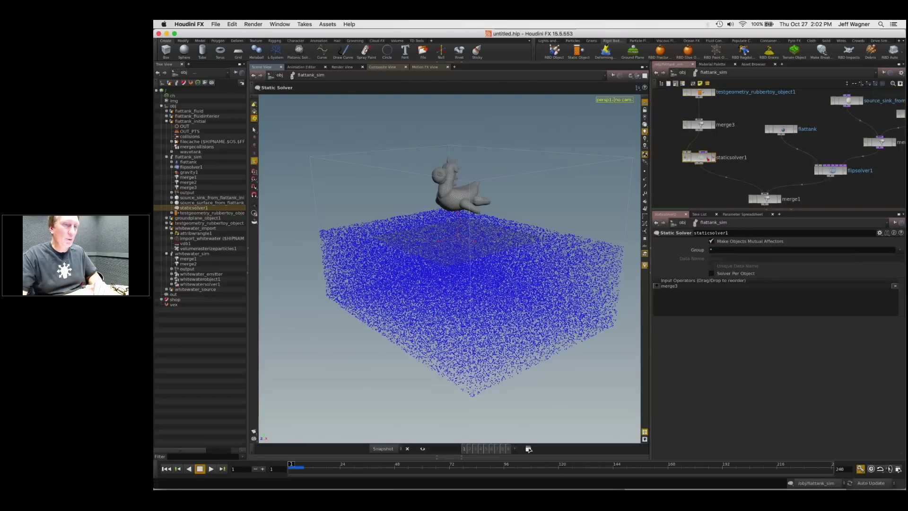
{"action": "scroll", "coordinate": [707, 159], "scroll_direction": "down", "scroll_amount": 2}
{"action": "left_click_drag", "start_coordinate": [680, 171], "coordinate": [719, 91]}
{"action": "key", "text": "Delete"}
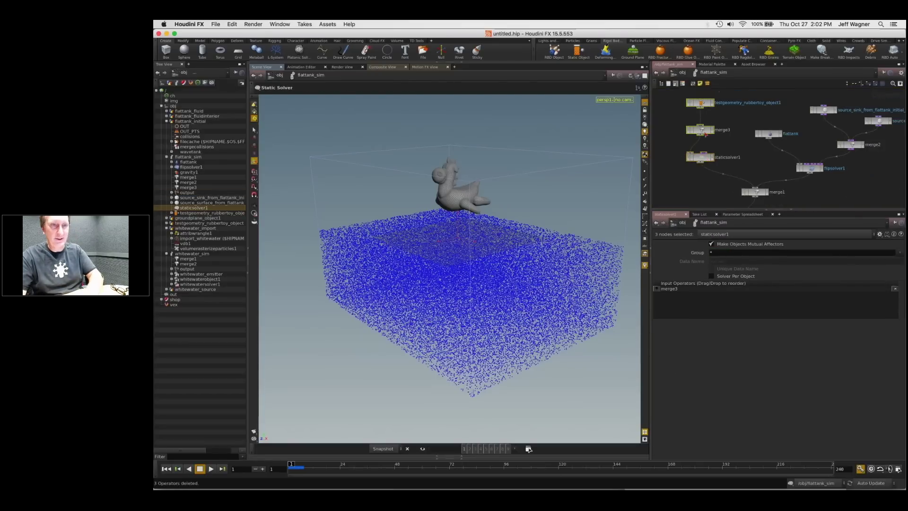
{"action": "key", "text": "u"}
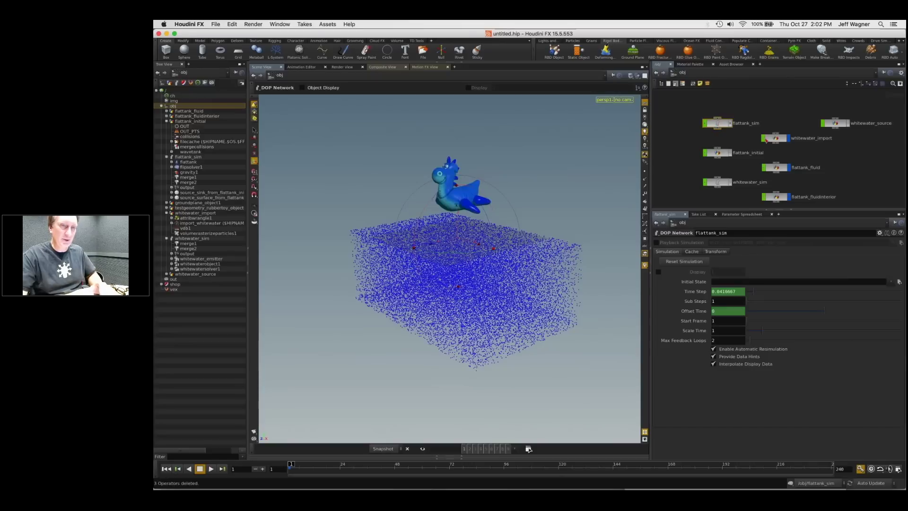
Step: Delete the collision source, file cache and attribute create nodes inside testgeometry_rubbertoy_object1, keeping only the rubber toy node
{"action": "middle_click_drag", "start_coordinate": [829, 156], "coordinate": [796, 144]}
{"action": "scroll", "coordinate": [717, 137], "scroll_direction": "down", "scroll_amount": 2}
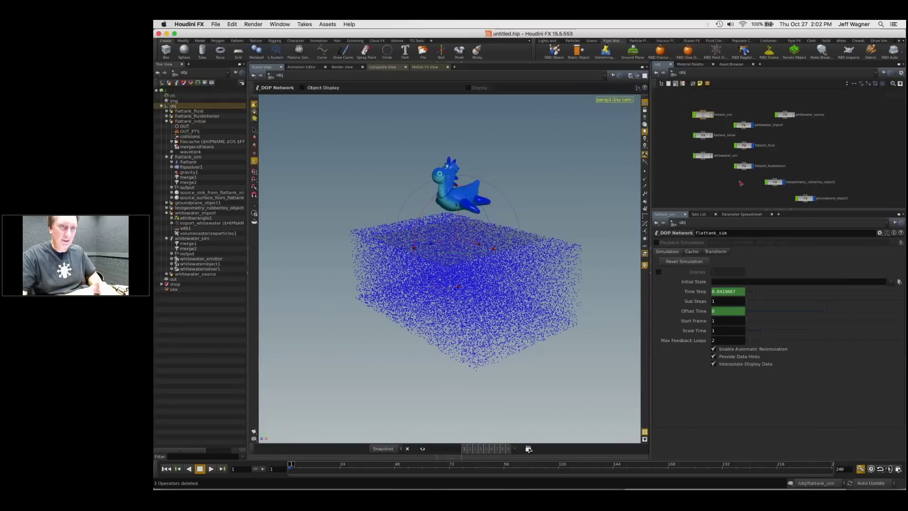
{"action": "middle_click_drag", "start_coordinate": [740, 182], "coordinate": [725, 172]}
{"action": "left_click", "coordinate": [759, 171]}
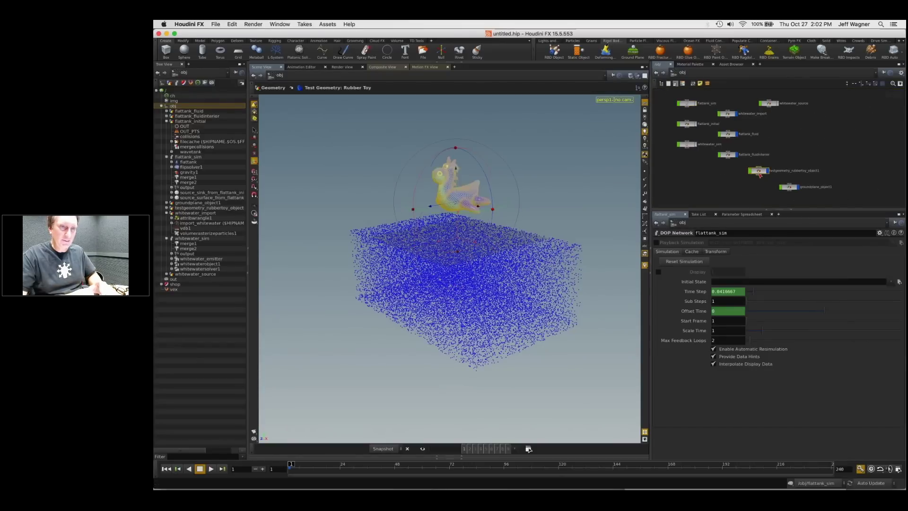
{"action": "double_click", "coordinate": [759, 172]}
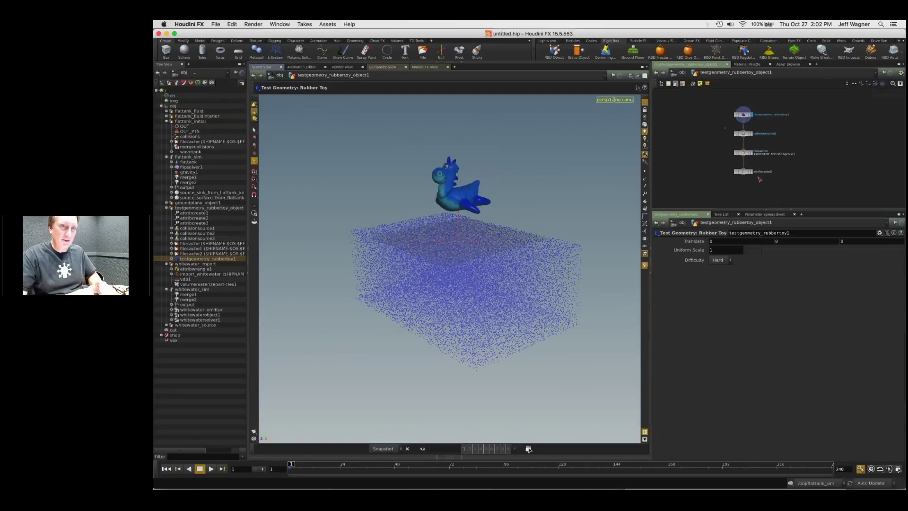
{"action": "left_click_drag", "start_coordinate": [759, 179], "coordinate": [759, 179]}
{"action": "key", "text": "Delete"}
{"action": "key", "text": "u"}
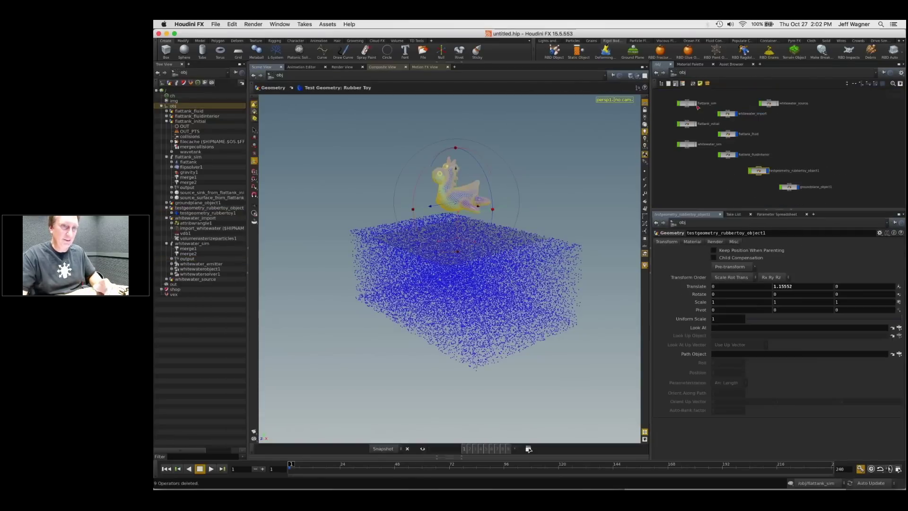
Step: Make the rubber toy an RBD object and play the simulation to frame 15 from inside the whitewater_import network
{"action": "left_click", "coordinate": [554, 51]}
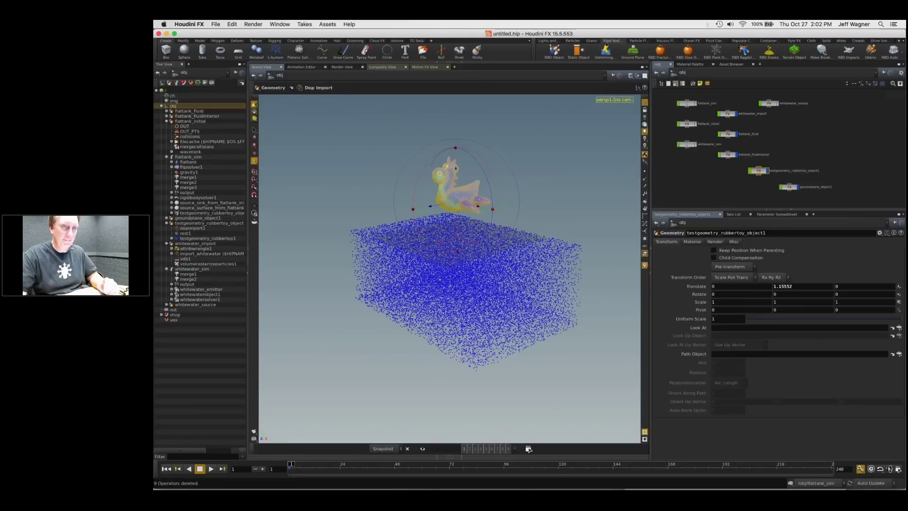
{"action": "double_click", "coordinate": [733, 115]}
{"action": "left_click", "coordinate": [211, 469]}
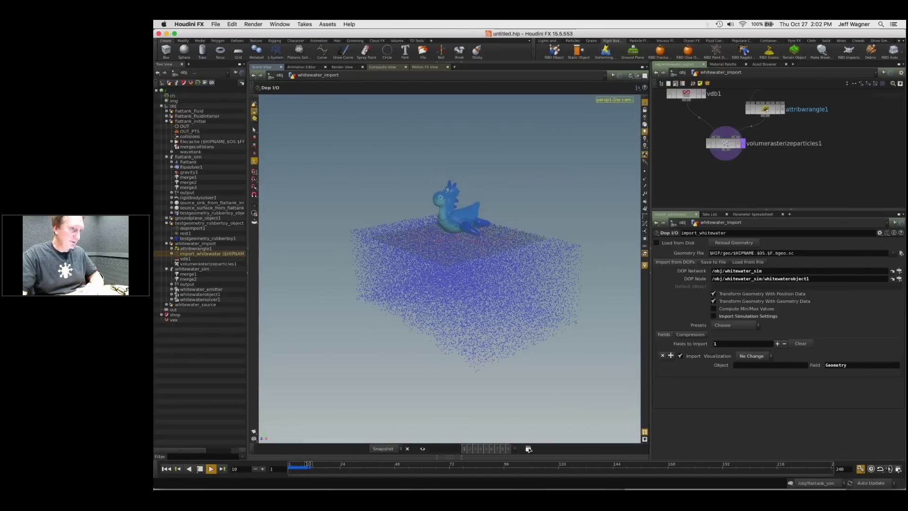
{"action": "left_click", "coordinate": [204, 468]}
Step: Look closely at the floating rubber toy and hide the other objects in the viewport
{"action": "key", "text": "space"}
{"action": "right_click_drag", "start_coordinate": [455, 248], "coordinate": [493, 267]}
{"action": "right_click_drag", "start_coordinate": [492, 267], "coordinate": [516, 251]}
{"action": "left_click", "coordinate": [637, 75]}
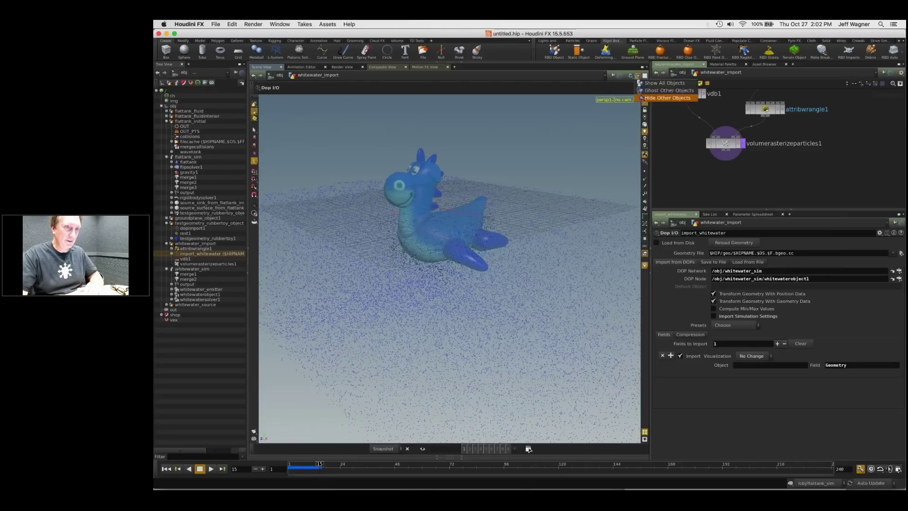
{"action": "left_click", "coordinate": [662, 97]}
{"action": "left_click_drag", "start_coordinate": [544, 204], "coordinate": [545, 213]}
Step: Add a Blast node in whitewater_import, wire attribwrangle1 into it, and set its display flag
{"action": "scroll", "coordinate": [818, 191], "scroll_direction": "down", "scroll_amount": 3}
{"action": "middle_click_drag", "start_coordinate": [846, 102], "coordinate": [821, 134]}
{"action": "right_click_drag", "start_coordinate": [821, 134], "coordinate": [805, 168]}
{"action": "middle_click_drag", "start_coordinate": [805, 168], "coordinate": [825, 120]}
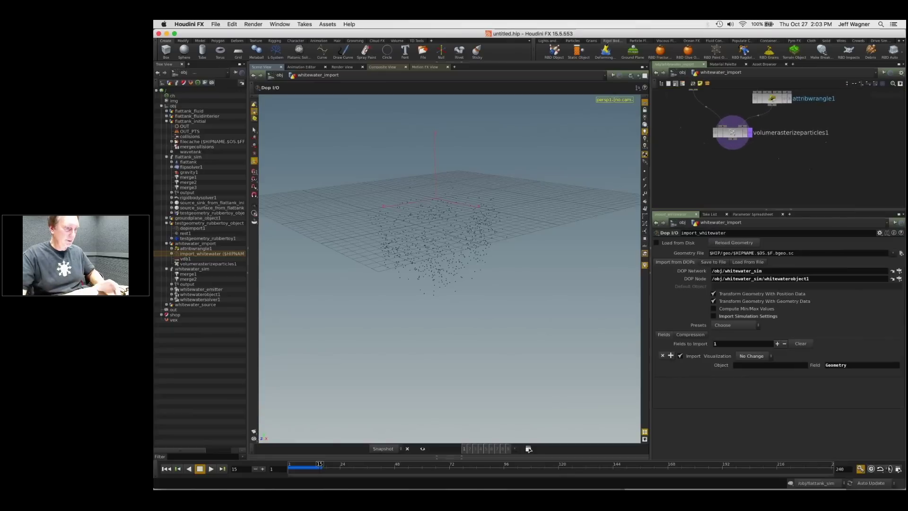
{"action": "key", "text": "Tab"}
{"action": "key", "text": "Escape"}
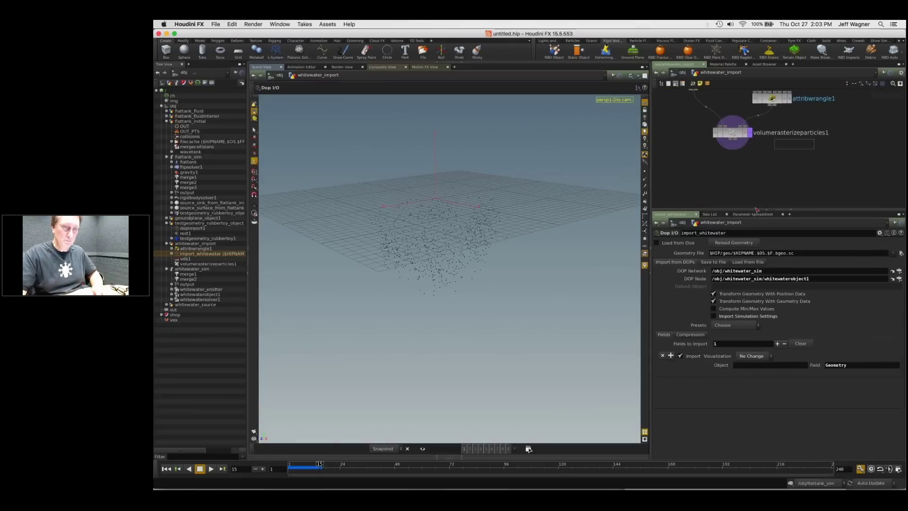
{"action": "left_click", "coordinate": [734, 181]}
{"action": "right_click_drag", "start_coordinate": [774, 164], "coordinate": [802, 91]}
{"action": "middle_click_drag", "start_coordinate": [801, 91], "coordinate": [789, 103]}
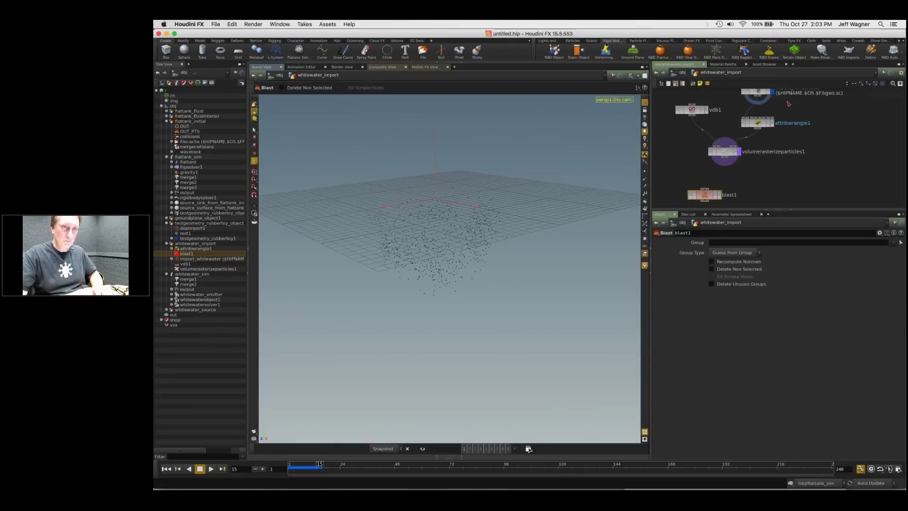
{"action": "middle_click", "coordinate": [737, 153]}
{"action": "middle_click", "coordinate": [759, 125]}
{"action": "left_click_drag", "start_coordinate": [700, 199], "coordinate": [837, 176]}
{"action": "left_click_drag", "start_coordinate": [770, 129], "coordinate": [849, 176]}
{"action": "left_click", "coordinate": [856, 179]}
{"action": "middle_click_drag", "start_coordinate": [856, 180], "coordinate": [774, 151]}
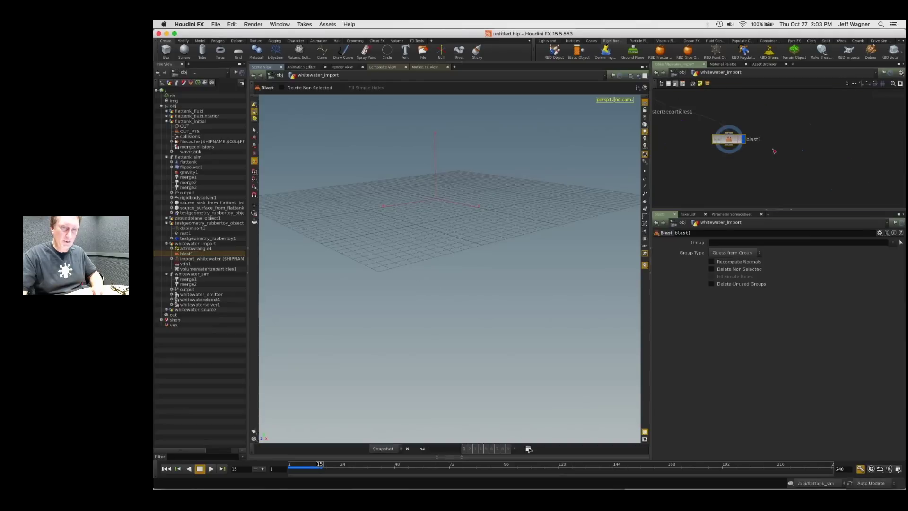
Step: Rename the Blast node to blast__bubbles and set its group to bubbles
{"action": "double_click", "coordinate": [753, 139]}
{"action": "type", "text": "blast__bubbles"}
{"action": "key", "text": "Return"}
{"action": "left_click", "coordinate": [892, 242]}
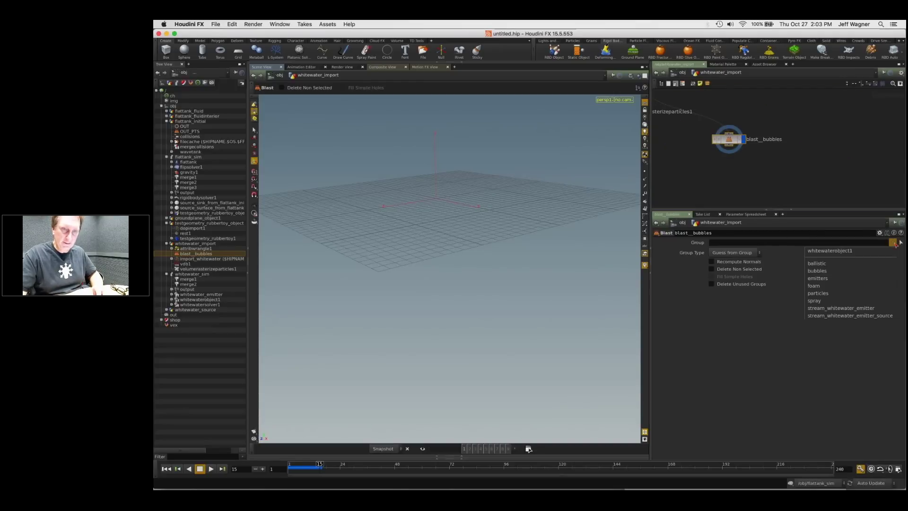
{"action": "left_click", "coordinate": [817, 271]}
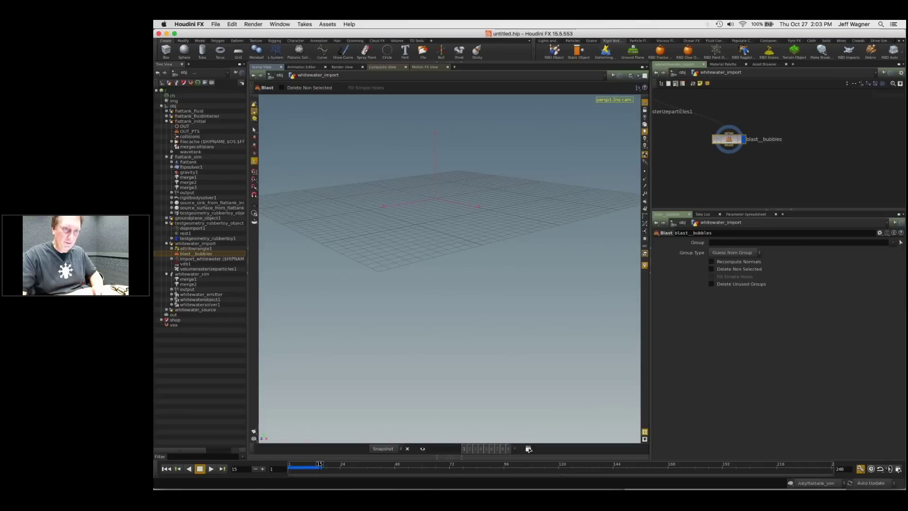
{"action": "middle_click_drag", "start_coordinate": [725, 160], "coordinate": [781, 161]}
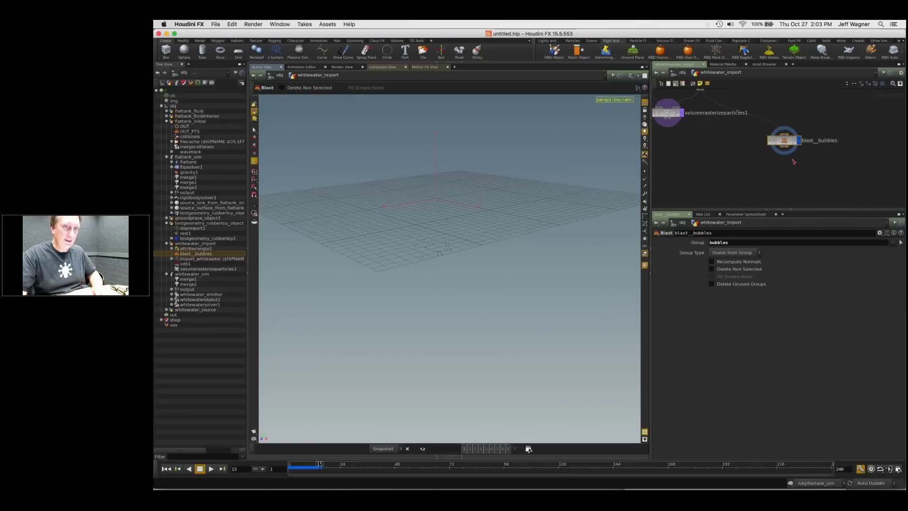
{"action": "middle_click_drag", "start_coordinate": [788, 153], "coordinate": [755, 161]}
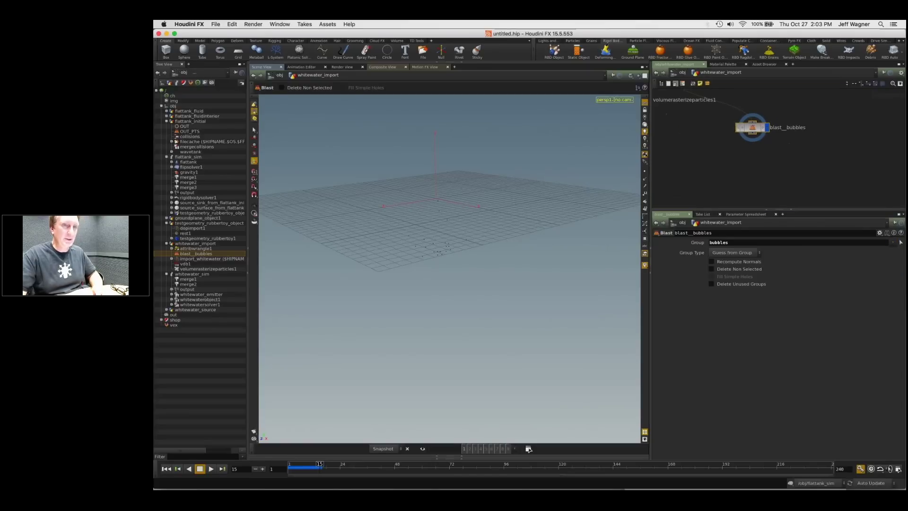
{"action": "key", "text": "Tab"}
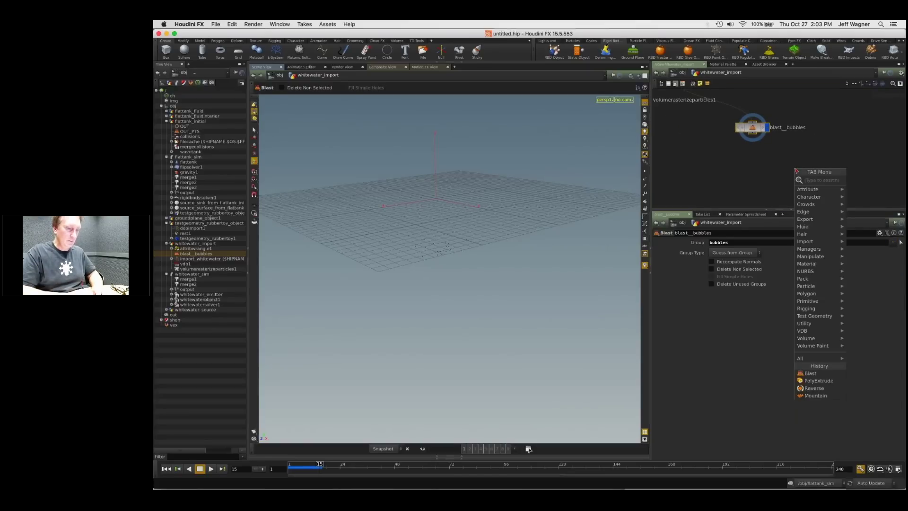
{"action": "type", "text": "null"}
{"action": "key", "text": "Return"}
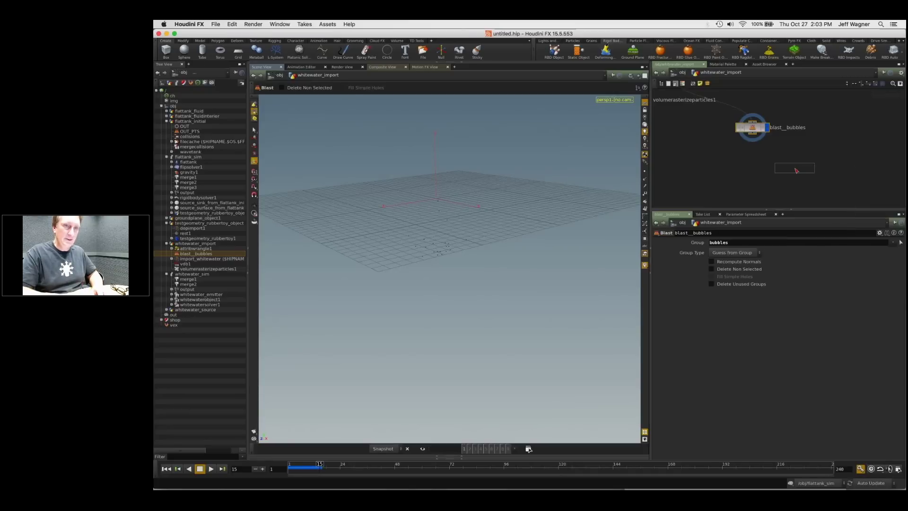
Step: Add a Sphere node next to blast__bubbles in the whitewater_import network
{"action": "key", "text": "Tab"}
{"action": "type", "text": "sp"}
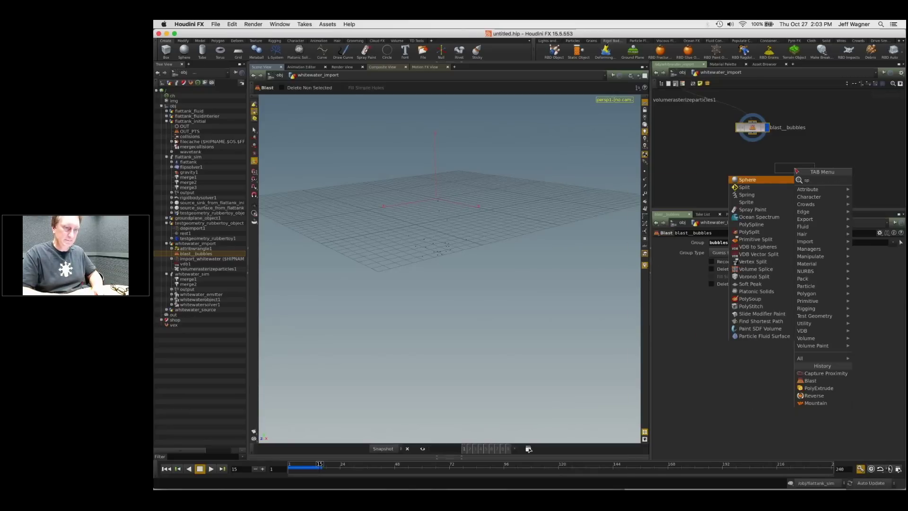
{"action": "key", "text": "Escape"}
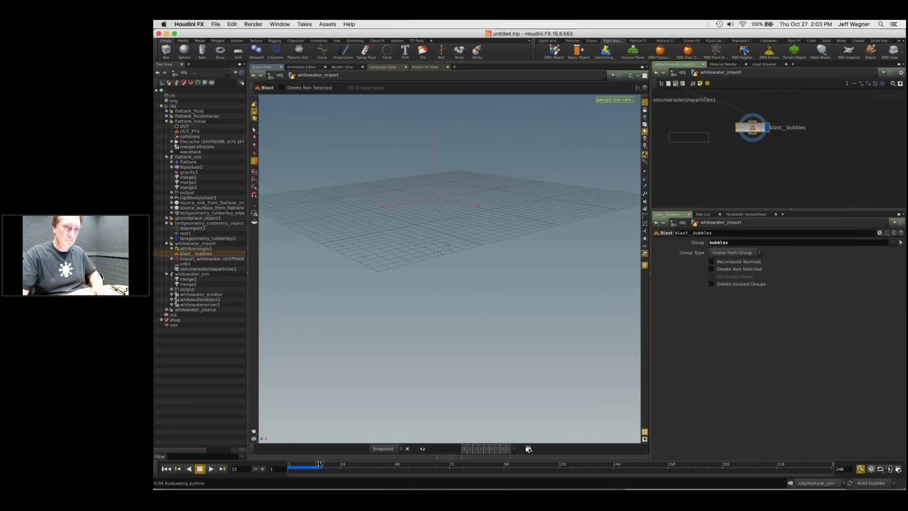
{"action": "left_click", "coordinate": [689, 137]}
{"action": "scroll", "coordinate": [723, 154], "scroll_direction": "up", "scroll_amount": 1}
{"action": "key", "text": "Tab"}
{"action": "type", "text": "mer"}
{"action": "key", "text": "Return"}
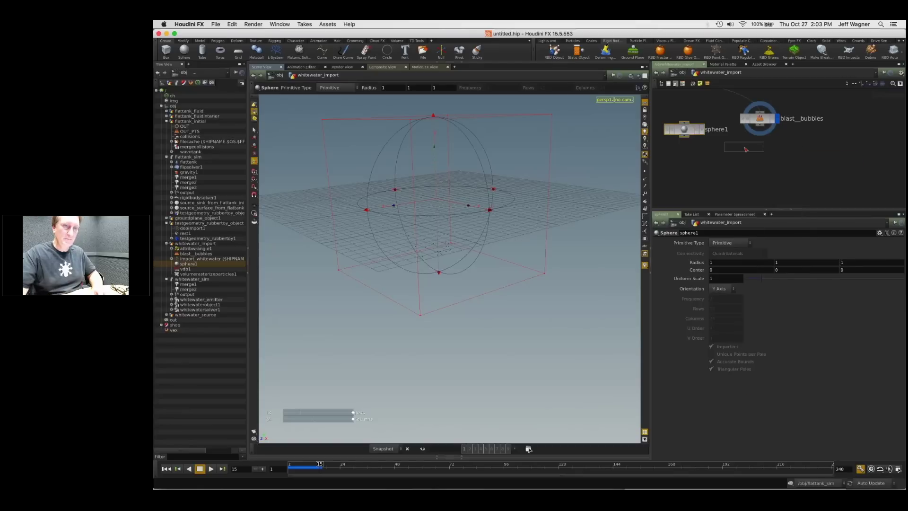
Step: Add a Copy node that copies sphere1 onto the blast__bubbles points and set its display flag
{"action": "key", "text": "Tab"}
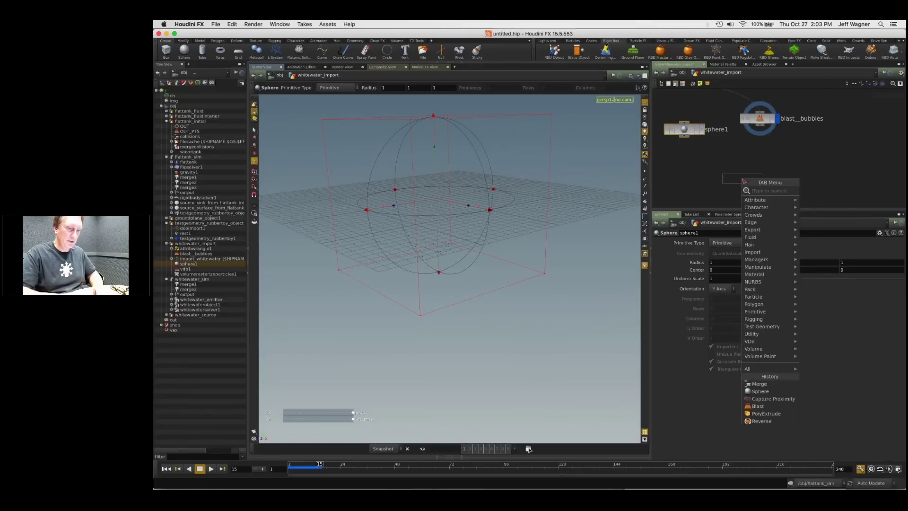
{"action": "type", "text": "copy"}
{"action": "key", "text": "Return"}
{"action": "left_click", "coordinate": [743, 181]}
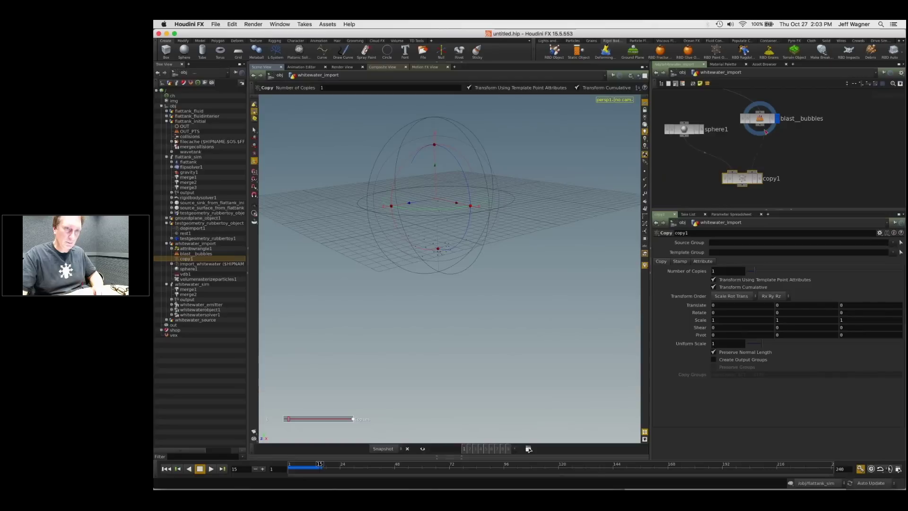
{"action": "left_click_drag", "start_coordinate": [765, 132], "coordinate": [765, 169]}
{"action": "left_click", "coordinate": [758, 178]}
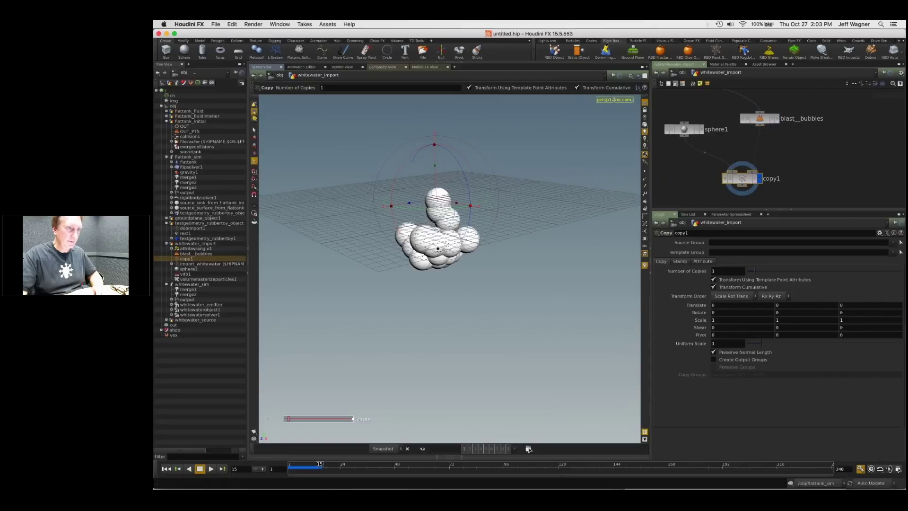
Step: Set the radius of sphere1 to 0.2 on all three axes
{"action": "left_click", "coordinate": [684, 129]}
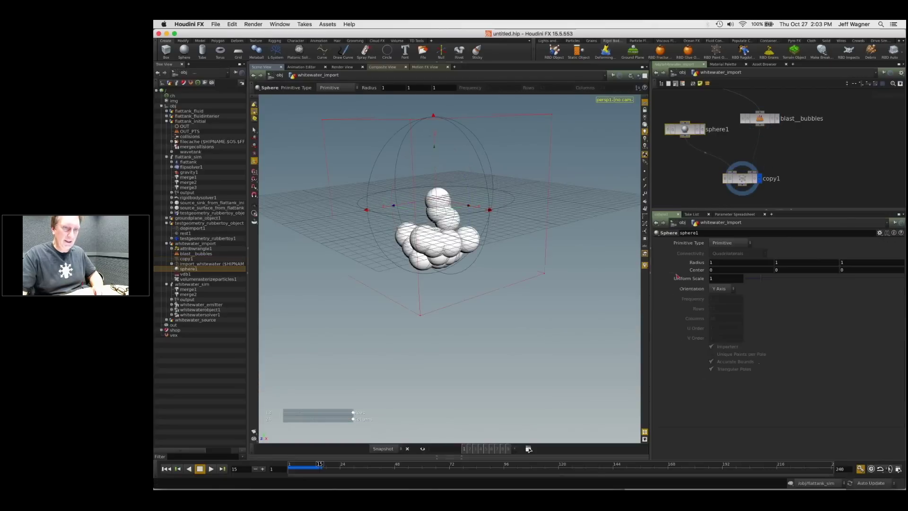
{"action": "middle_click_drag", "start_coordinate": [704, 266], "coordinate": [668, 270]}
{"action": "right_click_drag", "start_coordinate": [439, 238], "coordinate": [464, 223], "text": "alt"}
{"action": "left_click_drag", "start_coordinate": [464, 223], "coordinate": [451, 283], "text": "alt"}
{"action": "middle_click_drag", "start_coordinate": [695, 158], "coordinate": [779, 158]}
{"action": "left_click_drag", "start_coordinate": [767, 128], "coordinate": [756, 126]}
Step: Add a Null node below copy1, wire it to the copy output, and name it OUT_bubbles
{"action": "scroll", "coordinate": [841, 185], "scroll_direction": "down", "scroll_amount": 2}
{"action": "middle_click_drag", "start_coordinate": [842, 184], "coordinate": [799, 164]}
{"action": "scroll", "coordinate": [799, 163], "scroll_direction": "up", "scroll_amount": 2}
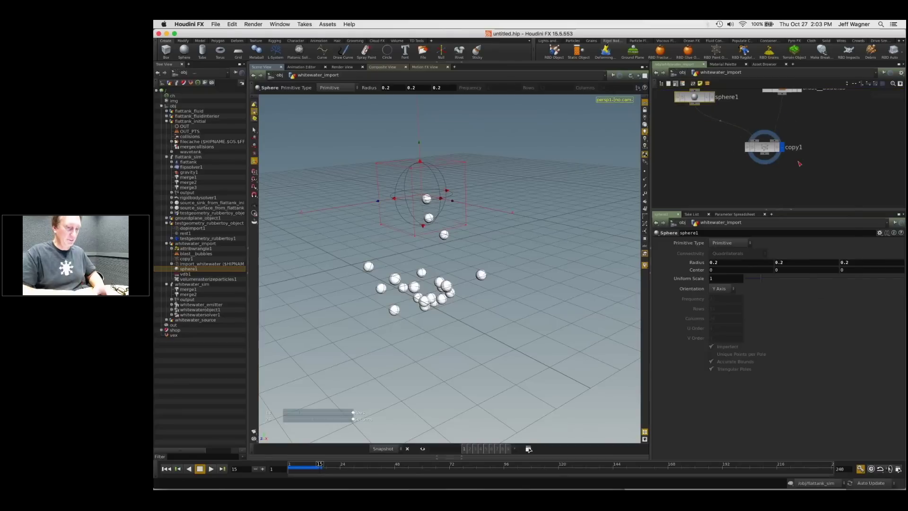
{"action": "key", "text": "Tab"}
{"action": "type", "text": "null"}
{"action": "key", "text": "Return"}
{"action": "left_click", "coordinate": [775, 177]}
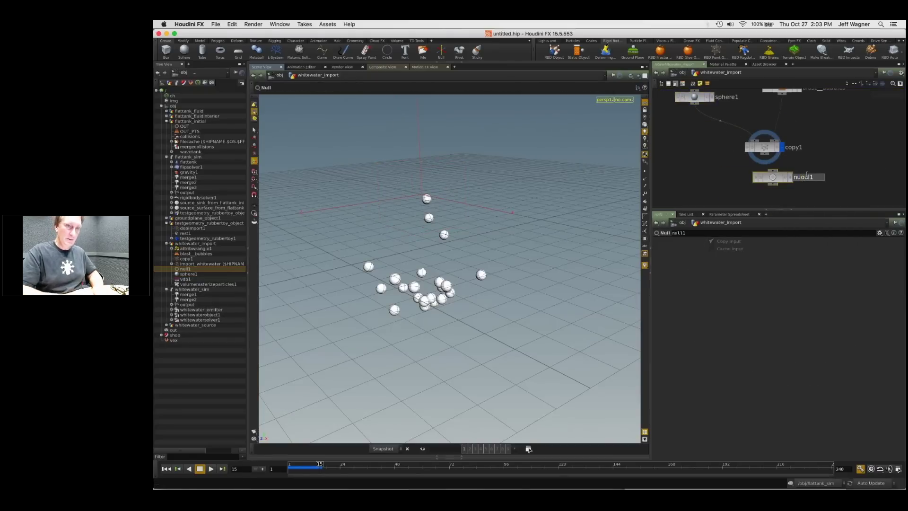
{"action": "type", "text": "bbles"}
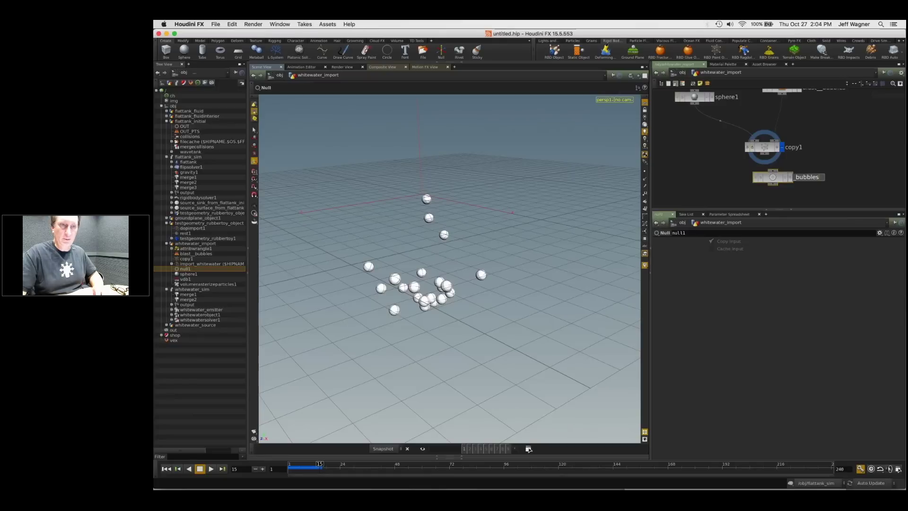
{"action": "key", "text": "Return"}
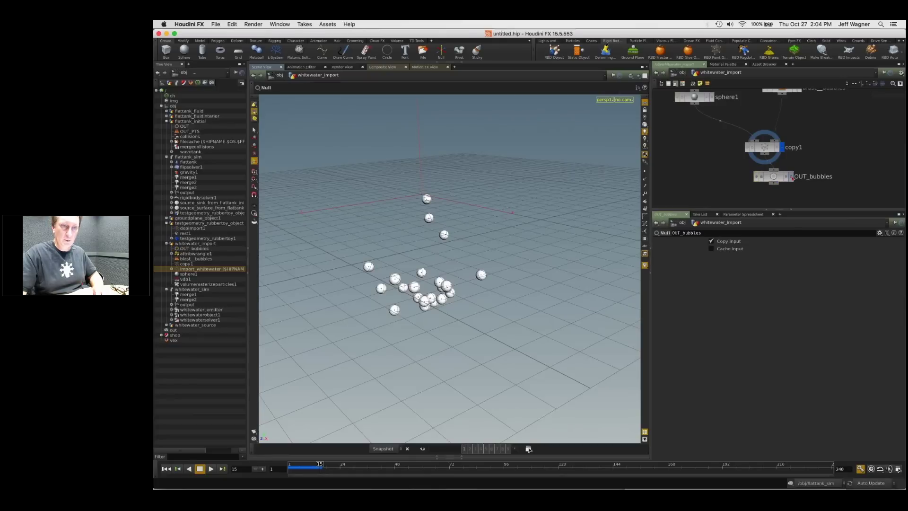
{"action": "left_click", "coordinate": [790, 177]}
{"action": "left_click_drag", "start_coordinate": [767, 182], "coordinate": [758, 188]}
Step: Move the display flag to the import_whitewater node
{"action": "scroll", "coordinate": [703, 152], "scroll_direction": "down", "scroll_amount": 3}
{"action": "middle_click_drag", "start_coordinate": [703, 152], "coordinate": [779, 235]}
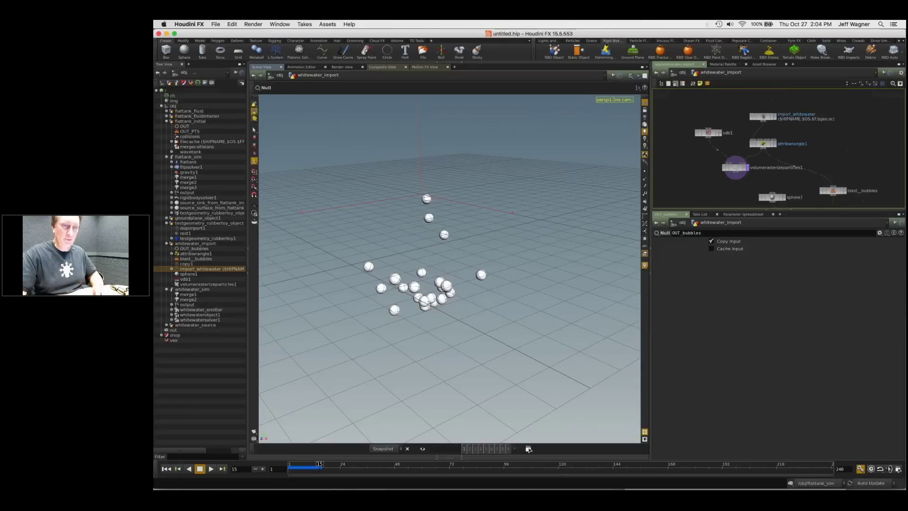
{"action": "left_click", "coordinate": [775, 116]}
{"action": "scroll", "coordinate": [733, 167], "scroll_direction": "down", "scroll_amount": 2}
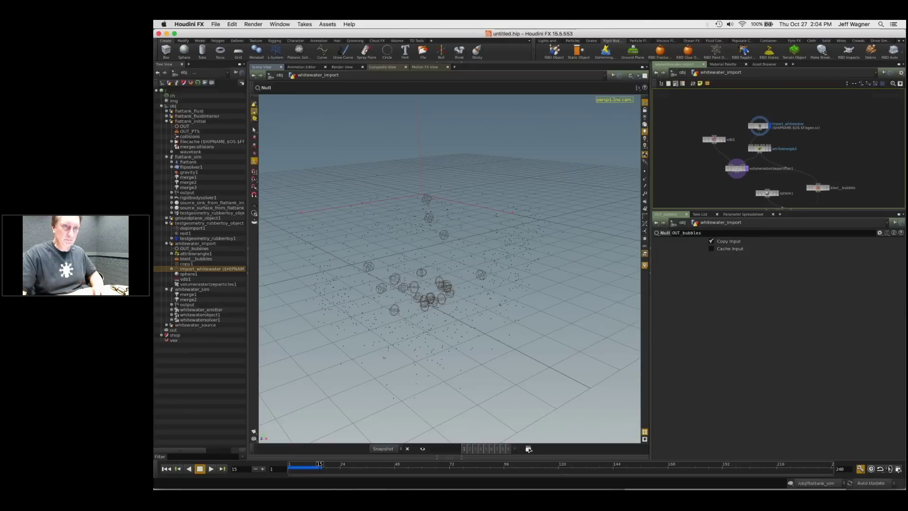
{"action": "middle_click_drag", "start_coordinate": [733, 167], "coordinate": [719, 97]}
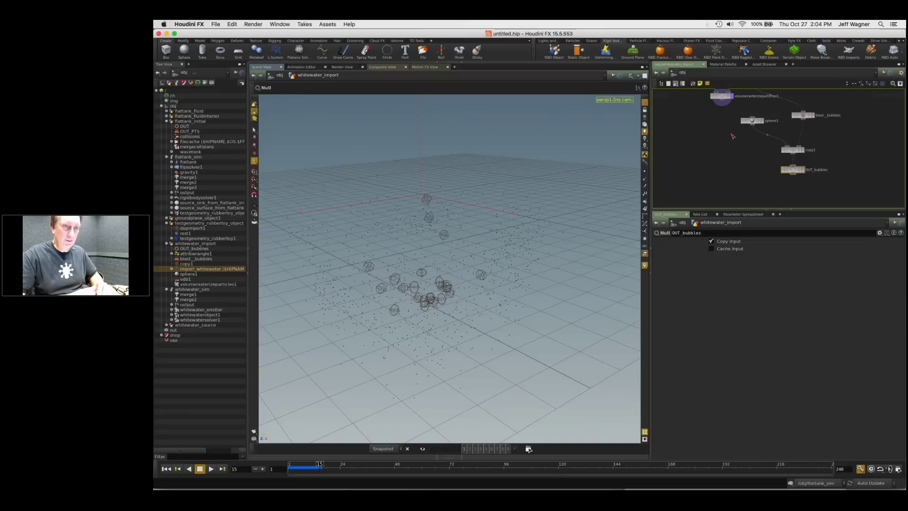
Step: Return to object level and enter the flattank_fluid network
{"action": "key", "text": "u"}
{"action": "scroll", "coordinate": [675, 166], "scroll_direction": "down", "scroll_amount": 1}
{"action": "middle_click_drag", "start_coordinate": [680, 129], "coordinate": [721, 141]}
{"action": "scroll", "coordinate": [722, 140], "scroll_direction": "up", "scroll_amount": 2}
{"action": "middle_click_drag", "start_coordinate": [840, 179], "coordinate": [780, 139]}
{"action": "scroll", "coordinate": [703, 129], "scroll_direction": "down", "scroll_amount": 2}
{"action": "scroll", "coordinate": [761, 120], "scroll_direction": "up", "scroll_amount": 2}
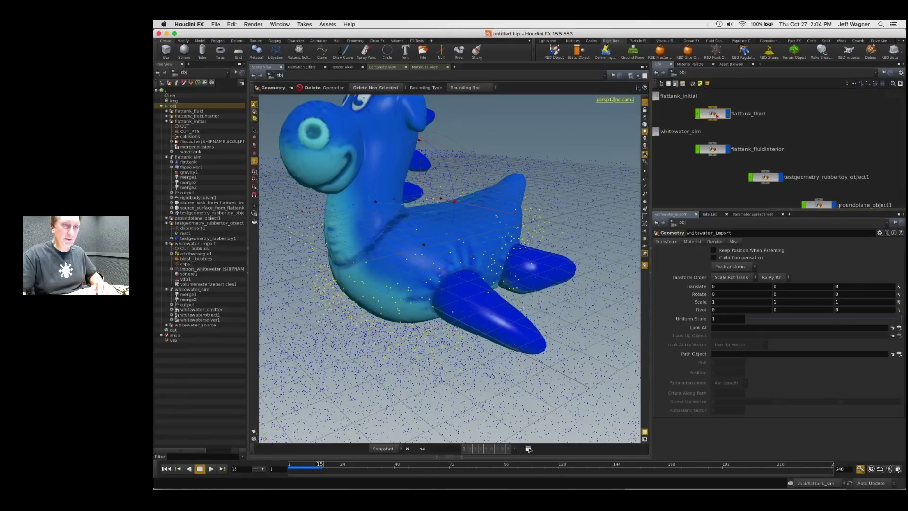
{"action": "double_click", "coordinate": [717, 115]}
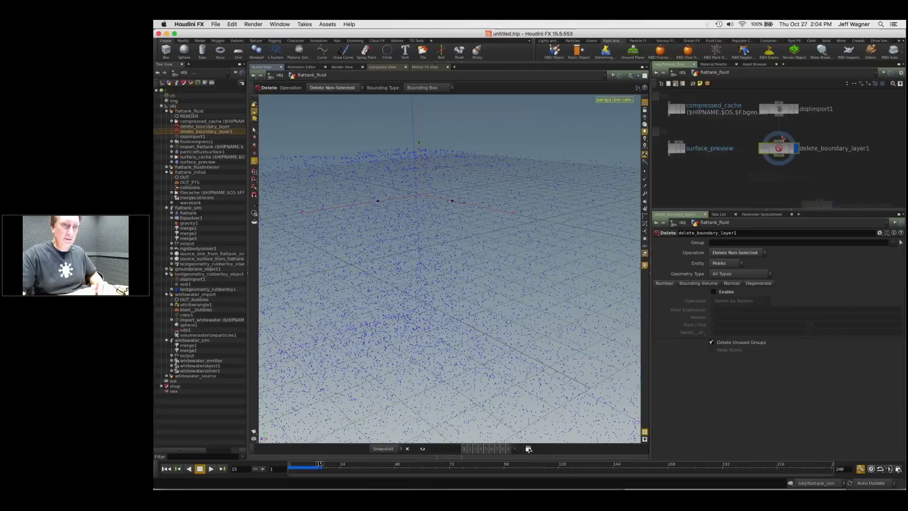
Step: Move the RENDER node lower to make room beneath surface_cache
{"action": "middle_click_drag", "start_coordinate": [741, 169], "coordinate": [763, 159]}
{"action": "scroll", "coordinate": [788, 157], "scroll_direction": "up", "scroll_amount": 3}
{"action": "scroll", "coordinate": [746, 158], "scroll_direction": "down", "scroll_amount": 4}
{"action": "scroll", "coordinate": [738, 161], "scroll_direction": "up", "scroll_amount": 5}
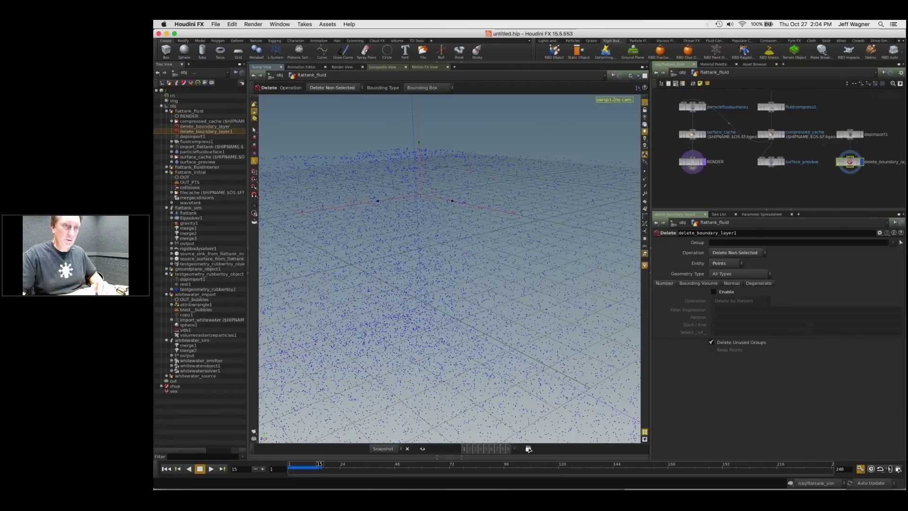
{"action": "scroll", "coordinate": [732, 179], "scroll_direction": "down", "scroll_amount": 4}
{"action": "middle_click_drag", "start_coordinate": [732, 178], "coordinate": [789, 158]}
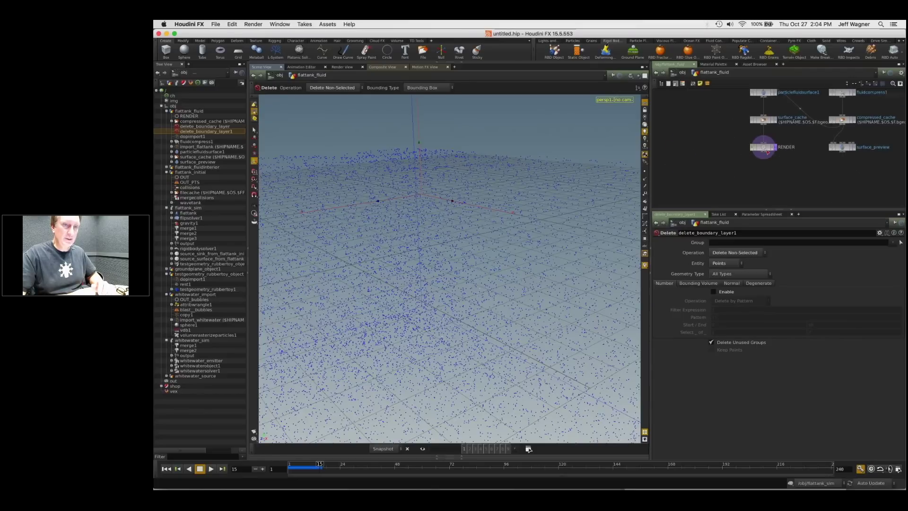
{"action": "left_click_drag", "start_coordinate": [763, 147], "coordinate": [792, 197]}
{"action": "middle_click_drag", "start_coordinate": [730, 148], "coordinate": [728, 141]}
Step: Add an Object Merge node that imports /obj/whitewater_import/OUT_bubbles with Transform set to Into This Object
{"action": "key", "text": "Tab"}
{"action": "type", "text": "ob"}
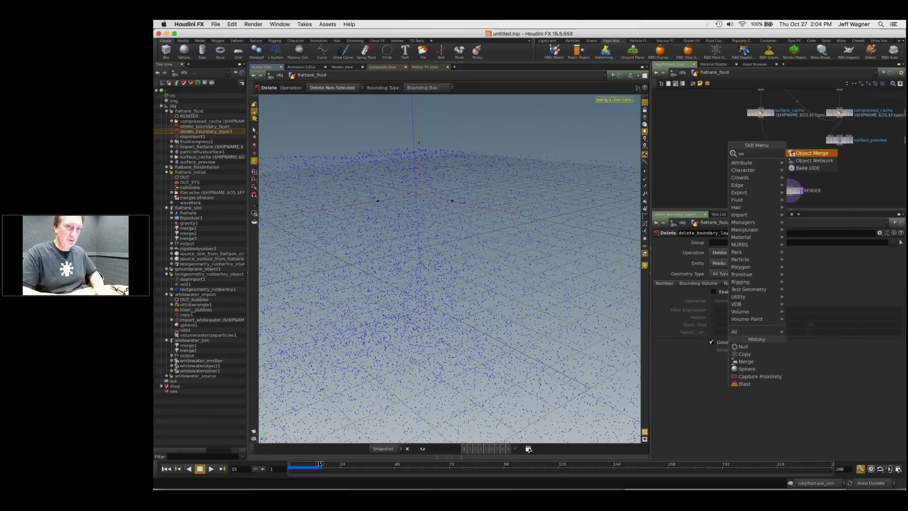
{"action": "key", "text": "Return"}
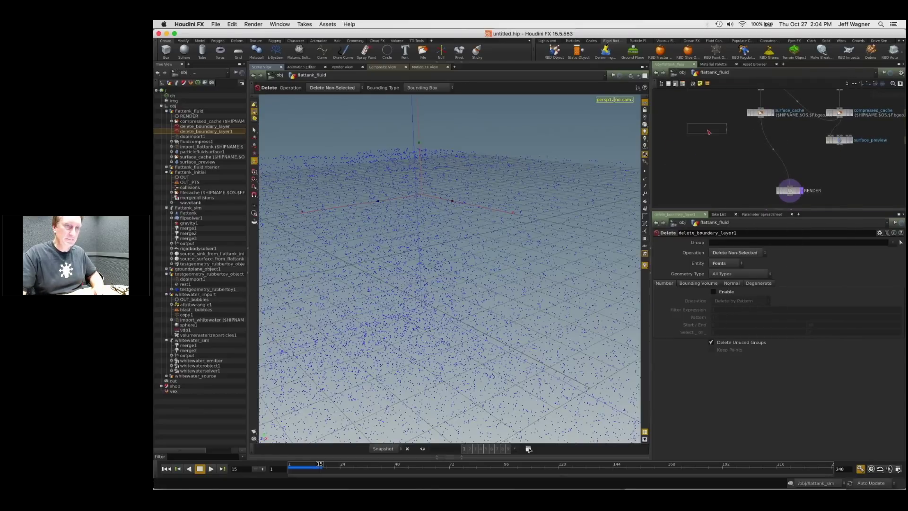
{"action": "left_click", "coordinate": [707, 129]}
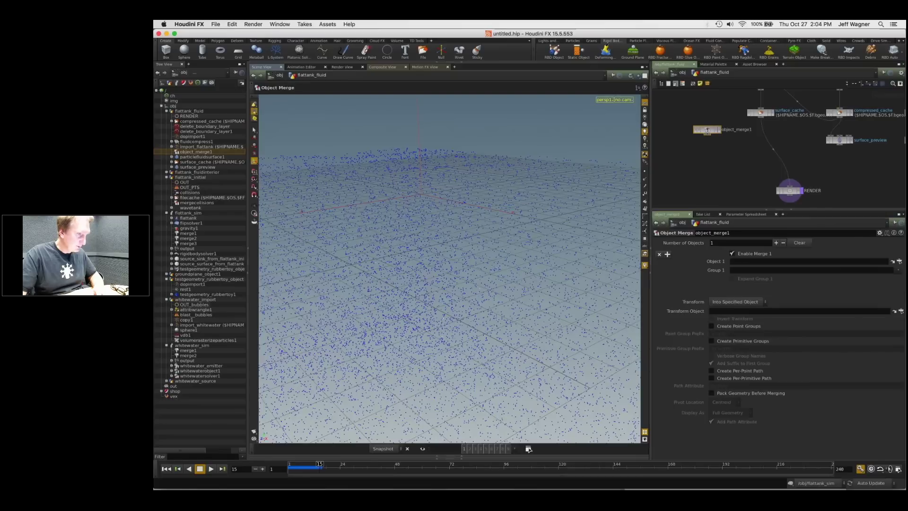
{"action": "left_click_drag", "start_coordinate": [746, 266], "coordinate": [747, 263]}
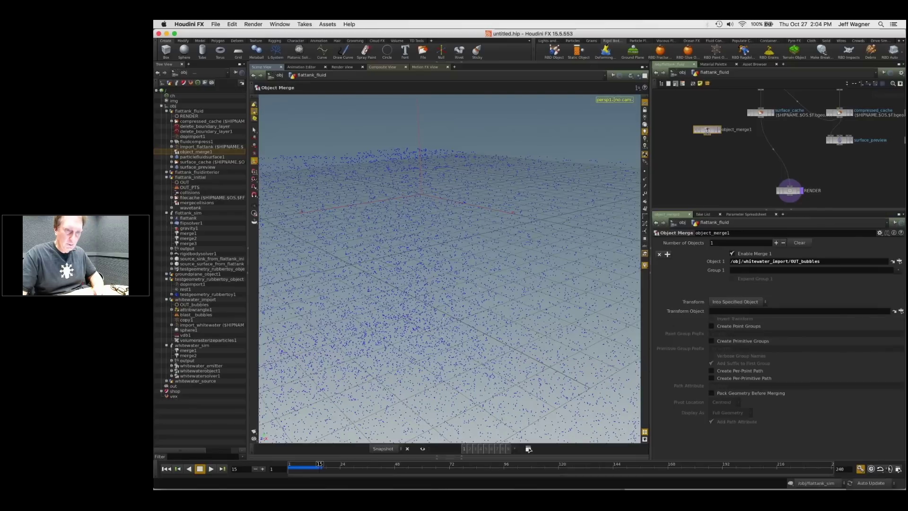
{"action": "left_click", "coordinate": [737, 302]}
{"action": "left_click", "coordinate": [738, 317]}
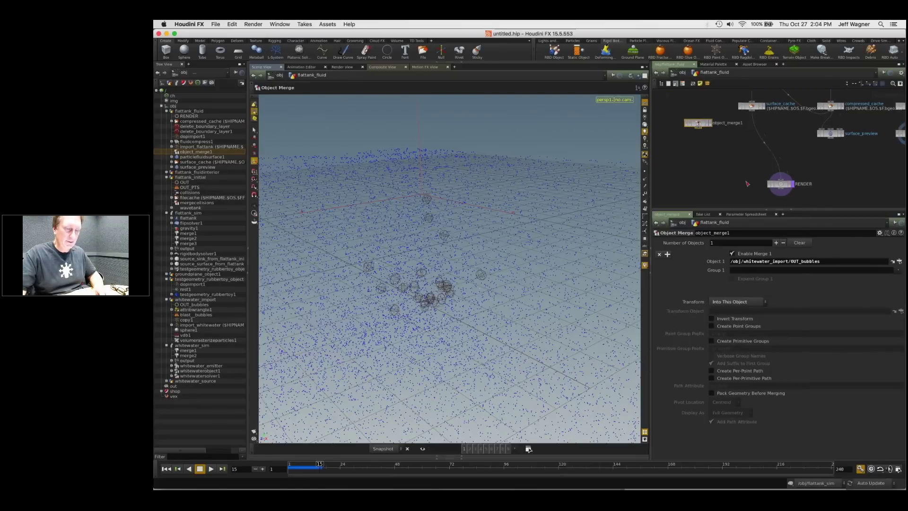
Step: Insert a Merge node between surface_cache and RENDER, wire object_merge1 into it, and tidy the node layout
{"action": "key", "text": "Tab"}
{"action": "type", "text": "merg"}
{"action": "key", "text": "Return"}
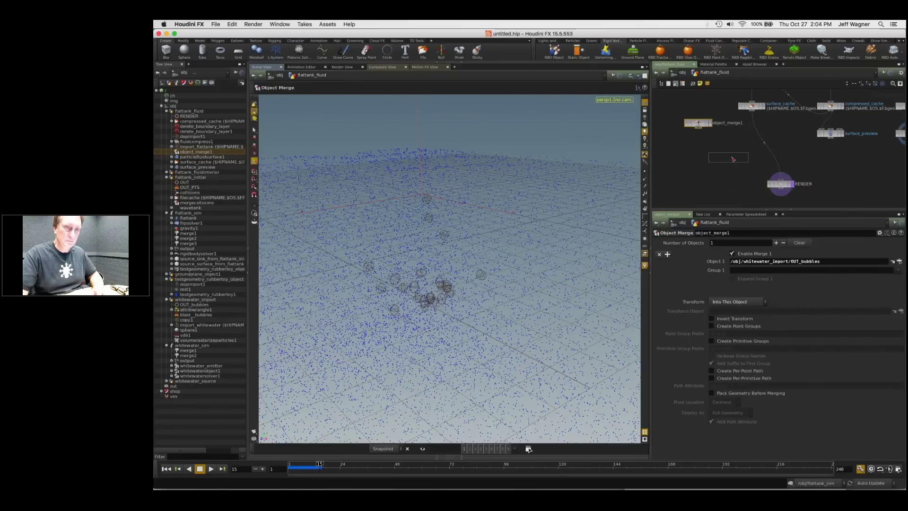
{"action": "left_click", "coordinate": [747, 157]}
{"action": "left_click_drag", "start_coordinate": [748, 157], "coordinate": [783, 146]}
{"action": "left_click_drag", "start_coordinate": [699, 130], "coordinate": [751, 147]}
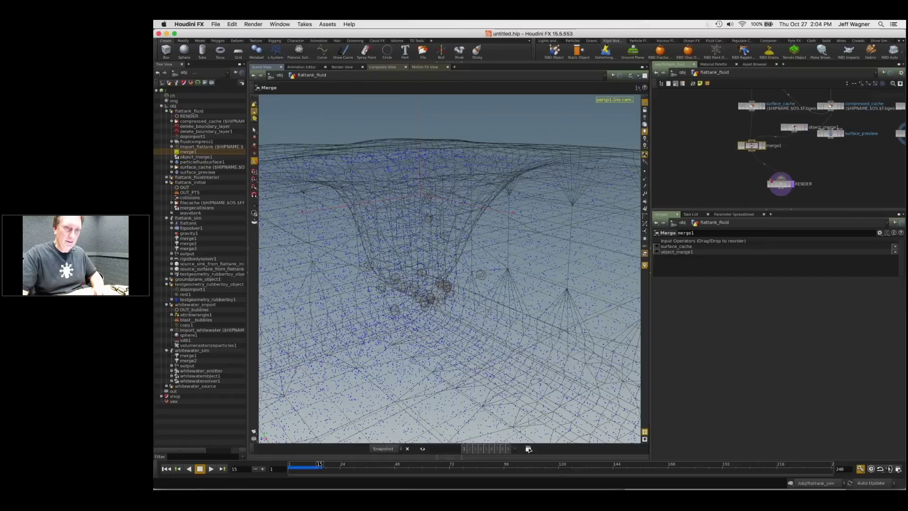
{"action": "left_click_drag", "start_coordinate": [772, 182], "coordinate": [756, 170]}
{"action": "left_click_drag", "start_coordinate": [791, 127], "coordinate": [774, 124]}
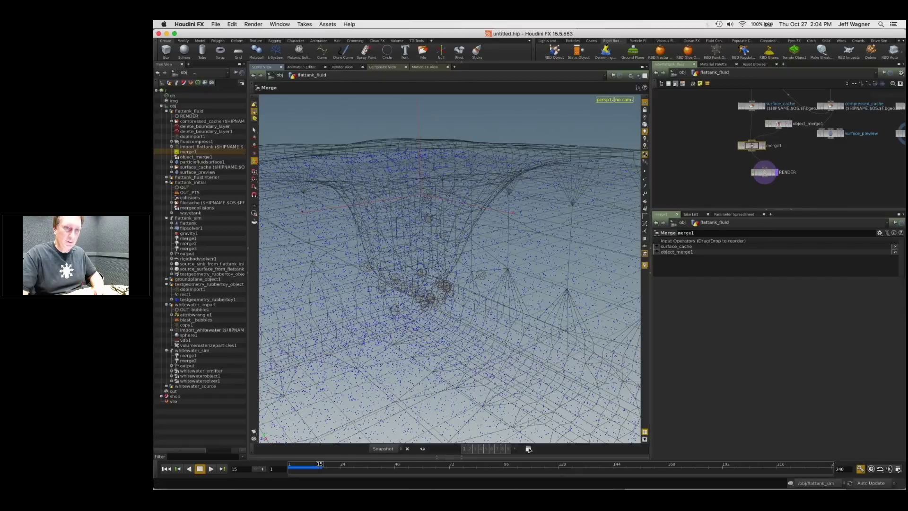
{"action": "scroll", "coordinate": [789, 137], "scroll_direction": "up", "scroll_amount": 4}
{"action": "left_click_drag", "start_coordinate": [752, 188], "coordinate": [734, 180]}
Step: Create a camera from an angled view down onto the fluid surface and return to object level
{"action": "key", "text": "space"}
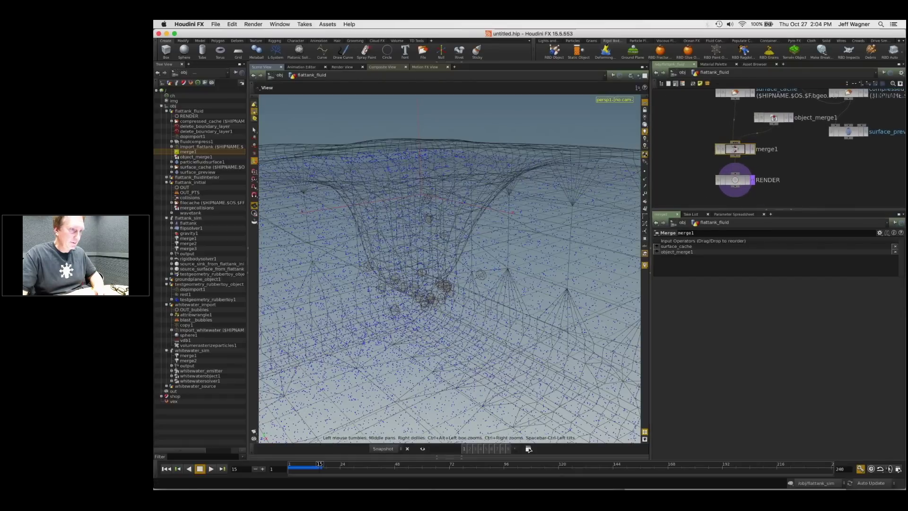
{"action": "mouse_move", "coordinate": [439, 199]}
{"action": "left_mouse_down"}
{"action": "mouse_move", "coordinate": [440, 224]}
{"action": "mouse_move", "coordinate": [442, 193]}
{"action": "left_mouse_up"}
{"action": "left_click", "coordinate": [547, 40]}
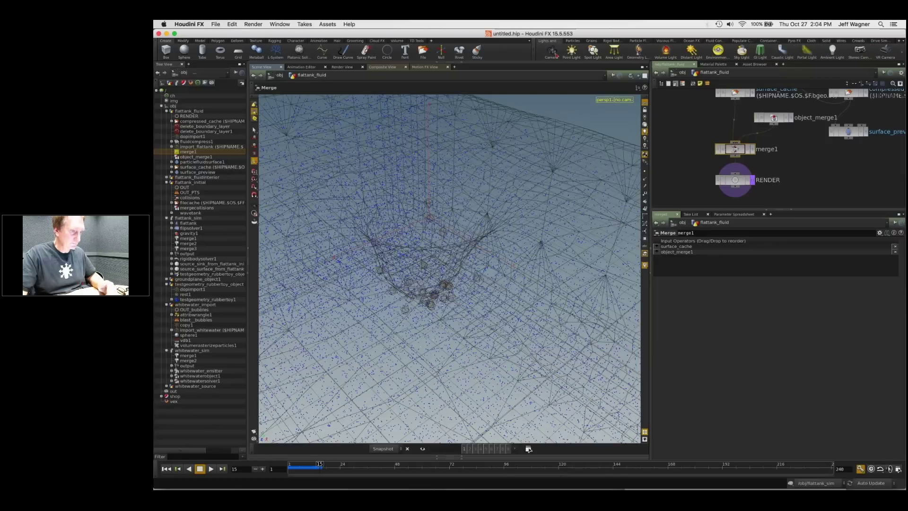
{"action": "left_click", "coordinate": [554, 52]}
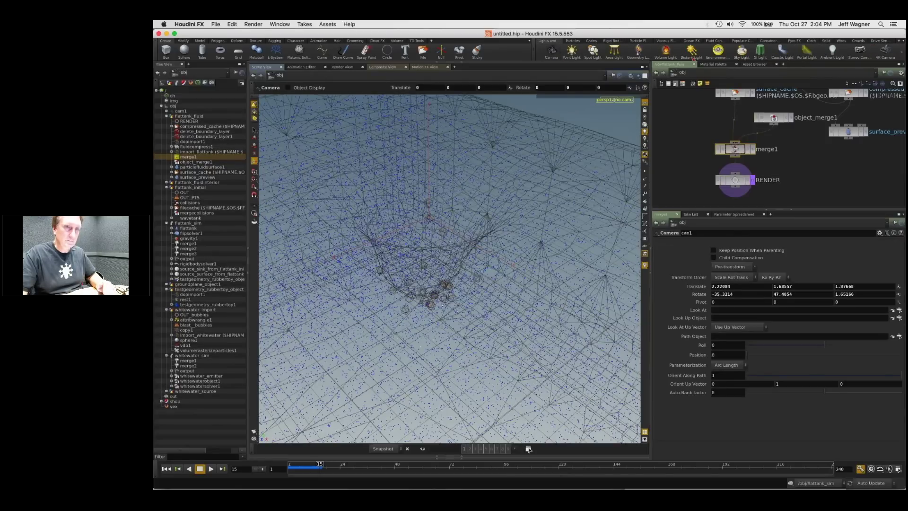
{"action": "middle_click_drag", "start_coordinate": [762, 157], "coordinate": [638, 157]}
{"action": "middle_click_drag", "start_coordinate": [801, 206], "coordinate": [813, 156]}
{"action": "middle_click_drag", "start_coordinate": [748, 160], "coordinate": [765, 181]}
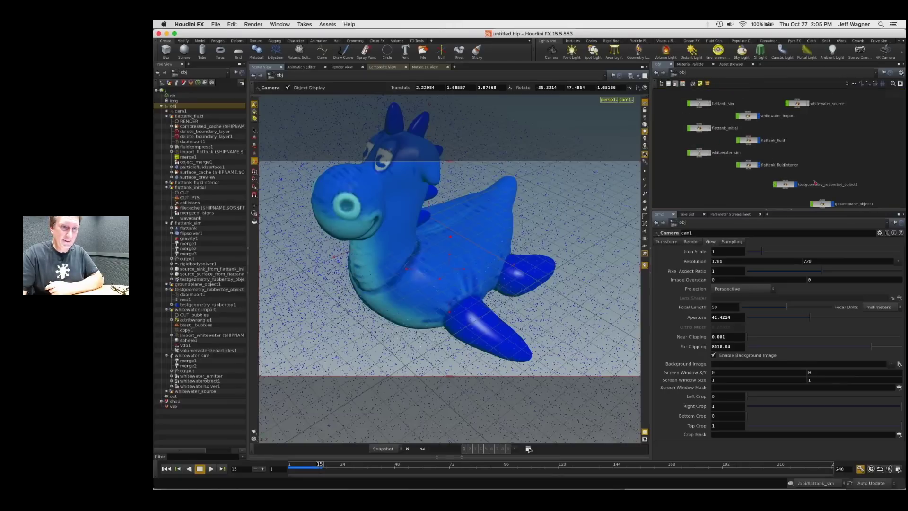
Step: Enter the whitewater_import network and enable Delete Non Selected on blast__bubbles
{"action": "left_click", "coordinate": [752, 120]}
{"action": "double_click", "coordinate": [752, 120]}
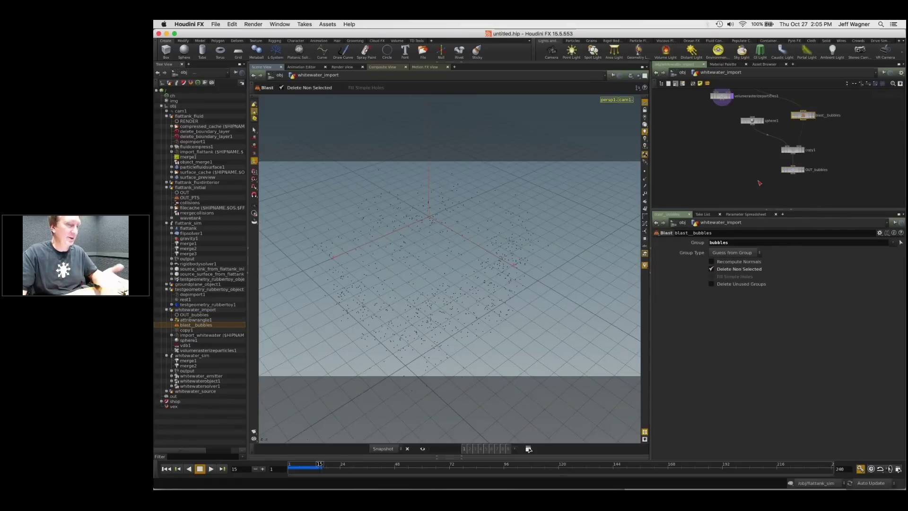
Step: Inspect the copied spheres output by OUT_bubbles in the whitewater_import network and return to object level
{"action": "left_click", "coordinate": [801, 171]}
{"action": "middle_click_drag", "start_coordinate": [766, 135], "coordinate": [820, 179]}
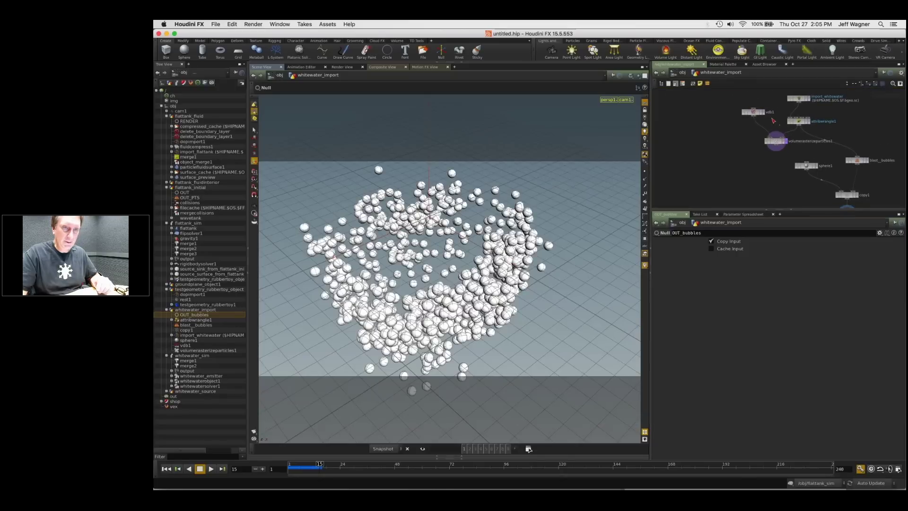
{"action": "key", "text": "u"}
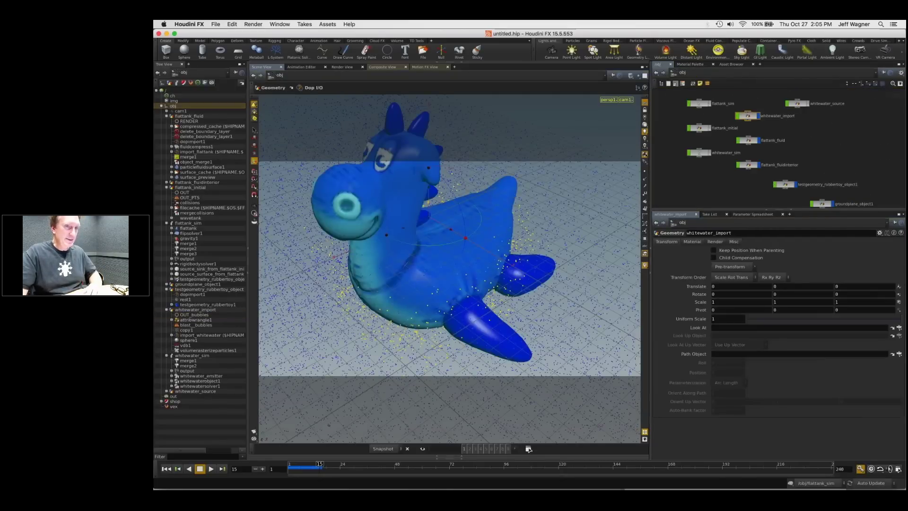
{"action": "middle_click_drag", "start_coordinate": [738, 185], "coordinate": [718, 158]}
{"action": "mouse_move", "coordinate": [760, 120]}
{"action": "middle_mouse_down"}
{"action": "mouse_move", "coordinate": [764, 141]}
{"action": "mouse_move", "coordinate": [758, 123]}
{"action": "middle_mouse_up"}
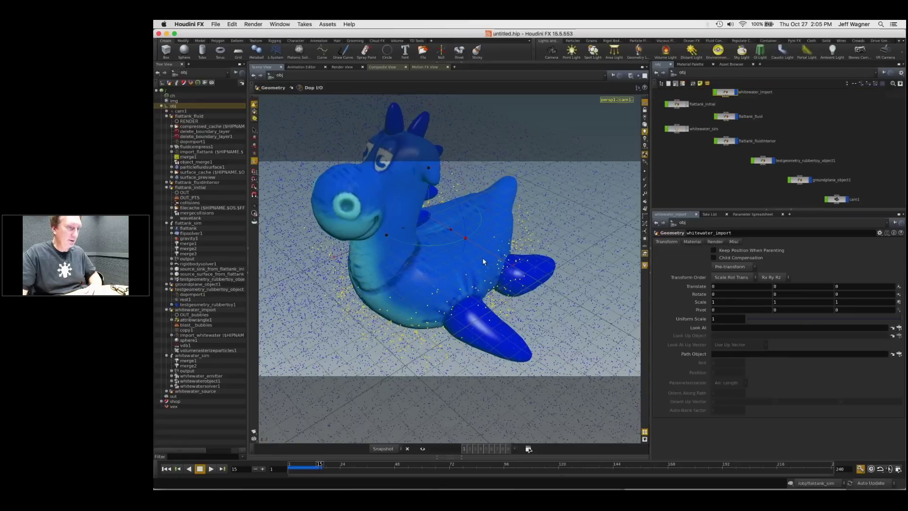
{"action": "key", "text": "Escape"}
{"action": "scroll", "coordinate": [426, 231], "scroll_direction": "down", "scroll_amount": 2}
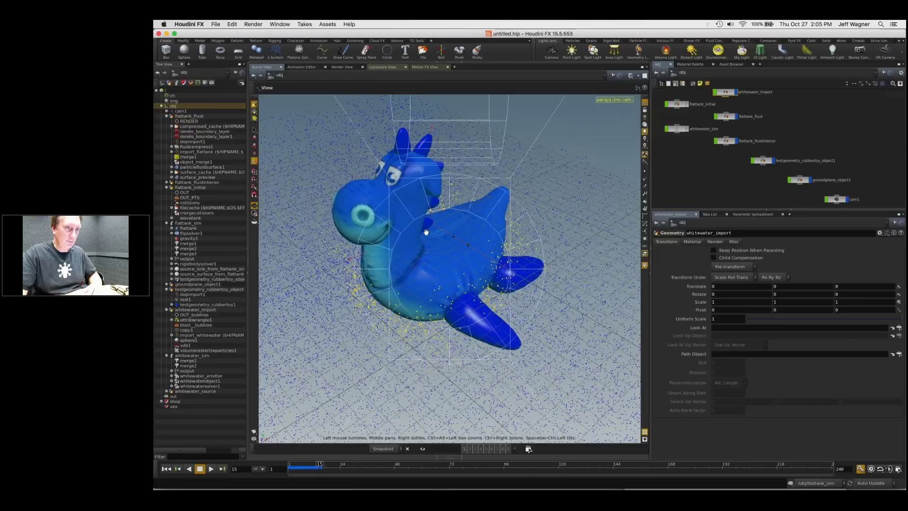
{"action": "key", "text": "bracketleft"}
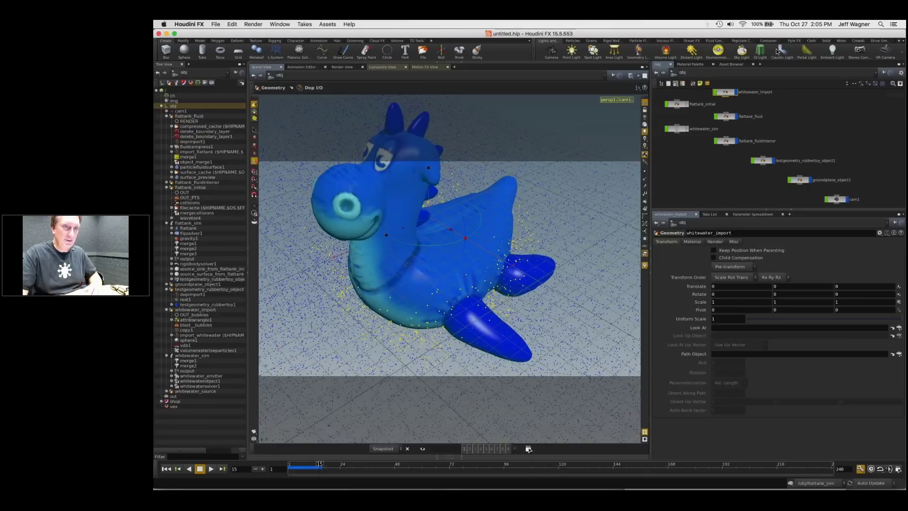
Step: Create a Mantra PBR render node and add a Sky Light to the scene
{"action": "left_click", "coordinate": [254, 24]}
{"action": "mouse_move", "coordinate": [260, 36]}
{"action": "left_click", "coordinate": [354, 46]}
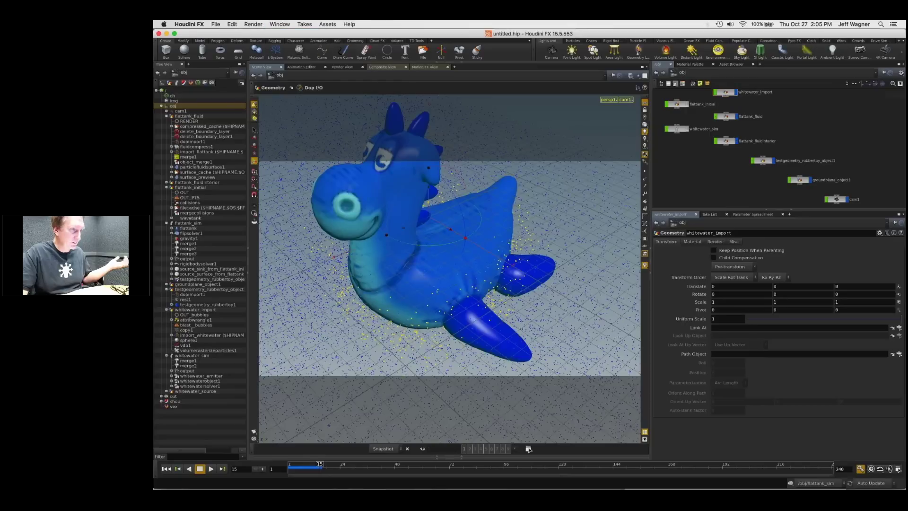
{"action": "left_click", "coordinate": [742, 52]}
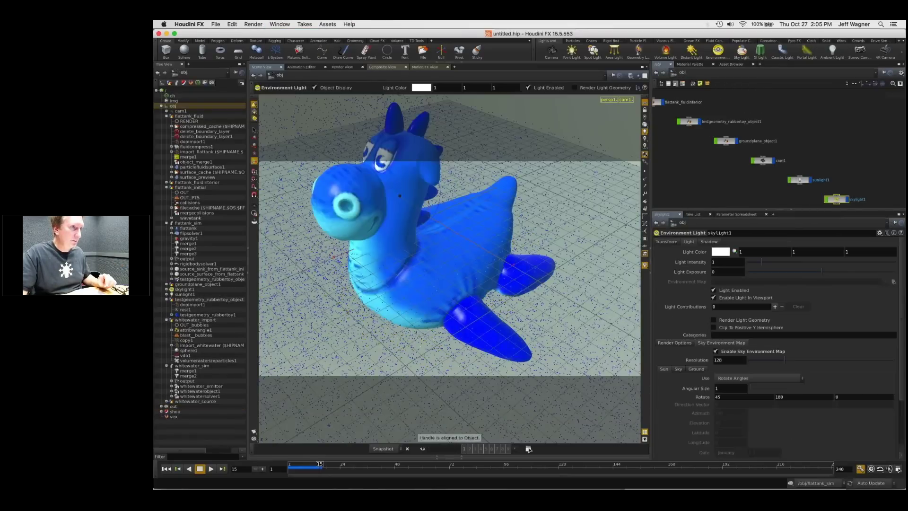
Step: Render the scene through cam1 with mantra1 in the Render View
{"action": "left_click", "coordinate": [342, 67]}
{"action": "left_click", "coordinate": [270, 78]}
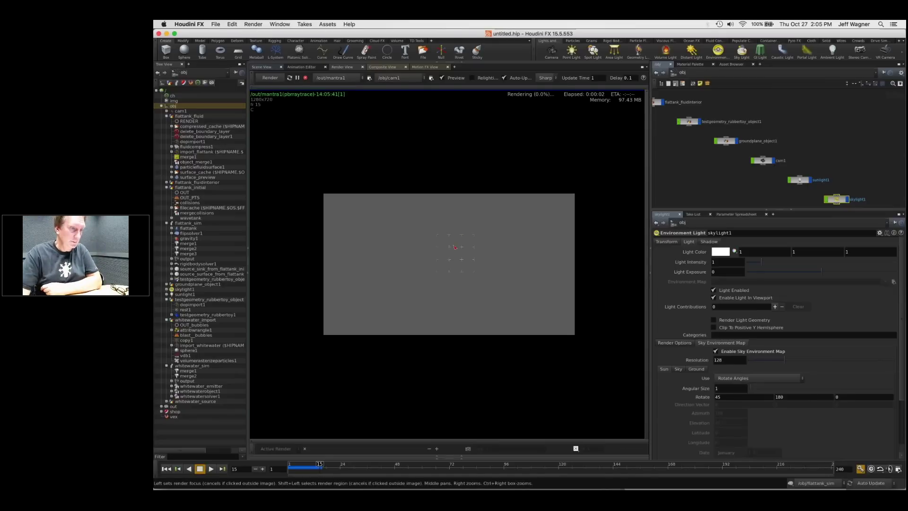
{"action": "scroll", "coordinate": [452, 244], "scroll_direction": "up", "scroll_amount": 3}
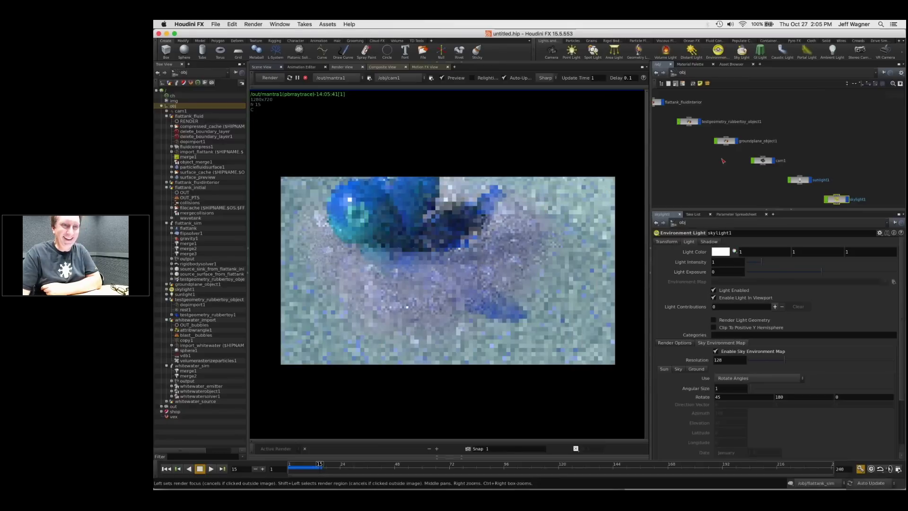
Step: Turn off the display of the whitewater_import and flattank_fluidinterior objects, keeping flattank_fluid displayed for the render
{"action": "middle_click_drag", "start_coordinate": [738, 165], "coordinate": [752, 172]}
{"action": "scroll", "coordinate": [780, 166], "scroll_direction": "down", "scroll_amount": 3}
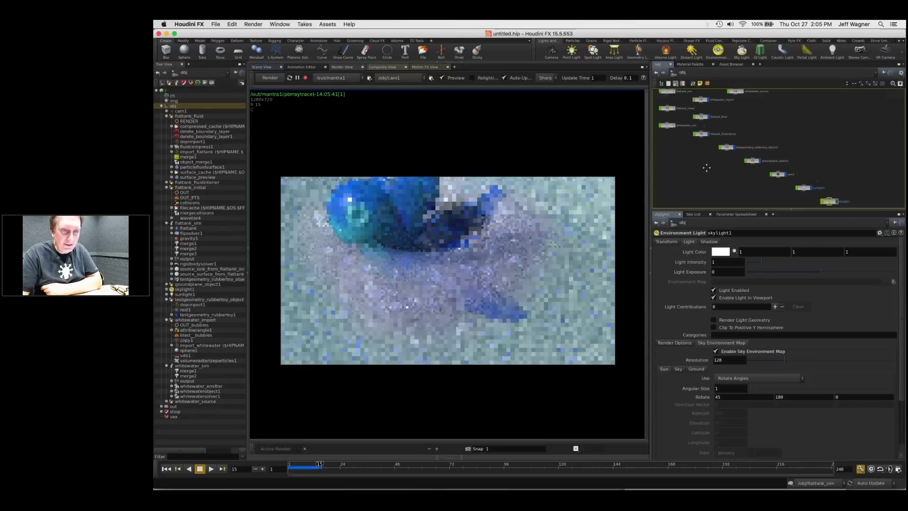
{"action": "scroll", "coordinate": [834, 97], "scroll_direction": "up", "scroll_amount": 3}
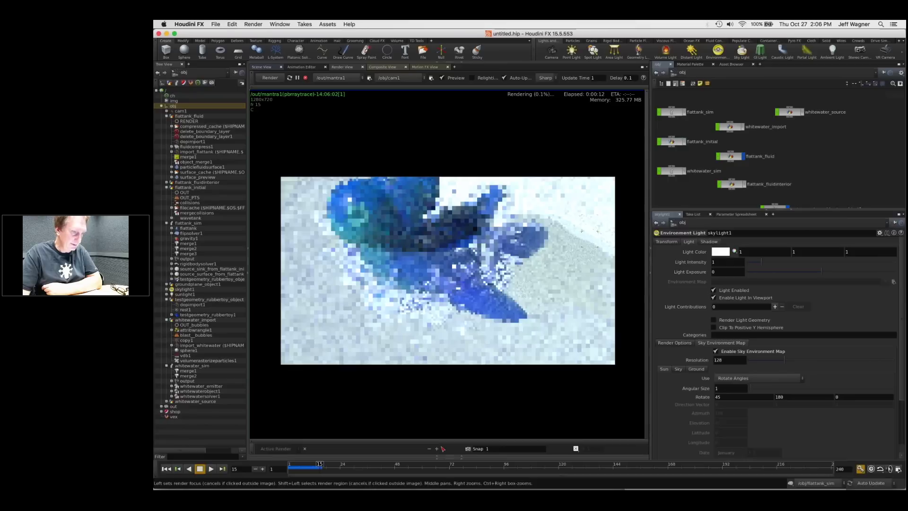
Step: Show the Render View's image display controls and lower the brightness to 0.25
{"action": "left_click", "coordinate": [395, 440]}
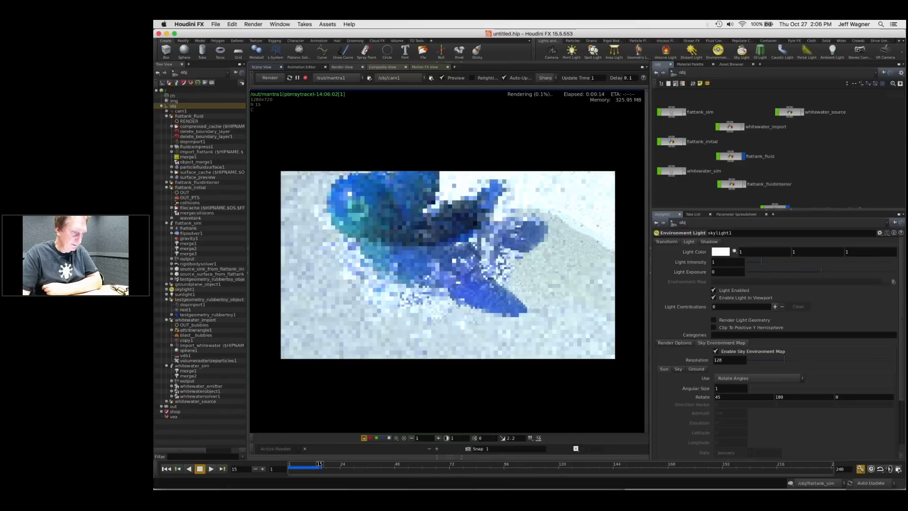
{"action": "left_click", "coordinate": [411, 438]}
{"action": "left_click", "coordinate": [411, 438]}
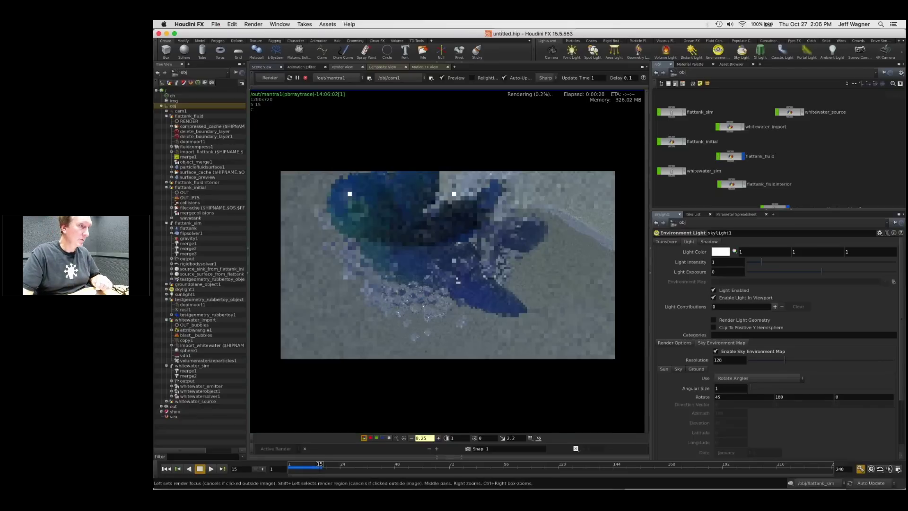
Step: Save the scene under the new file name bubbles_in_flip_tank.hip
{"action": "left_click", "coordinate": [216, 24]}
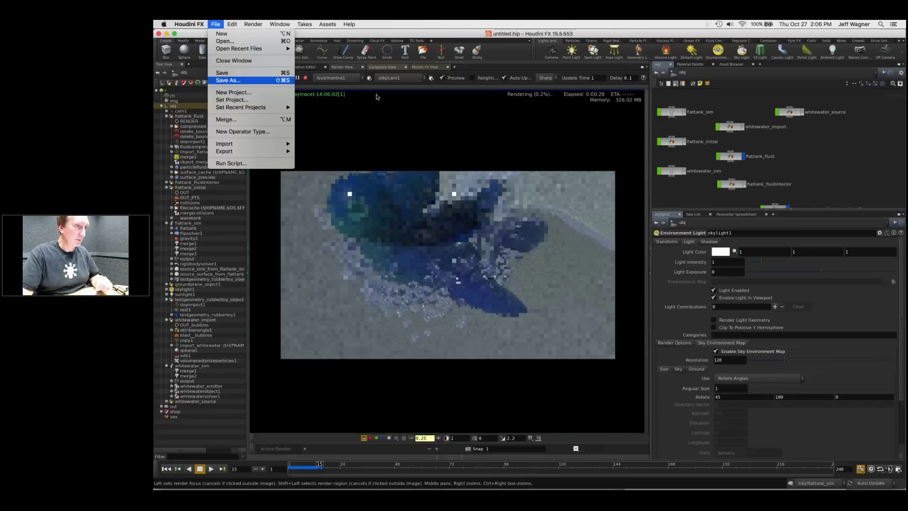
{"action": "key", "text": "Return"}
{"action": "double_click", "coordinate": [298, 216]}
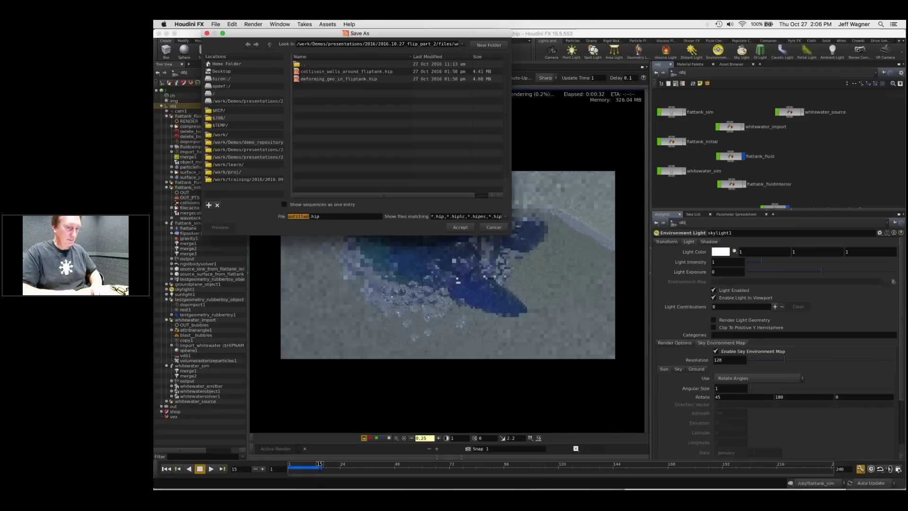
{"action": "type", "text": "bubbles_in_wa"}
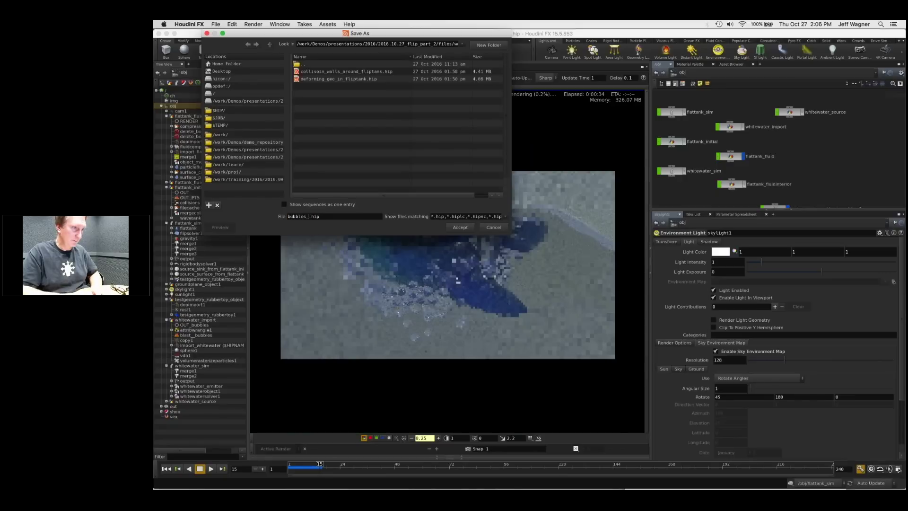
{"action": "key", "text": "BackSpace"}
{"action": "key", "text": "BackSpace"}
{"action": "type", "text": "flip_tank"}
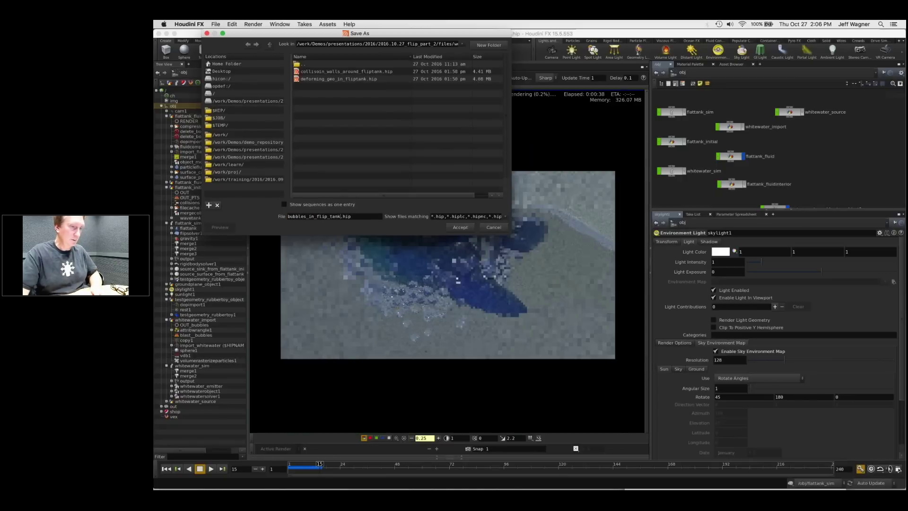
{"action": "key", "text": "Return"}
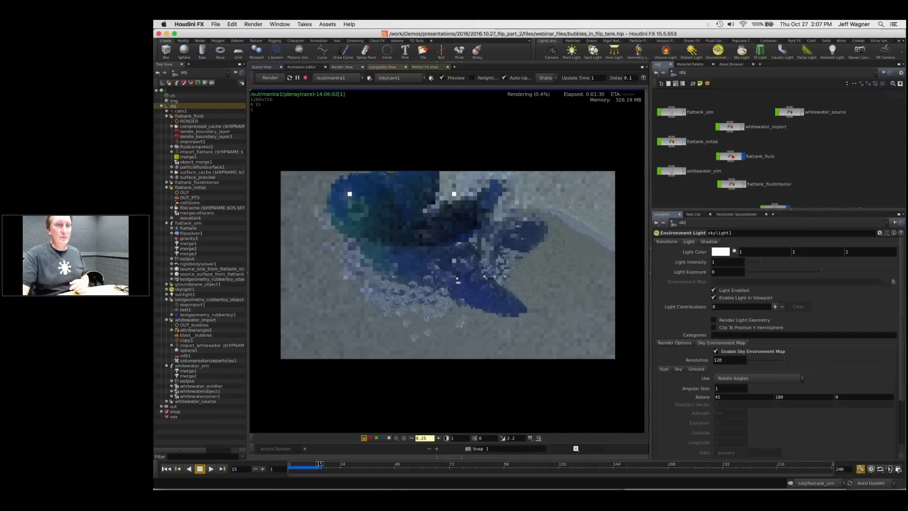
Step: Stop the running render and save the scene again under its current name
{"action": "left_click_drag", "start_coordinate": [733, 156], "coordinate": [734, 154]}
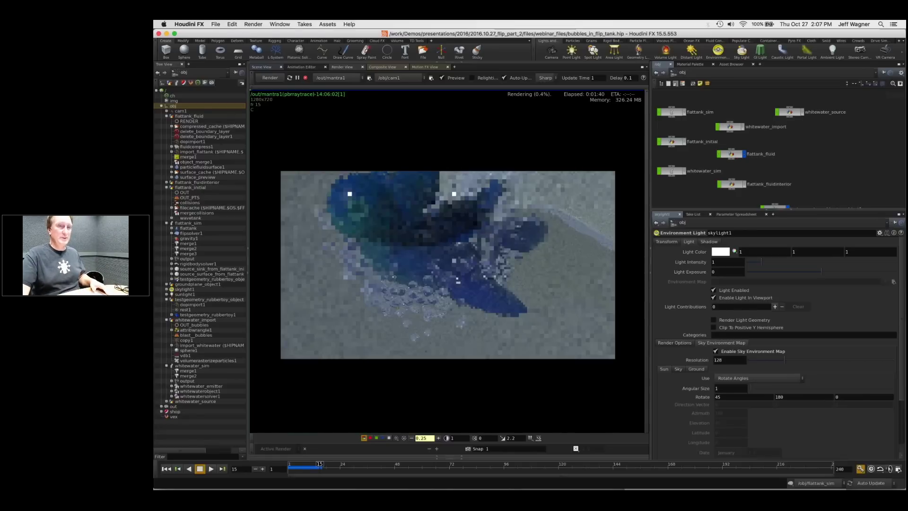
{"action": "middle_click_drag", "start_coordinate": [756, 168], "coordinate": [761, 172]}
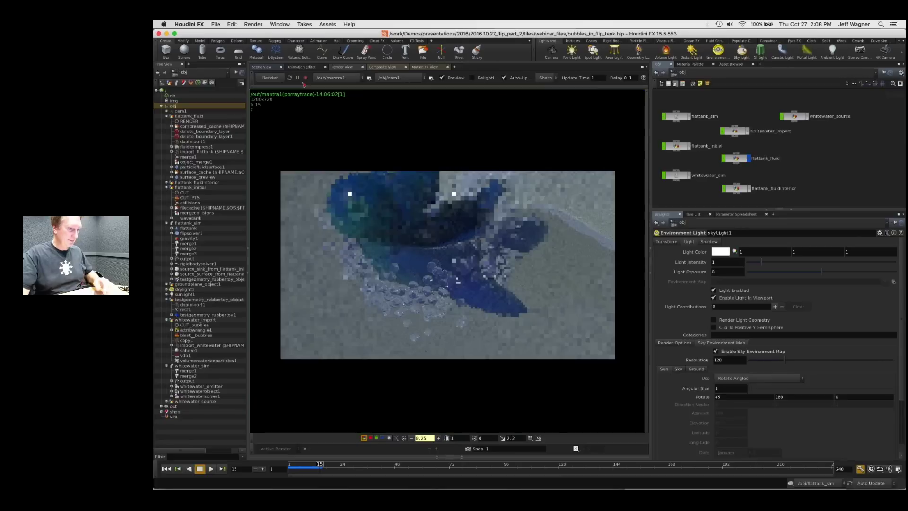
{"action": "key", "text": "super+s"}
Step: Open flip_air_waterfall_gasfield_vop.hip from the flip_air_waterfall folder
{"action": "left_click", "coordinate": [215, 24]}
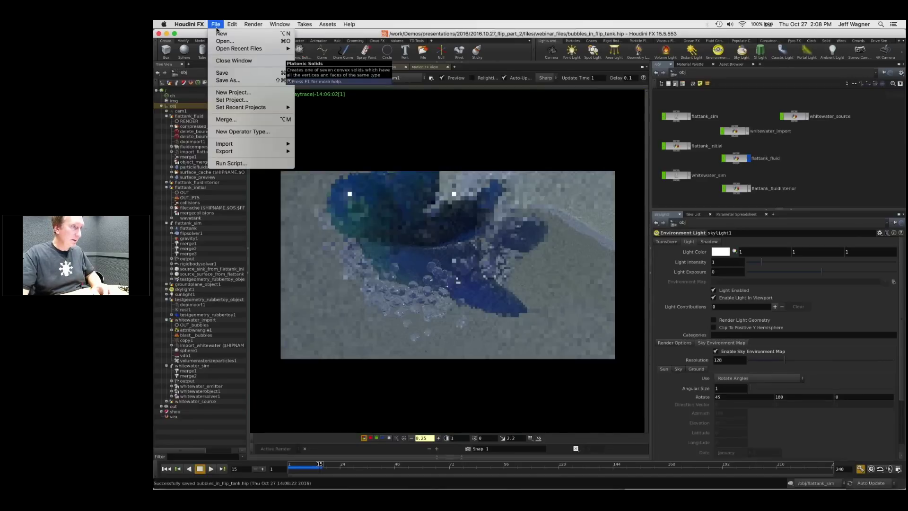
{"action": "left_click", "coordinate": [221, 42]}
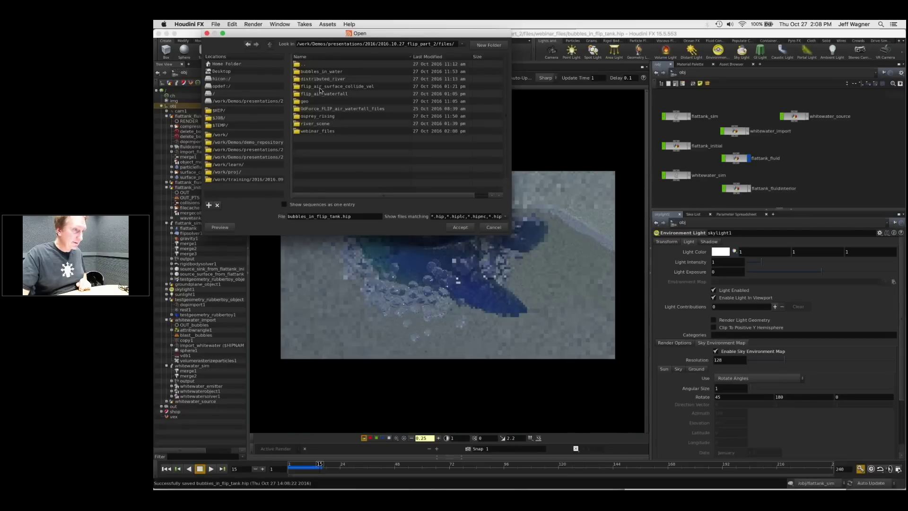
{"action": "left_click", "coordinate": [320, 89]}
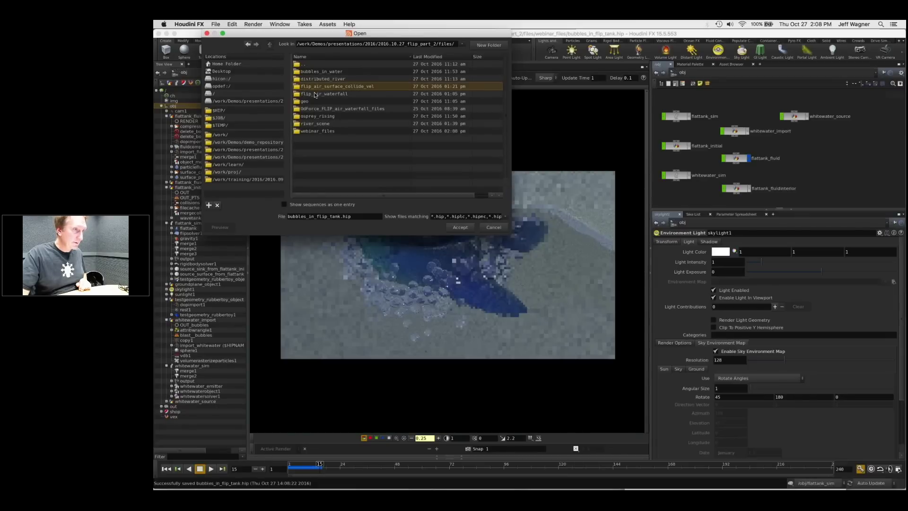
{"action": "double_click", "coordinate": [315, 94]}
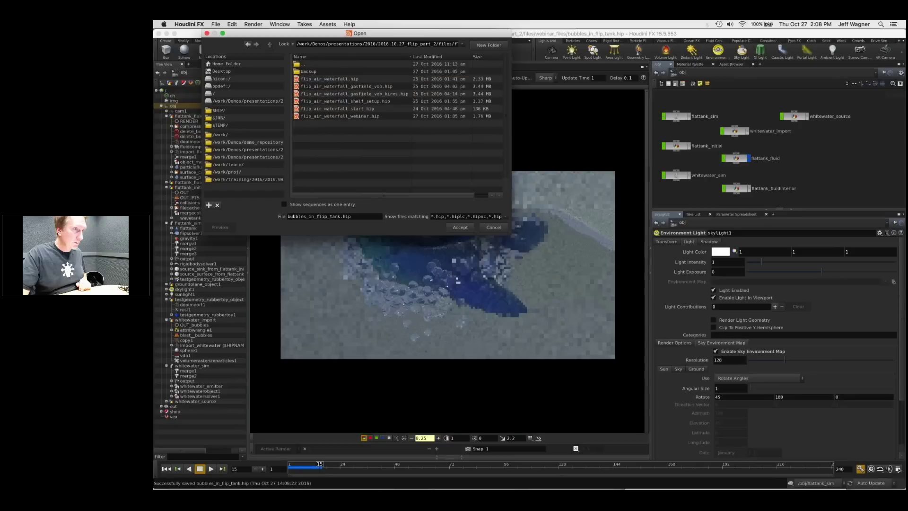
{"action": "left_click", "coordinate": [355, 95]}
{"action": "left_click", "coordinate": [342, 79]}
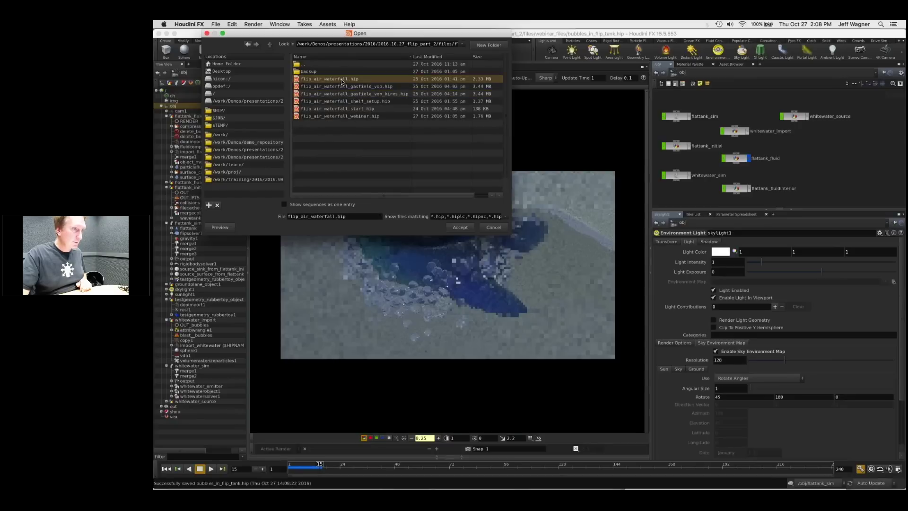
{"action": "left_click", "coordinate": [338, 117]}
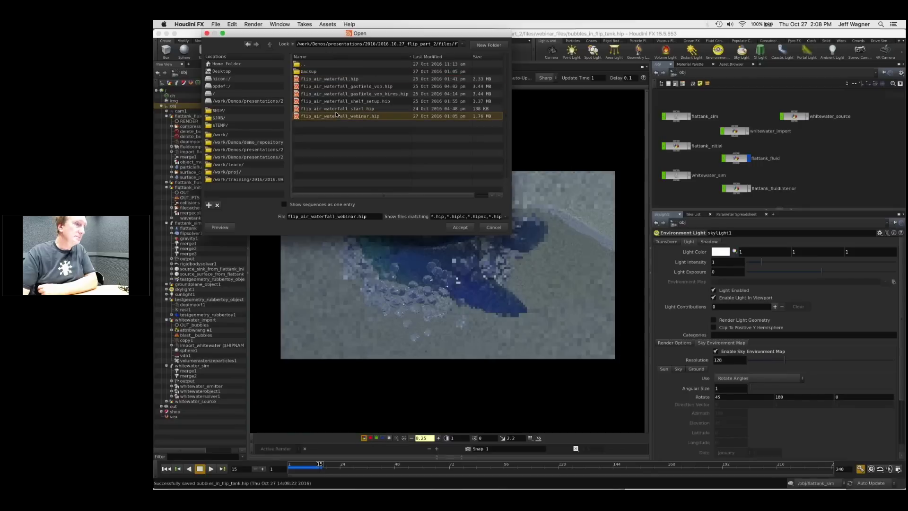
{"action": "left_click", "coordinate": [344, 110]}
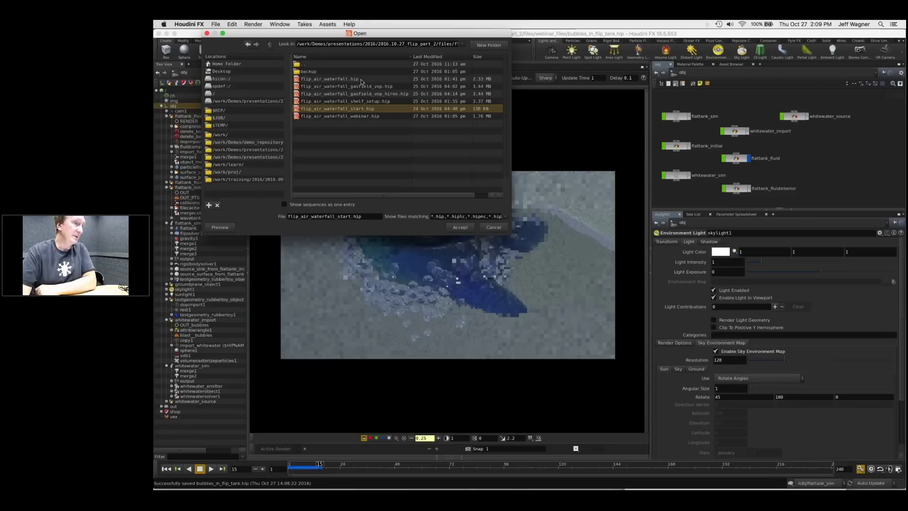
{"action": "left_click", "coordinate": [355, 118]}
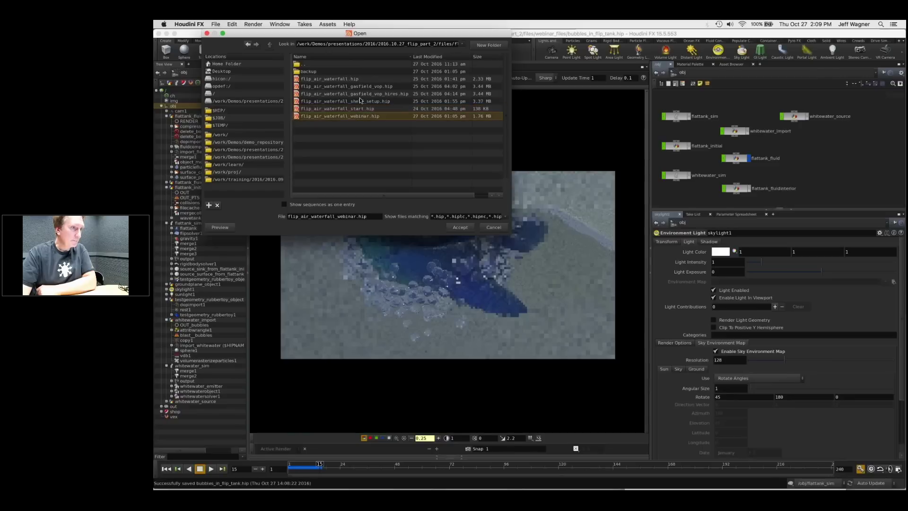
{"action": "left_click", "coordinate": [363, 95]}
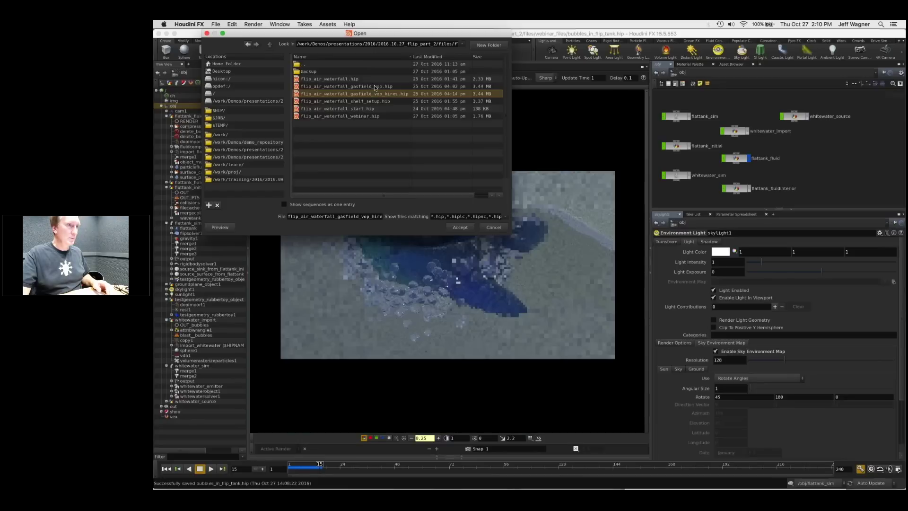
{"action": "double_click", "coordinate": [375, 87]}
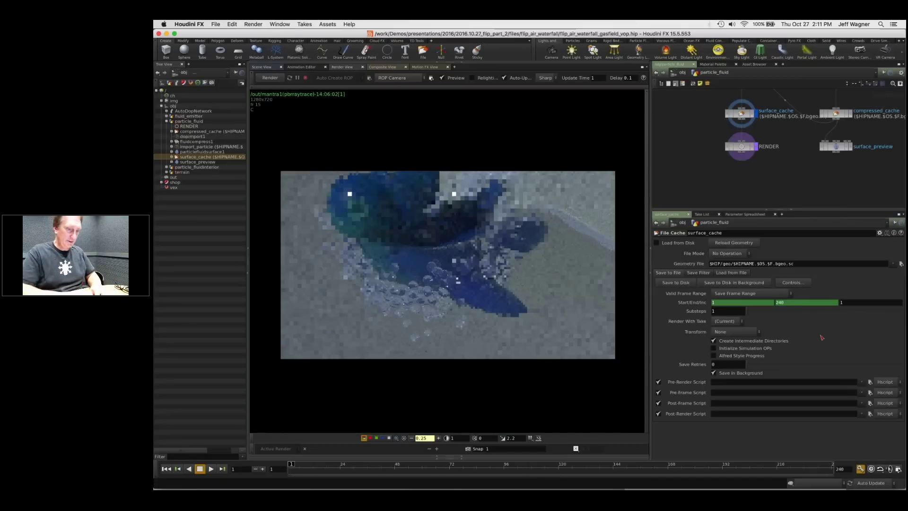
Step: Switch to the terminal, launch a second Houdini session with ho, dismiss its start window and maximize it
{"action": "key", "text": "super+Tab"}
{"action": "type", "text": "ho"}
{"action": "key", "text": "Return"}
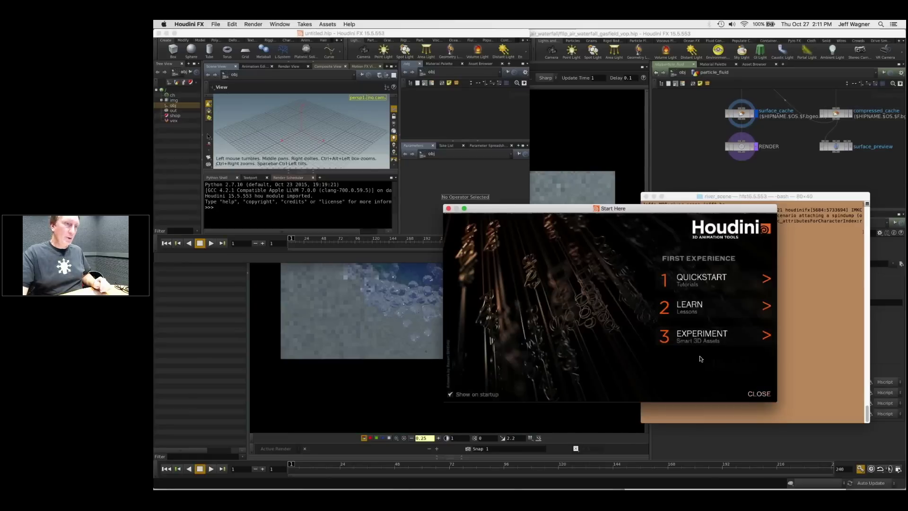
{"action": "left_click", "coordinate": [755, 392]}
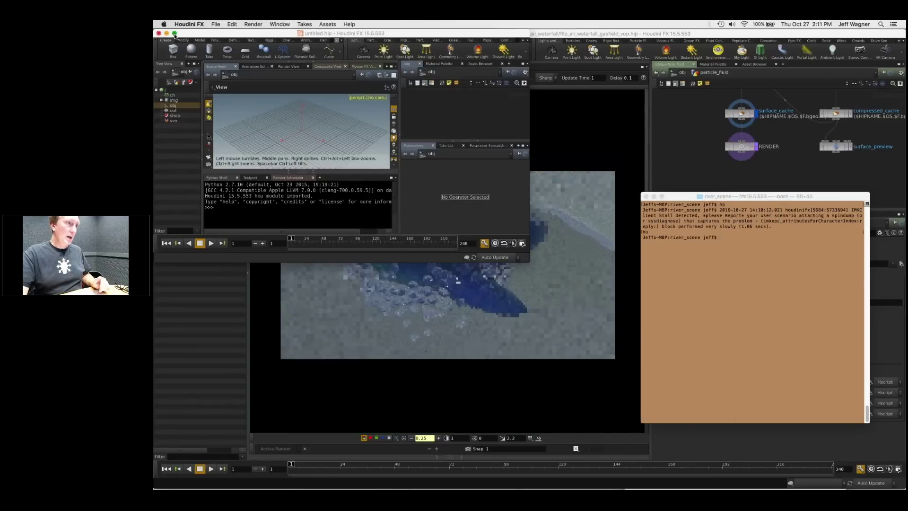
{"action": "left_click", "coordinate": [174, 34]}
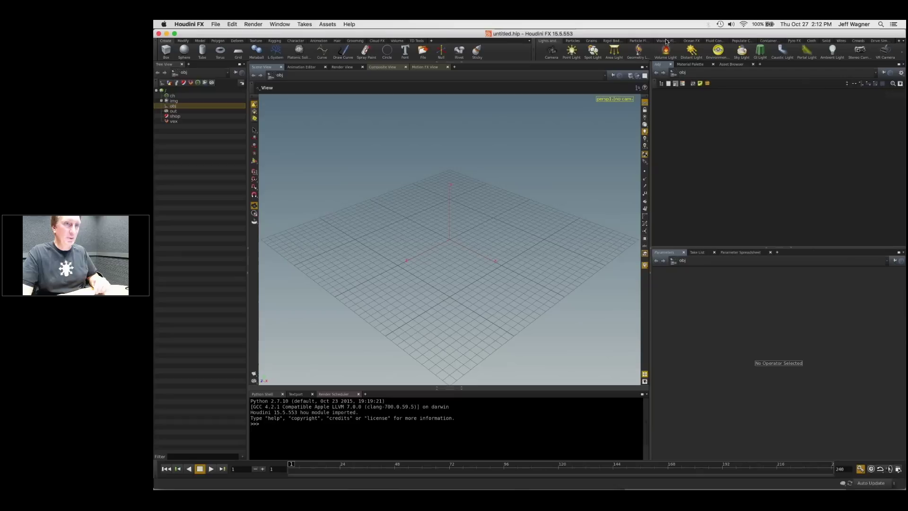
{"action": "left_click", "coordinate": [715, 41]}
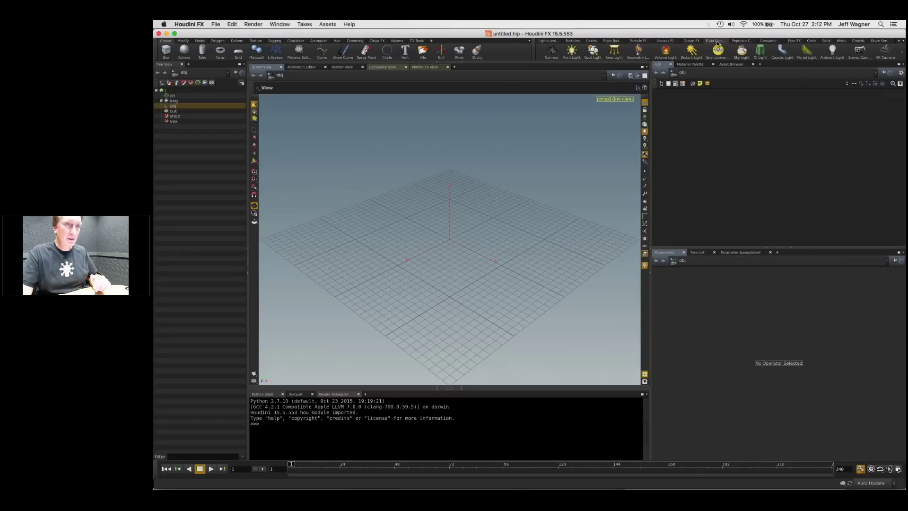
{"action": "left_click", "coordinate": [644, 41]}
{"action": "left_click", "coordinate": [665, 40]}
{"action": "left_click", "coordinate": [619, 42]}
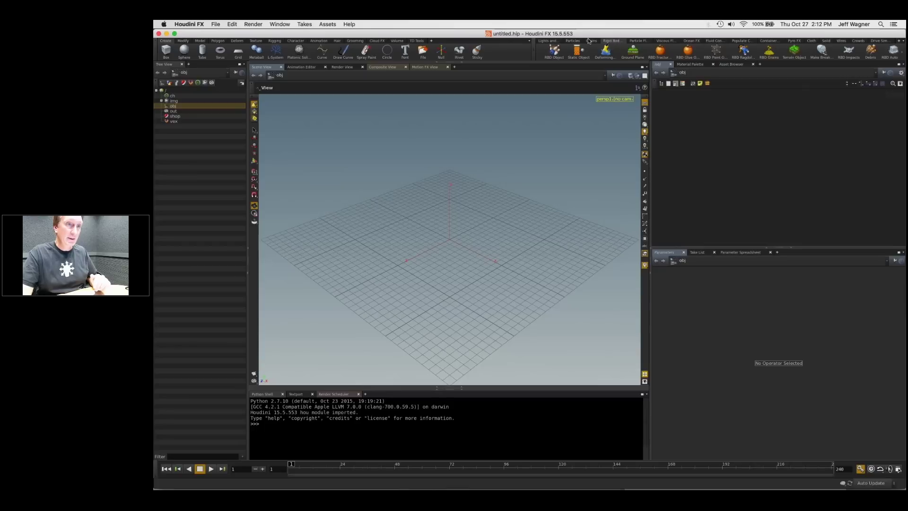
Step: Create a static Flat Tank ocean setup with no object to follow, and return to the object level
{"action": "left_click", "coordinate": [638, 41]}
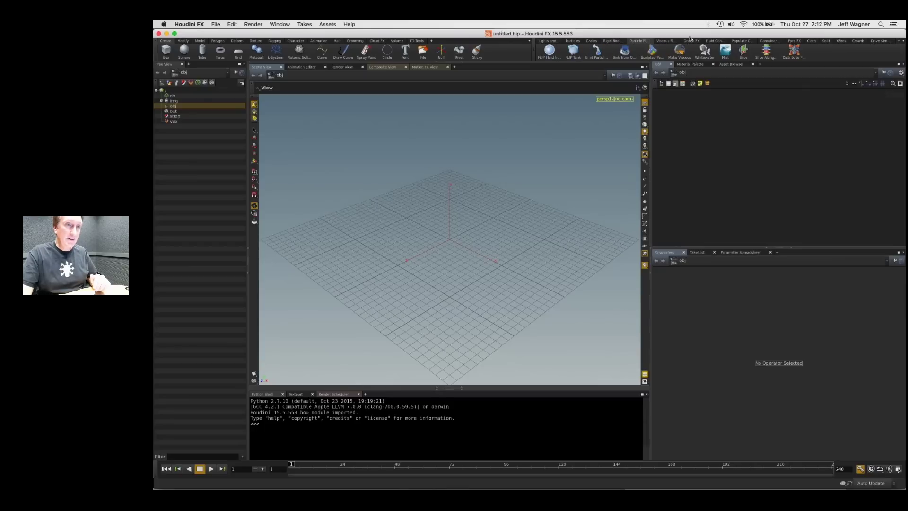
{"action": "left_click", "coordinate": [691, 40]}
{"action": "left_click", "coordinate": [669, 50]}
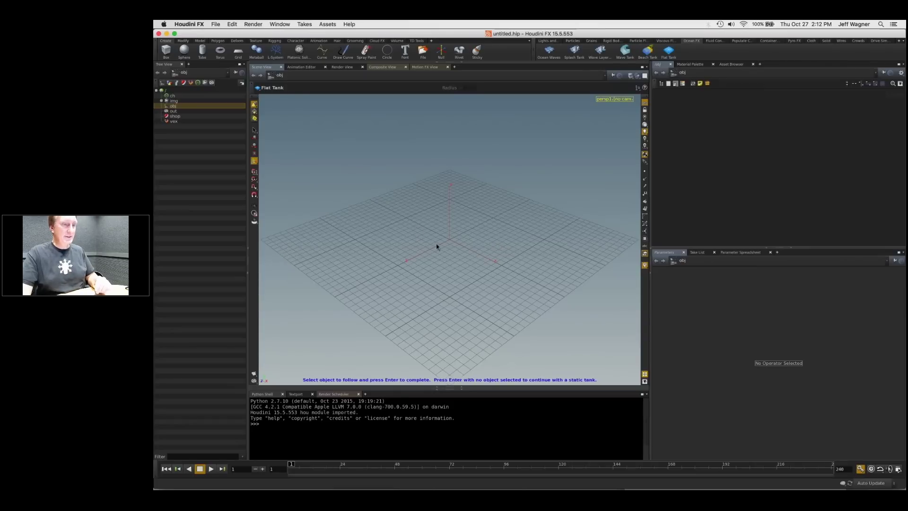
{"action": "key", "text": "Return"}
{"action": "key", "text": "Return"}
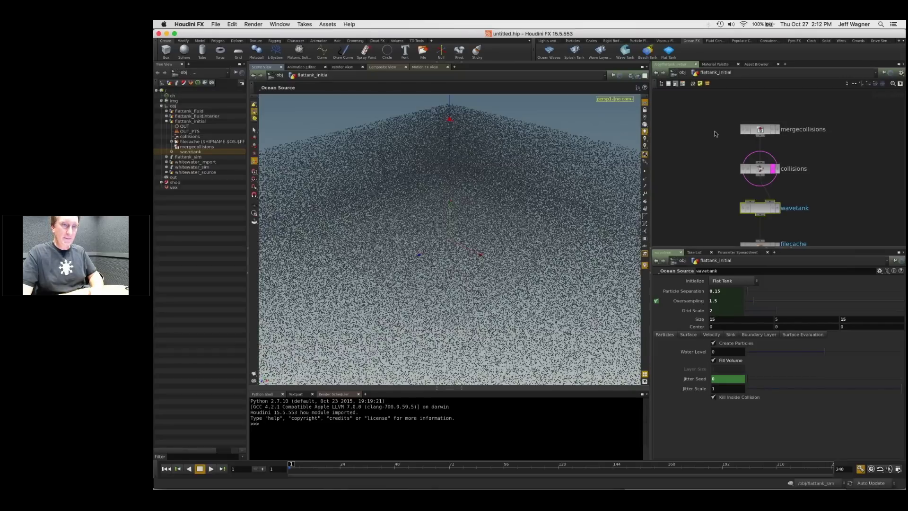
{"action": "key", "text": "u"}
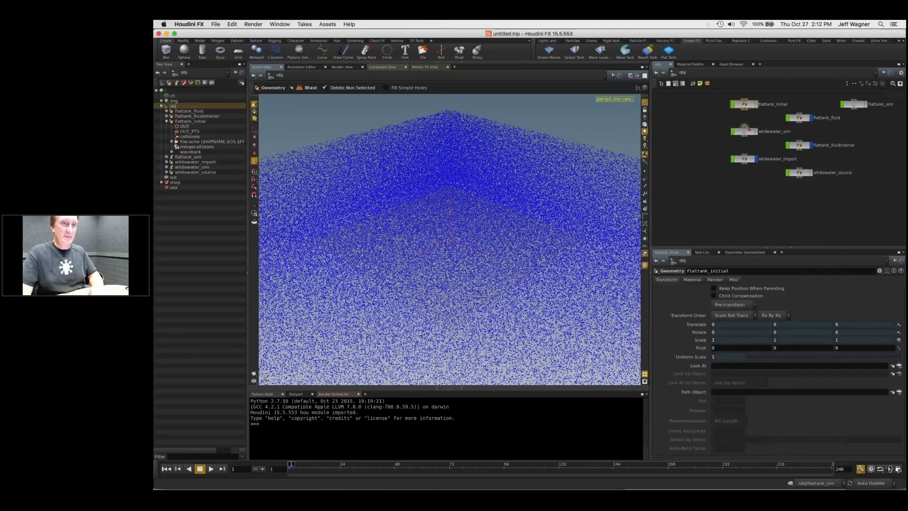
Step: Examine the whitewater object and whitewater solver settings inside whitewater_sim, and return to the object level
{"action": "double_click", "coordinate": [745, 130]}
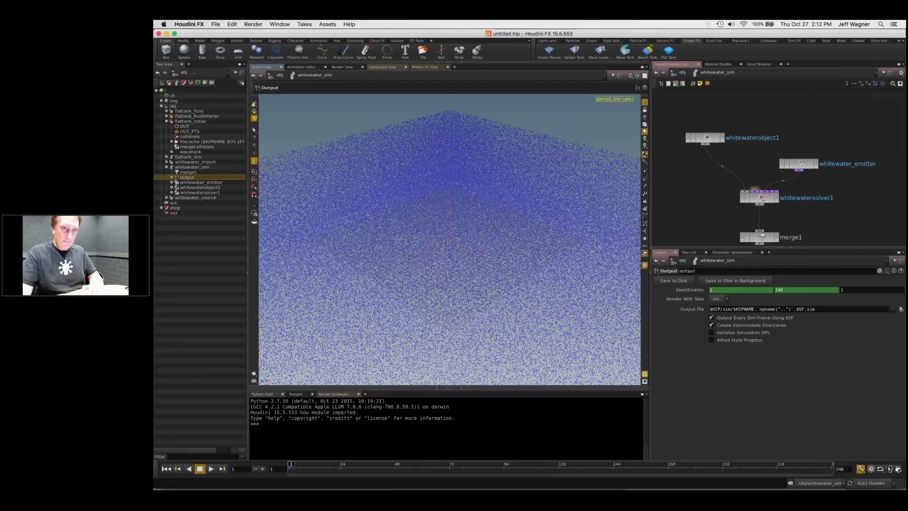
{"action": "left_click", "coordinate": [709, 137]}
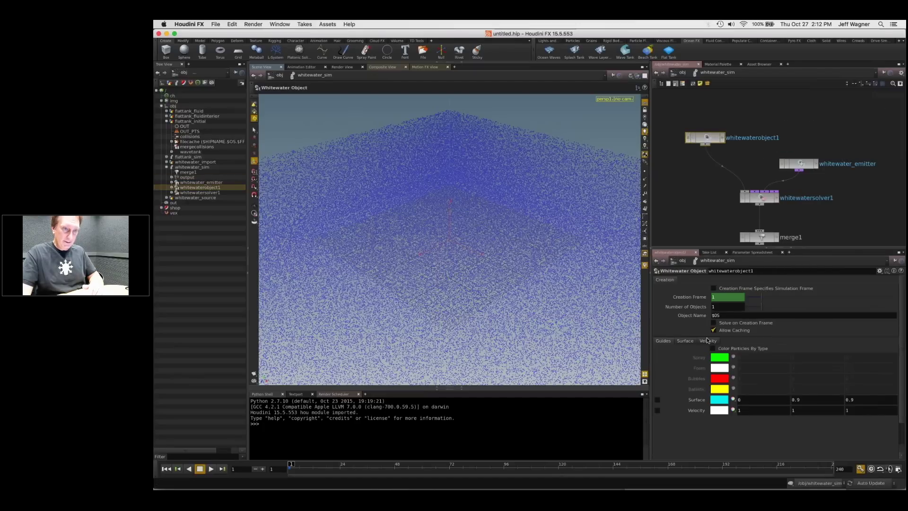
{"action": "left_click", "coordinate": [759, 198]}
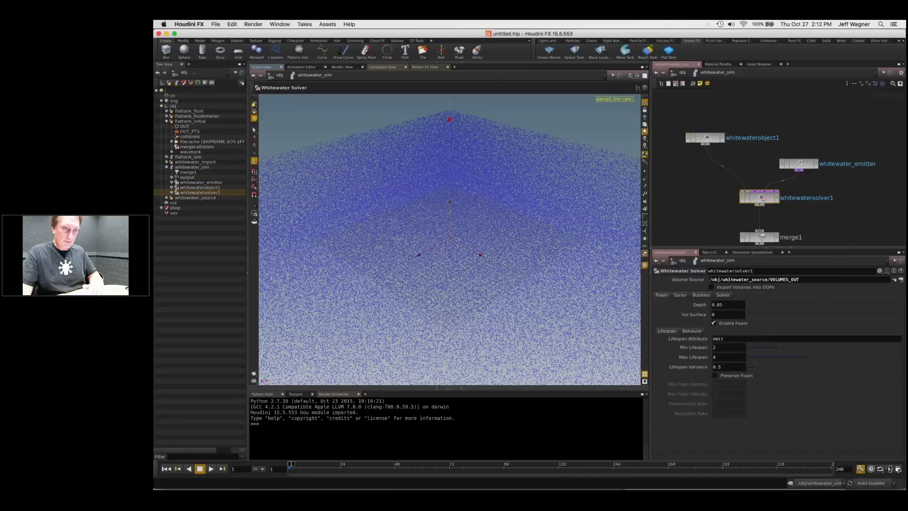
{"action": "key", "text": "h"}
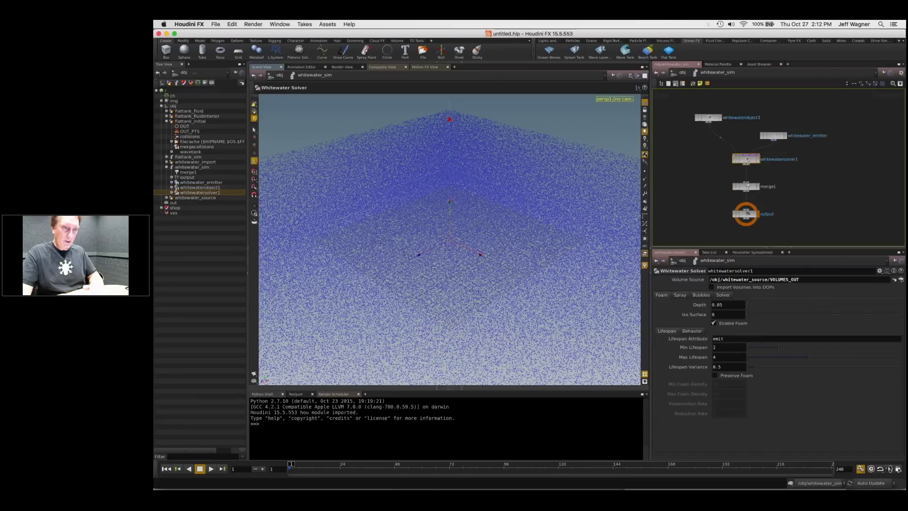
{"action": "scroll", "coordinate": [709, 162], "scroll_direction": "up", "scroll_amount": 2}
{"action": "key", "text": "u"}
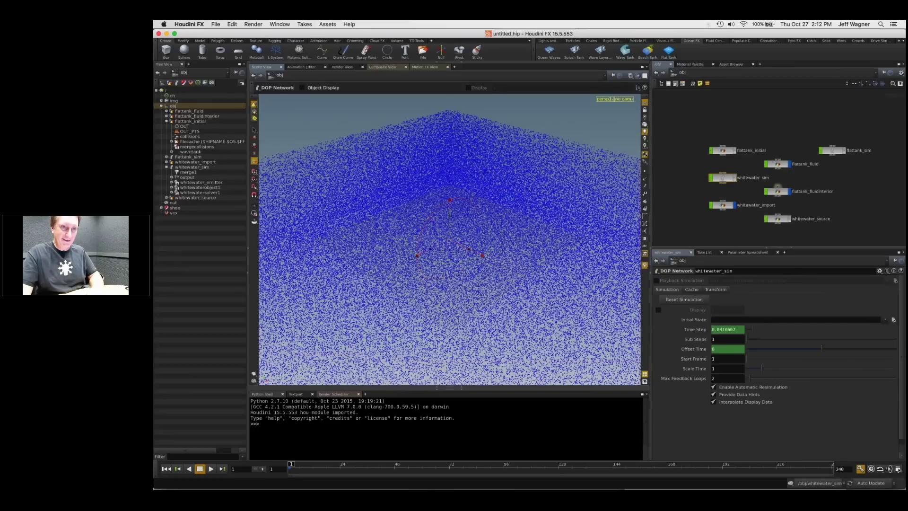
Step: Set the flattank FLIP object's Particle Separation to 0.3 inside flattank_sim and play the simulation
{"action": "left_click", "coordinate": [820, 156]}
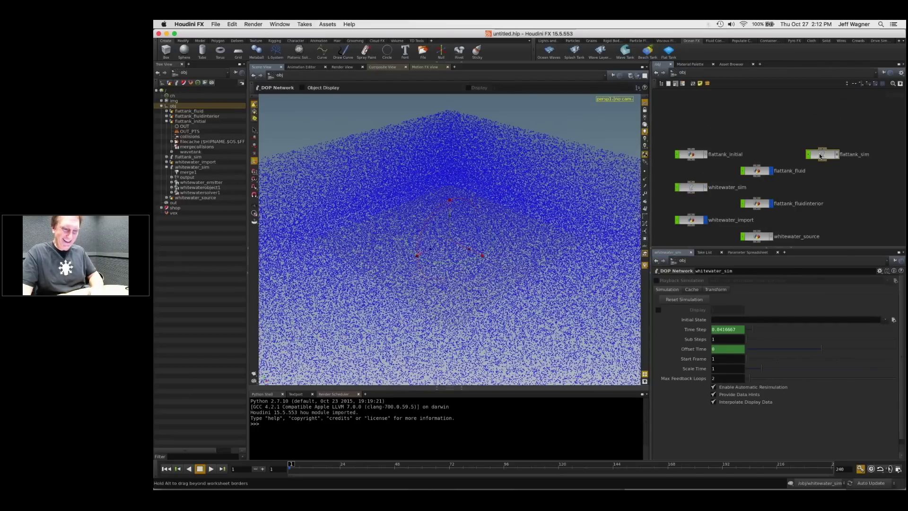
{"action": "double_click", "coordinate": [820, 156]}
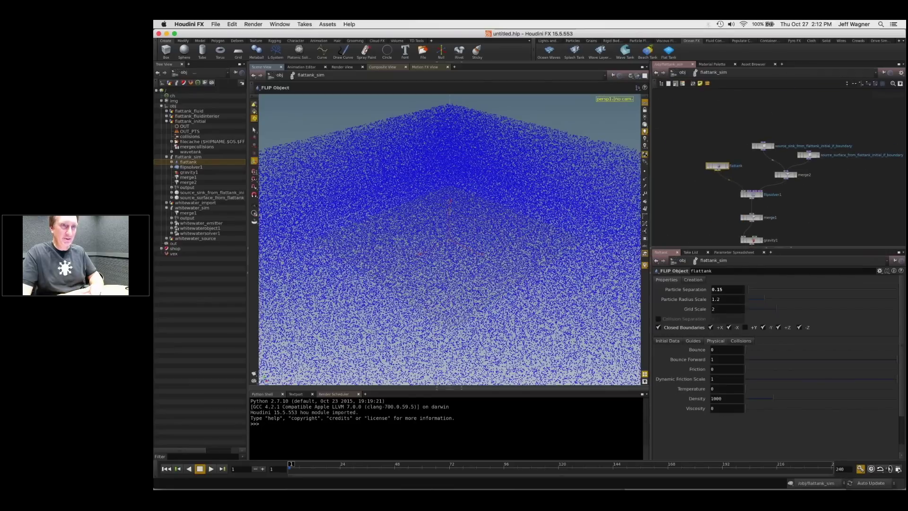
{"action": "scroll", "coordinate": [779, 168], "scroll_direction": "down", "scroll_amount": 4}
{"action": "scroll", "coordinate": [719, 137], "scroll_direction": "down", "scroll_amount": 1}
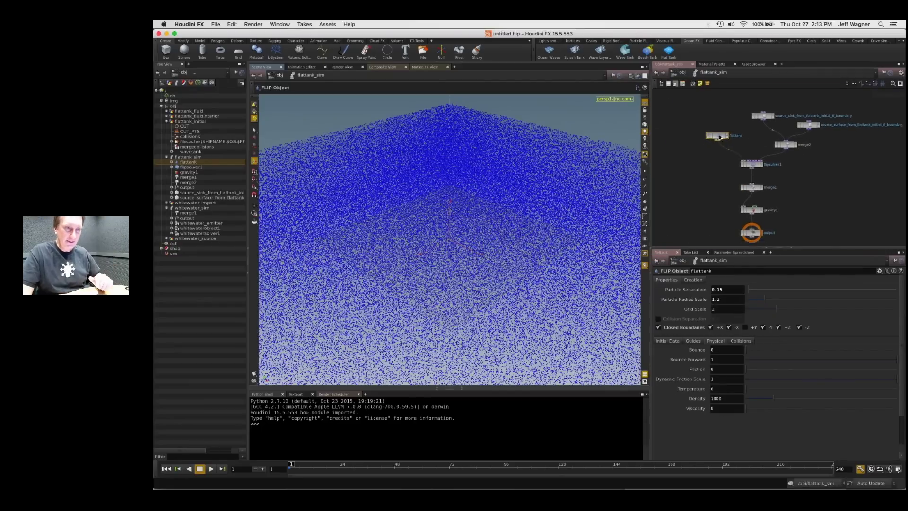
{"action": "scroll", "coordinate": [719, 137], "scroll_direction": "up", "scroll_amount": 3}
{"action": "left_click_drag", "start_coordinate": [711, 140], "coordinate": [715, 138]}
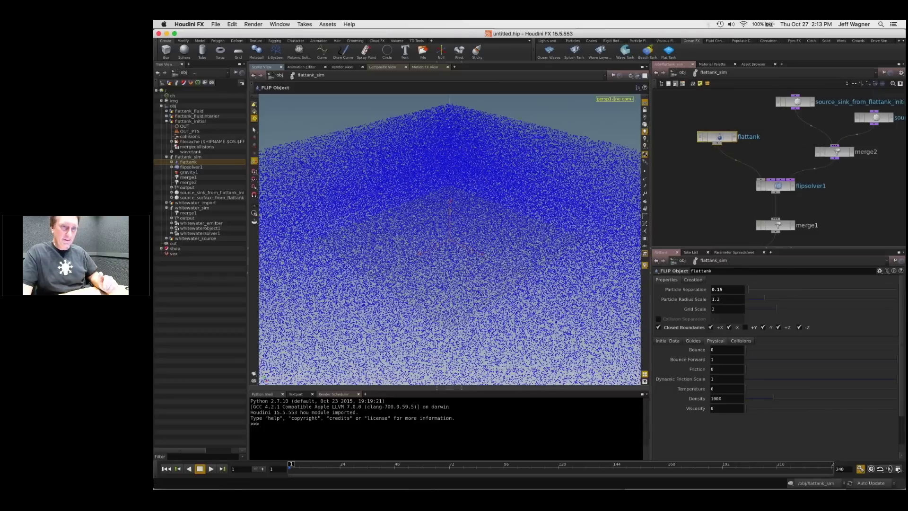
{"action": "double_click", "coordinate": [744, 292]}
{"action": "type", "text": "3"}
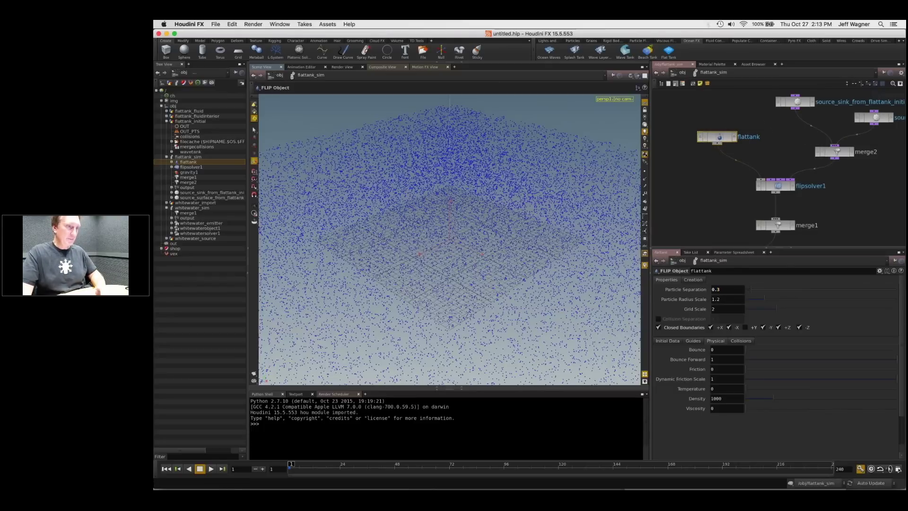
{"action": "key", "text": "Up"}
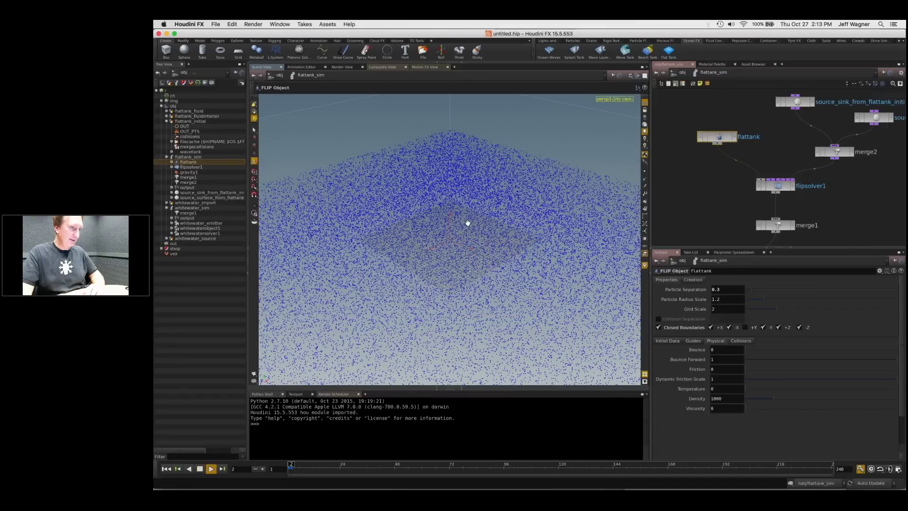
{"action": "right_click_drag", "start_coordinate": [467, 222], "coordinate": [449, 222]}
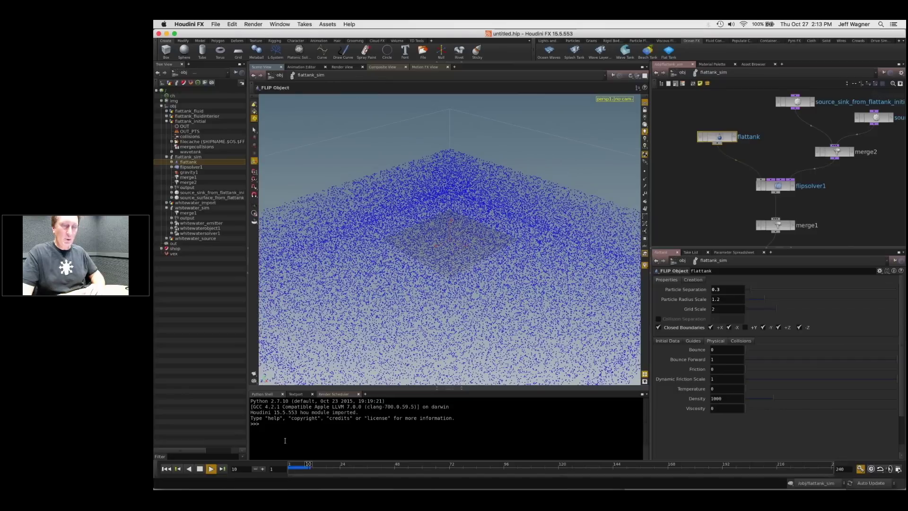
Step: Try a POP Force node next to the flattank FLIP object and delete it
{"action": "key", "text": "Tab"}
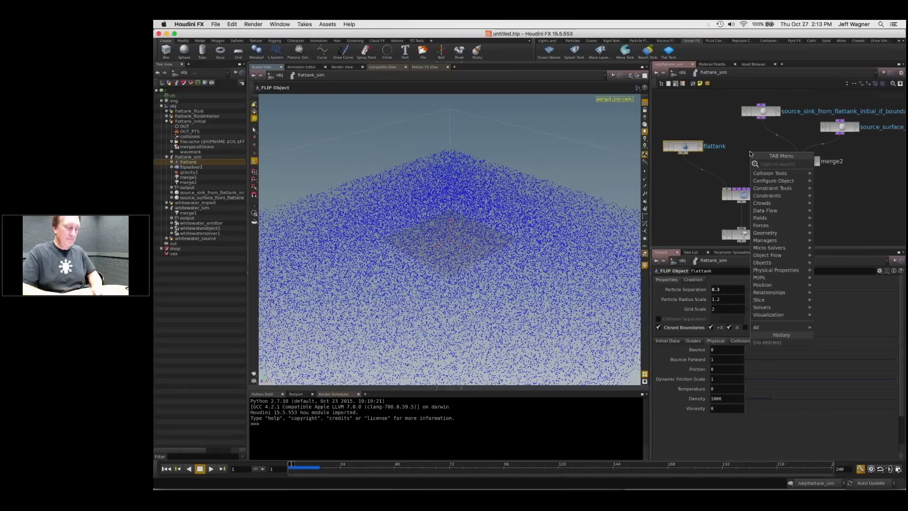
{"action": "type", "text": "p"}
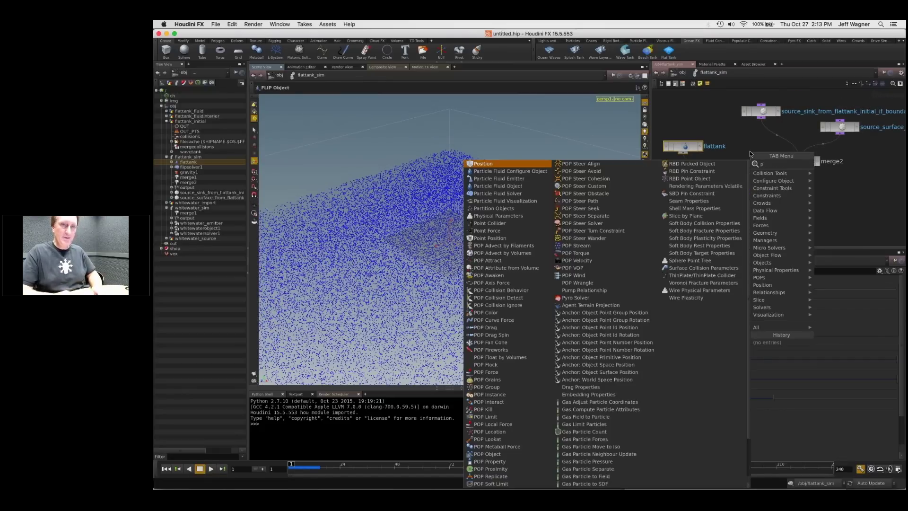
{"action": "type", "text": "op fo"}
{"action": "left_click", "coordinate": [817, 164]}
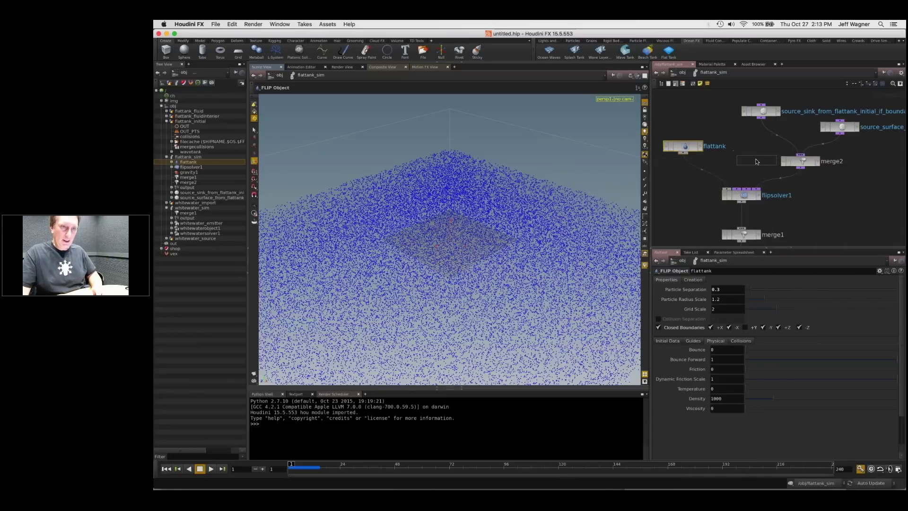
{"action": "left_click", "coordinate": [751, 158]}
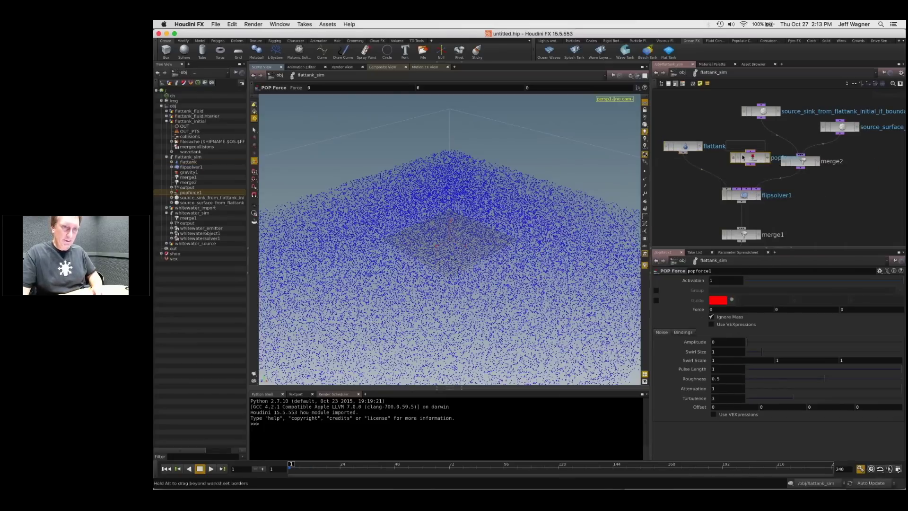
{"action": "left_click_drag", "start_coordinate": [742, 158], "coordinate": [743, 135]}
{"action": "key", "text": "Delete"}
Step: Try a POP VOP node above the FLIP solver and delete it
{"action": "key", "text": "Tab"}
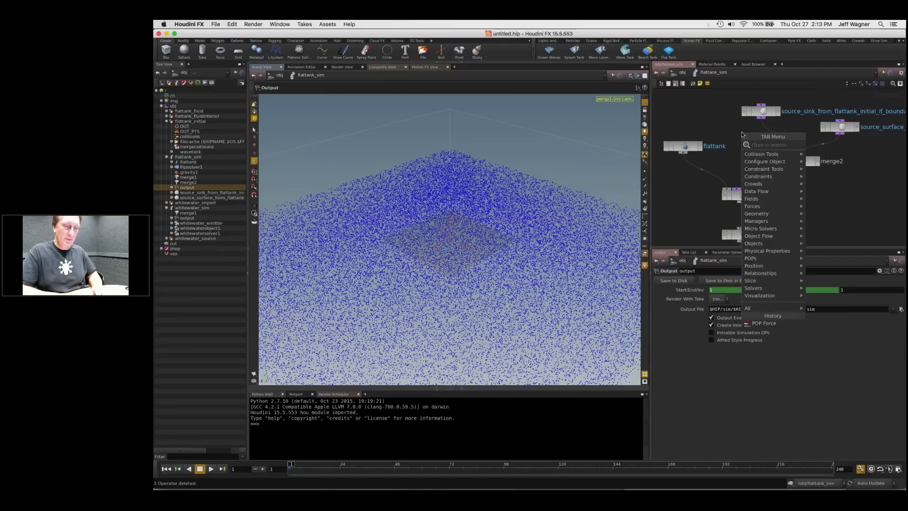
{"action": "type", "text": "pop"}
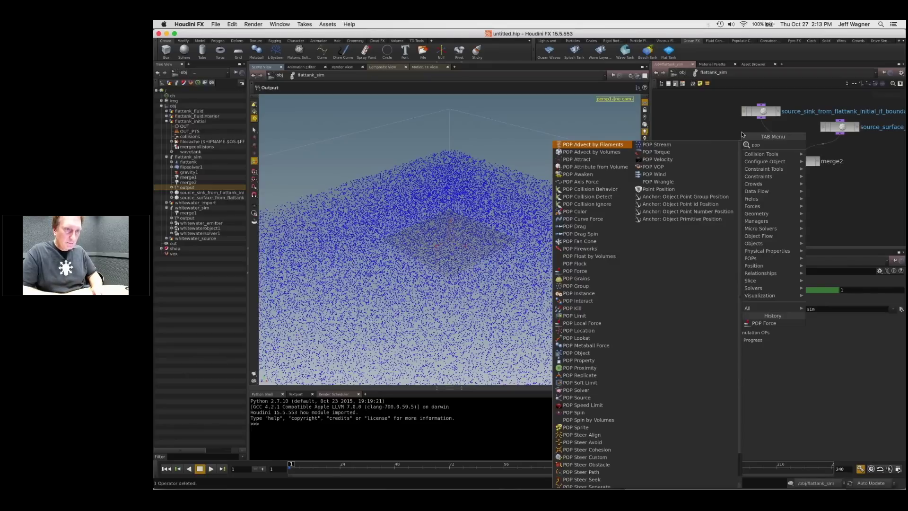
{"action": "type", "text": "vop"}
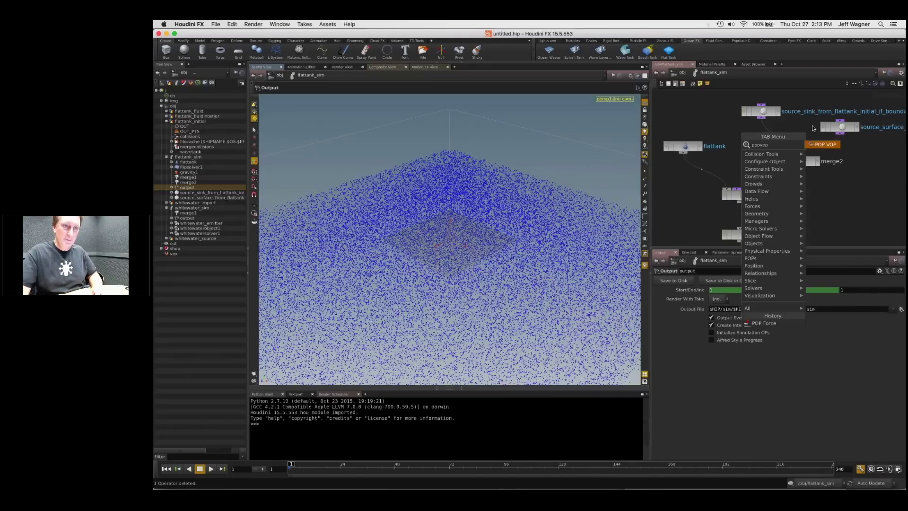
{"action": "key", "text": "Return"}
{"action": "left_click", "coordinate": [745, 153]}
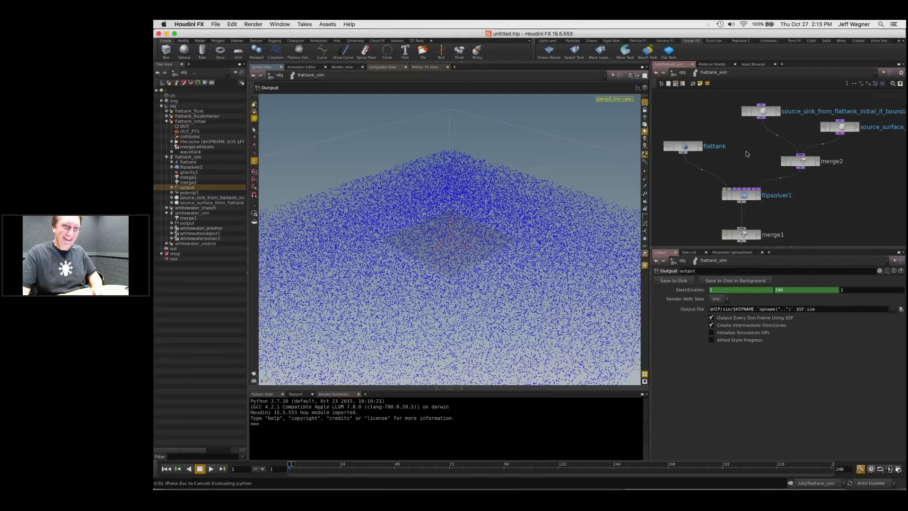
{"action": "scroll", "coordinate": [747, 189], "scroll_direction": "up", "scroll_amount": 3}
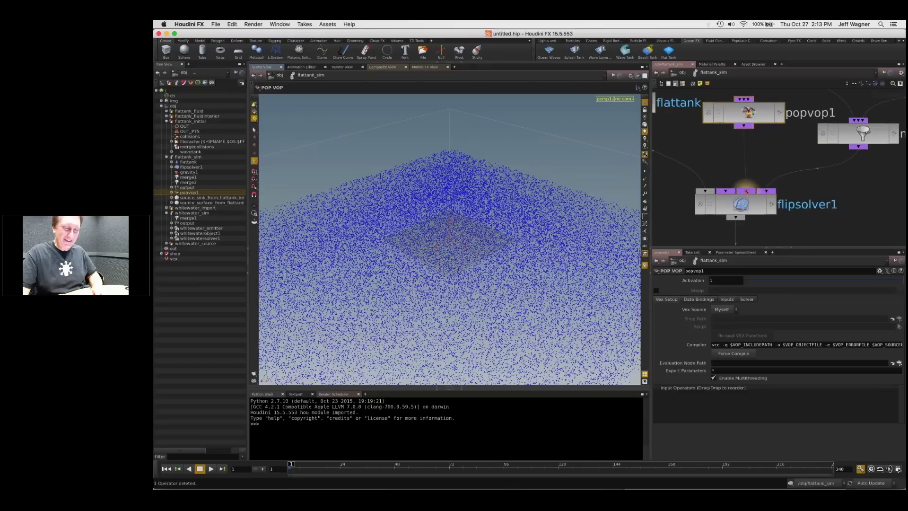
{"action": "scroll", "coordinate": [746, 191], "scroll_direction": "up", "scroll_amount": 3}
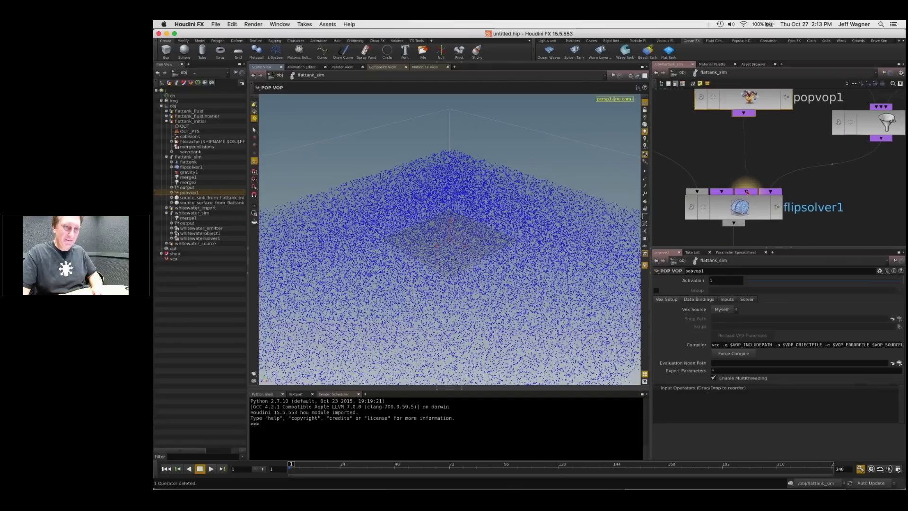
{"action": "scroll", "coordinate": [759, 139], "scroll_direction": "down", "scroll_amount": 3}
{"action": "key", "text": "Delete"}
Step: Add a Gas Field VOP node and wire it into the third input of flipsolver1
{"action": "key", "text": "Tab"}
{"action": "type", "text": "ga"}
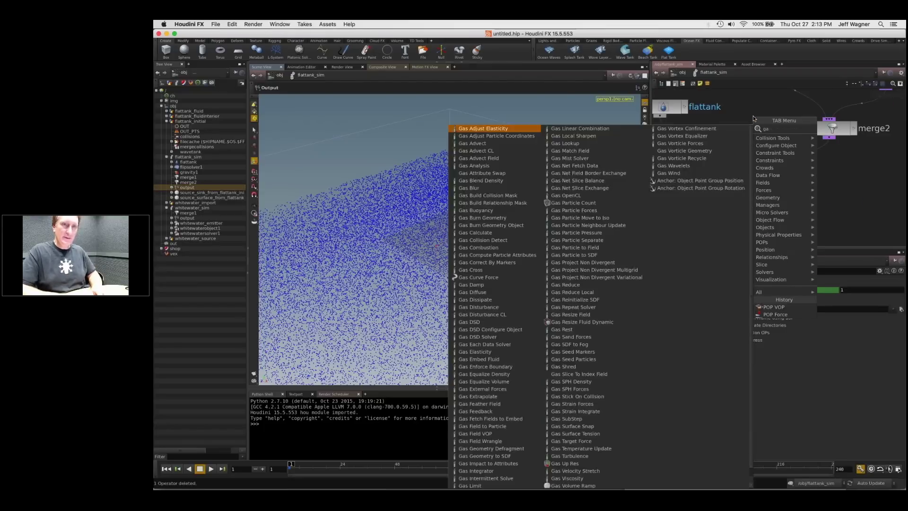
{"action": "type", "text": "sfie"}
{"action": "key", "text": "Return"}
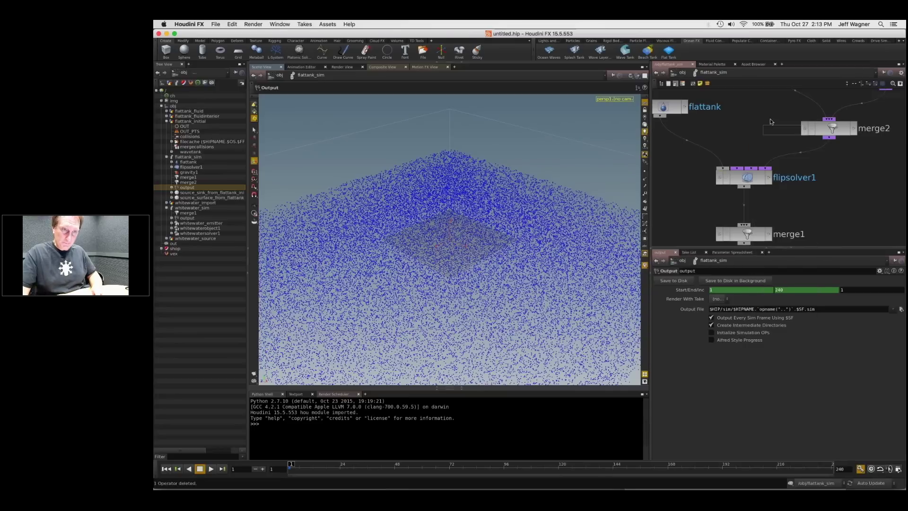
{"action": "left_click", "coordinate": [761, 116]}
{"action": "left_click", "coordinate": [752, 168]}
{"action": "left_click_drag", "start_coordinate": [755, 114], "coordinate": [738, 112]}
Step: Enter the Gas Field VOP network and move the volume VOP output node farther away from the global parameters node
{"action": "double_click", "coordinate": [738, 112]}
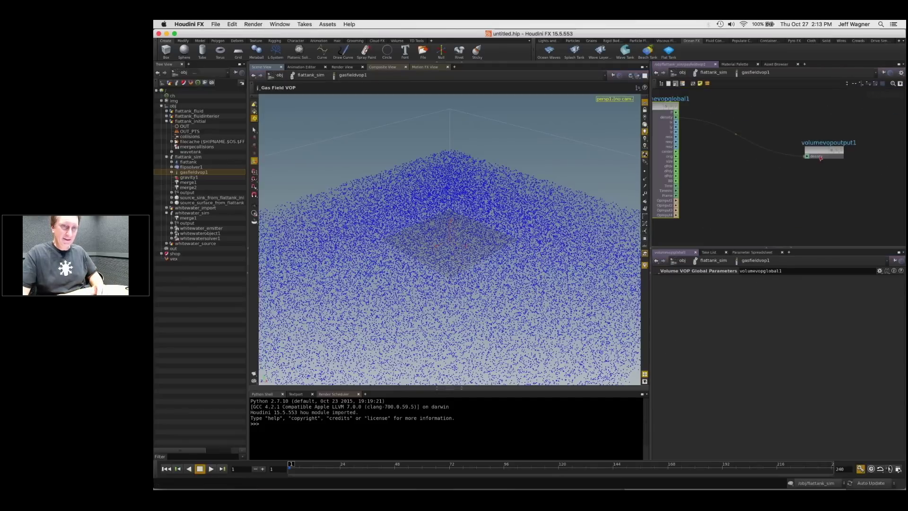
{"action": "left_click_drag", "start_coordinate": [827, 149], "coordinate": [901, 105]}
{"action": "scroll", "coordinate": [778, 137], "scroll_direction": "down", "scroll_amount": 3}
{"action": "mouse_move", "coordinate": [750, 162]}
{"action": "middle_mouse_down"}
{"action": "mouse_move", "coordinate": [740, 182]}
{"action": "mouse_move", "coordinate": [751, 172]}
{"action": "middle_mouse_up"}
{"action": "scroll", "coordinate": [740, 183], "scroll_direction": "up", "scroll_amount": 3}
{"action": "scroll", "coordinate": [752, 173], "scroll_direction": "down", "scroll_amount": 2}
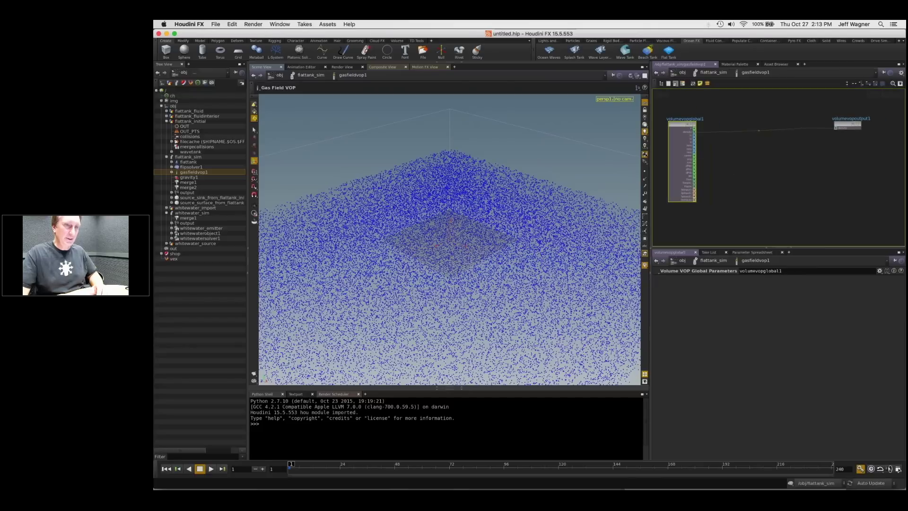
Step: Add a Bind node in the Gas Field VOP, name it vel and set its type to Vector (vector)
{"action": "key", "text": "Tab"}
{"action": "type", "text": "bind"}
{"action": "key", "text": "Return"}
{"action": "left_click", "coordinate": [742, 163]}
{"action": "double_click", "coordinate": [725, 280]}
{"action": "type", "text": "vel"}
{"action": "key", "text": "Return"}
{"action": "left_click", "coordinate": [736, 289]}
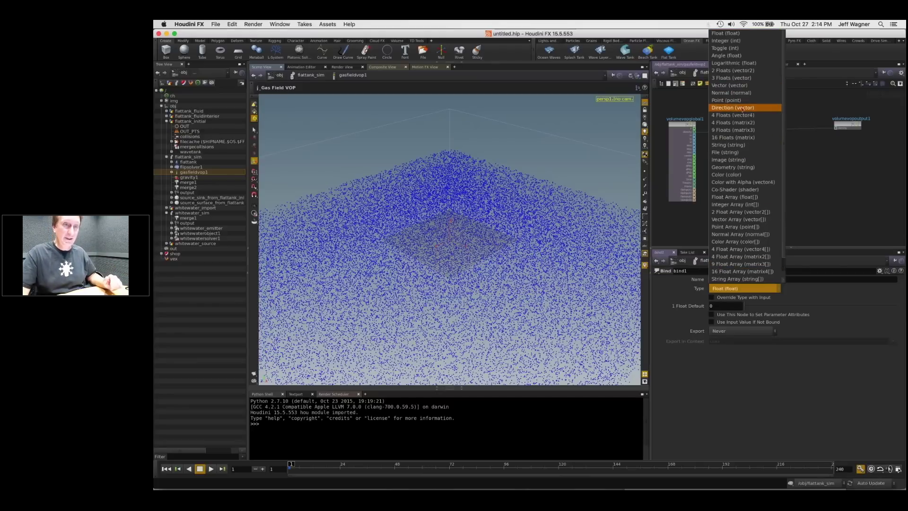
{"action": "left_click", "coordinate": [743, 108]}
{"action": "left_click", "coordinate": [733, 289]}
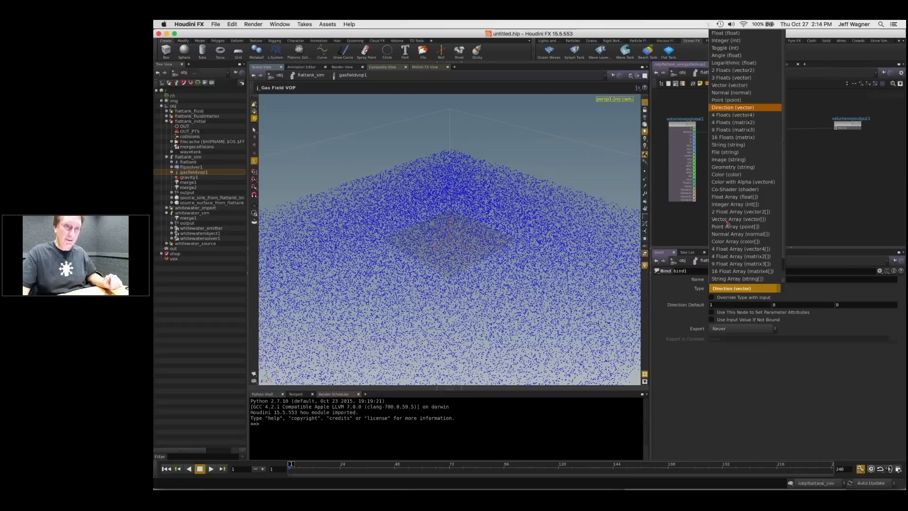
{"action": "left_click", "coordinate": [724, 85]}
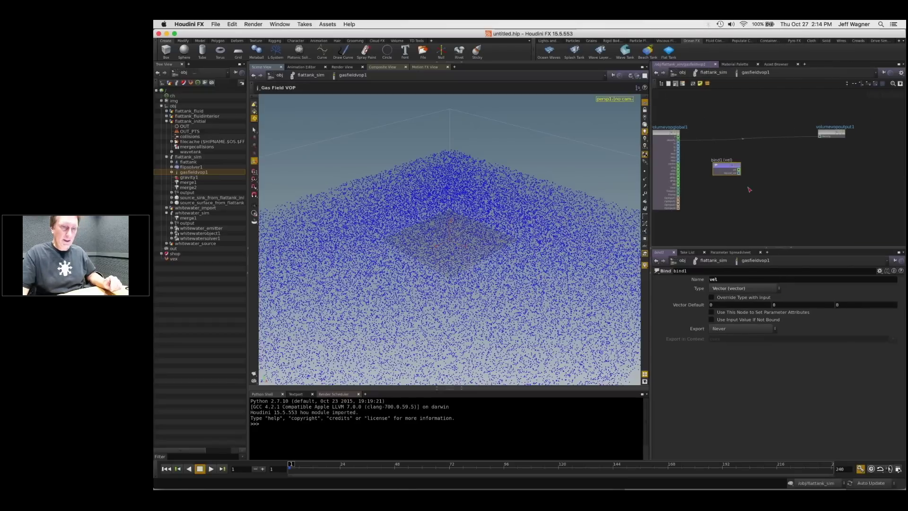
Step: Add a Bind Export node, name it vel and set its type to Vector (vector)
{"action": "middle_click_drag", "start_coordinate": [748, 187], "coordinate": [748, 193]}
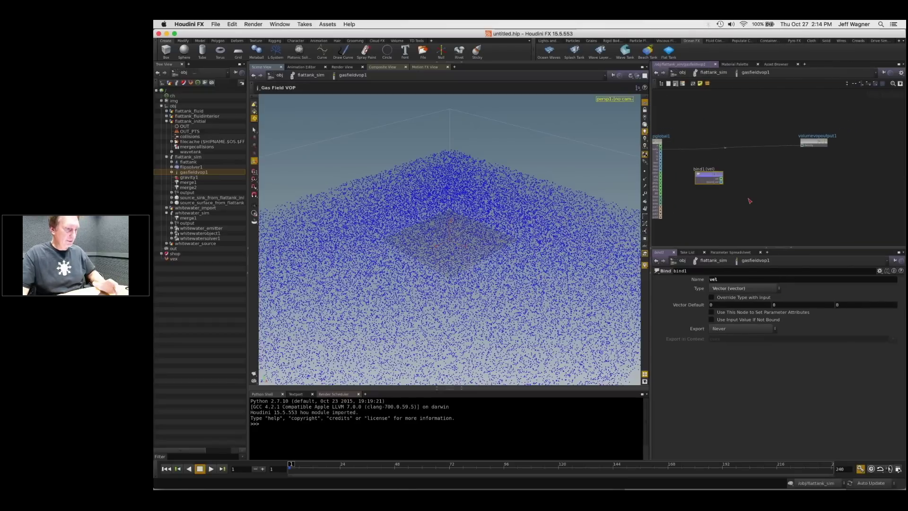
{"action": "key", "text": "Tab"}
{"action": "type", "text": "bind"}
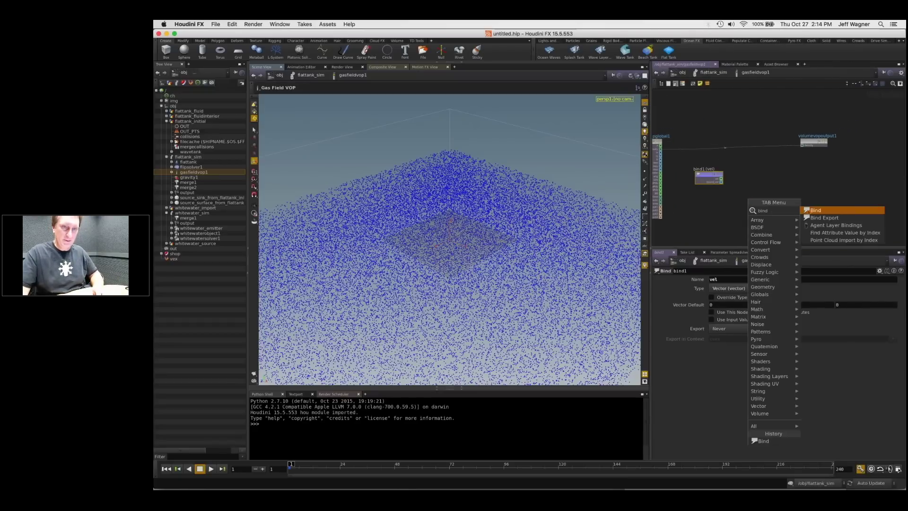
{"action": "left_click", "coordinate": [816, 210]}
{"action": "left_click", "coordinate": [821, 177]}
{"action": "double_click", "coordinate": [715, 279]}
{"action": "type", "text": "vel"}
{"action": "key", "text": "Return"}
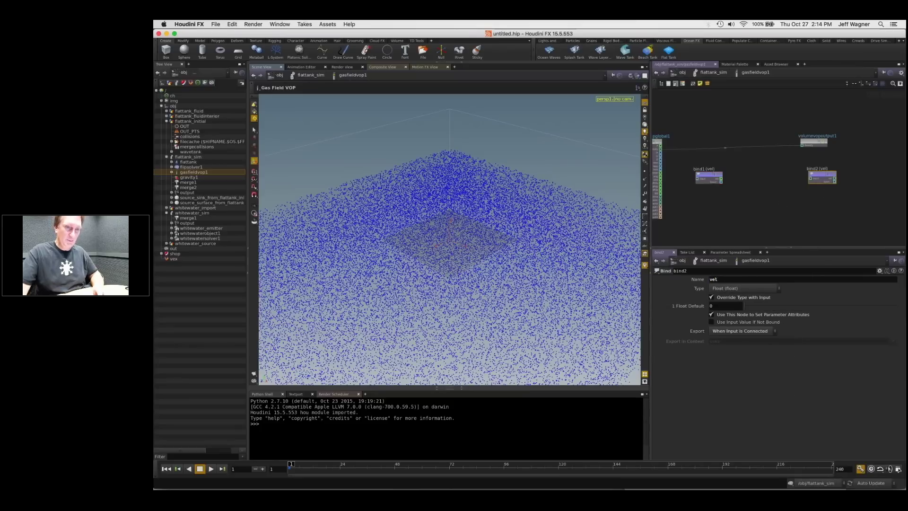
{"action": "left_click", "coordinate": [728, 289]}
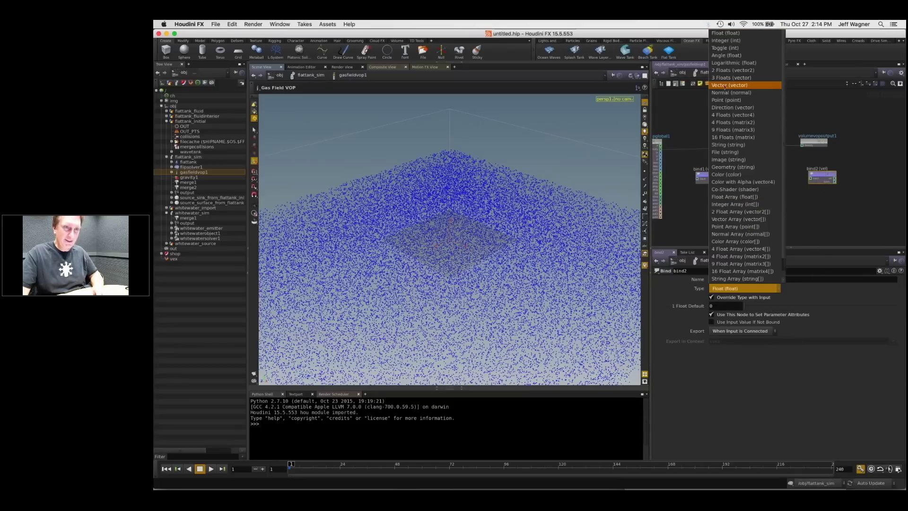
{"action": "left_click", "coordinate": [745, 196]}
Step: Wire the vel output of bind1 into the input of bind2 and space the two bind nodes apart
{"action": "scroll", "coordinate": [724, 179], "scroll_direction": "up", "scroll_amount": 2}
{"action": "left_click_drag", "start_coordinate": [724, 180], "coordinate": [852, 178]}
{"action": "left_click_drag", "start_coordinate": [713, 173], "coordinate": [701, 173]}
{"action": "scroll", "coordinate": [720, 184], "scroll_direction": "down", "scroll_amount": 3}
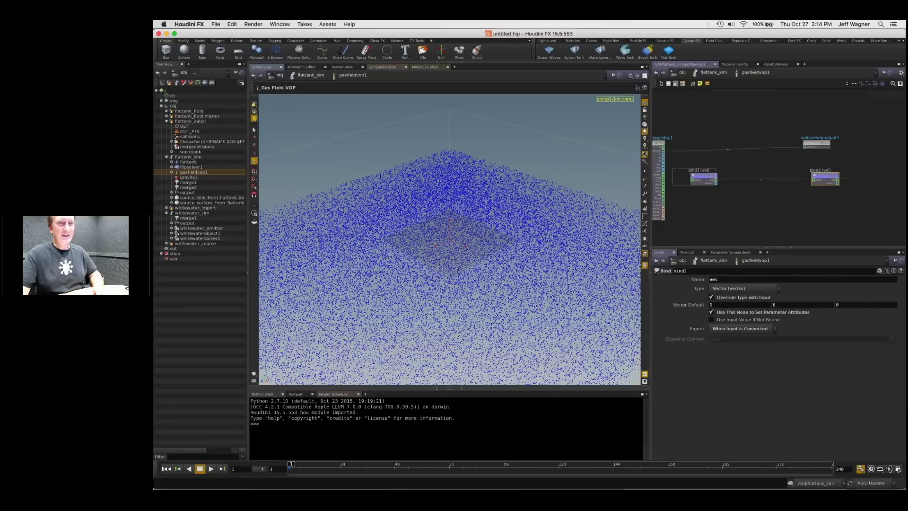
{"action": "middle_click_drag", "start_coordinate": [720, 184], "coordinate": [674, 164]}
{"action": "left_click_drag", "start_coordinate": [776, 156], "coordinate": [800, 148]}
{"action": "scroll", "coordinate": [756, 194], "scroll_direction": "down", "scroll_amount": 2}
Step: Add a Curl Noise node and place it below bind1
{"action": "key", "text": "Tab"}
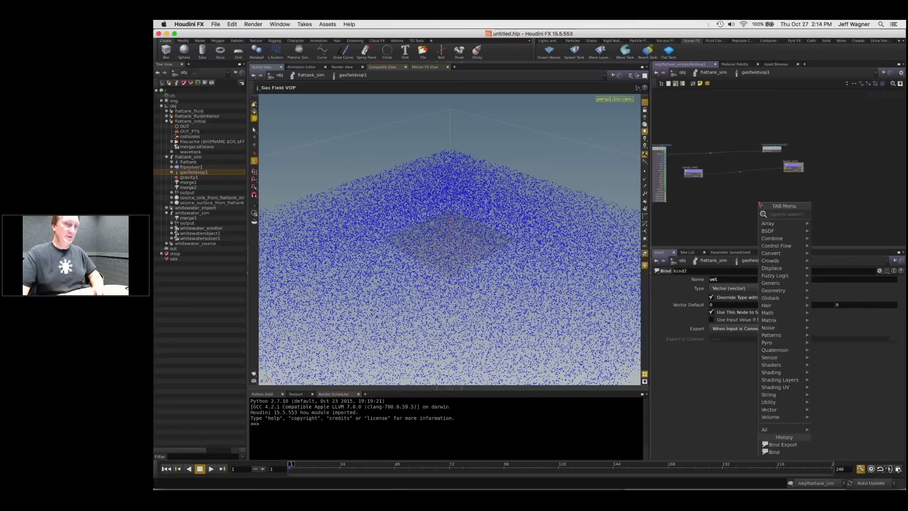
{"action": "type", "text": "cou"}
{"action": "key", "text": "Escape"}
{"action": "key", "text": "Tab"}
{"action": "type", "text": "curl"}
{"action": "key", "text": "Return"}
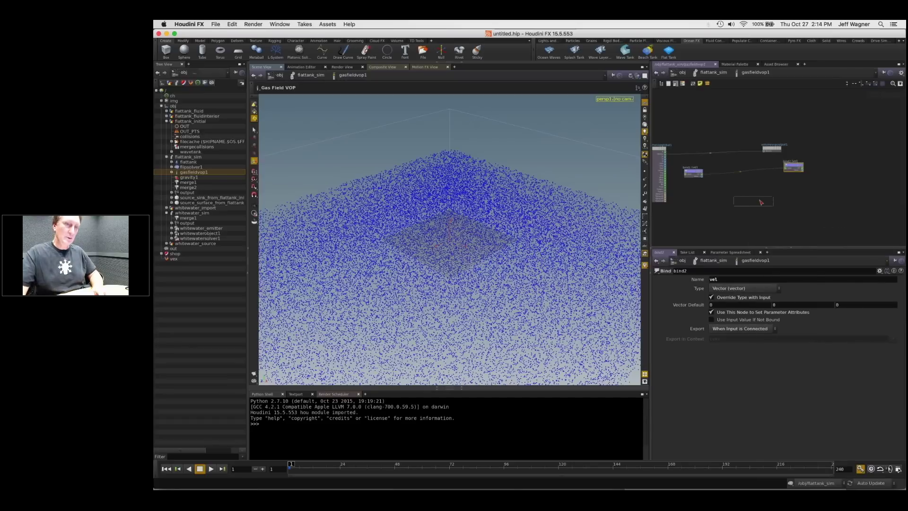
{"action": "left_click", "coordinate": [724, 207]}
{"action": "scroll", "coordinate": [731, 204], "scroll_direction": "up", "scroll_amount": 2}
{"action": "left_click_drag", "start_coordinate": [716, 195], "coordinate": [689, 198]}
{"action": "scroll", "coordinate": [745, 206], "scroll_direction": "down", "scroll_amount": 2}
{"action": "middle_click_drag", "start_coordinate": [745, 207], "coordinate": [743, 201]}
Step: Add an Anti-Aliased Noise node beside the Curl Noise node
{"action": "key", "text": "Tab"}
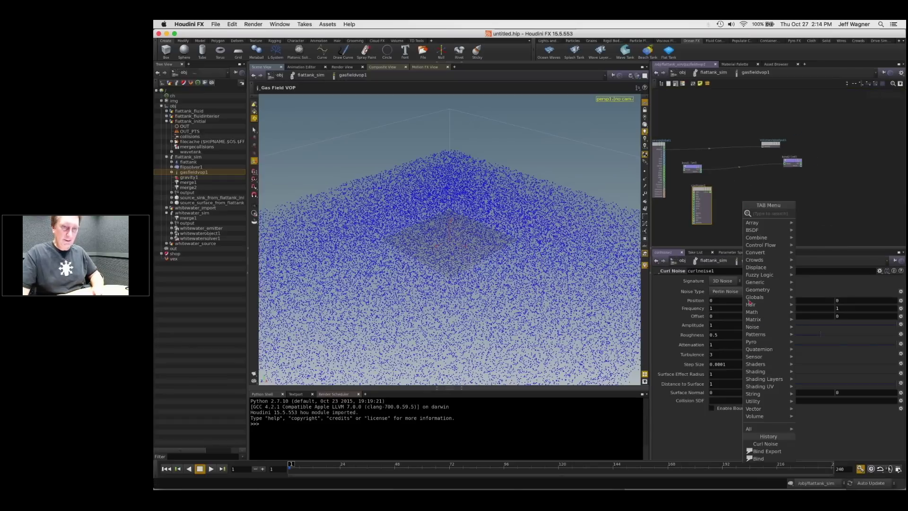
{"action": "mouse_move", "coordinate": [757, 326]}
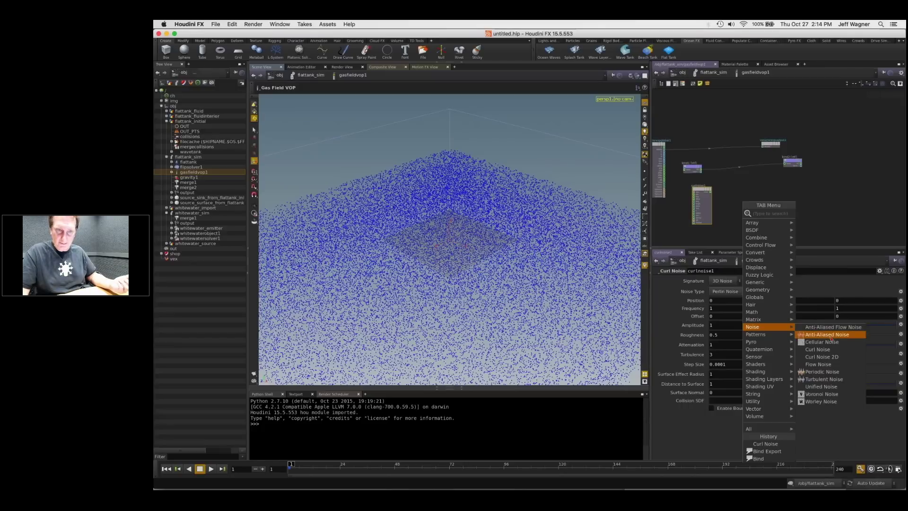
{"action": "left_click", "coordinate": [832, 335]}
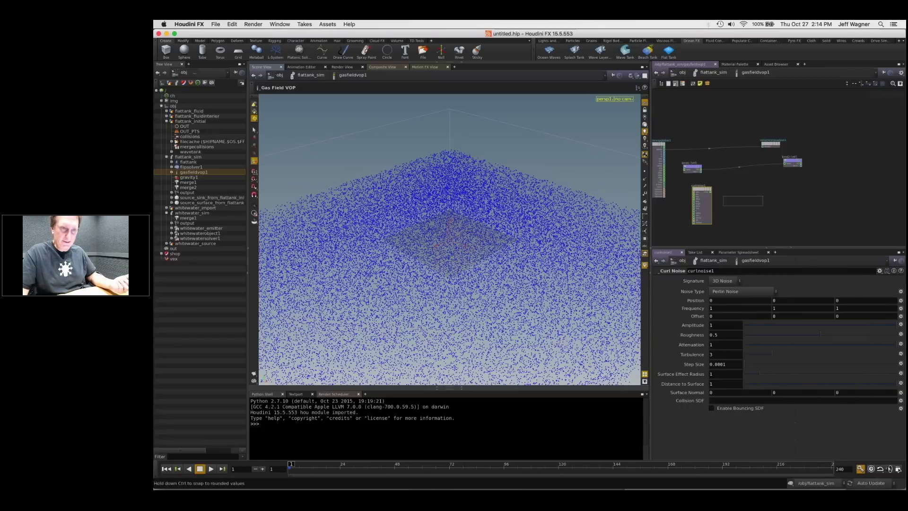
{"action": "left_click", "coordinate": [742, 203]}
Step: Add a Switch node above the Anti-Aliased Noise and wire the Curl Noise output into it
{"action": "key", "text": "Tab"}
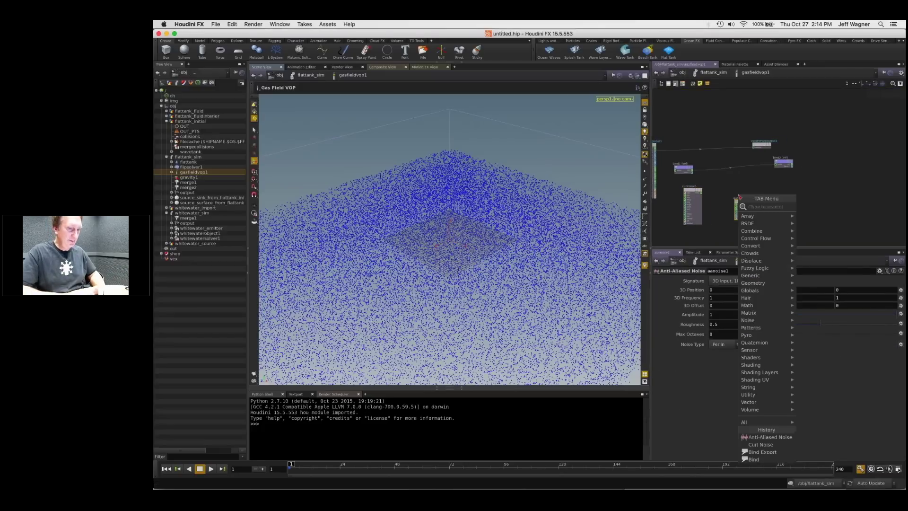
{"action": "type", "text": "mul"}
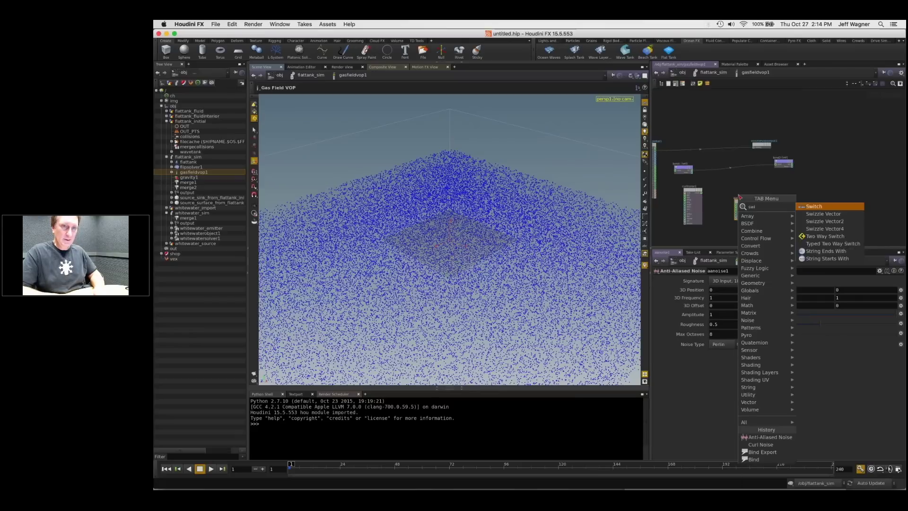
{"action": "key", "text": "Return"}
{"action": "left_click", "coordinate": [740, 196]}
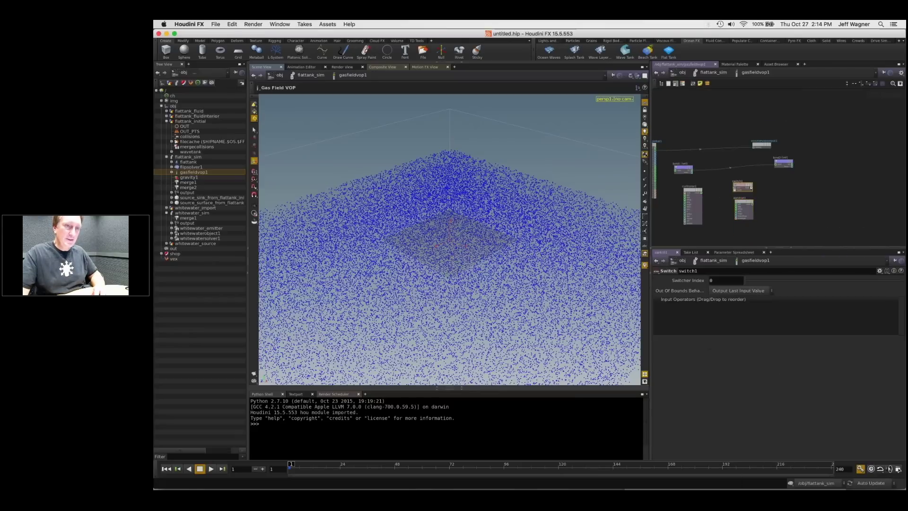
{"action": "scroll", "coordinate": [775, 179], "scroll_direction": "up", "scroll_amount": 5}
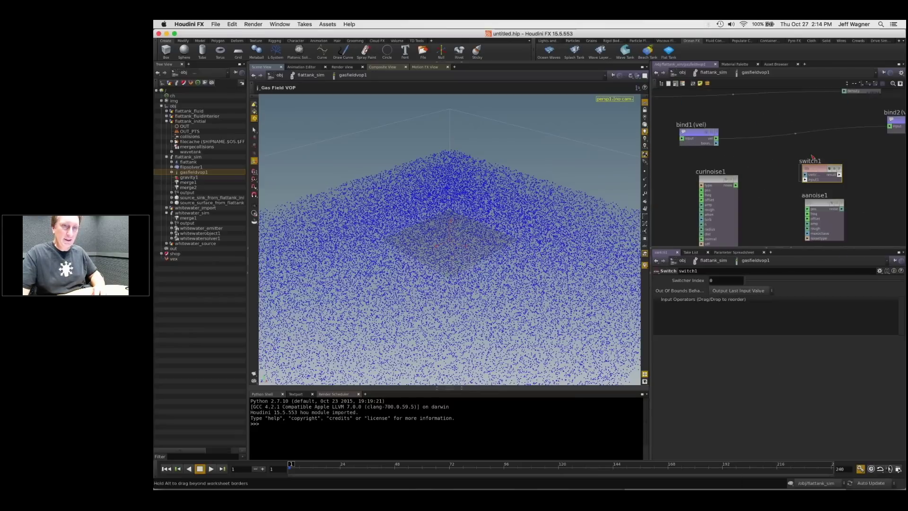
{"action": "left_click_drag", "start_coordinate": [800, 161], "coordinate": [793, 148]}
{"action": "left_click", "coordinate": [800, 167]}
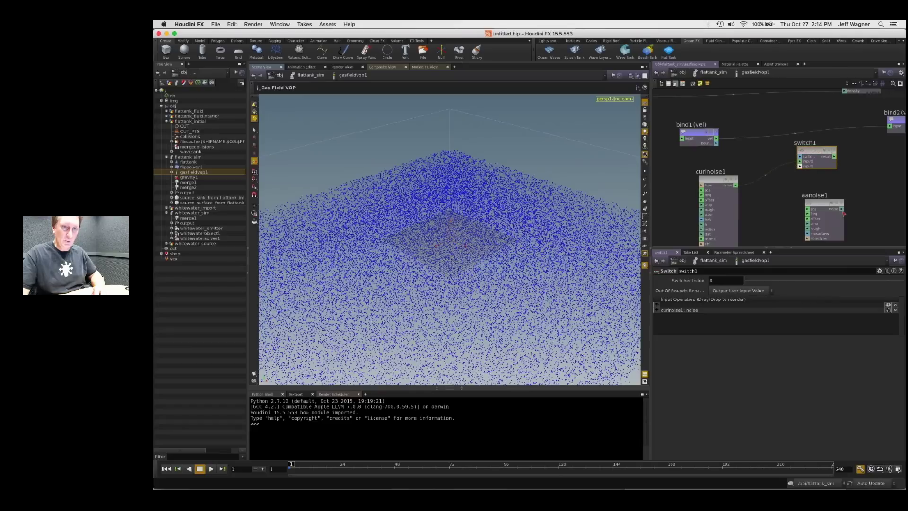
Step: Set the Anti-Aliased Noise signature to 3D Input, 3D Noise and wire its noise output into switch1
{"action": "left_click", "coordinate": [824, 206]}
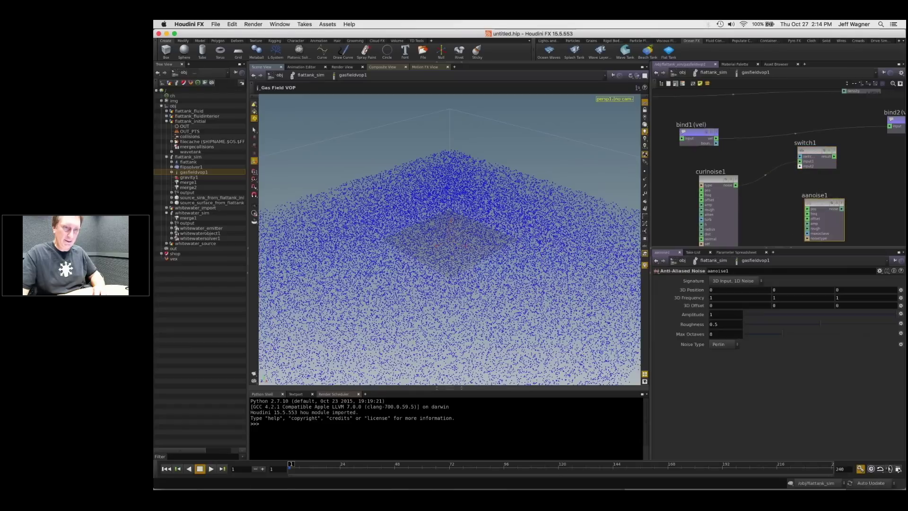
{"action": "left_click", "coordinate": [731, 281]}
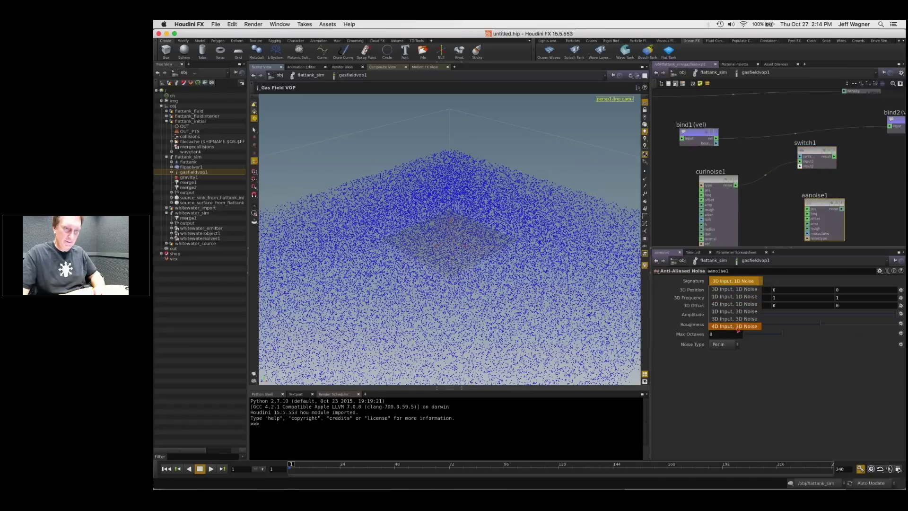
{"action": "left_click", "coordinate": [736, 319]}
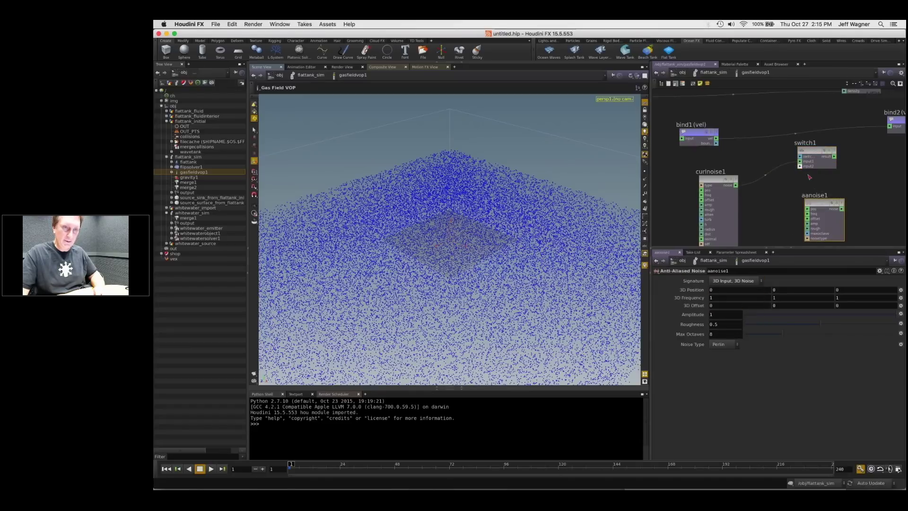
{"action": "scroll", "coordinate": [799, 175], "scroll_direction": "down", "scroll_amount": 2}
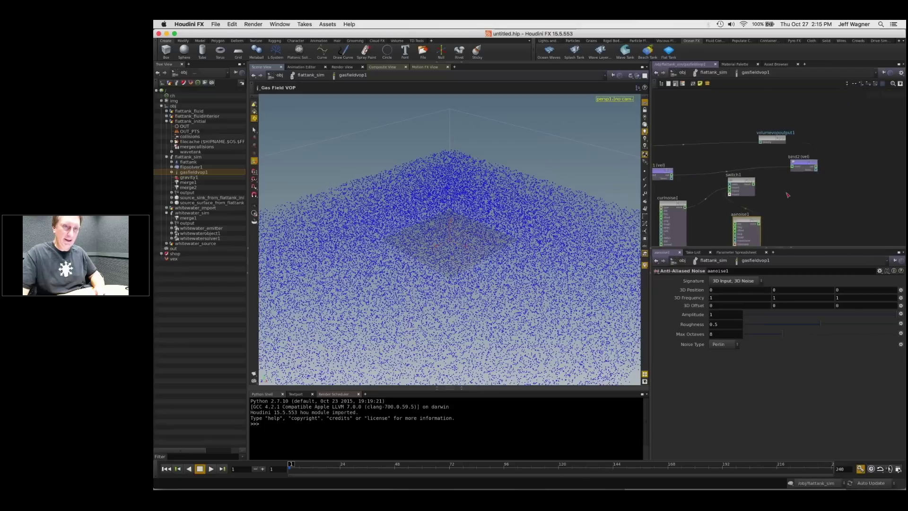
Step: Add an Add node between bind1 and bind2, with the switch1 result wired in as its second input
{"action": "key", "text": "Tab"}
{"action": "type", "text": "add"}
{"action": "key", "text": "Return"}
{"action": "left_click", "coordinate": [768, 158]}
{"action": "left_click_drag", "start_coordinate": [793, 134], "coordinate": [844, 106]}
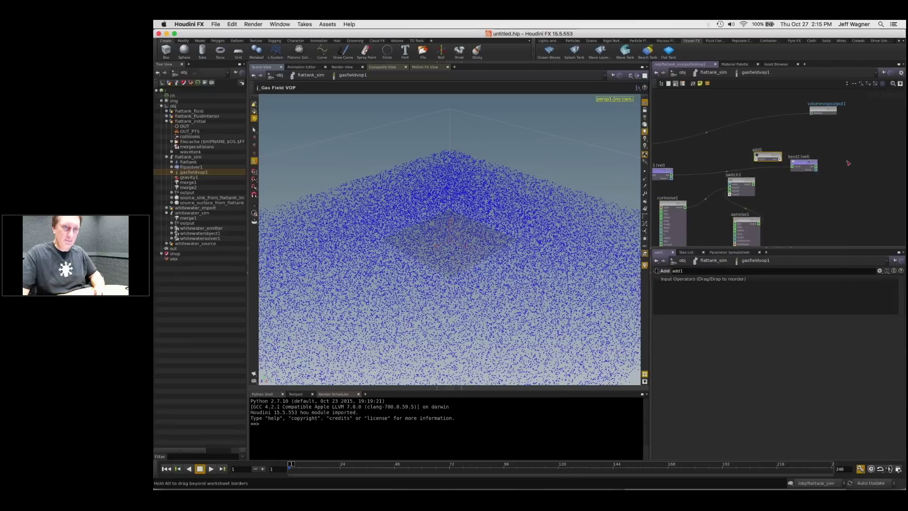
{"action": "left_click_drag", "start_coordinate": [807, 164], "coordinate": [850, 162]}
{"action": "mouse_move", "coordinate": [768, 156]}
{"action": "left_mouse_down"}
{"action": "mouse_move", "coordinate": [792, 163]}
{"action": "mouse_move", "coordinate": [781, 165]}
{"action": "left_mouse_up"}
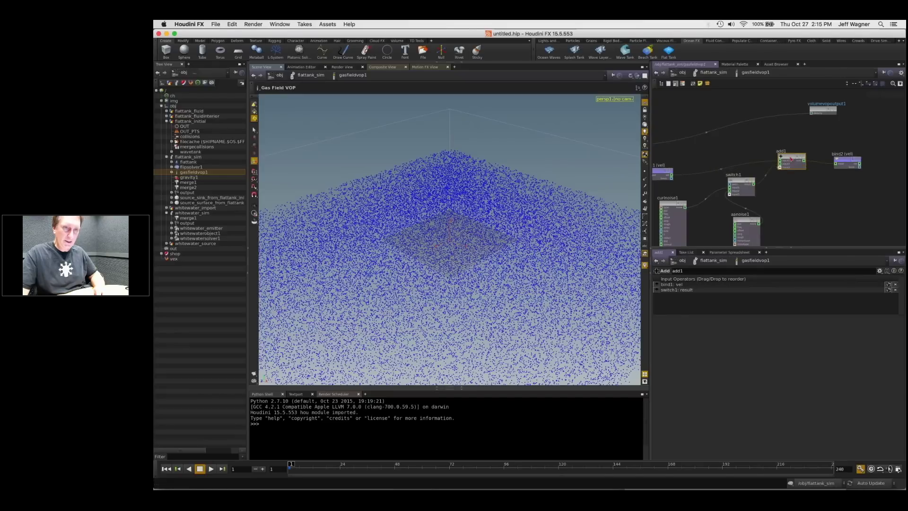
Step: Rearrange the aanoise1, switch1 and add1 nodes into a clearer layout
{"action": "left_click_drag", "start_coordinate": [735, 223], "coordinate": [716, 224]}
{"action": "right_click_drag", "start_coordinate": [765, 203], "coordinate": [745, 194]}
{"action": "middle_click_drag", "start_coordinate": [745, 195], "coordinate": [758, 204]}
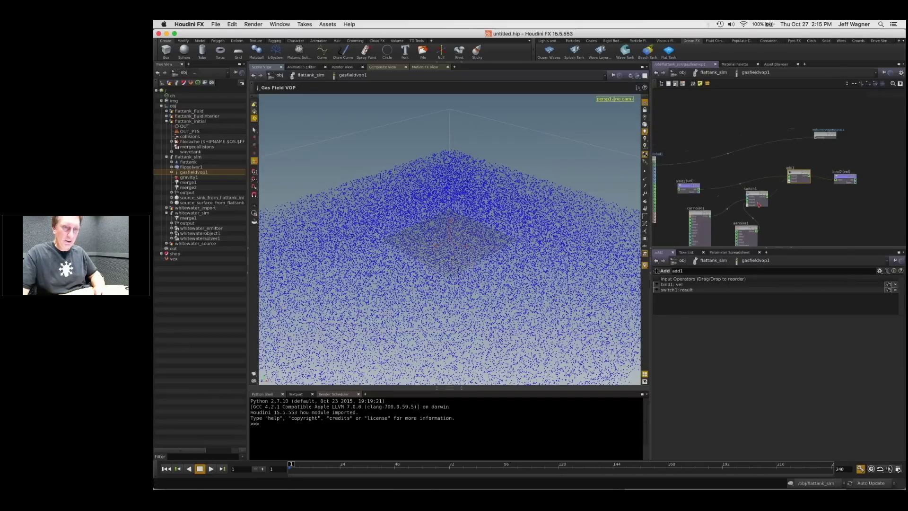
{"action": "left_click_drag", "start_coordinate": [760, 199], "coordinate": [780, 206]}
{"action": "right_click_drag", "start_coordinate": [778, 196], "coordinate": [784, 186]}
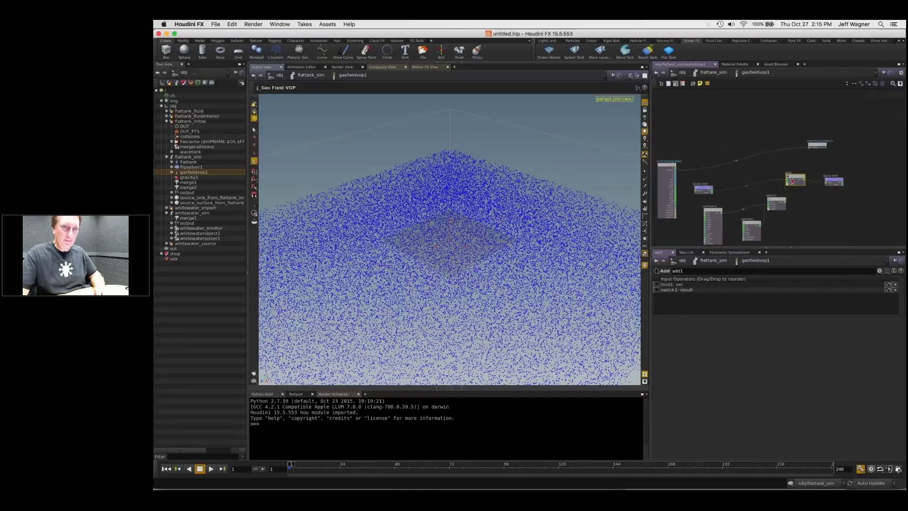
{"action": "left_click_drag", "start_coordinate": [792, 182], "coordinate": [803, 185]}
{"action": "right_click_drag", "start_coordinate": [802, 194], "coordinate": [811, 207]}
{"action": "middle_click_drag", "start_coordinate": [812, 207], "coordinate": [816, 178]}
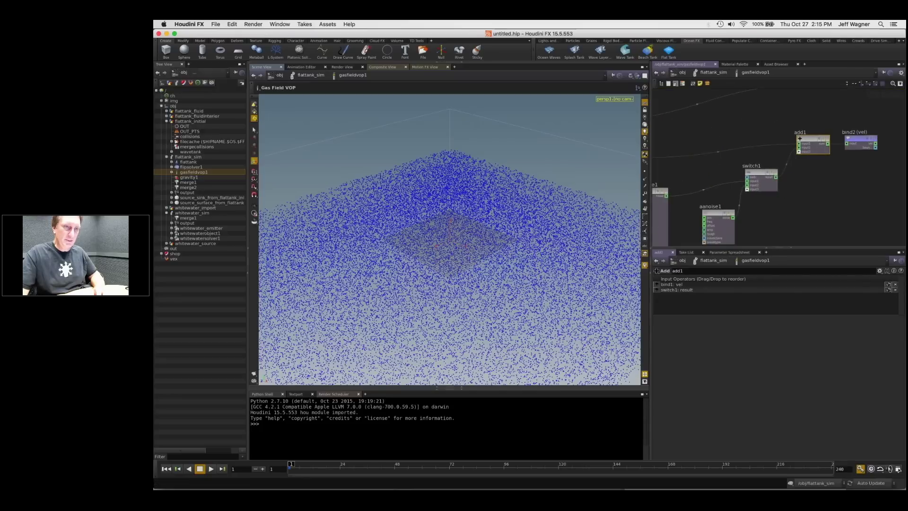
Step: Wire the P output of the volume VOP globals into the pos inputs of curlnoise1 and aanoise1
{"action": "middle_click_drag", "start_coordinate": [742, 200], "coordinate": [812, 188]}
{"action": "left_click", "coordinate": [725, 196]}
{"action": "left_click", "coordinate": [782, 193]}
{"action": "middle_click_drag", "start_coordinate": [713, 190], "coordinate": [739, 200]}
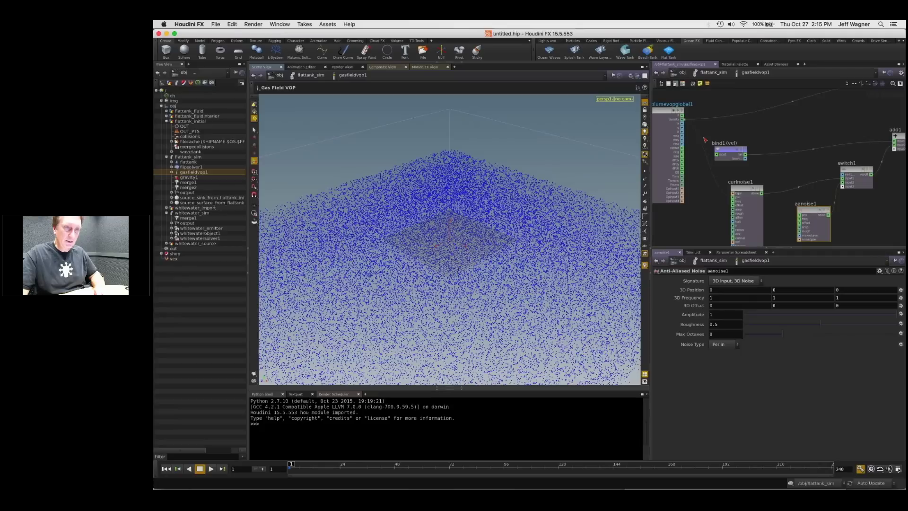
{"action": "scroll", "coordinate": [686, 122], "scroll_direction": "up", "scroll_amount": 3}
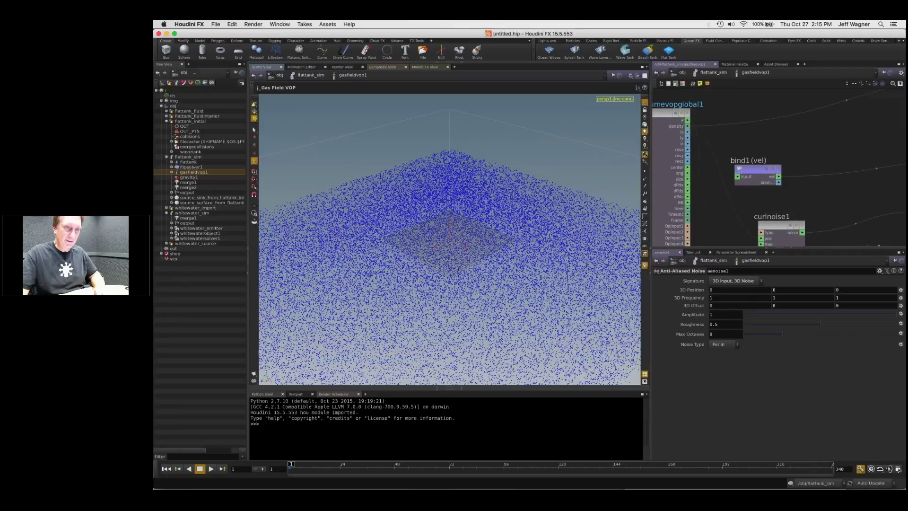
{"action": "middle_click_drag", "start_coordinate": [761, 239], "coordinate": [759, 188]}
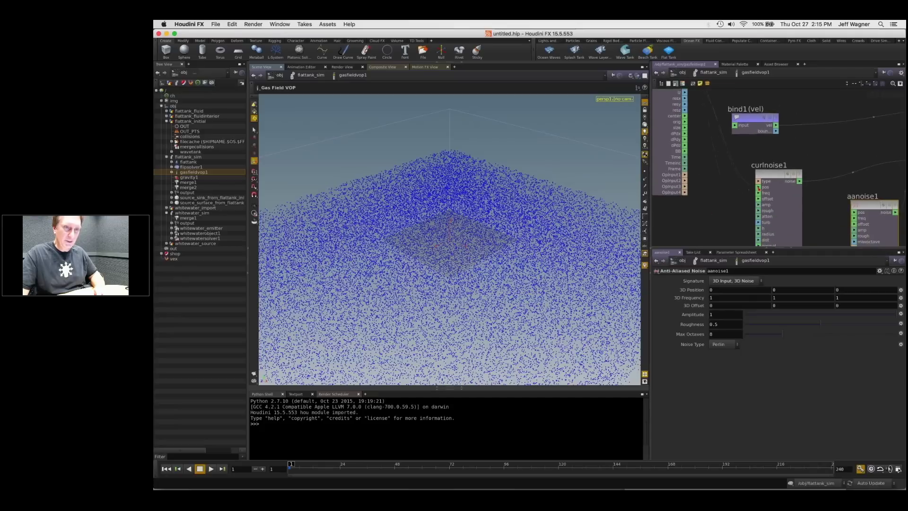
{"action": "left_click", "coordinate": [737, 169]}
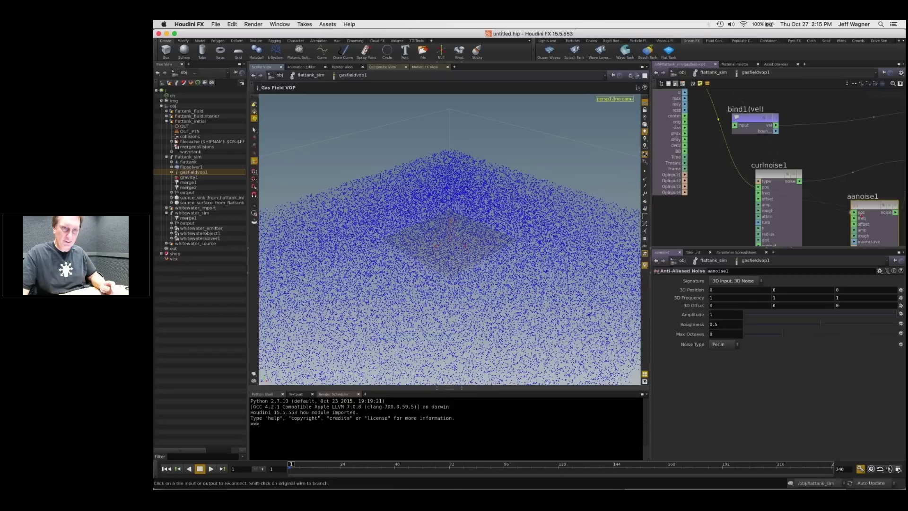
{"action": "left_click", "coordinate": [857, 212]}
{"action": "scroll", "coordinate": [782, 152], "scroll_direction": "down", "scroll_amount": 3}
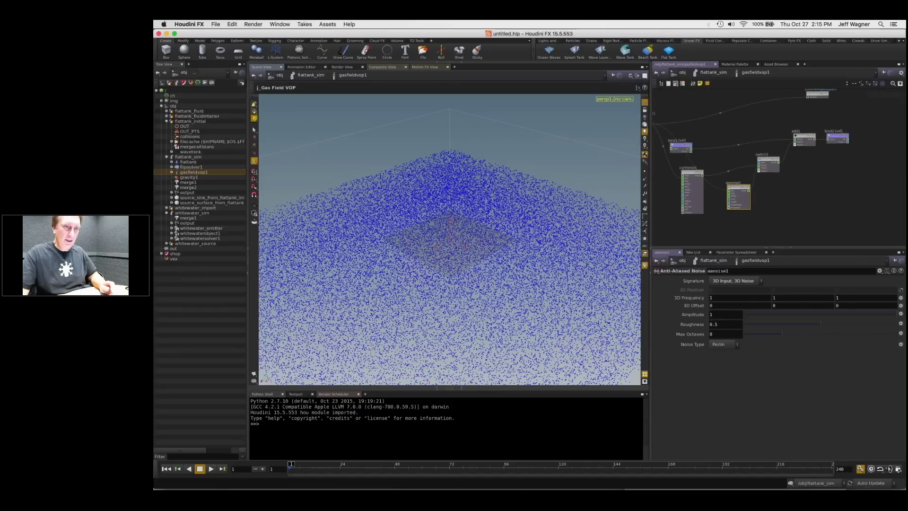
Step: Select switch1 and play the simulation up to frame 15 to check the effect of the curl noise
{"action": "left_click", "coordinate": [780, 156]}
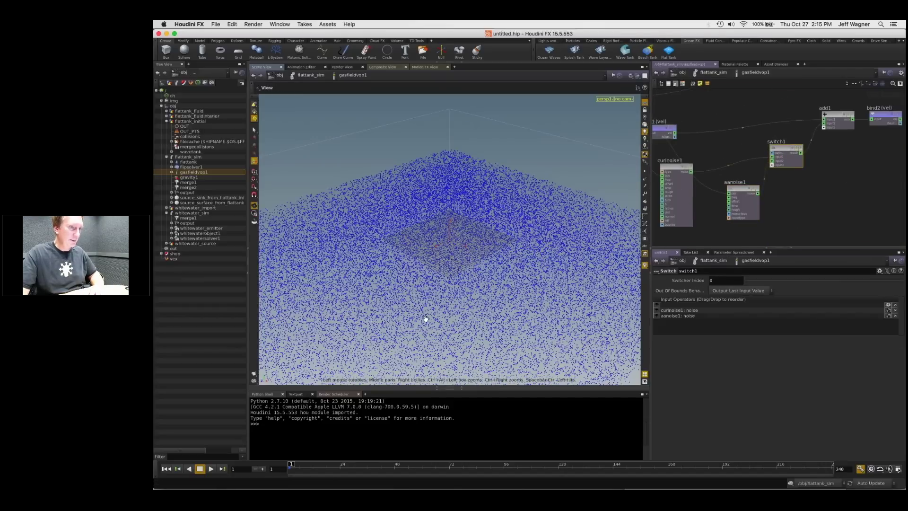
{"action": "scroll", "coordinate": [425, 319], "scroll_direction": "down", "scroll_amount": 2}
{"action": "left_click", "coordinate": [211, 469]}
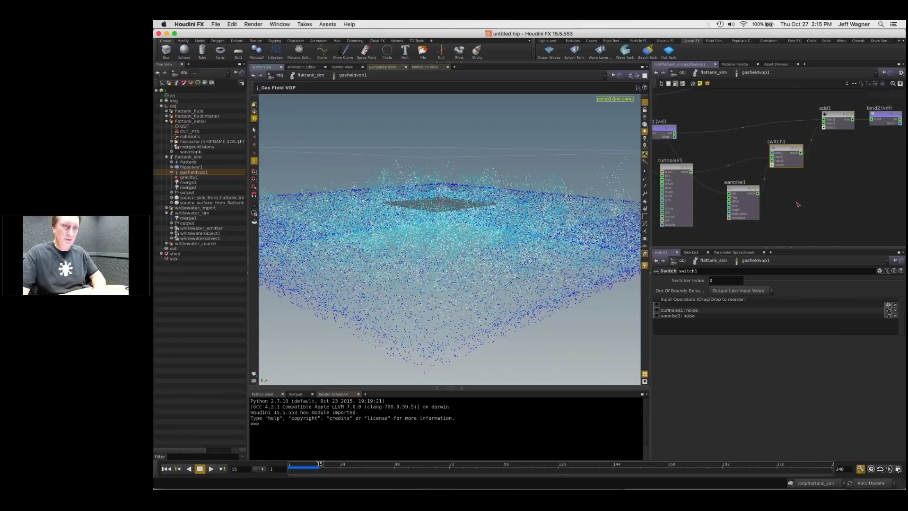
Step: Return to the flattank_sim network and turn on the Pressure guide for the flattank FLIP object alongside its particles
{"action": "key", "text": "u"}
{"action": "left_click", "coordinate": [671, 135]}
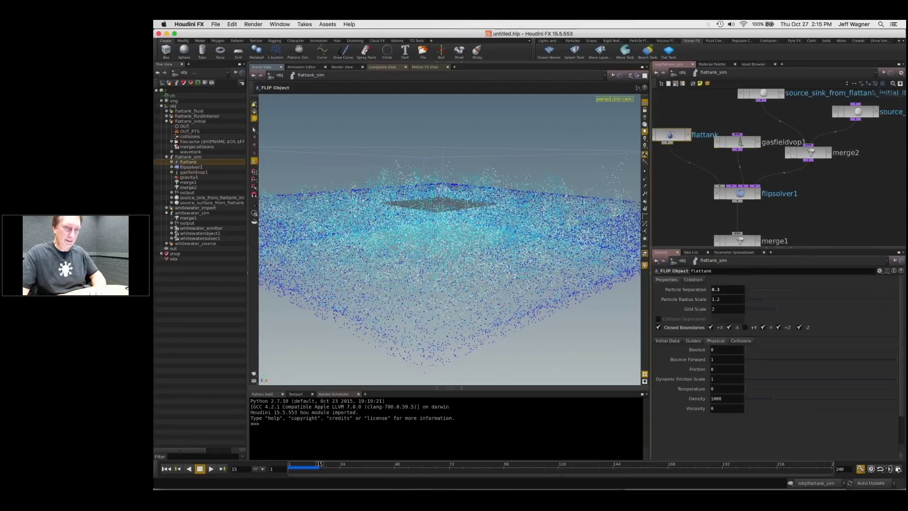
{"action": "left_click", "coordinate": [695, 341]}
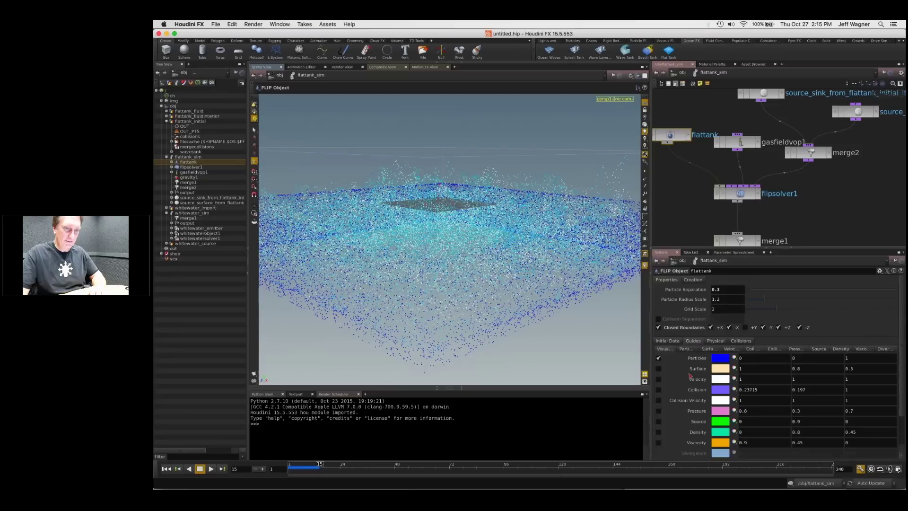
{"action": "scroll", "coordinate": [668, 346], "scroll_direction": "down", "scroll_amount": 2}
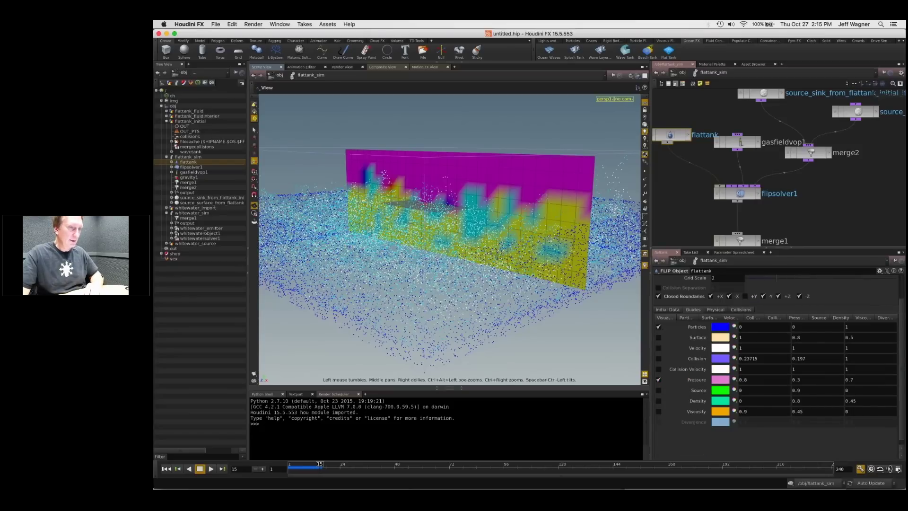
{"action": "left_click_drag", "start_coordinate": [461, 257], "coordinate": [435, 264]}
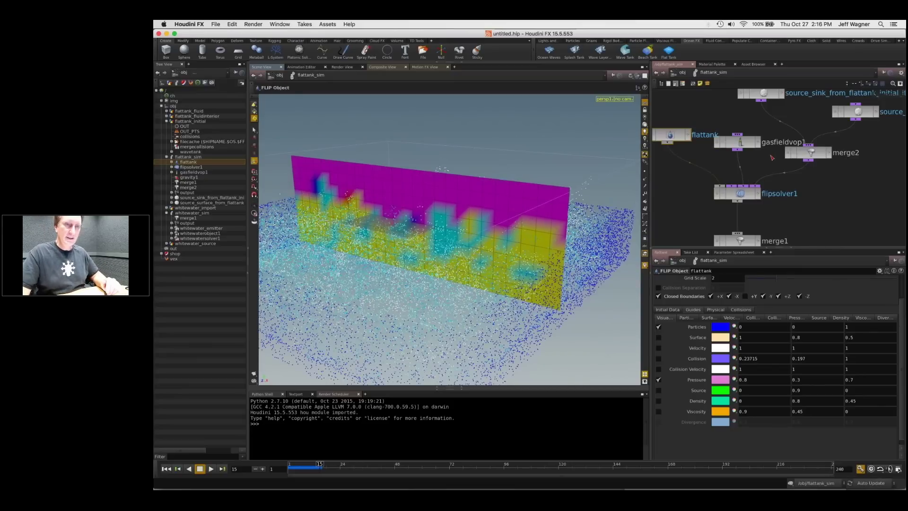
Step: Inside gasfieldvop1, rewind to frame 1 and set the Switcher Index of switch1 to 1 so it uses aanoise1
{"action": "scroll", "coordinate": [772, 157], "scroll_direction": "down", "scroll_amount": 2}
{"action": "double_click", "coordinate": [739, 154]}
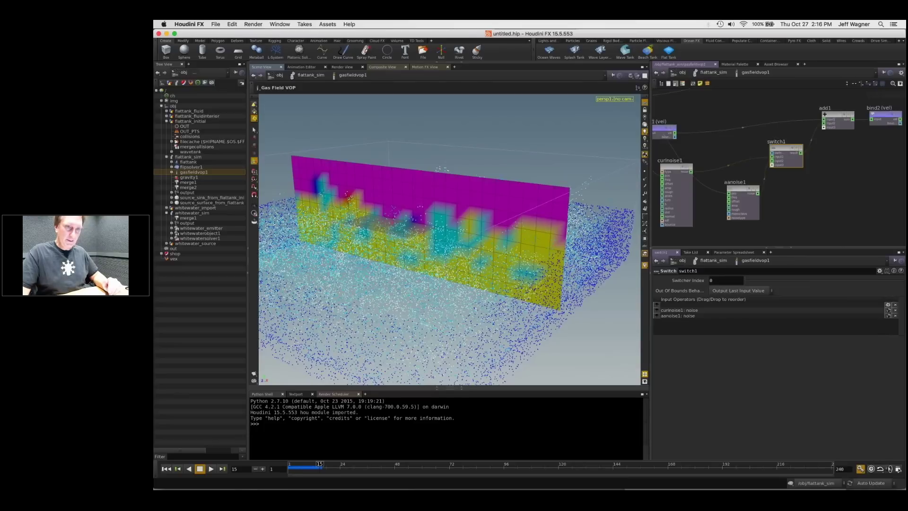
{"action": "left_click_drag", "start_coordinate": [320, 467], "coordinate": [269, 469]}
{"action": "left_click", "coordinate": [742, 203]}
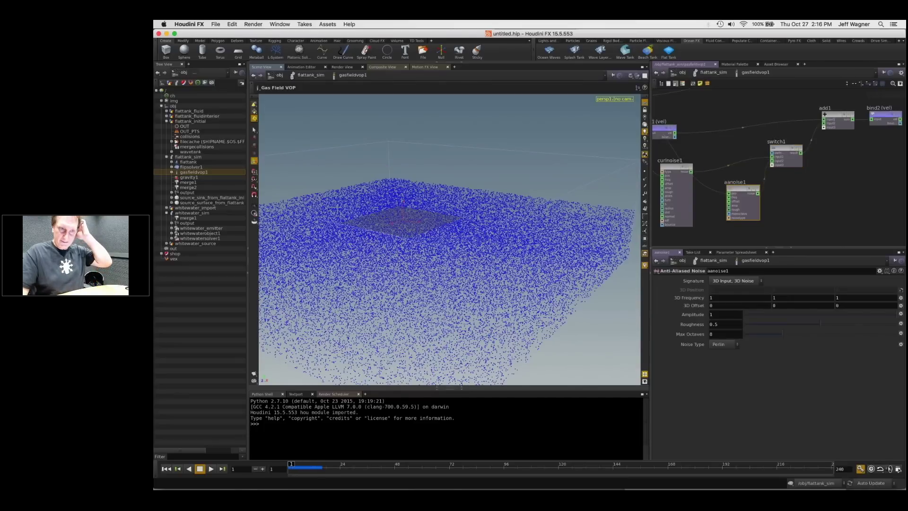
{"action": "left_click", "coordinate": [785, 150]}
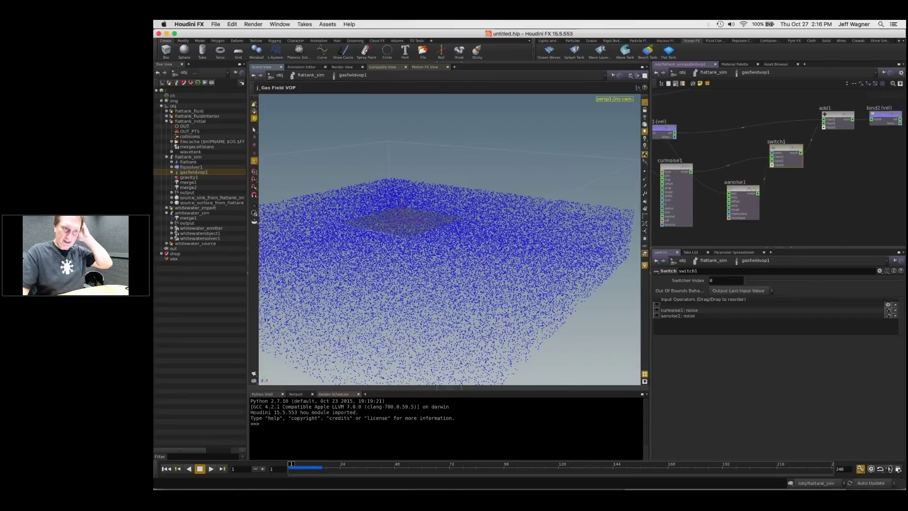
{"action": "left_click", "coordinate": [763, 283]}
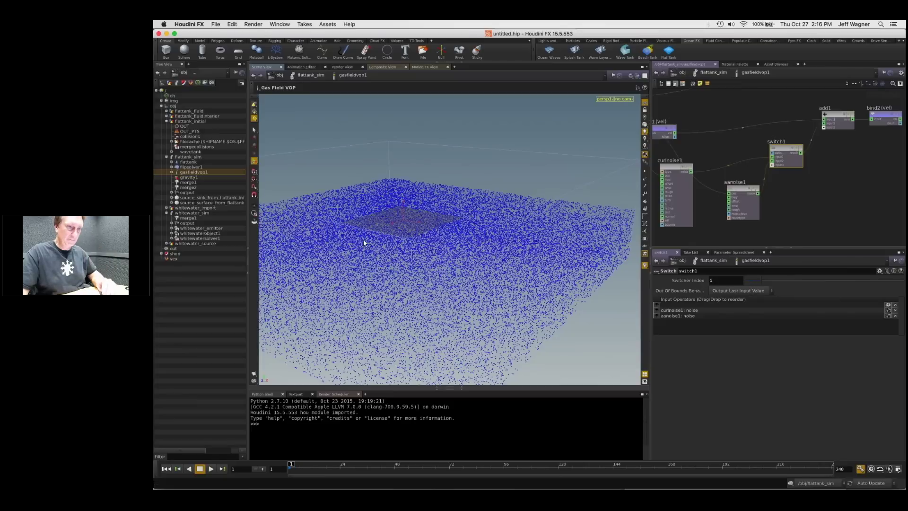
Step: Return to the flattank_sim network and play the simulation to check how aanoise1 affects the pressure guide, ending back at frame 1
{"action": "key", "text": "u"}
{"action": "left_click", "coordinate": [214, 468]}
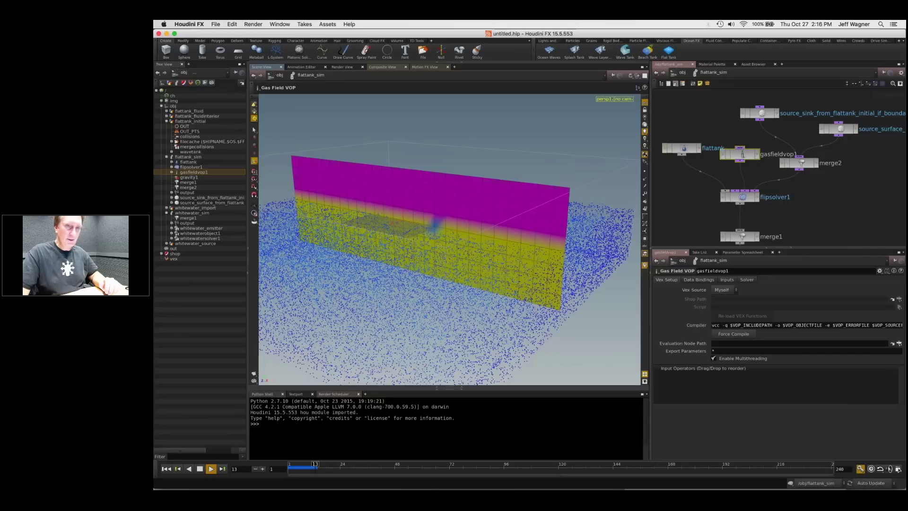
{"action": "key", "text": "ctrl+Up"}
{"action": "left_click", "coordinate": [213, 469]}
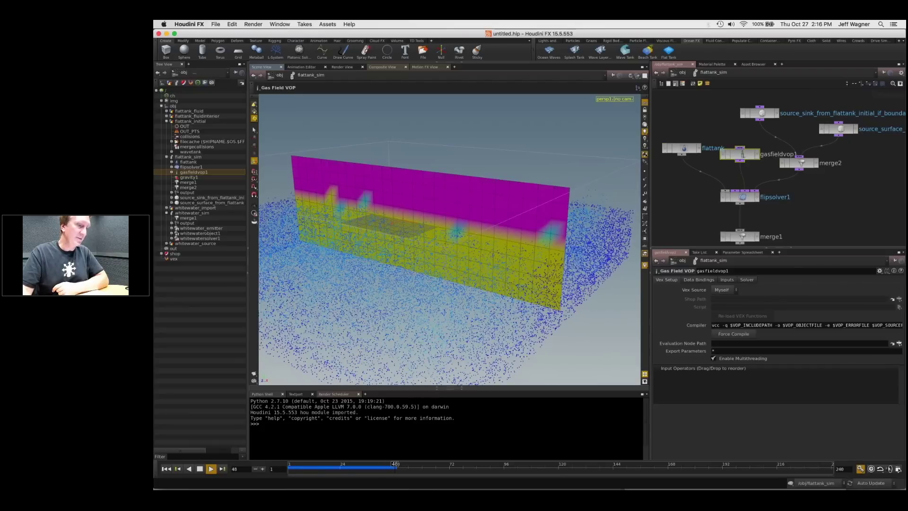
{"action": "left_click", "coordinate": [290, 468]}
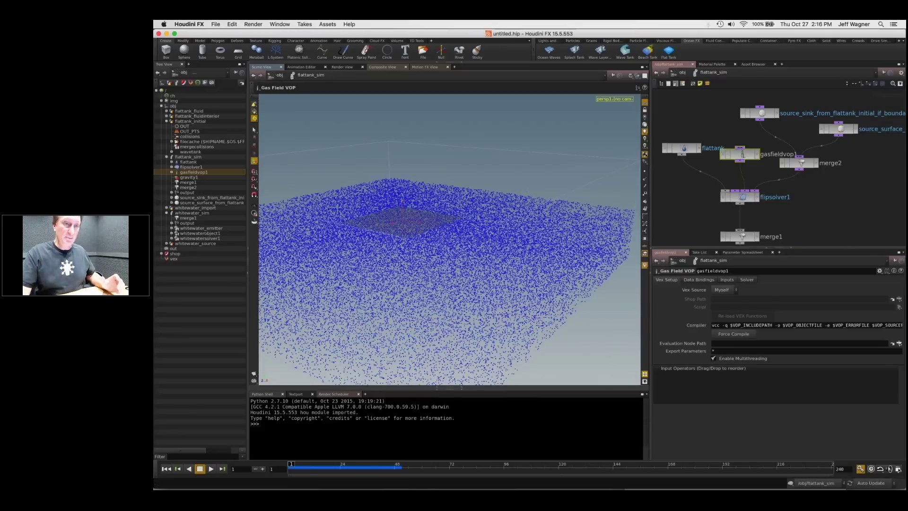
{"action": "middle_click_drag", "start_coordinate": [869, 218], "coordinate": [821, 193]}
{"action": "key", "text": "Tab"}
{"action": "type", "text": "gas"}
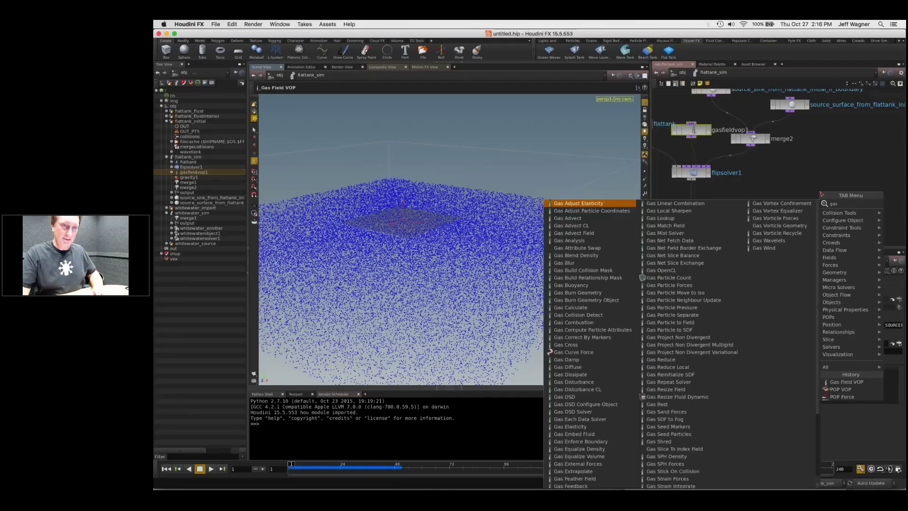
{"action": "left_click", "coordinate": [695, 232]}
{"action": "key", "text": "Tab"}
{"action": "type", "text": "de"}
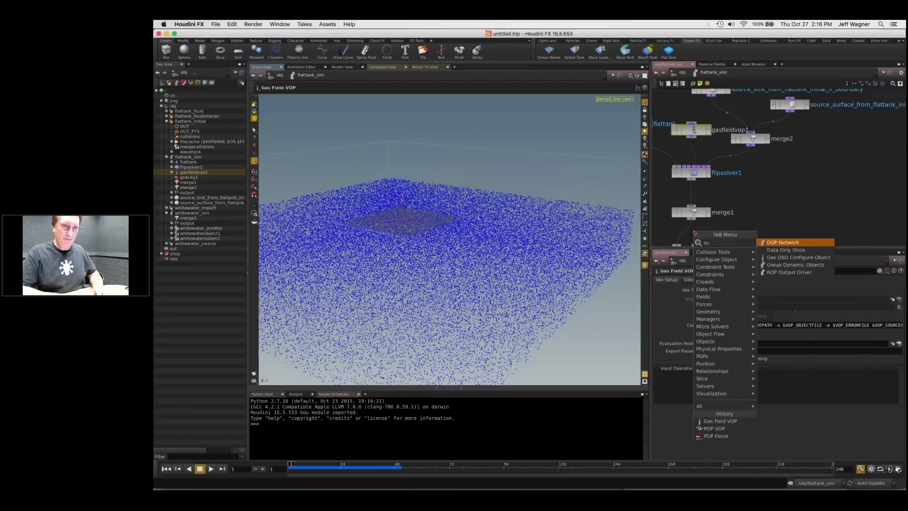
{"action": "key", "text": "Escape"}
{"action": "key", "text": "Tab"}
{"action": "type", "text": "de"}
{"action": "key", "text": "Escape"}
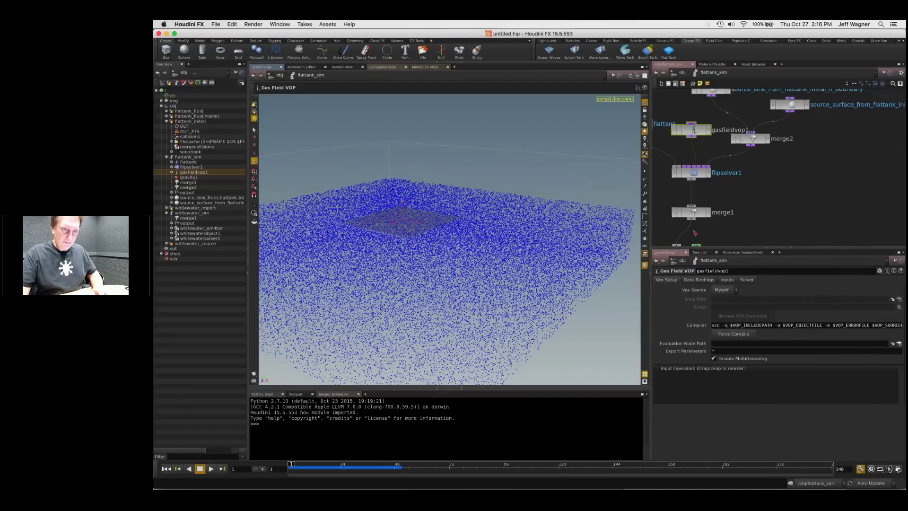
Step: Add a Gas Project Non Divergent Variational node, review its field parameters, and place it beside flipsolver1
{"action": "key", "text": "Tab"}
{"action": "type", "text": "project"}
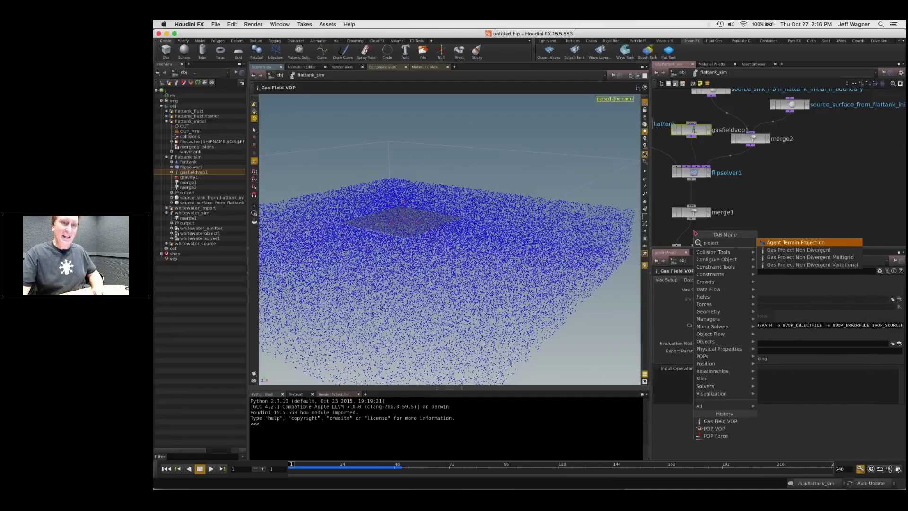
{"action": "left_click", "coordinate": [808, 264]}
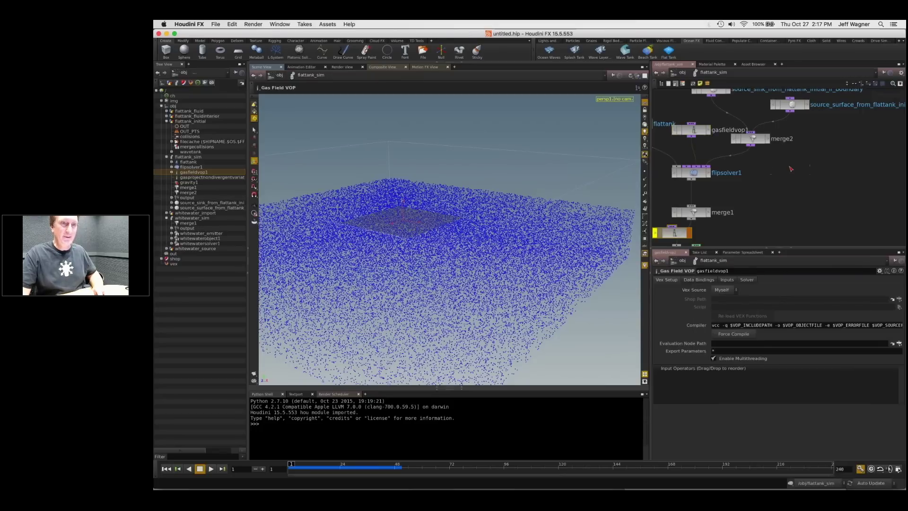
{"action": "left_click", "coordinate": [785, 182]}
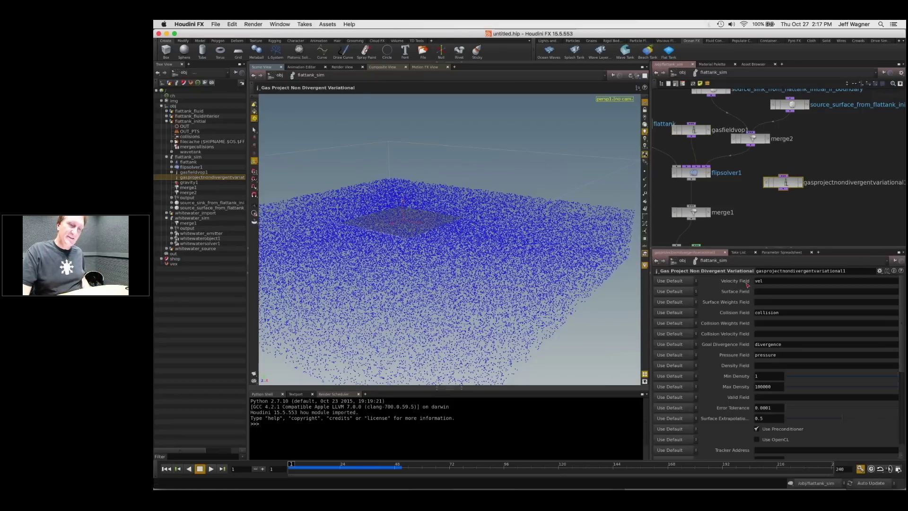
{"action": "mouse_move", "coordinate": [747, 285]}
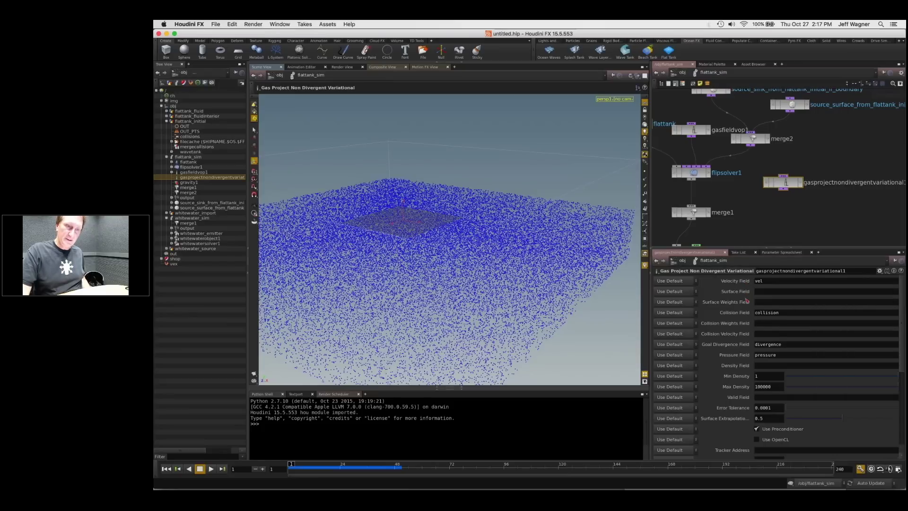
{"action": "mouse_move", "coordinate": [748, 314]}
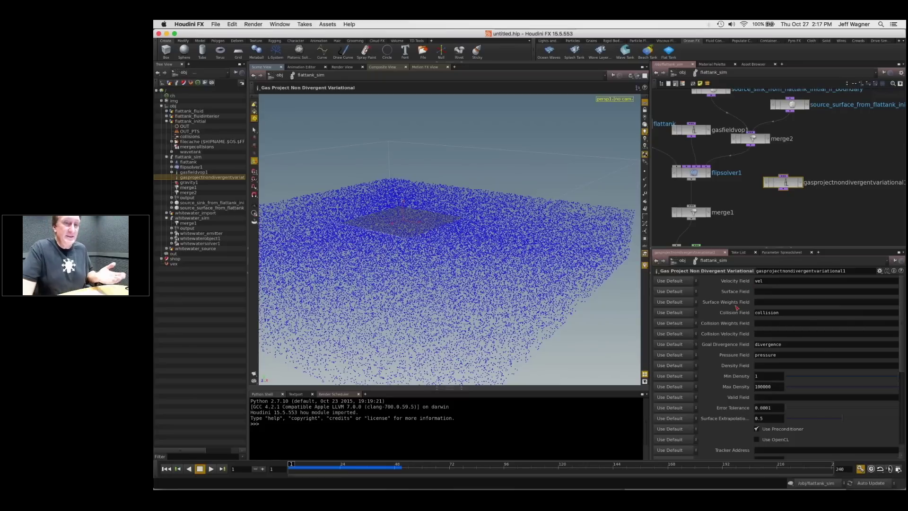
{"action": "left_click_drag", "start_coordinate": [800, 192], "coordinate": [793, 193]}
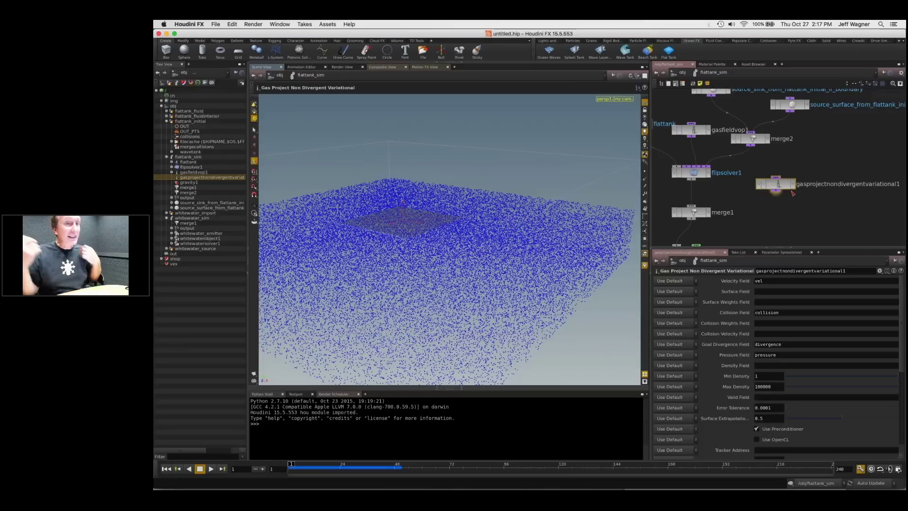
{"action": "middle_click_drag", "start_coordinate": [793, 193], "coordinate": [835, 193]}
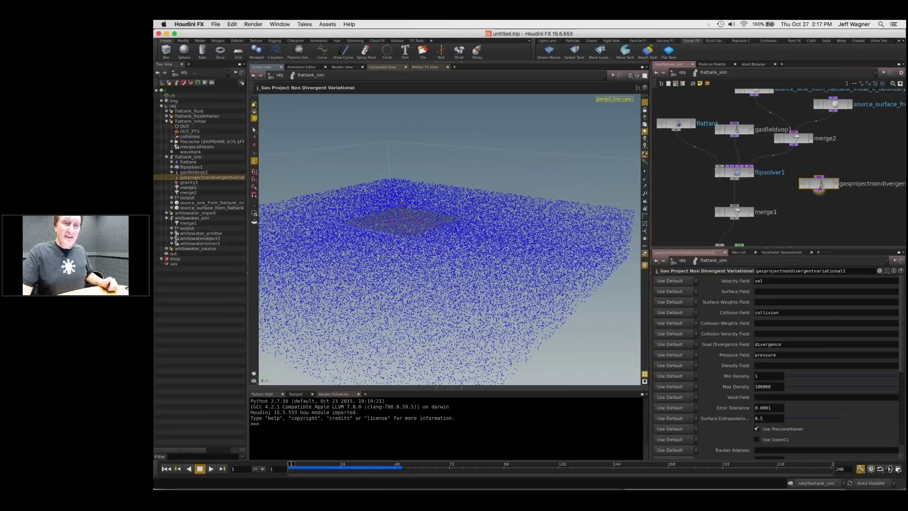
{"action": "left_click_drag", "start_coordinate": [820, 185], "coordinate": [799, 191]}
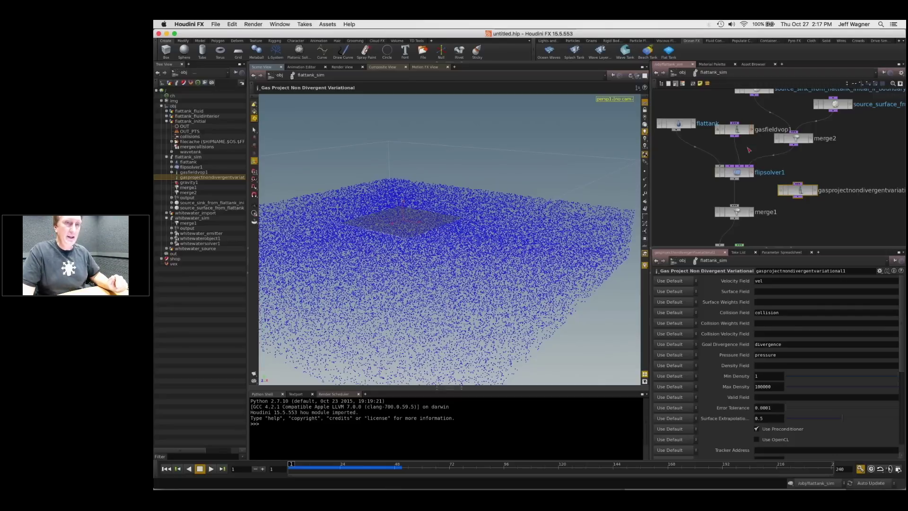
Step: Enter gasfieldvop1 and replay the simulation past frame 60, viewing the whole tank, to examine the anti-aliased noise, and rewind to frame 1
{"action": "double_click", "coordinate": [749, 130]}
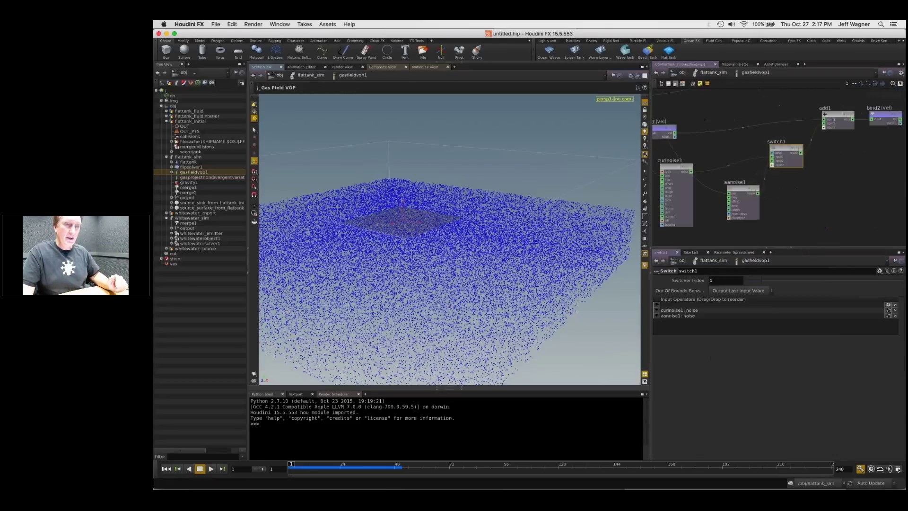
{"action": "left_click", "coordinate": [211, 468]}
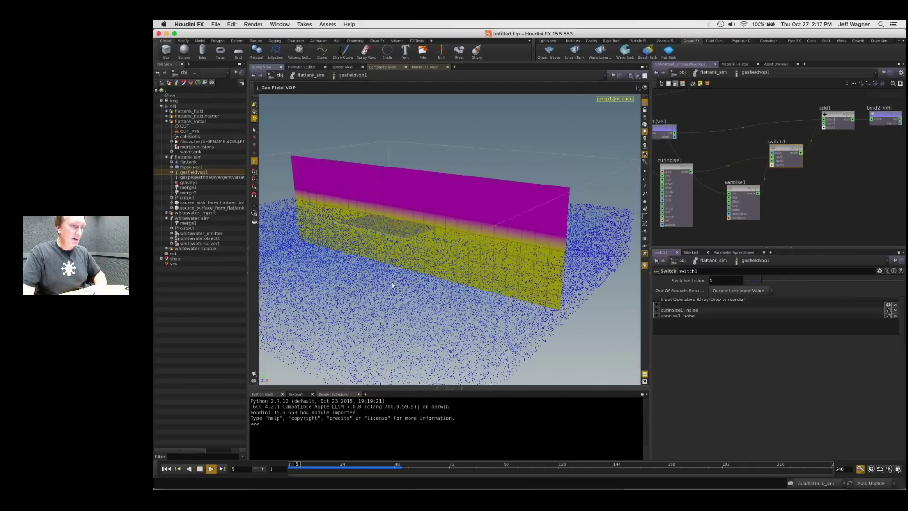
{"action": "left_click_drag", "start_coordinate": [454, 284], "coordinate": [459, 253], "text": "alt"}
{"action": "right_click_drag", "start_coordinate": [460, 253], "coordinate": [460, 276]}
{"action": "left_click_drag", "start_coordinate": [461, 276], "coordinate": [454, 294], "text": "alt"}
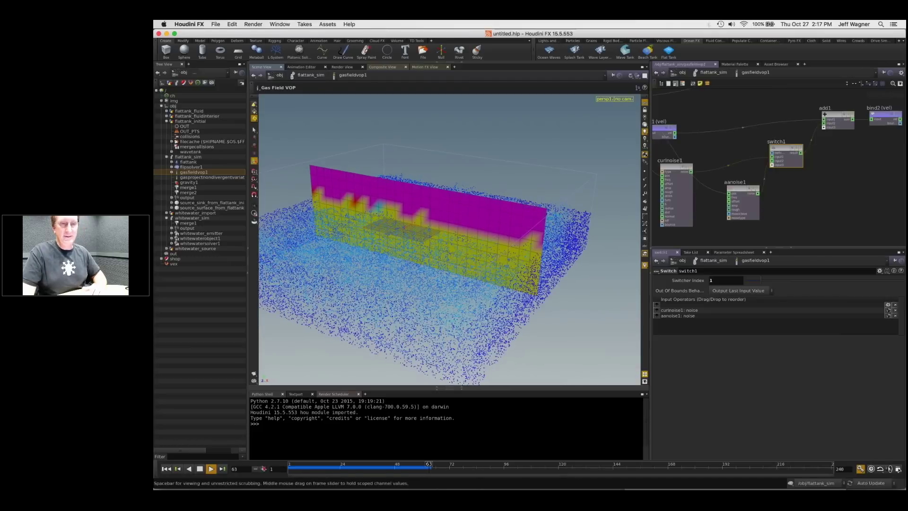
{"action": "left_click", "coordinate": [167, 468]}
Step: Set the Switcher Index of switch1 to 0 and play the simulation with curl noise, ending back at frame 1
{"action": "left_click_drag", "start_coordinate": [744, 189], "coordinate": [745, 183]}
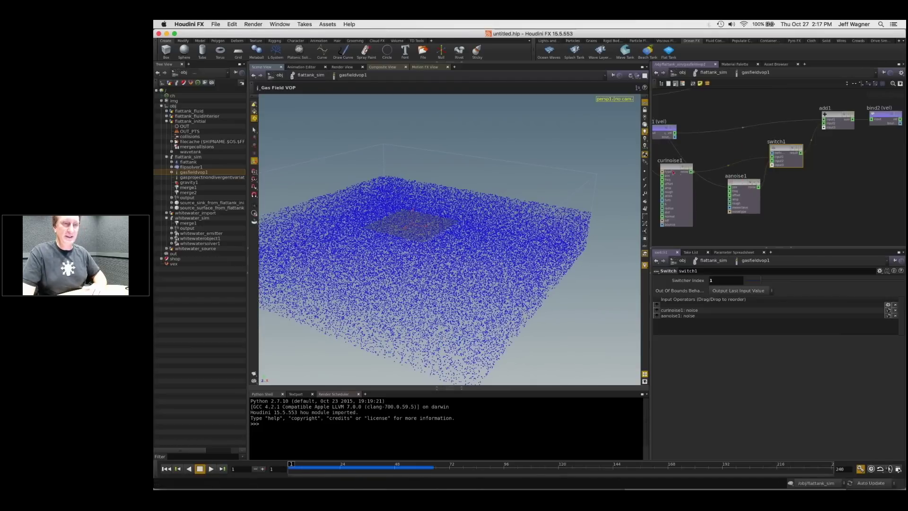
{"action": "left_click_drag", "start_coordinate": [672, 168], "coordinate": [673, 167]}
{"action": "left_click_drag", "start_coordinate": [778, 148], "coordinate": [779, 148]}
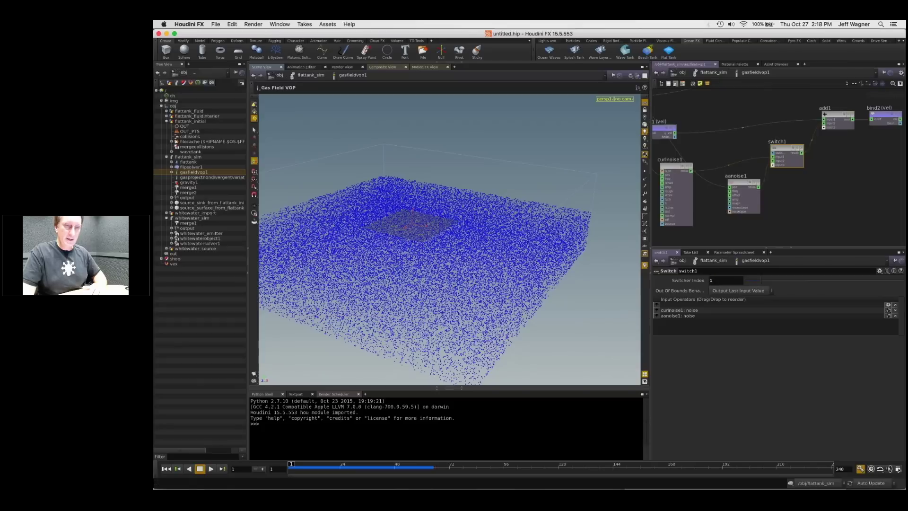
{"action": "left_click", "coordinate": [212, 470]}
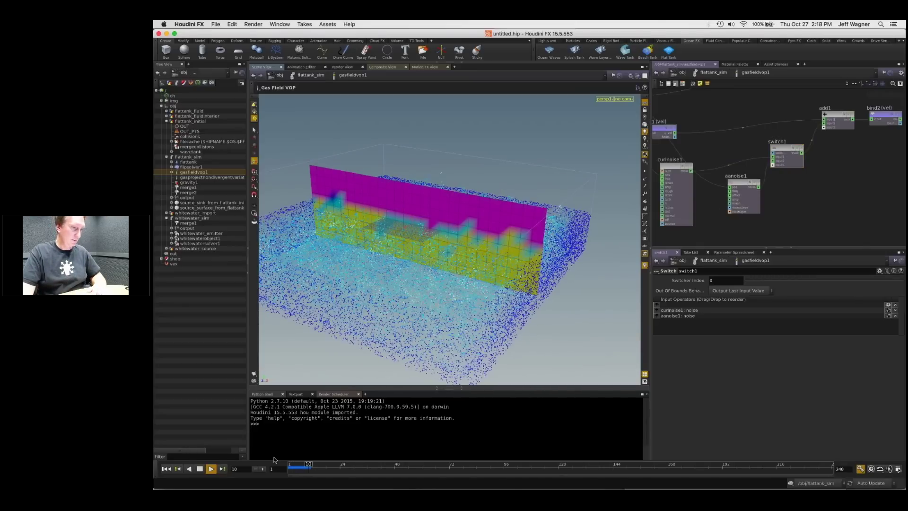
{"action": "left_click", "coordinate": [166, 468]}
Step: Move the aanoise1 and curlnoise1 nodes lower in the VOP network, away from the velocity bind
{"action": "scroll", "coordinate": [827, 182], "scroll_direction": "down", "scroll_amount": 5}
{"action": "middle_click_drag", "start_coordinate": [827, 182], "coordinate": [781, 190]}
{"action": "scroll", "coordinate": [717, 194], "scroll_direction": "up", "scroll_amount": 2}
{"action": "left_click_drag", "start_coordinate": [732, 189], "coordinate": [733, 200]}
{"action": "left_click_drag", "start_coordinate": [682, 175], "coordinate": [671, 195]}
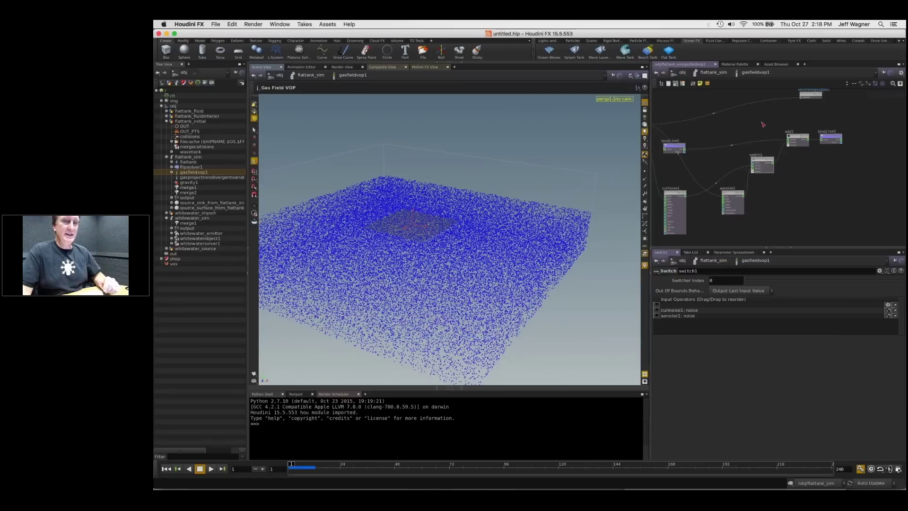
Step: Move the volume VOP globals node slightly outward and bring the bind1 (vel) node closer to add1
{"action": "scroll", "coordinate": [764, 125], "scroll_direction": "down", "scroll_amount": 3}
{"action": "middle_click_drag", "start_coordinate": [713, 157], "coordinate": [757, 166]}
{"action": "scroll", "coordinate": [758, 166], "scroll_direction": "up", "scroll_amount": 5}
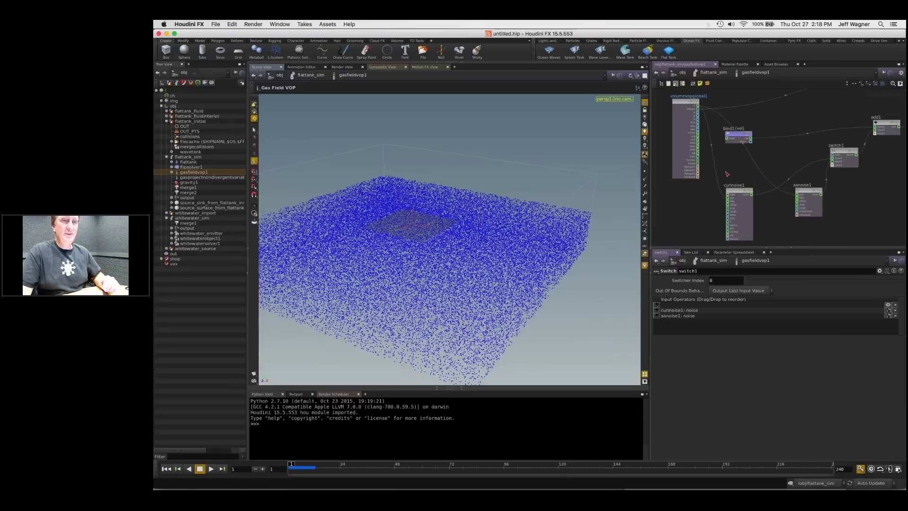
{"action": "scroll", "coordinate": [735, 171], "scroll_direction": "down", "scroll_amount": 1}
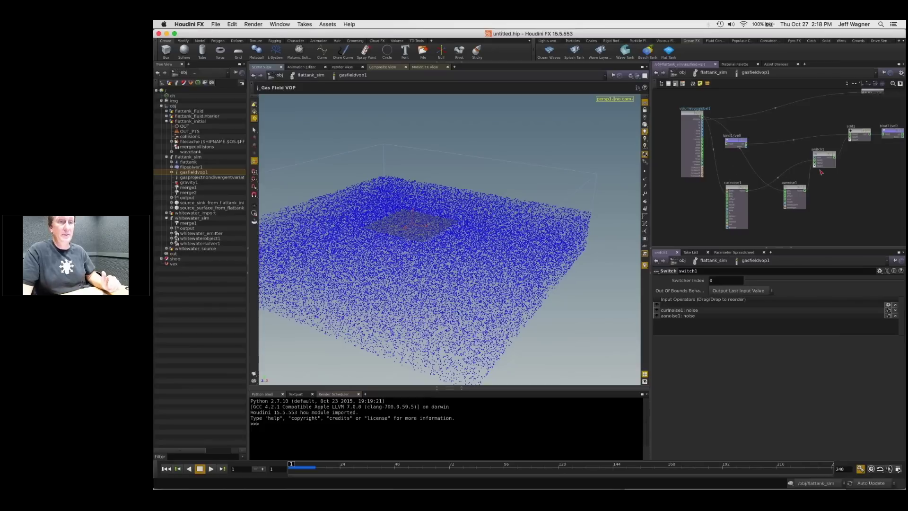
{"action": "left_click_drag", "start_coordinate": [692, 115], "coordinate": [685, 109]}
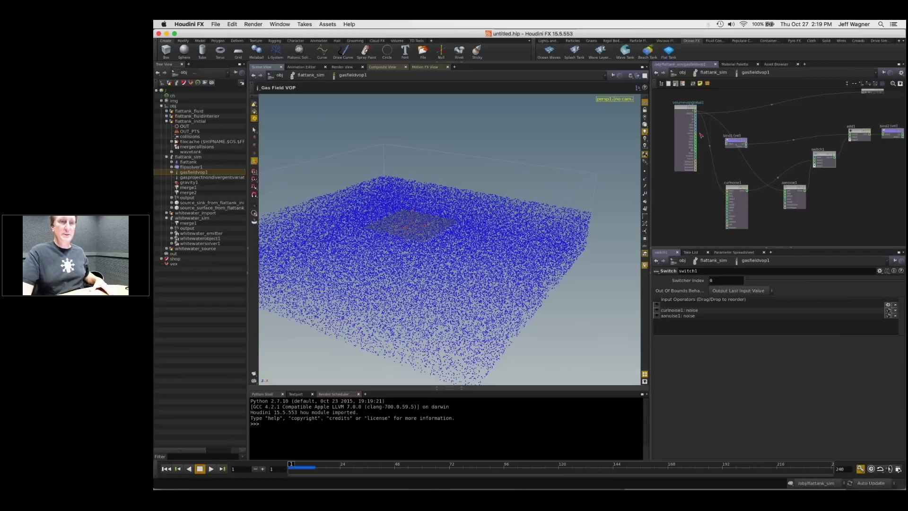
{"action": "middle_click_drag", "start_coordinate": [763, 123], "coordinate": [745, 127]}
{"action": "left_click_drag", "start_coordinate": [711, 147], "coordinate": [767, 130]}
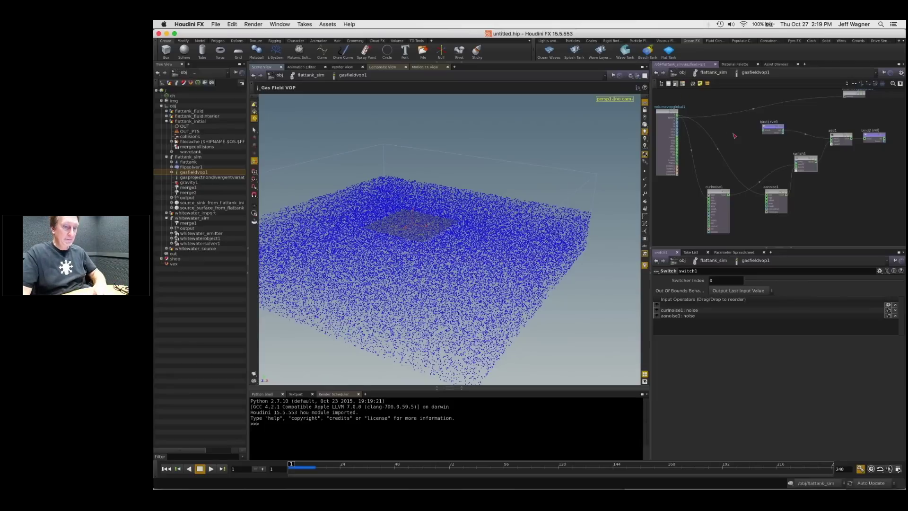
Step: Return to the flattank_sim network and turn on the Collision guide for the flattank FLIP object
{"action": "key", "text": "u"}
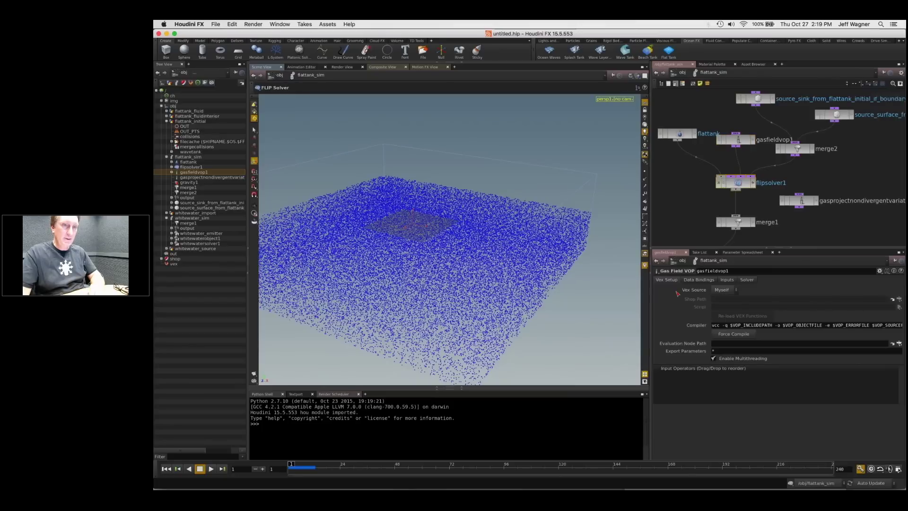
{"action": "key", "text": "l"}
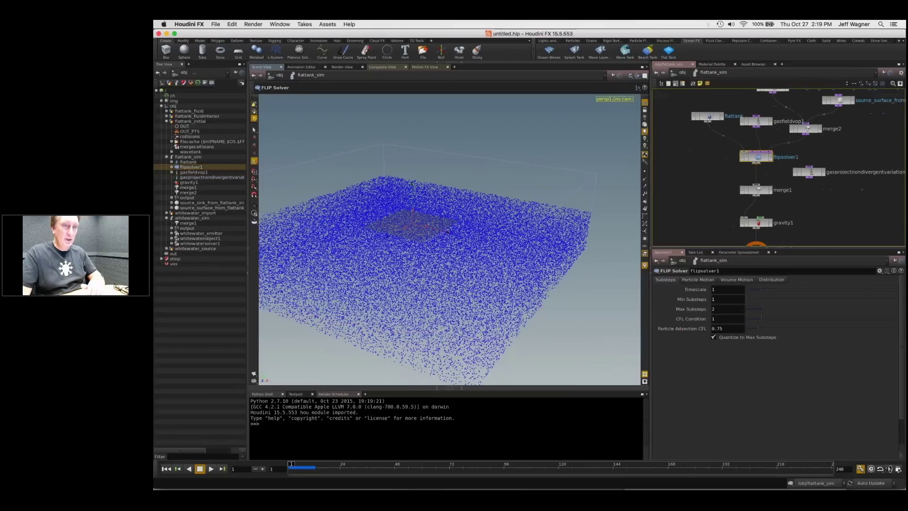
{"action": "left_click", "coordinate": [697, 134]}
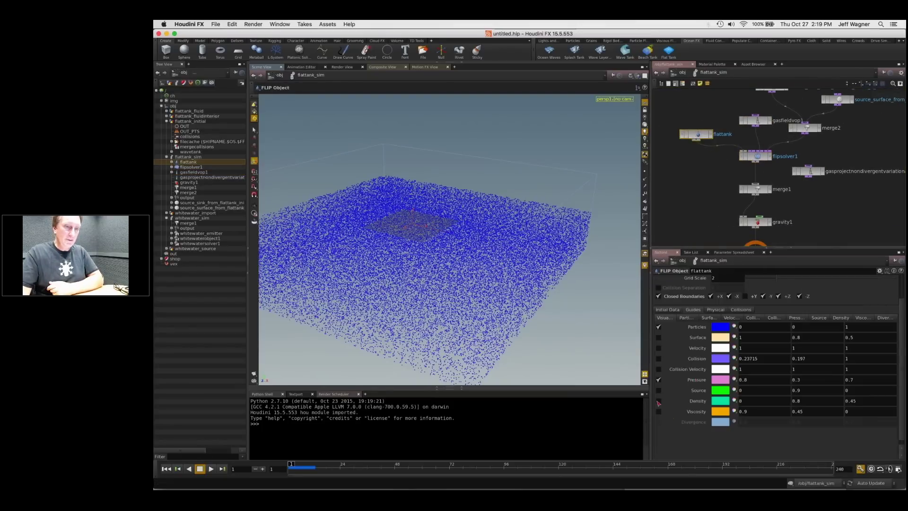
{"action": "left_click", "coordinate": [658, 358]}
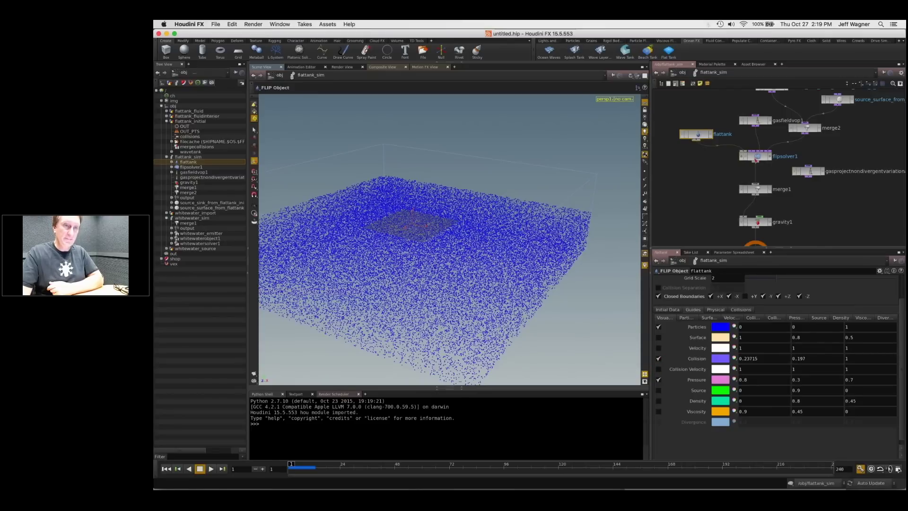
Step: Set the collision Volume Fraction Method of flipsolver1 to Collision Supersampling and move the gas project non-divergent node away from the solver chain
{"action": "left_click_drag", "start_coordinate": [756, 160], "coordinate": [757, 168]}
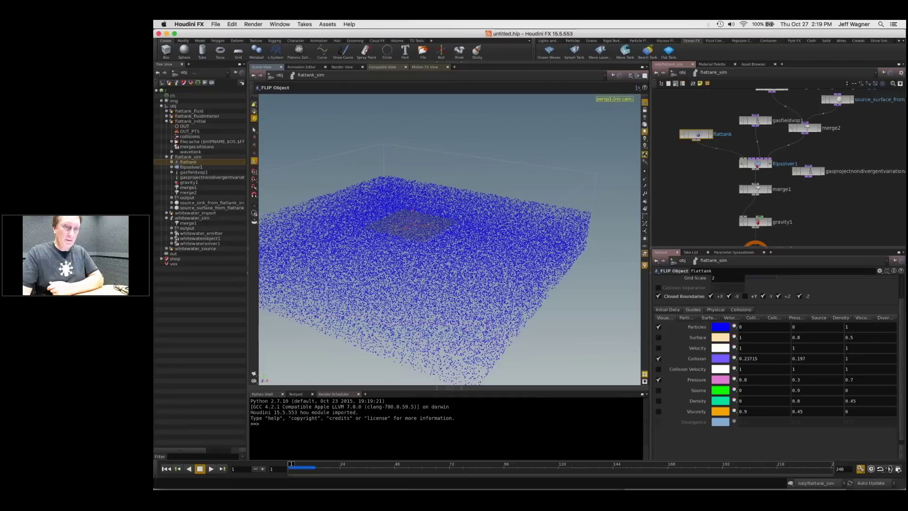
{"action": "left_click", "coordinate": [756, 164]}
{"action": "left_click", "coordinate": [736, 280]}
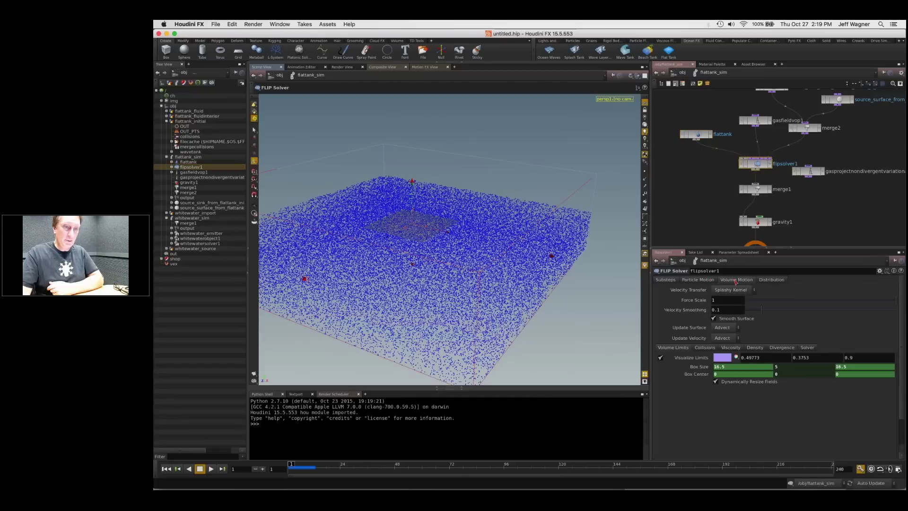
{"action": "left_click", "coordinate": [712, 348]}
{"action": "left_click_drag", "start_coordinate": [714, 247], "coordinate": [714, 201]}
{"action": "scroll", "coordinate": [782, 142], "scroll_direction": "up", "scroll_amount": 2}
{"action": "left_click_drag", "start_coordinate": [783, 131], "coordinate": [821, 139]}
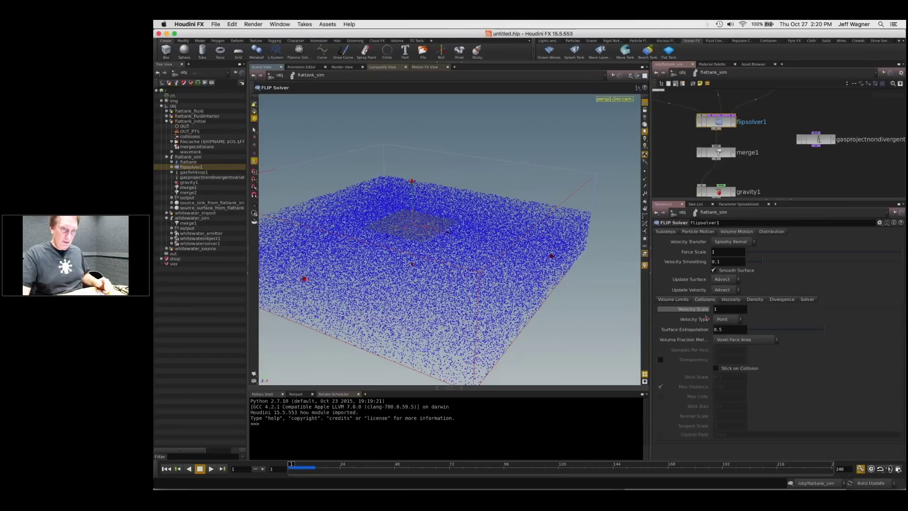
{"action": "left_click", "coordinate": [724, 340]}
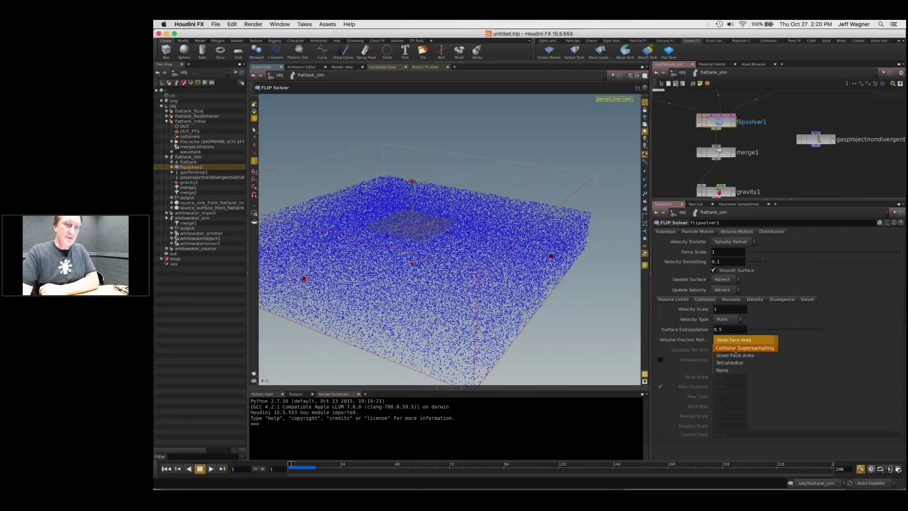
{"action": "left_click", "coordinate": [736, 348]}
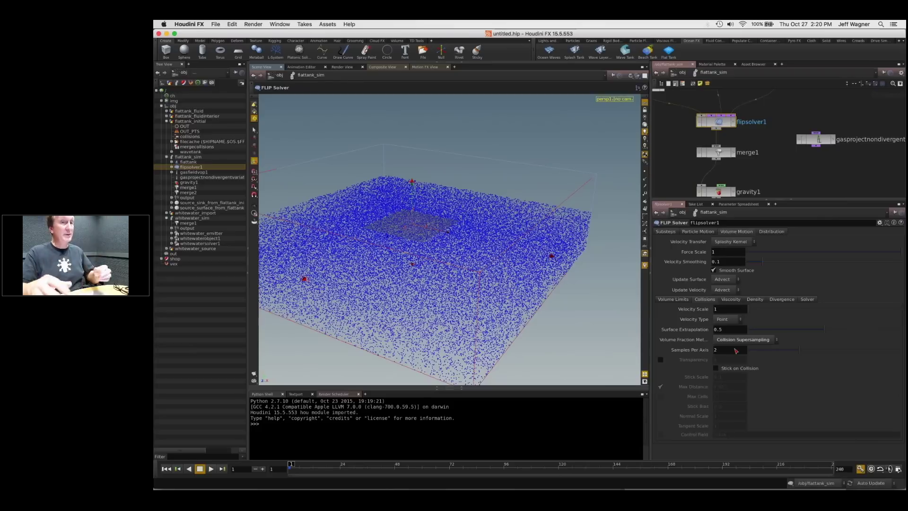
{"action": "scroll", "coordinate": [674, 146], "scroll_direction": "down", "scroll_amount": 3}
{"action": "middle_click_drag", "start_coordinate": [662, 149], "coordinate": [747, 158]}
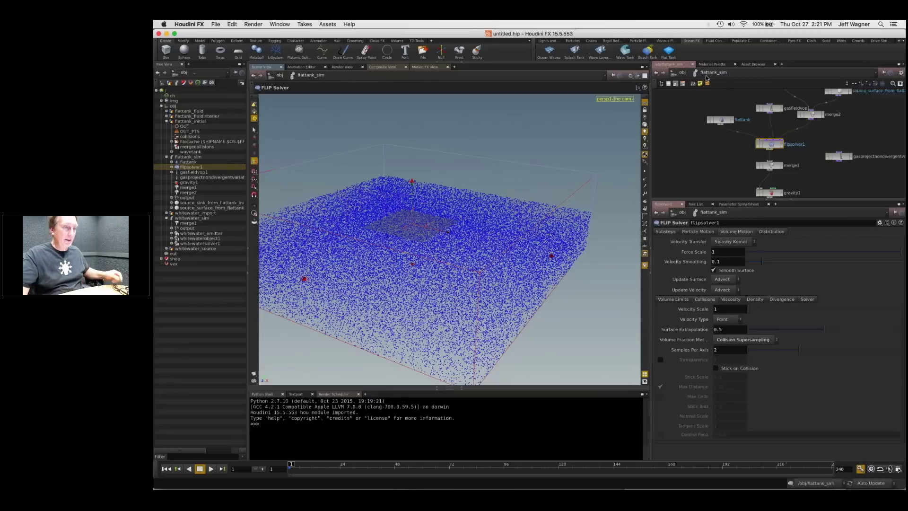
Step: Go up to the object level and add a Rubber Toy test geometry at the centre of the tank
{"action": "right_click_drag", "start_coordinate": [426, 244], "coordinate": [432, 235], "text": "alt"}
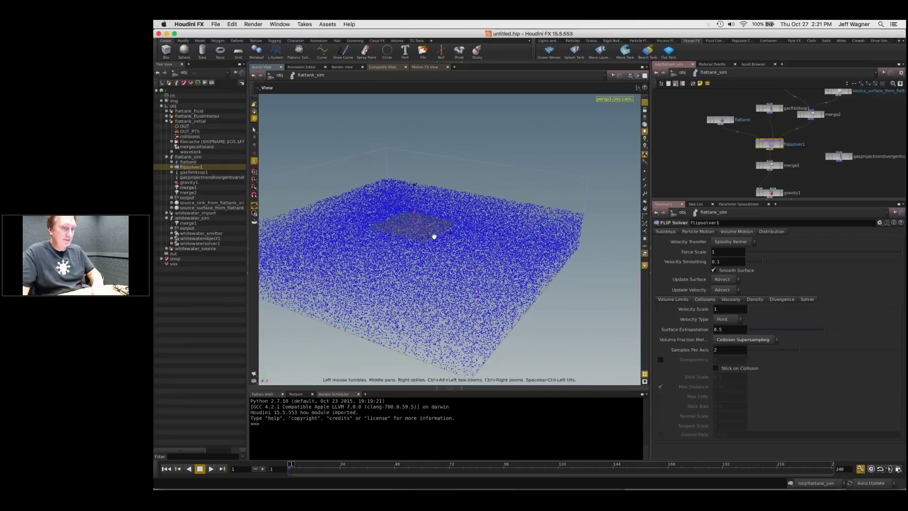
{"action": "middle_click_drag", "start_coordinate": [432, 235], "coordinate": [439, 247], "text": "alt"}
{"action": "key", "text": "u"}
{"action": "left_click_drag", "start_coordinate": [456, 159], "coordinate": [445, 137], "text": "alt"}
{"action": "key", "text": "Return"}
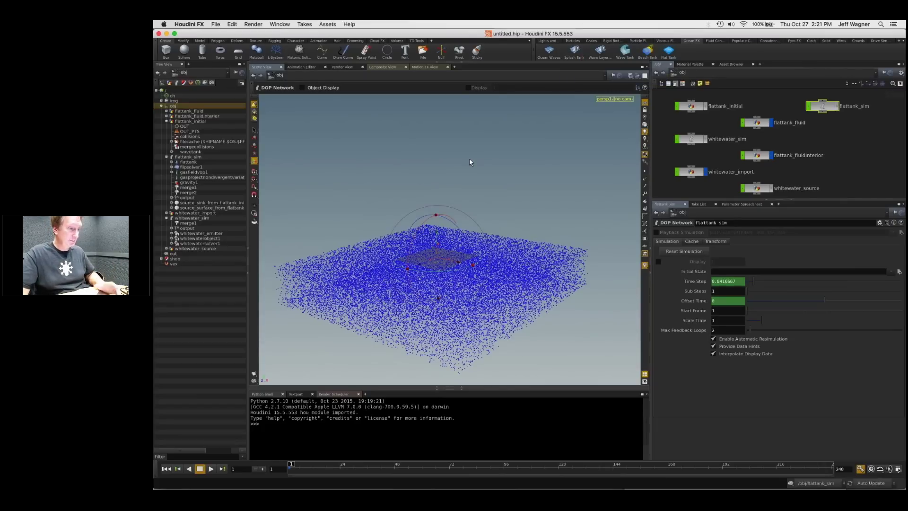
{"action": "key", "text": "Tab"}
{"action": "key", "text": "Escape"}
{"action": "key", "text": "Tab"}
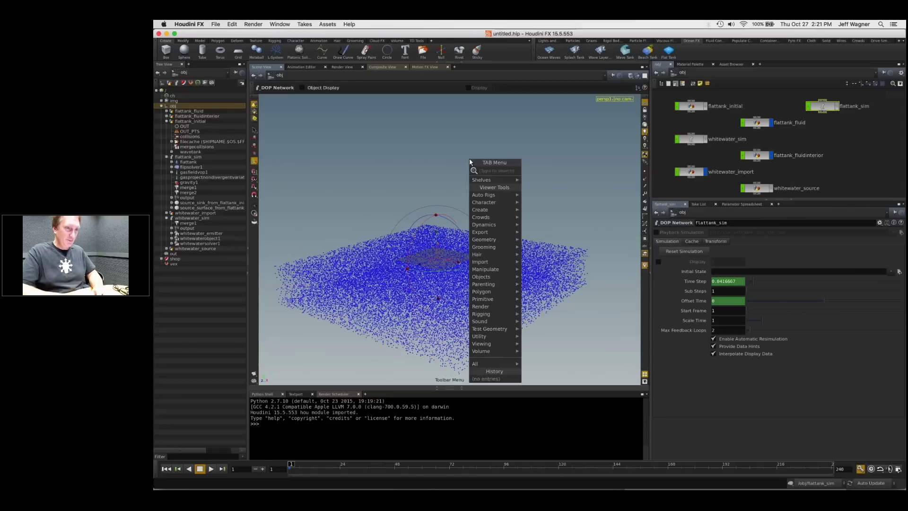
{"action": "type", "text": "test"}
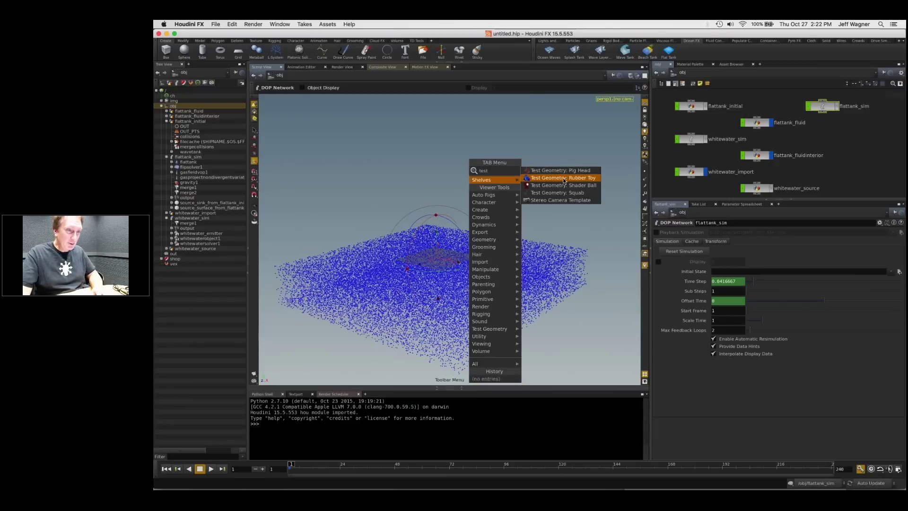
{"action": "left_click", "coordinate": [563, 179]}
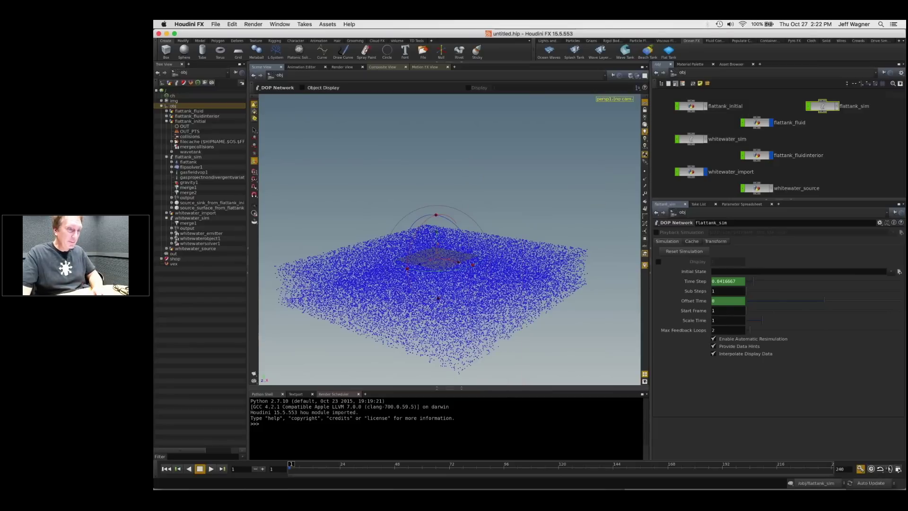
{"action": "left_click", "coordinate": [430, 254]}
Step: Raise the rubber toy above the fluid surface to a Y translation of about 0.94
{"action": "left_click_drag", "start_coordinate": [438, 229], "coordinate": [437, 205]}
{"action": "key", "text": "Escape"}
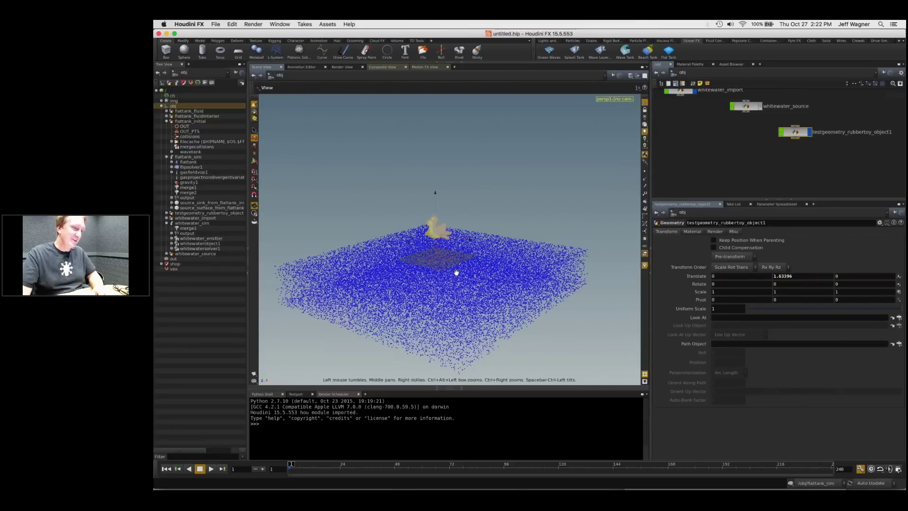
{"action": "left_click_drag", "start_coordinate": [457, 273], "coordinate": [468, 268]}
{"action": "right_click_drag", "start_coordinate": [468, 268], "coordinate": [479, 297]}
{"action": "middle_click_drag", "start_coordinate": [479, 297], "coordinate": [497, 265]}
{"action": "left_click_drag", "start_coordinate": [452, 141], "coordinate": [452, 162]}
{"action": "left_click_drag", "start_coordinate": [432, 240], "coordinate": [434, 223]}
Step: Tilt the rubber toy to a rotation of about 23.2, -1.1, -11.9 and make it an RBD object
{"action": "key", "text": "r"}
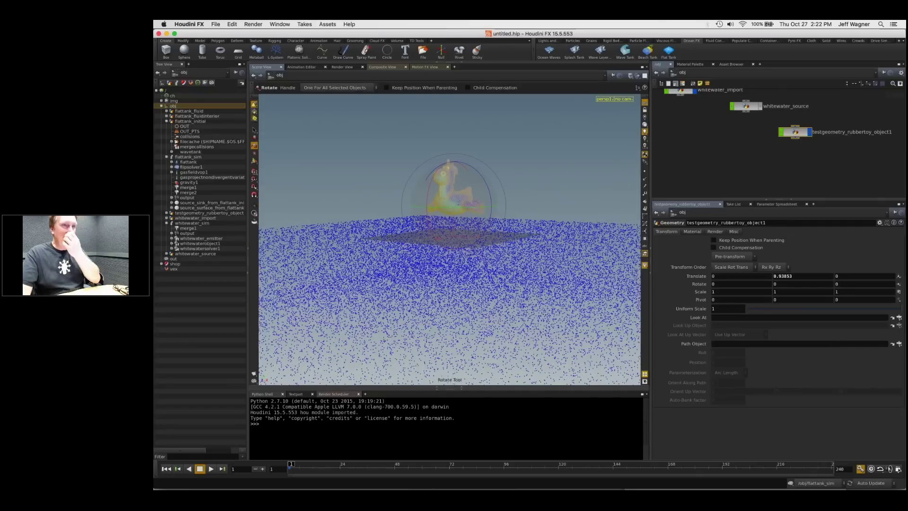
{"action": "left_click_drag", "start_coordinate": [449, 190], "coordinate": [438, 204]}
{"action": "left_click_drag", "start_coordinate": [438, 205], "coordinate": [438, 218]}
{"action": "left_click", "coordinate": [613, 41]}
{"action": "left_click", "coordinate": [554, 52]}
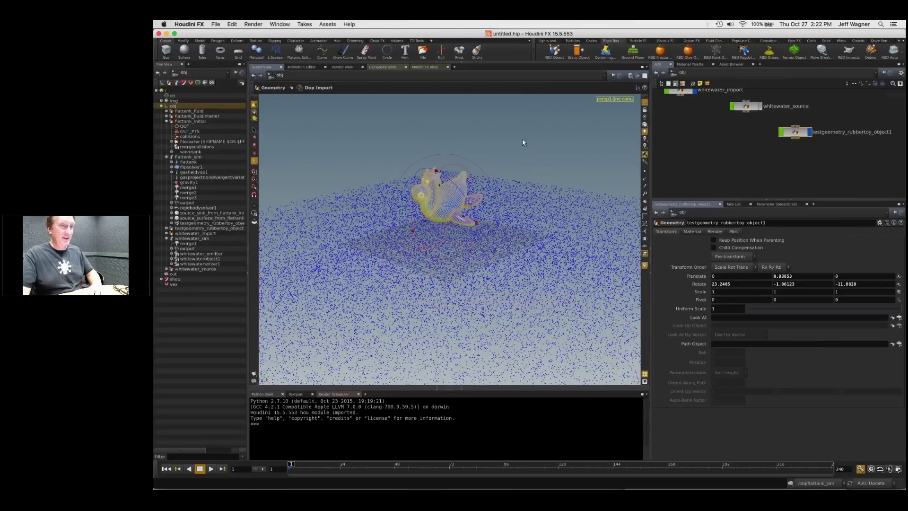
Step: Frame the rubber toy over the tank and open the flattank_sim DOP network
{"action": "right_click_drag", "start_coordinate": [522, 139], "coordinate": [516, 140], "text": "alt"}
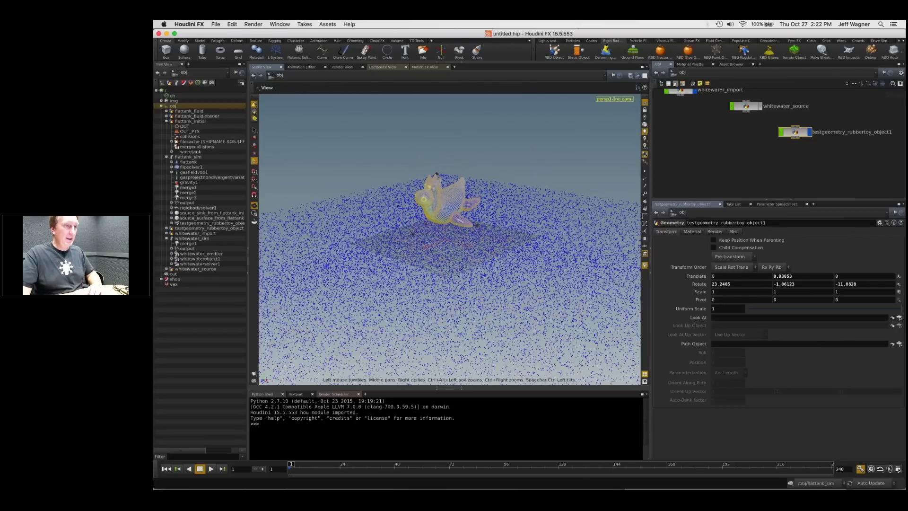
{"action": "middle_click_drag", "start_coordinate": [516, 140], "coordinate": [508, 109], "text": "alt"}
{"action": "key", "text": "h"}
{"action": "left_click_drag", "start_coordinate": [449, 211], "coordinate": [439, 188], "text": "alt"}
{"action": "scroll", "coordinate": [748, 156], "scroll_direction": "up", "scroll_amount": 5}
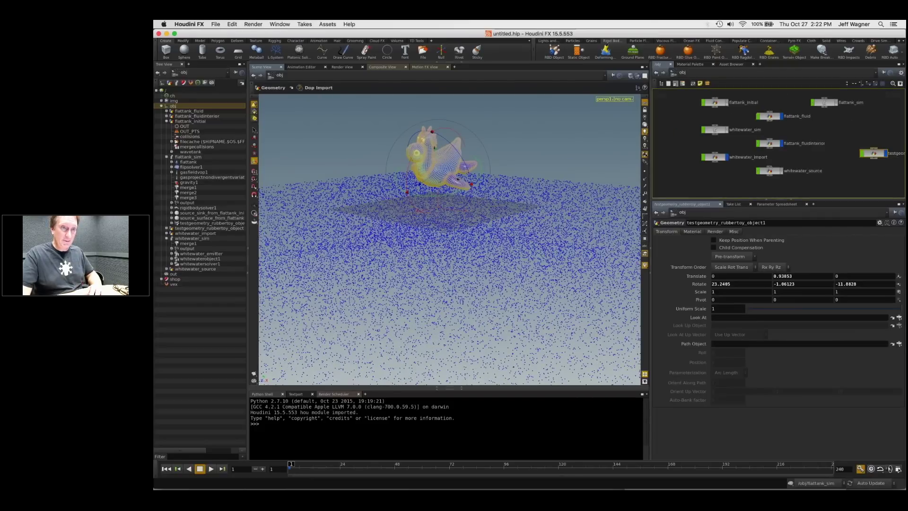
{"action": "middle_click_drag", "start_coordinate": [749, 156], "coordinate": [703, 130]}
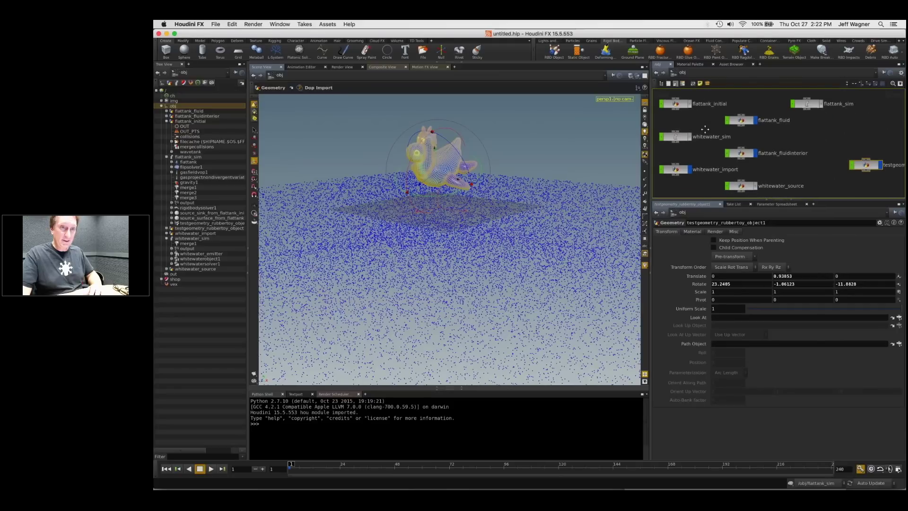
{"action": "left_click", "coordinate": [814, 104]}
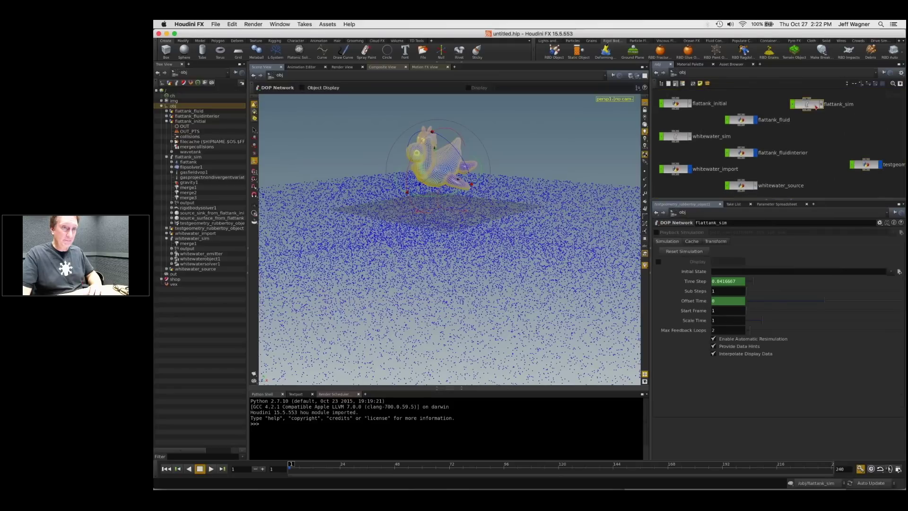
{"action": "double_click", "coordinate": [814, 104]}
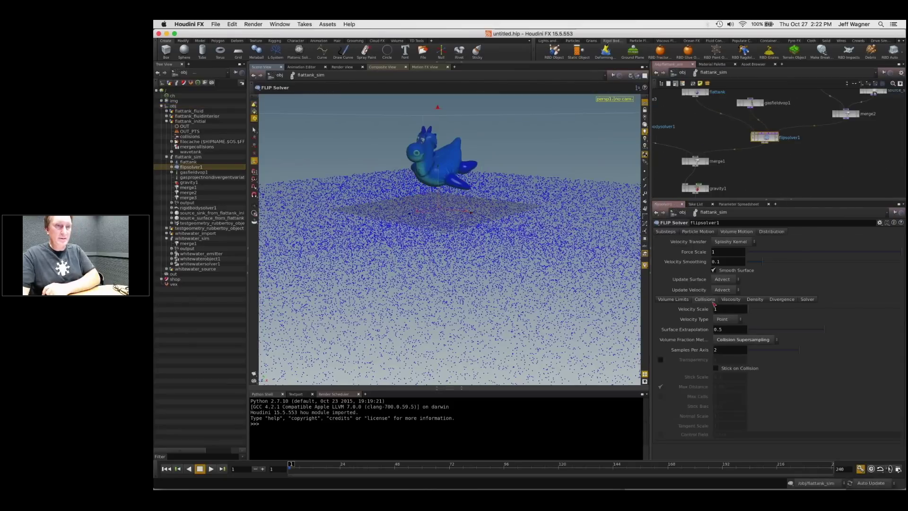
Step: Set the Feedback Scale in the Volume Motion solver settings of flipsolver1 to 5.77
{"action": "left_click", "coordinate": [806, 299]}
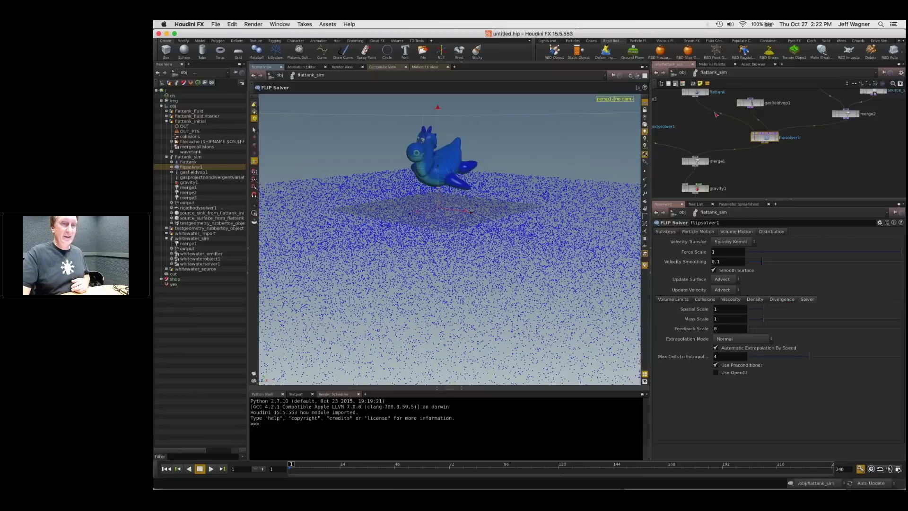
{"action": "middle_click_drag", "start_coordinate": [714, 121], "coordinate": [738, 147]}
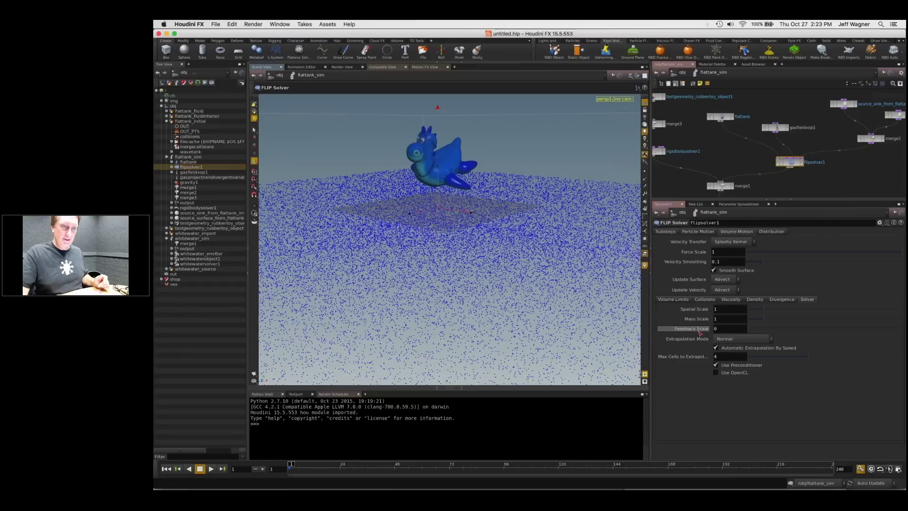
{"action": "mouse_move", "coordinate": [680, 333]}
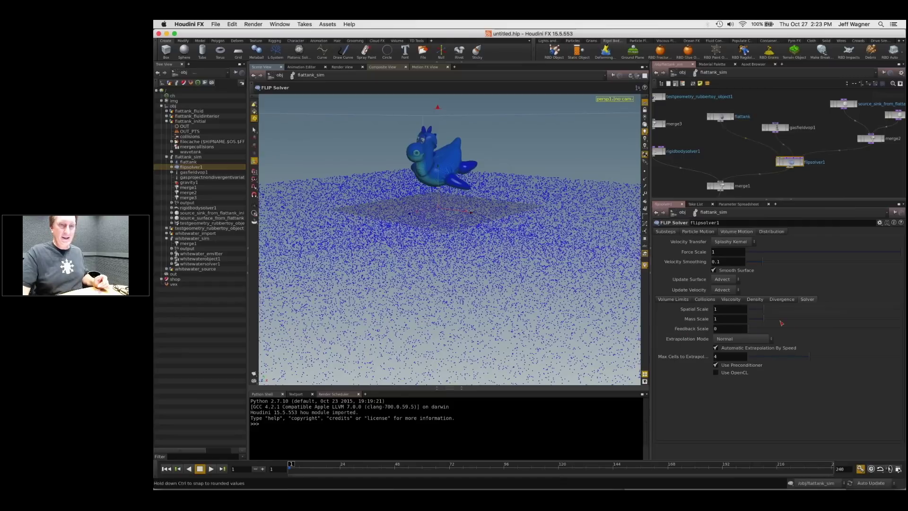
{"action": "left_click", "coordinate": [709, 299]}
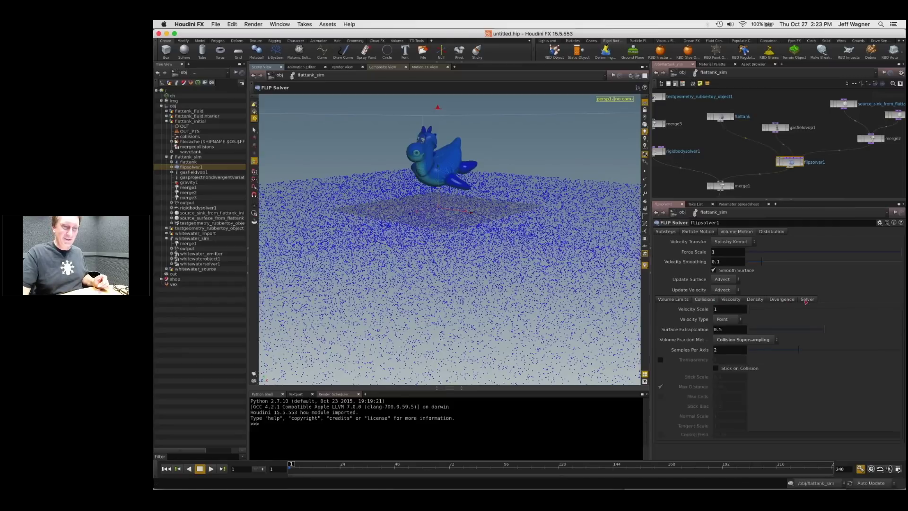
{"action": "left_click", "coordinate": [806, 301]}
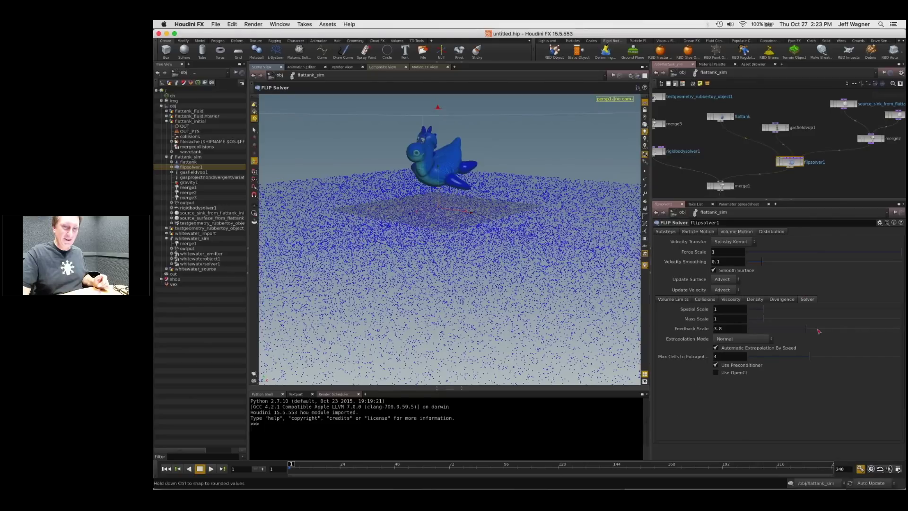
{"action": "left_click_drag", "start_coordinate": [836, 330], "coordinate": [836, 329]}
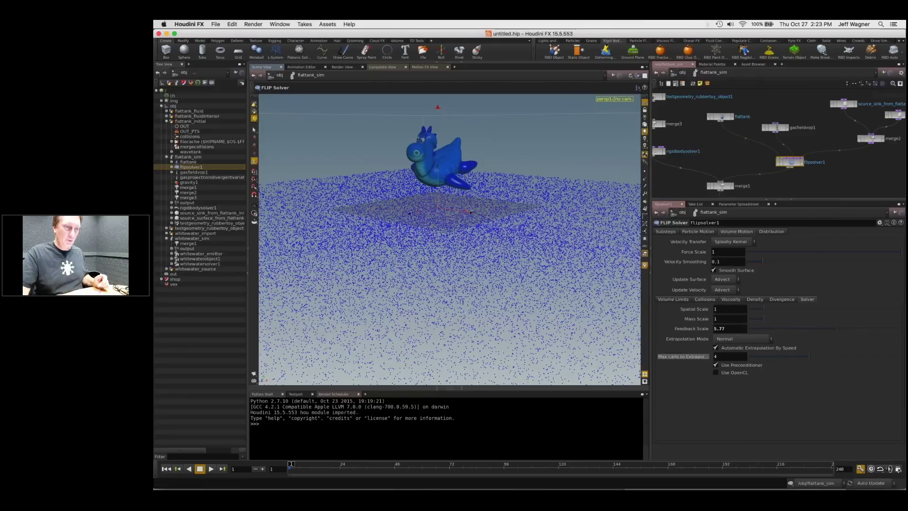
Step: Play the simulation to watch the rubber toy fall into the tank, then return to frame 1
{"action": "left_click", "coordinate": [211, 469]}
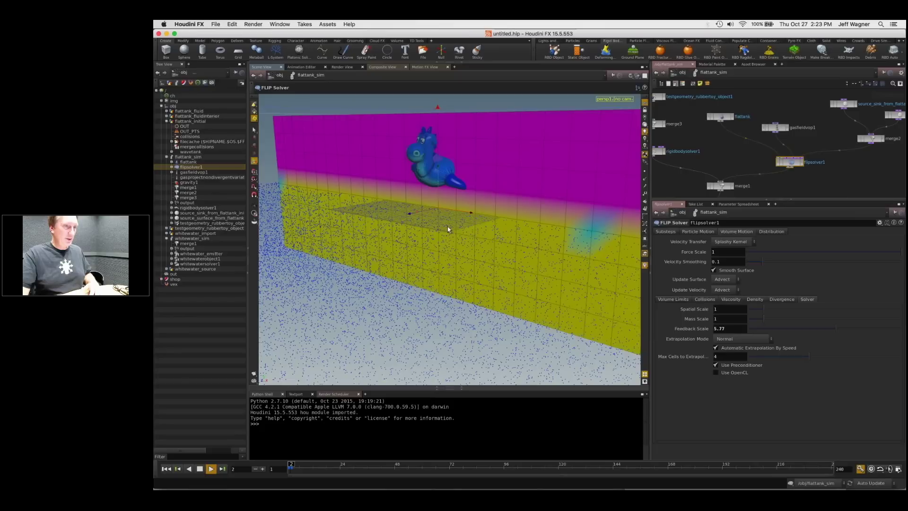
{"action": "right_click_drag", "start_coordinate": [450, 223], "coordinate": [438, 241], "text": "alt"}
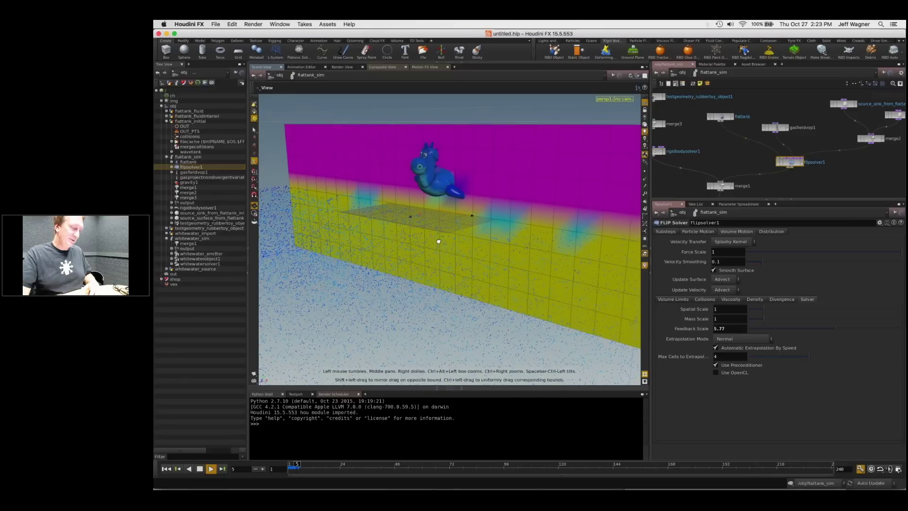
{"action": "left_click_drag", "start_coordinate": [447, 240], "coordinate": [441, 246]}
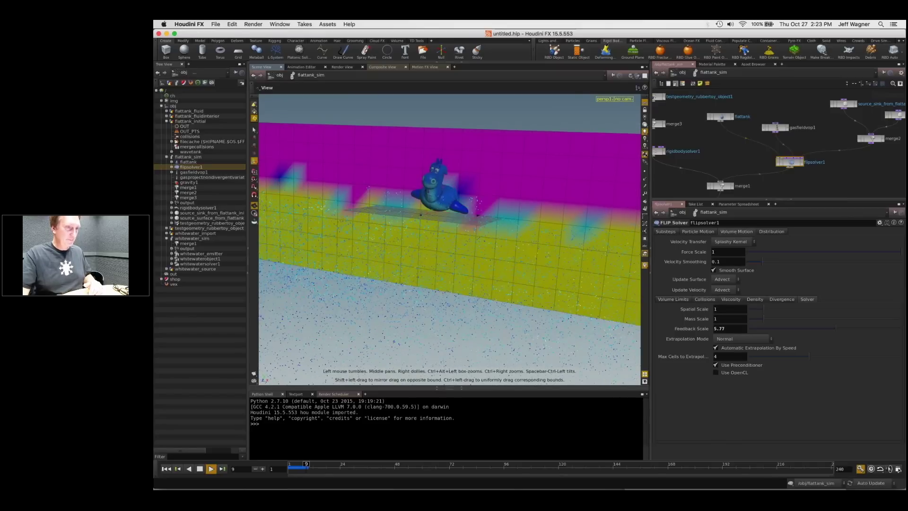
{"action": "key", "text": "Return"}
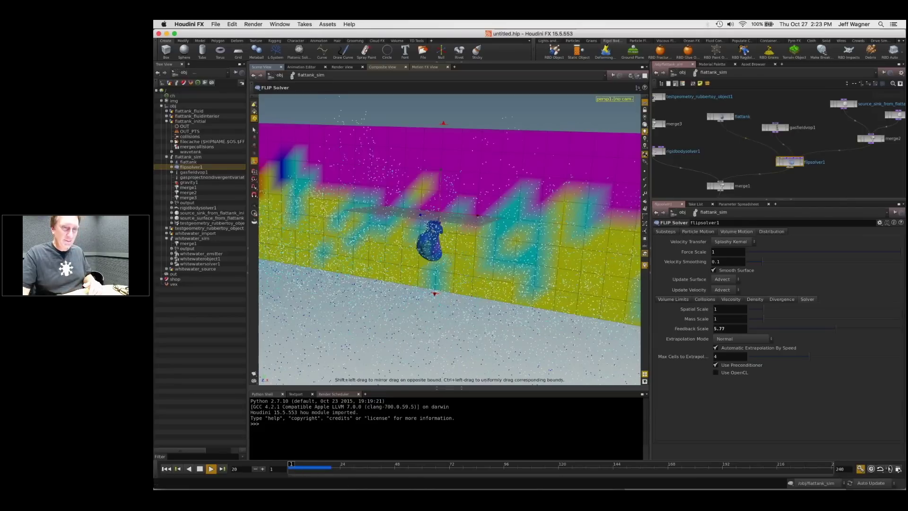
{"action": "left_click", "coordinate": [165, 469]}
Step: Turn off the Collision and Pressure guides of the flattank FLIP object, keeping only the Particles guide
{"action": "left_click", "coordinate": [720, 117]}
{"action": "left_click", "coordinate": [693, 292]}
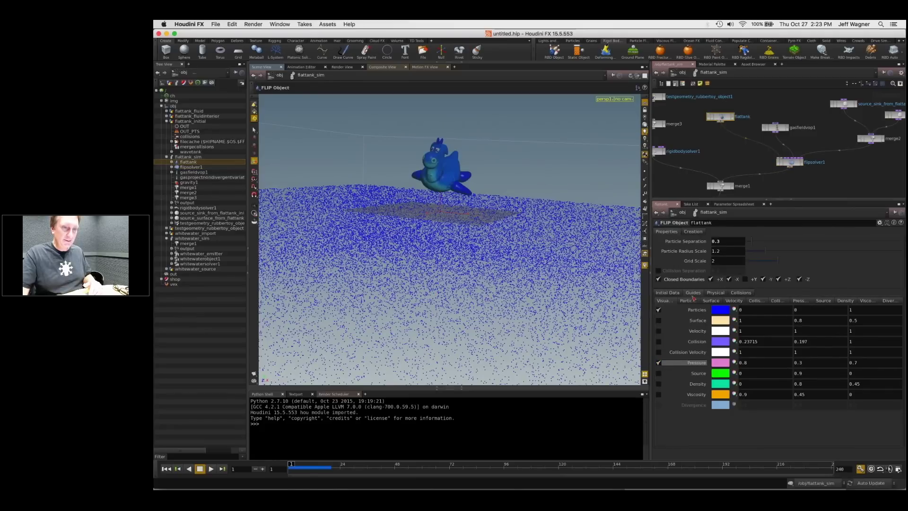
{"action": "left_click", "coordinate": [658, 363]}
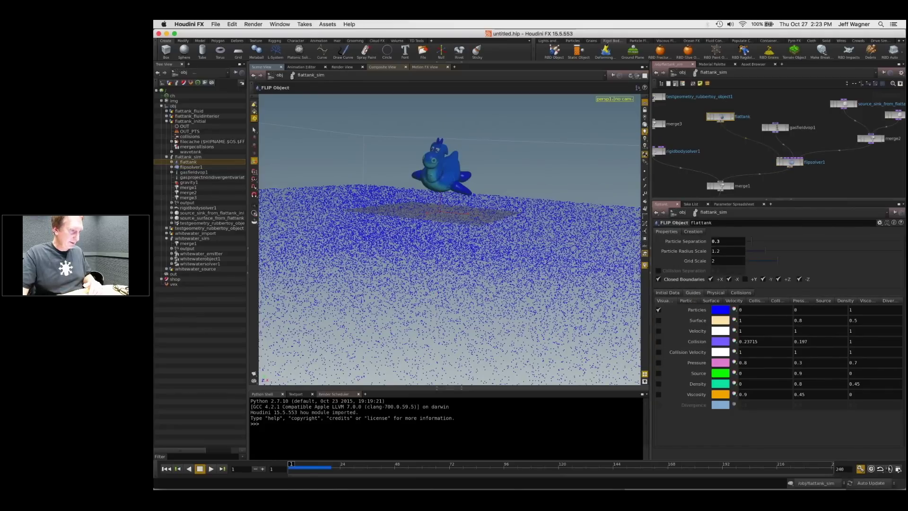
Step: Set the Feedback Scale of flipsolver1 to 10, play the simulation and enlarge the viewport by shrinking the Python shell pane
{"action": "left_click", "coordinate": [800, 164]}
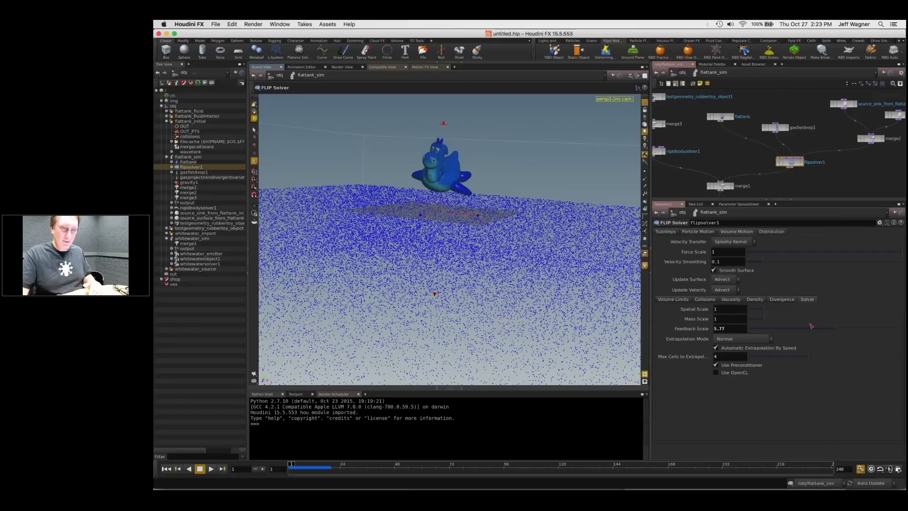
{"action": "left_click_drag", "start_coordinate": [812, 326], "coordinate": [900, 328]}
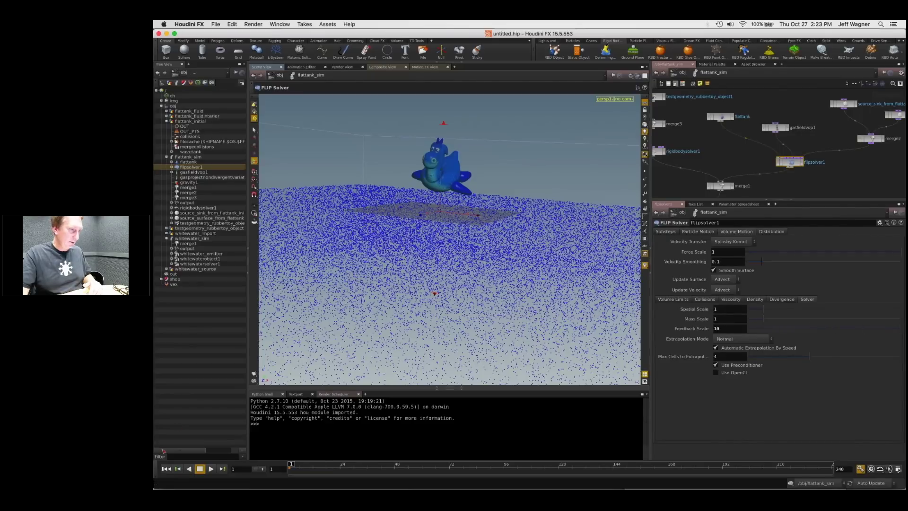
{"action": "left_click", "coordinate": [211, 469]}
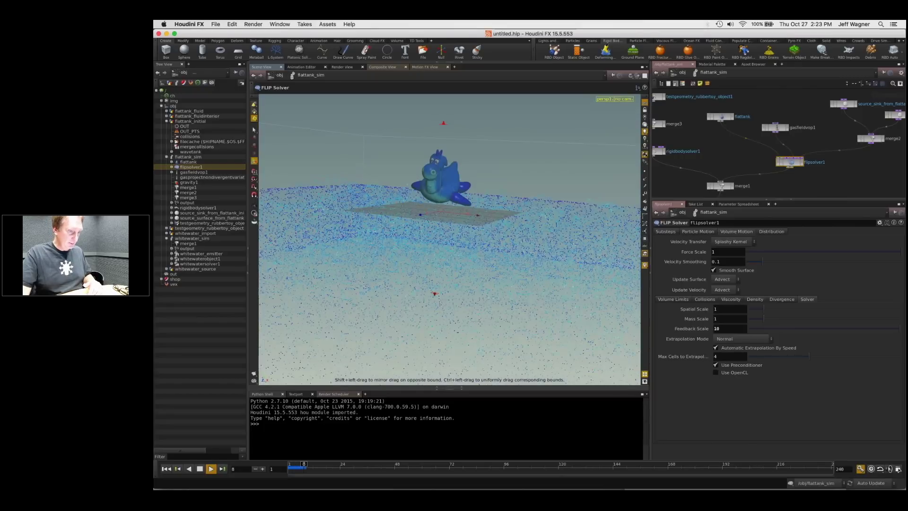
{"action": "left_click_drag", "start_coordinate": [463, 388], "coordinate": [463, 458]}
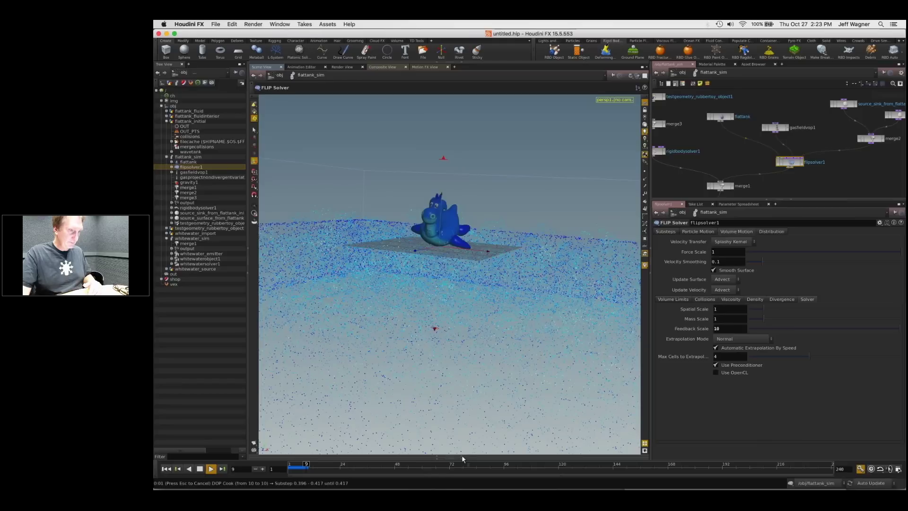
Step: Bring back the Geometry Spreadsheet, stop the simulation and examine the collisionweights field data of flattank
{"action": "left_click", "coordinate": [437, 457]}
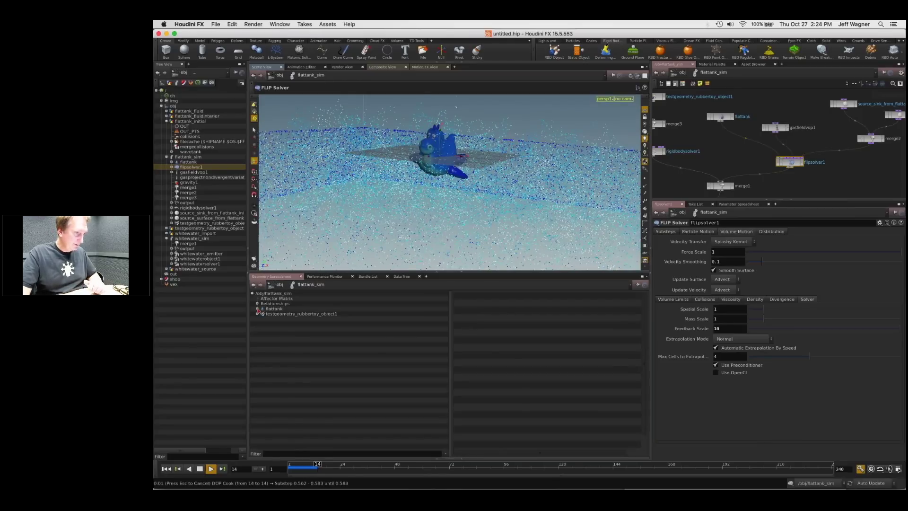
{"action": "key", "text": "Escape"}
{"action": "left_click", "coordinate": [258, 309]}
{"action": "scroll", "coordinate": [279, 360], "scroll_direction": "down", "scroll_amount": 5}
{"action": "left_click", "coordinate": [283, 388]}
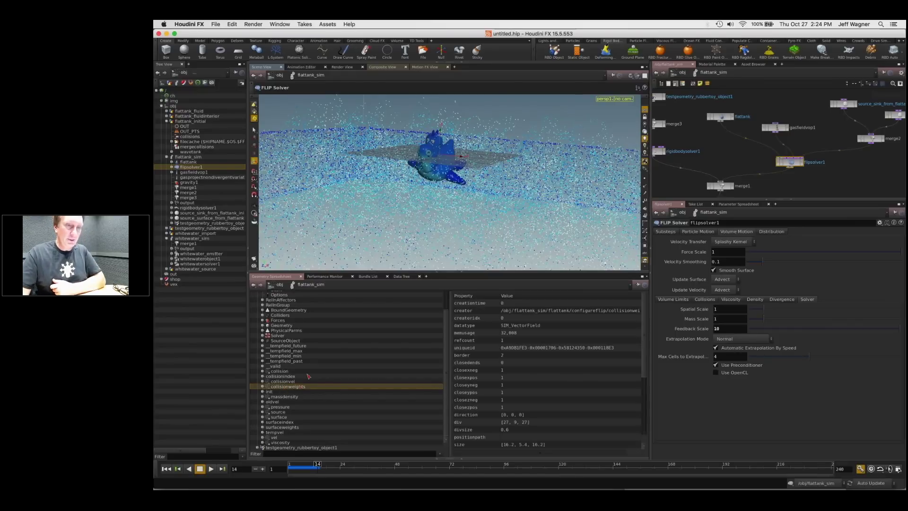
Step: Enlarge the viewport, play the simulation to watch the toy with flattank selected, and return to frame 1
{"action": "left_click_drag", "start_coordinate": [472, 271], "coordinate": [473, 361]}
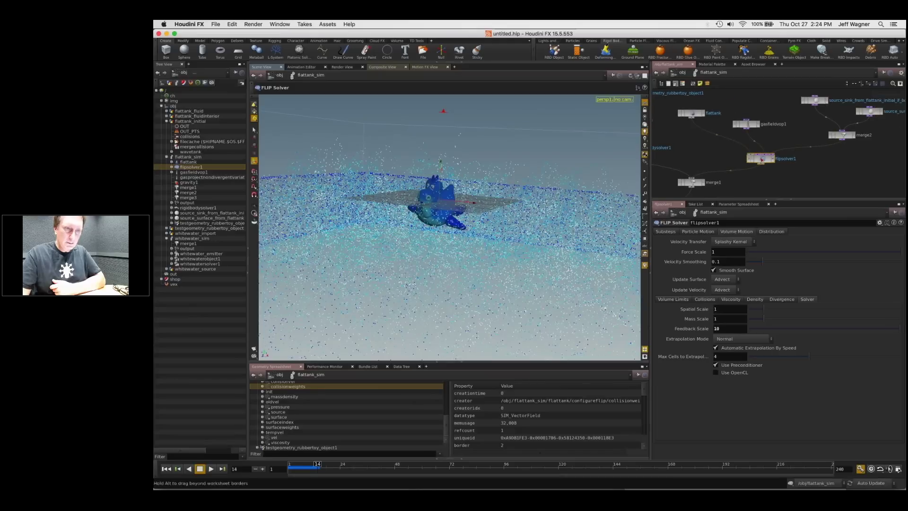
{"action": "left_click", "coordinate": [692, 114]}
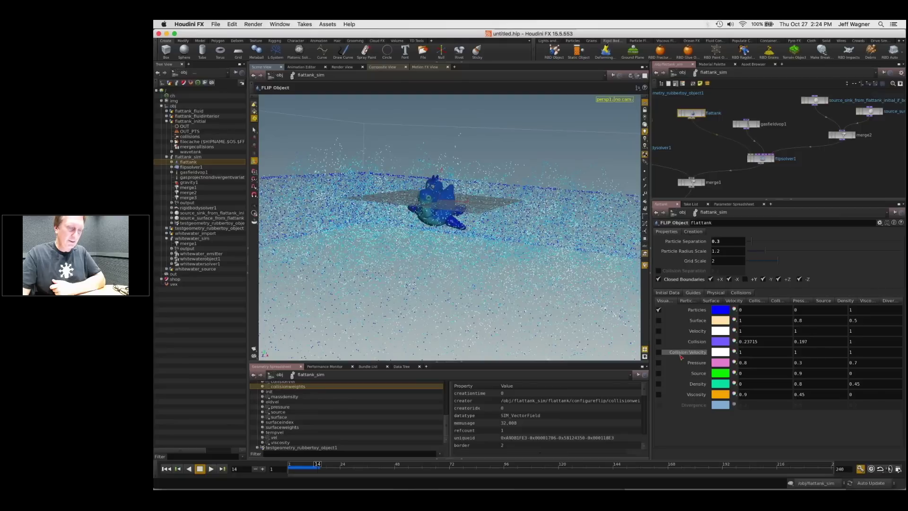
{"action": "key", "text": "space"}
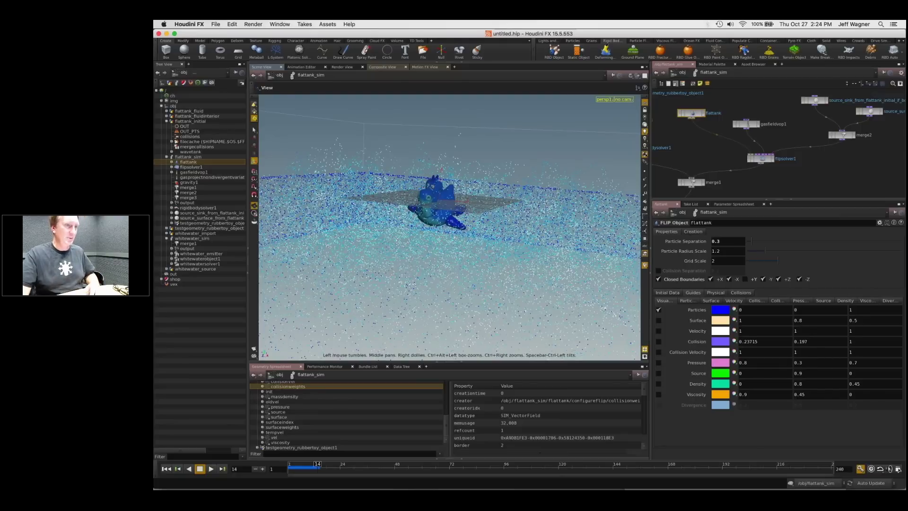
{"action": "left_click_drag", "start_coordinate": [453, 189], "coordinate": [433, 218]}
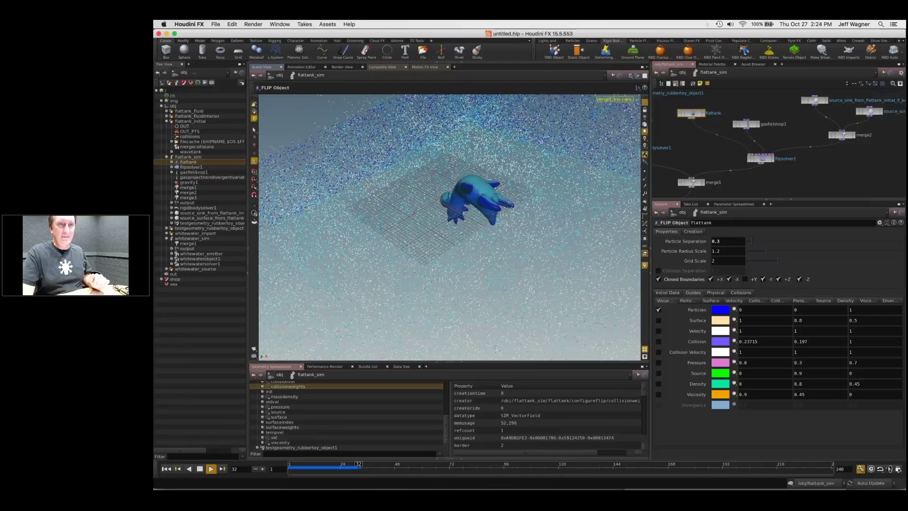
{"action": "key", "text": "ctrl+Up"}
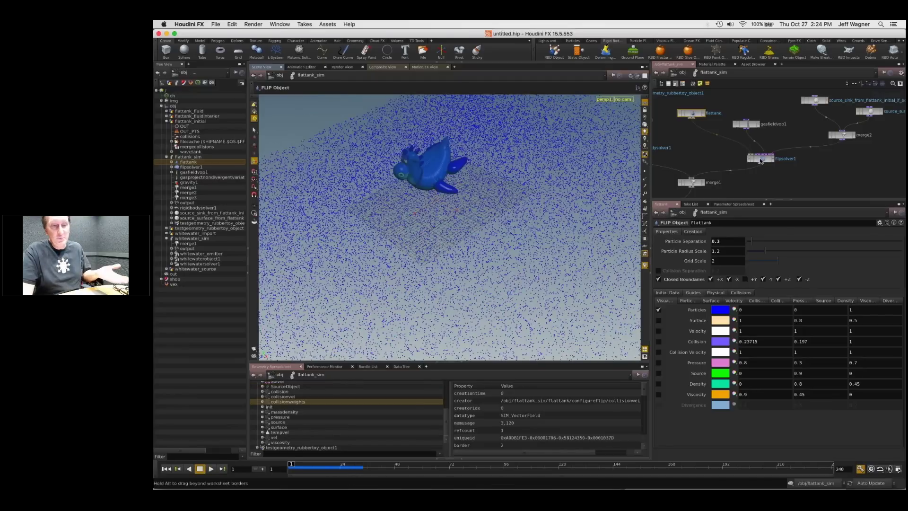
Step: Review the Volume Motion solver settings of flipsolver1 against the toy's starting position in the tank
{"action": "left_click", "coordinate": [761, 158]}
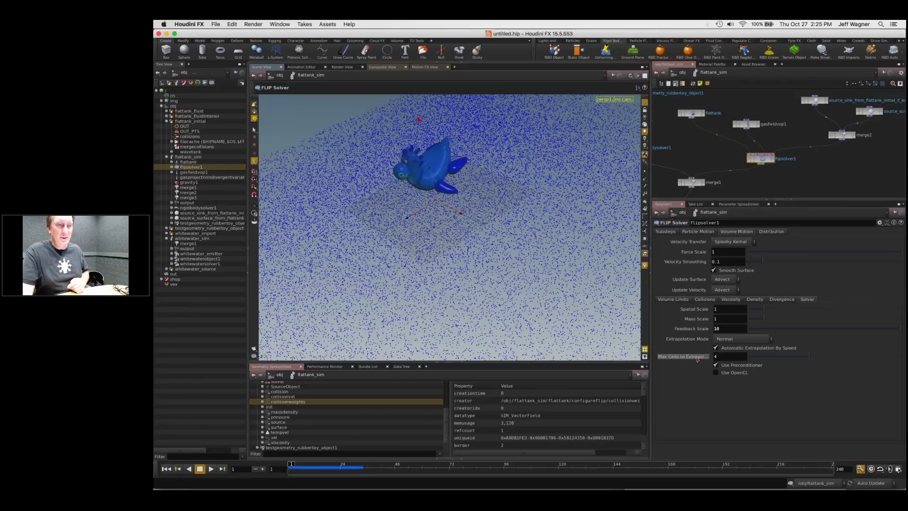
{"action": "key", "text": "space"}
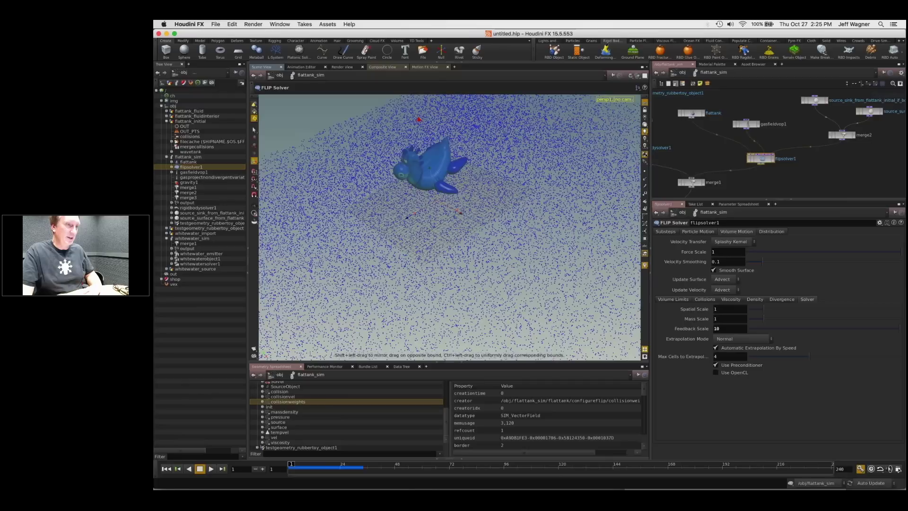
{"action": "left_click_drag", "start_coordinate": [469, 204], "coordinate": [491, 201]}
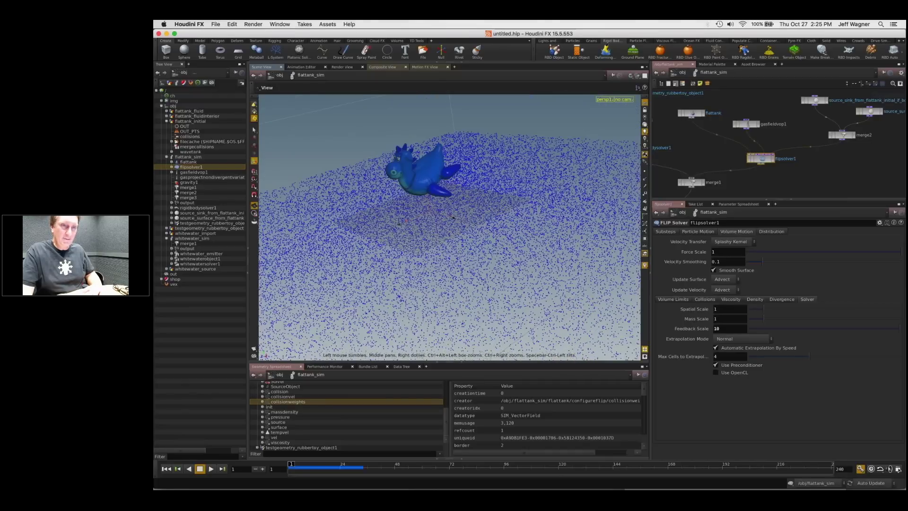
Step: Add a Bind node inside the gasfieldvop1 network
{"action": "middle_click_drag", "start_coordinate": [746, 128], "coordinate": [760, 154]}
{"action": "left_click_drag", "start_coordinate": [759, 154], "coordinate": [773, 134]}
{"action": "double_click", "coordinate": [774, 131]}
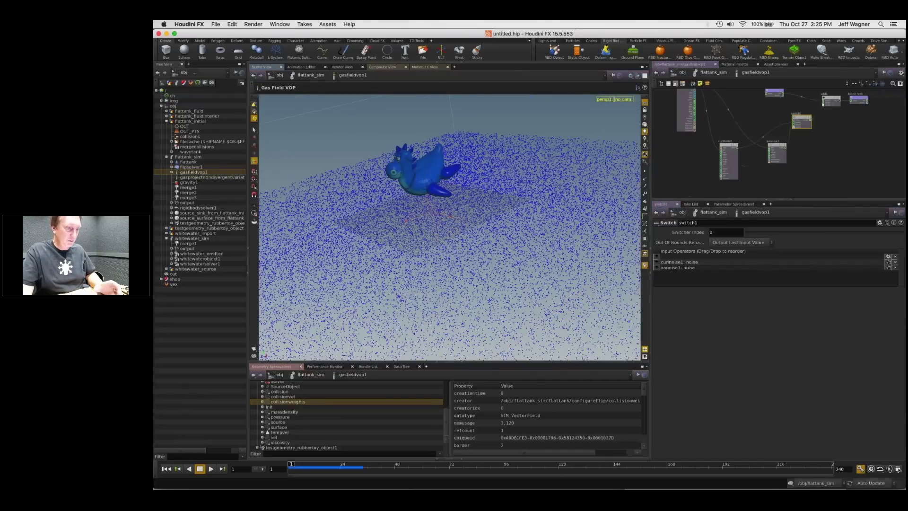
{"action": "key", "text": "Tab"}
{"action": "type", "text": "bind"}
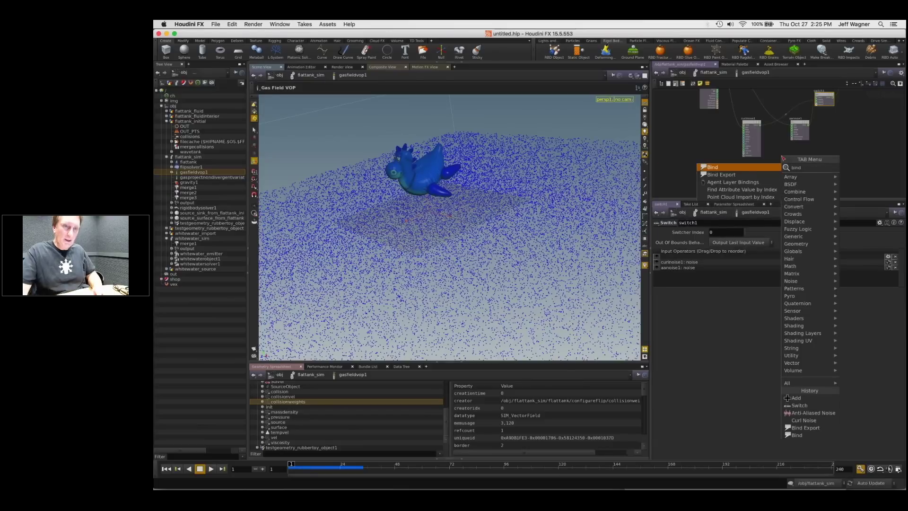
{"action": "left_click", "coordinate": [755, 169]}
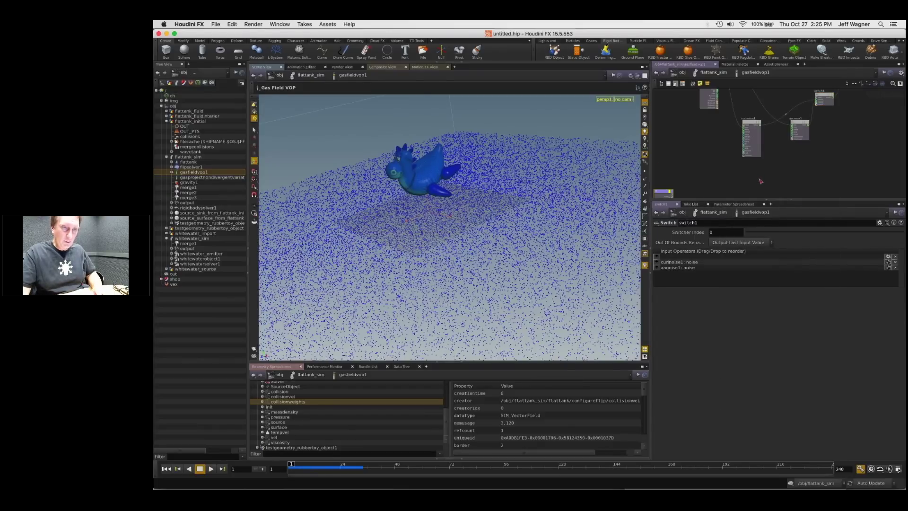
{"action": "left_click", "coordinate": [756, 179]}
Step: Name the new Bind node's parameter collisionweights and go back up to the flattank_sim network
{"action": "double_click", "coordinate": [714, 231]}
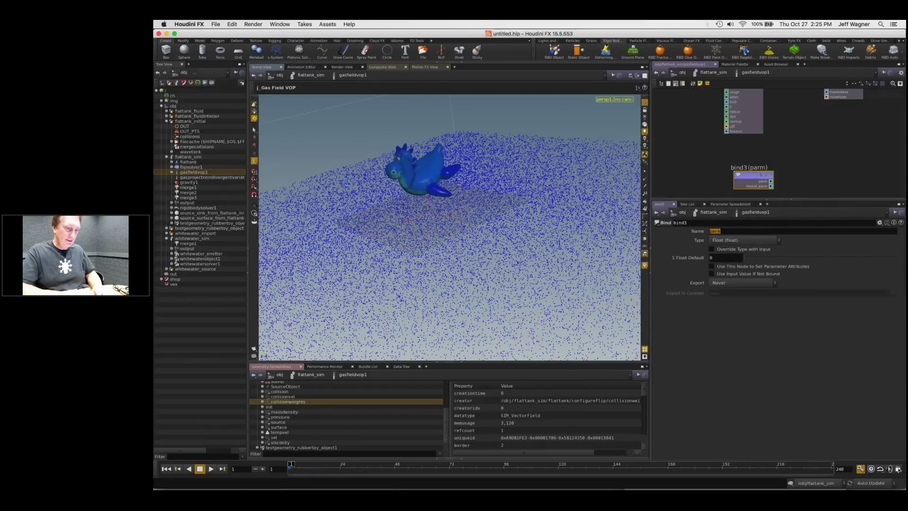
{"action": "type", "text": "collisionweights"}
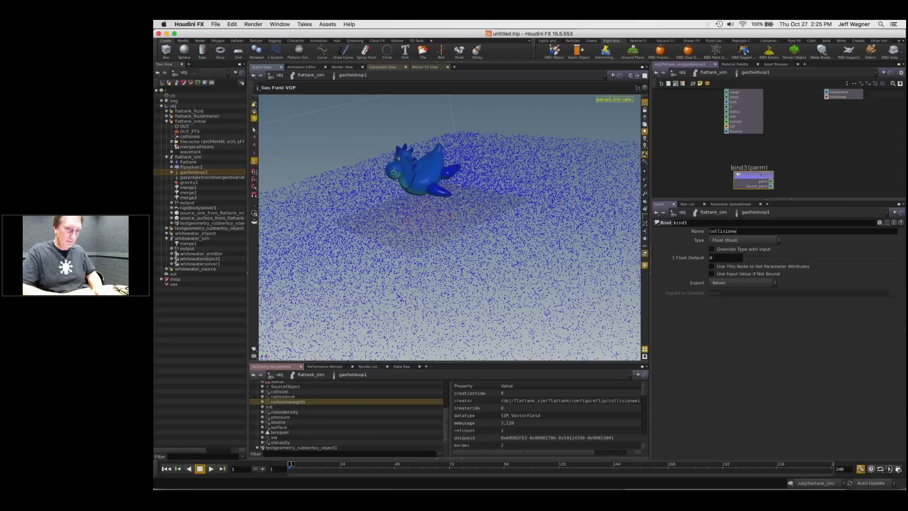
{"action": "key", "text": "Return"}
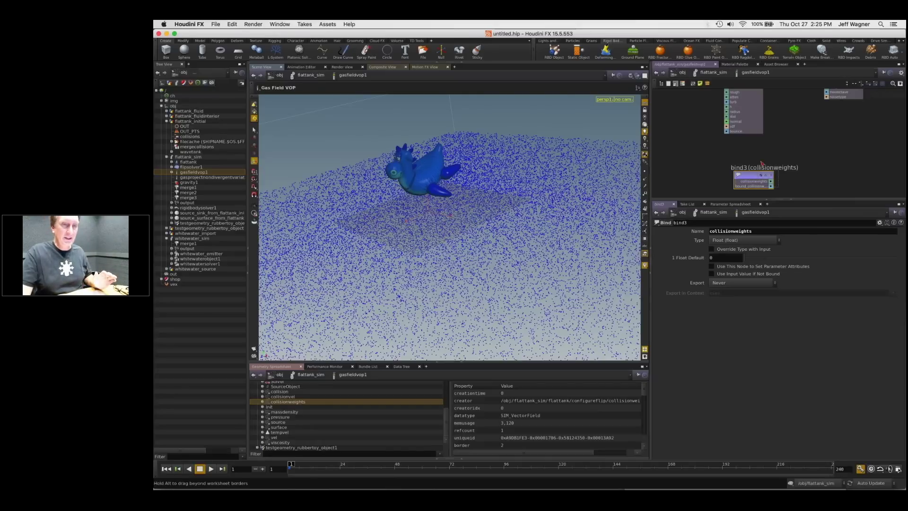
{"action": "left_click_drag", "start_coordinate": [759, 175], "coordinate": [775, 161]}
{"action": "scroll", "coordinate": [797, 141], "scroll_direction": "down", "scroll_amount": 2}
{"action": "middle_click_drag", "start_coordinate": [810, 135], "coordinate": [797, 150]}
{"action": "key", "text": "u"}
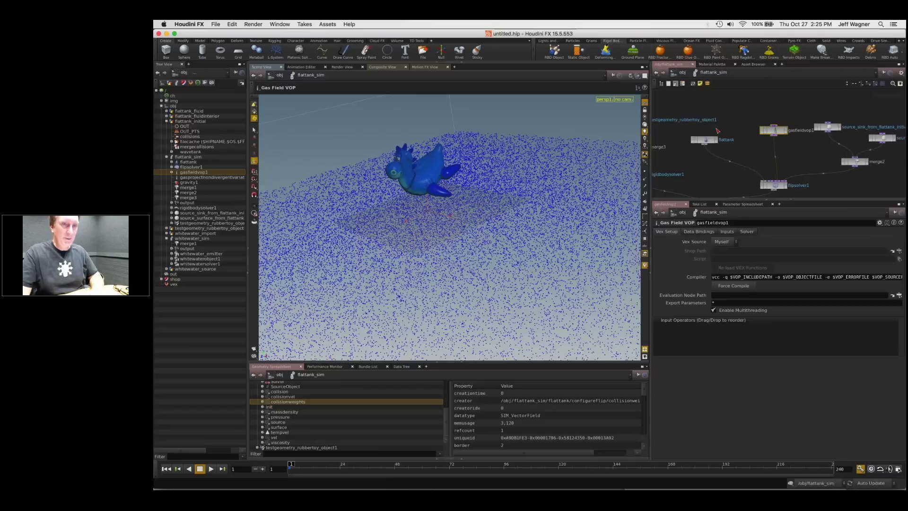
Step: Allow editing of contents on the flattank FLIP object
{"action": "left_click", "coordinate": [723, 119]}
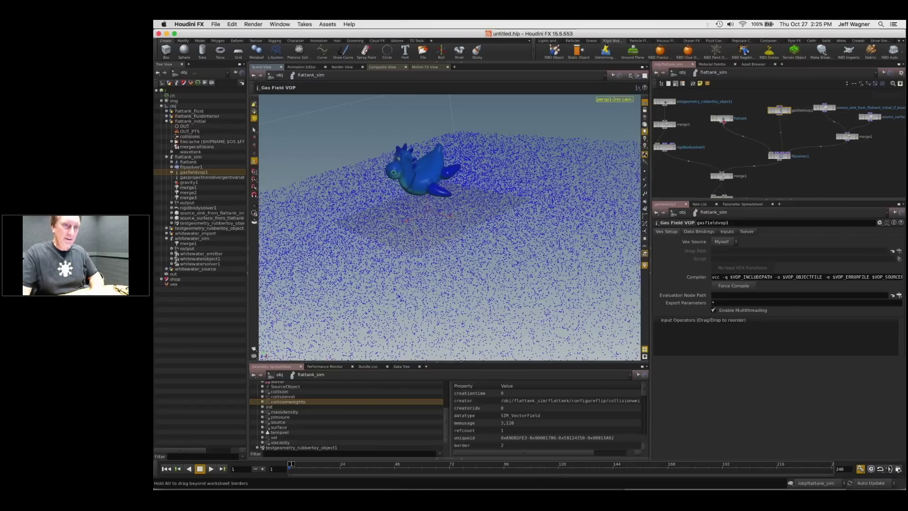
{"action": "scroll", "coordinate": [729, 127], "scroll_direction": "up", "scroll_amount": 2}
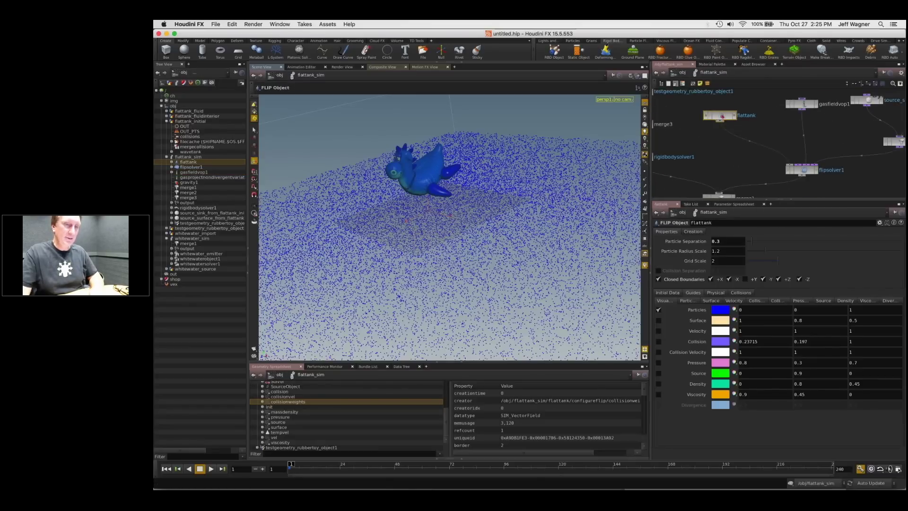
{"action": "right_click", "coordinate": [719, 115]}
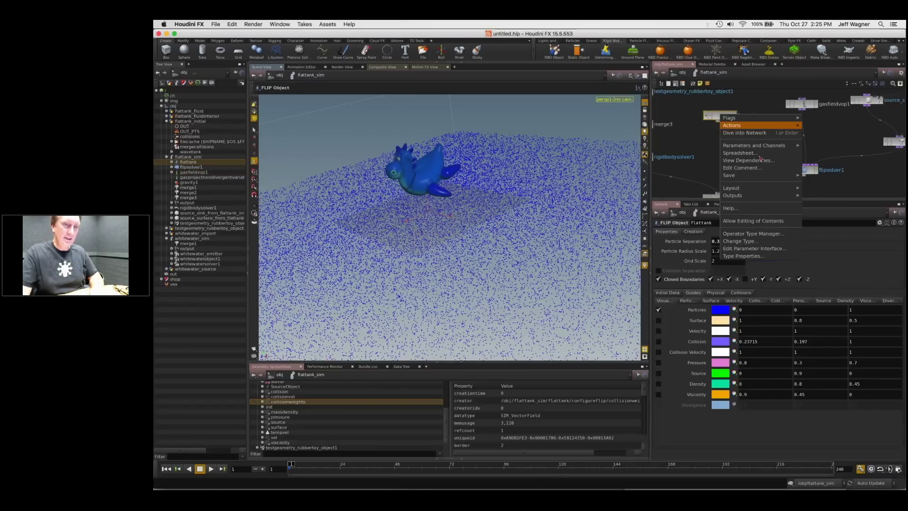
{"action": "left_click", "coordinate": [768, 221]}
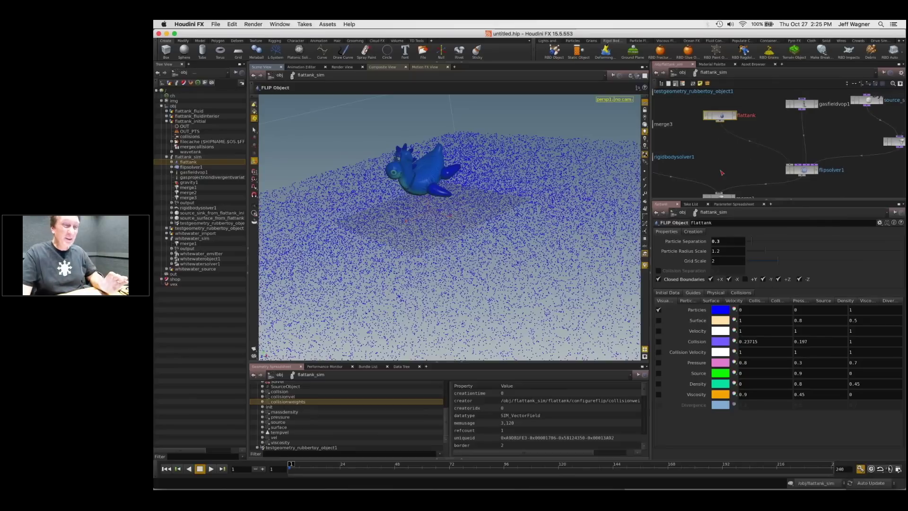
{"action": "scroll", "coordinate": [733, 137], "scroll_direction": "up", "scroll_amount": 2}
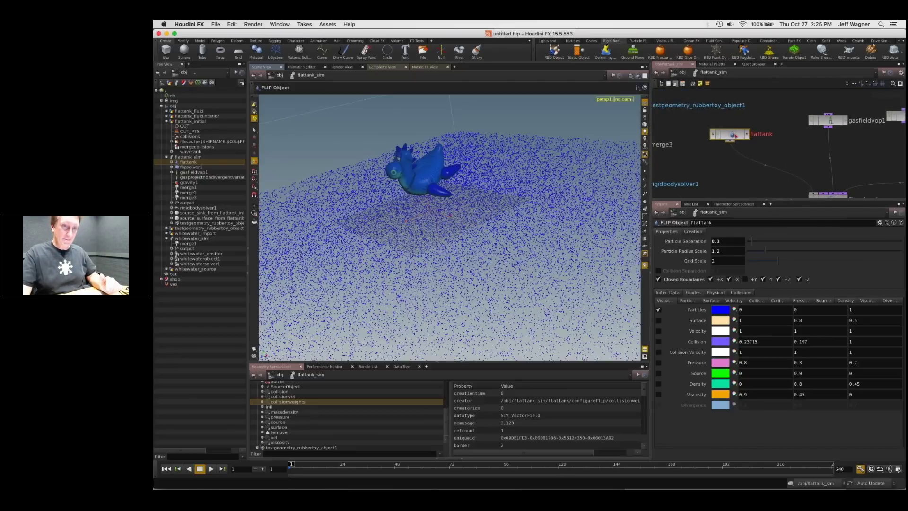
Step: Look through the contents of configureflip and particlefluidobject inside the flattank object
{"action": "double_click", "coordinate": [733, 134]}
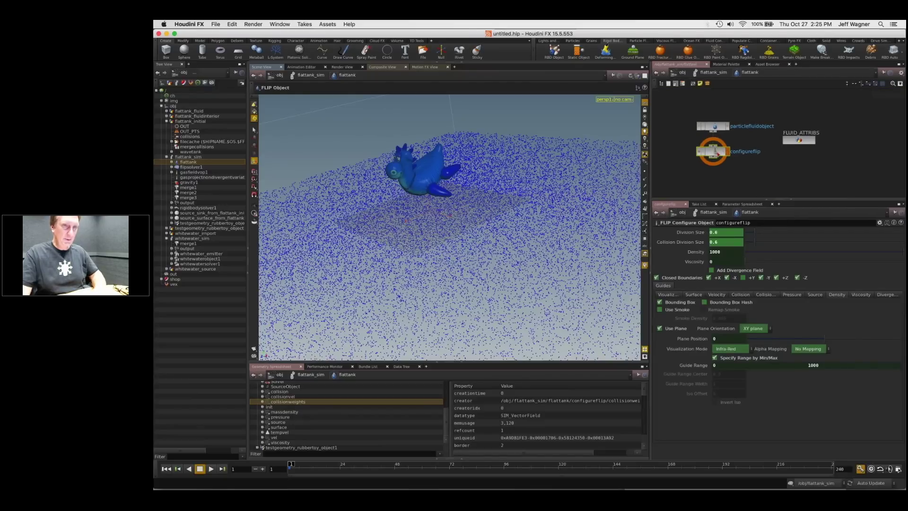
{"action": "double_click", "coordinate": [714, 153]}
{"action": "key", "text": "u"}
{"action": "double_click", "coordinate": [715, 127]}
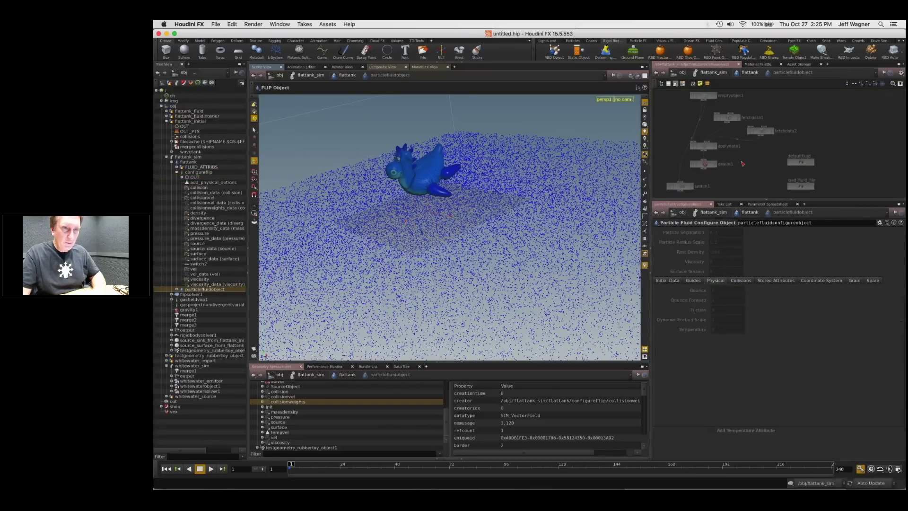
{"action": "left_click", "coordinate": [747, 118]}
{"action": "key", "text": "u"}
Step: Allow editing of contents on the configureflip node and enter its network
{"action": "right_click", "coordinate": [716, 152]}
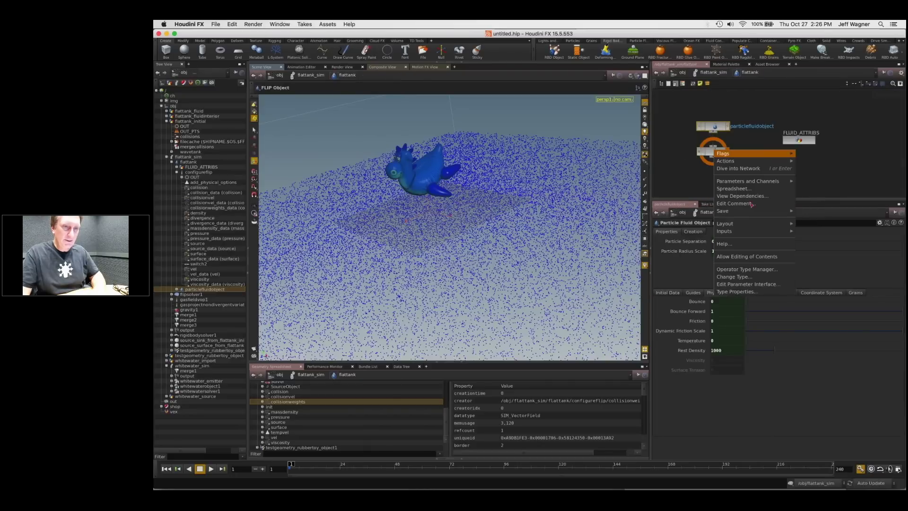
{"action": "left_click", "coordinate": [754, 258]}
{"action": "double_click", "coordinate": [719, 152]}
Step: Locate the collisionweights_data vector field in the configureflip network and examine its parameters
{"action": "scroll", "coordinate": [735, 151], "scroll_direction": "down", "scroll_amount": 5}
{"action": "middle_click_drag", "start_coordinate": [798, 94], "coordinate": [774, 197]}
{"action": "scroll", "coordinate": [776, 157], "scroll_direction": "up", "scroll_amount": 4}
{"action": "middle_click_drag", "start_coordinate": [767, 158], "coordinate": [772, 166]}
{"action": "middle_click_drag", "start_coordinate": [725, 95], "coordinate": [730, 168]}
{"action": "scroll", "coordinate": [737, 143], "scroll_direction": "up", "scroll_amount": 4}
{"action": "left_click", "coordinate": [717, 161]}
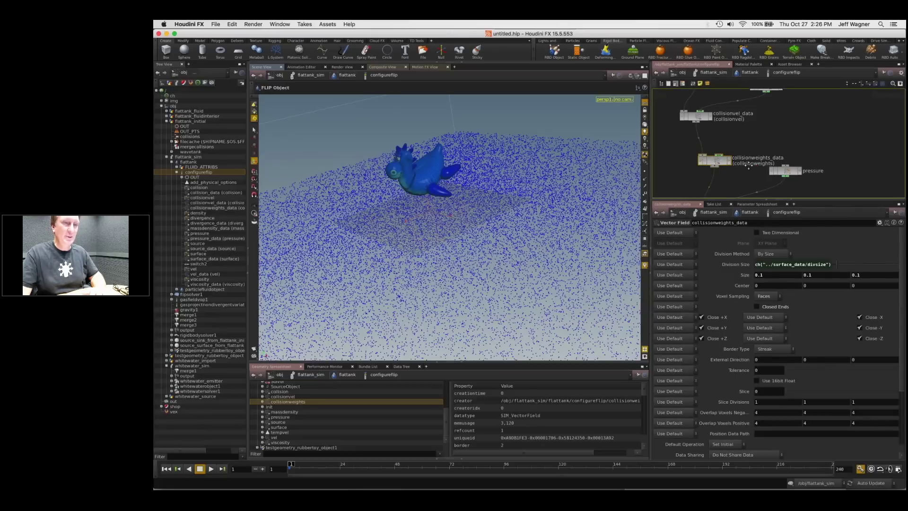
{"action": "middle_click_drag", "start_coordinate": [757, 165], "coordinate": [757, 150]}
{"action": "right_click_drag", "start_coordinate": [757, 151], "coordinate": [756, 166]}
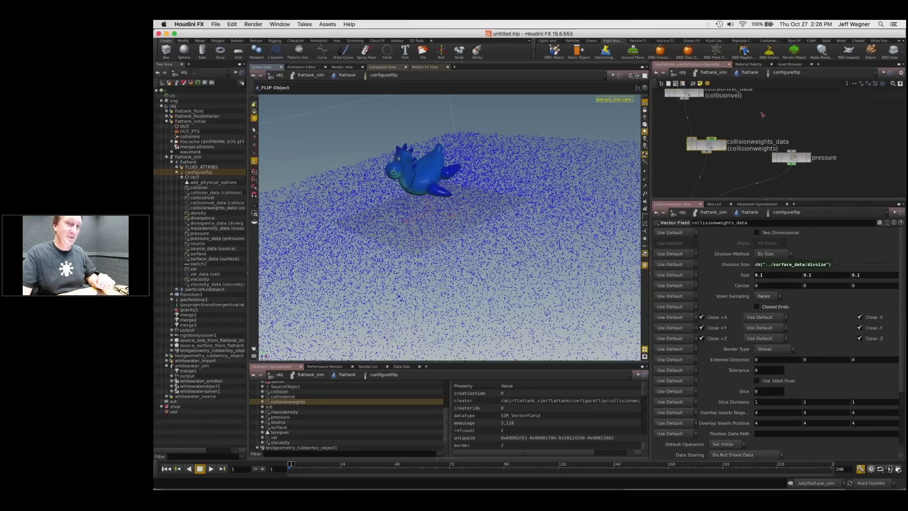
{"action": "middle_click_drag", "start_coordinate": [757, 120], "coordinate": [775, 118]}
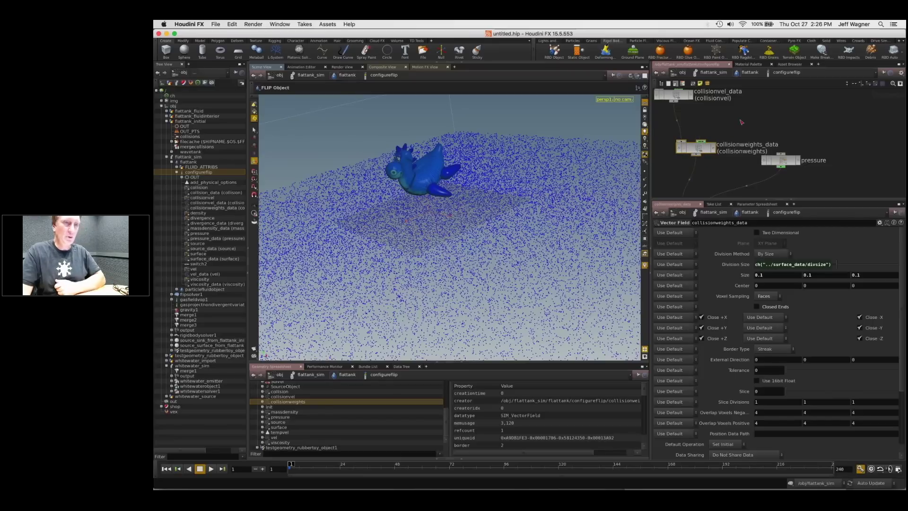
{"action": "key", "text": "Tab"}
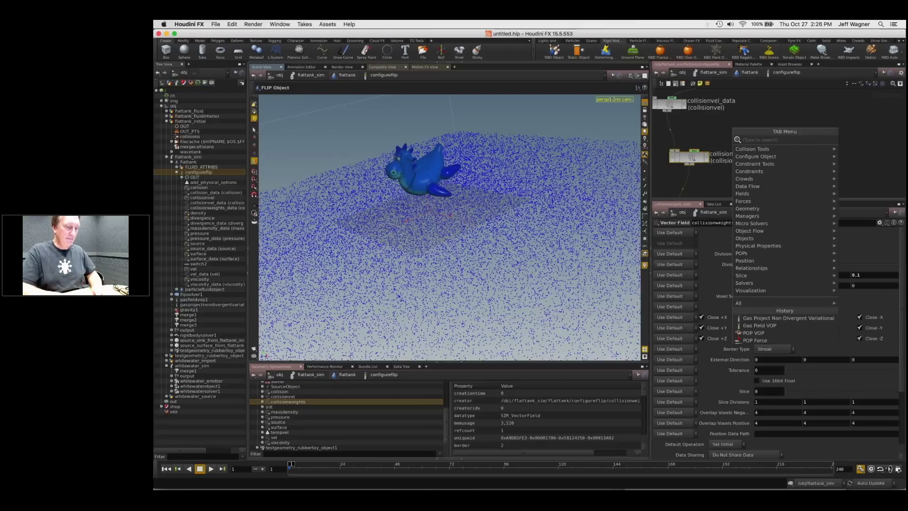
{"action": "type", "text": "vis"}
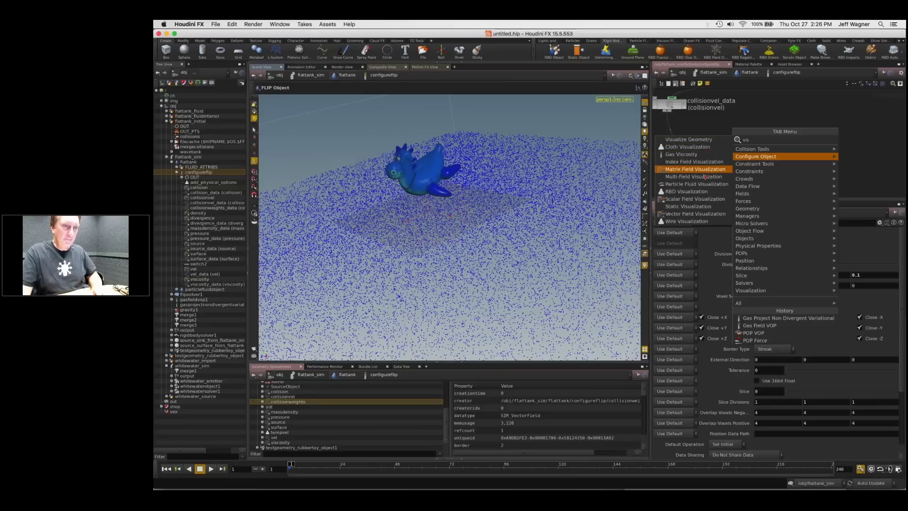
{"action": "left_click", "coordinate": [712, 200]}
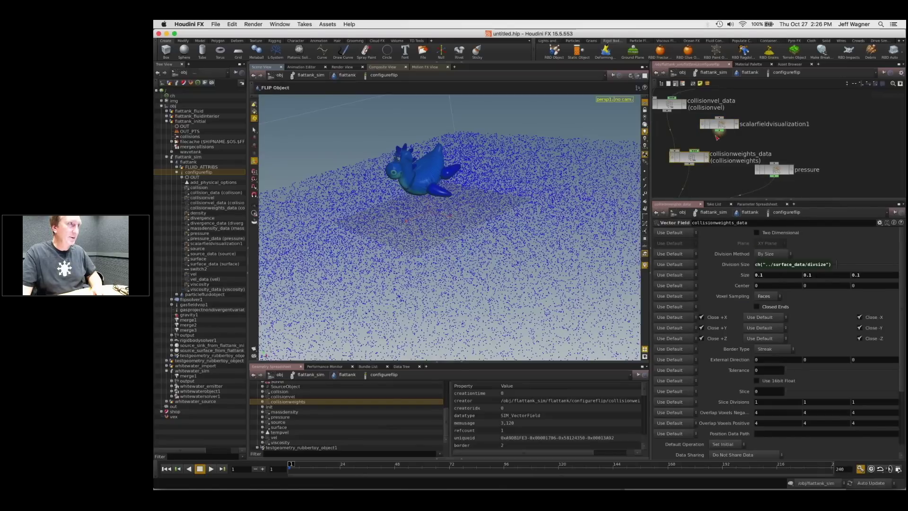
{"action": "left_click_drag", "start_coordinate": [713, 133], "coordinate": [719, 134]}
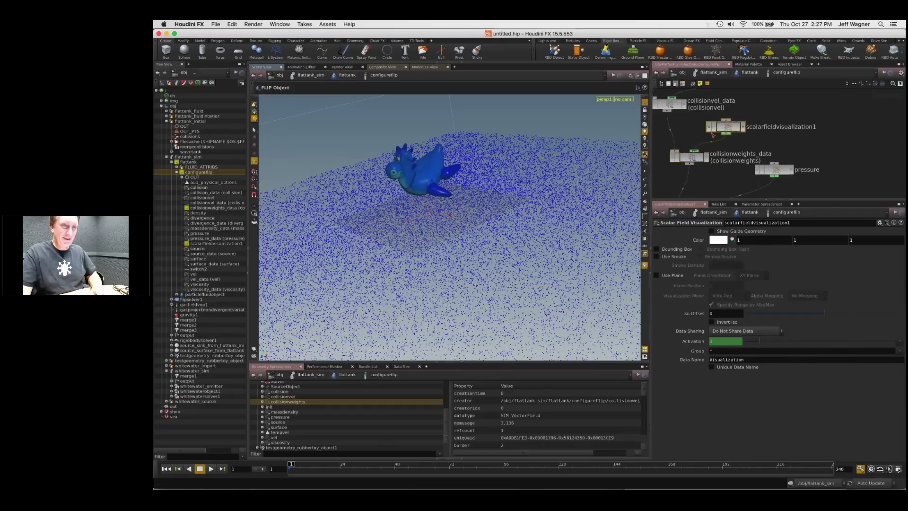
{"action": "left_click", "coordinate": [698, 159]}
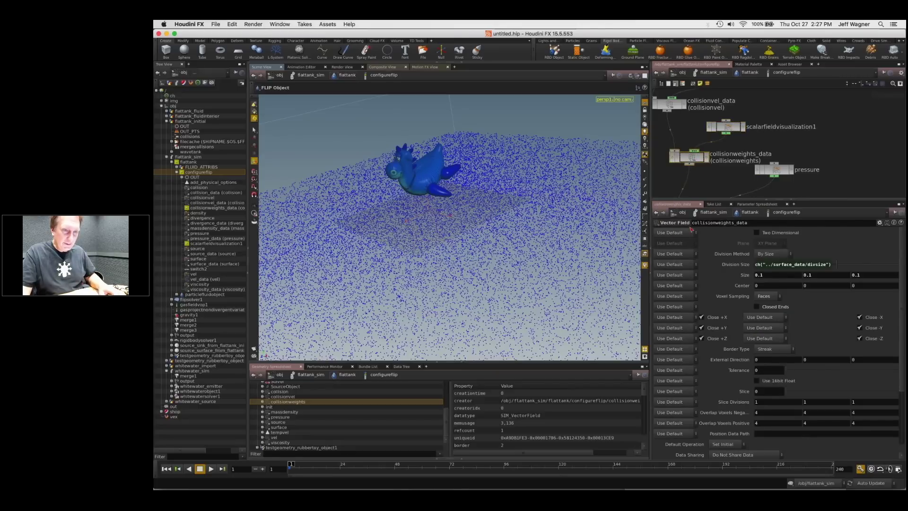
{"action": "left_click", "coordinate": [727, 127]}
{"action": "key", "text": "Delete"}
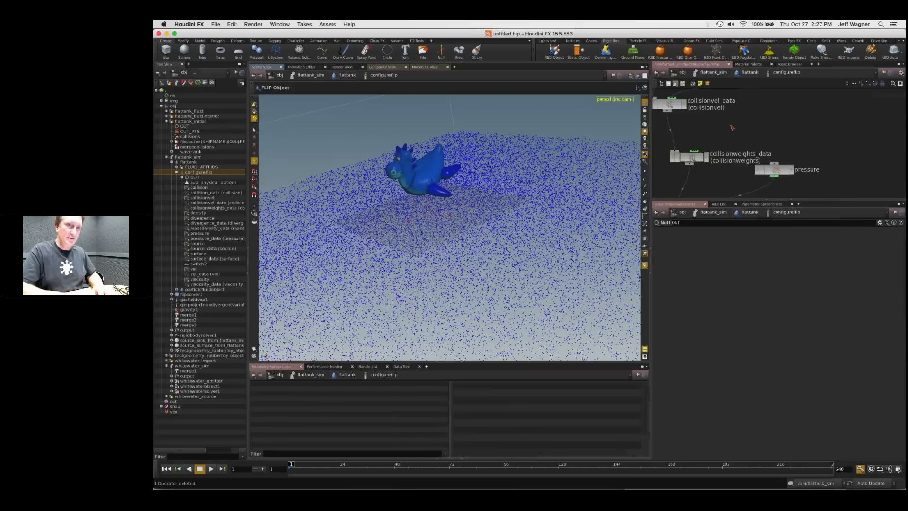
Step: Add a Vector Field Visualization node between the collisionvel_data and collisionweights_data nodes in the configureflip network
{"action": "key", "text": "Tab"}
{"action": "type", "text": "vec"}
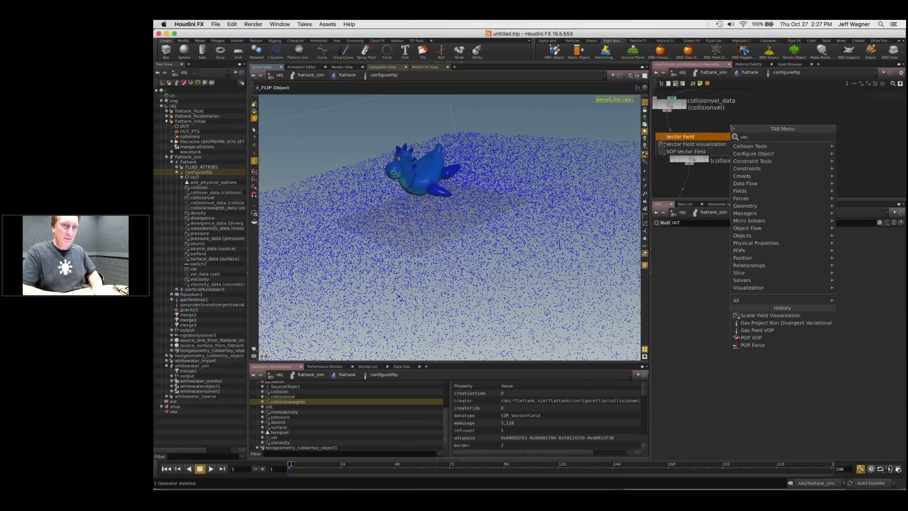
{"action": "type", "text": "torfiel"}
{"action": "left_click", "coordinate": [708, 145]}
{"action": "left_click", "coordinate": [708, 145]}
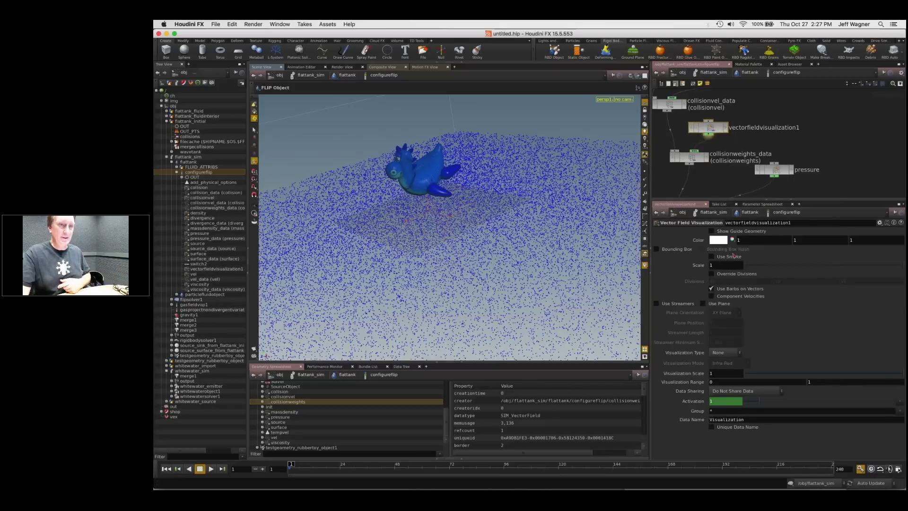
Step: Turn on Show Guide Geometry and Use Plane for the vector field visualization, and set its visualization type to Value
{"action": "left_click", "coordinate": [711, 231]}
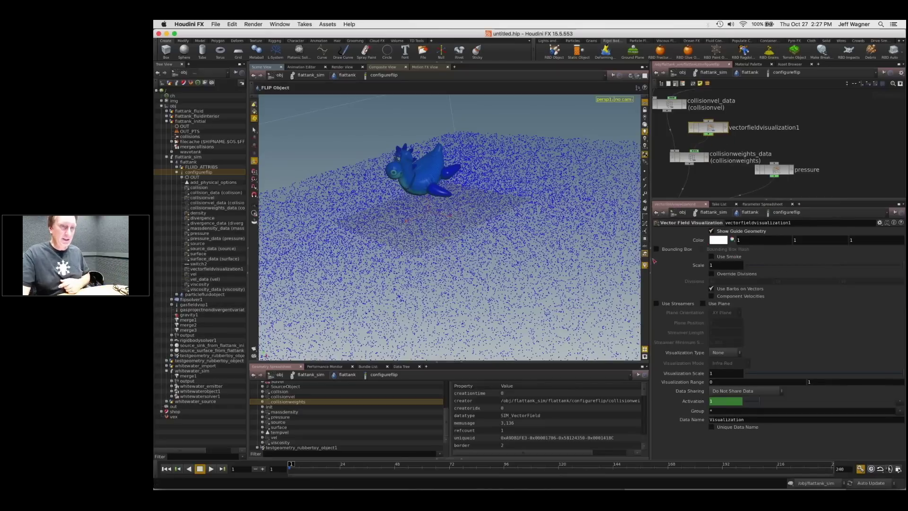
{"action": "left_click", "coordinate": [702, 304]}
{"action": "key", "text": "Escape"}
{"action": "left_click_drag", "start_coordinate": [466, 214], "coordinate": [504, 203]}
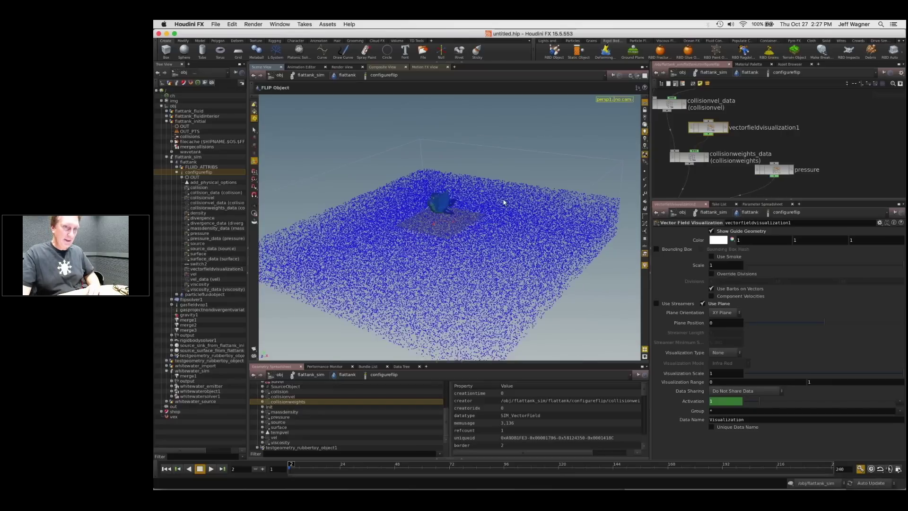
{"action": "left_click_drag", "start_coordinate": [431, 234], "coordinate": [442, 222]}
{"action": "left_click", "coordinate": [727, 355]}
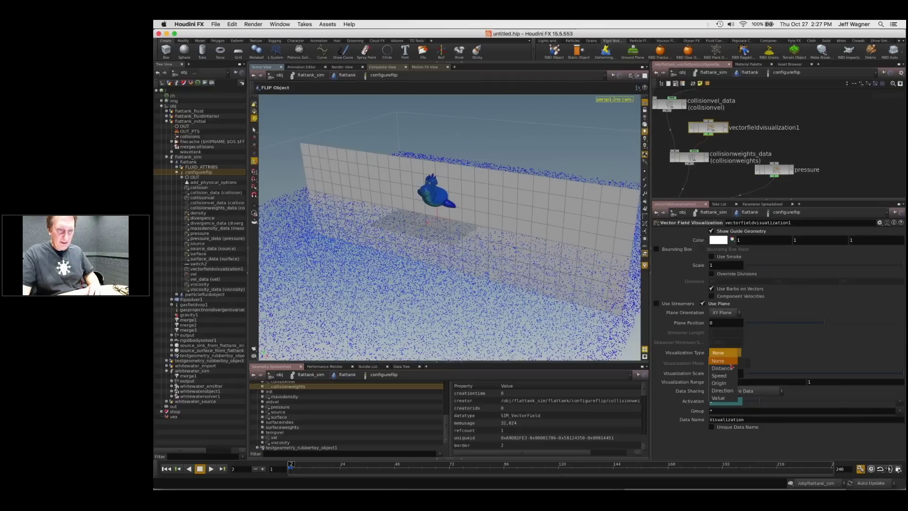
{"action": "left_click", "coordinate": [727, 398]}
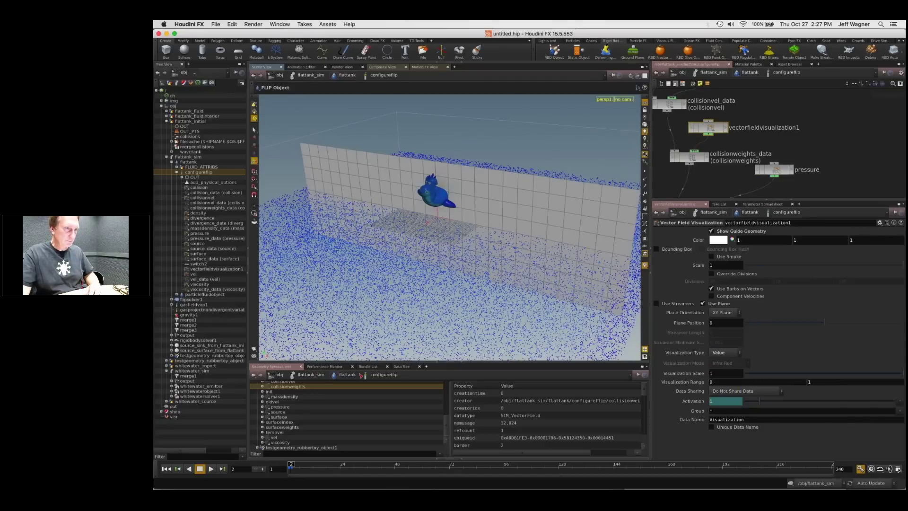
Step: Play the simulation to frame 14 and examine the visualization plane around the rubber toy up close
{"action": "left_click", "coordinate": [211, 468]}
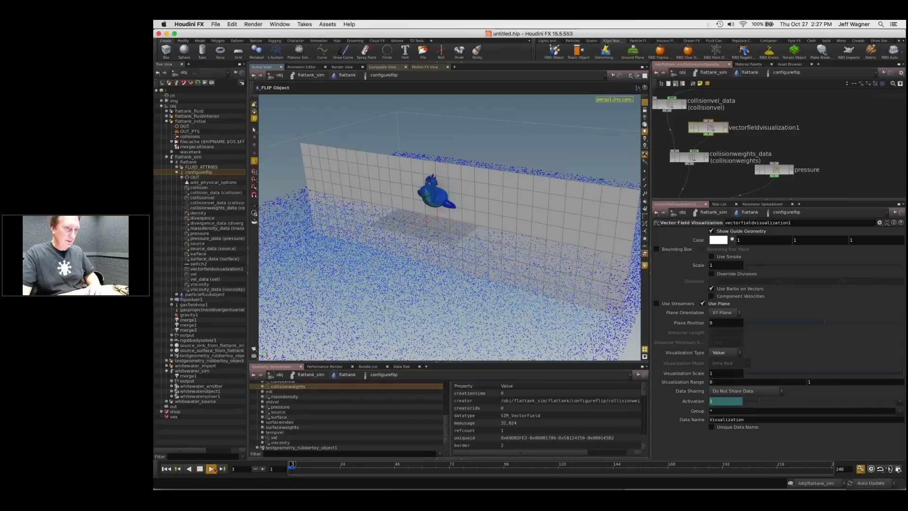
{"action": "right_click_drag", "start_coordinate": [447, 216], "coordinate": [451, 228], "text": "alt"}
{"action": "mouse_move", "coordinate": [450, 227]}
{"action": "left_mouse_down", "text": "alt"}
{"action": "mouse_move", "coordinate": [440, 208]}
{"action": "mouse_move", "coordinate": [456, 222]}
{"action": "left_mouse_up", "text": "alt"}
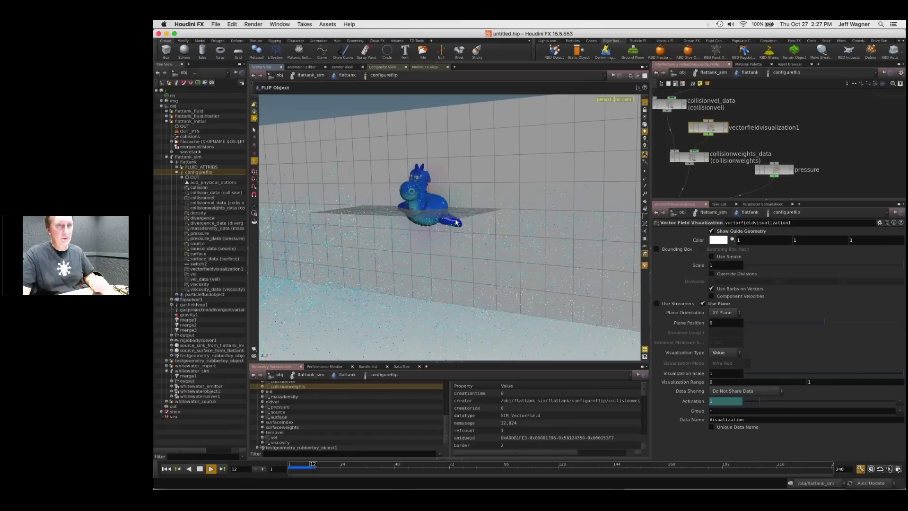
{"action": "key", "text": "Escape"}
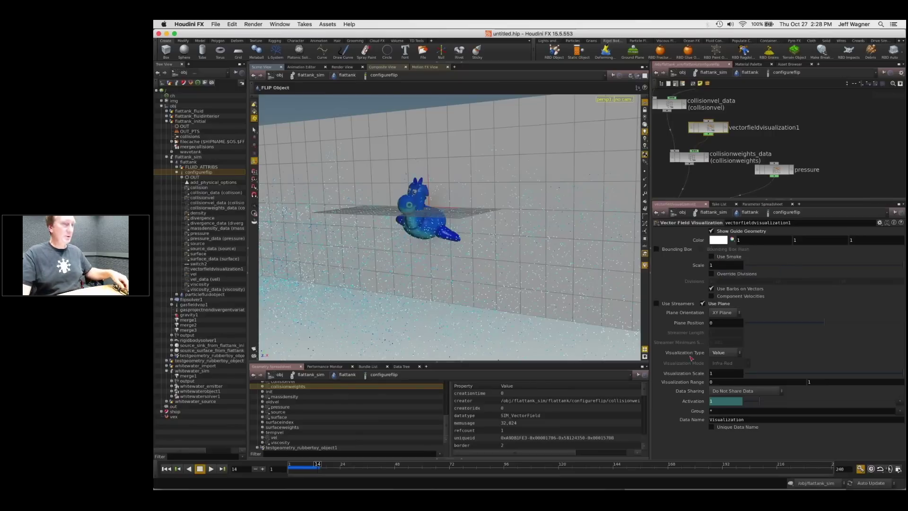
Step: Save the scene under the new name collision_weights_in_flip_tank.hip
{"action": "left_click", "coordinate": [216, 24]}
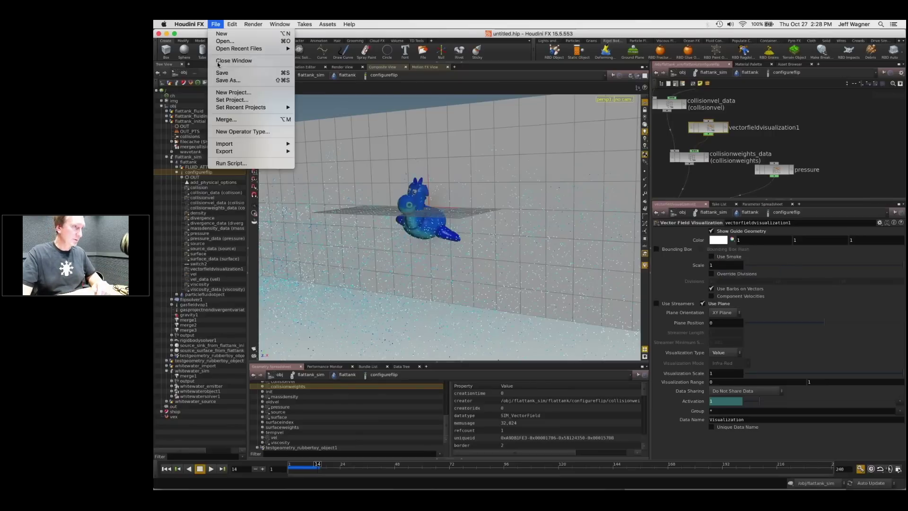
{"action": "left_click", "coordinate": [227, 82]}
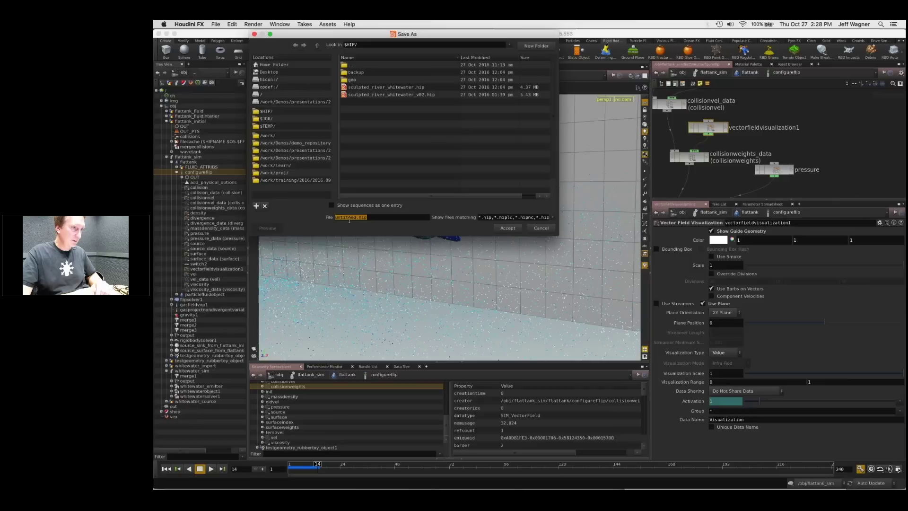
{"action": "double_click", "coordinate": [333, 220]}
{"action": "type", "text": "collision"}
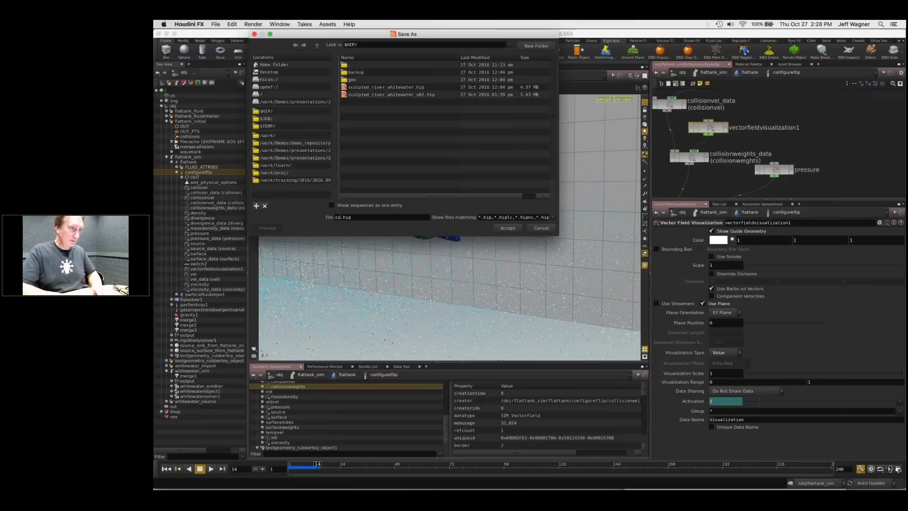
{"action": "type", "text": "_weights_in_"}
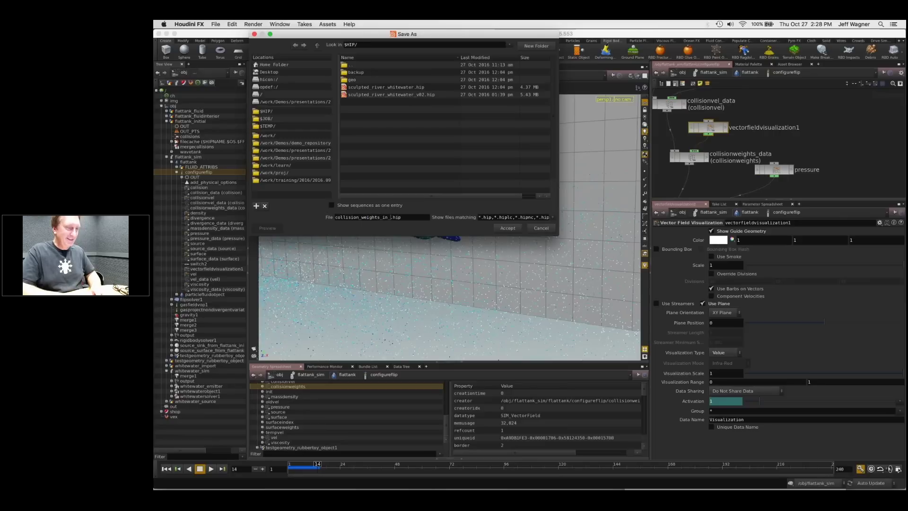
{"action": "type", "text": "flip"}
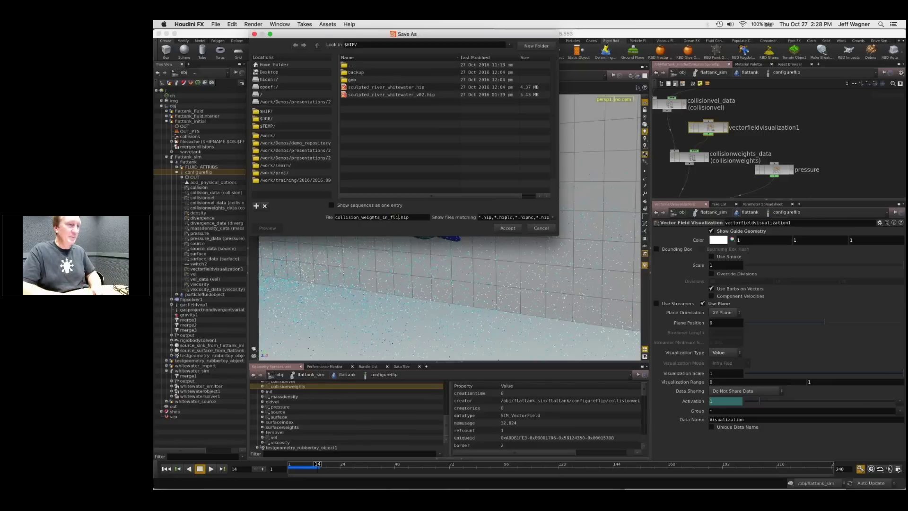
{"action": "type", "text": "_tank"}
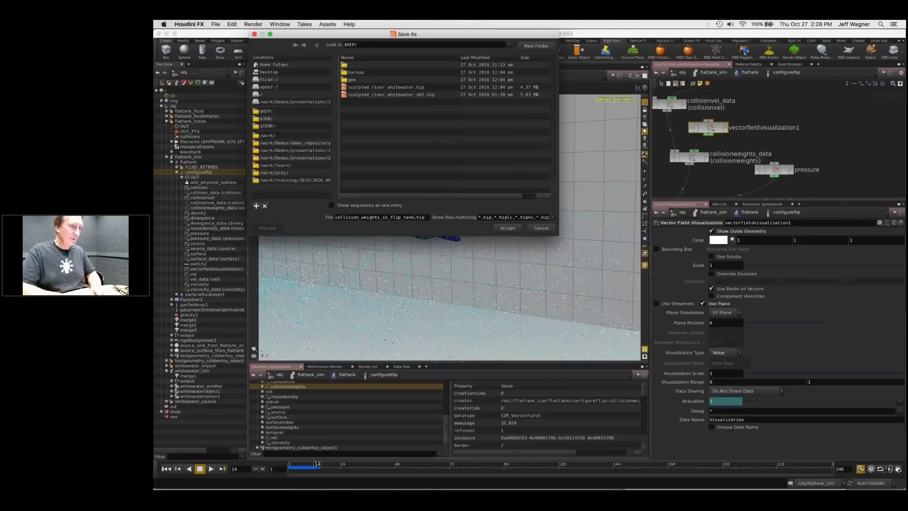
{"action": "key", "text": "Return"}
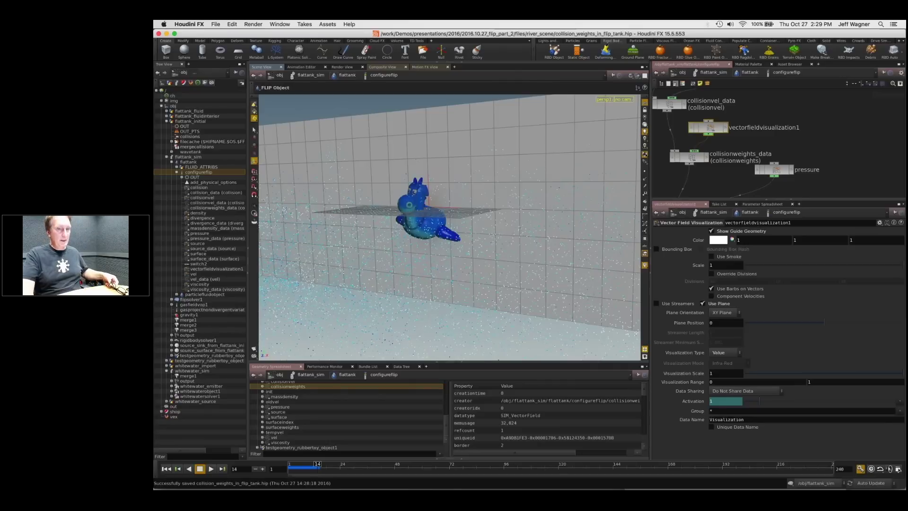
Step: Set the update mode to On Mouse Up and scrub the timeline to frame 11
{"action": "left_click", "coordinate": [871, 484]}
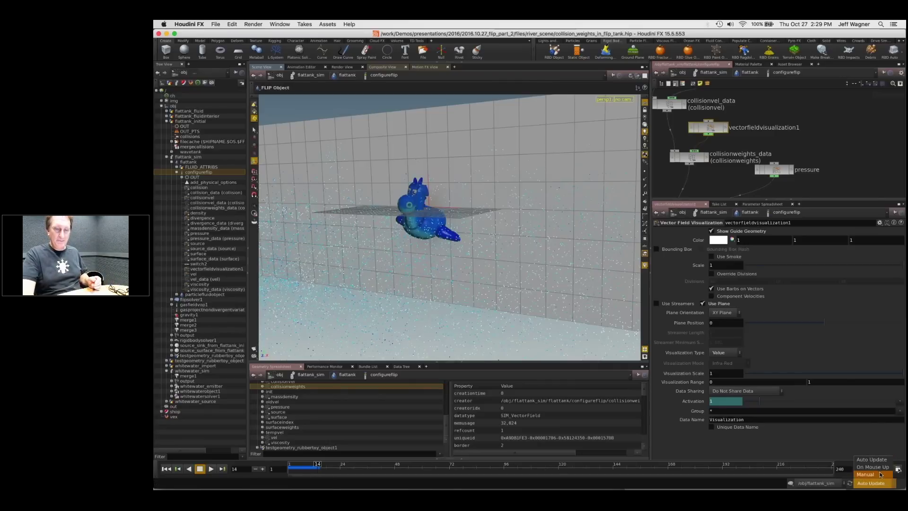
{"action": "left_click", "coordinate": [872, 467]}
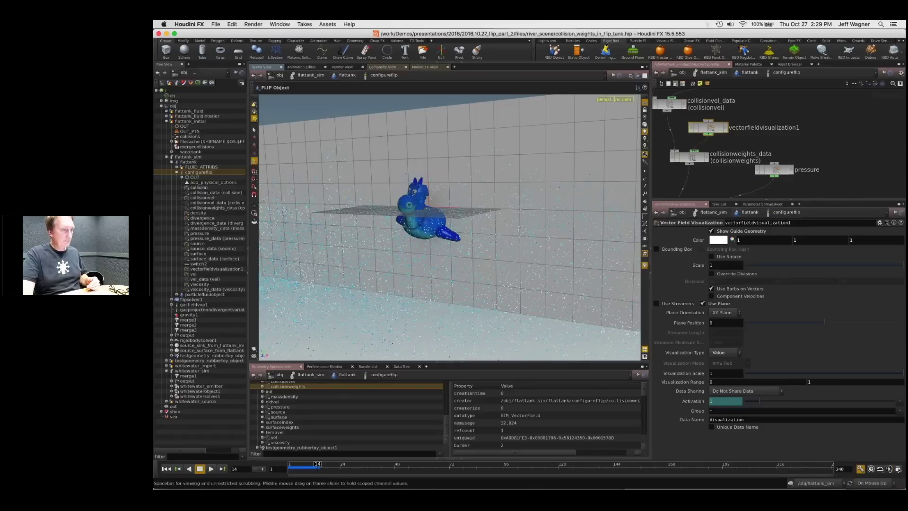
{"action": "left_click_drag", "start_coordinate": [308, 465], "coordinate": [310, 465]}
Step: Set the update mode to Manual, move the timeline to frame 10, and force an update of the scene
{"action": "left_click", "coordinate": [871, 483]}
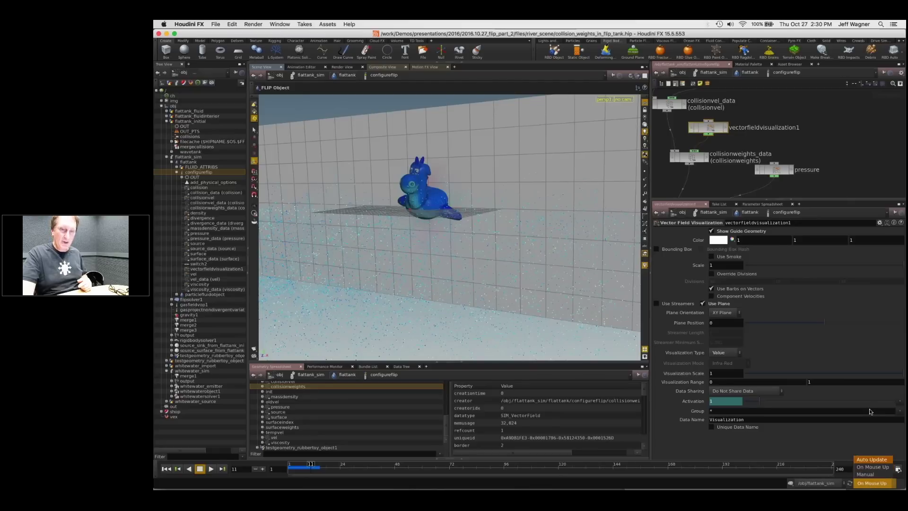
{"action": "left_click", "coordinate": [875, 476]}
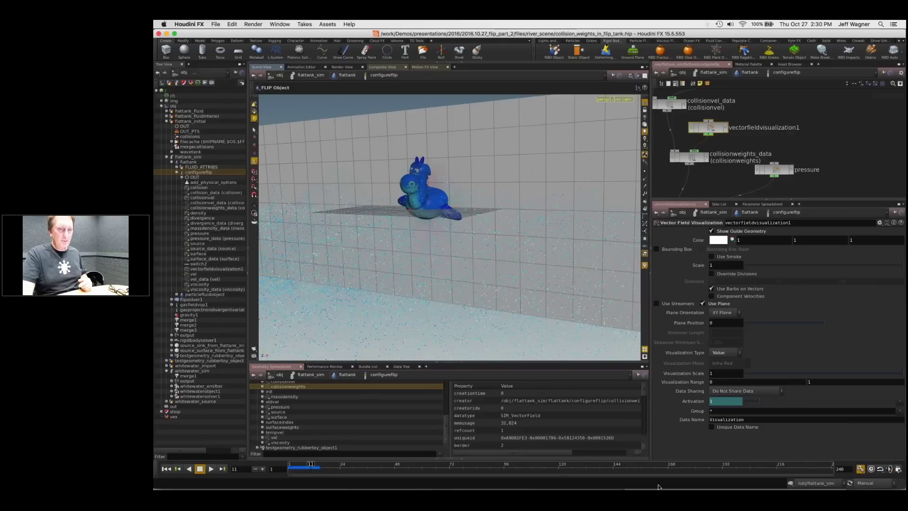
{"action": "left_click_drag", "start_coordinate": [308, 464], "coordinate": [309, 464]}
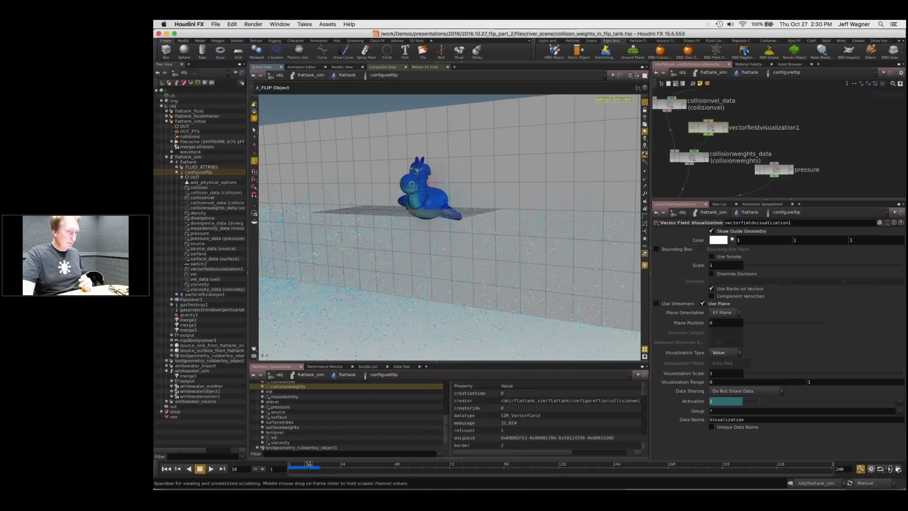
{"action": "left_click", "coordinate": [850, 484]}
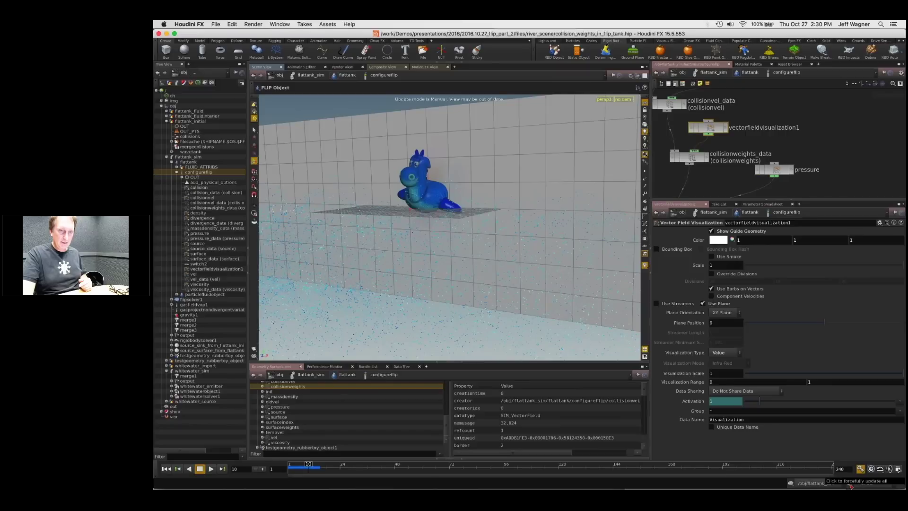